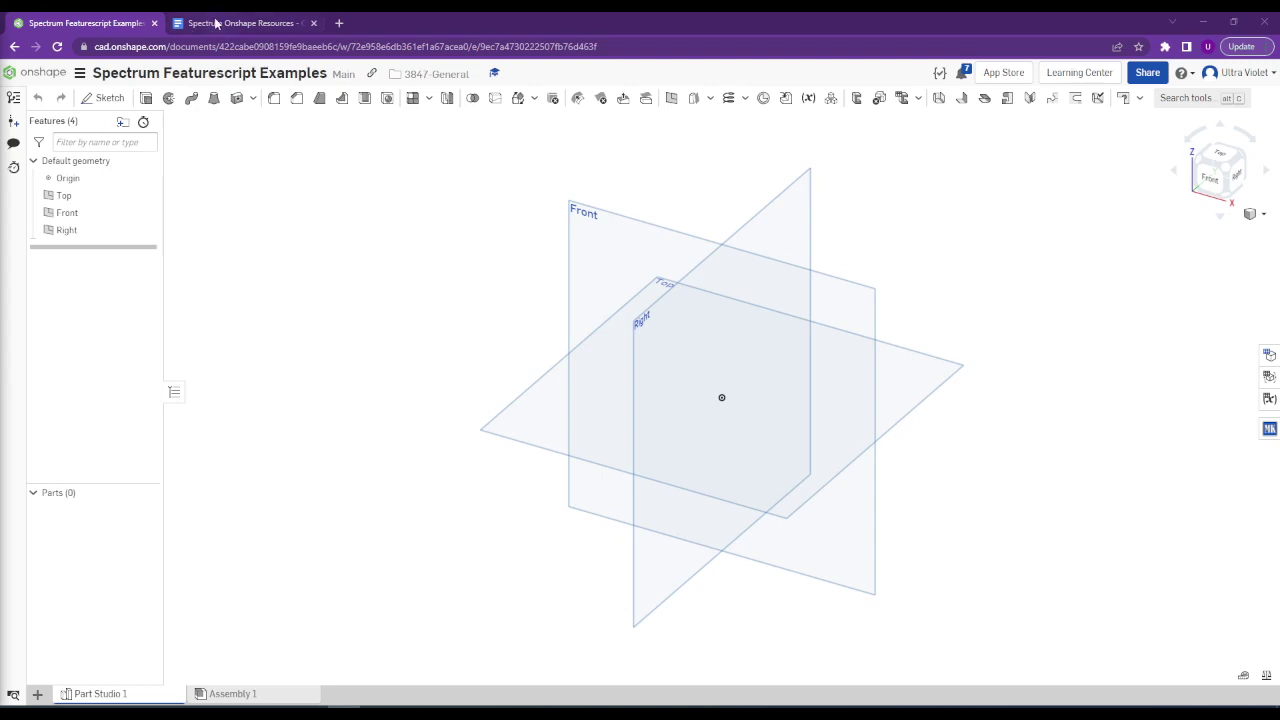
Switch to the Spectrum Onshape Resources Google Doc.
mouse_move(215, 22)
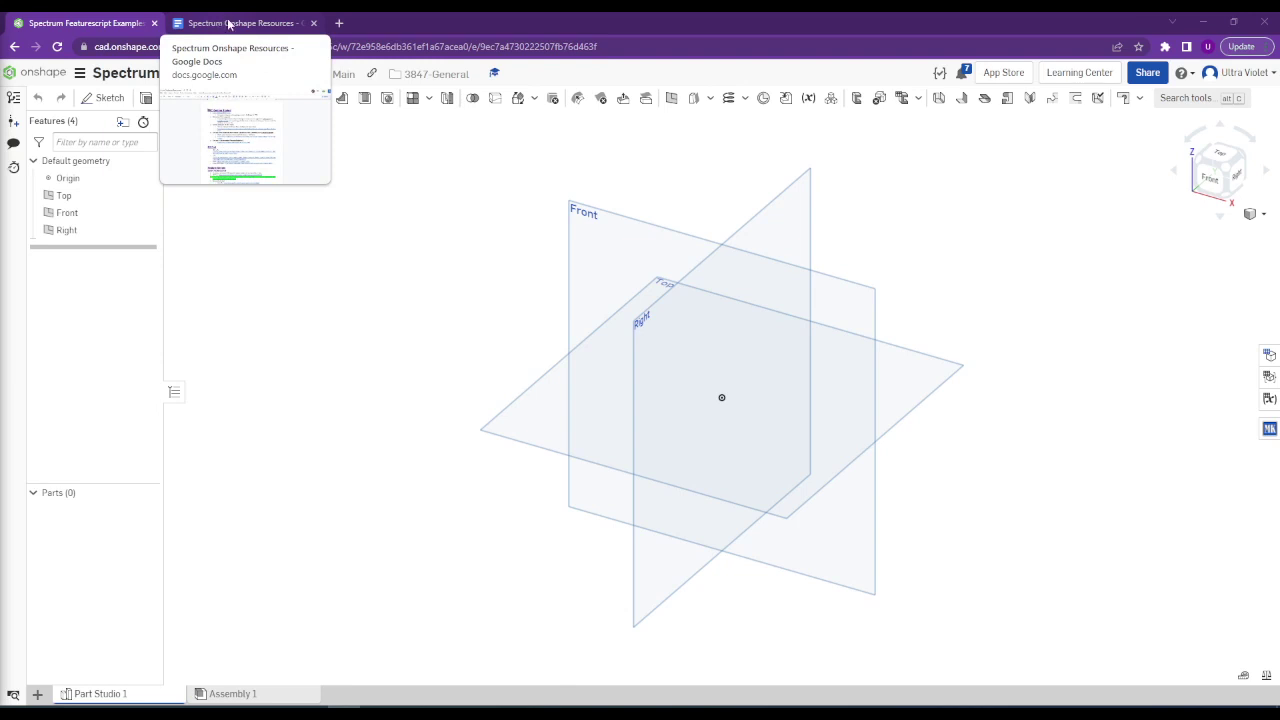
click(228, 24)
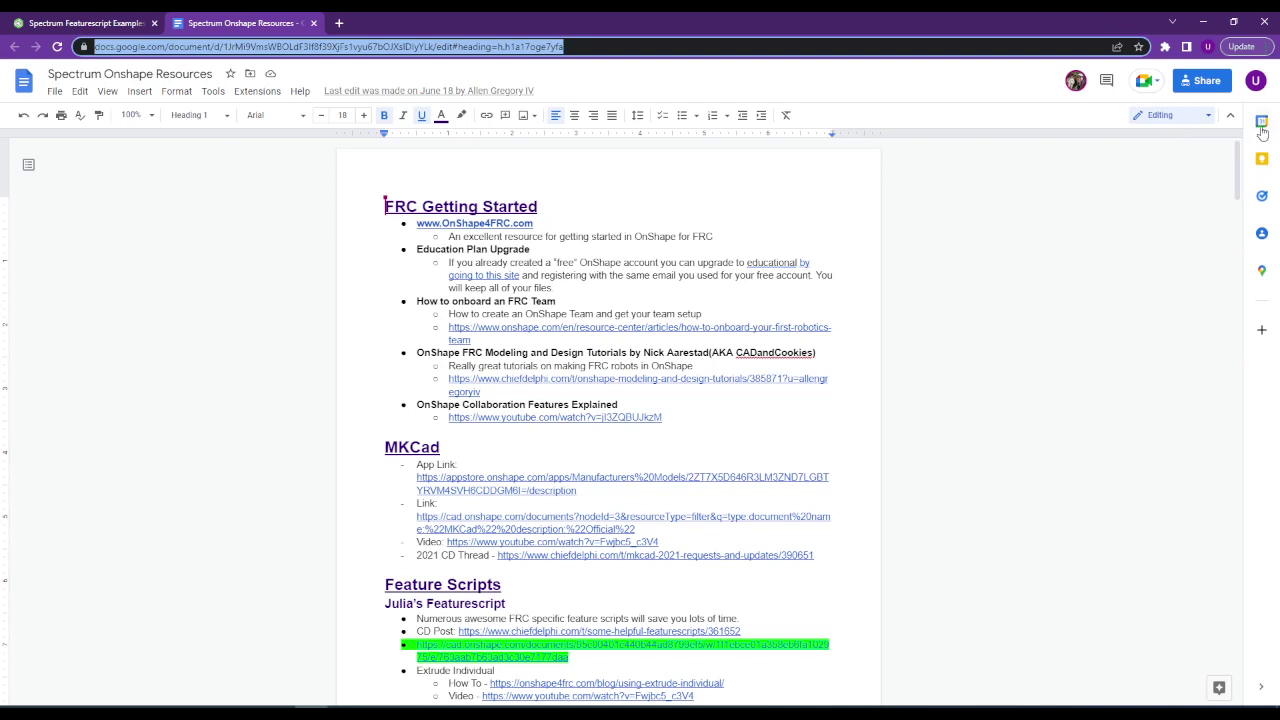
Hide the Google Docs menus and set the document zoom to 125%.
click(1230, 115)
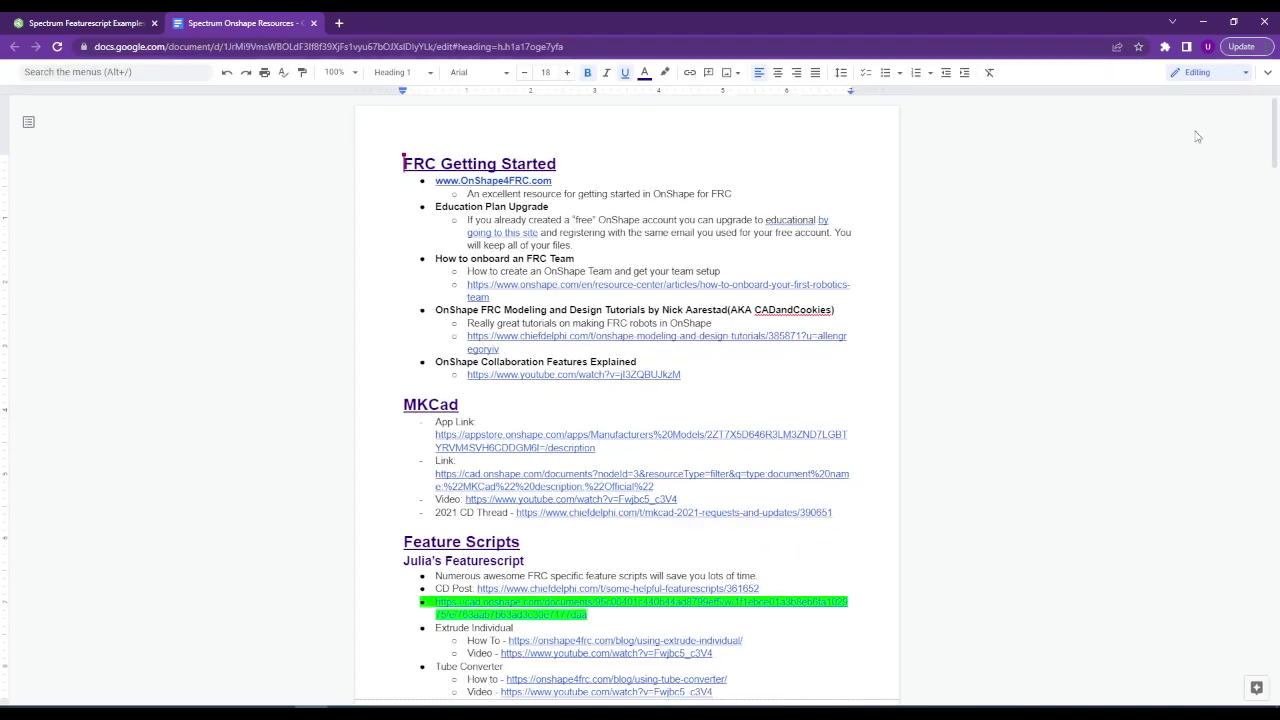
click(355, 72)
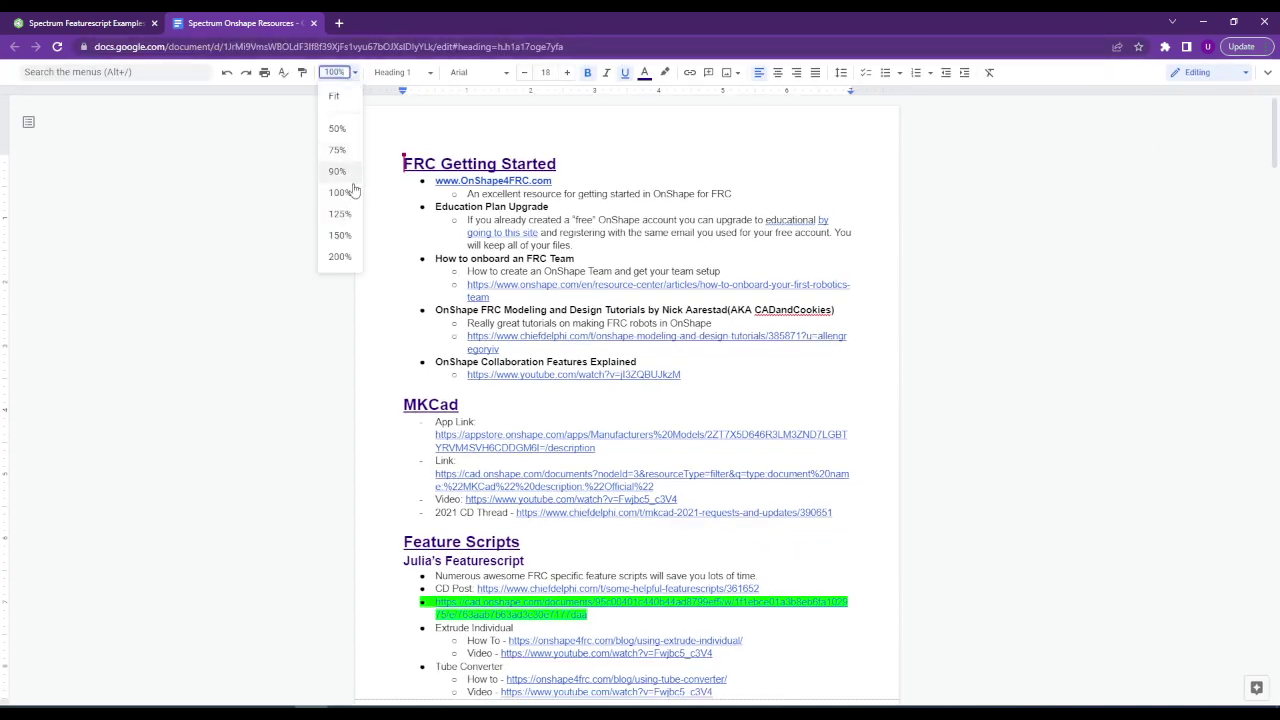
click(340, 213)
Scroll down to the Feature Scripts list with Julia's and Alex's featurescripts.
scroll(570, 253, down, 5)
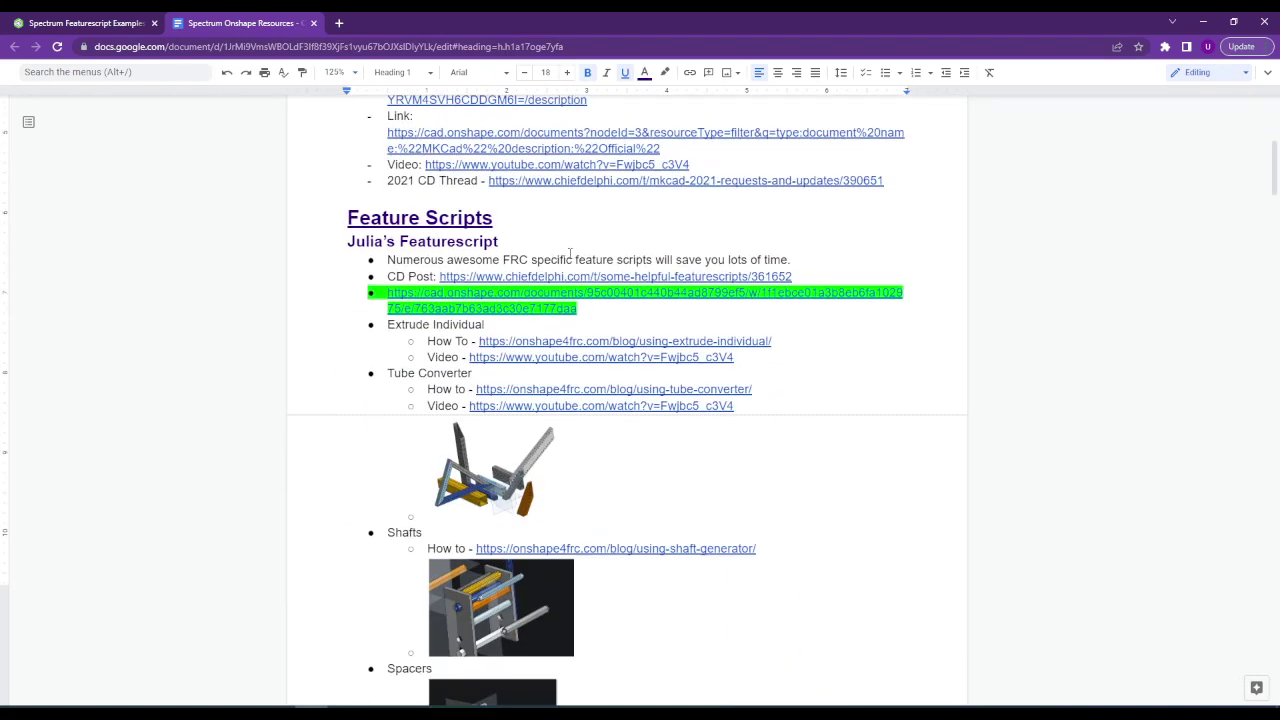
scroll(570, 253, down, 3)
scroll(396, 467, up, 5)
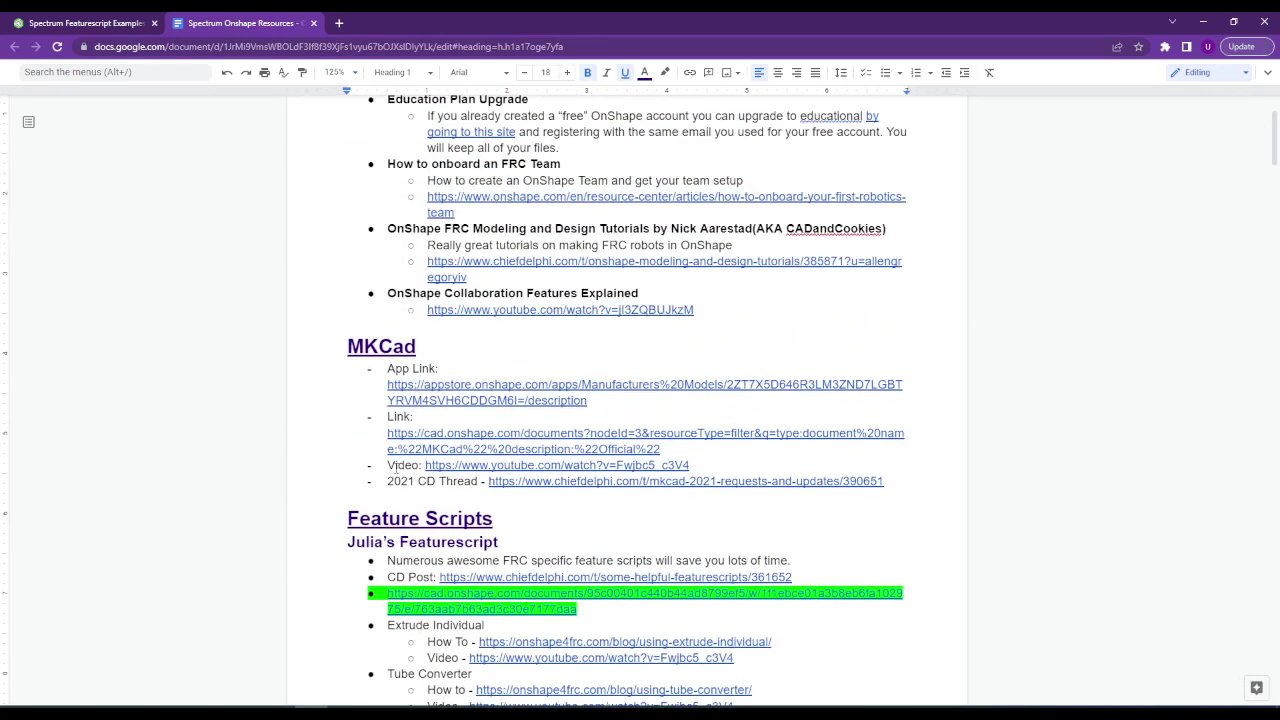
scroll(396, 467, up, 3)
scroll(428, 302, down, 3)
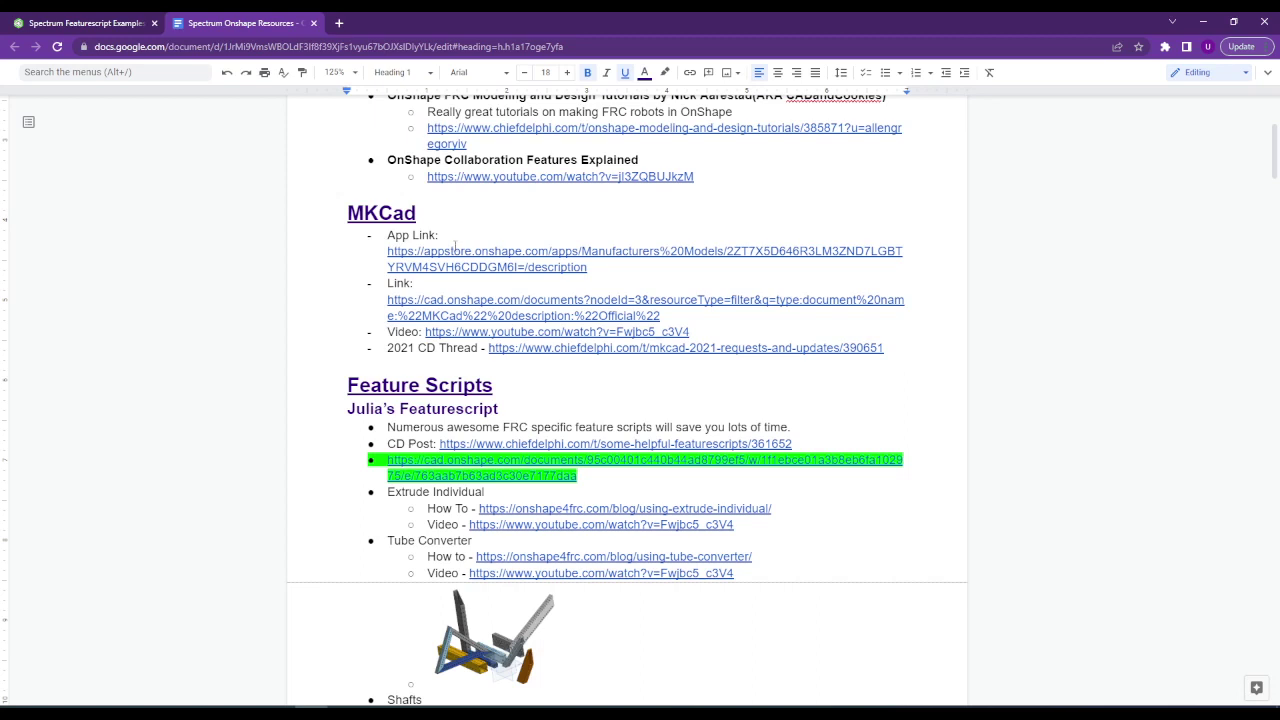
scroll(455, 249, down, 1)
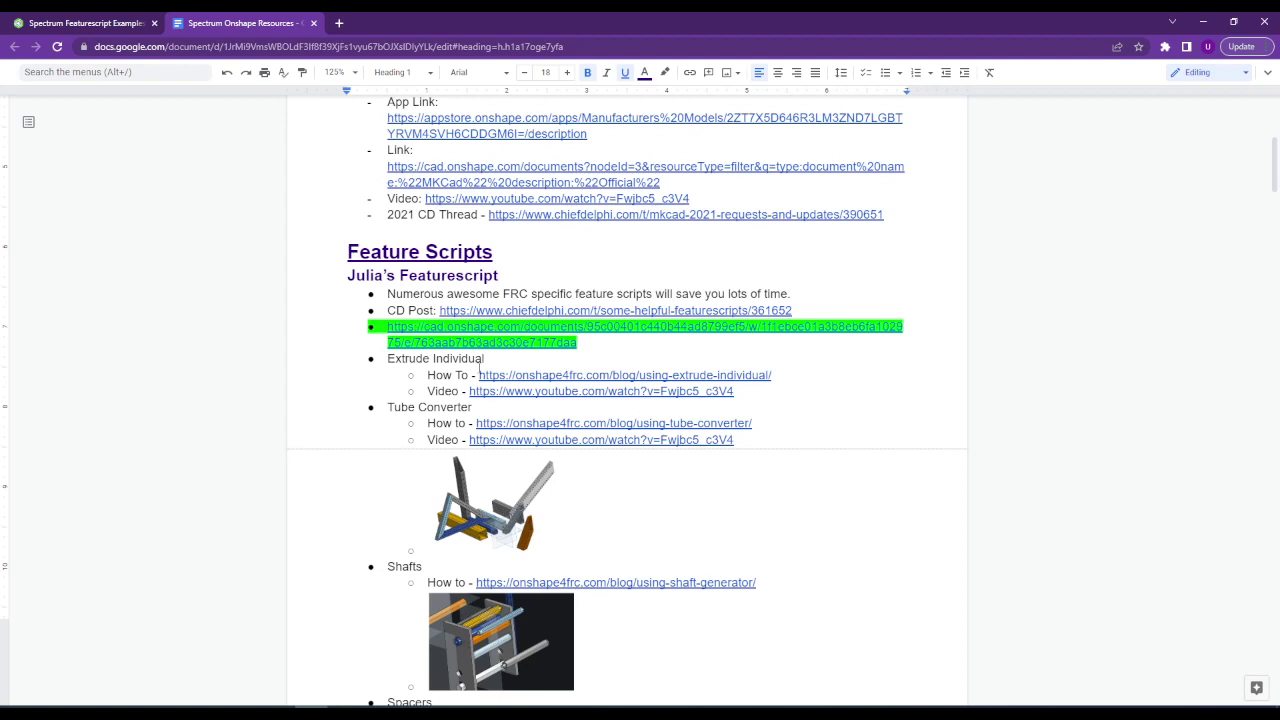
scroll(484, 357, down, 3)
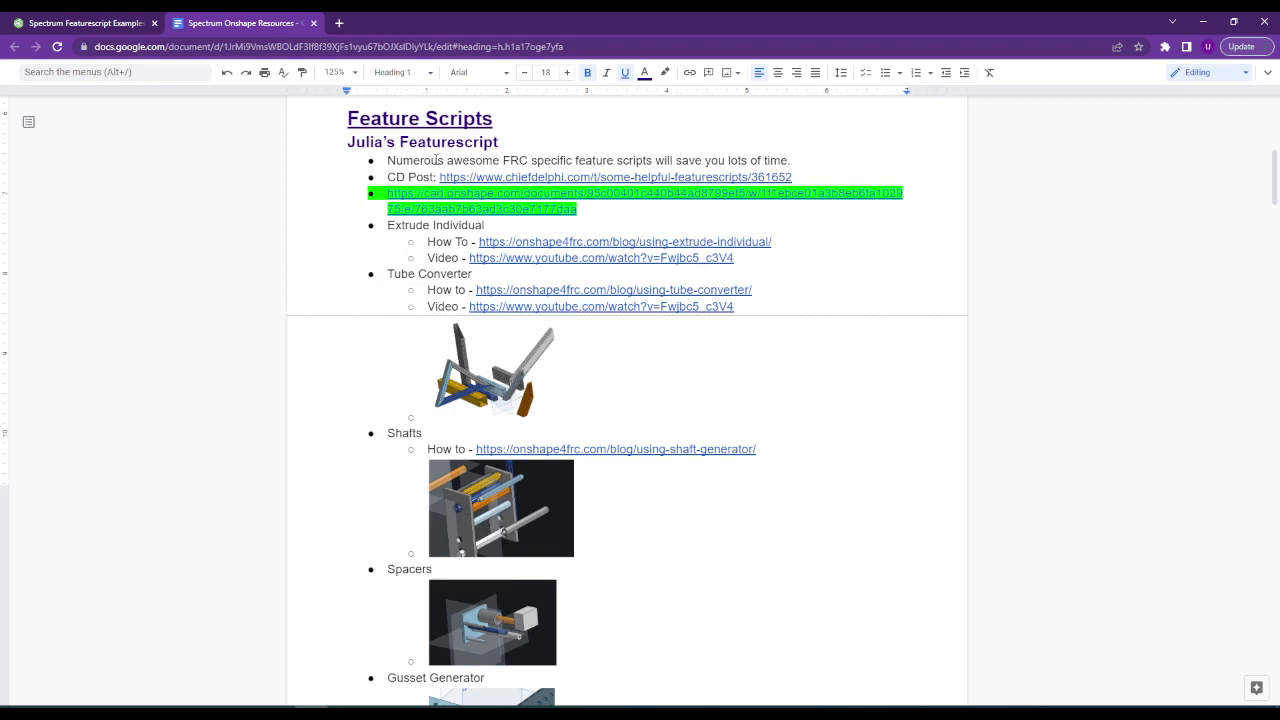
scroll(444, 255, down, 5)
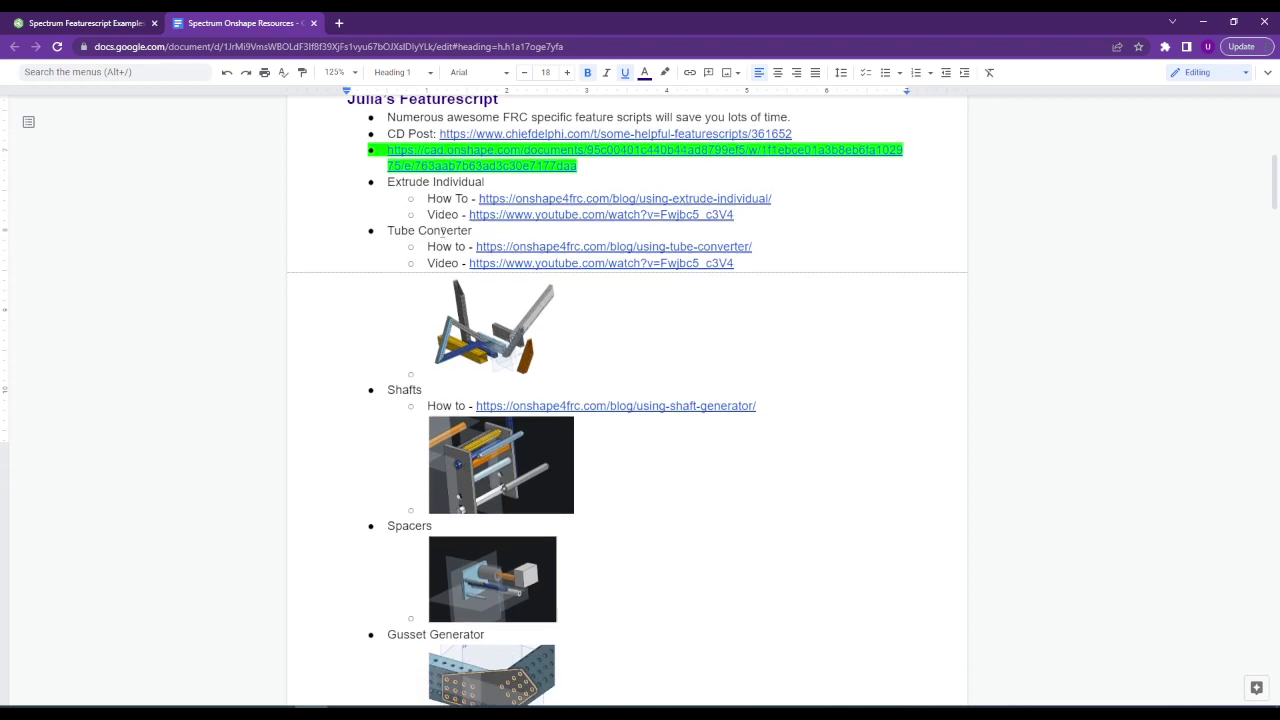
scroll(444, 255, down, 6)
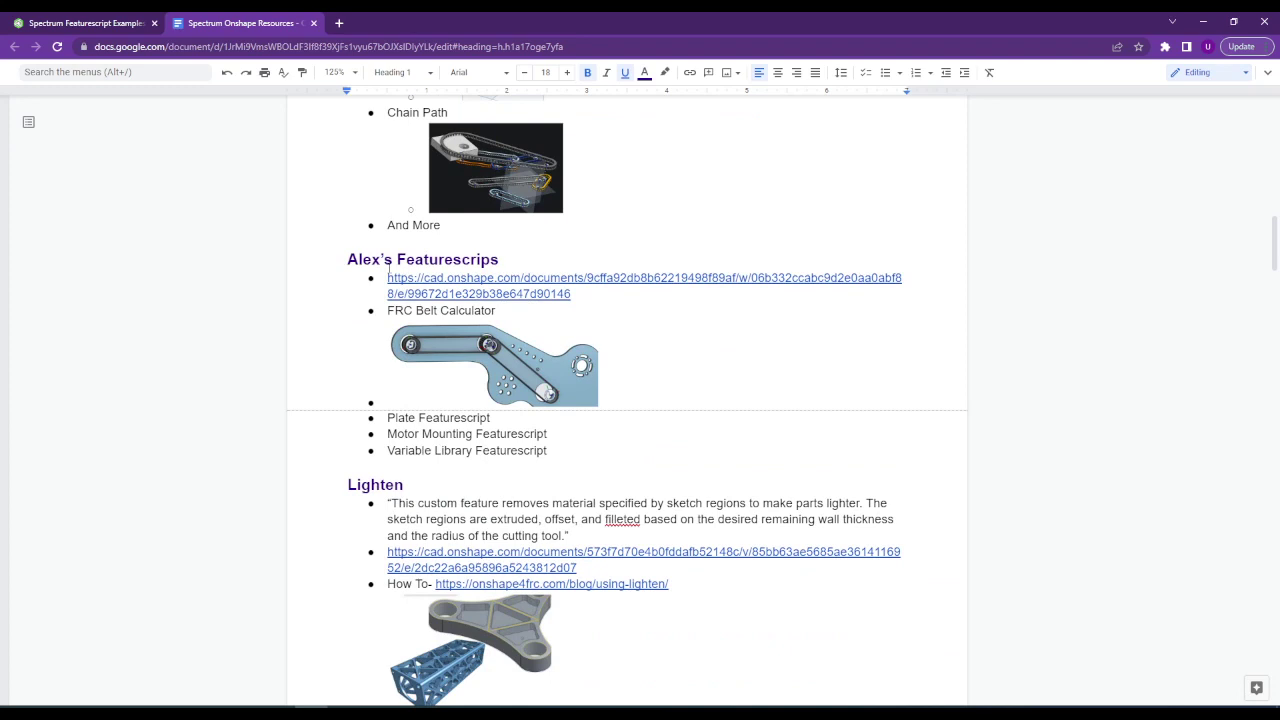
scroll(405, 270, down, 1)
scroll(411, 272, down, 1)
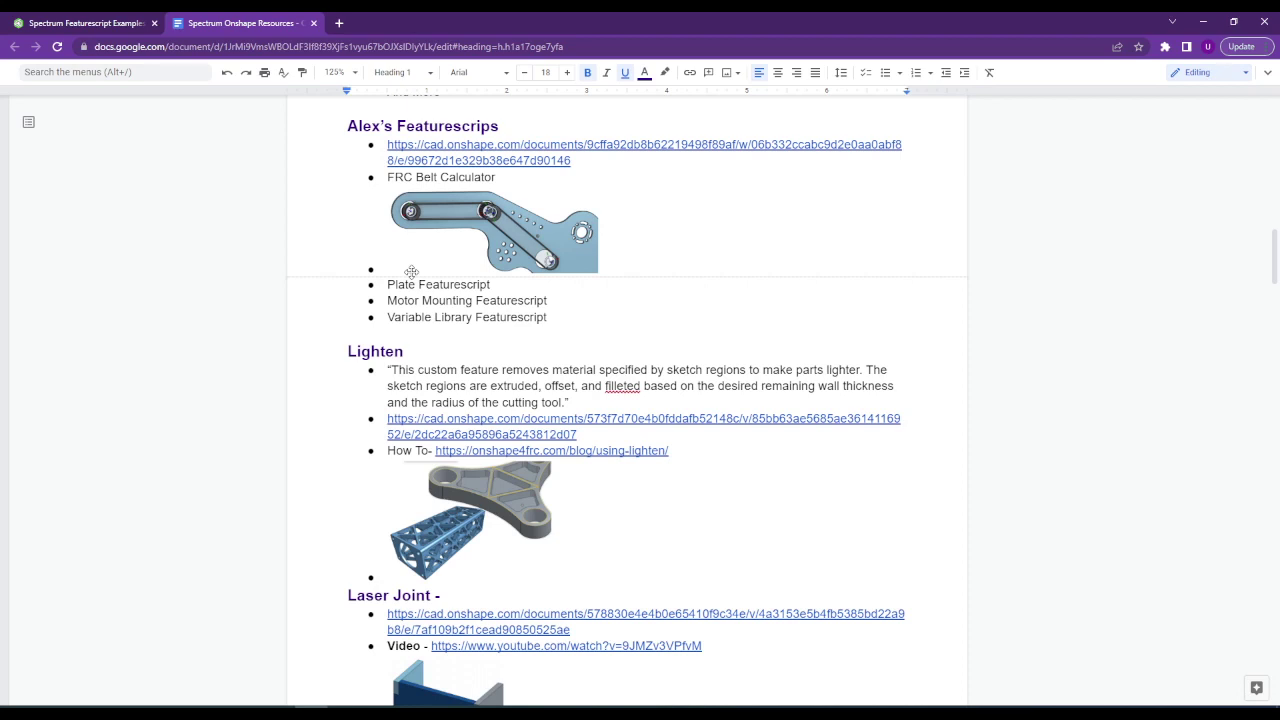
scroll(411, 272, down, 2)
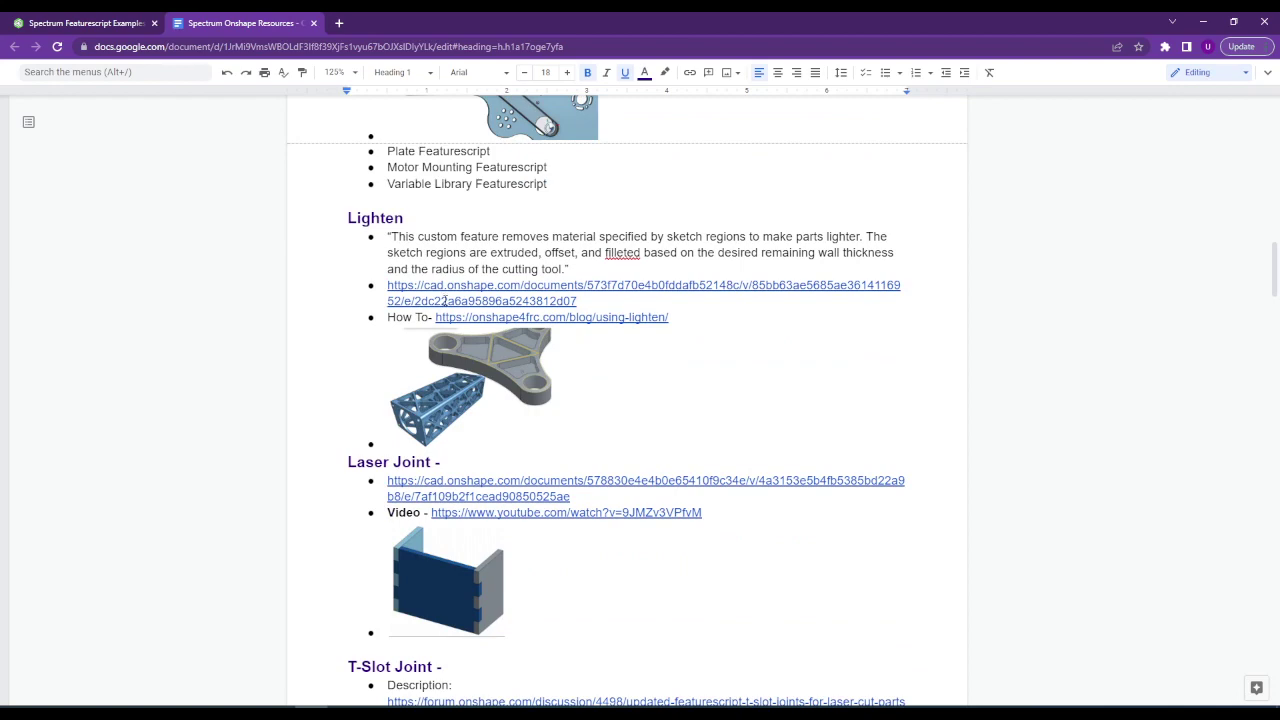
scroll(442, 300, down, 4)
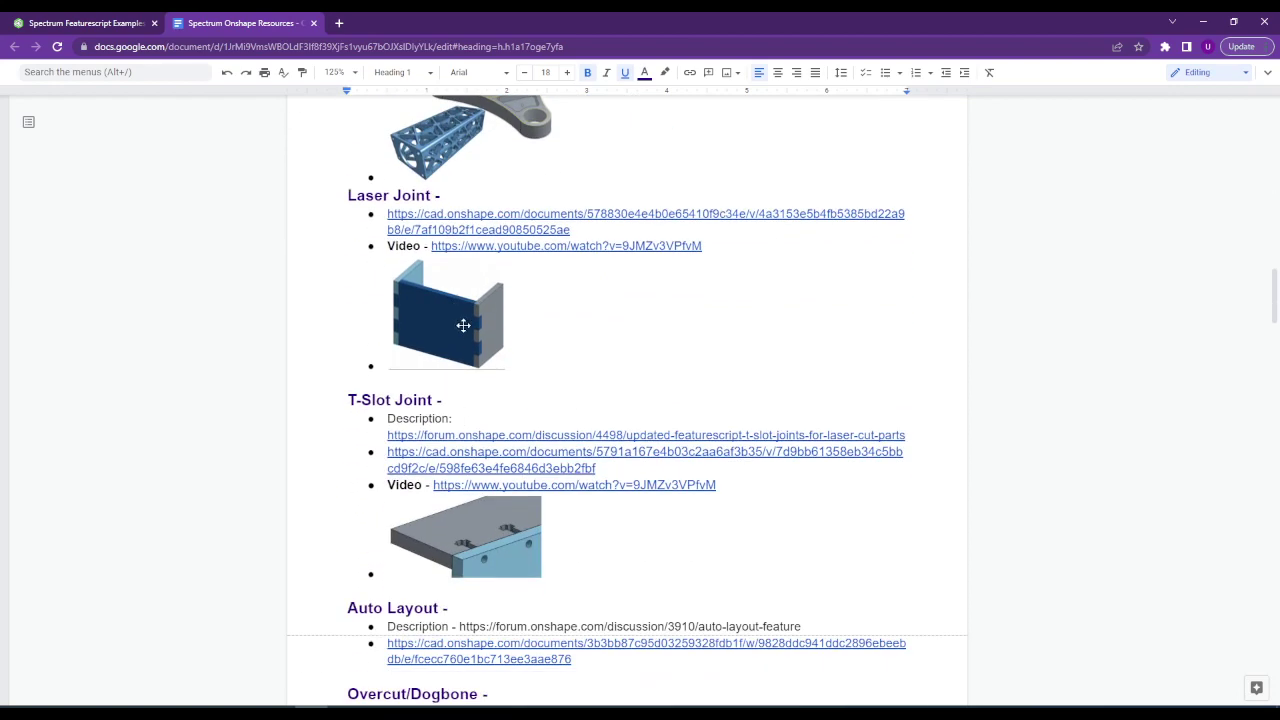
scroll(483, 358, down, 2)
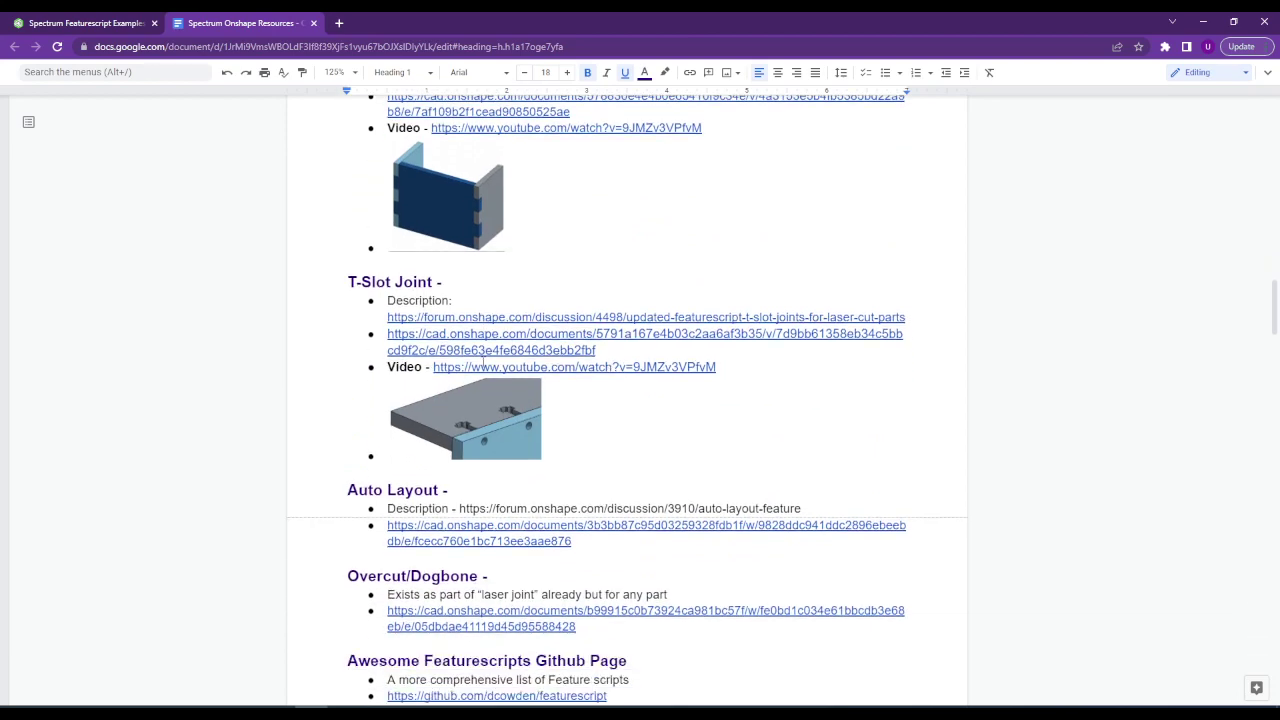
scroll(483, 360, down, 1)
scroll(482, 362, down, 2)
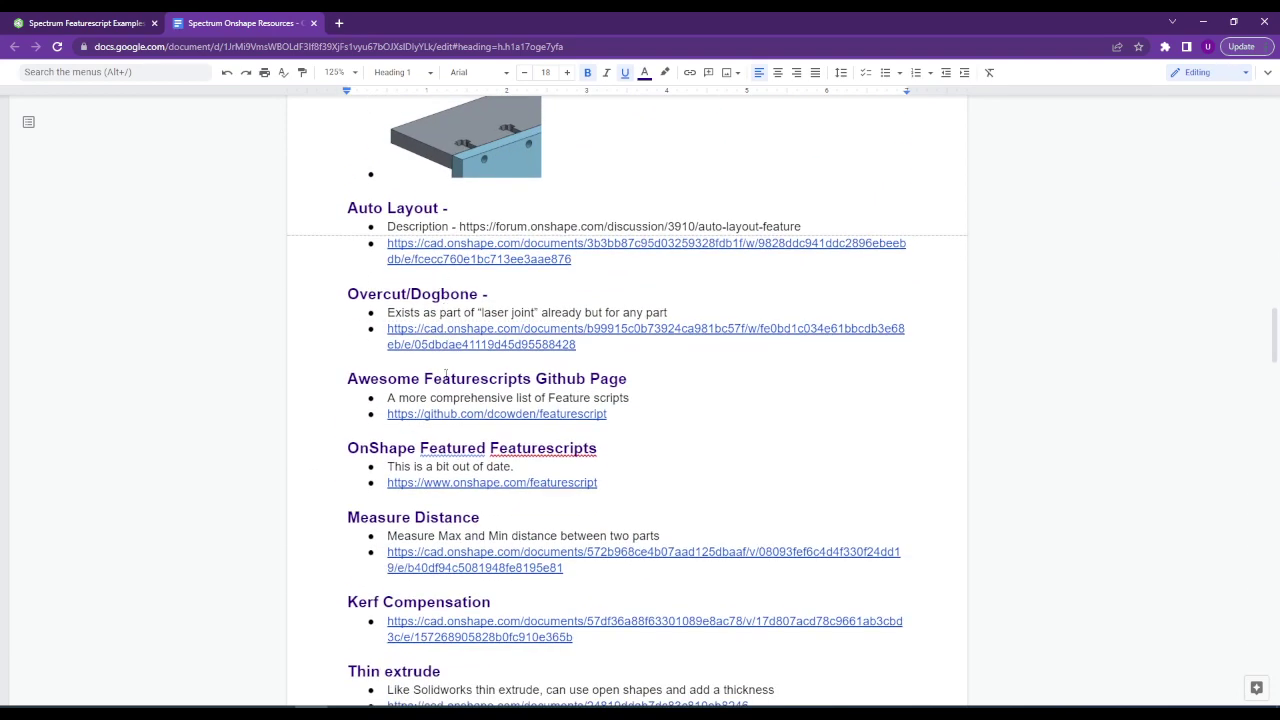
scroll(468, 465, down, 3)
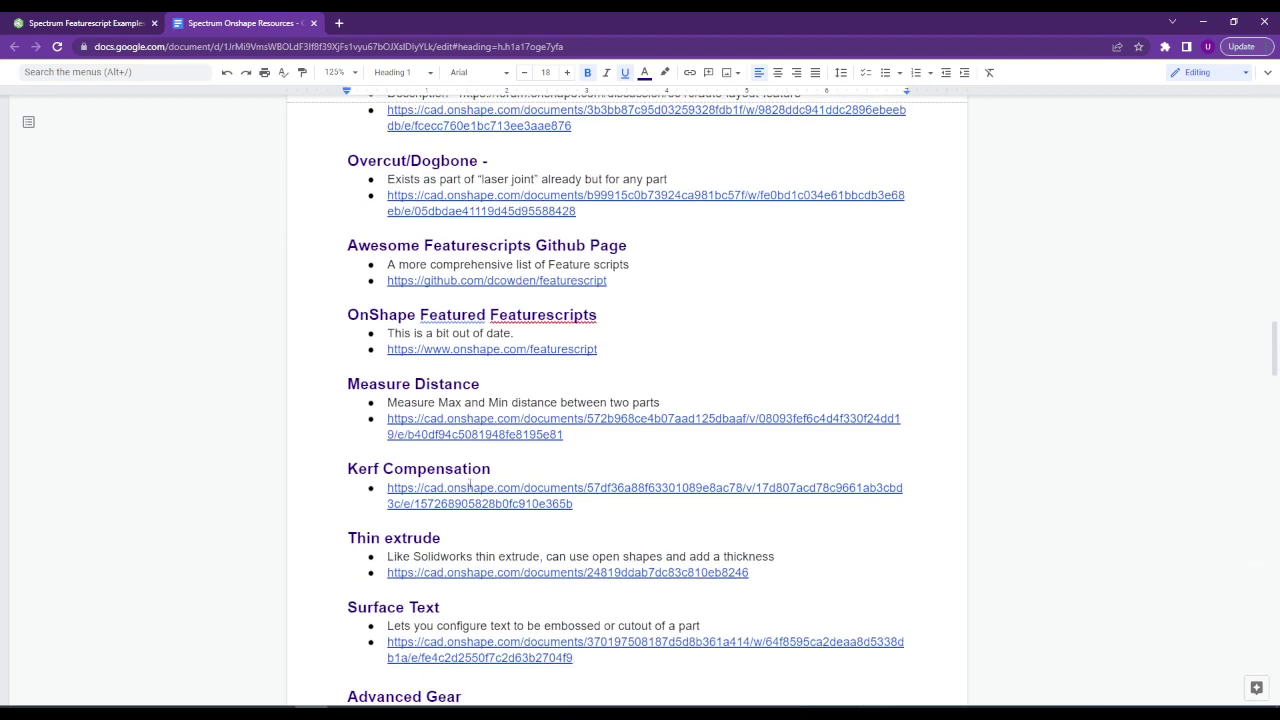
scroll(470, 480, down, 2)
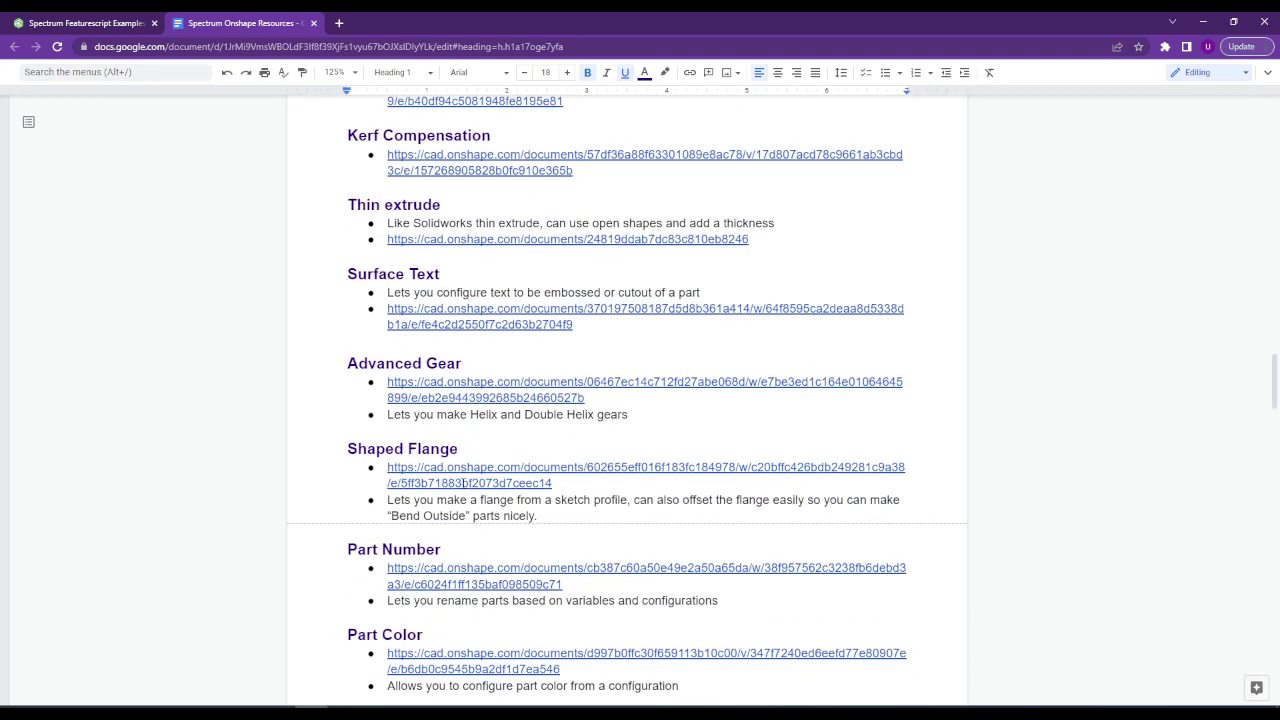
scroll(473, 462, down, 2)
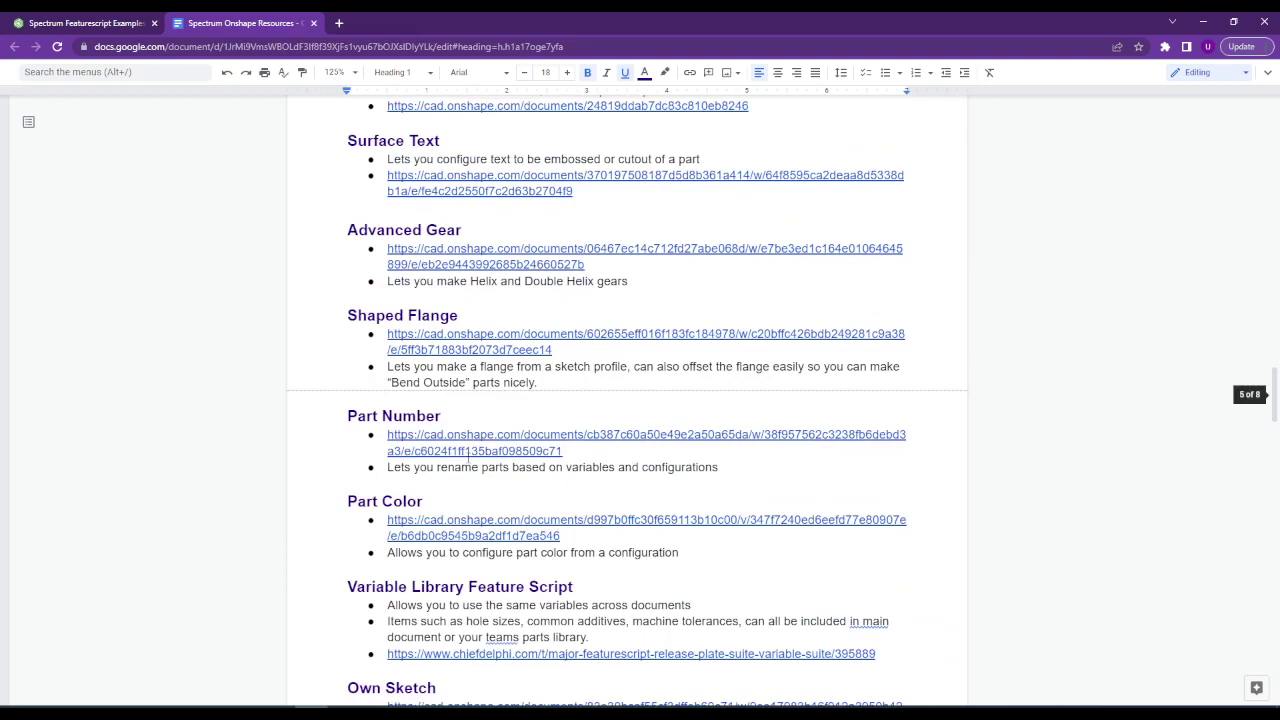
scroll(468, 458, down, 2)
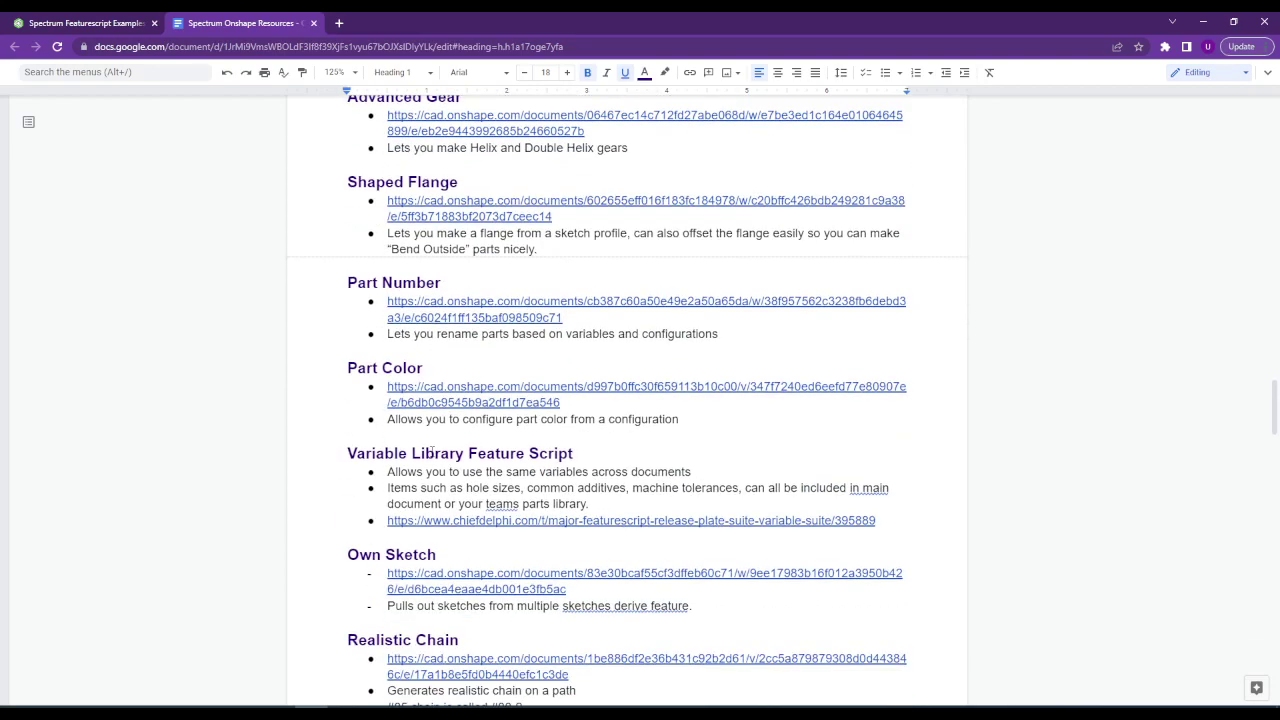
scroll(440, 452, up, 6)
scroll(431, 450, up, 20)
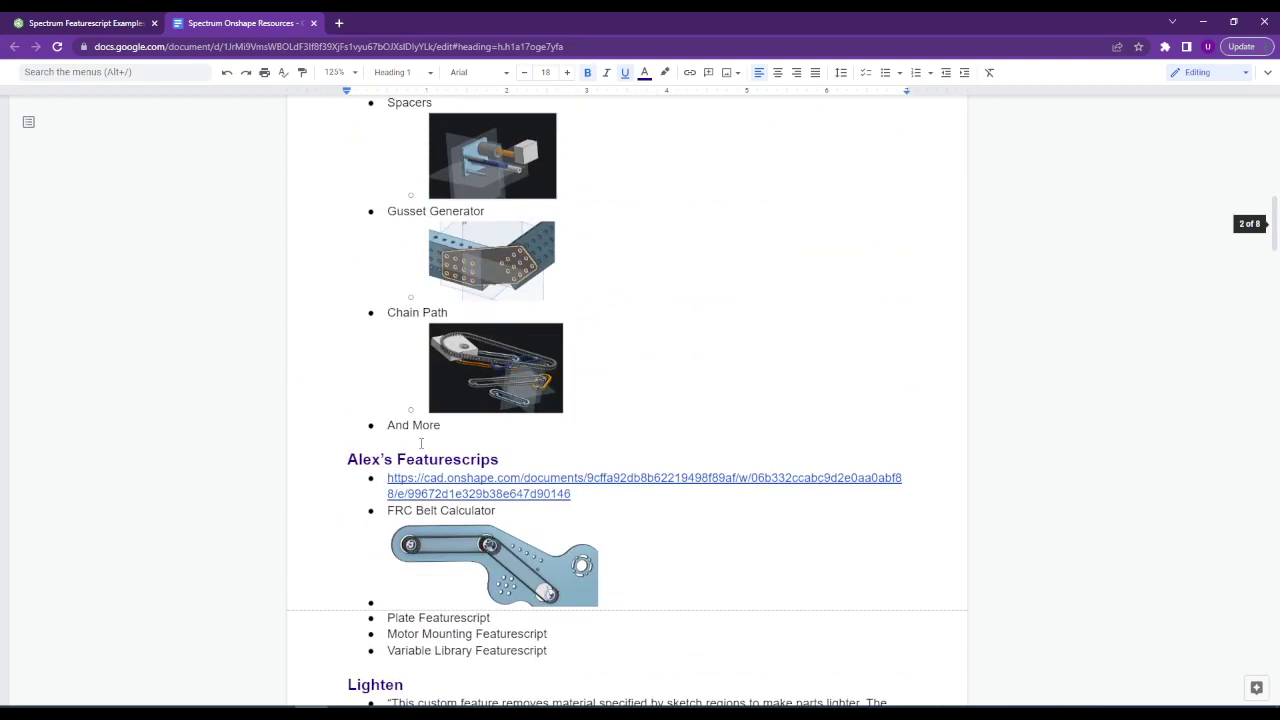
scroll(410, 435, up, 3)
scroll(410, 435, down, 2)
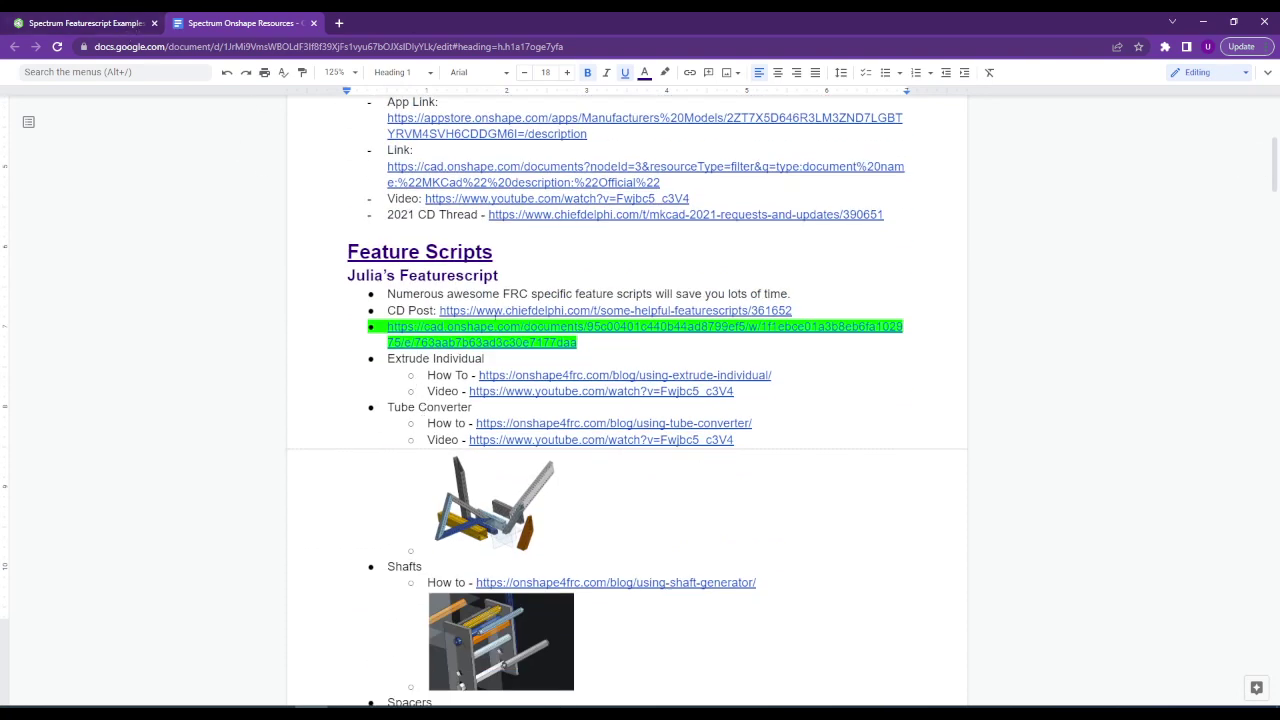
click(480, 334)
Open the green-highlighted Julia's Featurescripts link in a new tab and switch to it.
click(474, 363)
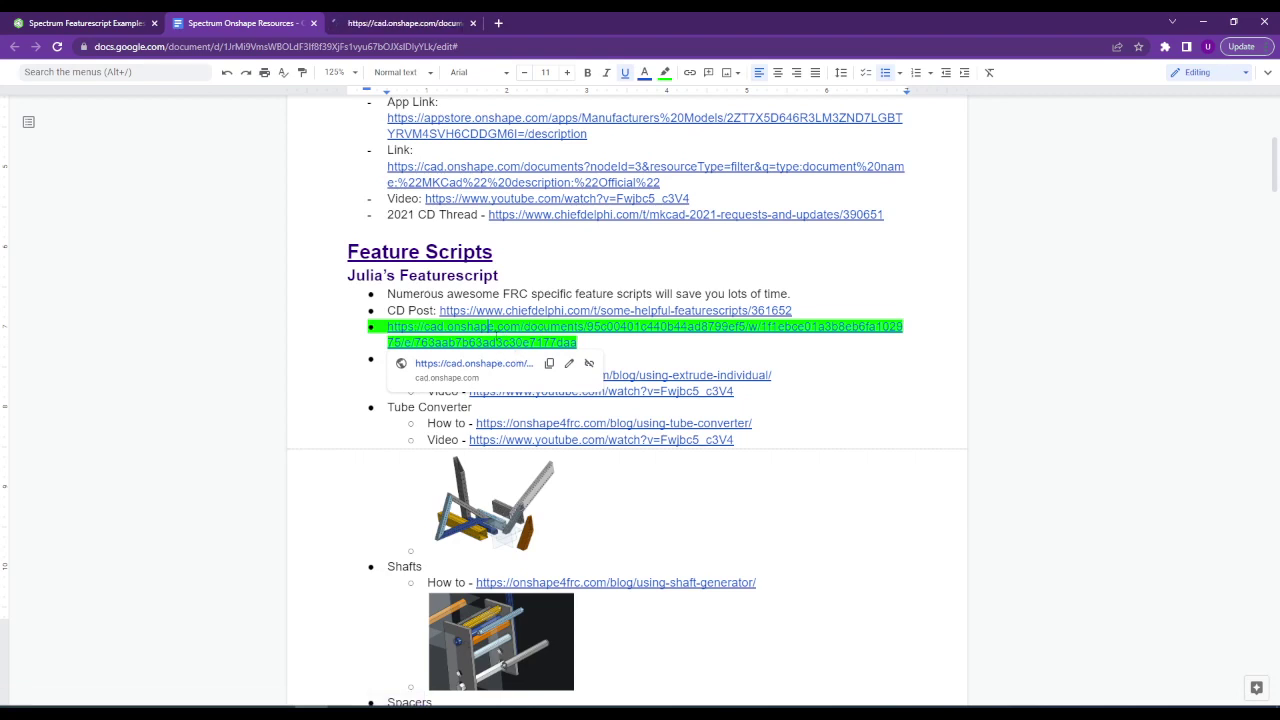
click(401, 23)
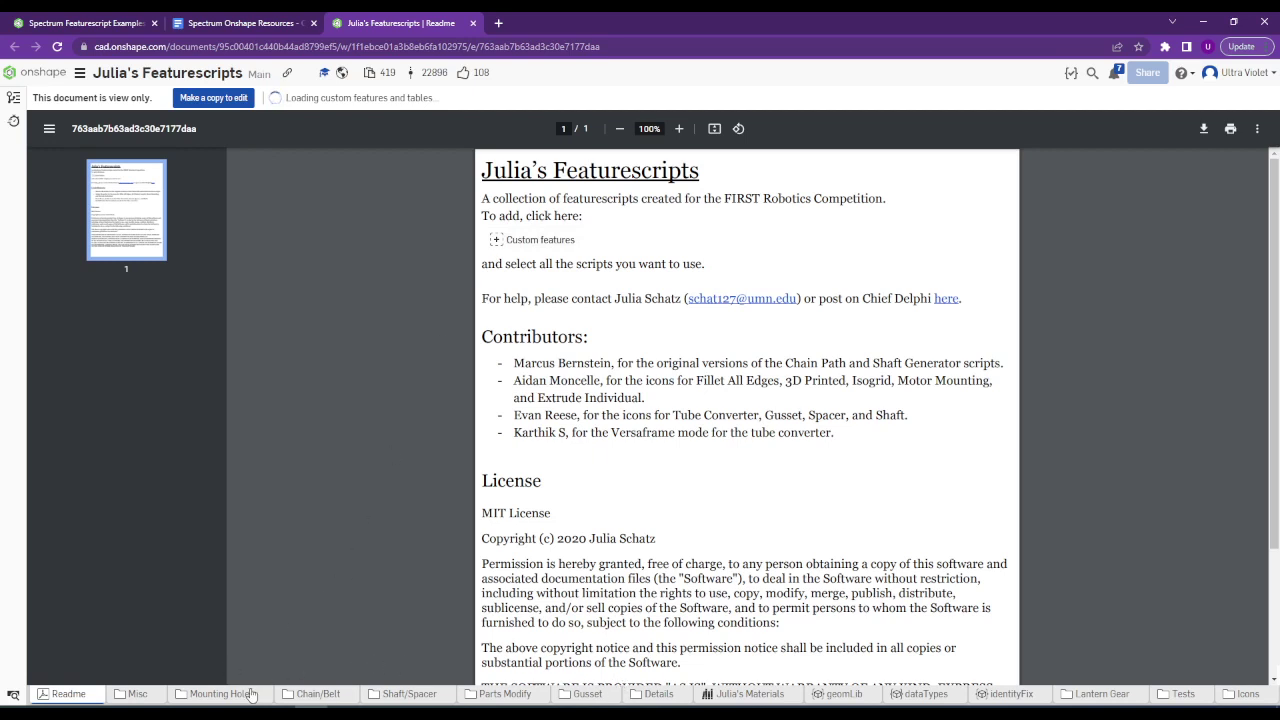
Browse the Misc folder's Reference Geometry and Hole Diameters tabs.
click(137, 694)
click(155, 694)
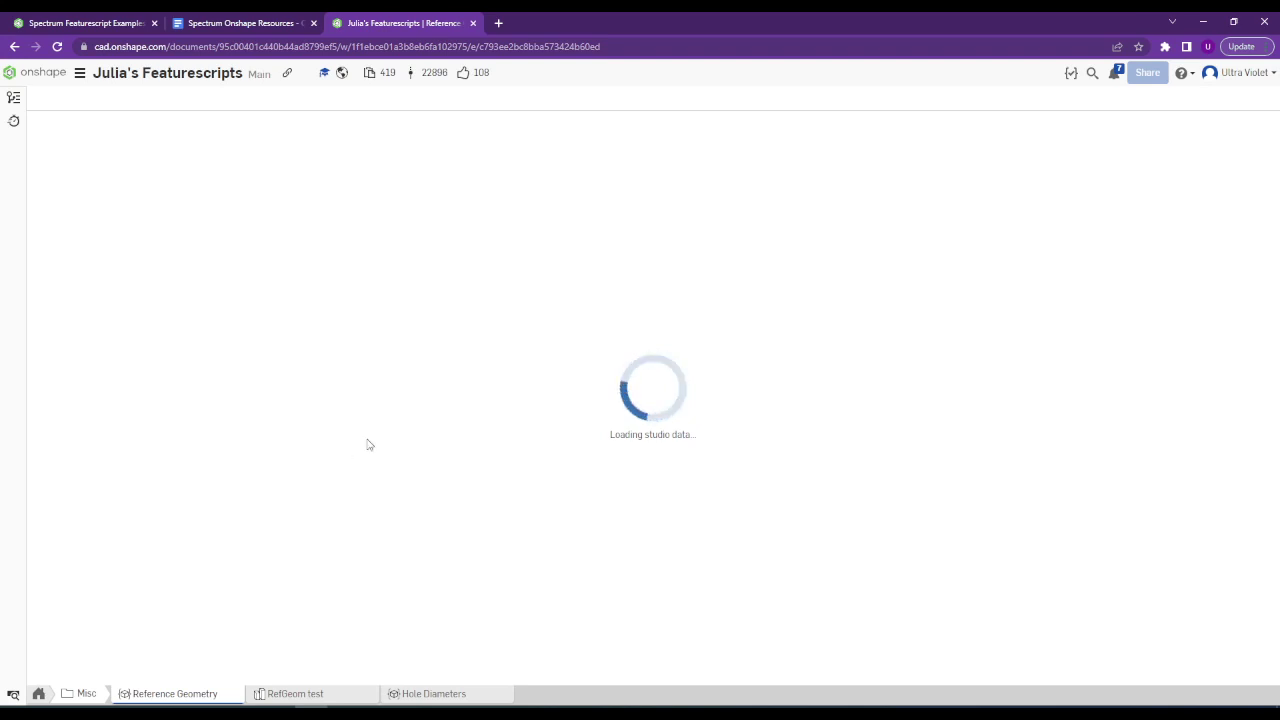
click(430, 694)
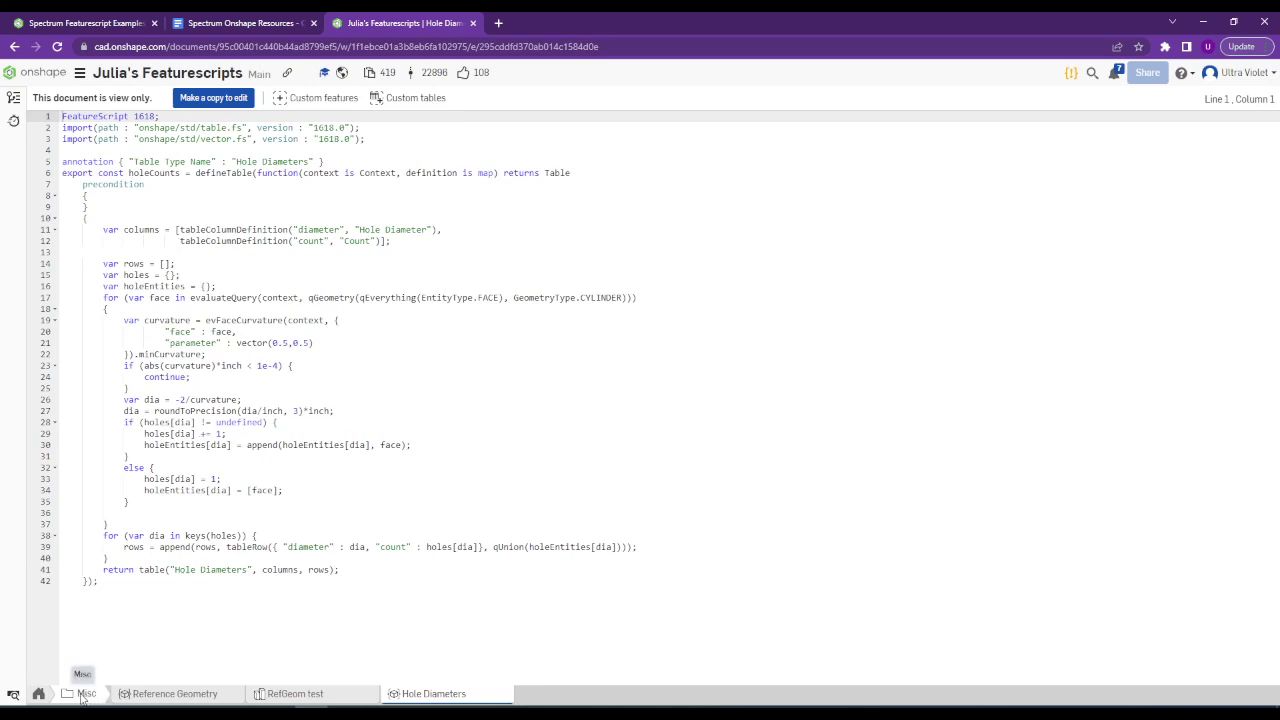
Return to the Readme and bring up the list of custom features to add.
click(40, 695)
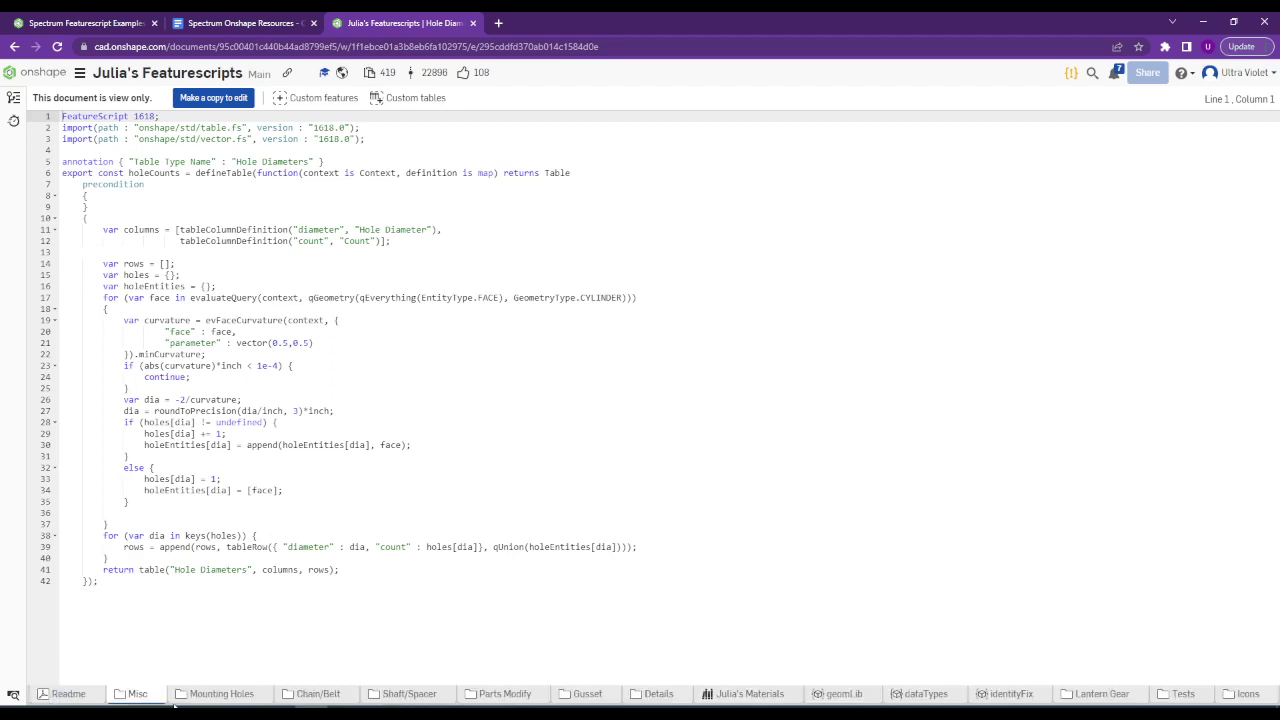
click(92, 700)
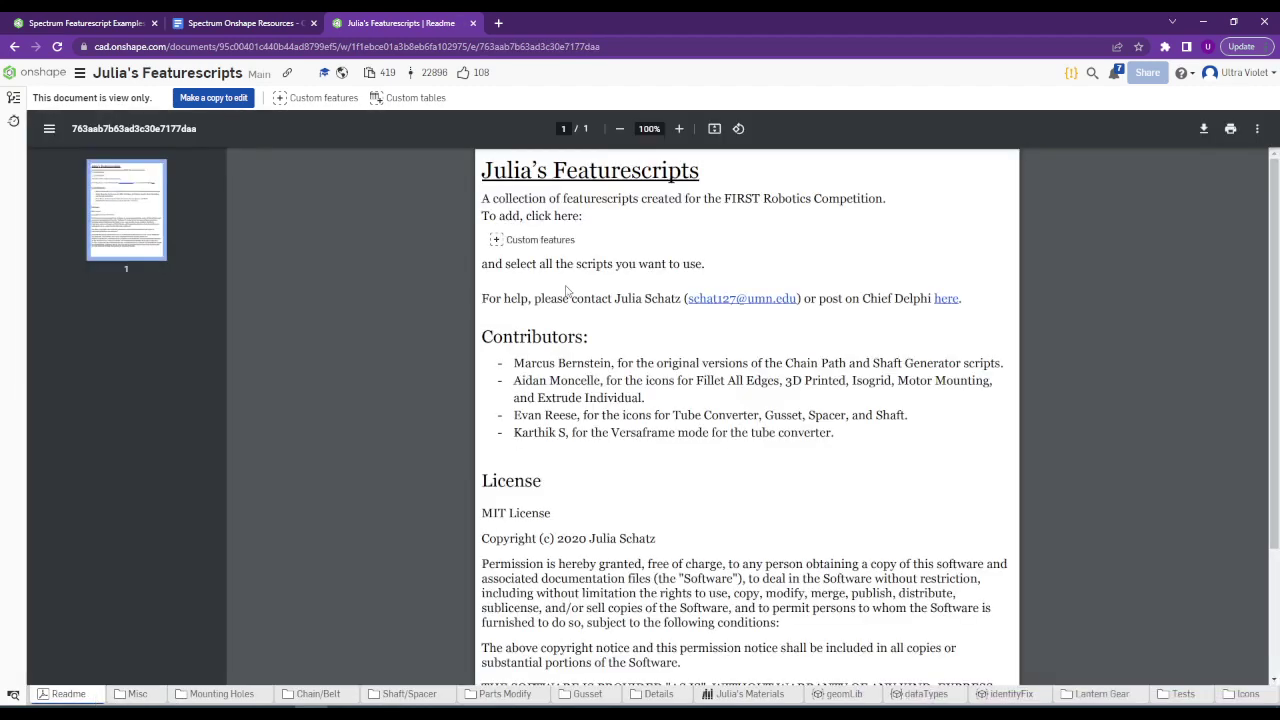
scroll(568, 292, down, 3)
scroll(540, 305, up, 3)
click(296, 100)
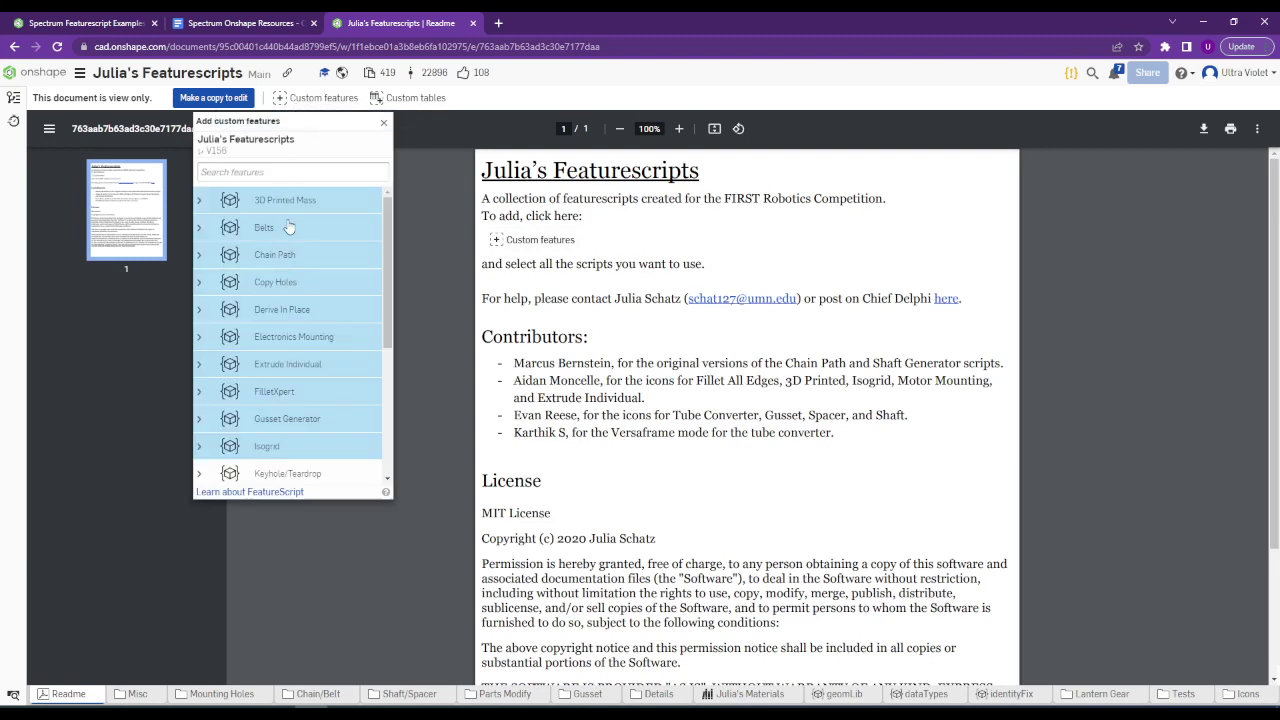
Add the Keyhole/Teardrop and MAXSpline custom features to the toolbar.
scroll(295, 230, down, 3)
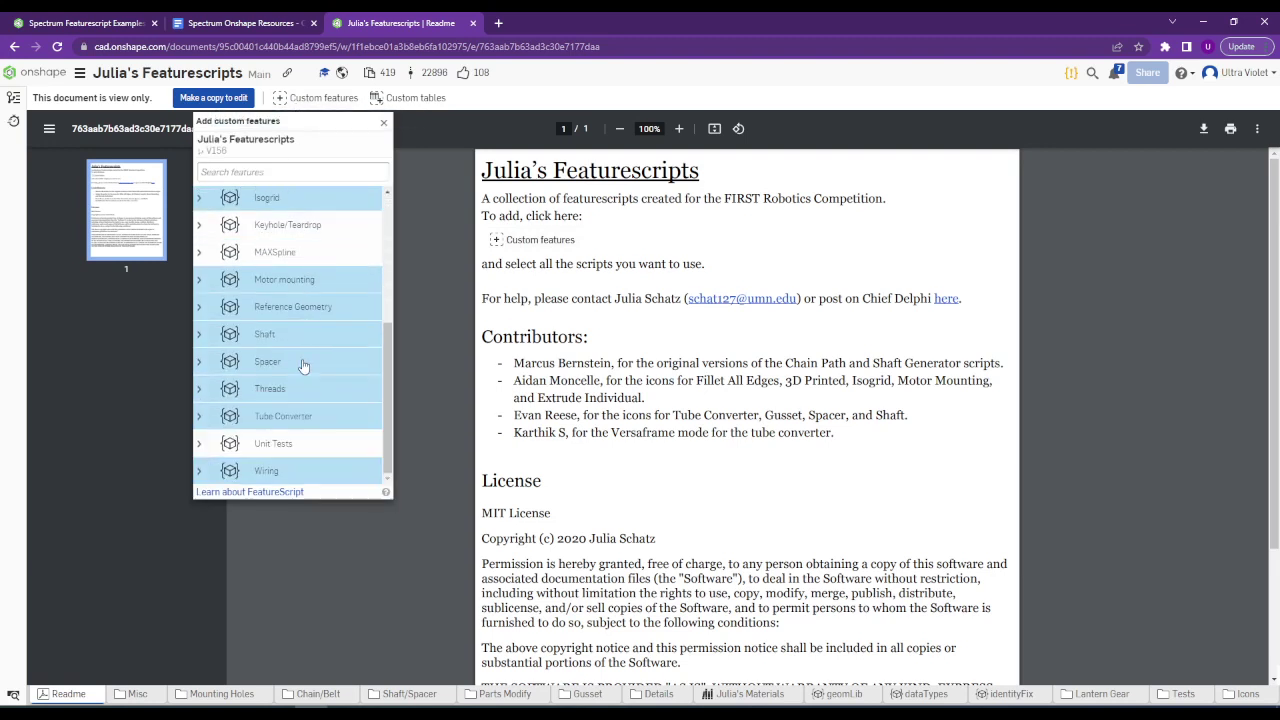
scroll(299, 340, up, 3)
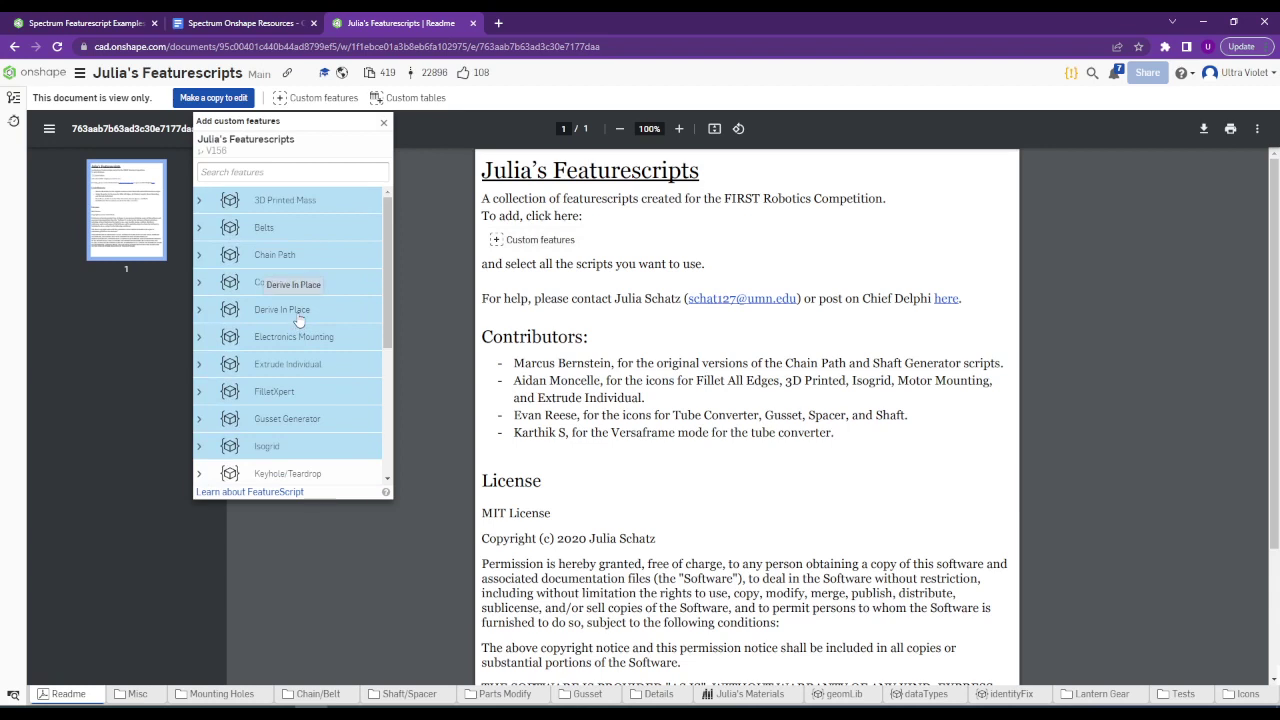
scroll(297, 300, down, 3)
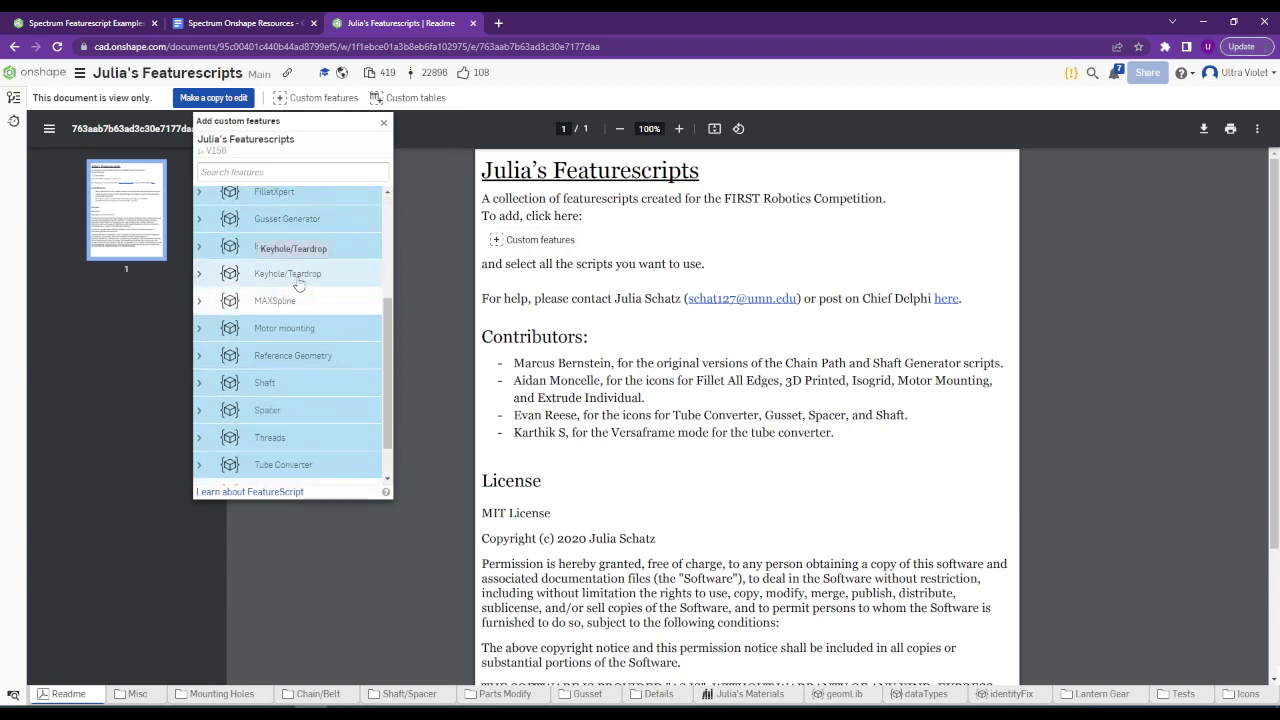
click(298, 274)
click(198, 273)
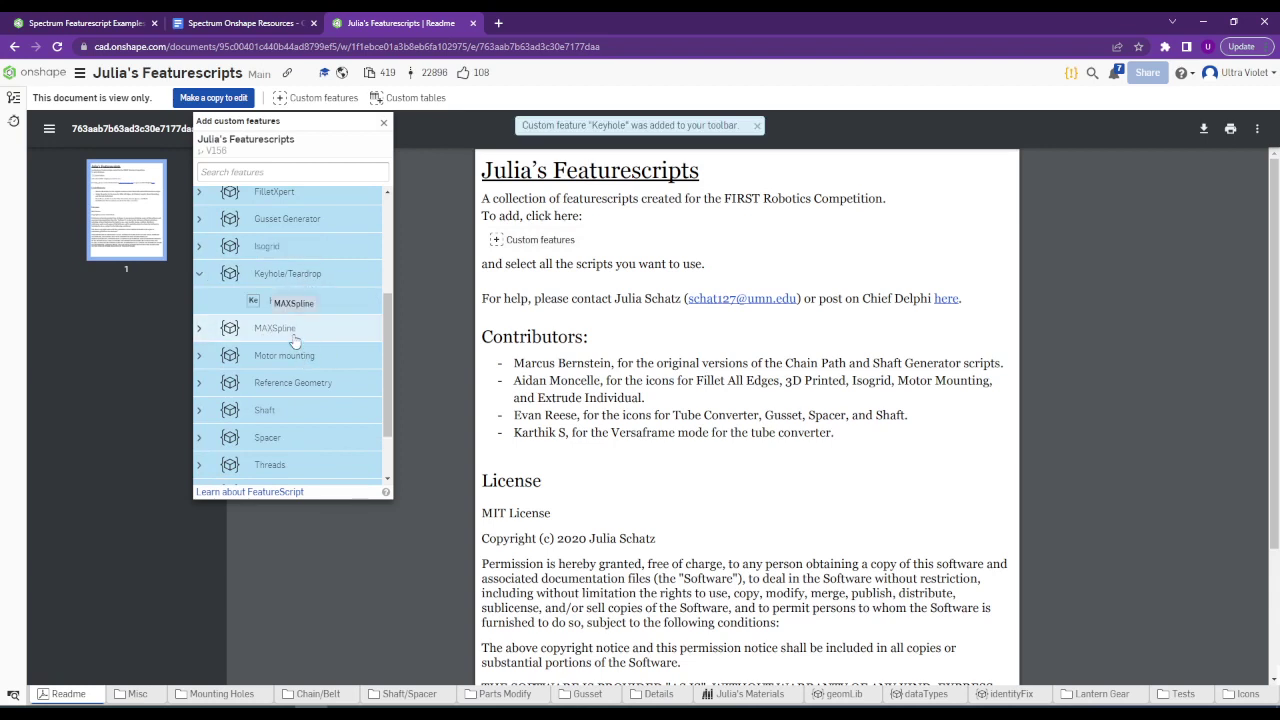
click(295, 340)
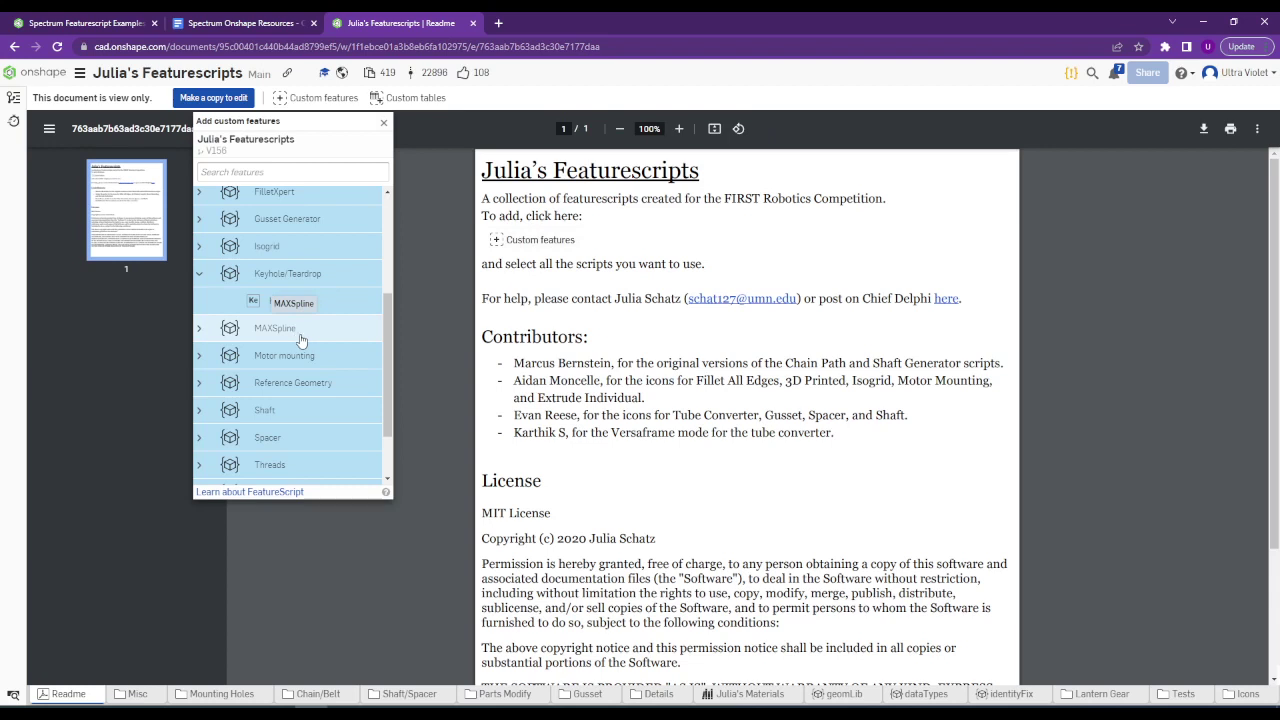
Return to the Spectrum Featurescript Examples part studio, viewed from the Top.
scroll(333, 346, down, 2)
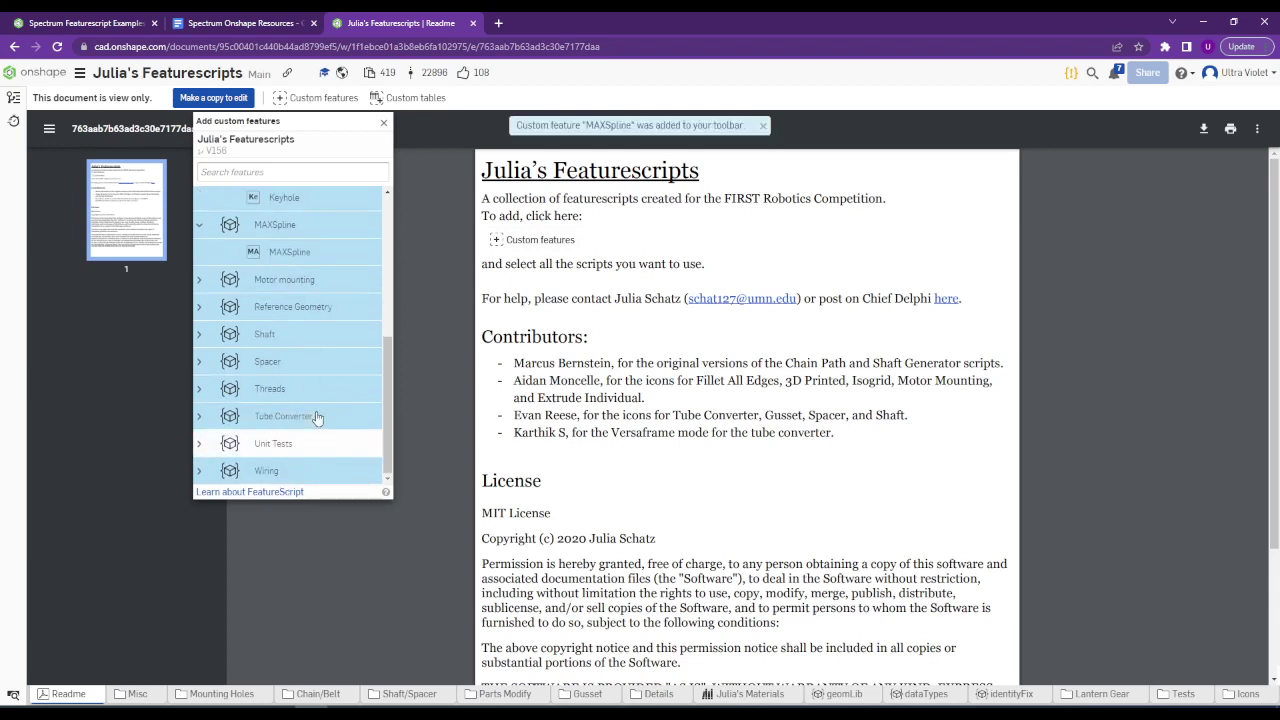
scroll(336, 398, up, 6)
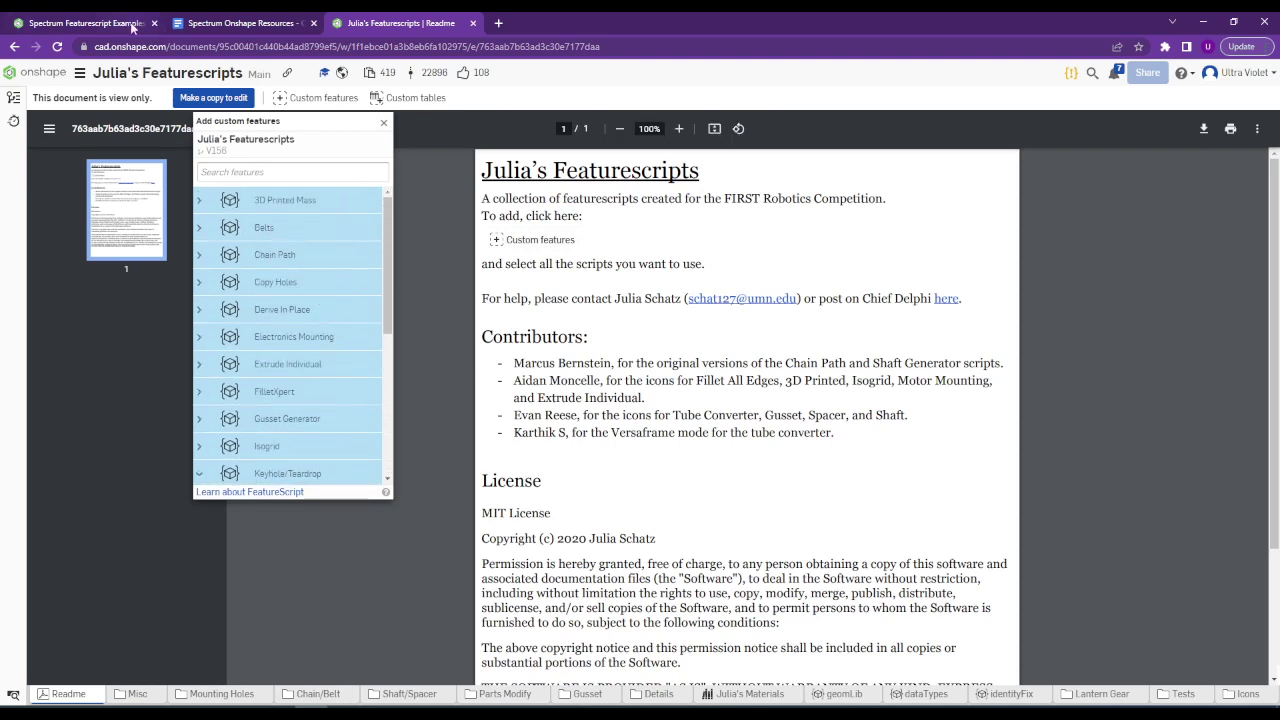
click(128, 20)
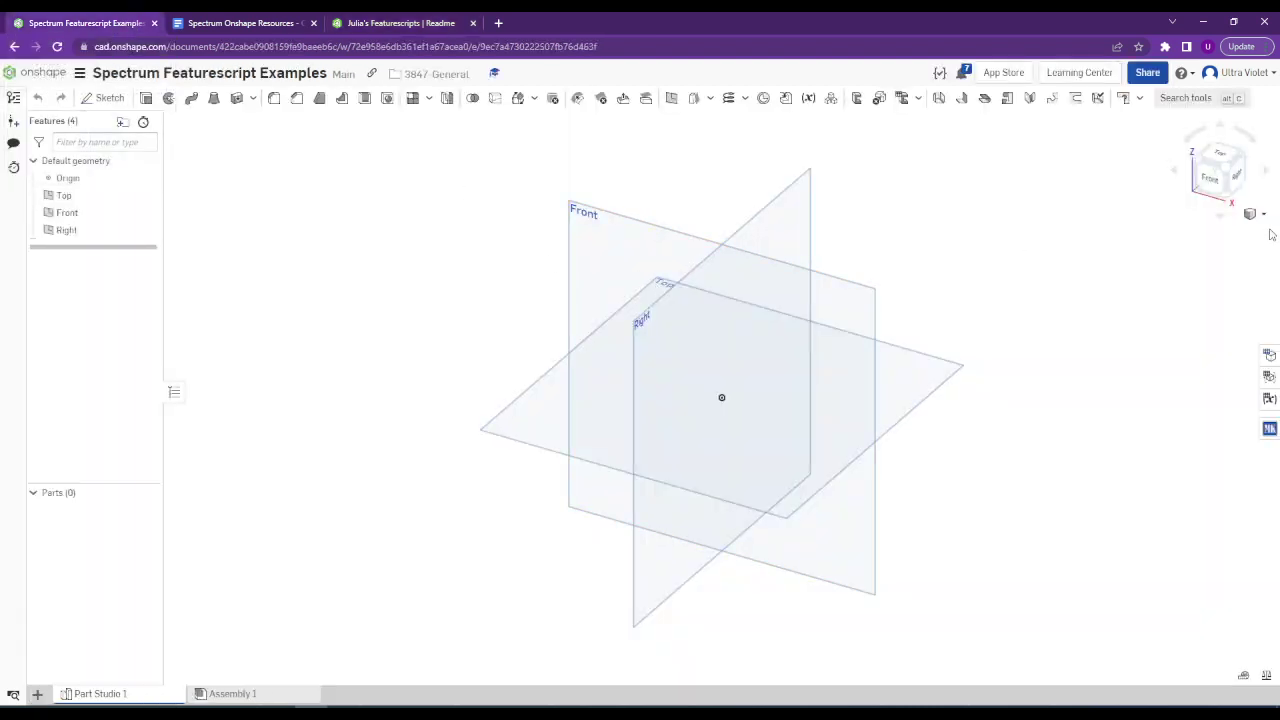
click(1226, 163)
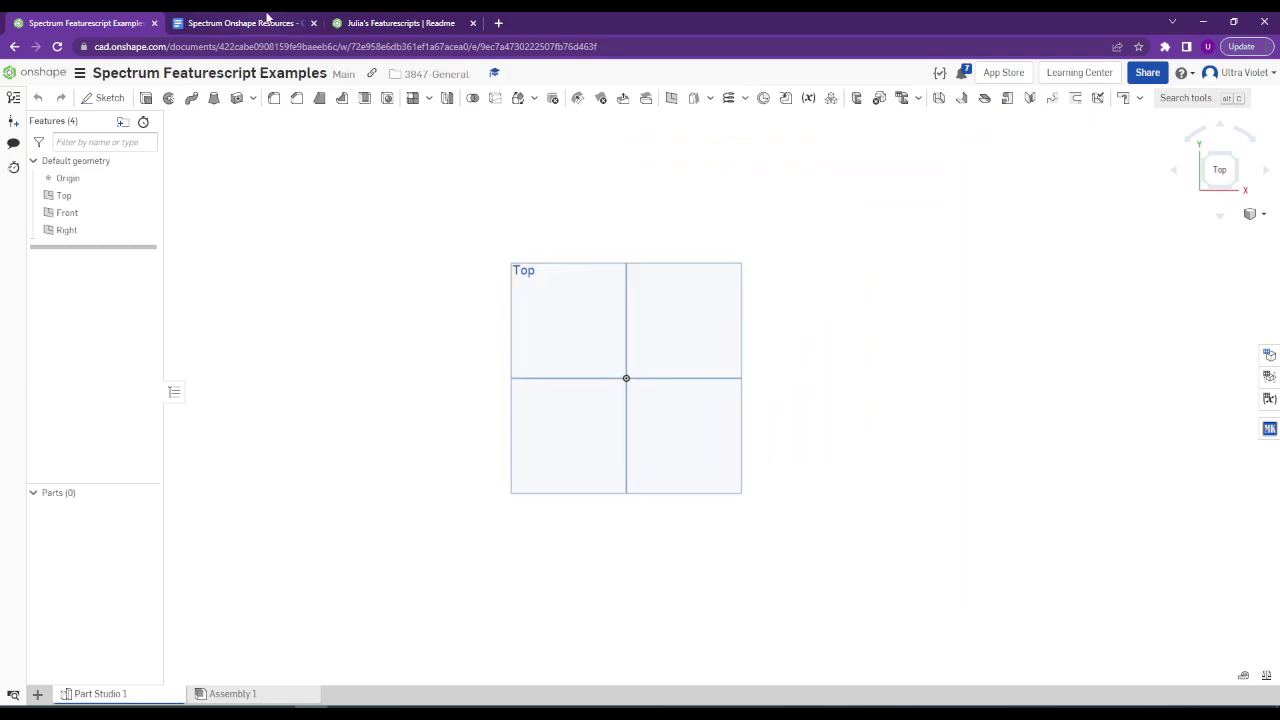
click(405, 22)
scroll(316, 270, down, 1)
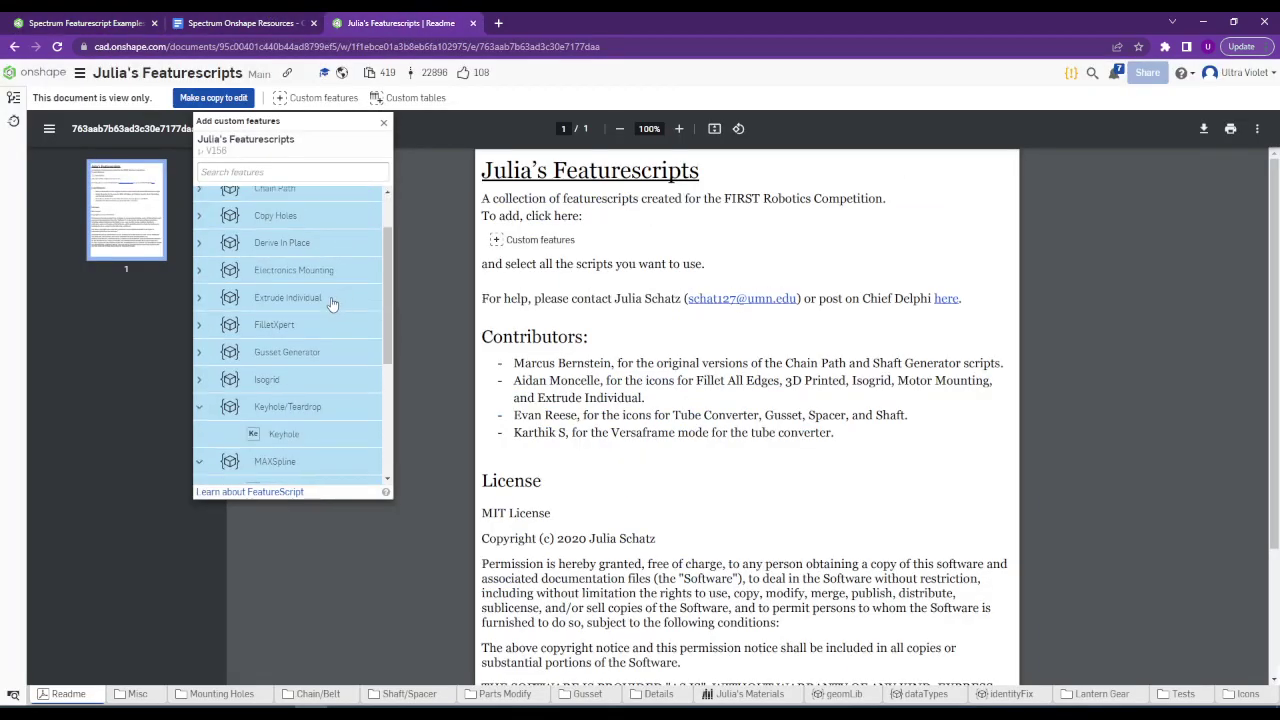
scroll(313, 305, down, 3)
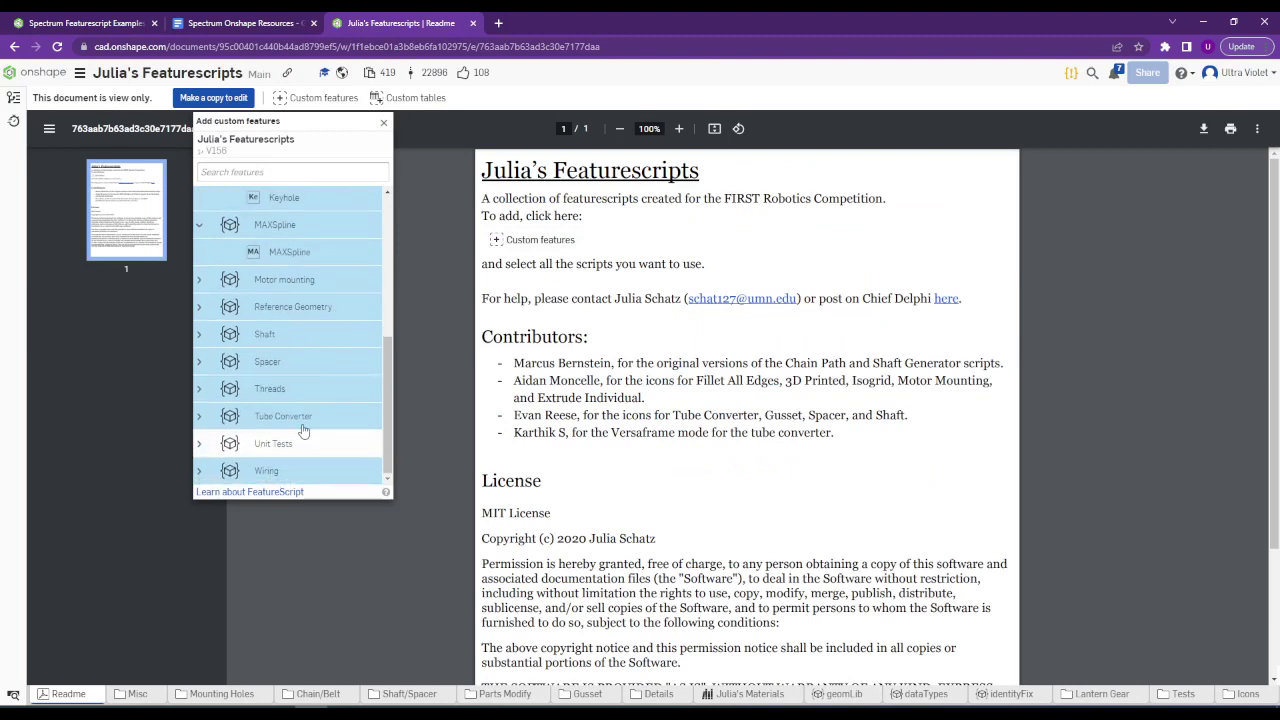
click(126, 30)
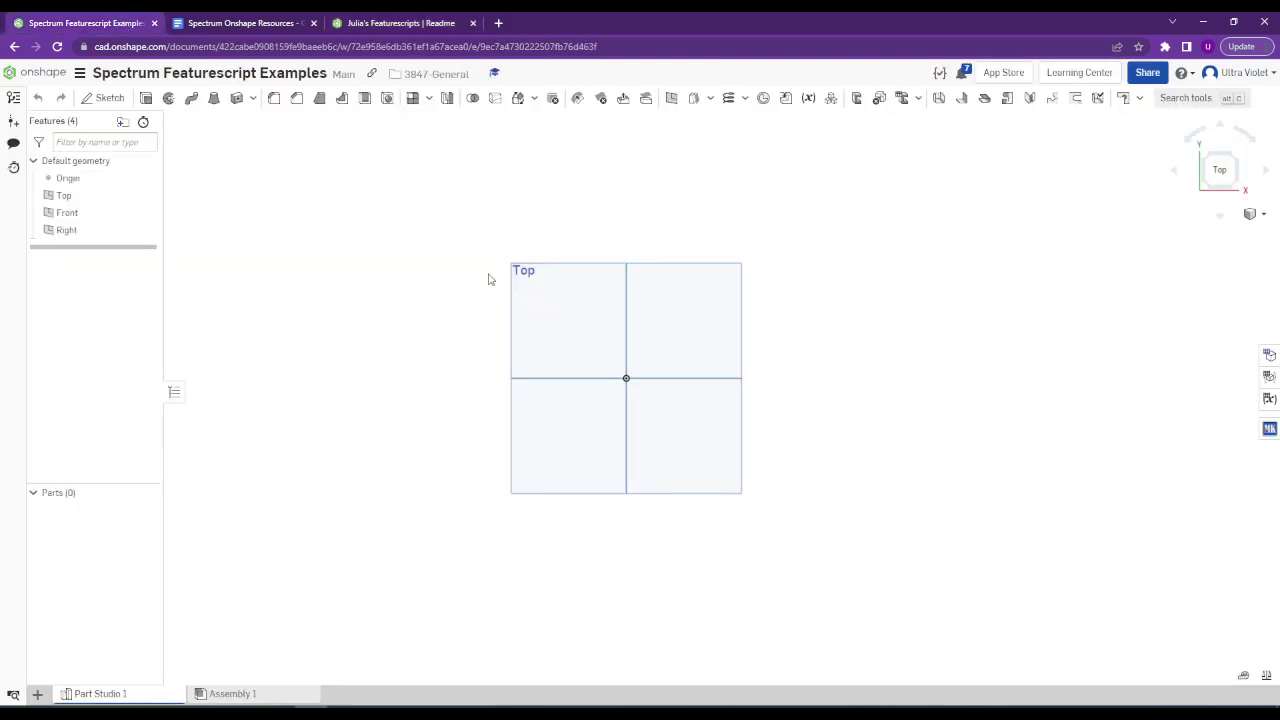
Start a sketch on the Top plane and draw the nested frame rectangles.
click(104, 97)
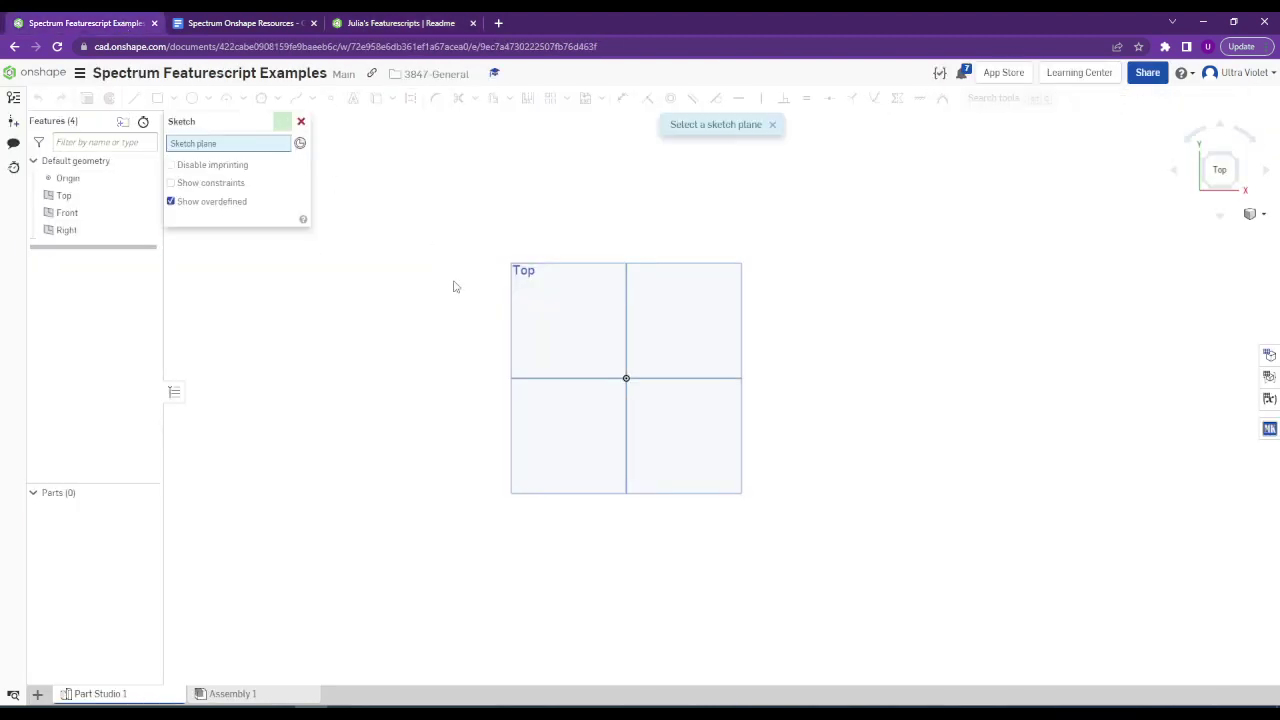
click(518, 321)
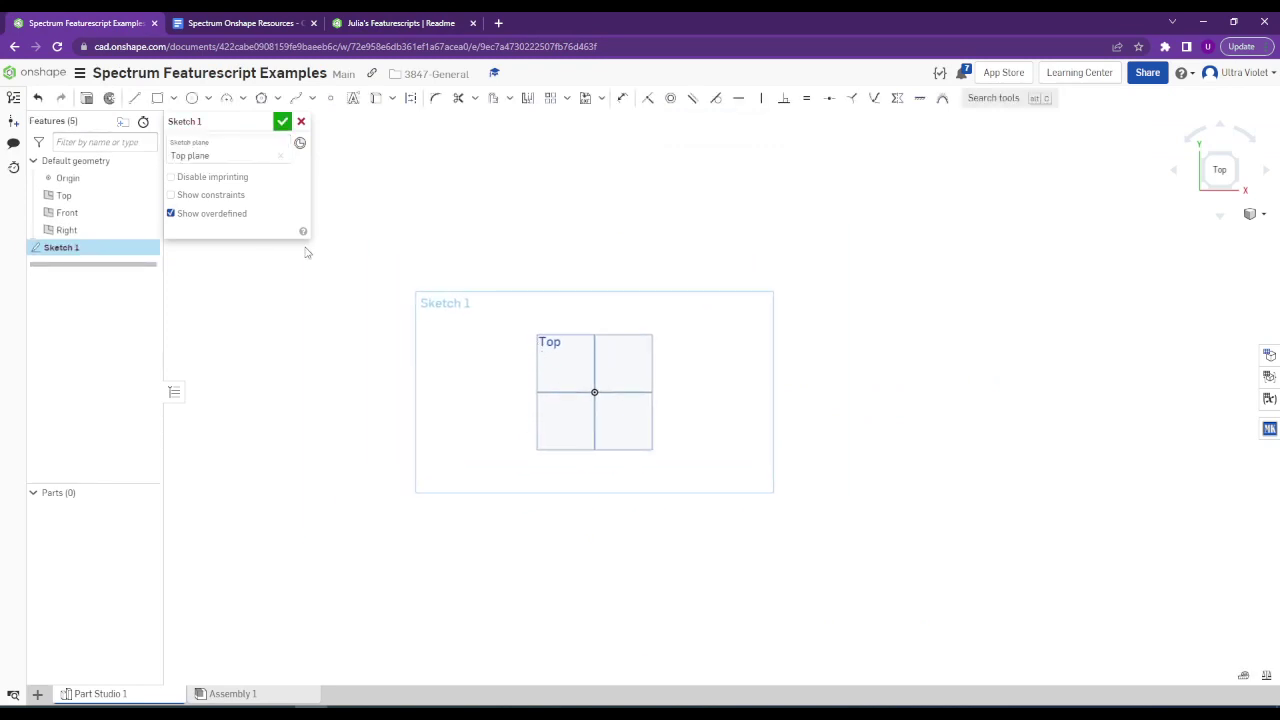
click(157, 97)
mouse_move(480, 456)
mouse_down()
mouse_move(463, 163)
mouse_move(671, 178)
mouse_move(634, 410)
mouse_move(655, 475)
mouse_move(464, 457)
mouse_up()
key(Escape)
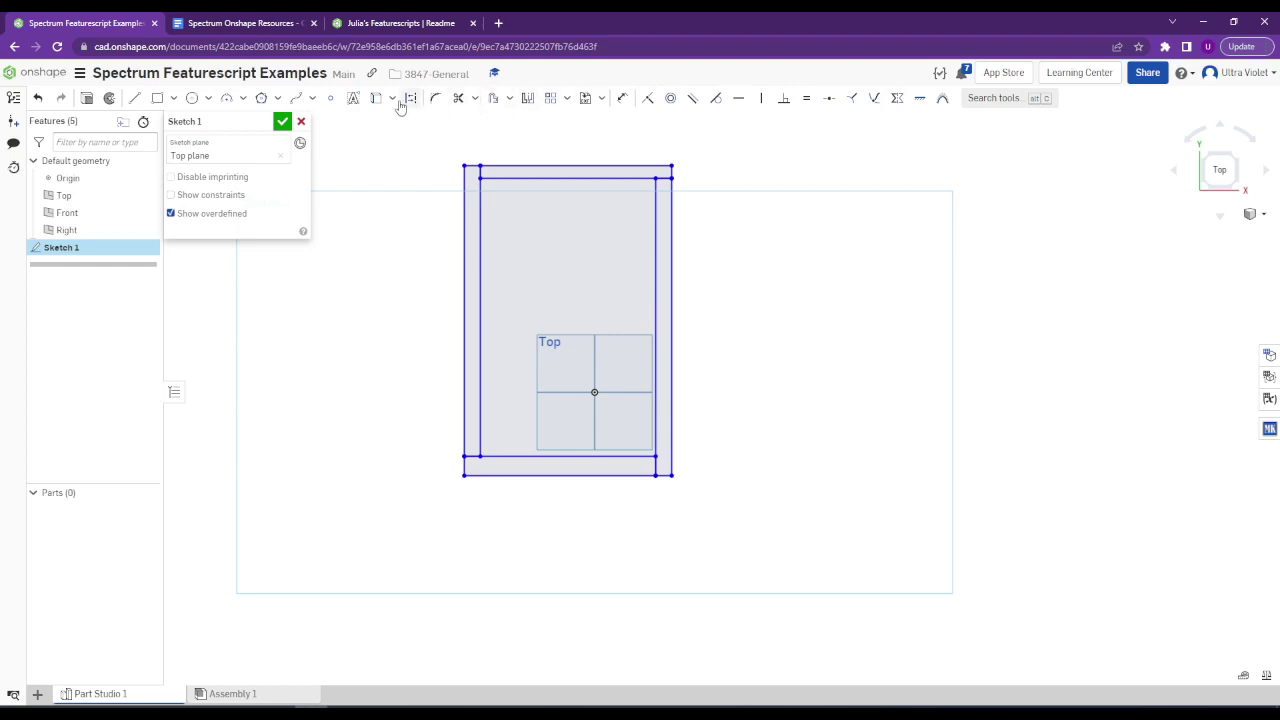
Dimension one tube wall 1 in and make all four wall segments equal.
key(u)
click(463, 465)
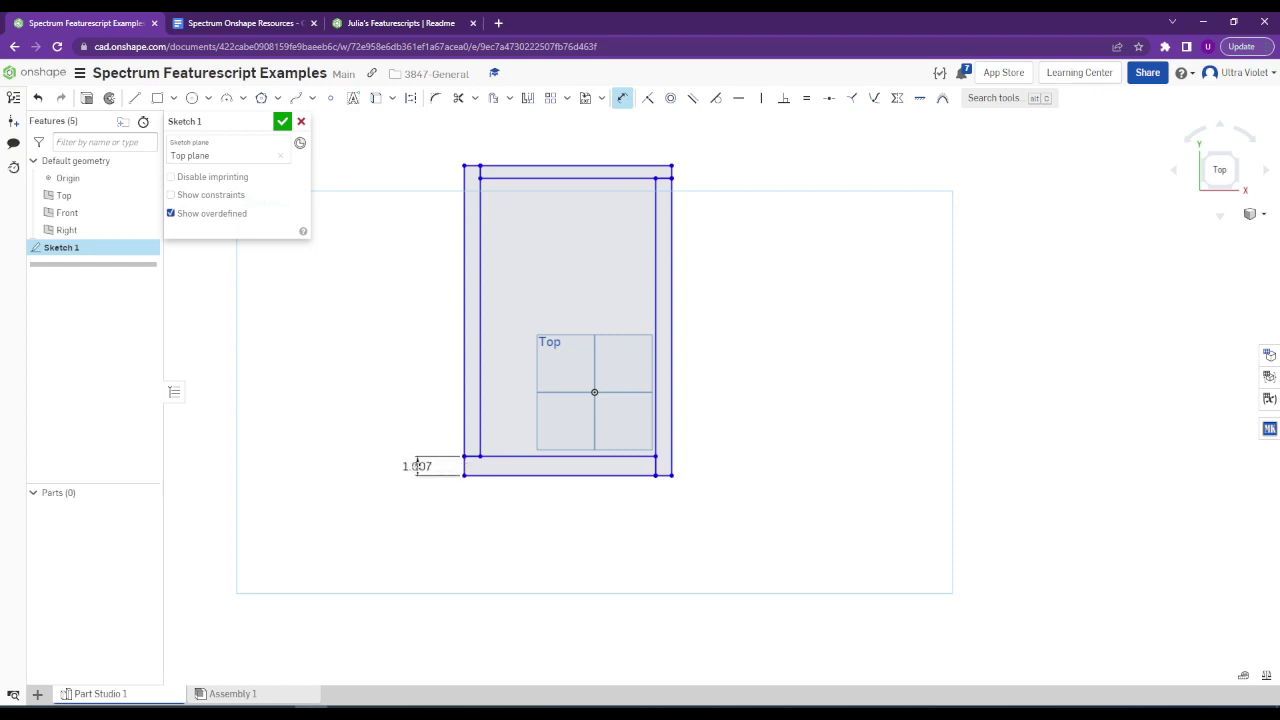
click(412, 466)
text(1)
key(Return)
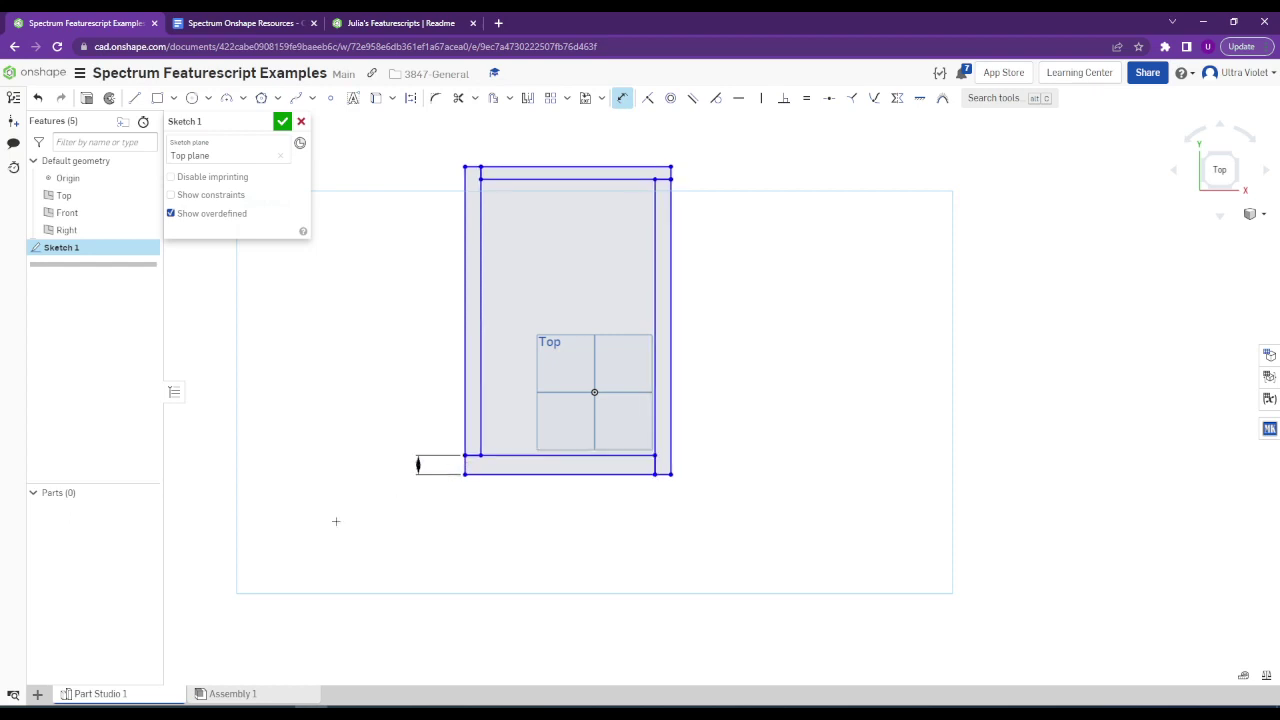
key(Escape)
click(472, 166)
click(671, 175)
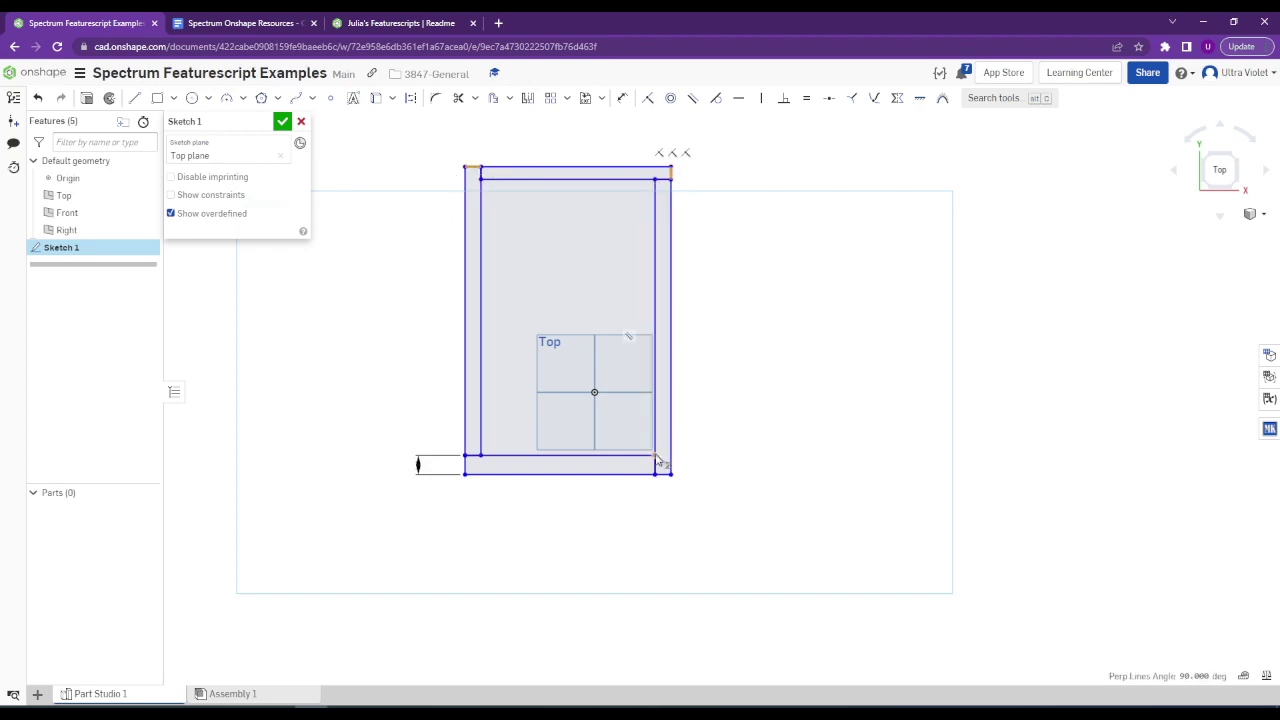
click(664, 474)
click(464, 466)
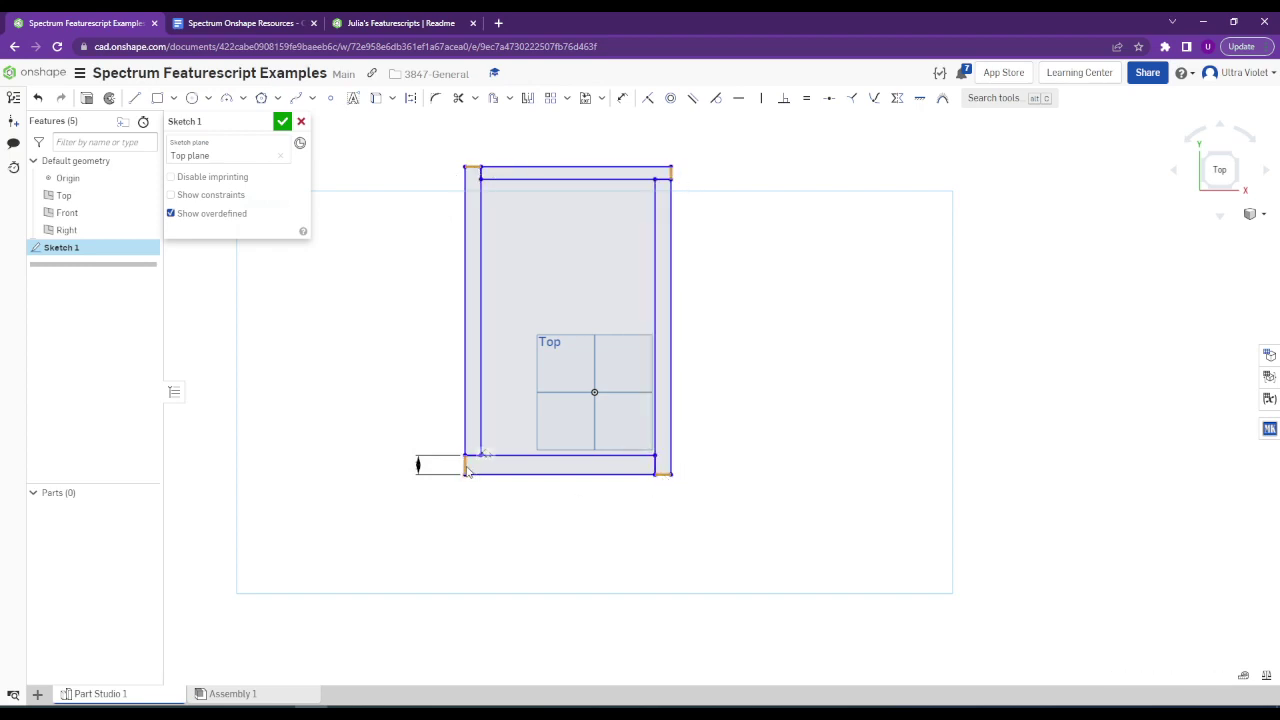
click(806, 97)
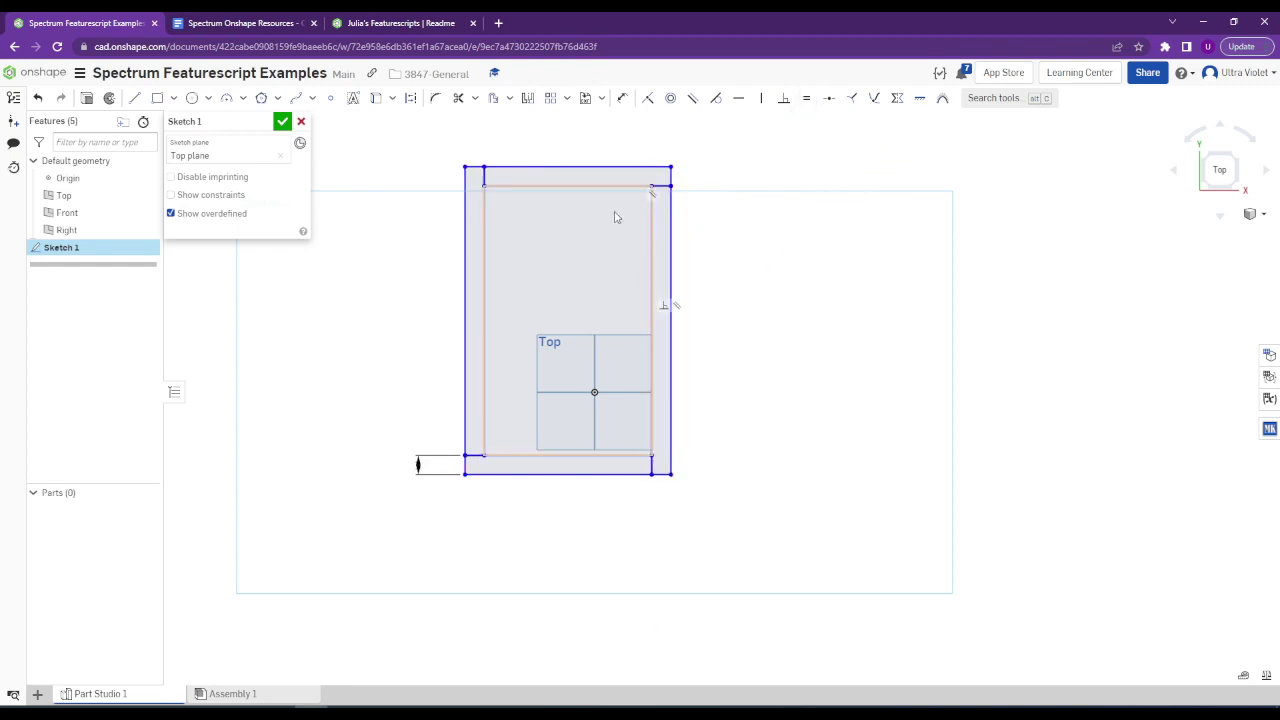
Add the vertical height dimension to the outer frame outline.
scroll(611, 214, up, 1)
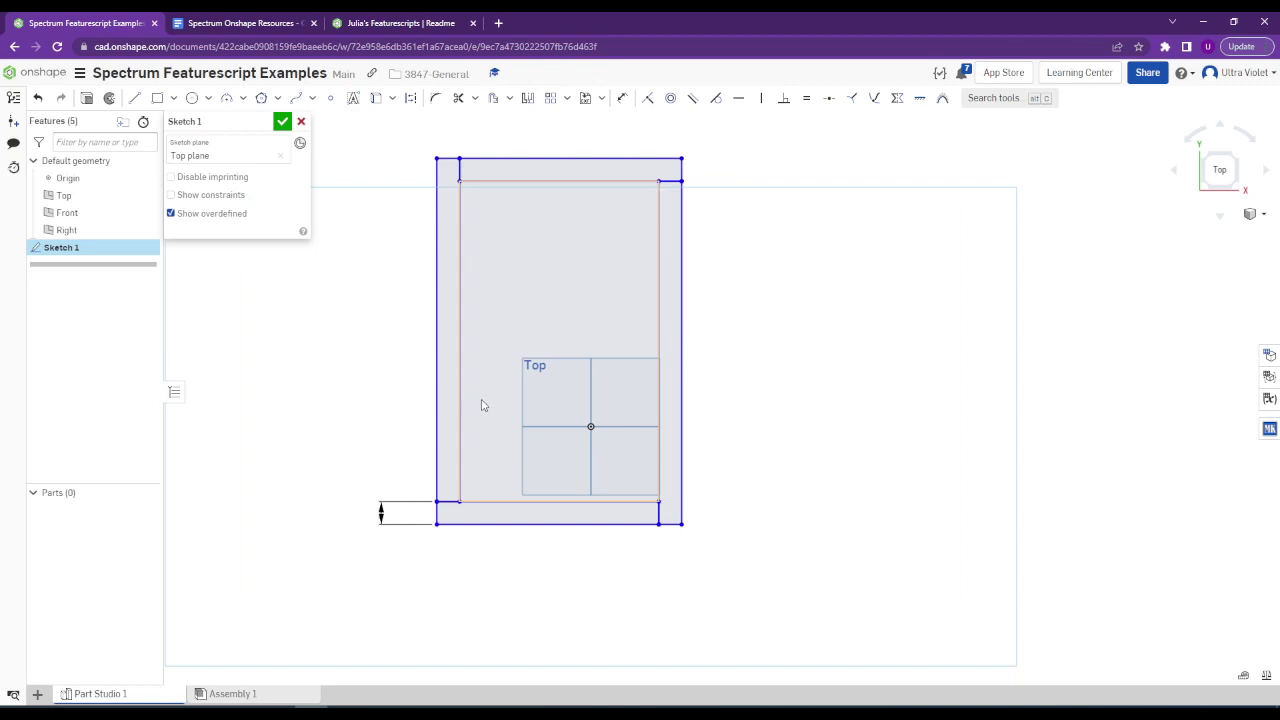
key(u)
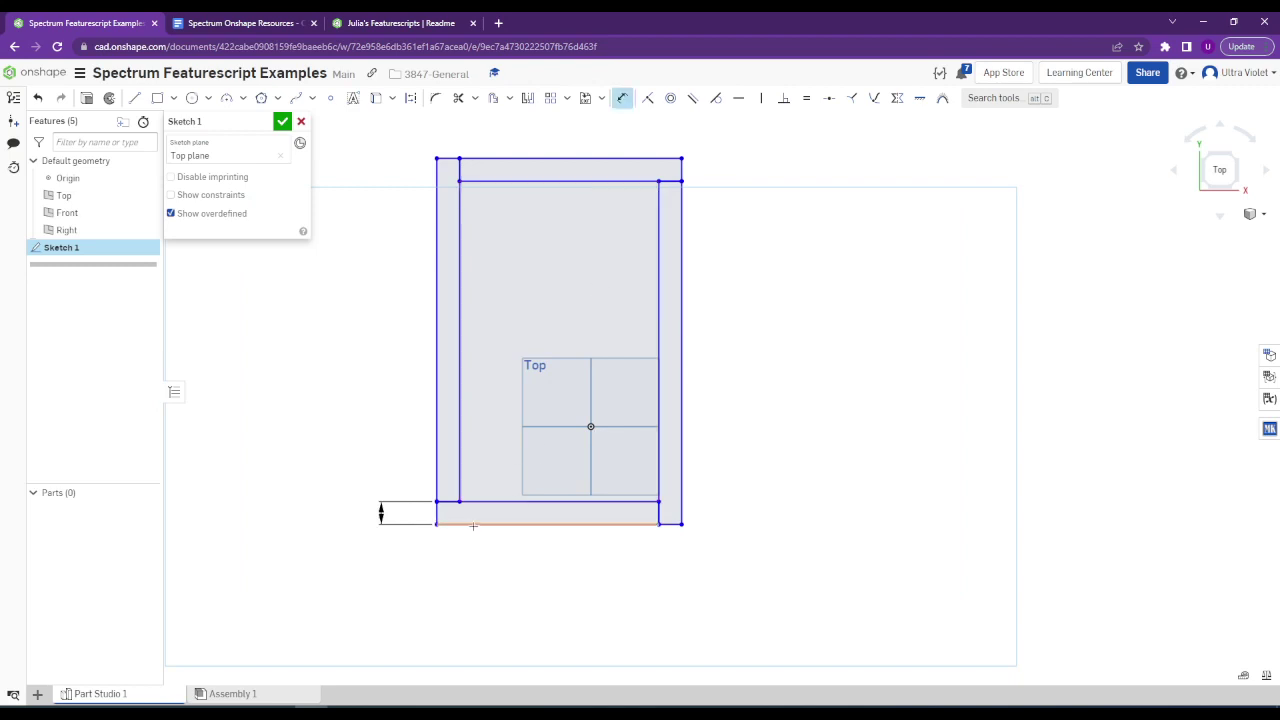
click(473, 525)
click(514, 158)
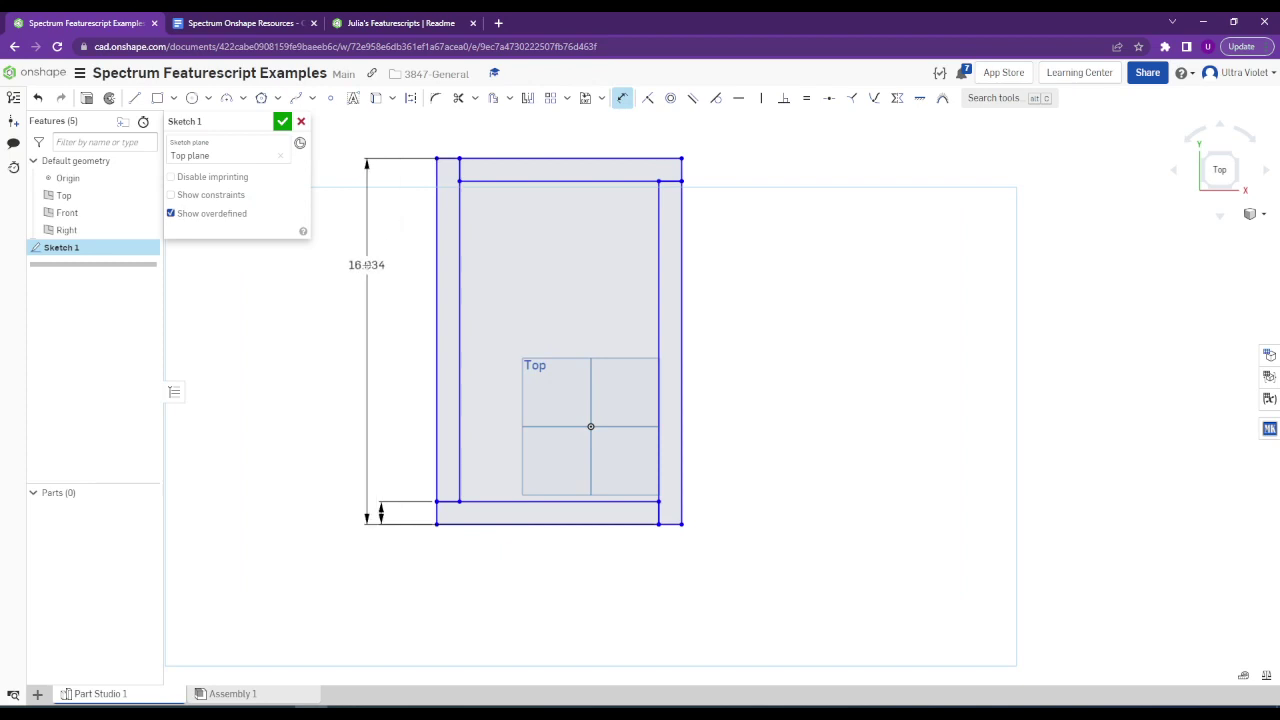
click(366, 265)
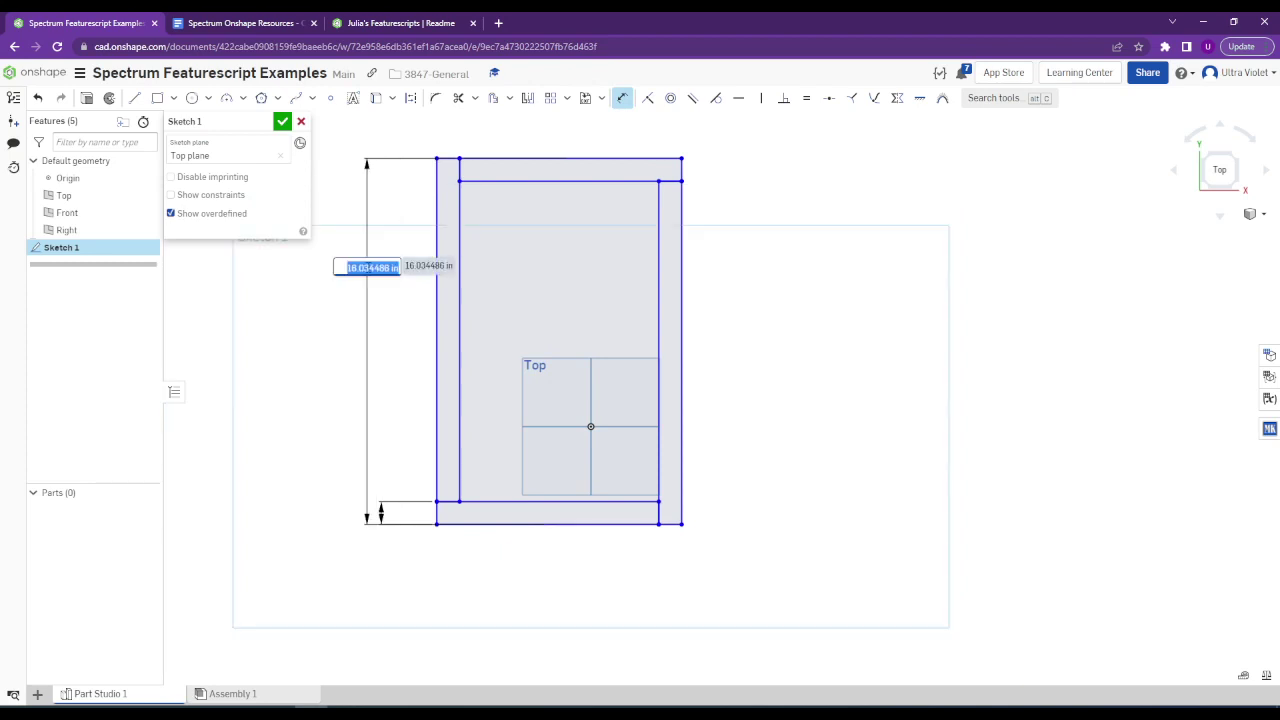
text(20)
key(Return)
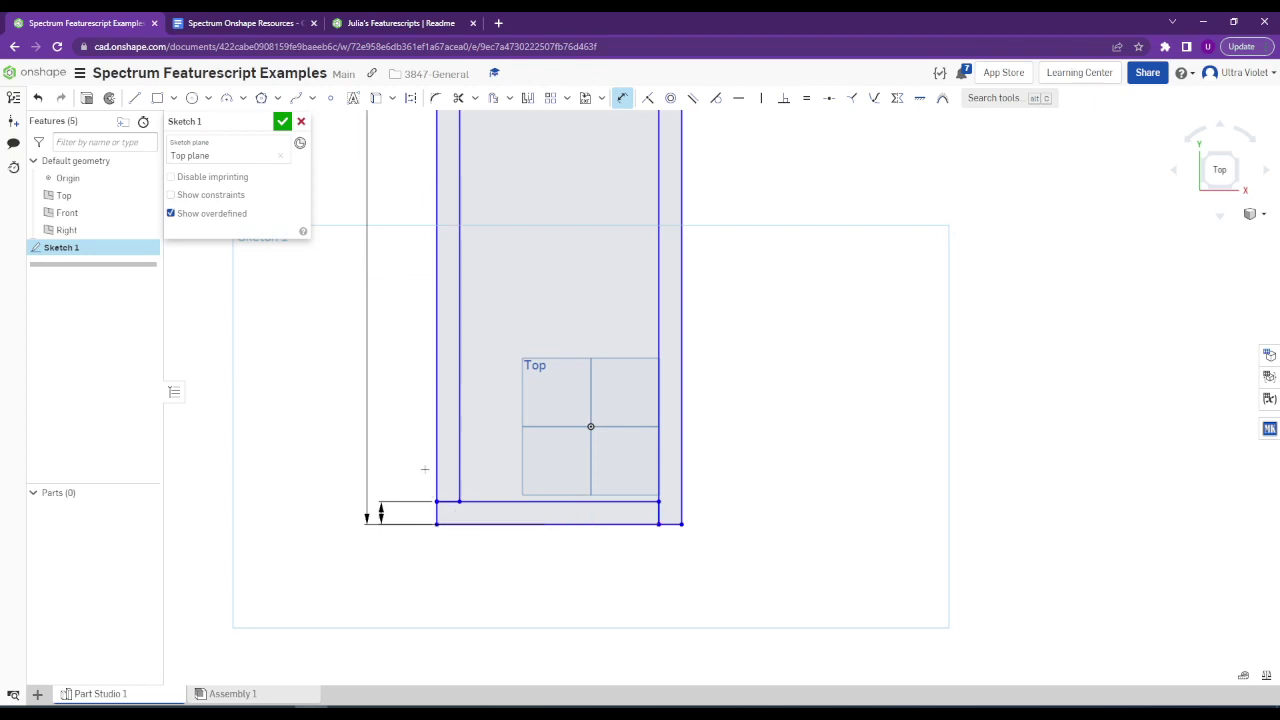
Set the frame width to 24 in and finish Sketch 1.
click(434, 458)
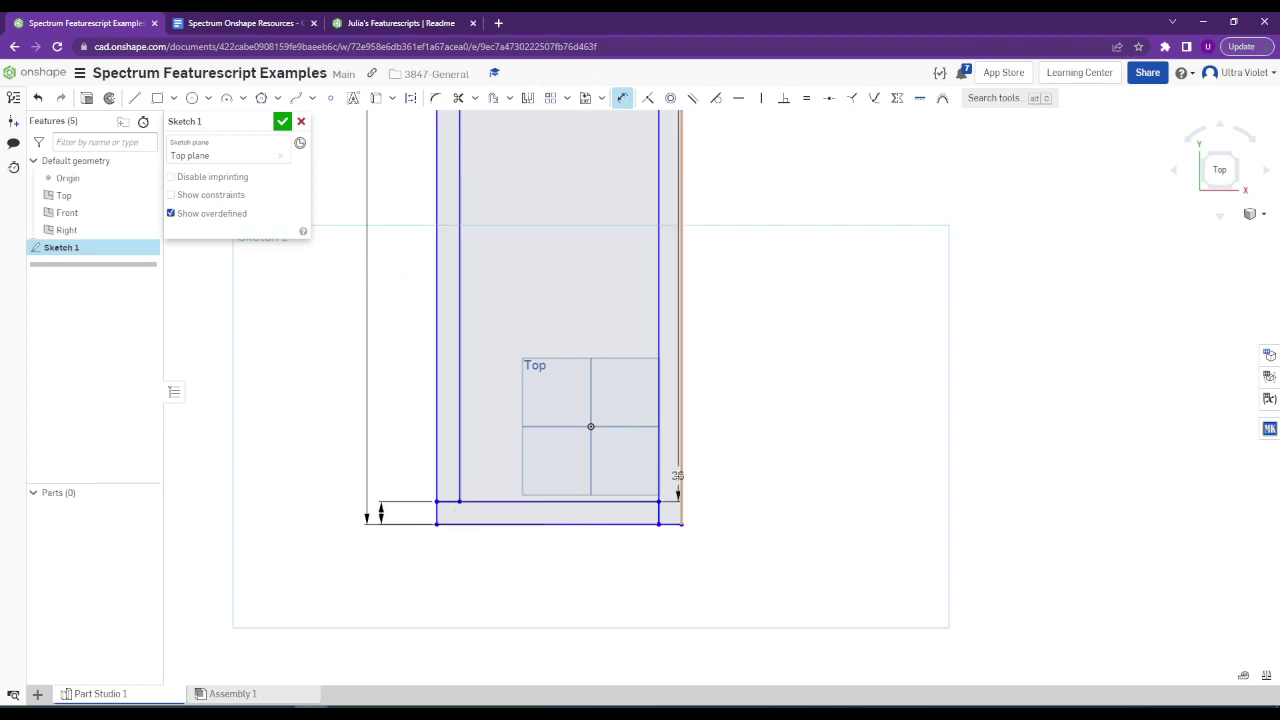
click(680, 475)
click(569, 564)
text(24)
key(Return)
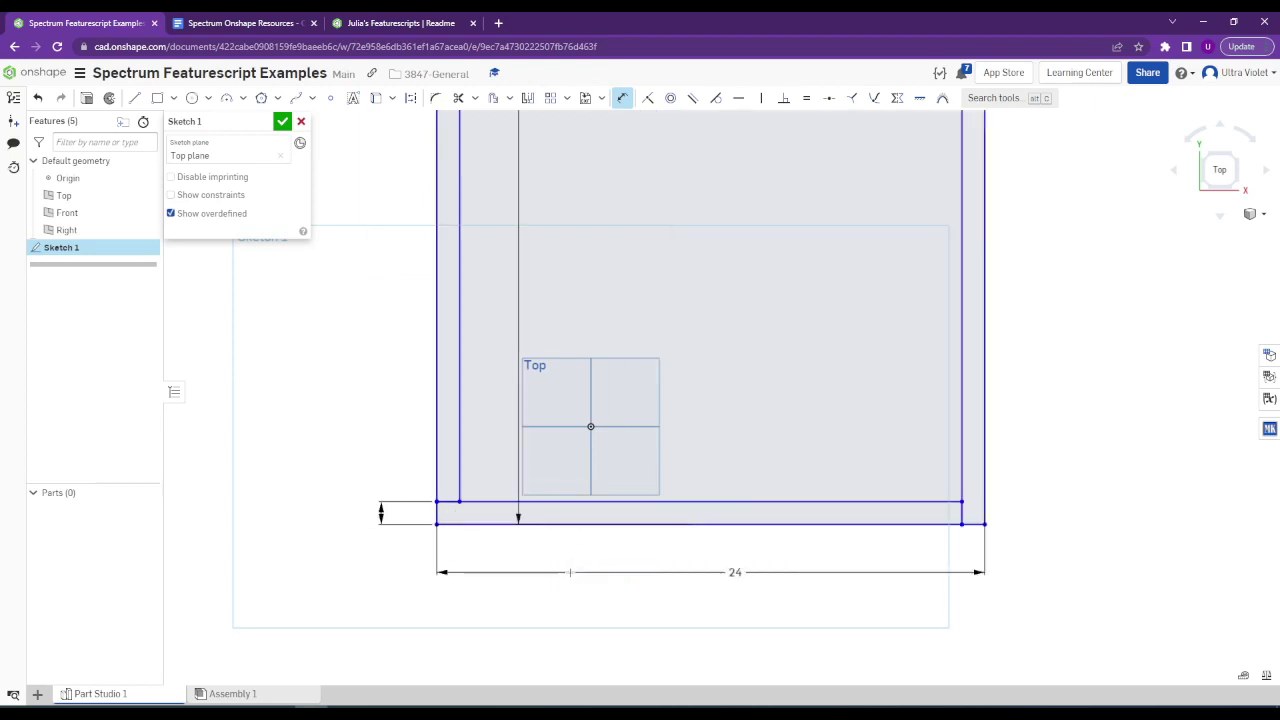
key(f)
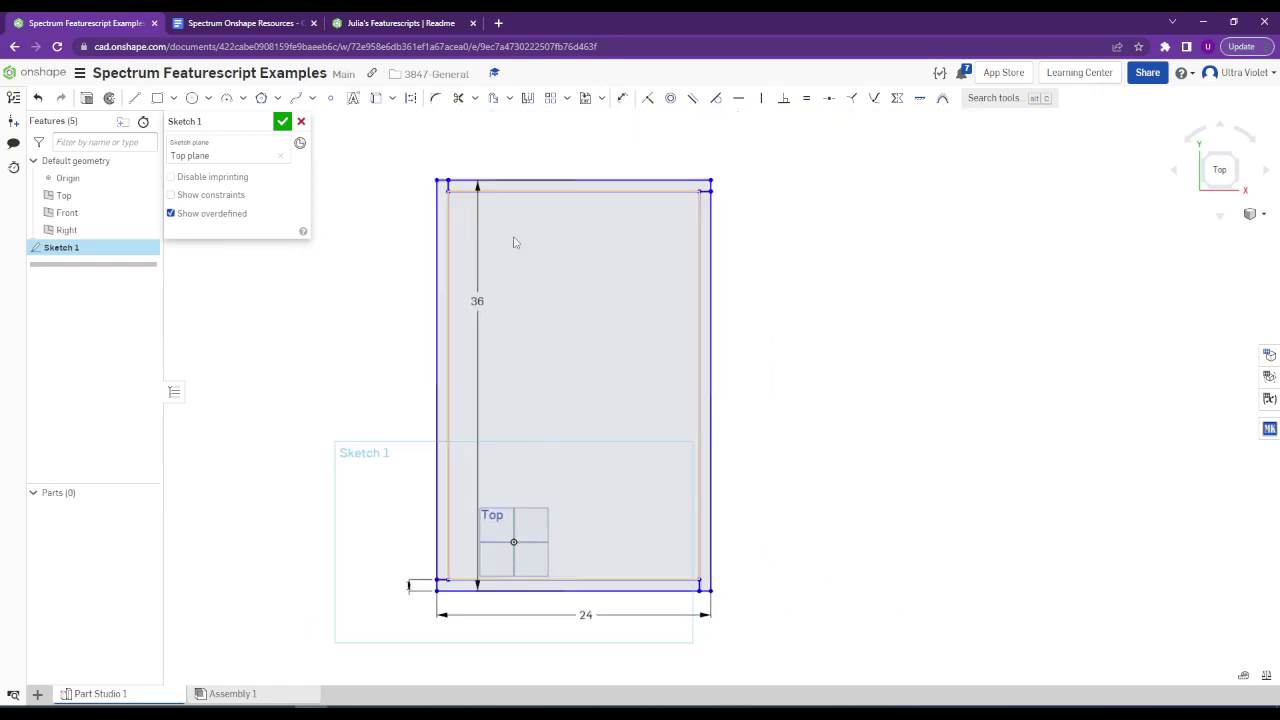
click(282, 122)
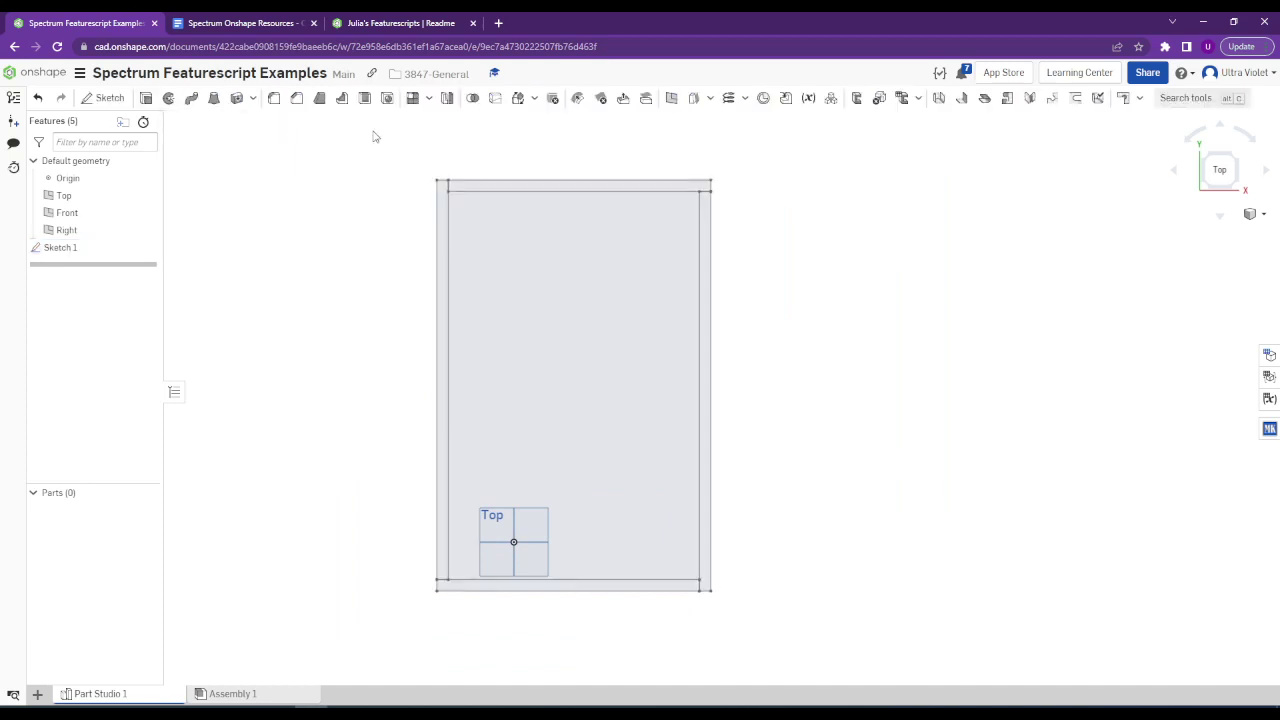
Look through the list of added custom features.
click(1137, 100)
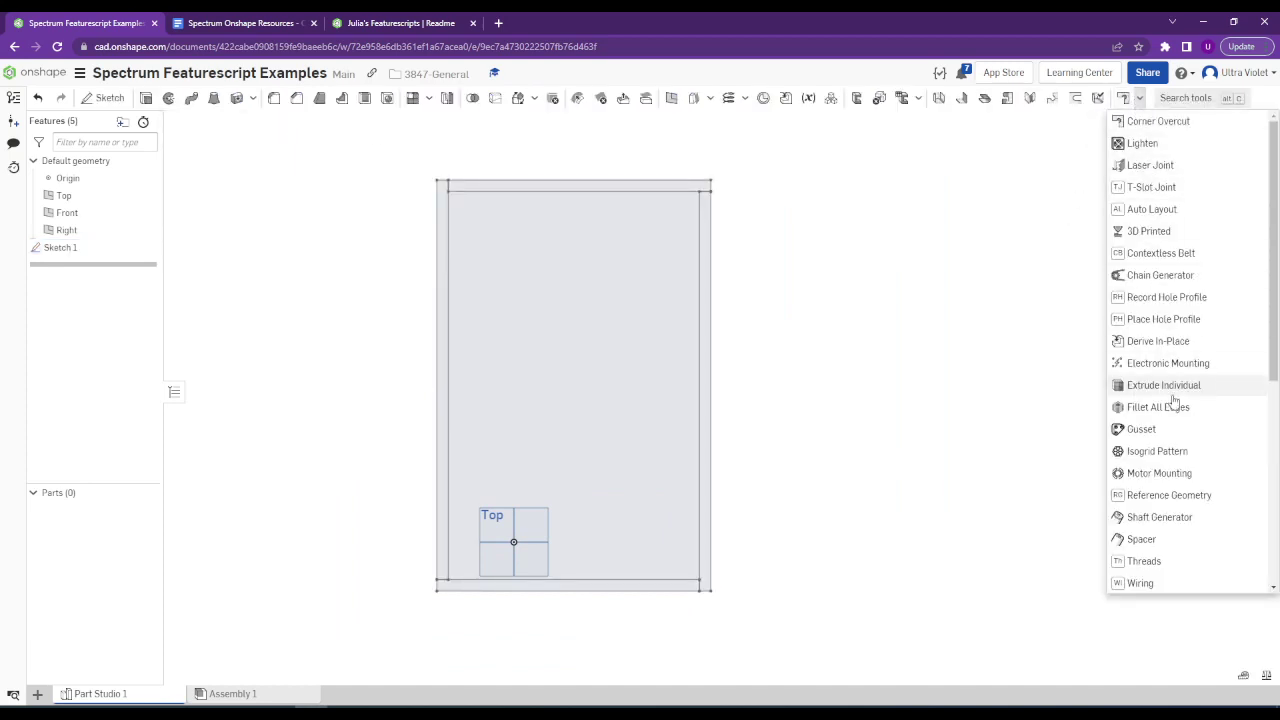
scroll(1172, 410, down, 5)
scroll(1180, 300, up, 5)
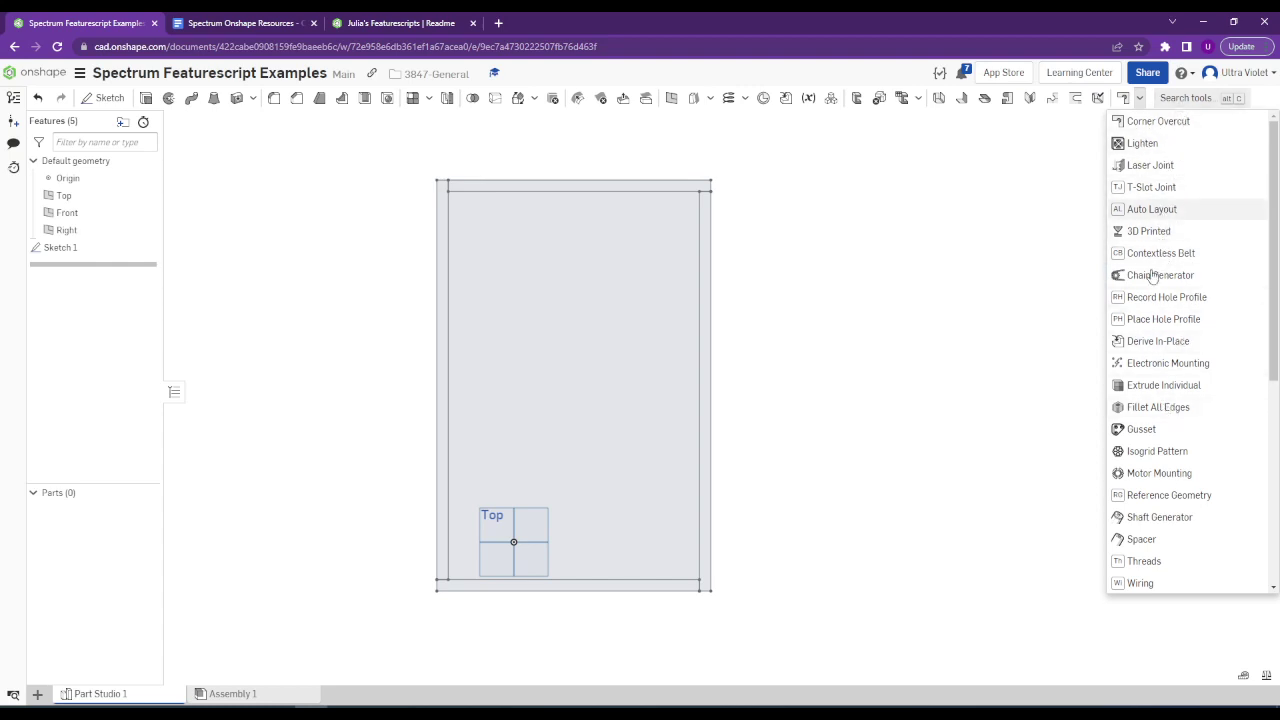
scroll(1181, 262, down, 5)
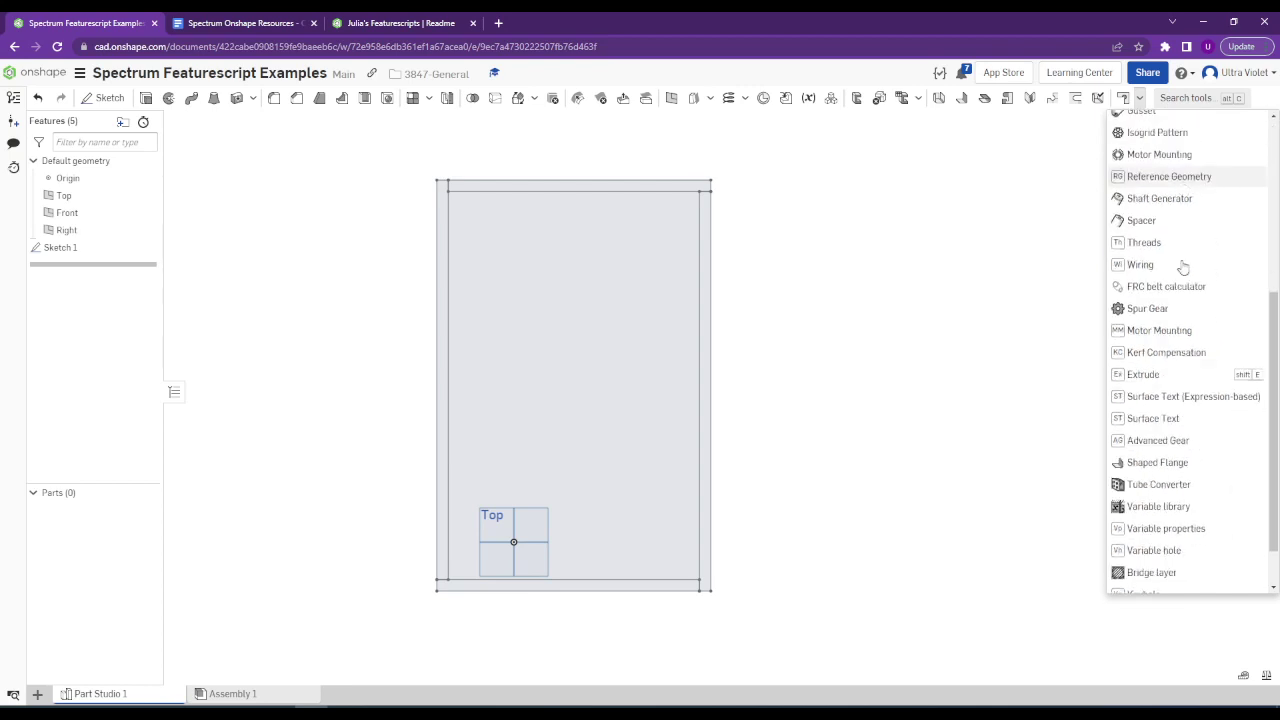
scroll(1170, 200, up, 5)
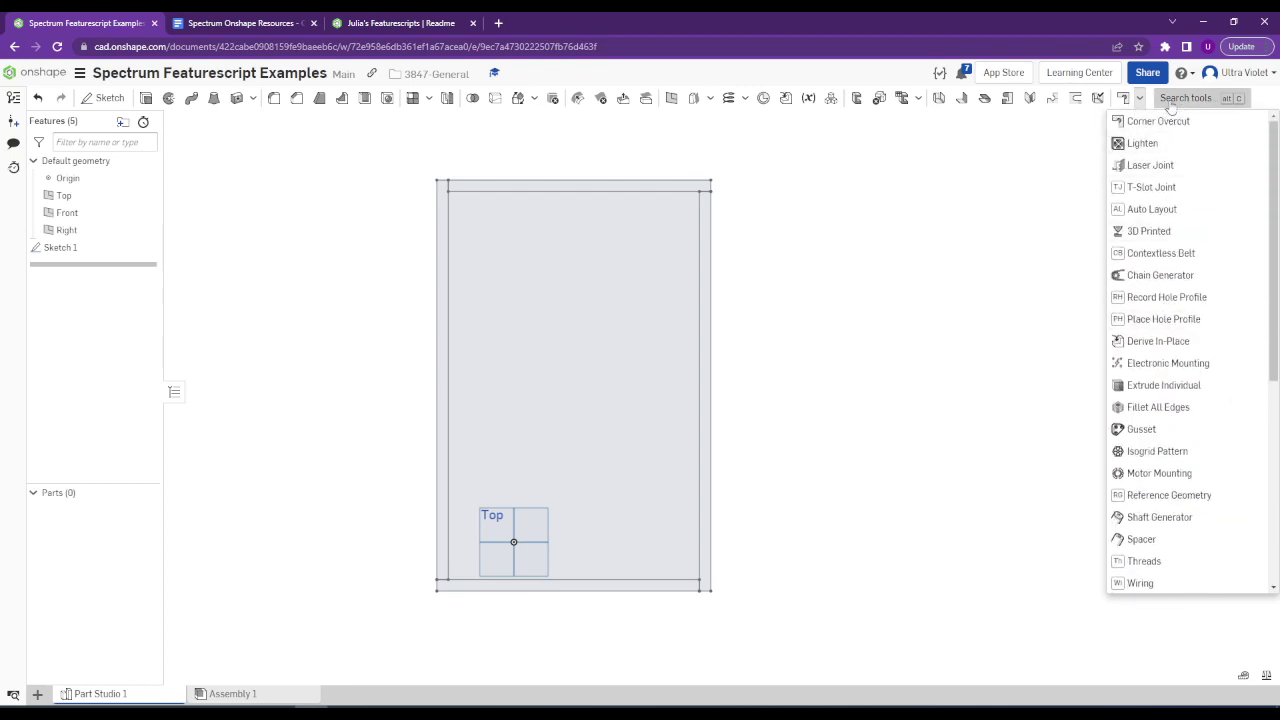
Search the tools for 'ext' to find Extrude Individual.
click(1170, 104)
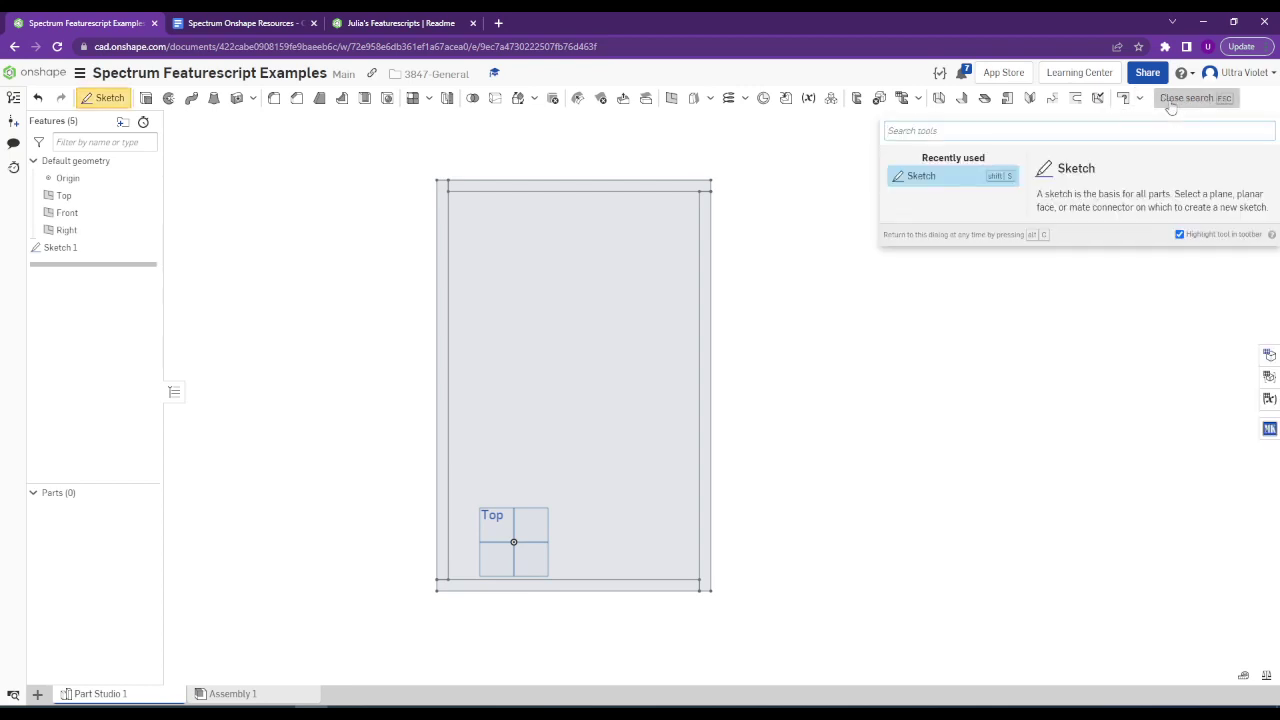
click(1172, 108)
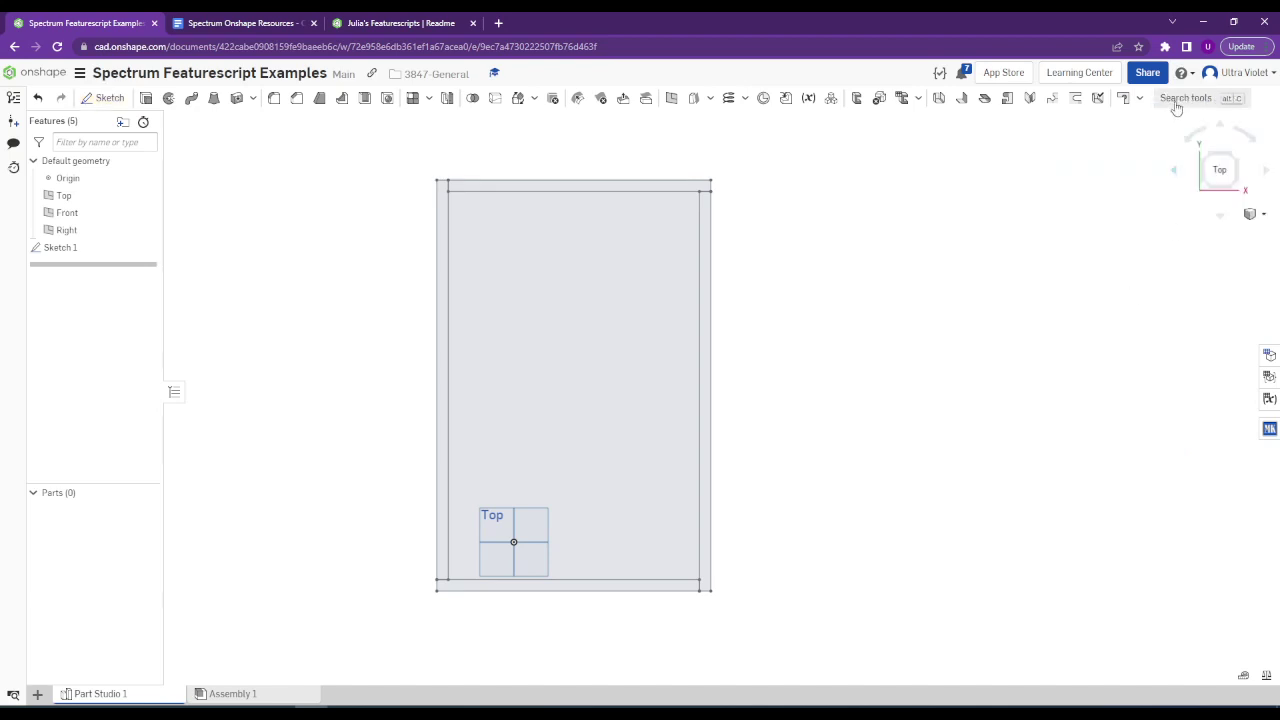
click(1194, 104)
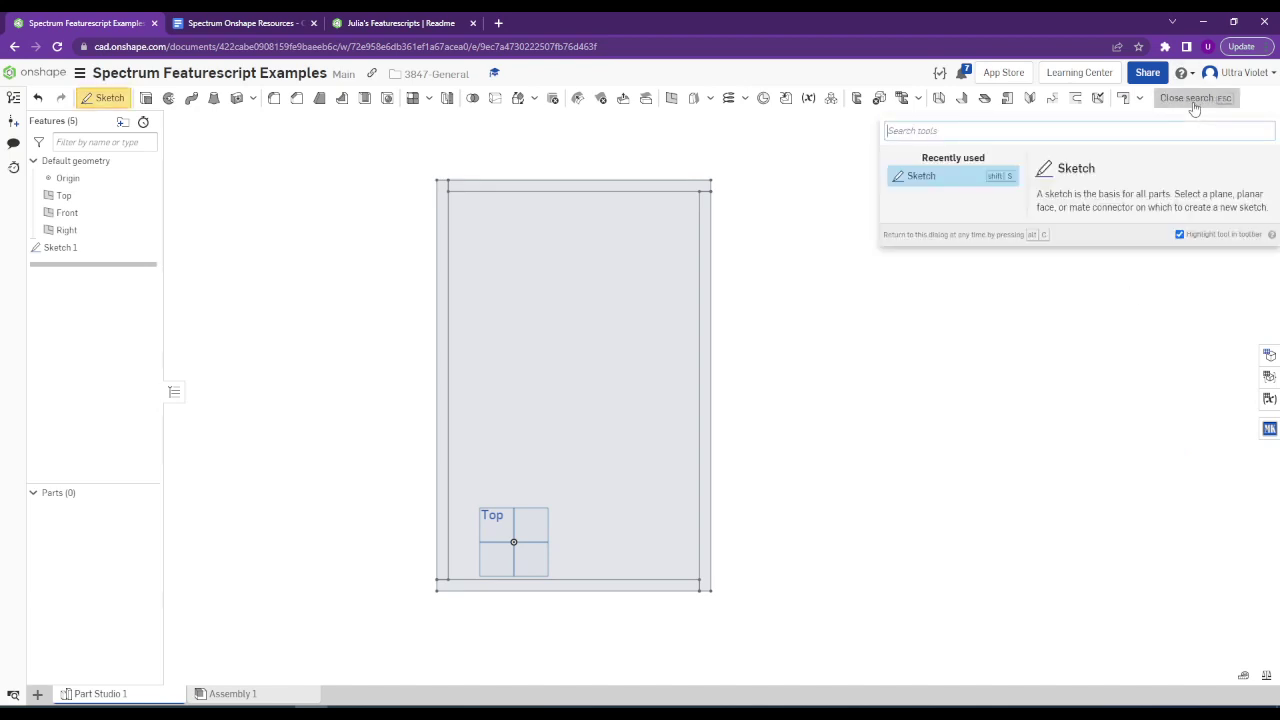
text(ext)
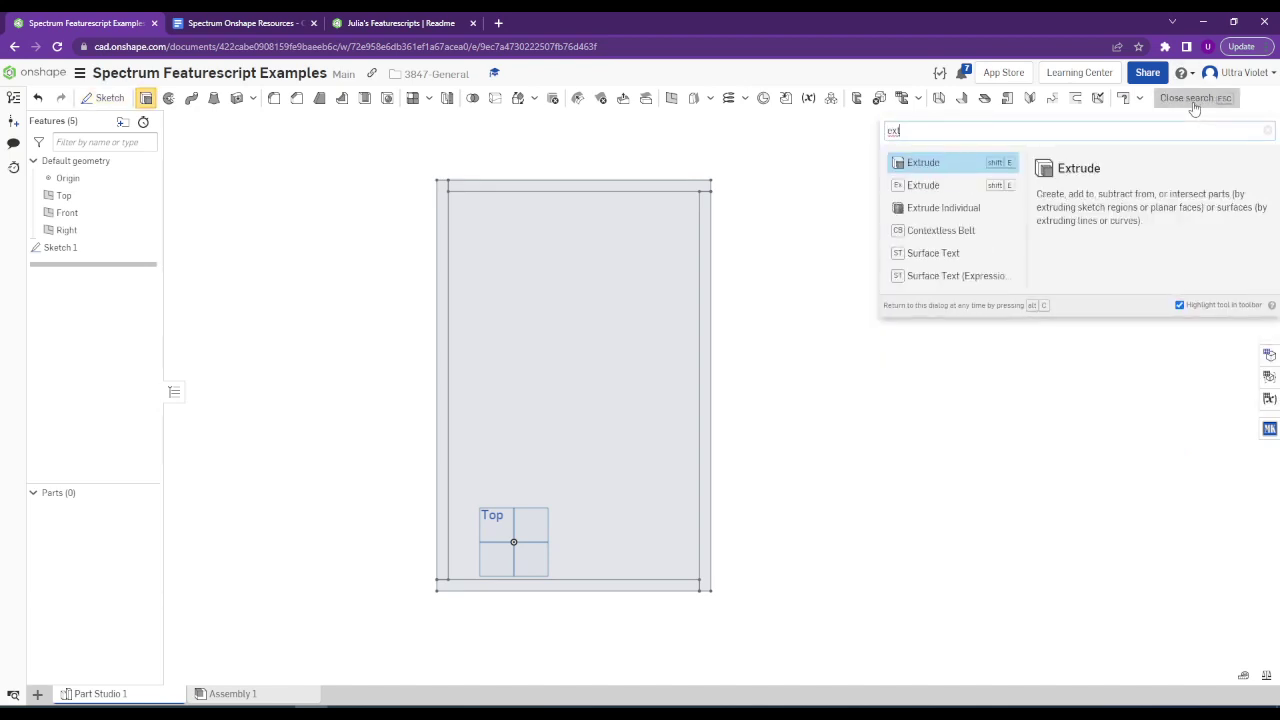
Extrude the four sketch strips individually 1 in, creating Parts 1–4.
click(931, 210)
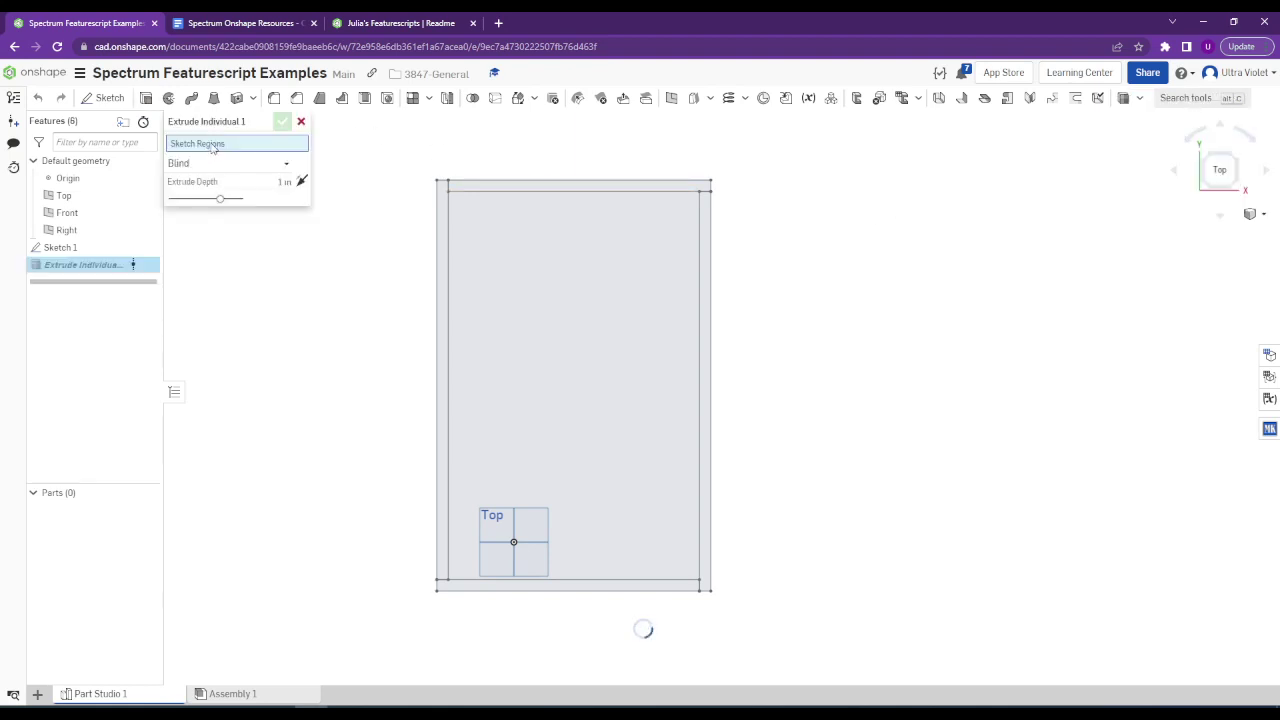
click(443, 309)
click(500, 193)
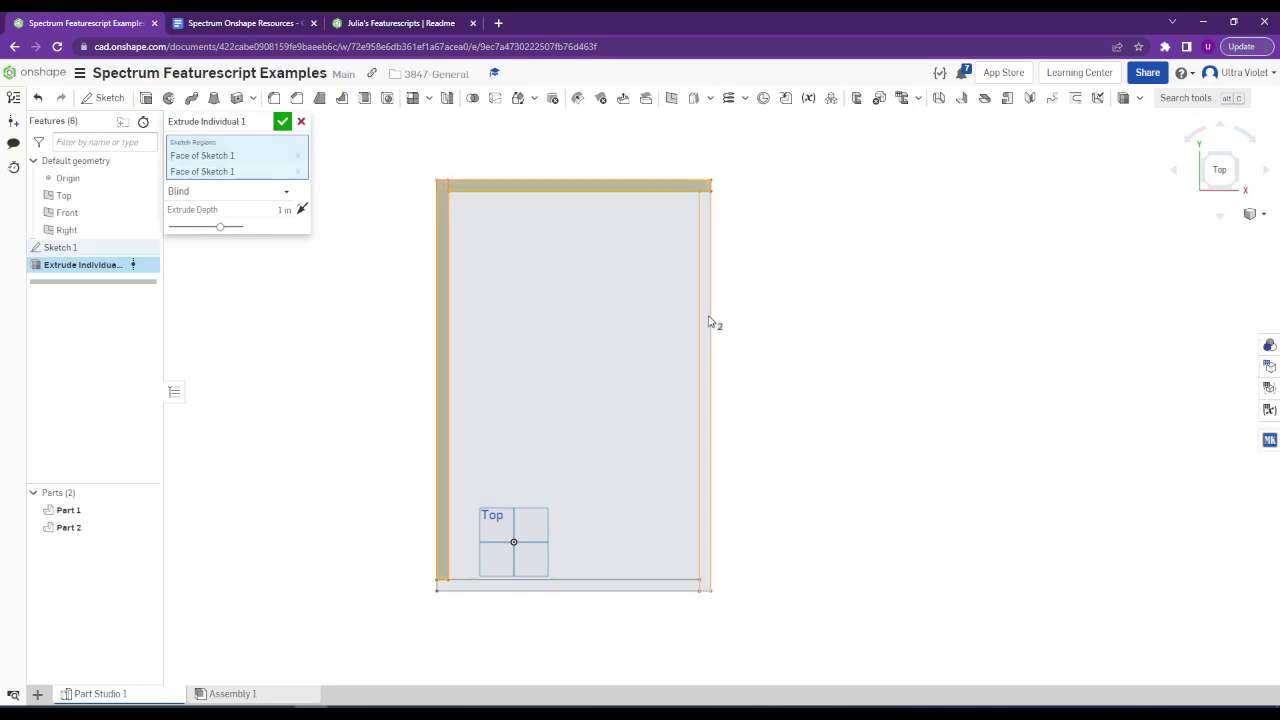
click(706, 320)
click(592, 590)
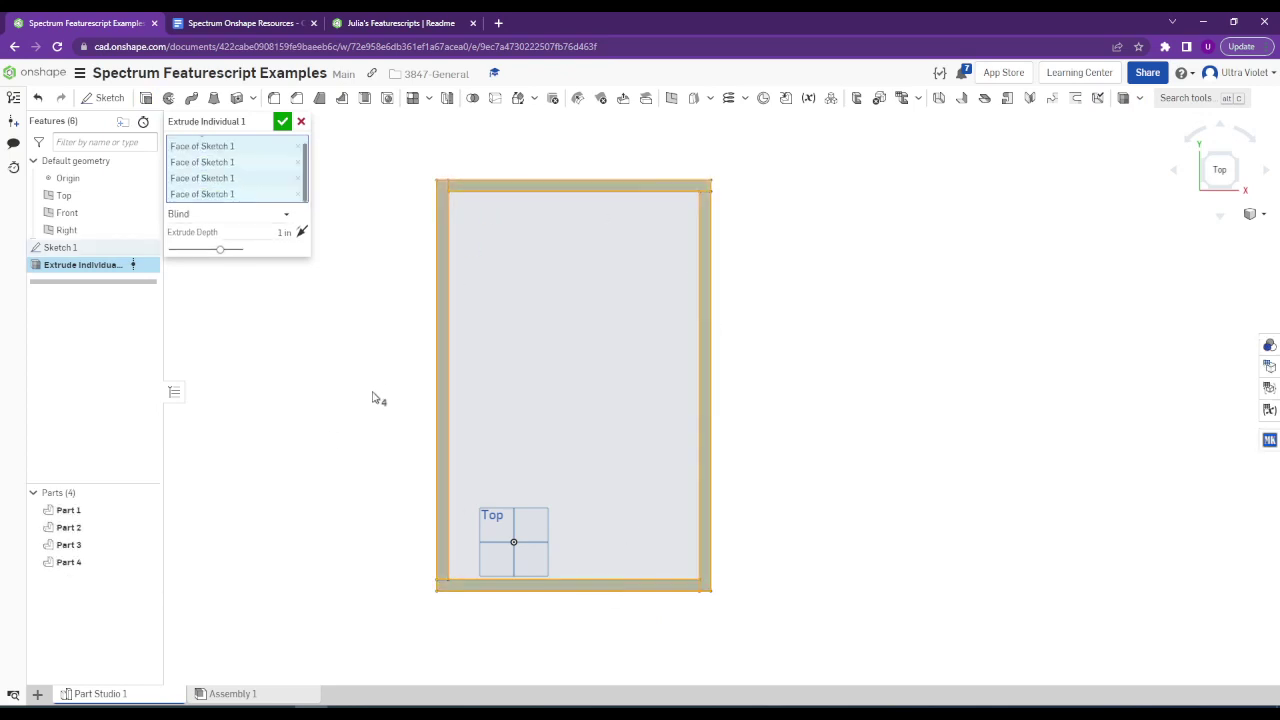
right_drag(366, 456, 396, 335)
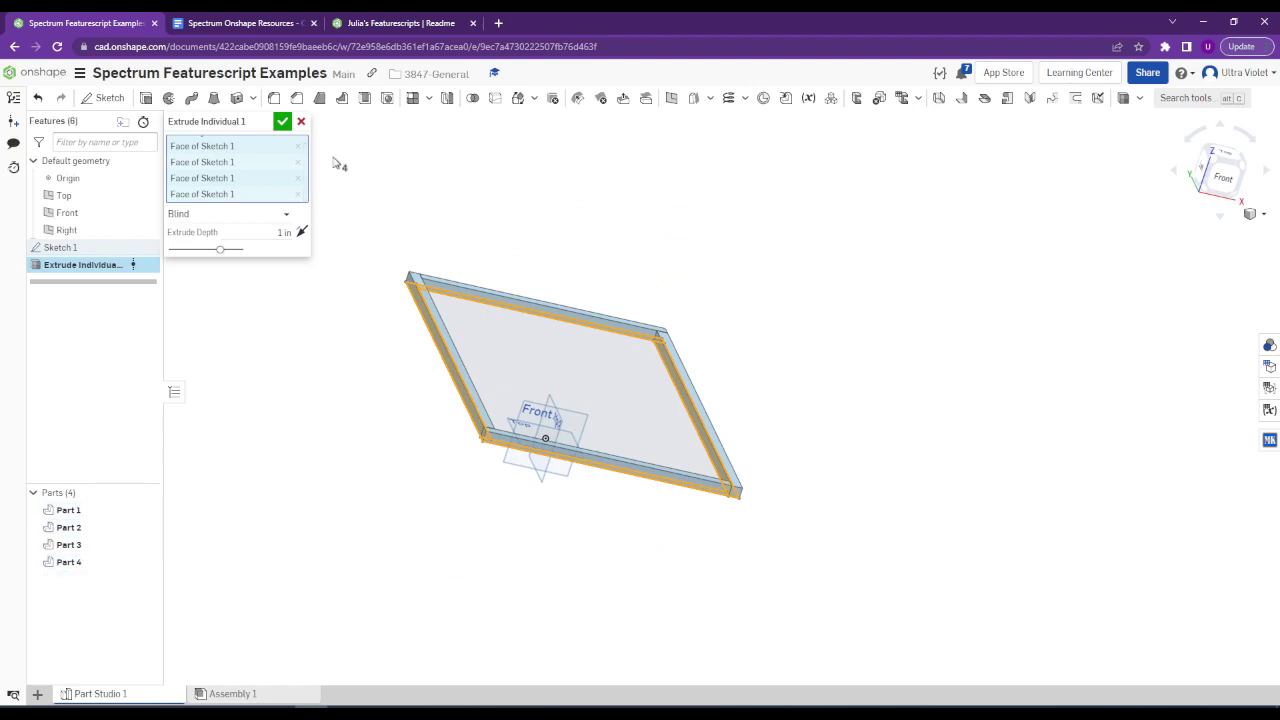
click(284, 122)
right_drag(423, 360, 460, 314)
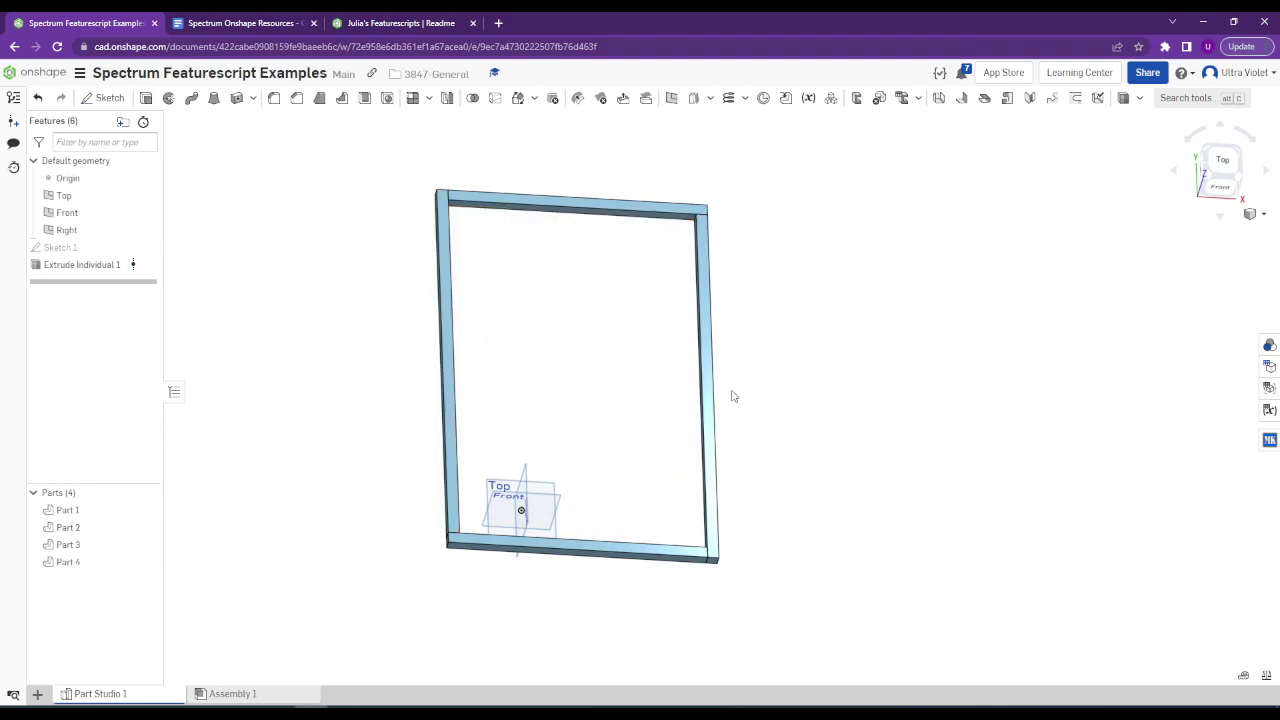
Switch to isometric view and start Tube Converter by searching 'tube'.
right_drag(612, 395, 596, 398)
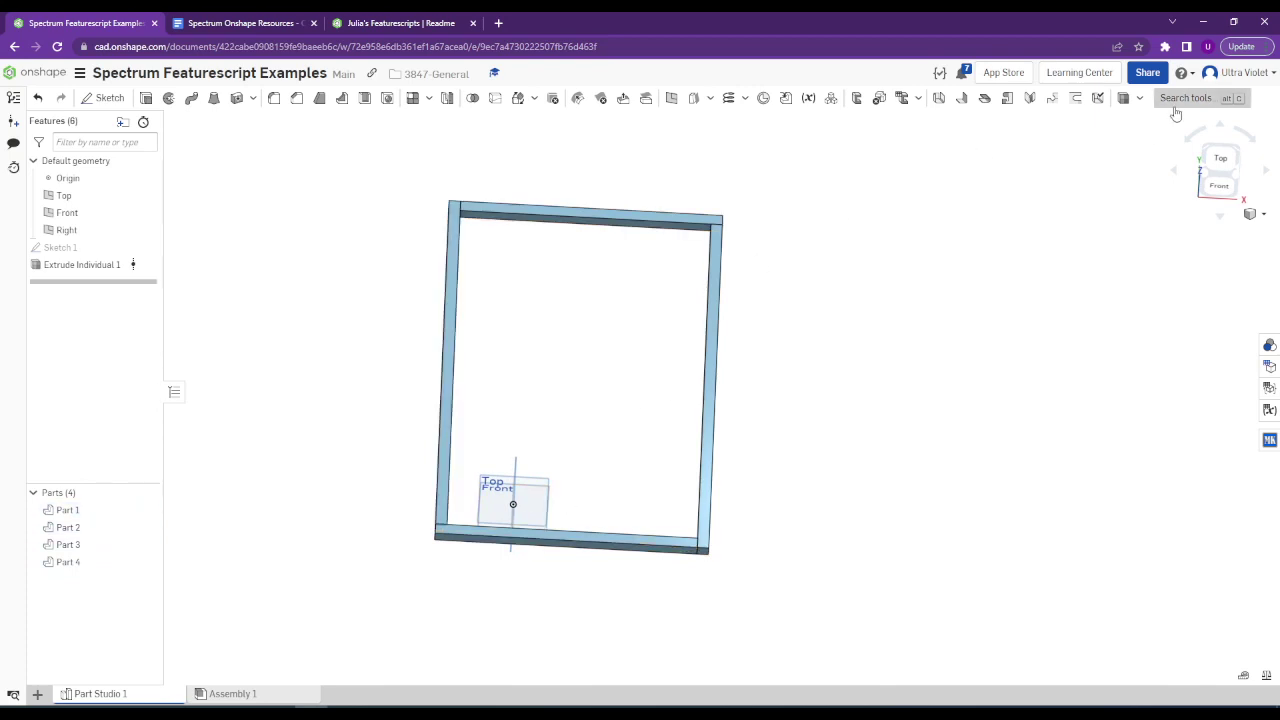
key(shift+7)
scroll(577, 421, up, 5)
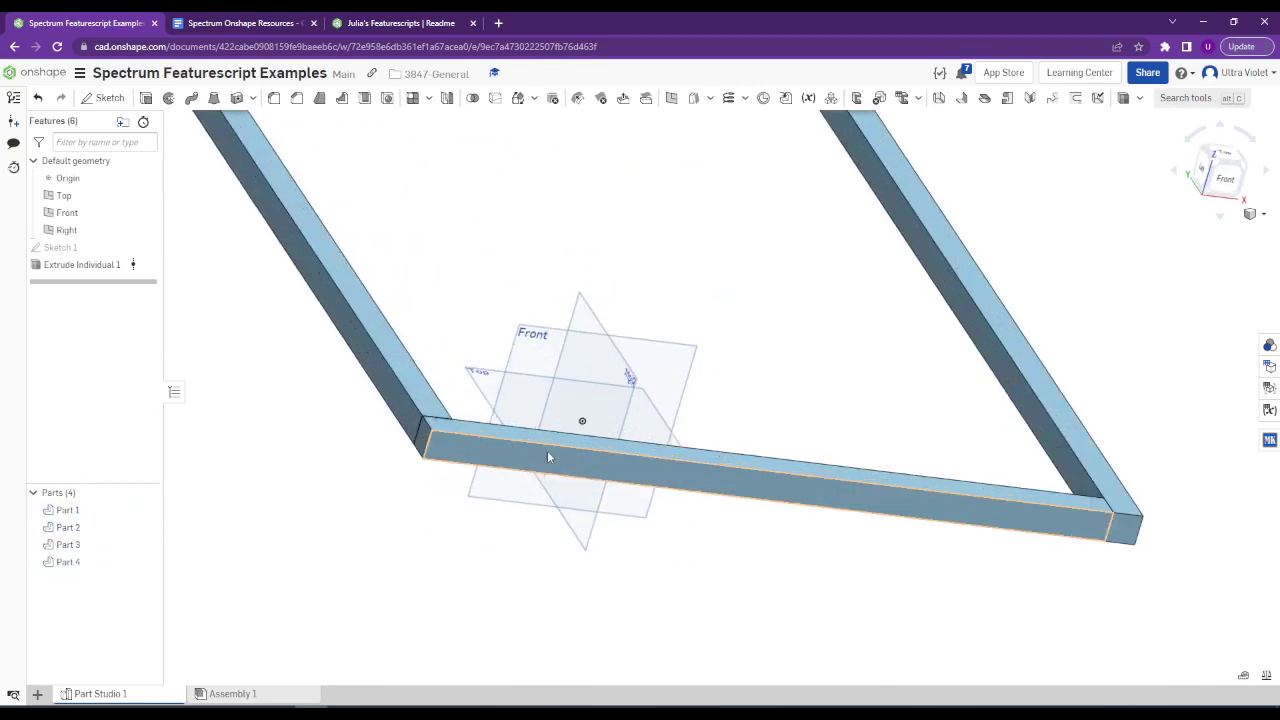
click(1182, 99)
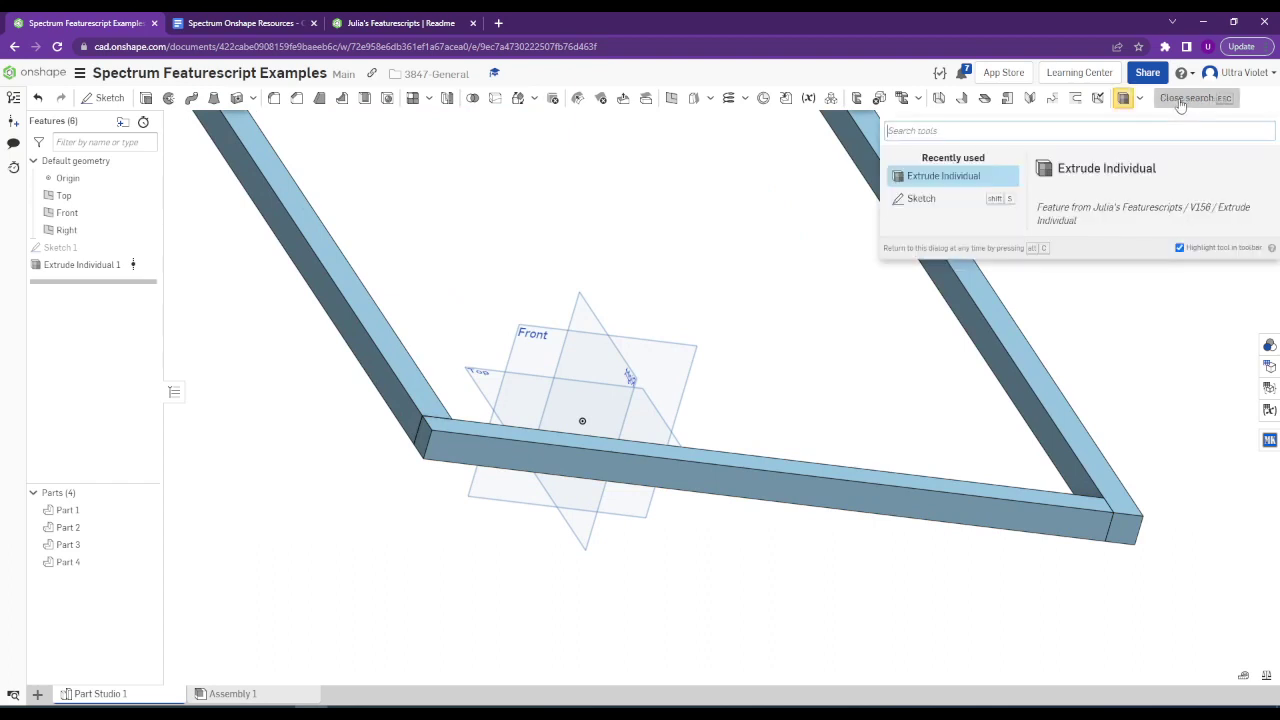
text(tube)
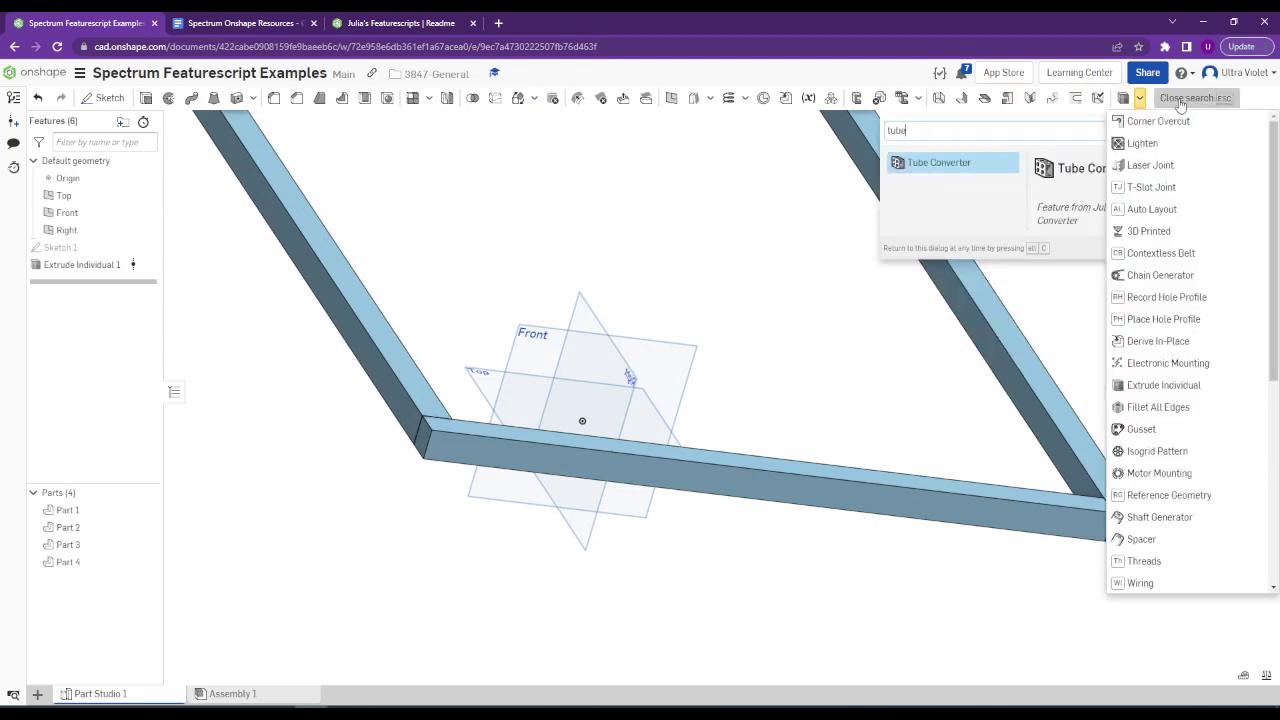
click(946, 168)
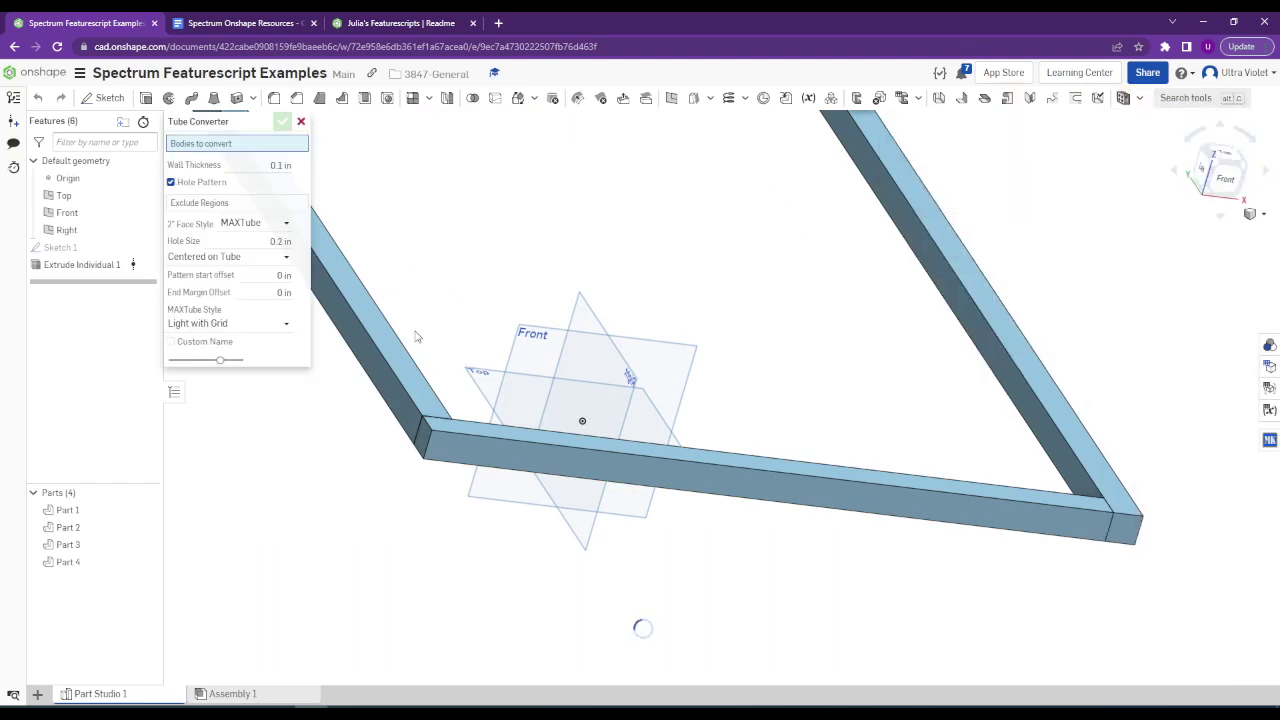
Select all four frame bars, Parts 1–4, to convert into 1"x1" MAXTube tubes.
click(407, 362)
click(870, 515)
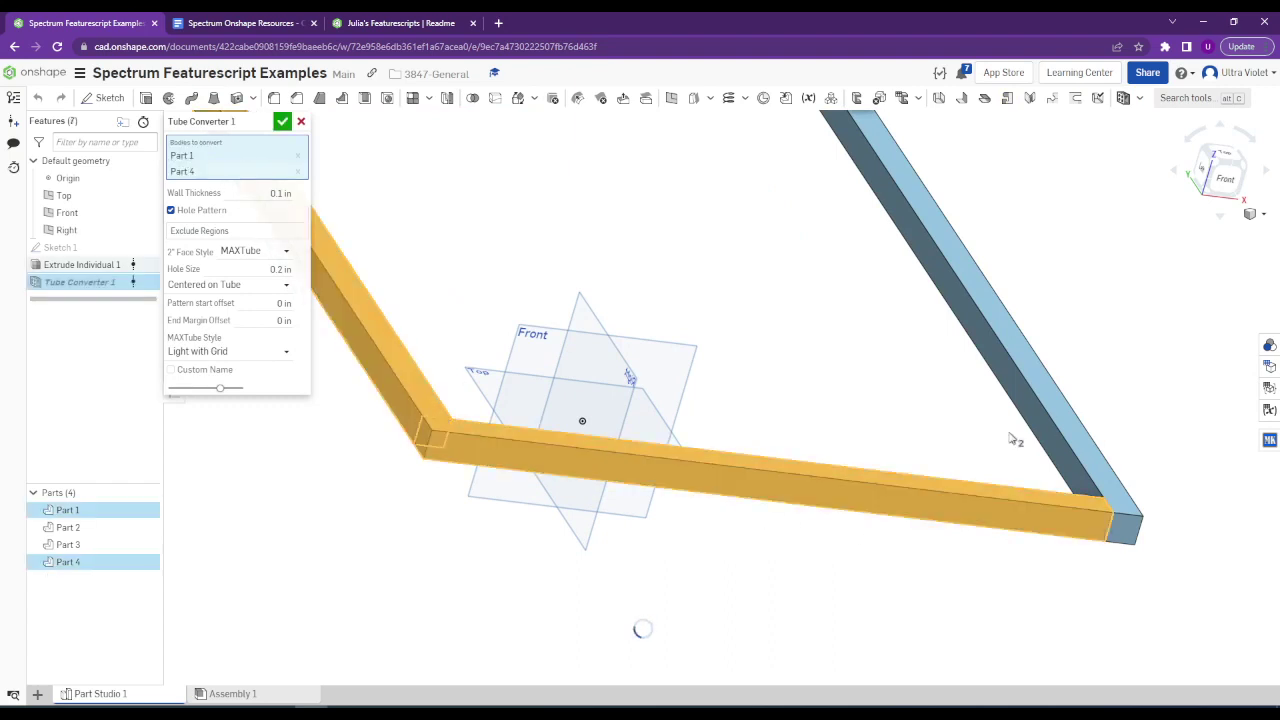
scroll(745, 290, down, 5)
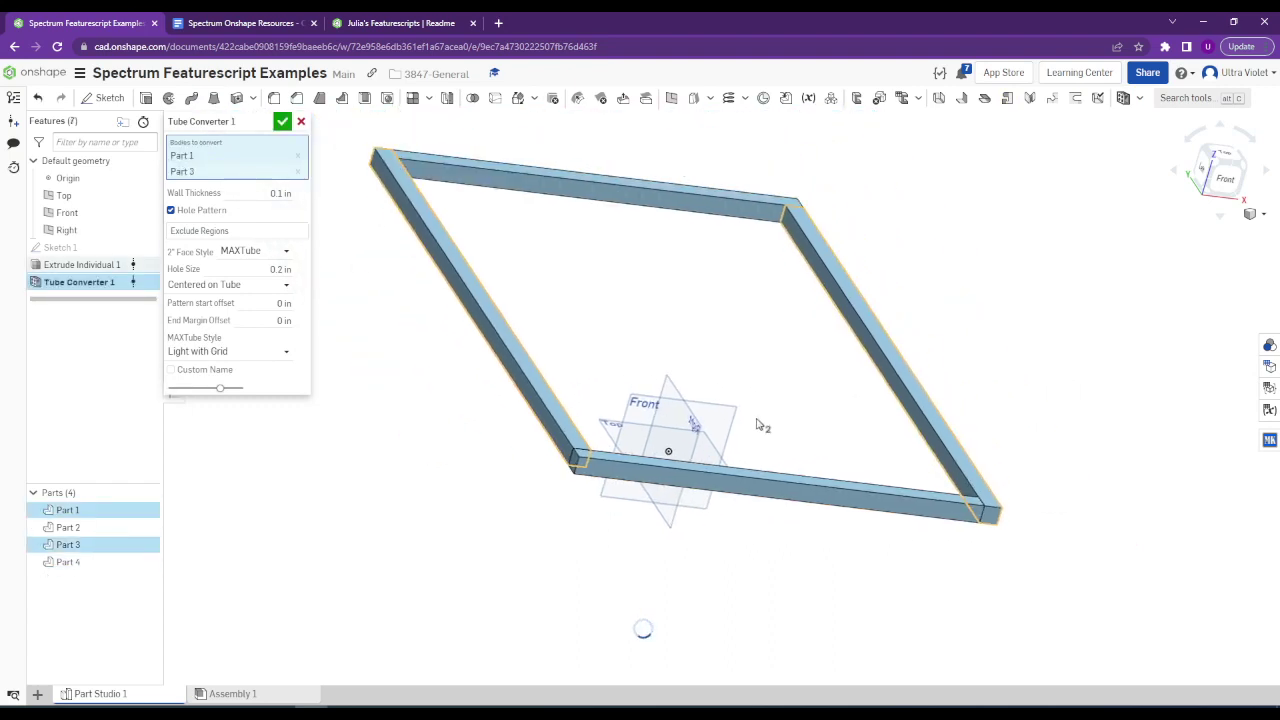
click(663, 312)
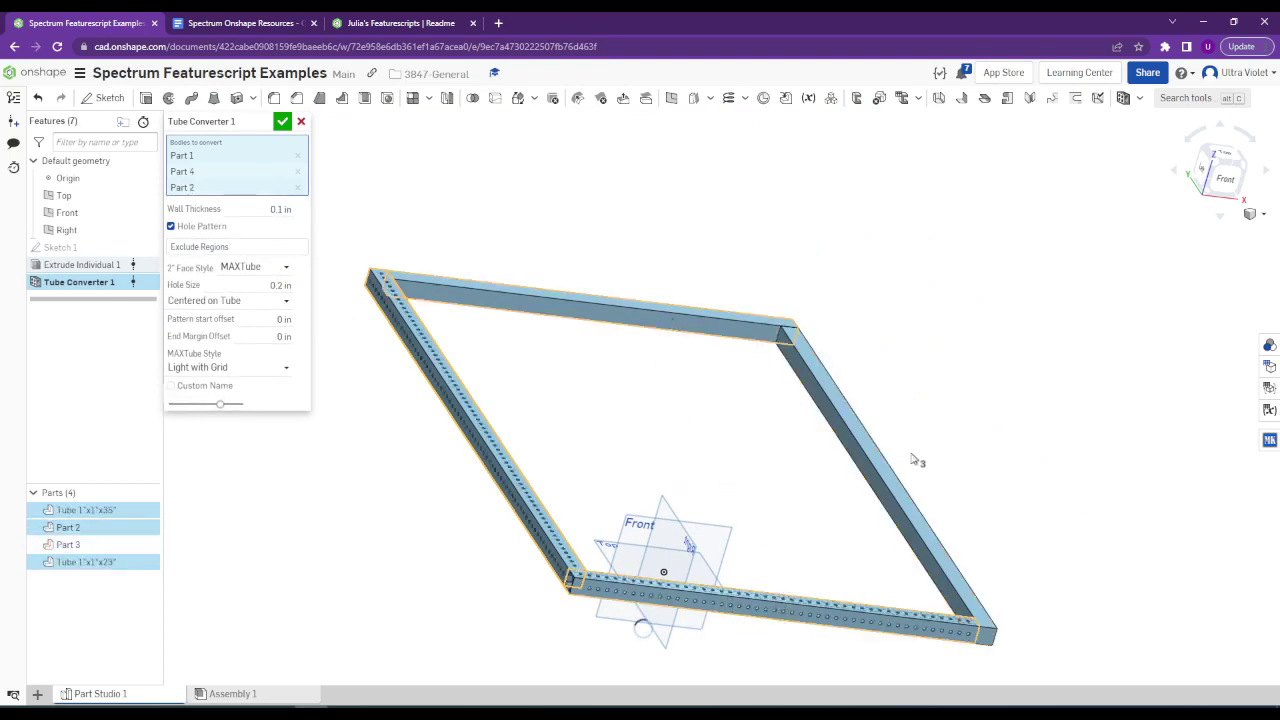
click(896, 484)
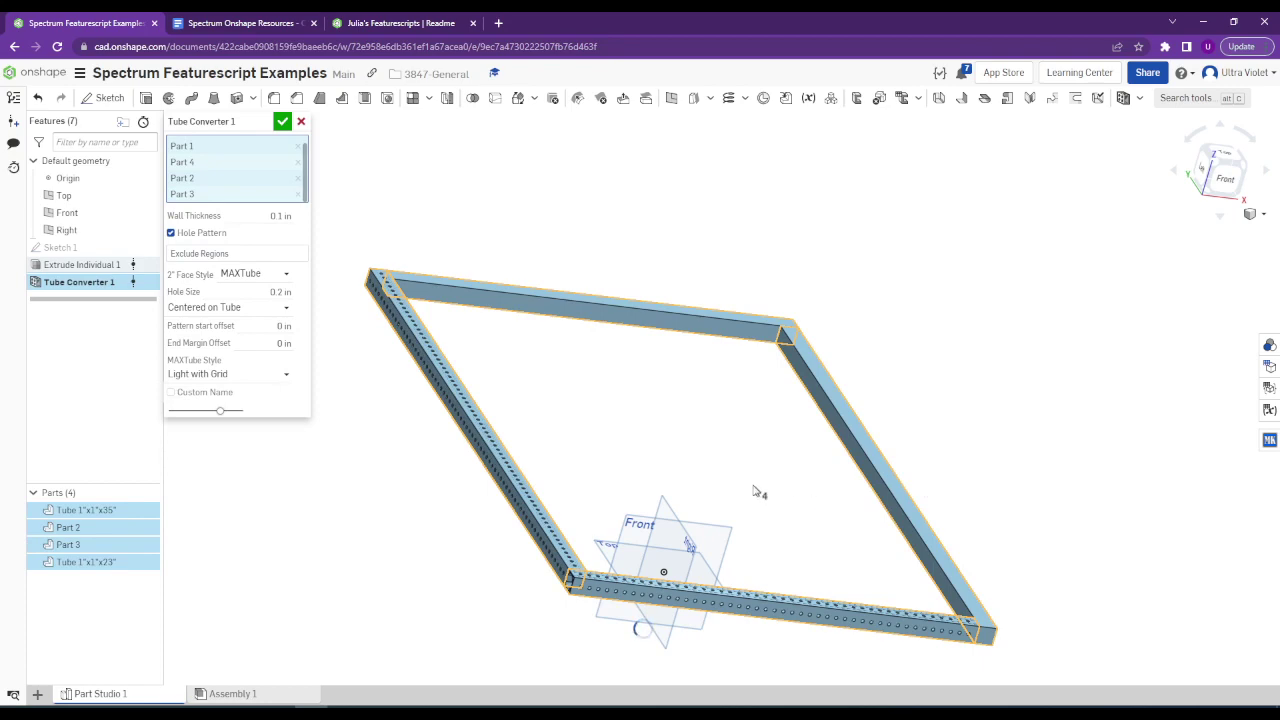
scroll(580, 602, up, 2)
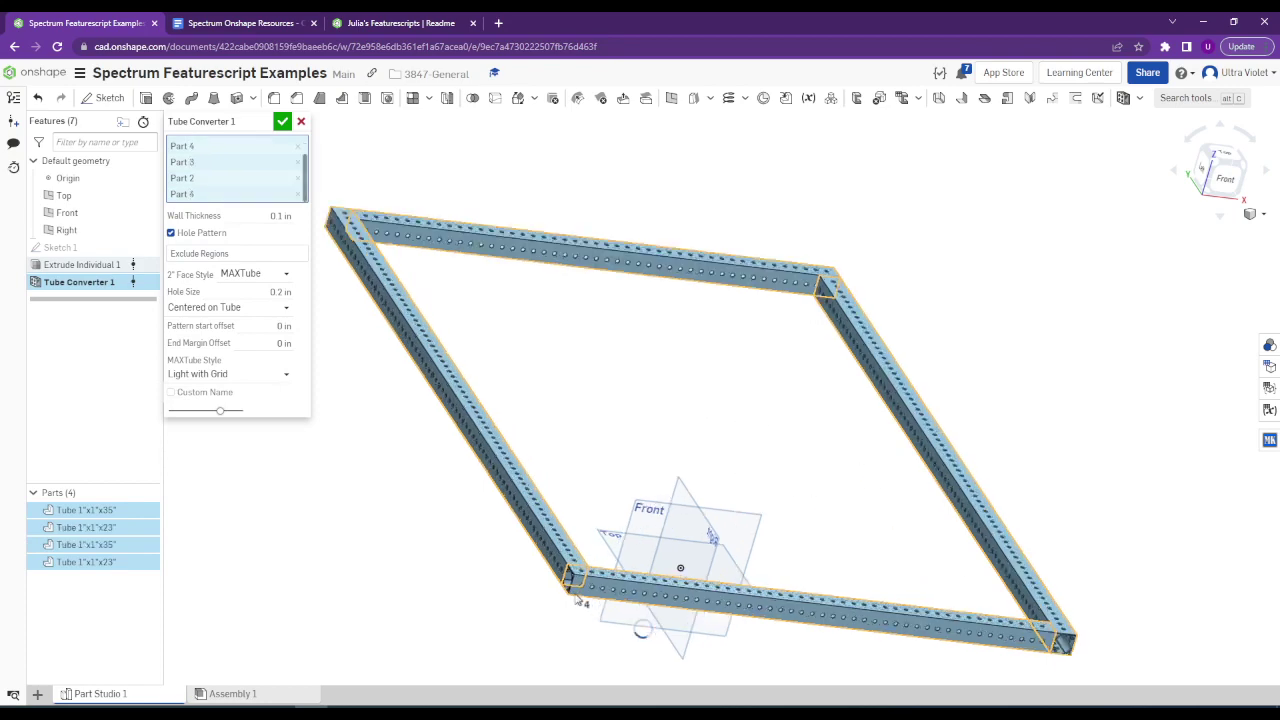
scroll(578, 601, up, 5)
right_drag(606, 609, 791, 494)
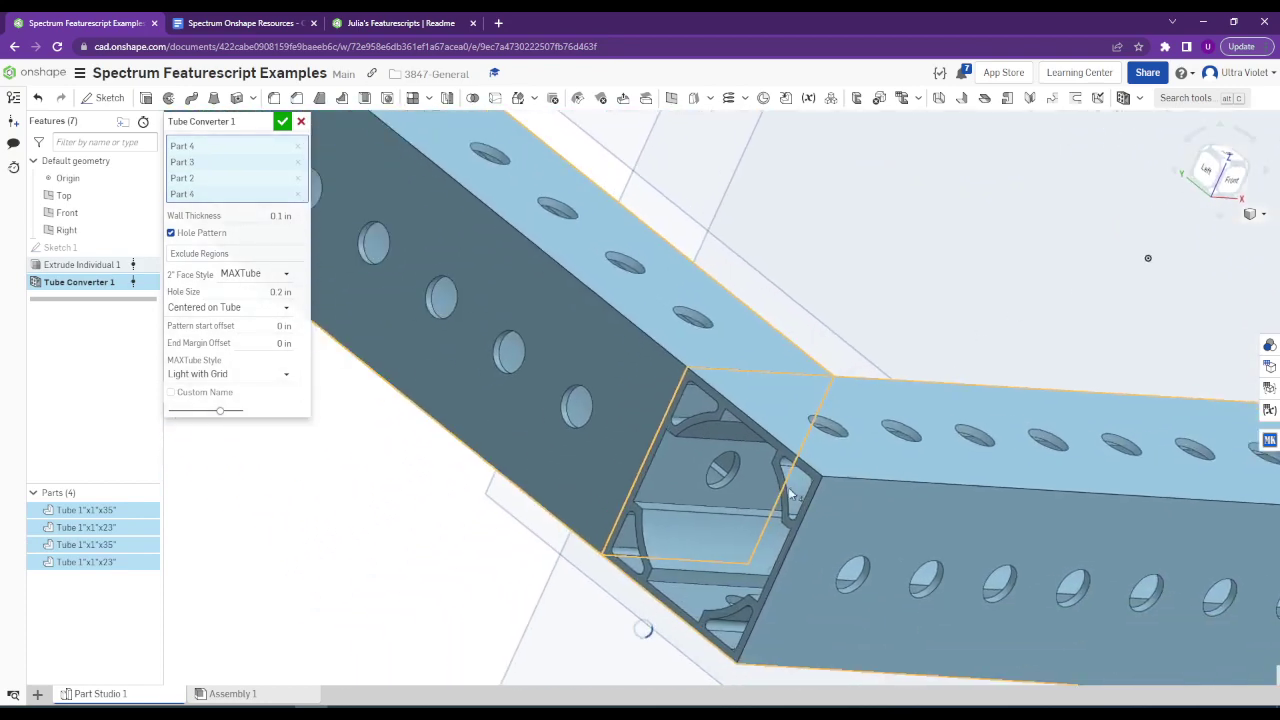
scroll(791, 494, down, 5)
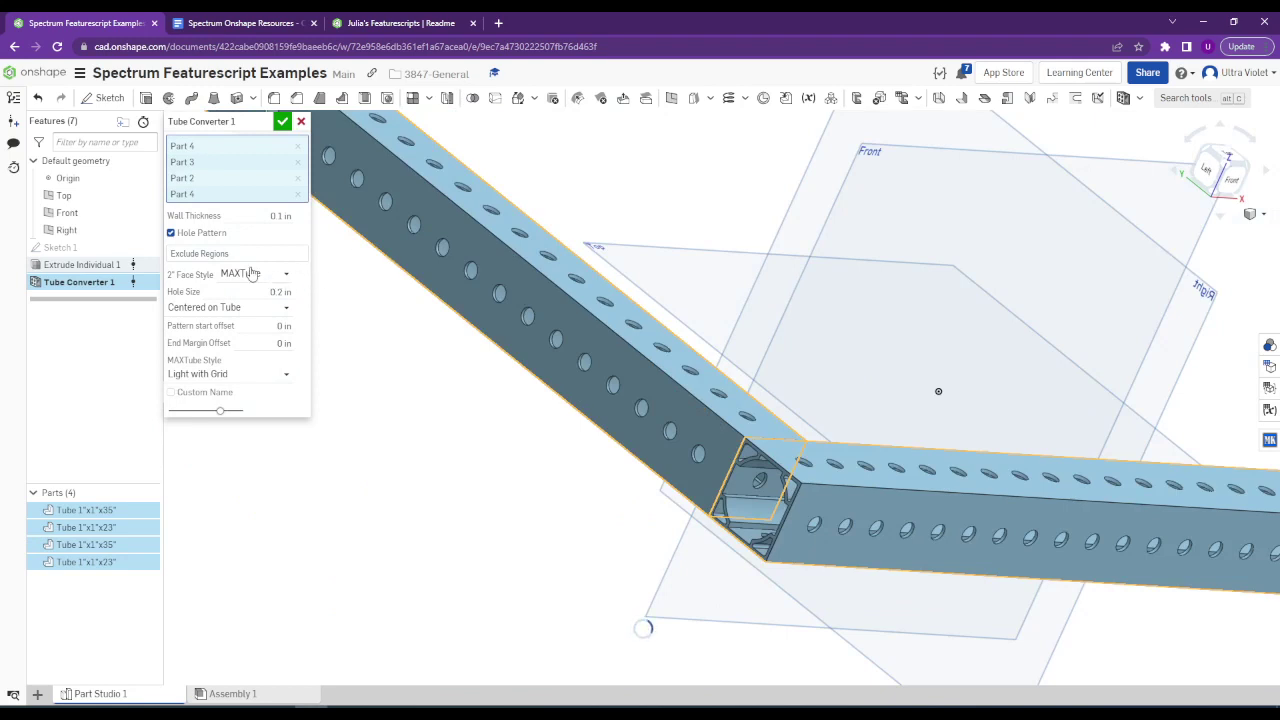
scroll(797, 494, up, 4)
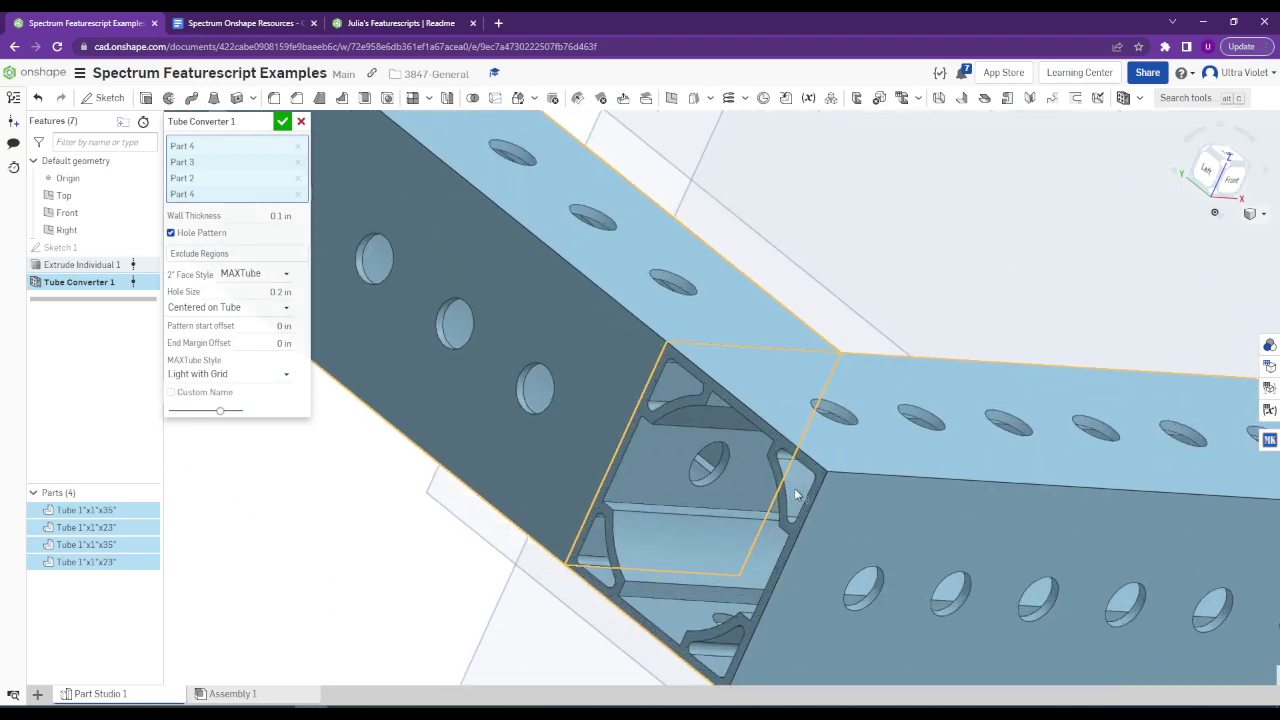
Set the 2" faces to 1" Between Holes (4414) with a 0.063 in wall thickness.
click(265, 274)
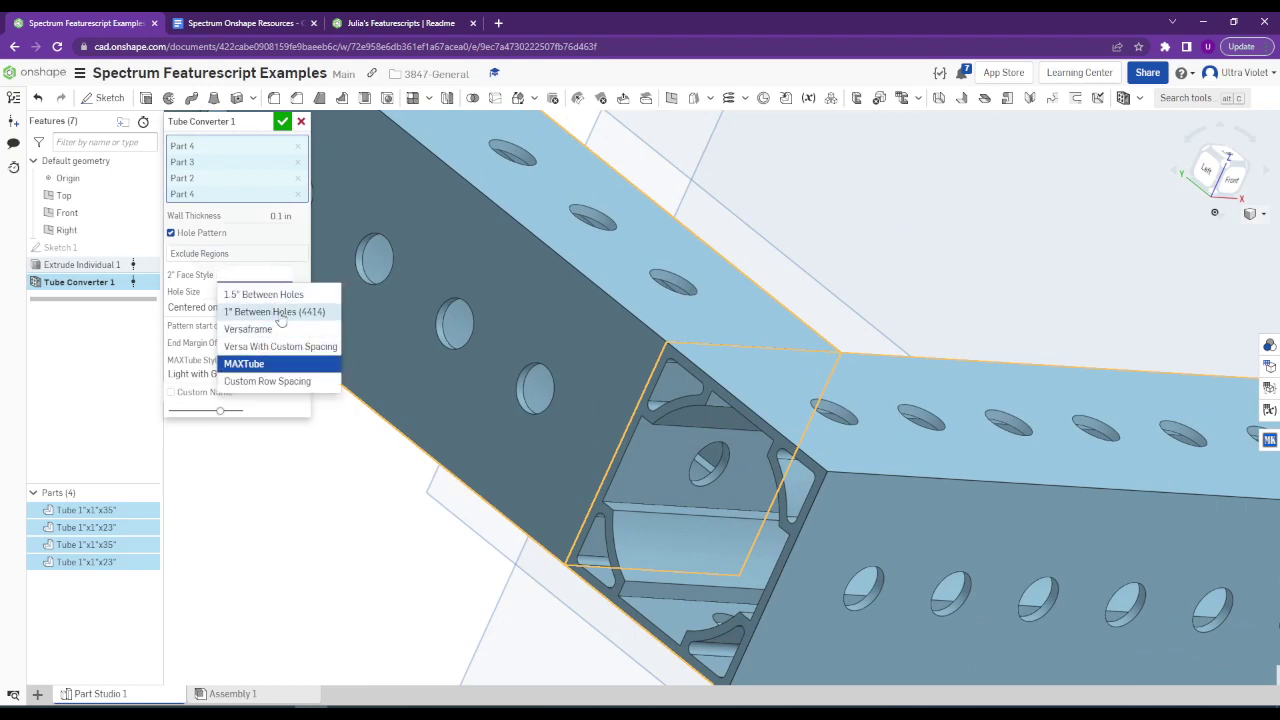
click(280, 313)
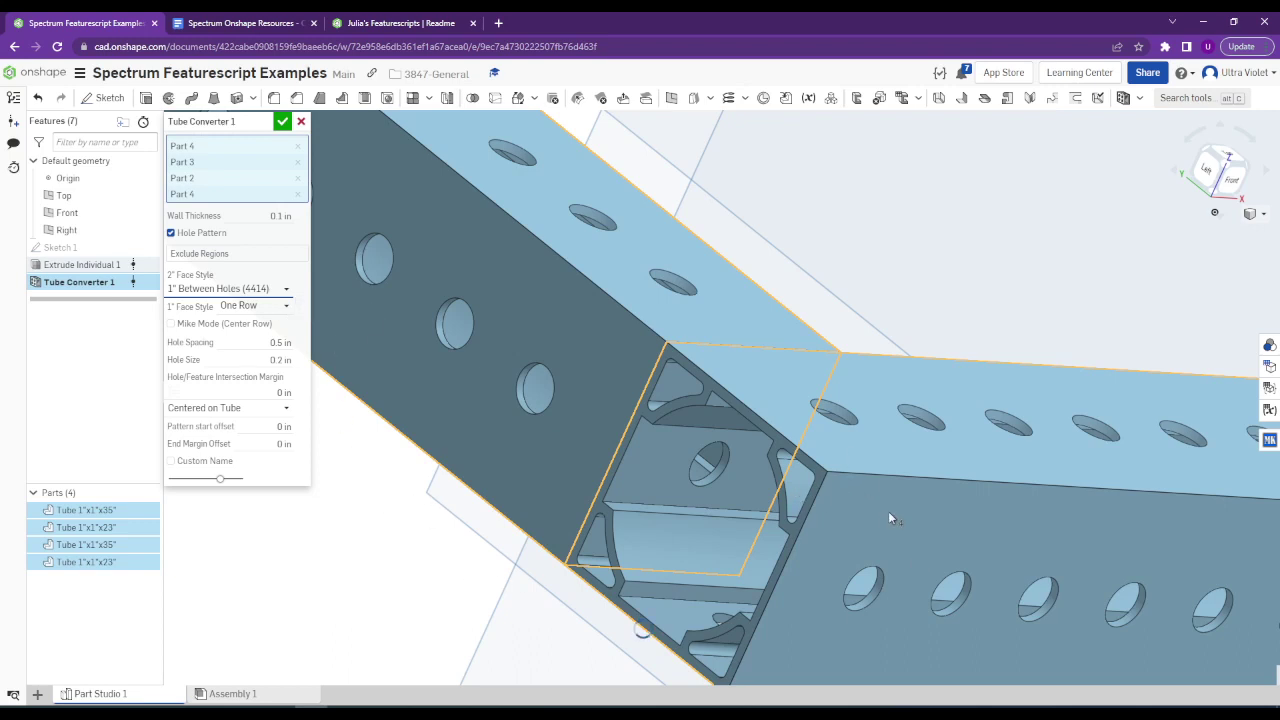
scroll(888, 511, down, 2)
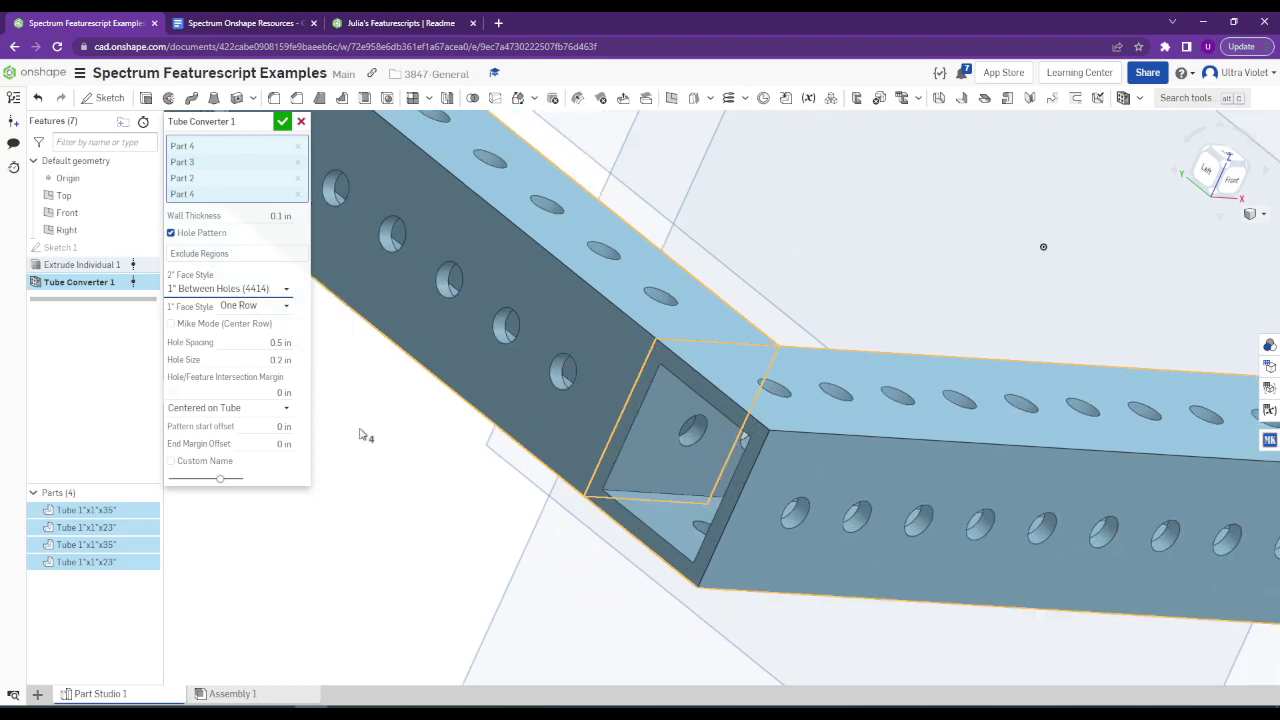
click(285, 215)
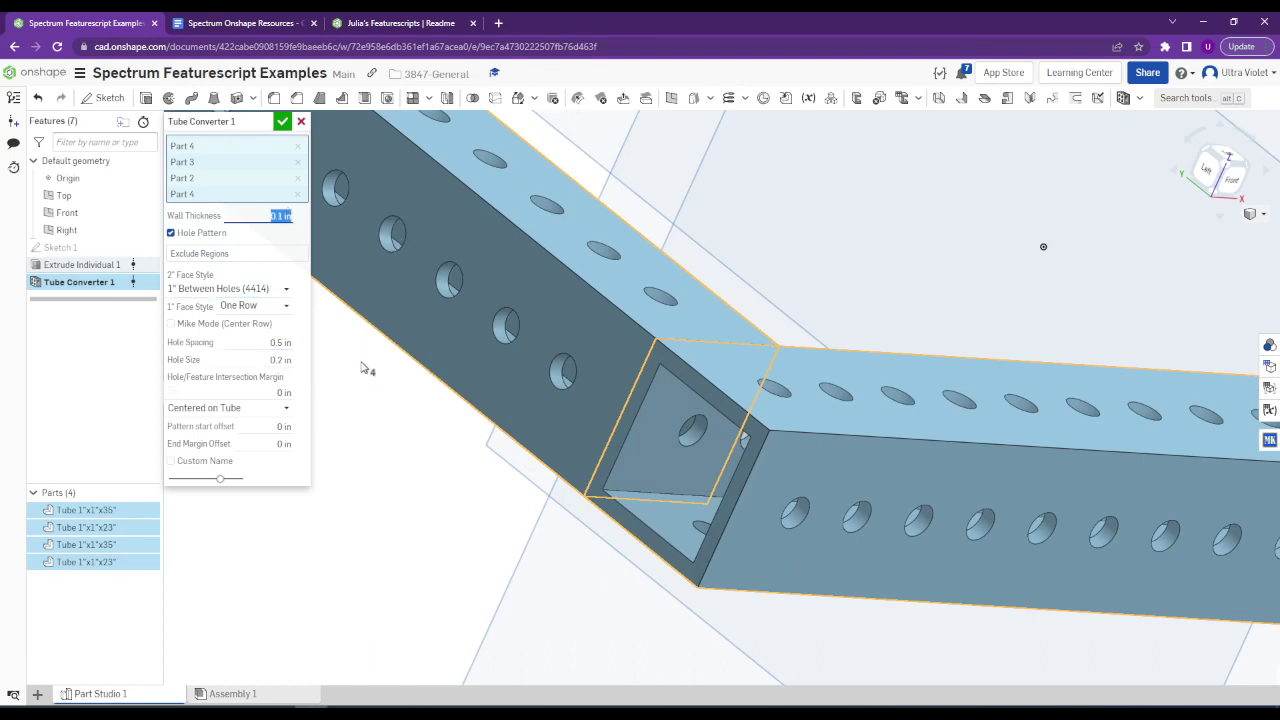
key(Tab)
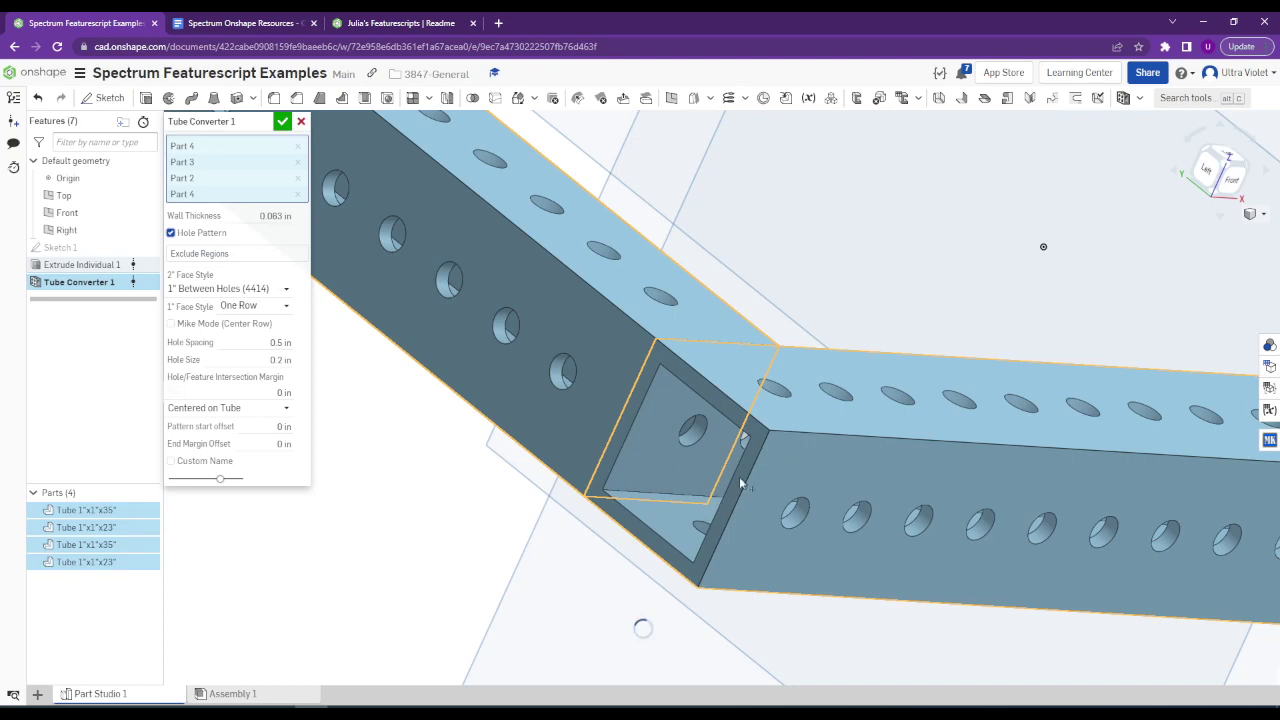
scroll(755, 483, down, 8)
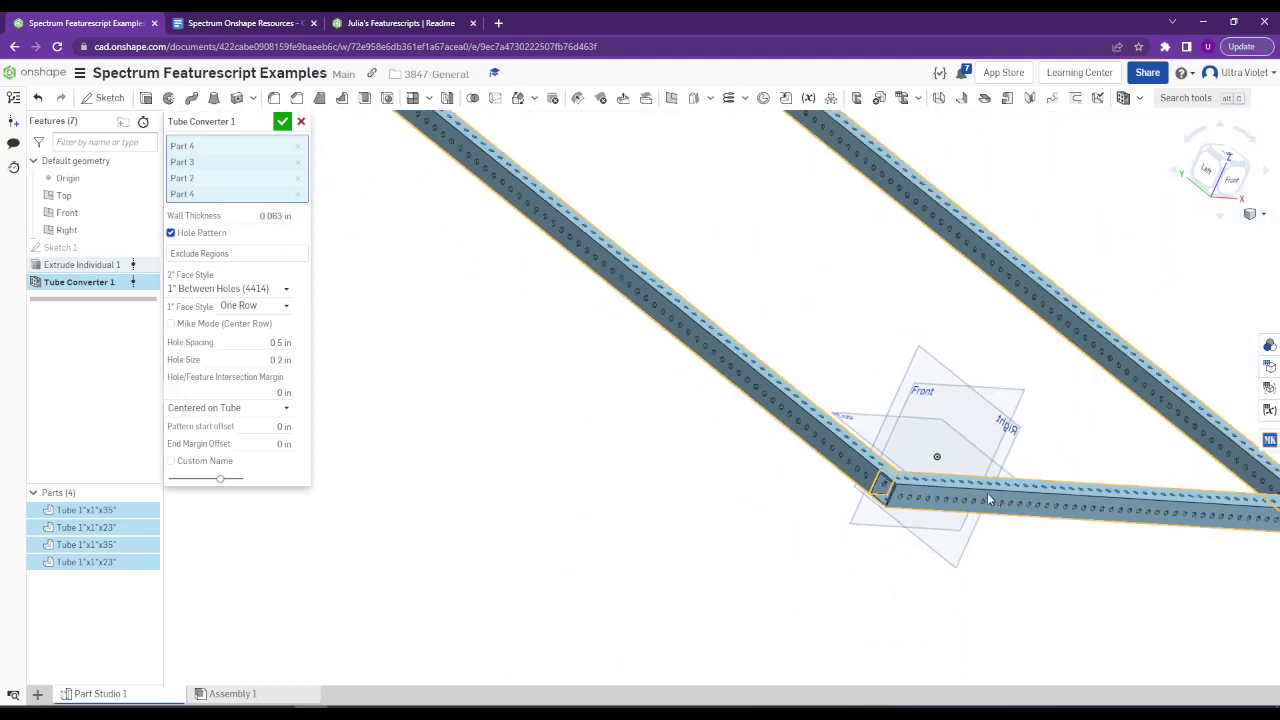
scroll(672, 494, up, 6)
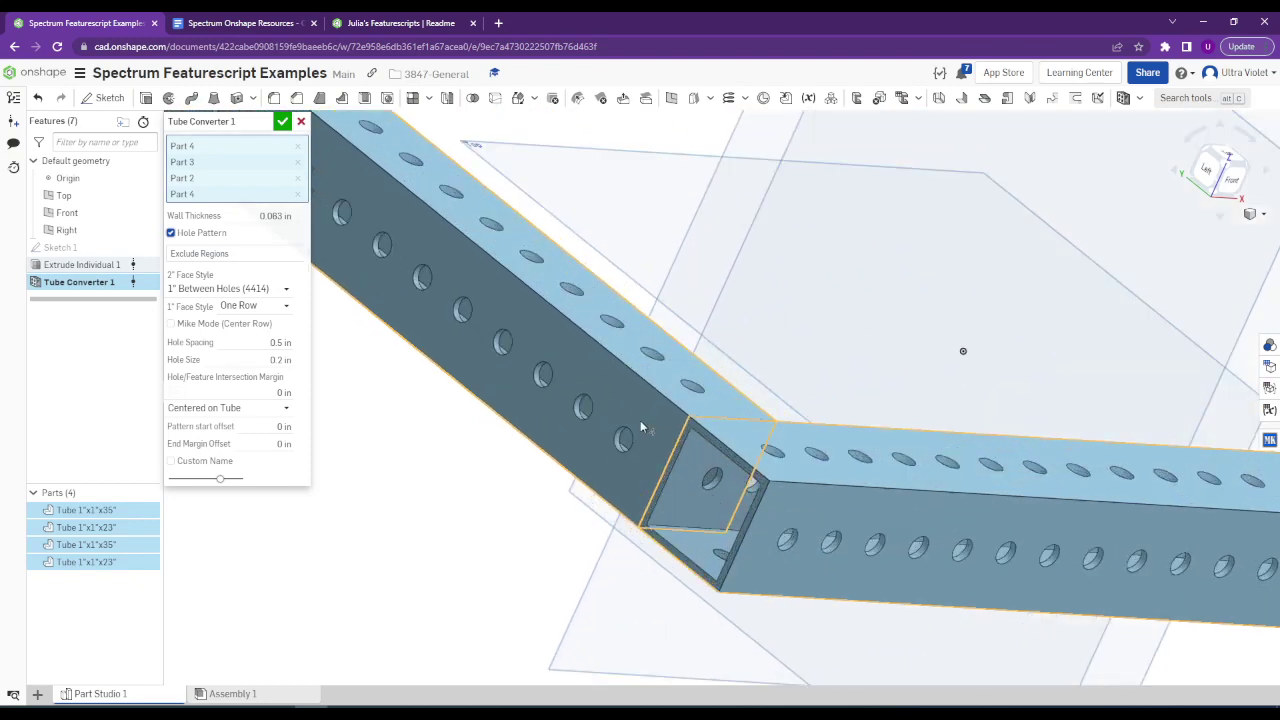
Choose the MAXTube 2" face style and confirm the Tube Converter.
click(270, 291)
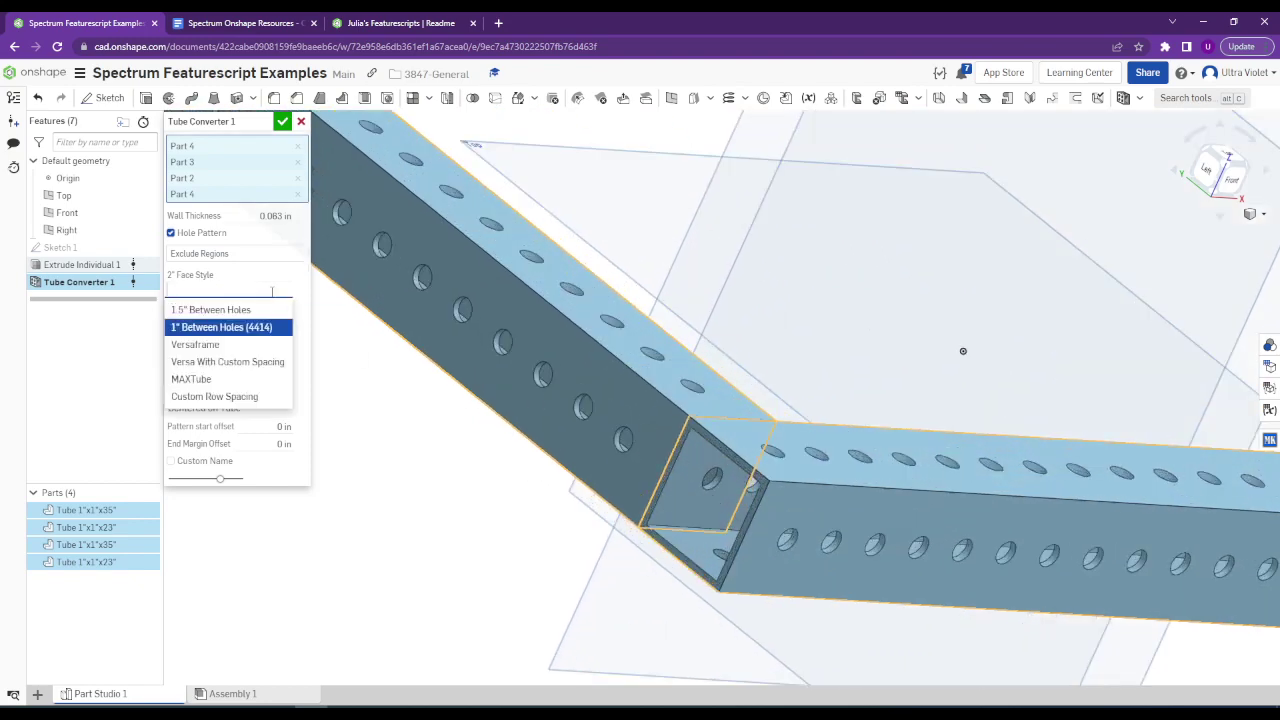
click(238, 387)
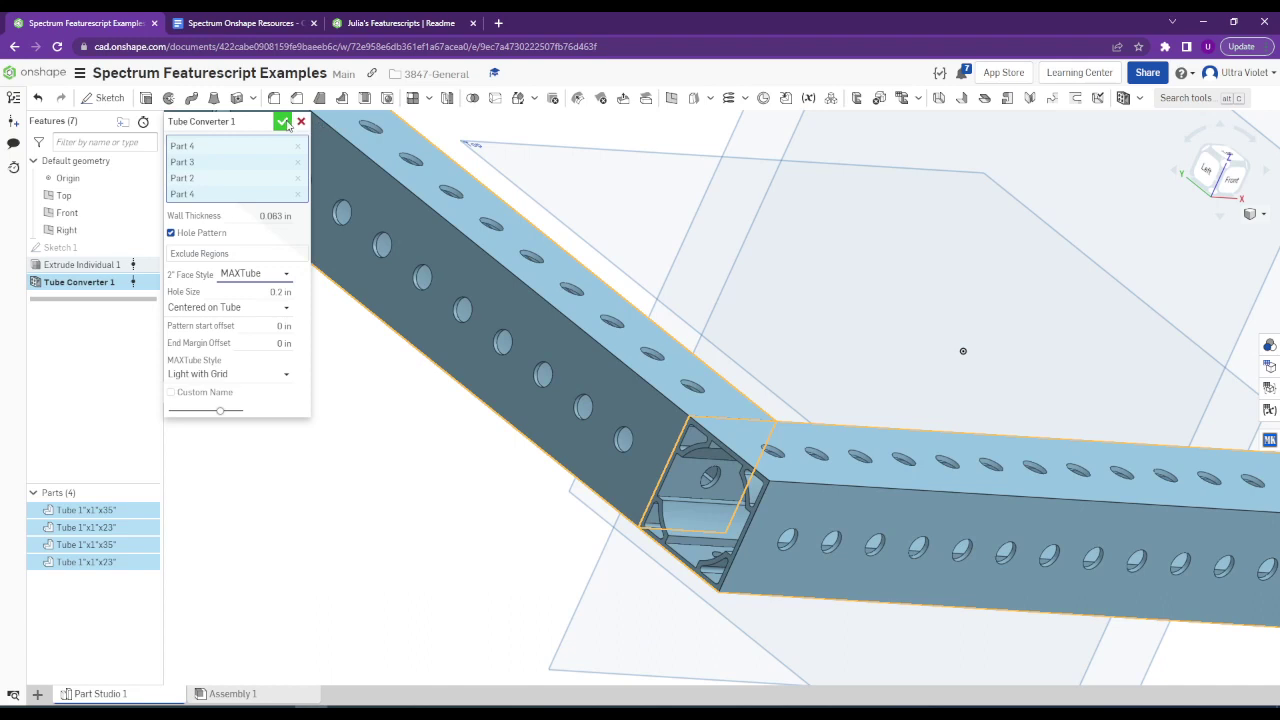
click(284, 122)
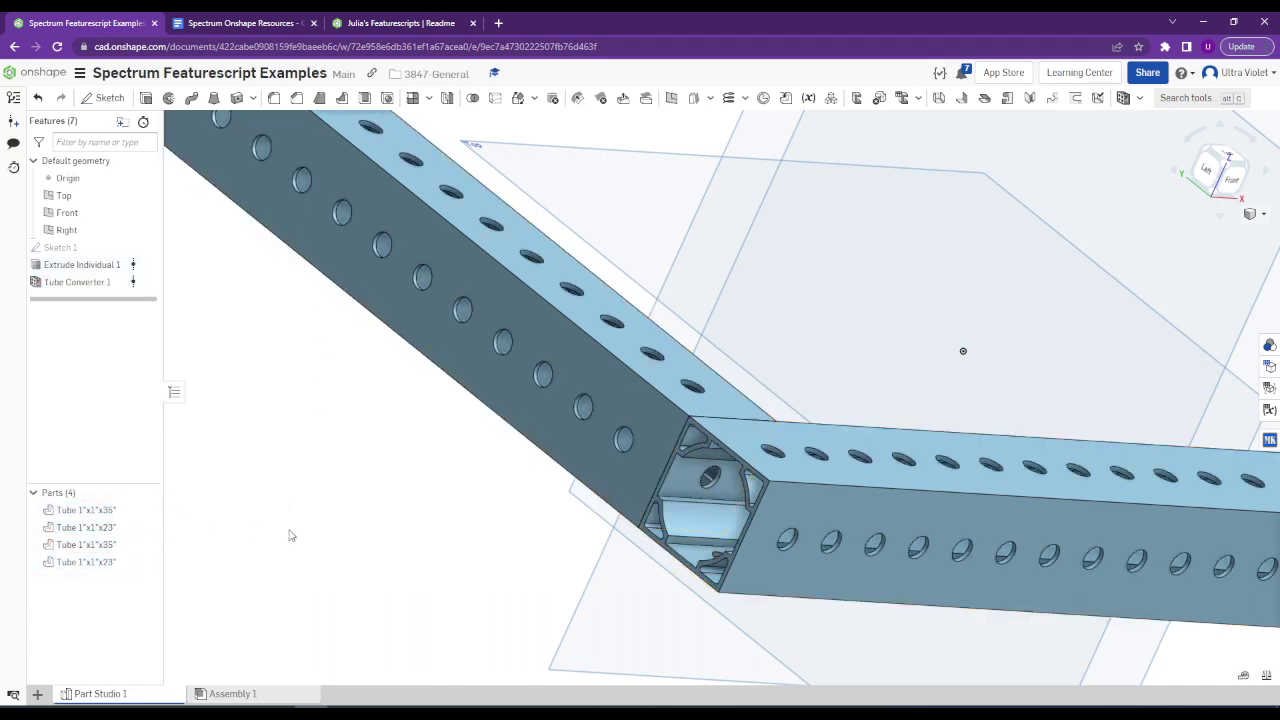
Rename the 23-inch tube part to Front Rail.
key(shift+7)
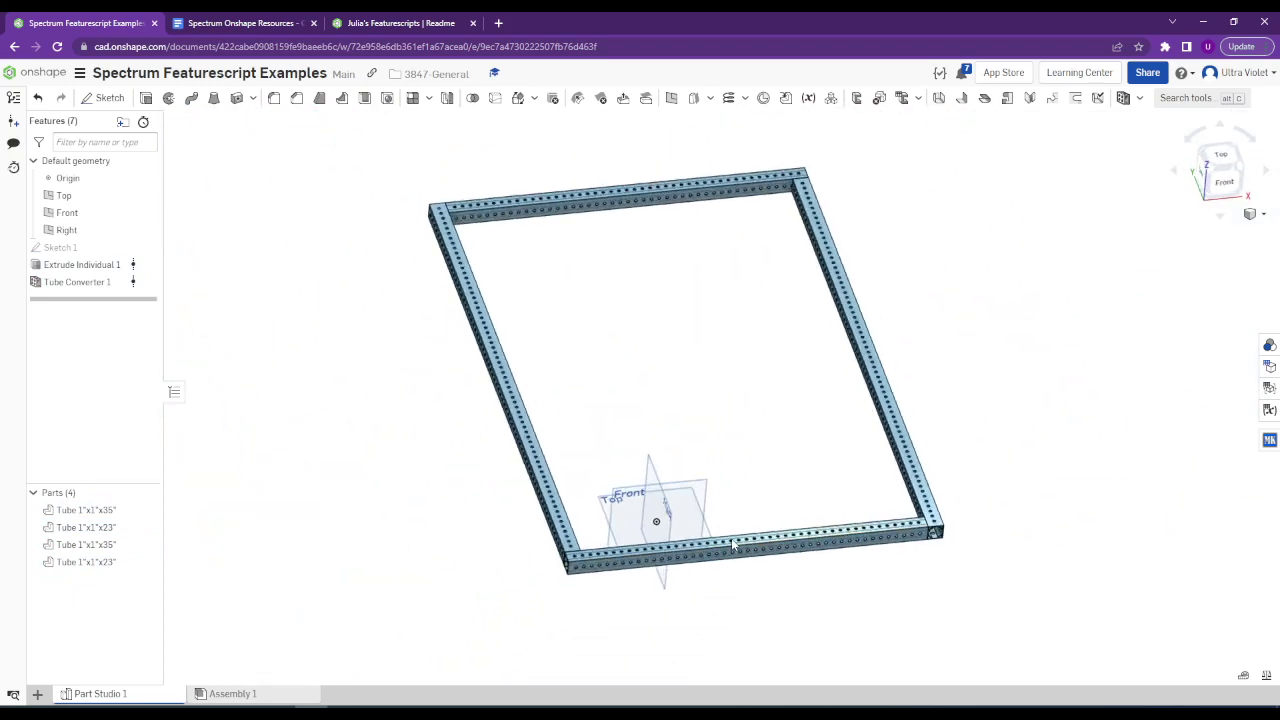
click(86, 544)
scroll(519, 594, up, 5)
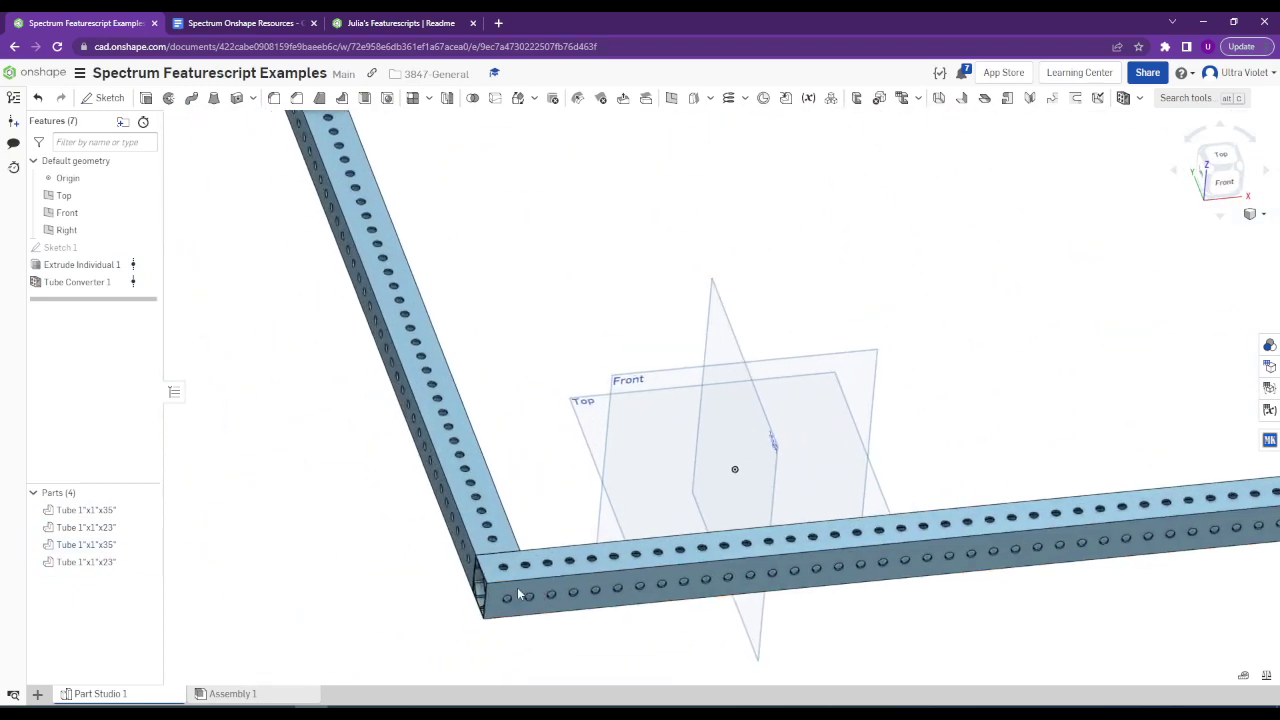
click(86, 563)
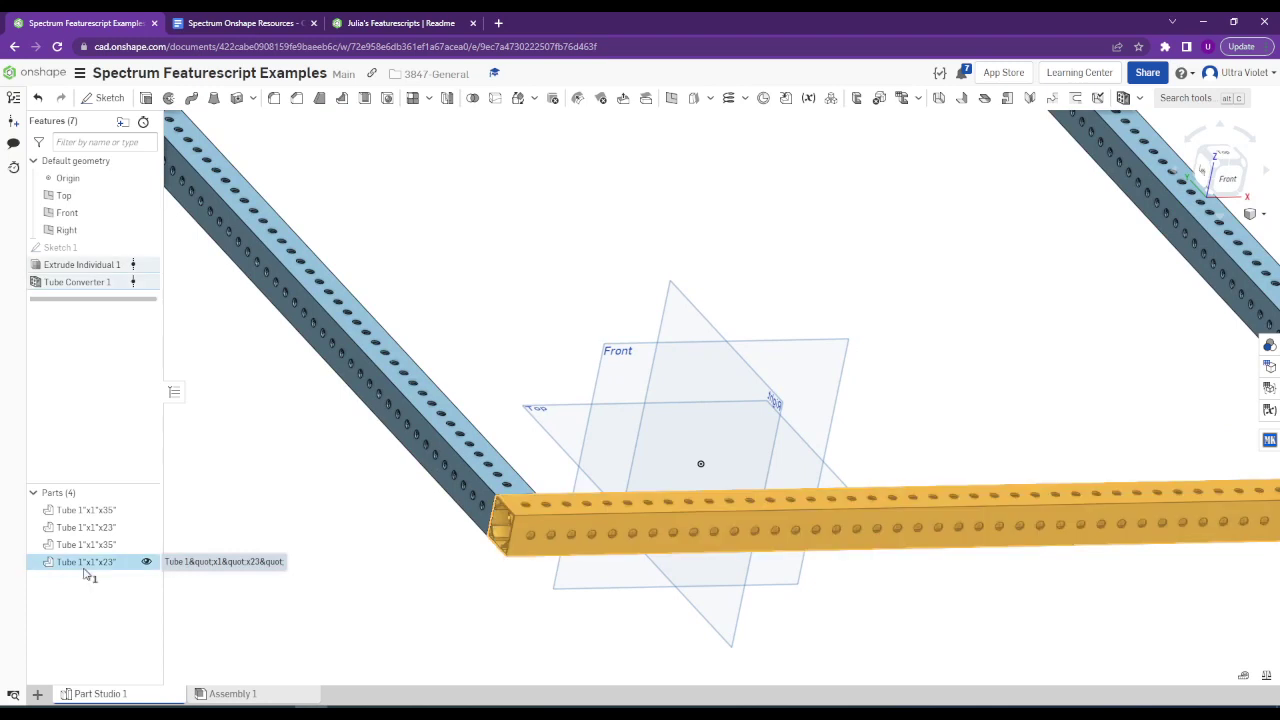
right_click(86, 566)
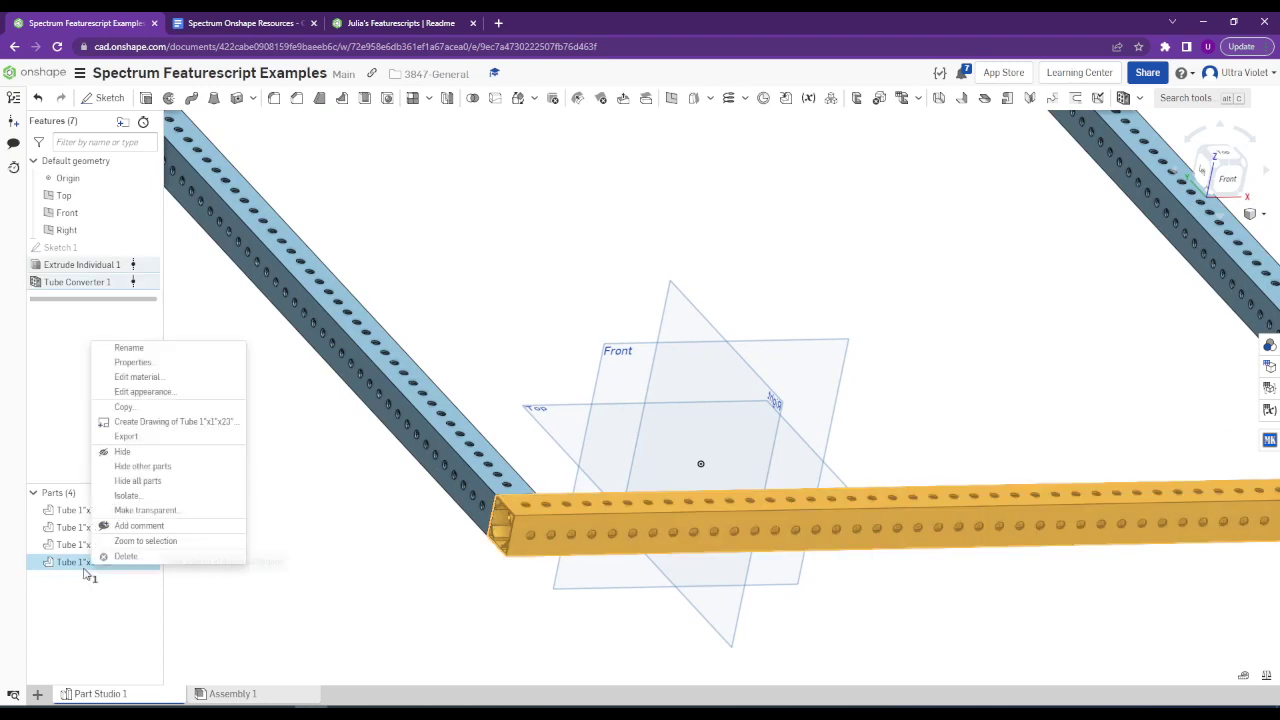
click(129, 348)
text(H)
text(ront Ra)
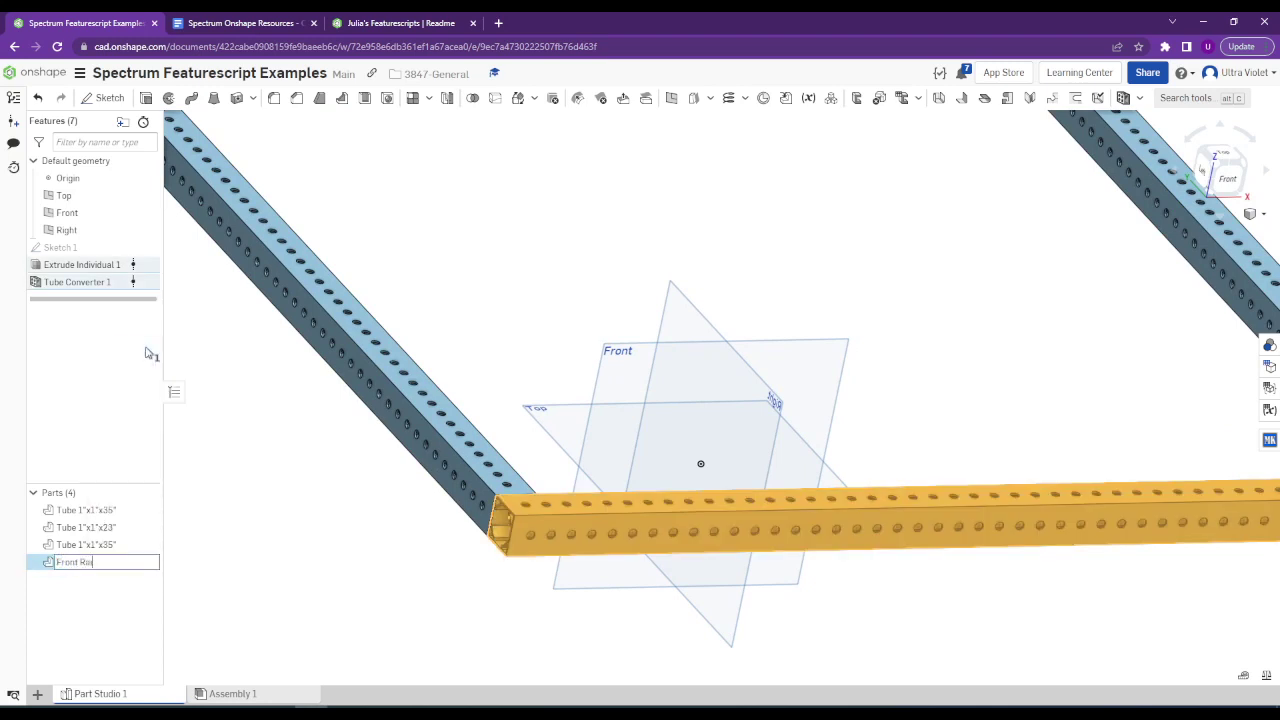
text(il)
key(Return)
click(266, 500)
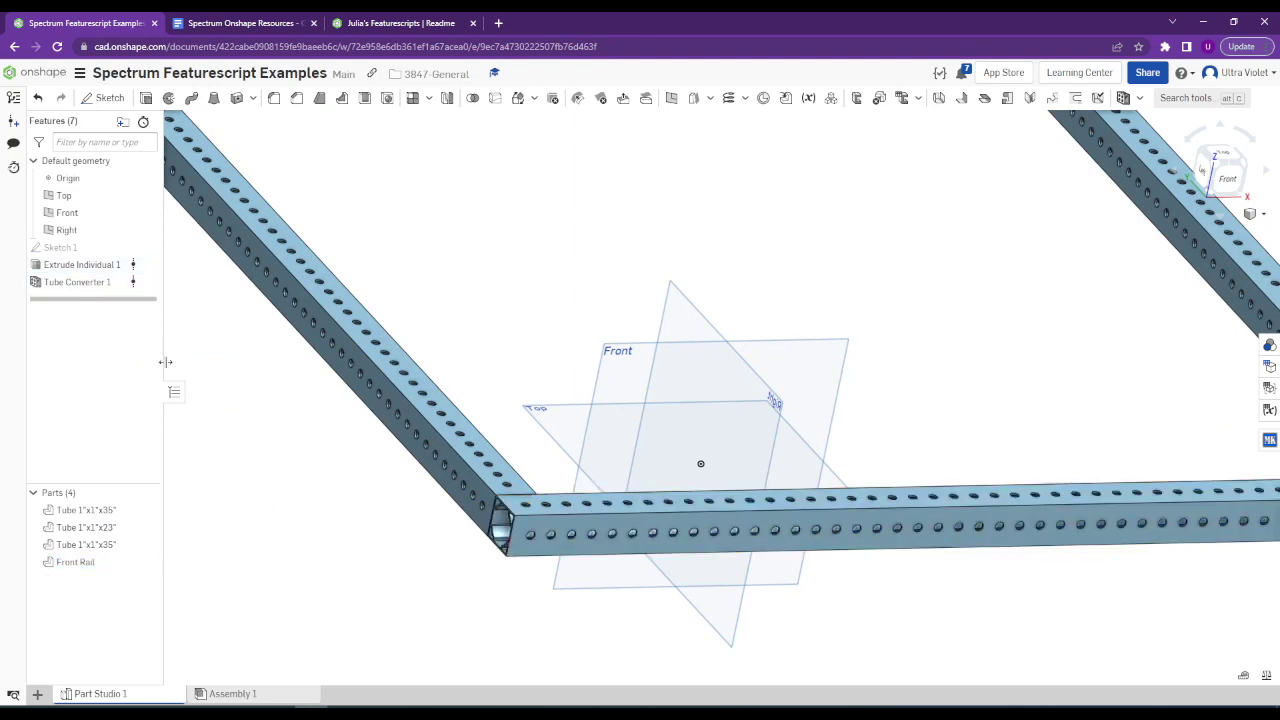
Reopen Tube Converter 1 and accept it again unchanged.
right_click(103, 287)
click(140, 314)
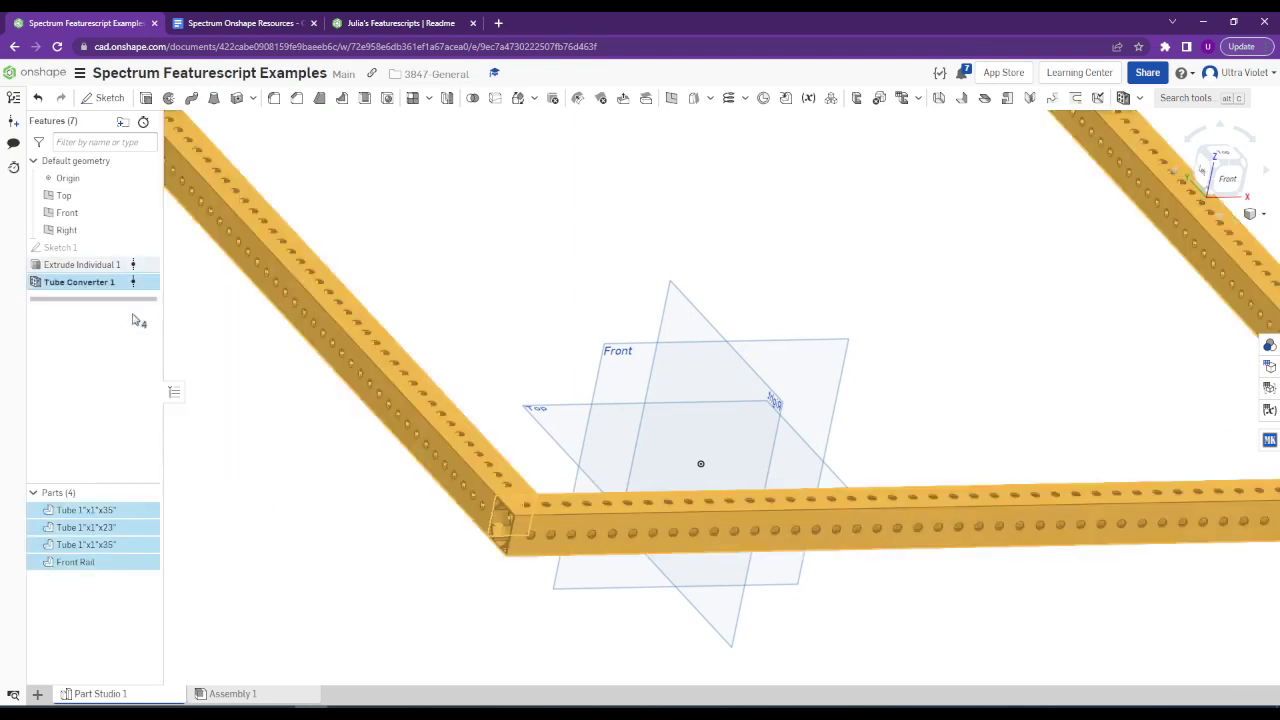
scroll(266, 175, down, 2)
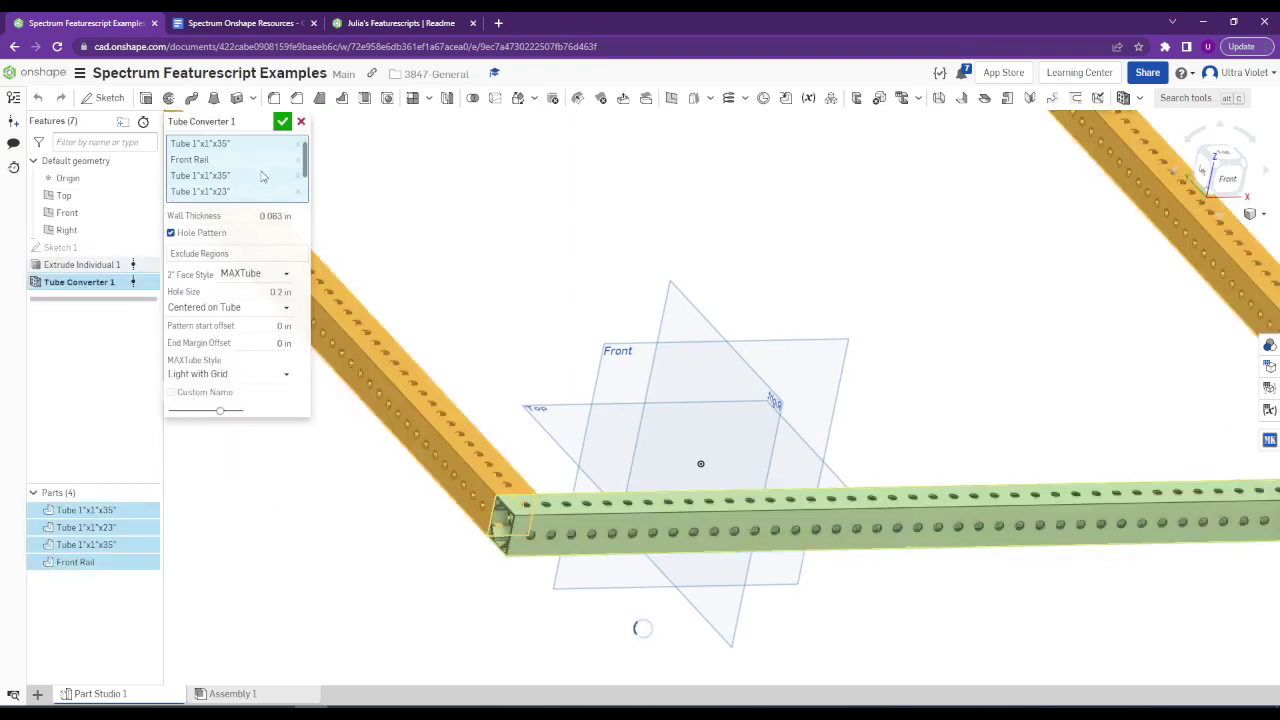
scroll(255, 180, up, 2)
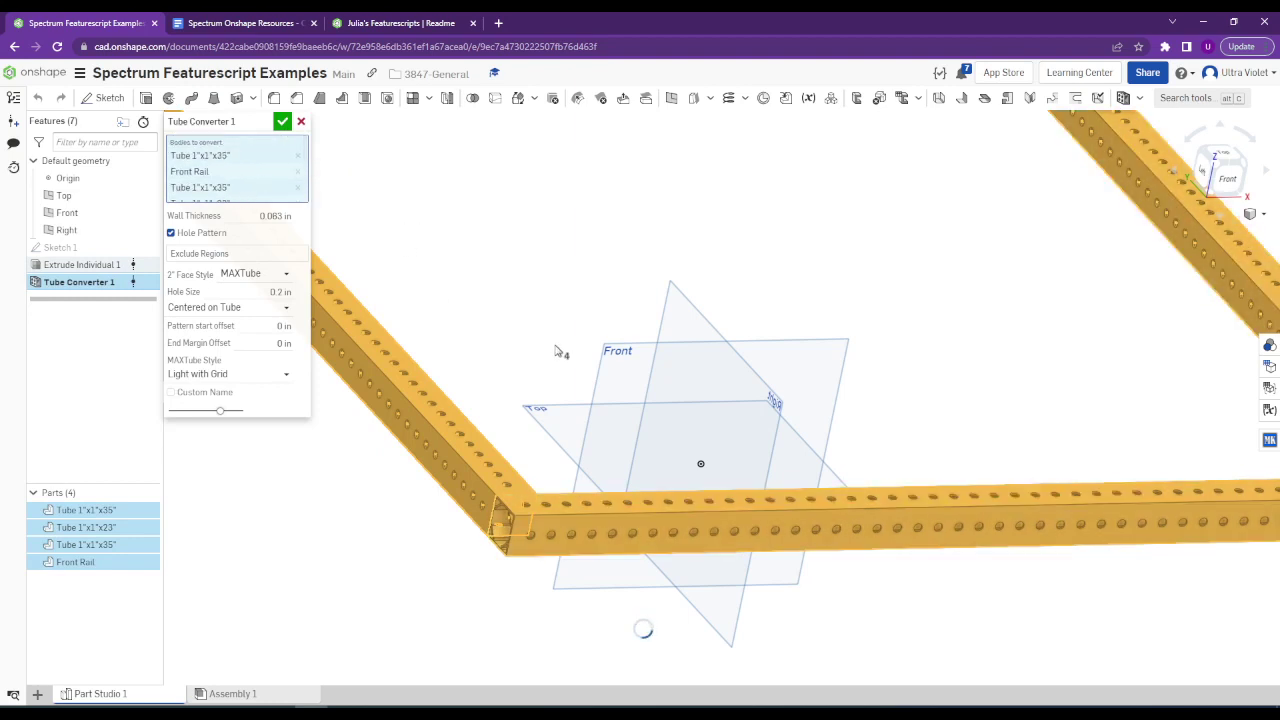
click(282, 121)
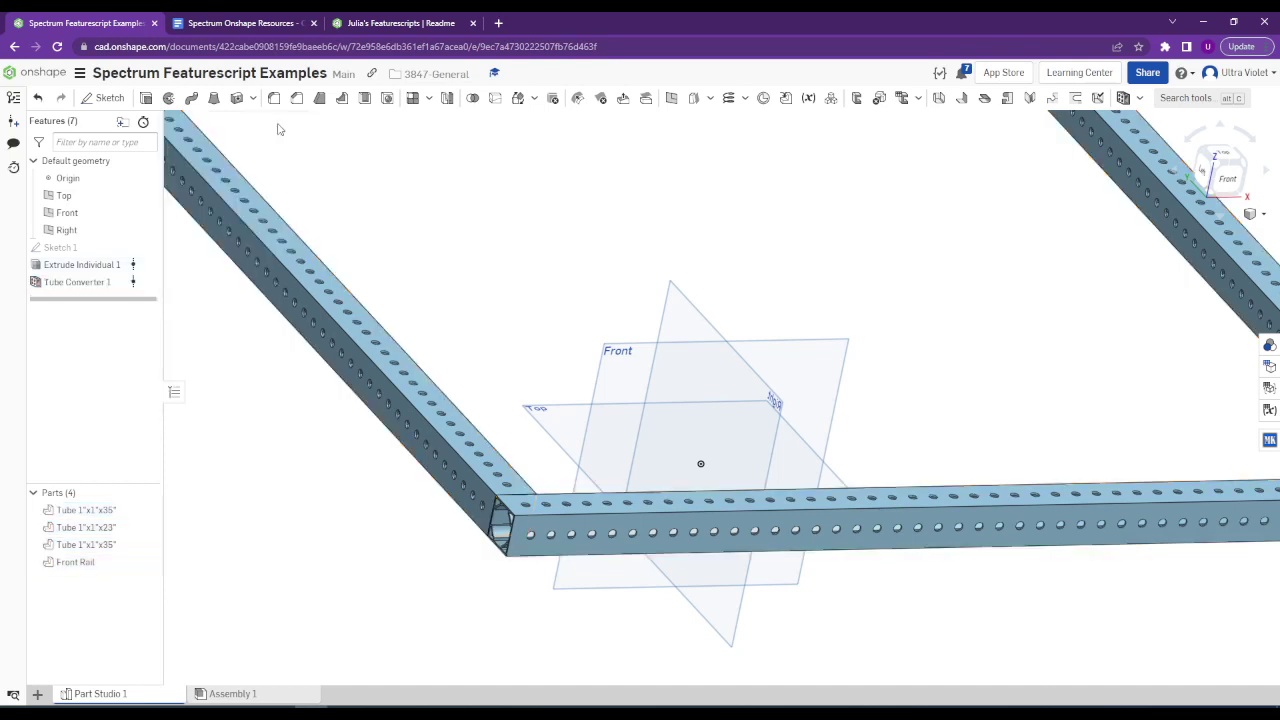
right_click(104, 283)
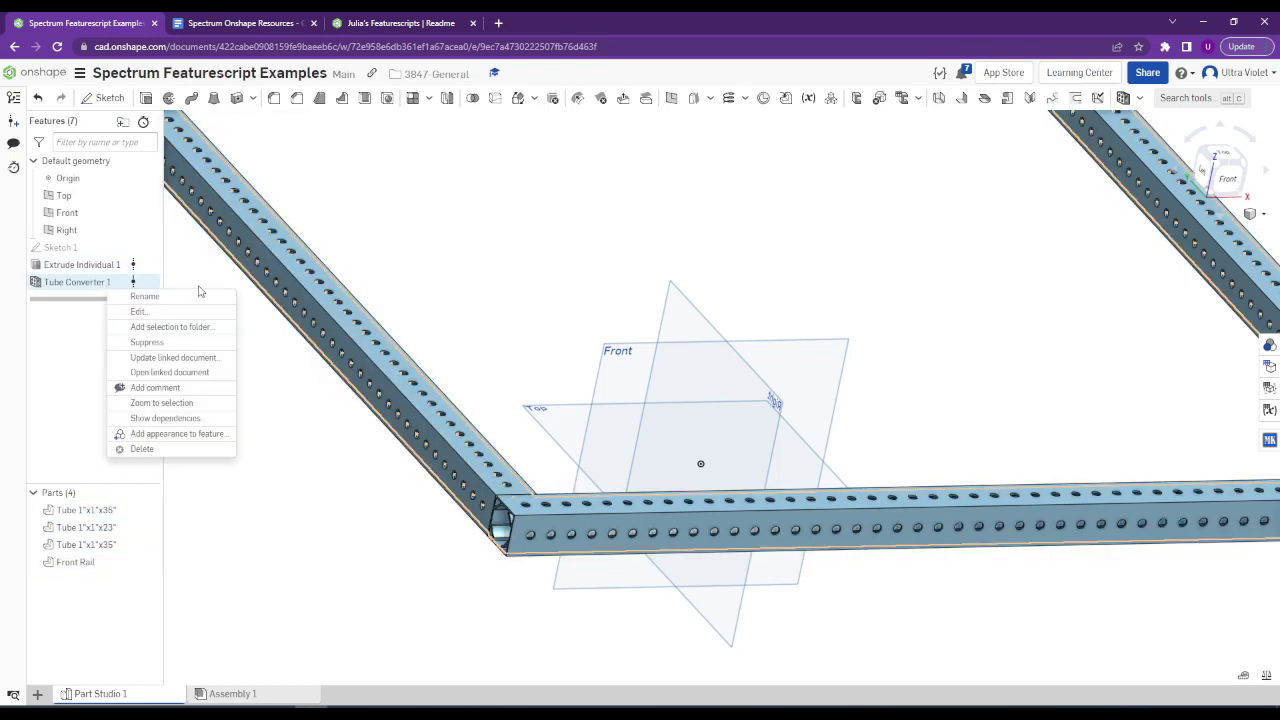
click(291, 424)
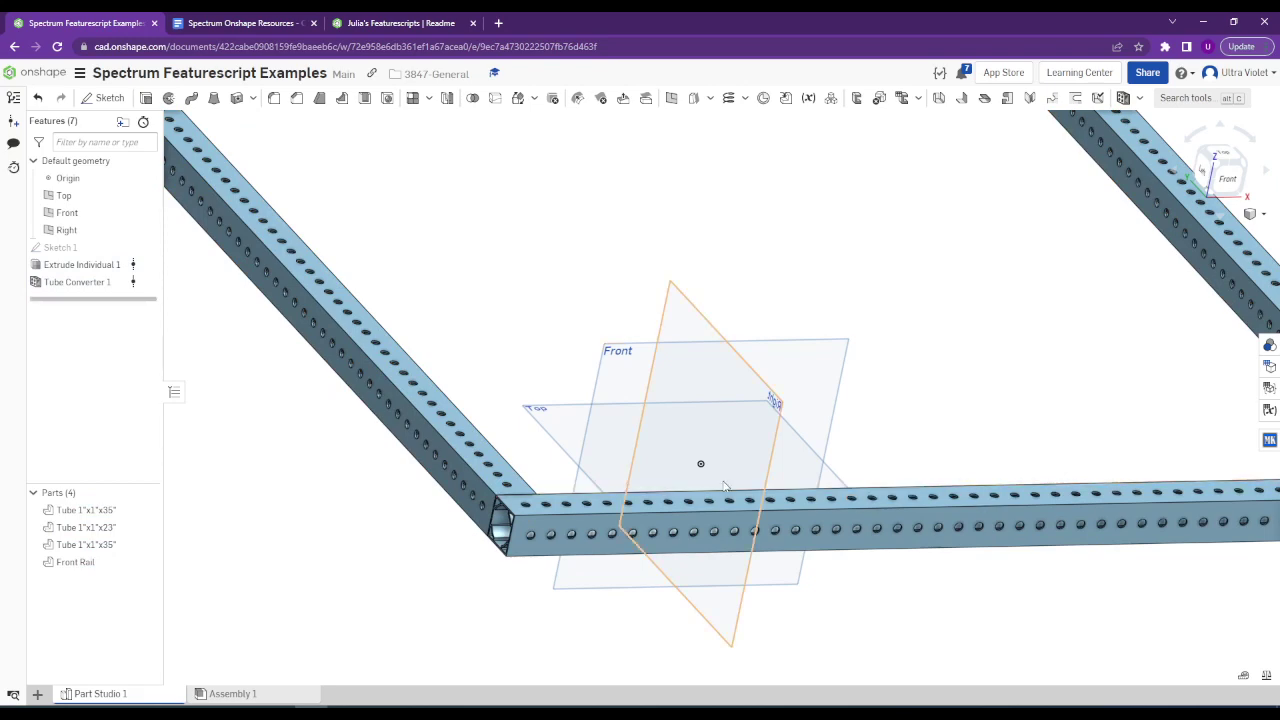
scroll(700, 465, down, 5)
scroll(652, 511, up, 5)
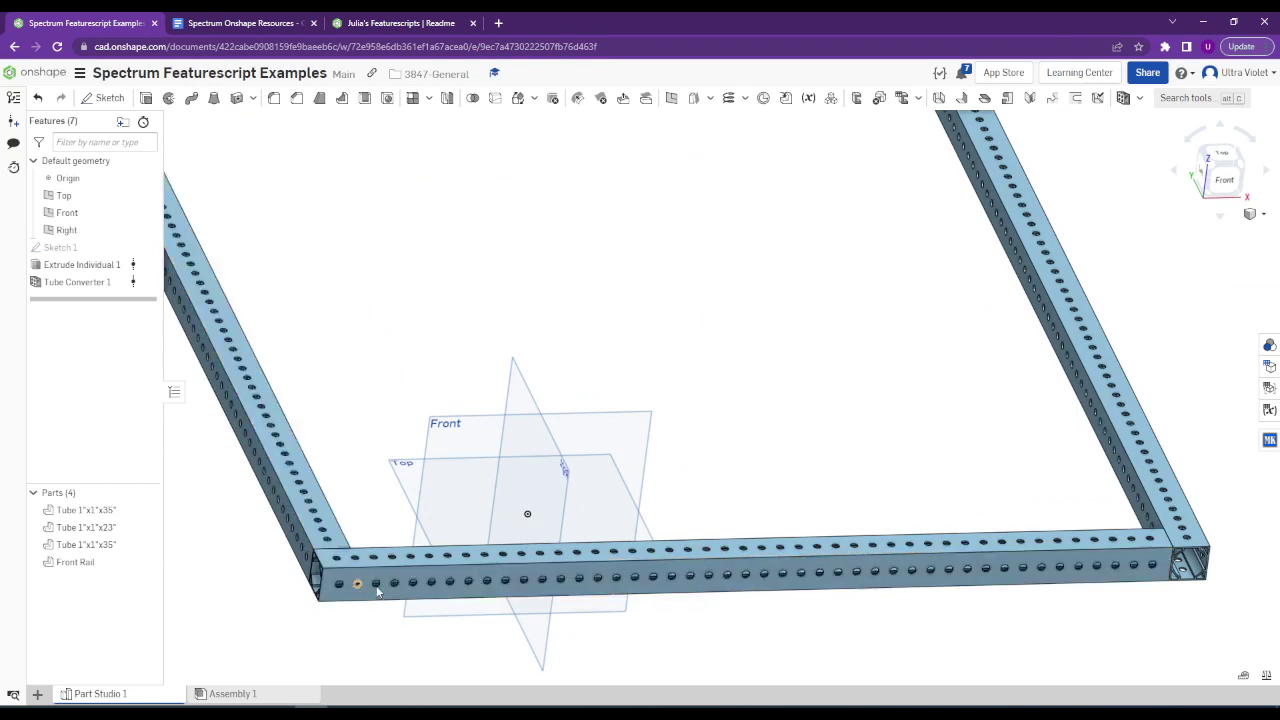
scroll(1137, 449, down, 3)
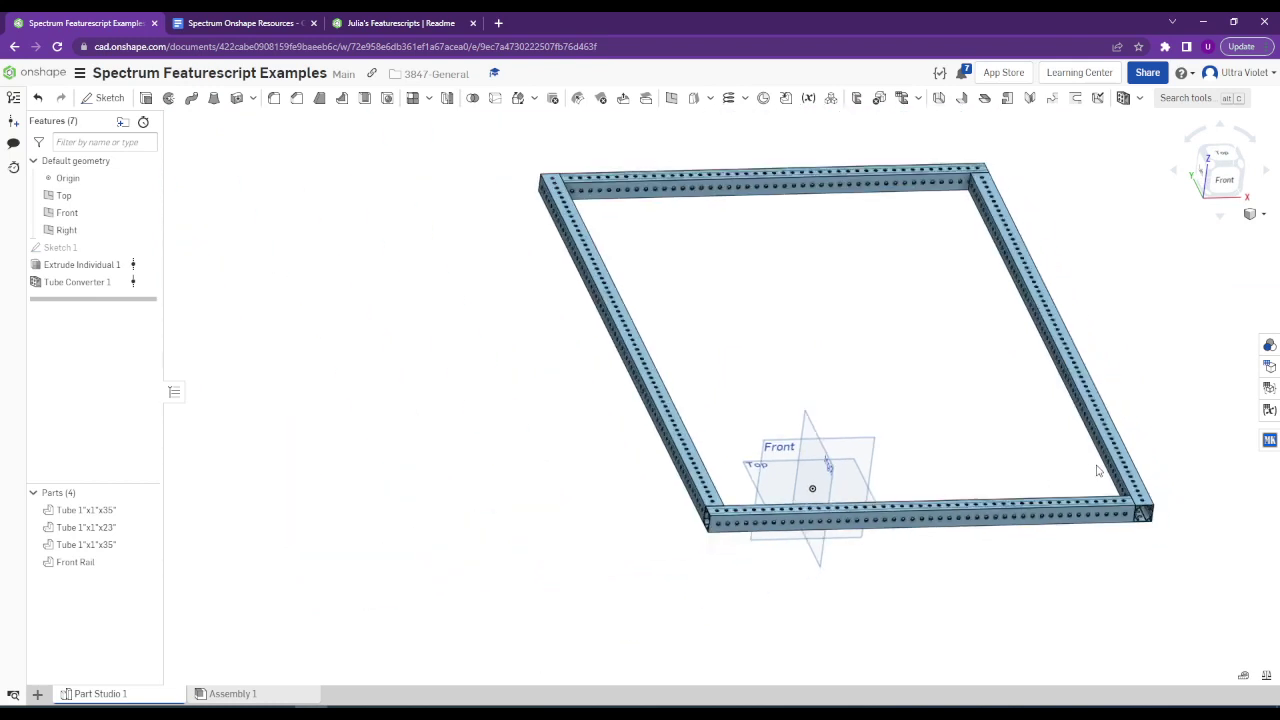
right_drag(1100, 471, 979, 520)
right_drag(621, 540, 630, 548)
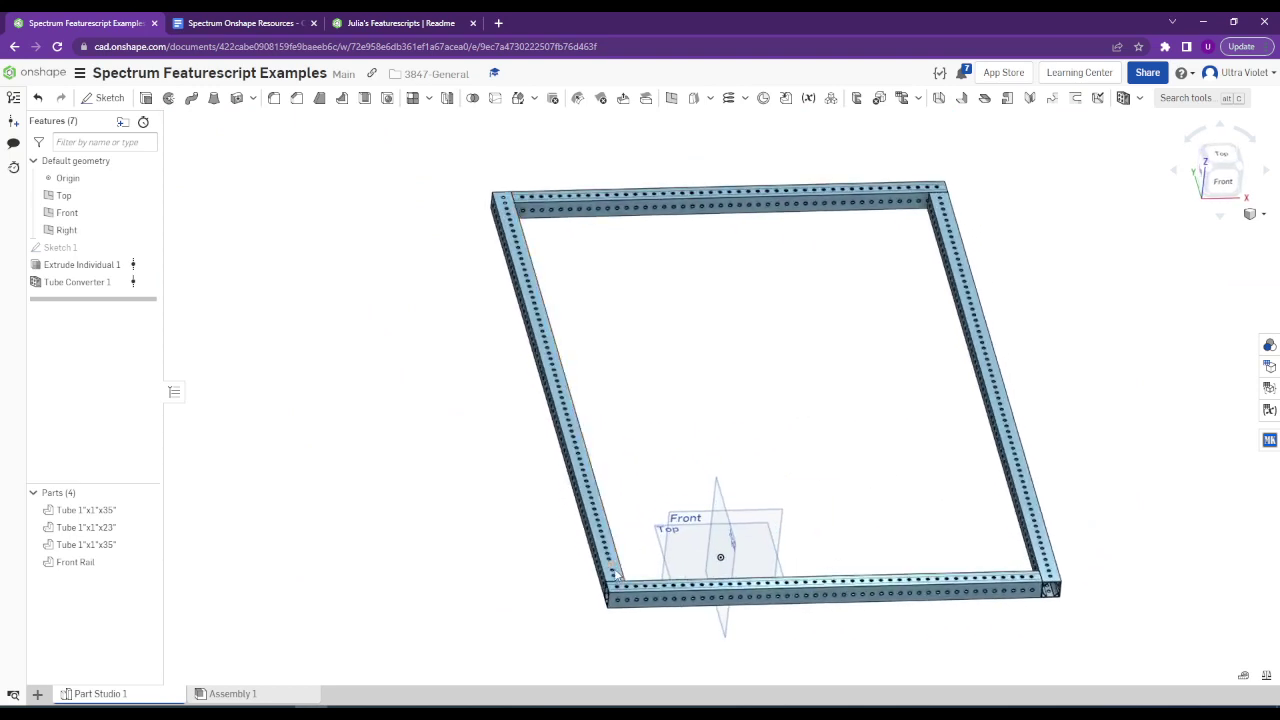
scroll(617, 597, up, 2)
middle_drag(676, 555, 509, 551)
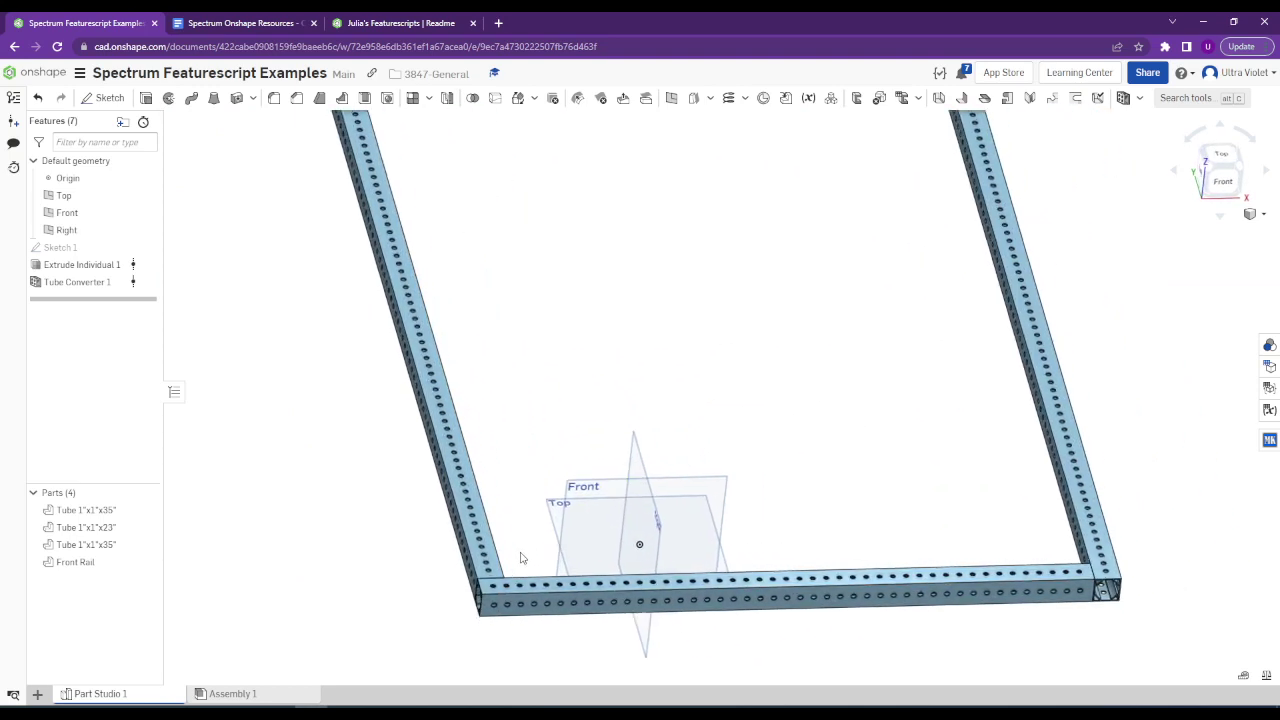
scroll(530, 530, down, 2)
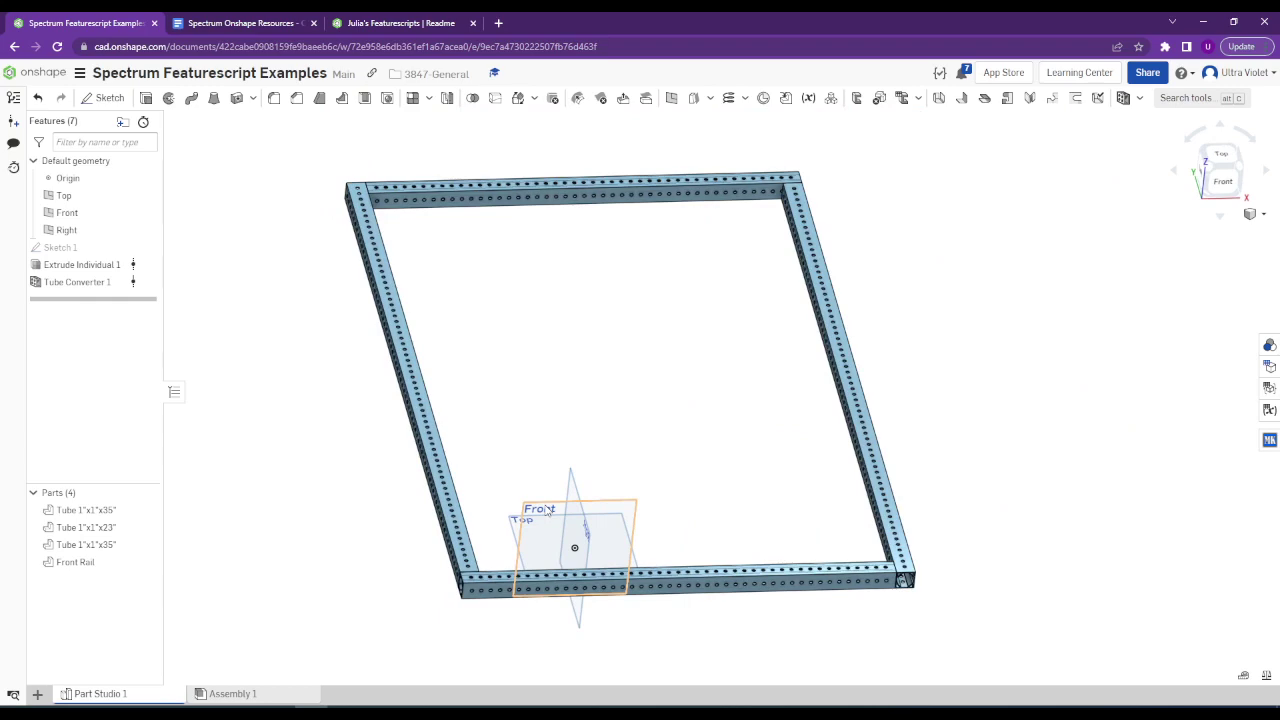
scroll(466, 578, up, 6)
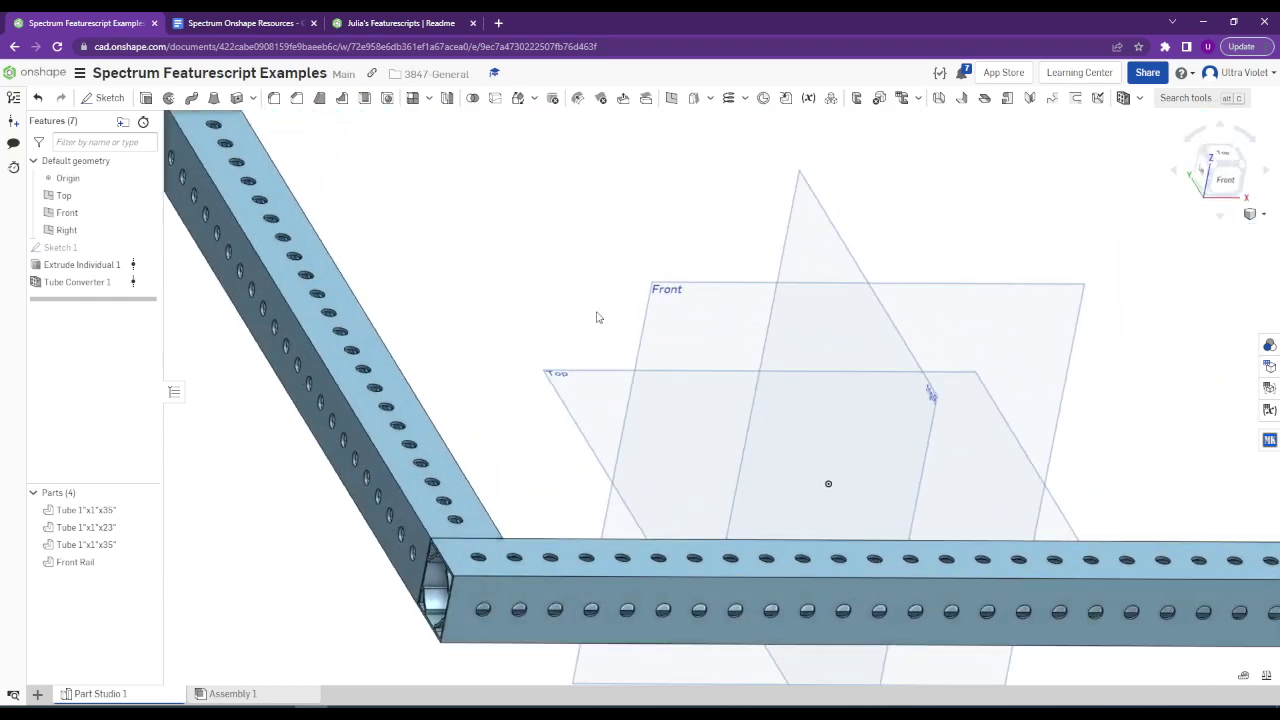
click(340, 23)
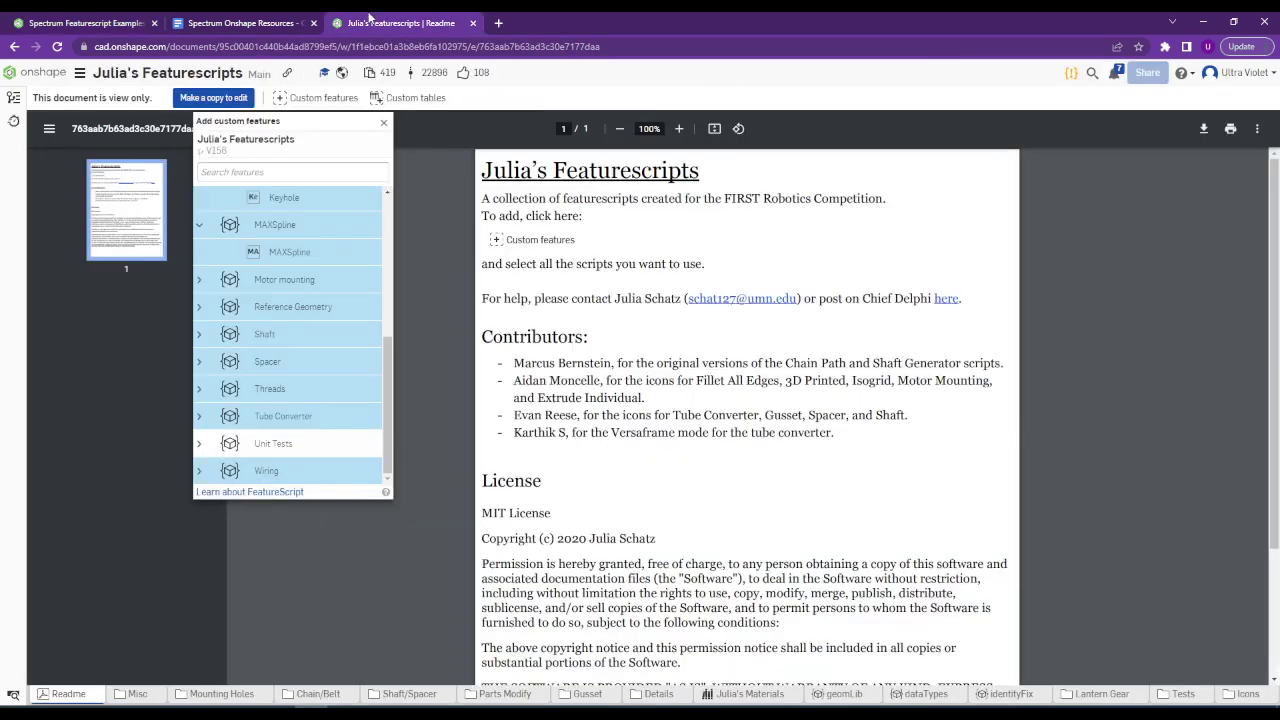
click(251, 20)
click(392, 423)
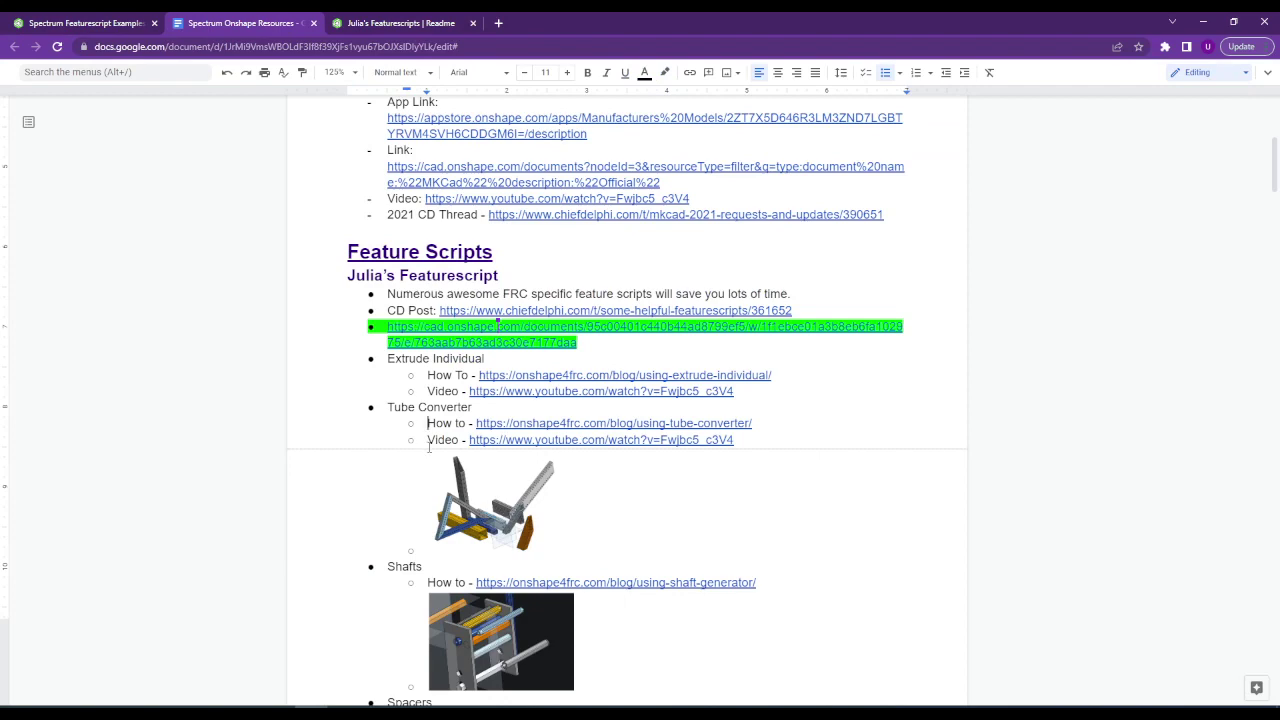
scroll(428, 420, down, 3)
scroll(435, 432, down, 2)
click(595, 342)
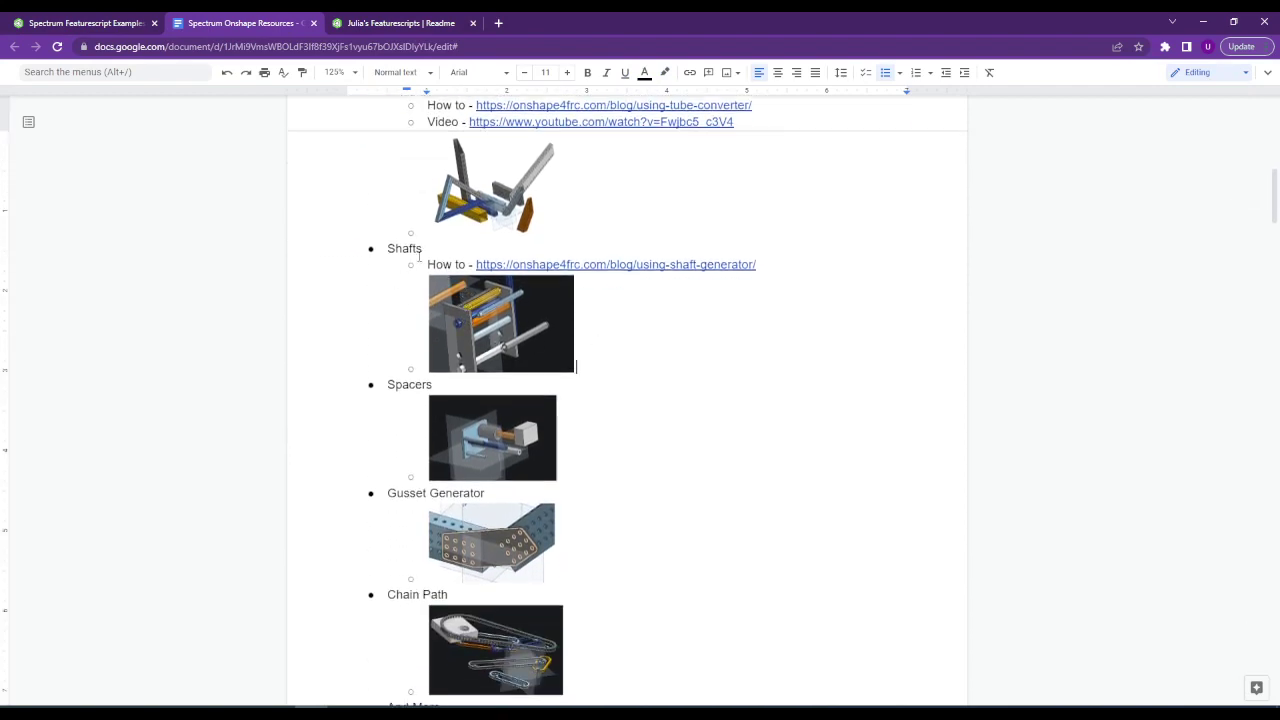
click(153, 19)
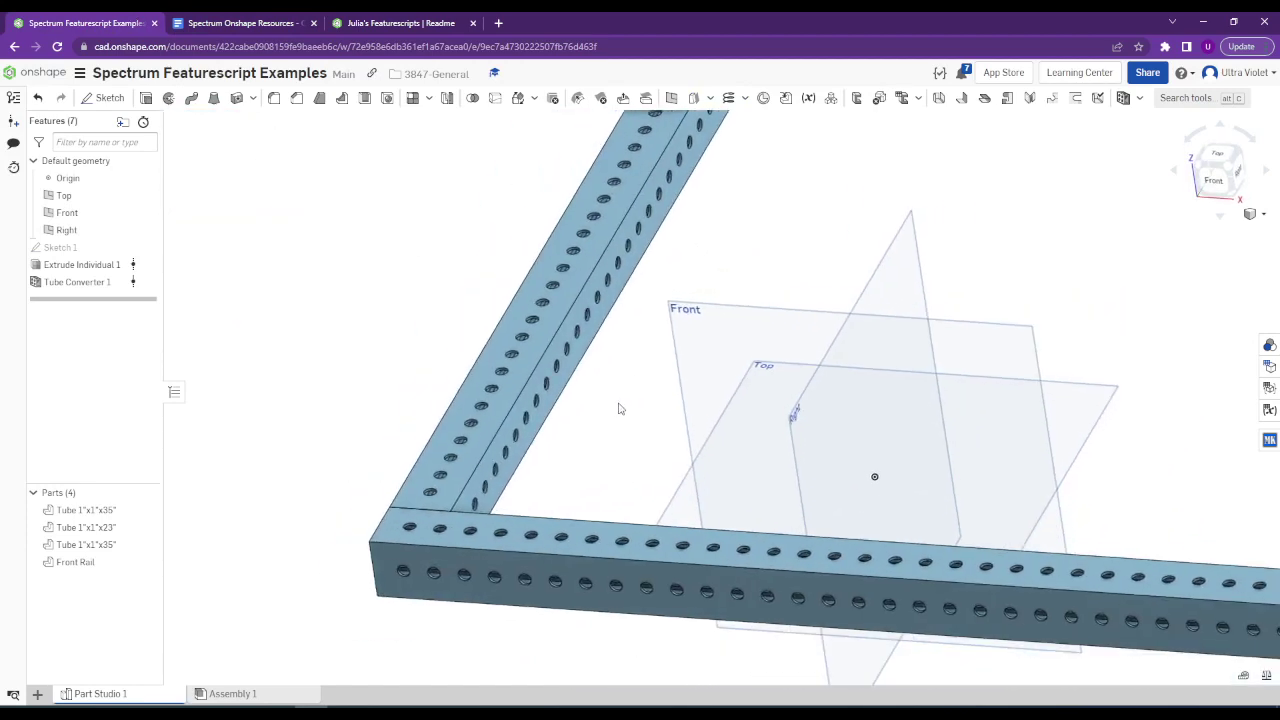
Start a Shaft Generator feature with its origin at the tube hole edge.
right_drag(657, 354, 673, 313)
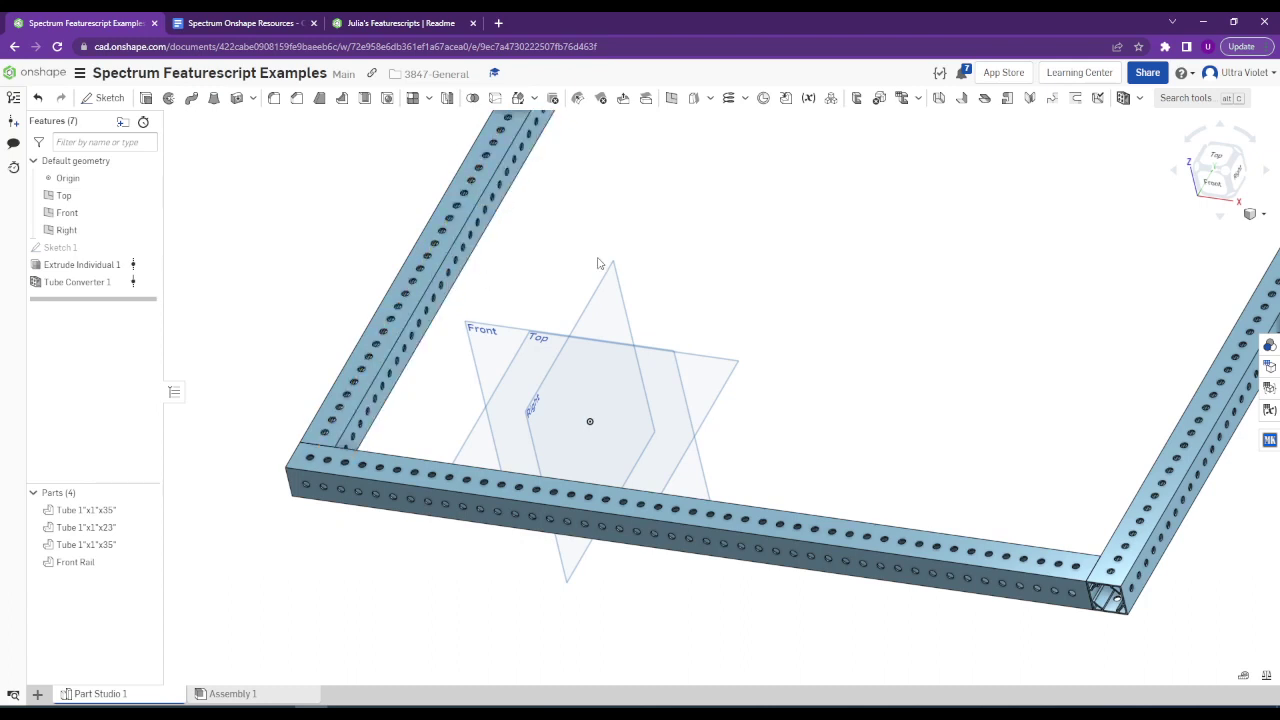
click(1188, 97)
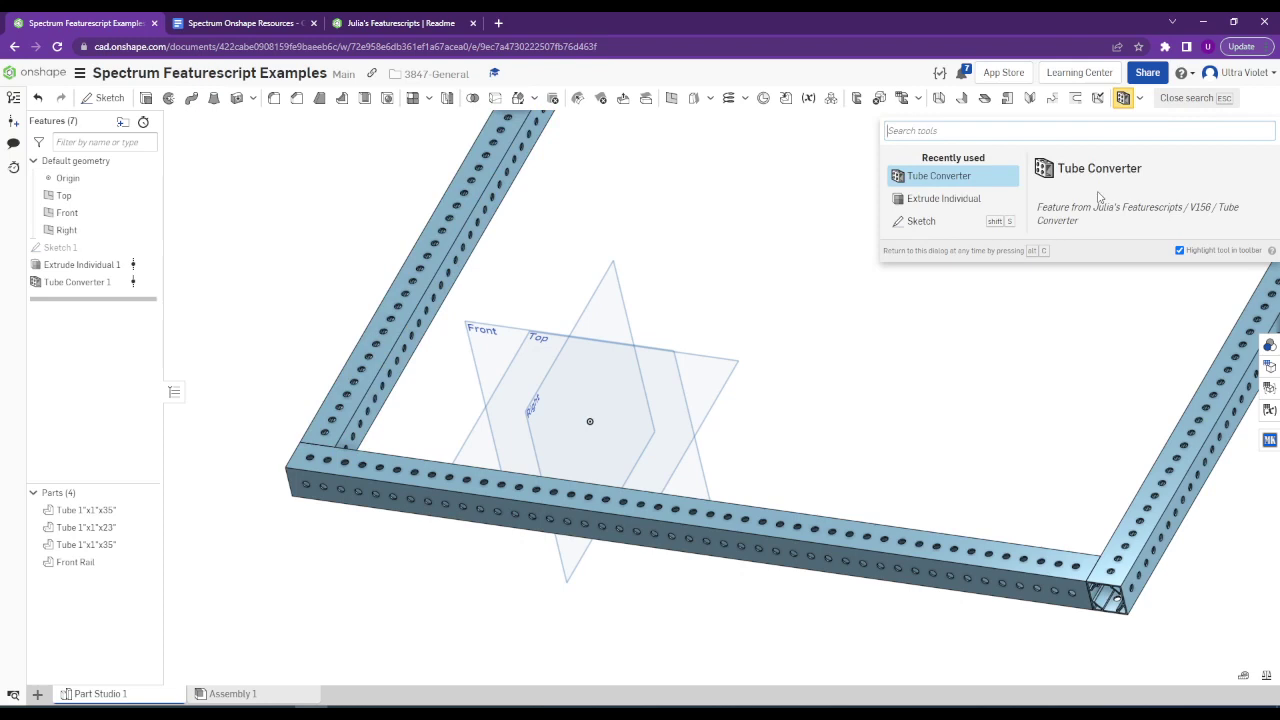
text(shaf)
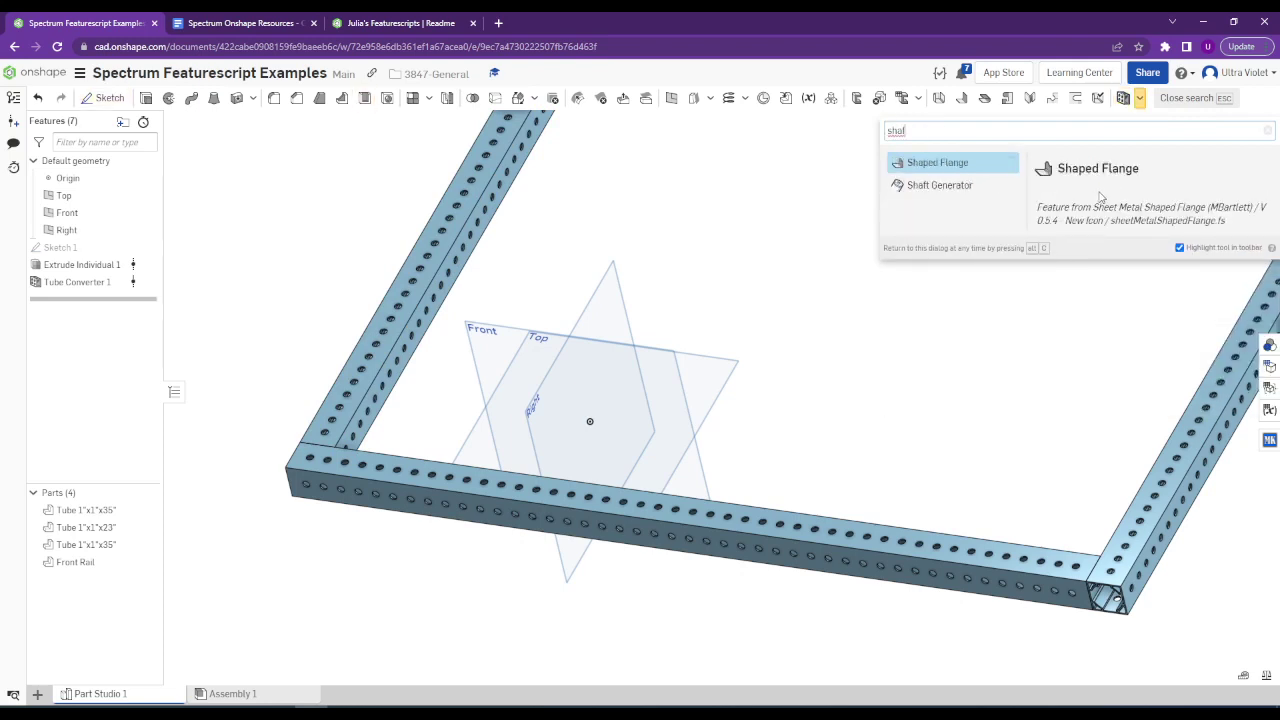
click(930, 186)
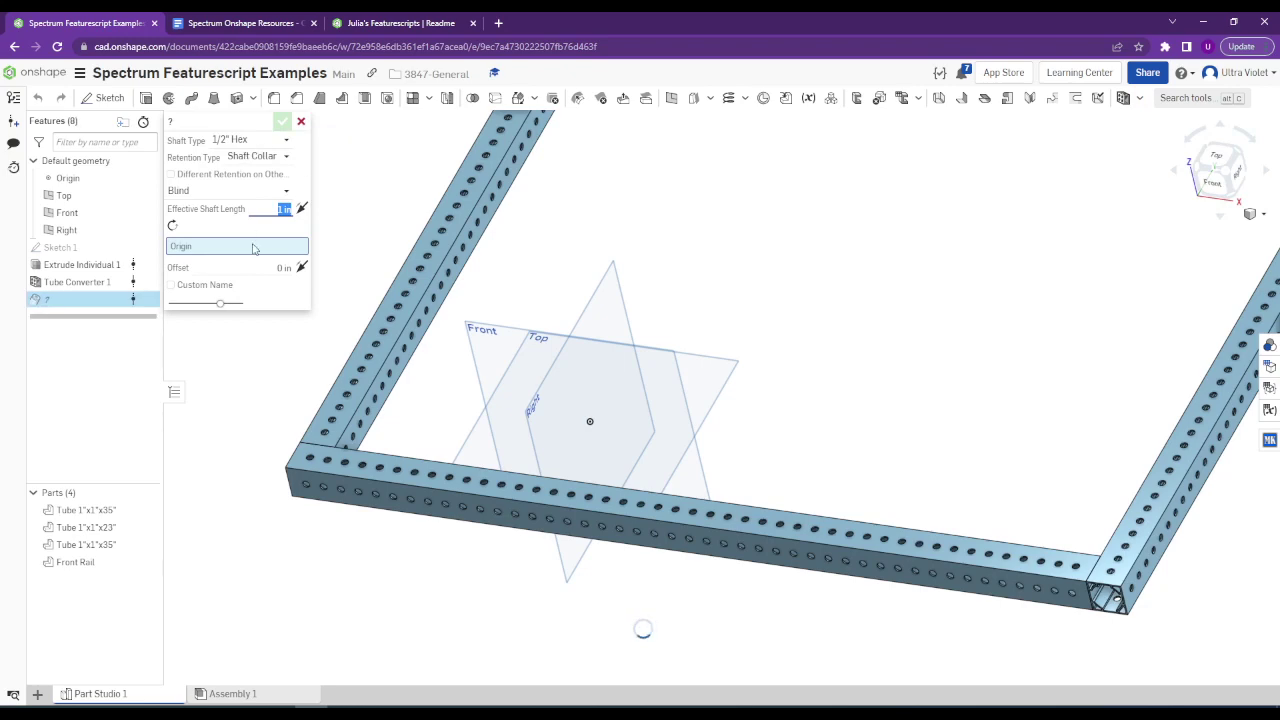
scroll(470, 292, up, 10)
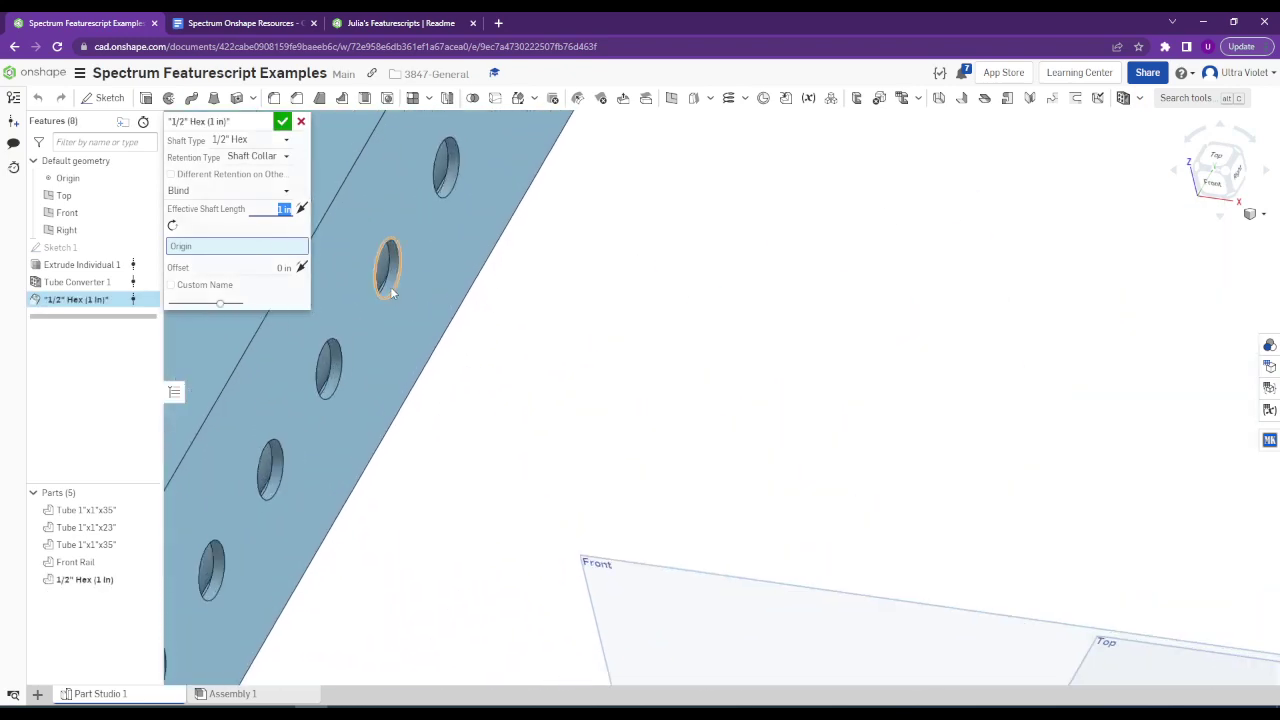
click(385, 292)
scroll(480, 314, down, 5)
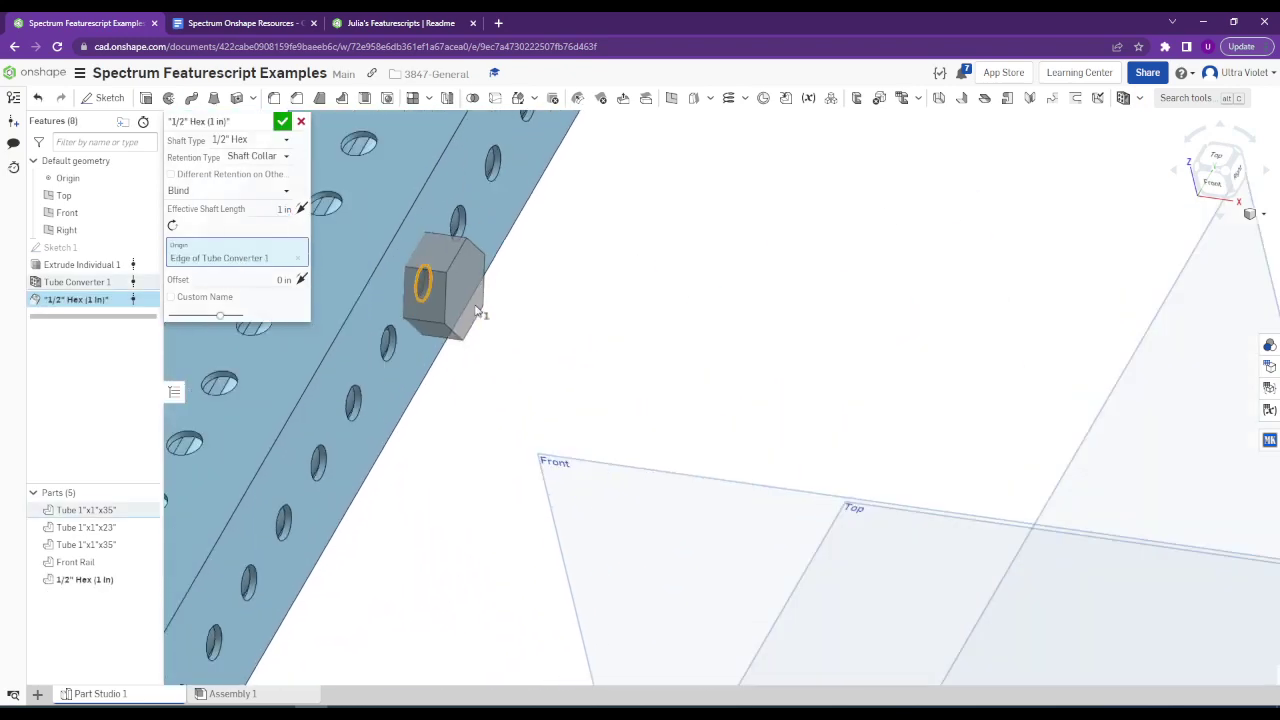
right_drag(535, 323, 279, 293)
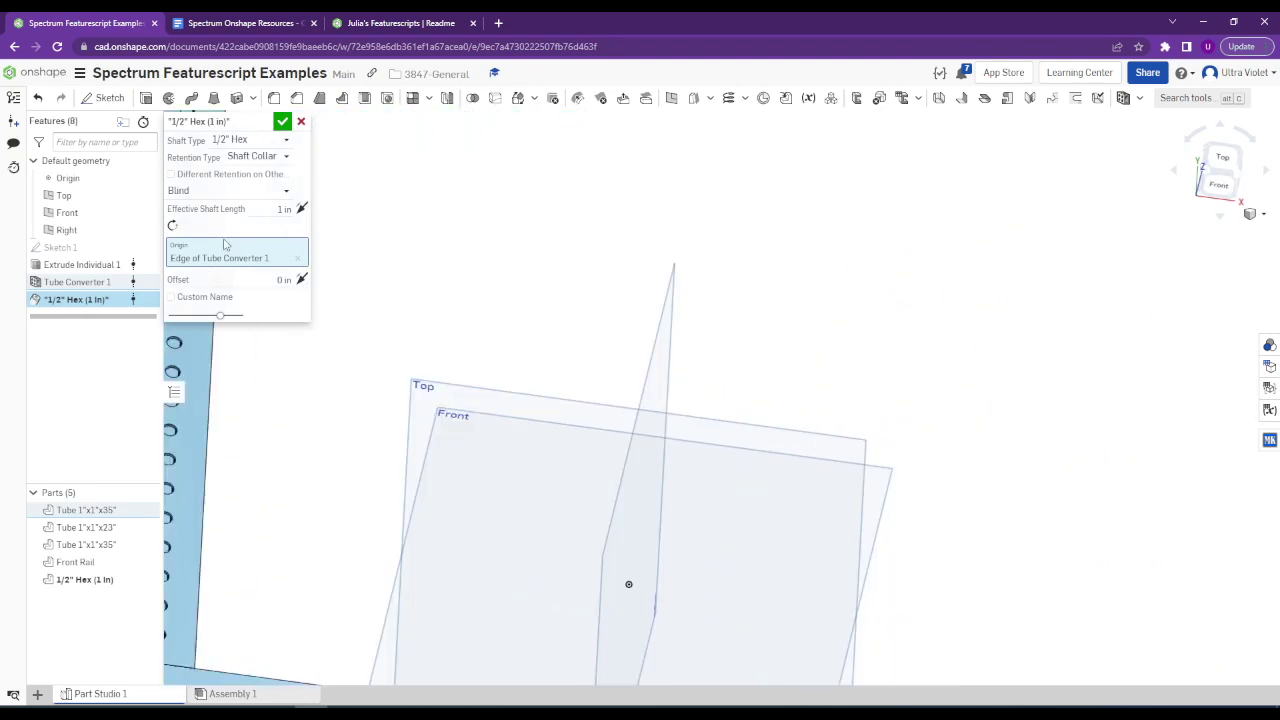
Make the shaft run Up to Face, ending at the far rail's face.
click(247, 191)
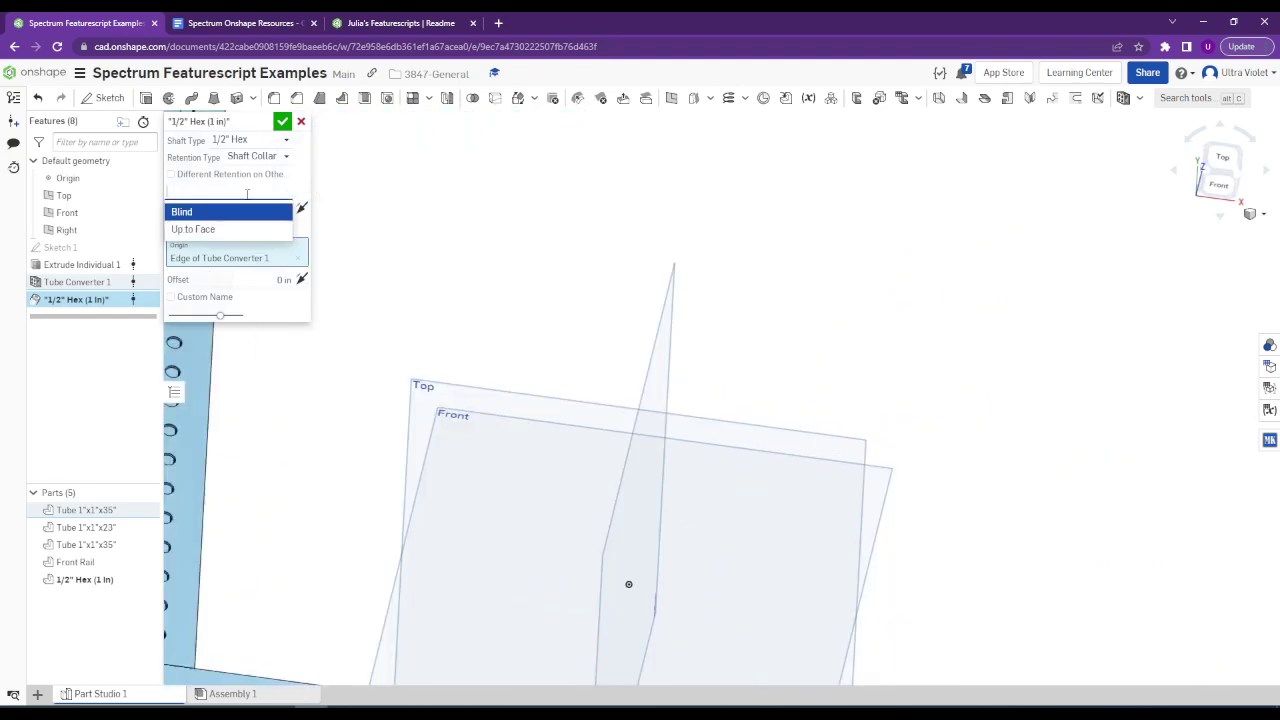
click(241, 229)
scroll(640, 400, down, 3)
right_drag(640, 400, 931, 348)
scroll(931, 348, up, 5)
click(948, 333)
scroll(723, 406, down, 5)
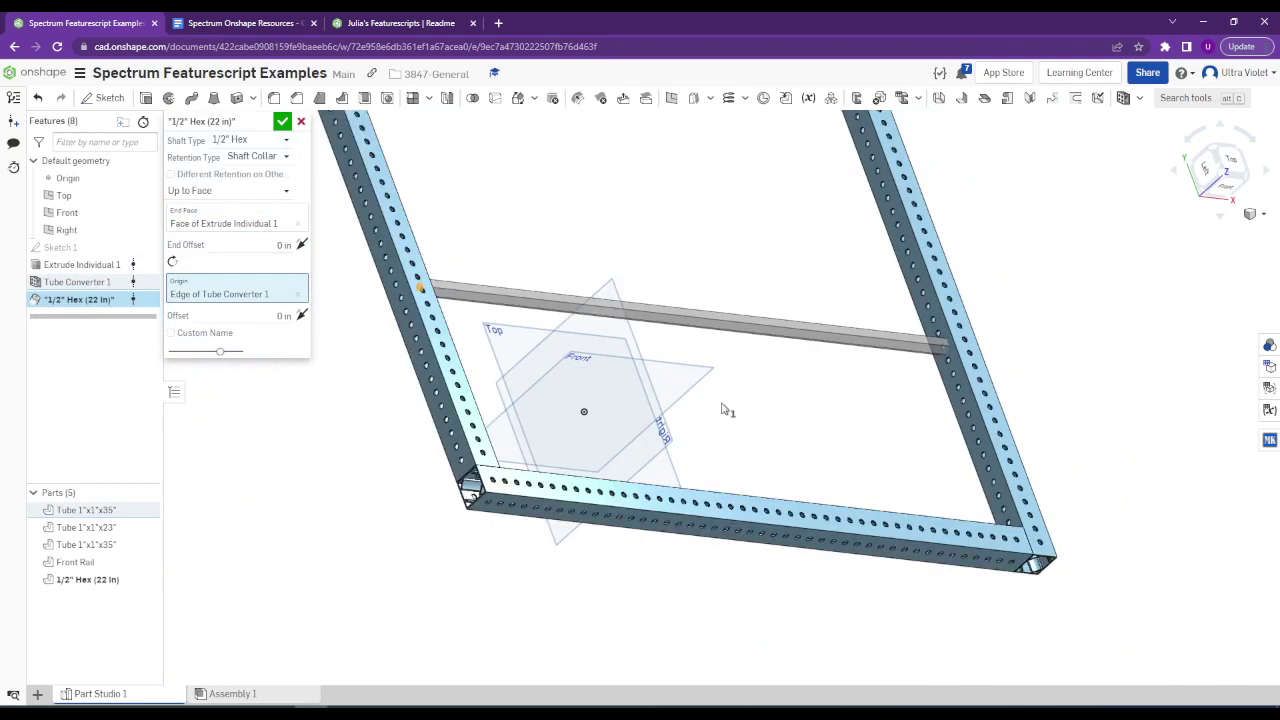
Switch the 22 in shaft's type to REV Rounded Hex and check the preview.
scroll(624, 423, up, 2)
scroll(509, 292, up, 5)
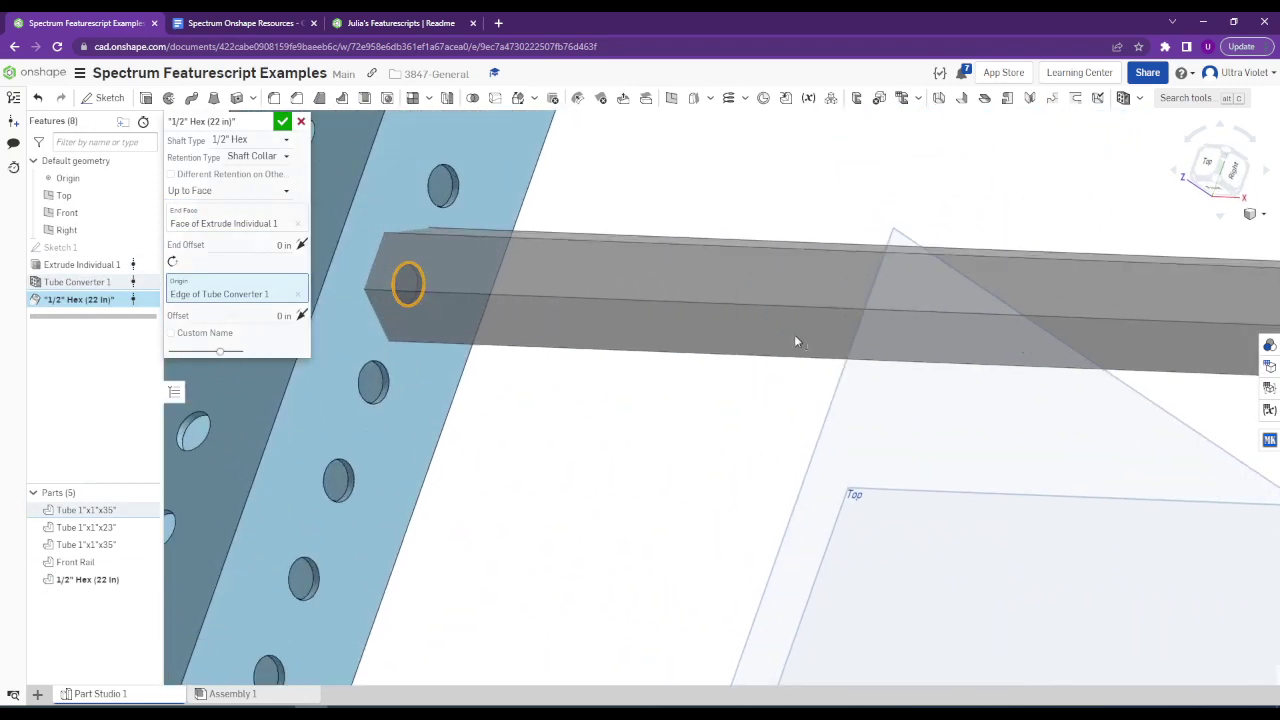
scroll(953, 400, down, 2)
scroll(953, 402, down, 2)
middle_drag(953, 402, 636, 364)
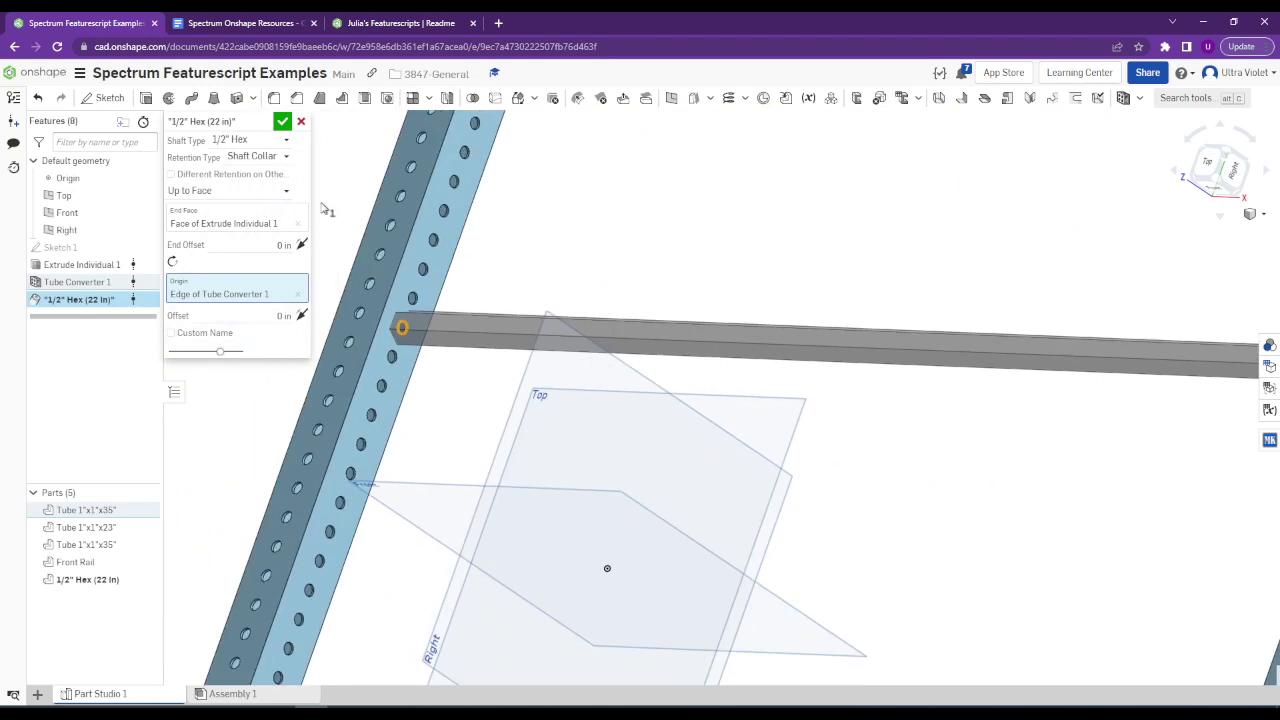
click(248, 142)
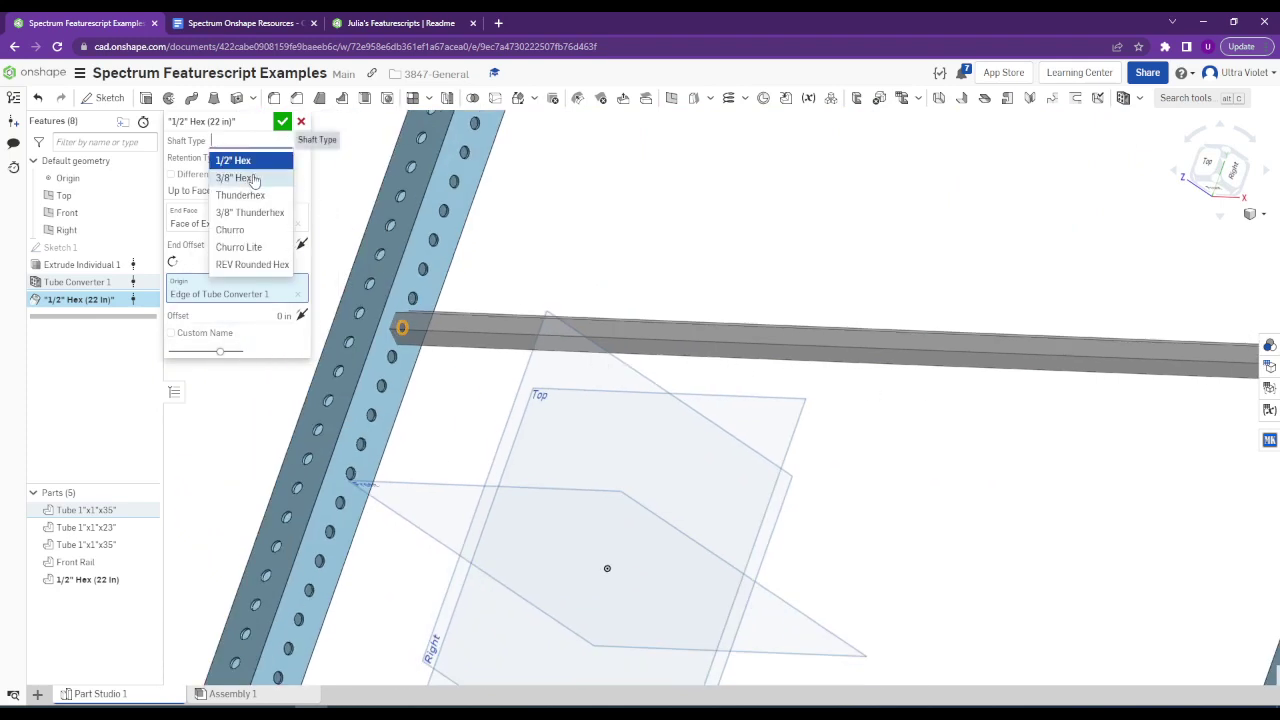
click(252, 264)
scroll(432, 323, up, 5)
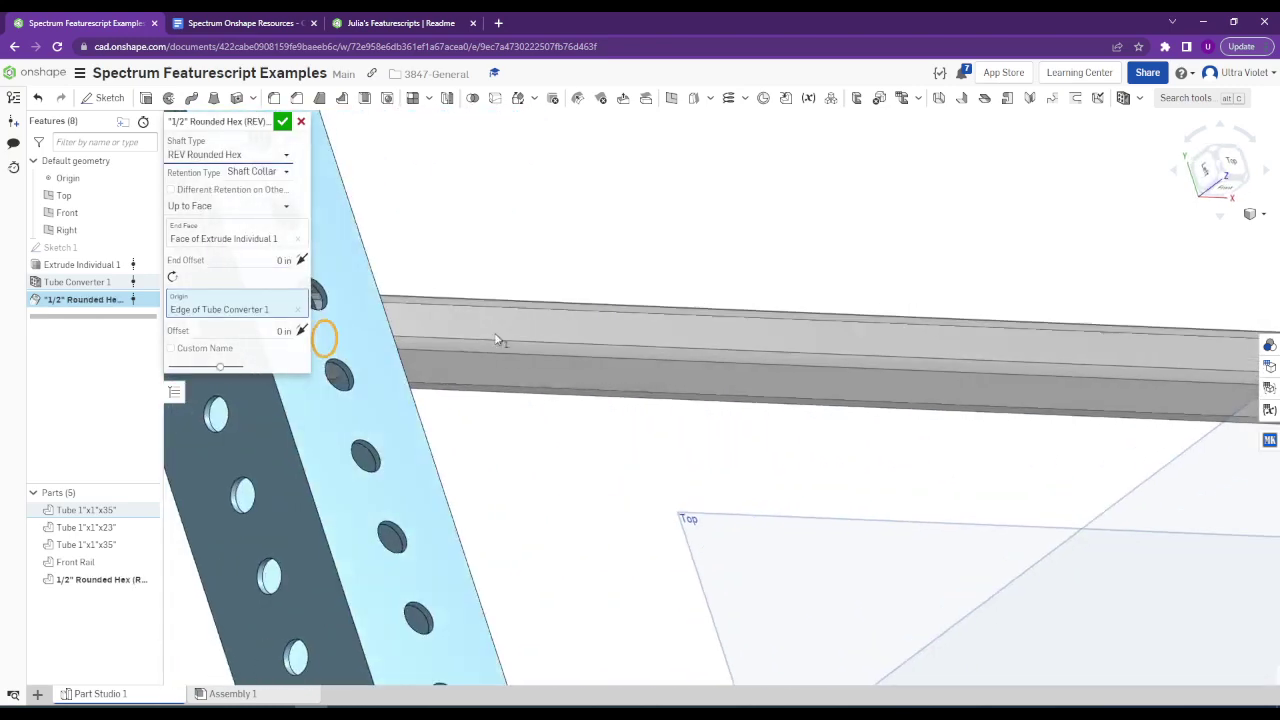
right_drag(438, 356, 404, 323)
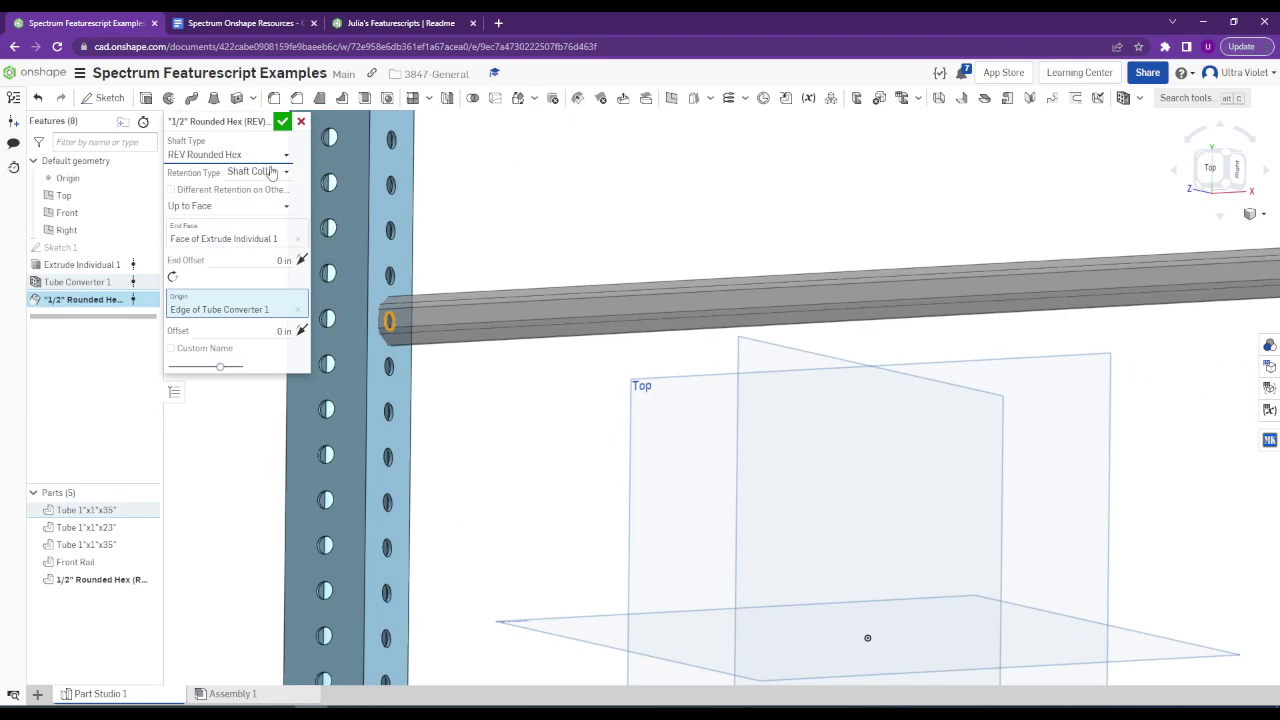
click(282, 155)
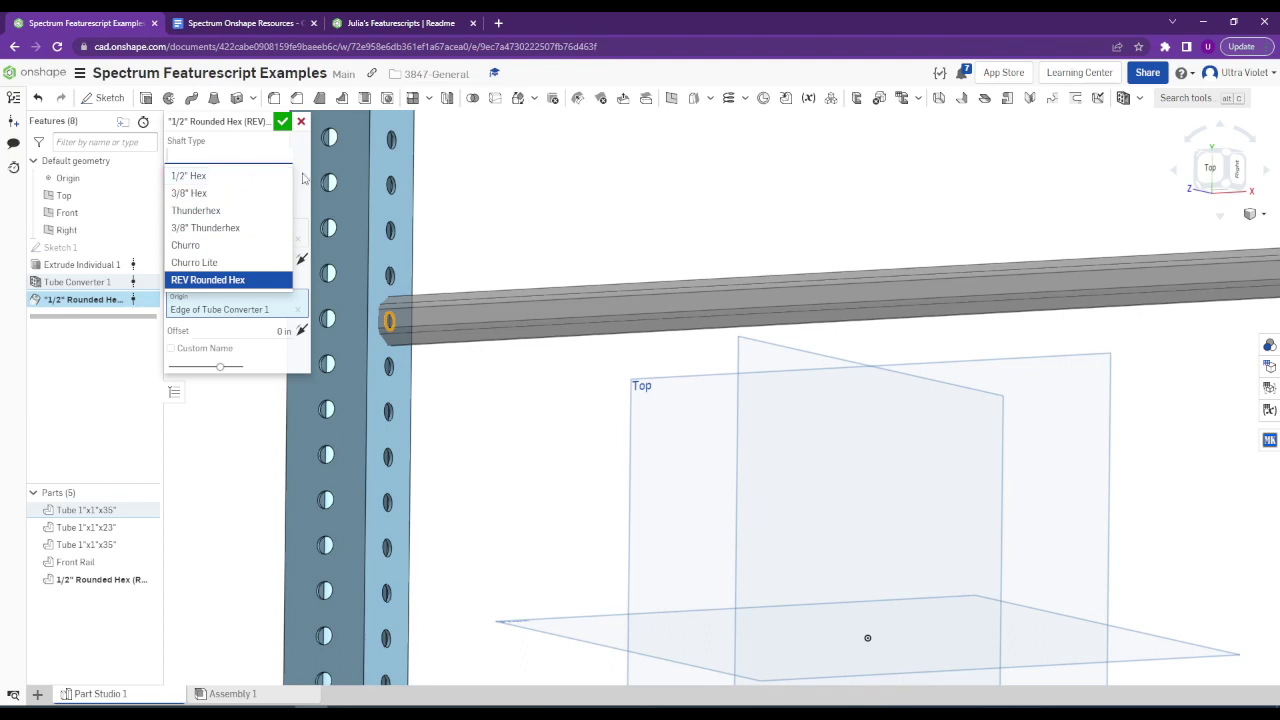
click(226, 280)
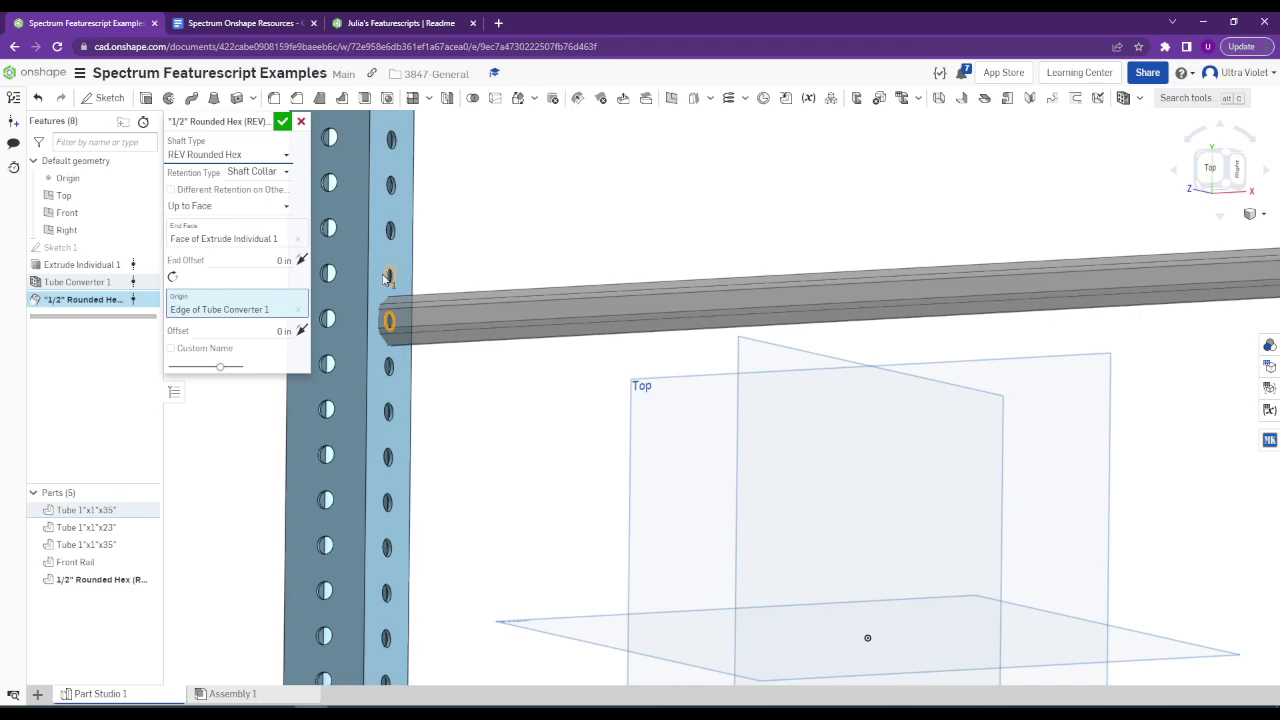
scroll(458, 293, down, 3)
scroll(400, 292, up, 4)
scroll(400, 293, up, 3)
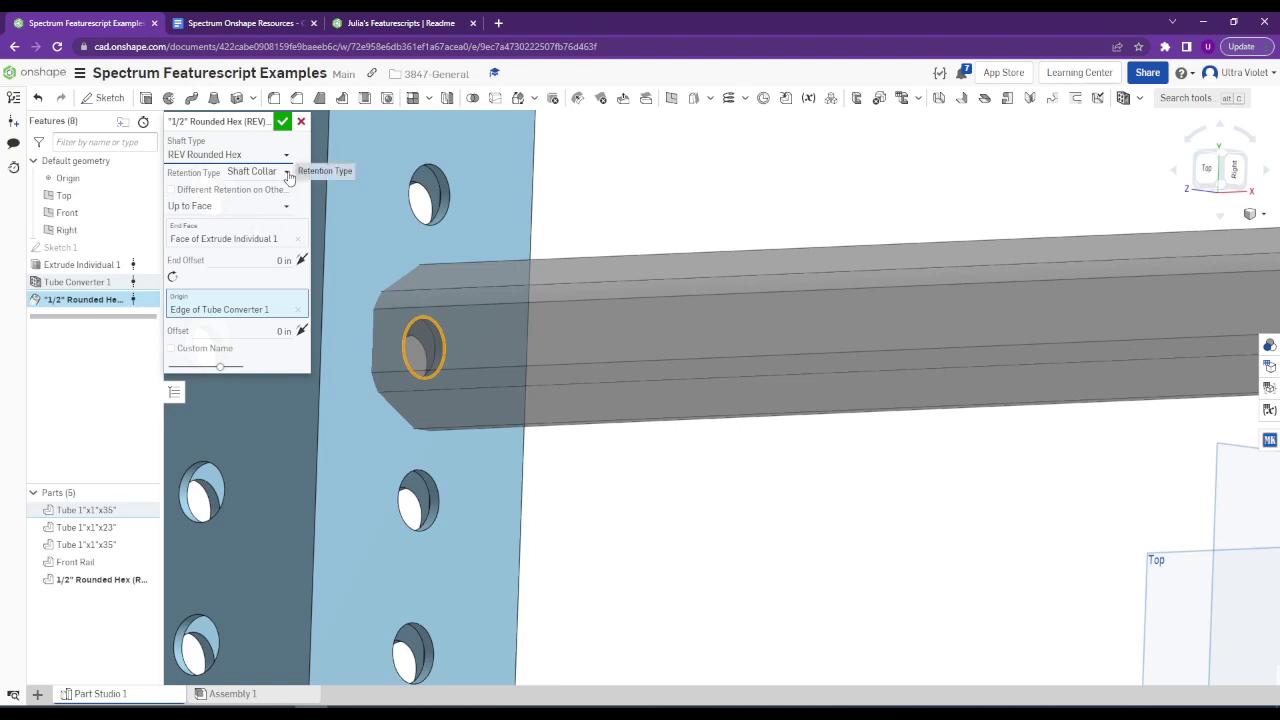
click(288, 174)
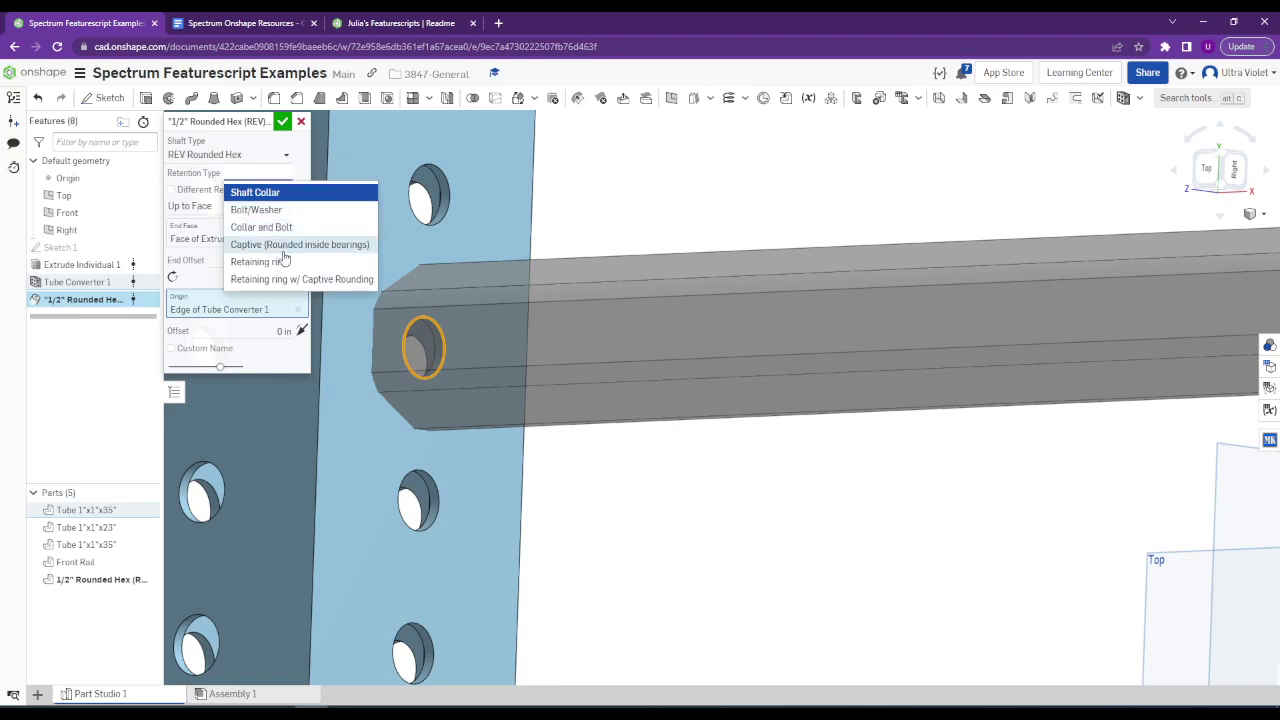
Set the shaft's retention type to Retaining ring.
click(276, 212)
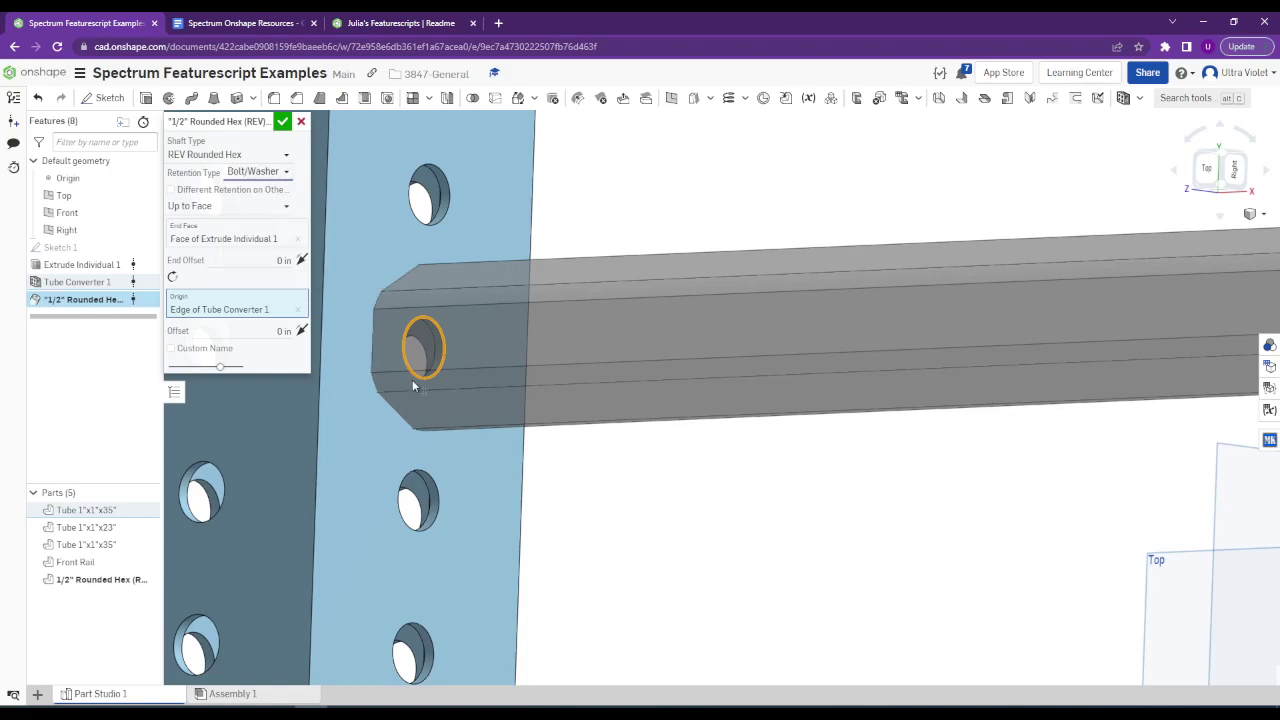
right_drag(412, 379, 502, 360)
click(237, 175)
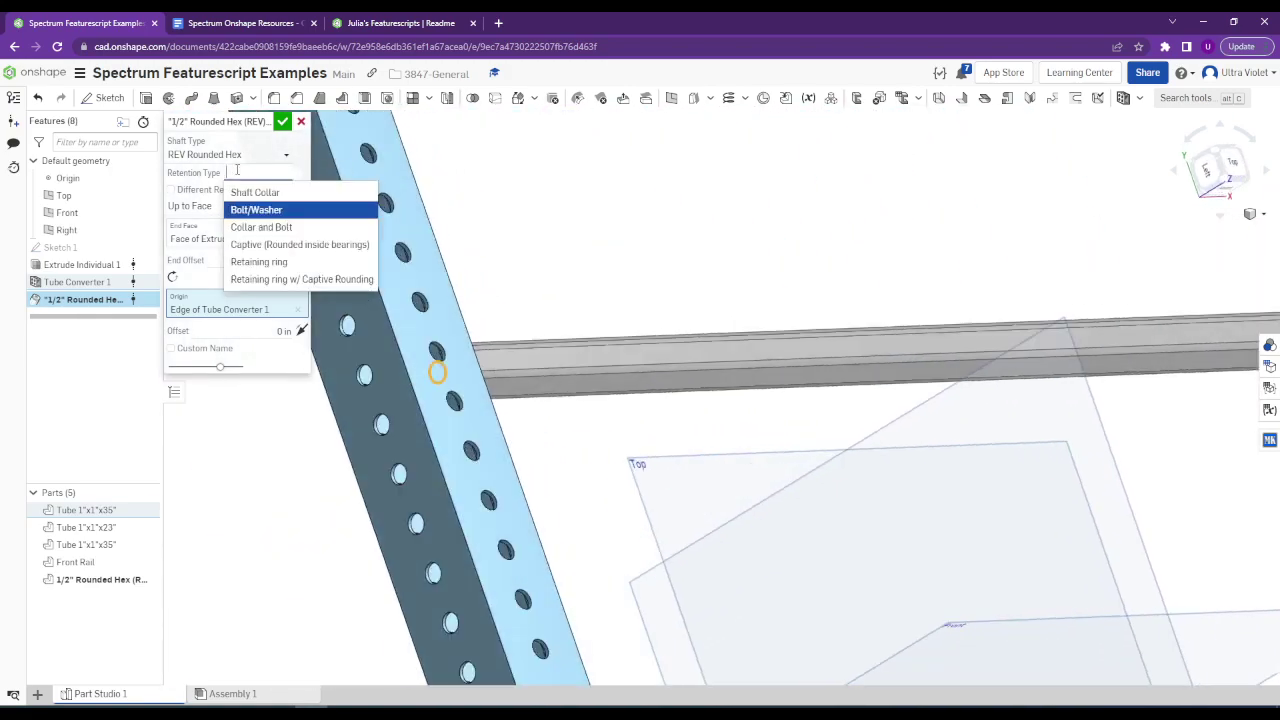
click(304, 268)
right_drag(500, 372, 484, 375)
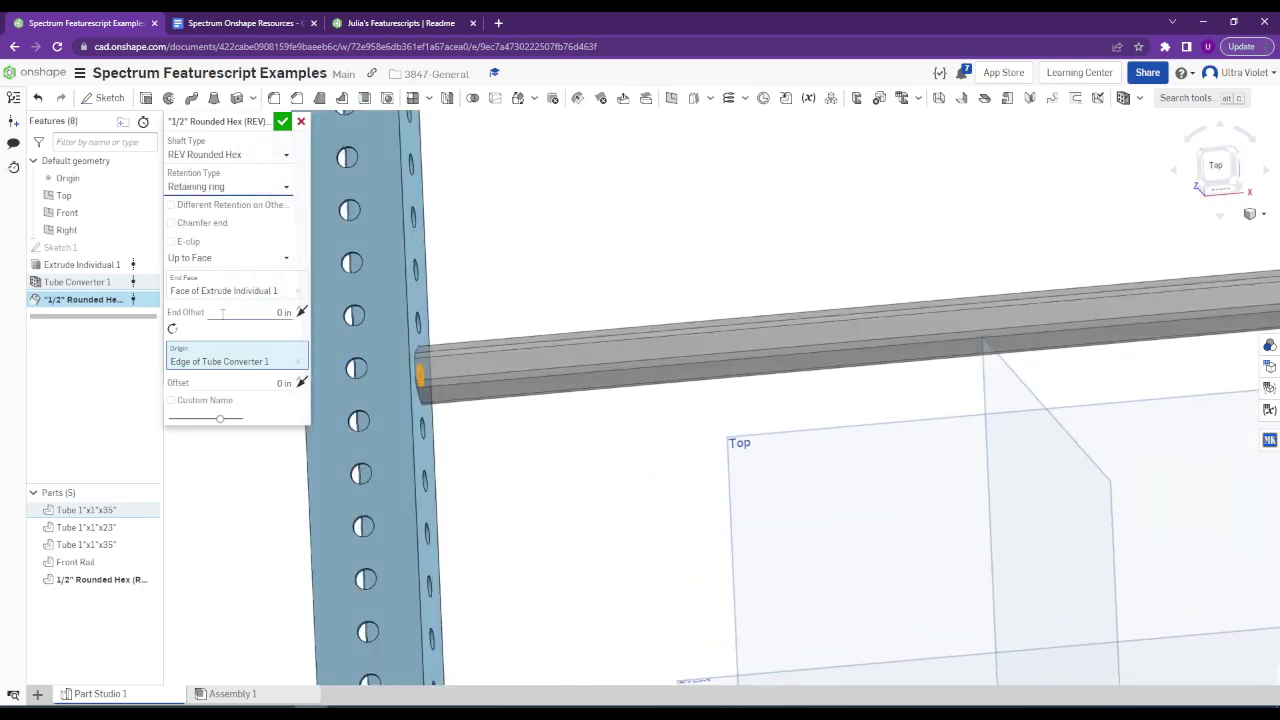
Give the shaft a 0.25 in End Offset and commit the Rounded Hex feature.
click(284, 312)
text(0.25)
key(Return)
scroll(465, 354, down, 5)
right_drag(465, 354, 657, 414)
scroll(708, 395, up, 5)
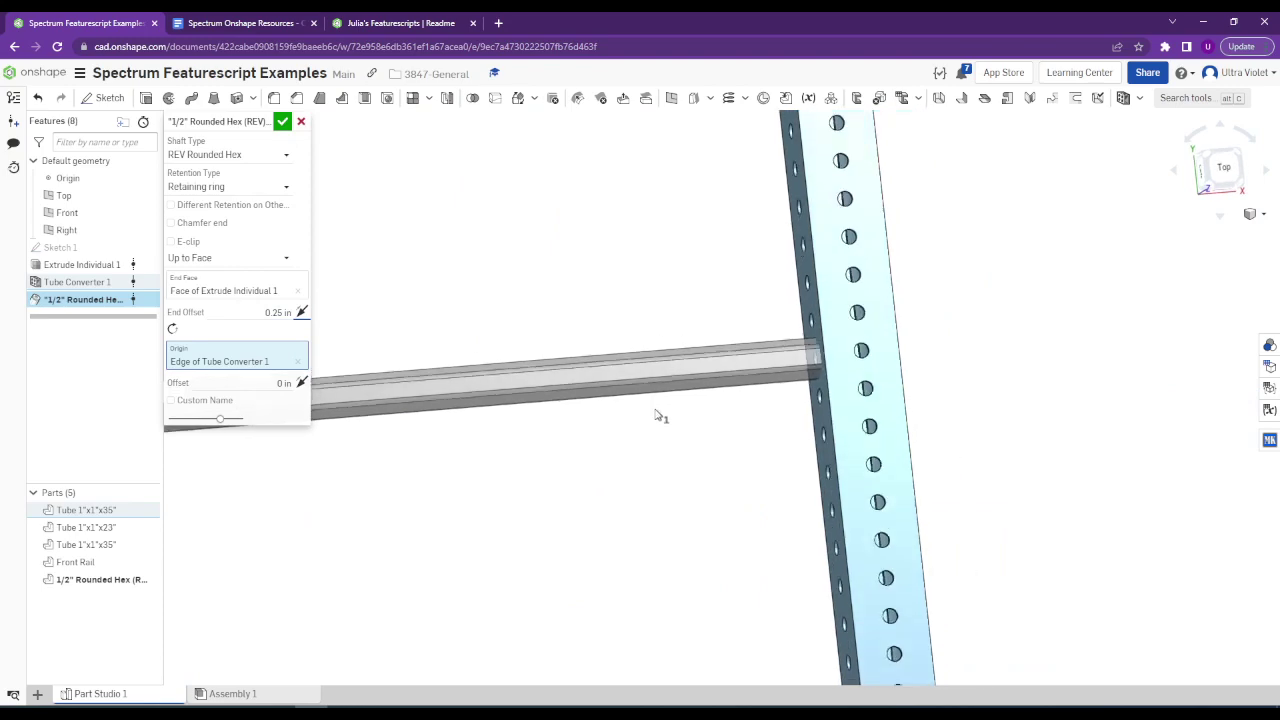
scroll(657, 414, down, 5)
scroll(697, 467, up, 5)
scroll(737, 400, up, 5)
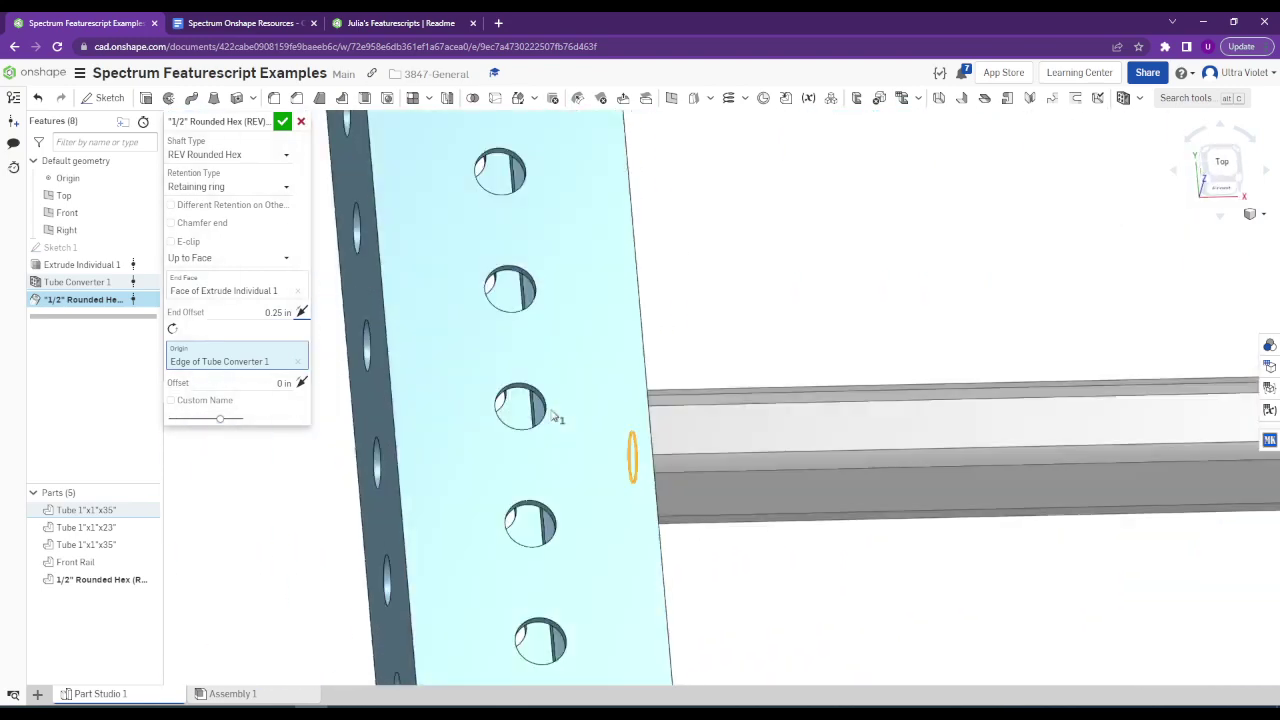
right_drag(557, 423, 549, 397)
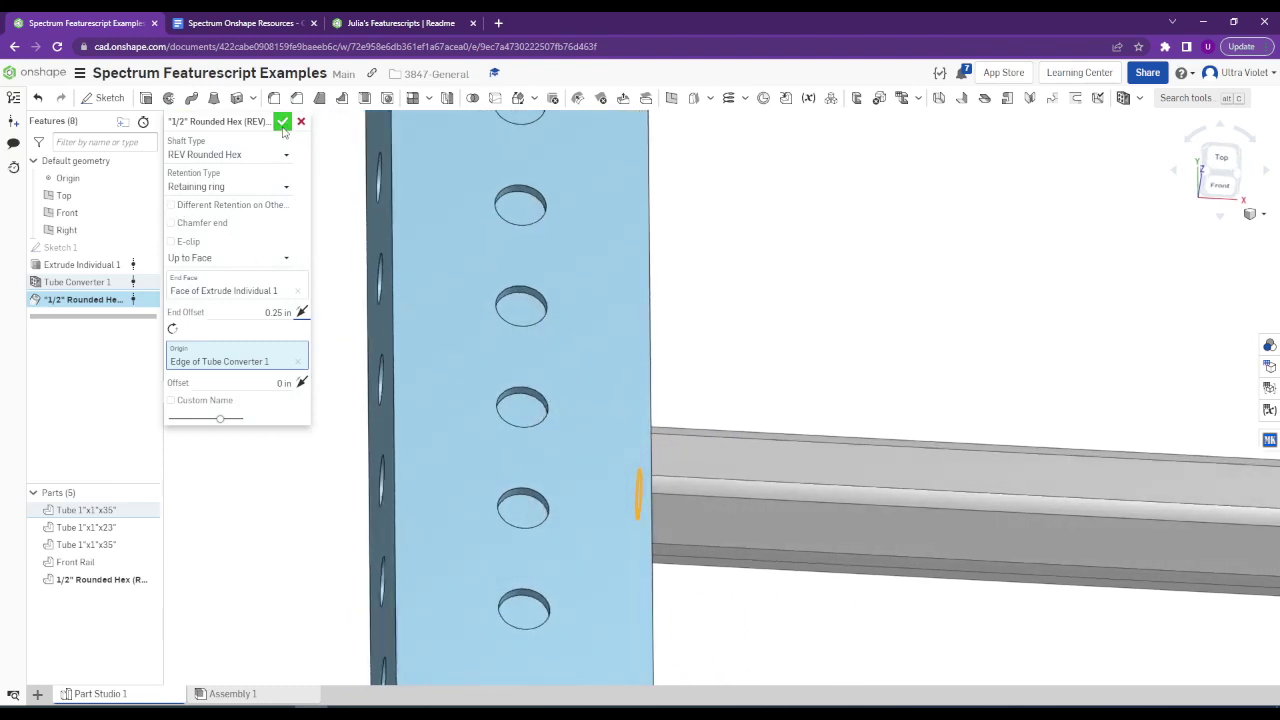
click(283, 121)
Hide the Front Rail and both Tube 1"x35" parts to expose the tube's end hole.
click(146, 563)
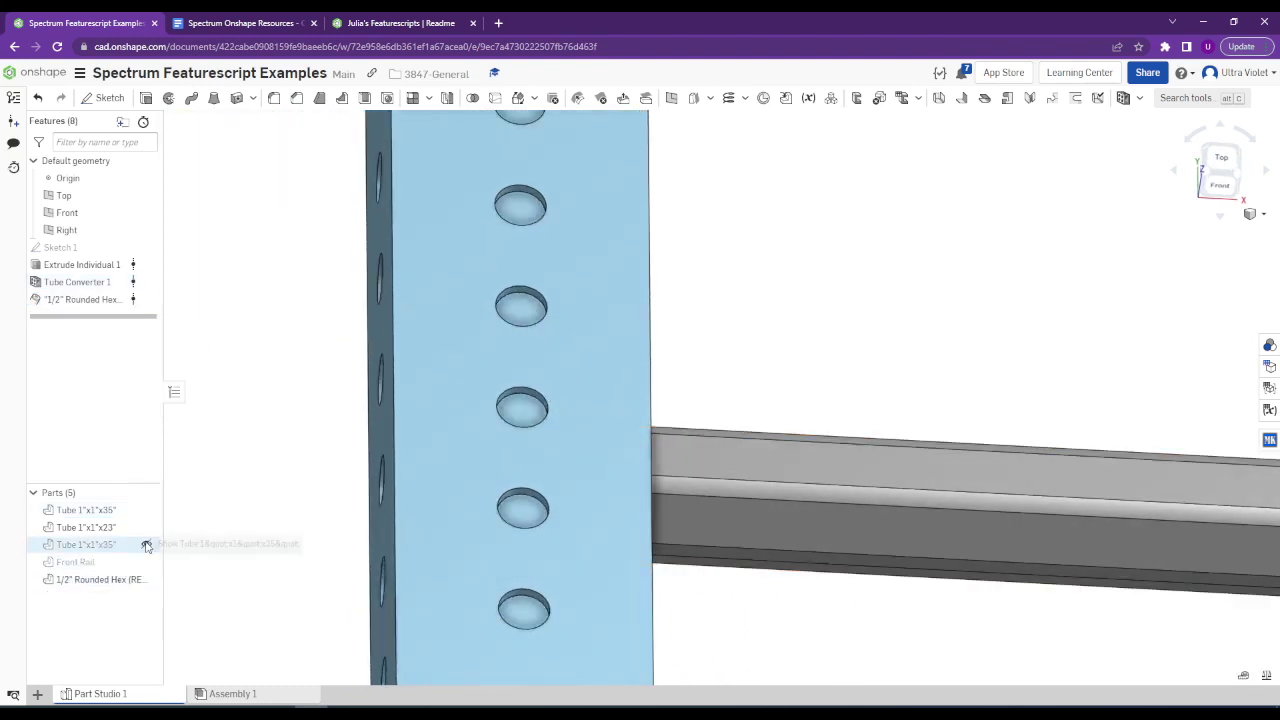
click(146, 545)
click(146, 511)
scroll(762, 490, up, 5)
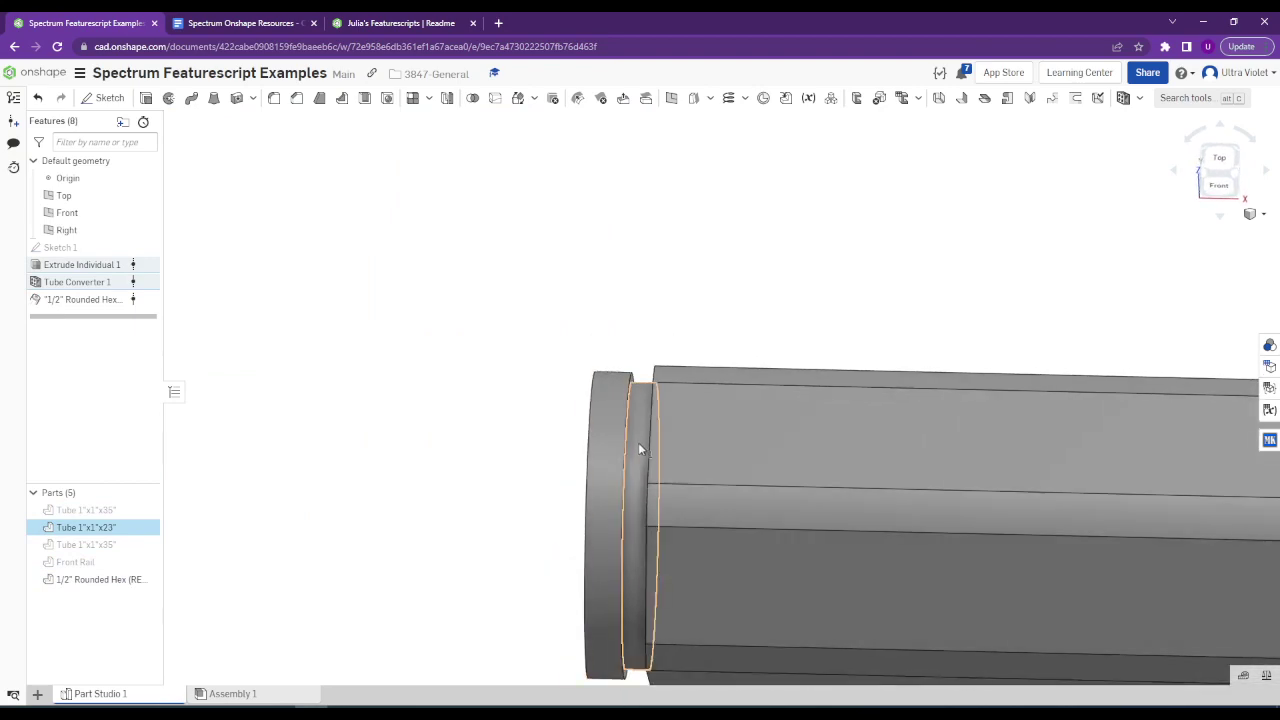
right_drag(638, 445, 623, 507)
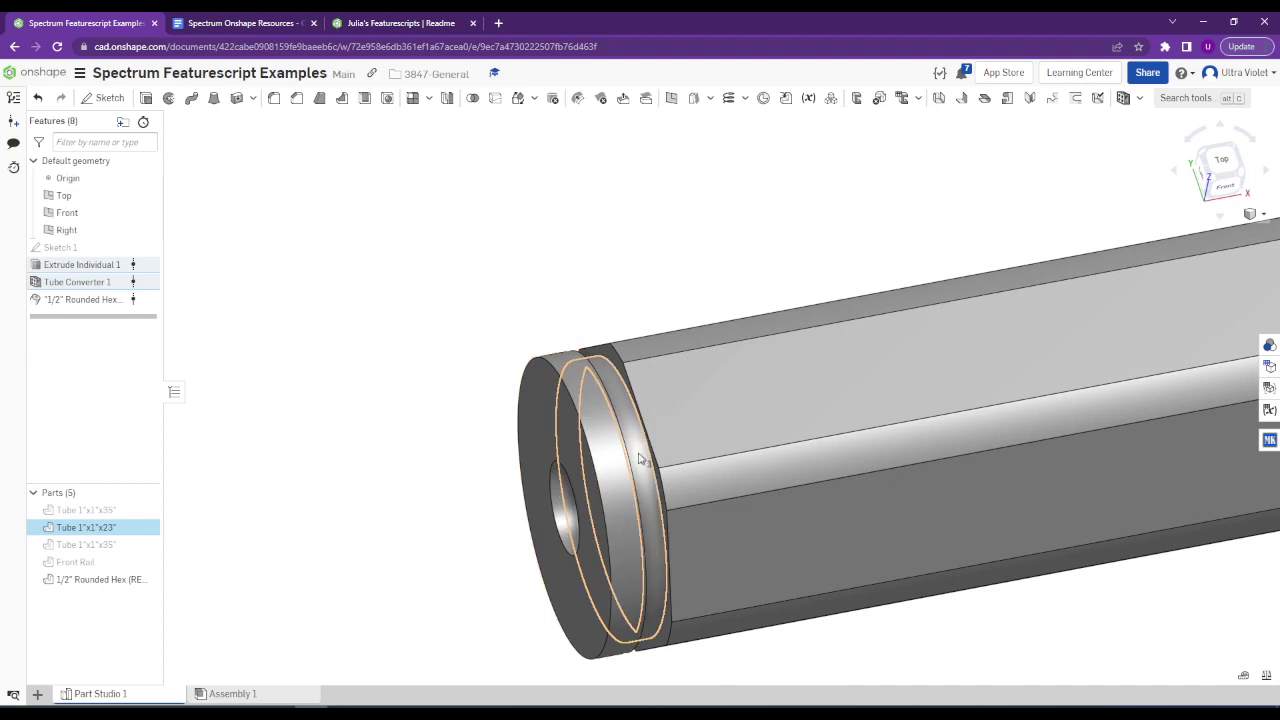
Reopen the Rounded Hex feature and flip the end offset direction, then back outward.
right_click(120, 300)
click(131, 312)
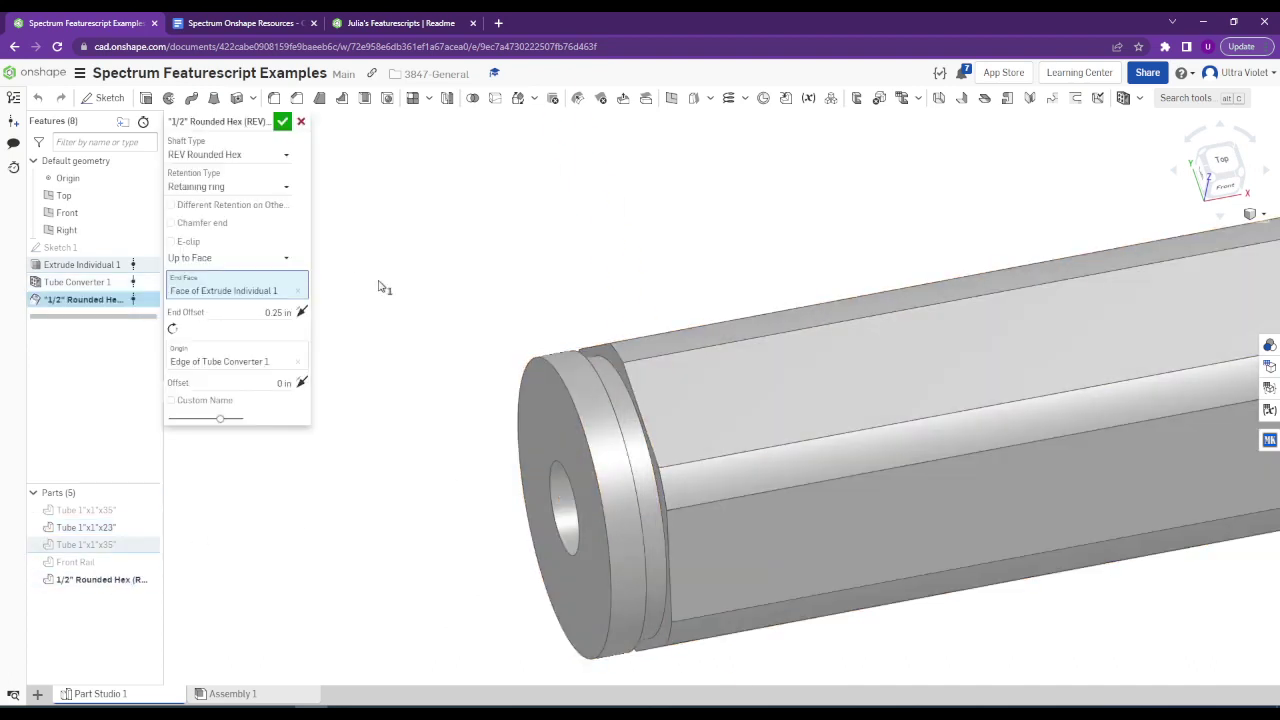
scroll(677, 428, down, 5)
scroll(677, 428, up, 4)
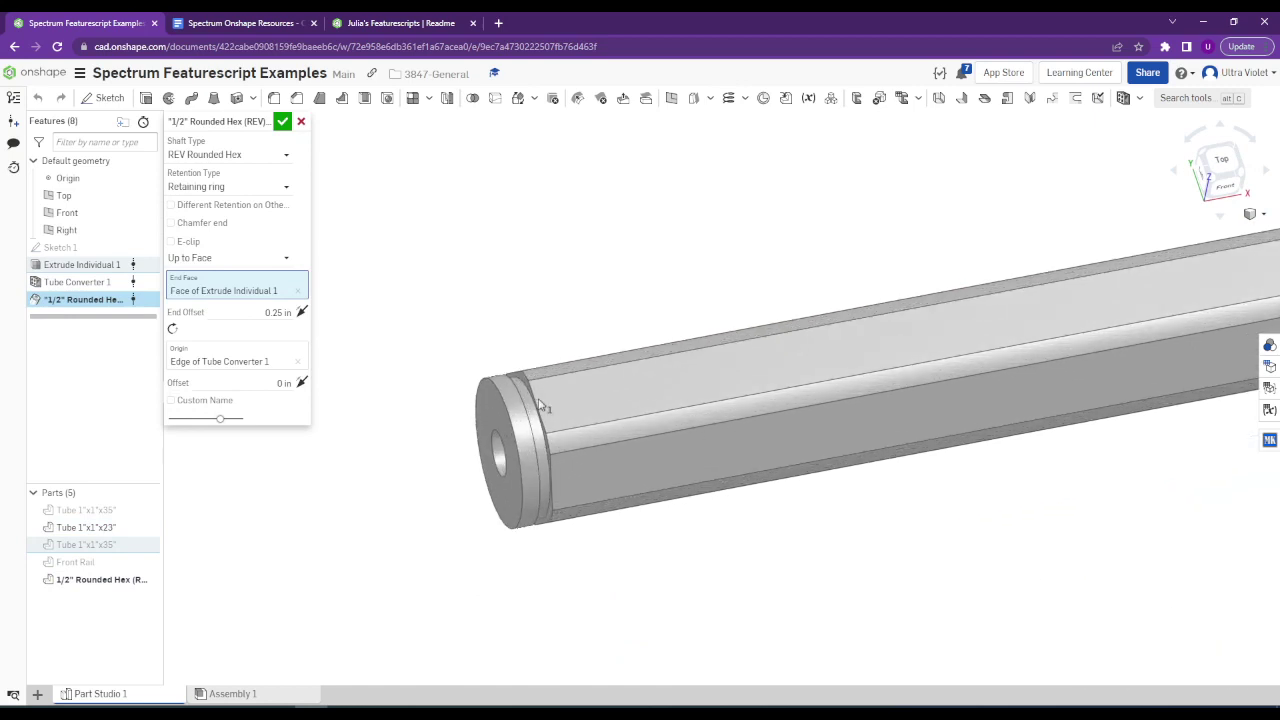
scroll(876, 409, down, 5)
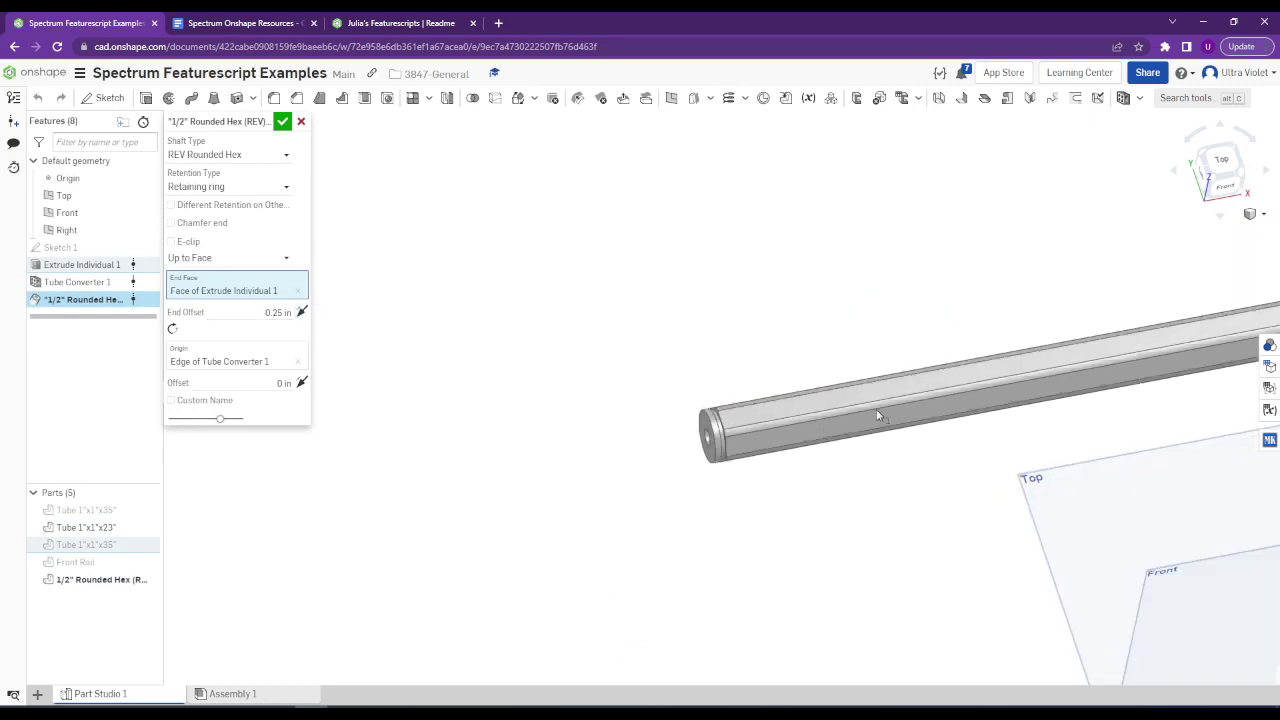
right_drag(876, 409, 792, 281)
scroll(792, 281, up, 5)
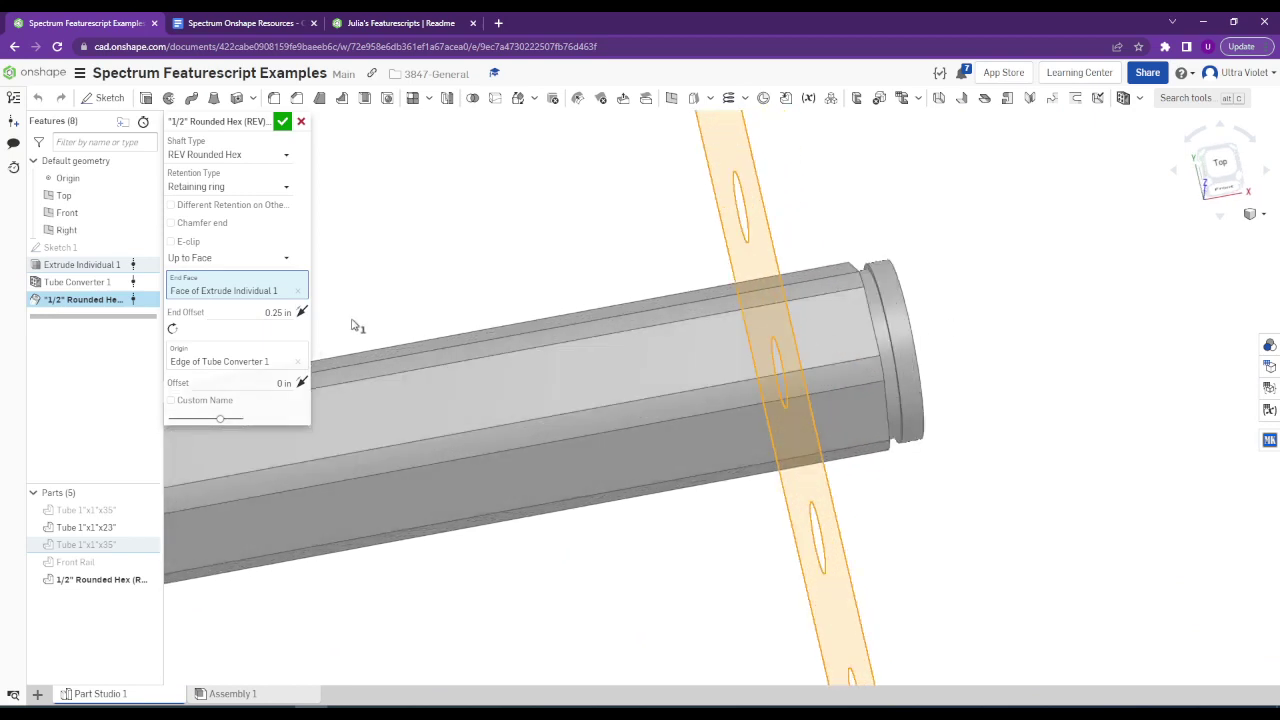
click(301, 312)
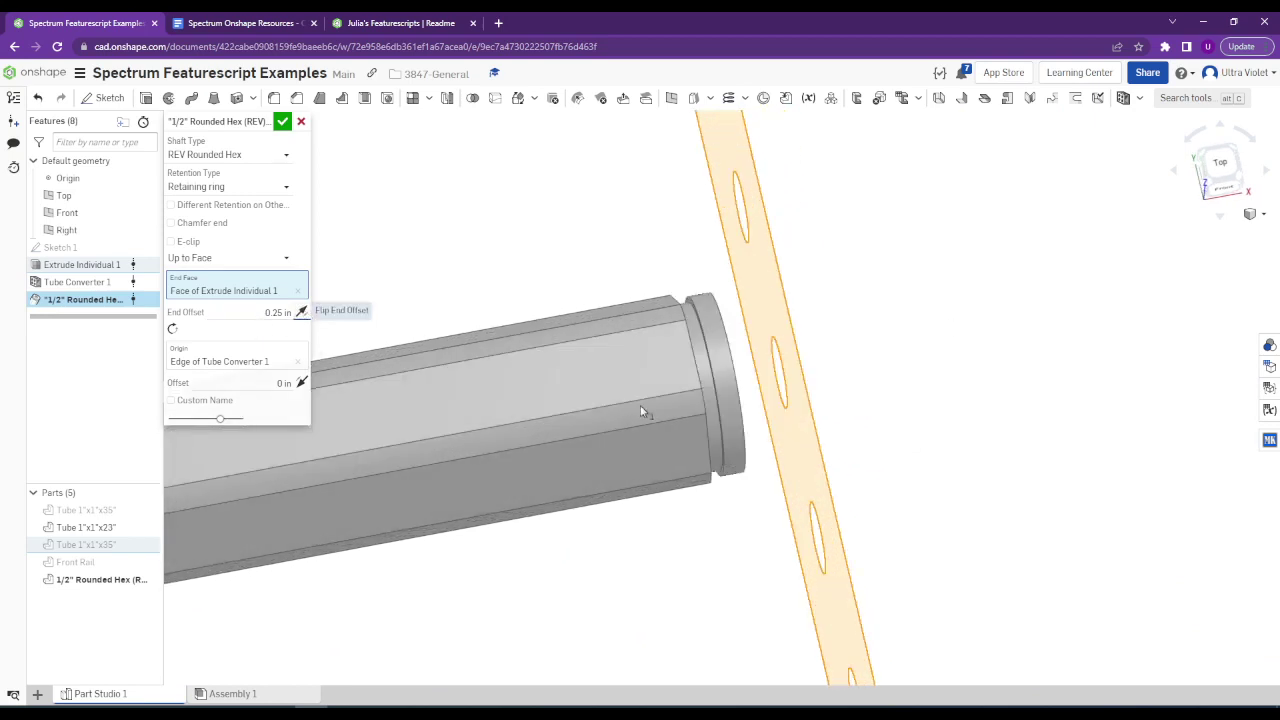
click(301, 313)
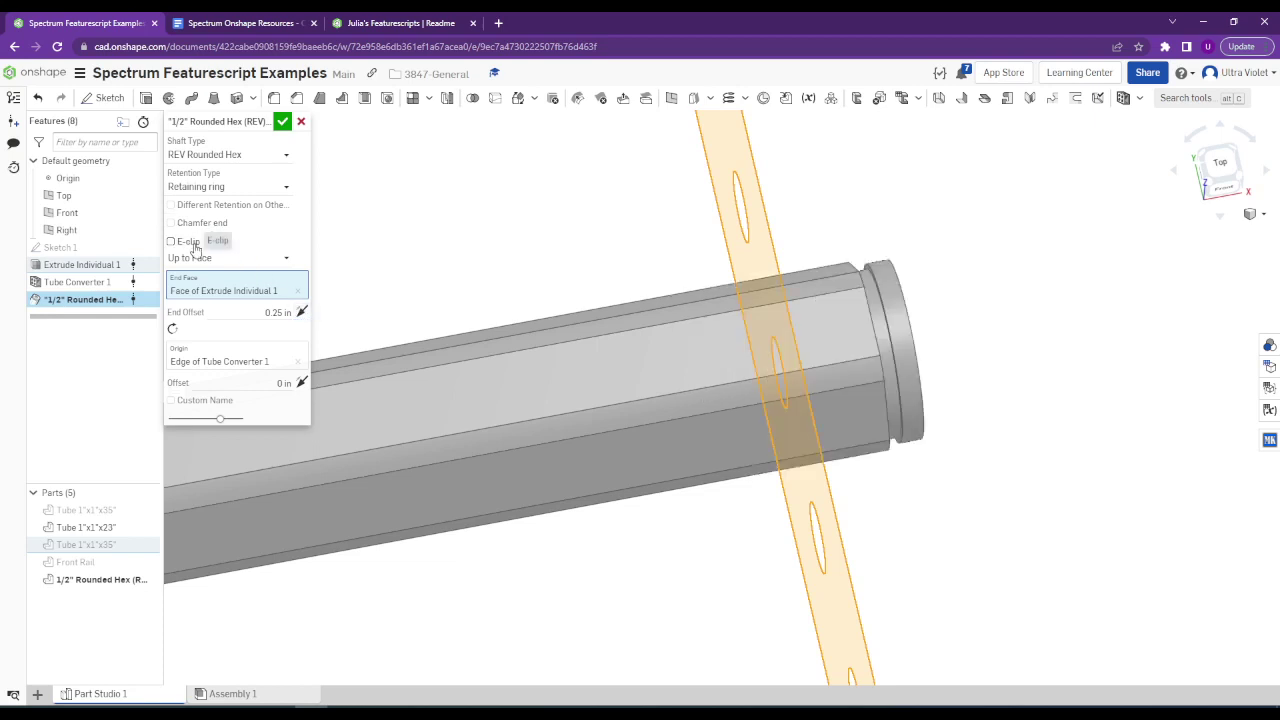
Leave the E-clip off and enable Chamfer end on the shaft.
click(194, 245)
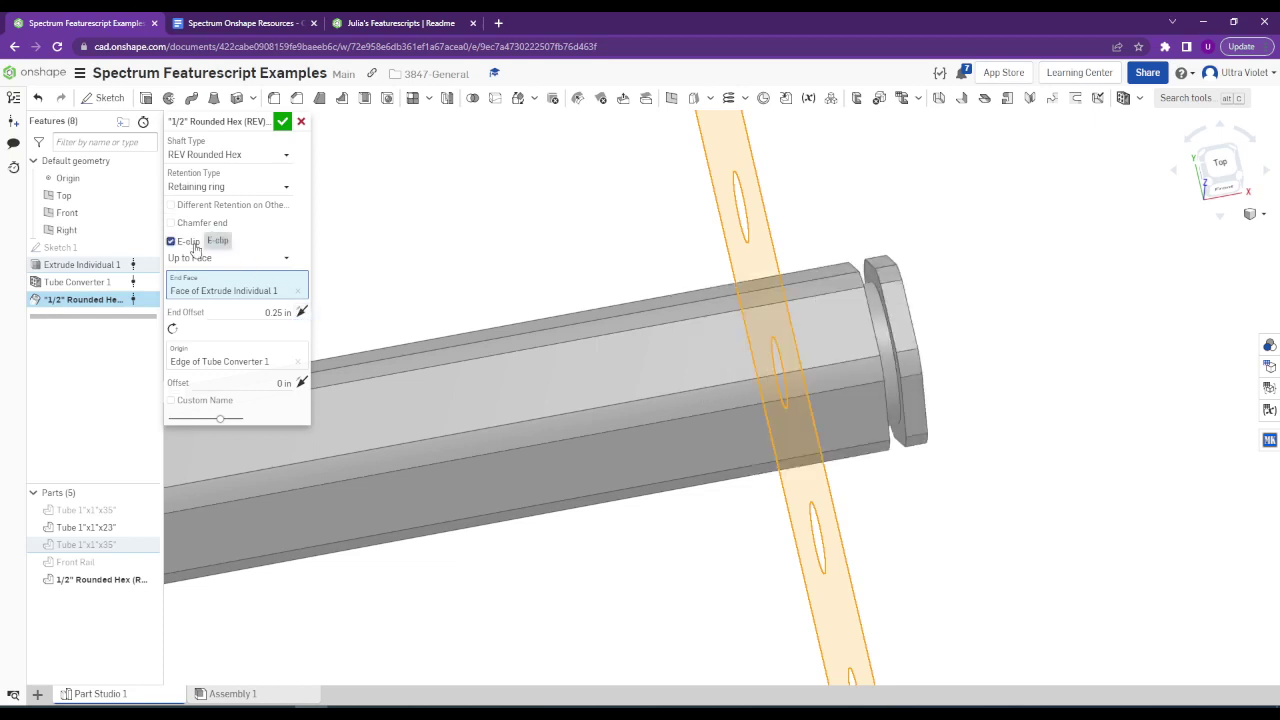
scroll(888, 340, up, 5)
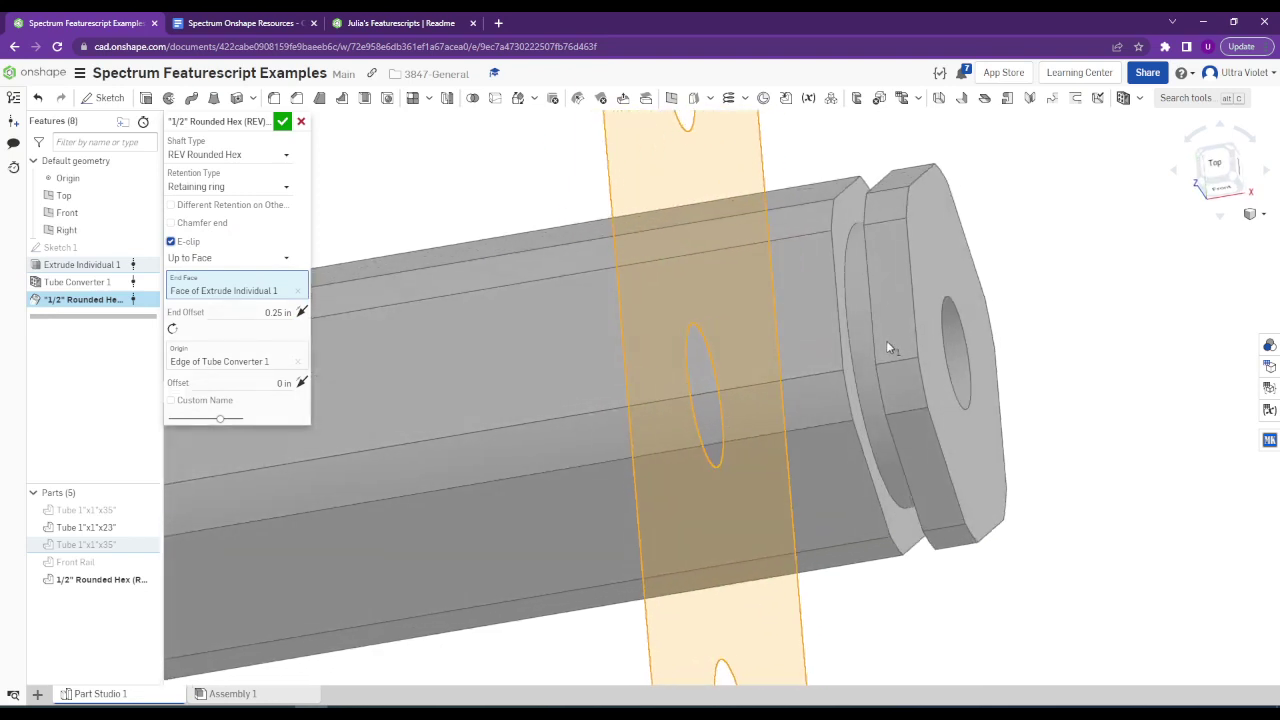
right_drag(887, 342, 850, 211)
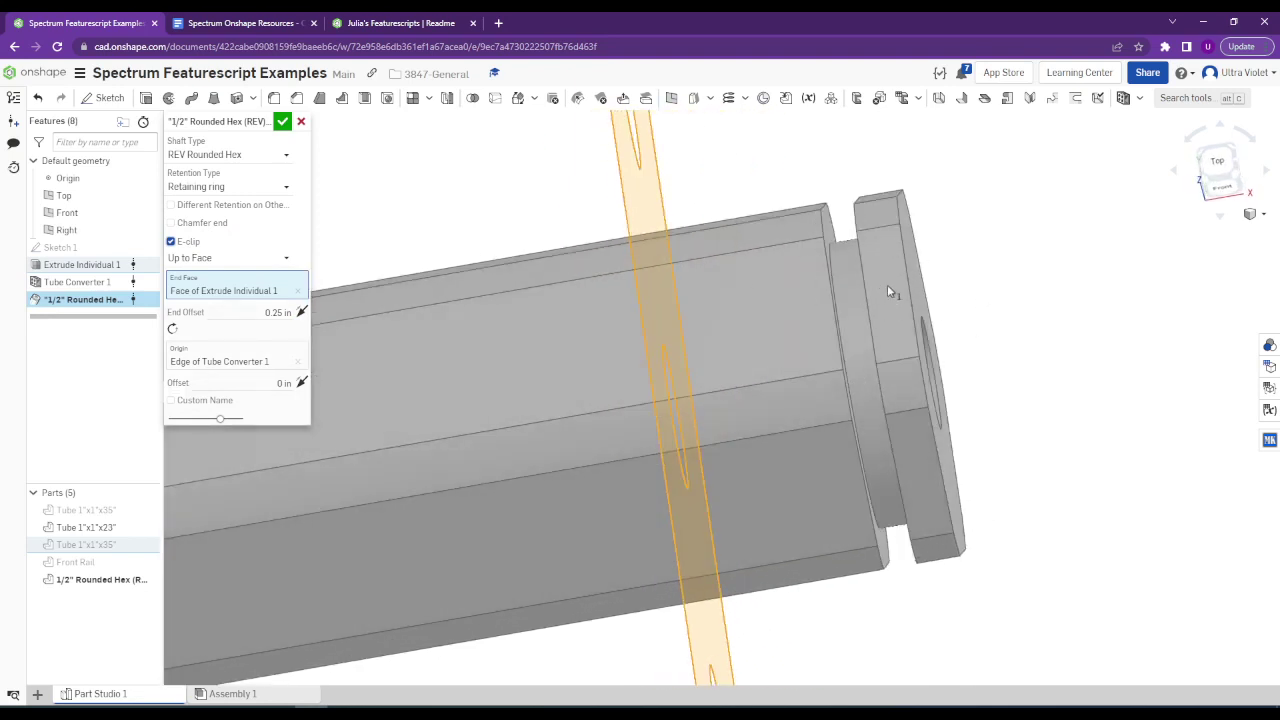
click(187, 243)
click(171, 223)
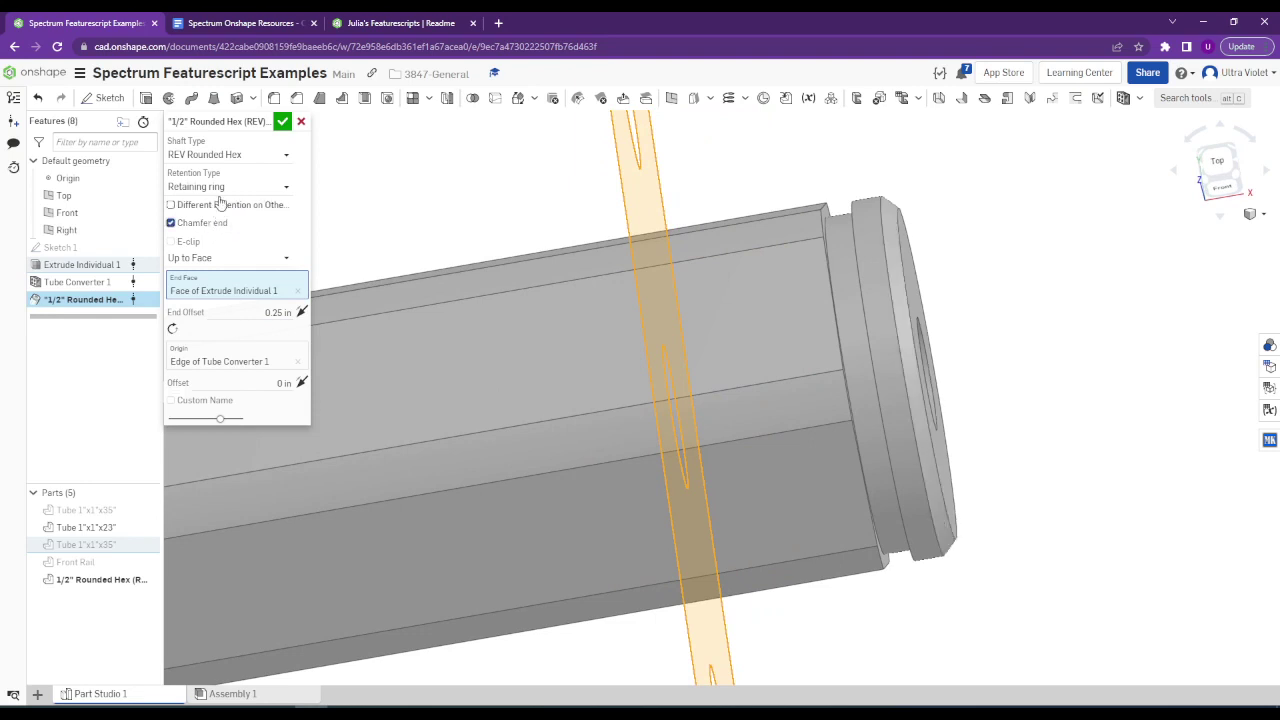
Set retention to Captive (Rounded inside bearings) after trying Shaft Collar and Collar and Bolt.
click(230, 186)
click(231, 208)
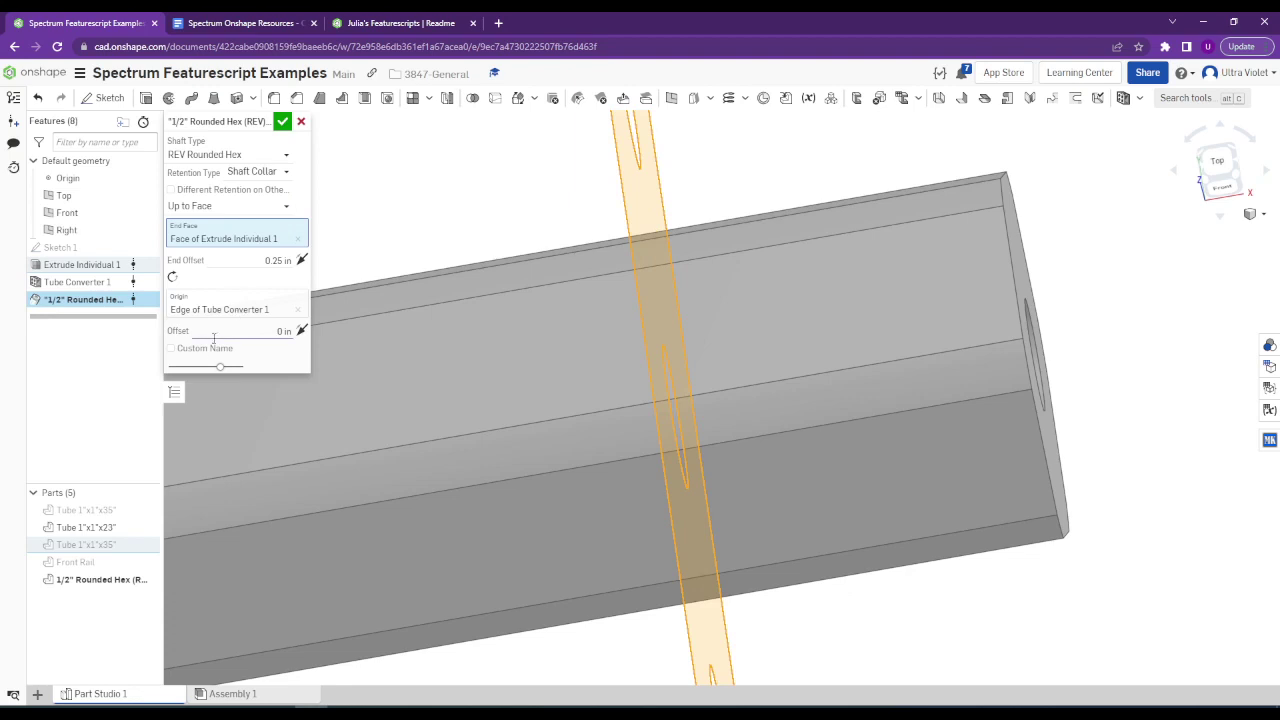
click(247, 176)
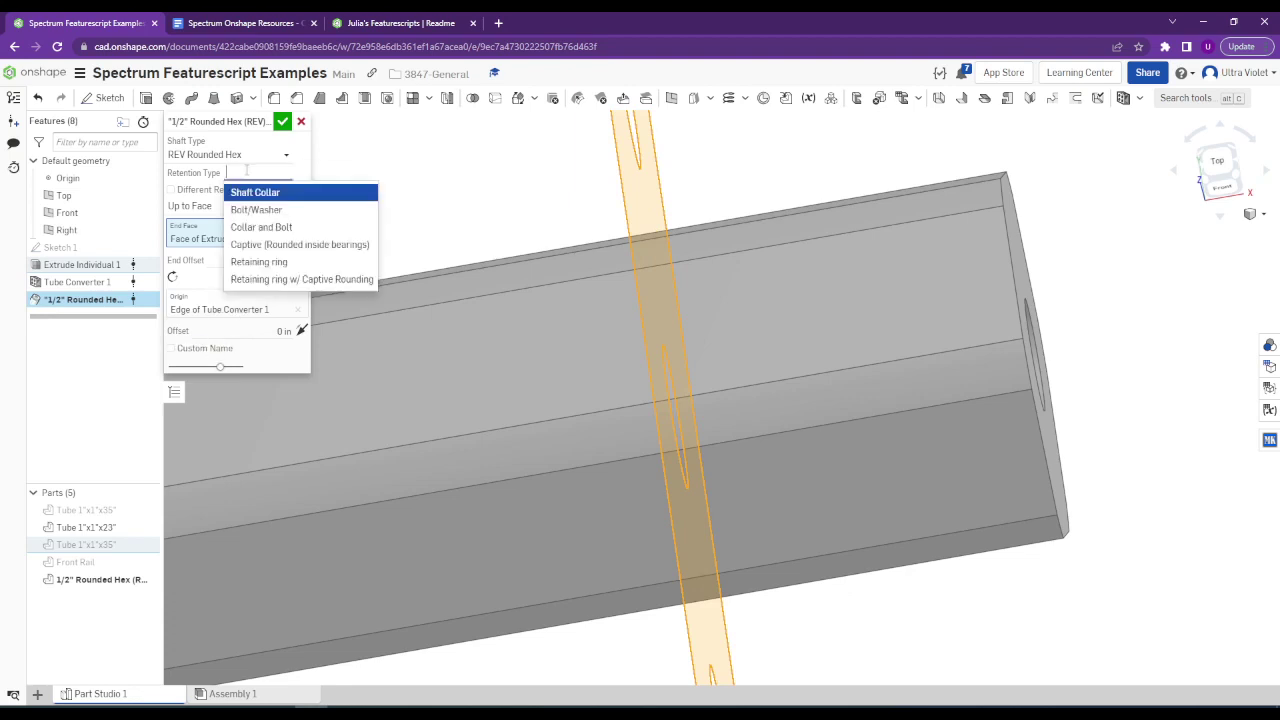
click(281, 228)
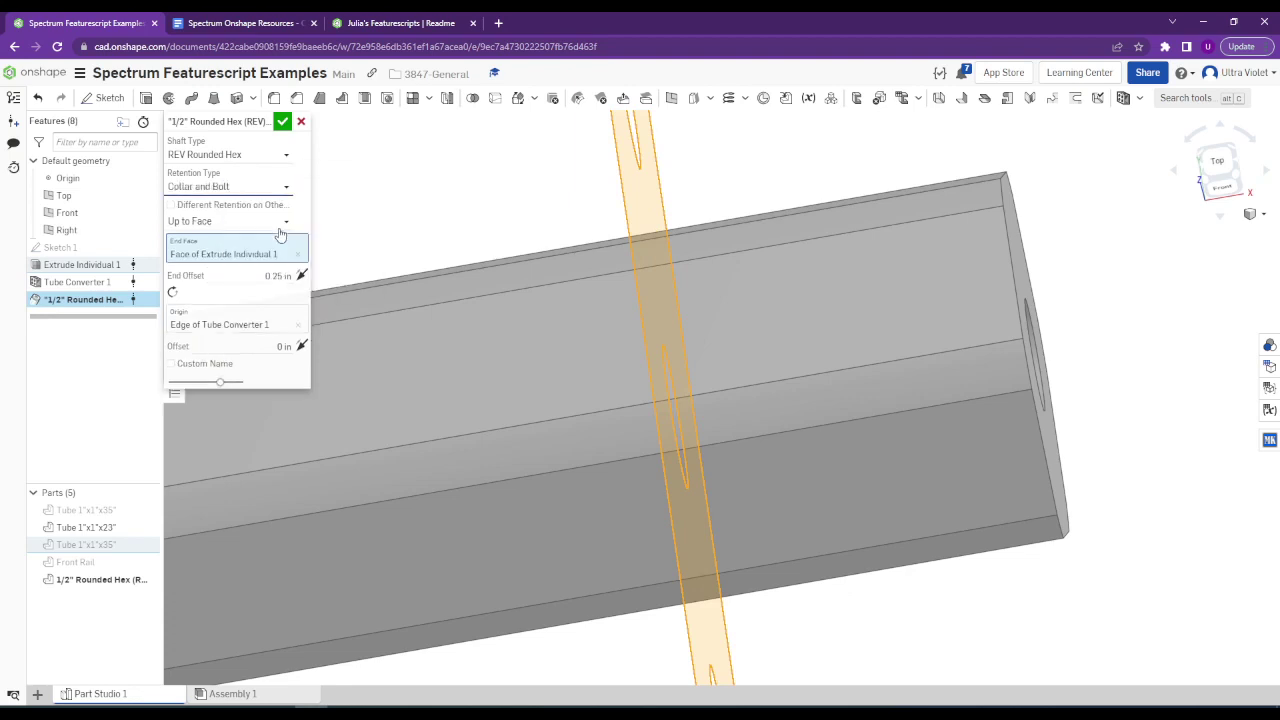
scroll(900, 328, down, 5)
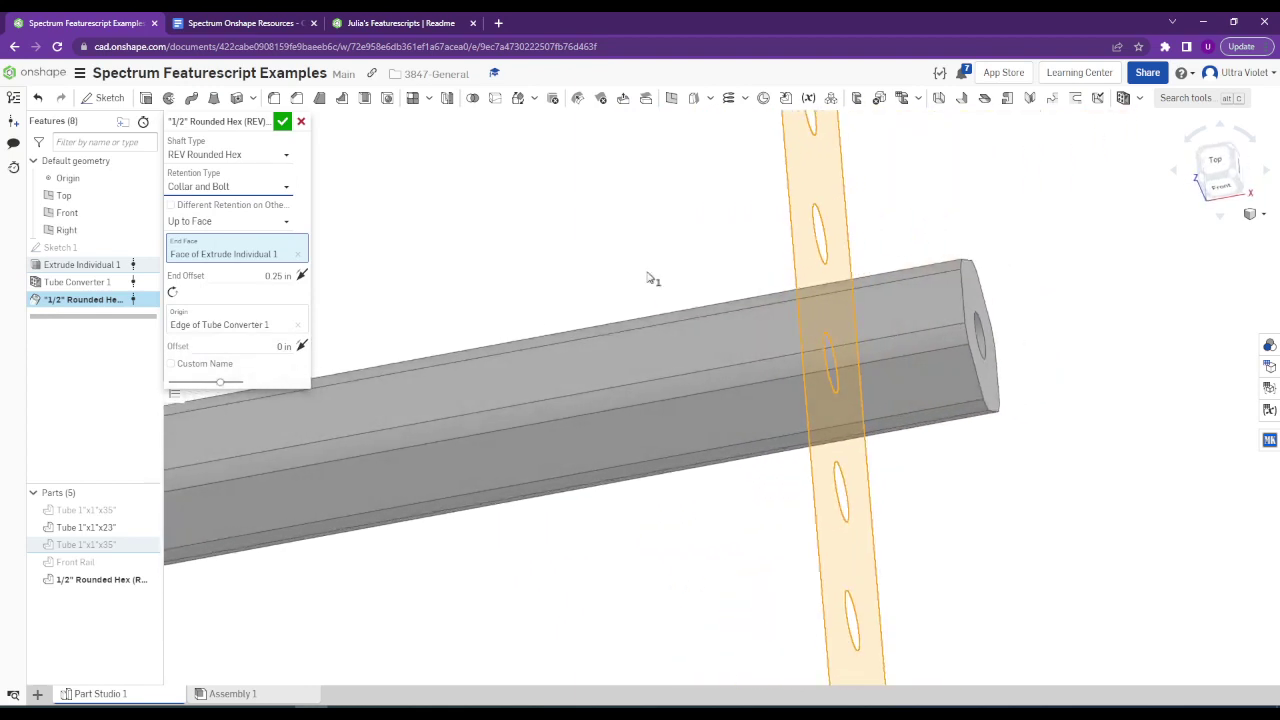
click(265, 187)
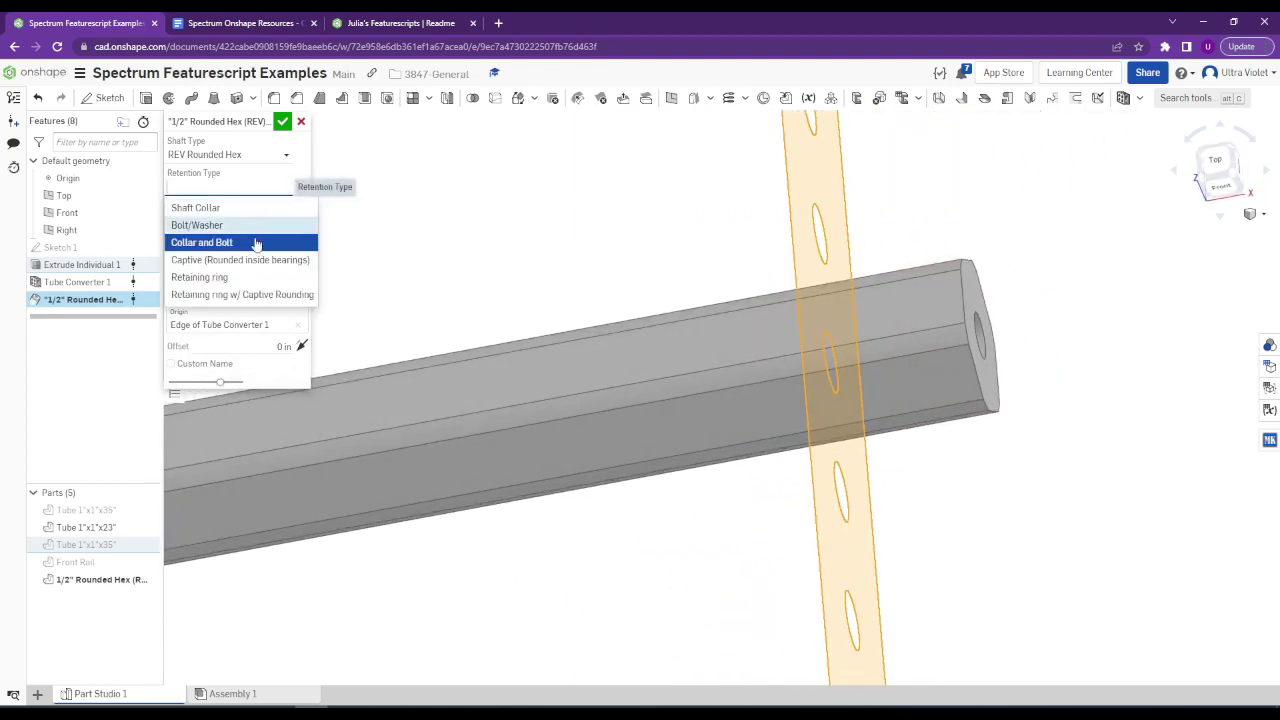
click(255, 262)
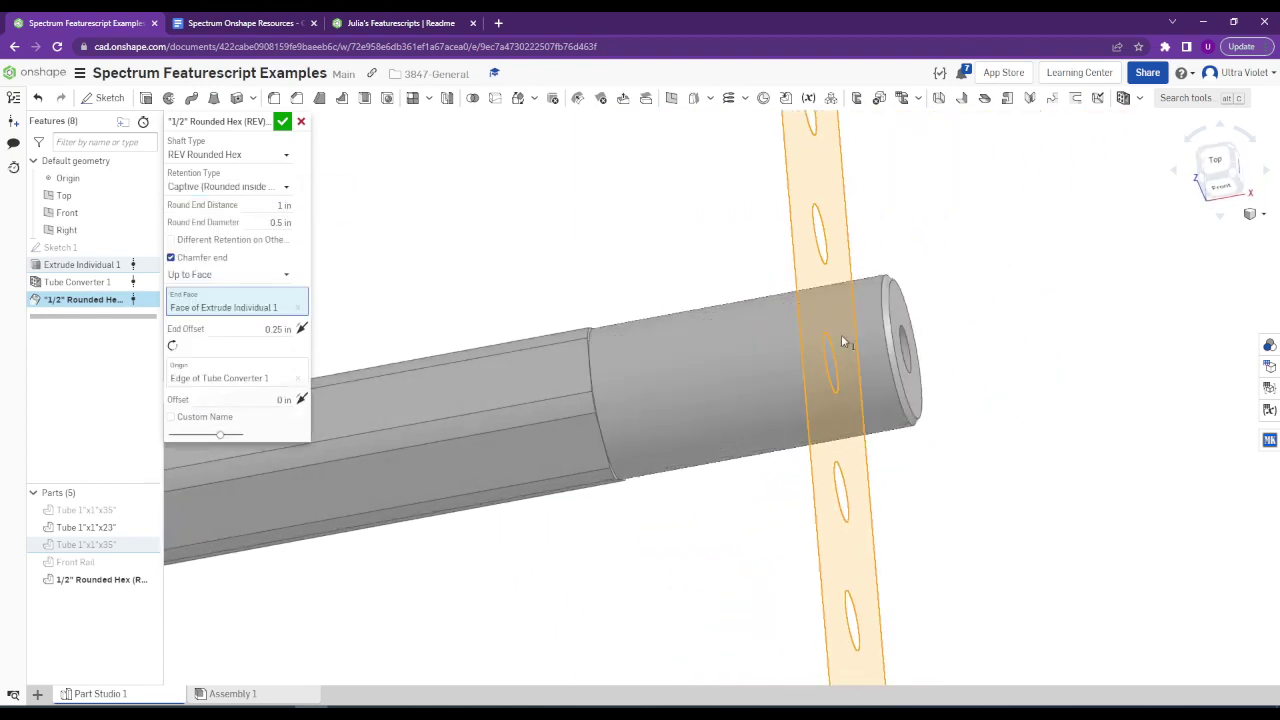
Set the shaft's End Offset to 0 in.
right_drag(841, 334, 645, 381)
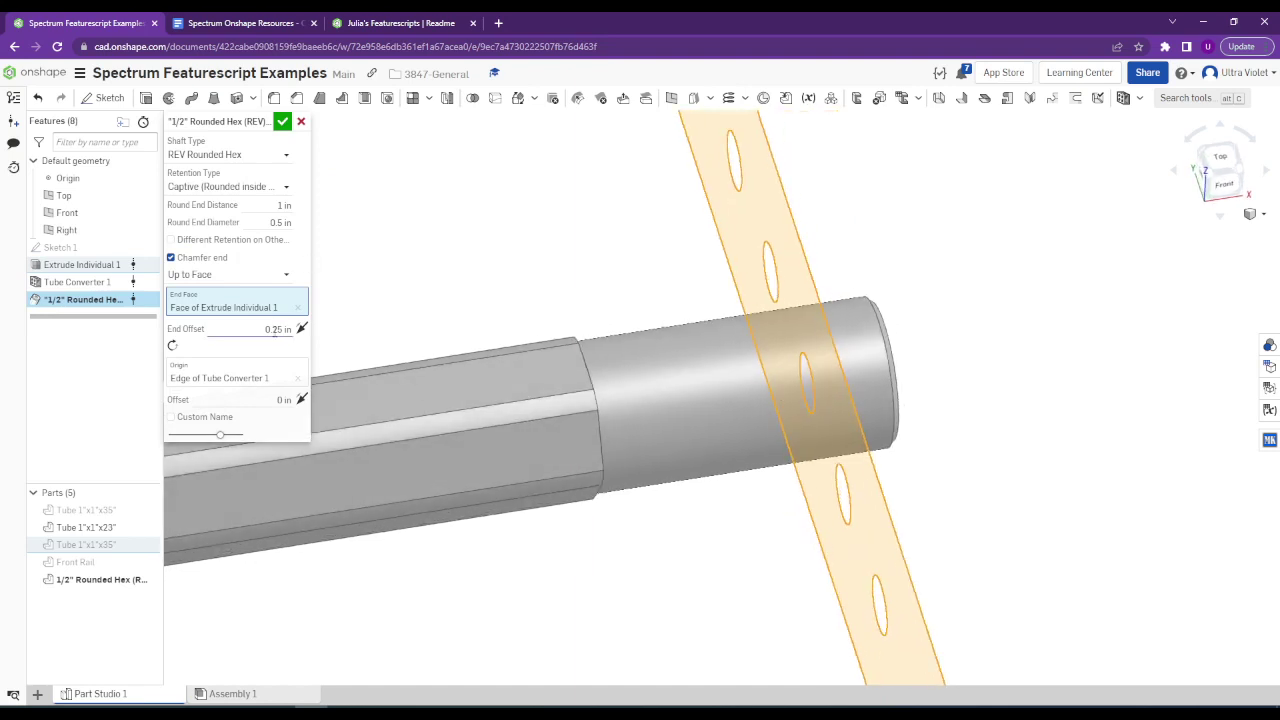
click(276, 330)
text(0)
key(Return)
right_drag(280, 330, 482, 315)
right_drag(643, 376, 449, 340)
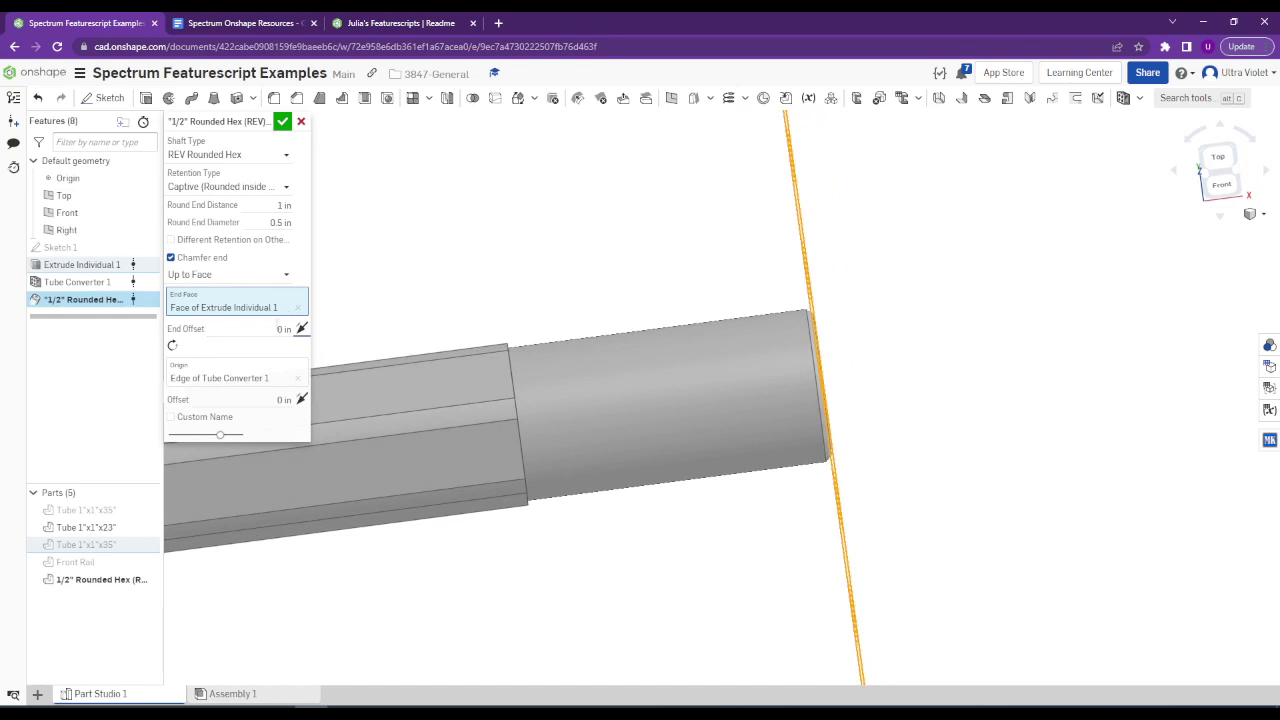
Reduce the Round End Distance to 0.5 in and accept the Rounded Hex feature.
click(283, 205)
text(0.5)
key(Tab)
right_drag(749, 374, 770, 392)
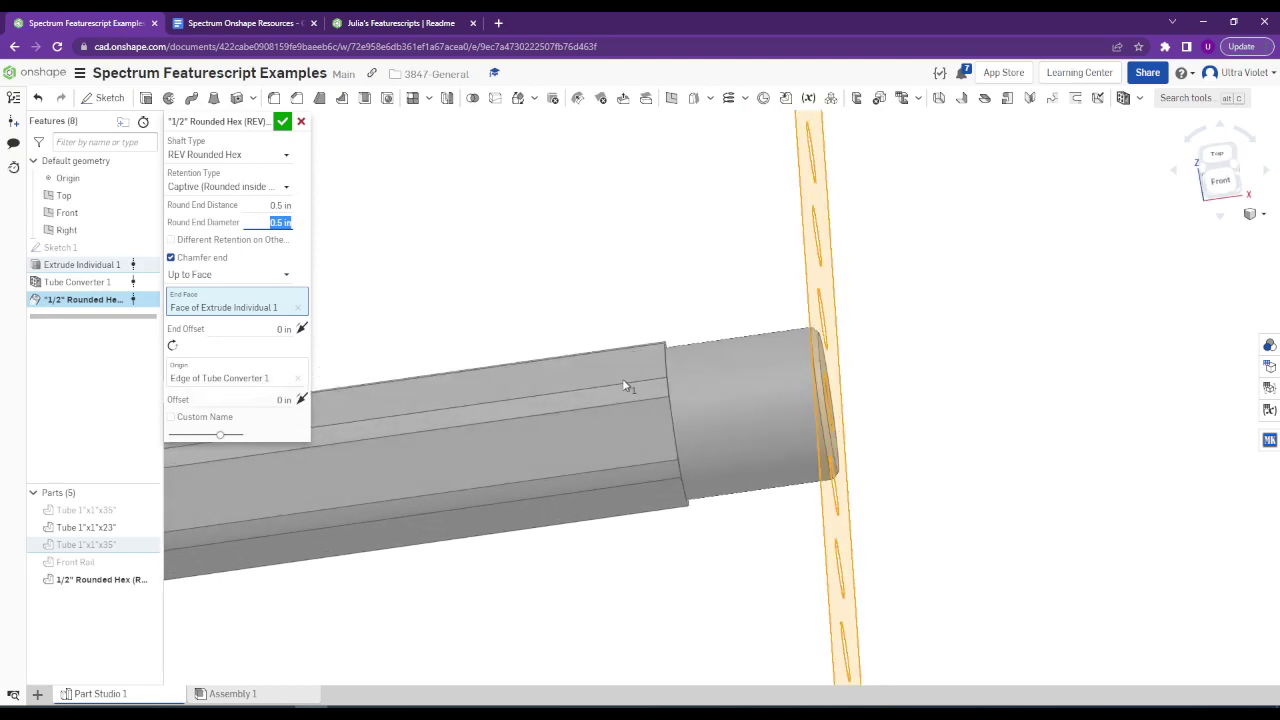
right_drag(624, 385, 623, 400)
right_drag(700, 410, 770, 450)
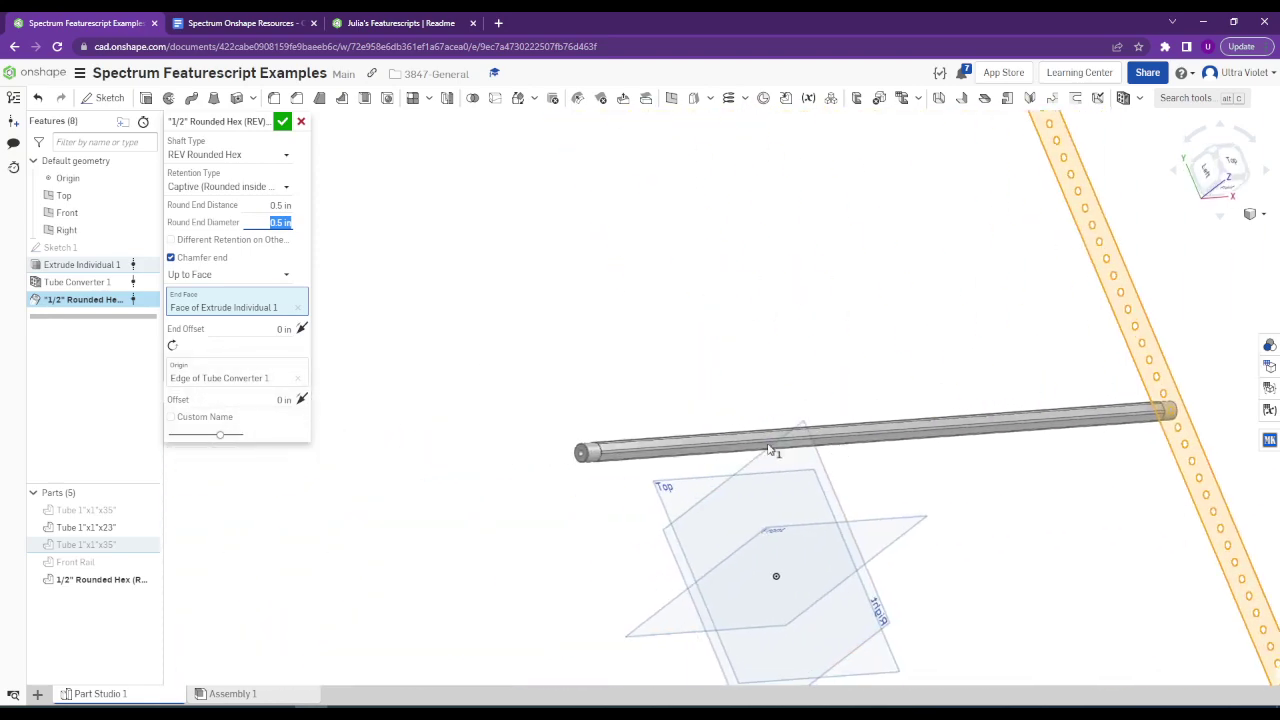
scroll(598, 442, up, 5)
right_drag(604, 440, 598, 442)
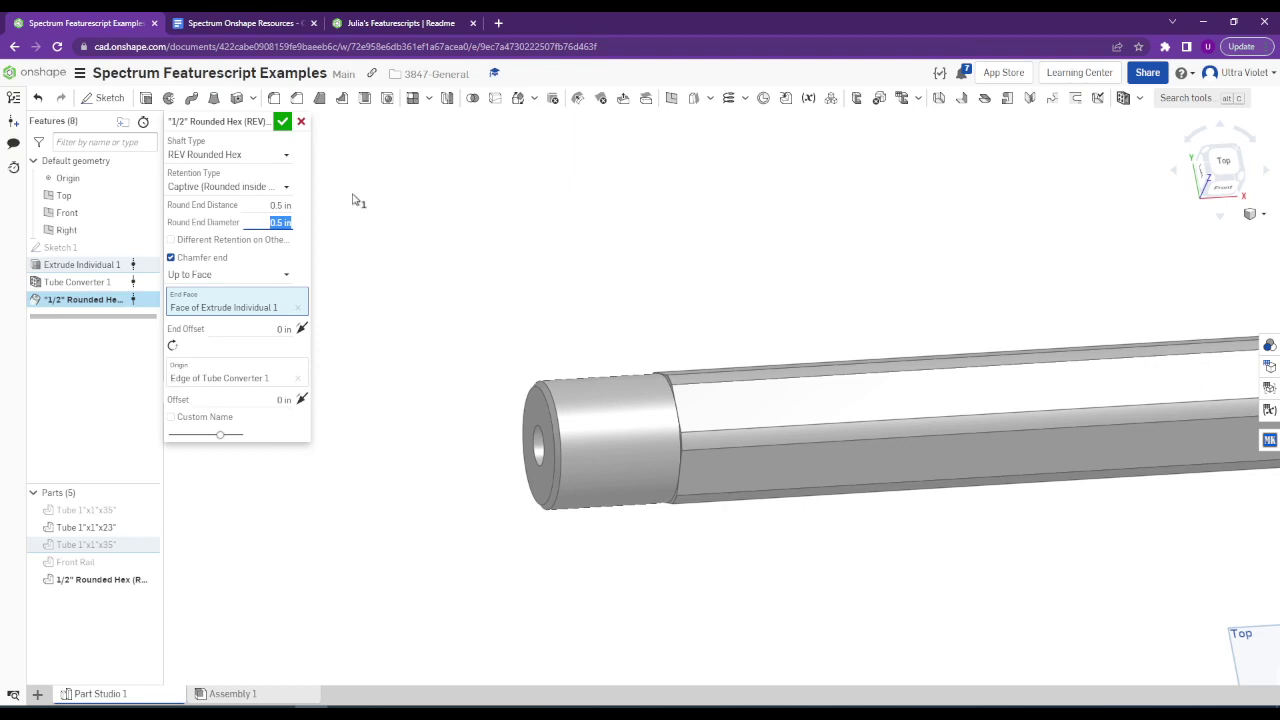
click(283, 121)
scroll(597, 416, up, 5)
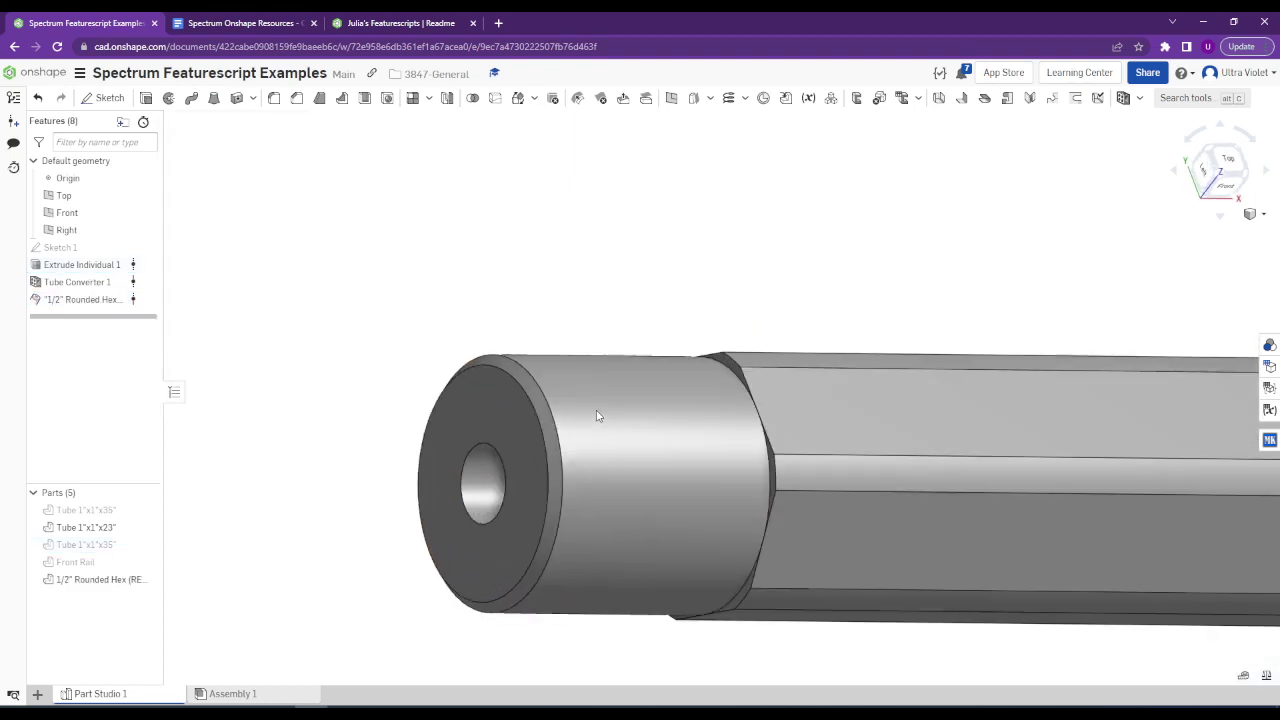
Start a sketch on the shaft's end face and draw a circle centered on the bore.
right_drag(597, 416, 458, 482)
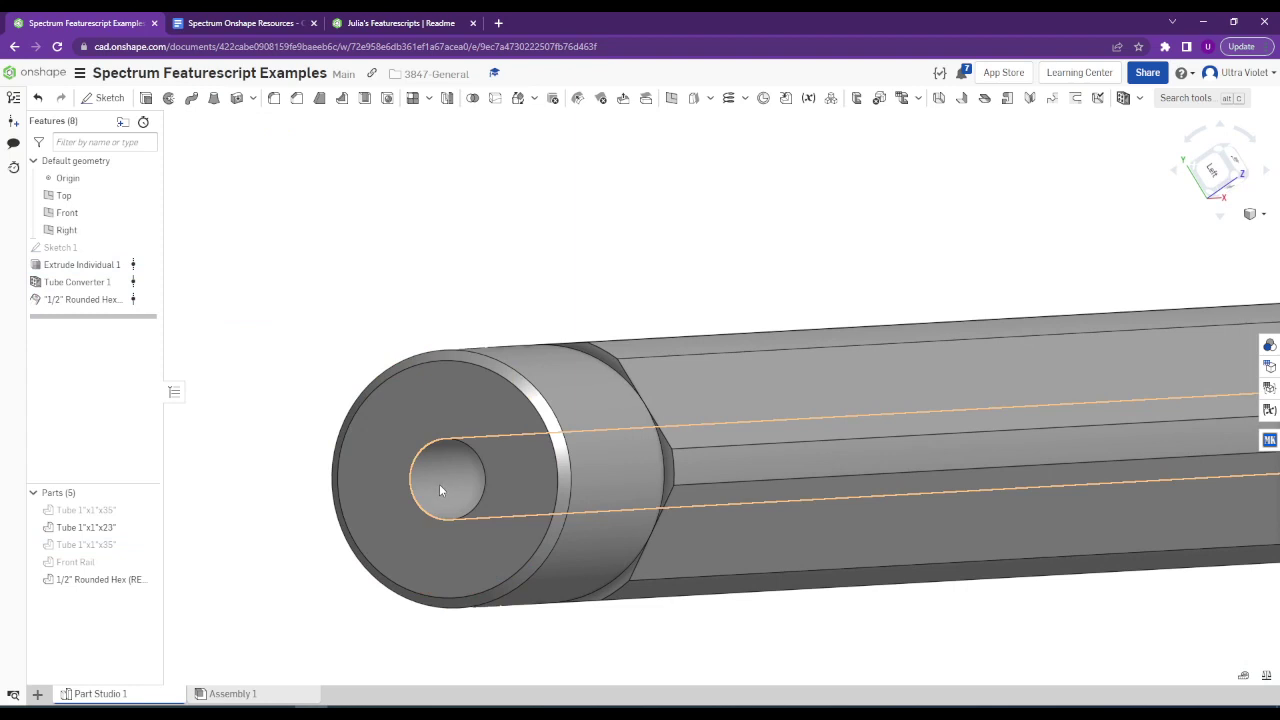
click(437, 470)
click(323, 326)
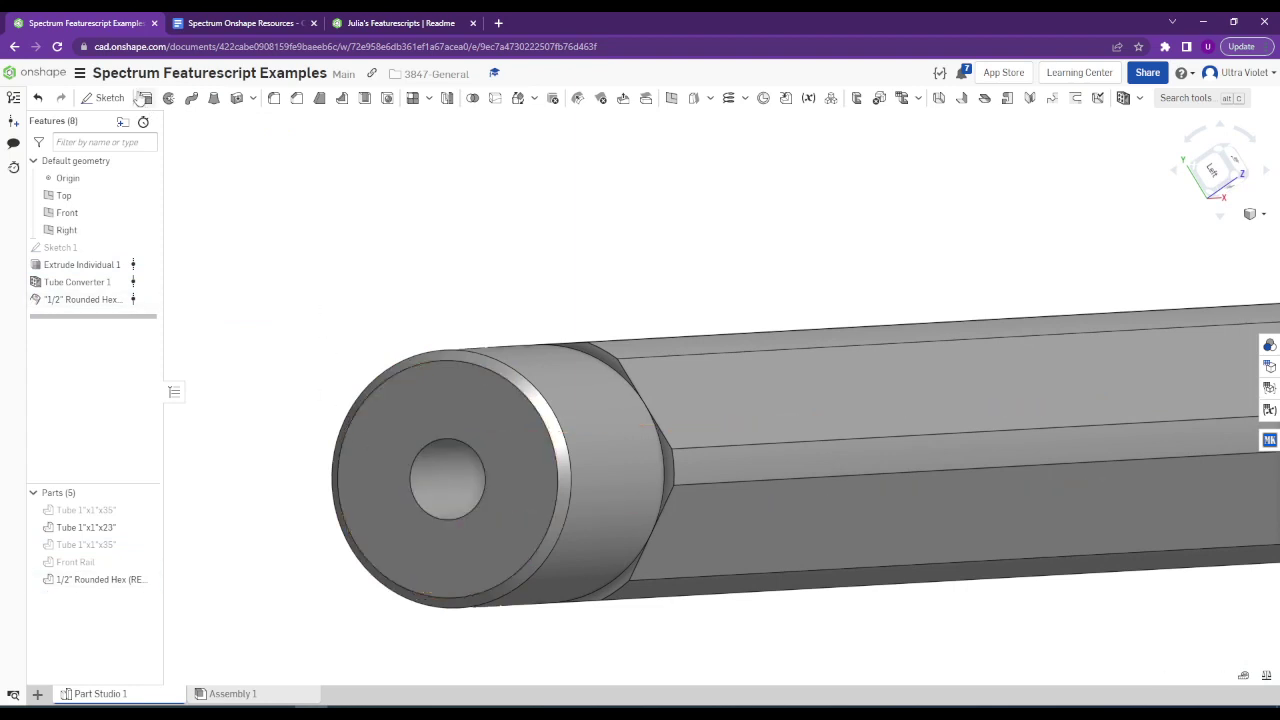
click(105, 97)
click(412, 431)
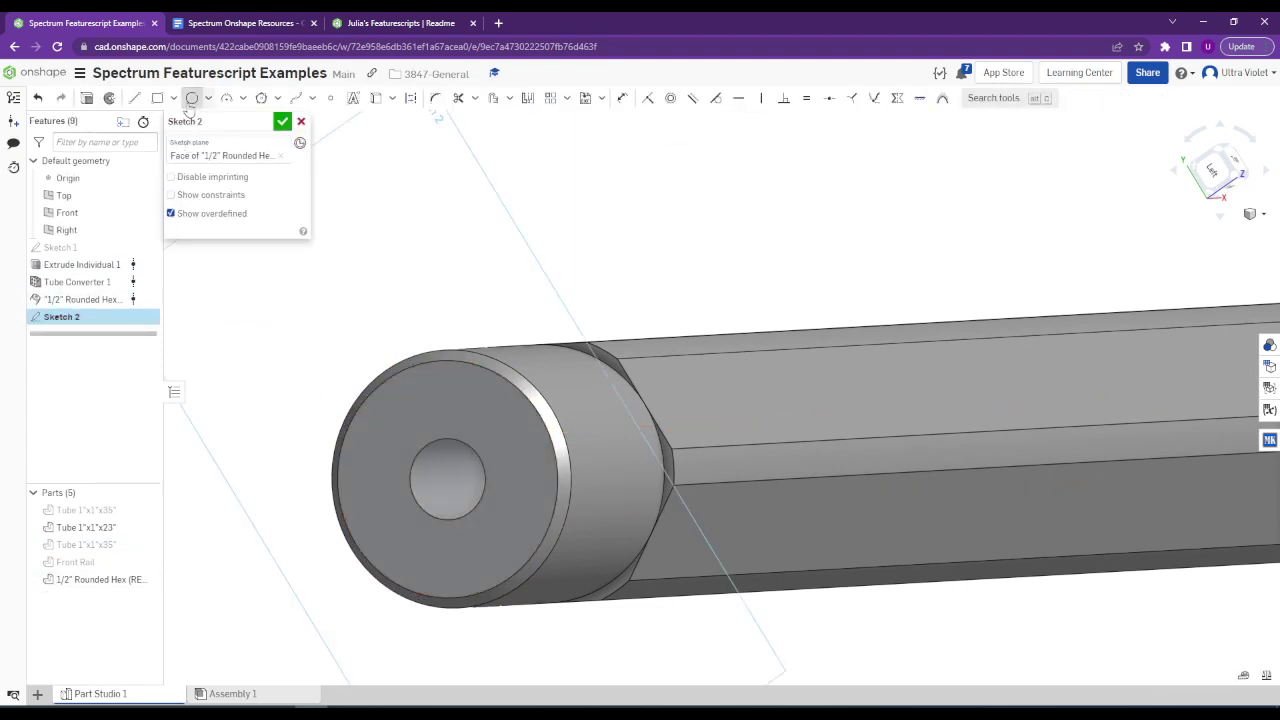
click(192, 97)
click(447, 478)
click(532, 469)
Dimension the circle to 3/8 in, finish the sketch, and begin an extrude.
key(d)
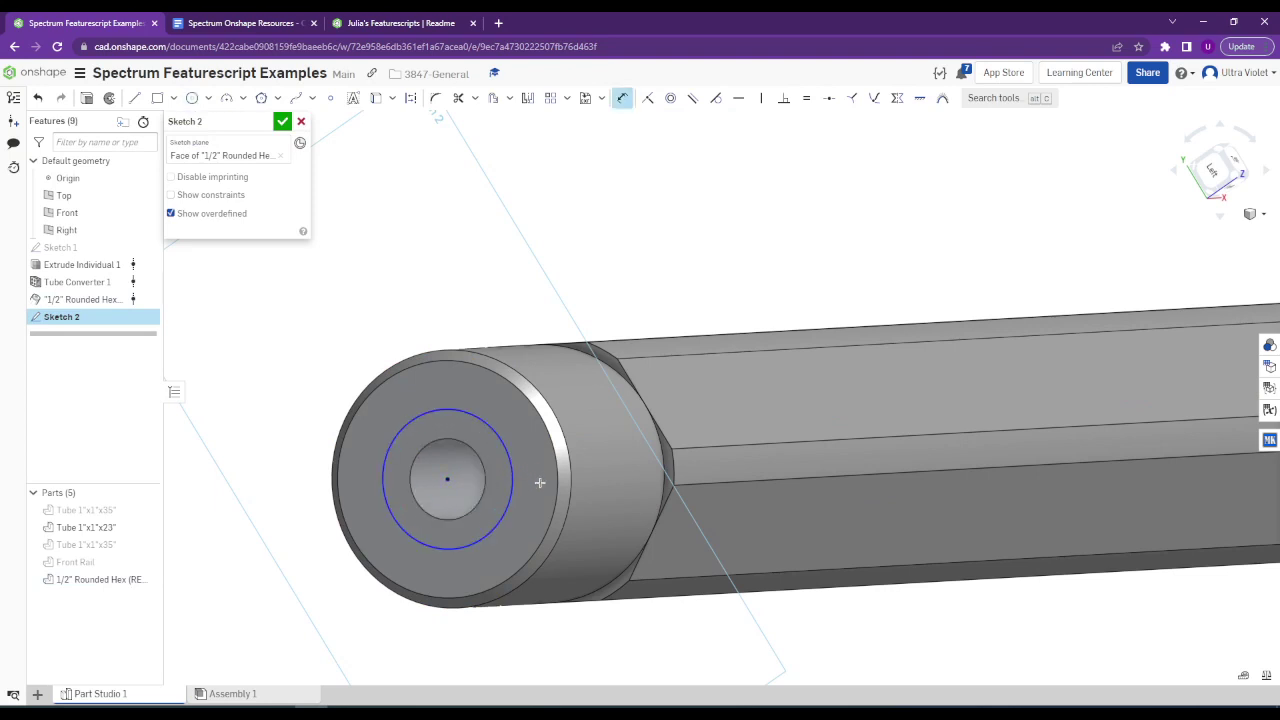
click(514, 478)
click(617, 471)
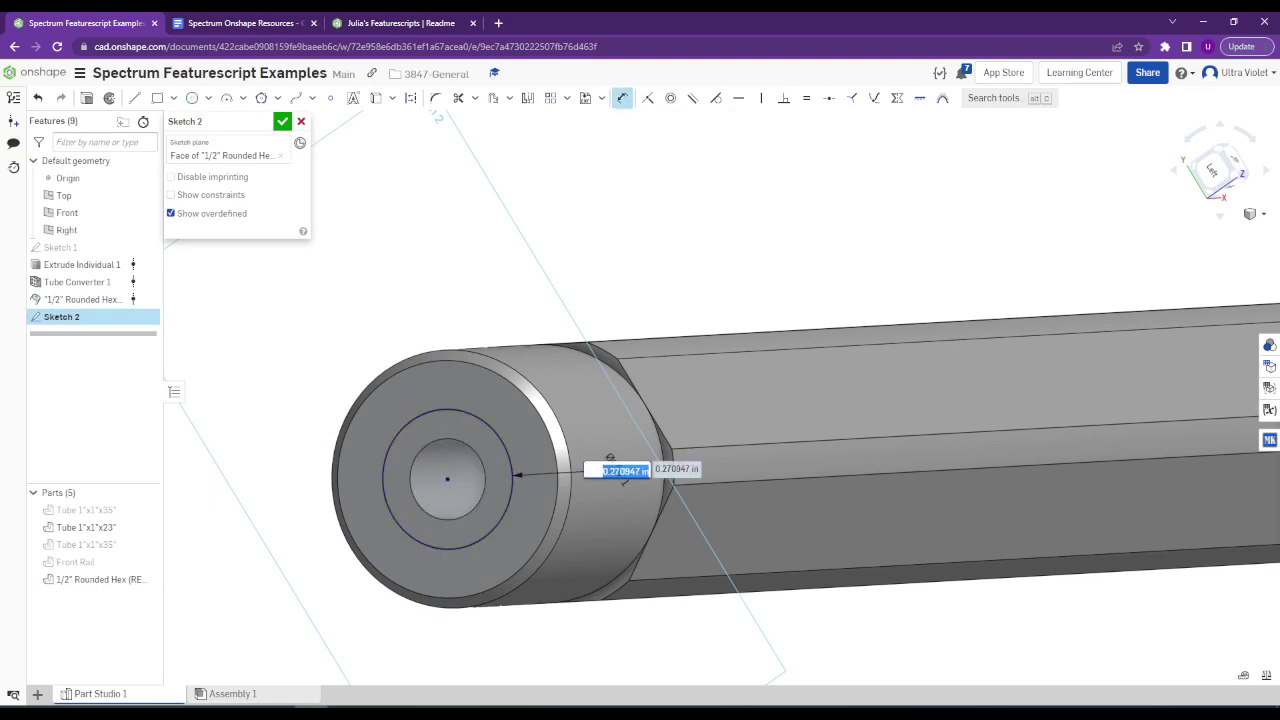
text(3/8)
key(Return)
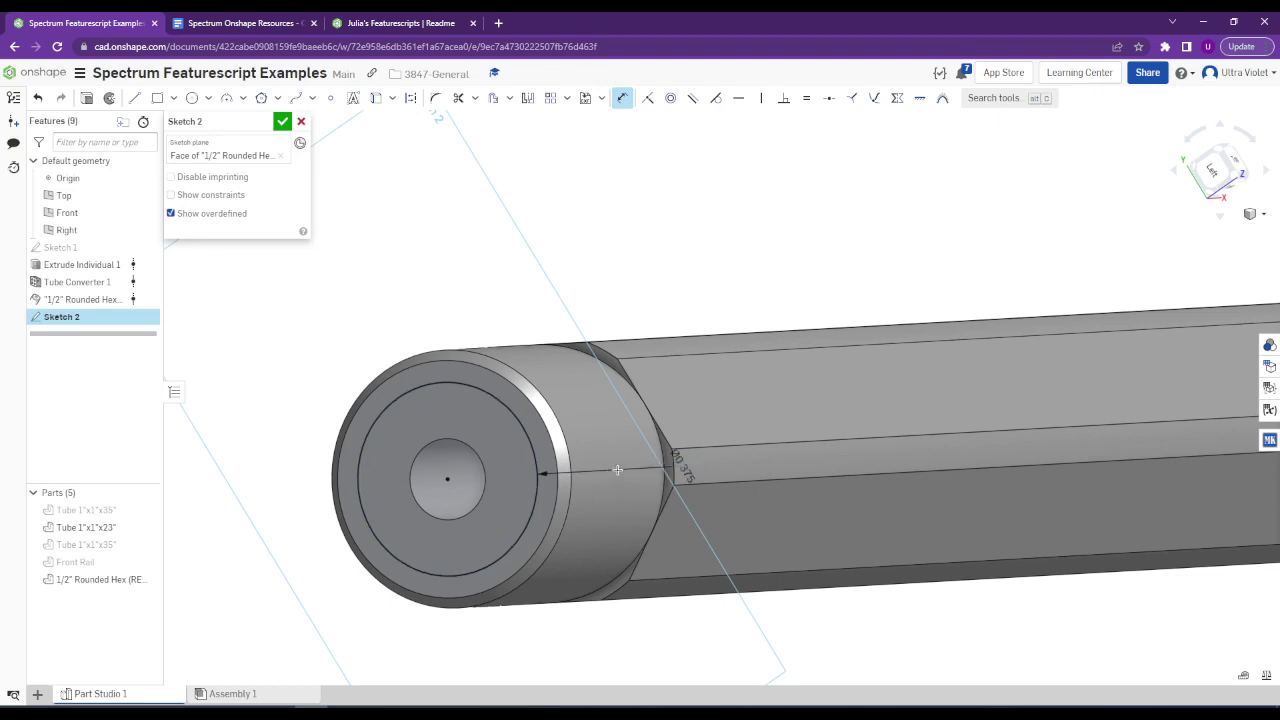
key(Return)
key(shift+e)
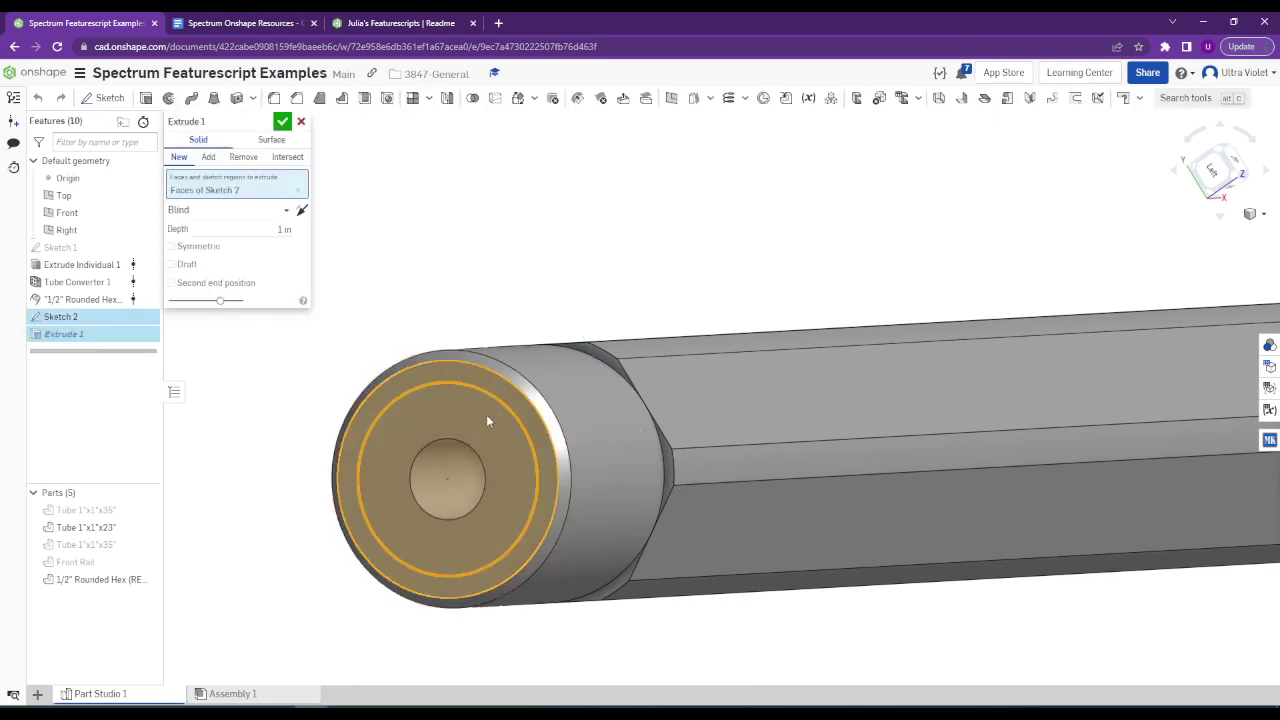
Make the extrude a Remove cut 0.25 in deep into the shaft end.
click(243, 157)
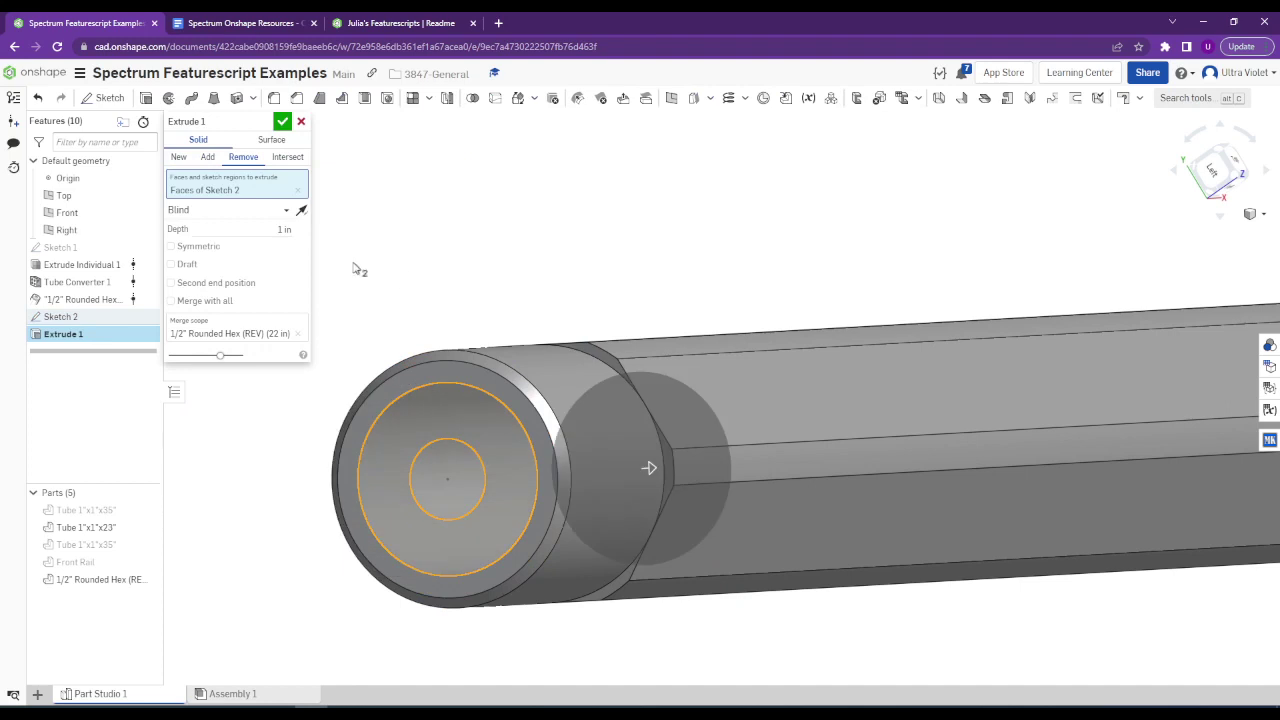
click(286, 229)
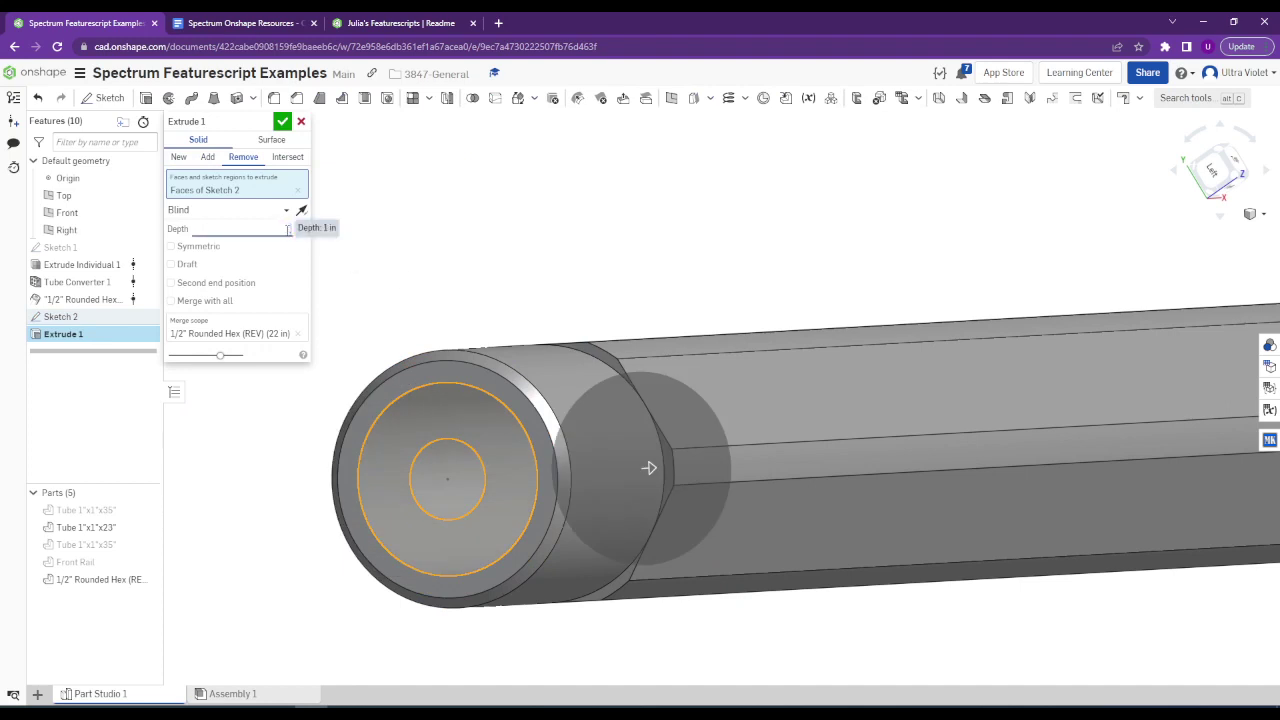
text(0.25)
key(Return)
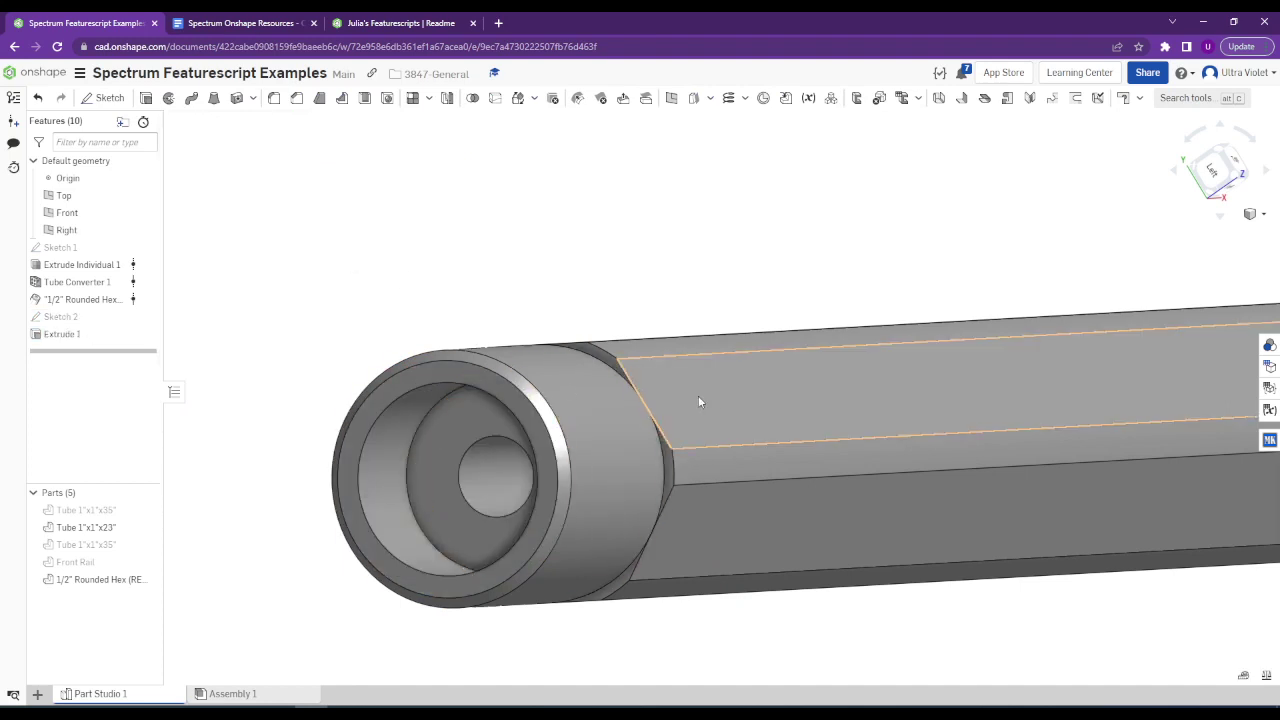
right_drag(698, 402, 388, 490)
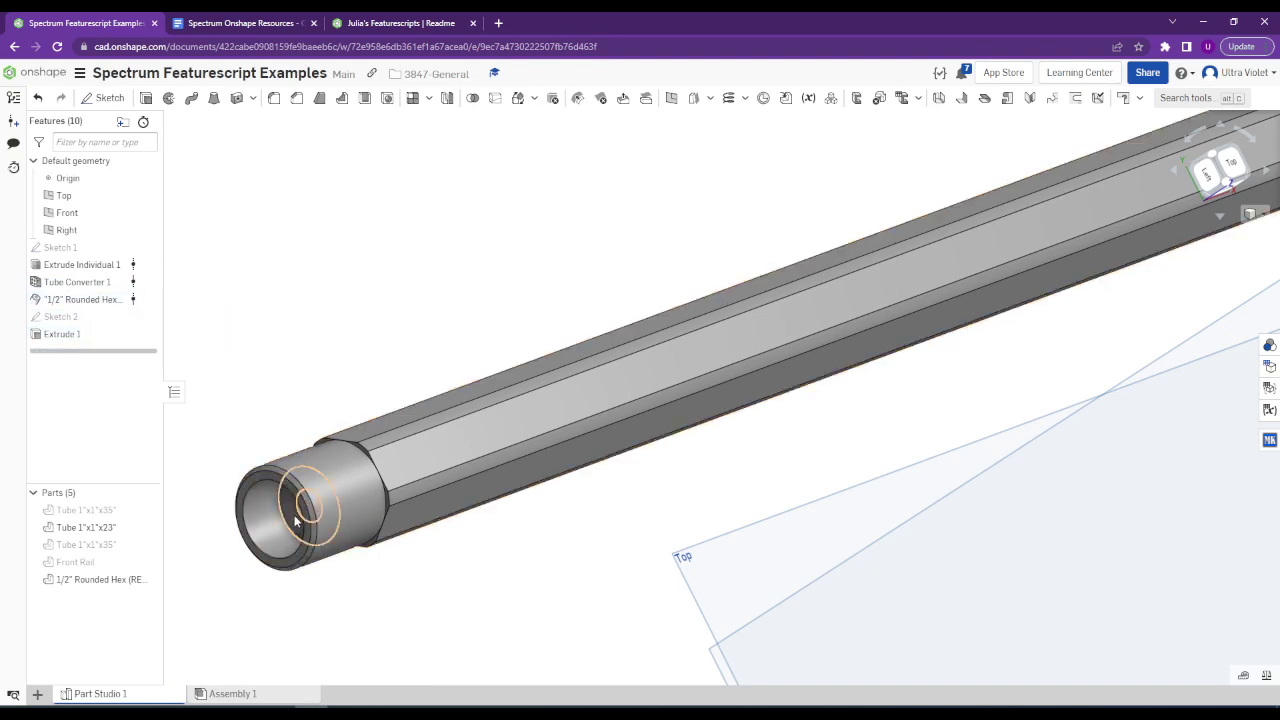
scroll(378, 507, down, 2)
scroll(378, 507, down, 2)
right_drag(378, 507, 590, 447)
Show the hidden Front Rail and both 35-inch side tubes again.
click(148, 562)
click(148, 544)
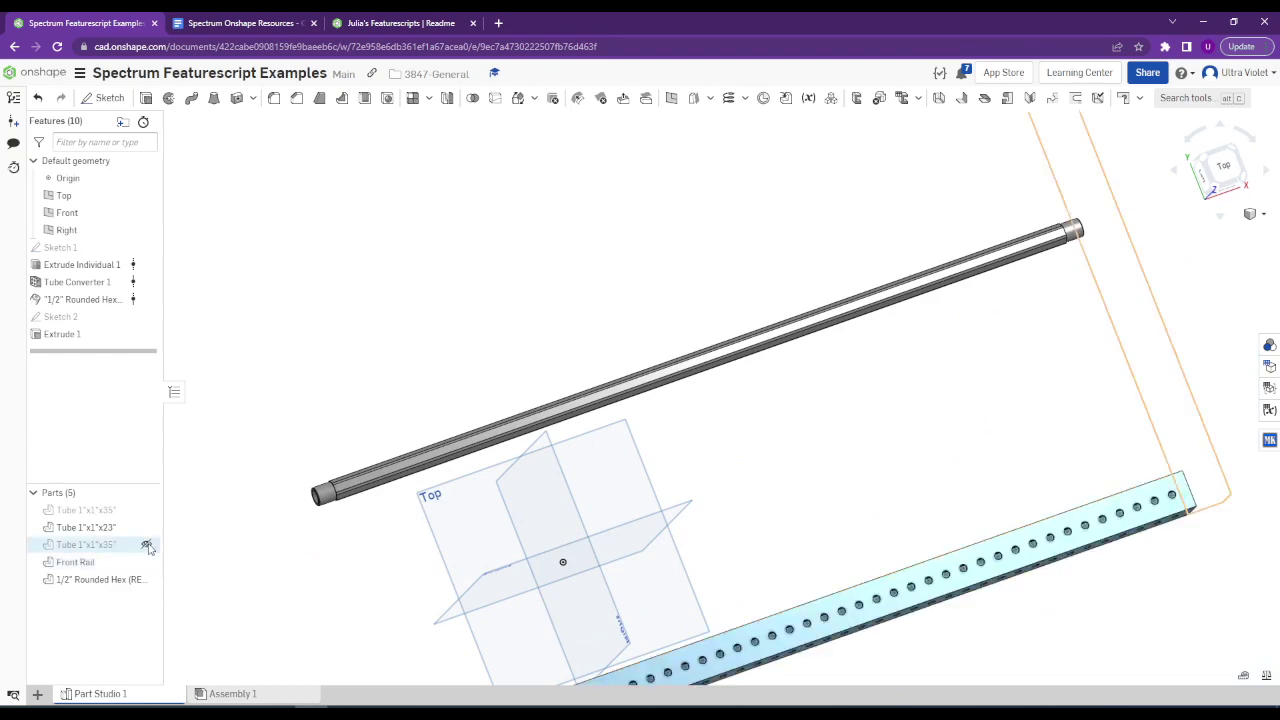
click(148, 510)
scroll(231, 483, down, 3)
right_drag(231, 483, 700, 330)
Check the resources document briefly, then return to the Onshape part studio.
click(245, 22)
scroll(499, 364, down, 2)
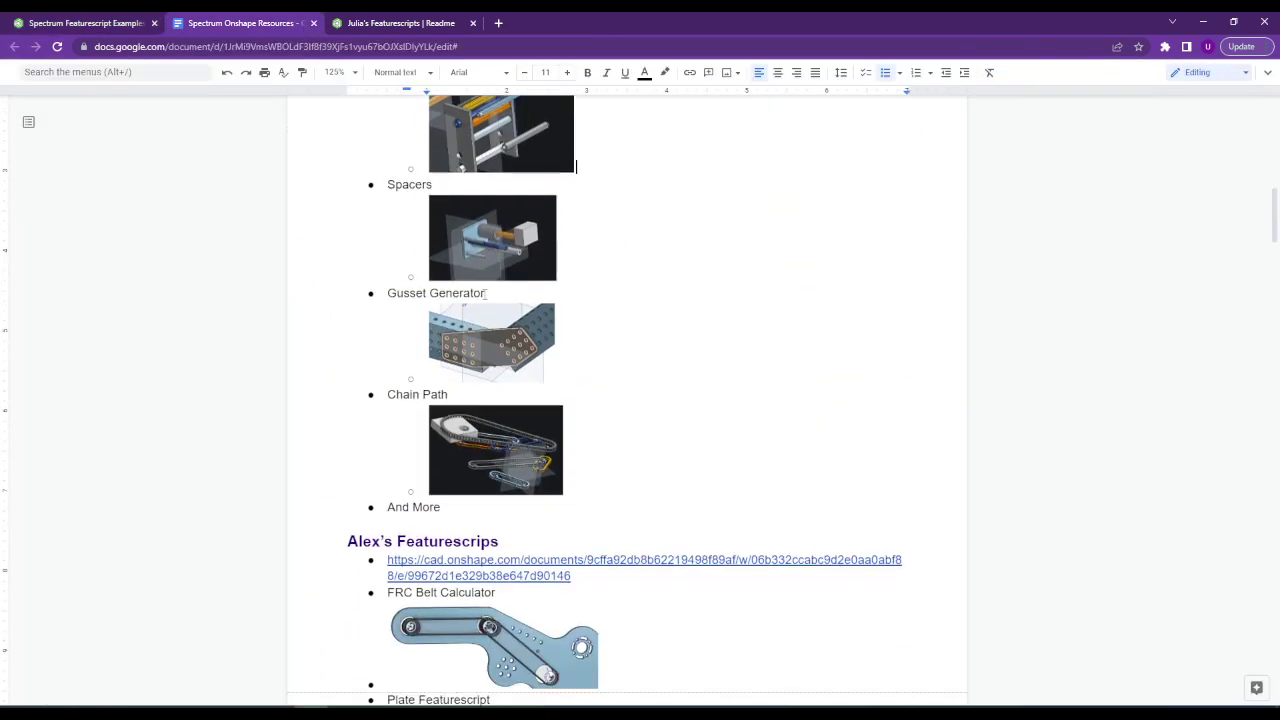
click(85, 22)
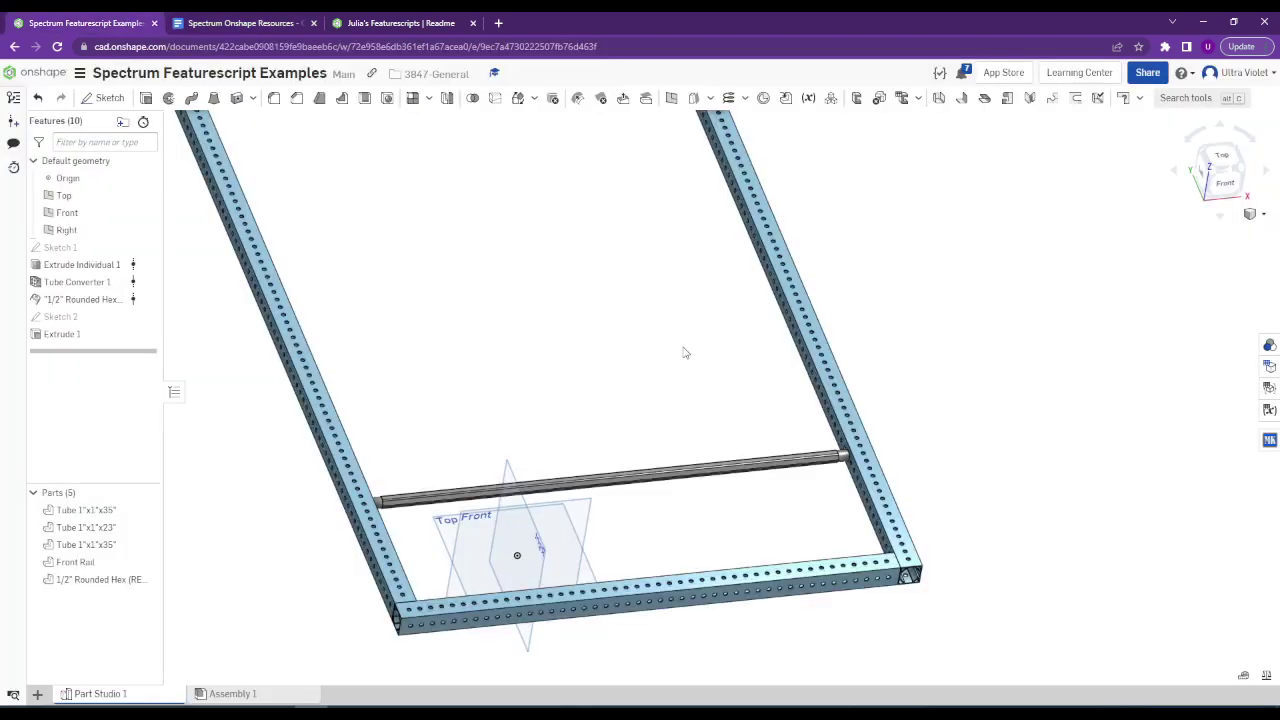
right_drag(685, 352, 740, 306)
Add a 1/2" Hex Spacer feature with its origin at the shaft's end edge.
click(1188, 98)
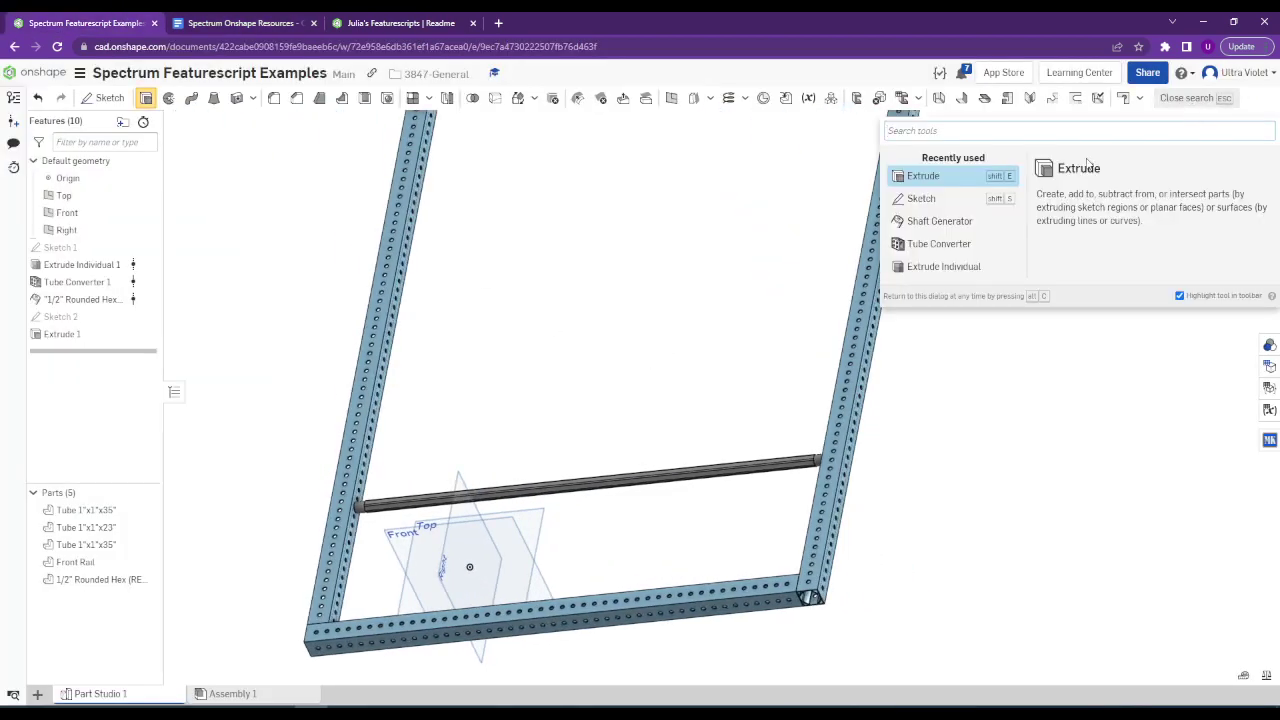
text(spacer)
key(Return)
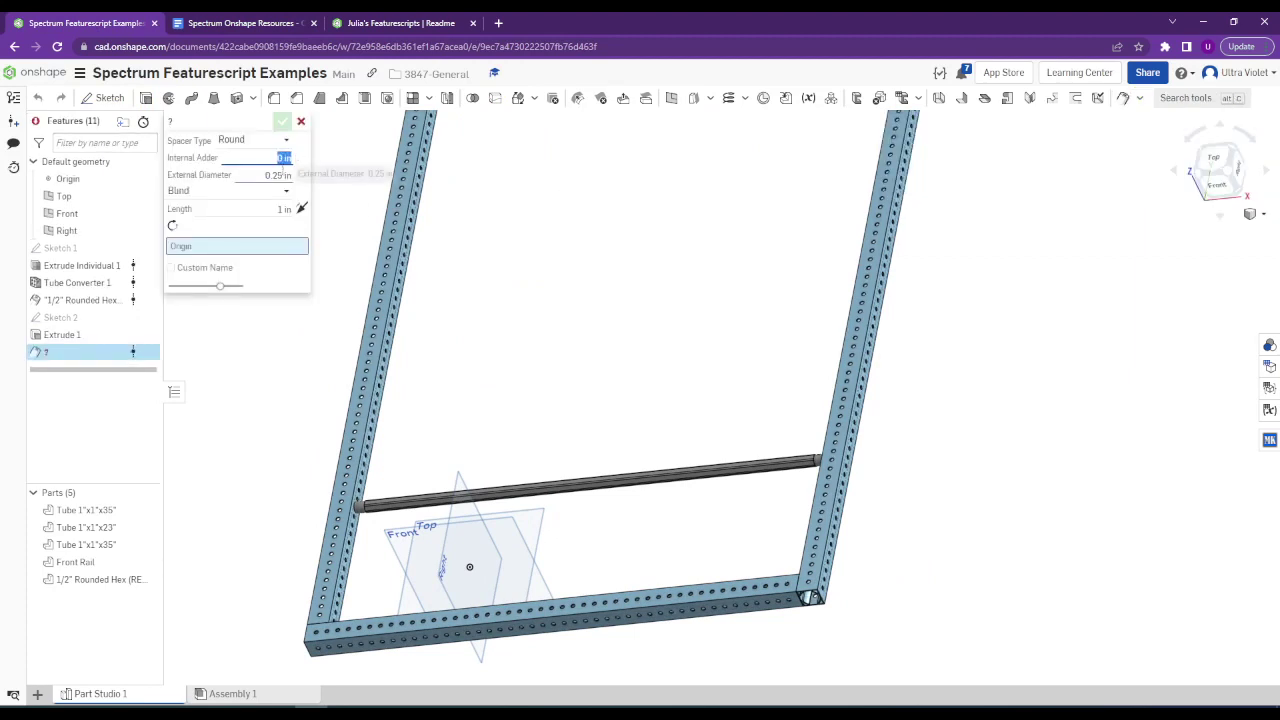
click(275, 147)
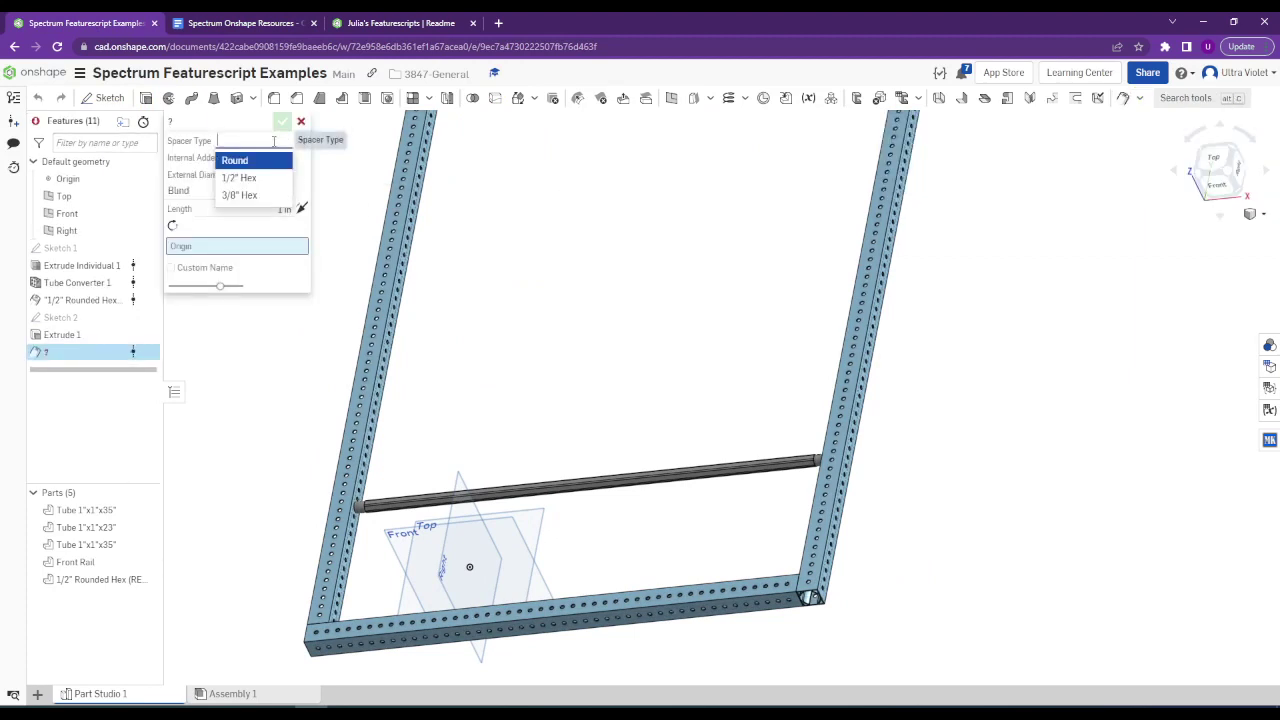
click(249, 177)
scroll(358, 500, up, 6)
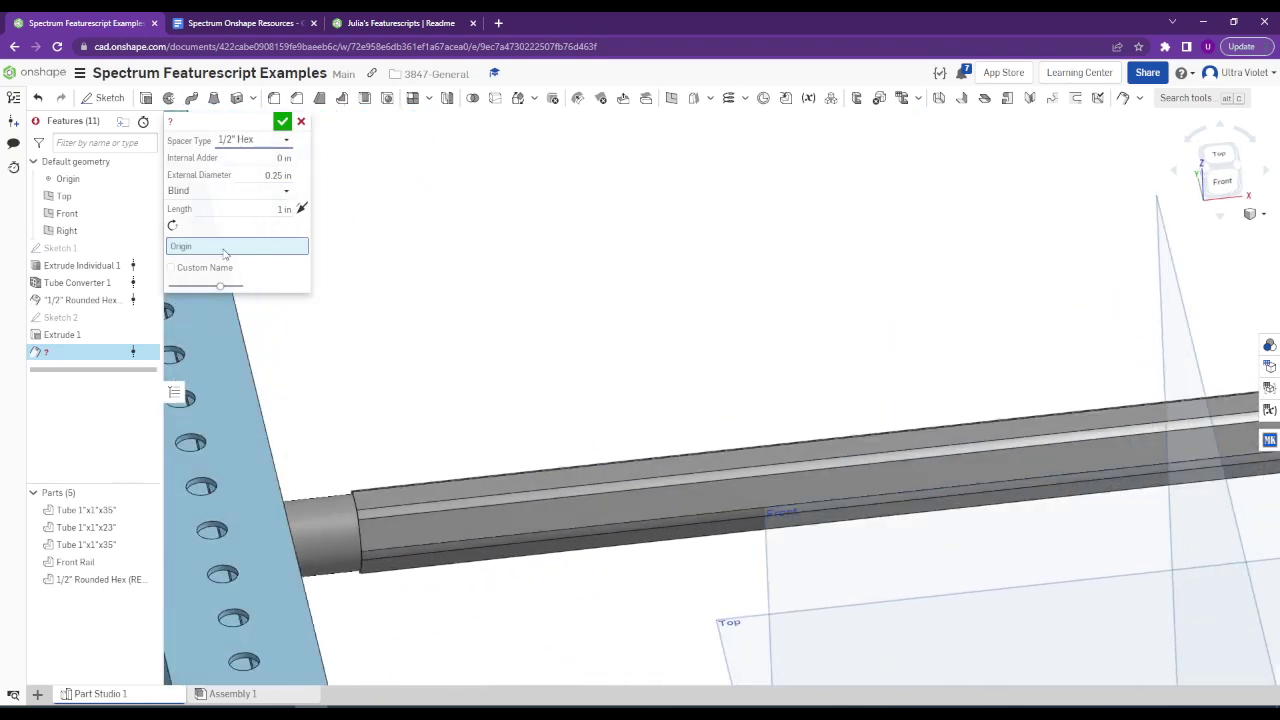
scroll(330, 472, up, 5)
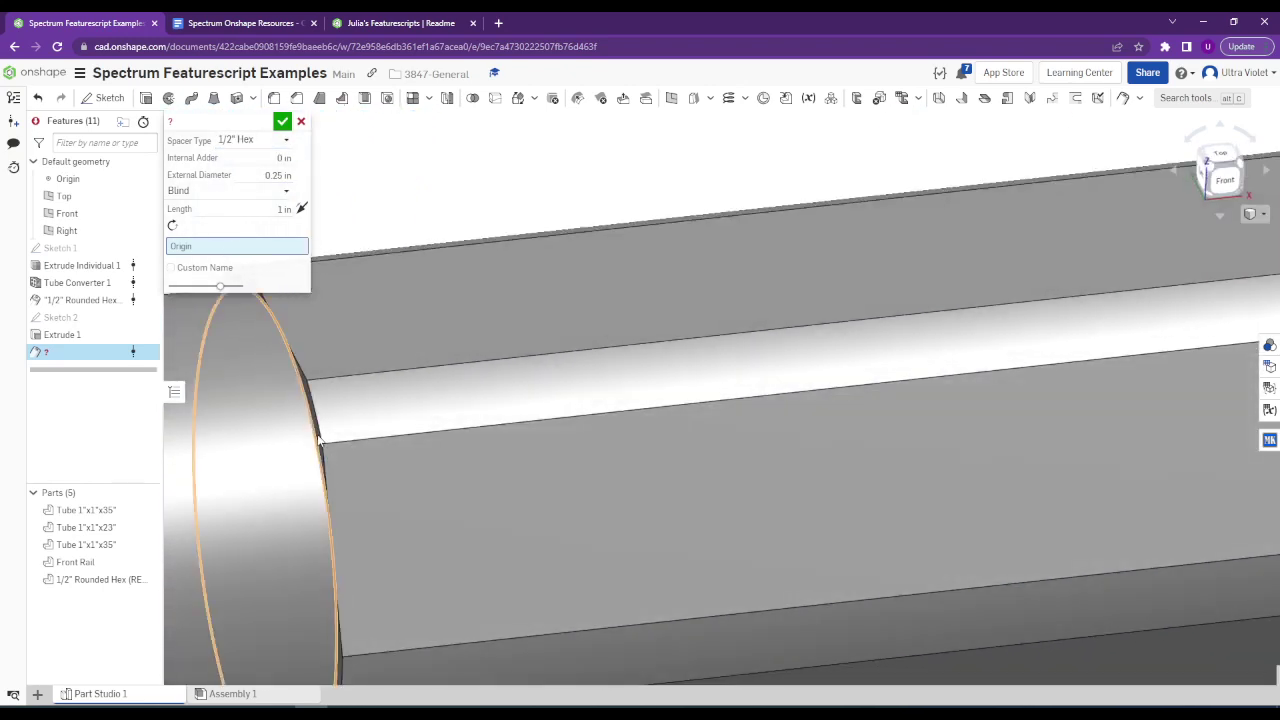
click(325, 462)
scroll(440, 450, down, 5)
right_drag(445, 462, 390, 390)
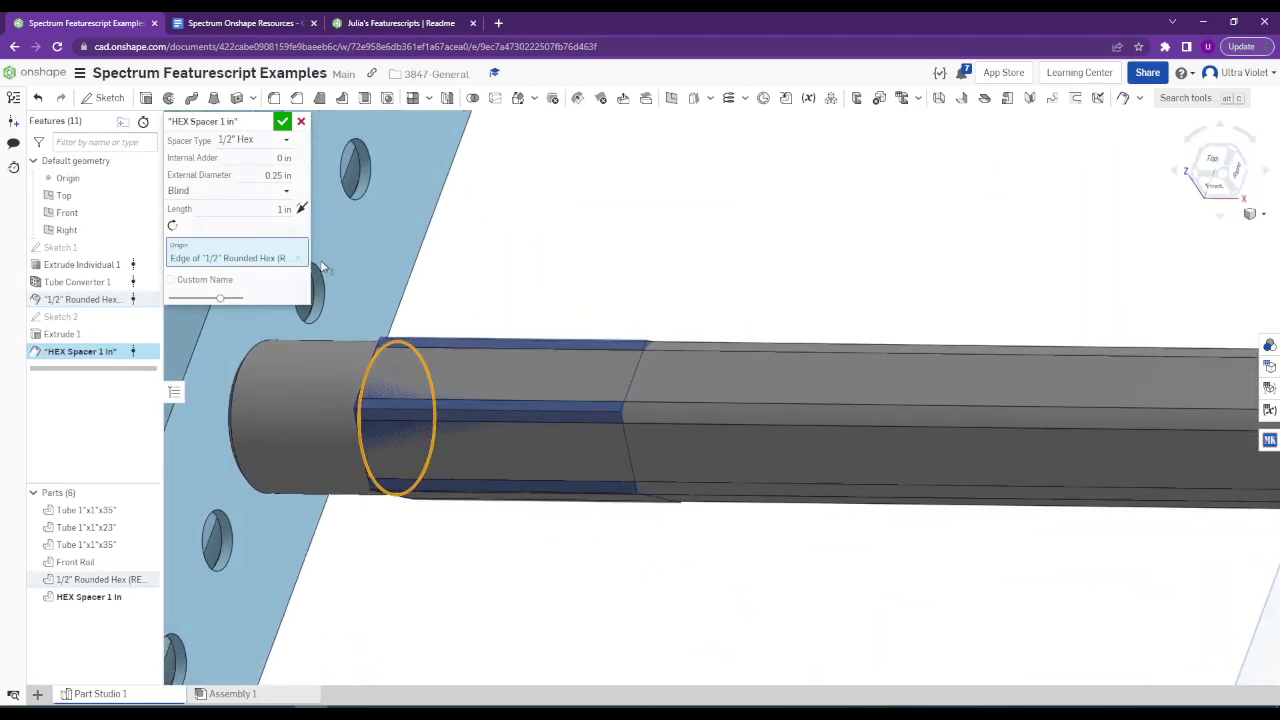
Set the spacer's external diameter to 0.75 in.
click(279, 175)
key(BackSpace)
text(.75)
key(Tab)
scroll(556, 347, up, 5)
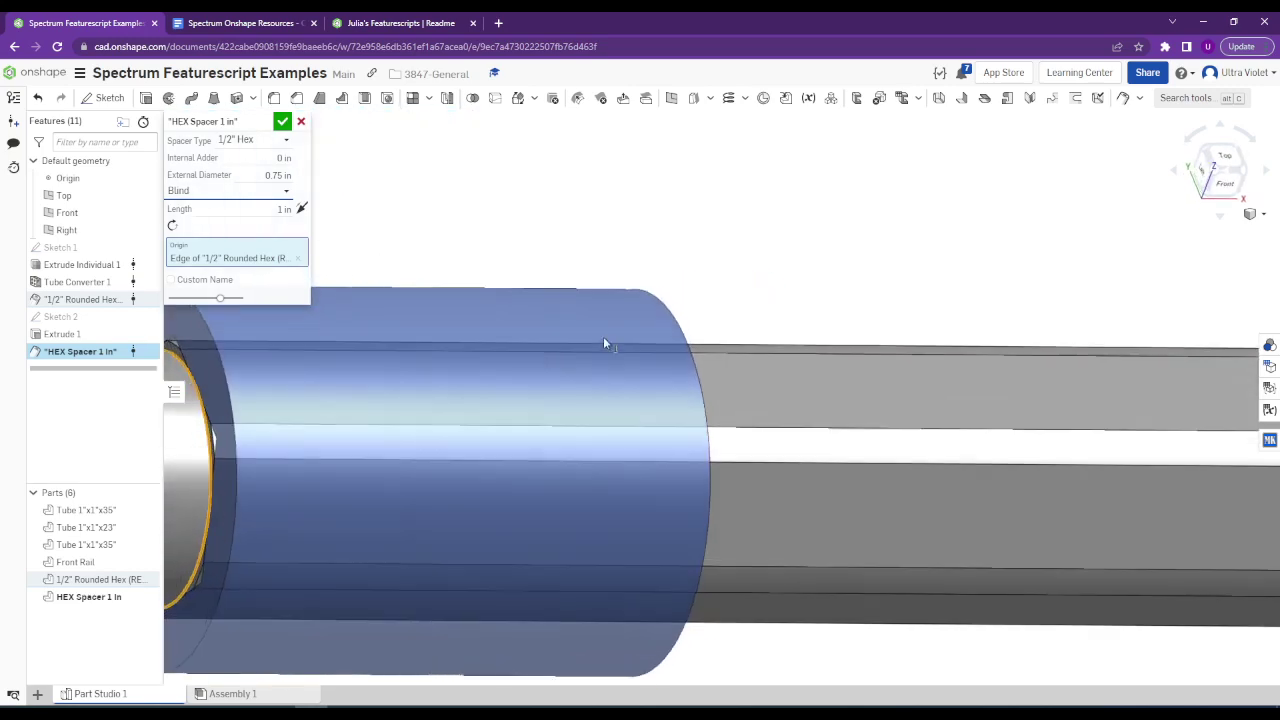
scroll(255, 335, down, 5)
scroll(335, 368, up, 4)
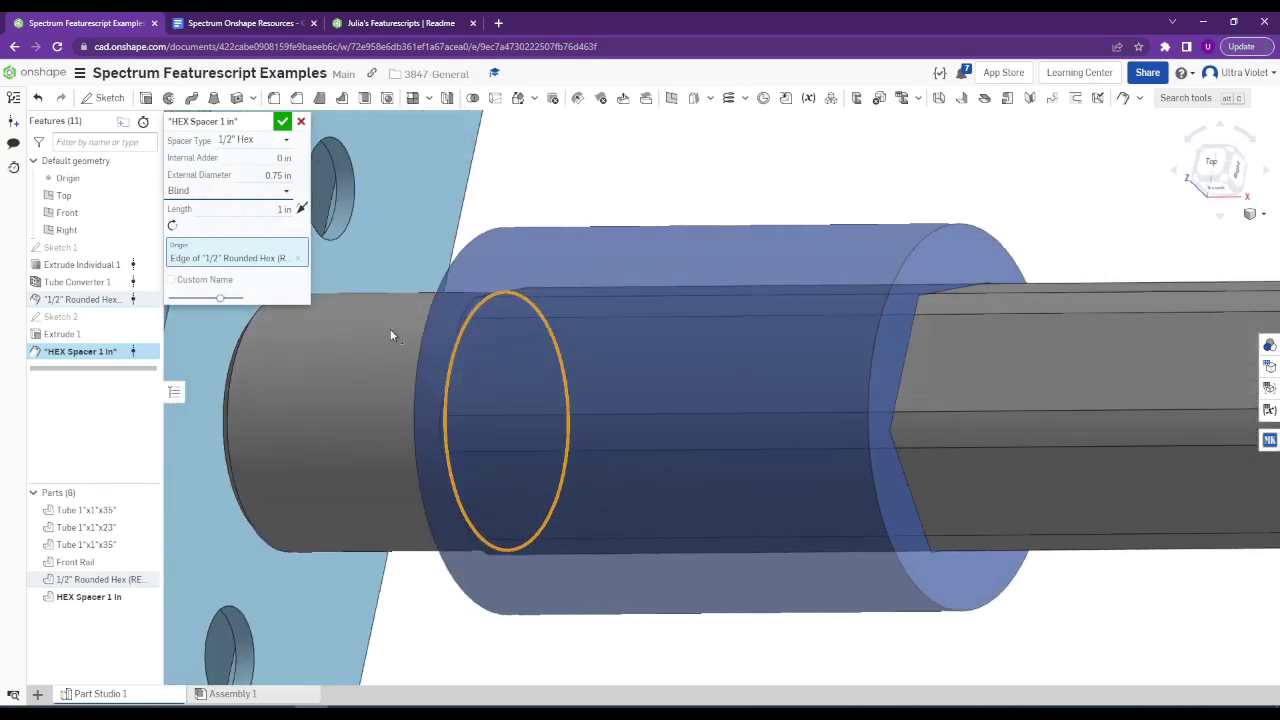
key(Tab)
mouse_move(927, 316)
right_down()
mouse_move(859, 336)
mouse_move(969, 296)
mouse_move(959, 340)
mouse_move(914, 296)
right_up()
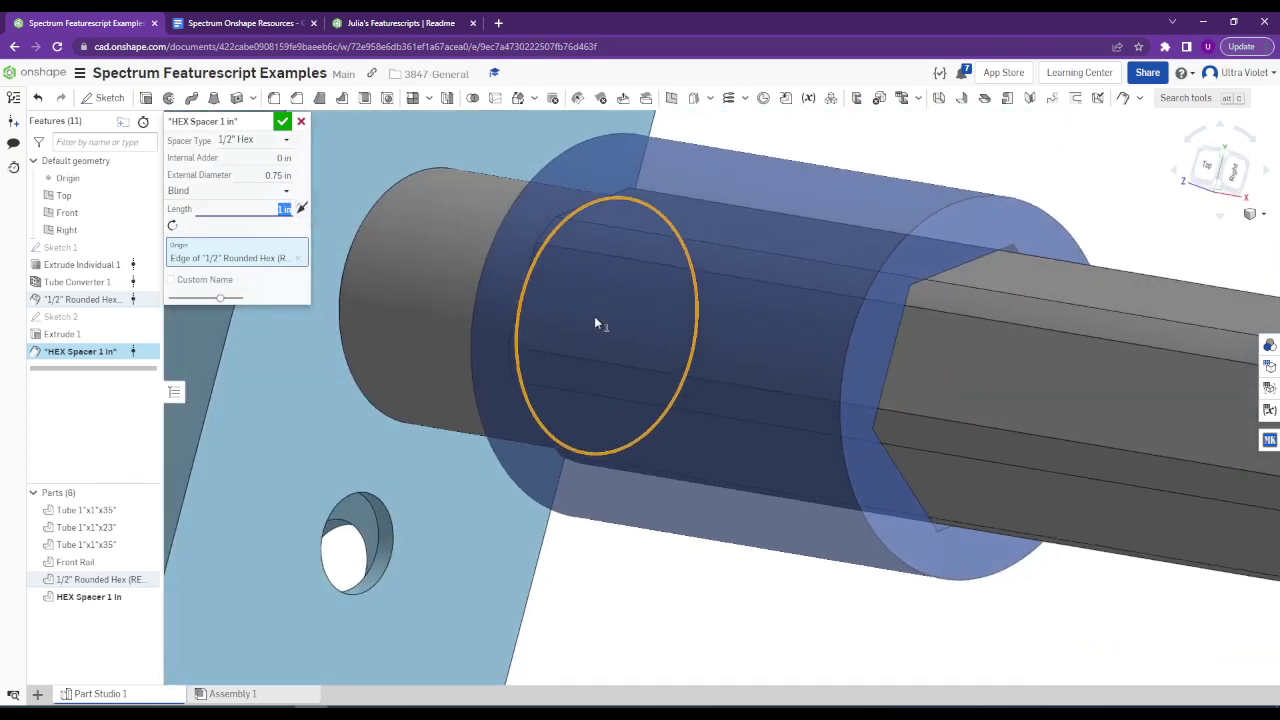
right_drag(594, 316, 362, 225)
Change the spacer end type to Up to Face, ending at the tube face.
click(222, 191)
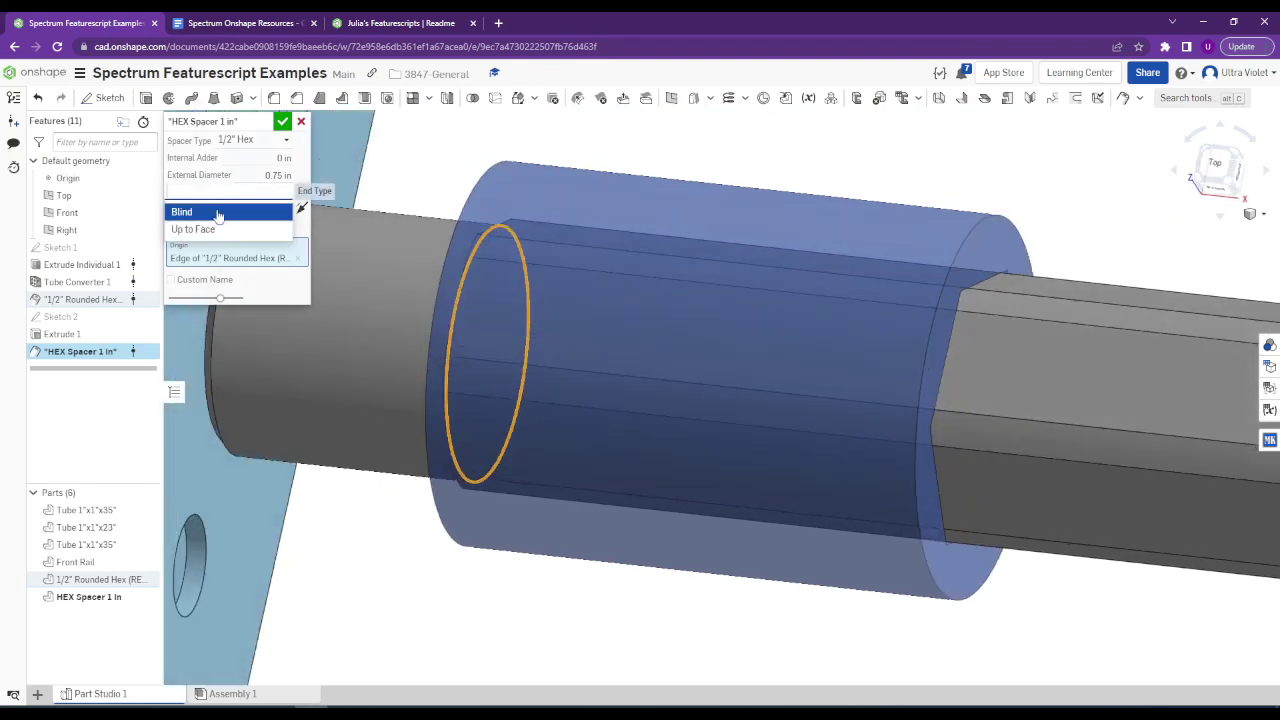
click(220, 230)
right_drag(376, 298, 409, 331)
scroll(374, 297, down, 5)
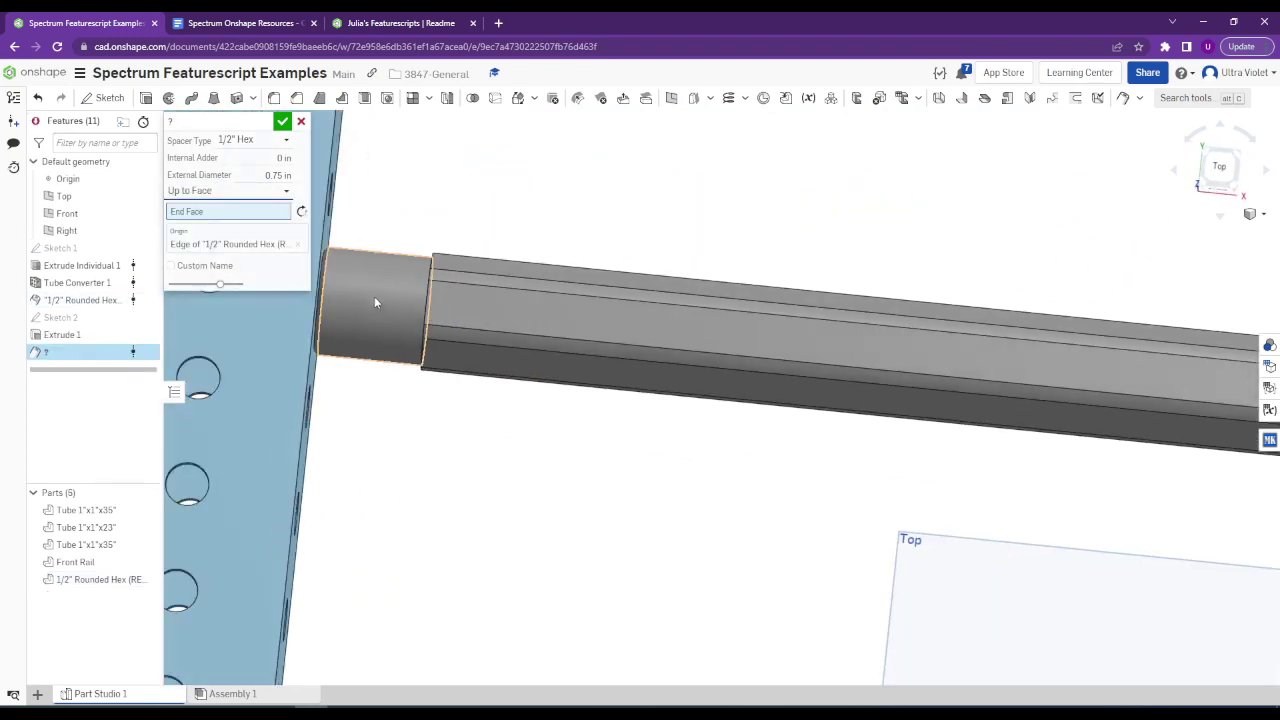
click(325, 243)
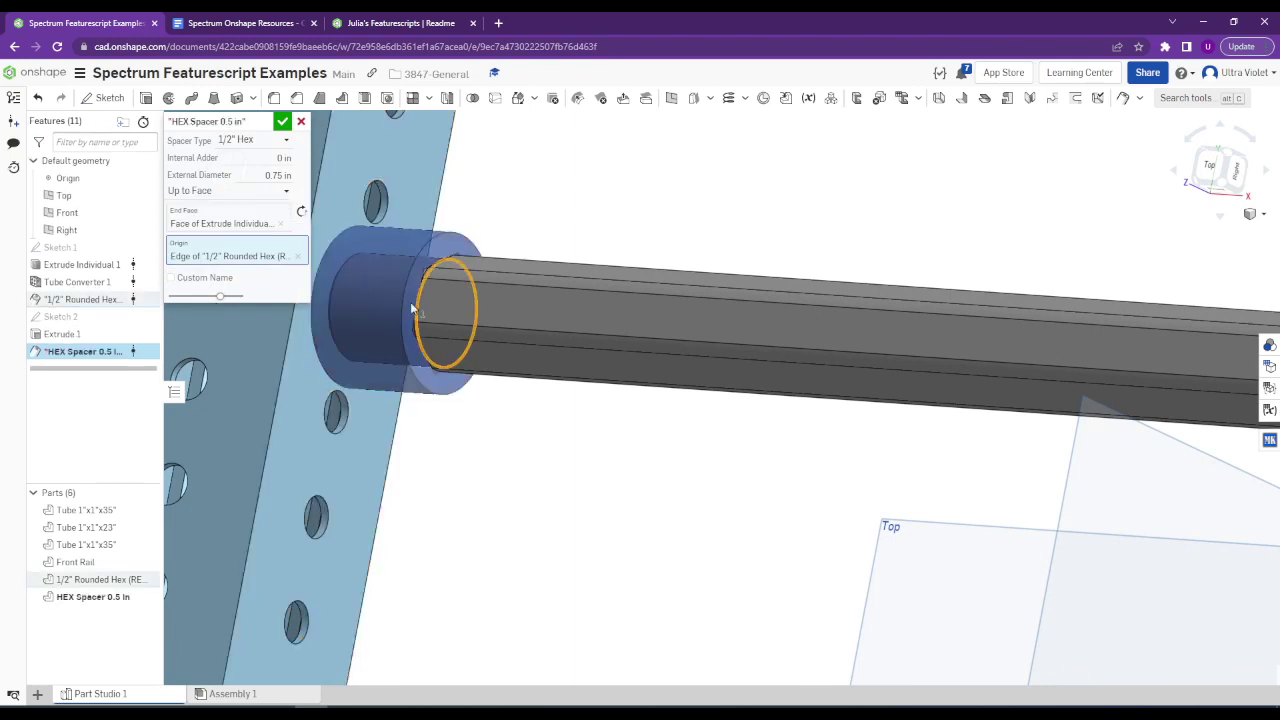
mouse_move(425, 305)
right_down()
mouse_move(445, 290)
mouse_move(434, 296)
right_up()
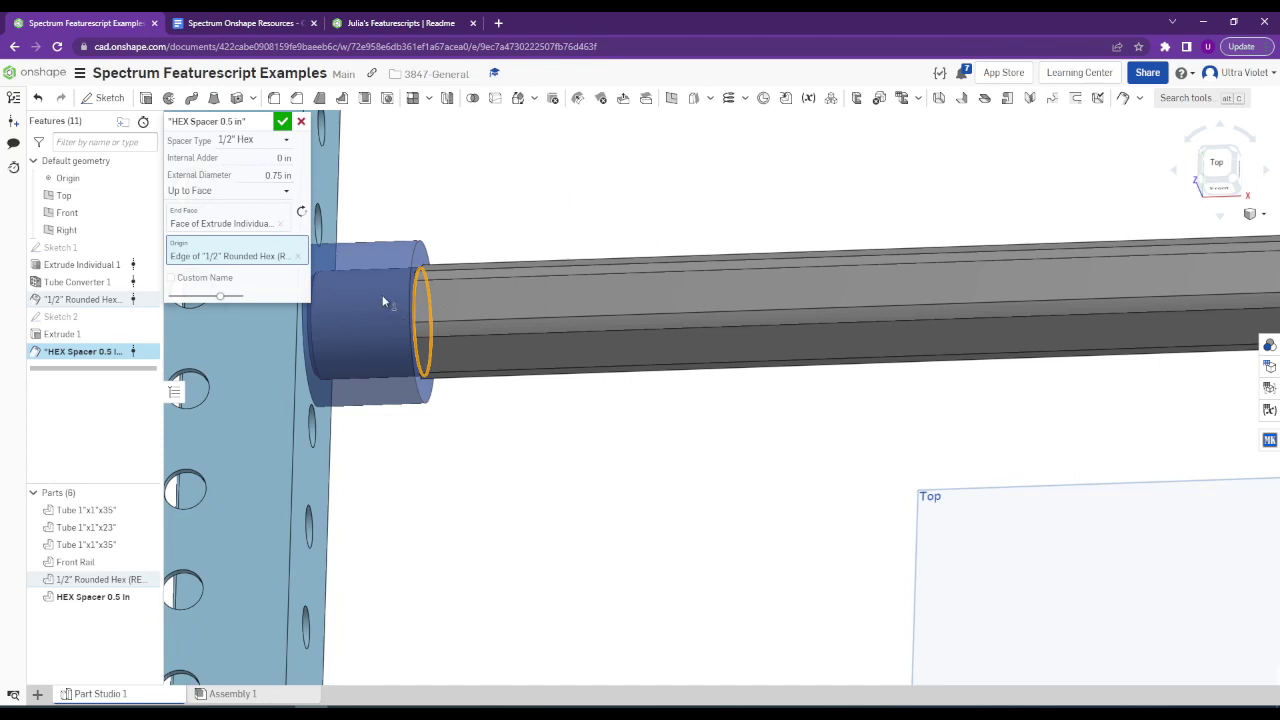
Re-pick the far side tube's face as the spacer's end face.
click(269, 192)
click(200, 229)
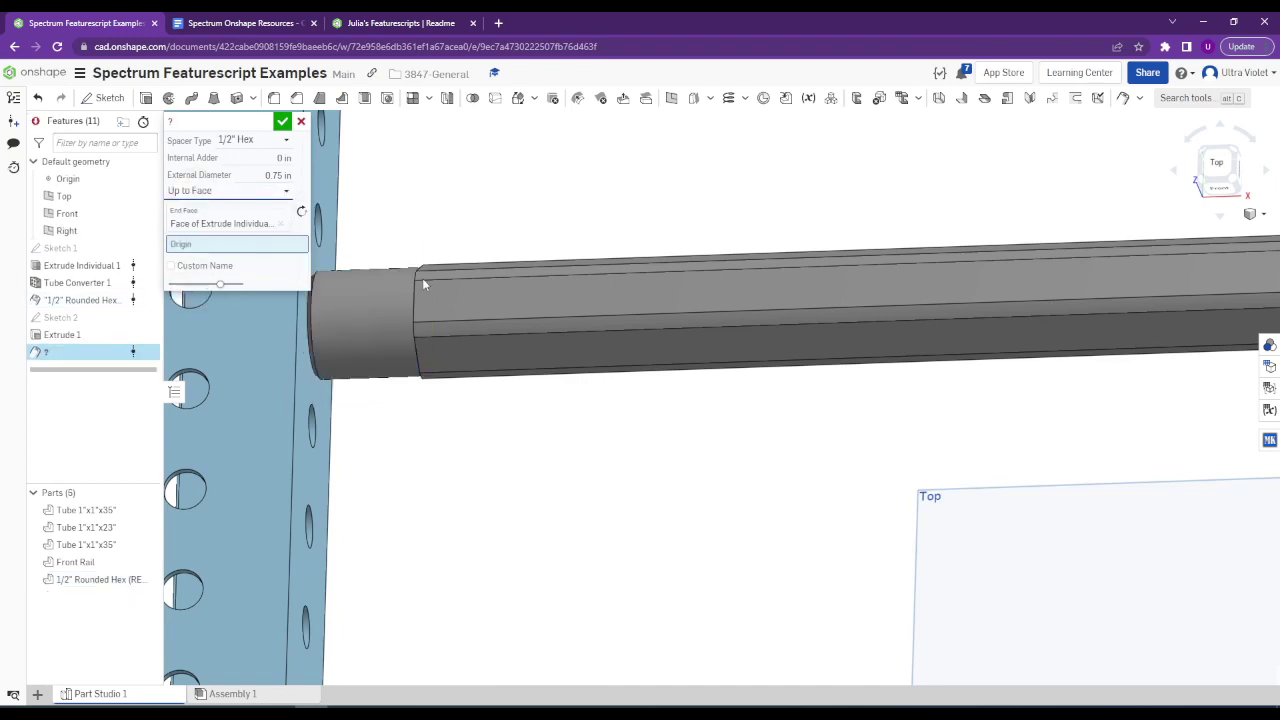
right_drag(600, 400, 880, 395)
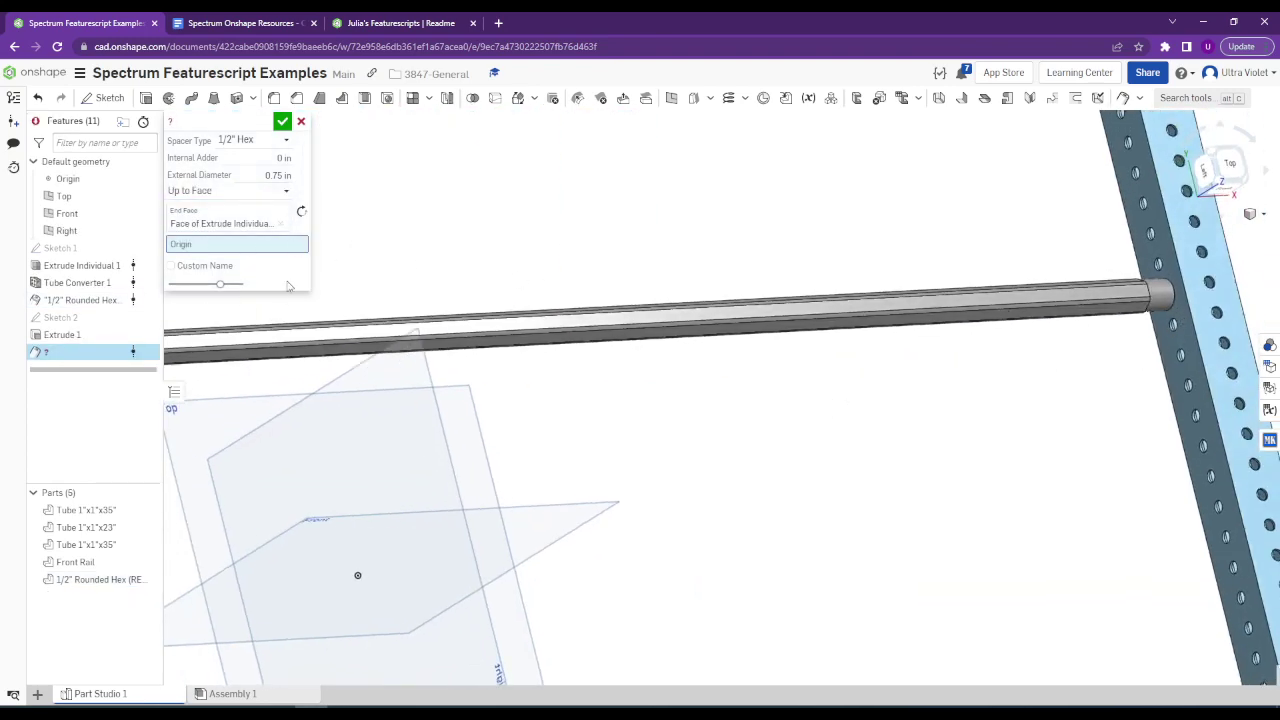
click(279, 223)
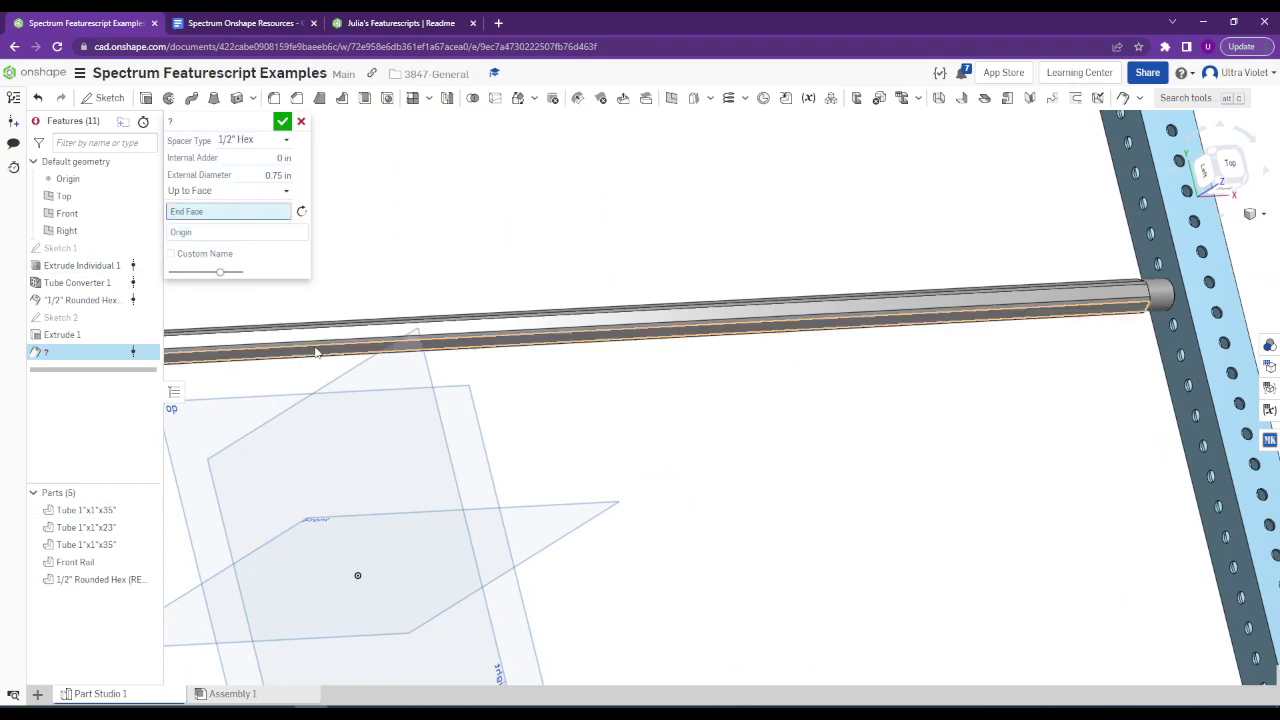
right_drag(314, 349, 638, 349)
right_drag(1205, 328, 832, 366)
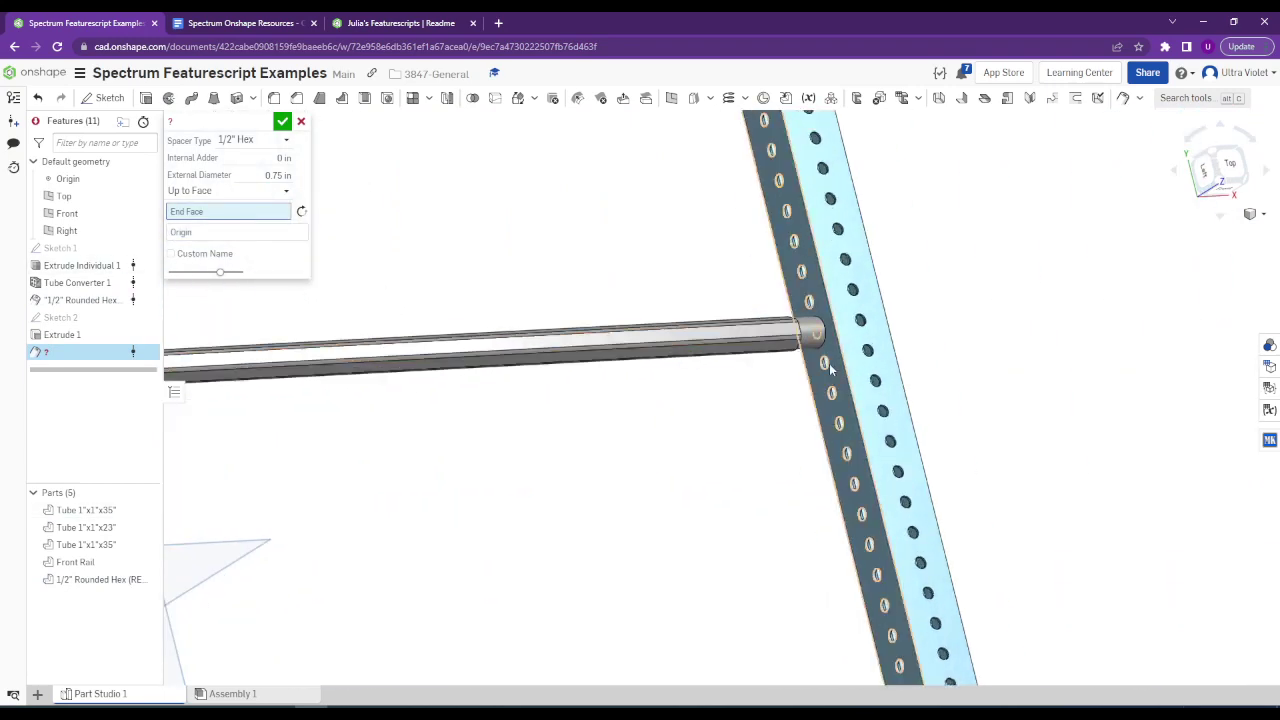
click(833, 367)
Reselect the shaft's end edge as origin and accept the spacer as HEX Spacer 21.5 in.
right_drag(278, 289, 971, 480)
scroll(379, 363, up, 10)
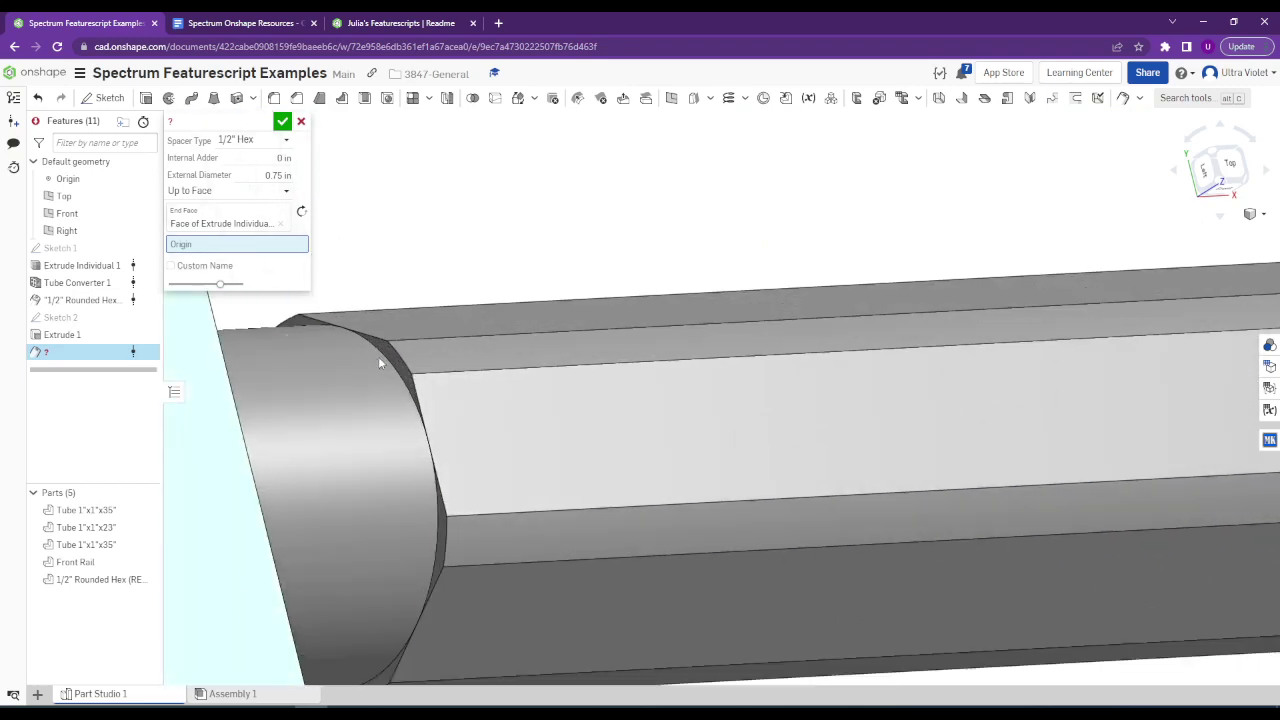
click(379, 363)
scroll(404, 450, down, 10)
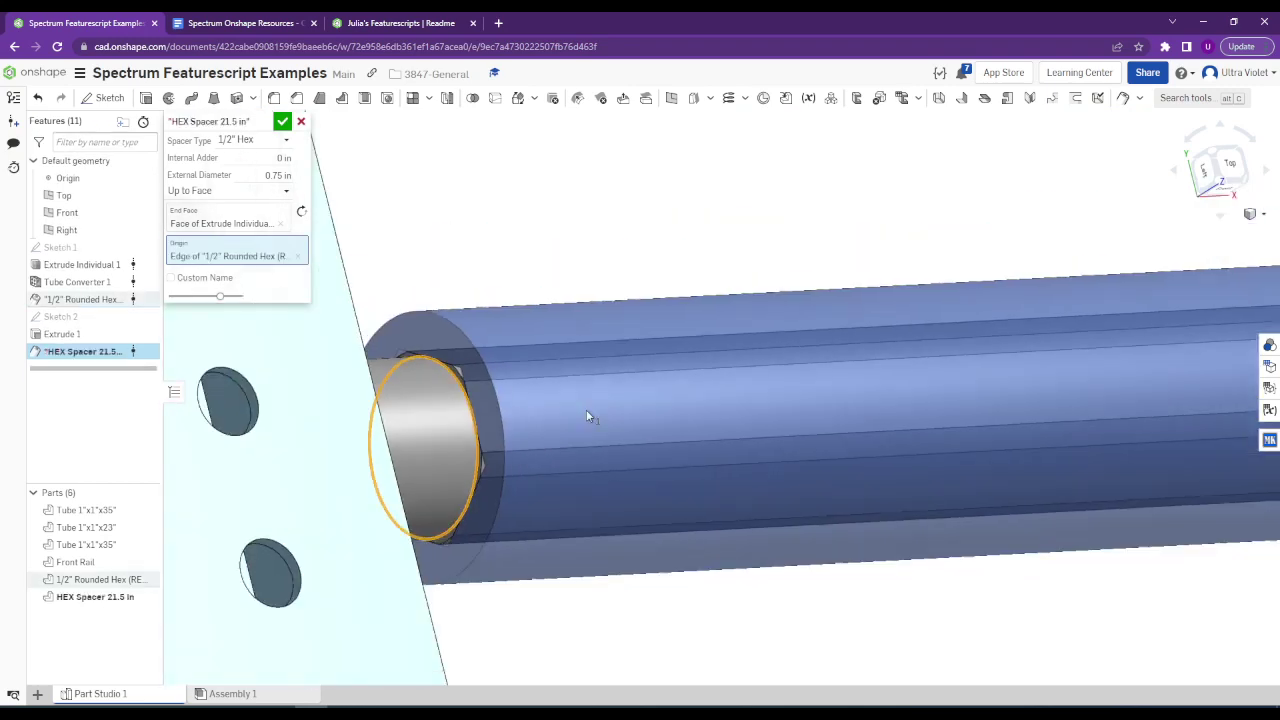
scroll(405, 452, down, 10)
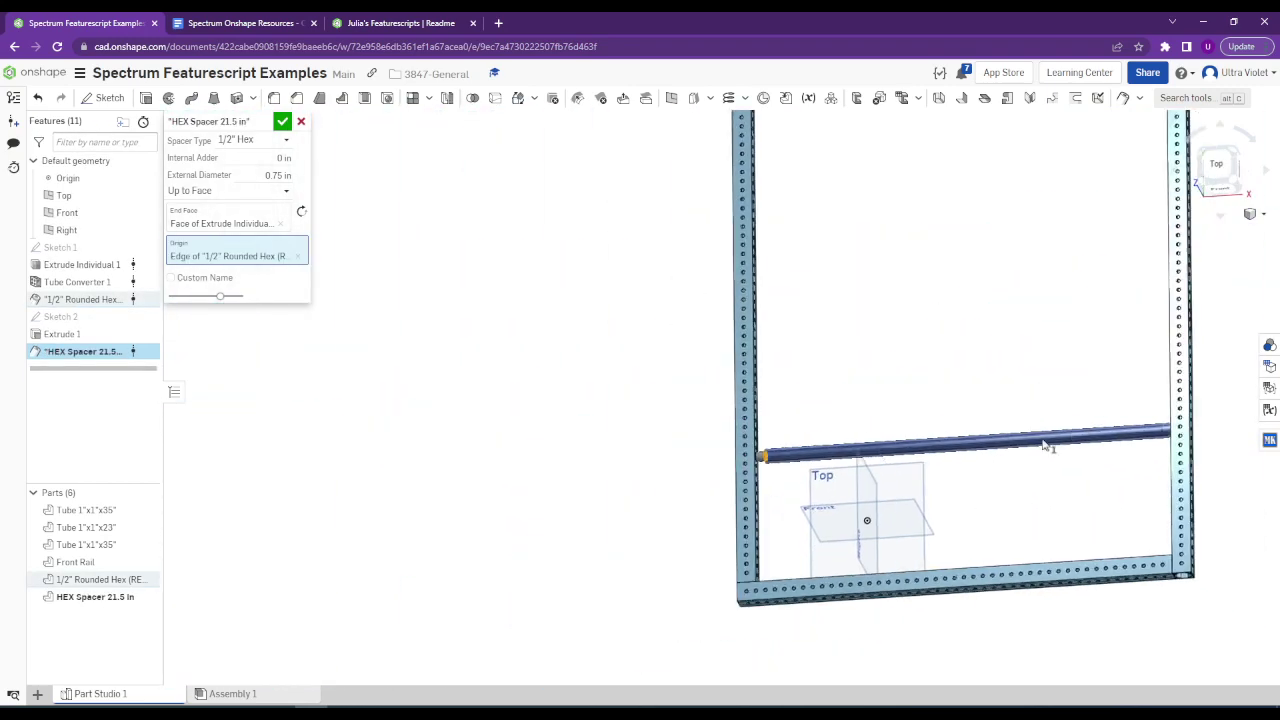
scroll(1174, 430, up, 8)
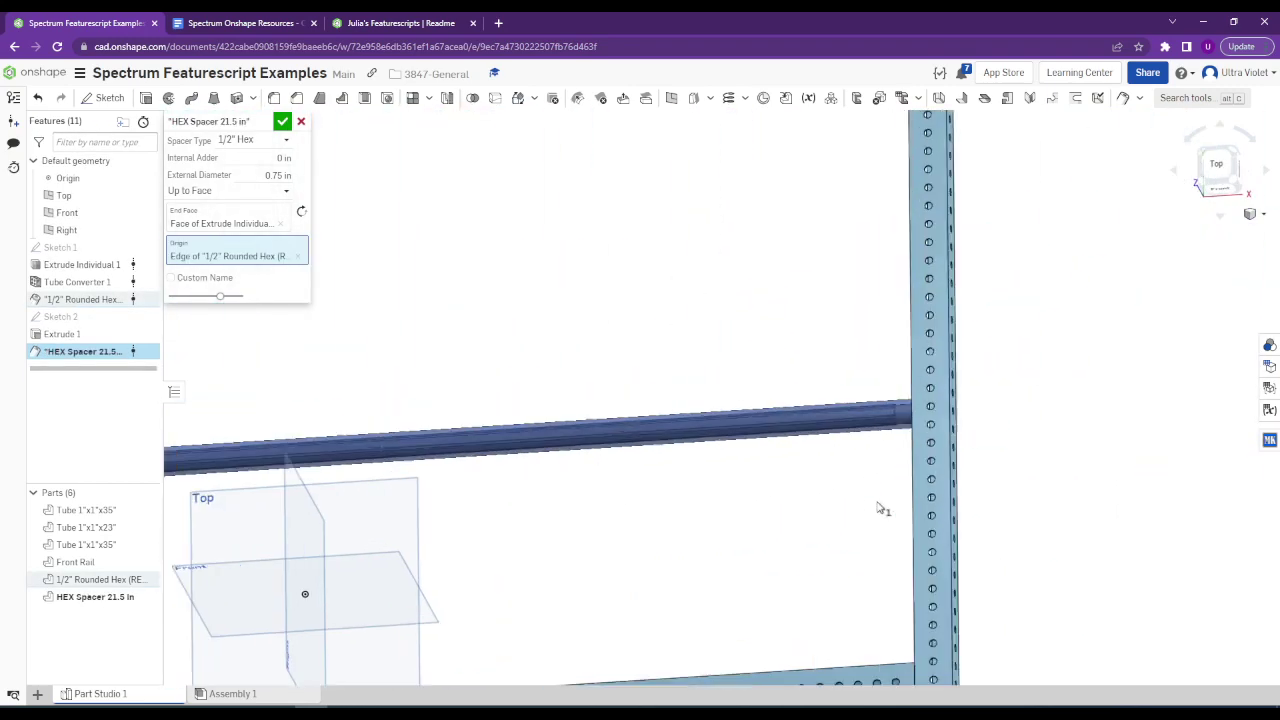
click(283, 121)
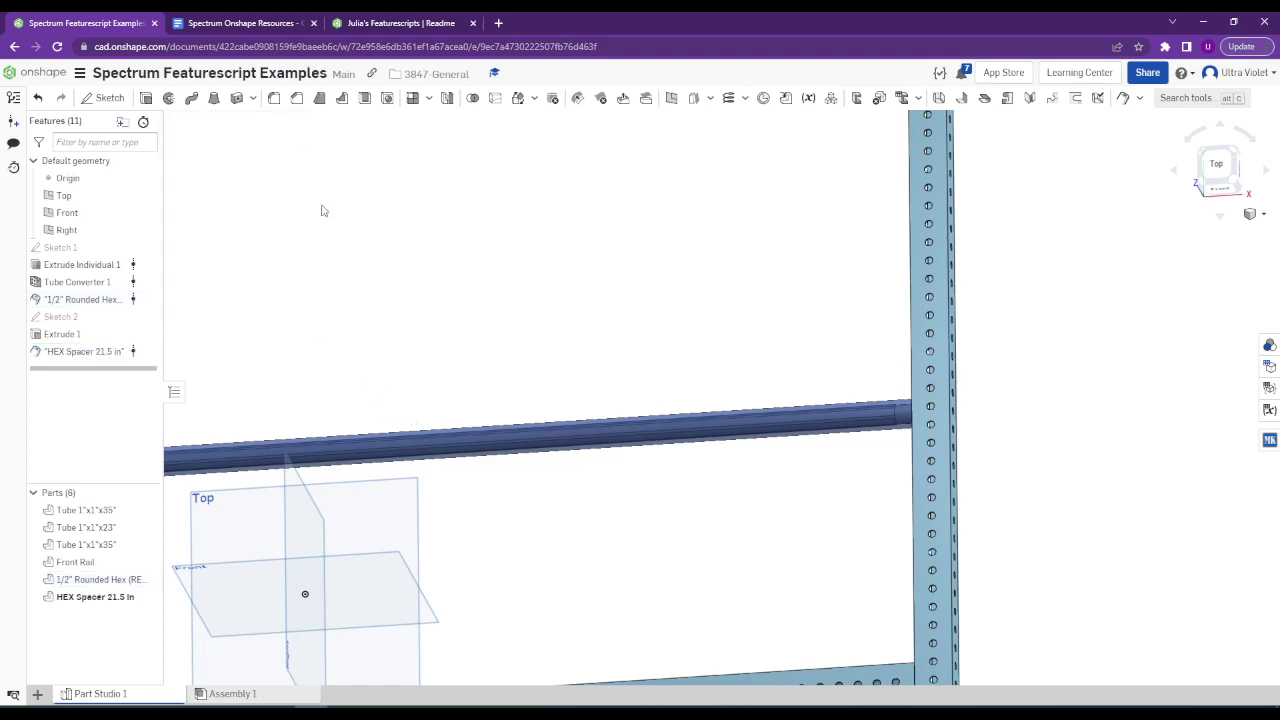
Isolate the hex spacer part.
scroll(424, 392, down, 5)
scroll(449, 452, up, 8)
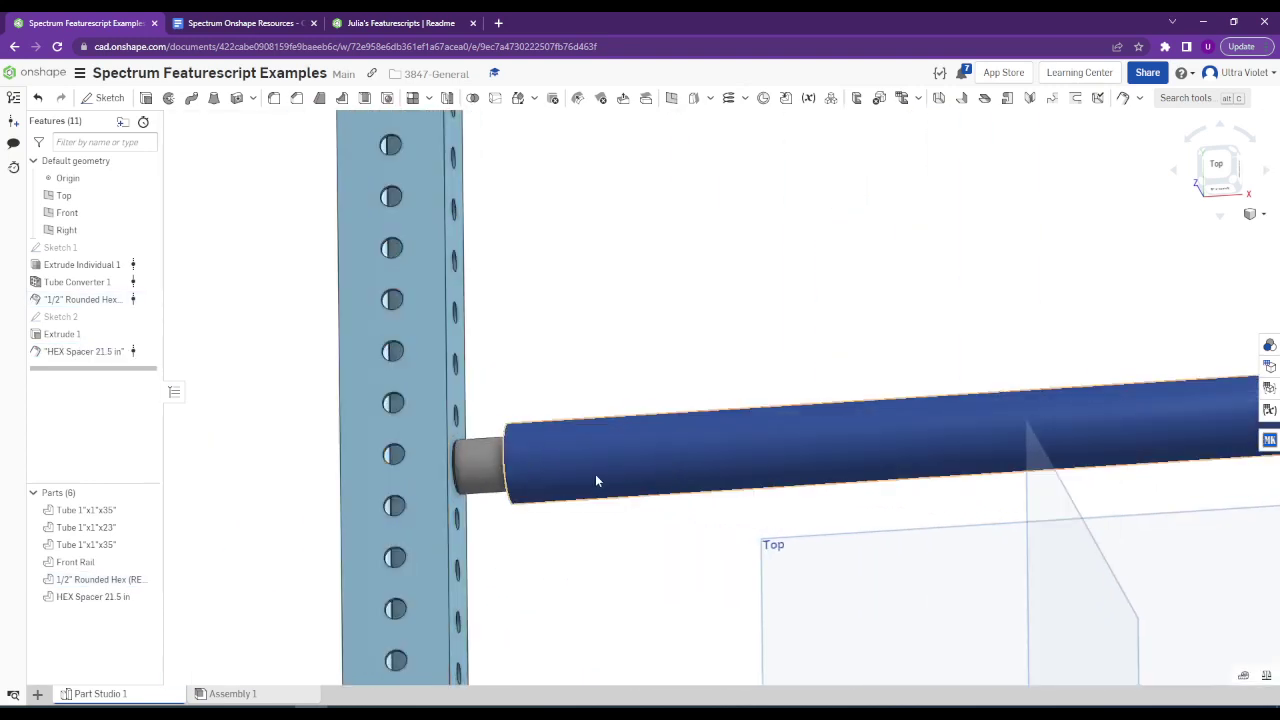
click(596, 472)
right_click(596, 471)
click(635, 221)
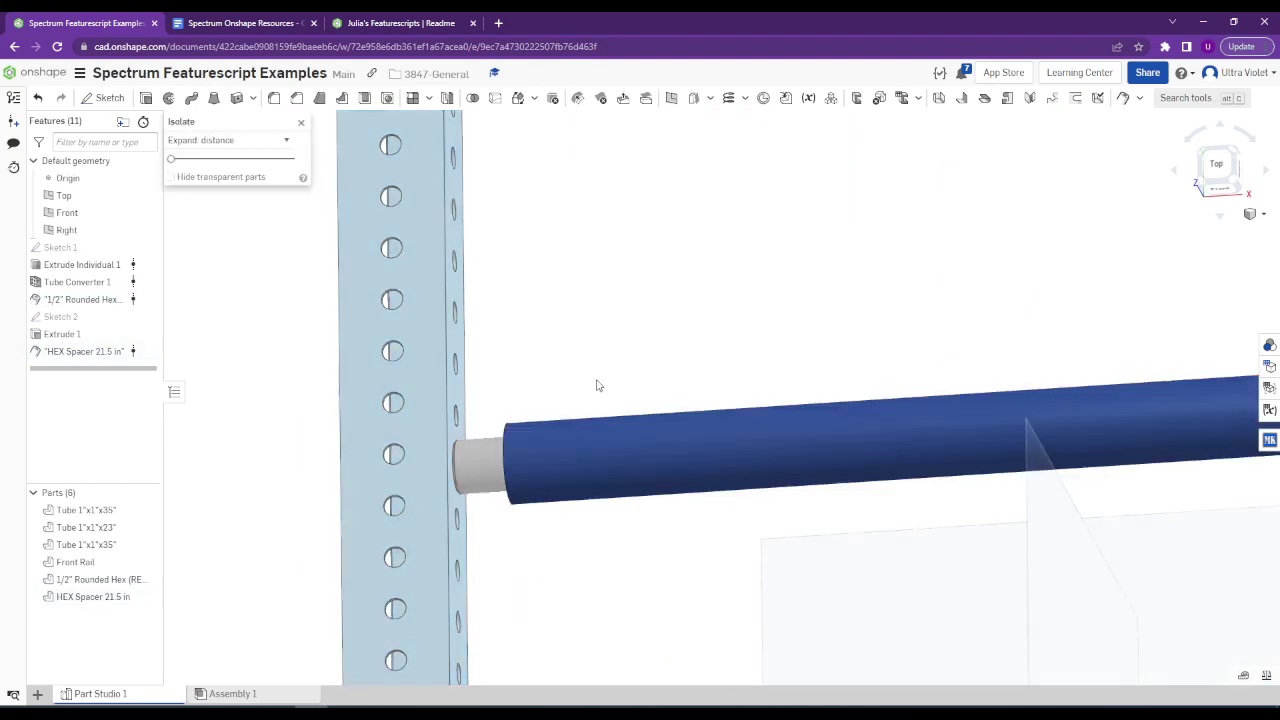
Rotate the frame upright and bring up the actions for Sketch 1.
right_drag(635, 221, 362, 232)
scroll(478, 345, down, 5)
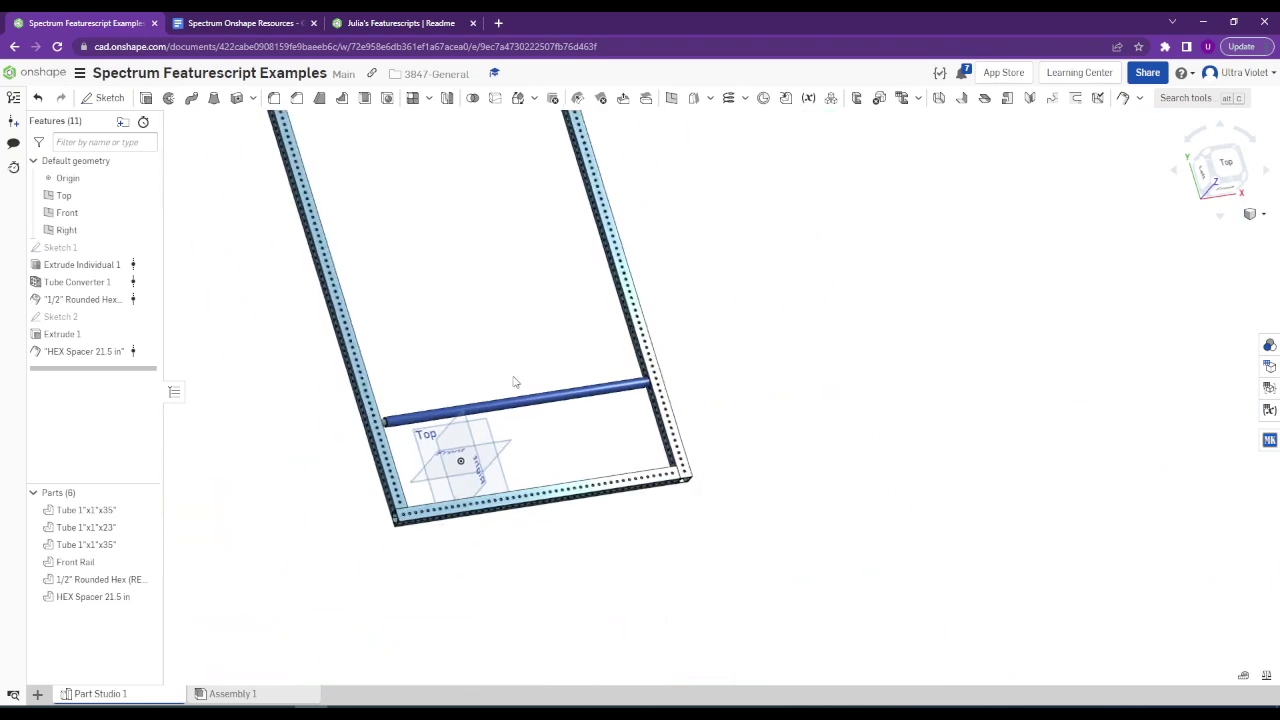
right_drag(514, 380, 362, 441)
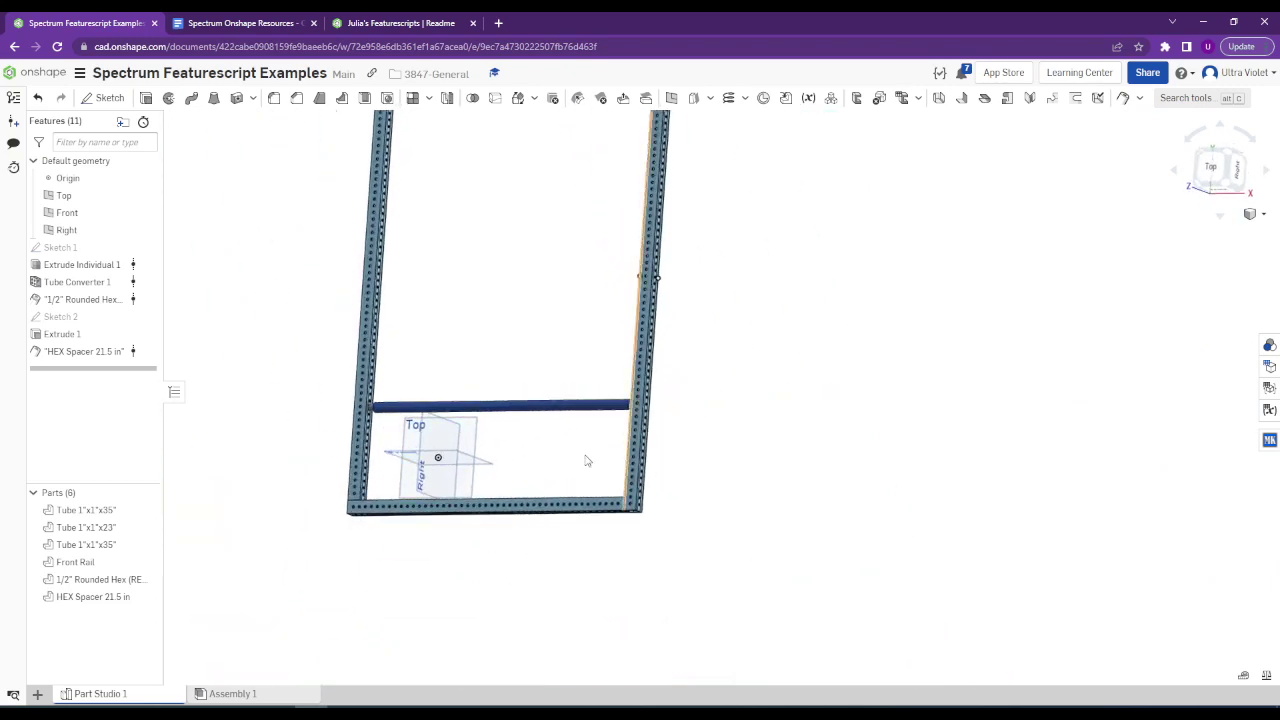
scroll(366, 447, up, 3)
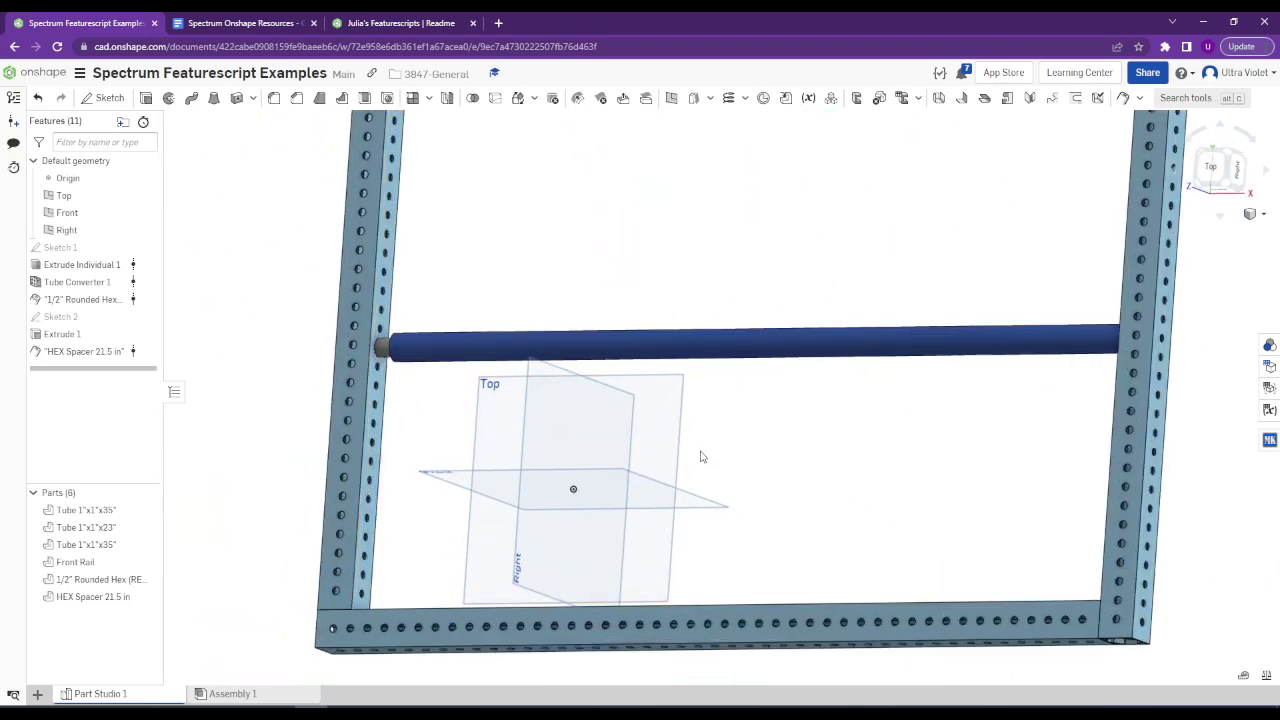
right_click(90, 252)
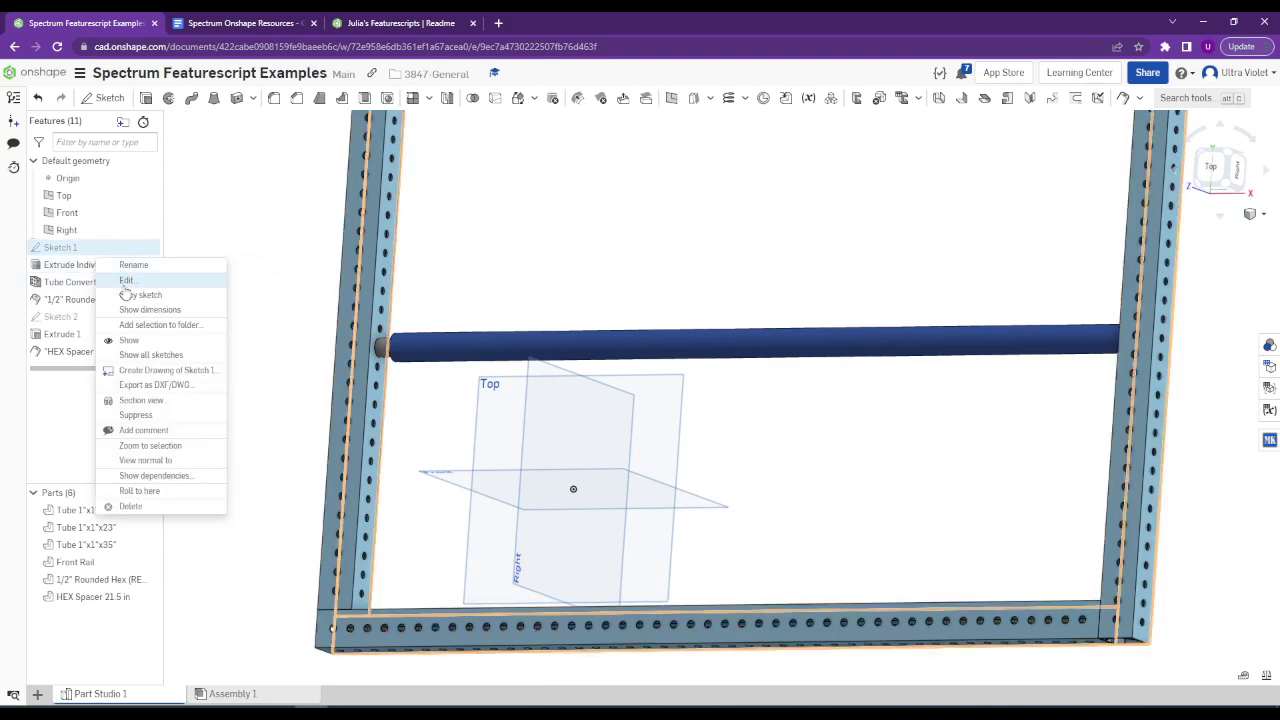
Edit Sketch 1 and change the 24 in frame width dimension to 26.
click(126, 281)
scroll(347, 320, down, 3)
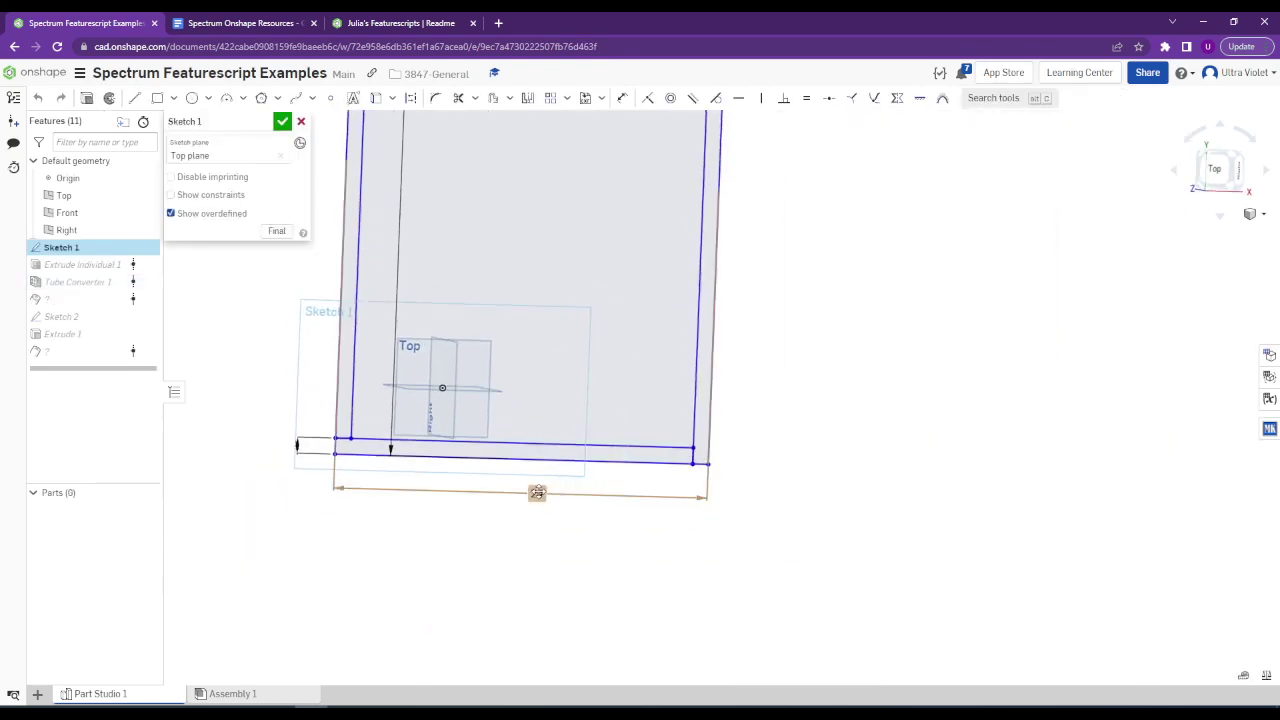
double_click(537, 492)
text(26)
key(Return)
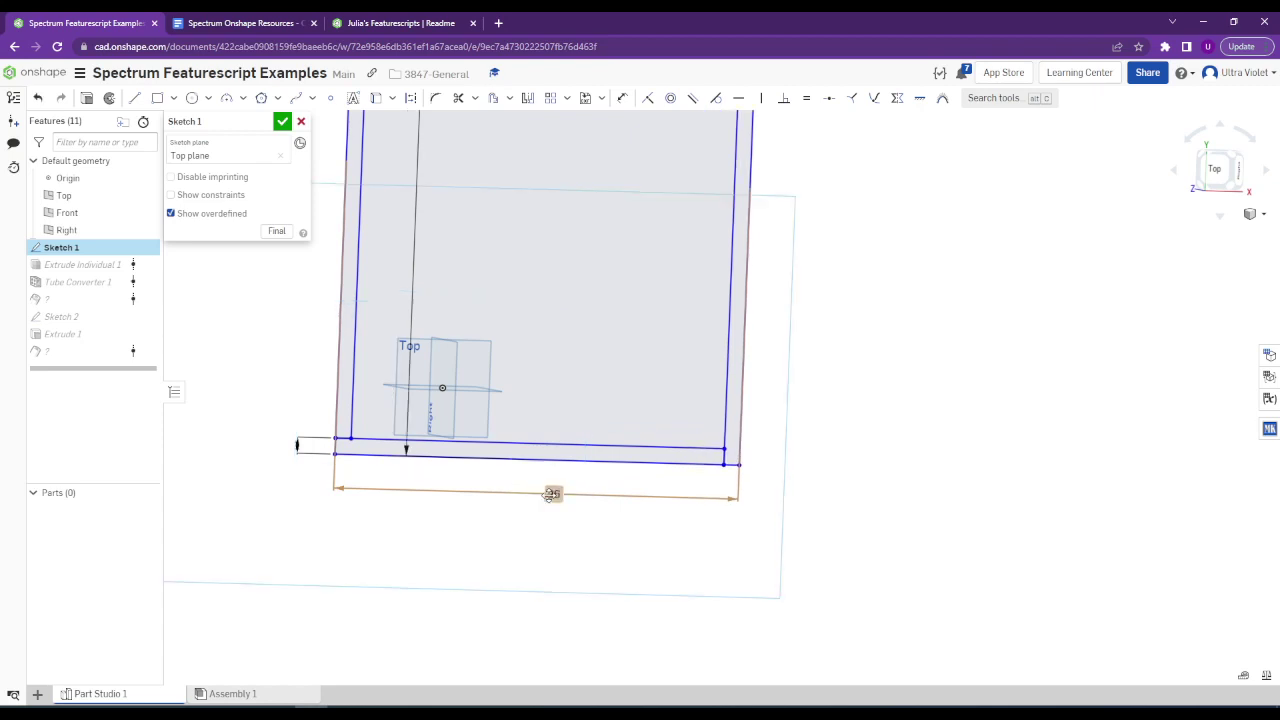
click(283, 122)
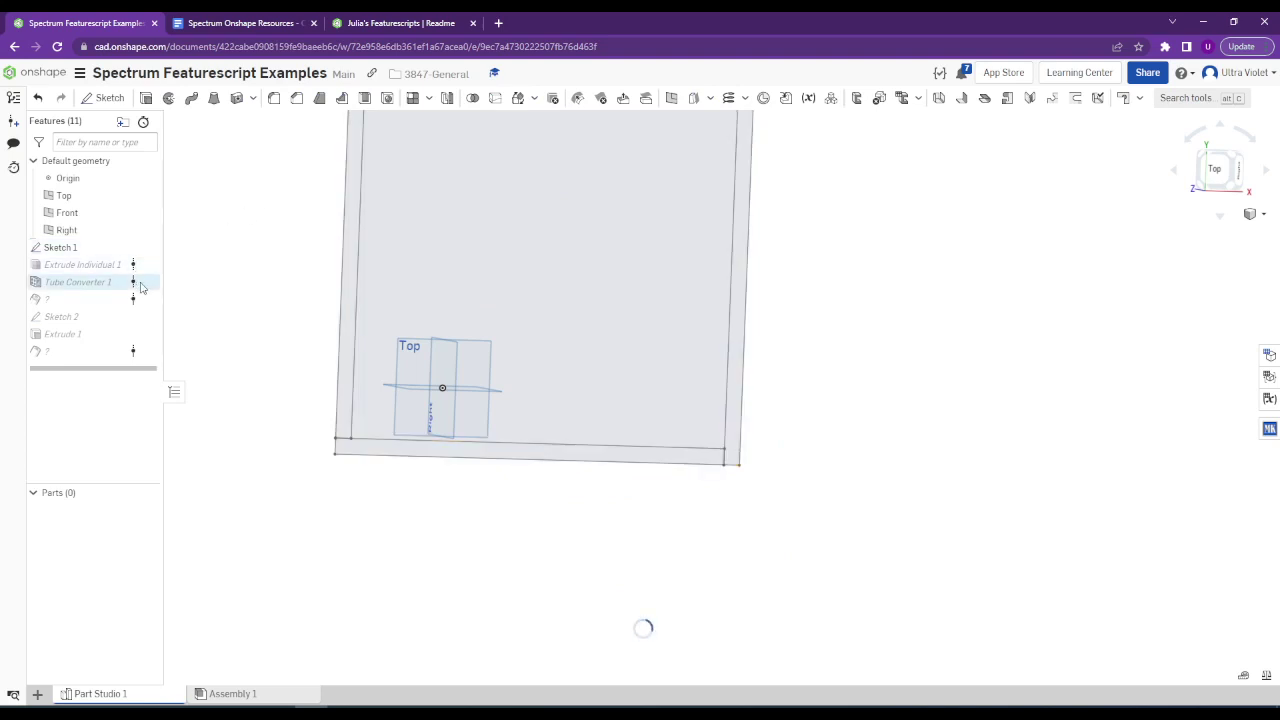
right_drag(300, 350, 620, 335)
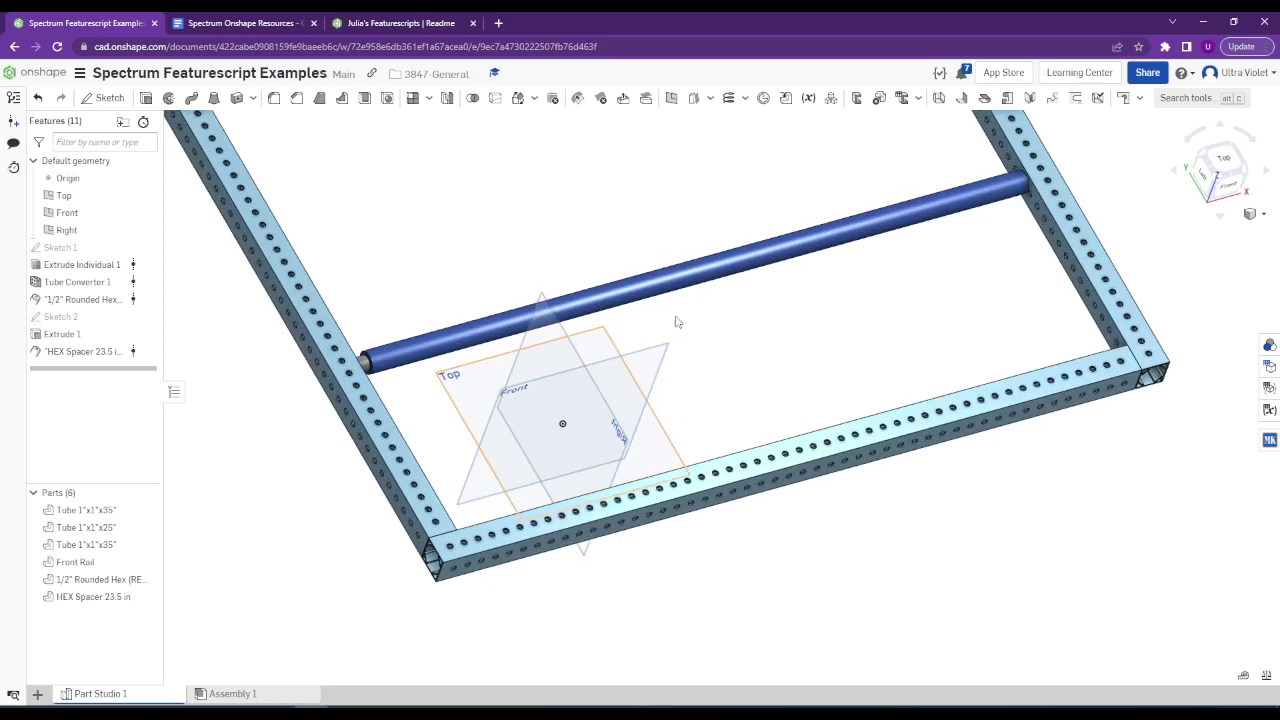
Clear the selection, view the frame from top and oblique angles, then go to the resources document.
click(547, 320)
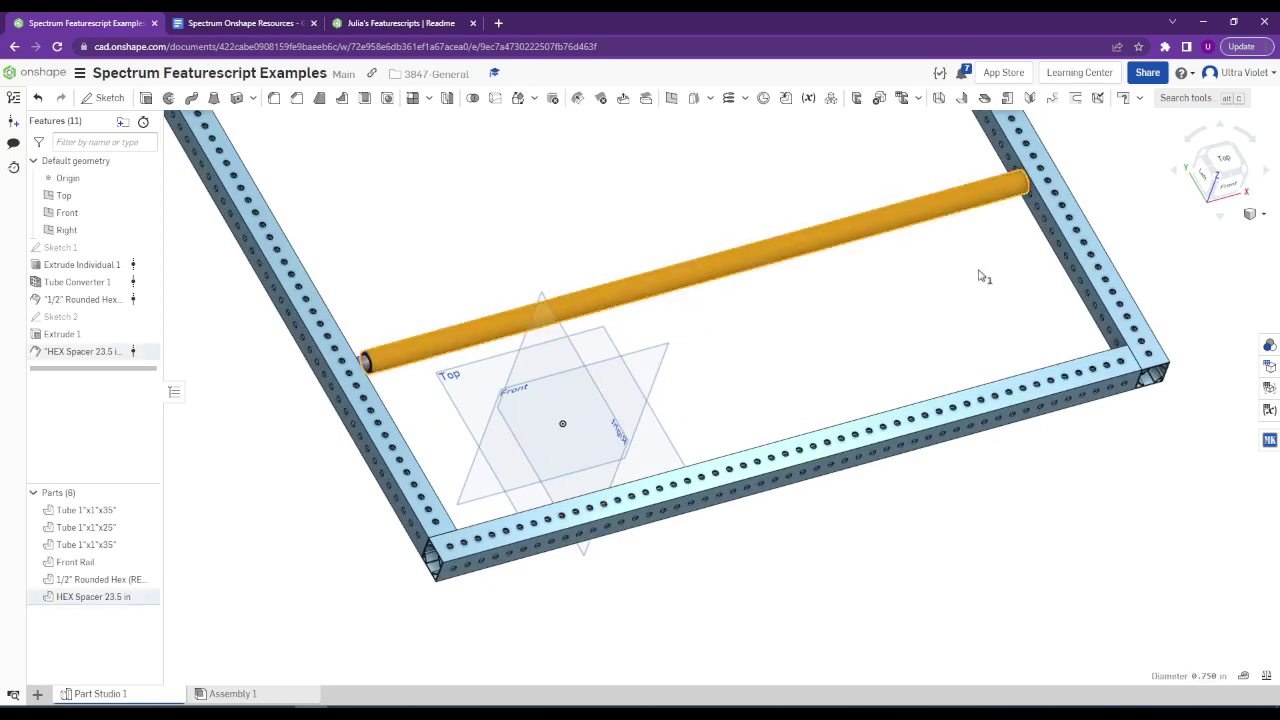
click(929, 323)
scroll(877, 354, down, 5)
right_drag(703, 498, 699, 501)
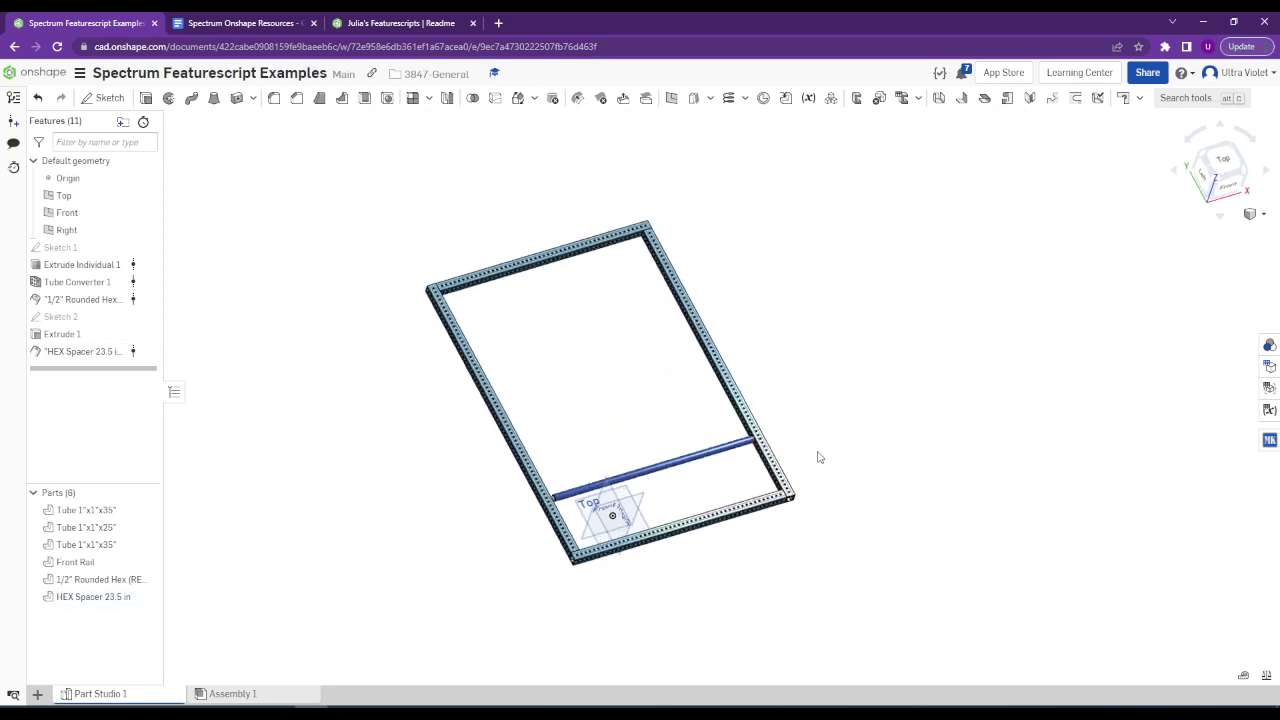
key(shift+5)
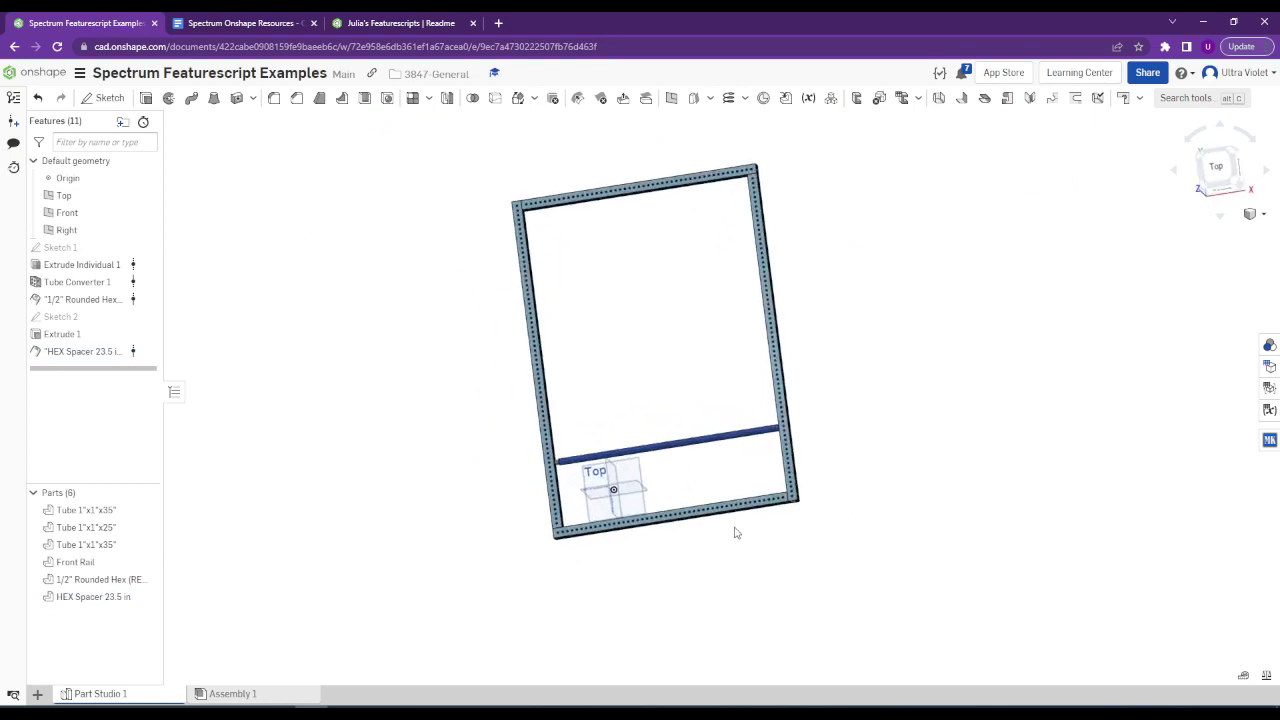
scroll(734, 525, up, 5)
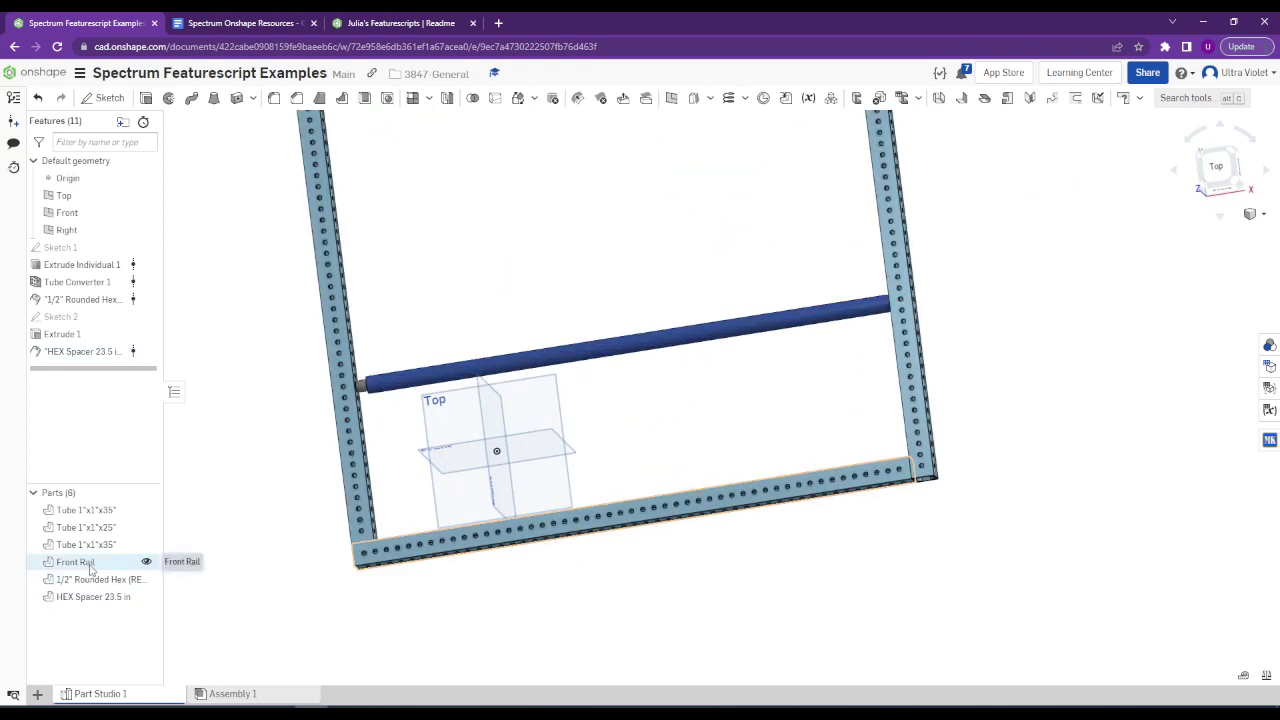
right_drag(614, 408, 477, 450)
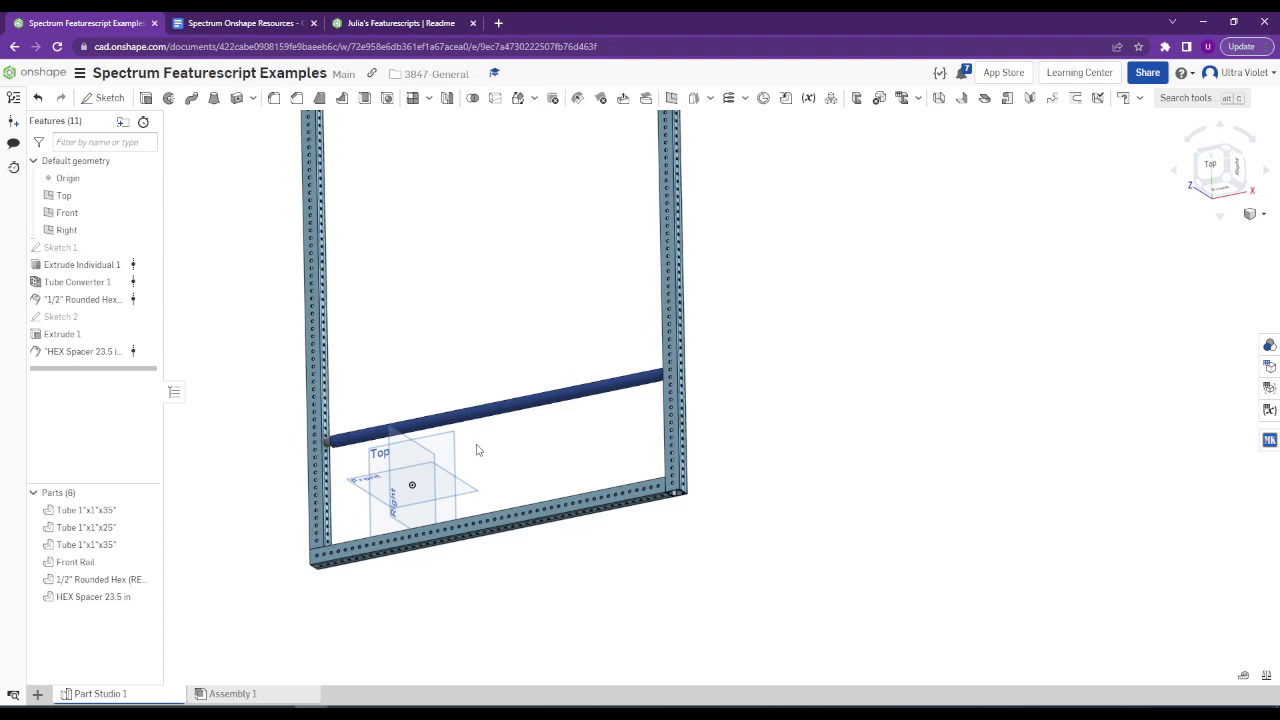
click(284, 25)
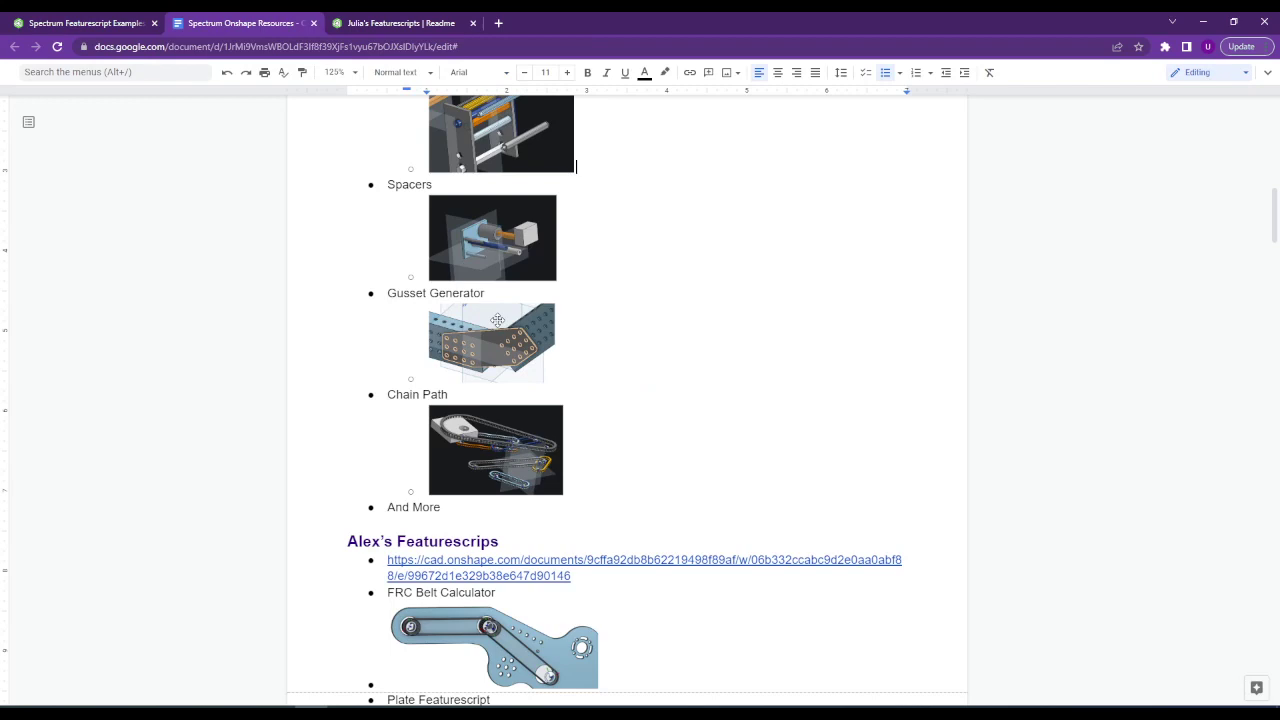
Scroll past the Chain Path entry and return to the Spectrum Featurescript Examples document.
scroll(513, 289, down, 1)
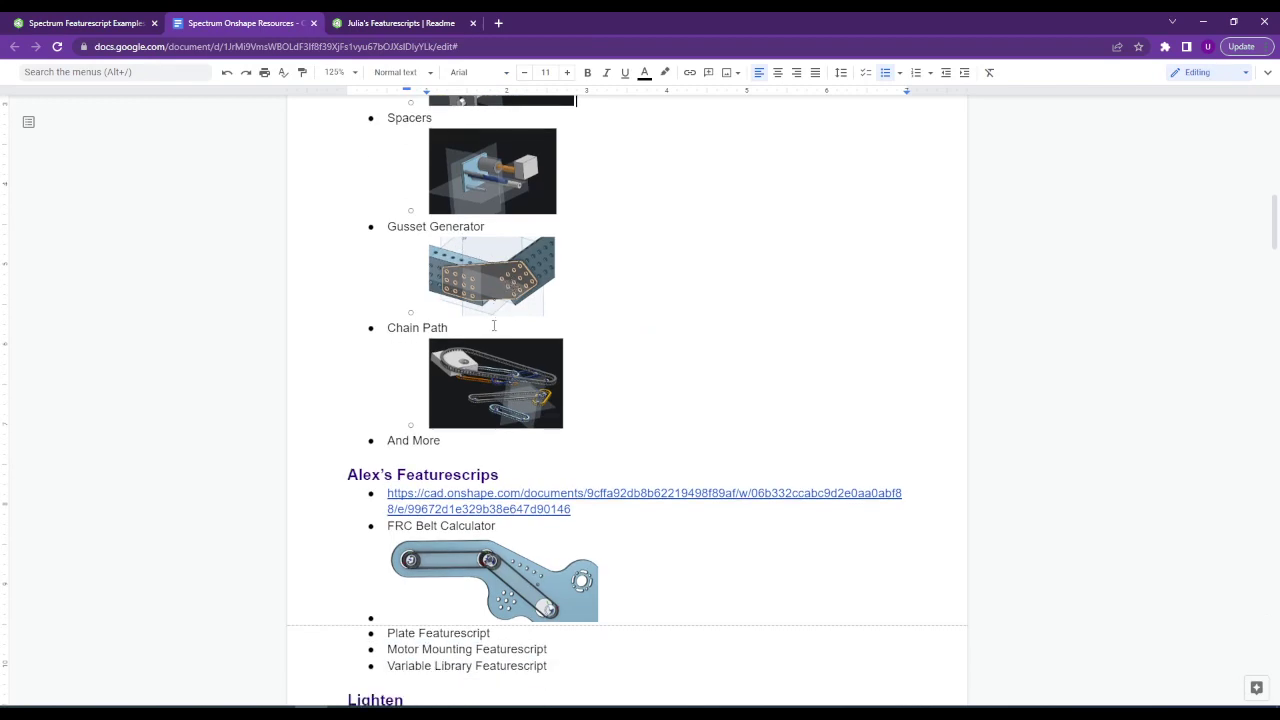
click(161, 17)
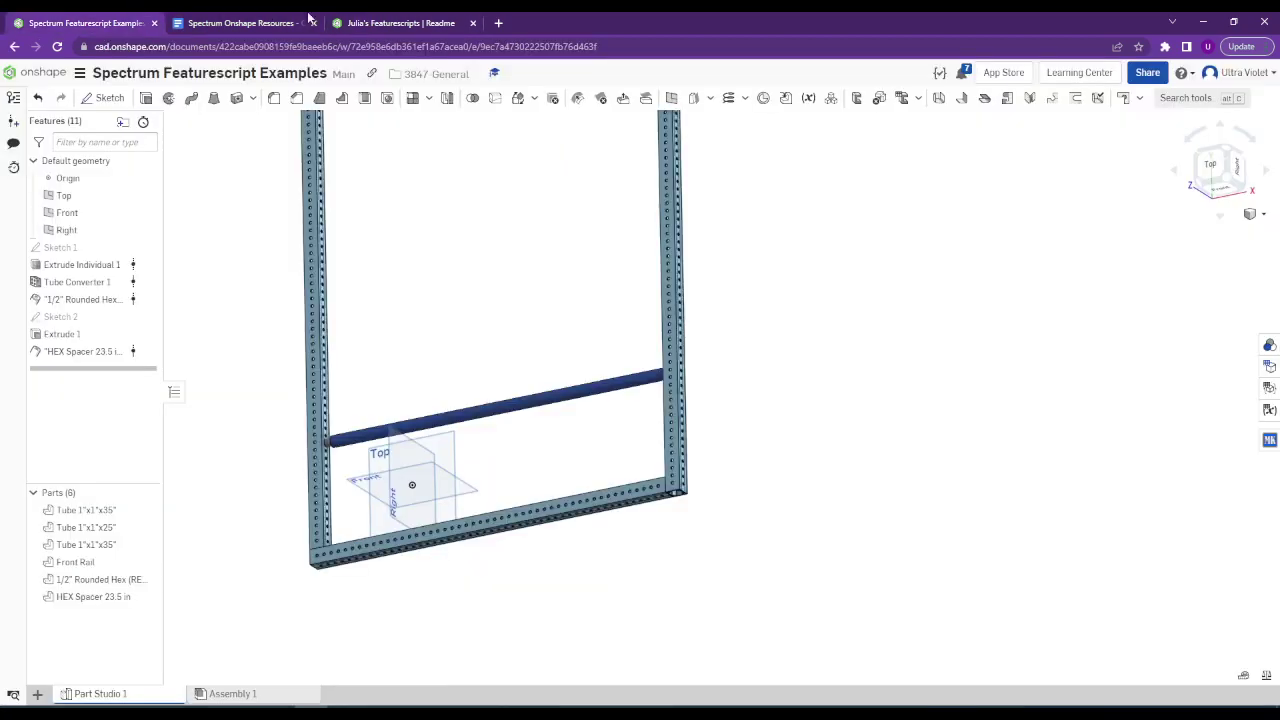
click(400, 22)
scroll(350, 296, up, 2)
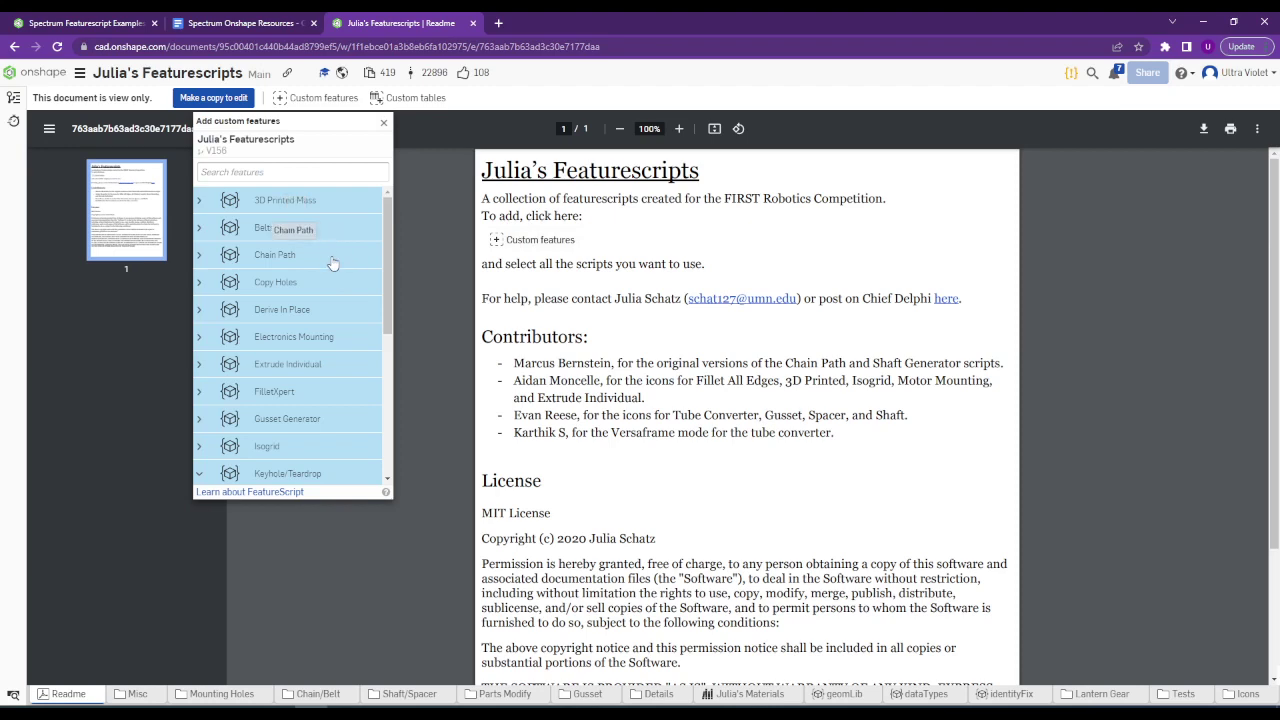
click(86, 20)
scroll(448, 300, down, 3)
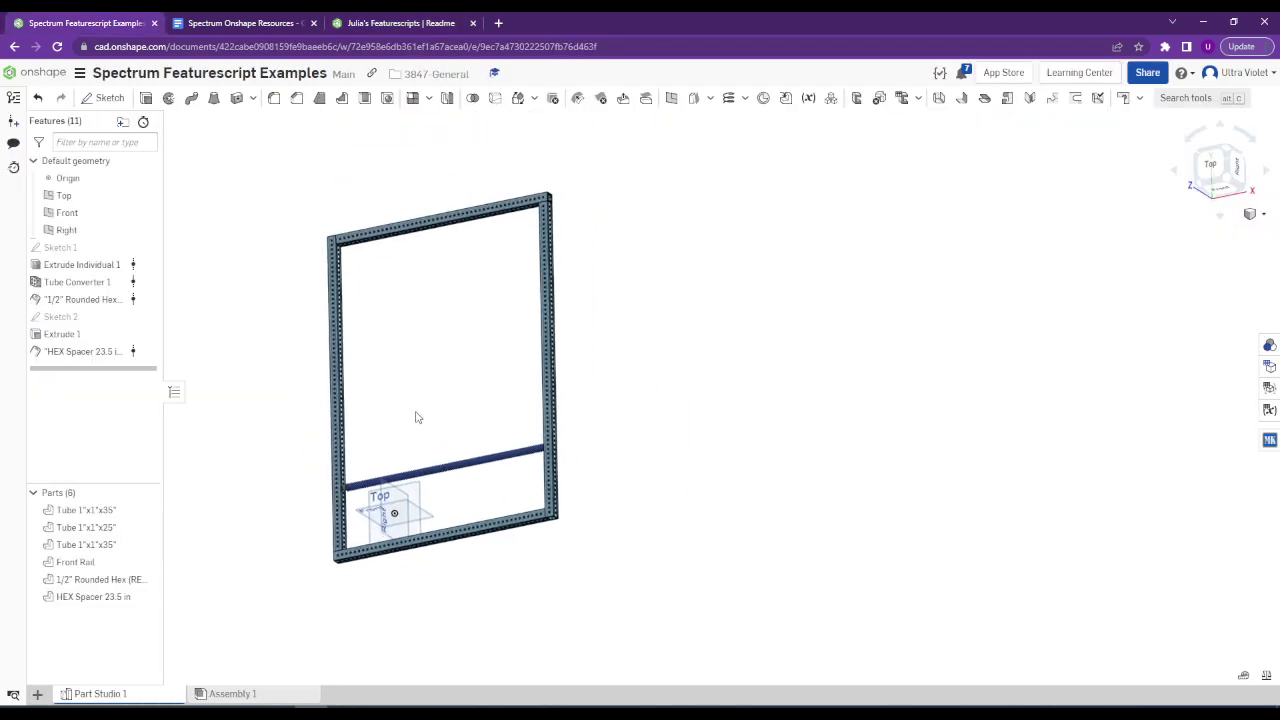
right_drag(417, 414, 317, 391)
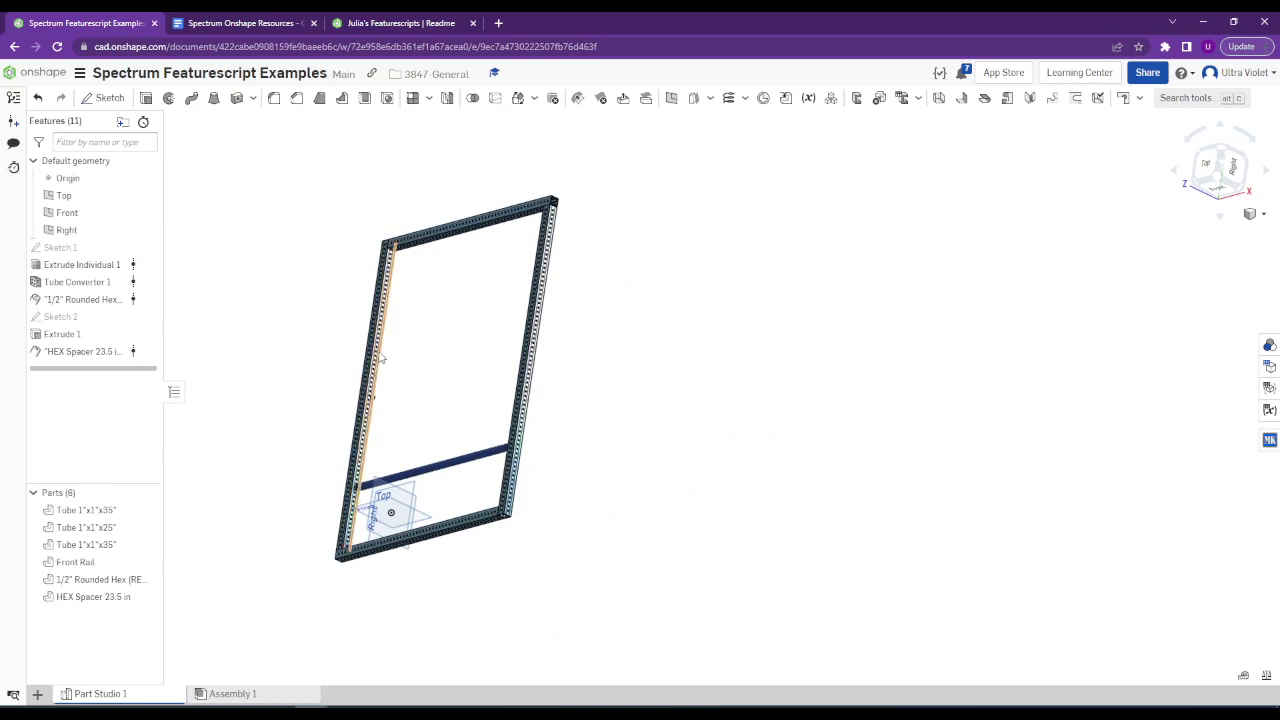
Add a Chain Generator feature, found by searching 'cha' in the tool search.
scroll(380, 357, up, 5)
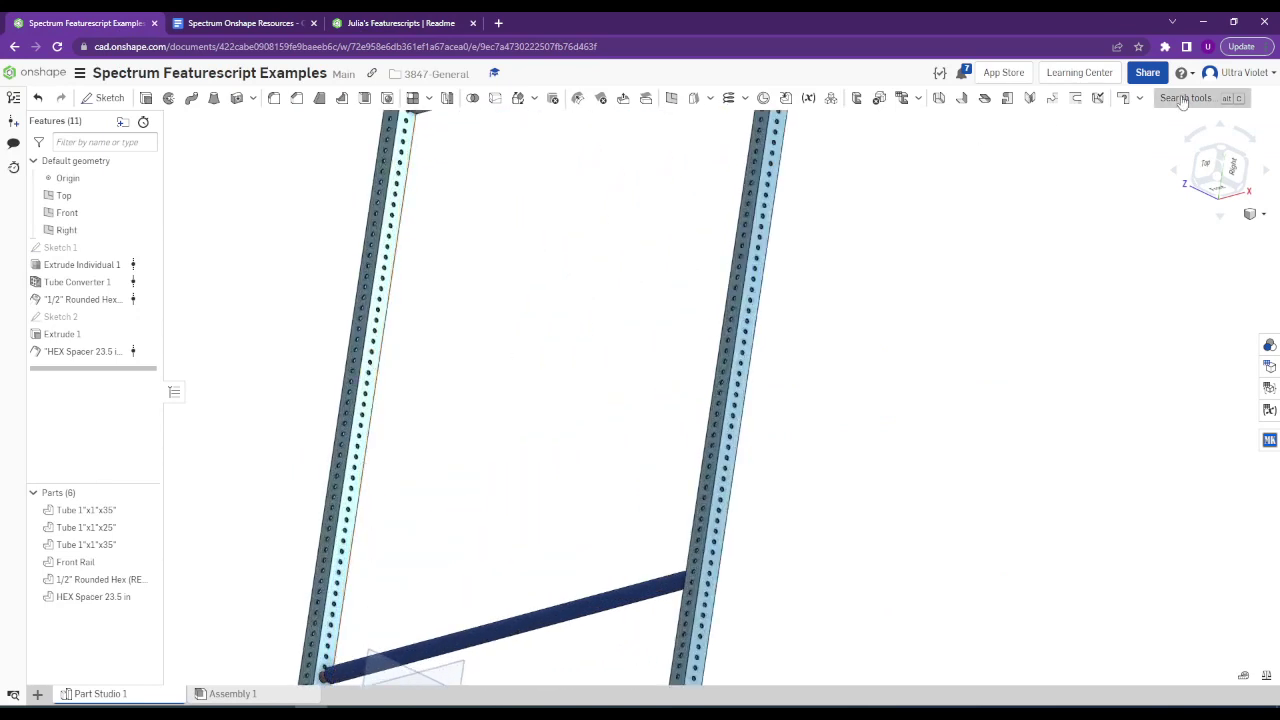
click(1137, 98)
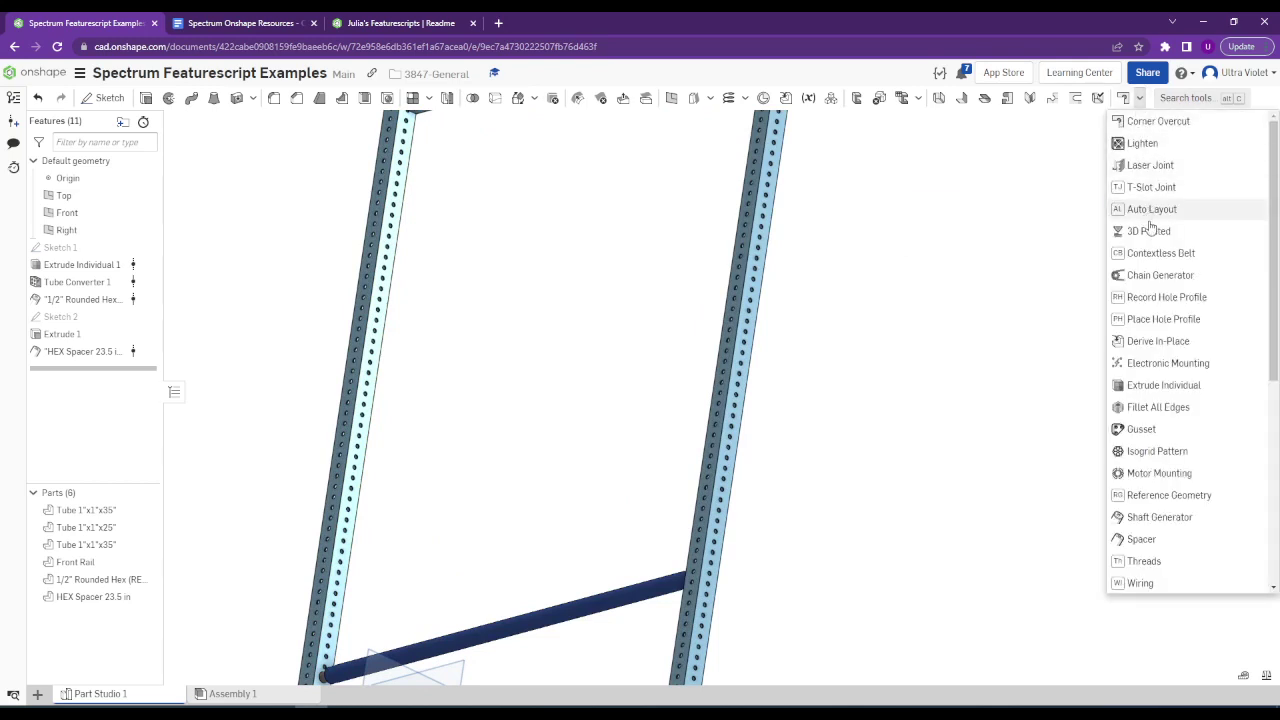
scroll(1155, 288, down, 3)
click(1187, 98)
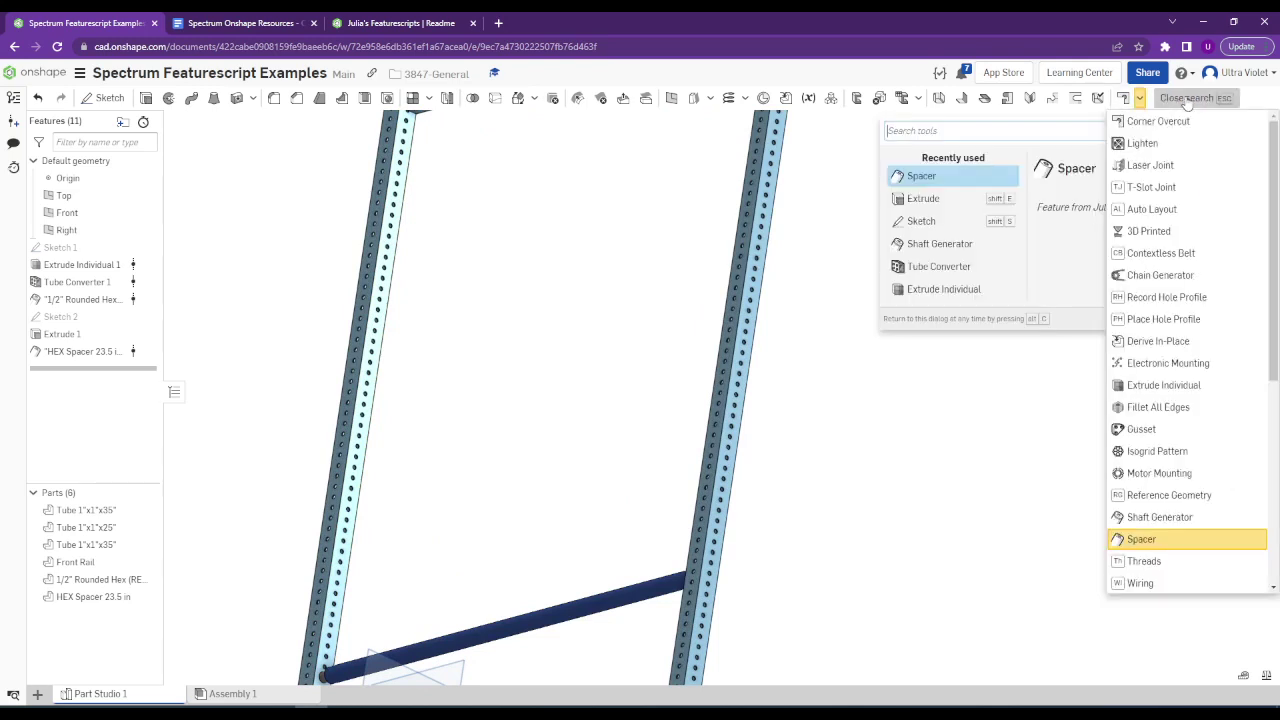
text(cha)
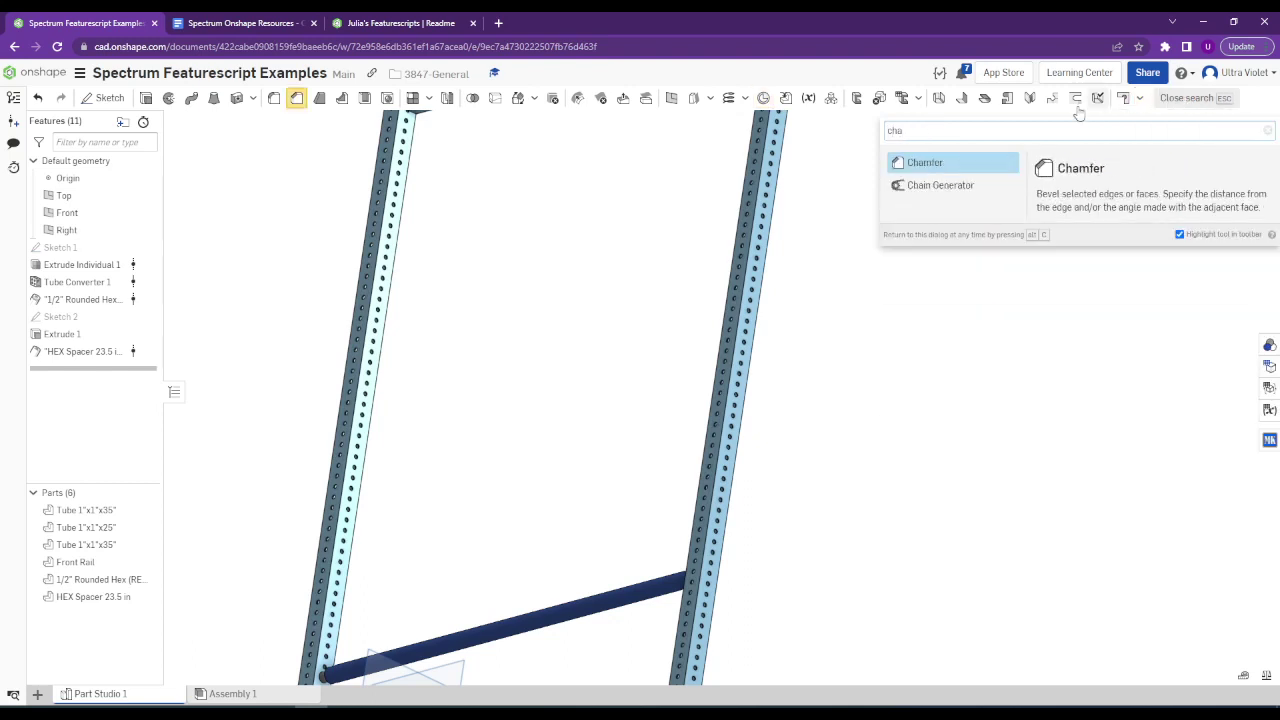
click(958, 199)
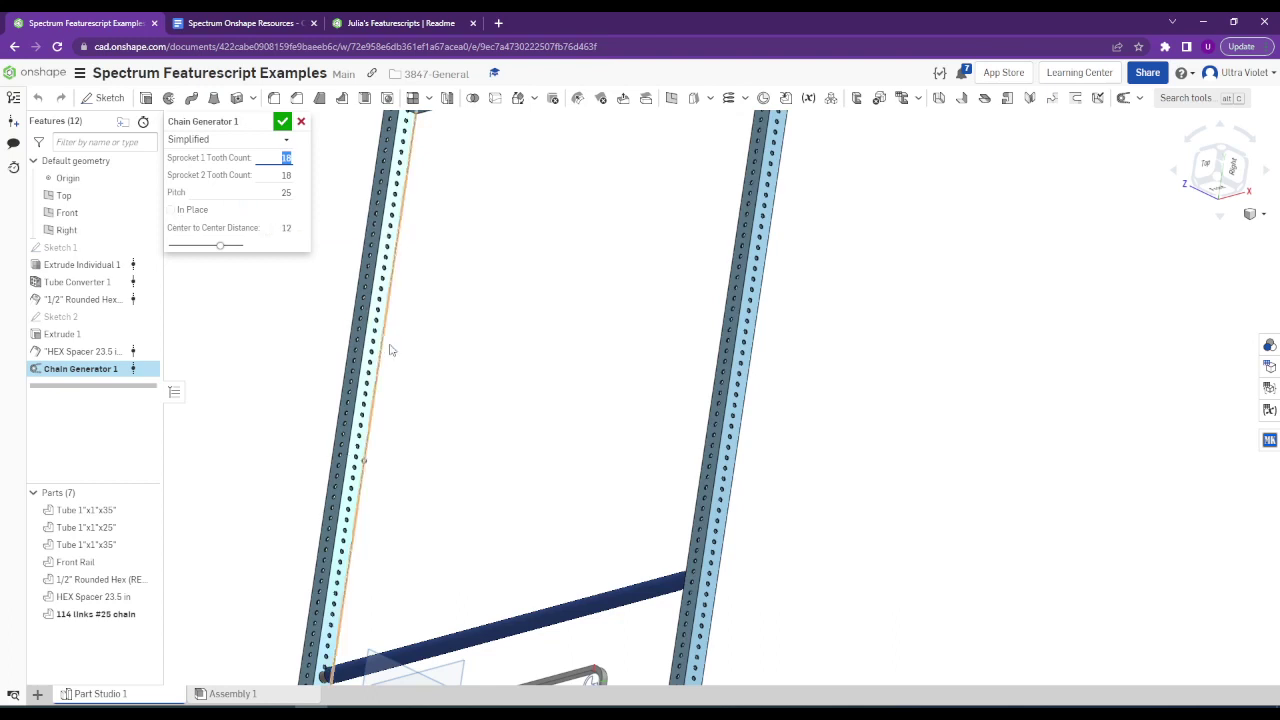
Place the chain In Place between two points picked on the left side tube's edges.
scroll(391, 350, down, 3)
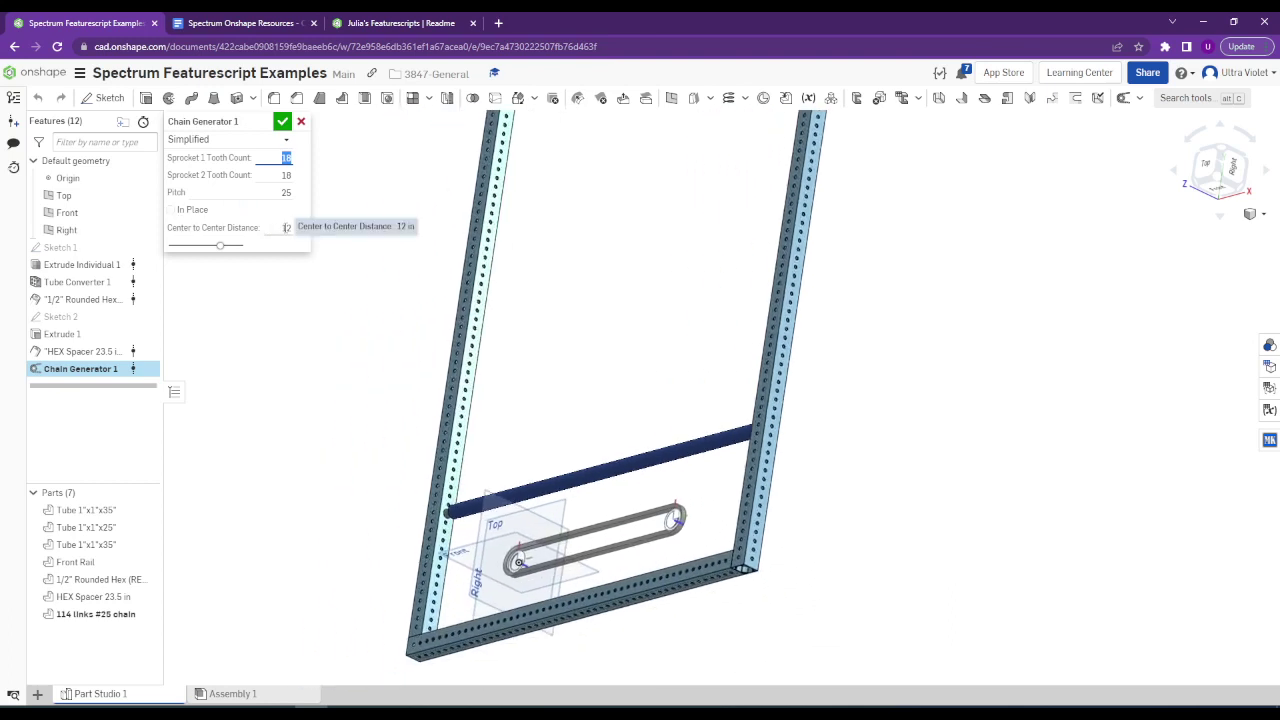
right_drag(600, 560, 680, 571)
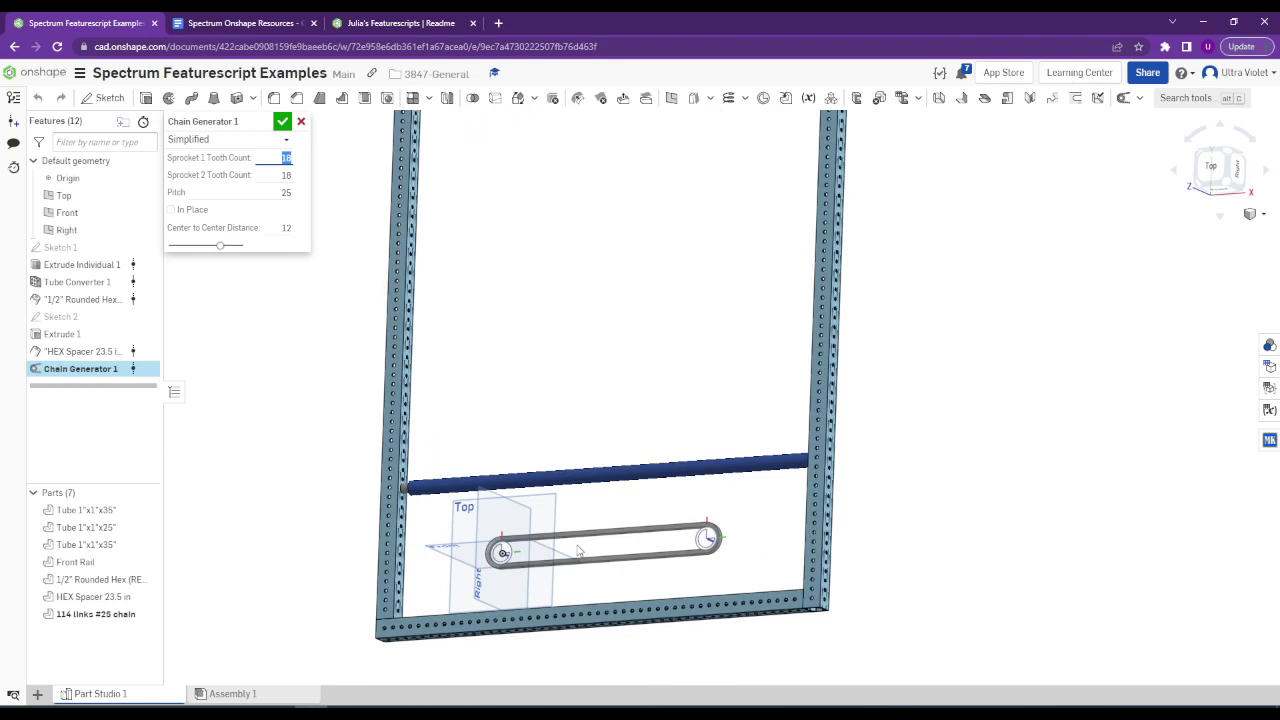
scroll(578, 551, up, 3)
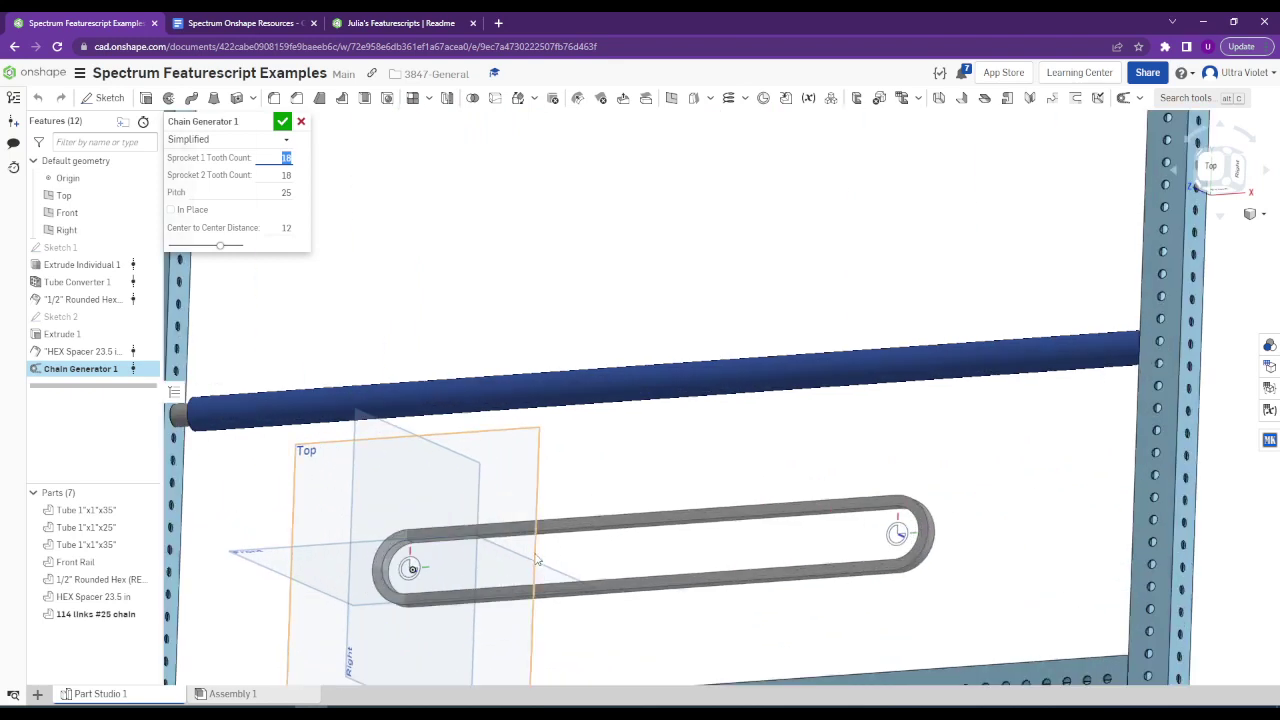
click(189, 211)
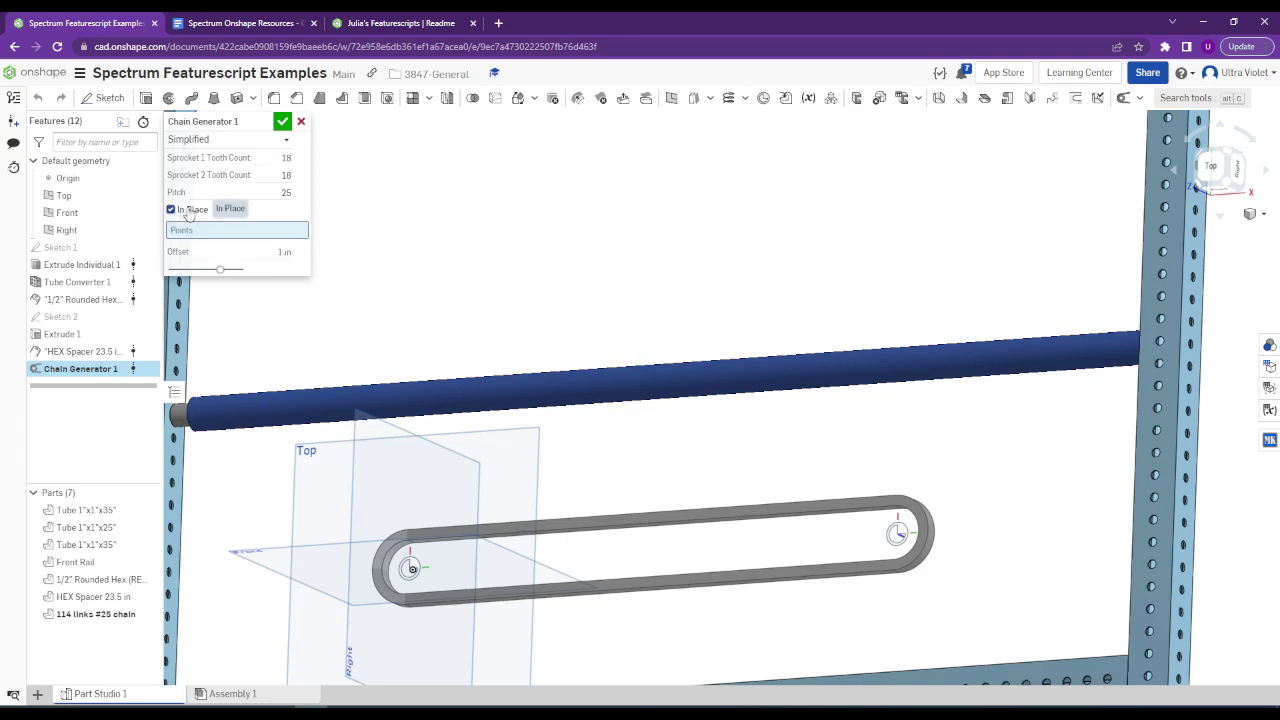
scroll(604, 466, down, 3)
right_drag(604, 466, 531, 366)
scroll(507, 363, up, 3)
click(493, 360)
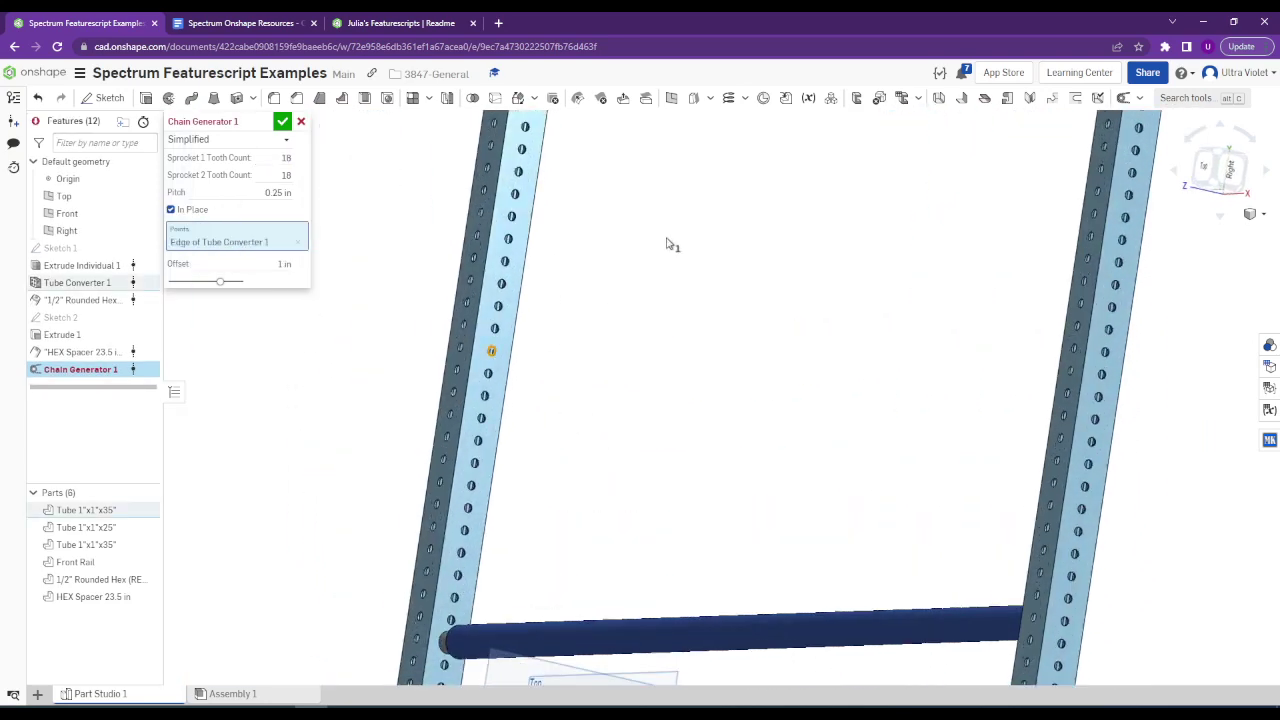
scroll(563, 606, down, 2)
scroll(534, 266, down, 3)
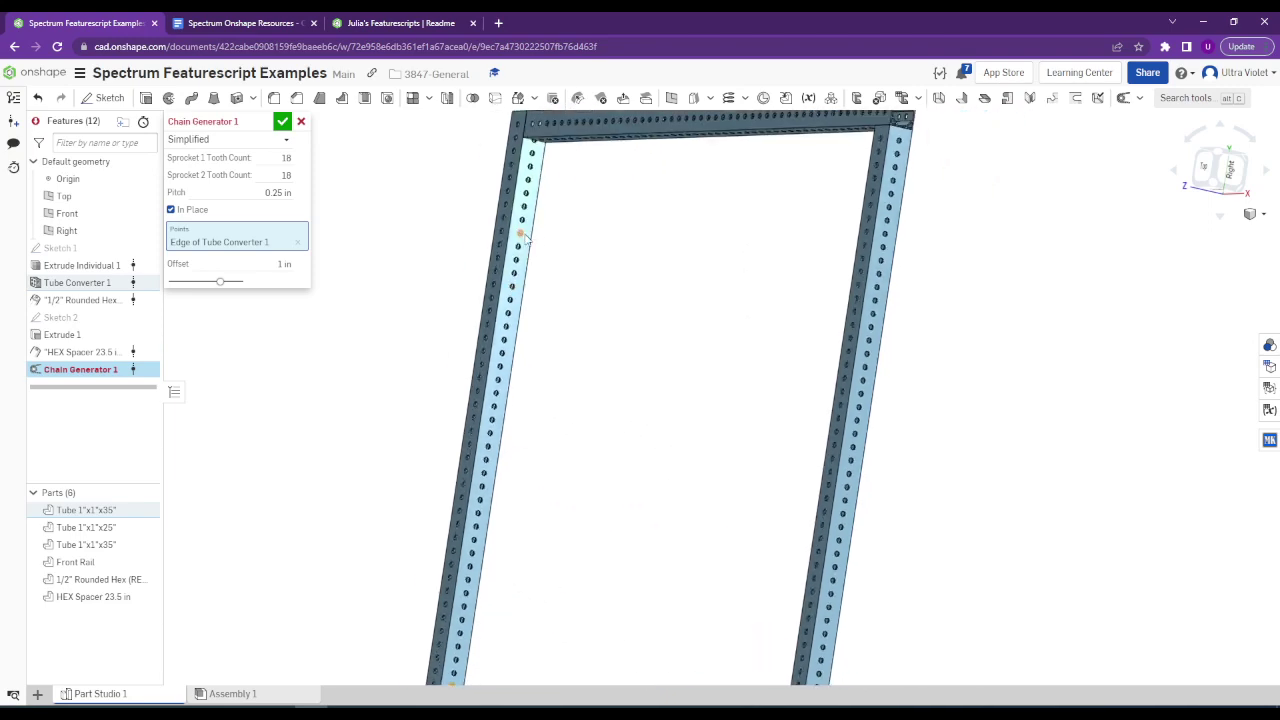
click(524, 236)
Inspect the 154-link #25 chain and accept Chain Generator 1.
scroll(549, 369, down, 3)
right_drag(549, 369, 531, 451)
scroll(562, 498, up, 3)
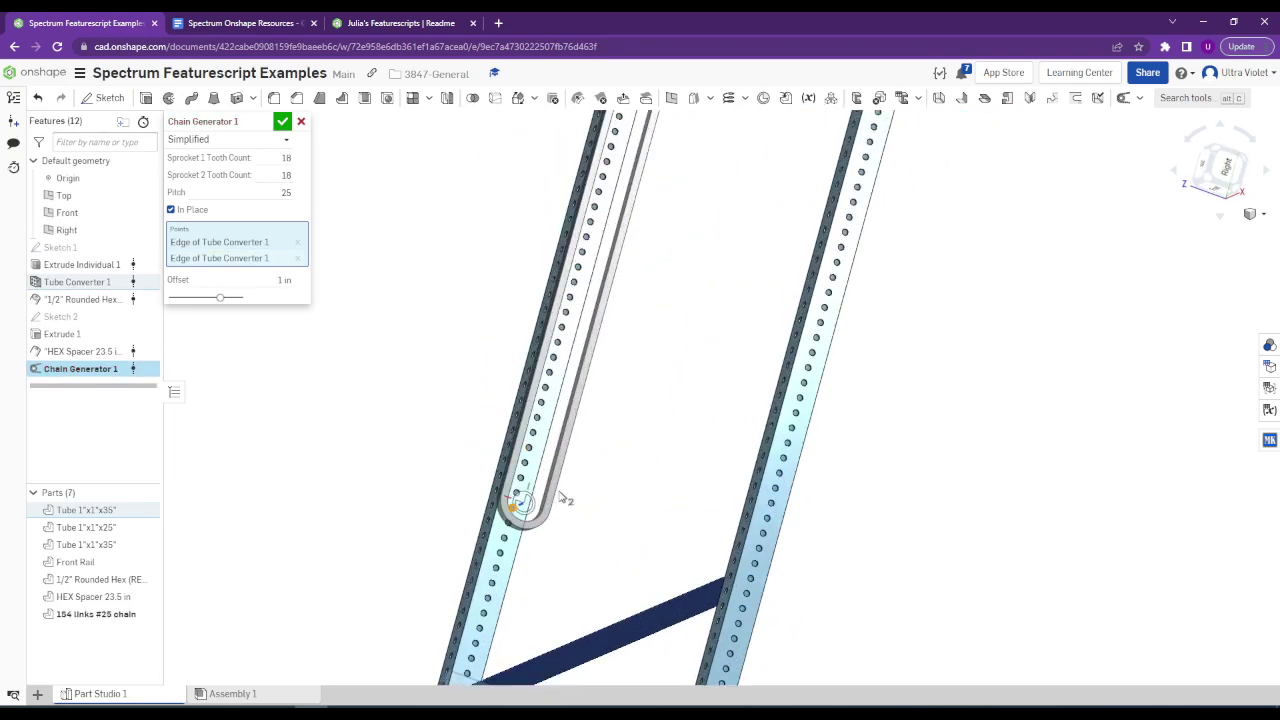
right_drag(561, 498, 511, 494)
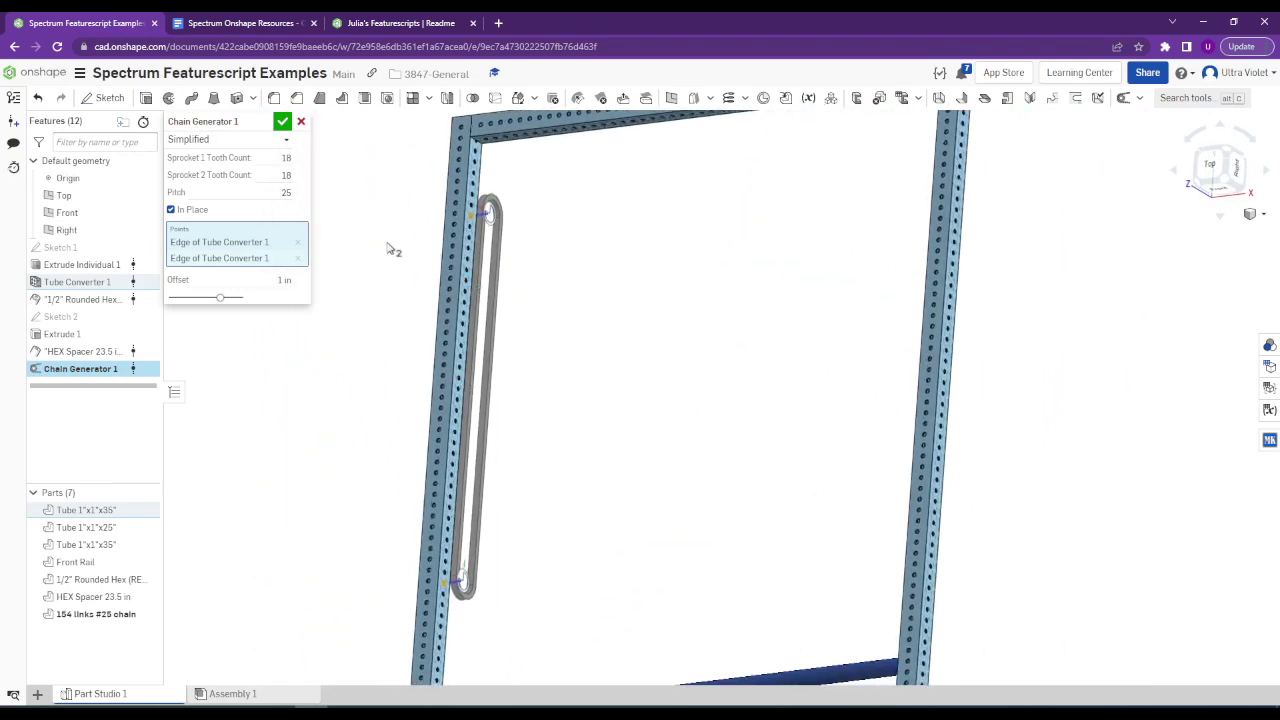
click(282, 121)
key(shift+5)
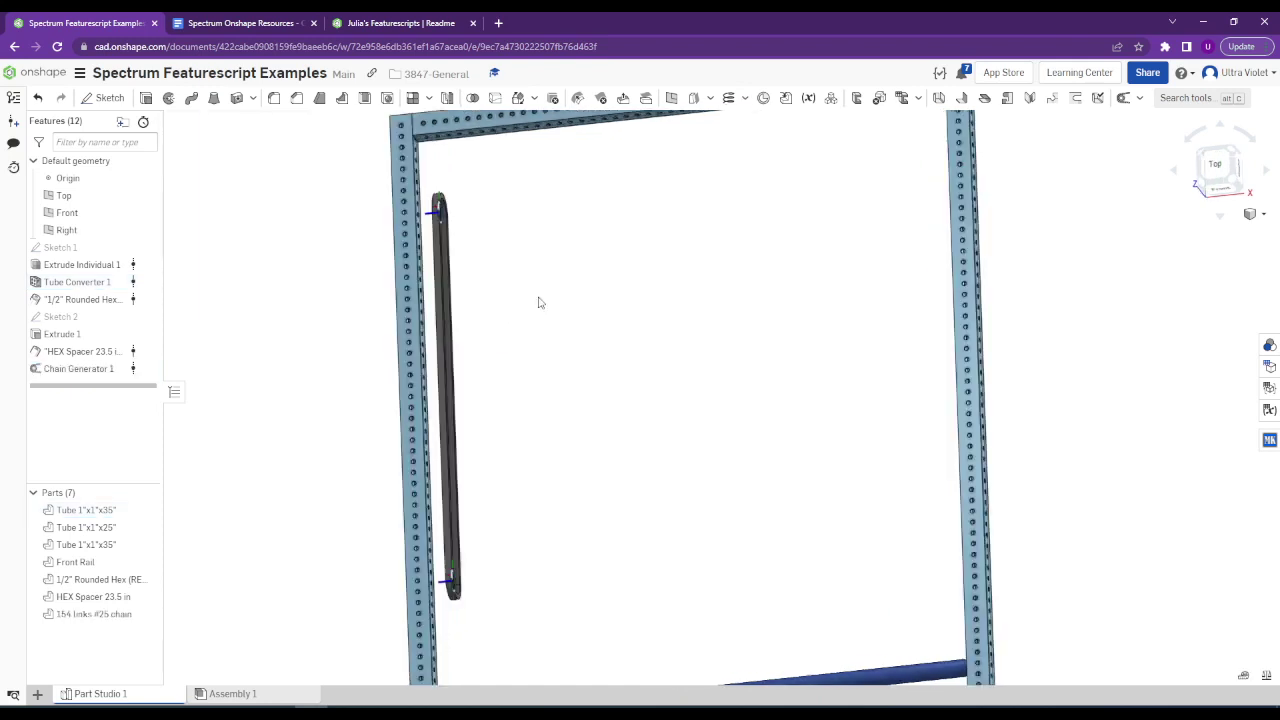
Edit Chain Generator 1 and switch the chain style to Realistic.
scroll(509, 286, up, 10)
scroll(427, 230, up, 3)
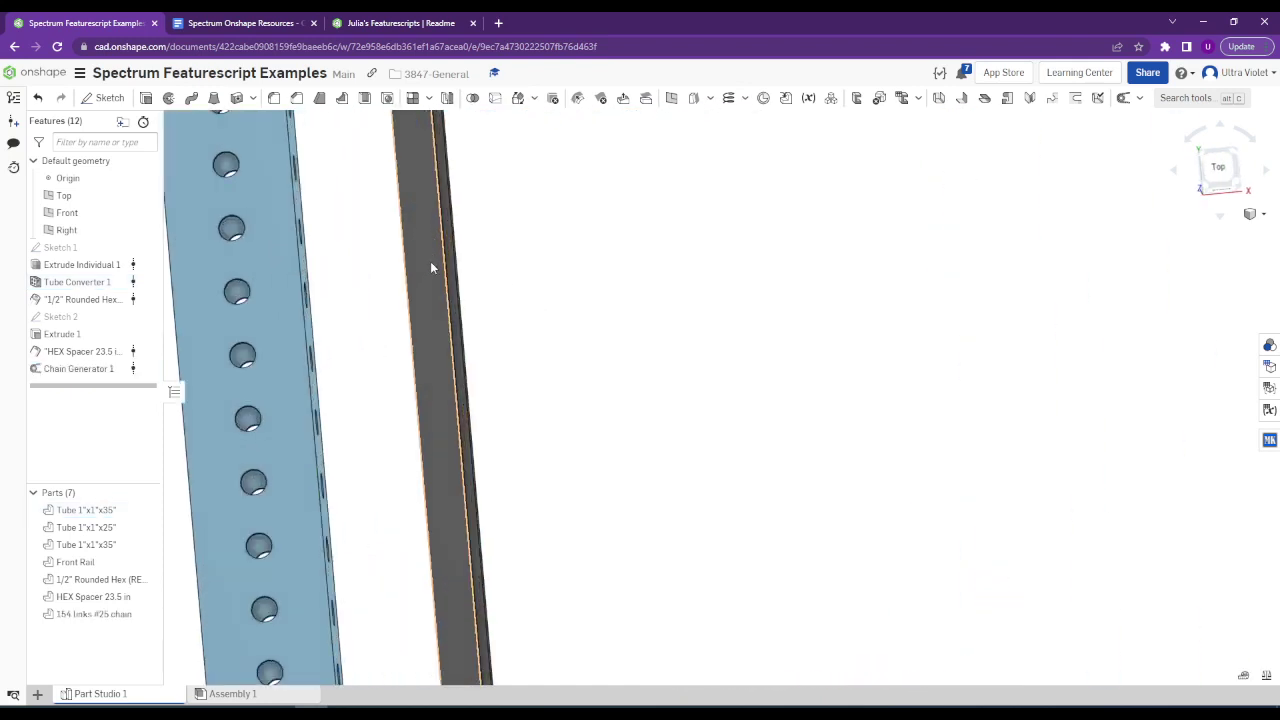
right_click(124, 369)
click(140, 395)
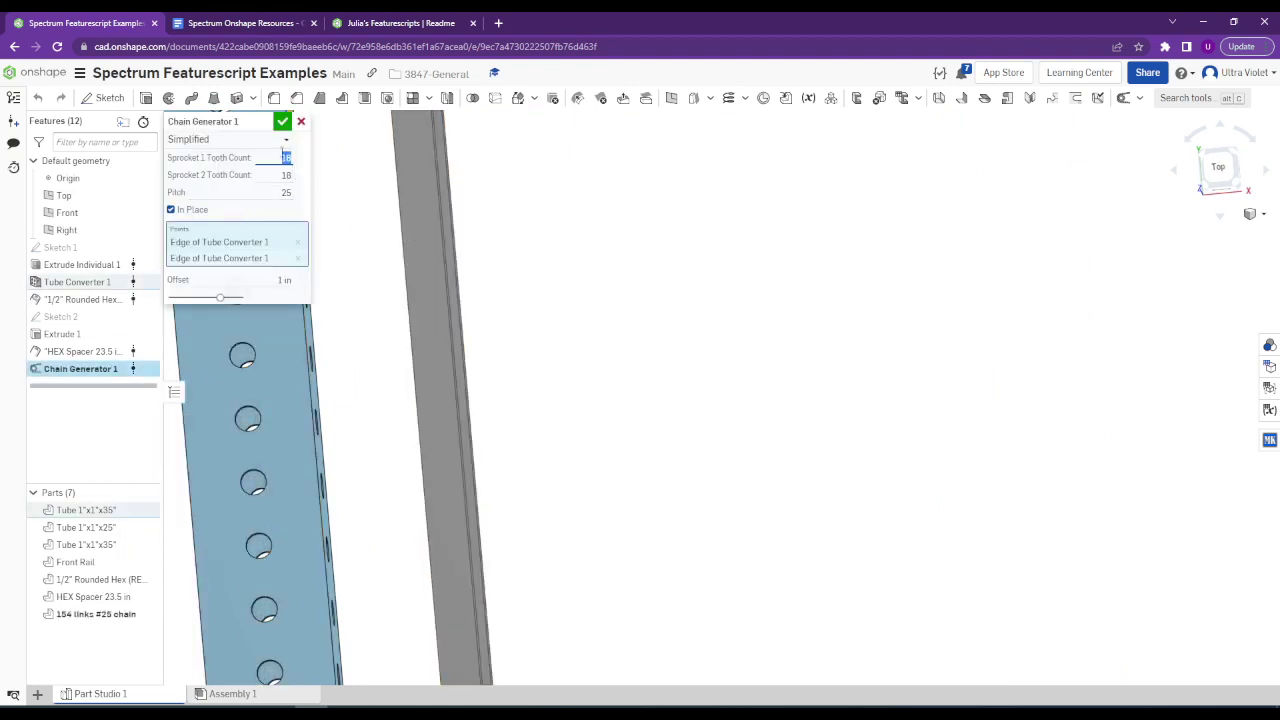
click(280, 146)
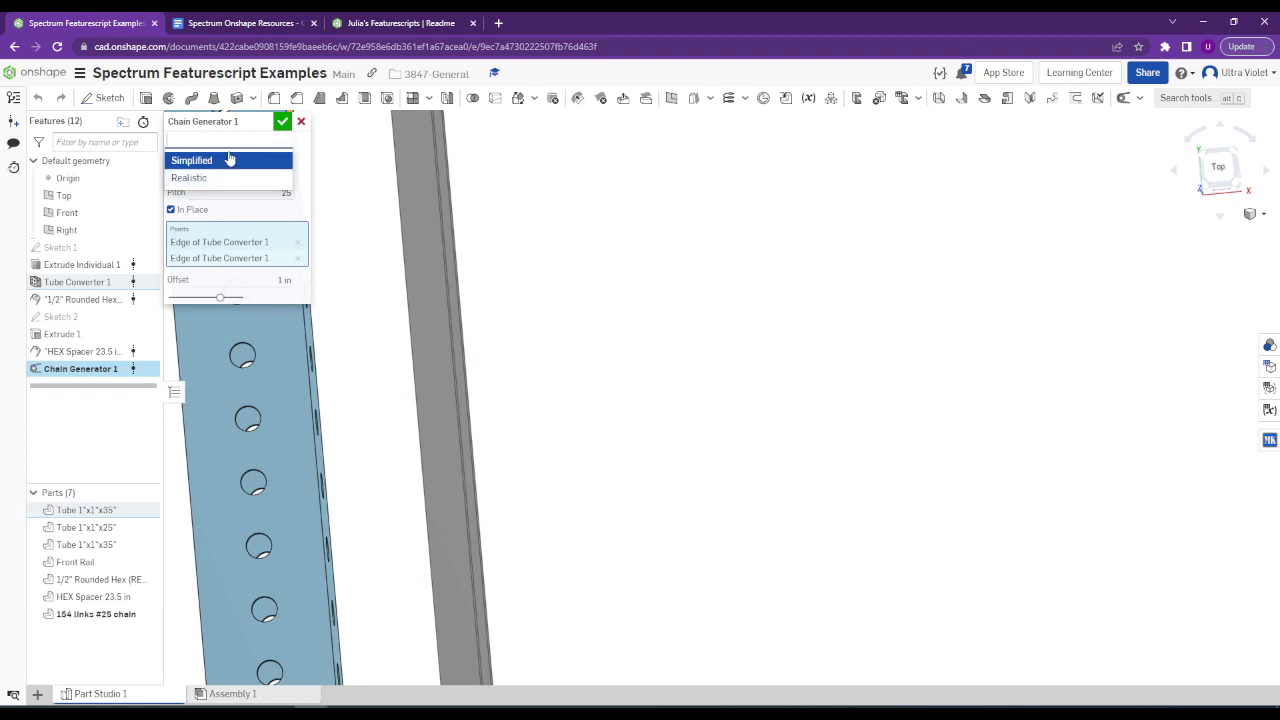
click(224, 179)
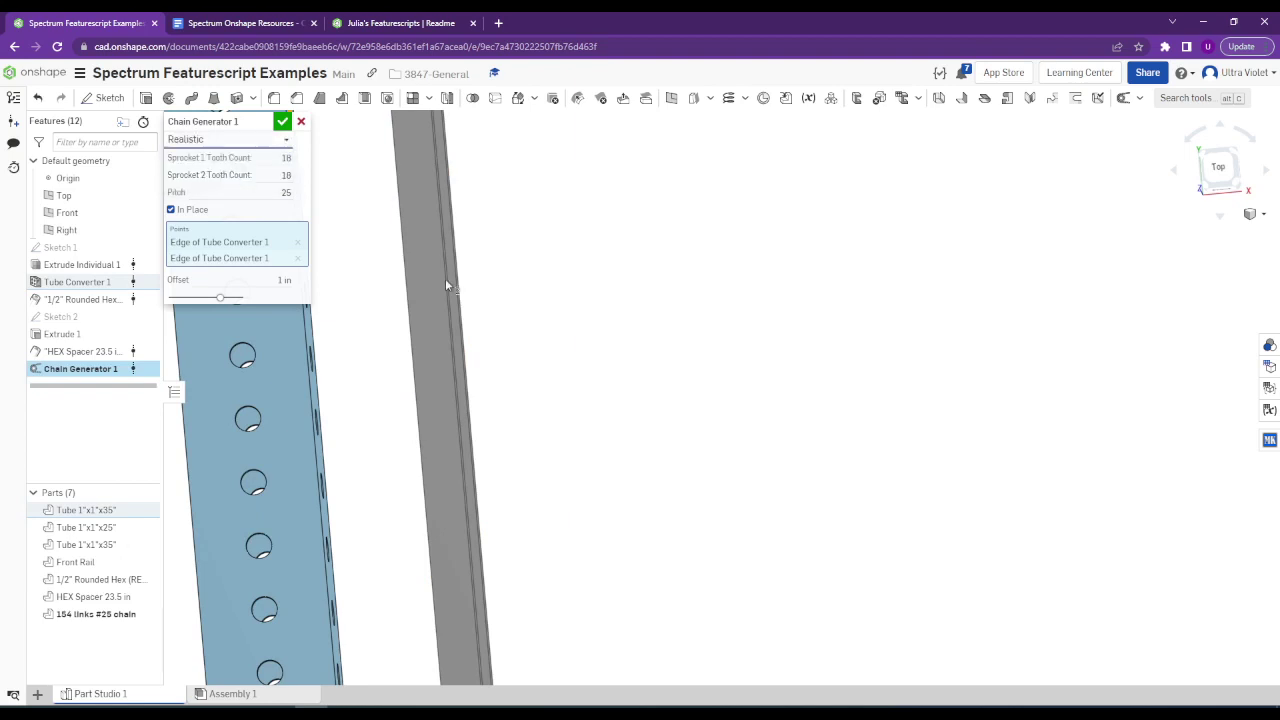
scroll(517, 394, down, 5)
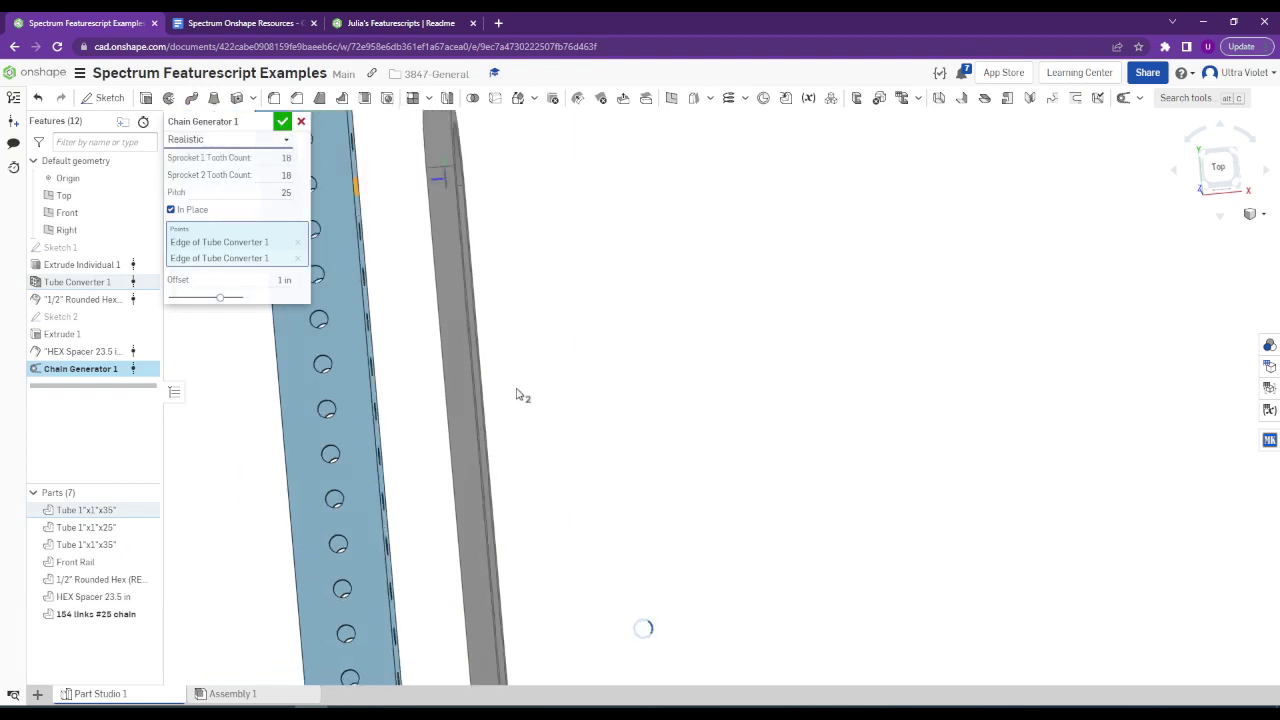
scroll(487, 290, up, 10)
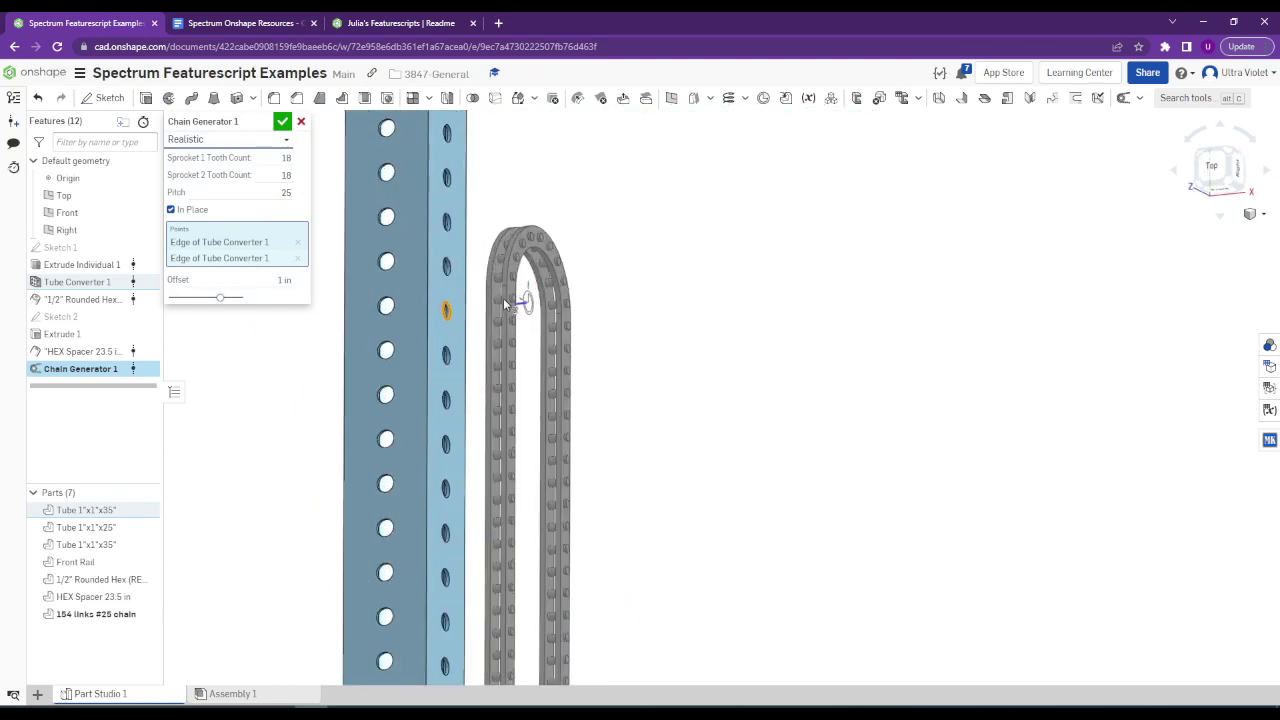
click(282, 121)
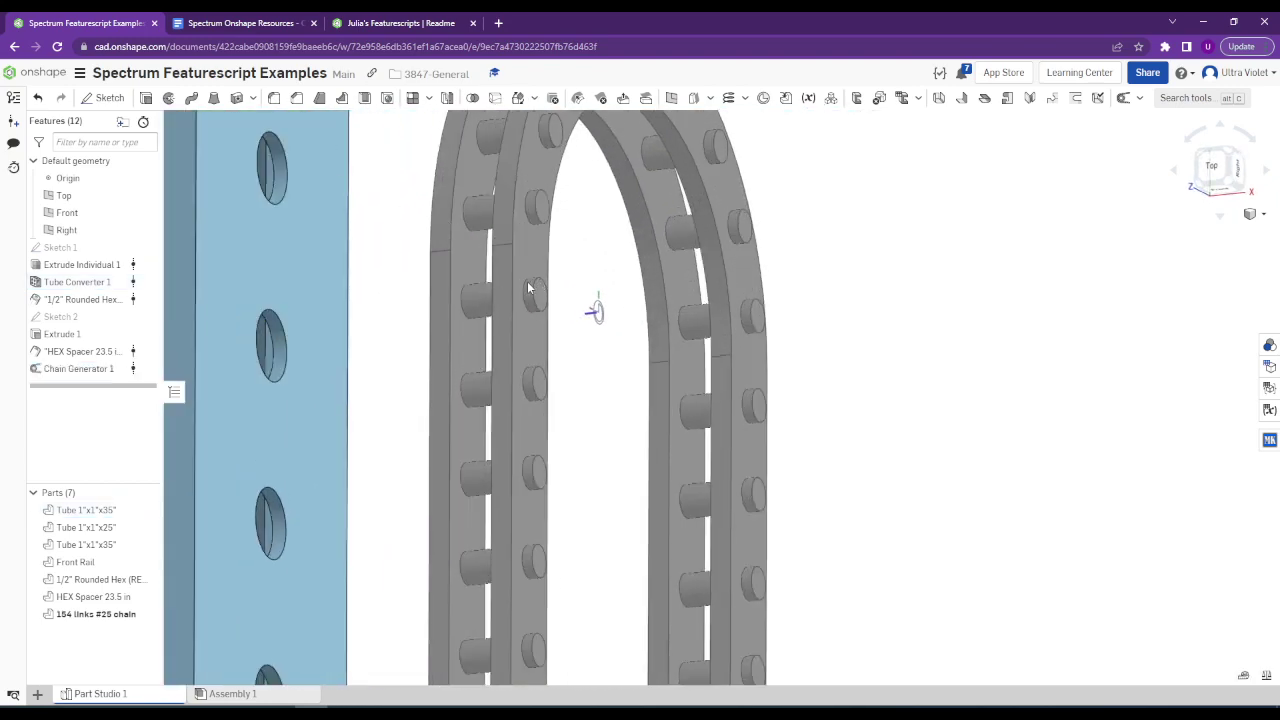
Inspect the realistic chain's lower end, then move to the featurescript library readme.
scroll(540, 370, down, 3)
scroll(532, 392, up, 8)
scroll(532, 392, down, 8)
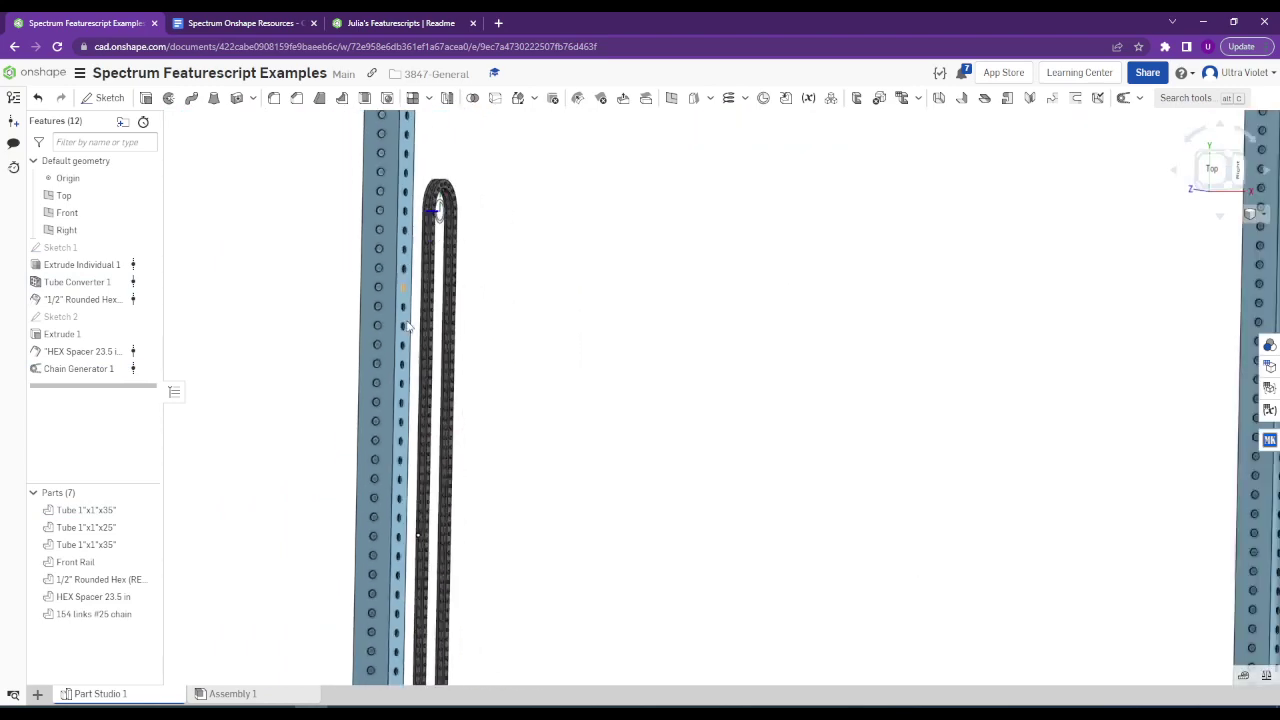
scroll(420, 370, down, 2)
middle_drag(437, 406, 457, 251)
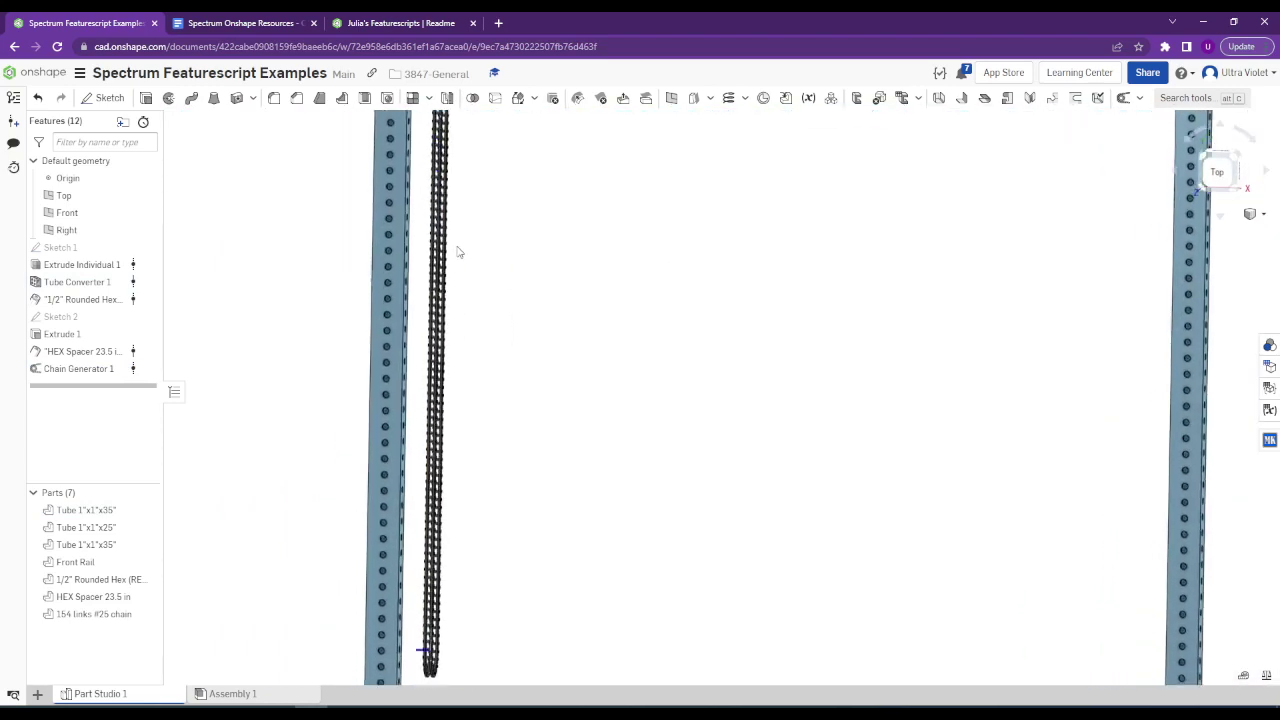
scroll(430, 500, up, 5)
scroll(405, 443, up, 6)
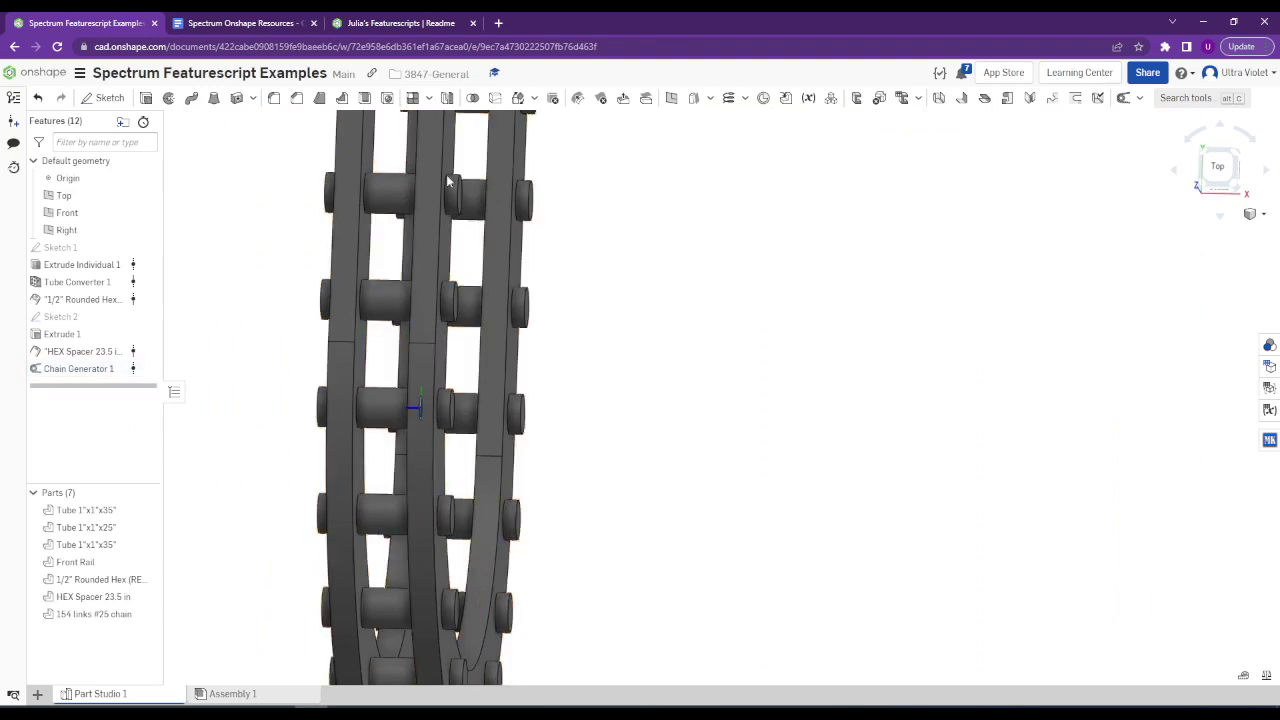
click(378, 20)
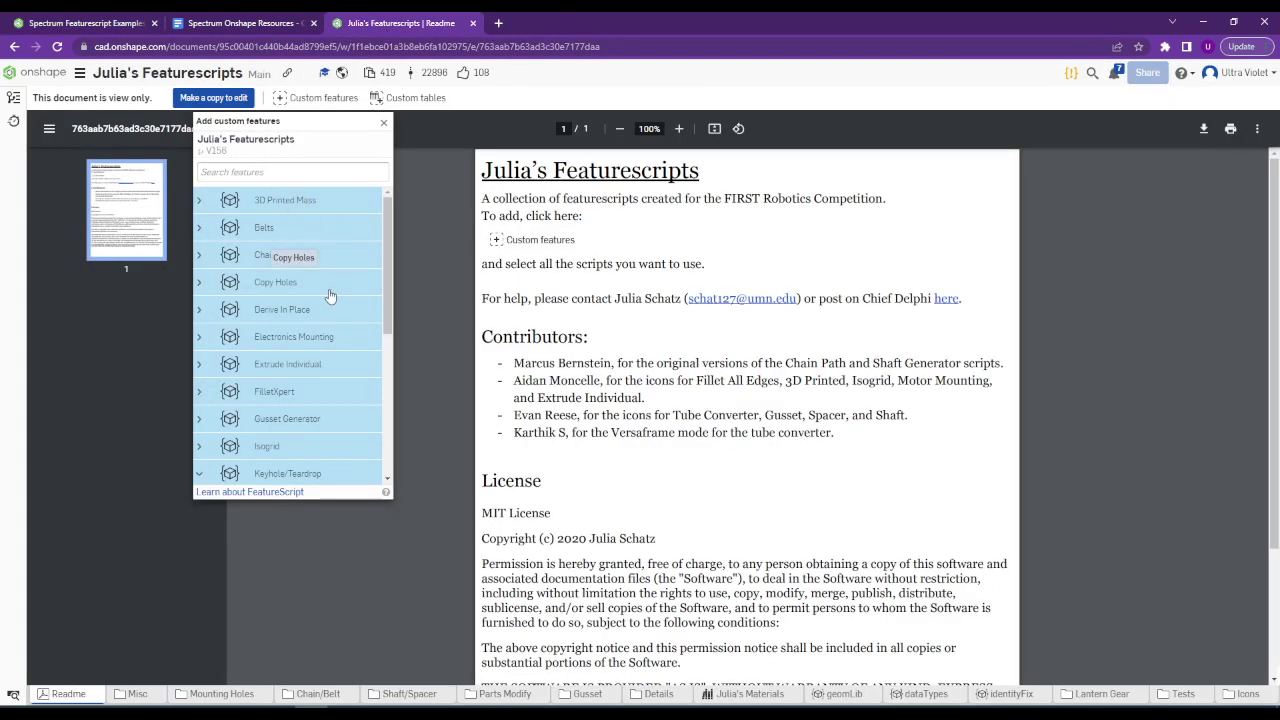
Browse the custom features list for Keyhole/Teardrop, then return to the Spectrum Featurescript Examples document.
scroll(329, 302, down, 1)
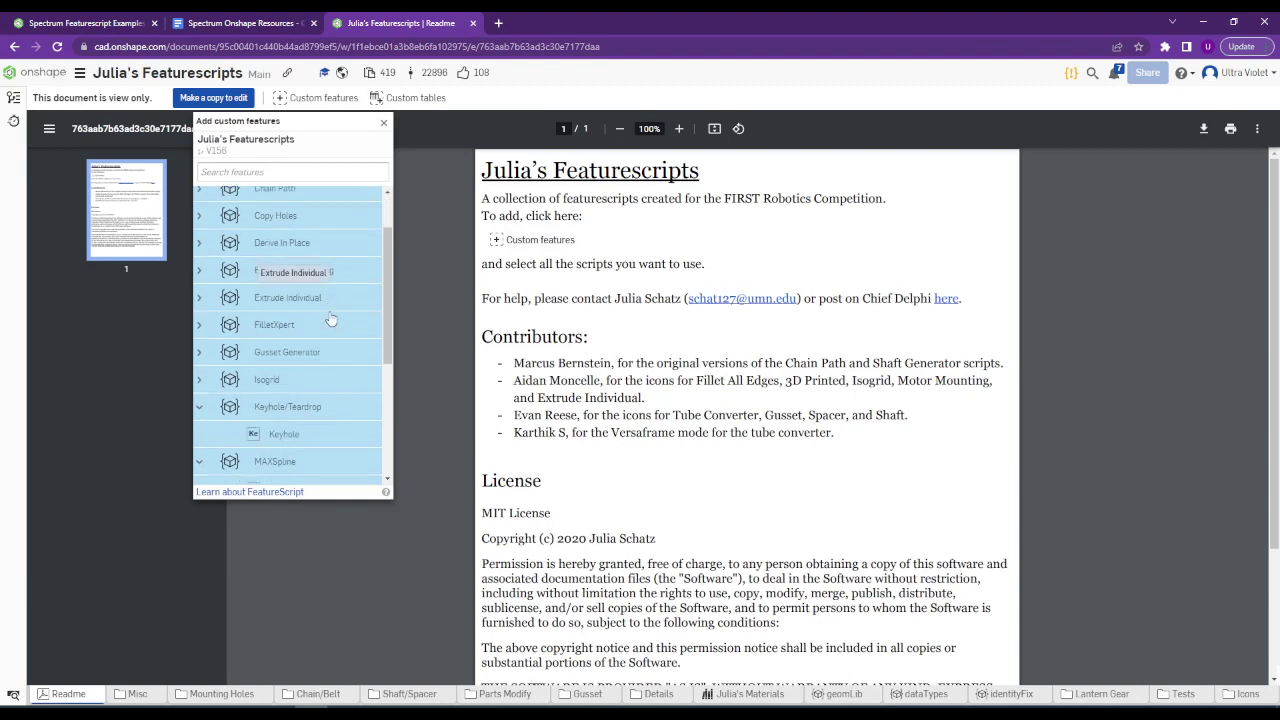
scroll(333, 332, up, 1)
scroll(333, 335, down, 5)
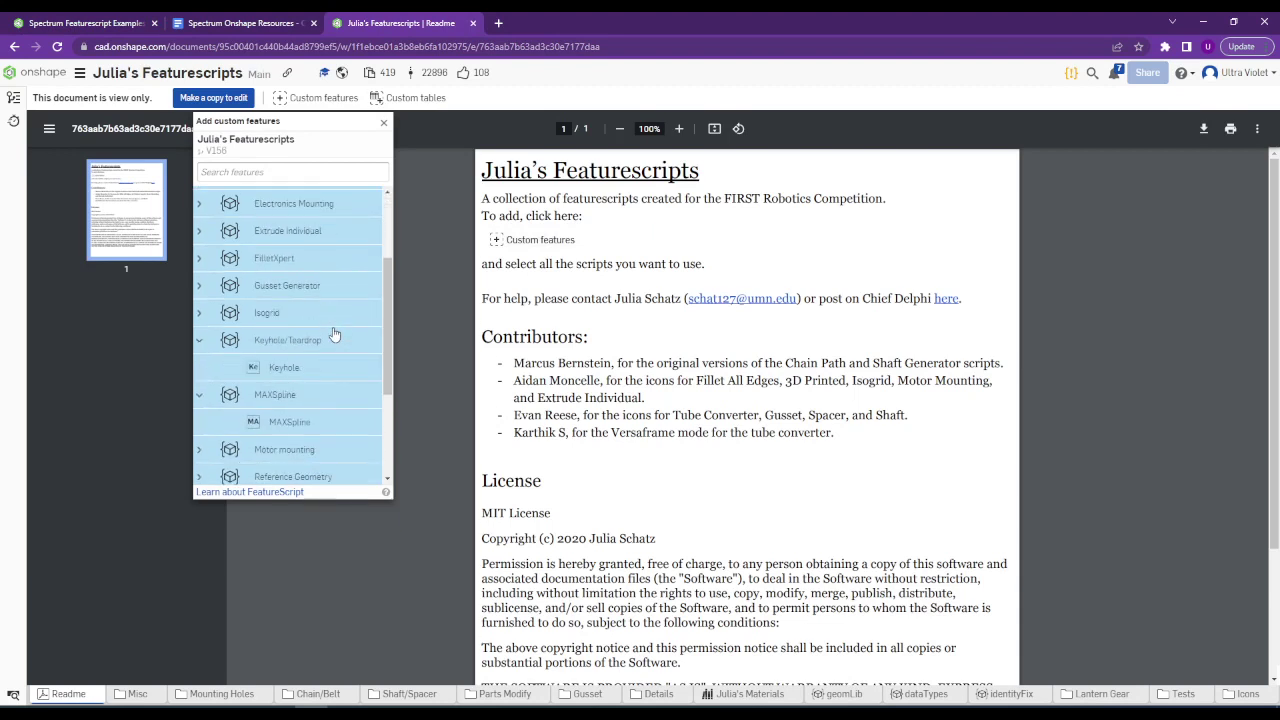
scroll(331, 340, up, 4)
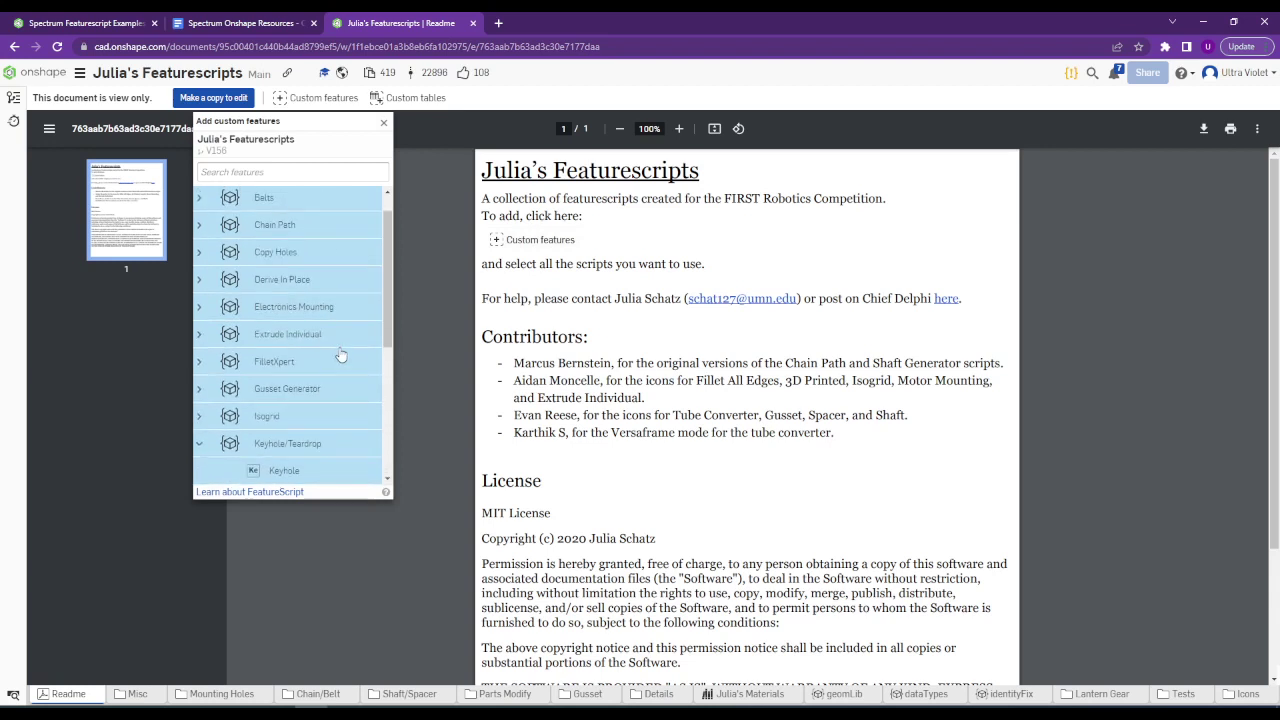
scroll(340, 352, up, 1)
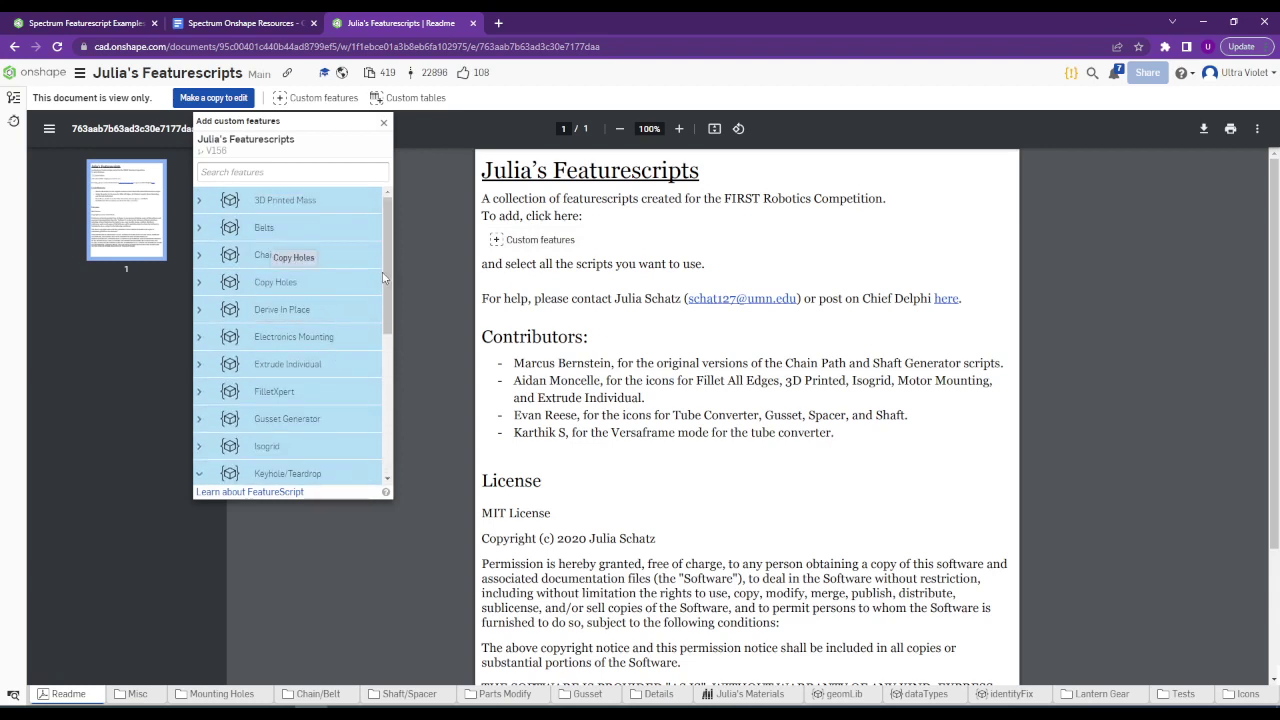
drag(387, 277, 401, 418)
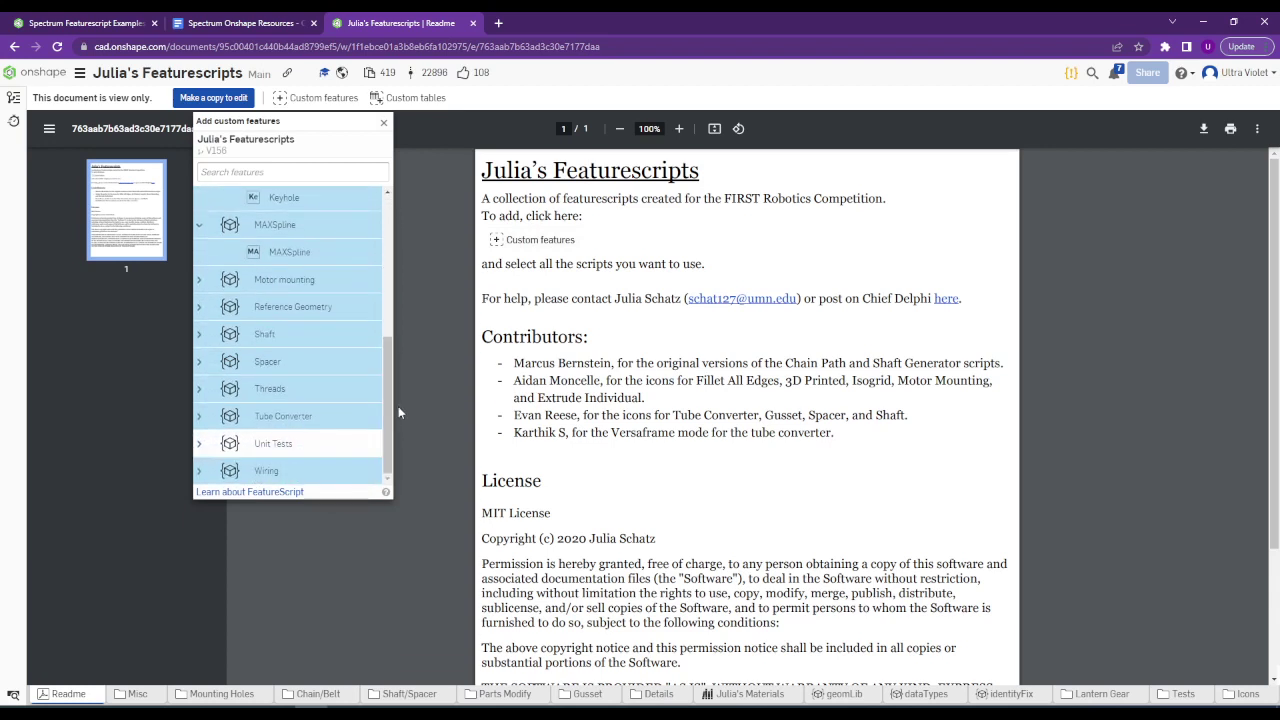
click(115, 18)
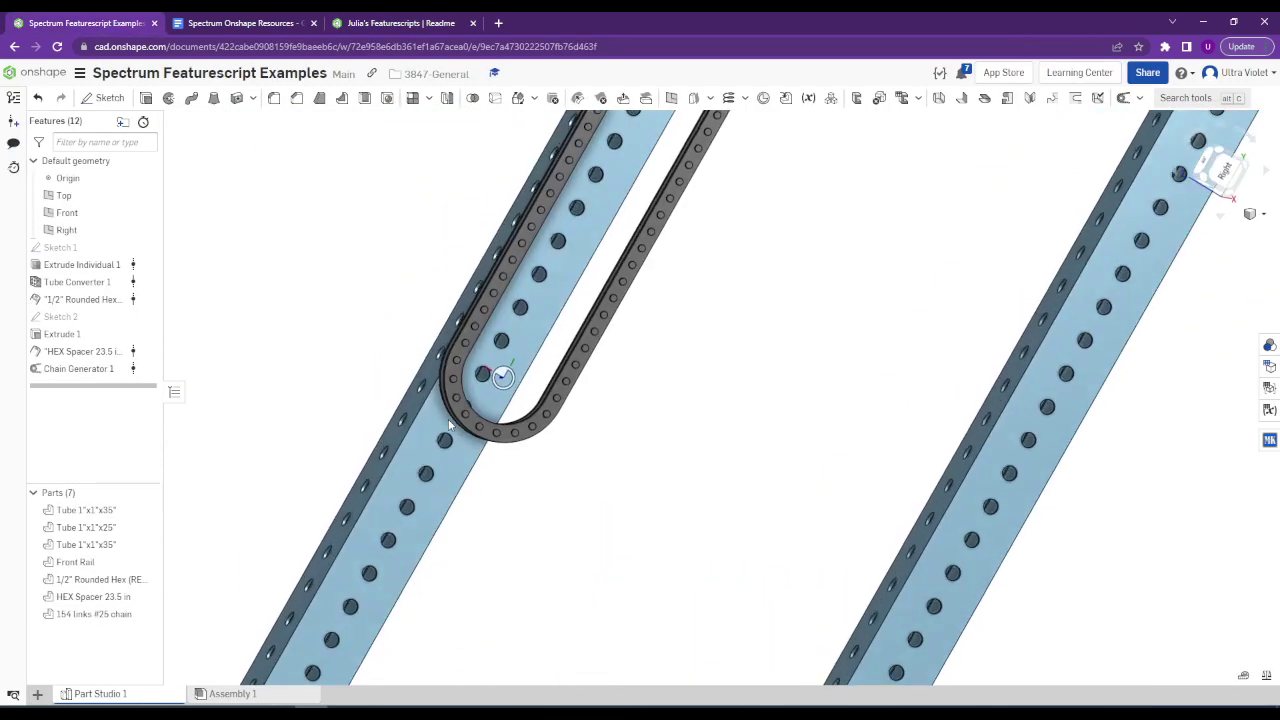
Find the Keyhole tool by searching 'tear', then 'ke', and start a new Keyhole feature.
right_drag(449, 425, 790, 333)
click(1186, 98)
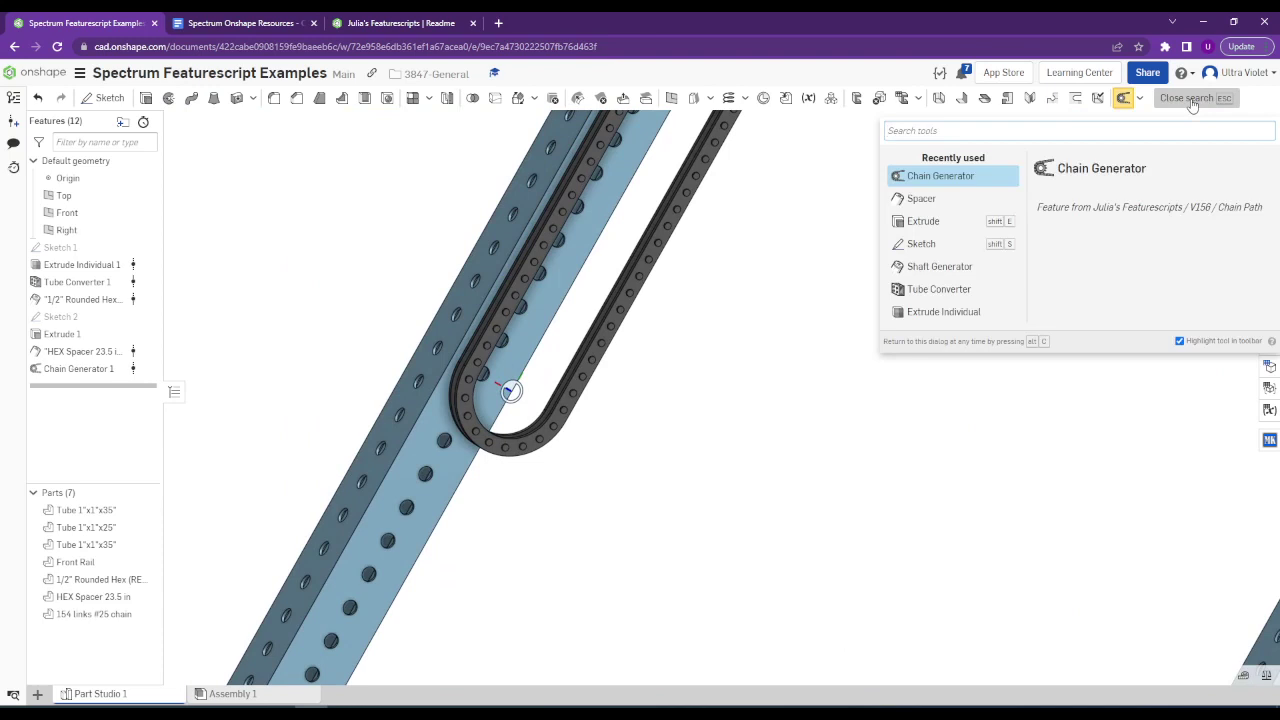
text(tear)
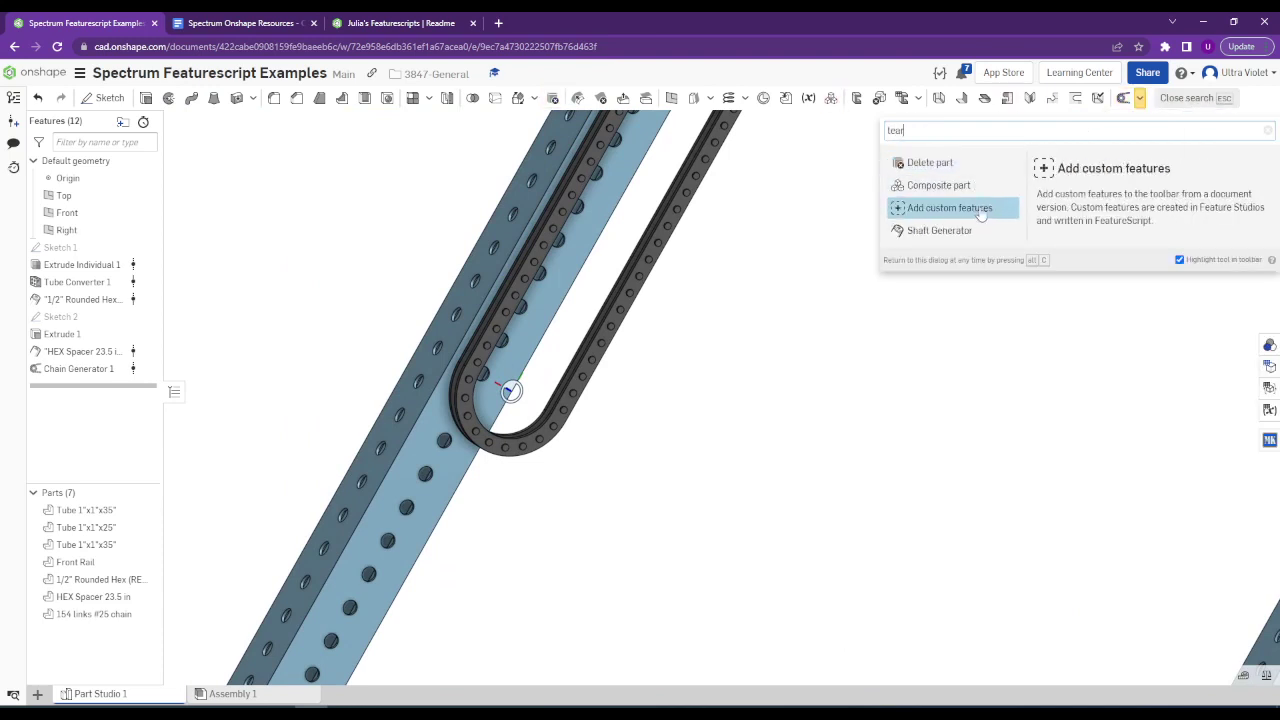
click(1187, 100)
click(1187, 100)
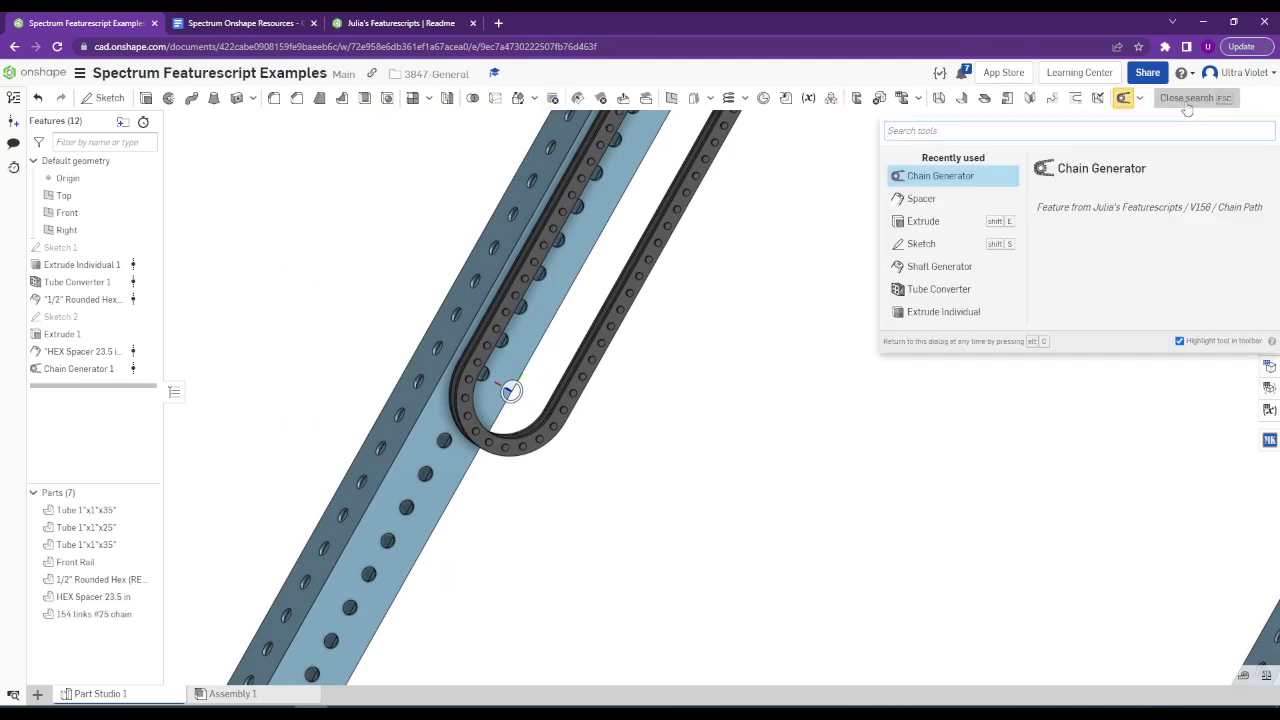
text(ke)
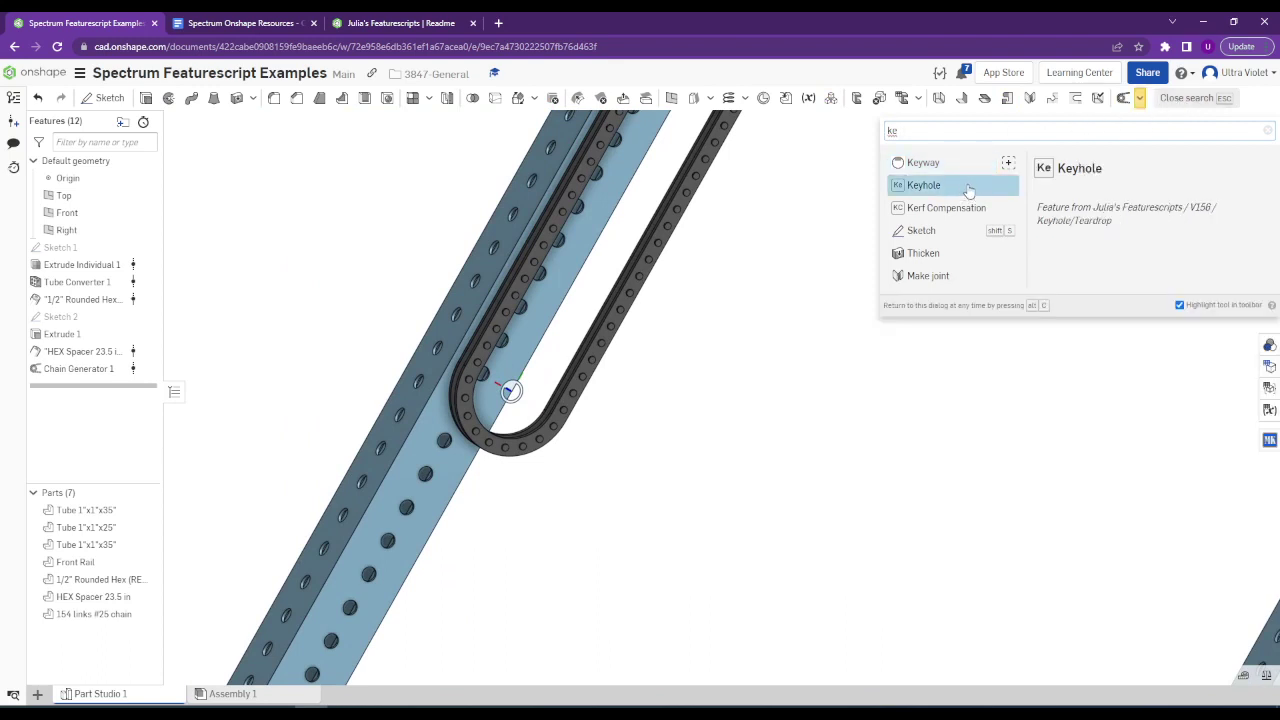
click(969, 188)
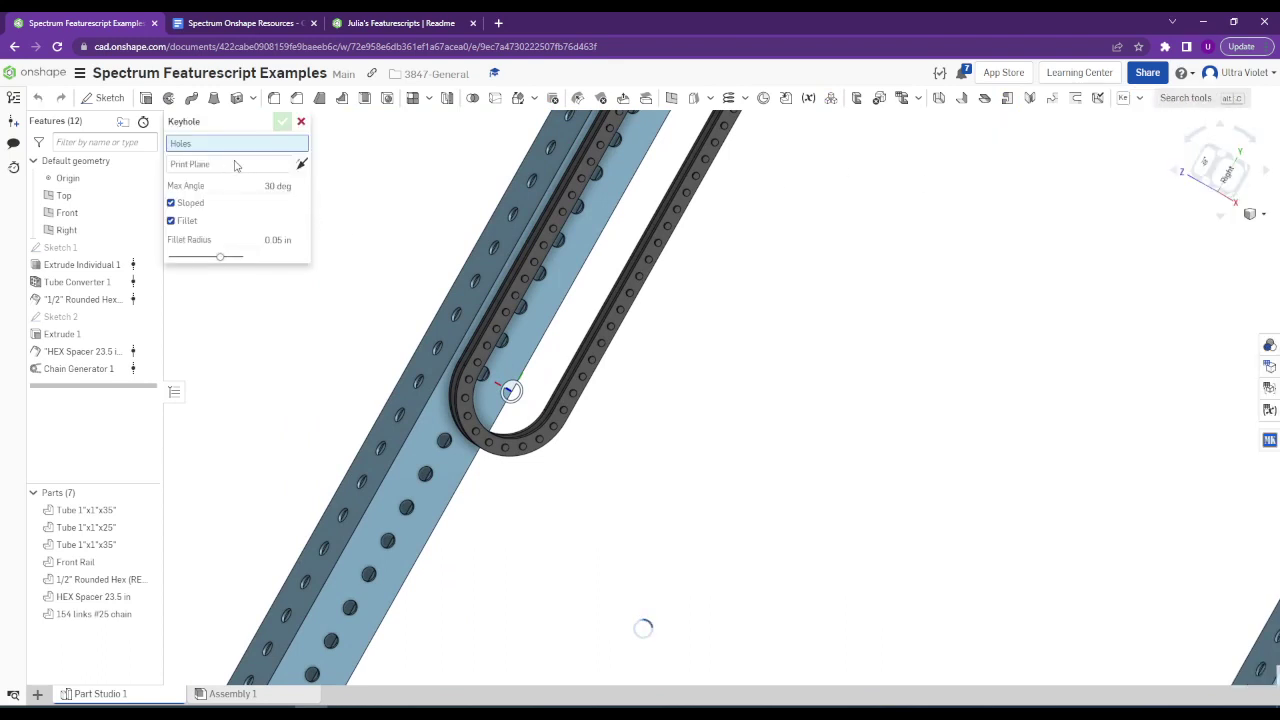
Select a Tube Converter 1 hole as Holes and an Extrude Individual face as Print Plane.
scroll(438, 482, up, 5)
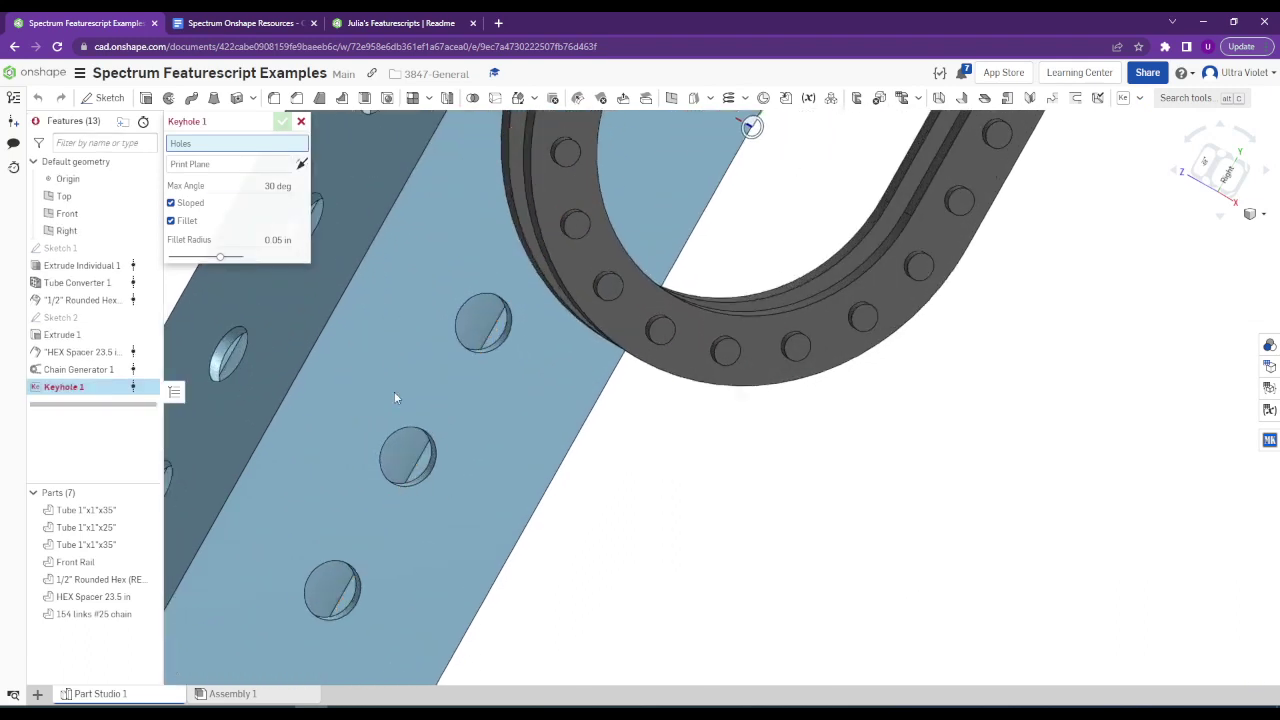
click(430, 472)
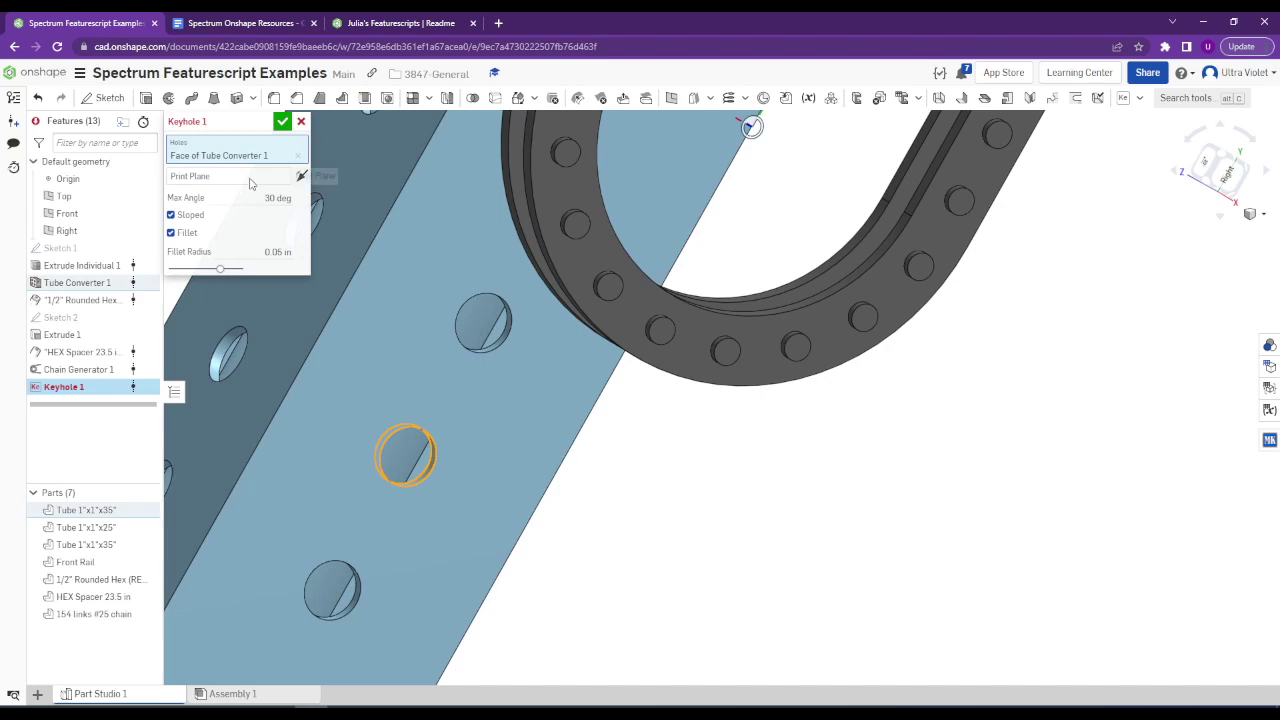
click(255, 178)
right_drag(634, 531, 588, 495)
click(600, 521)
Zoom in and rotate around the enlarged tube hole to inspect the keyhole slot preview.
scroll(430, 490, up, 10)
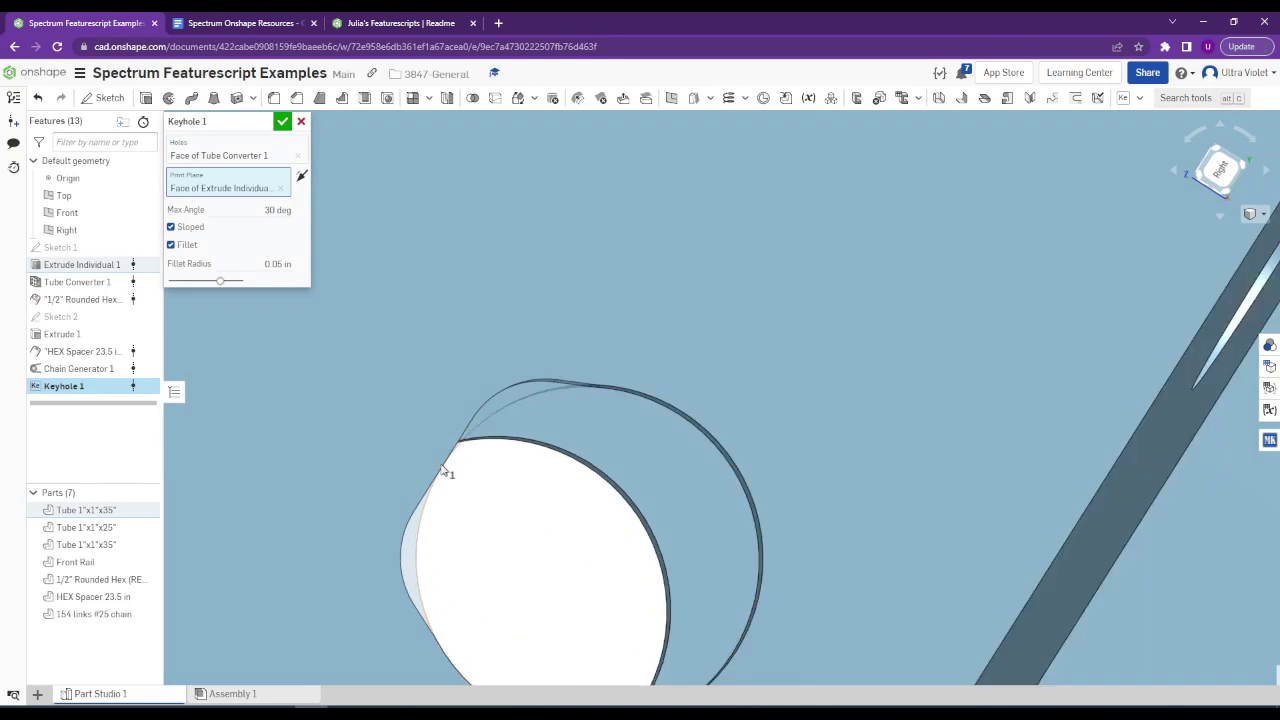
right_drag(443, 470, 416, 508)
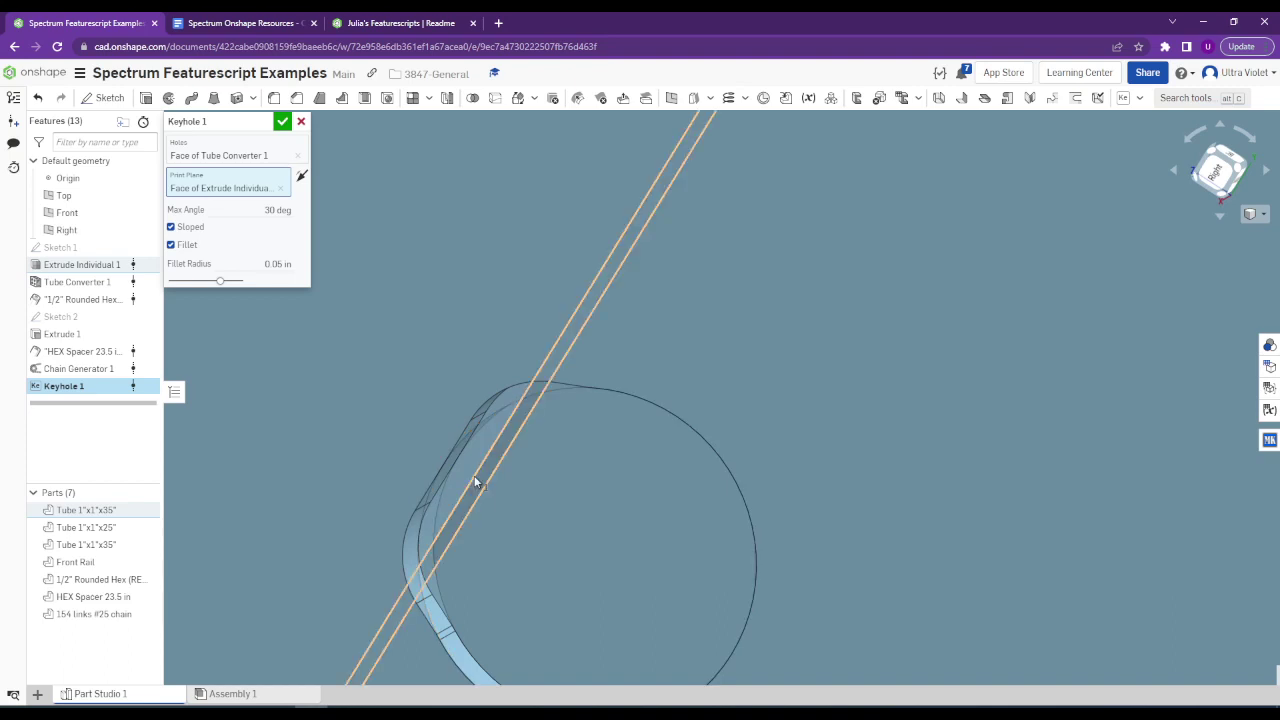
scroll(445, 460, up, 2)
key(Right)
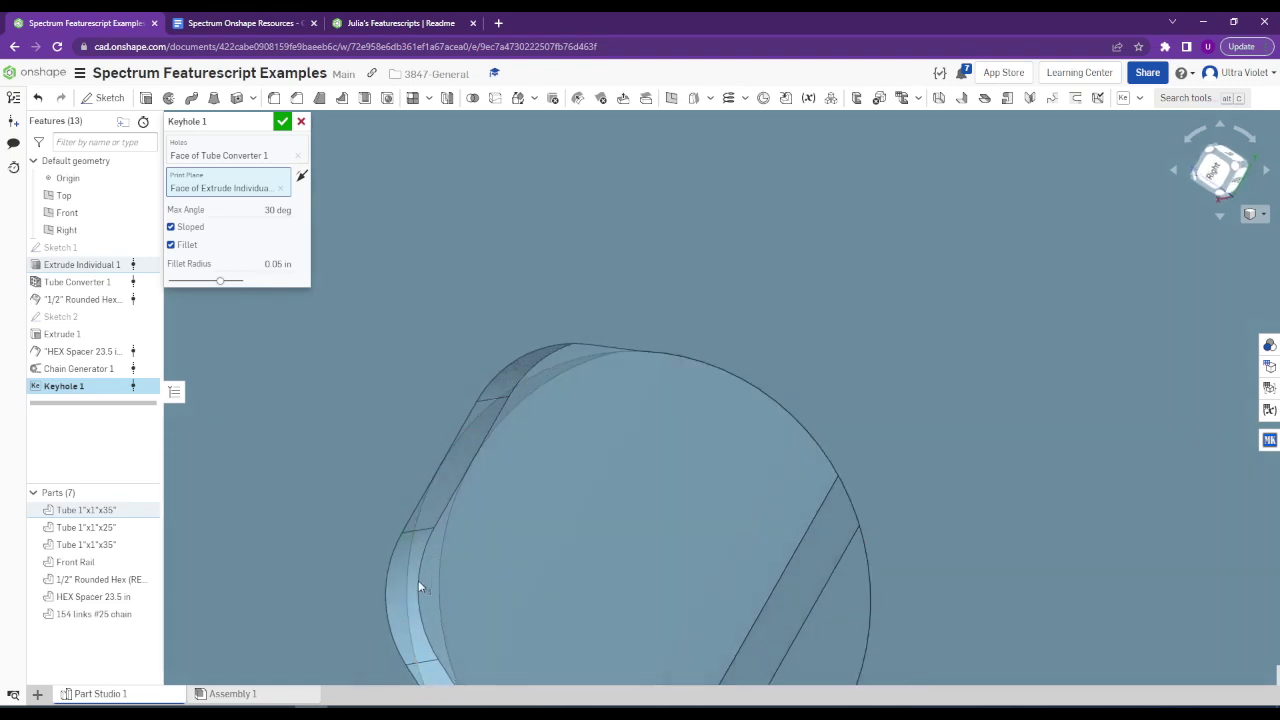
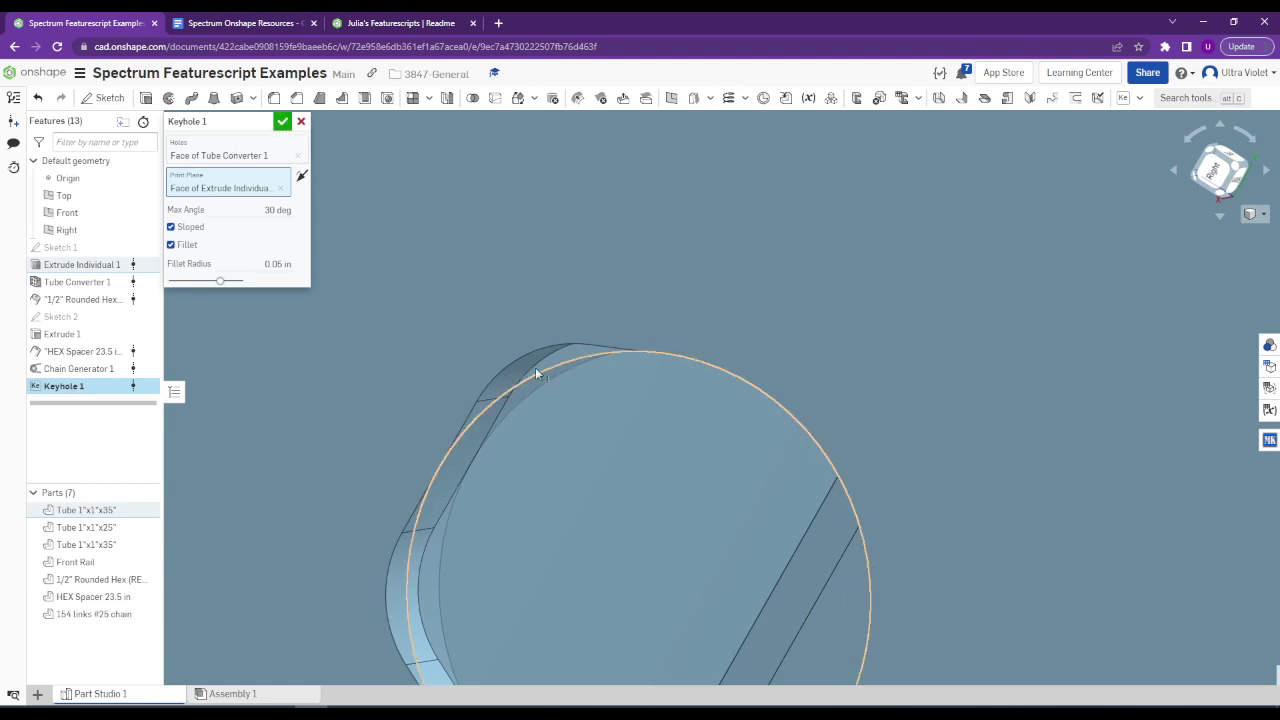
Discard the unfinished Keyhole 1 feature, zoom out, and bring up the new-tab choices.
click(302, 123)
right_drag(422, 481, 459, 512)
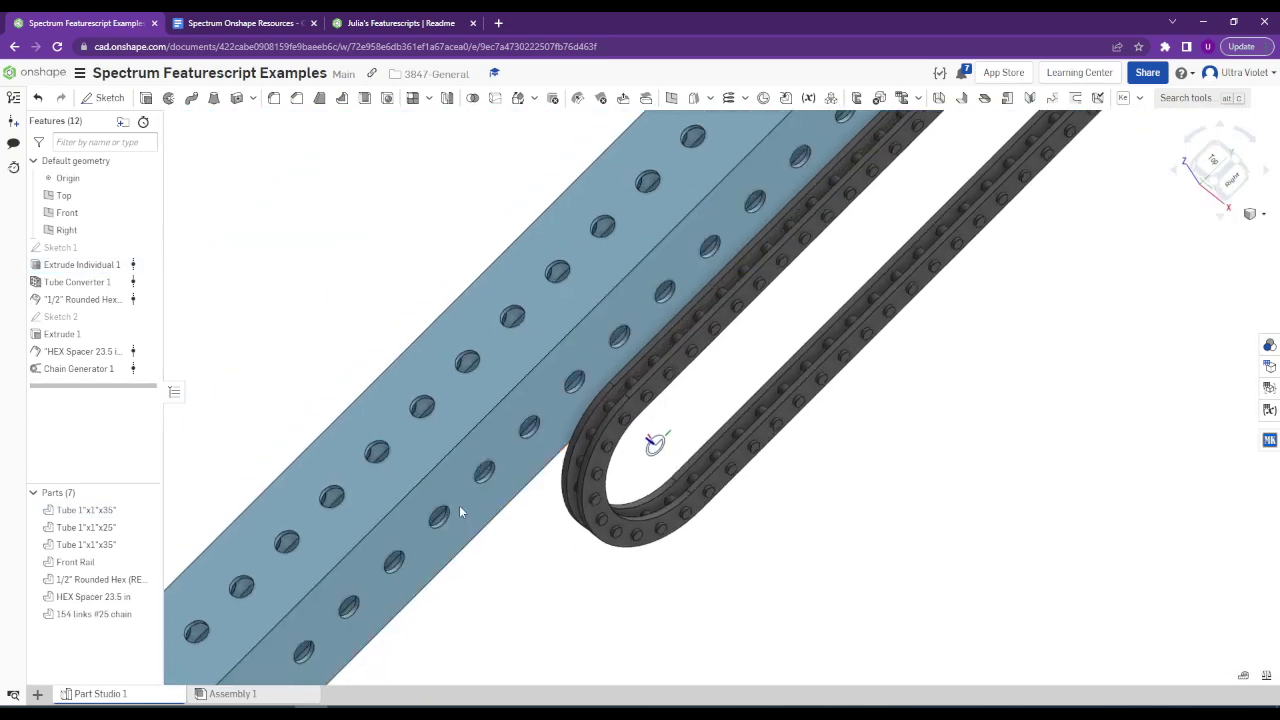
scroll(459, 512, down, 5)
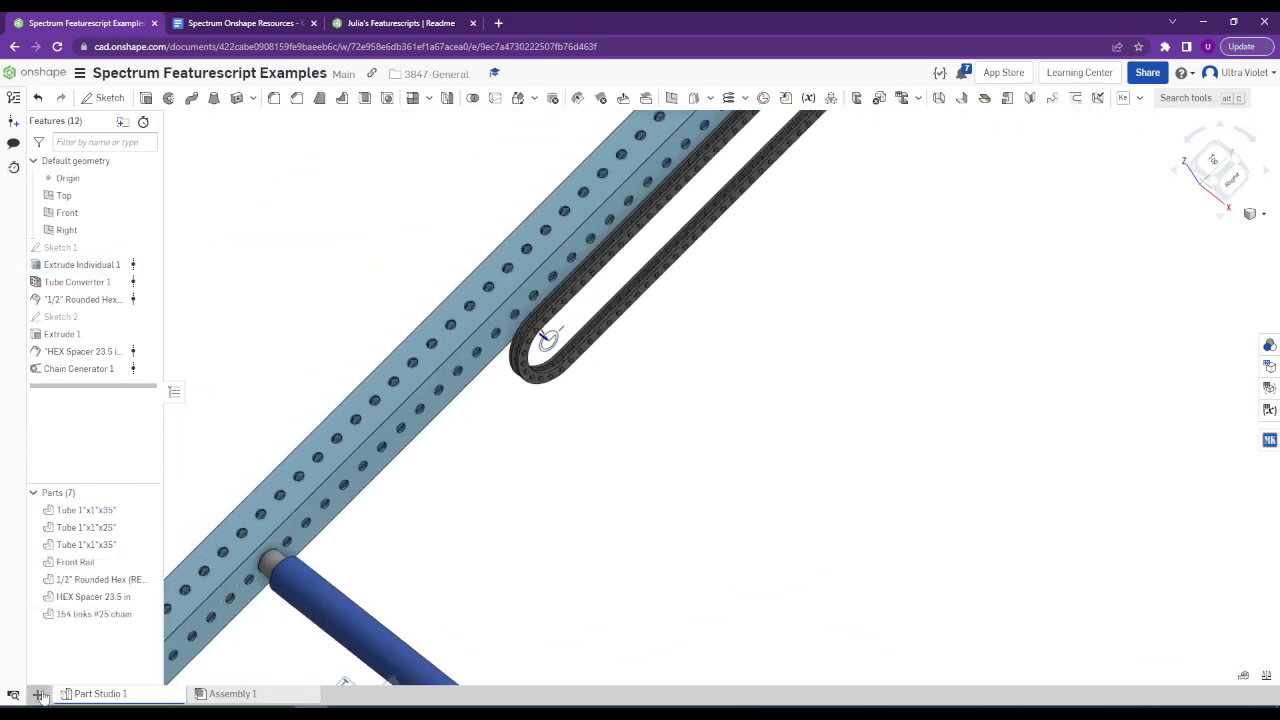
click(40, 695)
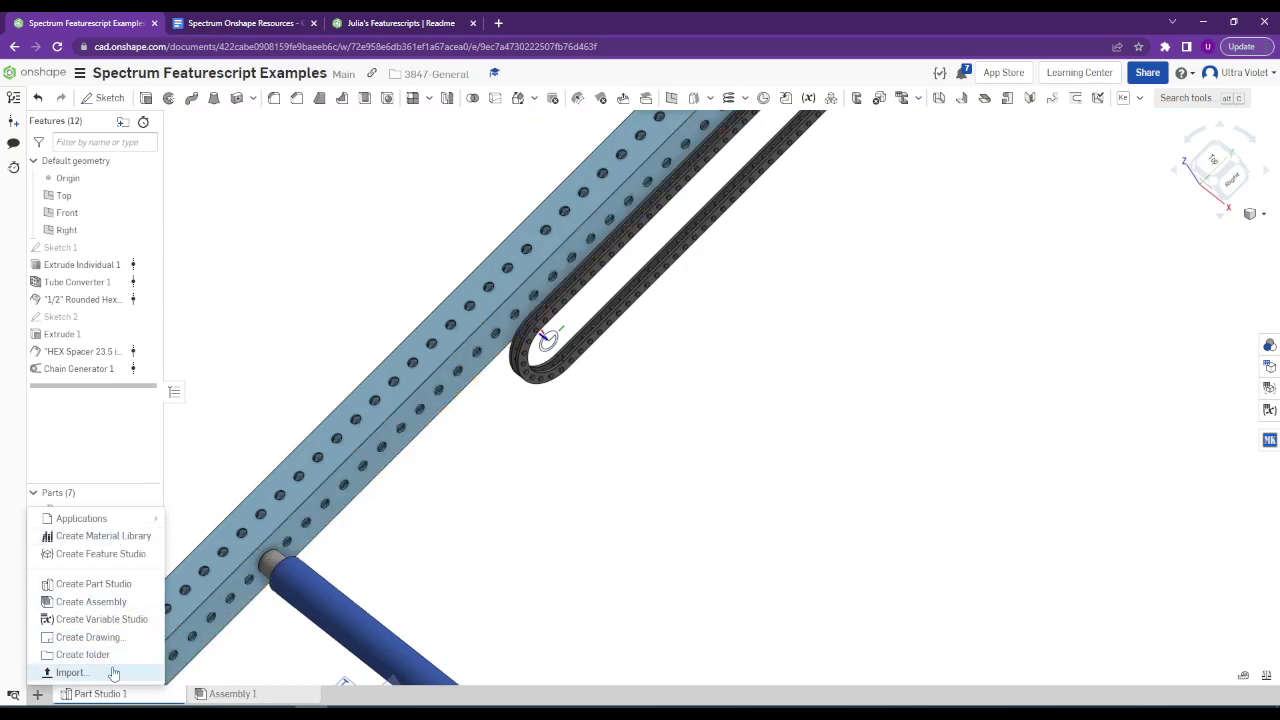
Create Part Studio 2, find Laser Joint in the Spectrum resources doc, then return to Onshape.
click(93, 583)
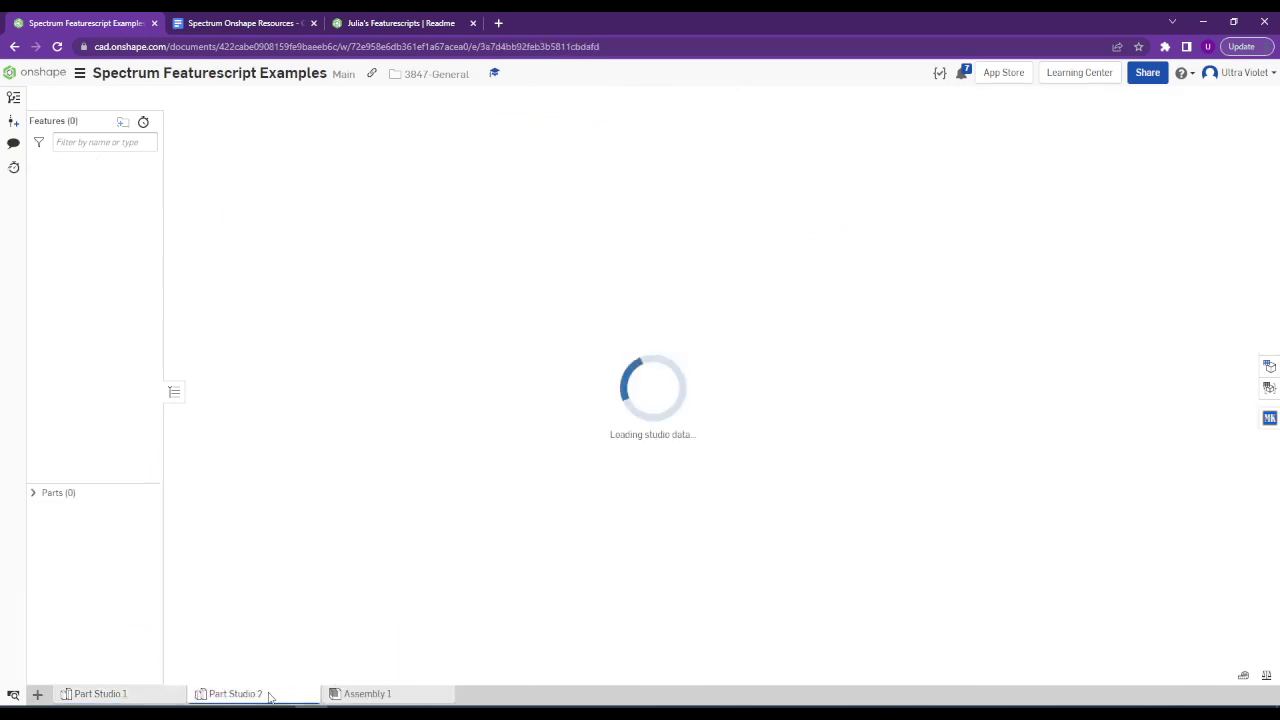
key(ctrl+shift+Tab)
key(ctrl+shift+Tab)
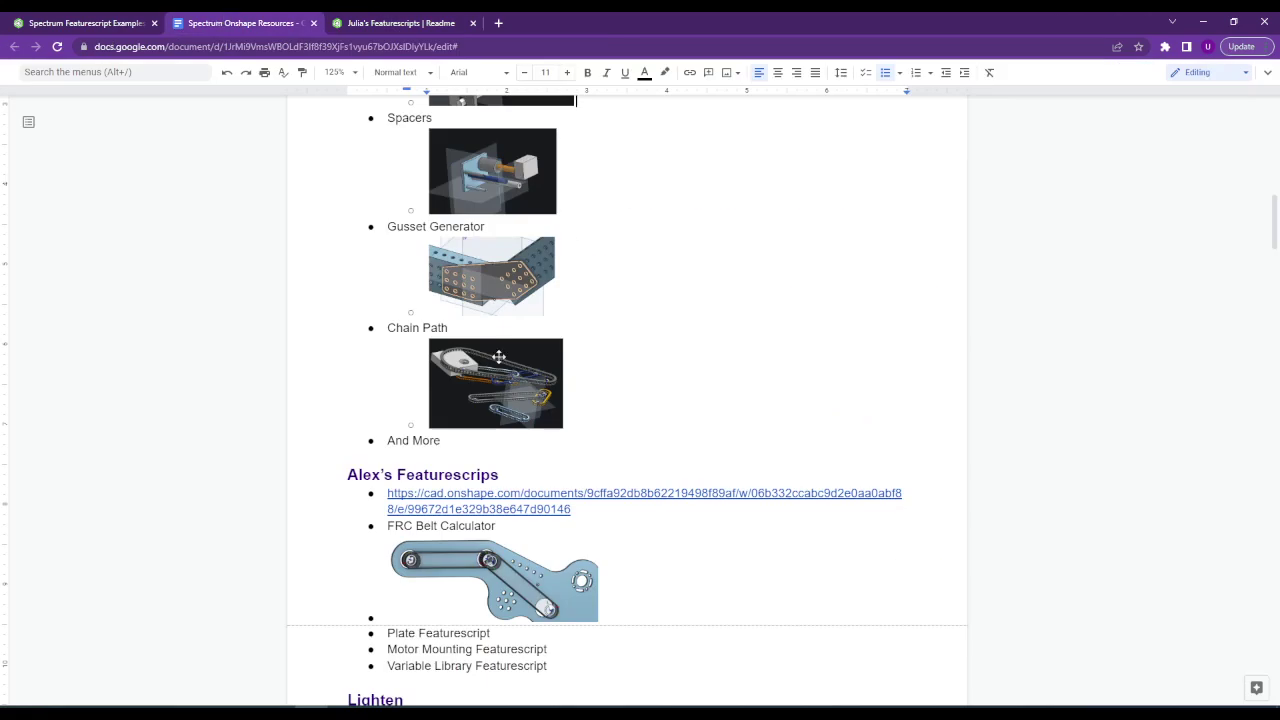
scroll(498, 356, down, 8)
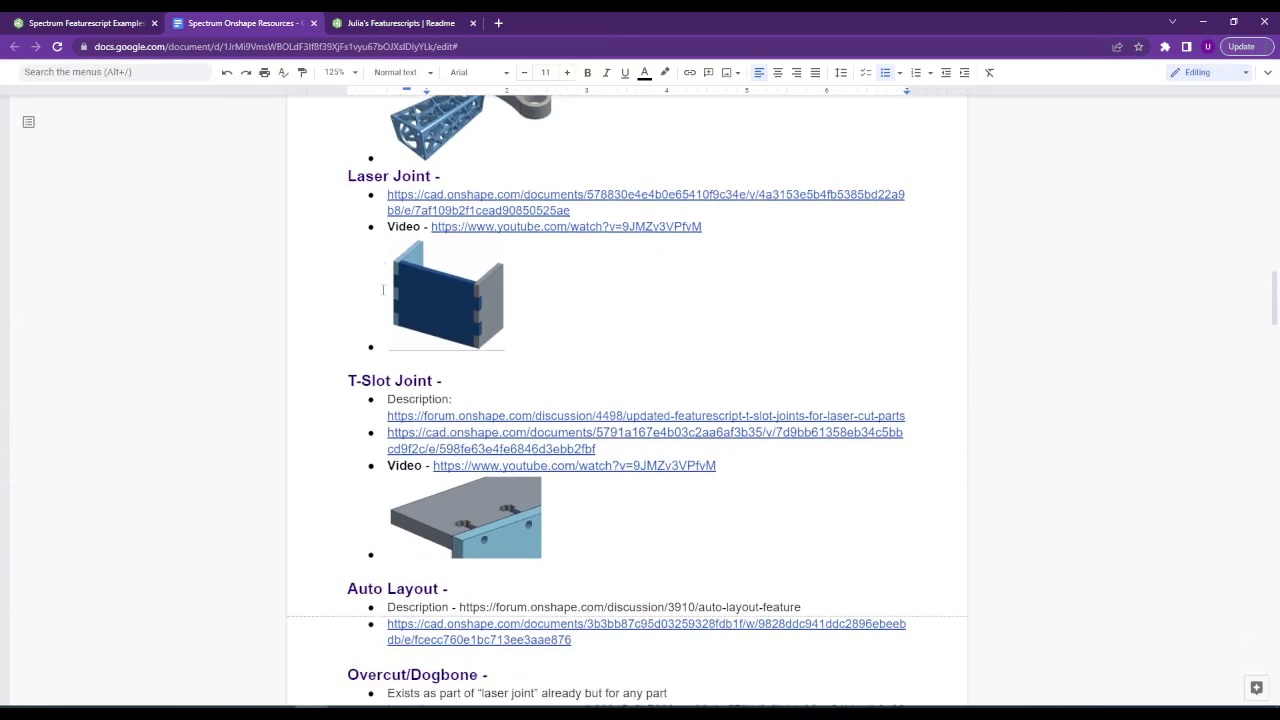
scroll(383, 290, down, 1)
scroll(385, 302, up, 2)
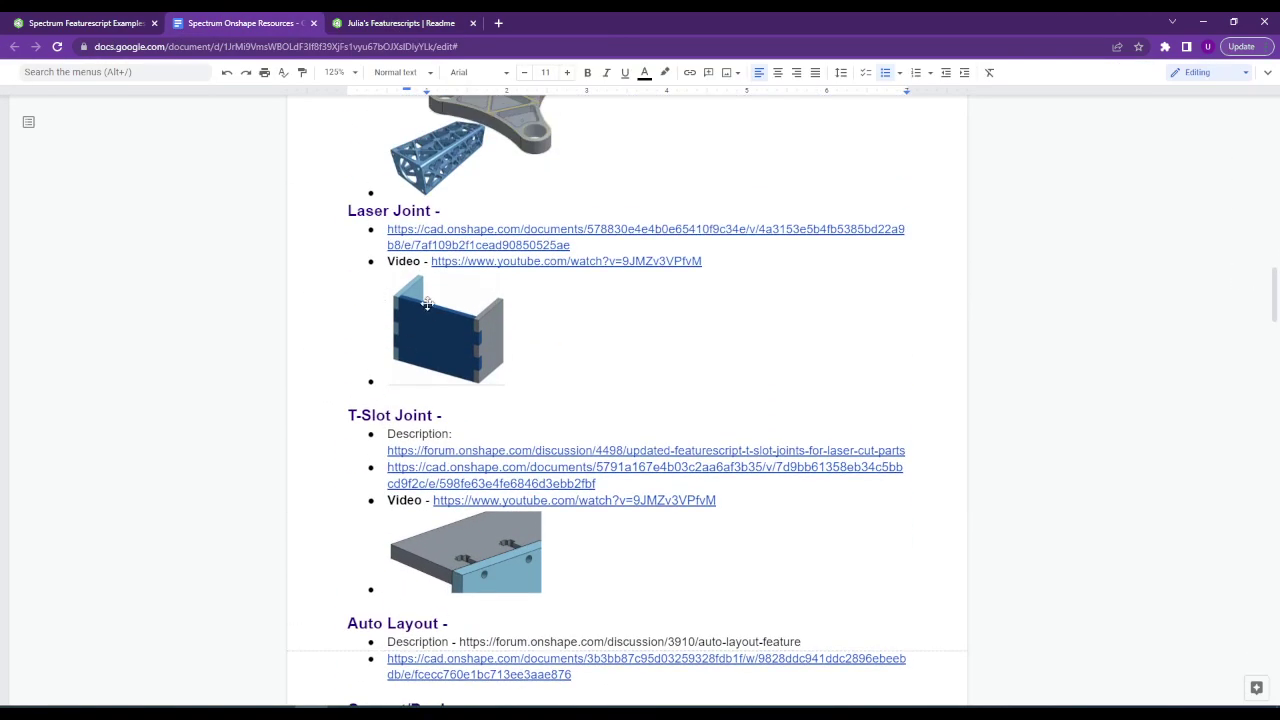
click(100, 16)
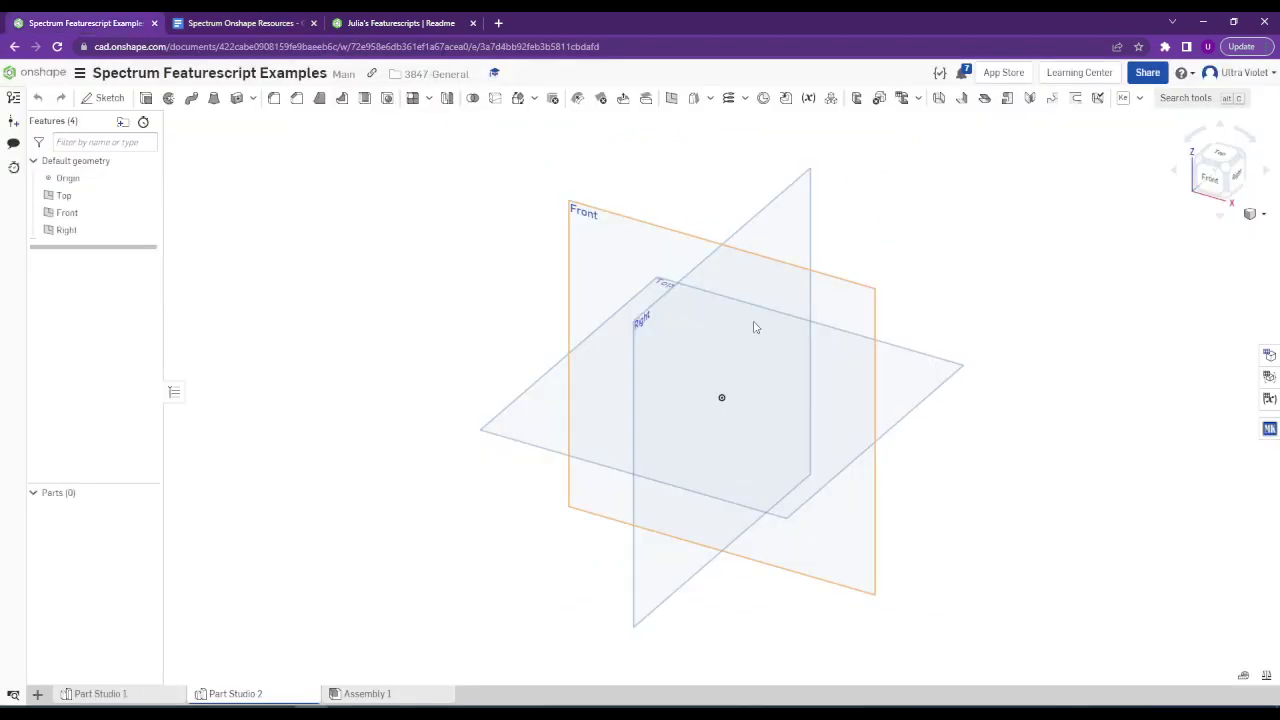
Sketch a corner rectangle from the origin on the Top plane.
click(107, 98)
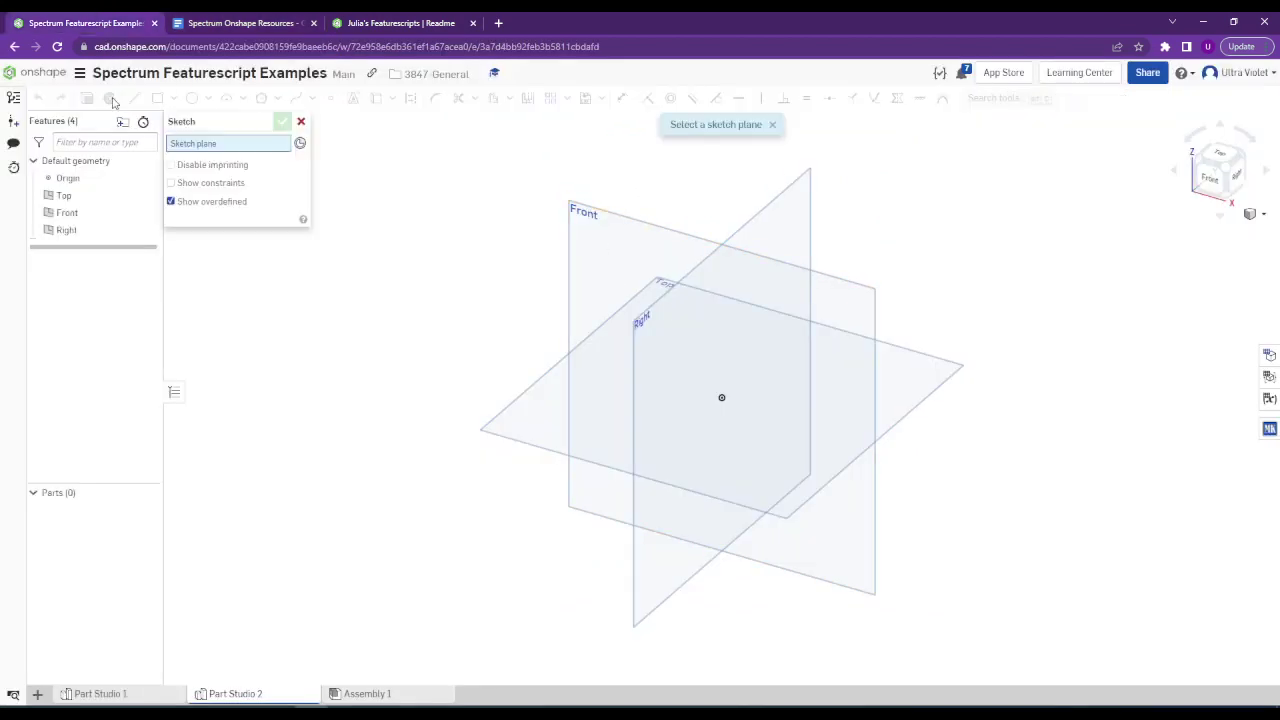
click(1216, 156)
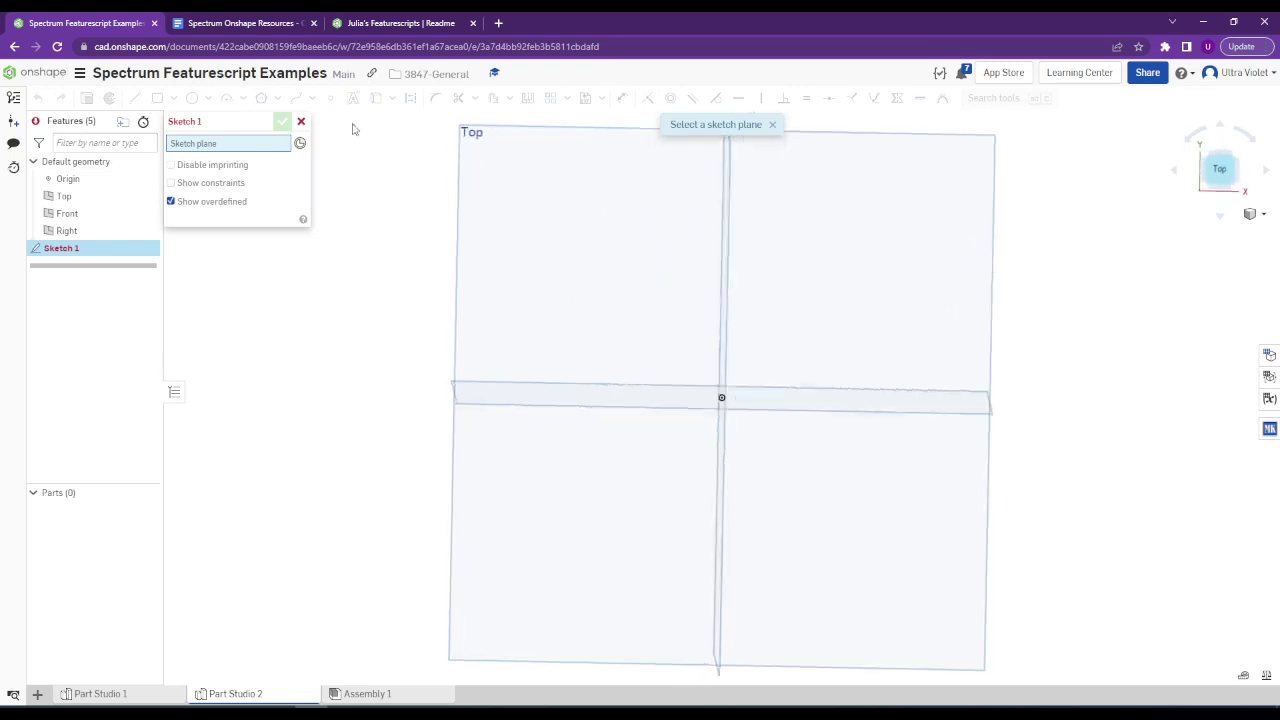
click(489, 205)
key(g)
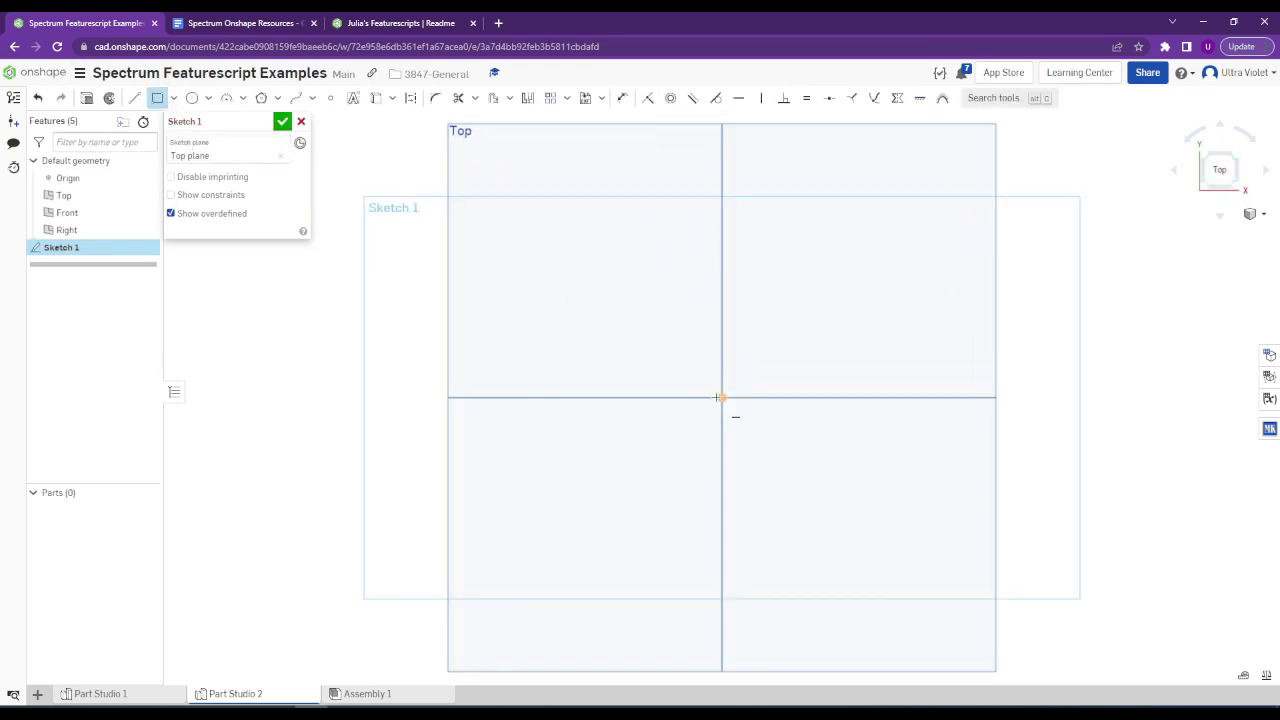
click(722, 397)
middle_drag(813, 374, 531, 403)
scroll(563, 317, down, 2)
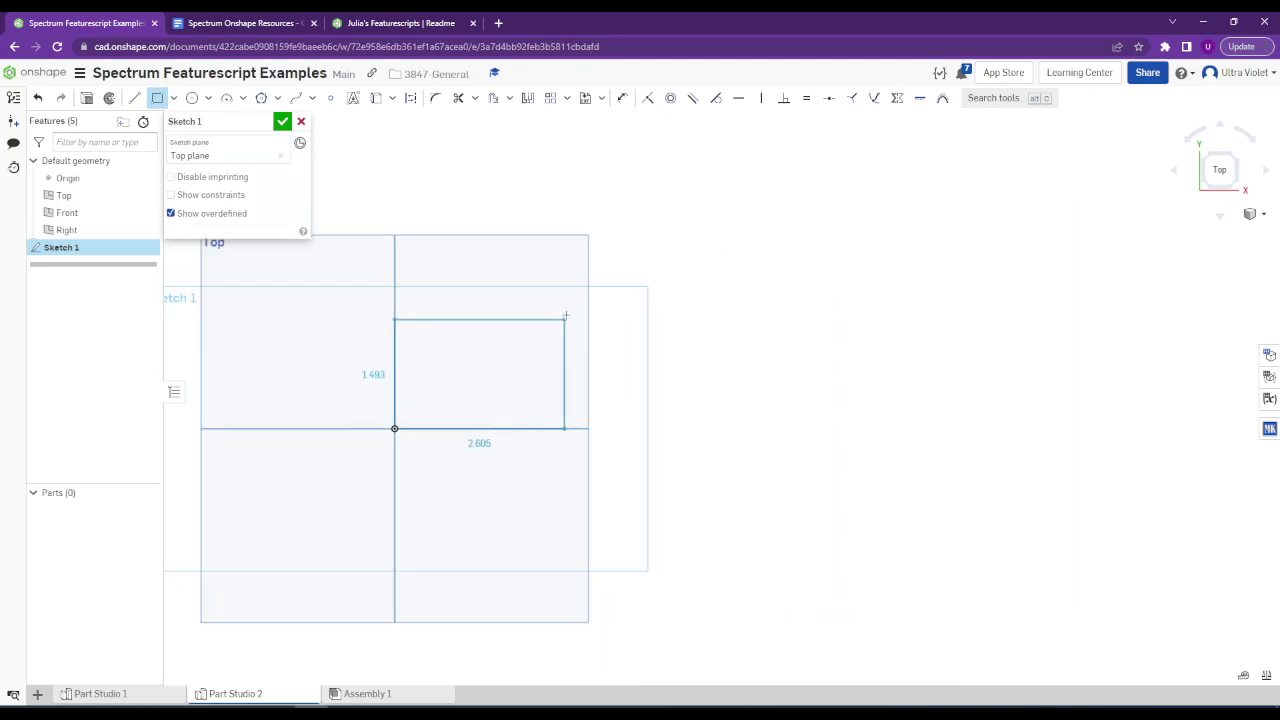
click(657, 243)
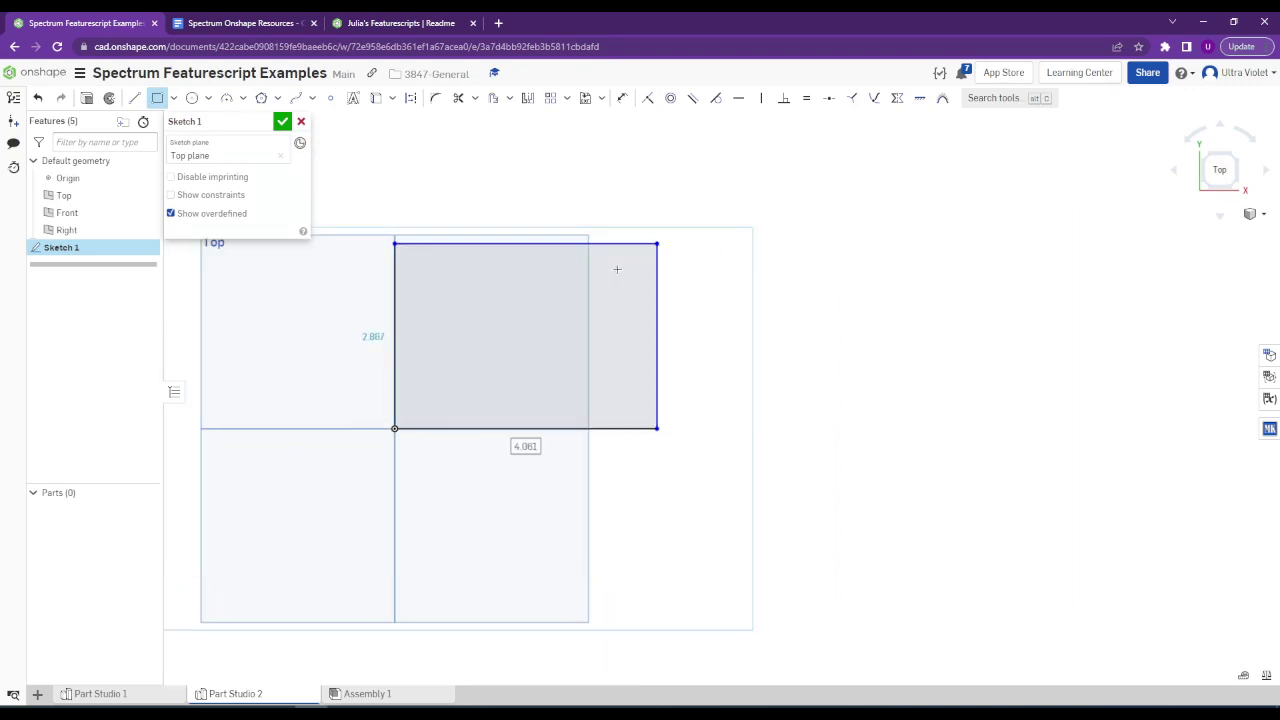
Extrude the rectangle 0.25 in to make Part 1, then view it isometrically.
click(90, 100)
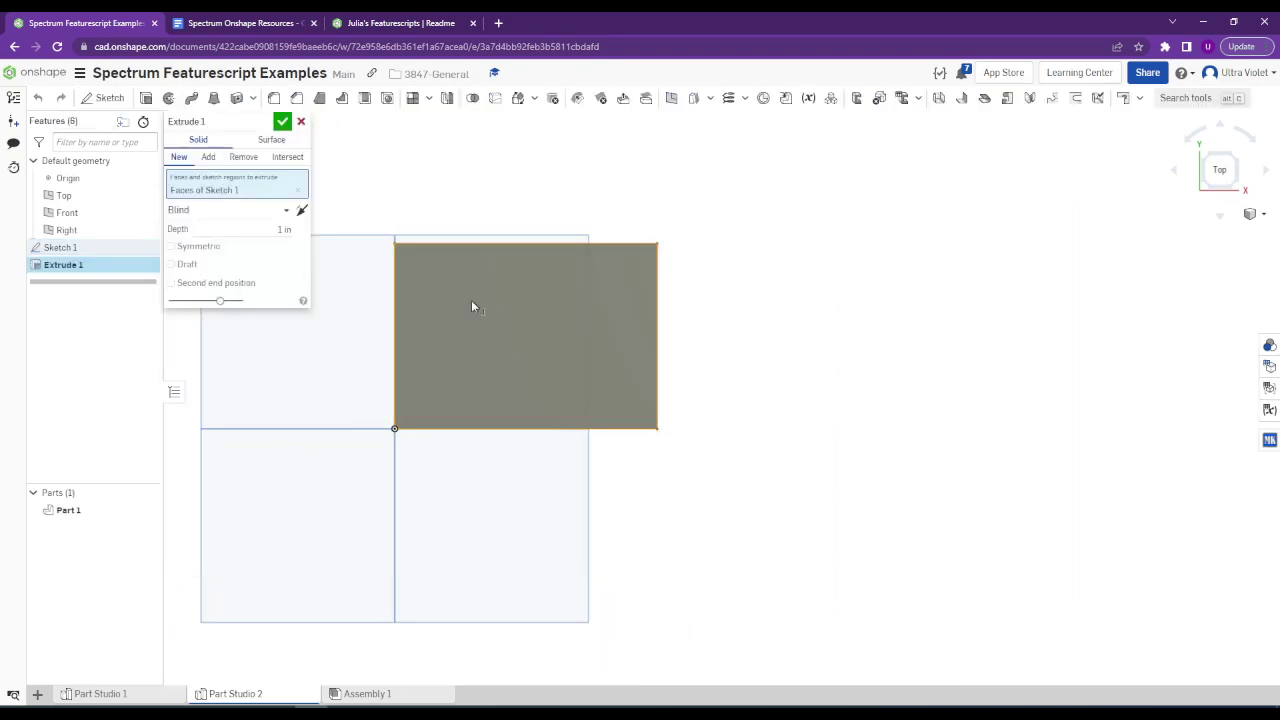
click(284, 231)
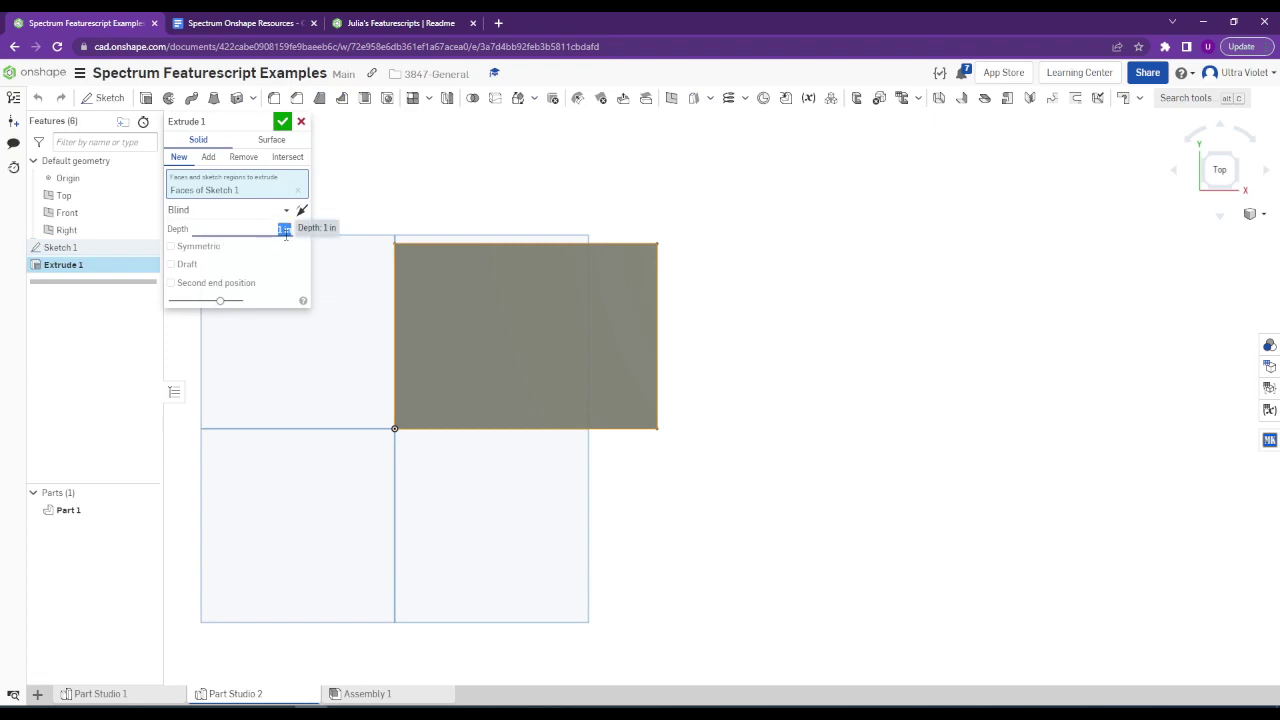
text(0.25)
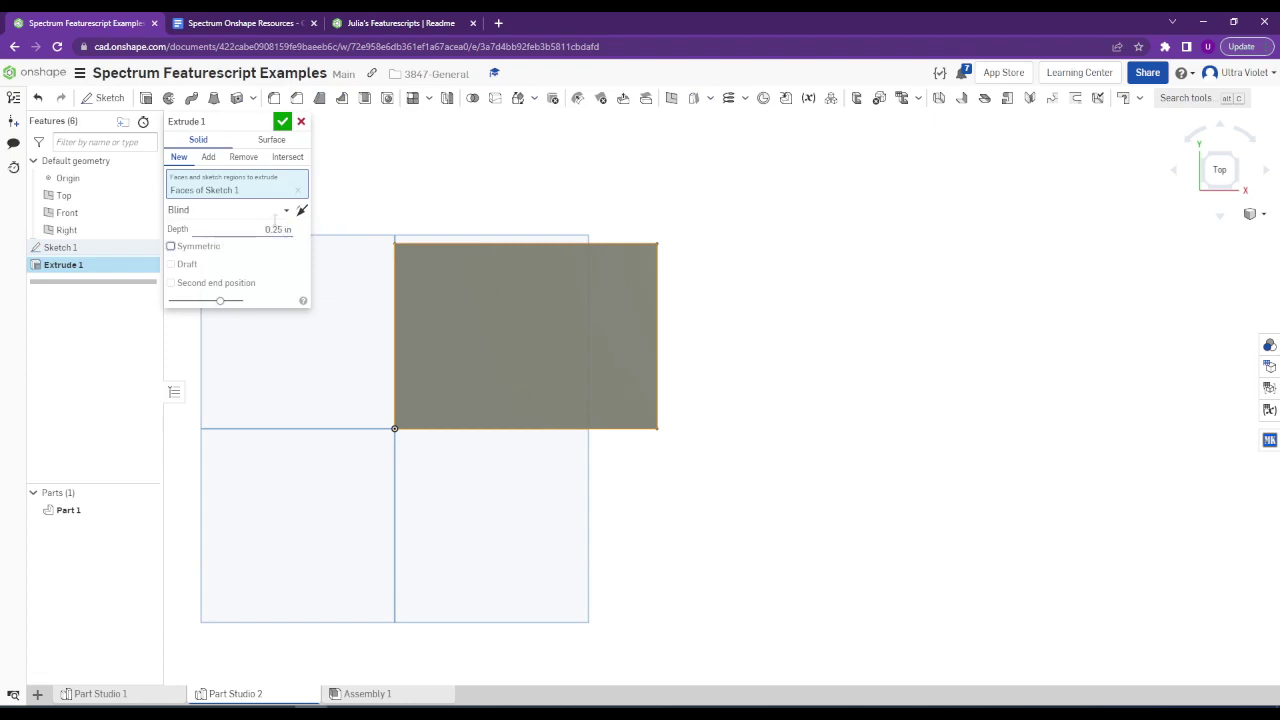
click(283, 121)
key(shift+7)
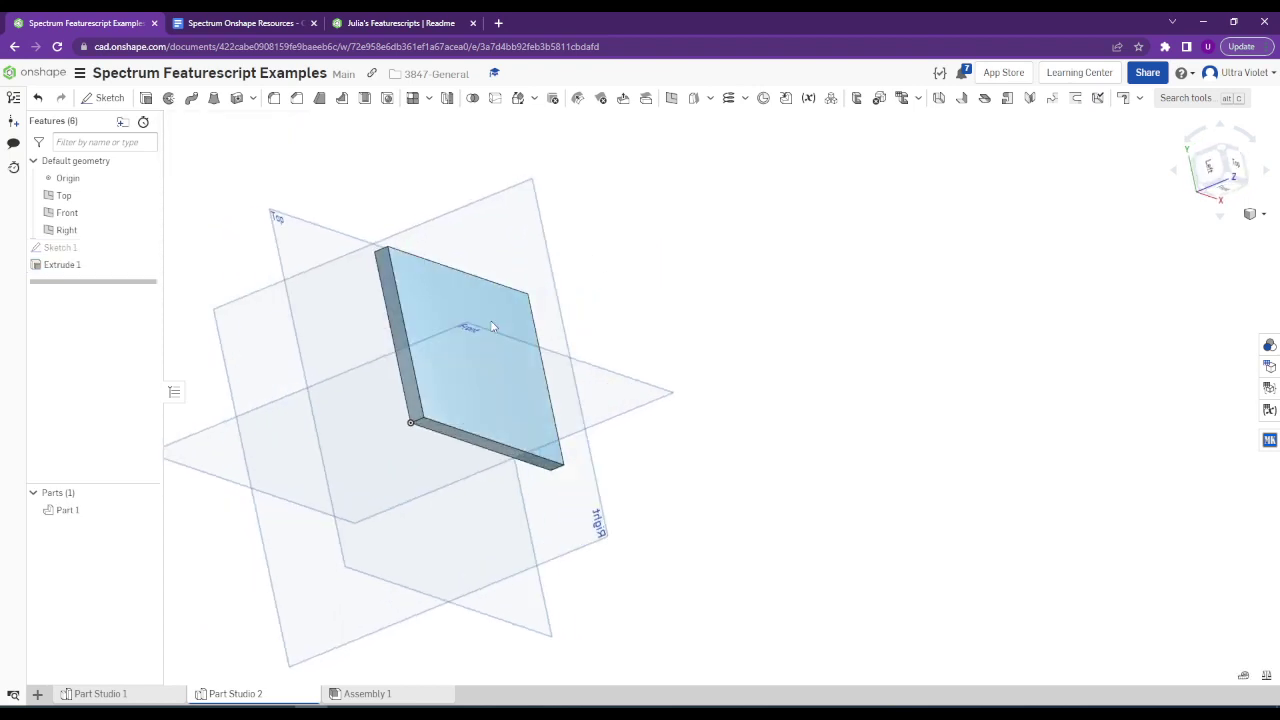
key(Left)
key(Left)
Sketch a rectangular strip on the plate's face, dimensioning its width to 0.25 in.
click(100, 97)
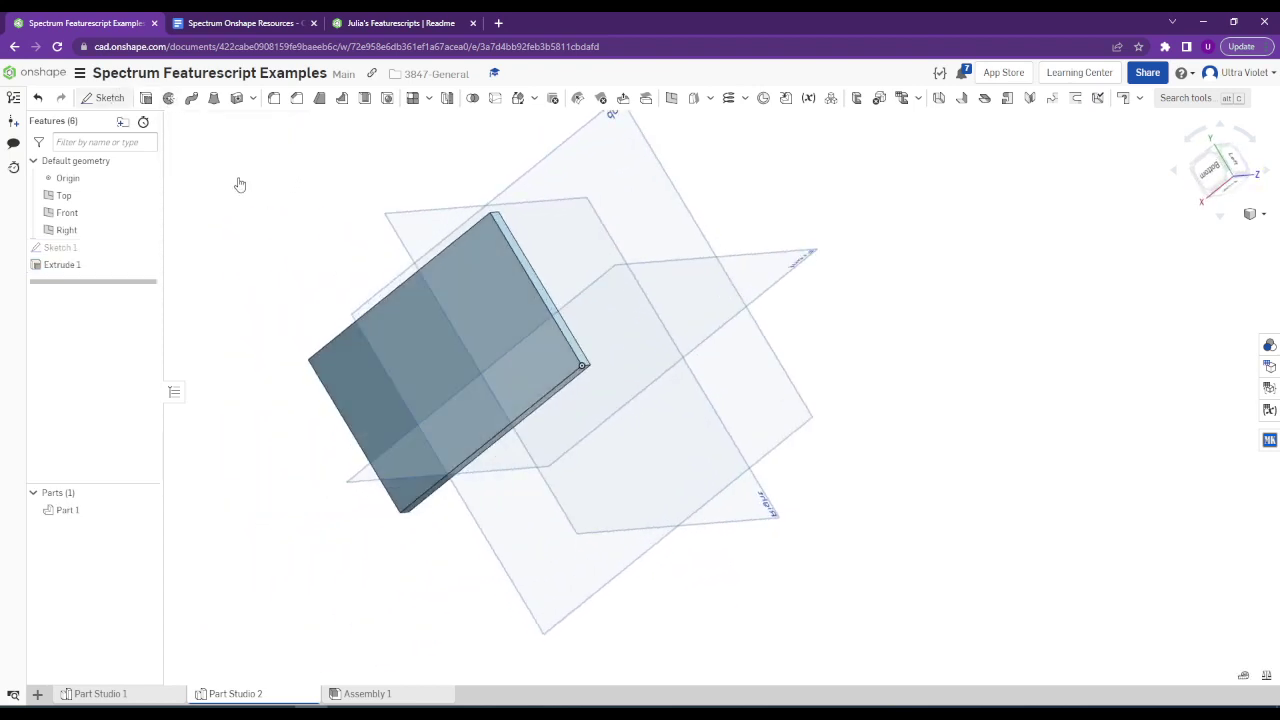
click(484, 269)
click(157, 97)
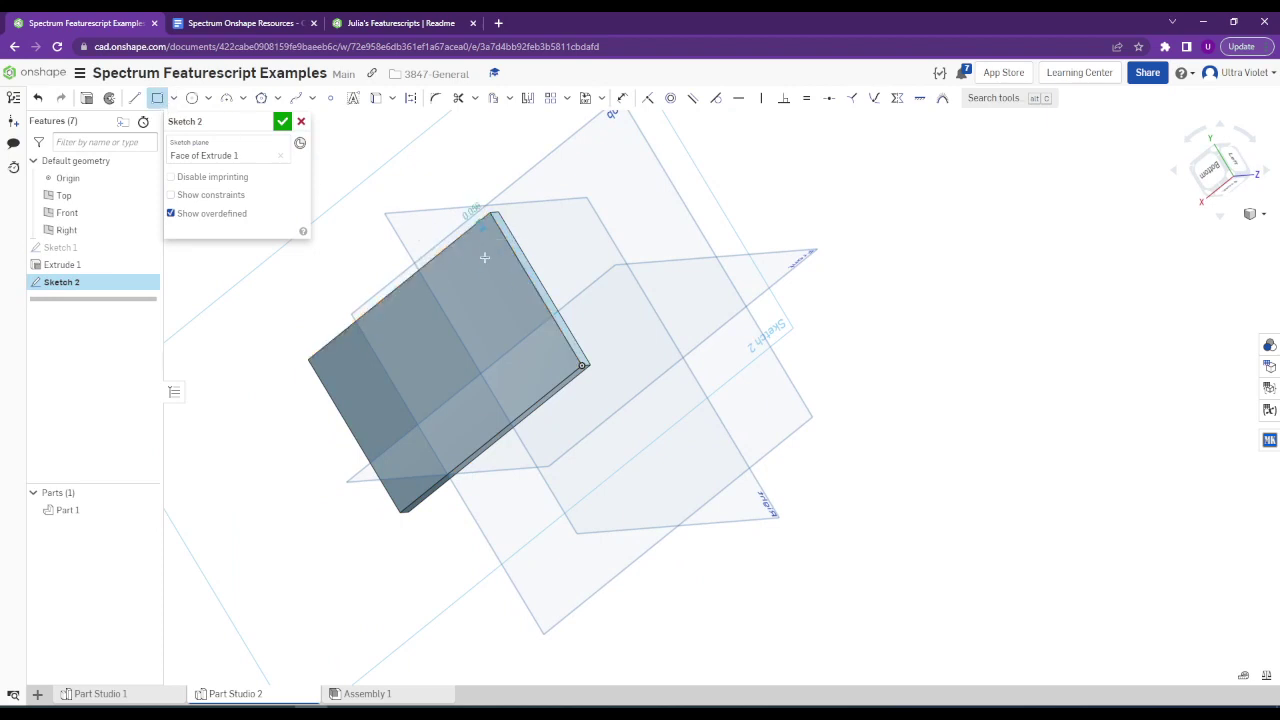
click(489, 215)
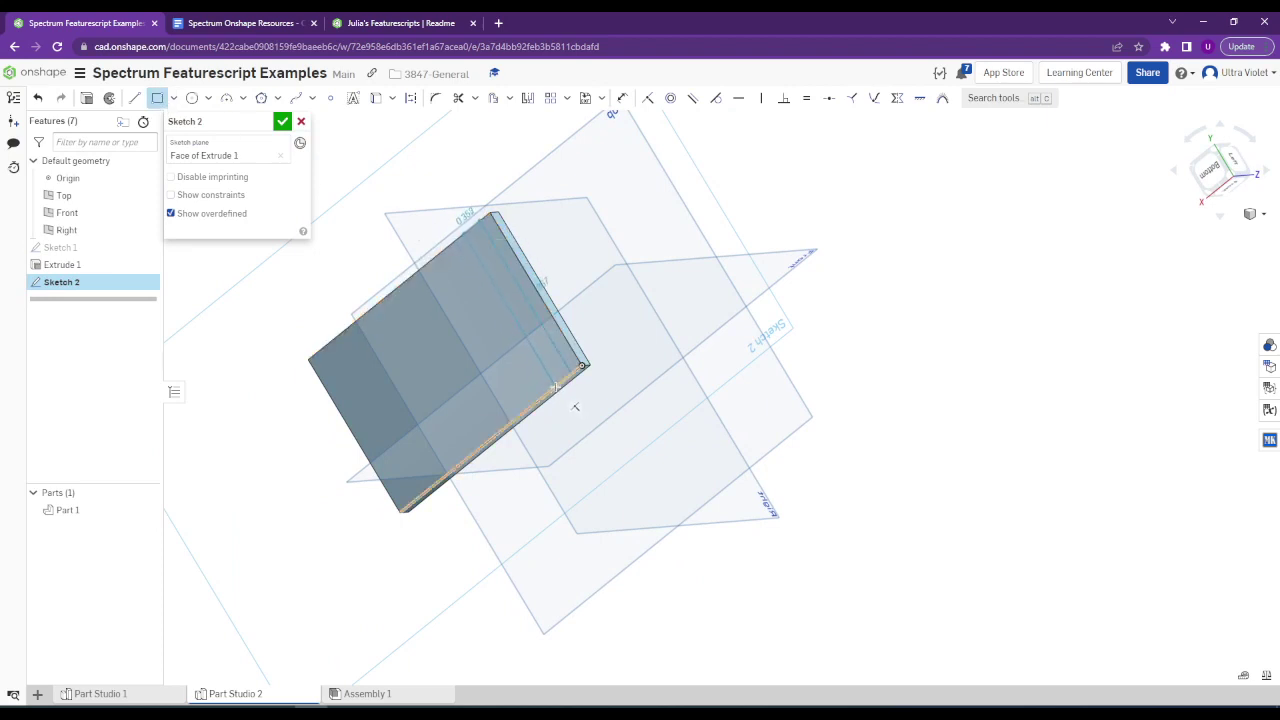
click(556, 383)
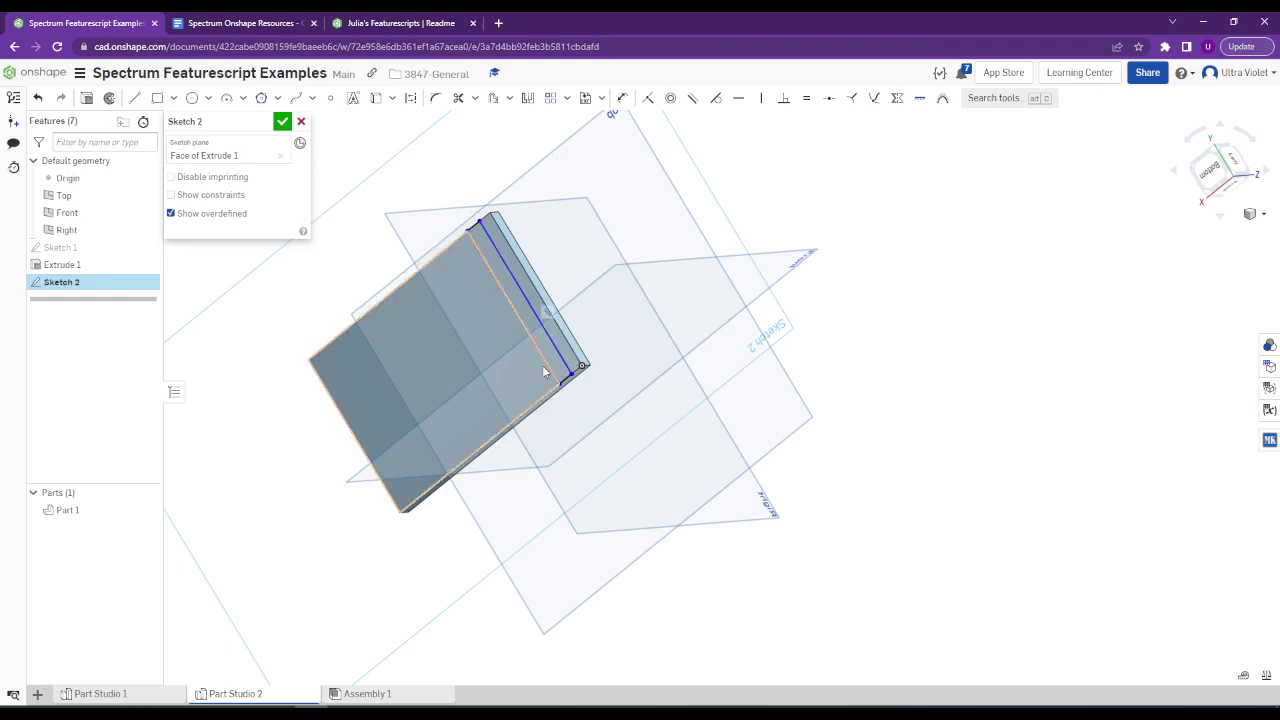
scroll(543, 366, up, 3)
key(d)
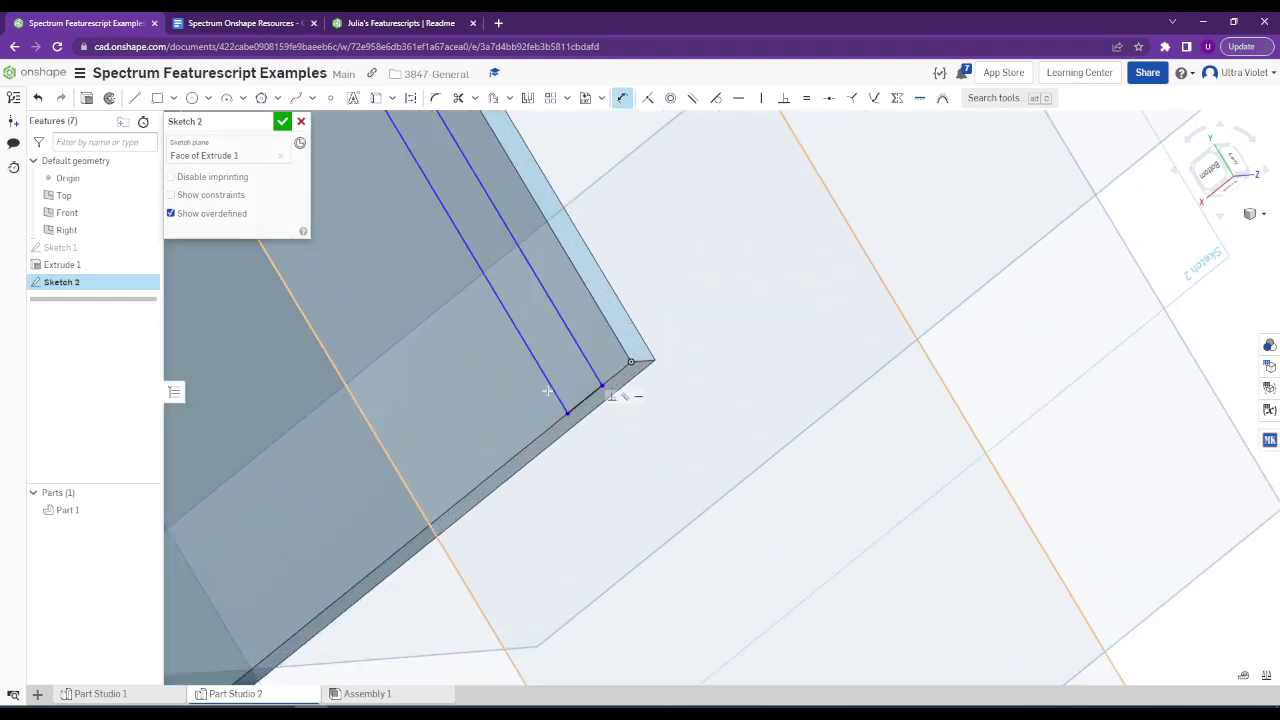
click(584, 399)
click(598, 453)
text(0.25)
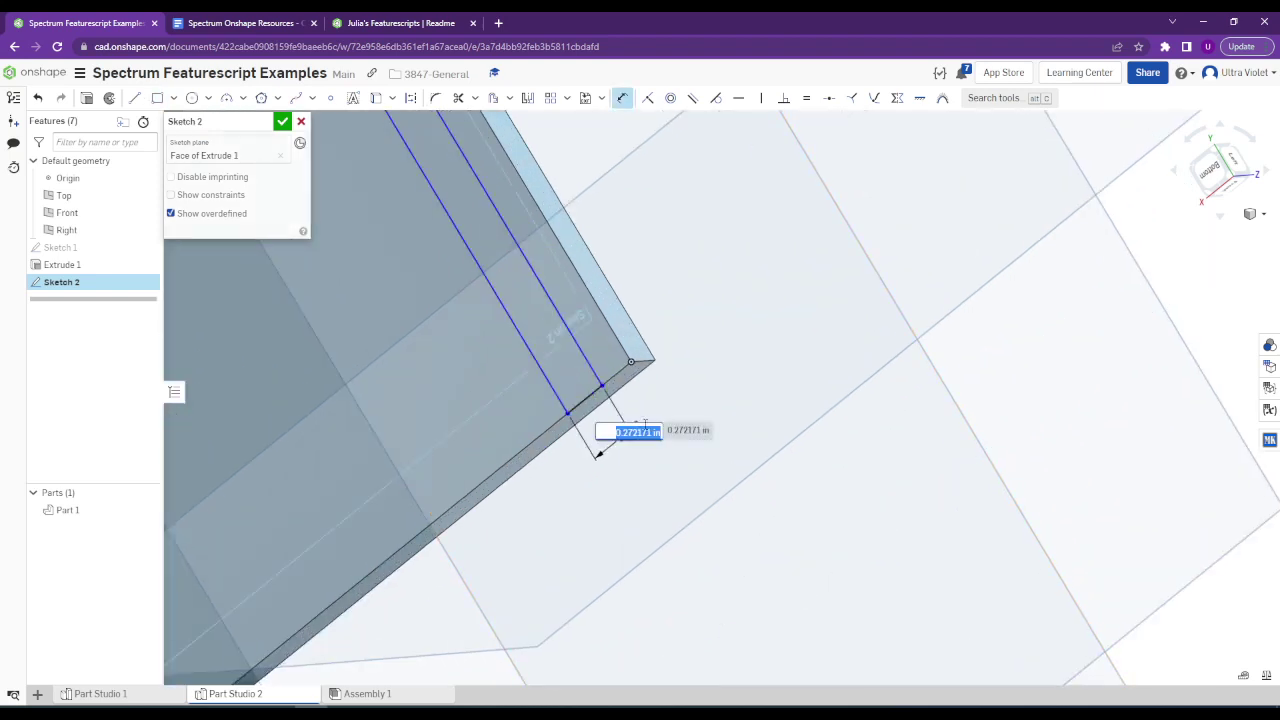
key(Return)
key(Escape)
Use the plate's edge as a sketch line and finish Sketch 2.
mouse_move(628, 402)
right_down()
mouse_move(548, 278)
mouse_move(539, 318)
mouse_move(524, 287)
right_up()
scroll(538, 318, down, 2)
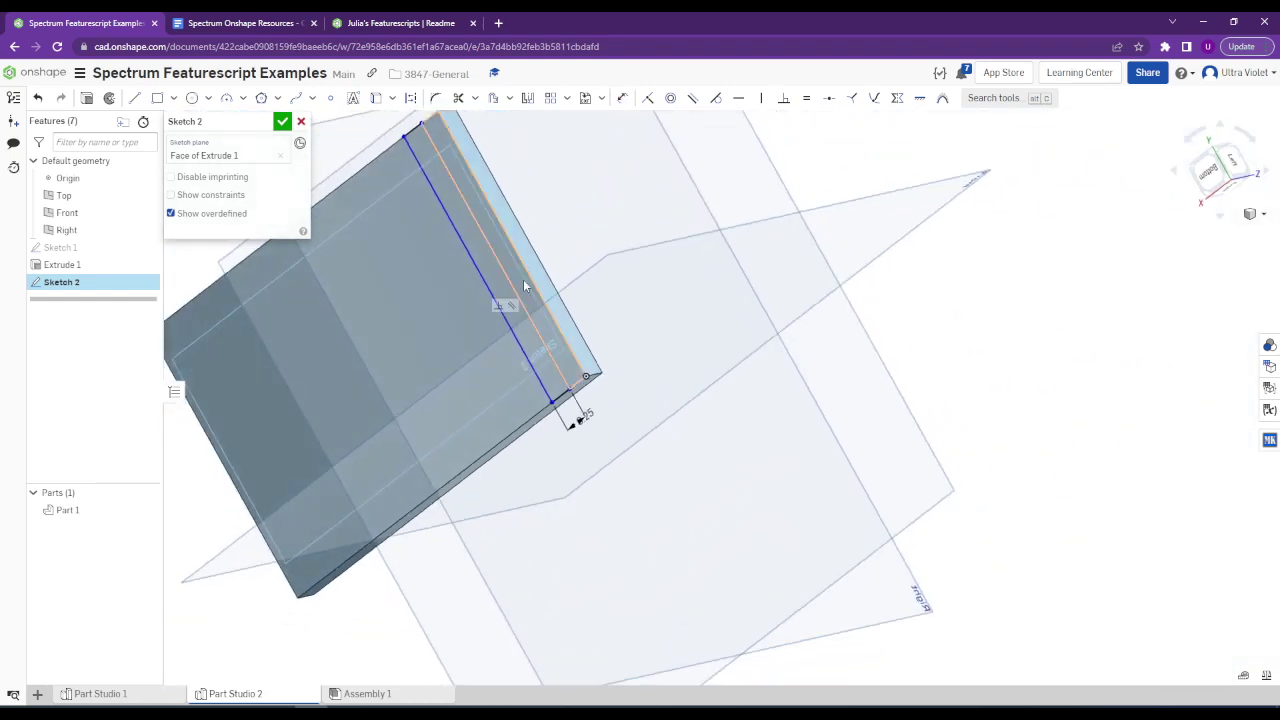
click(440, 163)
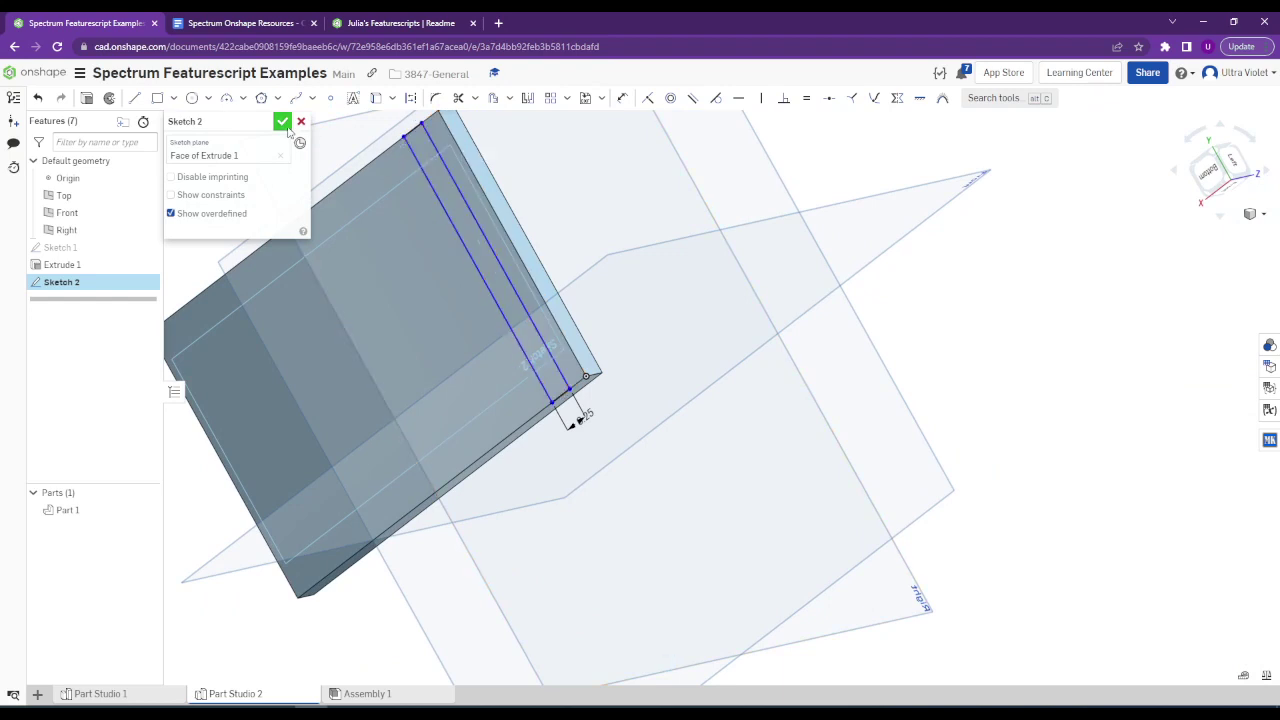
click(283, 122)
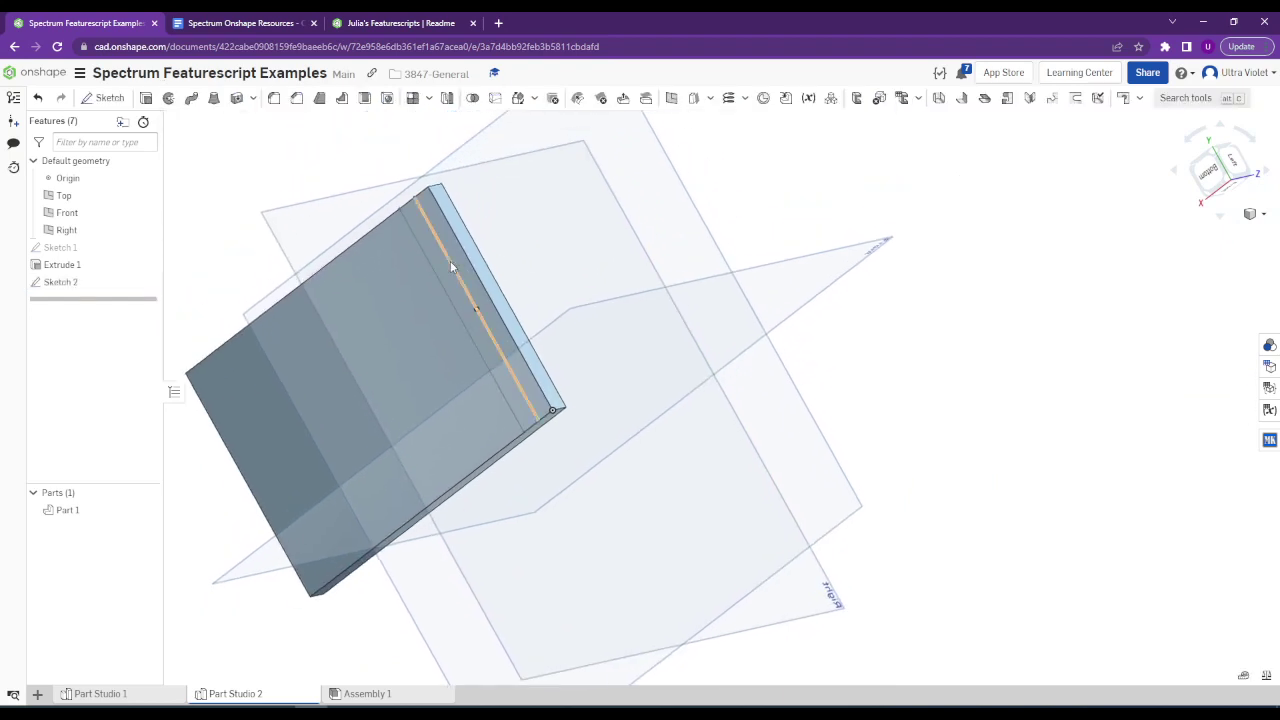
Extrude the strip as a new part, flipped upright, with depth 5, creating Part 2.
click(146, 99)
click(426, 240)
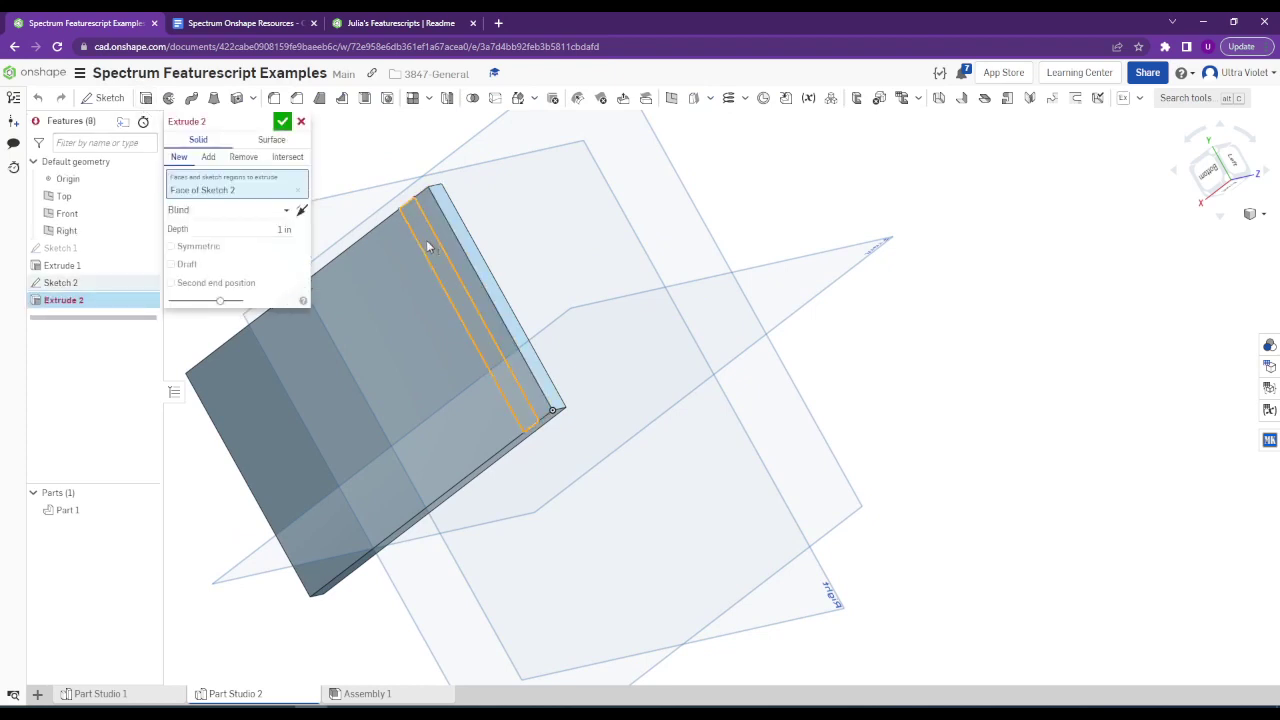
click(204, 160)
click(179, 158)
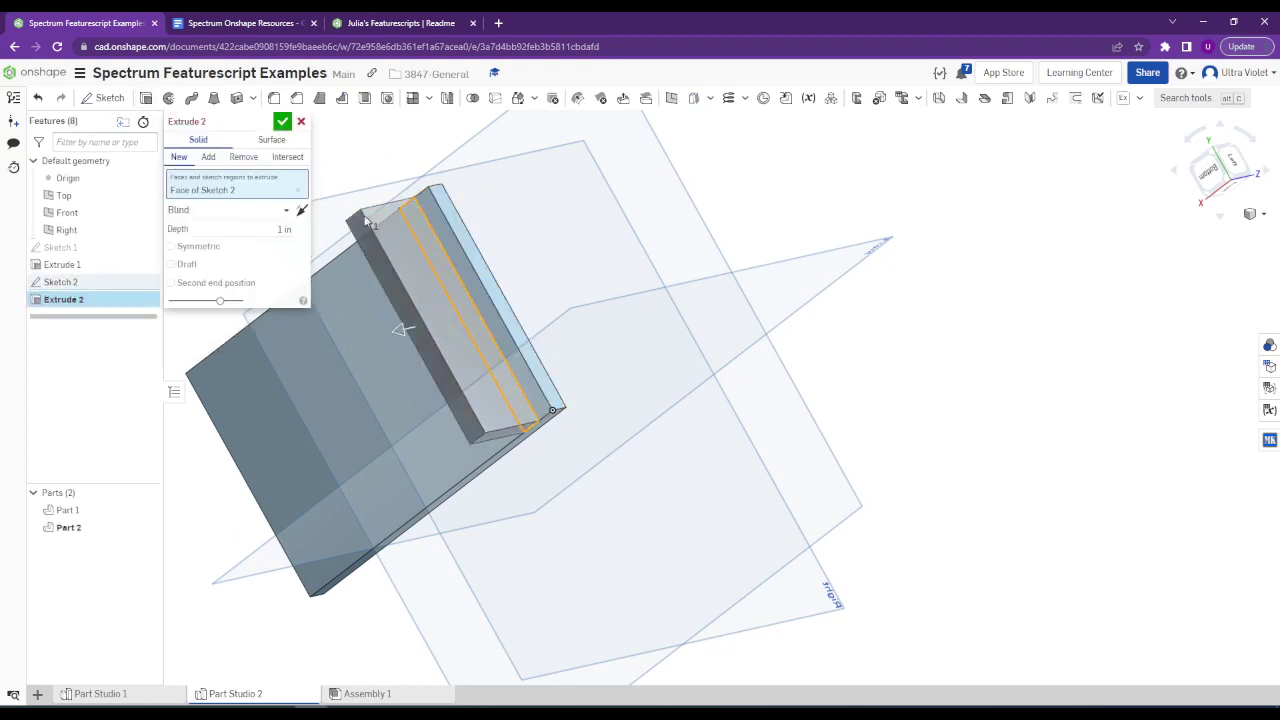
click(301, 210)
right_drag(540, 250, 530, 275)
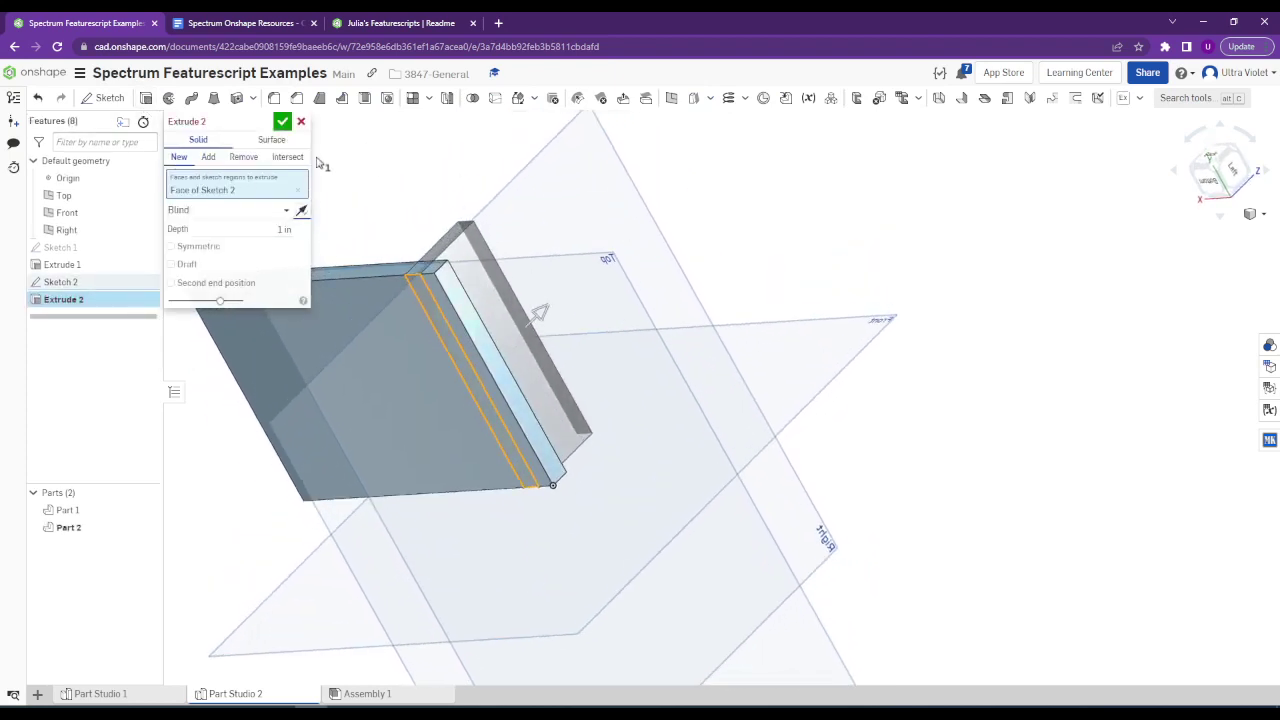
click(285, 229)
text(5)
key(Return)
scroll(405, 266, up, 5)
right_drag(401, 262, 640, 219)
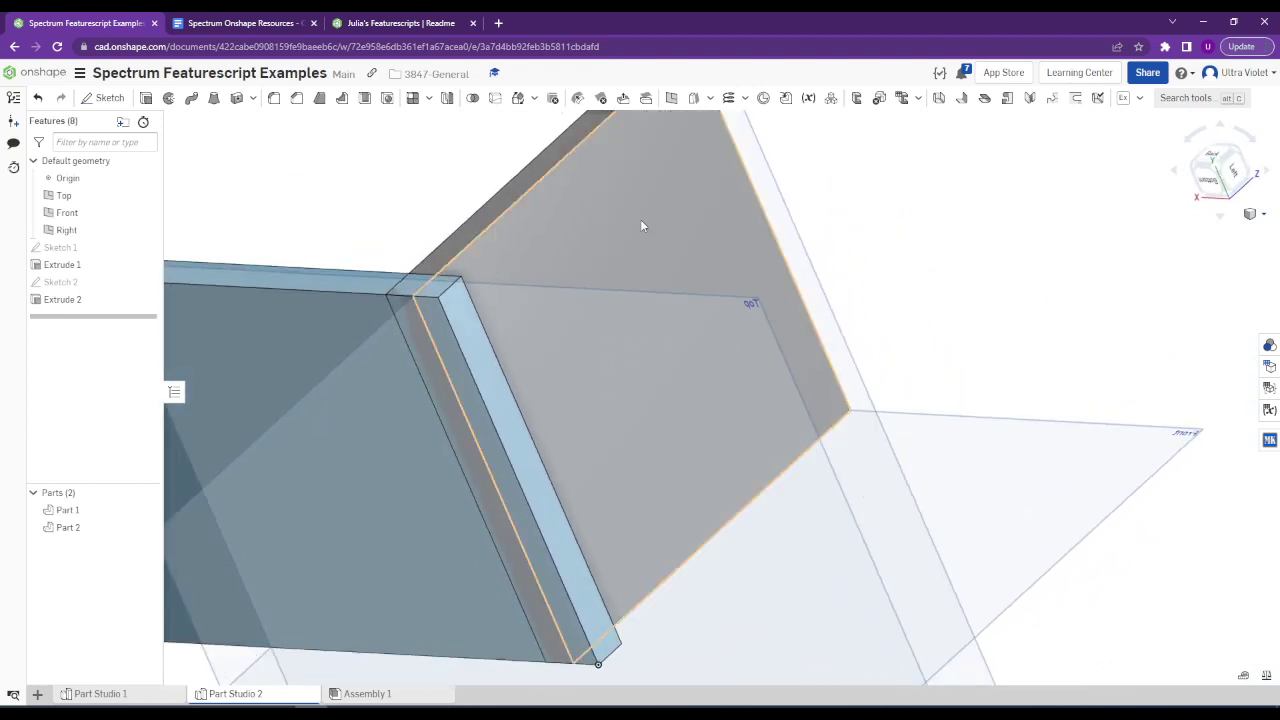
Search 'laser' and add a Laser Joint with Part 2 as tab part and Part 1 as base.
click(1182, 99)
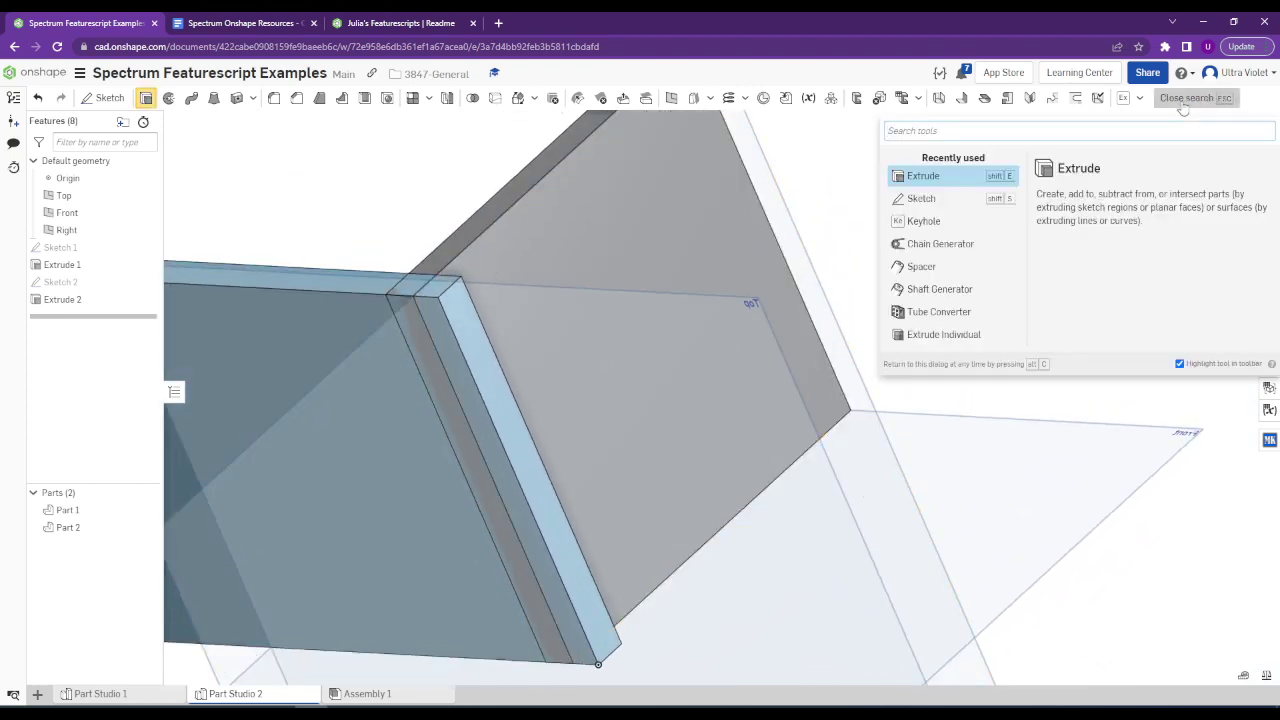
text(laser)
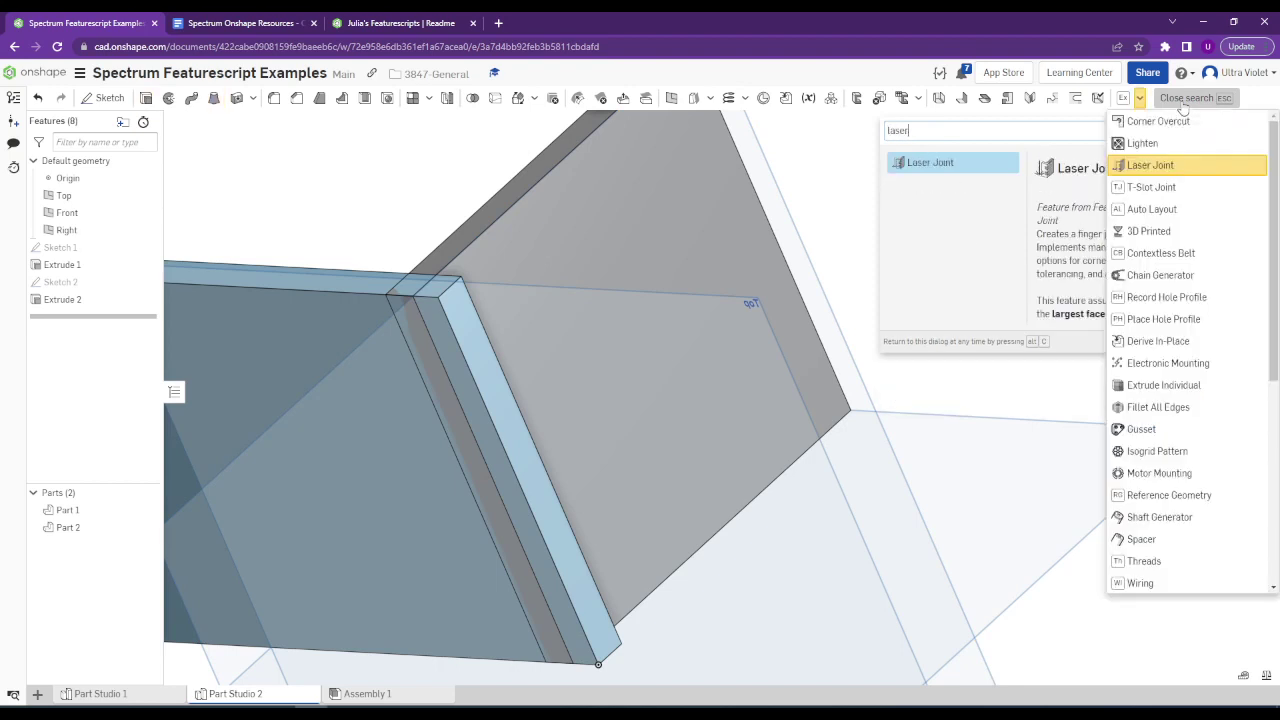
click(923, 162)
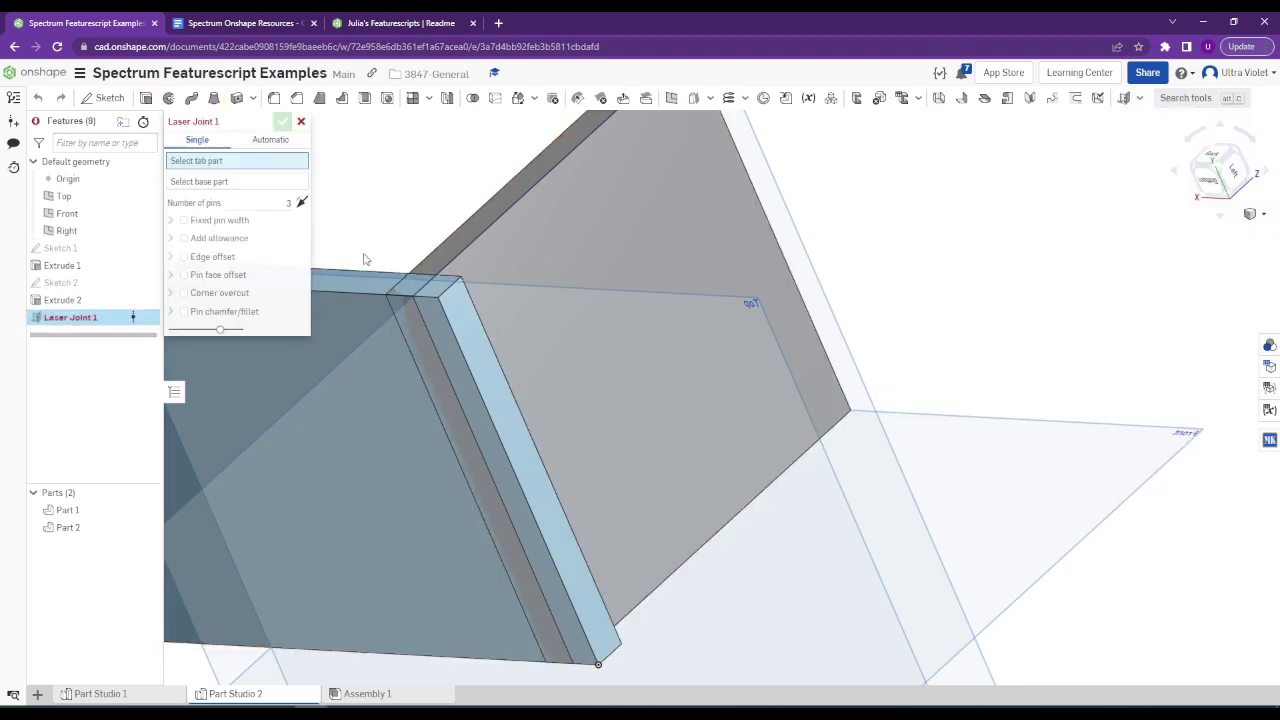
click(555, 255)
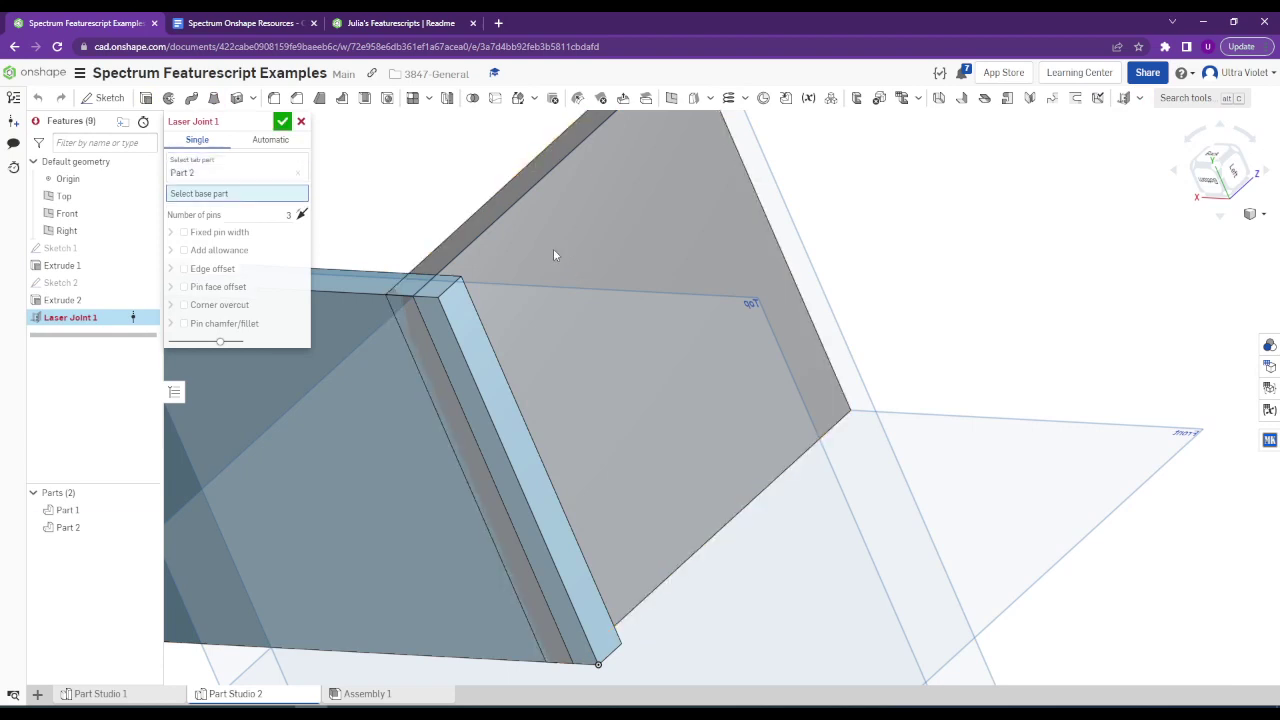
click(363, 341)
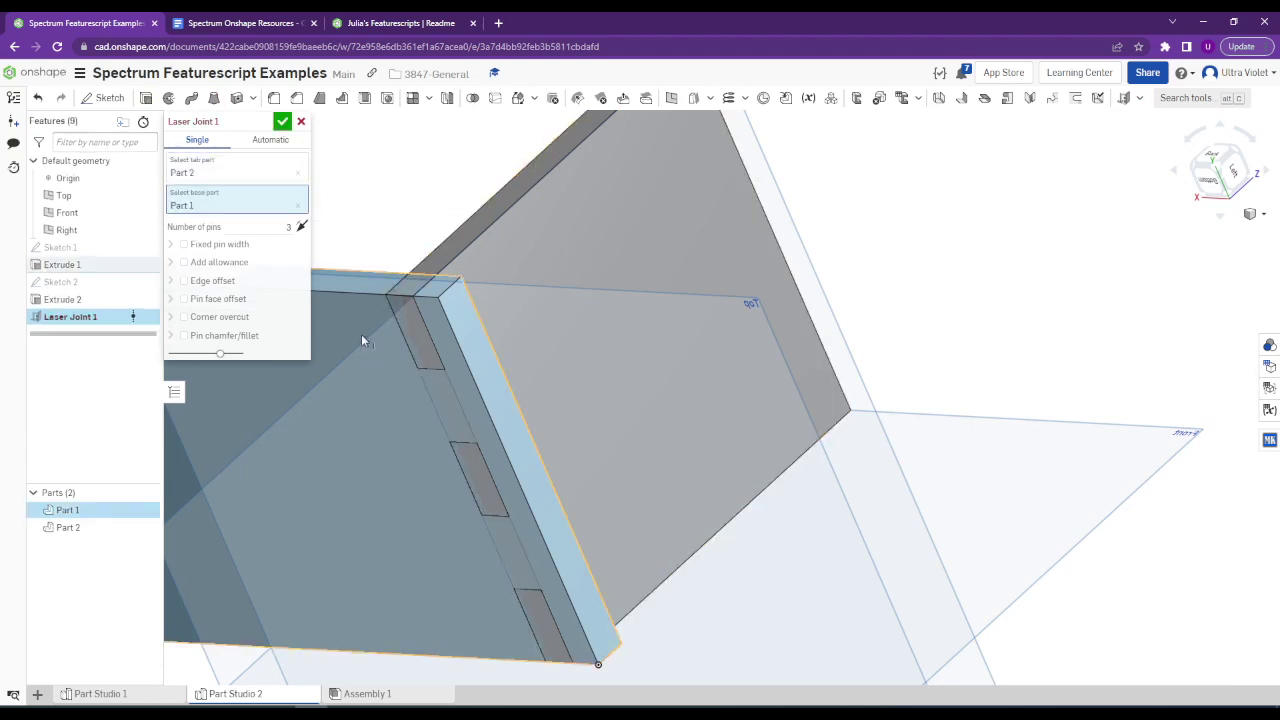
right_drag(361, 334, 429, 391)
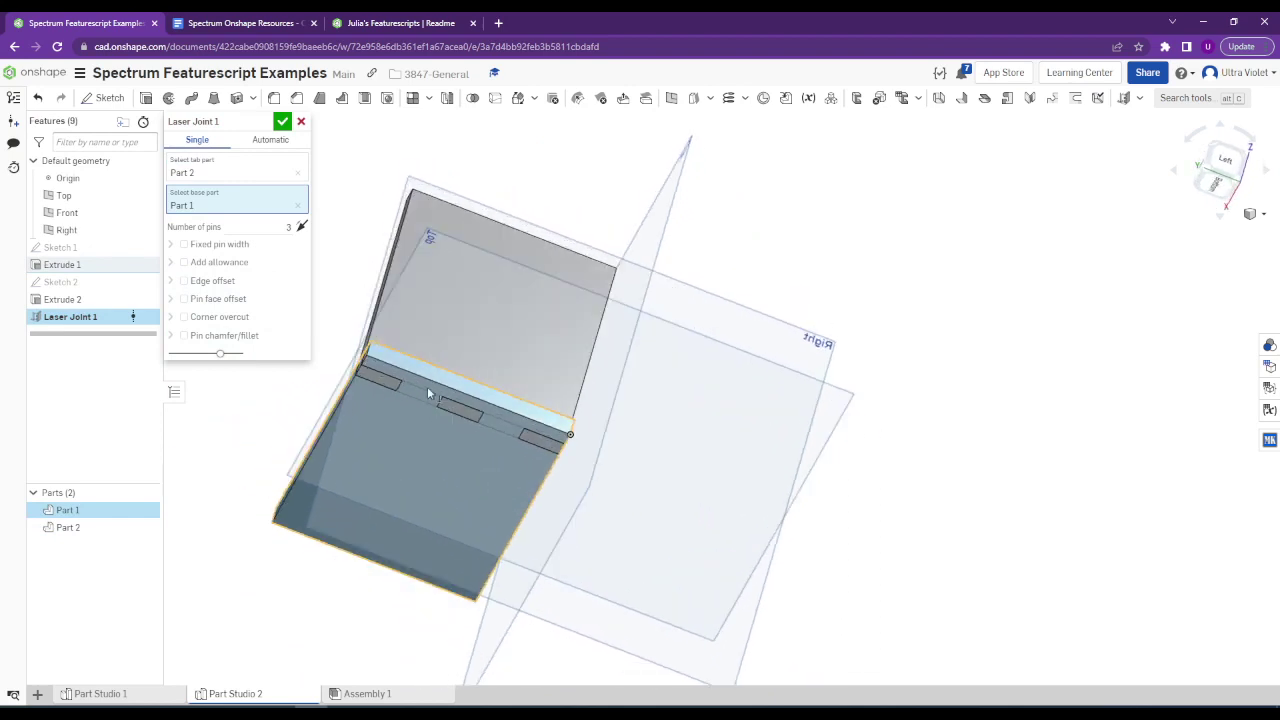
scroll(382, 390, up, 3)
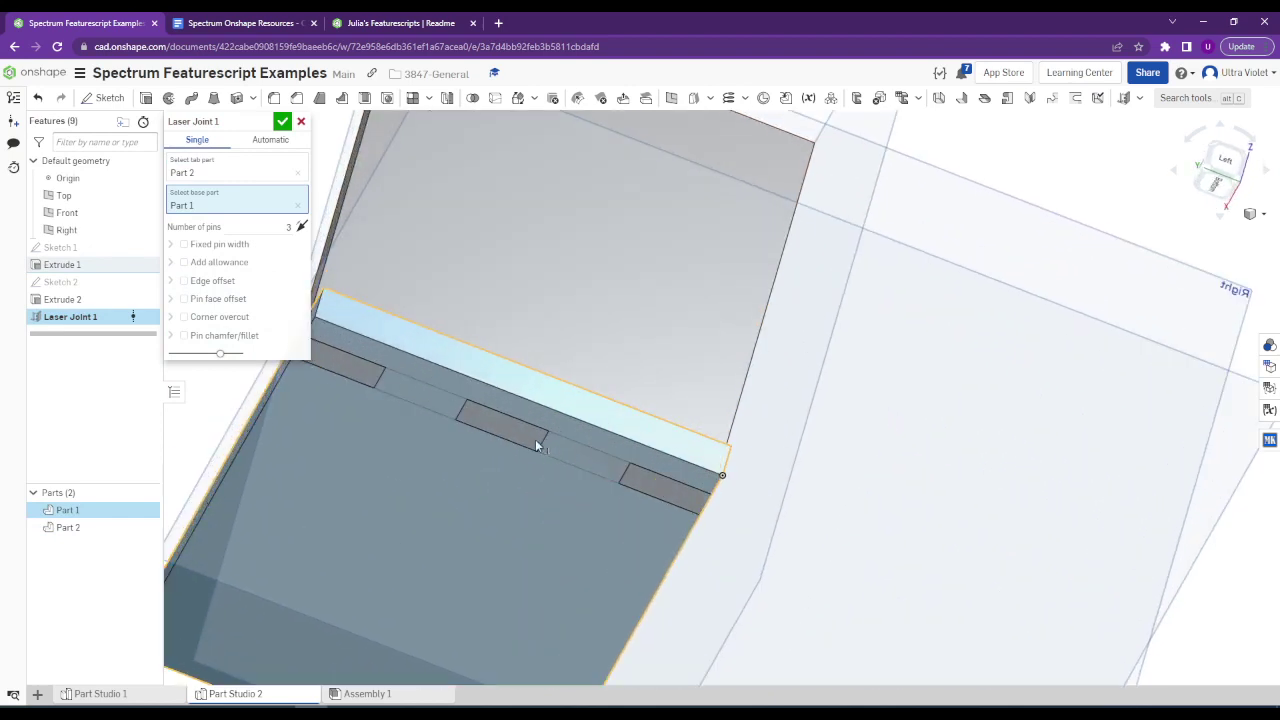
right_drag(410, 398, 482, 410)
scroll(454, 386, up, 2)
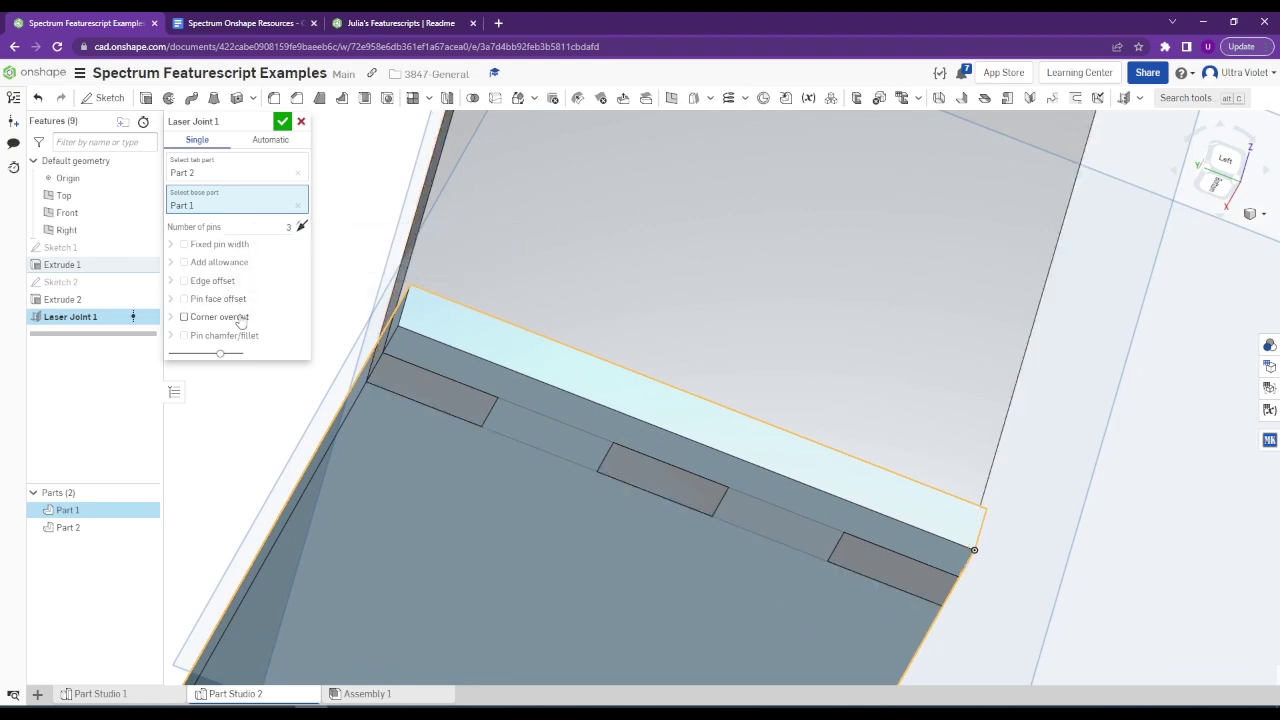
Enable the pin edge offset, trying 0.5 in and settling on 0.25 in.
click(222, 283)
click(284, 299)
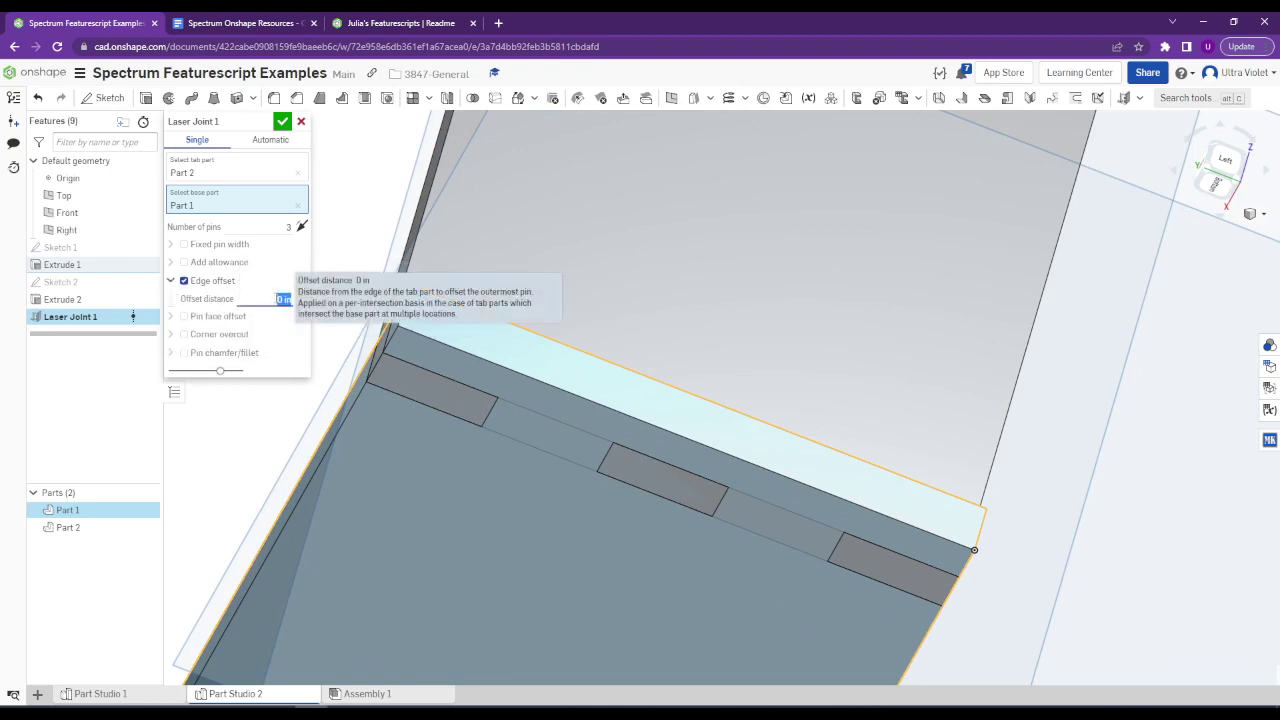
text(0.5)
key(Return)
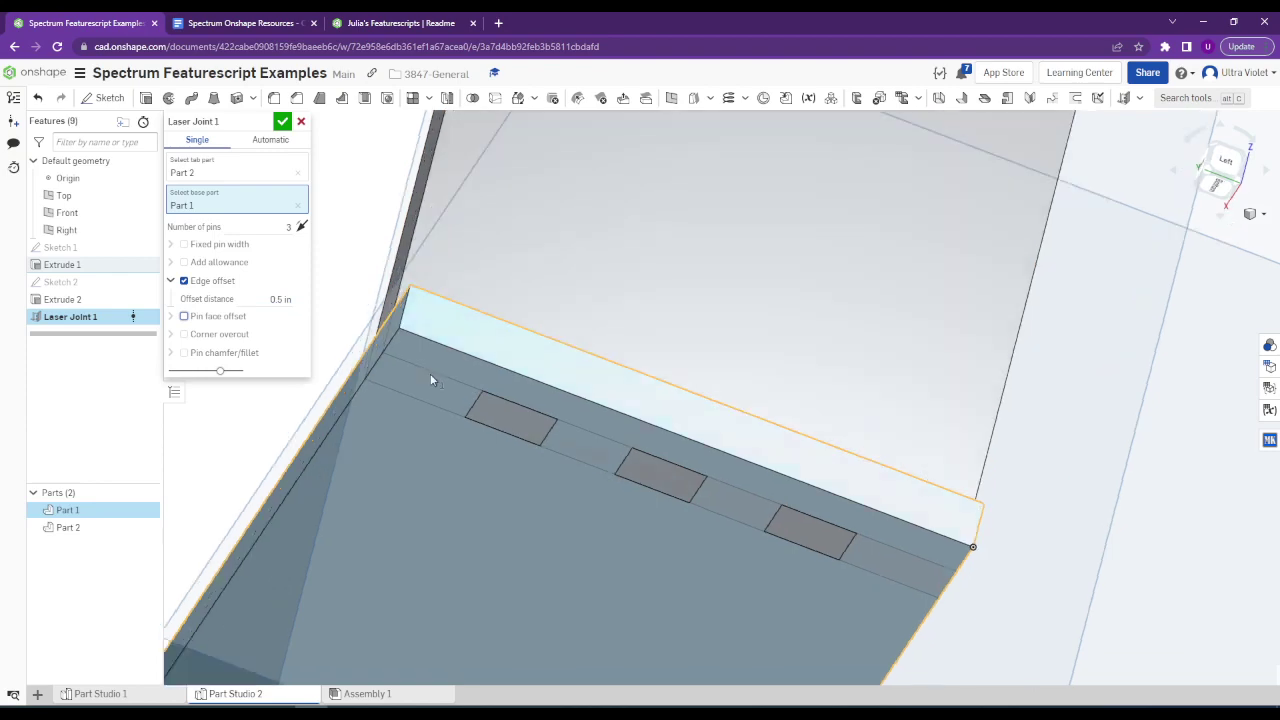
right_drag(430, 373, 417, 334)
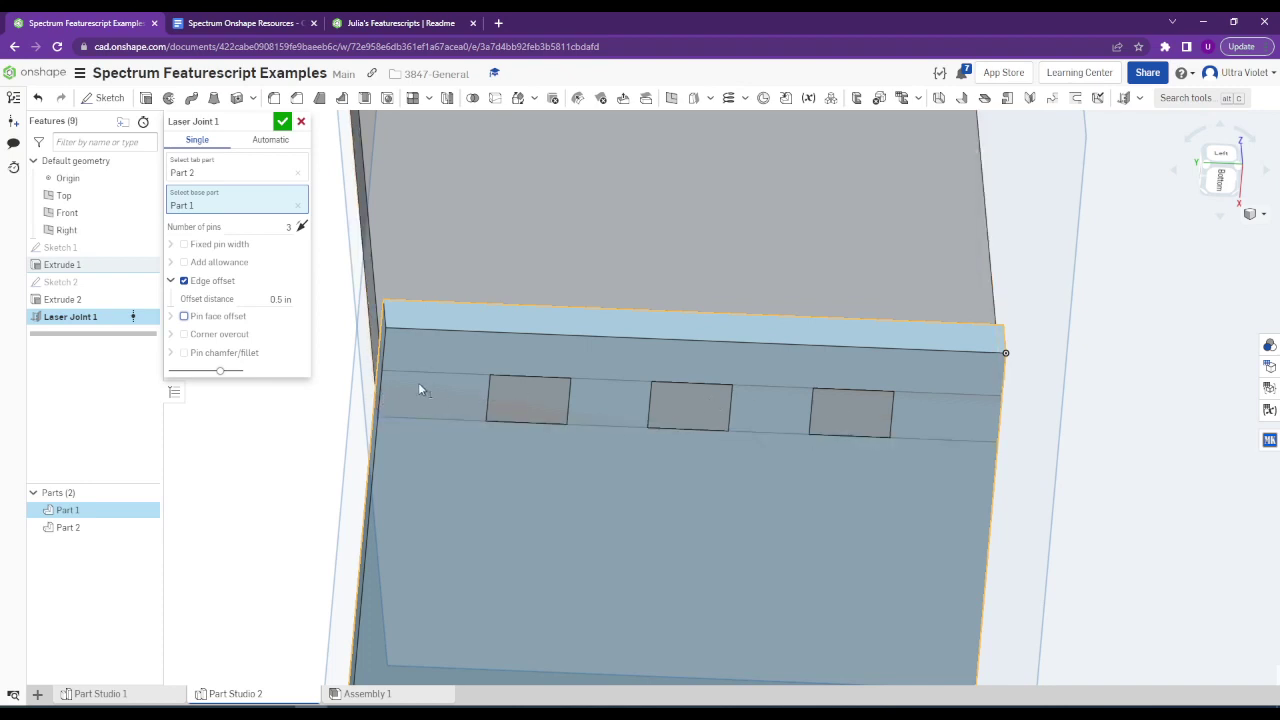
click(272, 301)
text(0.25)
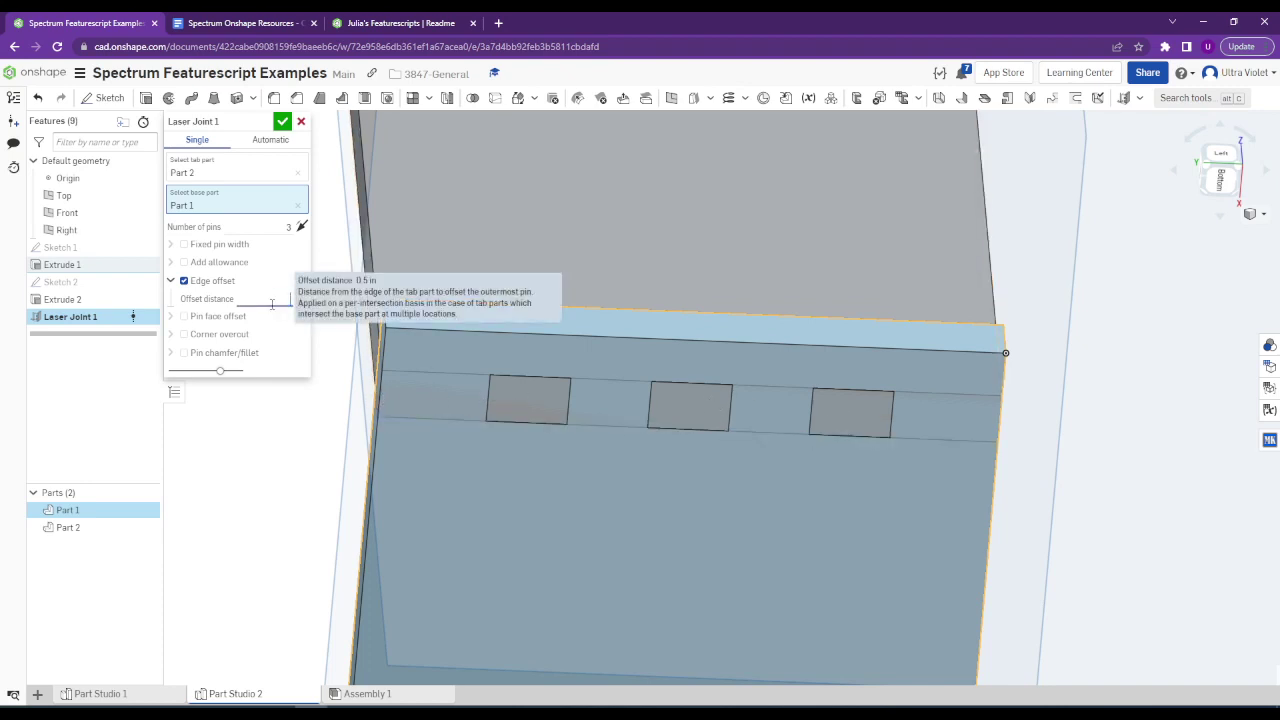
key(Return)
mouse_move(645, 348)
right_down()
mouse_move(648, 375)
mouse_move(643, 362)
right_up()
right_drag(516, 390, 534, 306)
right_drag(559, 249, 503, 294)
right_drag(624, 494, 555, 419)
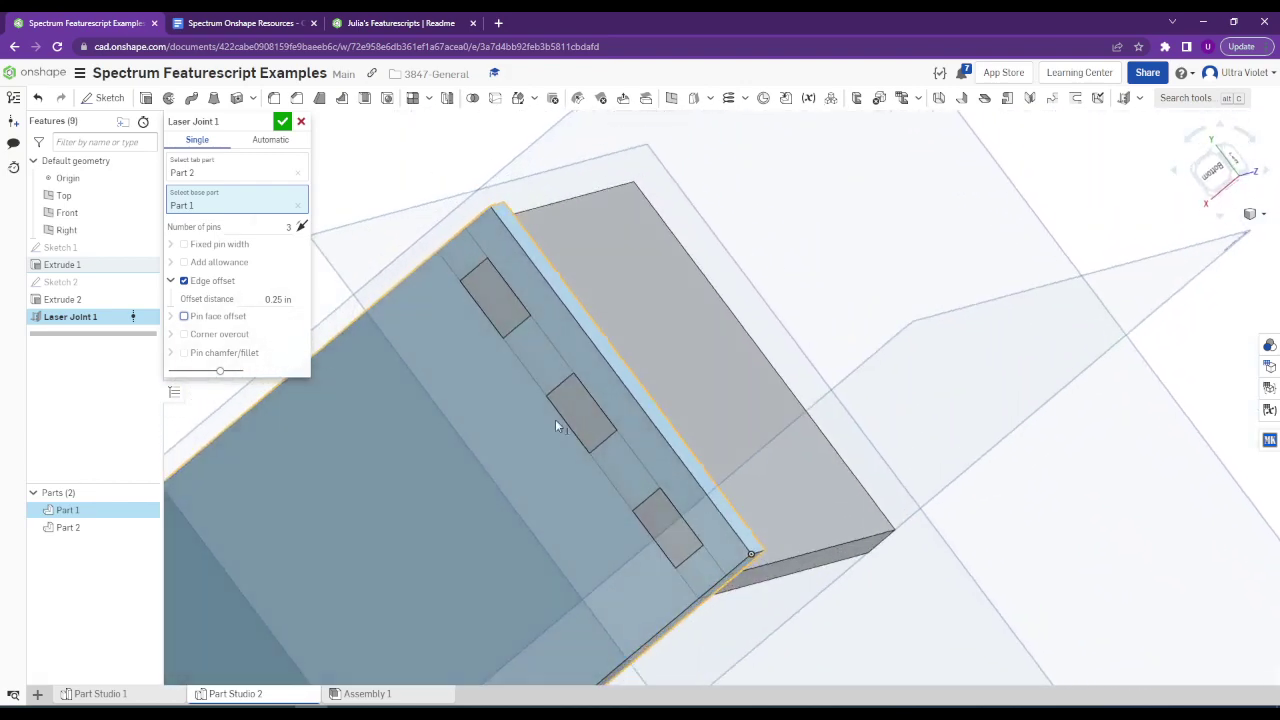
Turn on fixed pin width and set it to 0.5 in.
click(219, 245)
click(275, 261)
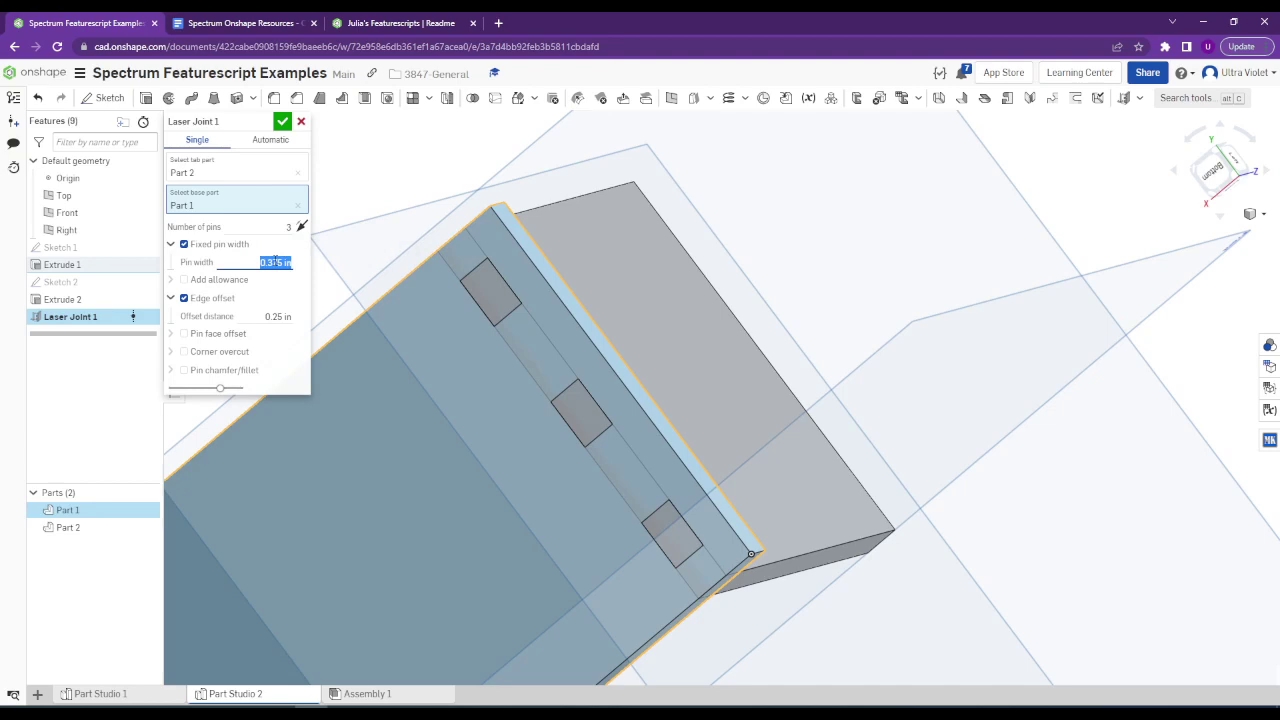
text(0.5)
key(Tab)
right_drag(530, 311, 534, 380)
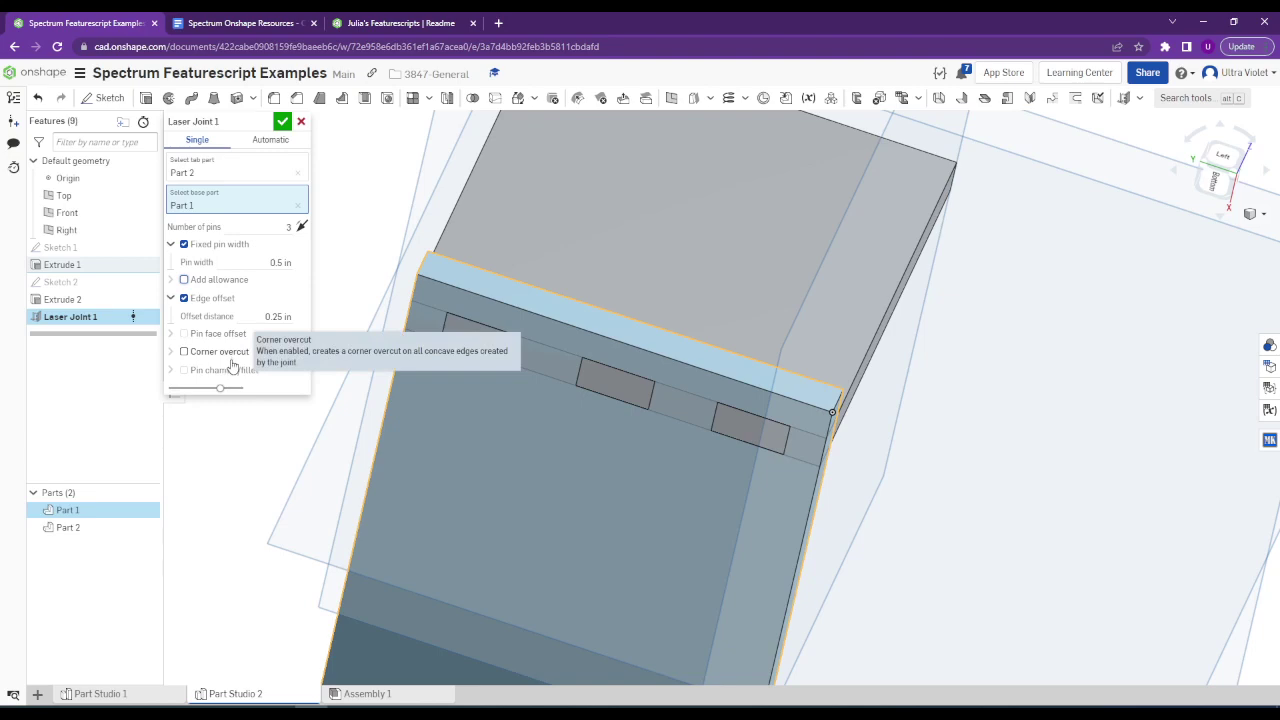
scroll(530, 340, up, 5)
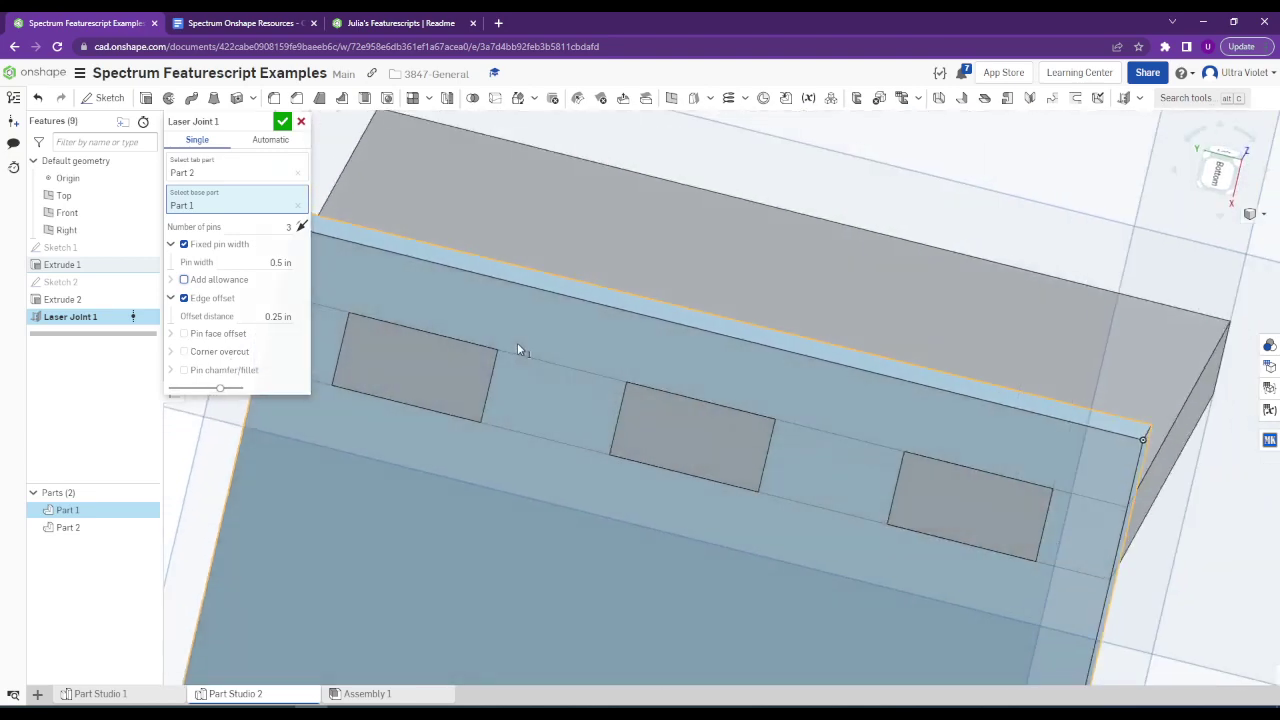
scroll(391, 380, up, 5)
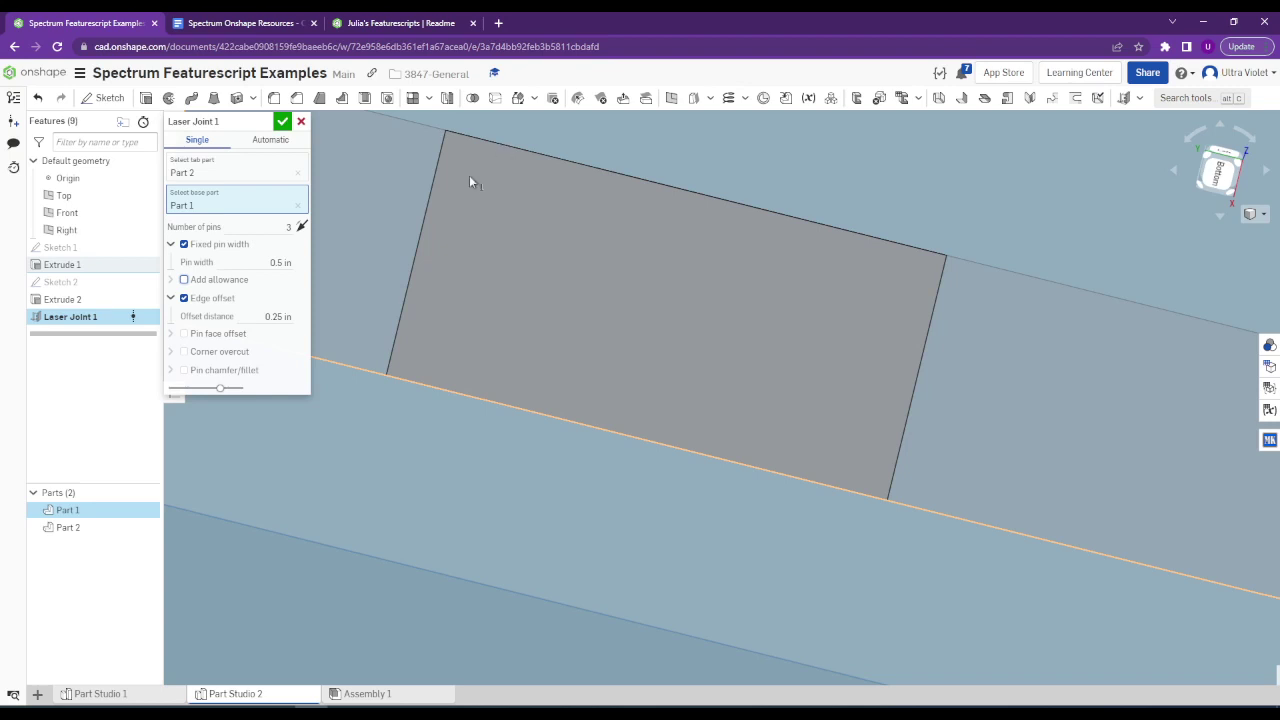
Add corner overcuts, trying a 1/16 in diameter and then 2 mm.
click(237, 356)
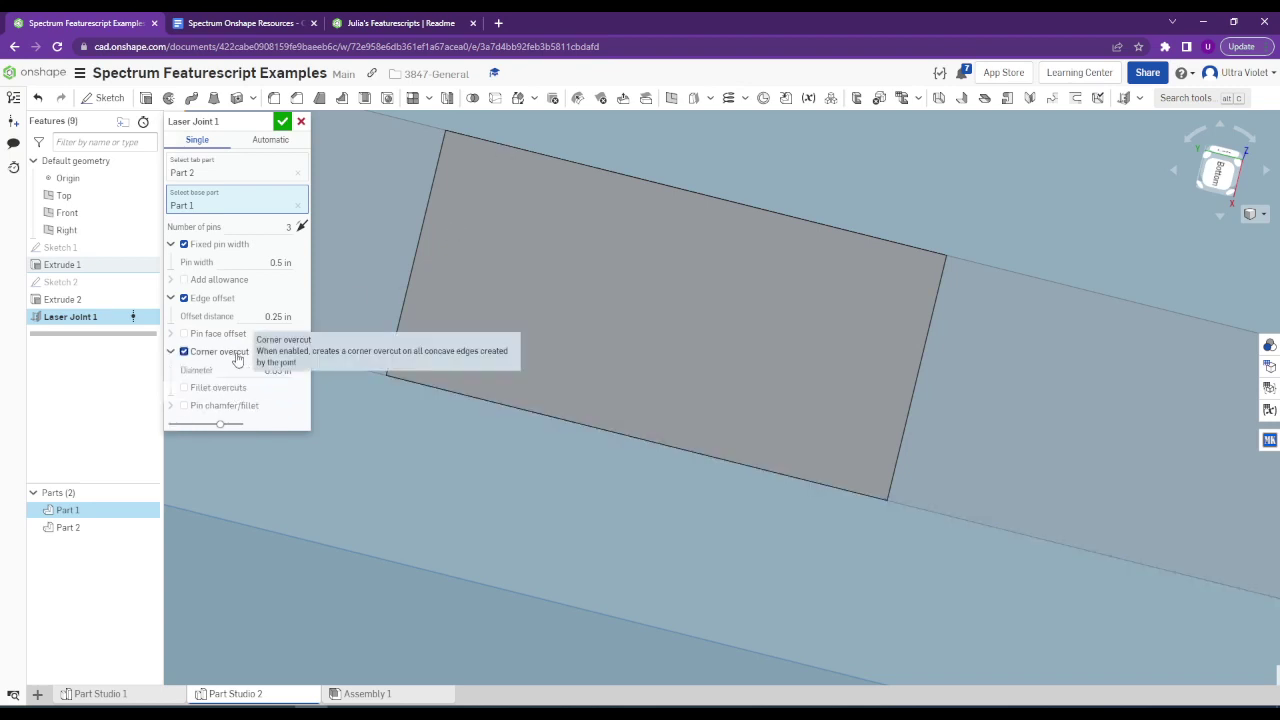
click(278, 370)
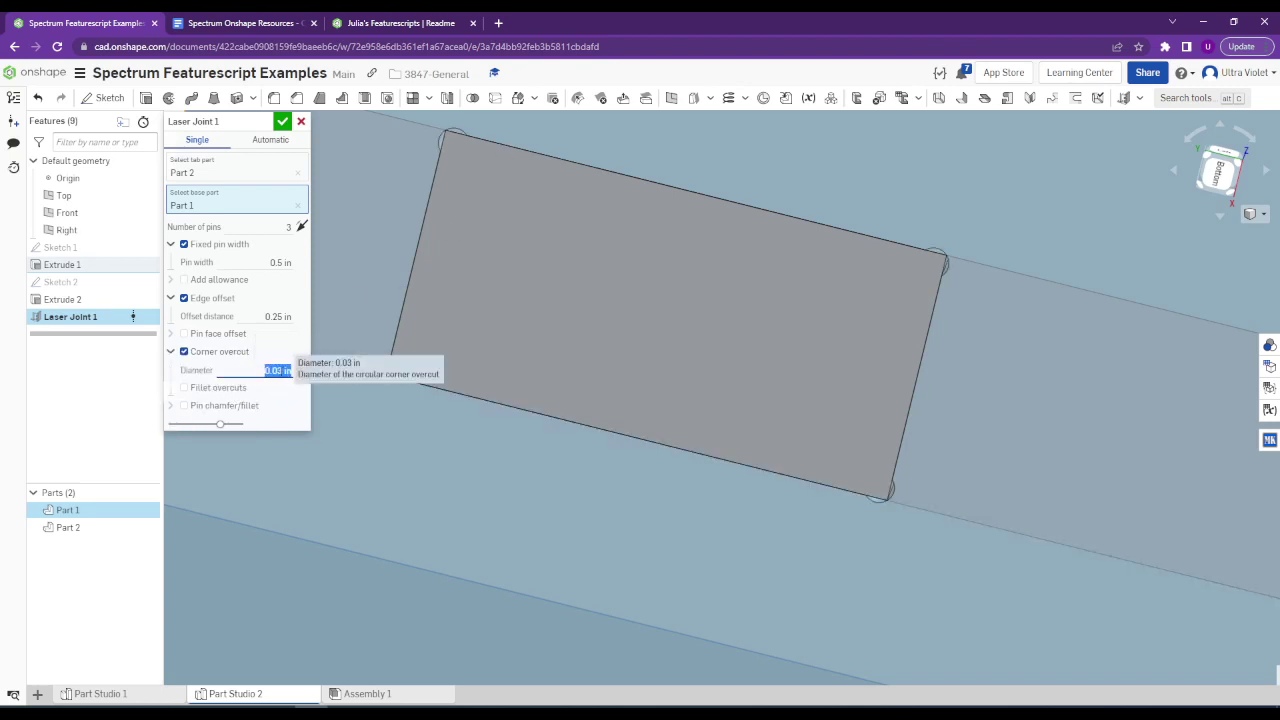
key(BackSpace)
text(1/16)
key(Return)
scroll(457, 340, down, 2)
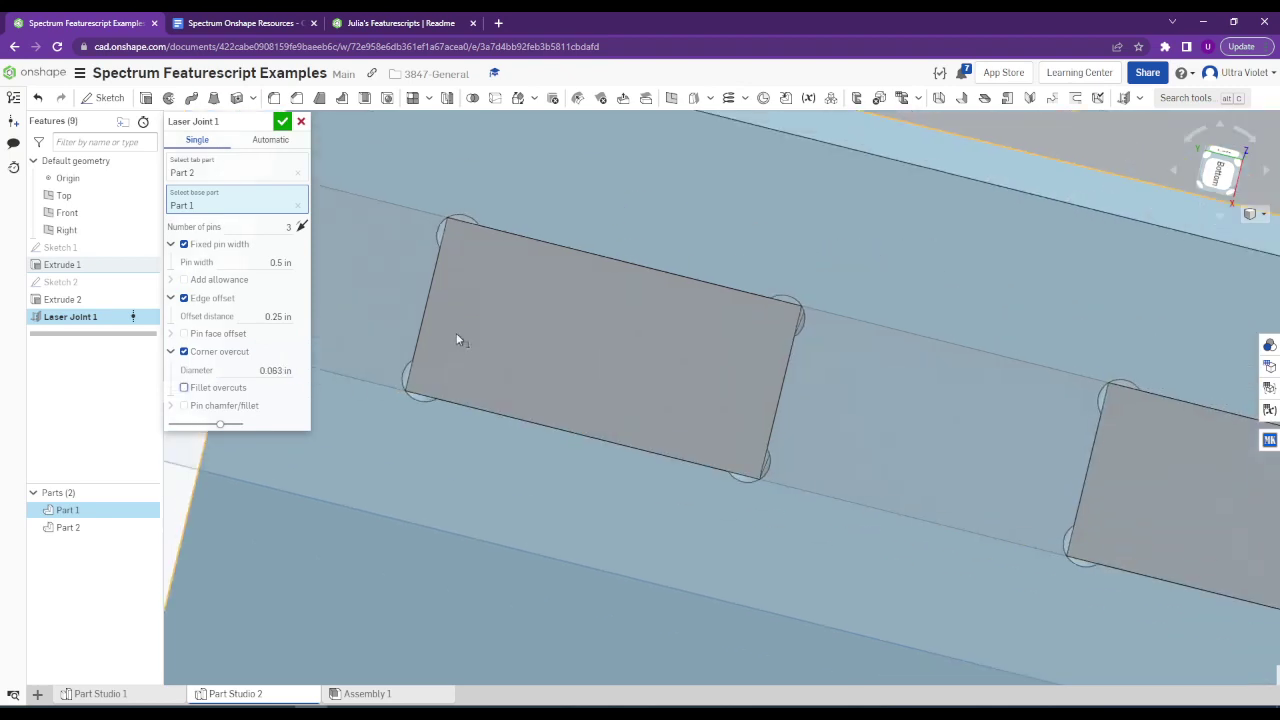
scroll(430, 360, up, 5)
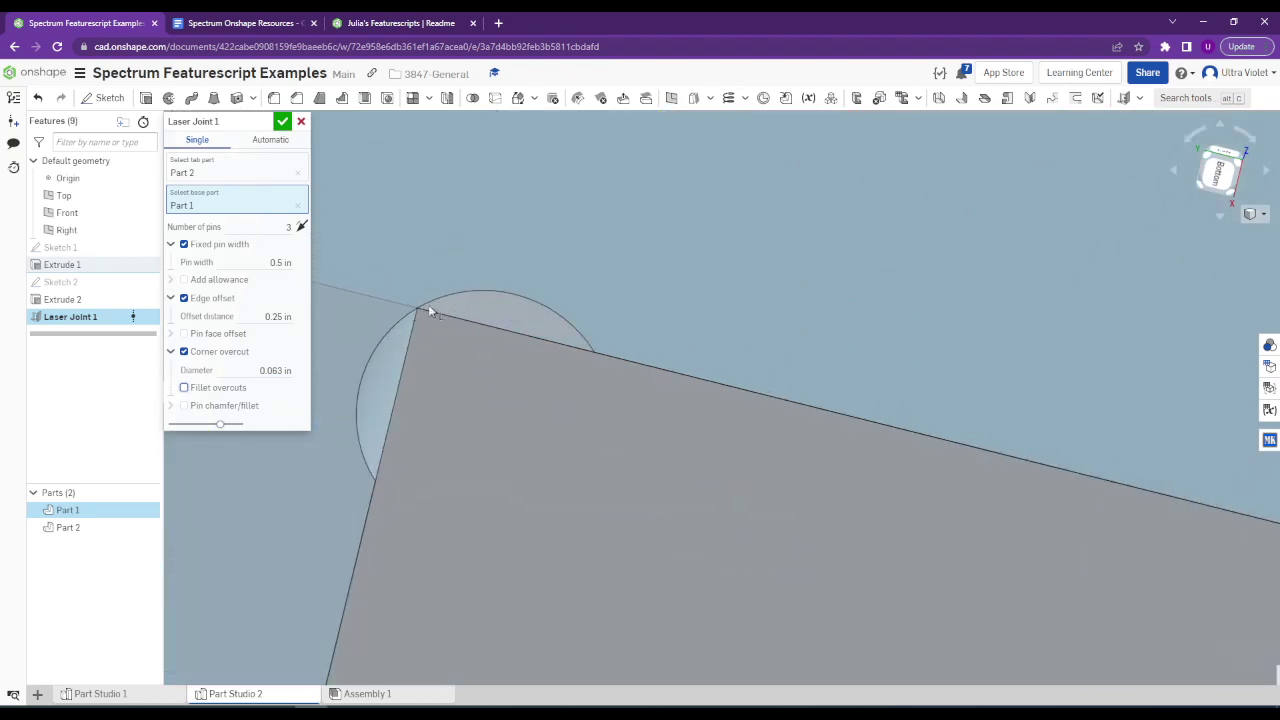
right_drag(516, 370, 521, 358)
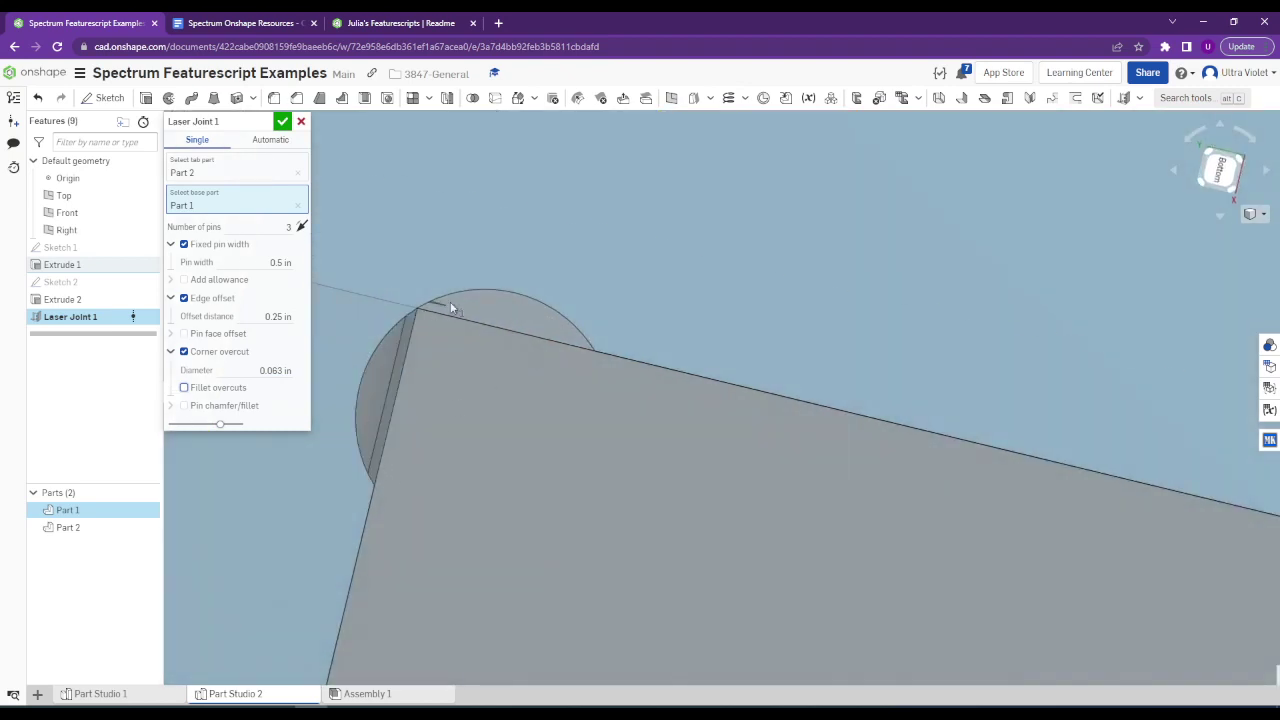
click(272, 372)
text(2 mm)
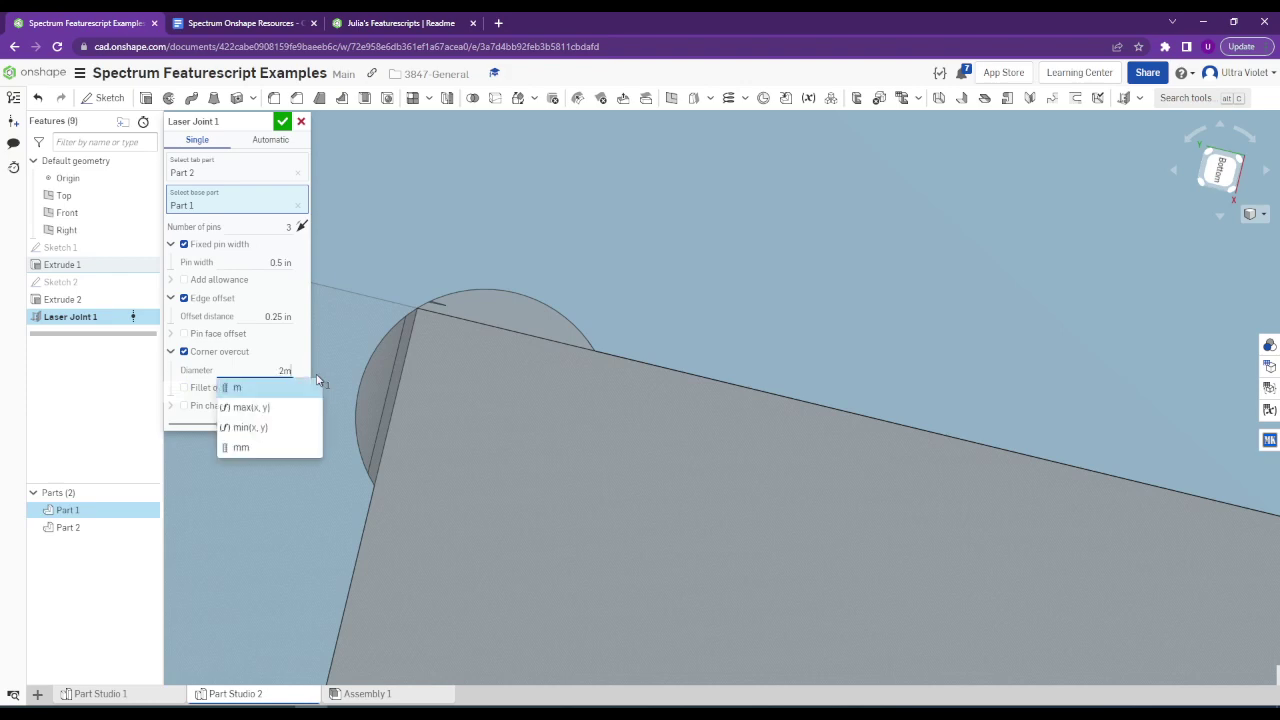
key(Return)
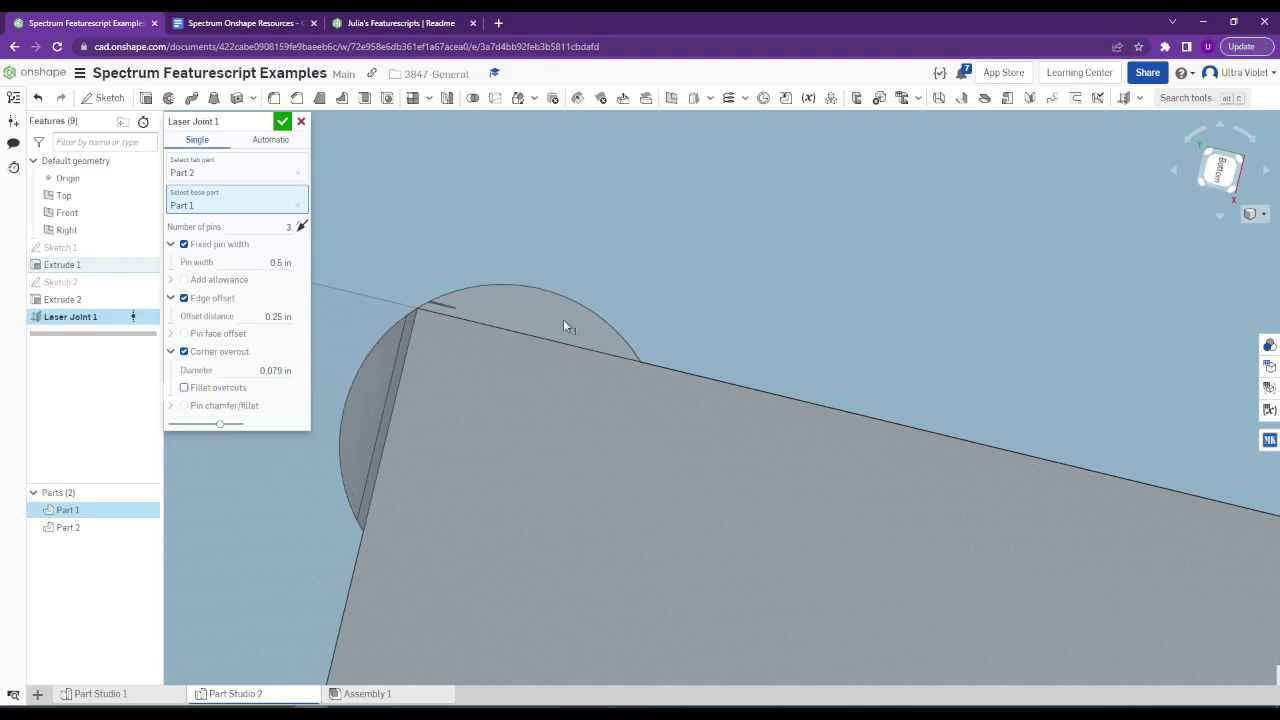
Review the pin slots and turn the corner overcuts back off.
right_drag(563, 326, 569, 426)
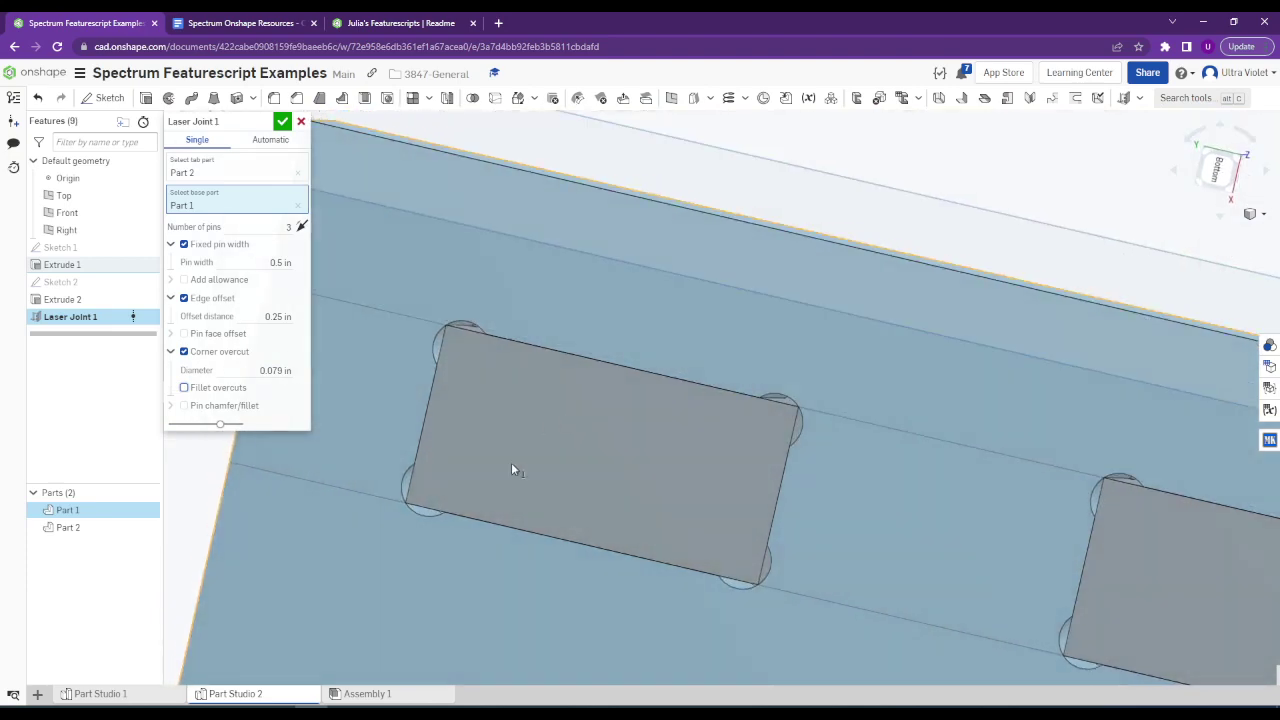
scroll(450, 340, down, 3)
middle_drag(426, 363, 846, 469)
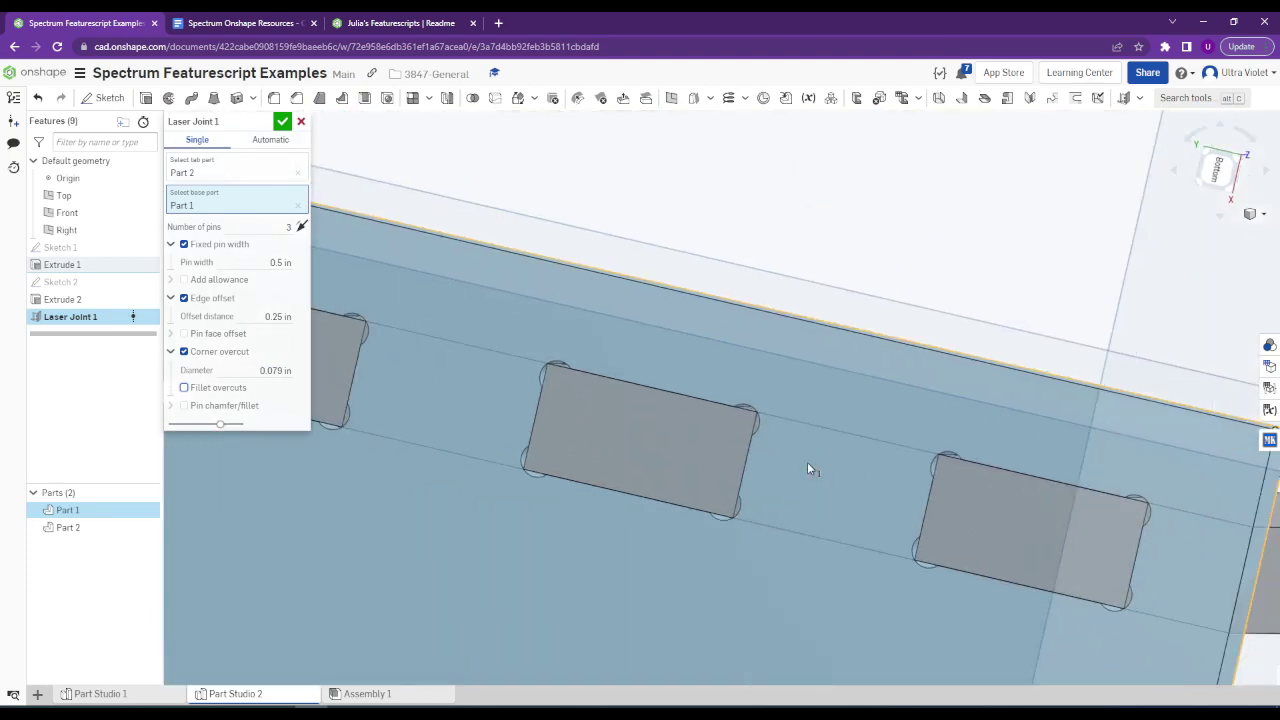
click(184, 351)
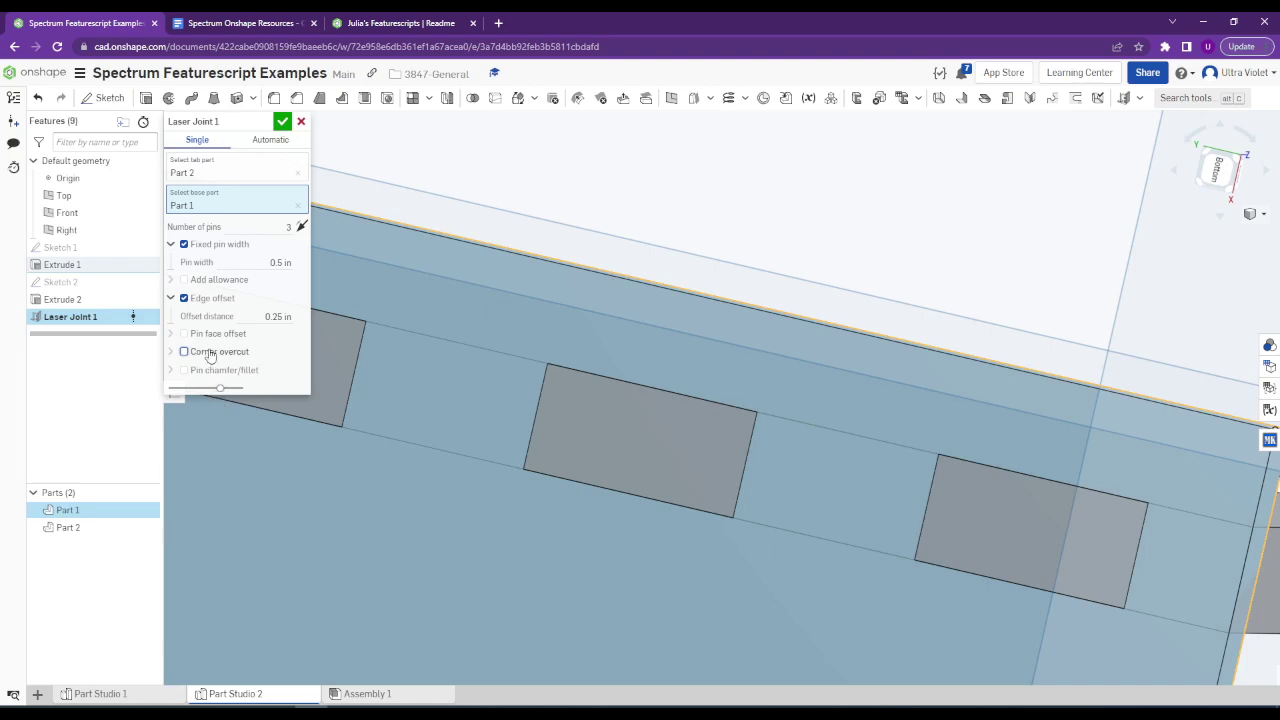
Apply Laser Joint 1 and hide Part 2 to expose the slots in Part 1.
click(282, 122)
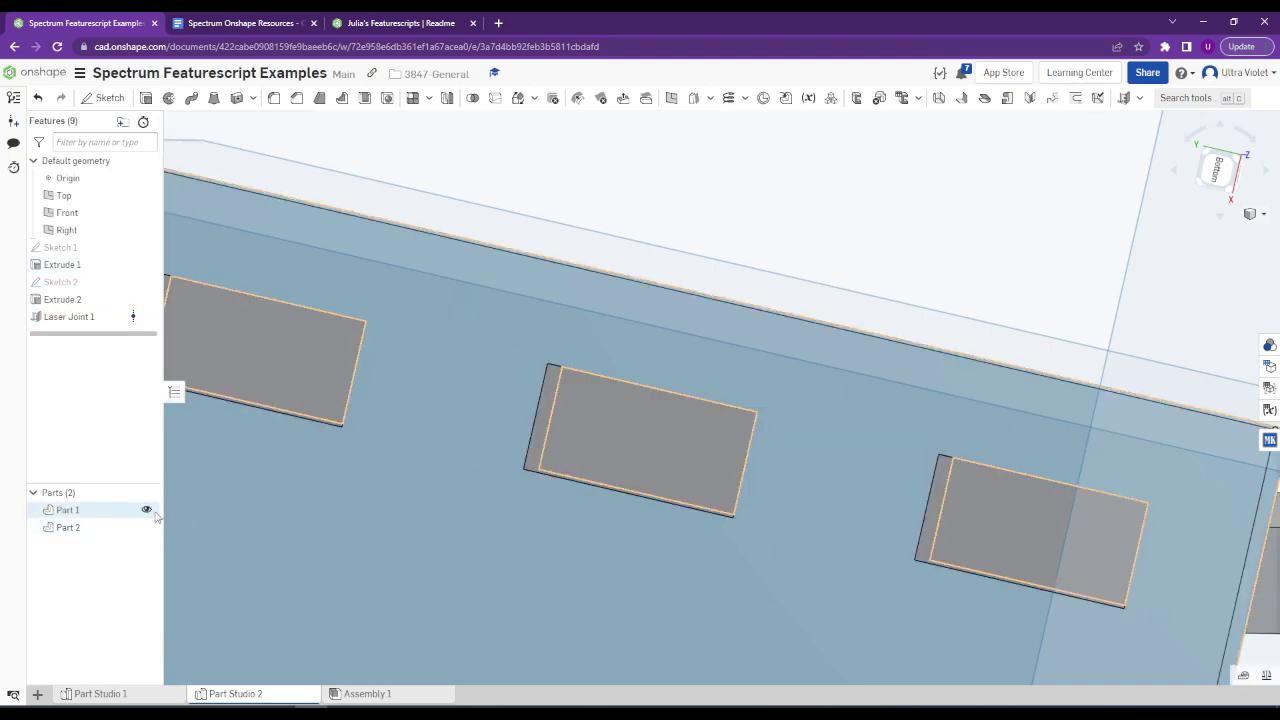
click(147, 527)
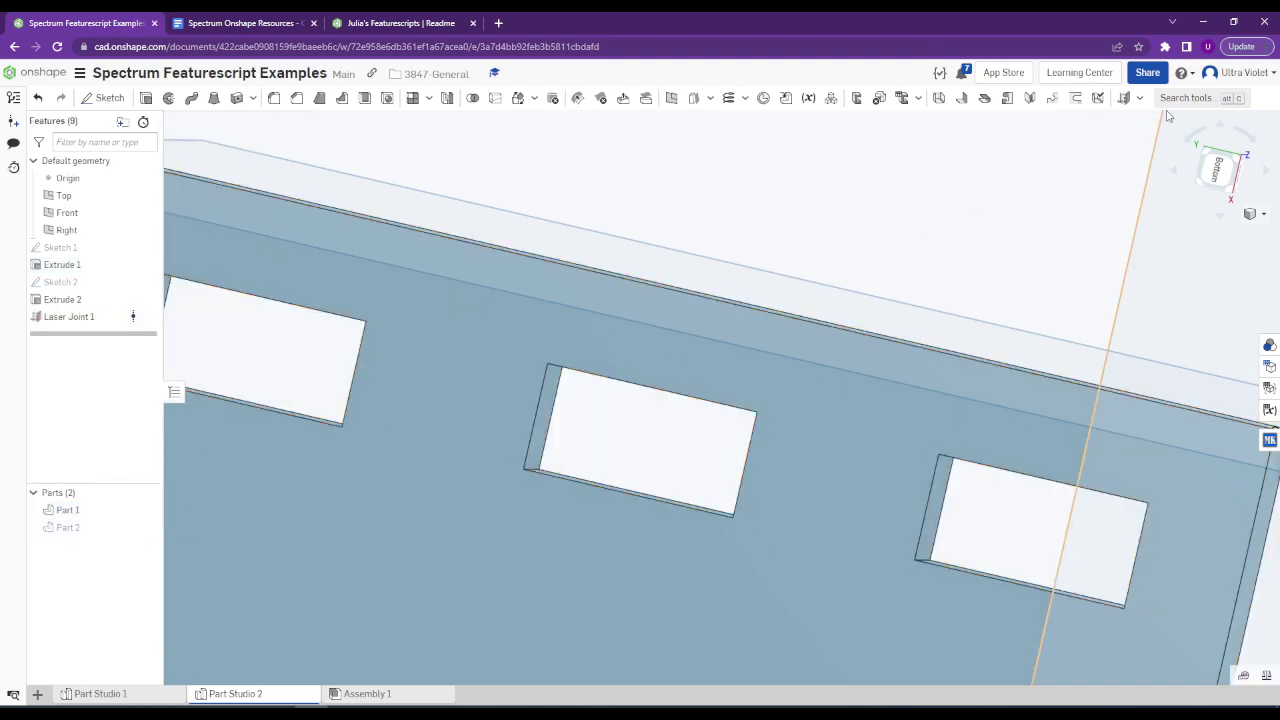
click(1181, 72)
click(1011, 168)
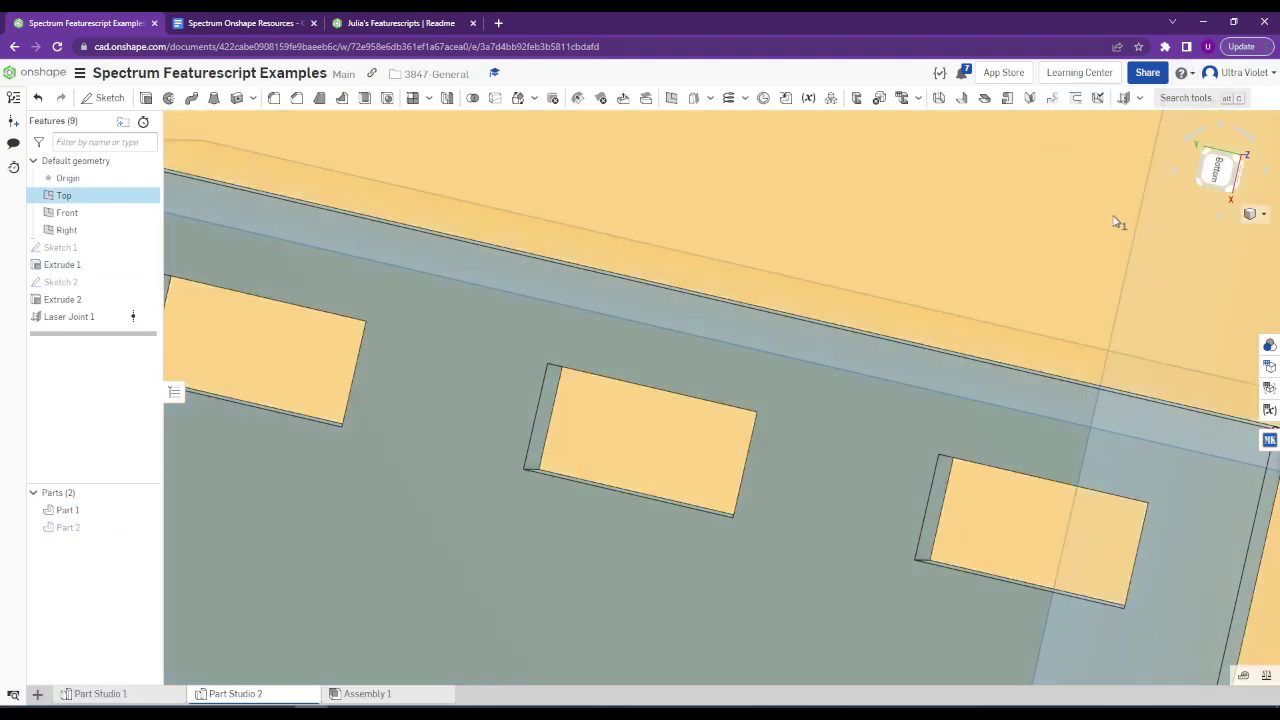
scroll(657, 283, down, 5)
click(645, 278)
scroll(1051, 180, up, 3)
scroll(714, 309, up, 3)
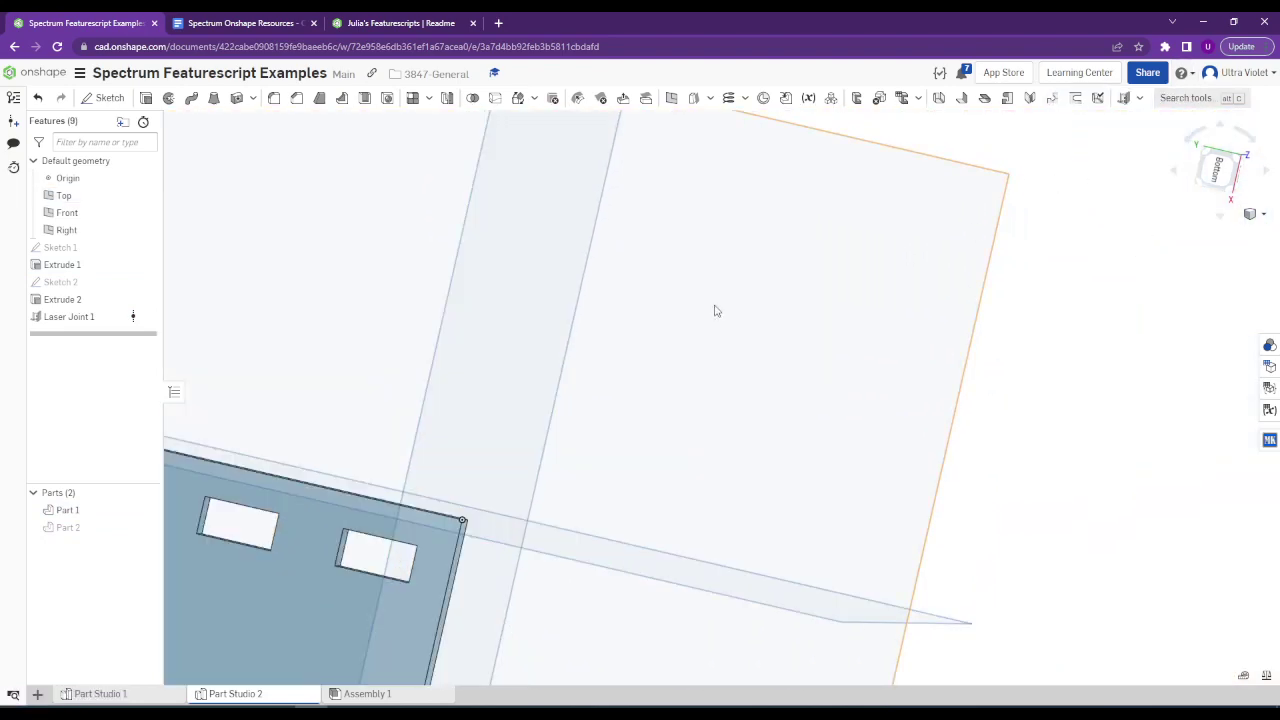
middle_drag(714, 309, 980, 200)
Search 'corn' and start a Corner Overcut on the left cutout's inner corner edge.
click(1190, 98)
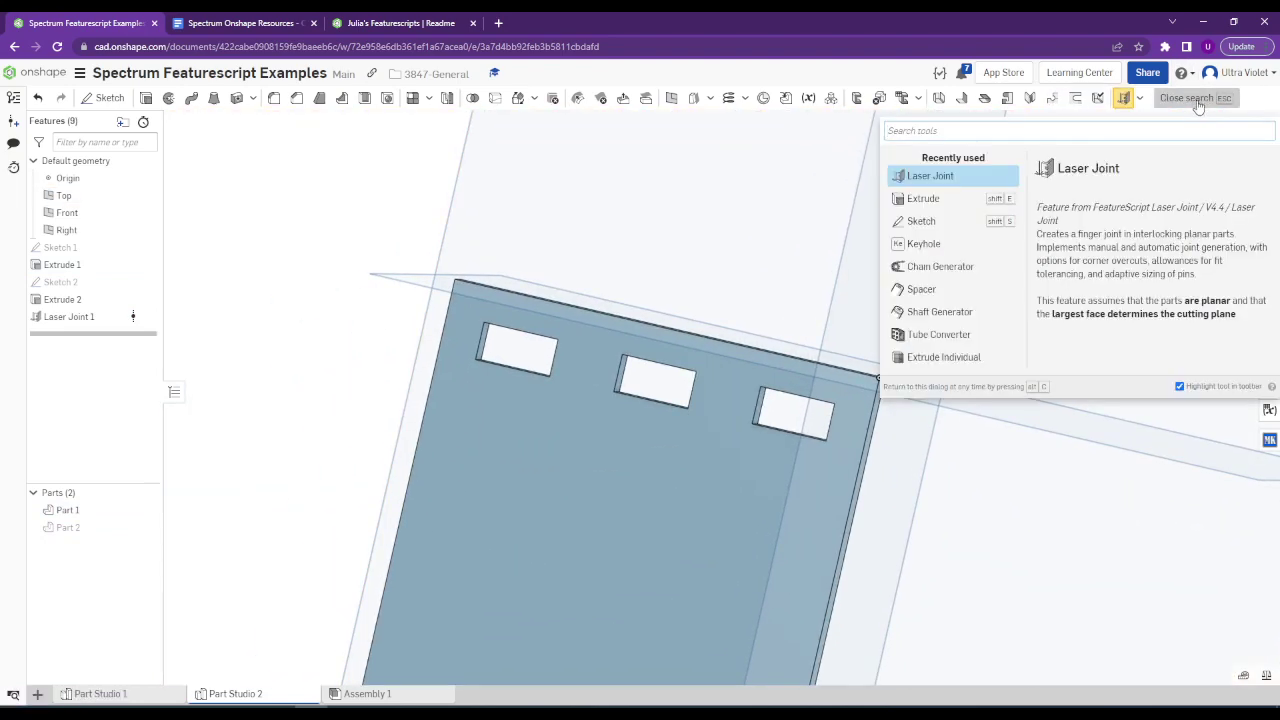
text(corn)
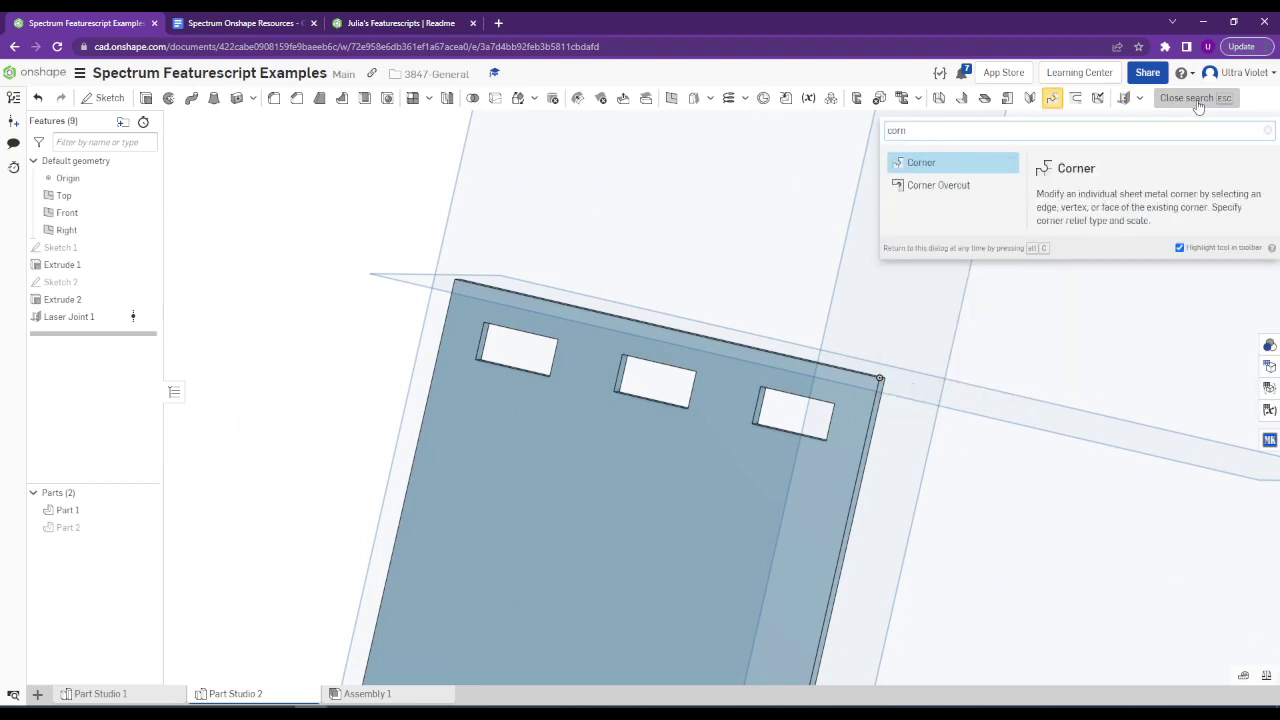
click(946, 187)
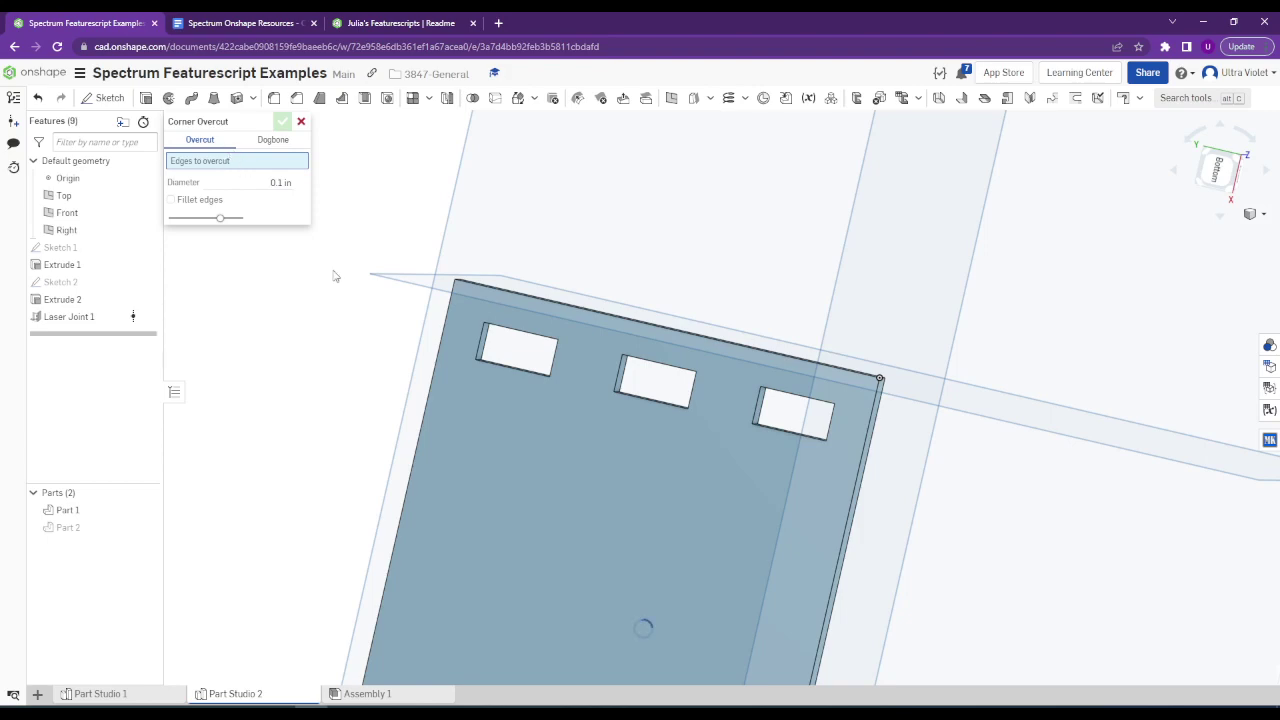
scroll(407, 371, up, 10)
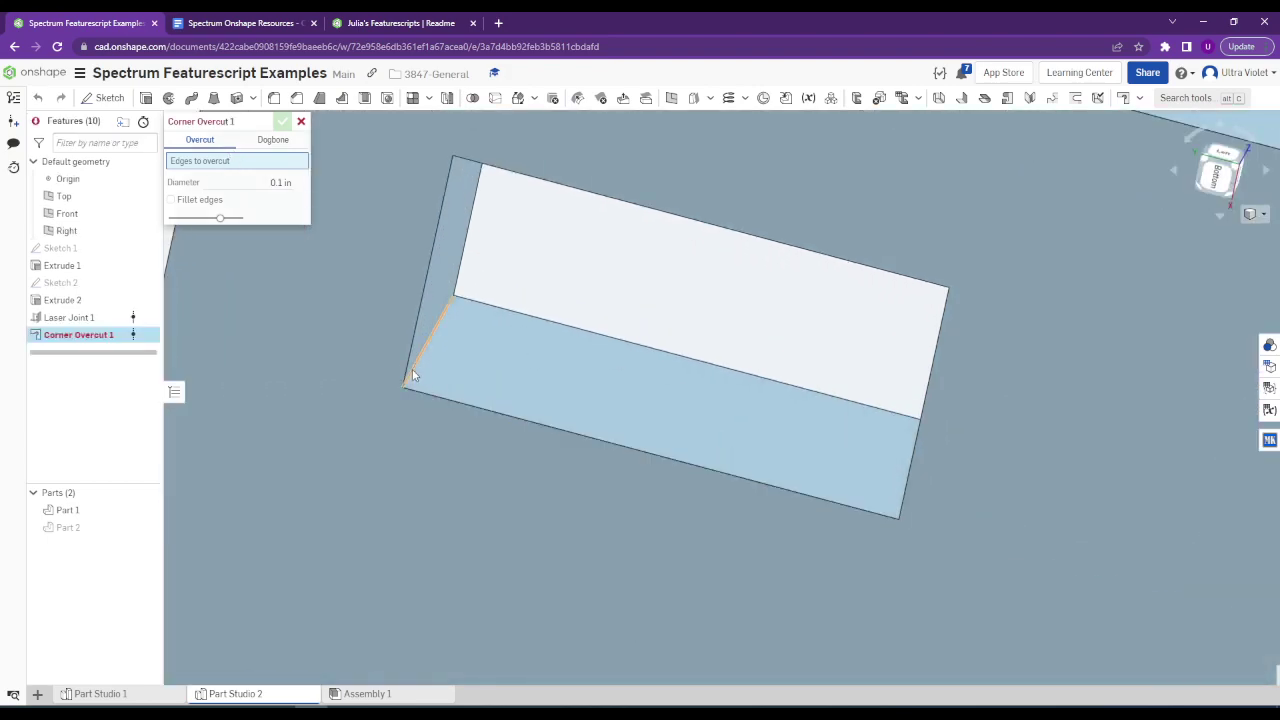
scroll(440, 370, down, 5)
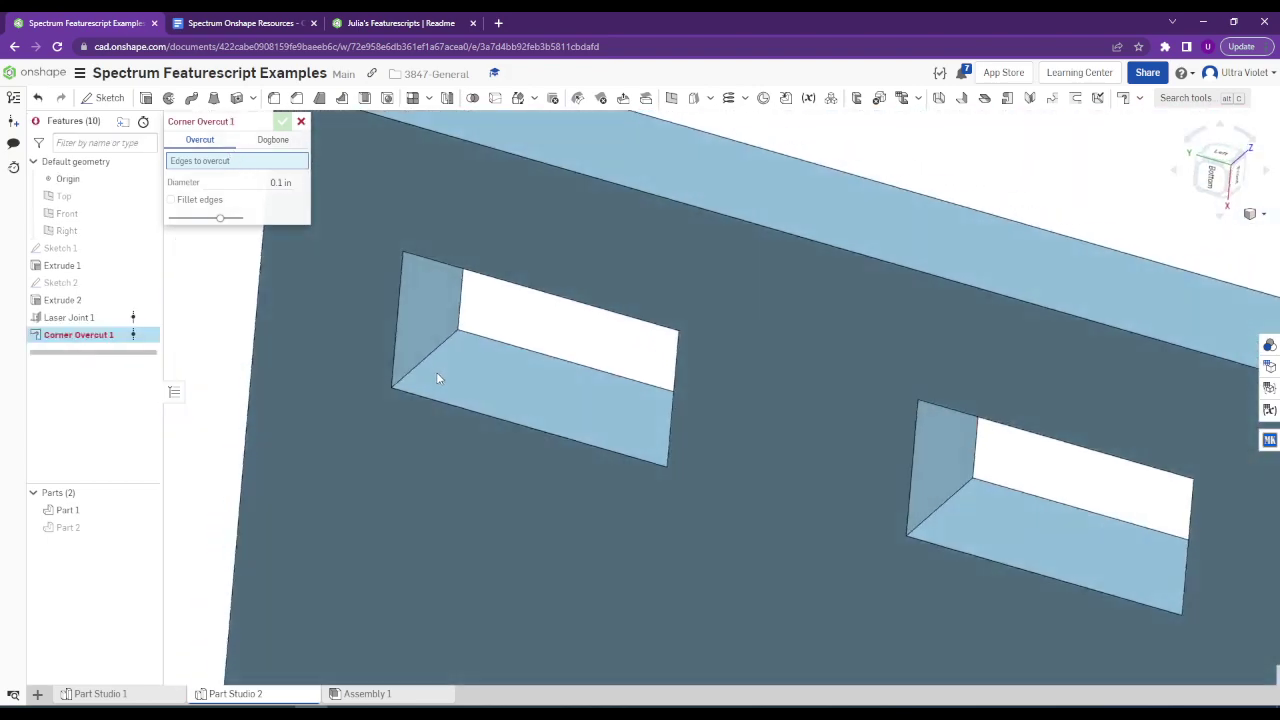
scroll(436, 377, up, 5)
click(415, 351)
scroll(407, 370, down, 6)
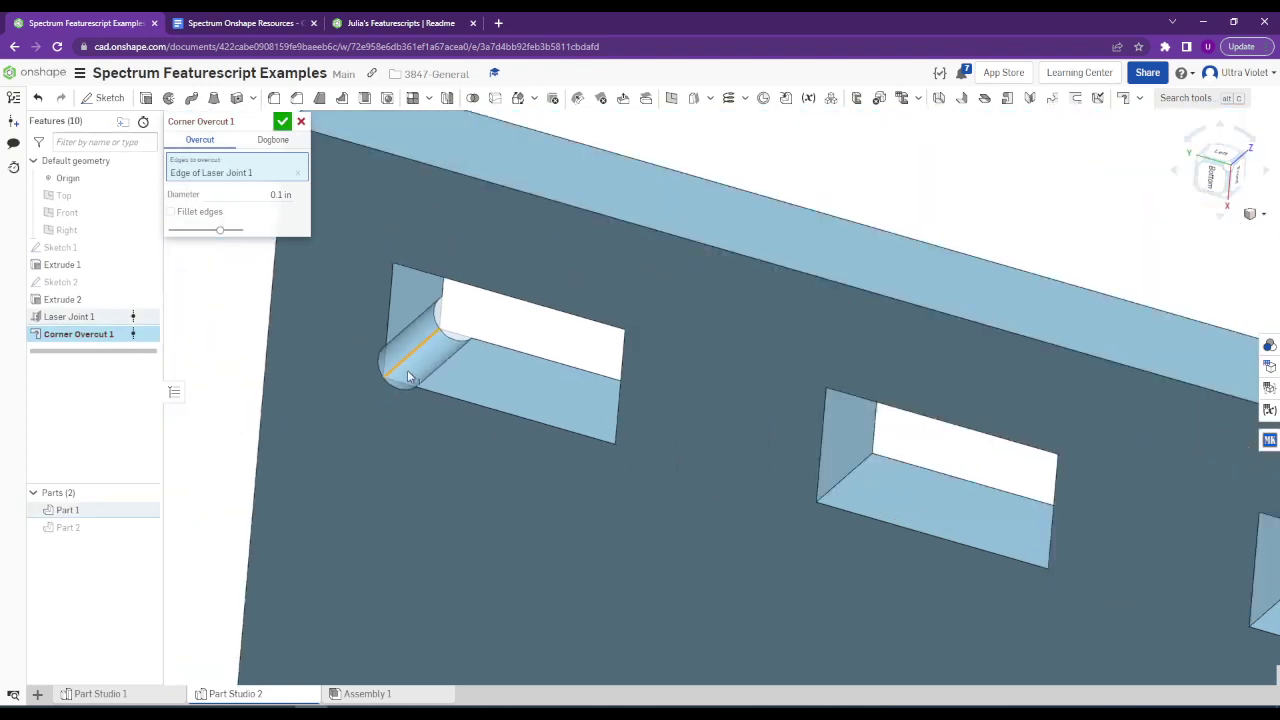
right_drag(407, 370, 417, 410)
Try the Dogbone style, picking three cutout edges to flip and toggling the flip direction.
click(273, 140)
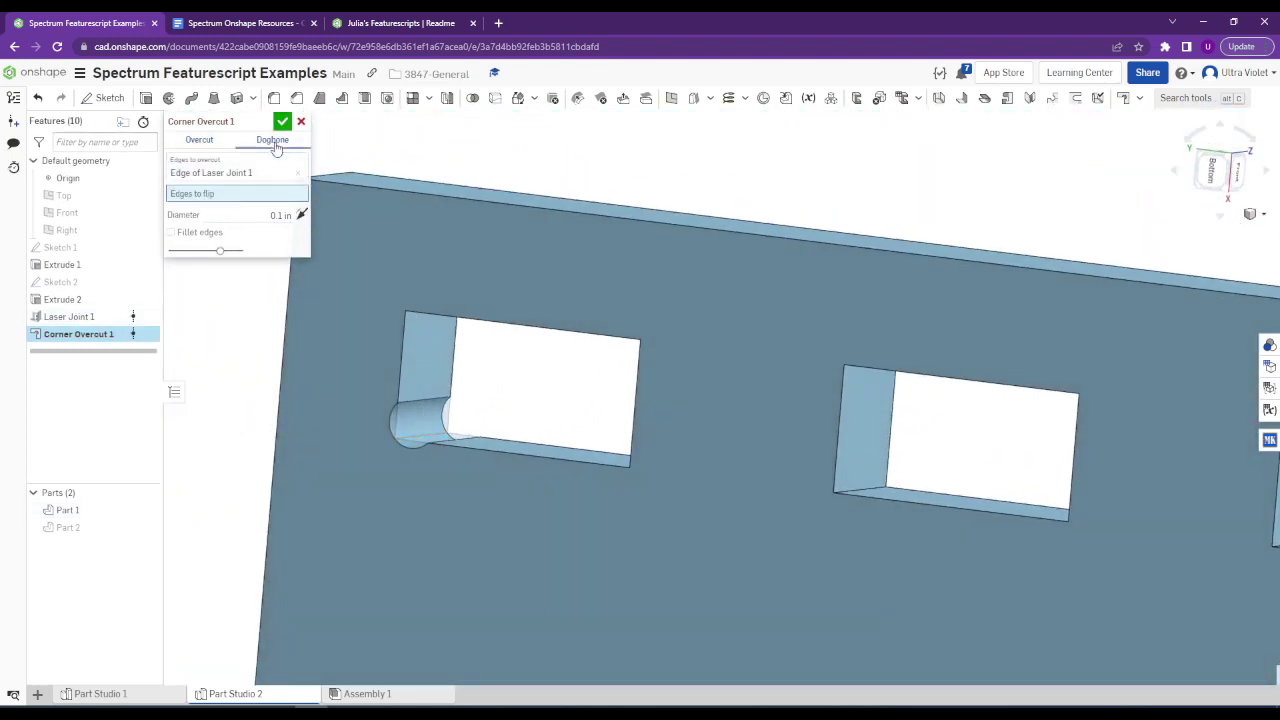
scroll(415, 442, up, 5)
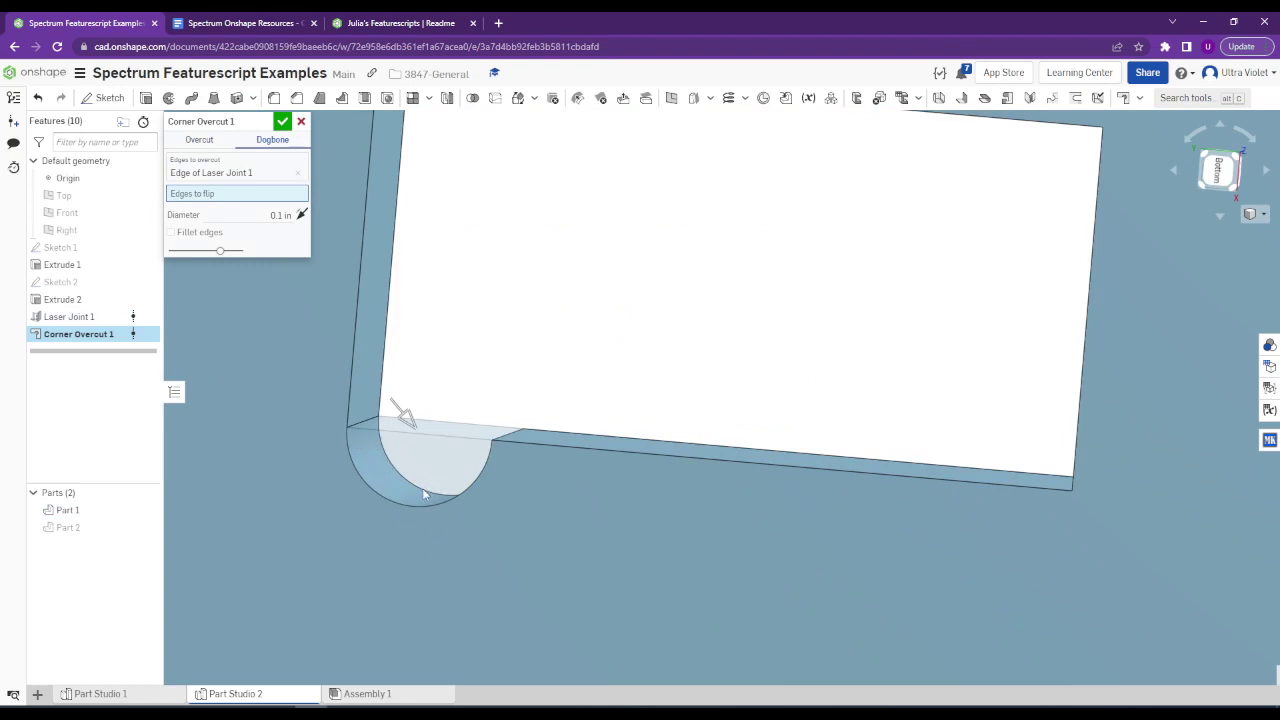
scroll(393, 460, down, 5)
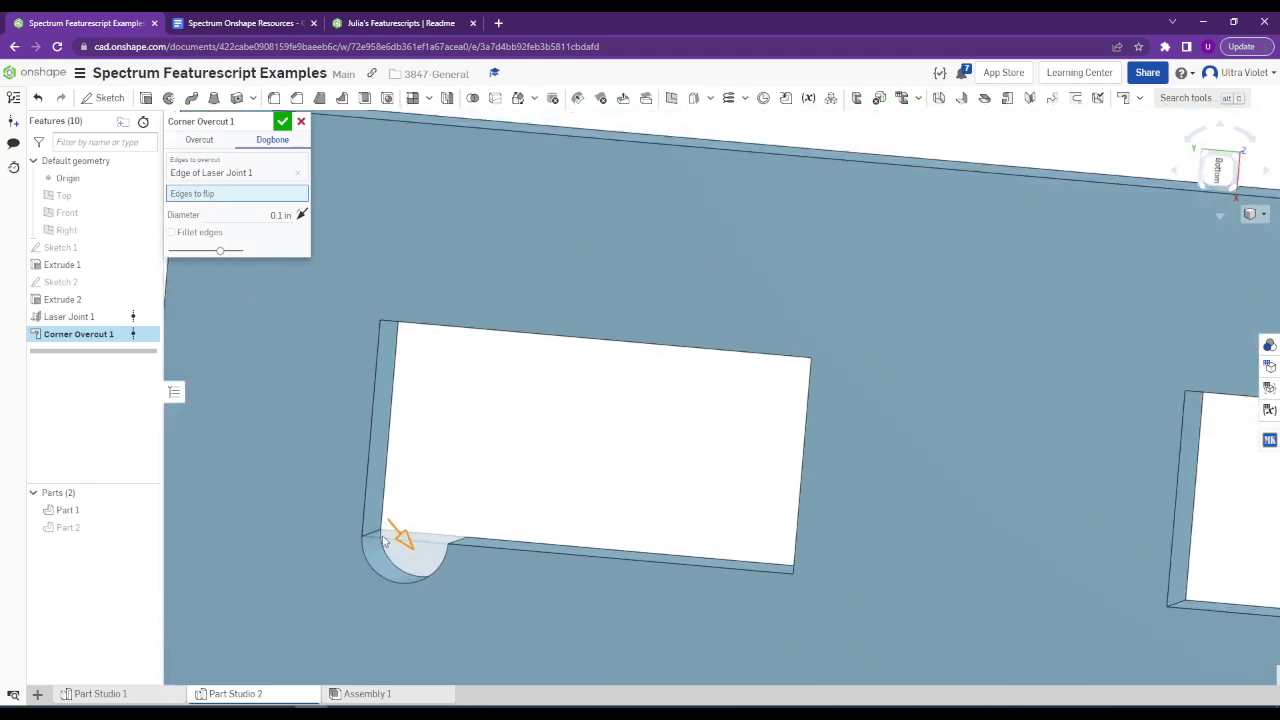
right_drag(393, 460, 418, 418)
click(405, 422)
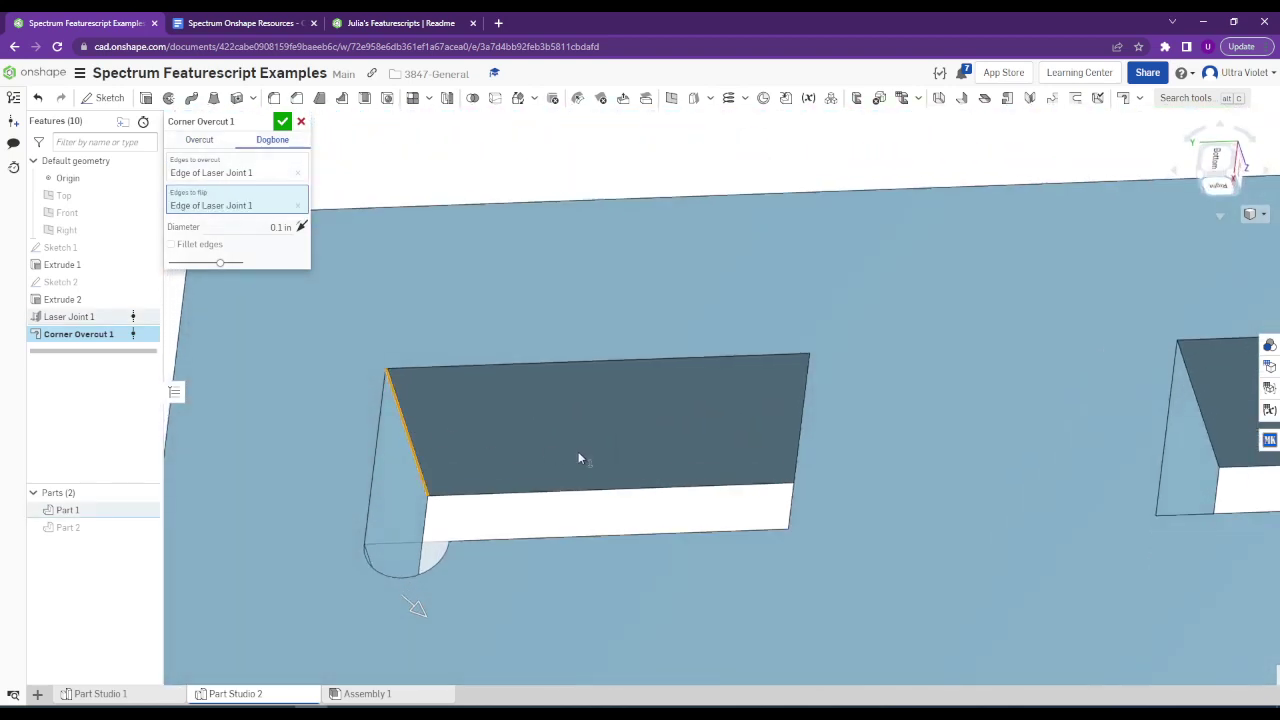
right_drag(578, 451, 590, 455)
right_drag(806, 457, 649, 491)
click(858, 409)
click(880, 526)
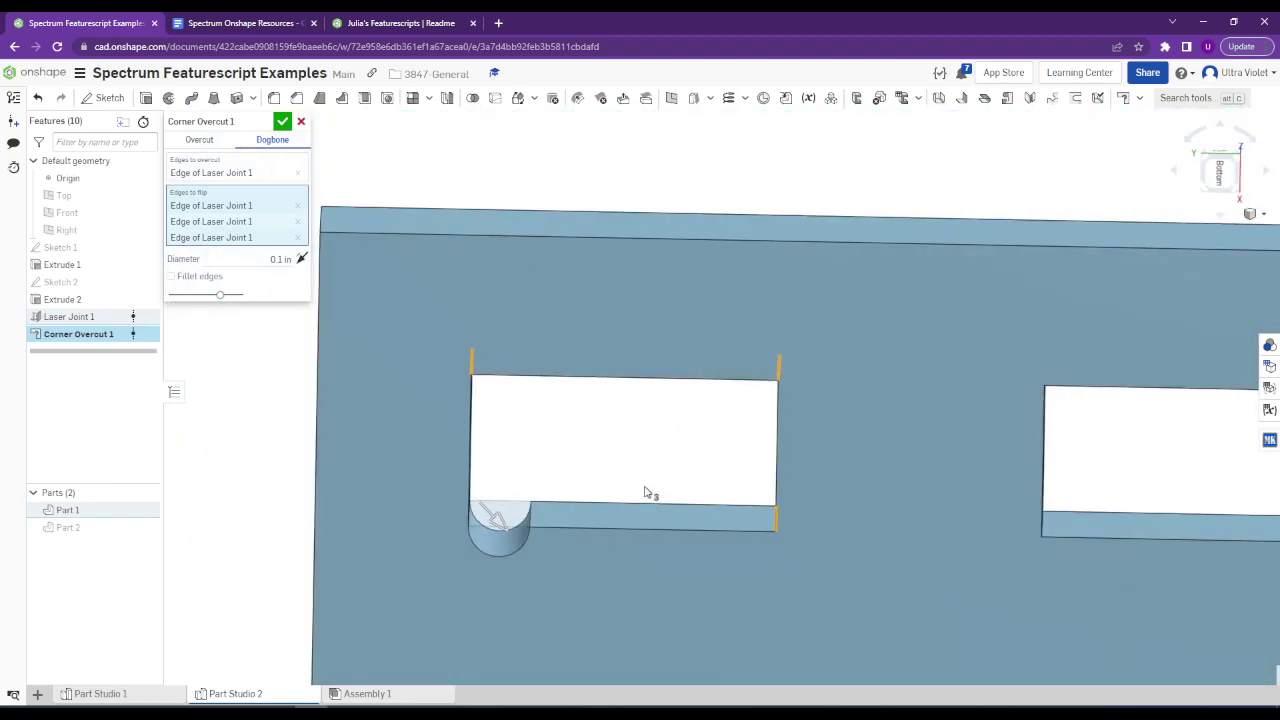
click(500, 520)
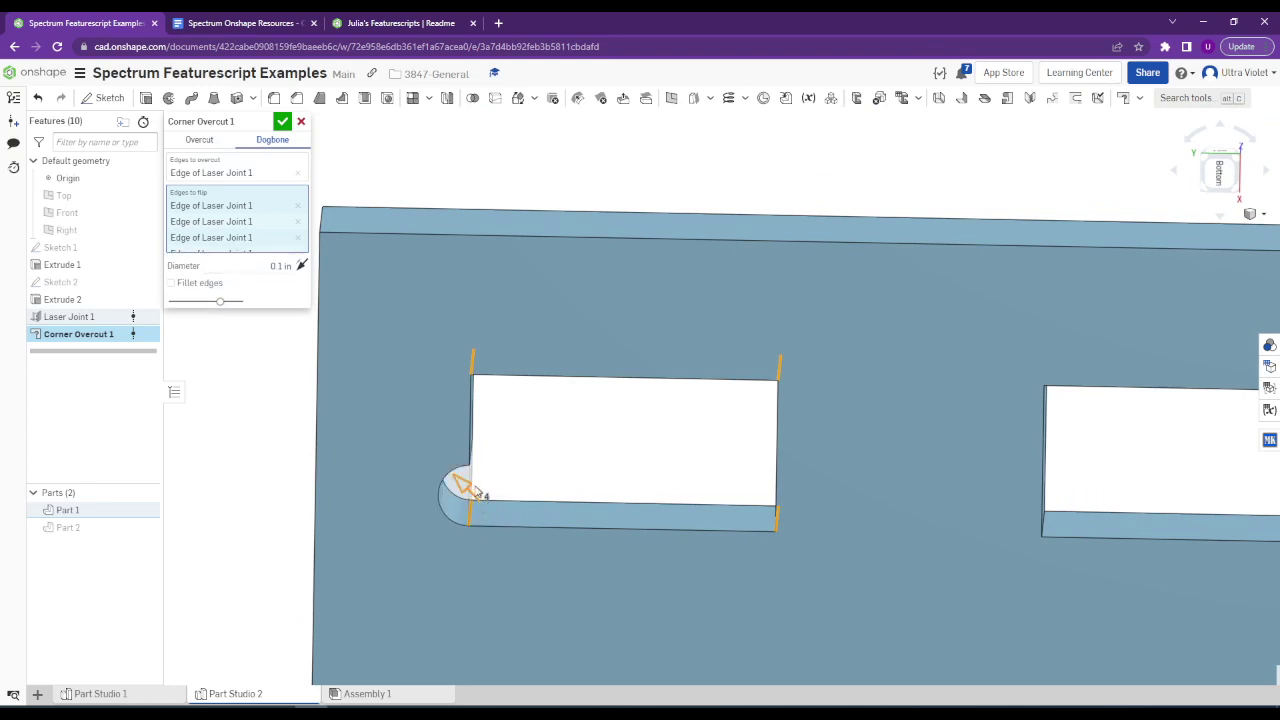
click(480, 490)
key(Left)
key(Up)
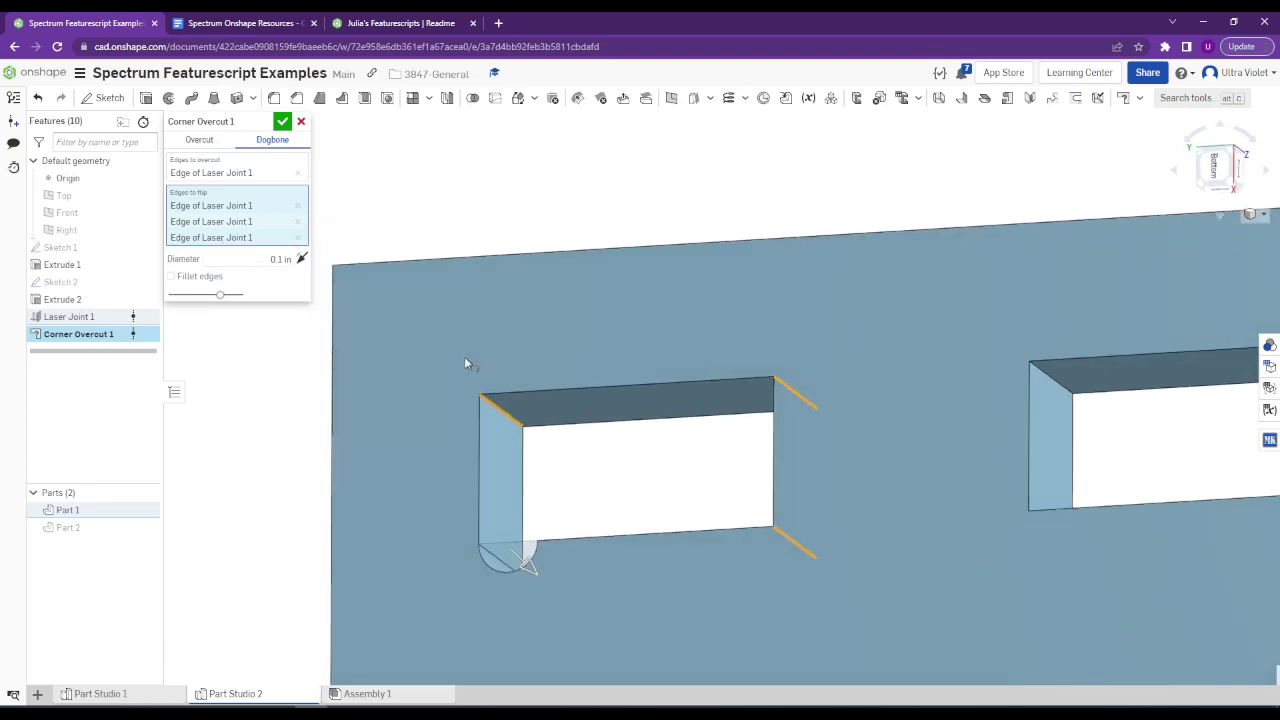
Clear the flip edges, add the four cutout corner edges, revert to Overcut, then cancel the feature.
click(297, 238)
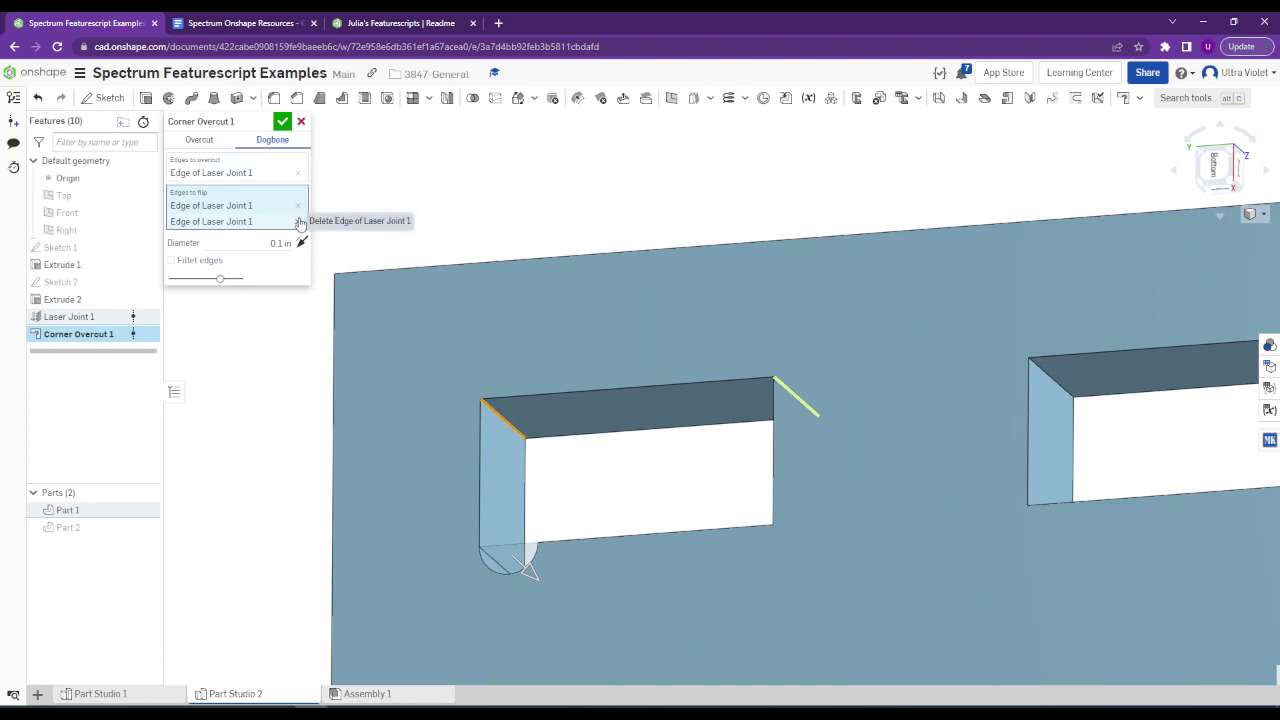
click(297, 221)
click(297, 205)
click(272, 178)
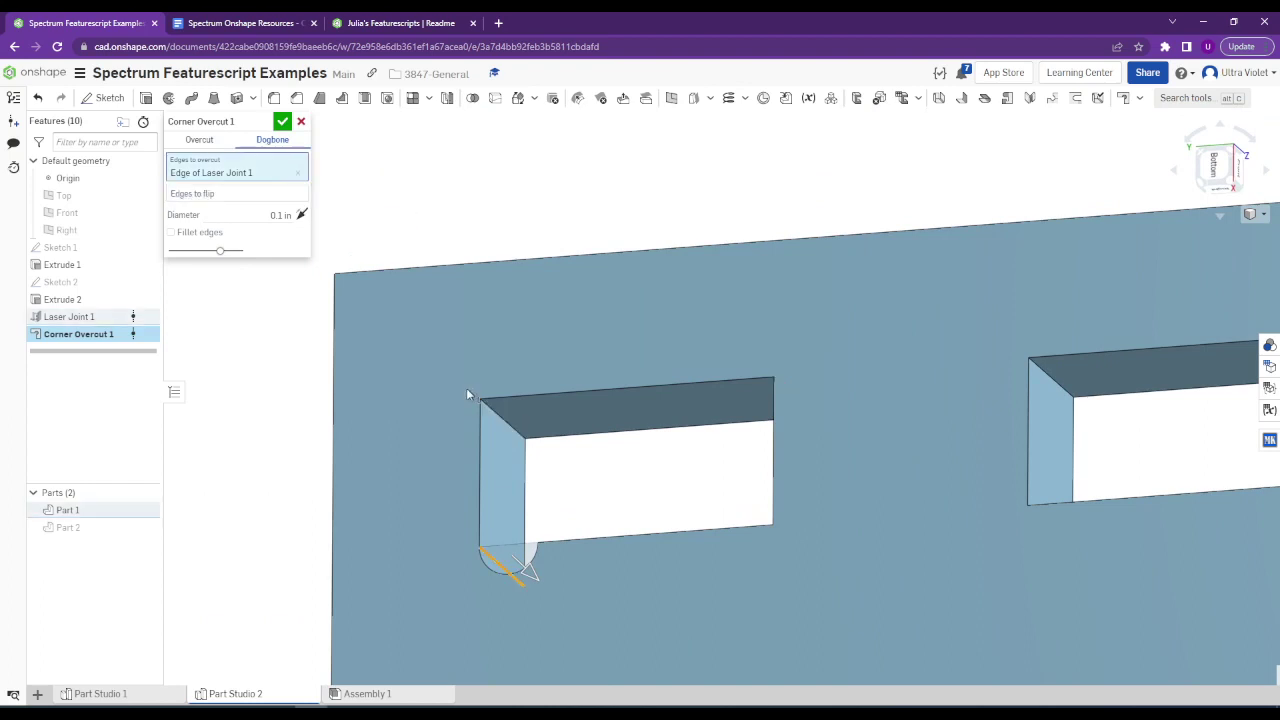
click(507, 430)
right_drag(666, 477, 923, 474)
click(749, 407)
click(780, 545)
scroll(658, 550, up, 3)
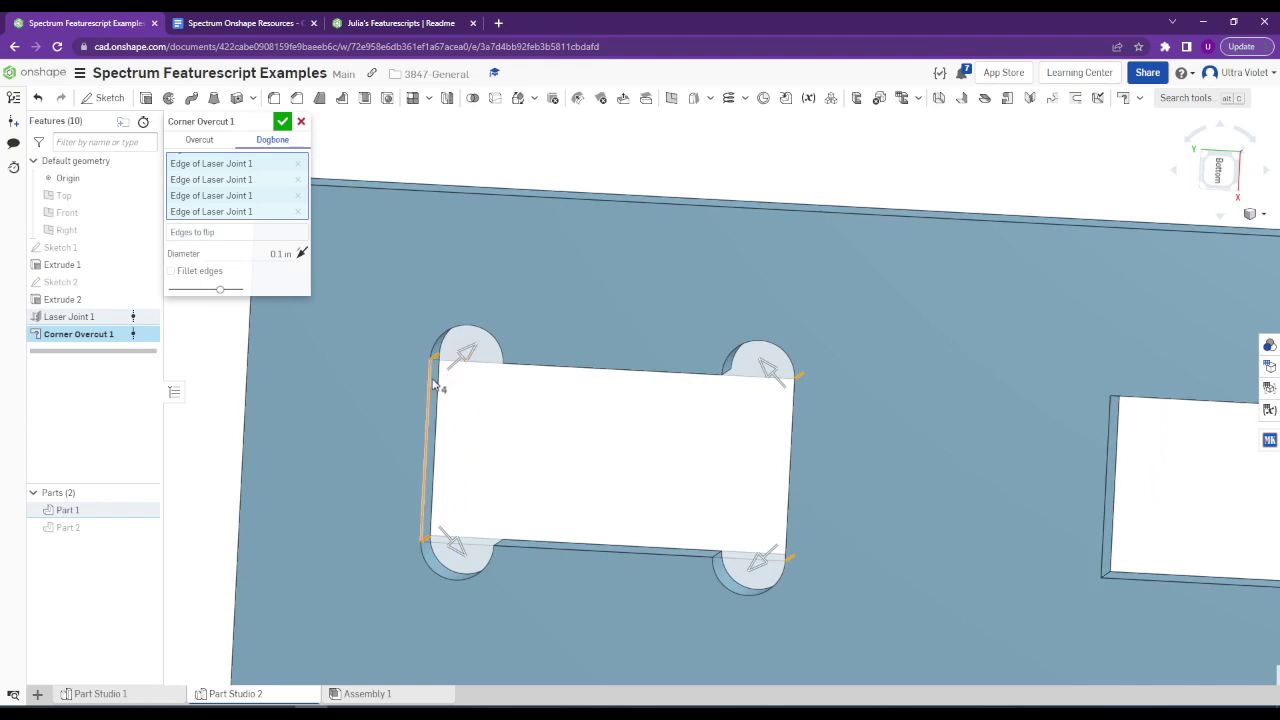
right_drag(432, 400, 440, 383)
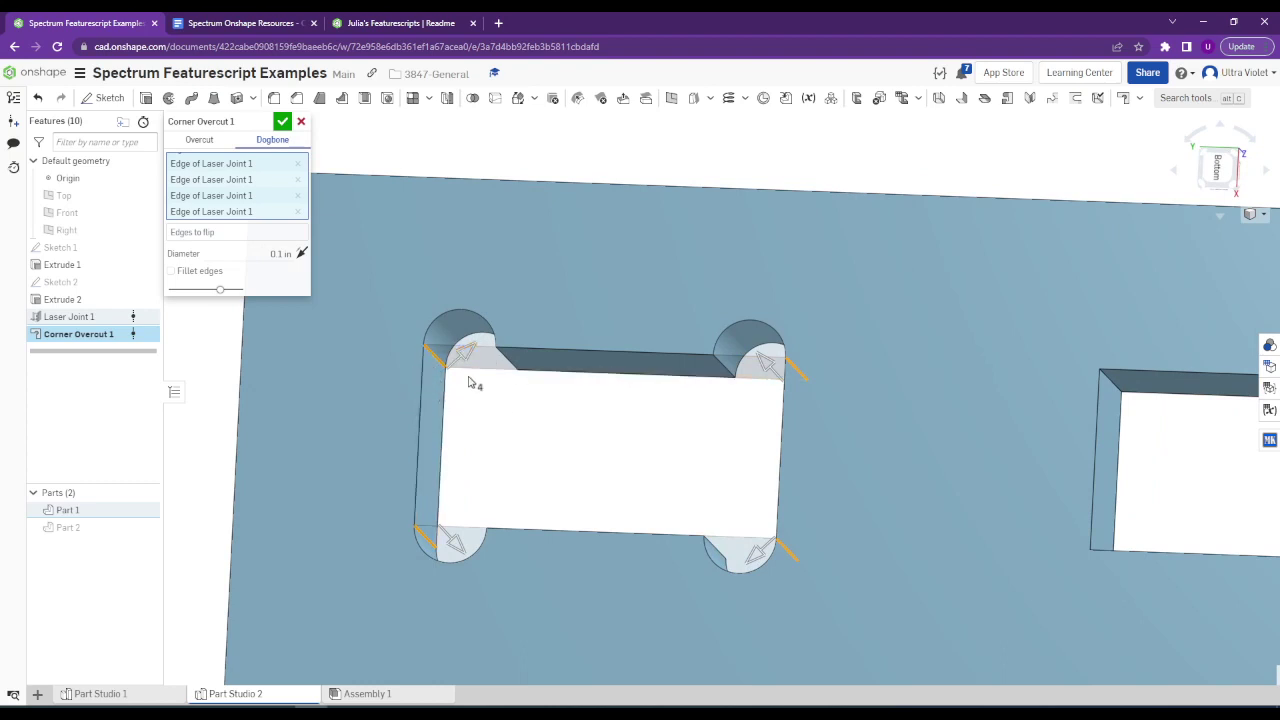
click(199, 139)
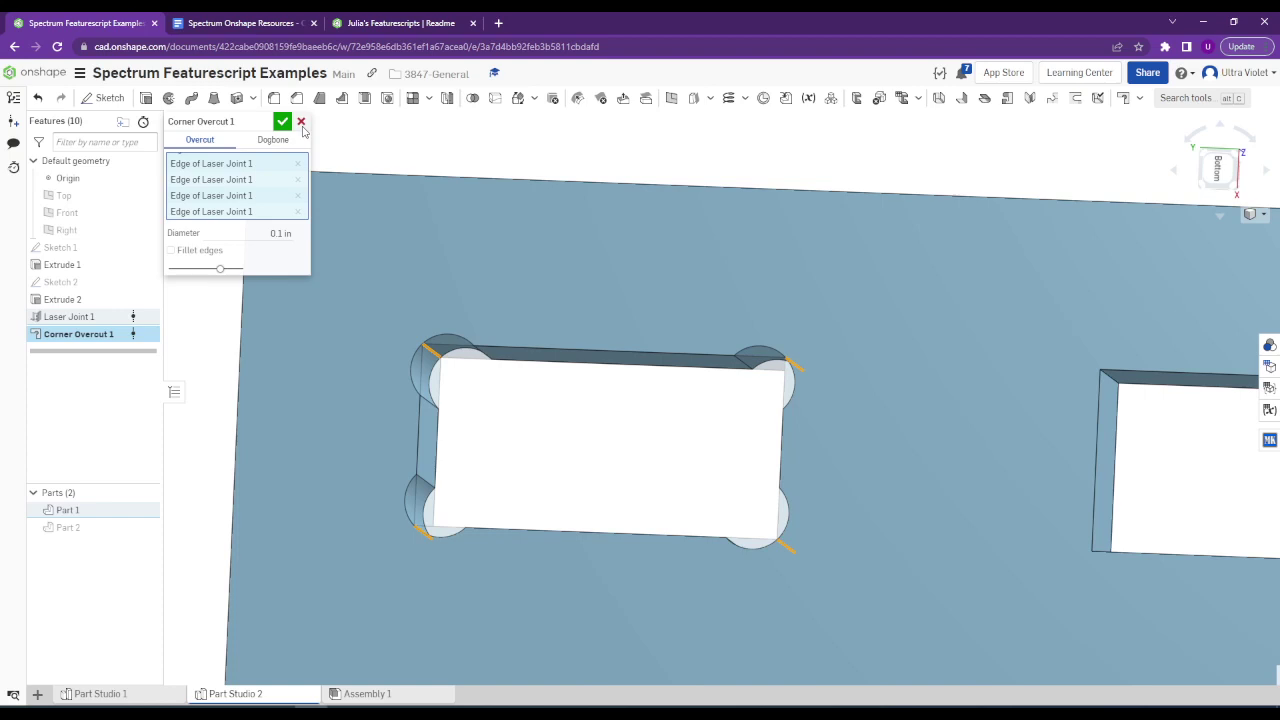
click(301, 122)
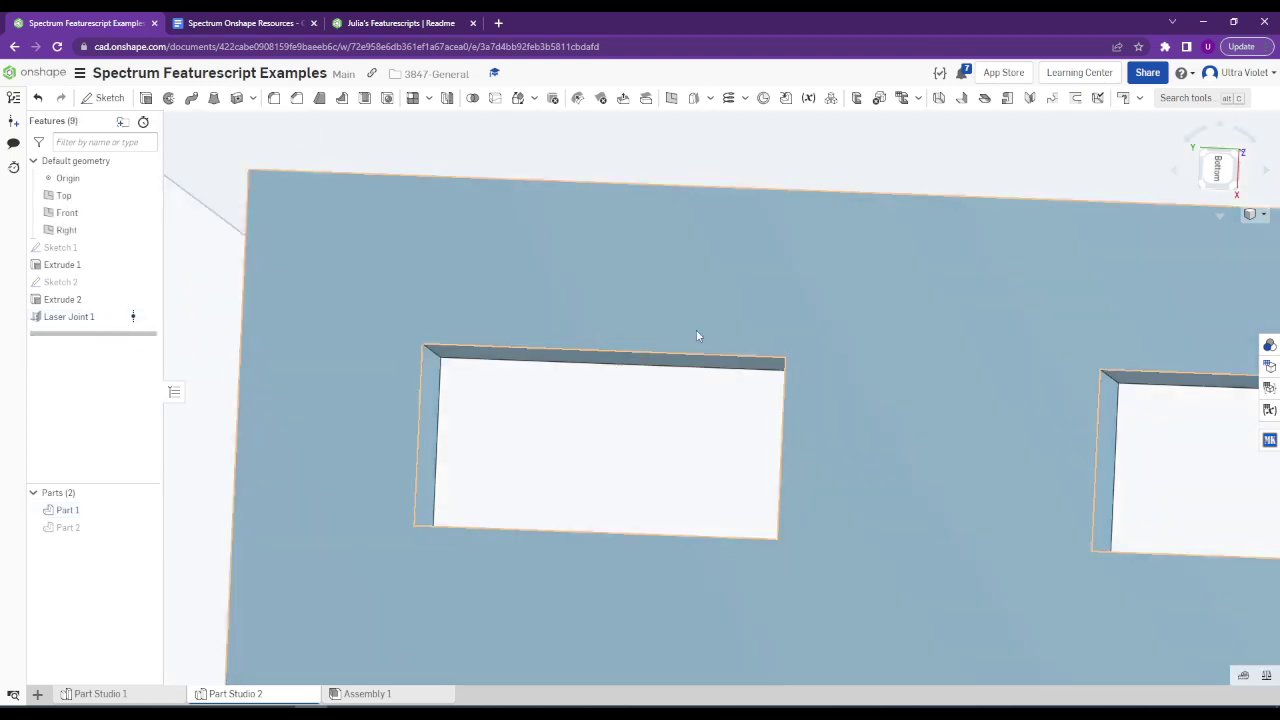
Glance at the resources doc, orbit to an angled view, and search tools for 't'.
right_drag(696, 329, 544, 259)
click(245, 22)
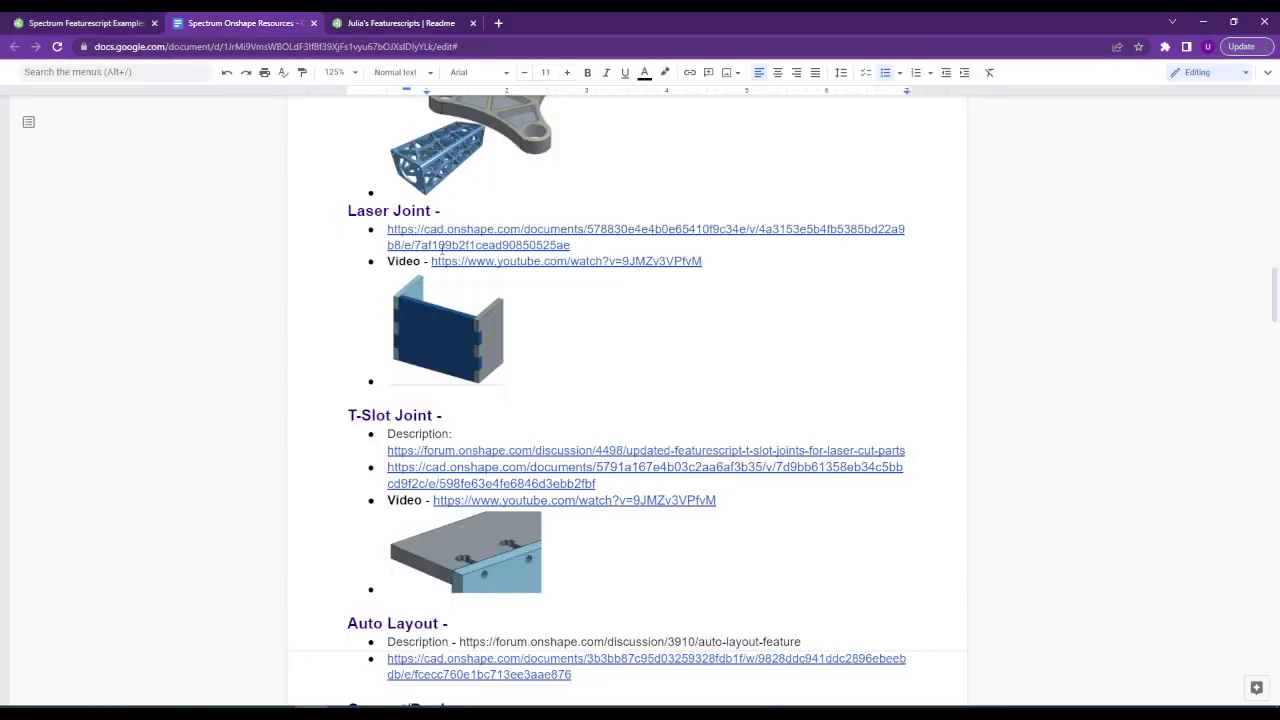
click(135, 22)
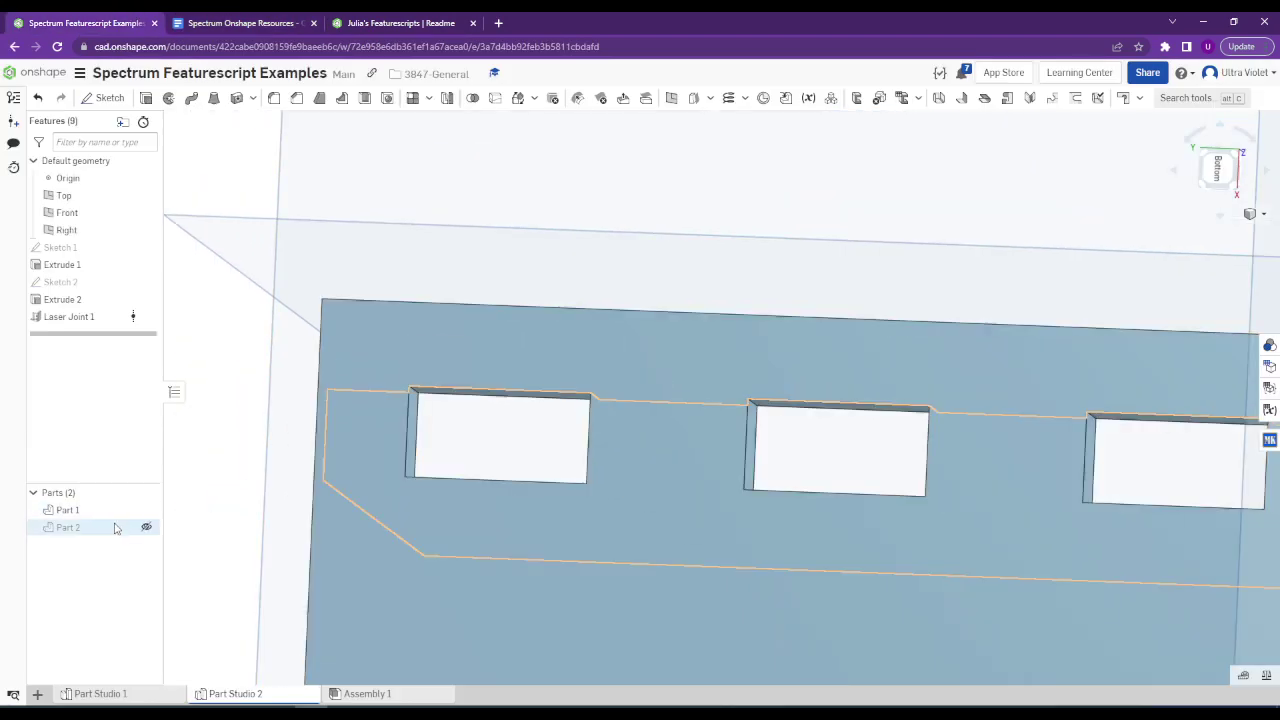
right_drag(629, 486, 500, 473)
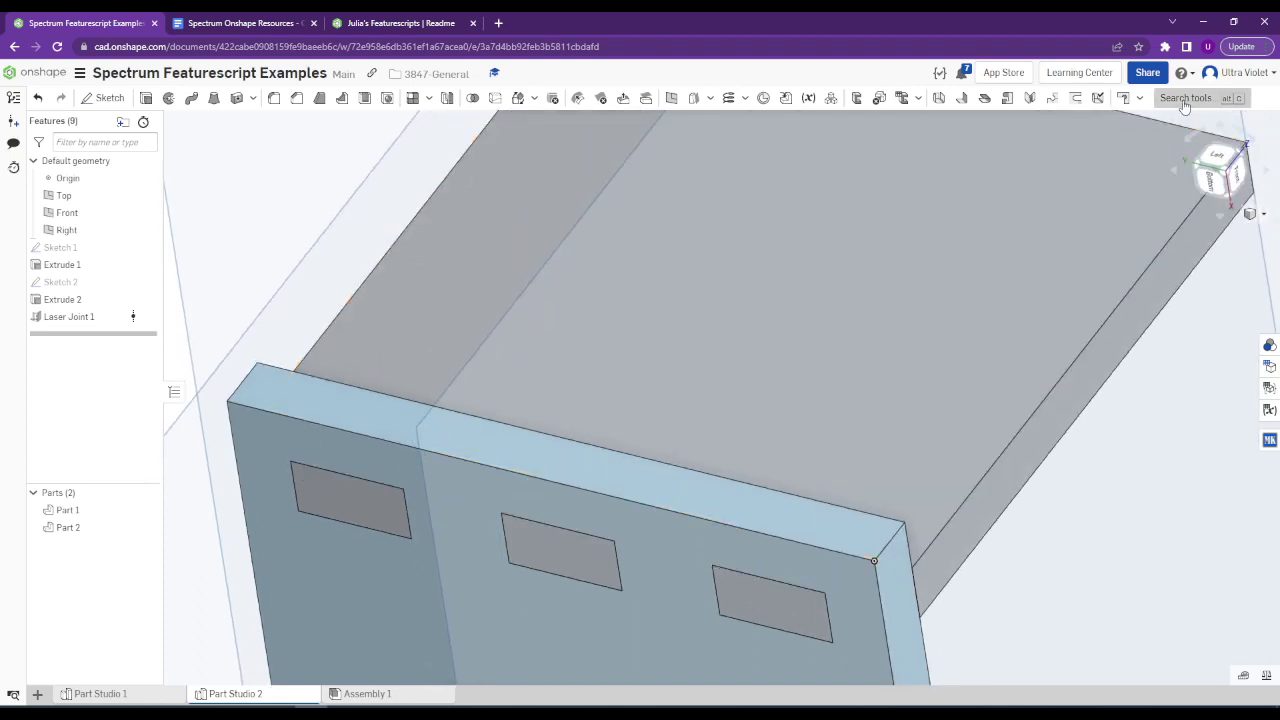
click(1185, 98)
text(t)
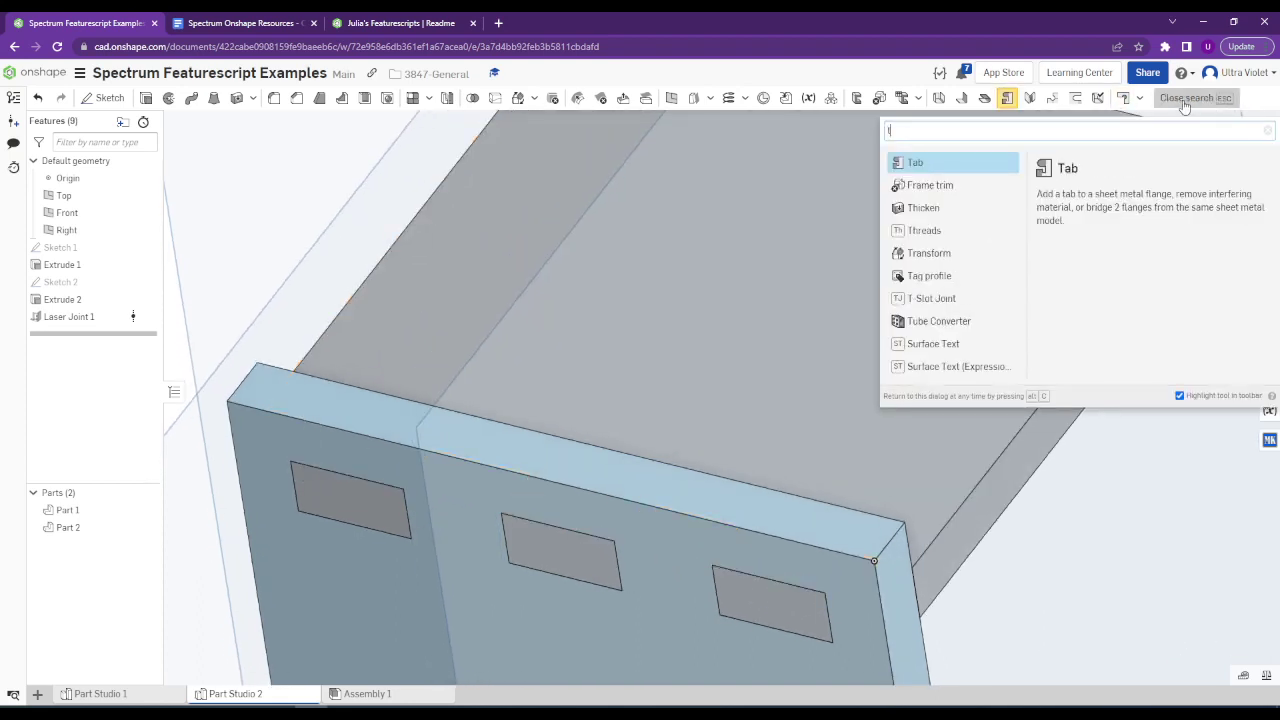
Start a T-Slot Joint and, with Part 1 hidden, pick the two Laser Joint notch faces.
click(956, 299)
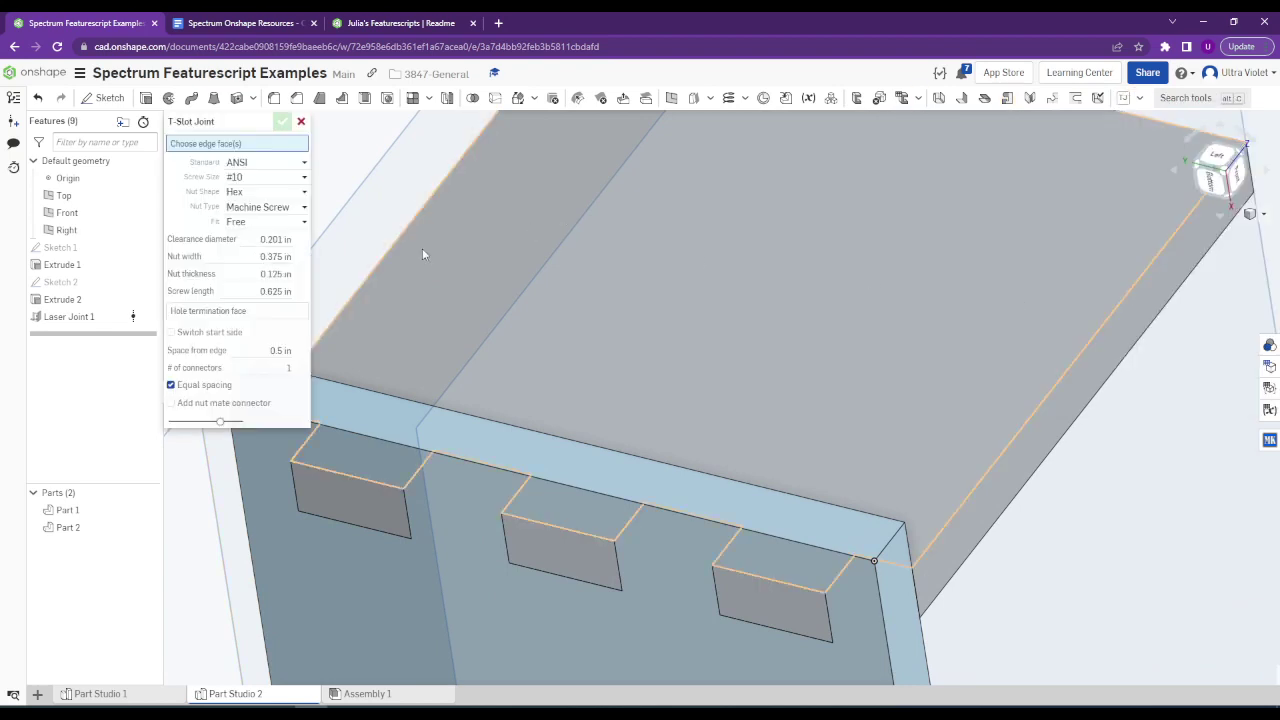
scroll(604, 282, down, 5)
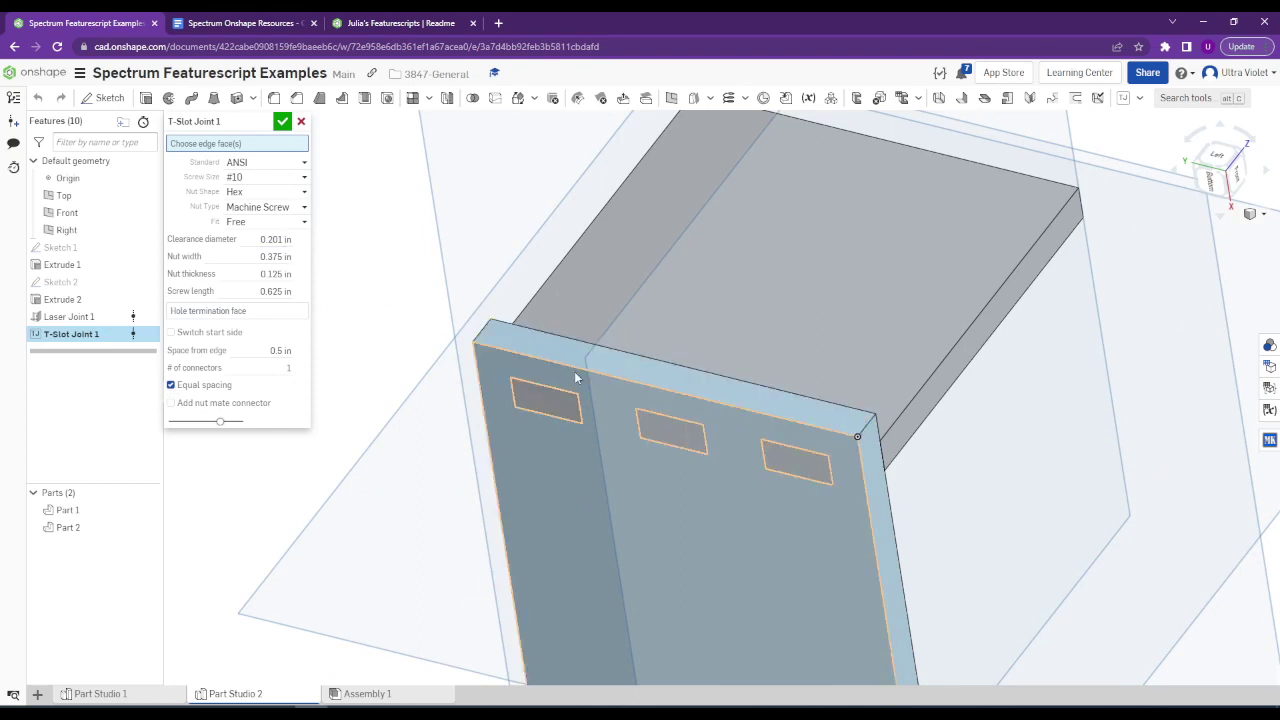
scroll(636, 382, up, 5)
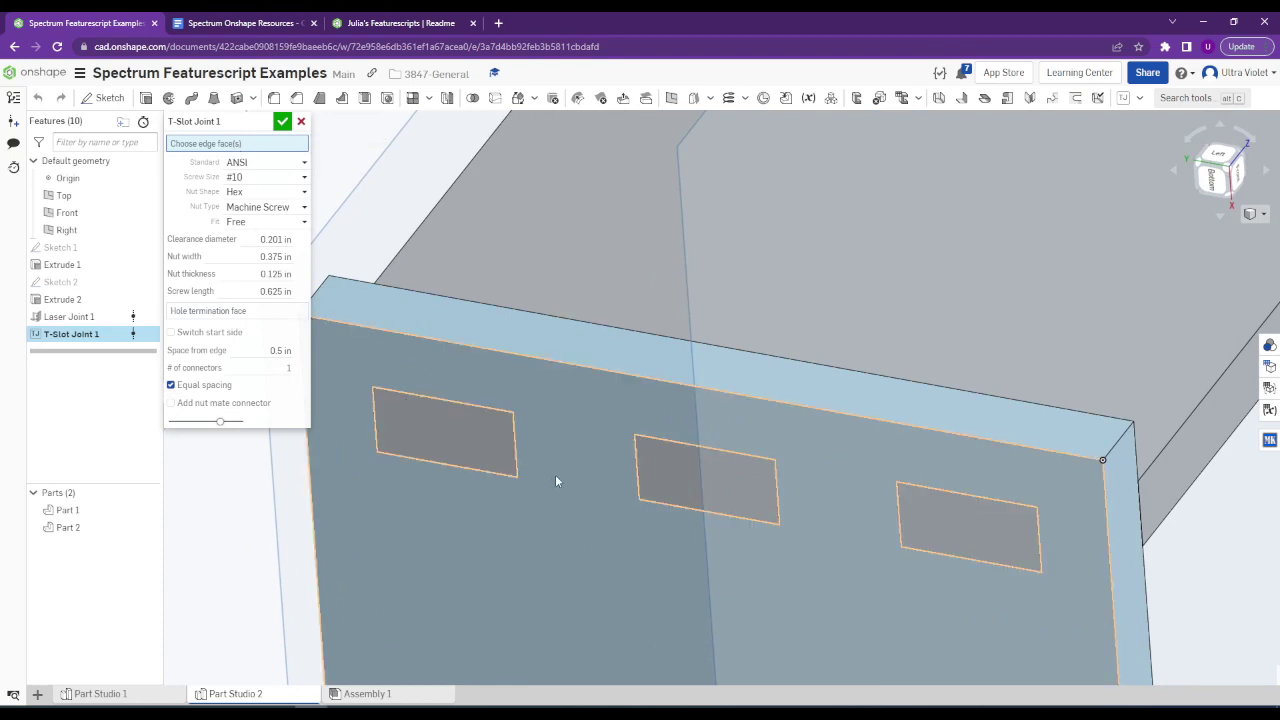
right_drag(609, 409, 601, 358)
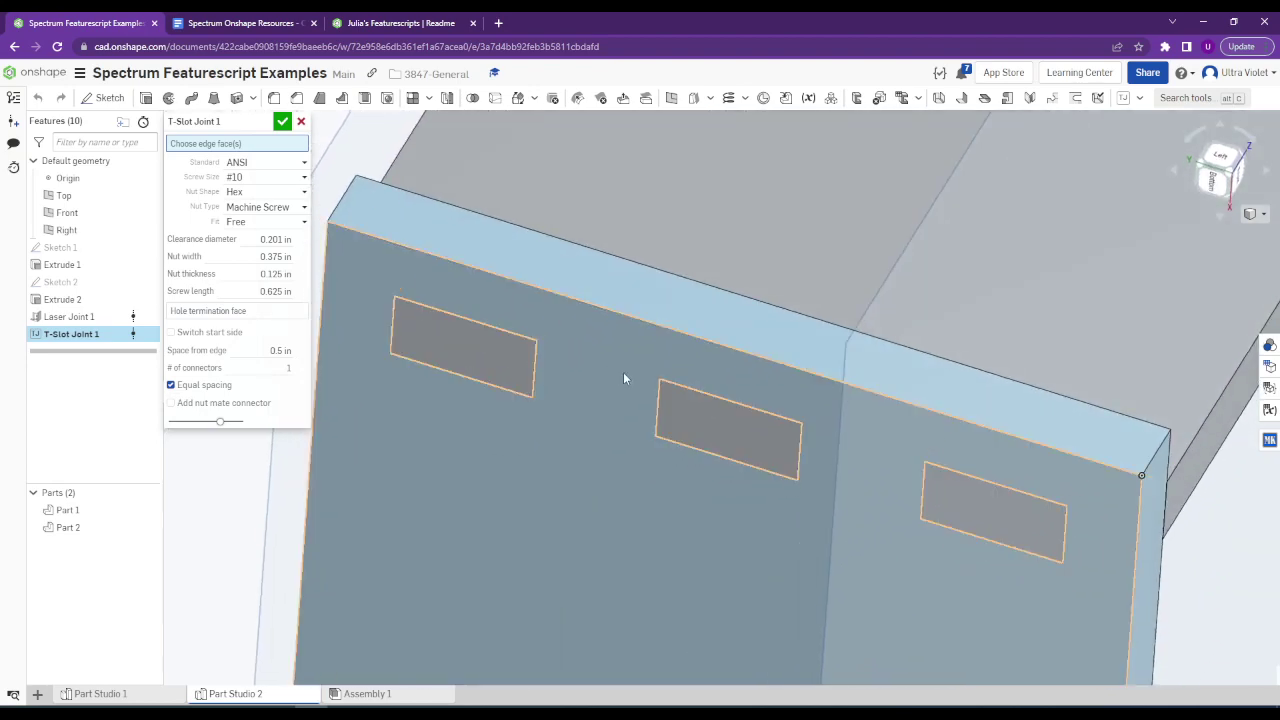
click(146, 510)
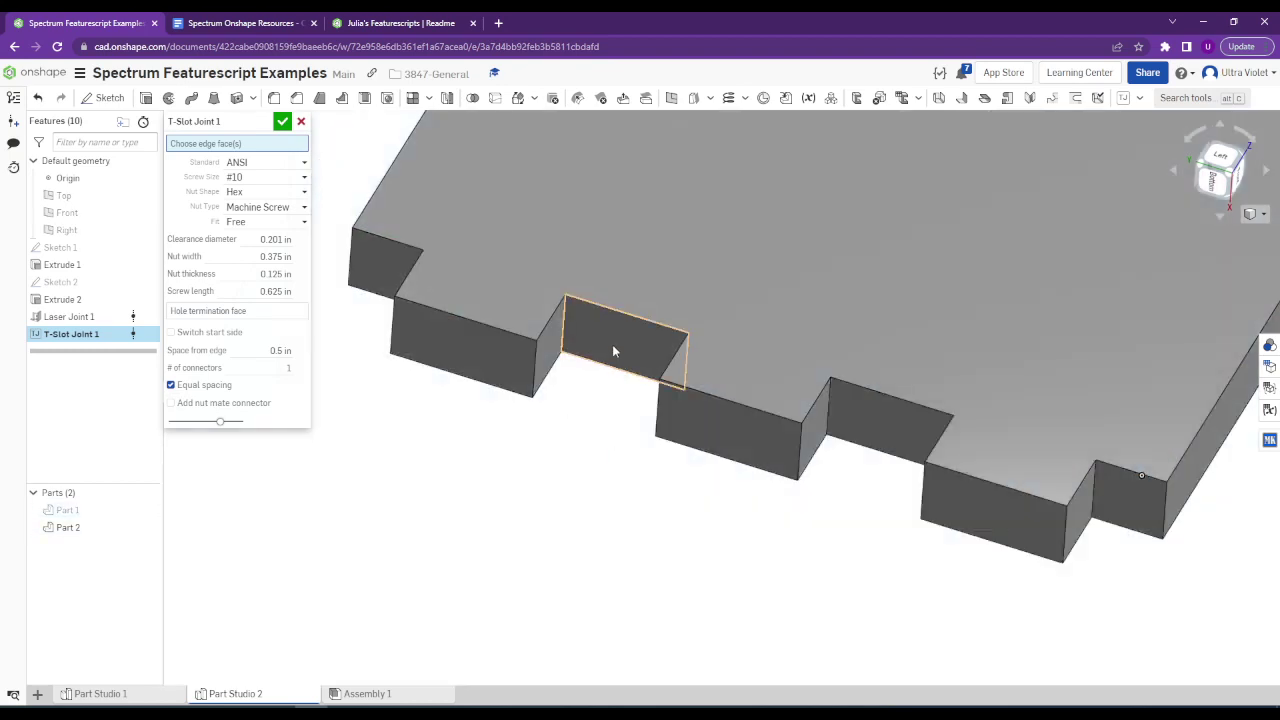
click(606, 342)
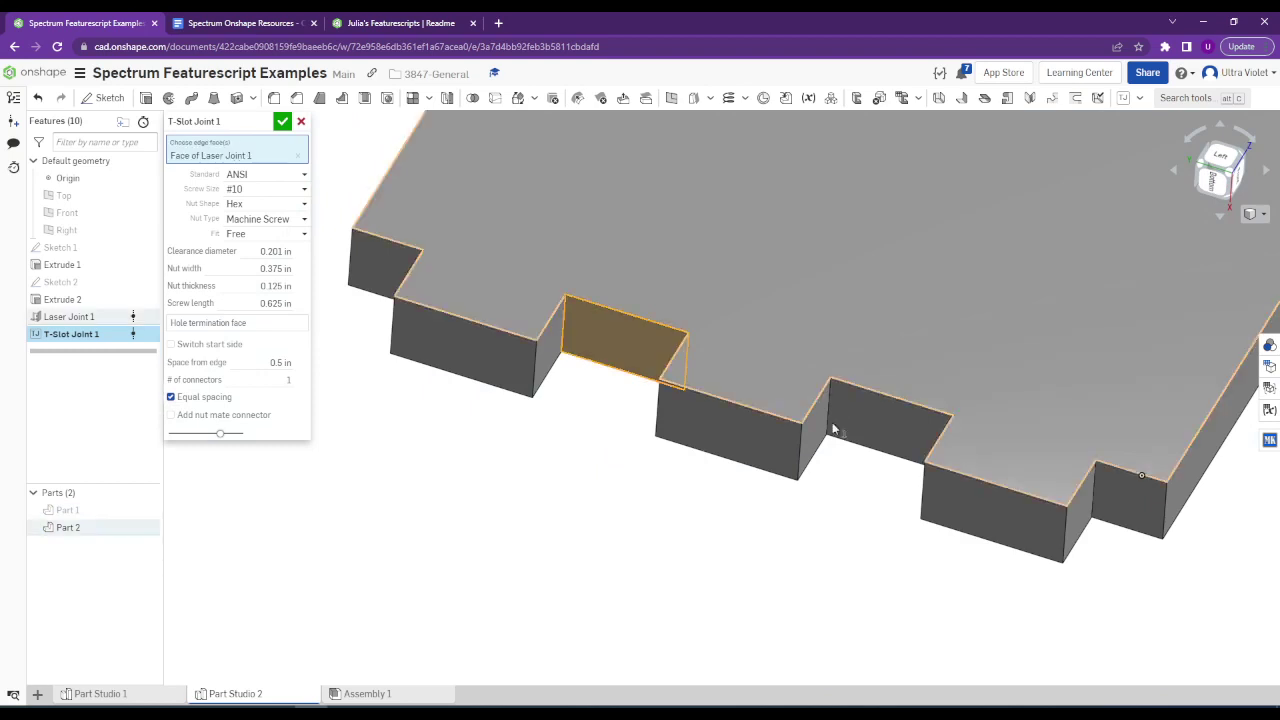
click(890, 425)
Show Part 1 again and inspect the #10 hex machine-screw slot preview from several angles.
right_drag(804, 330, 830, 370)
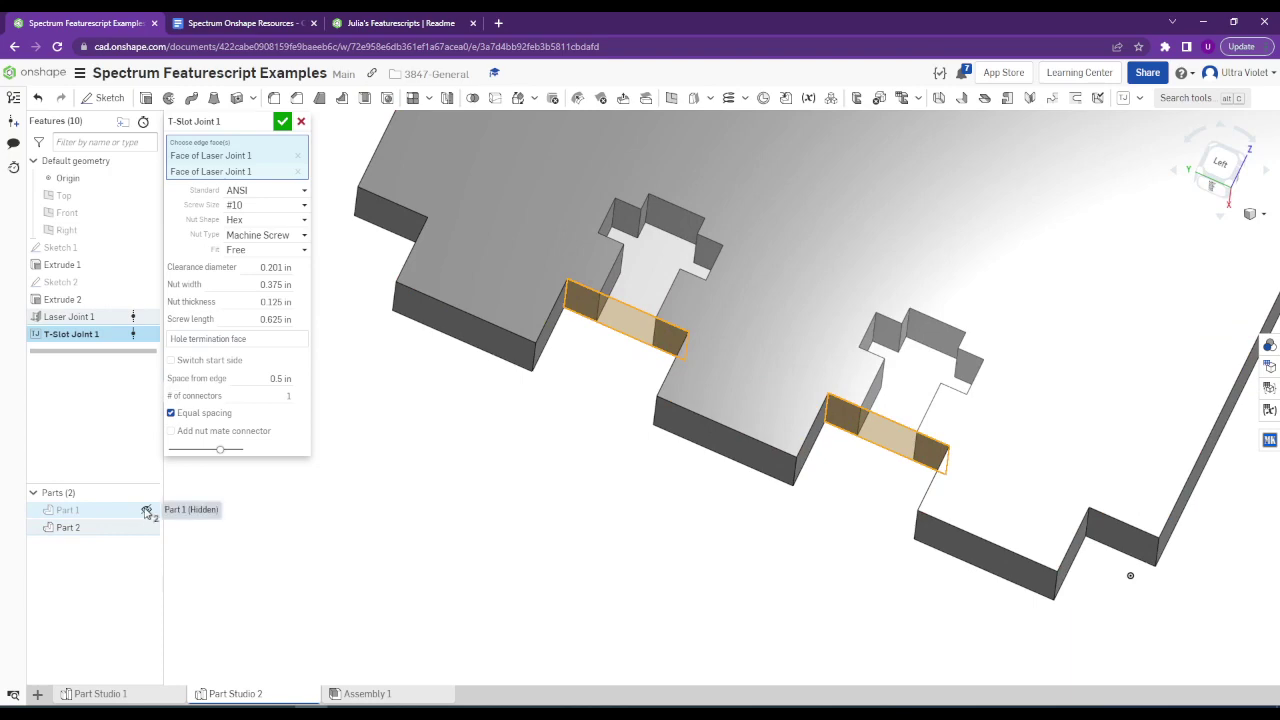
click(145, 510)
scroll(593, 387, down, 3)
right_drag(594, 350, 502, 427)
scroll(502, 427, up, 2)
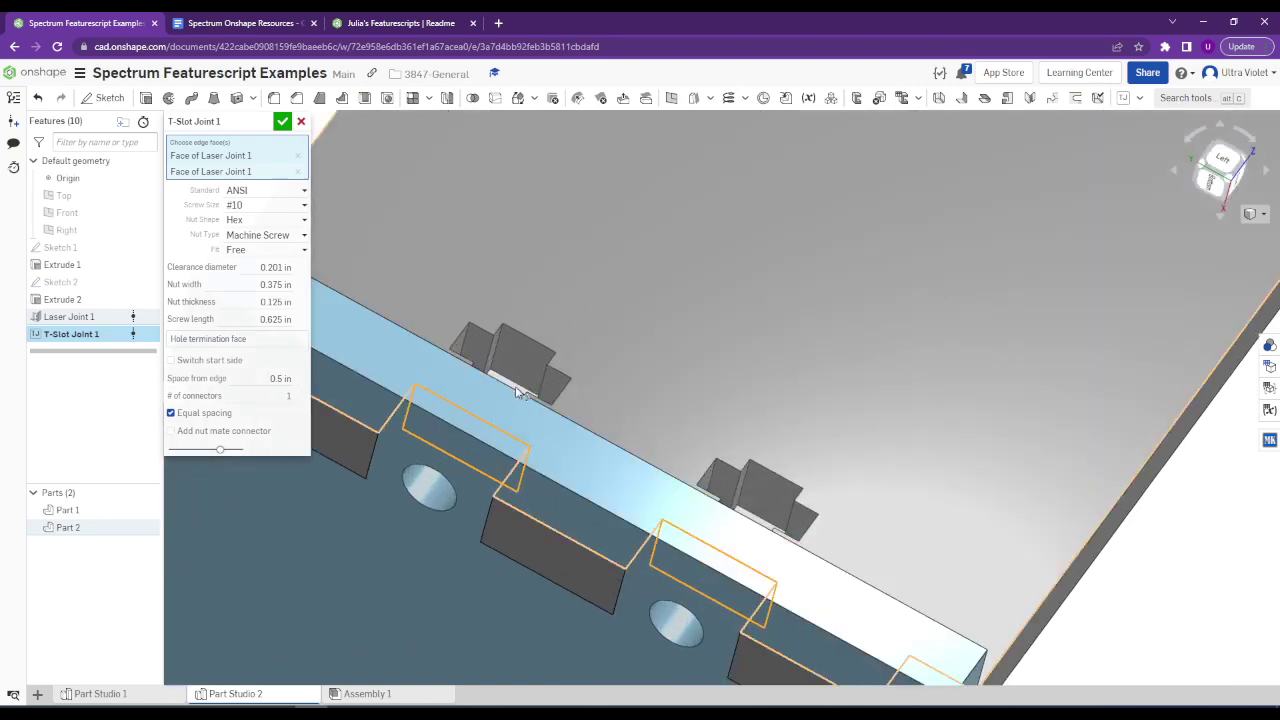
click(214, 20)
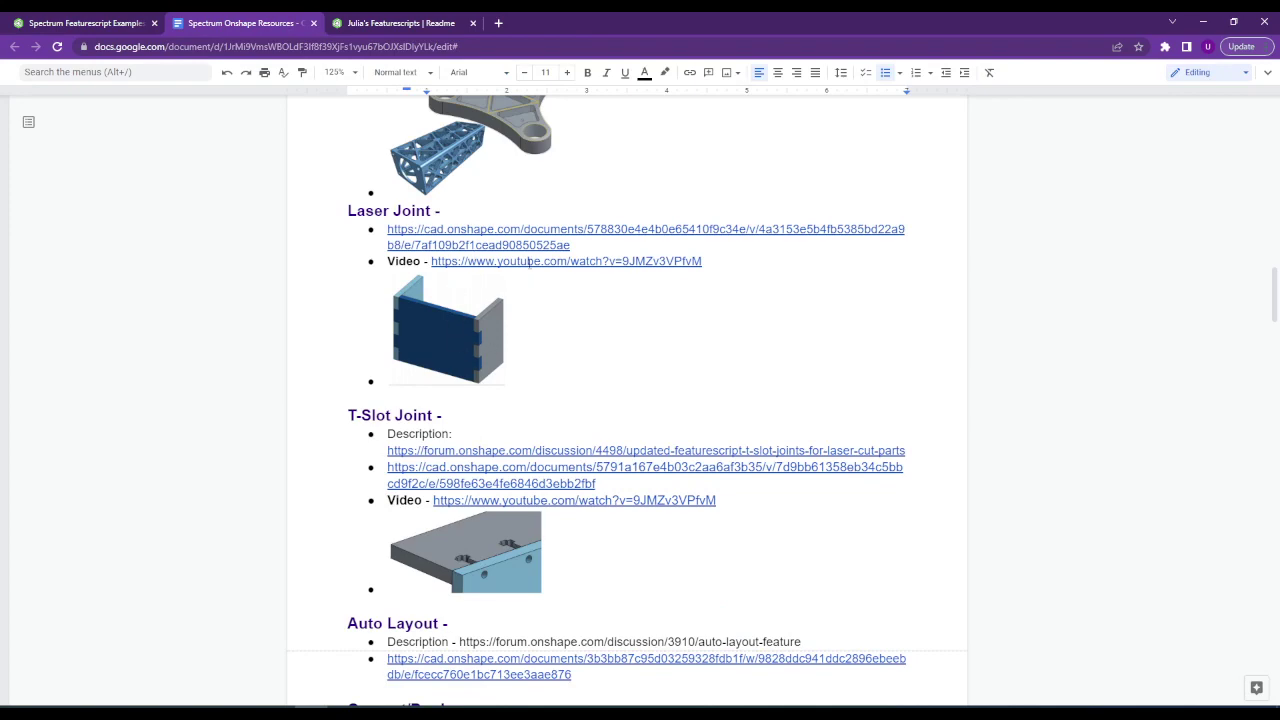
click(160, 17)
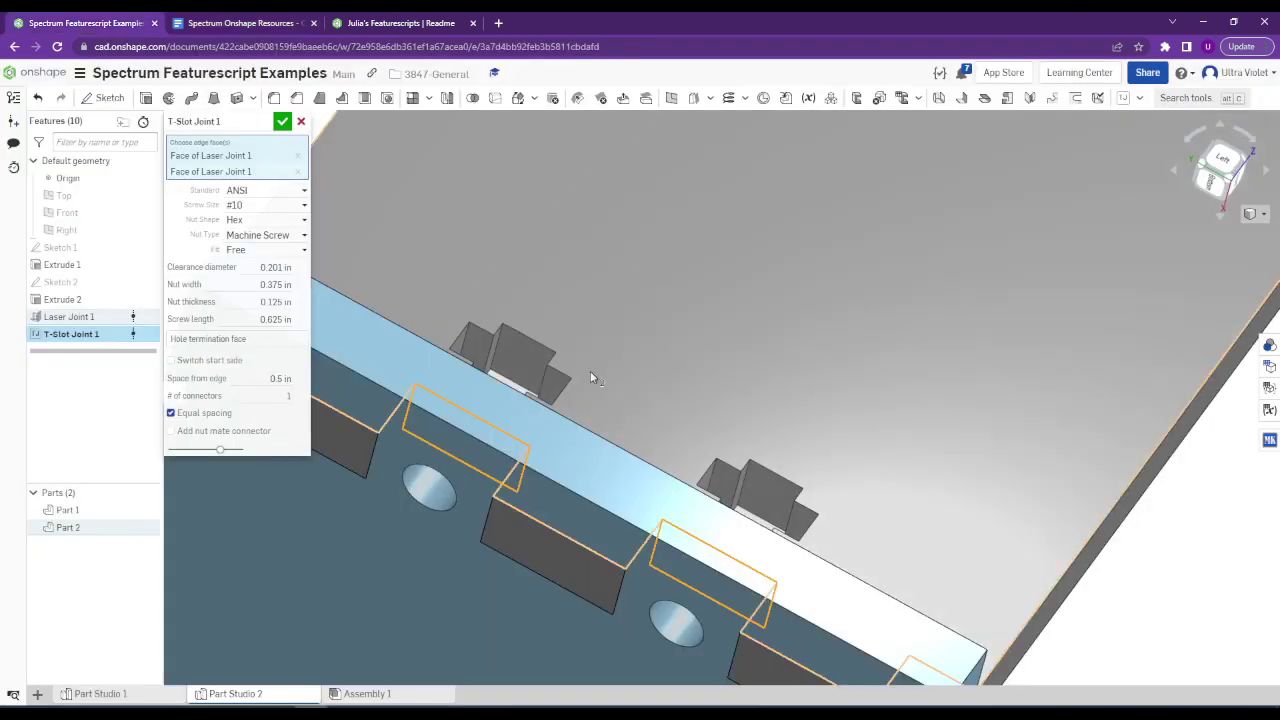
scroll(587, 368, down, 5)
right_drag(584, 368, 560, 410)
scroll(560, 410, up, 5)
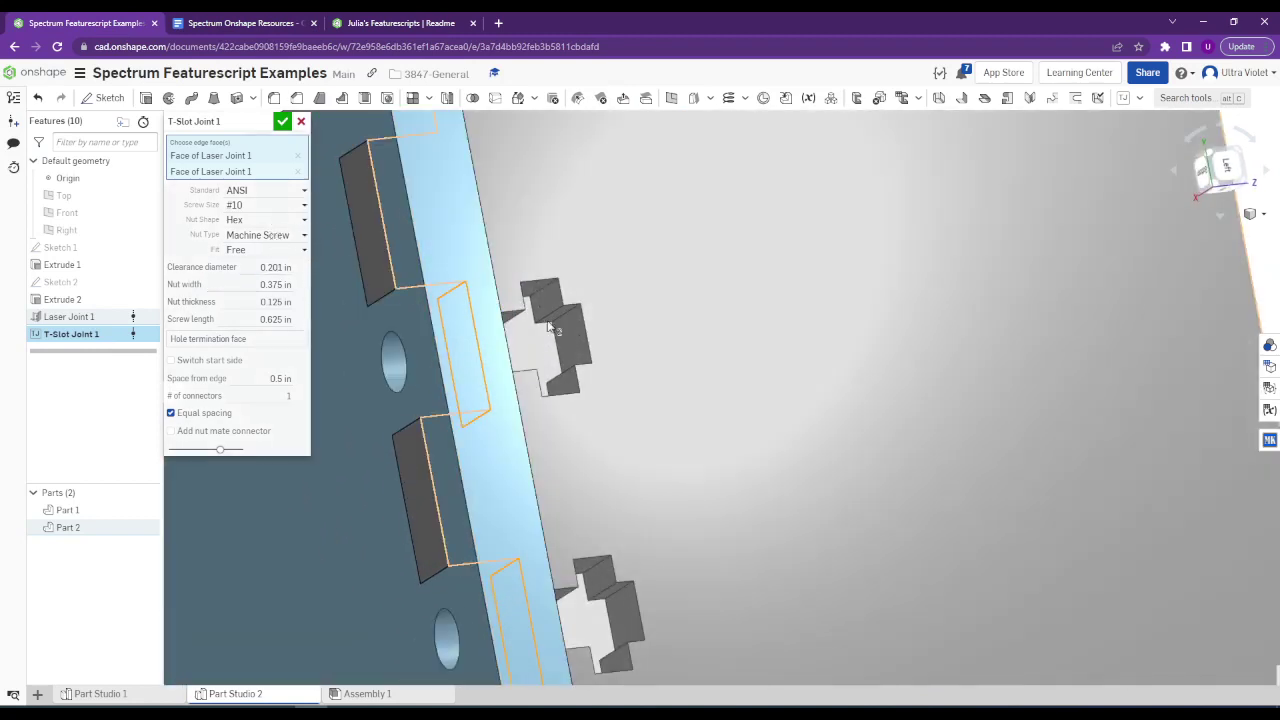
right_drag(548, 326, 532, 313)
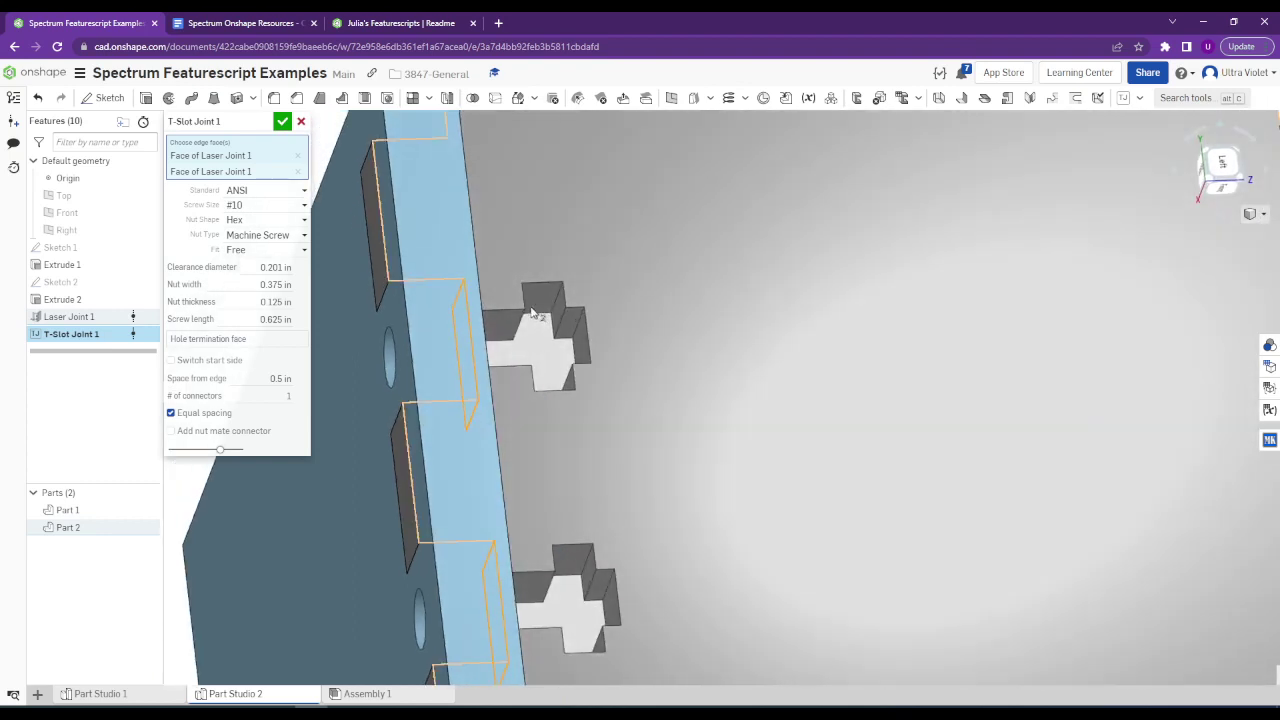
scroll(532, 313, up, 6)
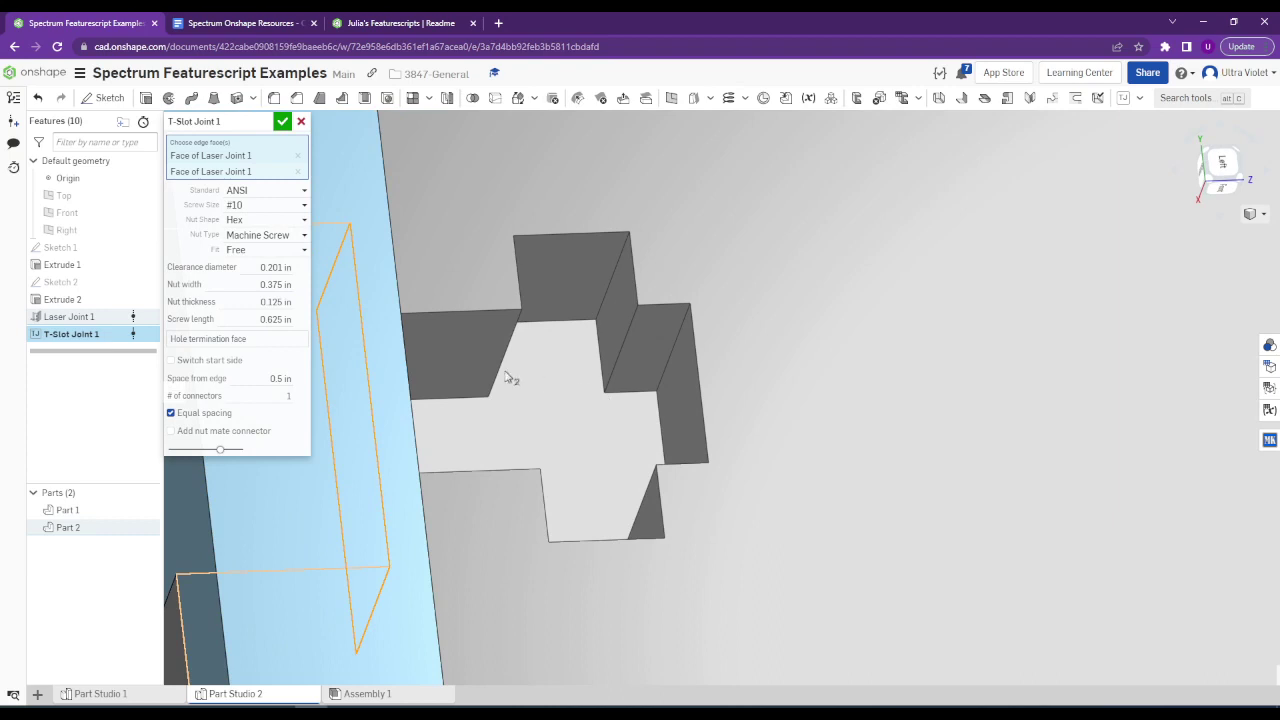
scroll(531, 371, down, 5)
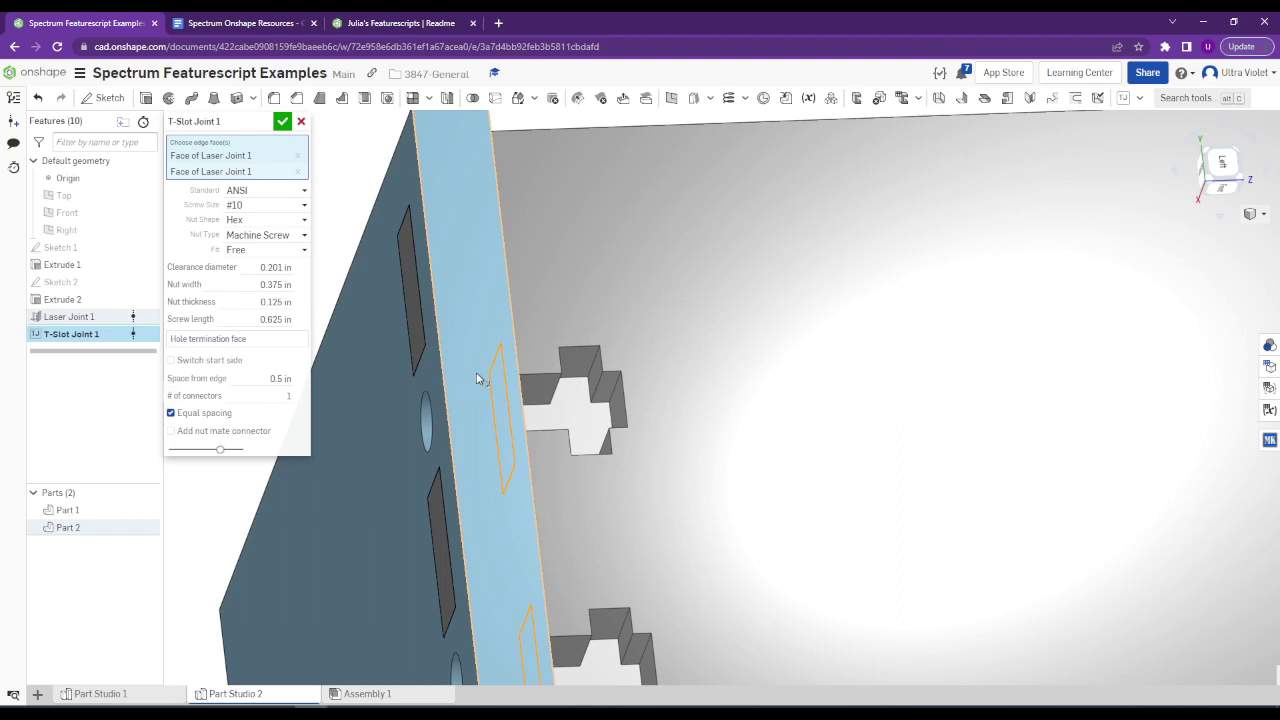
scroll(575, 405, up, 5)
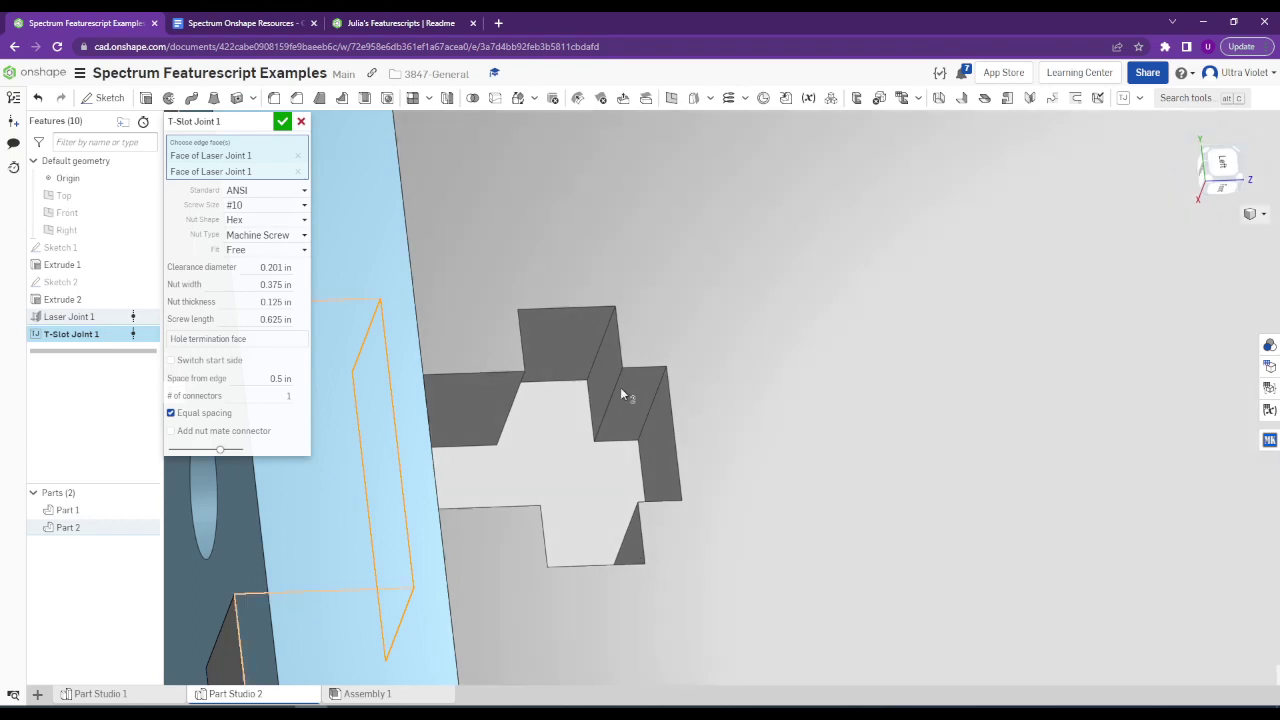
scroll(620, 387, down, 5)
Accept the T-Slot Joint with the ANSI #10 hex machine screw settings.
right_drag(620, 387, 580, 420)
click(284, 122)
right_drag(354, 171, 330, 158)
click(279, 19)
Scroll the resources doc down to the Auto Layout entry and return to the Onshape model.
scroll(432, 322, down, 5)
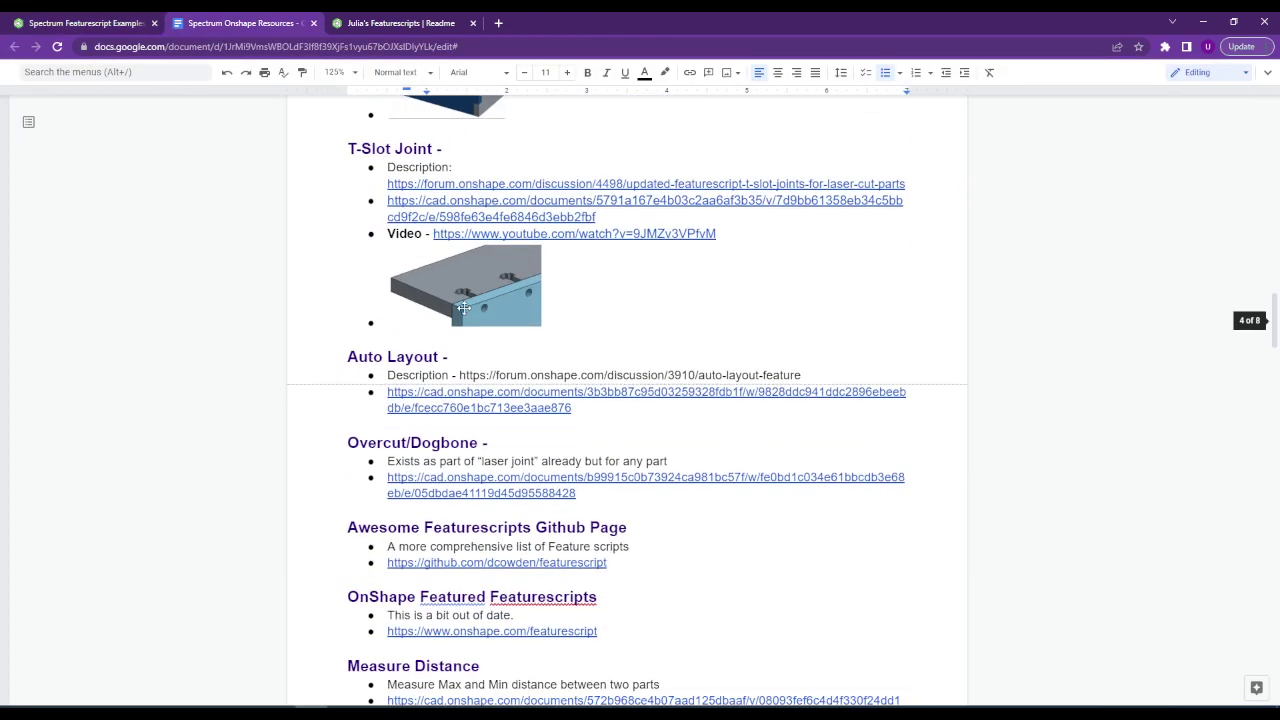
scroll(462, 289, down, 2)
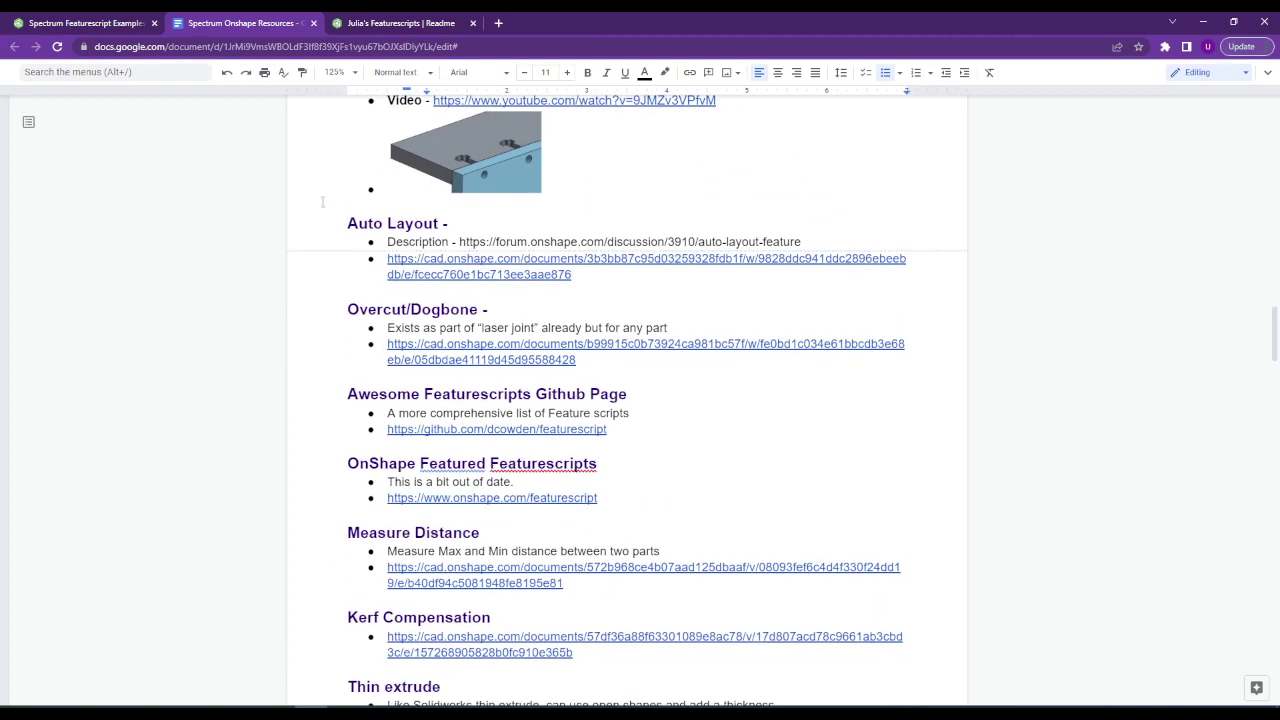
click(110, 22)
right_drag(570, 365, 615, 348)
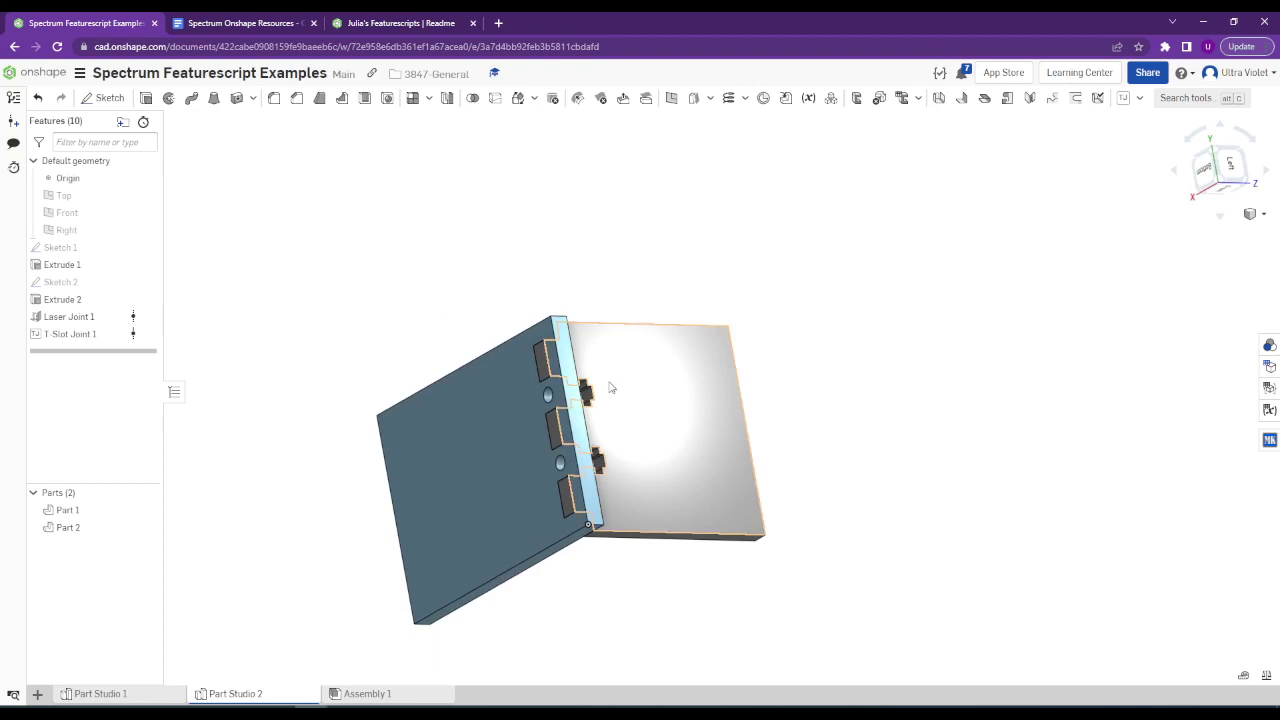
Insert Auto Layout with 0.25 in material thickness and a 10 × 10 in cut sheet.
click(1188, 98)
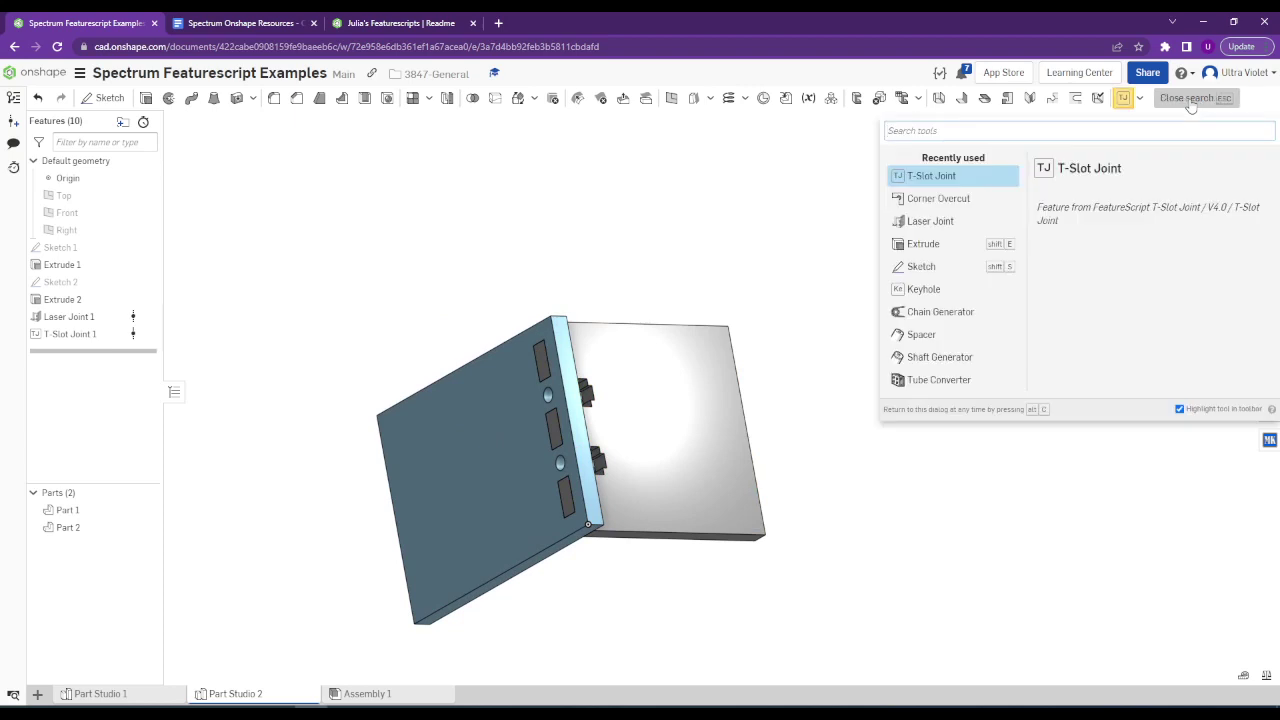
text(auto)
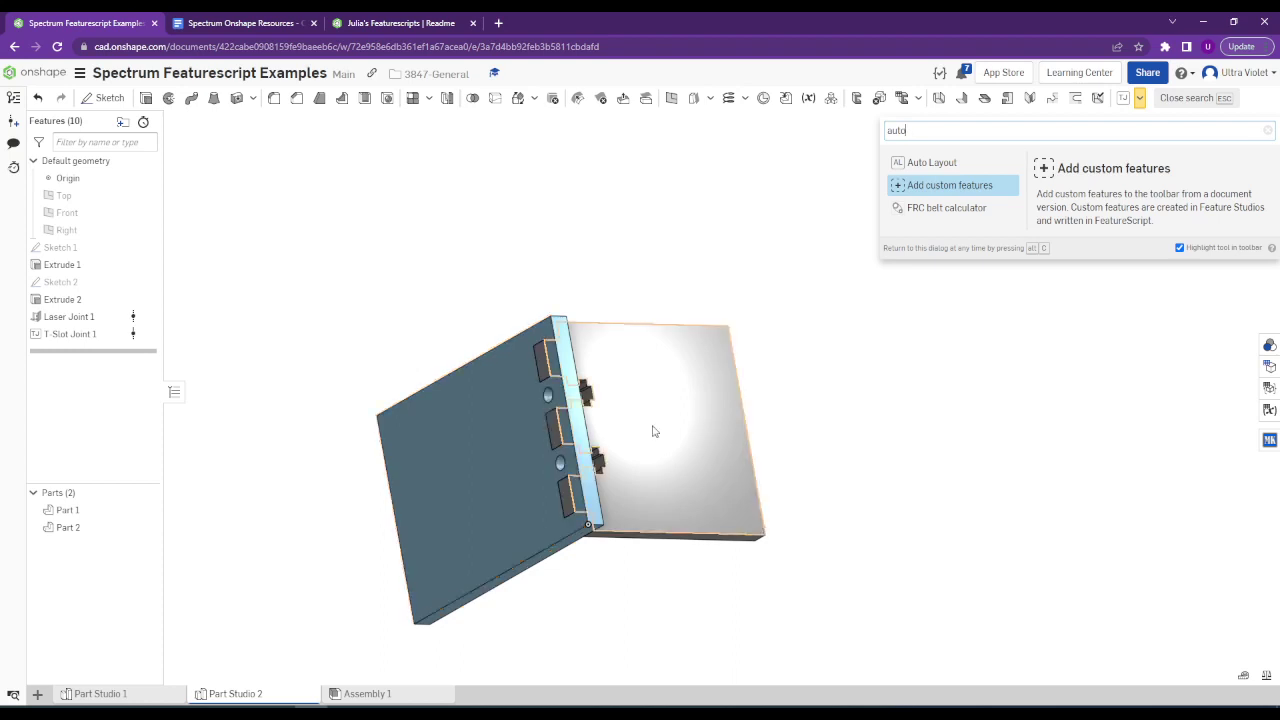
click(937, 166)
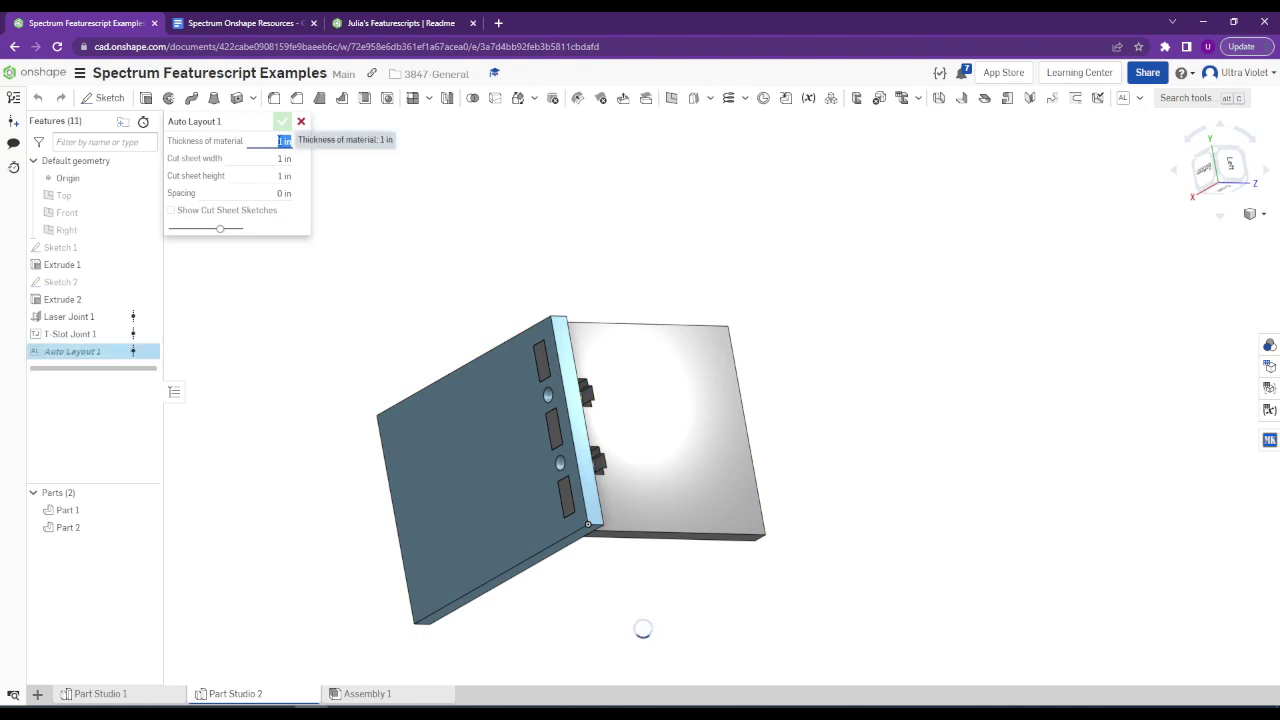
text(.25)
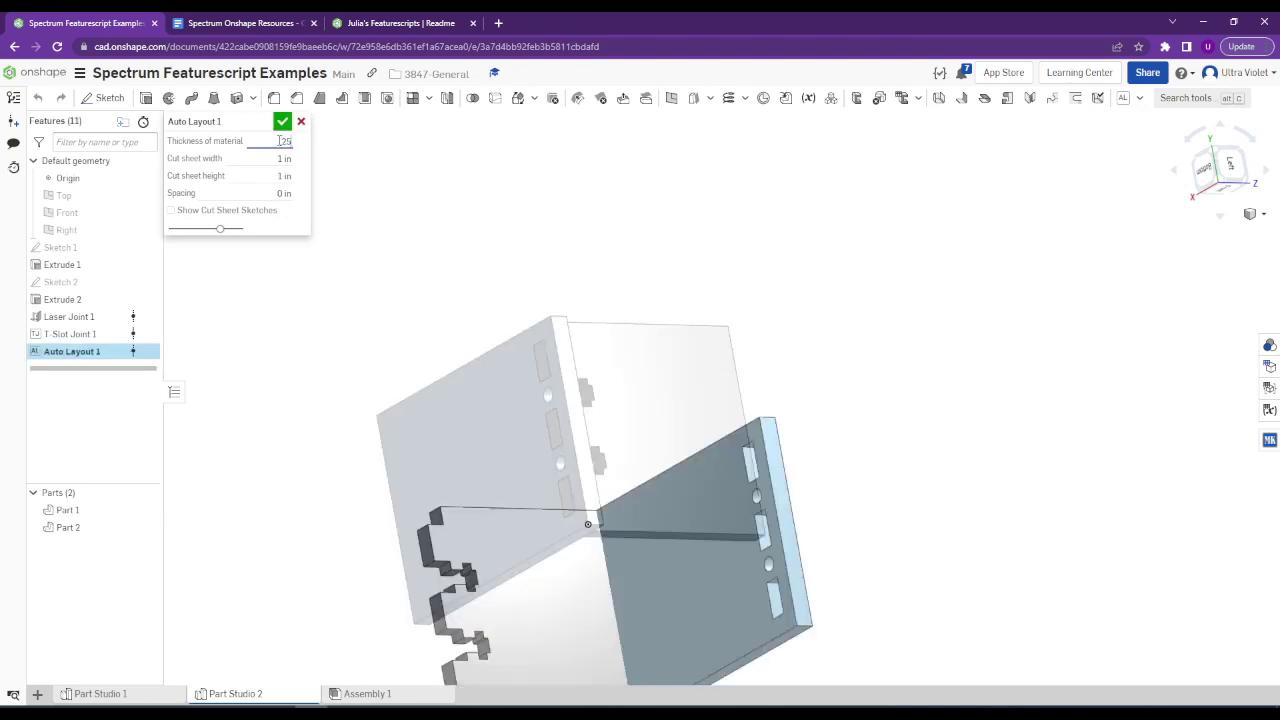
key(Tab)
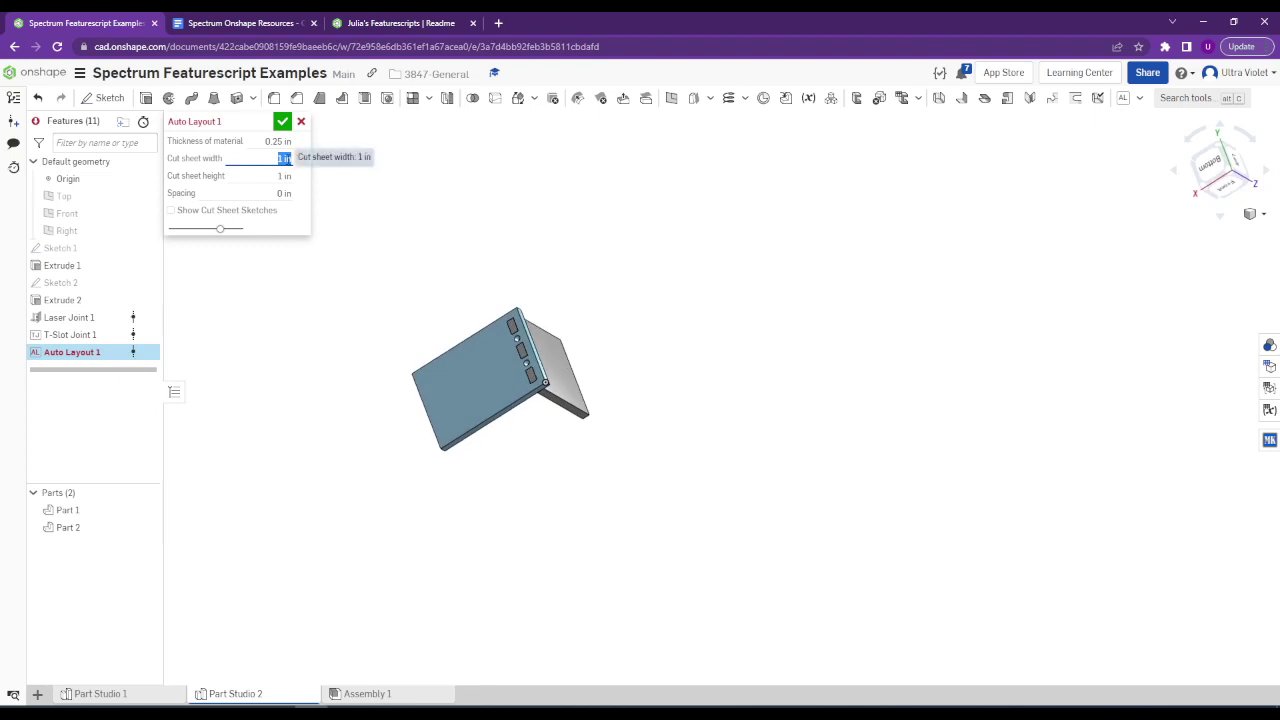
text(10)
key(Tab)
text(10)
key(Tab)
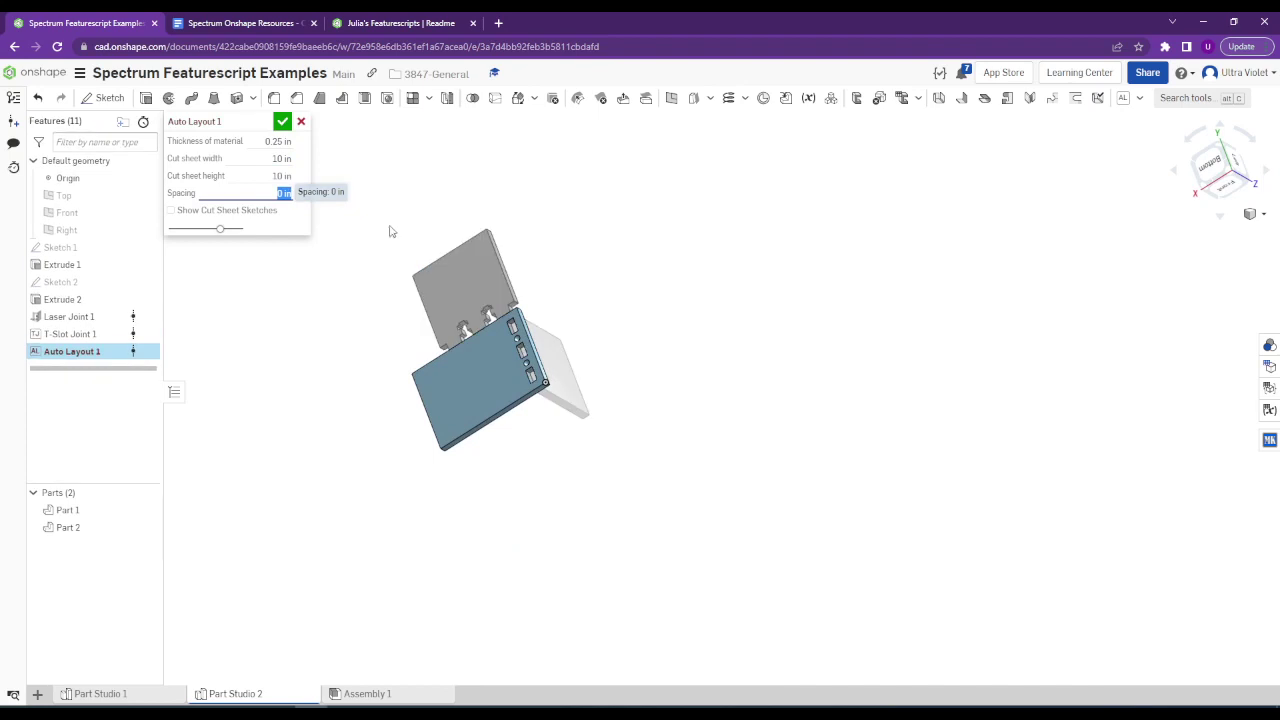
Set the plate spacing to 0.125 in and commit Auto Layout 1.
right_drag(565, 343, 510, 300)
scroll(480, 280, up, 5)
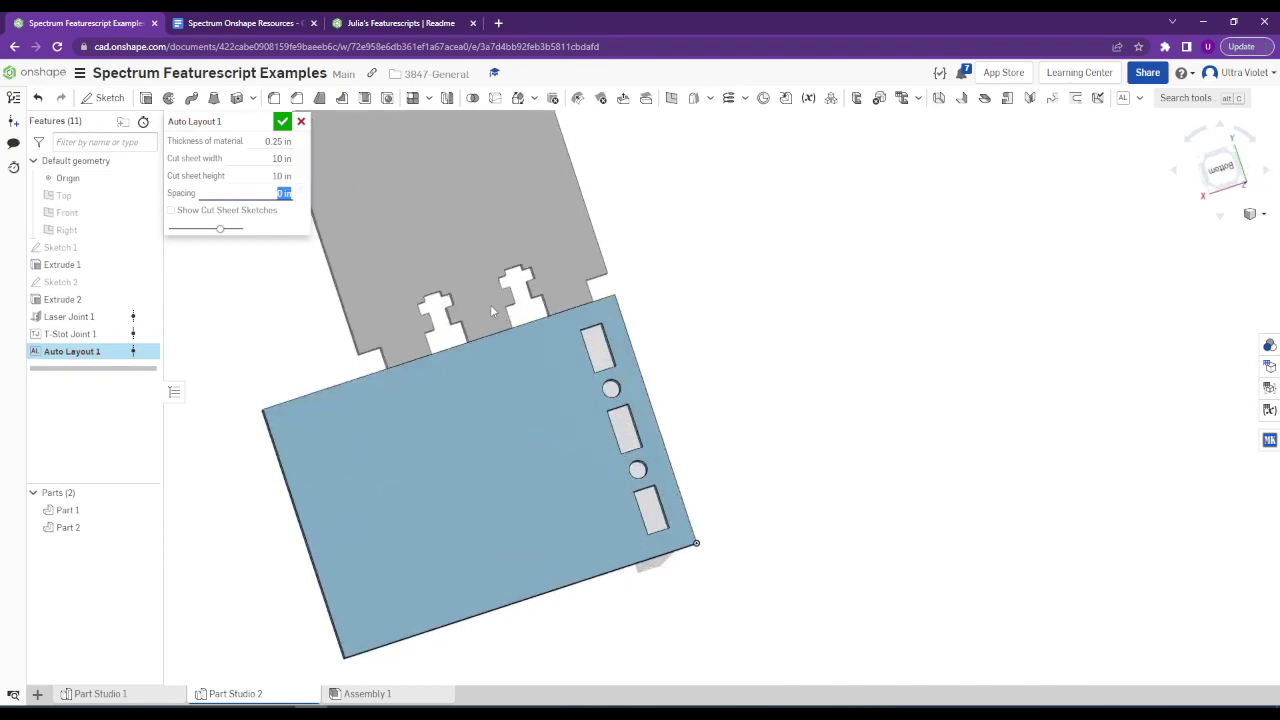
scroll(450, 262, down, 3)
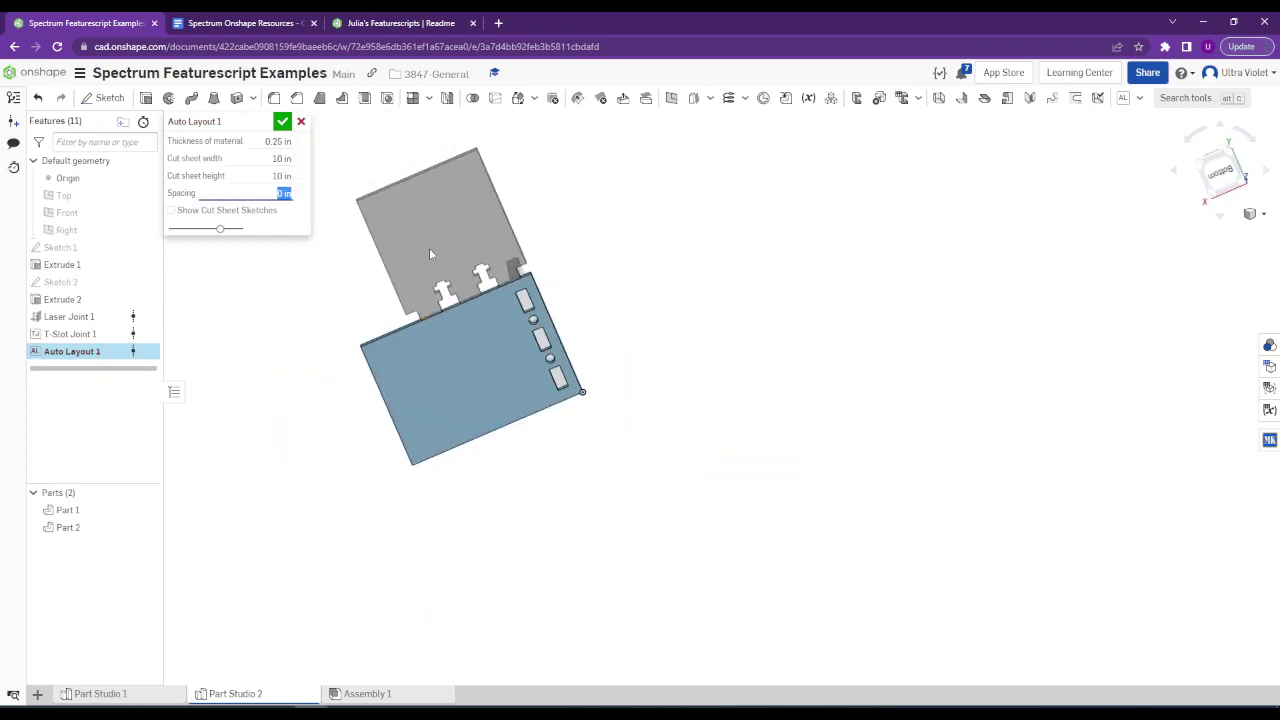
text(0.125)
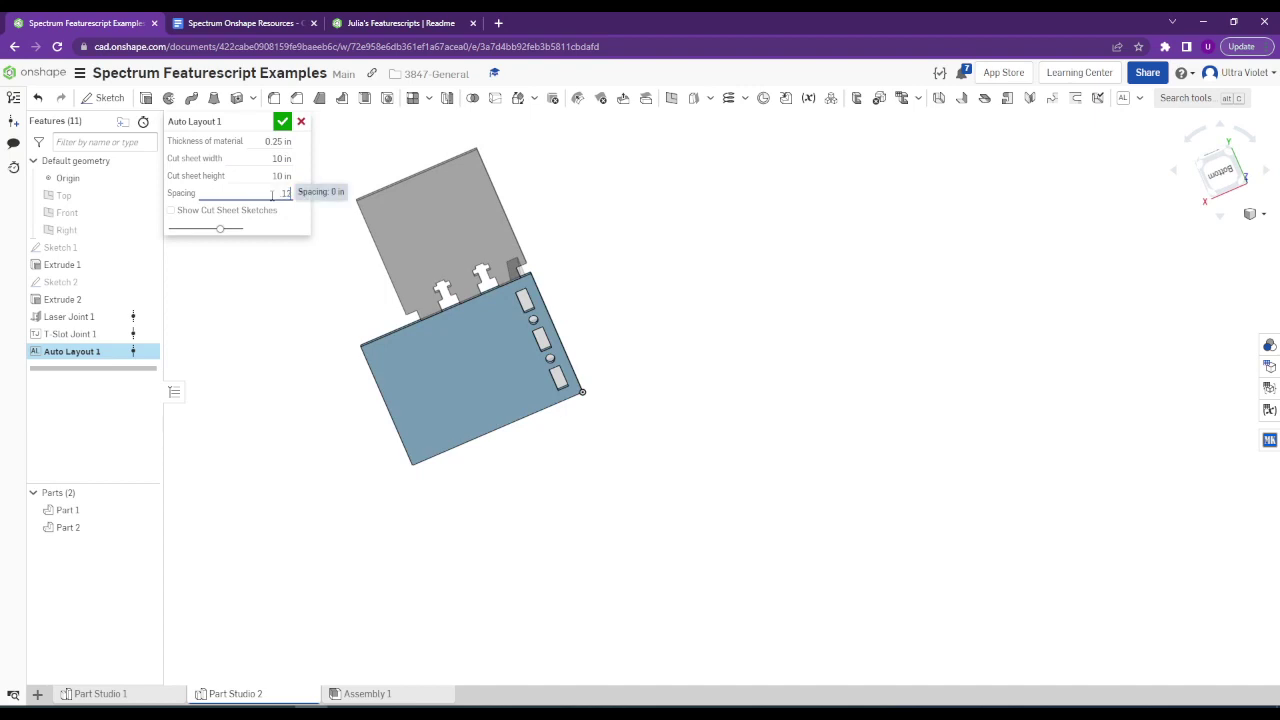
key(Return)
right_drag(480, 298, 440, 330)
scroll(478, 385, up, 2)
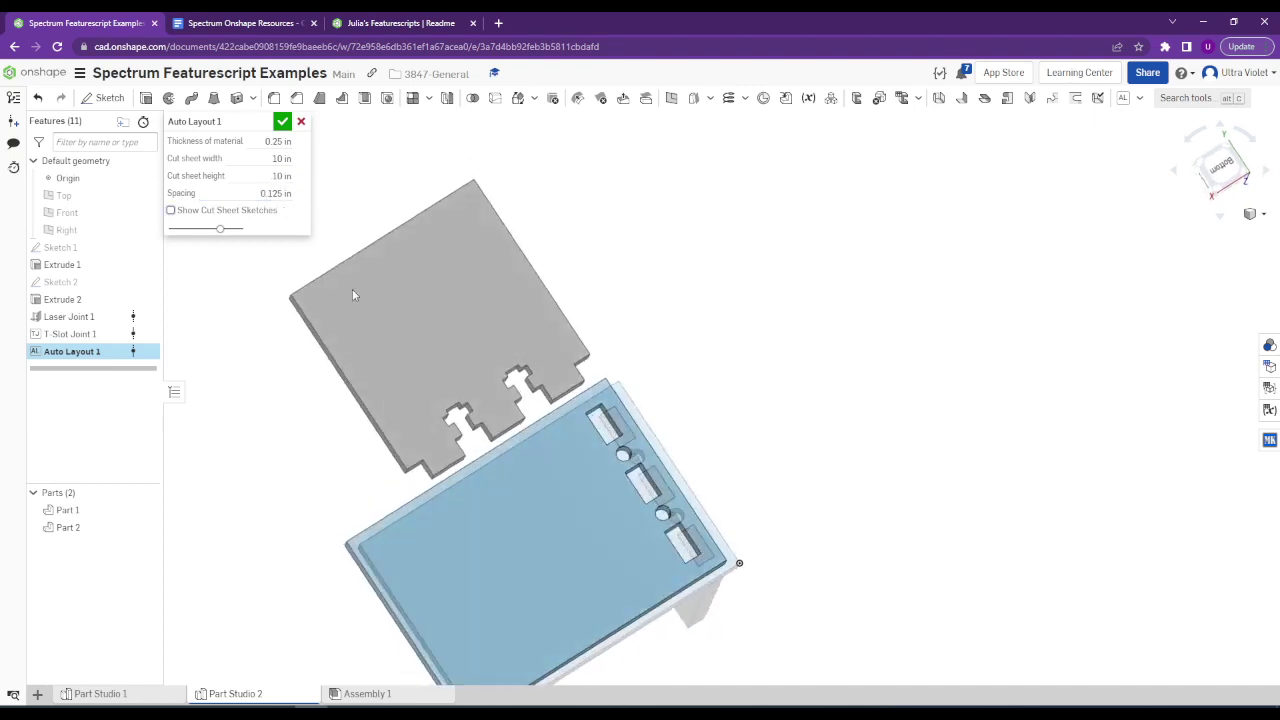
click(283, 122)
Select both laid-out plates from a near-flat view.
right_drag(505, 442, 360, 402)
click(362, 417)
click(524, 444)
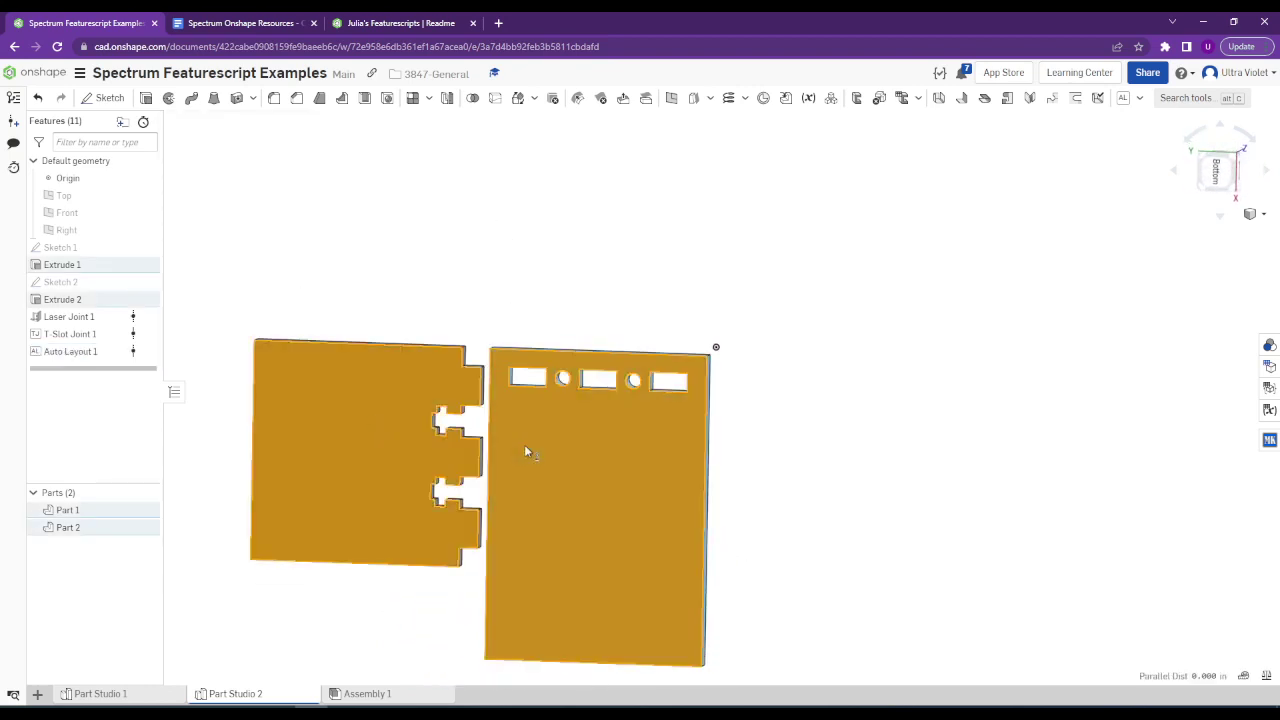
After trying the plates' context menus, delete Auto Layout 1 from the Features list.
right_click(524, 444)
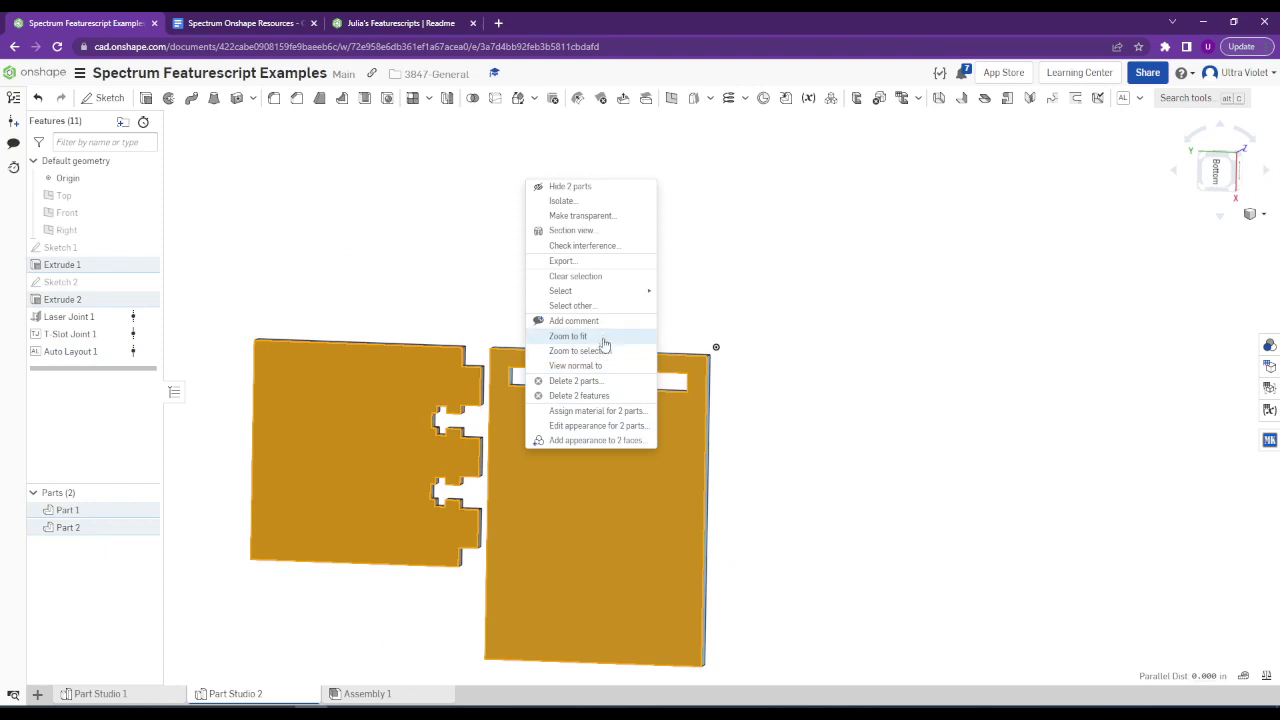
click(478, 280)
right_click(529, 437)
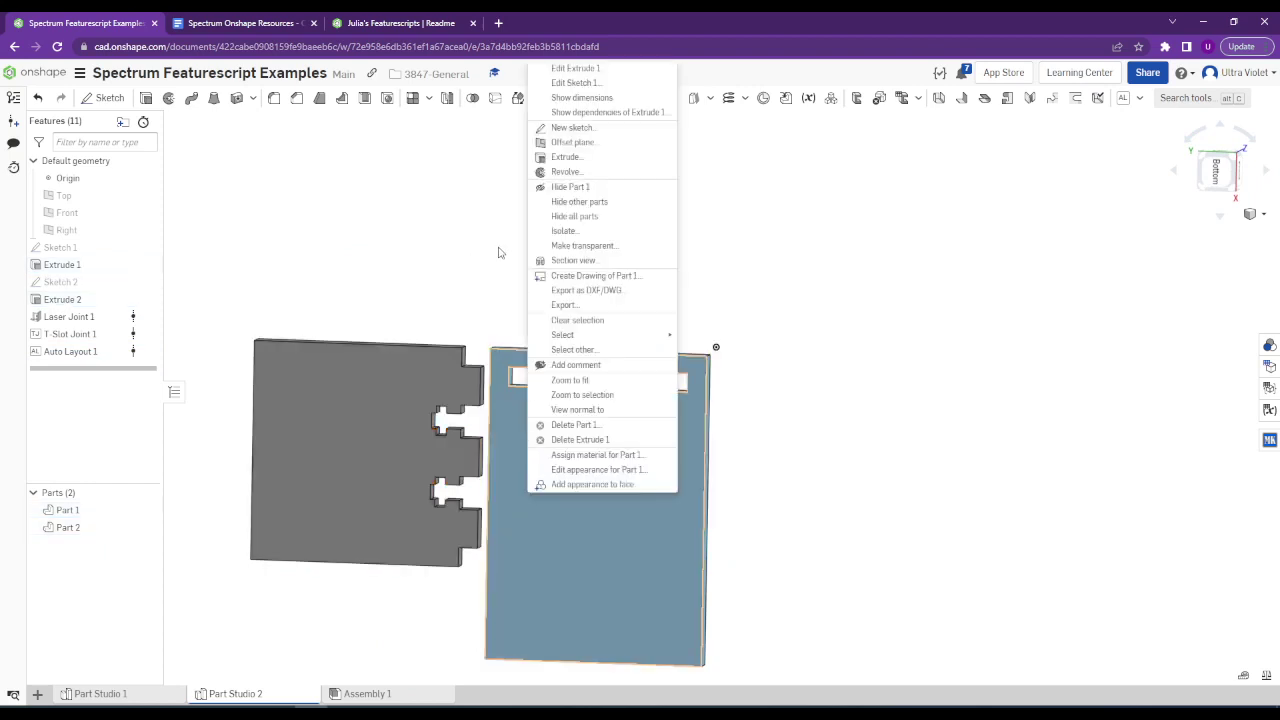
click(491, 301)
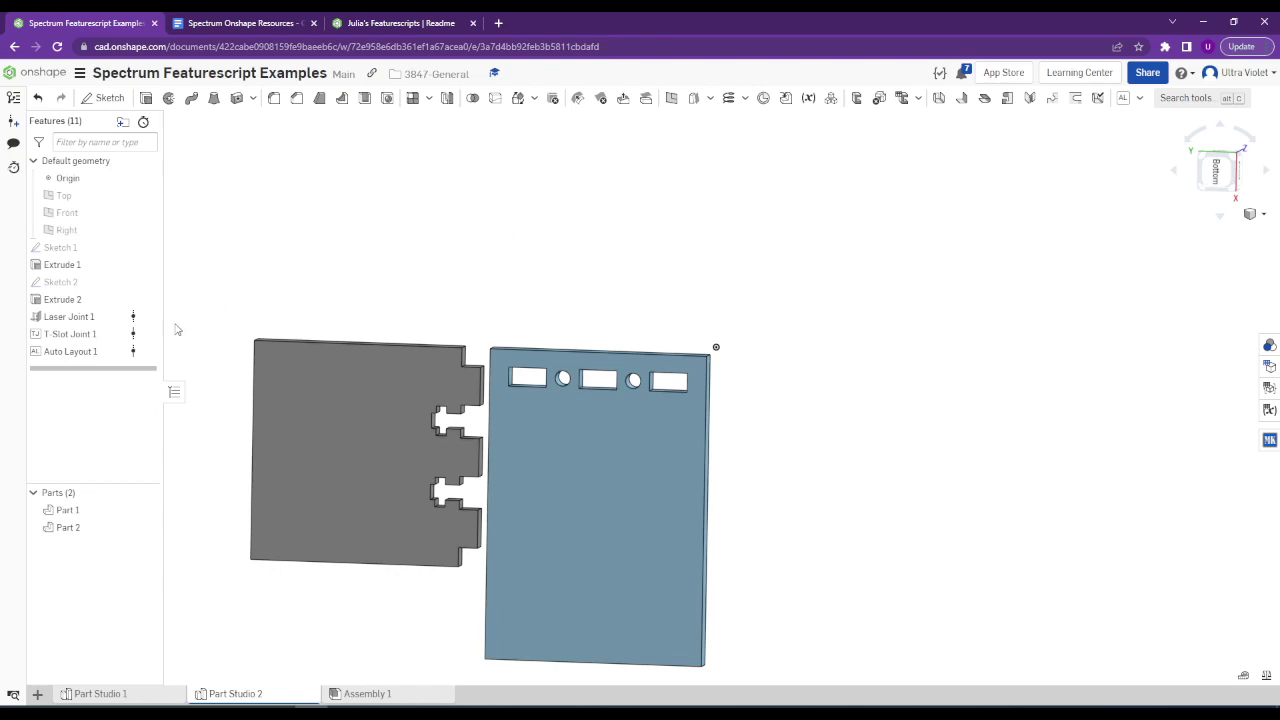
right_click(138, 354)
click(193, 492)
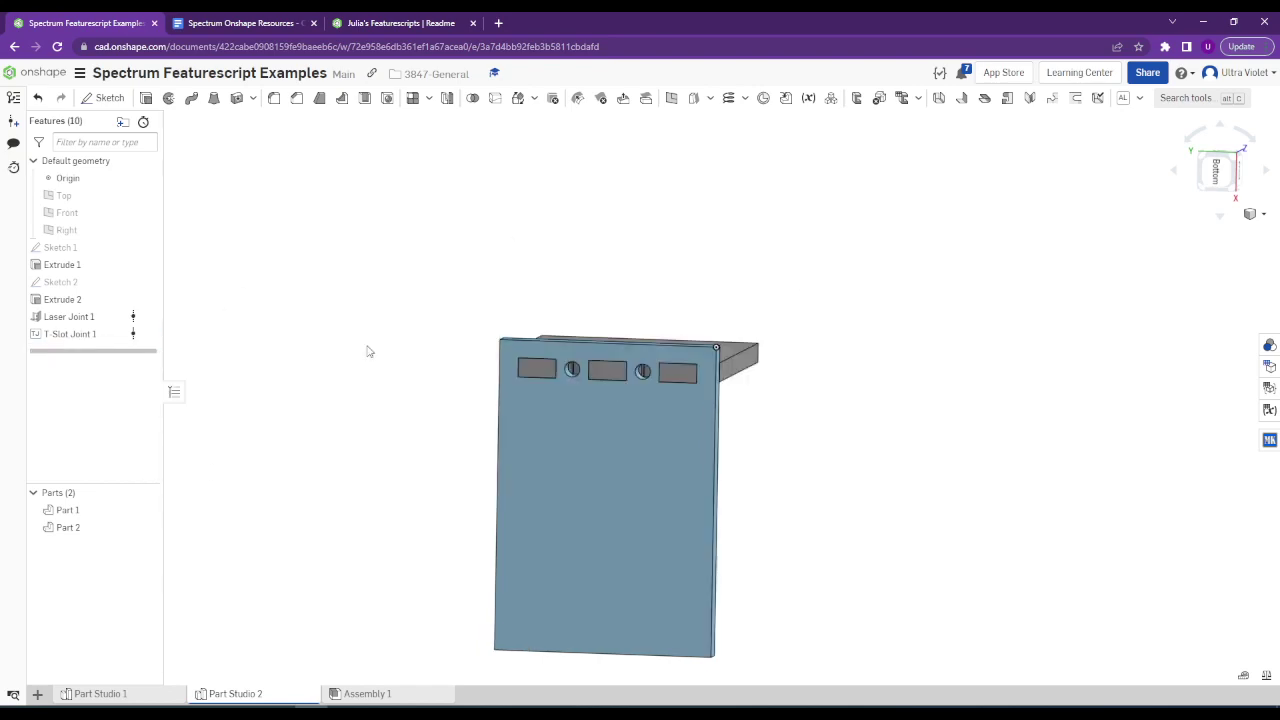
click(422, 20)
Scroll the resources doc down to the Awesome Featurescripts Github Page link.
click(260, 20)
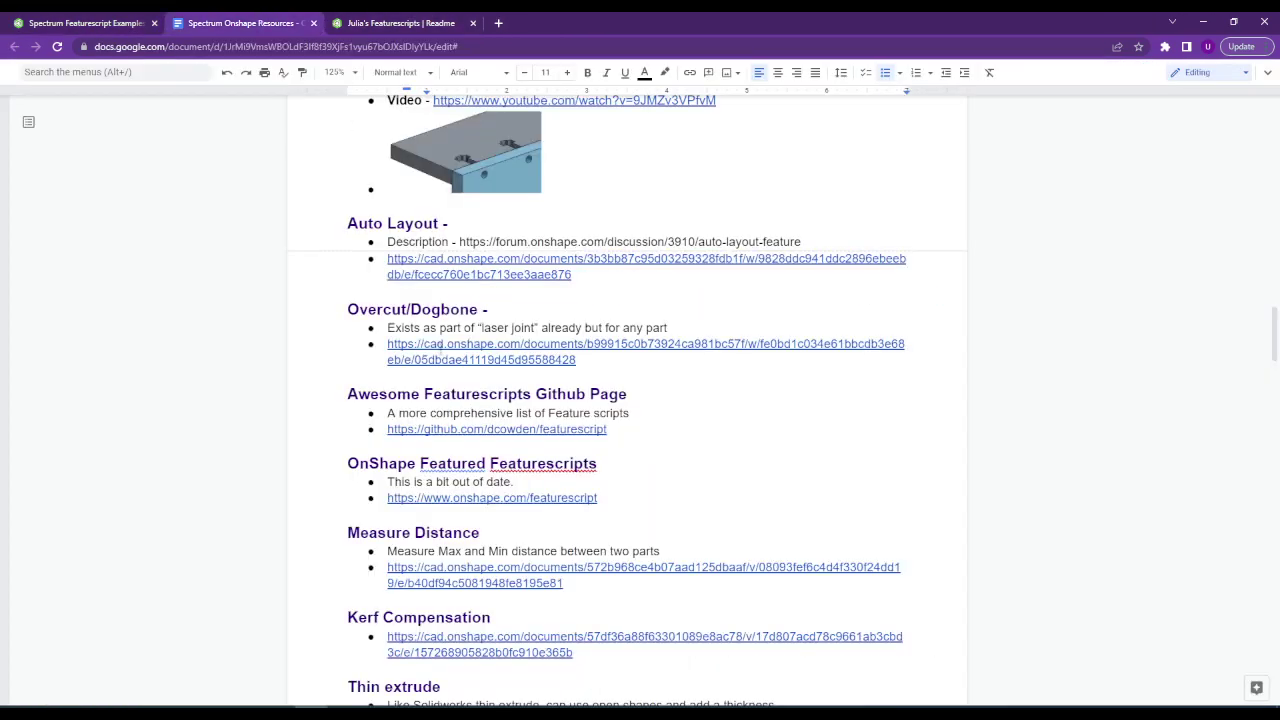
scroll(451, 328, down, 3)
scroll(475, 196, down, 2)
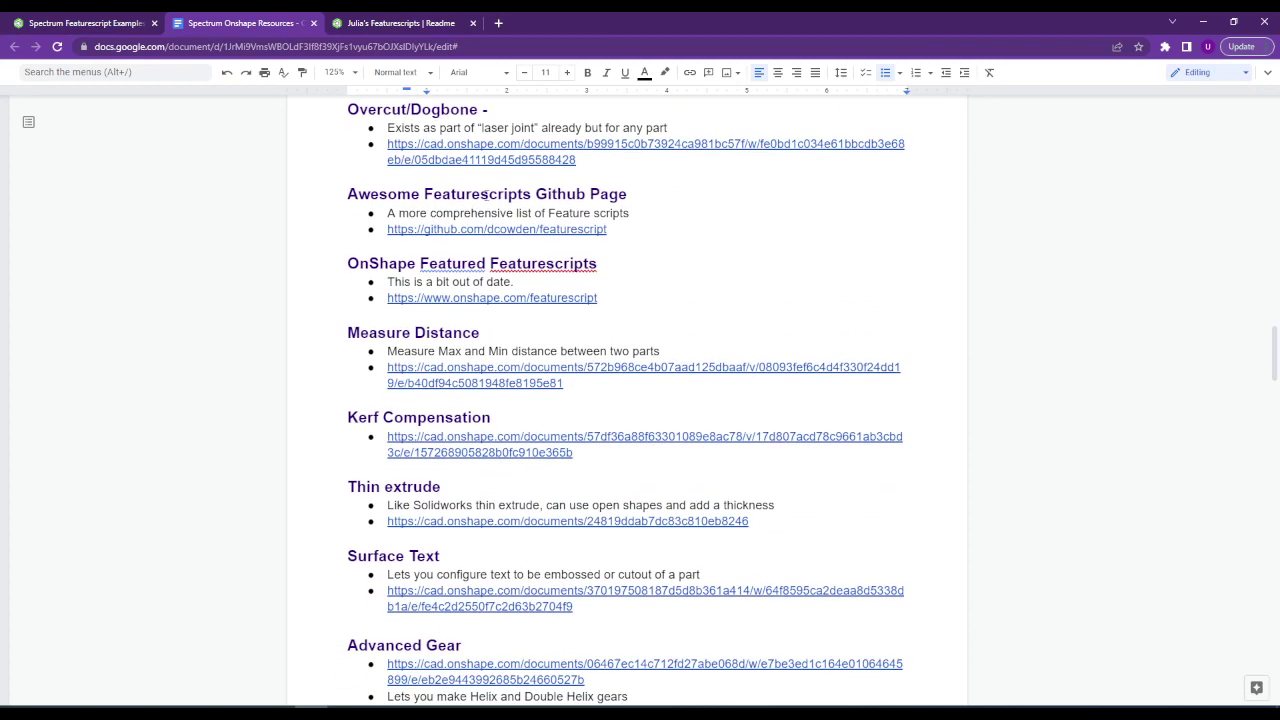
scroll(458, 226, down, 1)
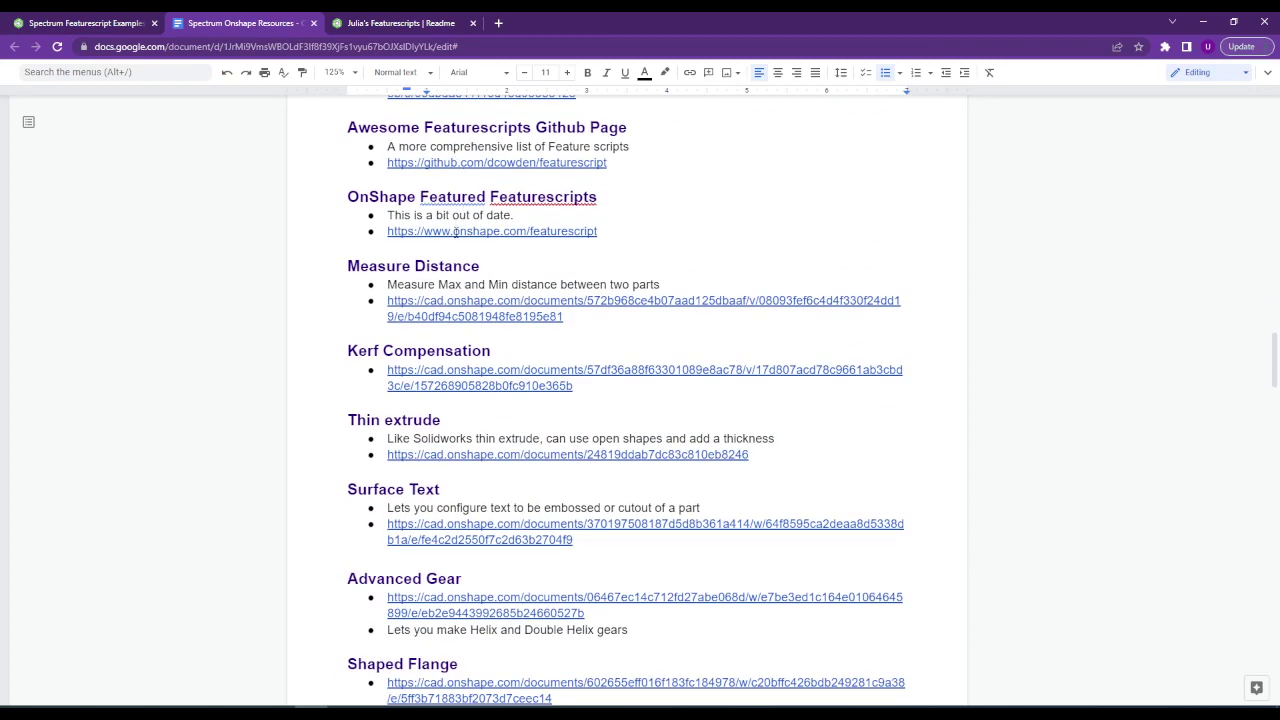
Open the Awesome FeatureScripts GitHub page from the doc's link and scroll through its README.
click(447, 162)
click(459, 189)
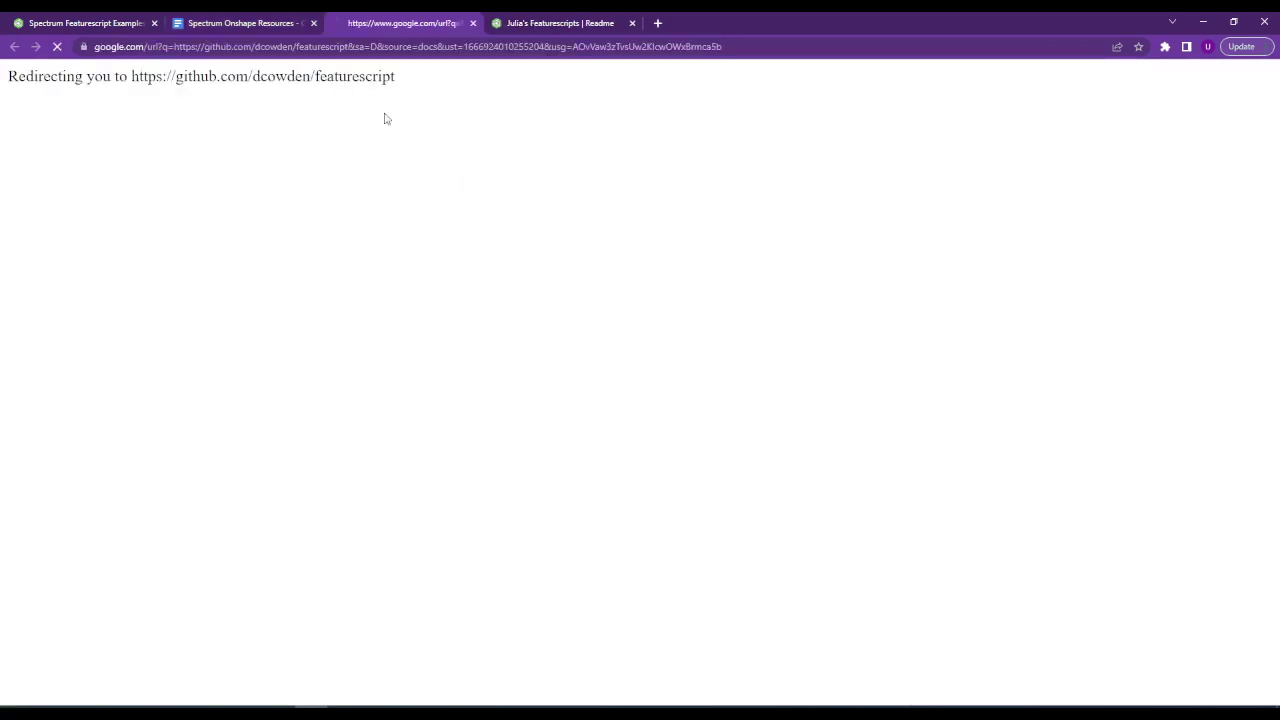
scroll(491, 334, down, 10)
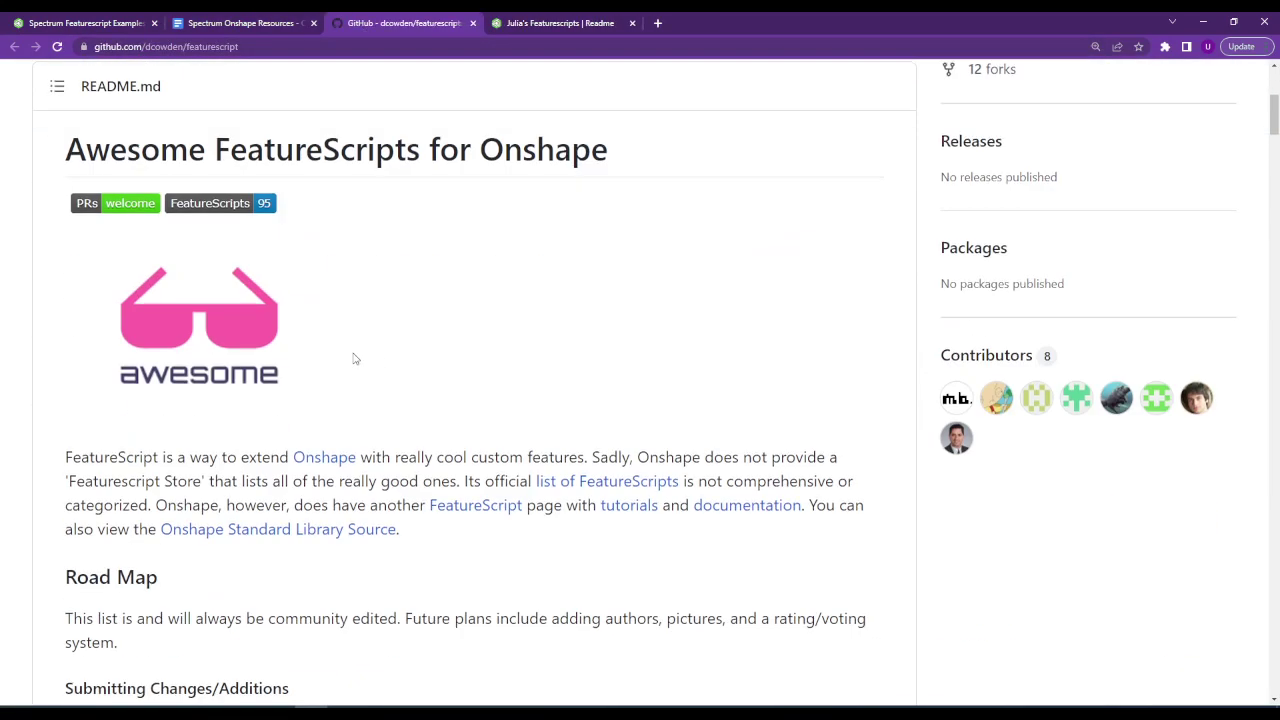
scroll(150, 278, down, 8)
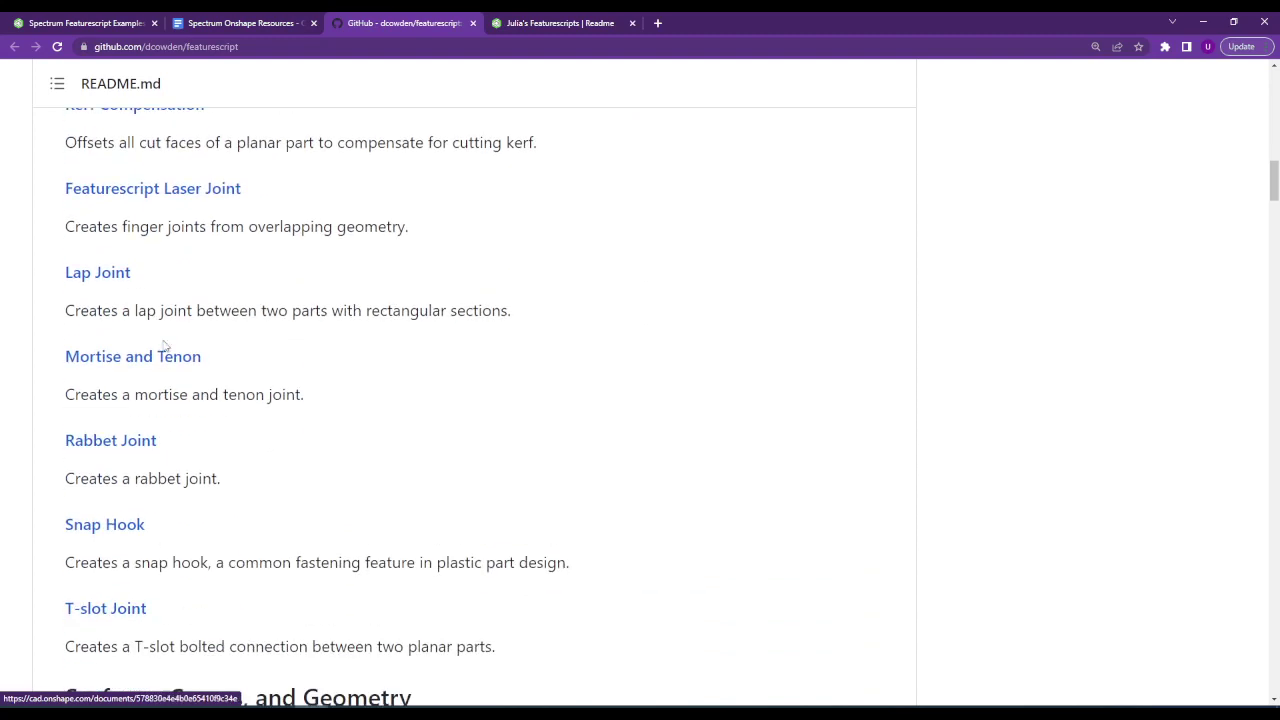
scroll(196, 321, down, 7)
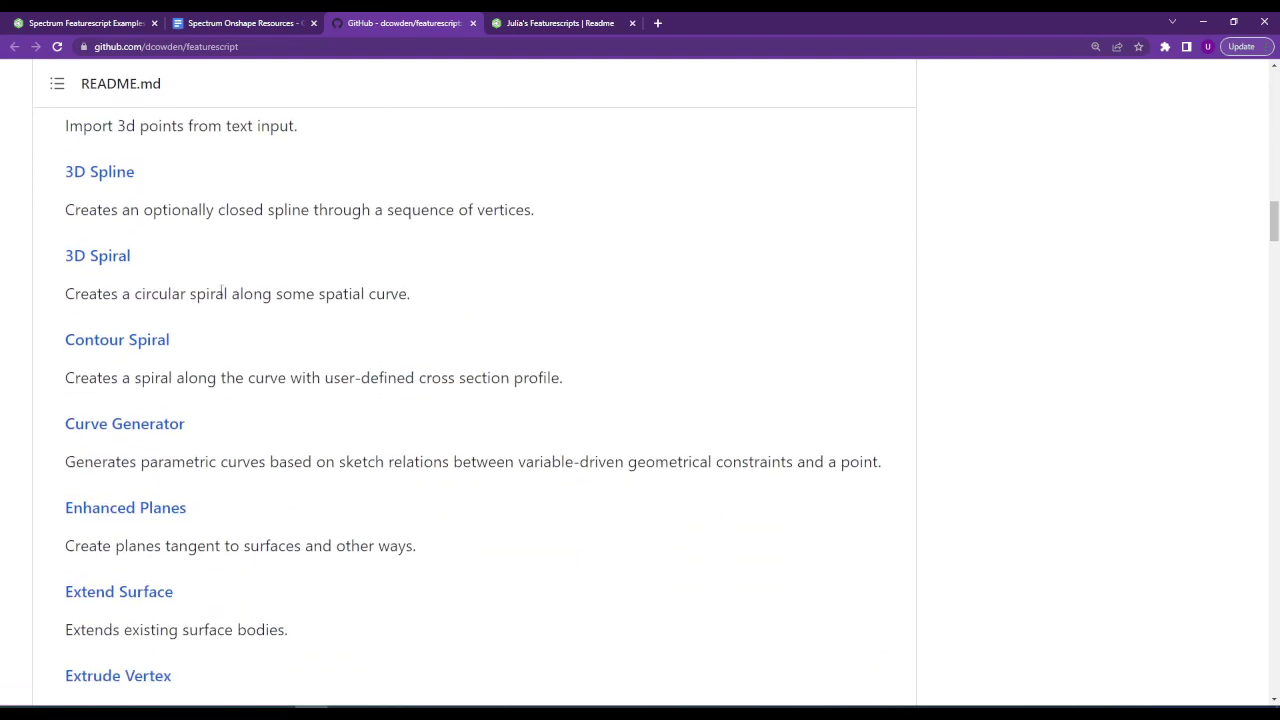
scroll(243, 303, down, 2)
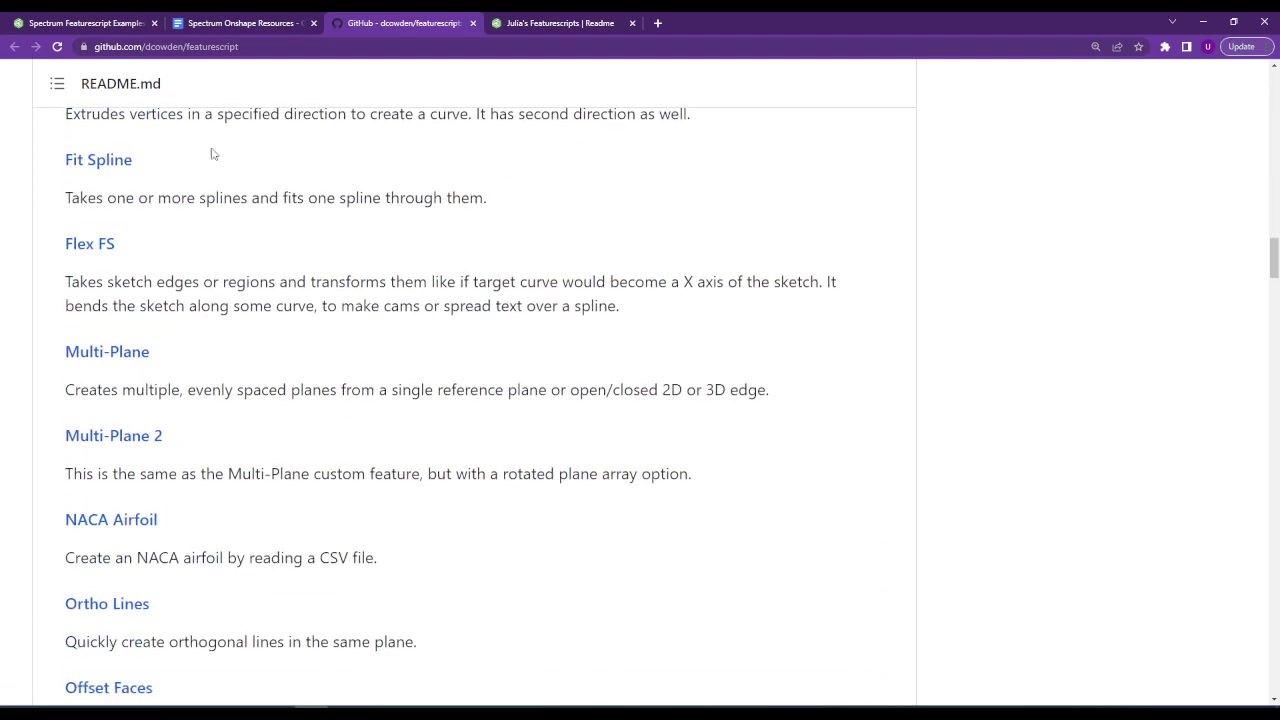
click(247, 19)
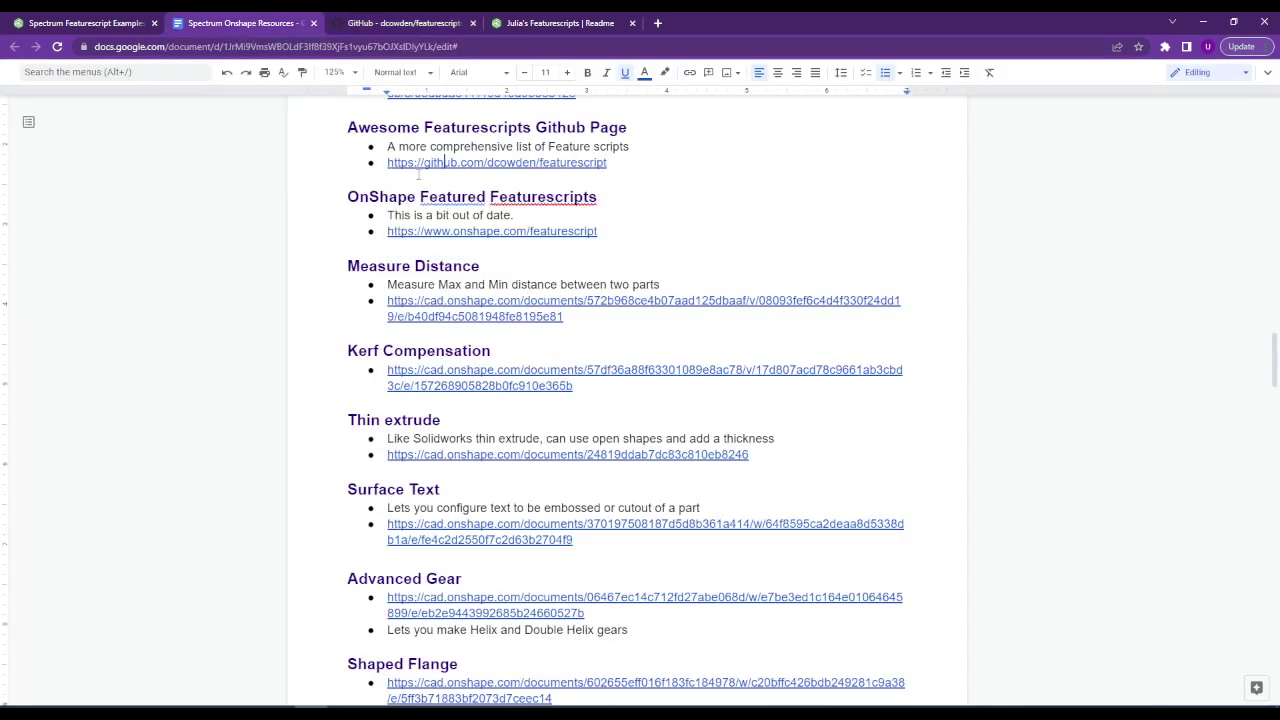
Scroll the resources list to the Surface Text entry, then return to the Spectrum Featurescript Examples model.
scroll(472, 251, down, 2)
scroll(459, 236, down, 1)
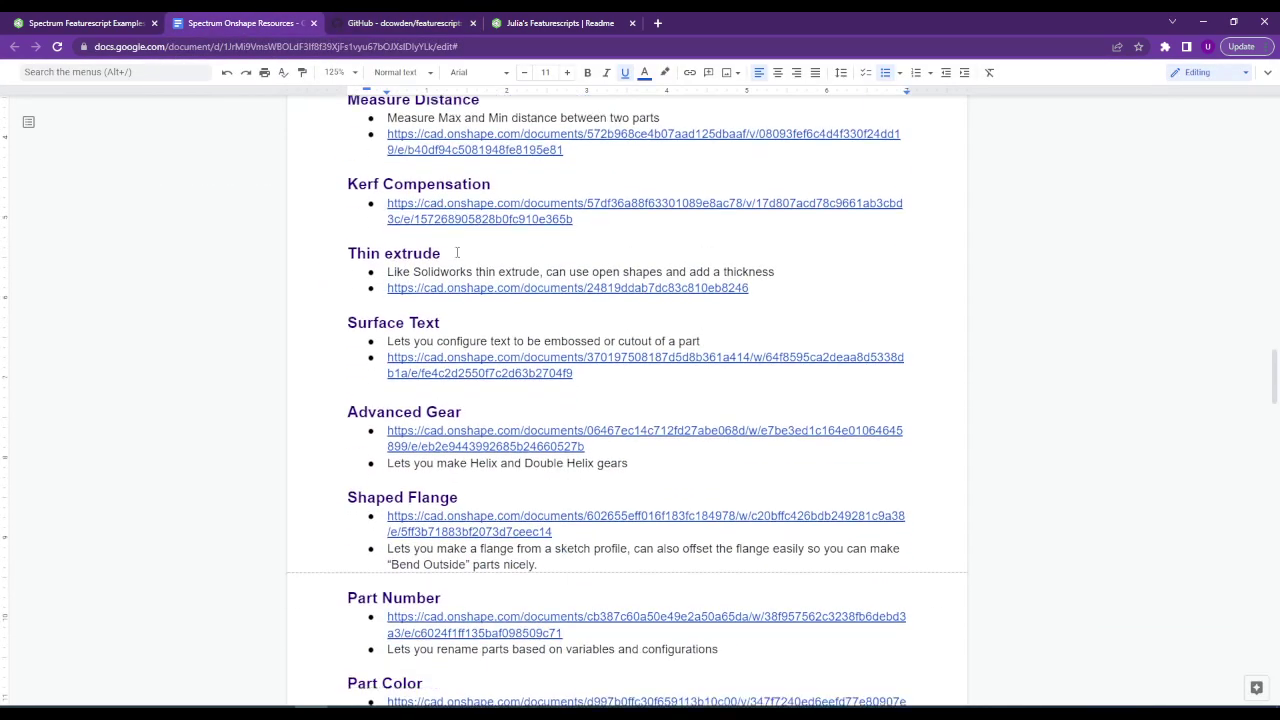
scroll(463, 251, down, 1)
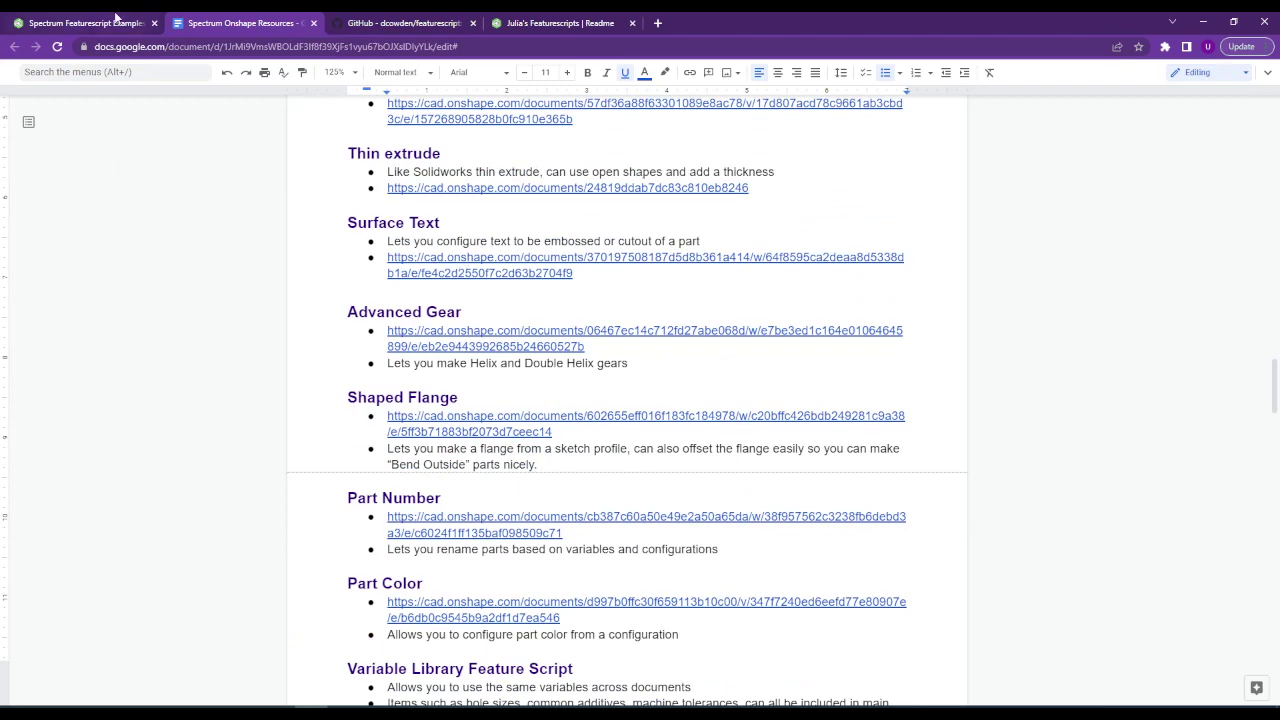
scroll(340, 232, up, 1)
scroll(351, 356, down, 2)
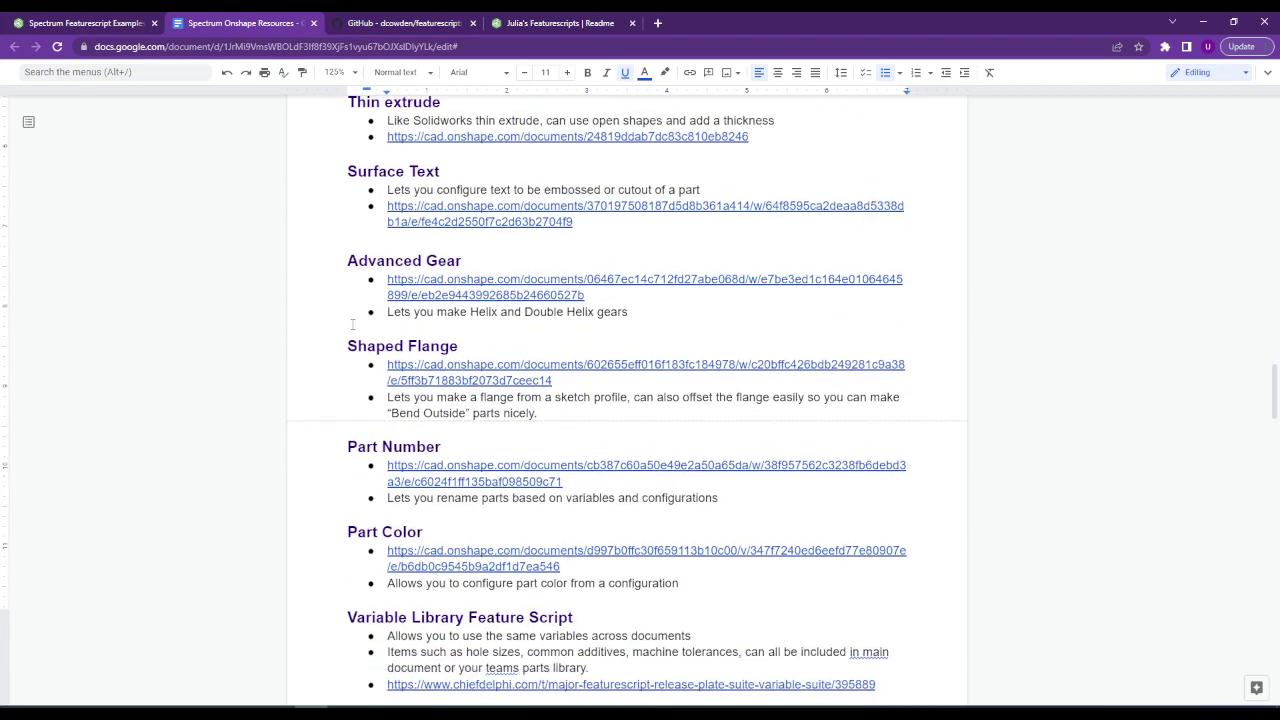
click(105, 22)
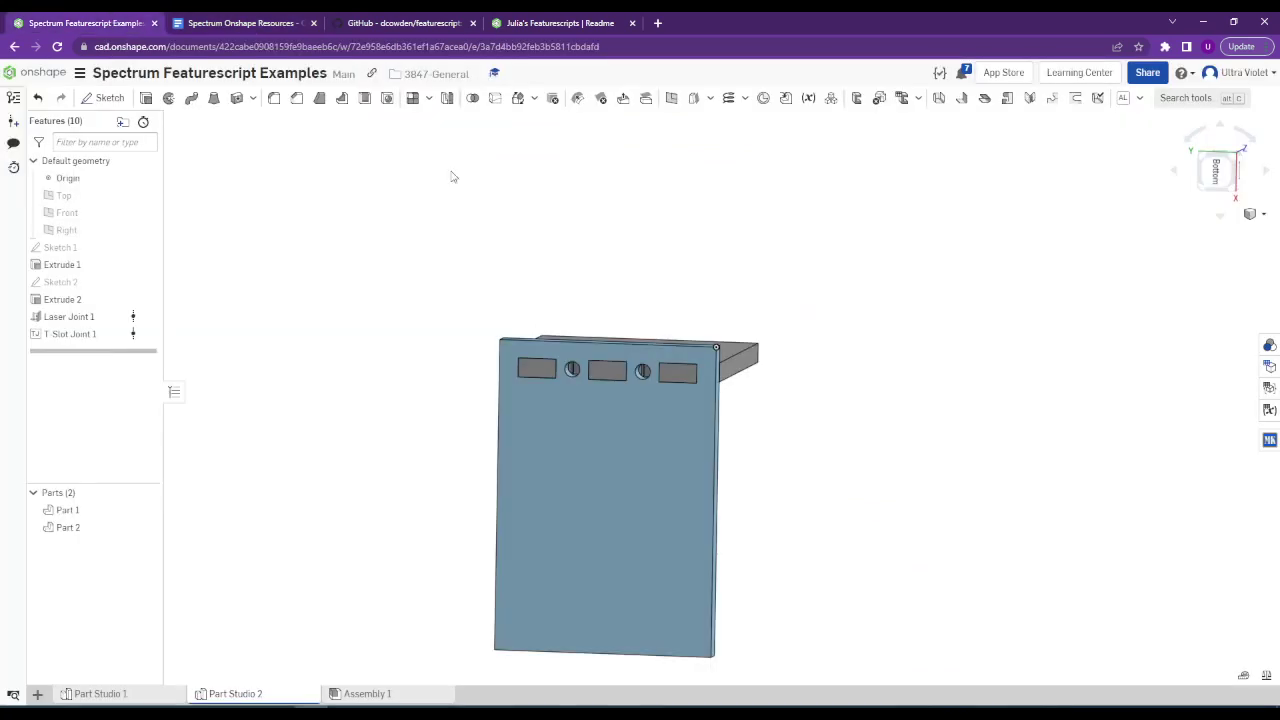
Search 'su' to insert Surface Text and pick the middle slot's top edge as baseline.
click(1186, 98)
text(su)
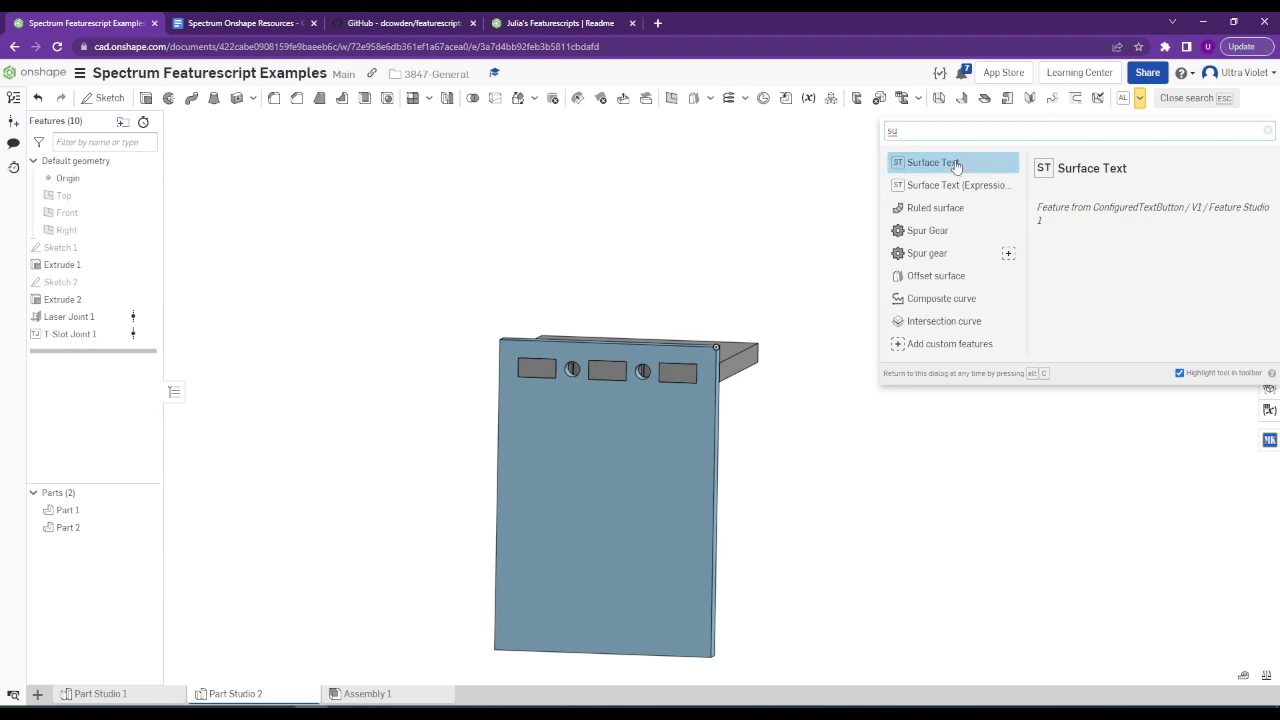
click(955, 163)
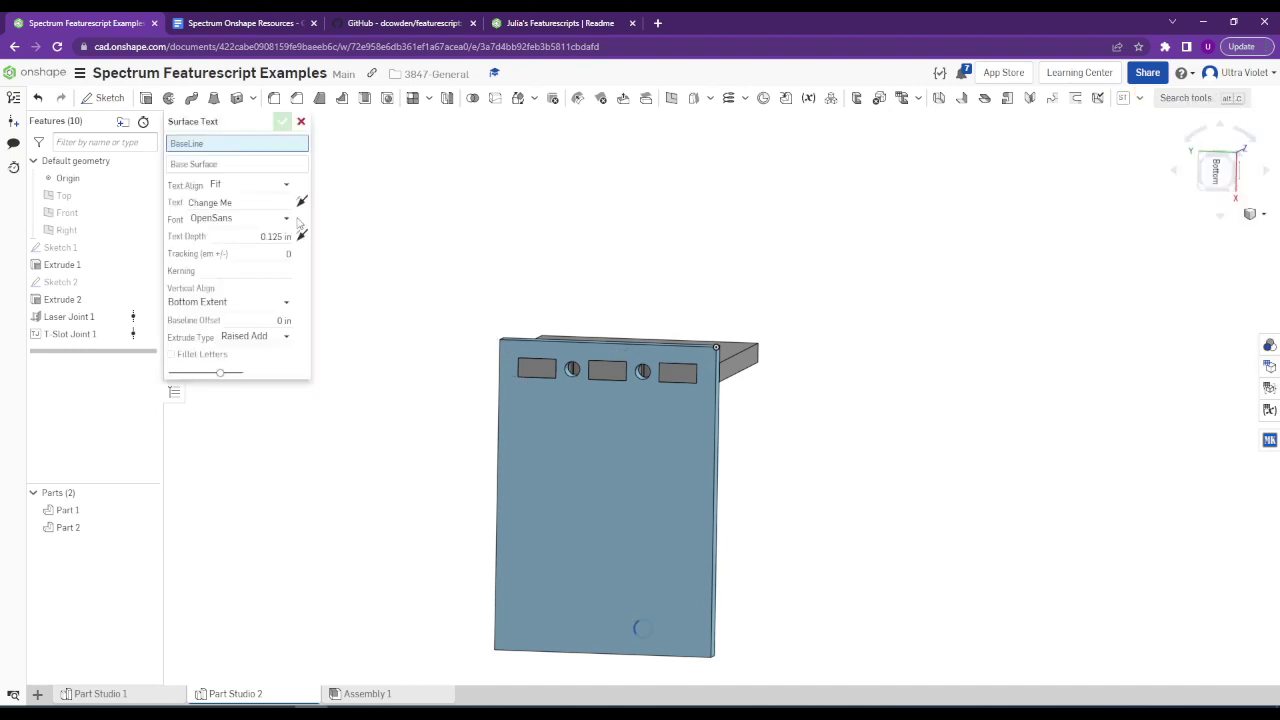
right_drag(451, 205, 699, 476)
scroll(699, 476, up, 5)
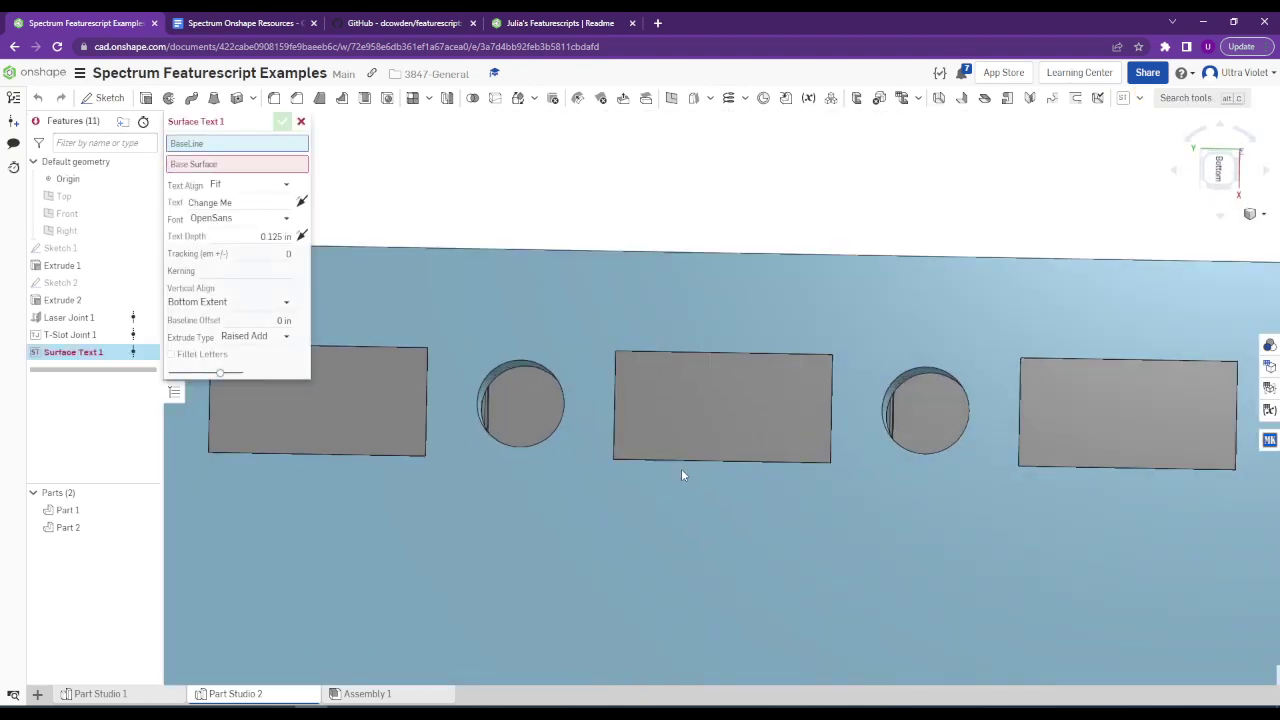
click(668, 350)
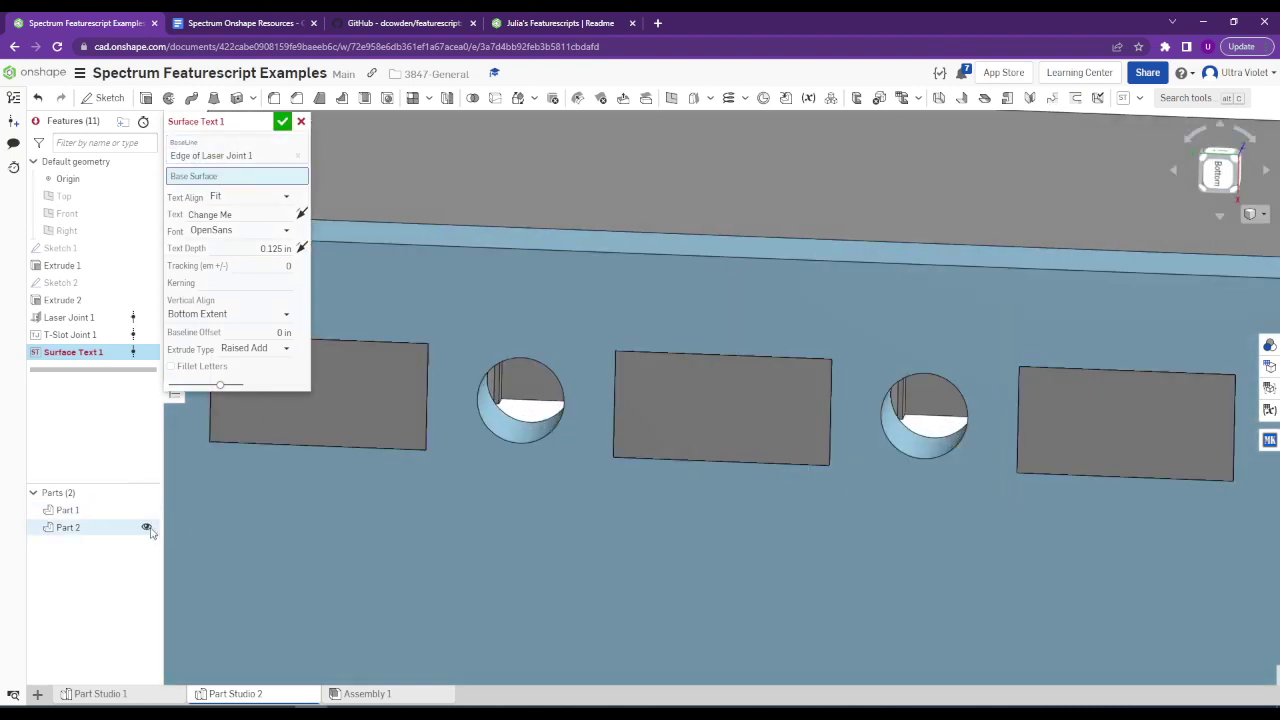
Hide Part 2, re-pick the slot edge as baseline, and set the plate face as base surface.
click(155, 527)
click(297, 155)
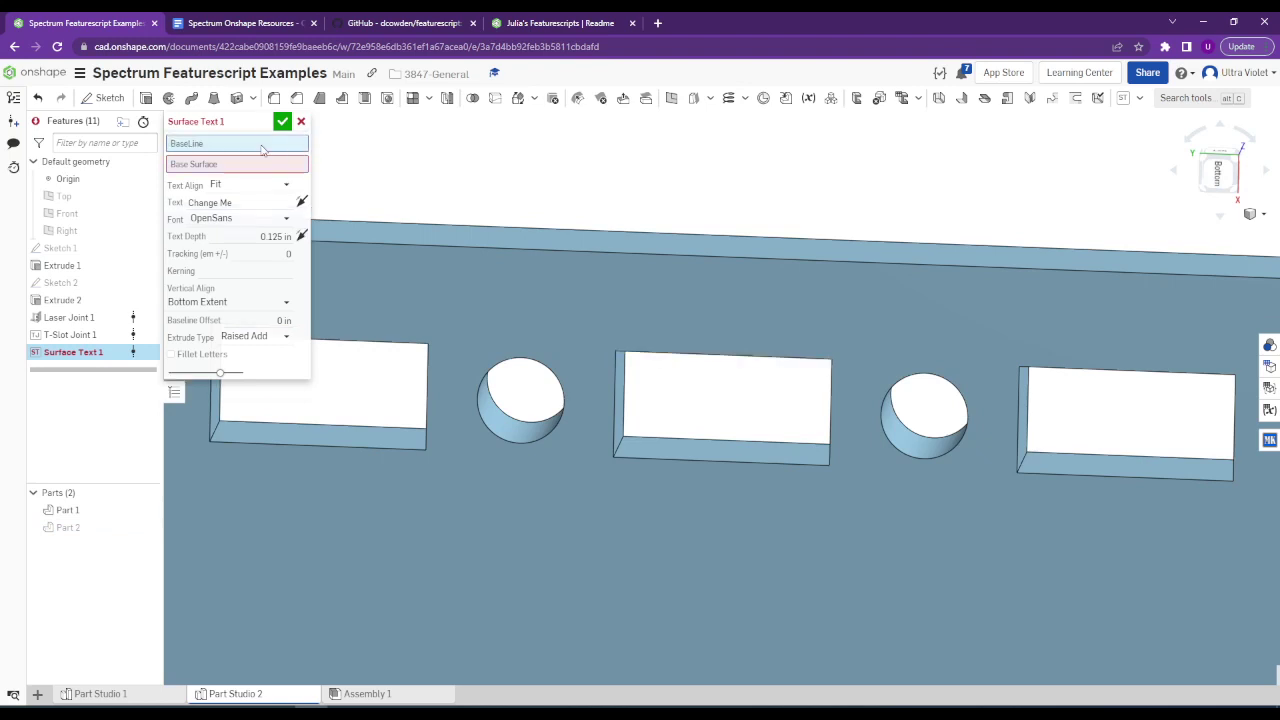
click(668, 356)
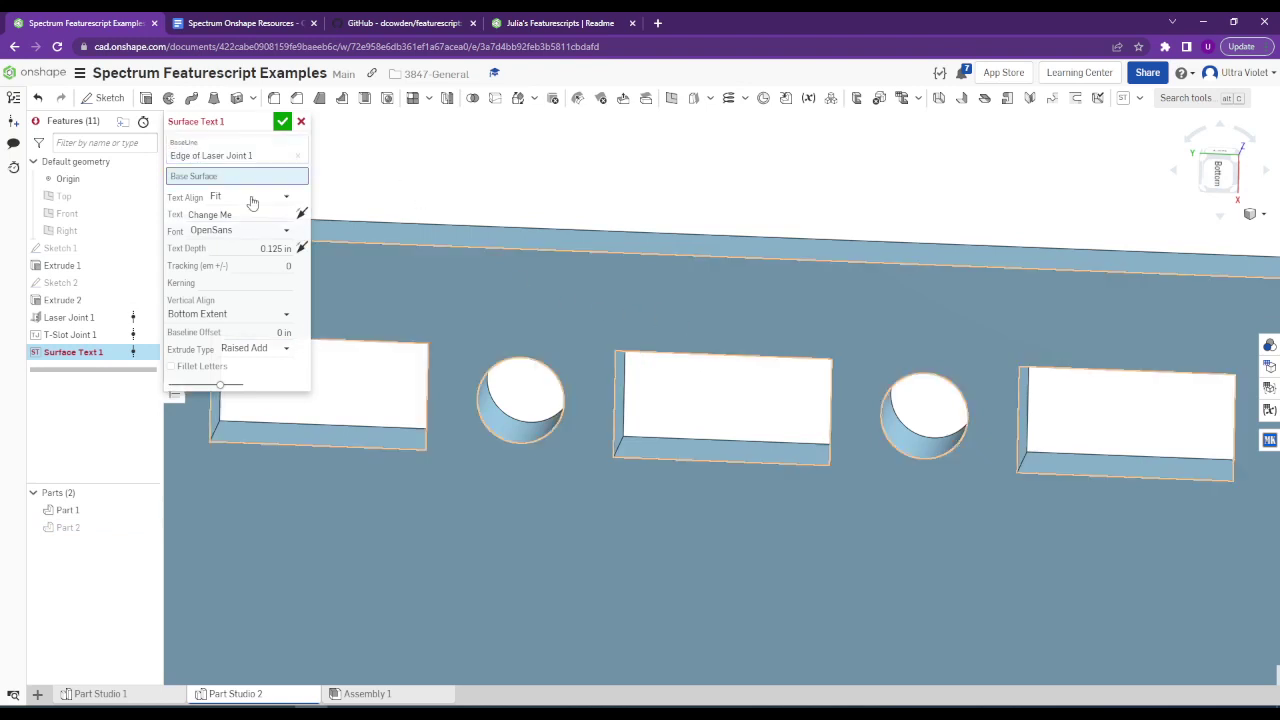
click(530, 334)
right_drag(532, 311, 605, 293)
scroll(595, 300, up, 5)
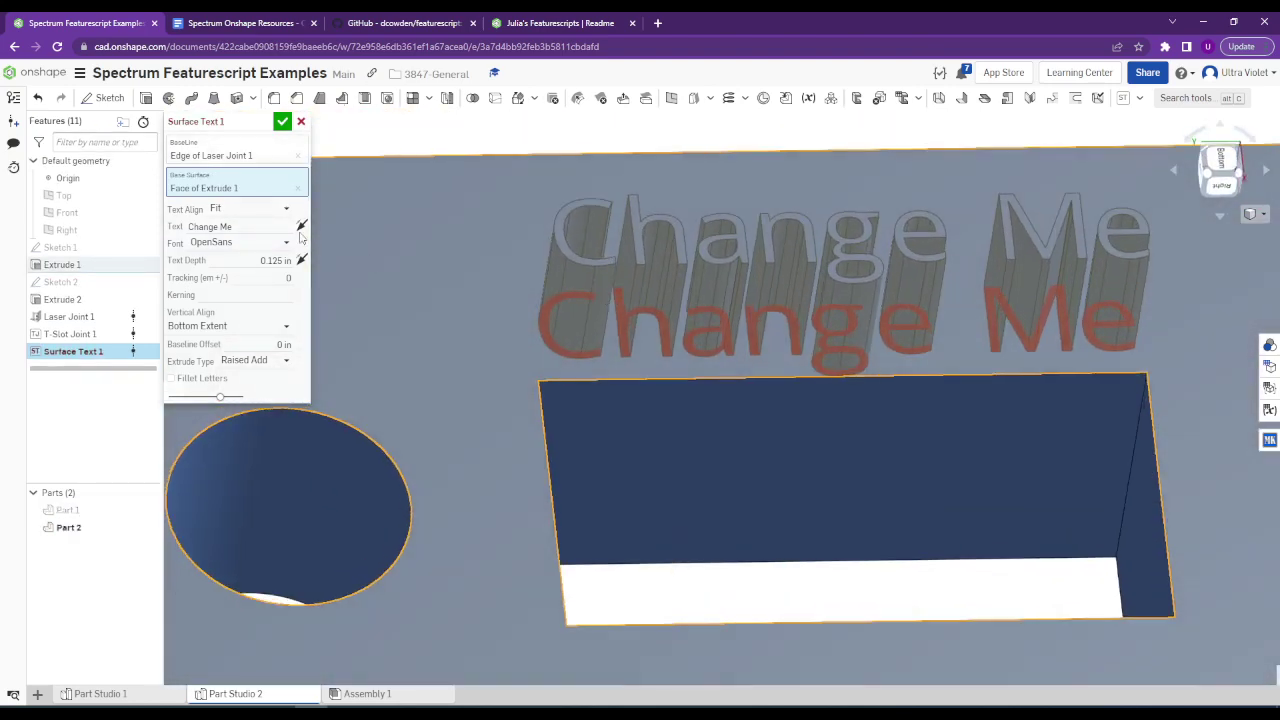
Set the text depth to 0.016 in and replace the placeholder with 'Spectrum'.
click(253, 259)
text(0.016)
key(Return)
right_drag(633, 338, 1010, 352)
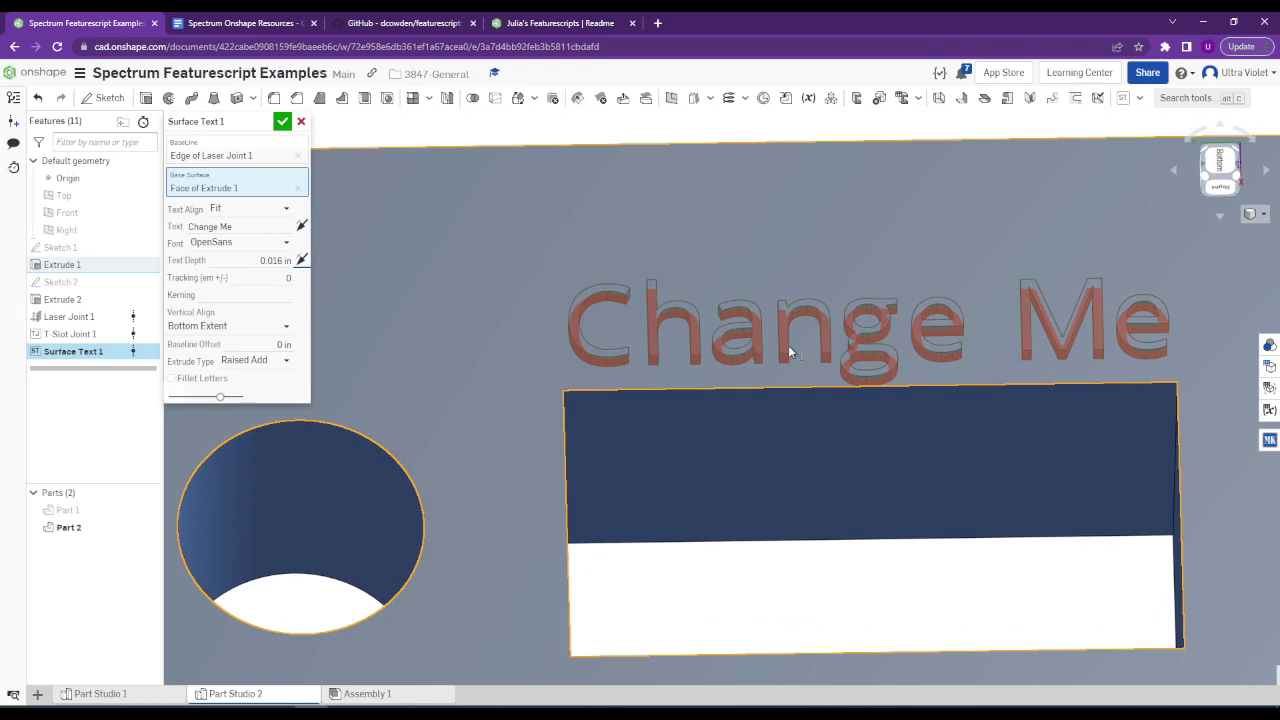
click(238, 230)
text(Spectrum)
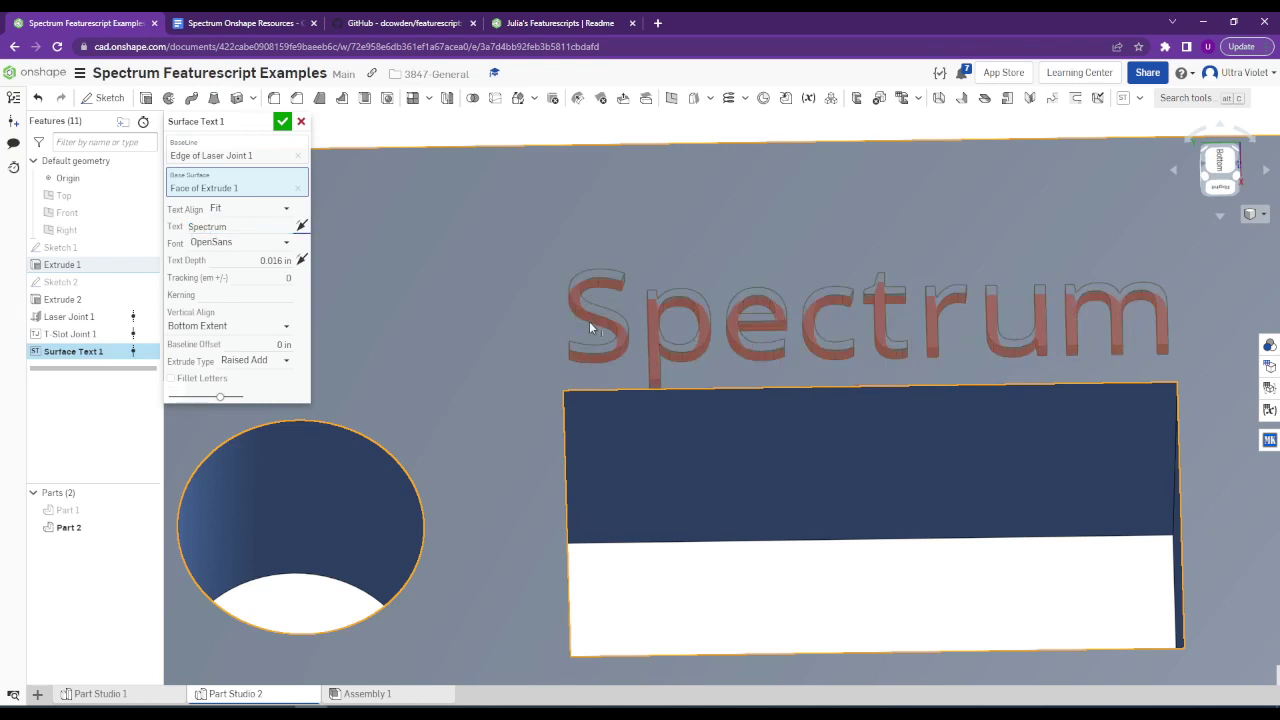
Keep the text raised and left-align the Spectrum text.
scroll(642, 338, up, 3)
right_drag(553, 314, 714, 333)
scroll(714, 333, down, 5)
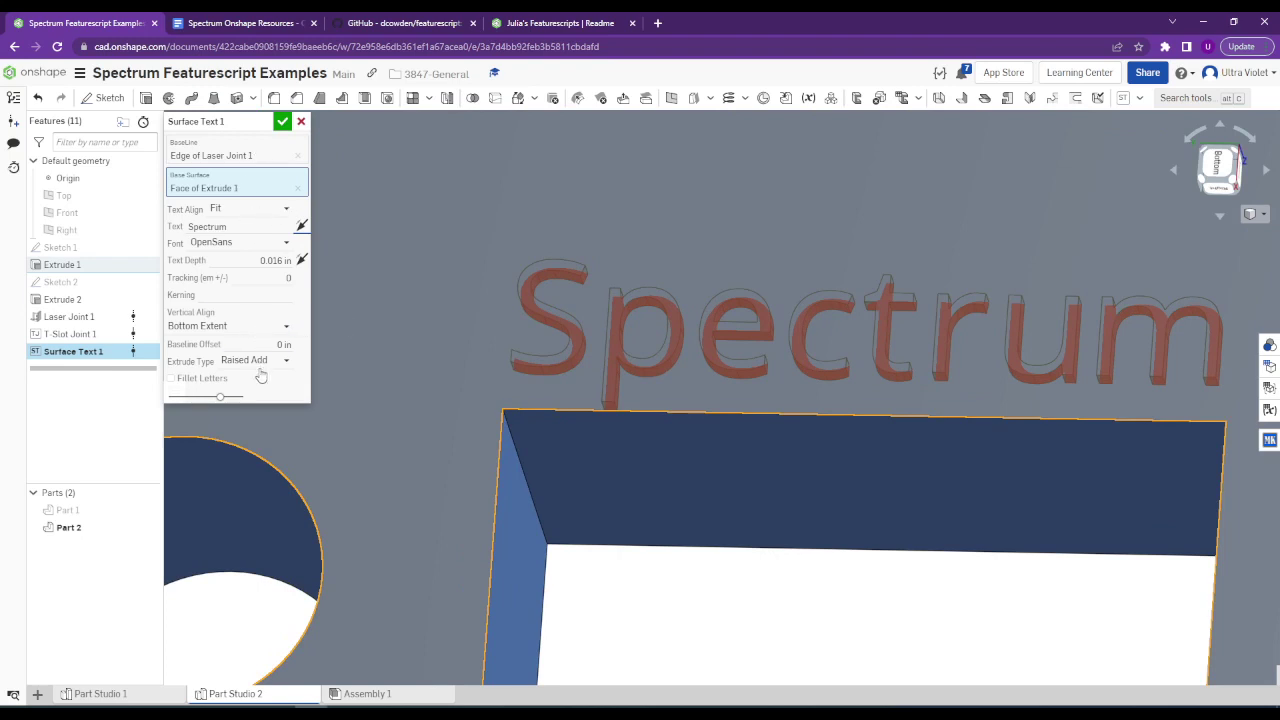
click(258, 362)
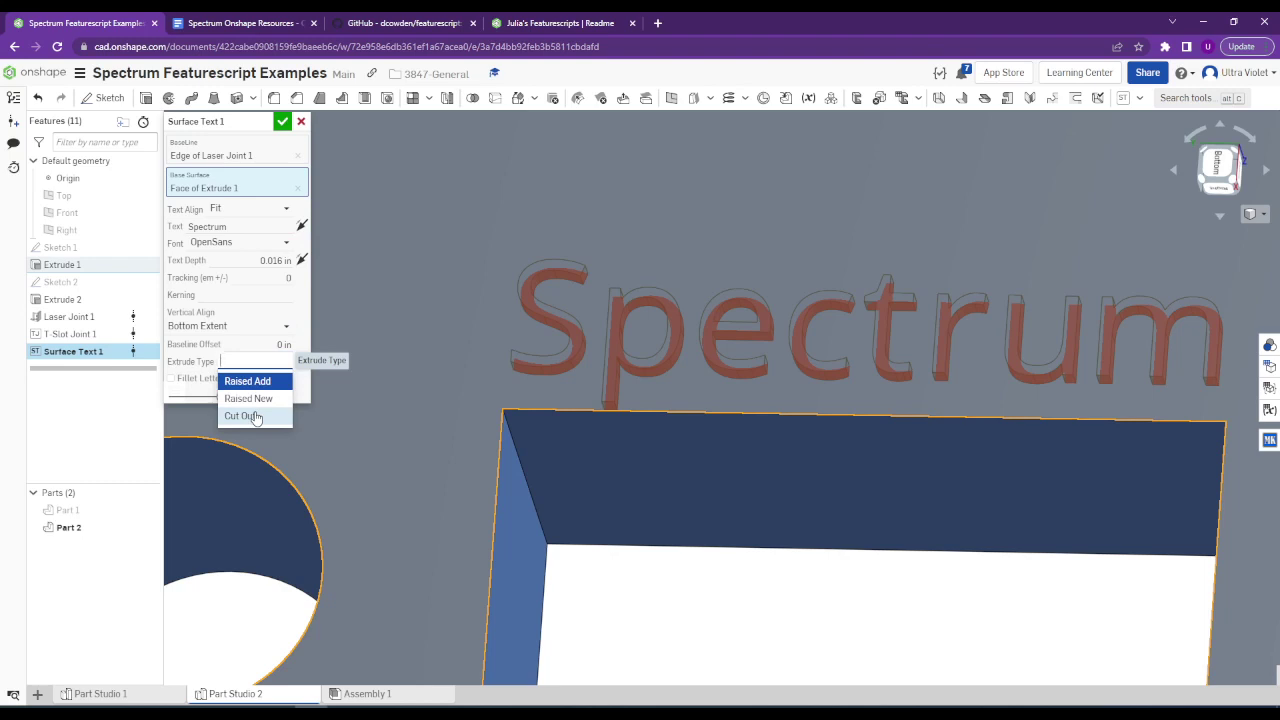
click(300, 323)
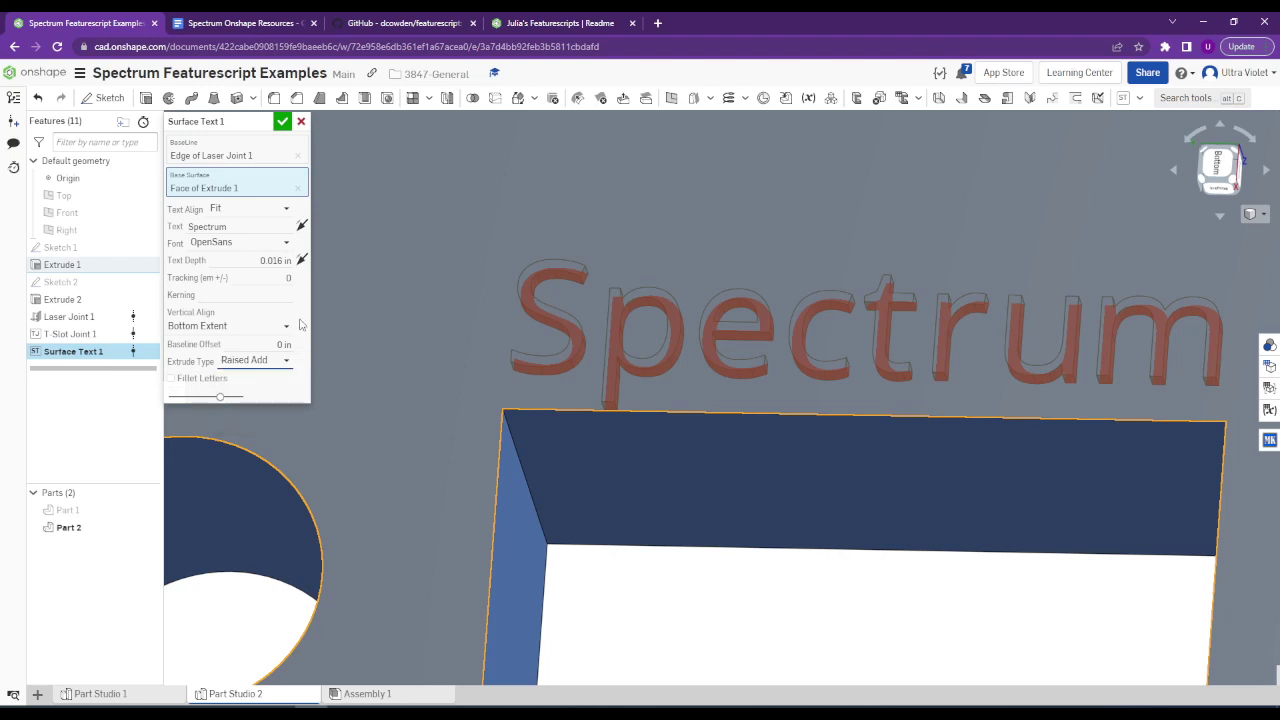
scroll(654, 352, down, 5)
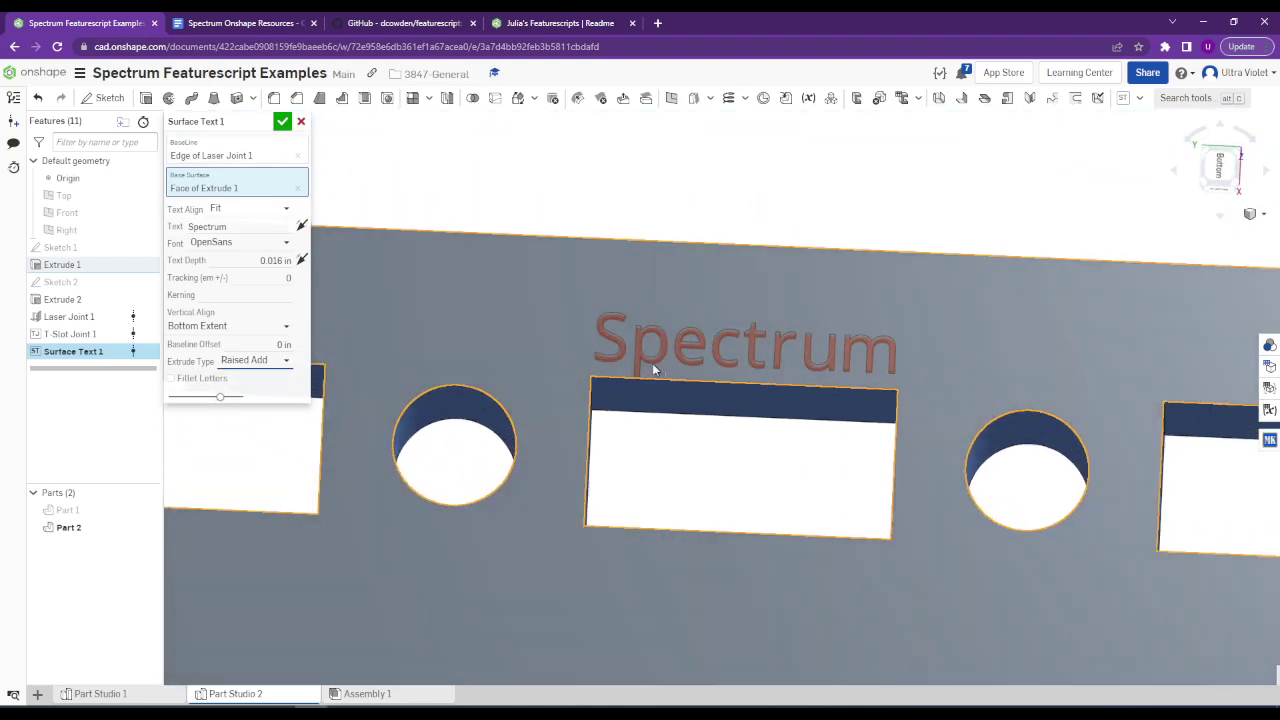
click(263, 210)
click(257, 247)
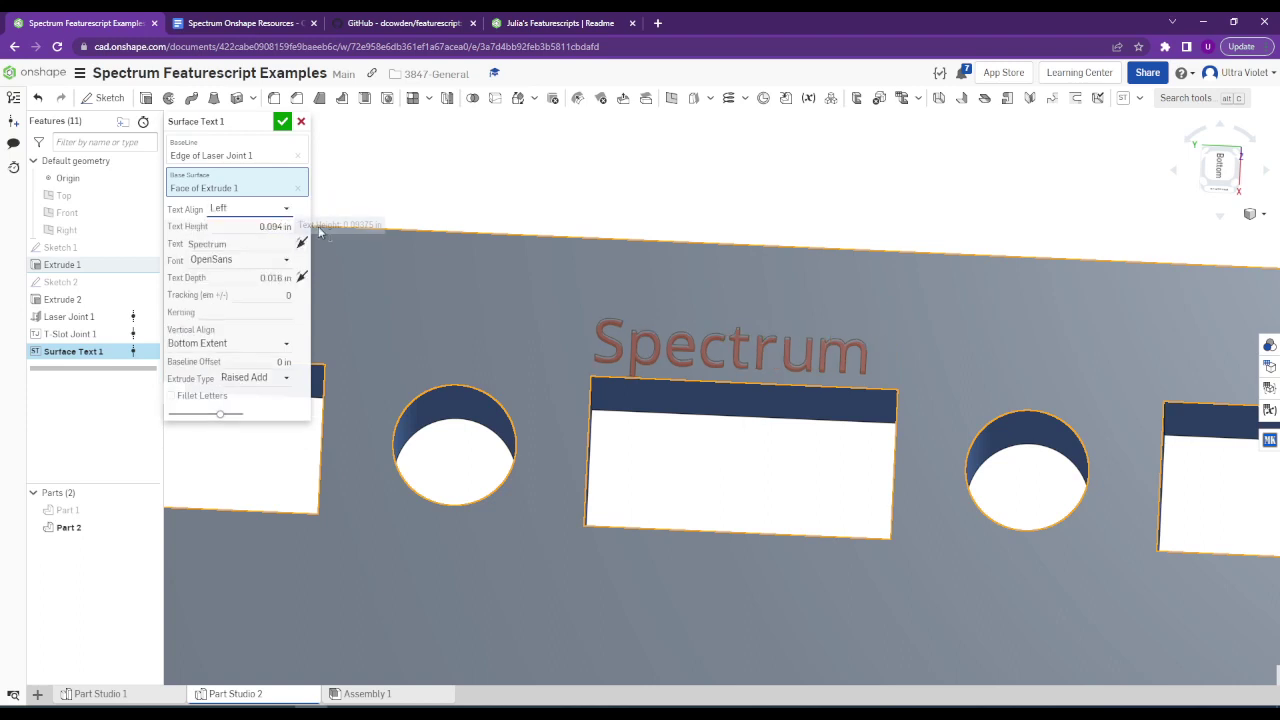
Try text heights of 0.125 in and then 0.1 in.
click(294, 228)
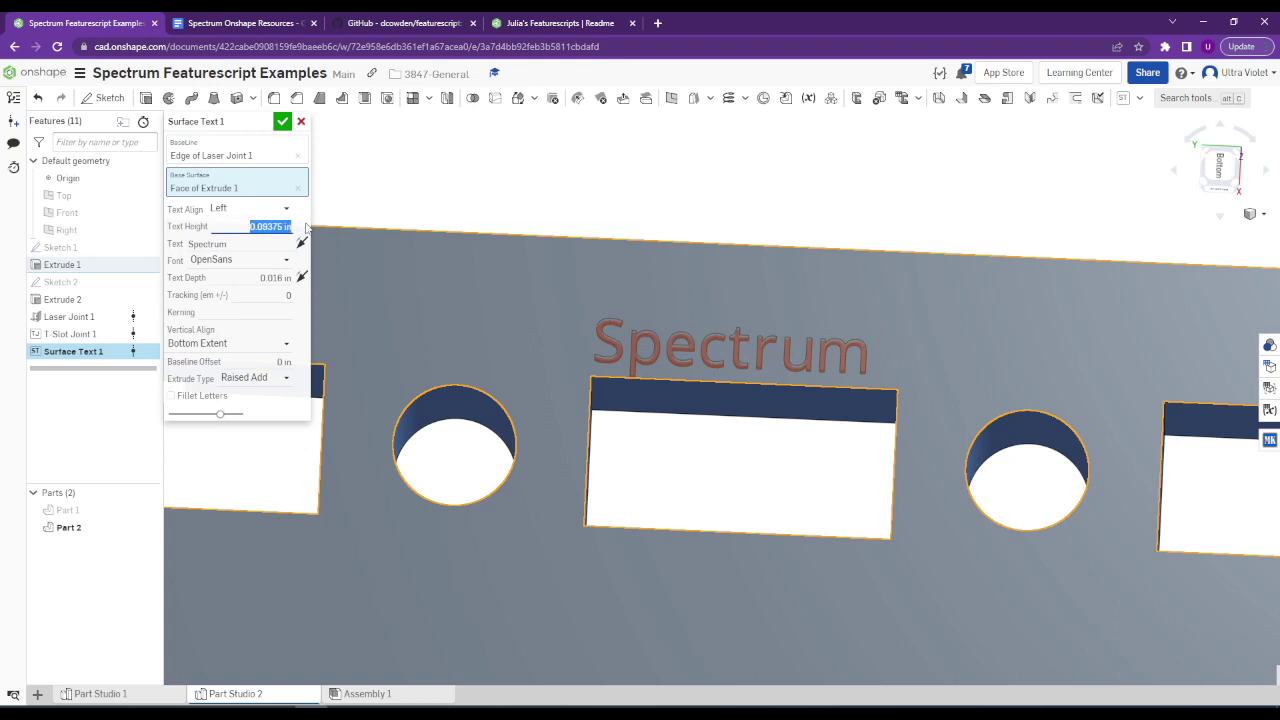
text(0.125)
key(Tab)
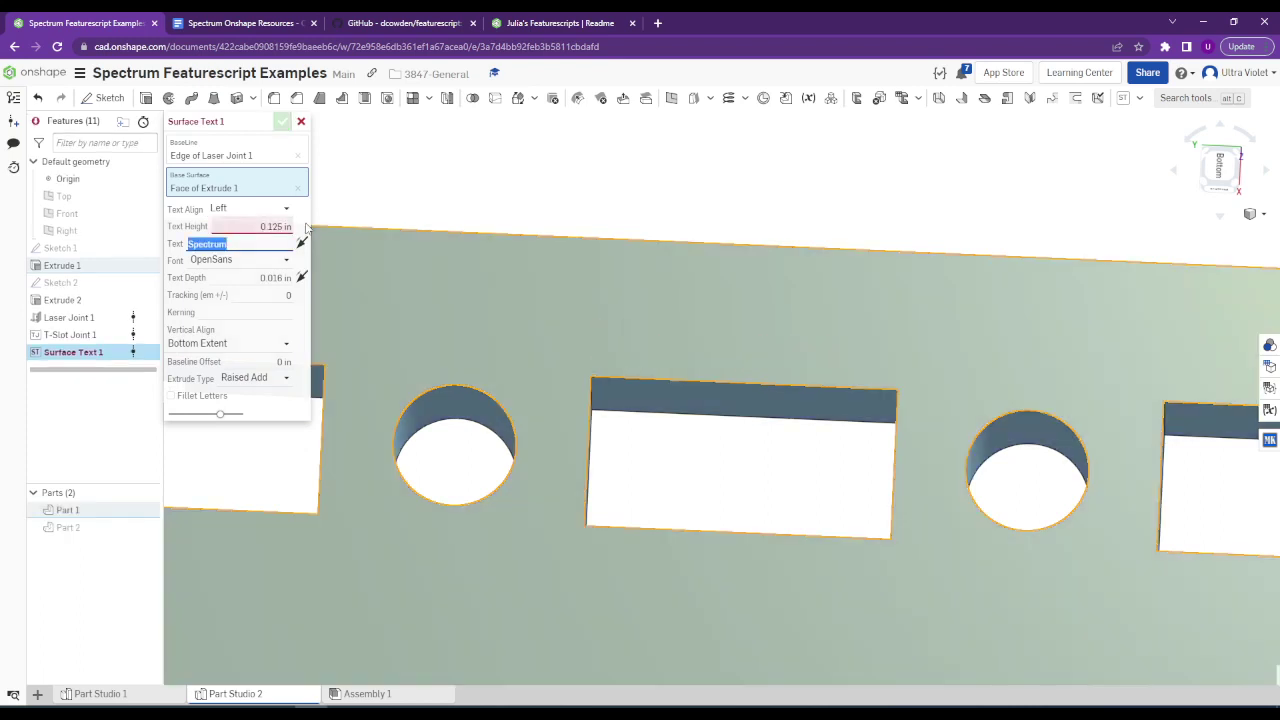
scroll(697, 350, down, 2)
scroll(697, 350, down, 3)
scroll(631, 374, up, 5)
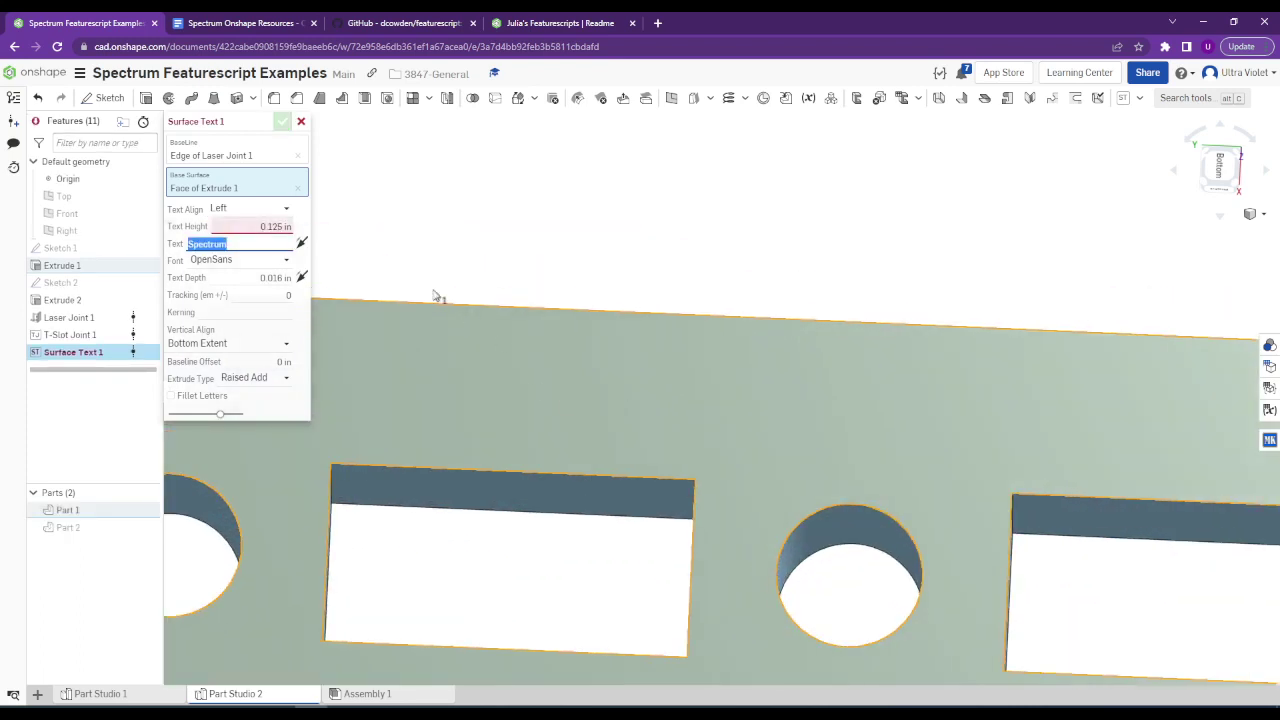
click(273, 230)
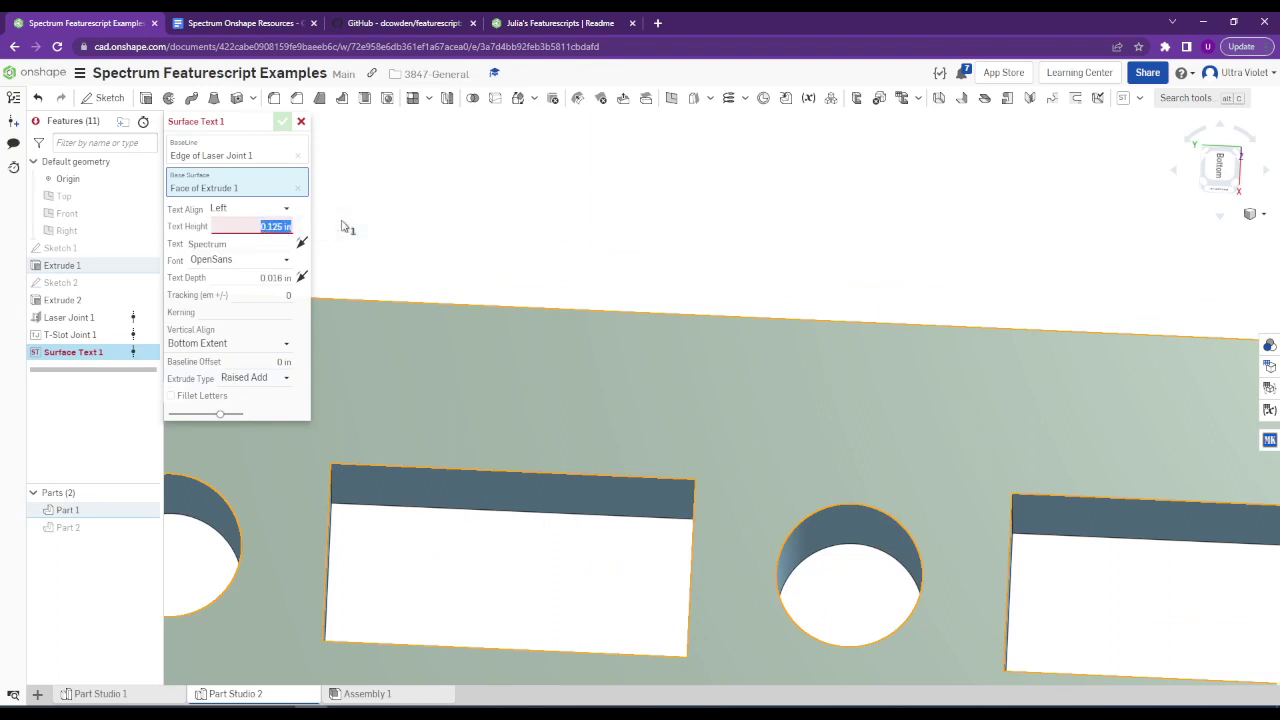
text(0.1)
key(Tab)
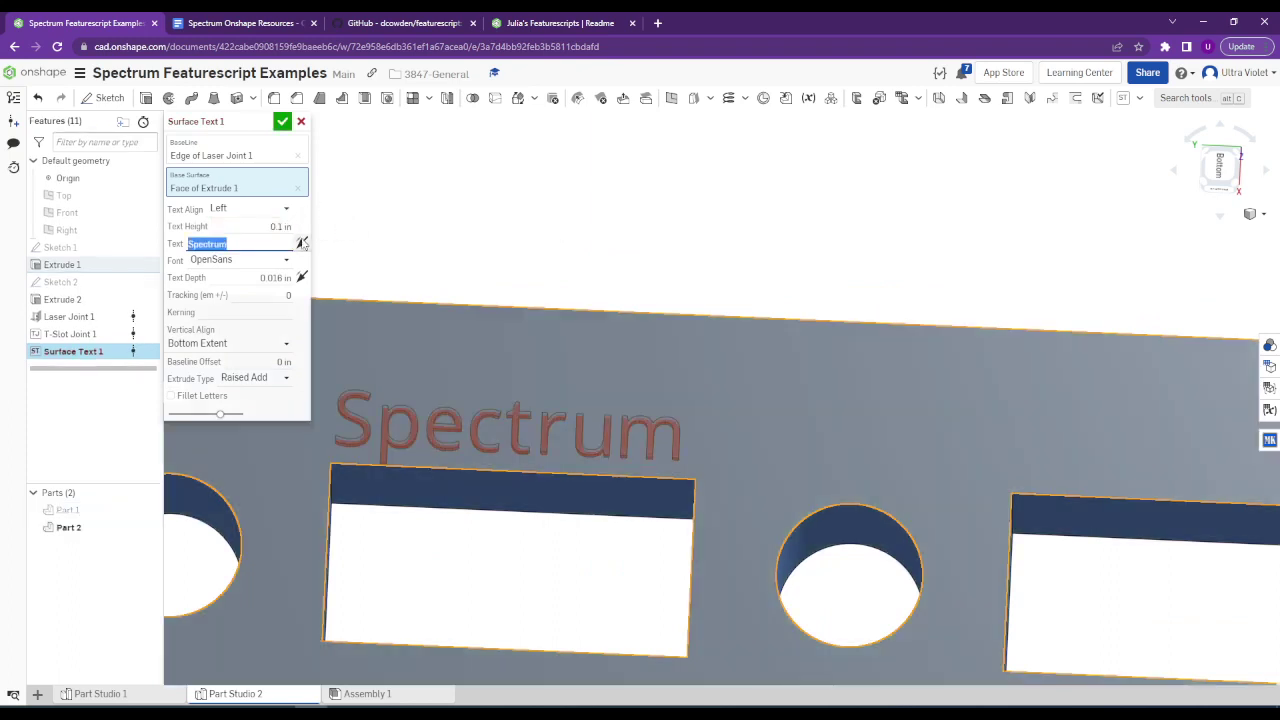
Settle the text height at 0.1 in after trying 0.11, and commit Surface Text 1.
click(284, 227)
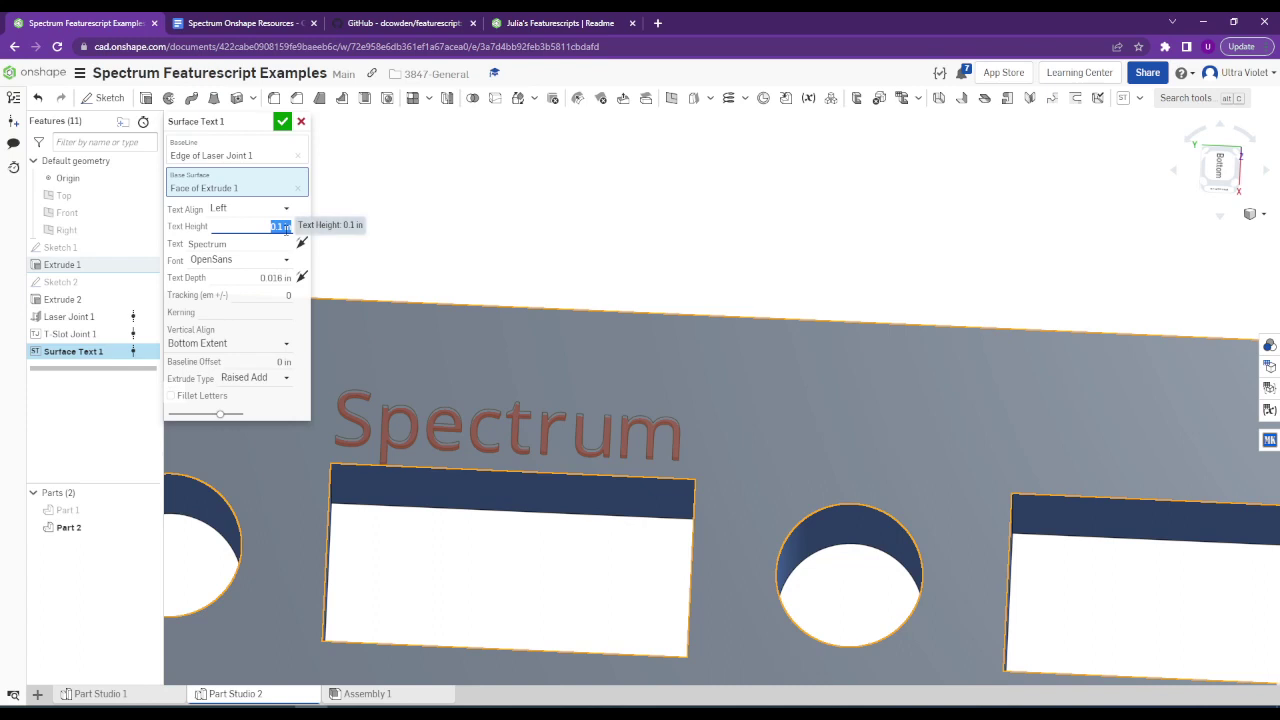
key(BackSpace)
text(0.11)
key(Return)
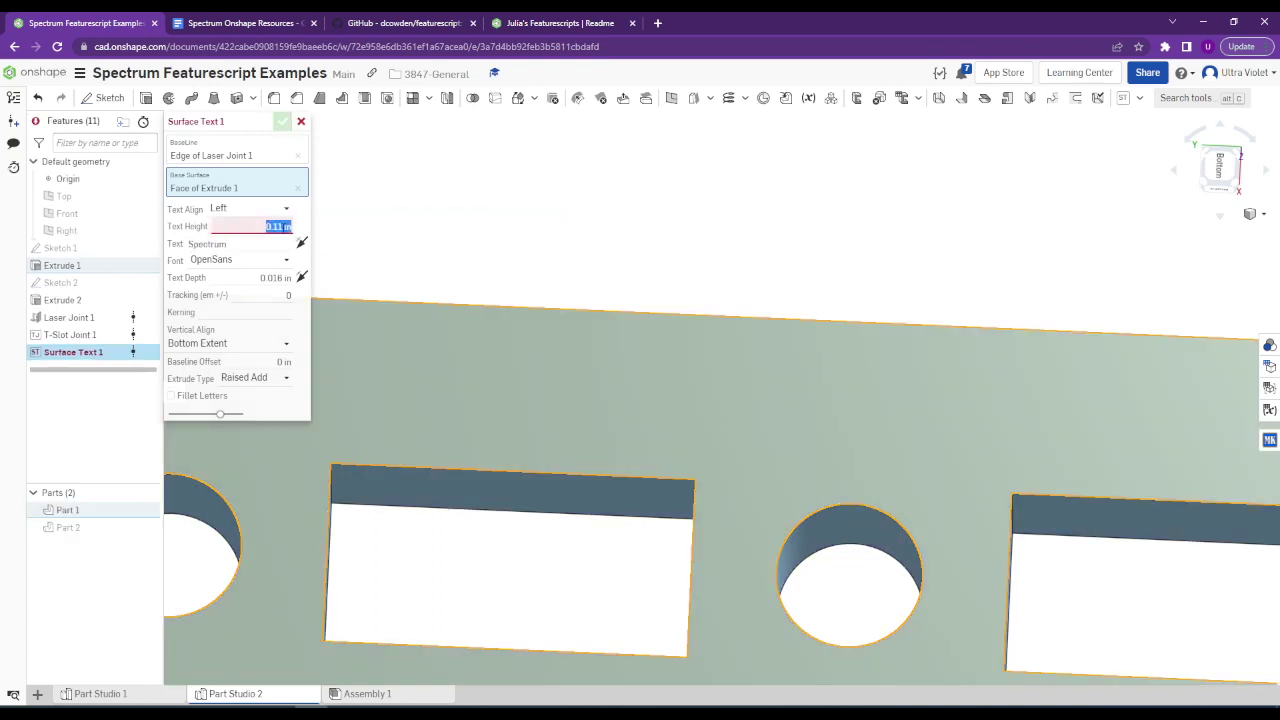
click(284, 227)
key(Tab)
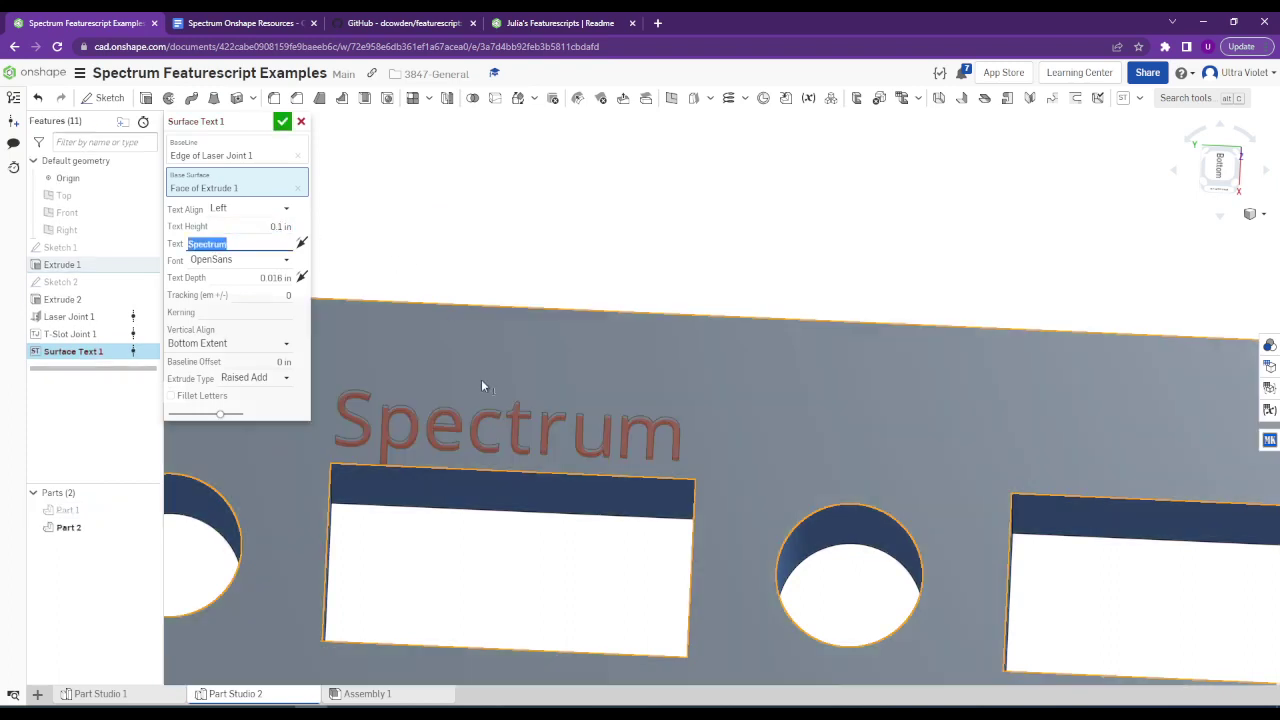
scroll(436, 440, down, 3)
click(283, 122)
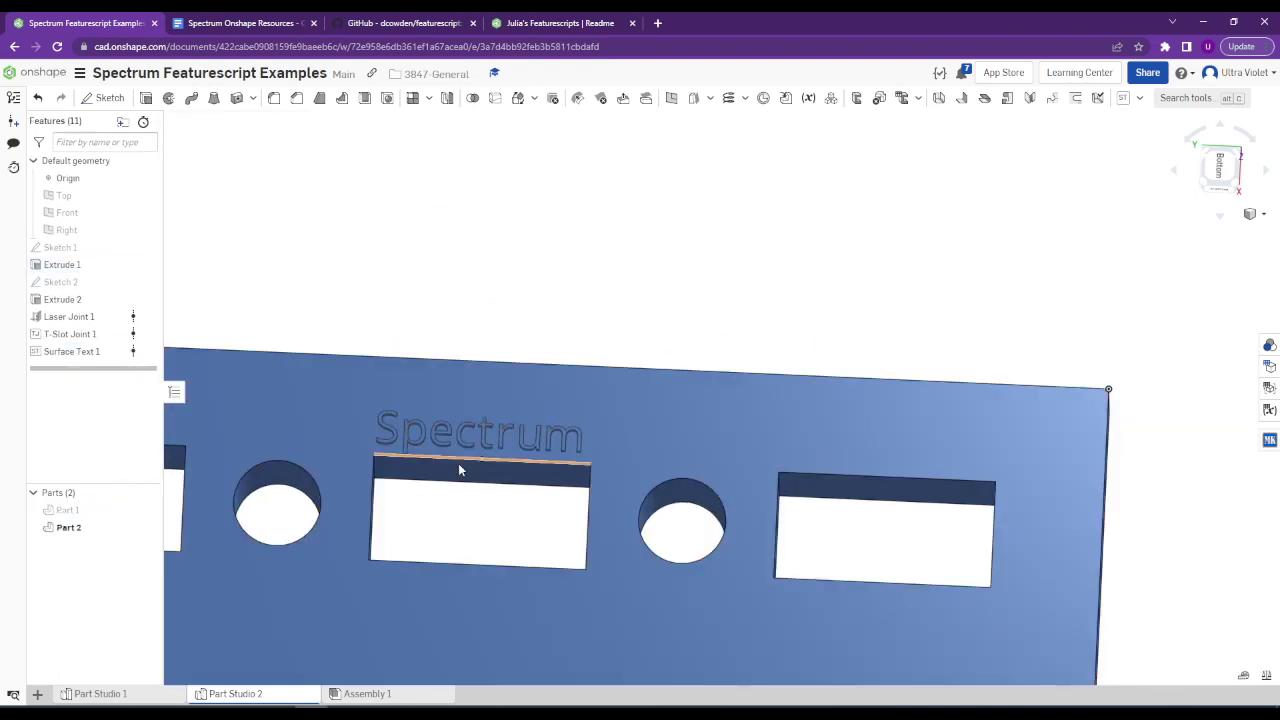
scroll(411, 473, up, 5)
right_drag(680, 485, 694, 463)
scroll(509, 480, down, 4)
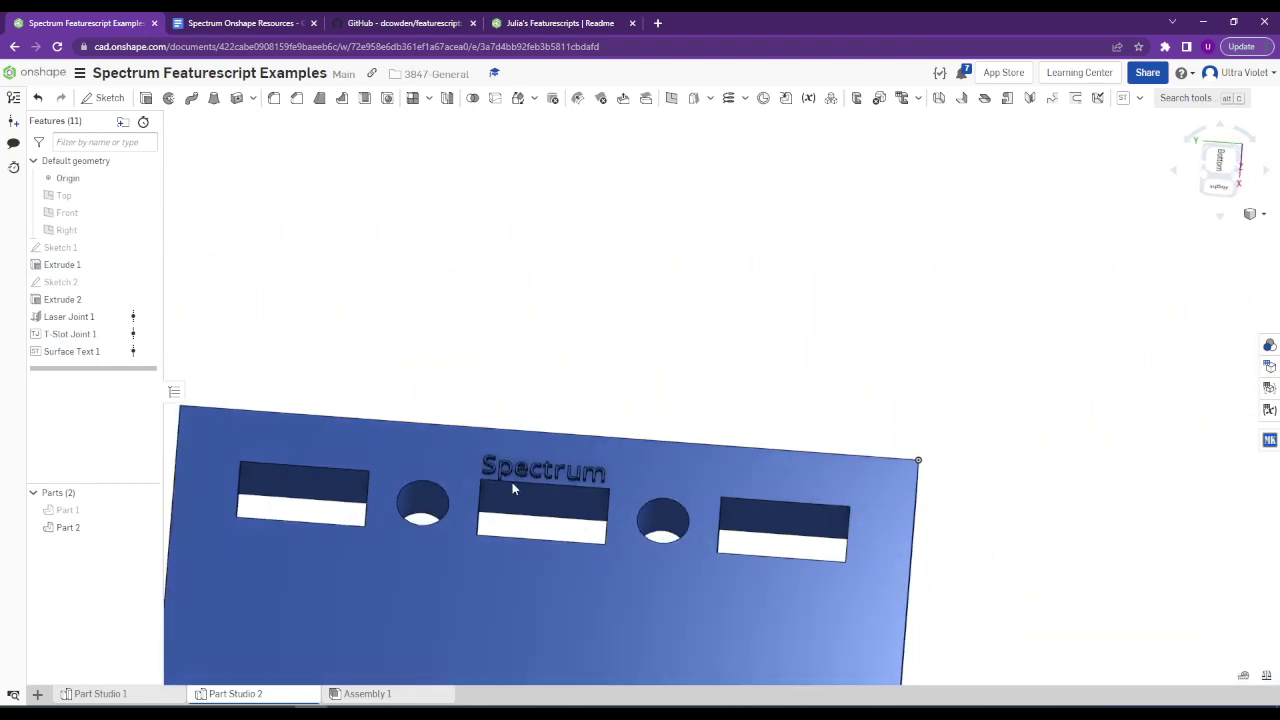
right_drag(514, 491, 503, 515)
scroll(506, 500, down, 3)
scroll(470, 452, up, 5)
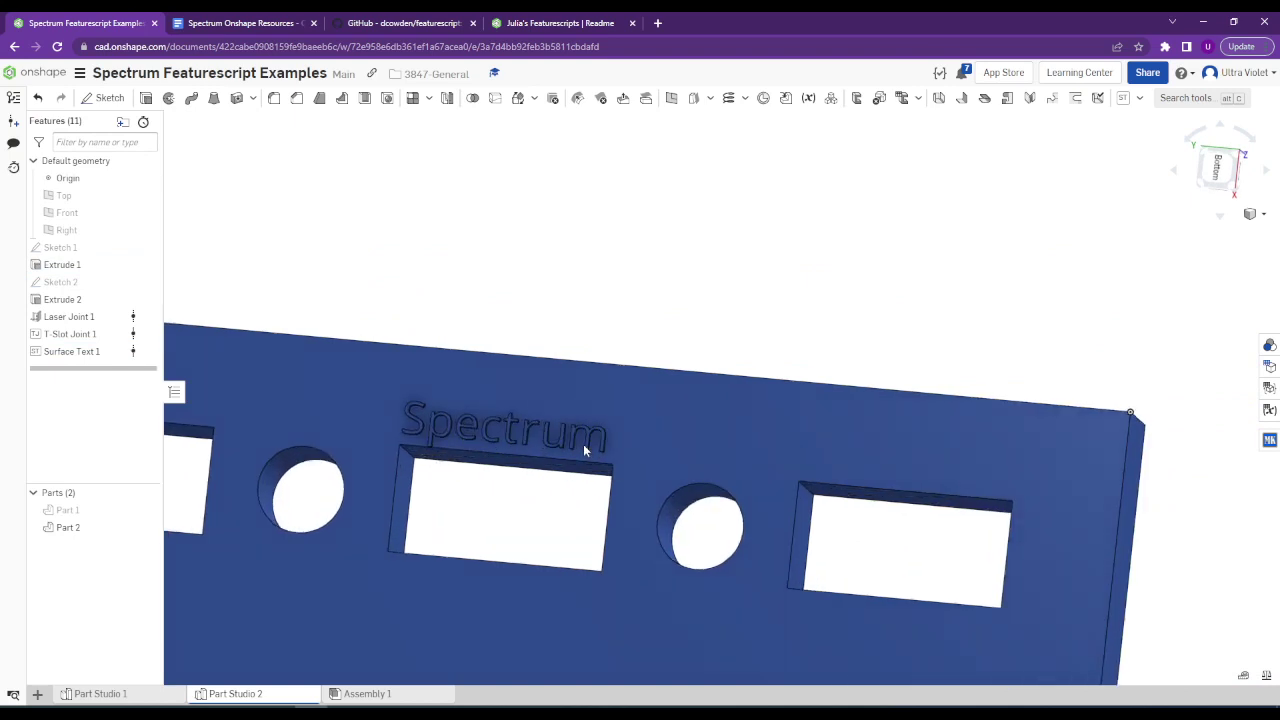
mouse_move(583, 444)
right_down()
mouse_move(540, 461)
mouse_move(567, 439)
right_up()
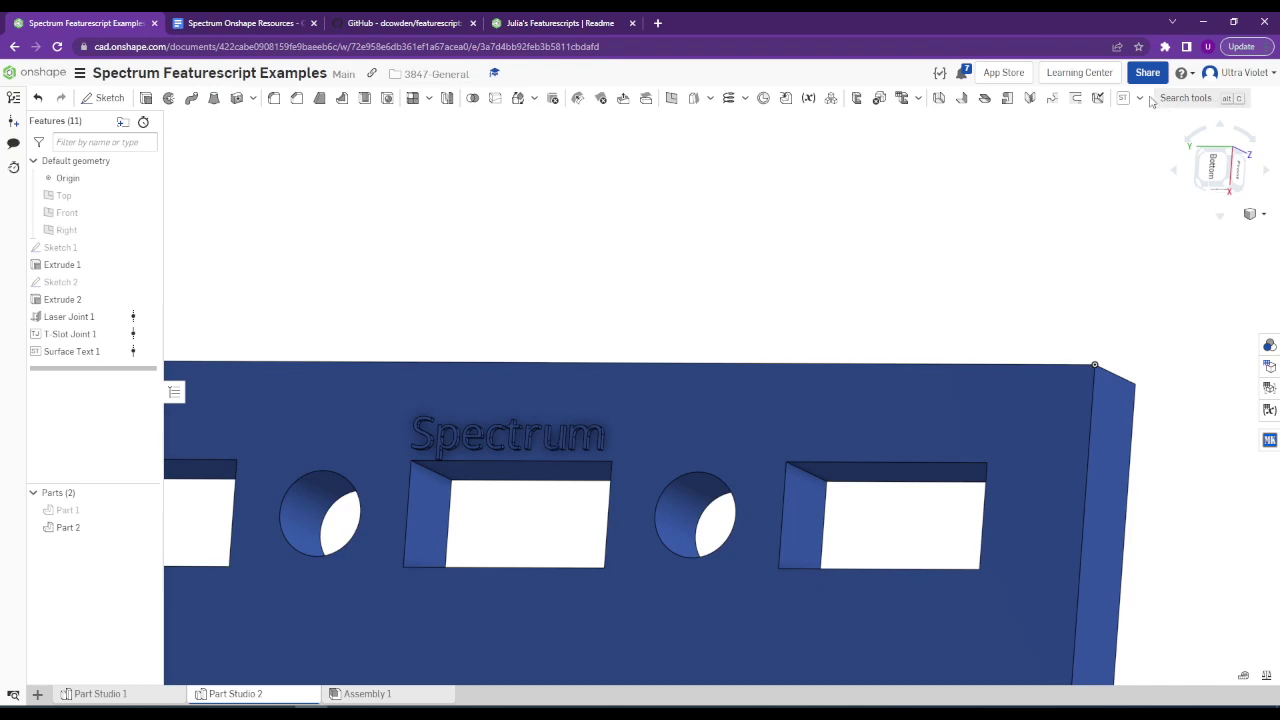
Add an Advanced Gear feature found by searching 'adv' in the tool search.
click(1181, 98)
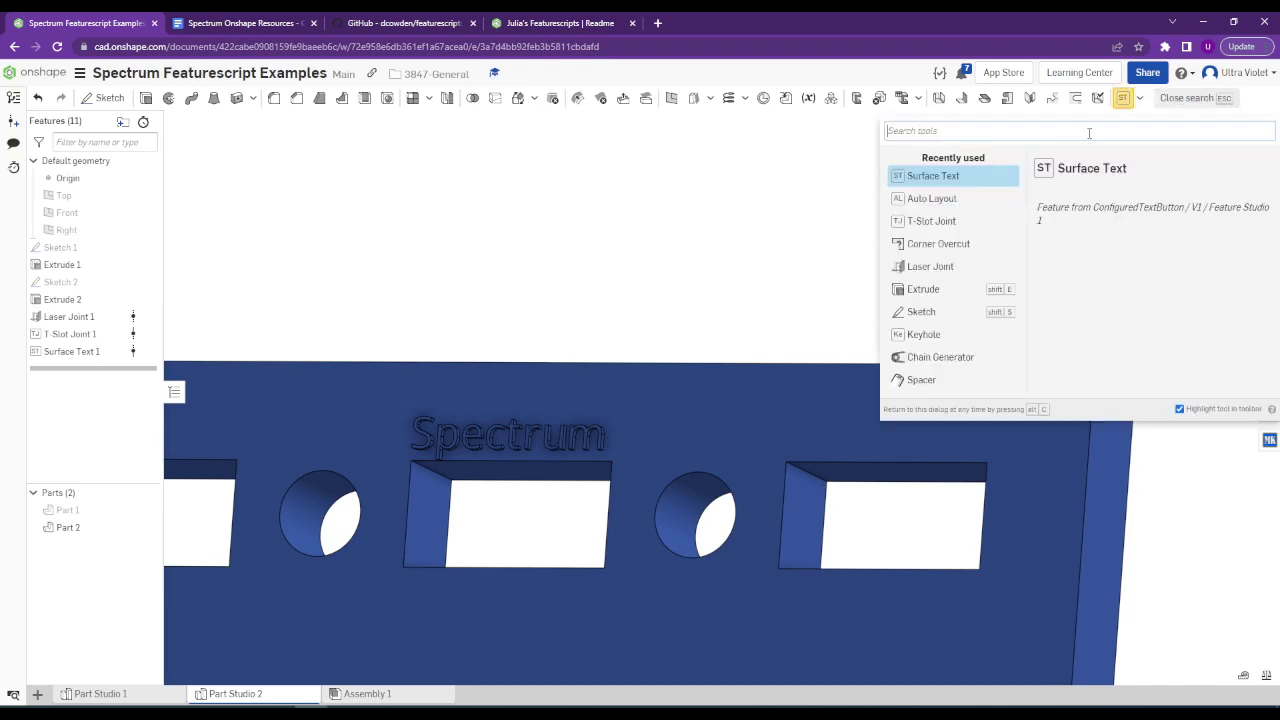
text(advan)
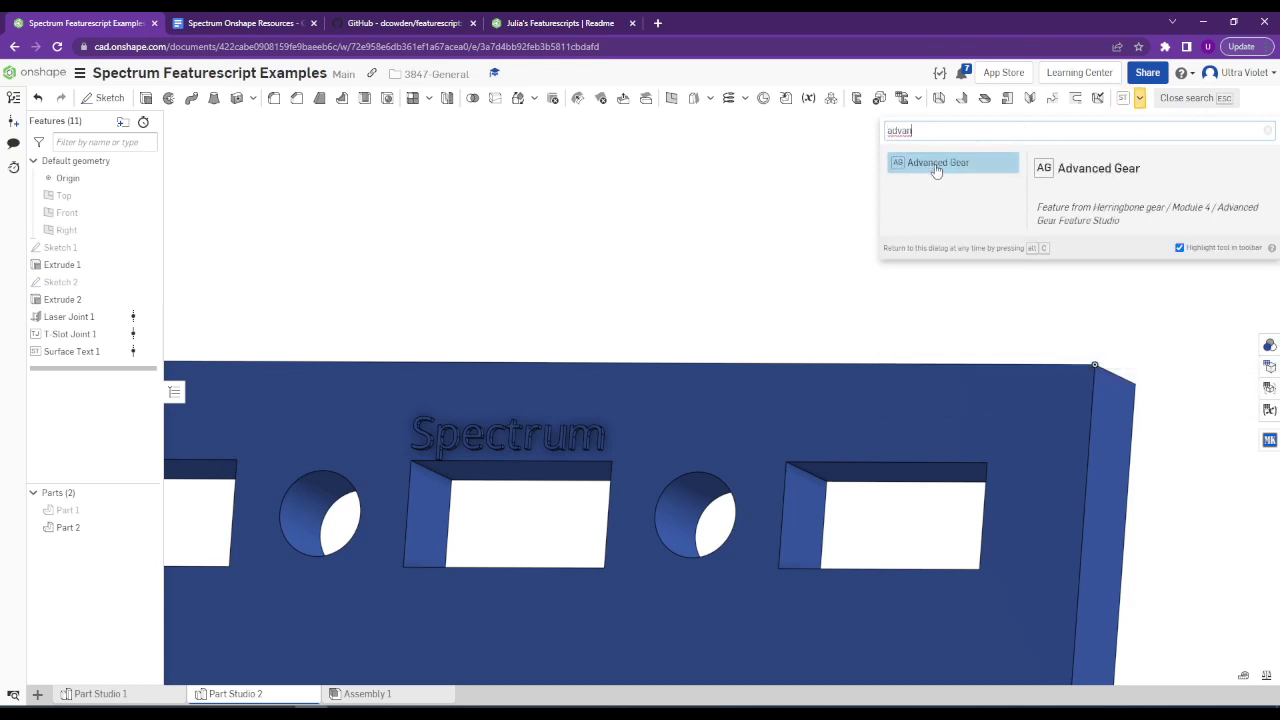
click(935, 163)
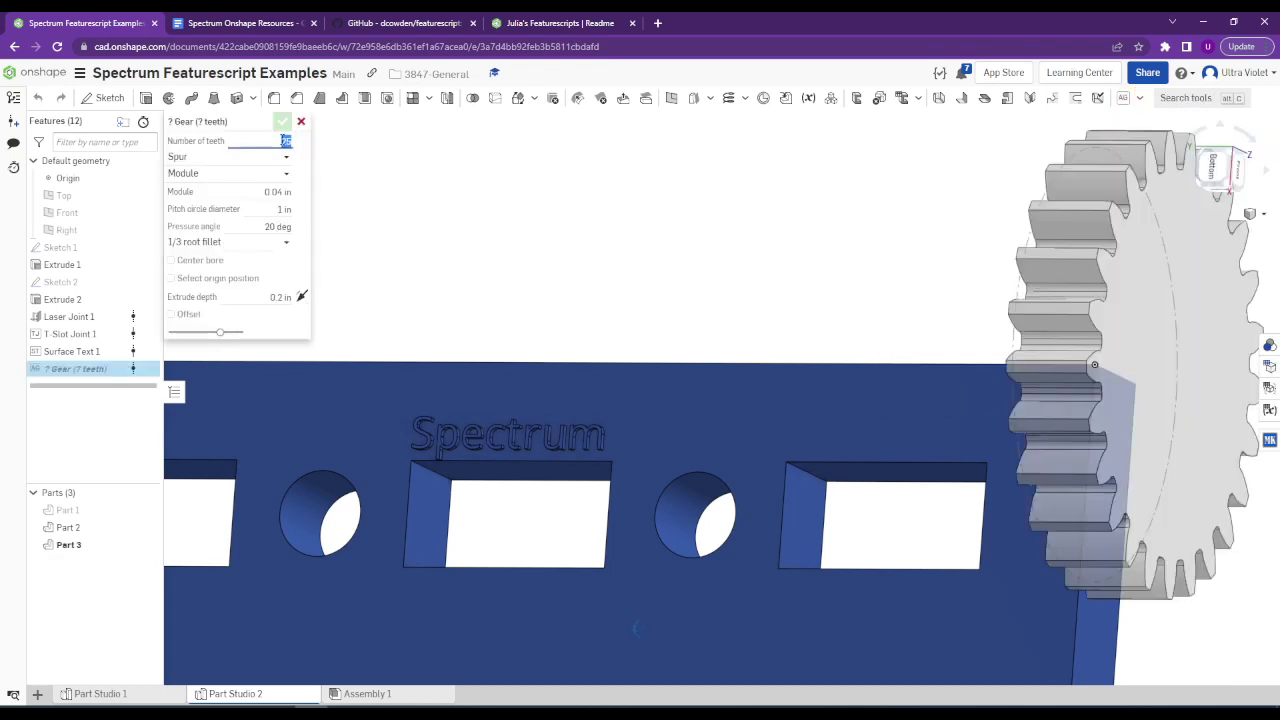
scroll(782, 311, down, 3)
scroll(760, 340, up, 5)
right_drag(743, 357, 729, 342)
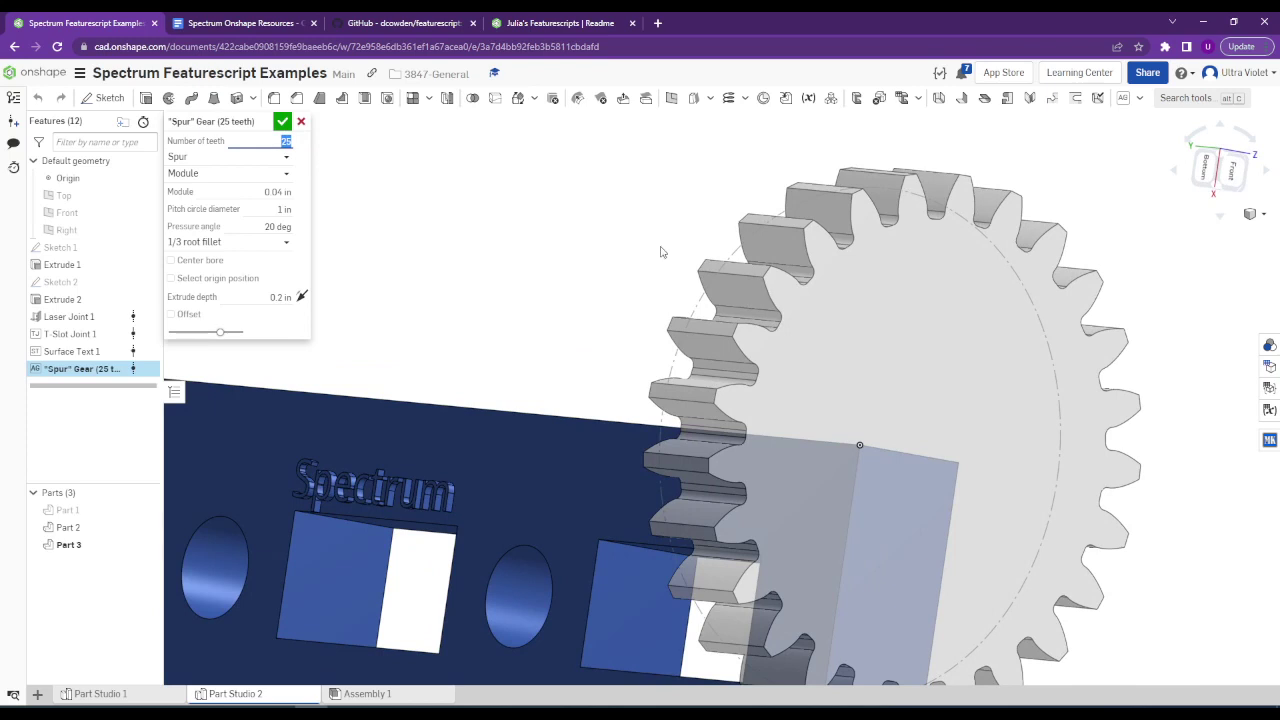
Set the 25-tooth gear's type to Herringbone, previewing at 0.2 in depth.
click(270, 157)
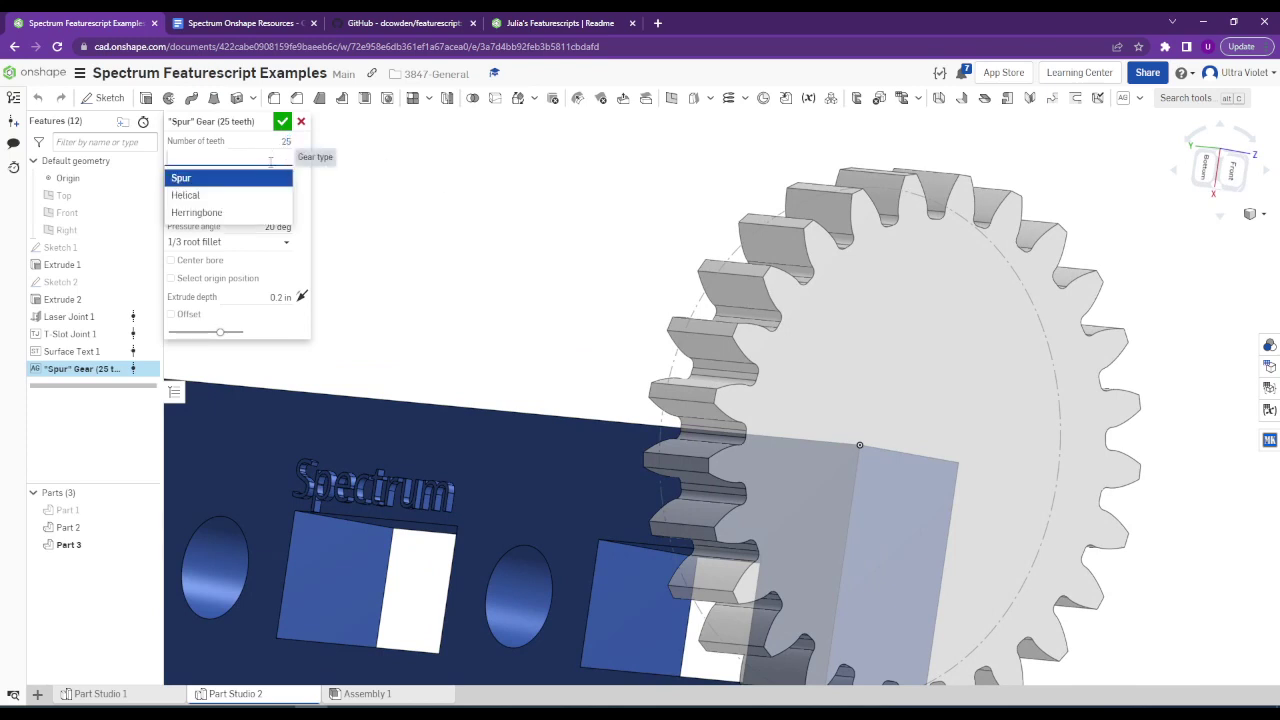
click(200, 213)
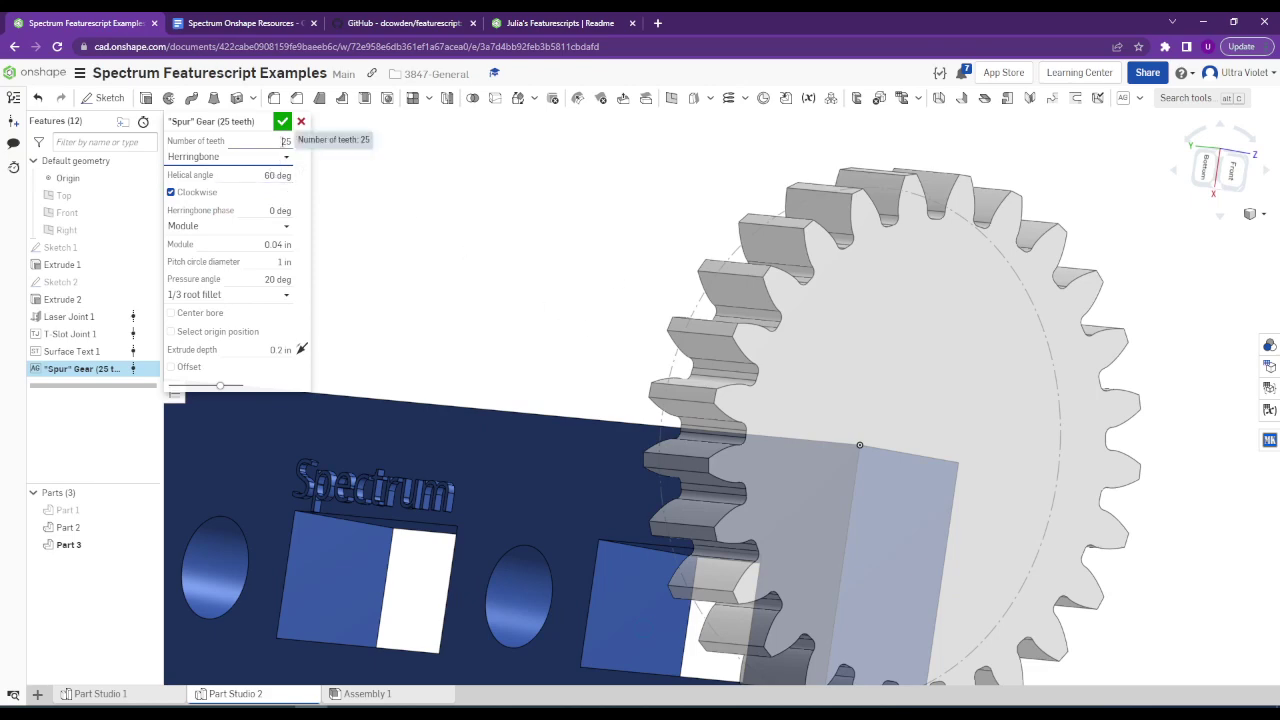
click(286, 141)
right_drag(600, 266, 783, 305)
scroll(1079, 360, up, 3)
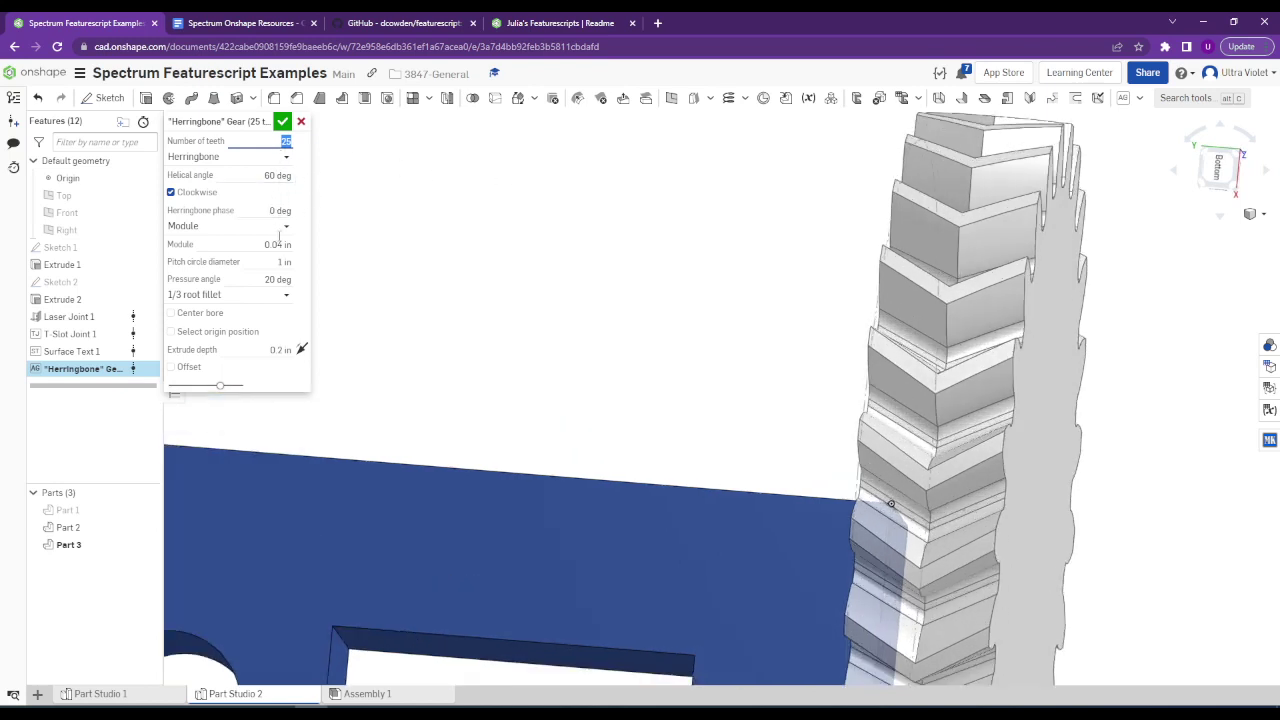
Set the gear's extrude depth to 0.5 in and inspect it beside the plate.
click(282, 350)
text(0.5)
key(Return)
middle_drag(955, 450, 705, 457)
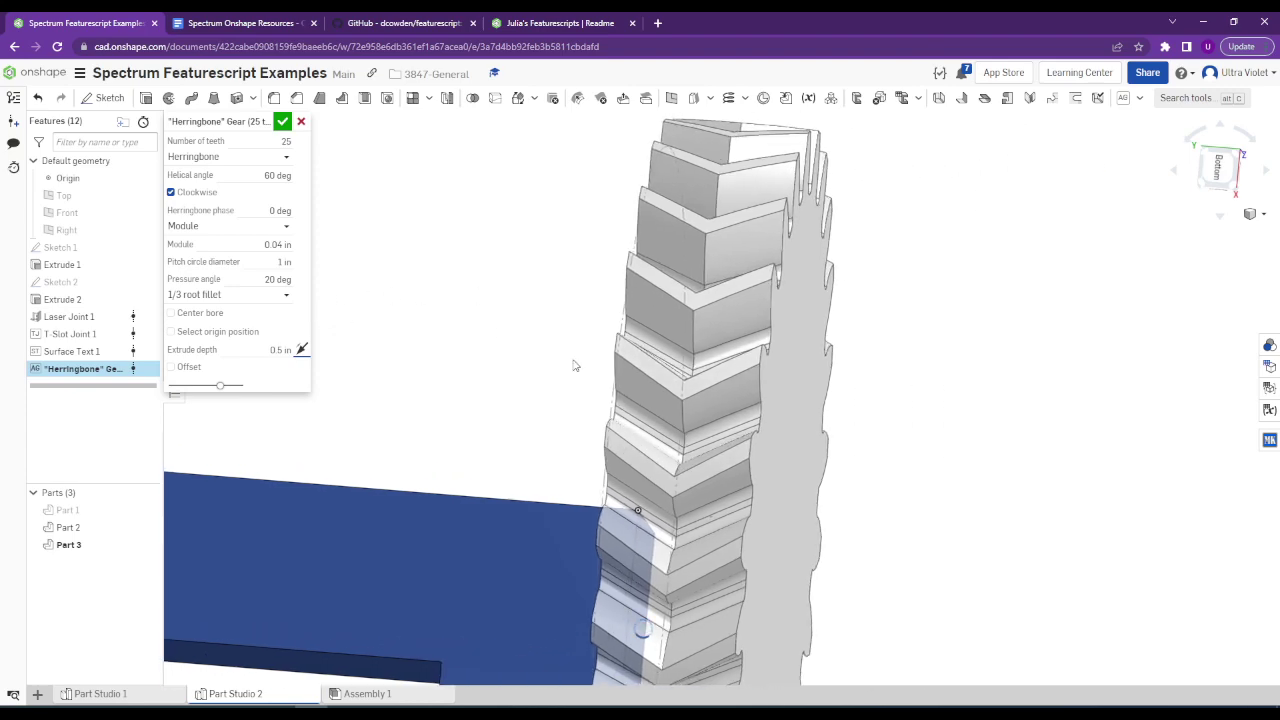
right_drag(575, 337, 731, 330)
scroll(596, 280, down, 5)
scroll(789, 323, up, 5)
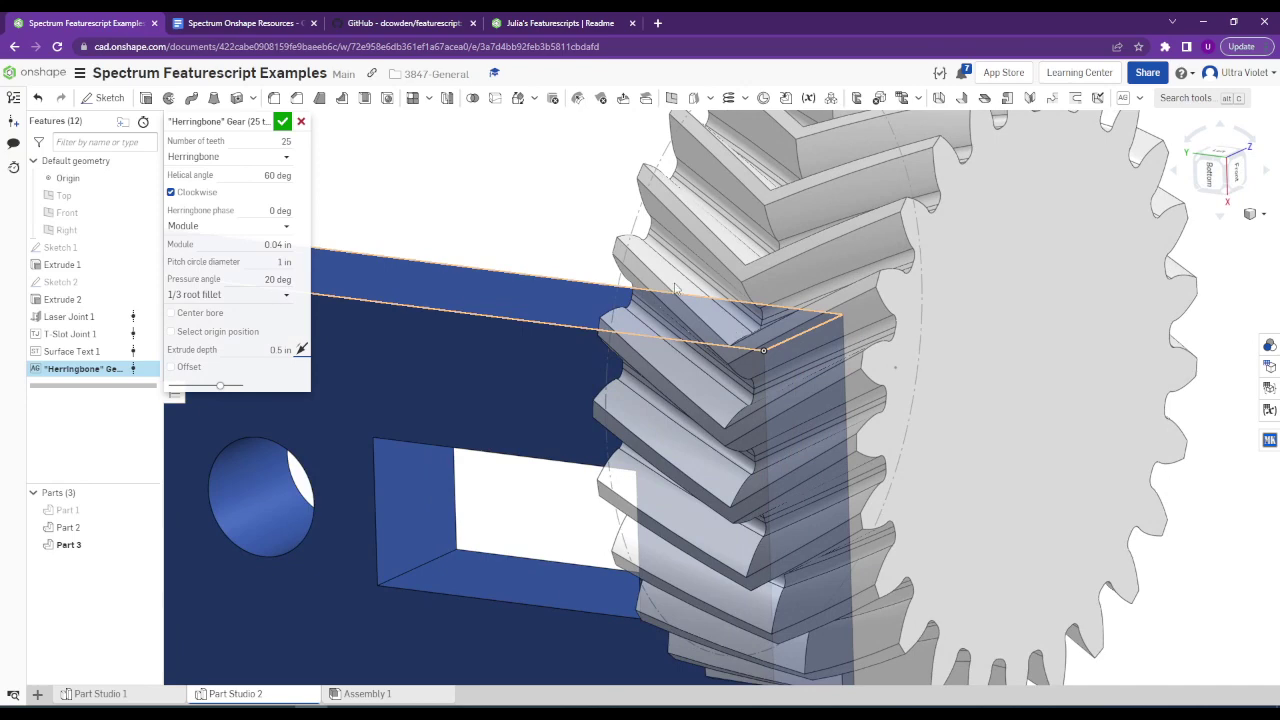
right_drag(927, 272, 832, 352)
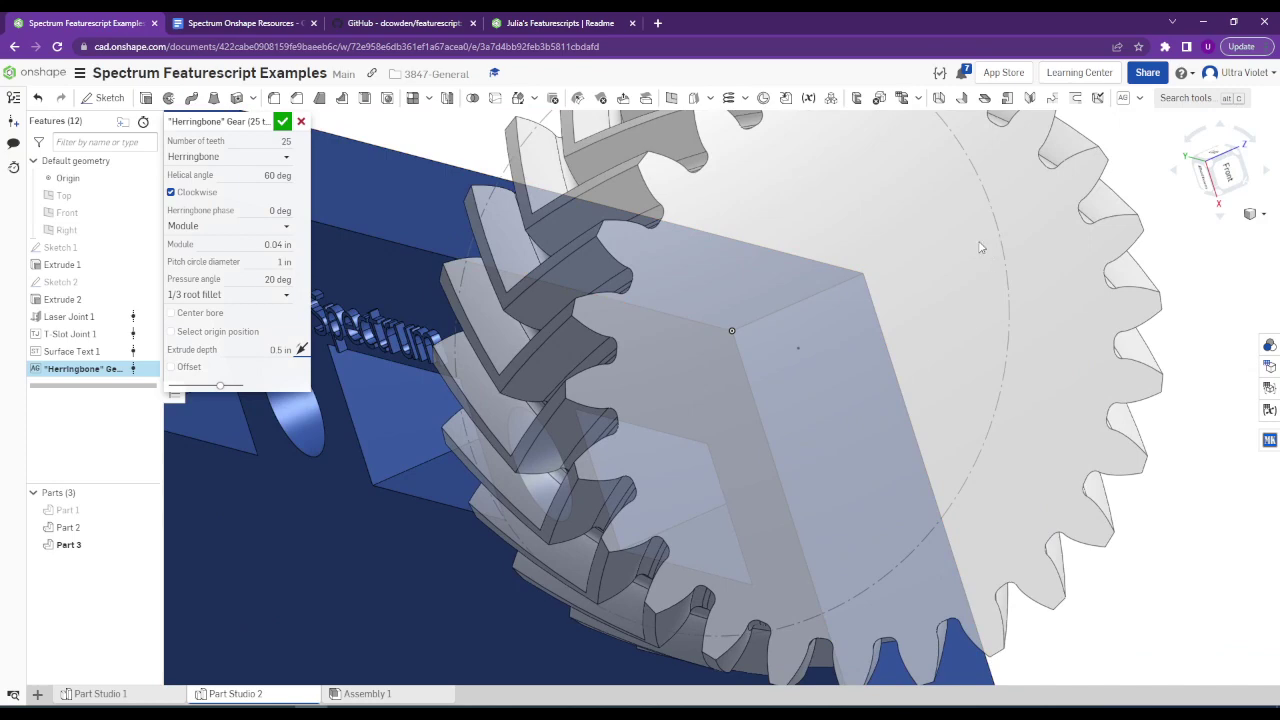
right_drag(977, 226, 663, 286)
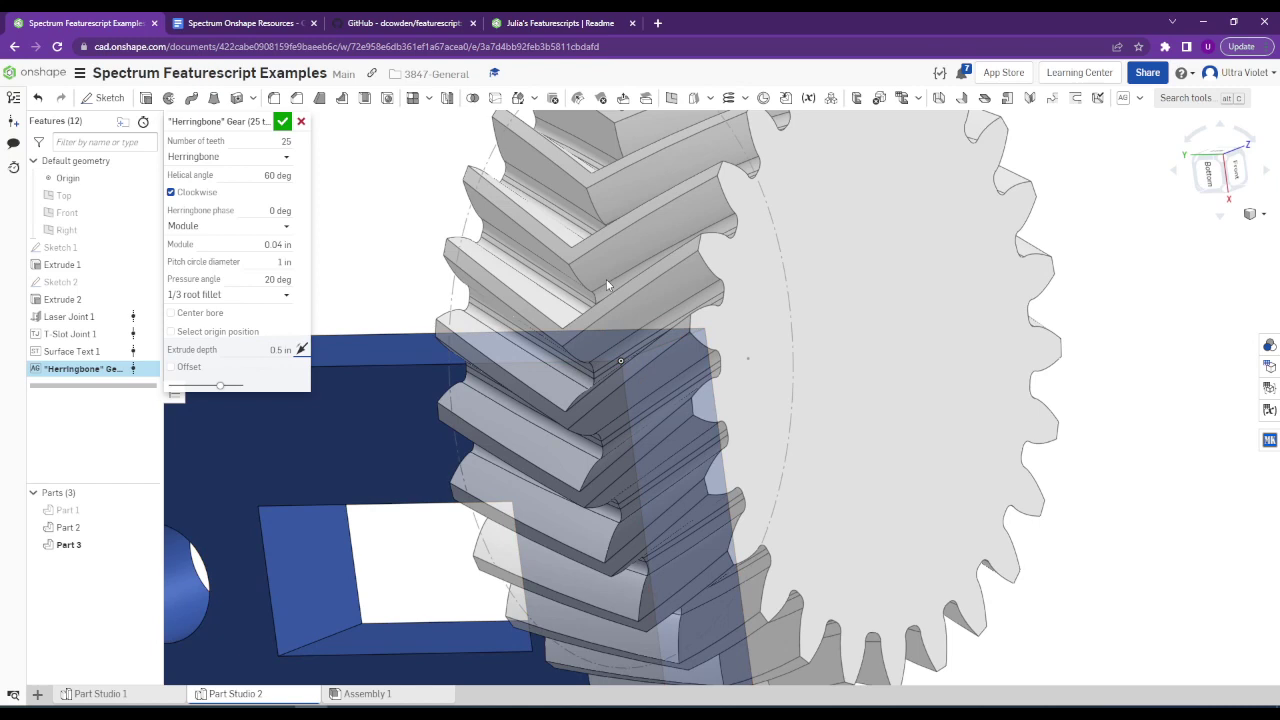
right_drag(661, 263, 601, 336)
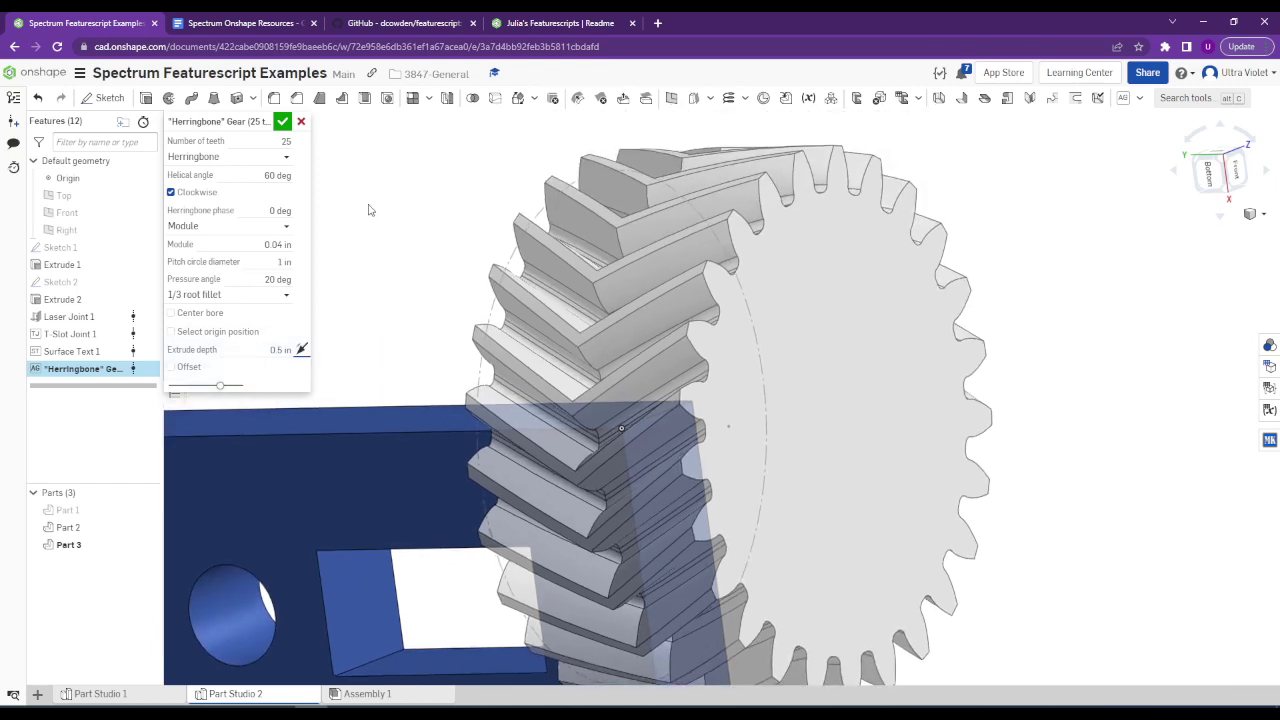
Compare Helical against Herringbone, then commit the gear as Herringbone.
click(258, 157)
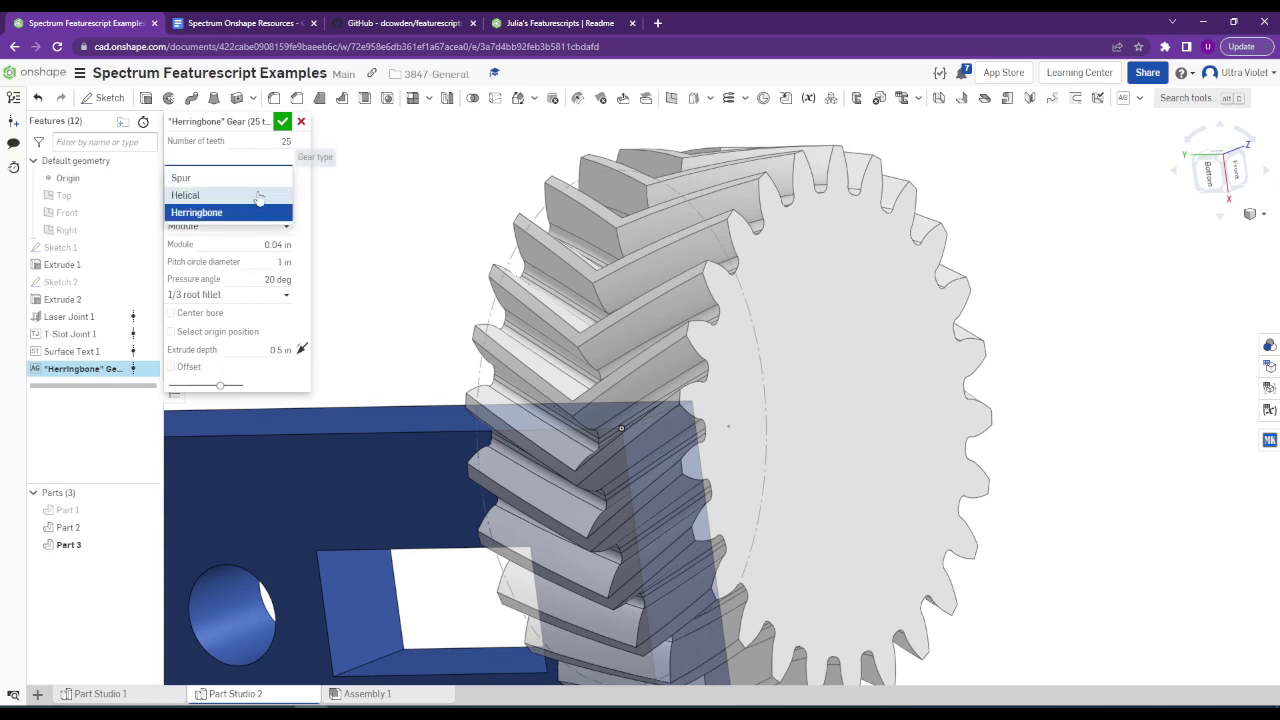
click(259, 196)
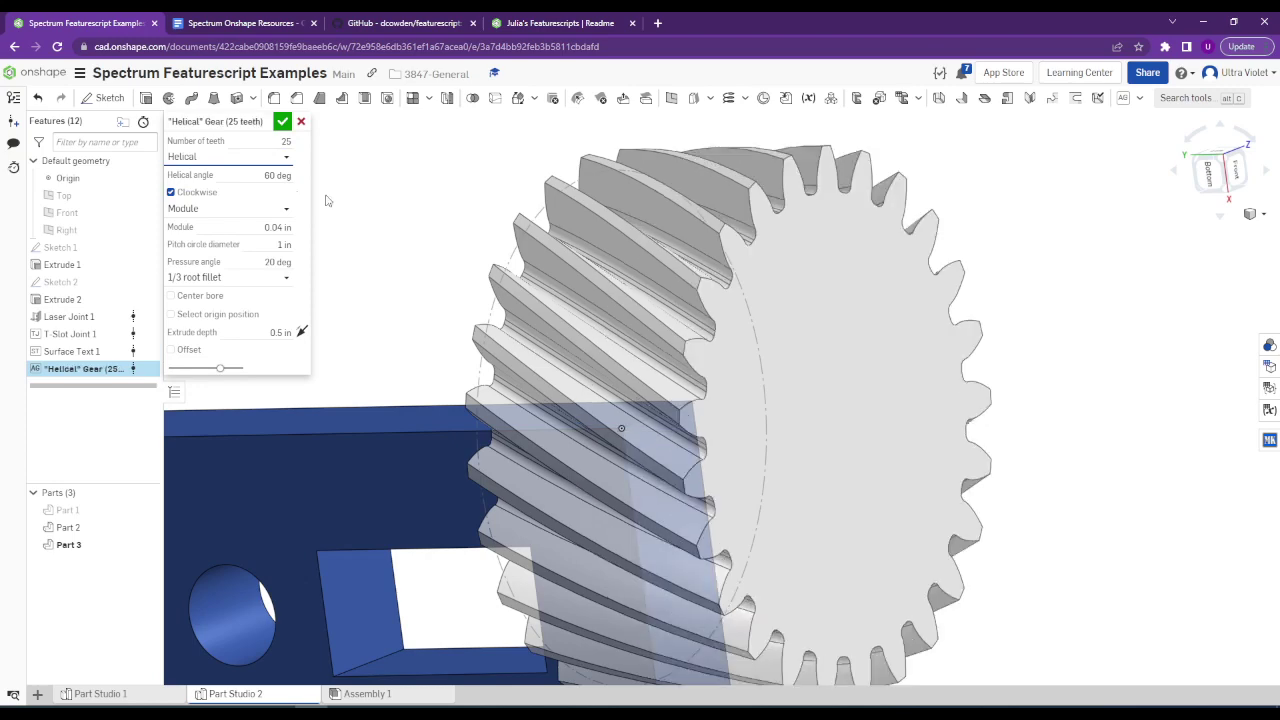
right_drag(330, 200, 531, 240)
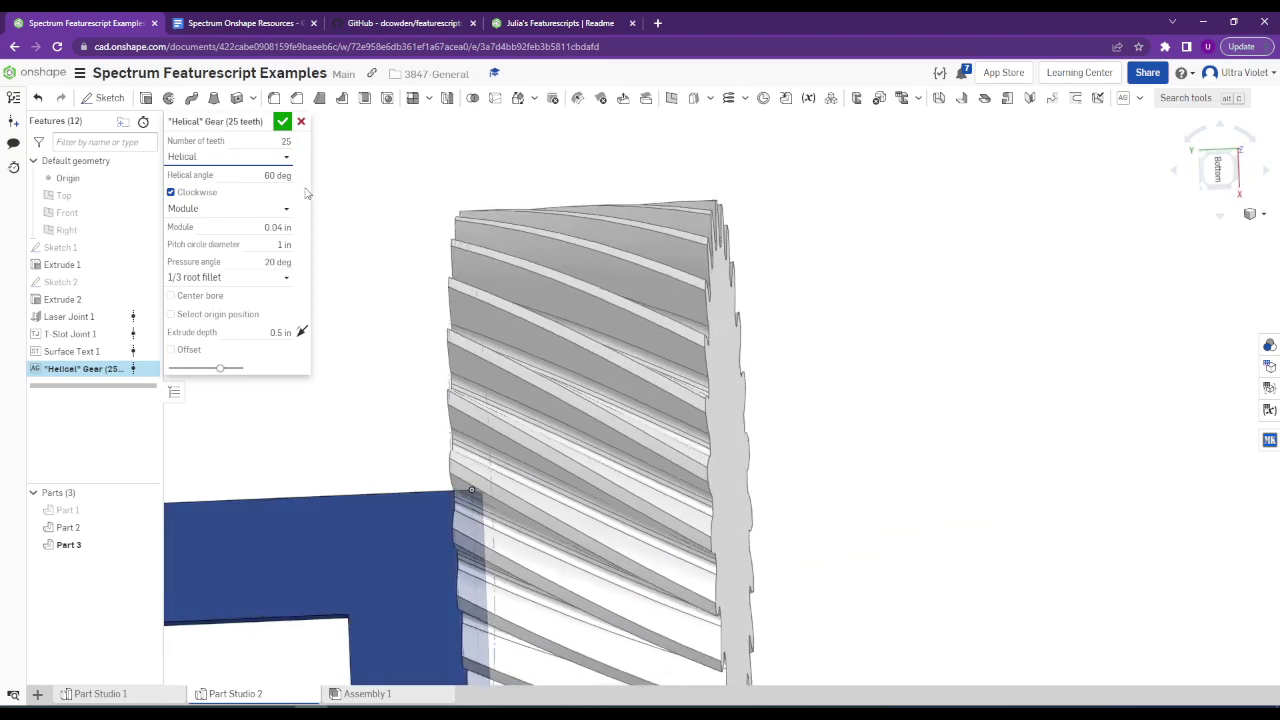
click(280, 158)
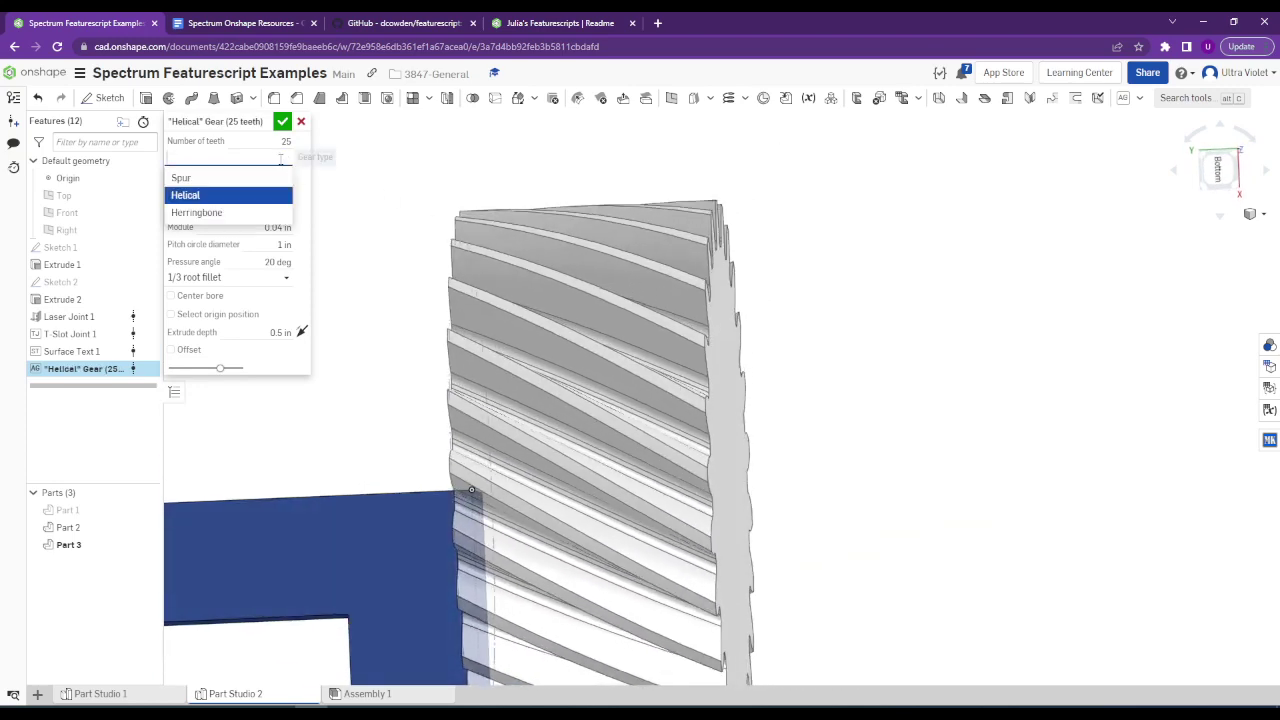
click(254, 214)
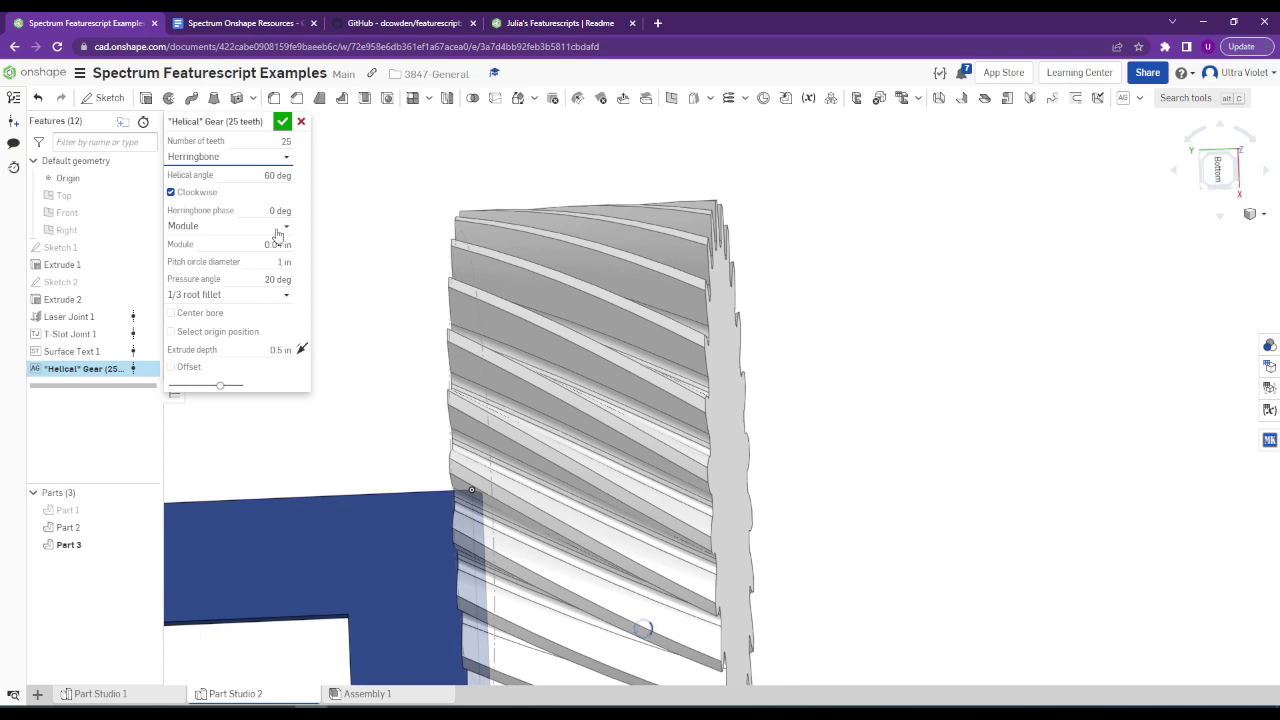
click(283, 123)
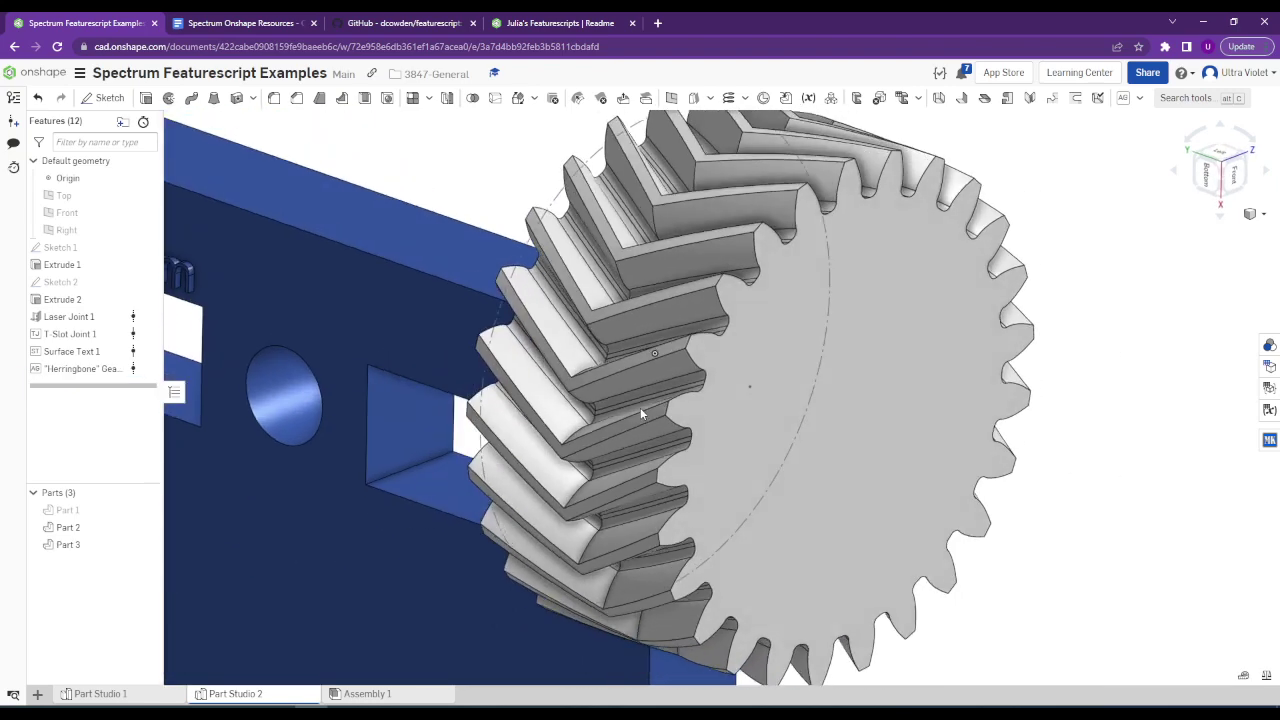
Scroll the Spectrum Onshape Resources featurescript list, then return to the Spectrum Featurescript Examples model.
key(ctrl+Tab)
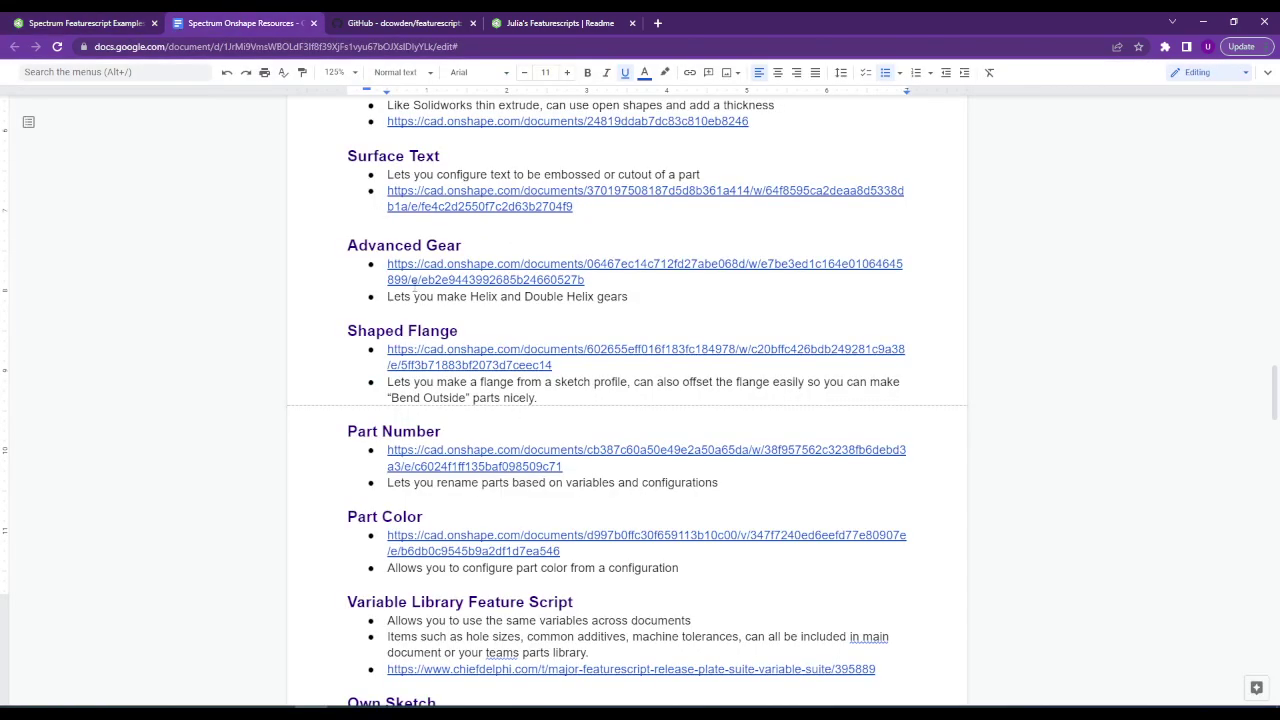
scroll(440, 297, down, 1)
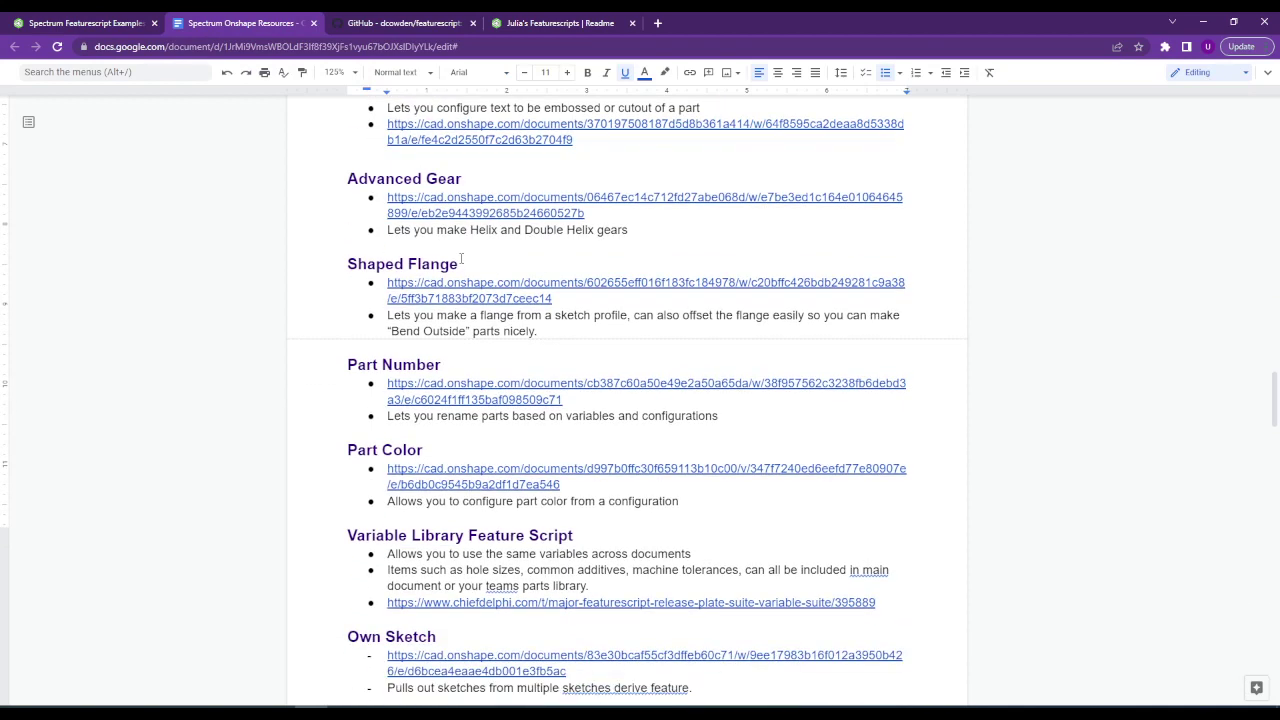
scroll(437, 312, up, 2)
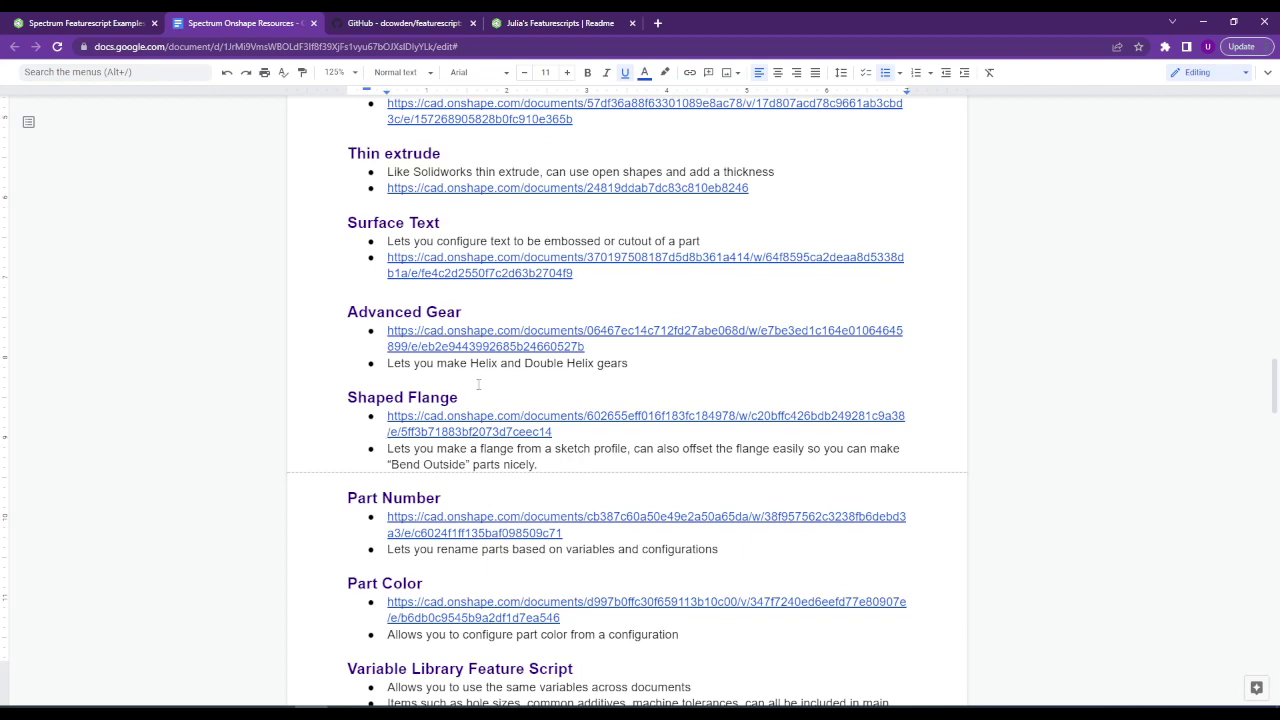
scroll(470, 362, down, 5)
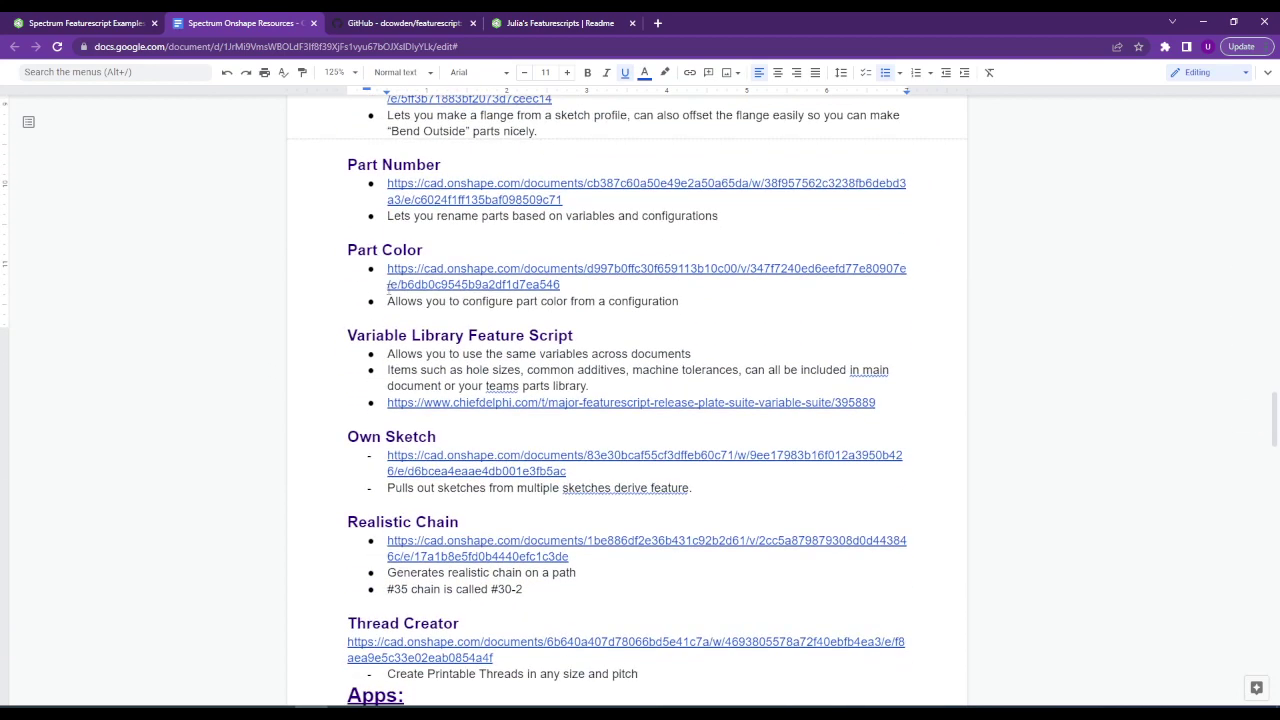
scroll(398, 256, down, 1)
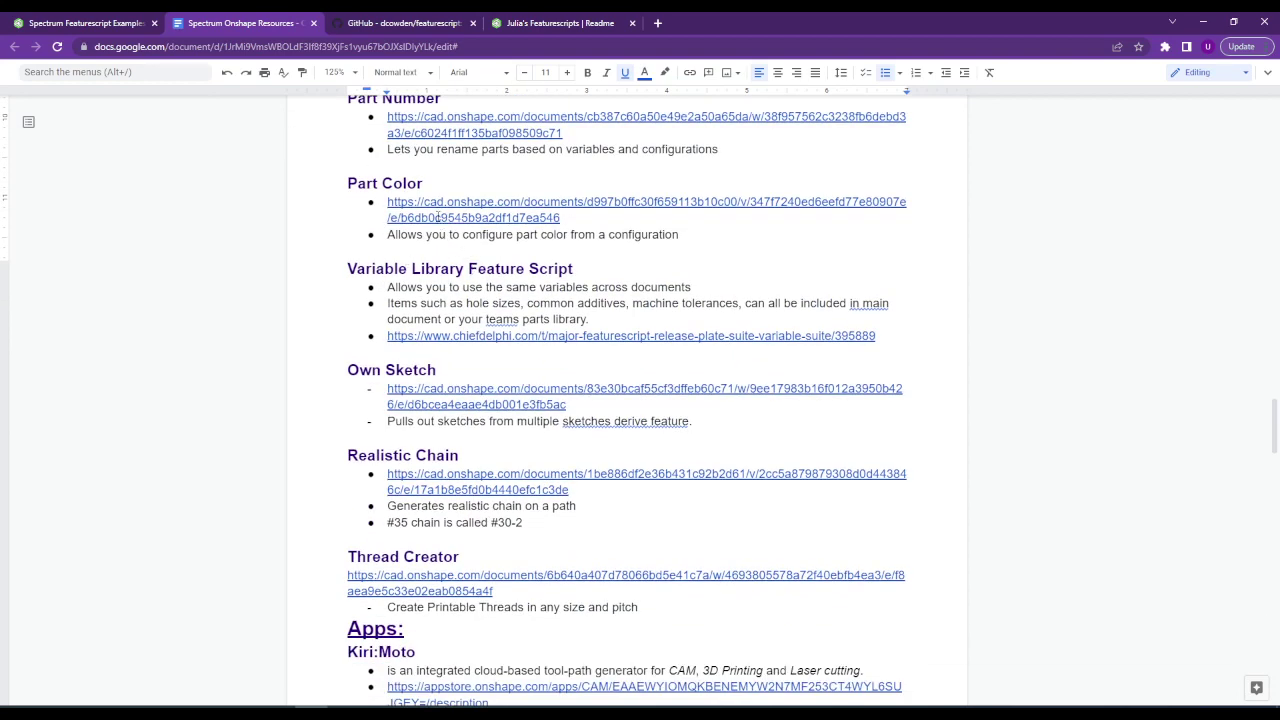
scroll(429, 386, down, 3)
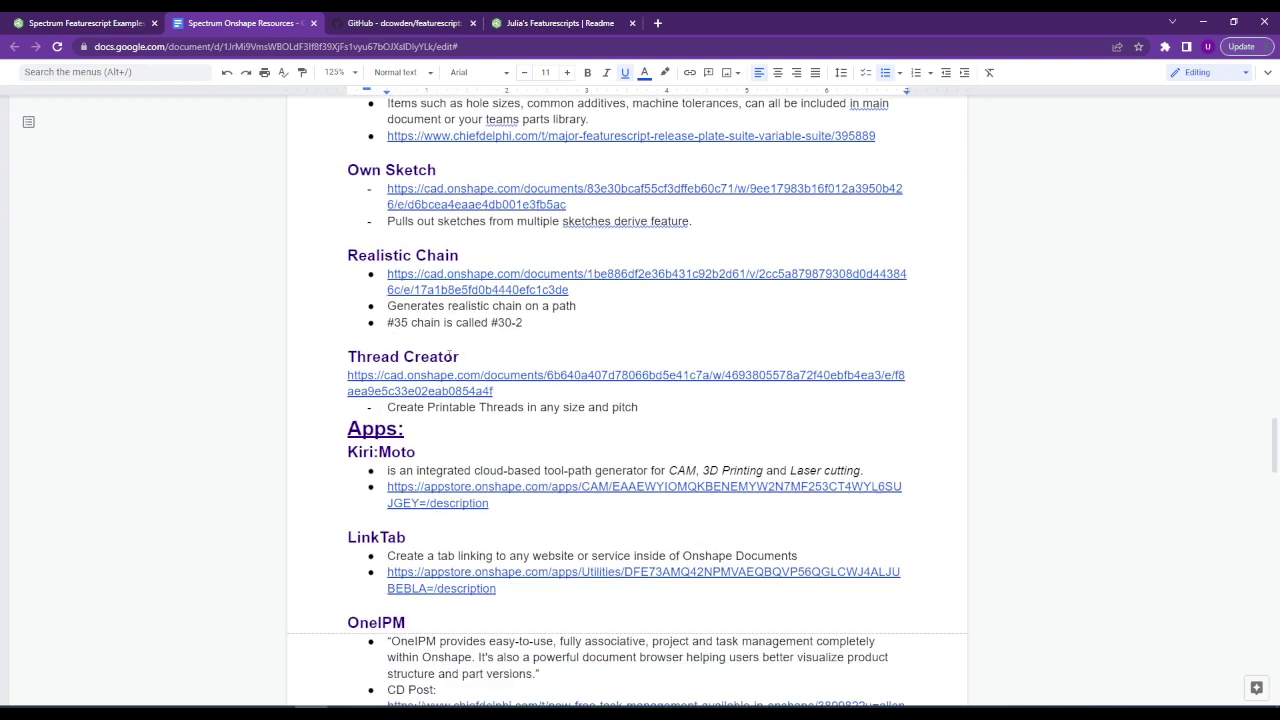
scroll(448, 350, up, 12)
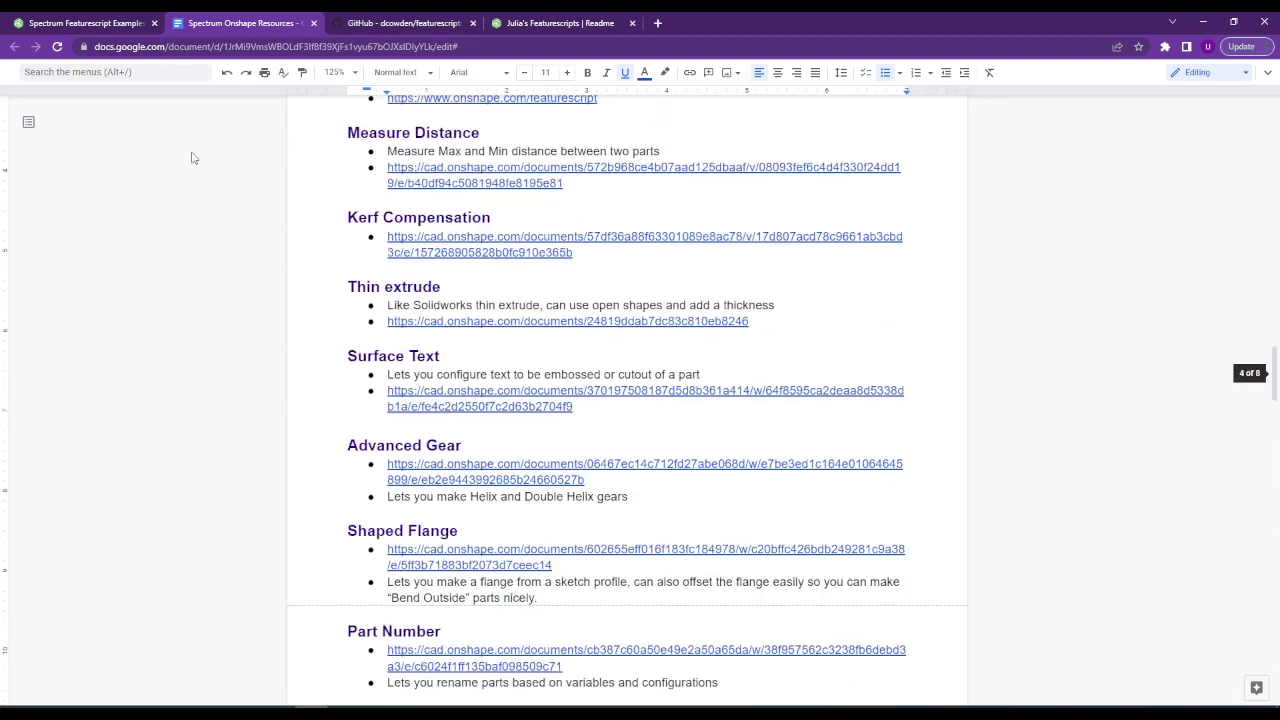
click(91, 17)
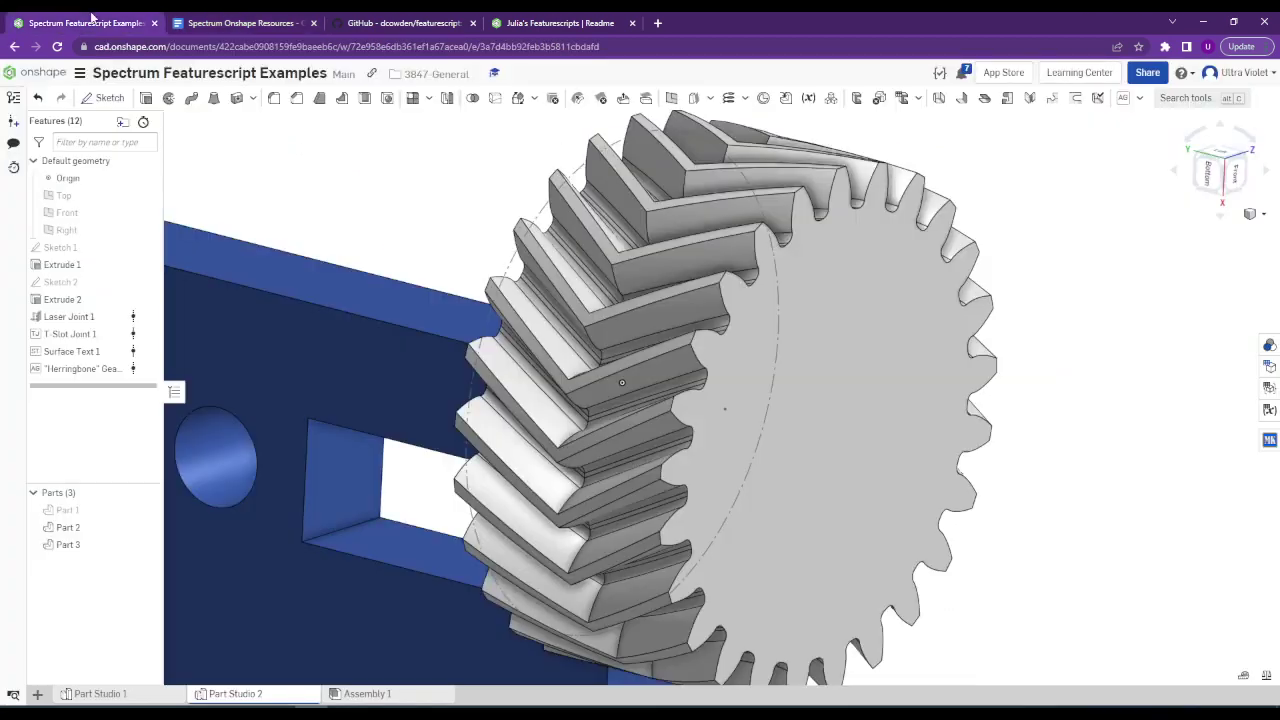
Browse the custom features, then try a standard fillet on the plate's top edge and cancel it.
click(1139, 97)
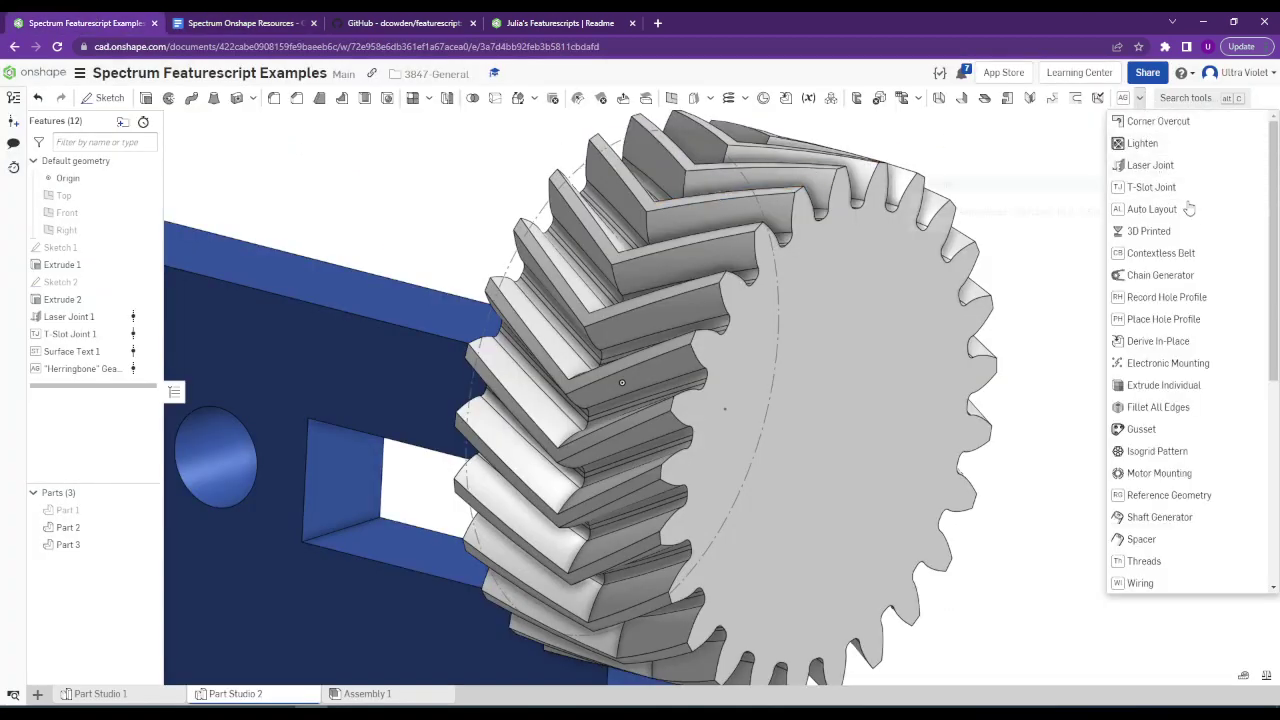
scroll(1190, 208, down, 1)
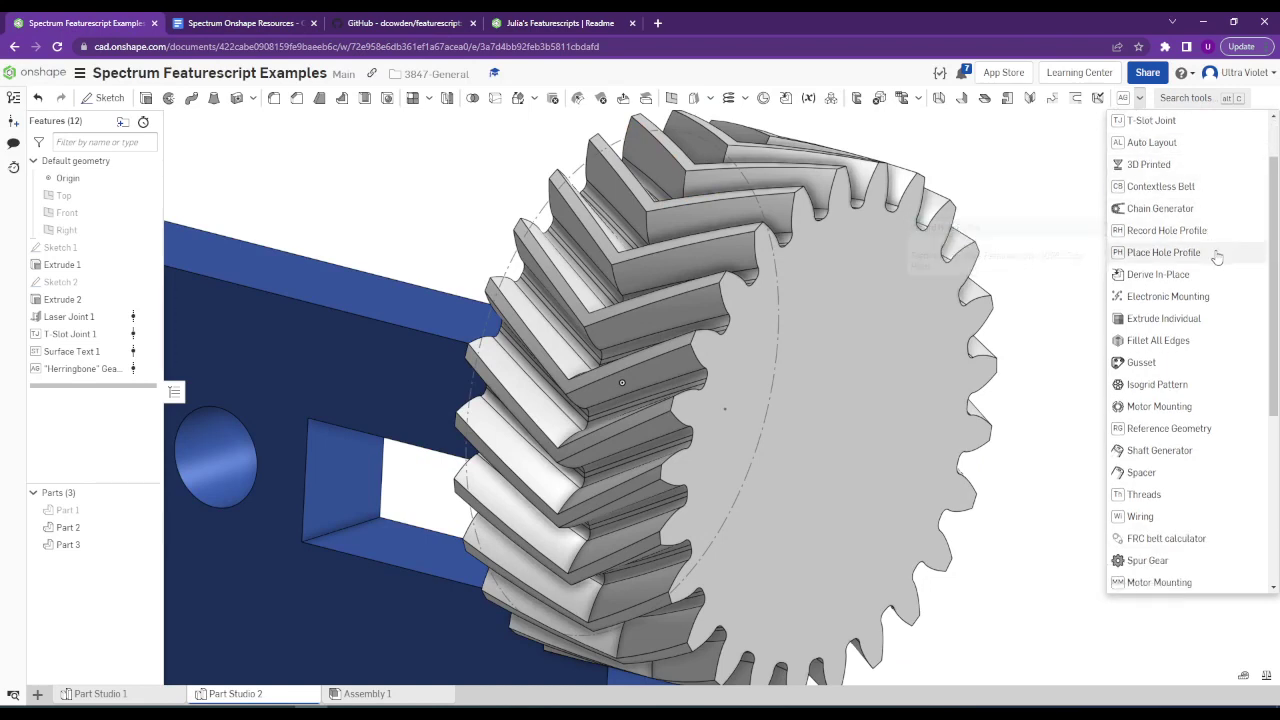
scroll(1212, 250, down, 1)
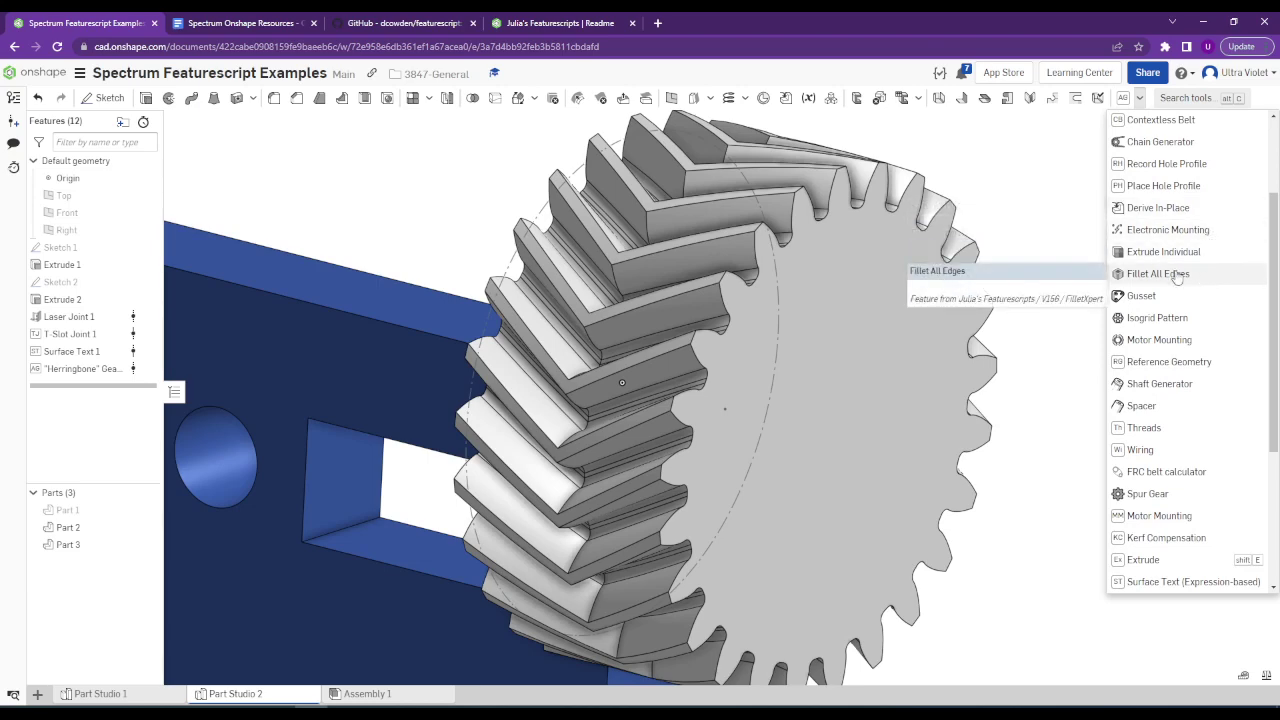
right_drag(1205, 280, 840, 248)
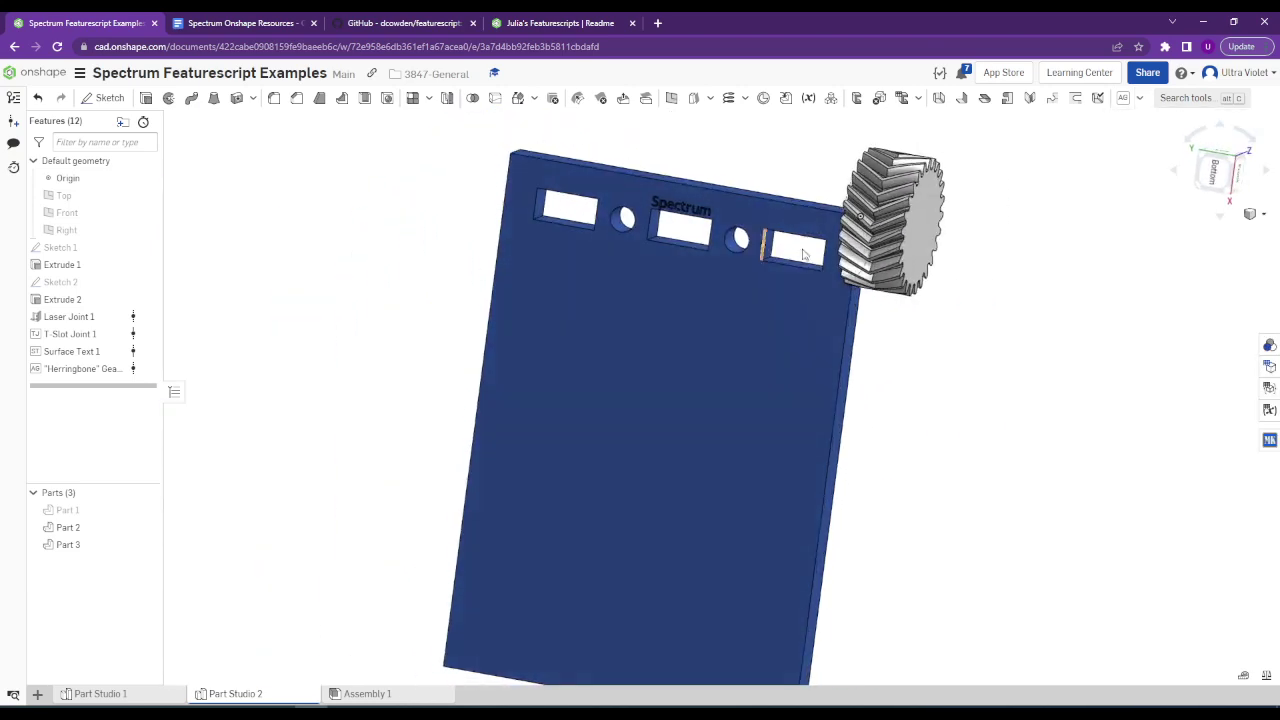
click(273, 97)
scroll(535, 152, up, 5)
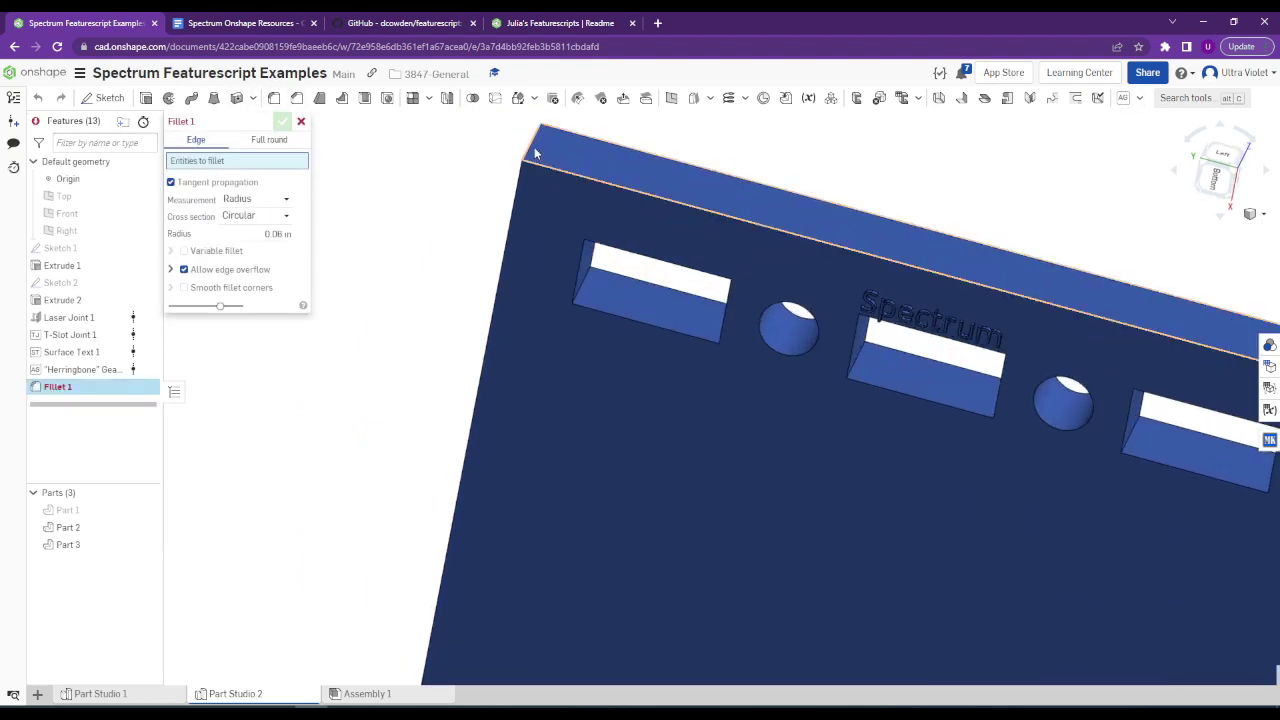
click(535, 152)
right_drag(535, 152, 745, 252)
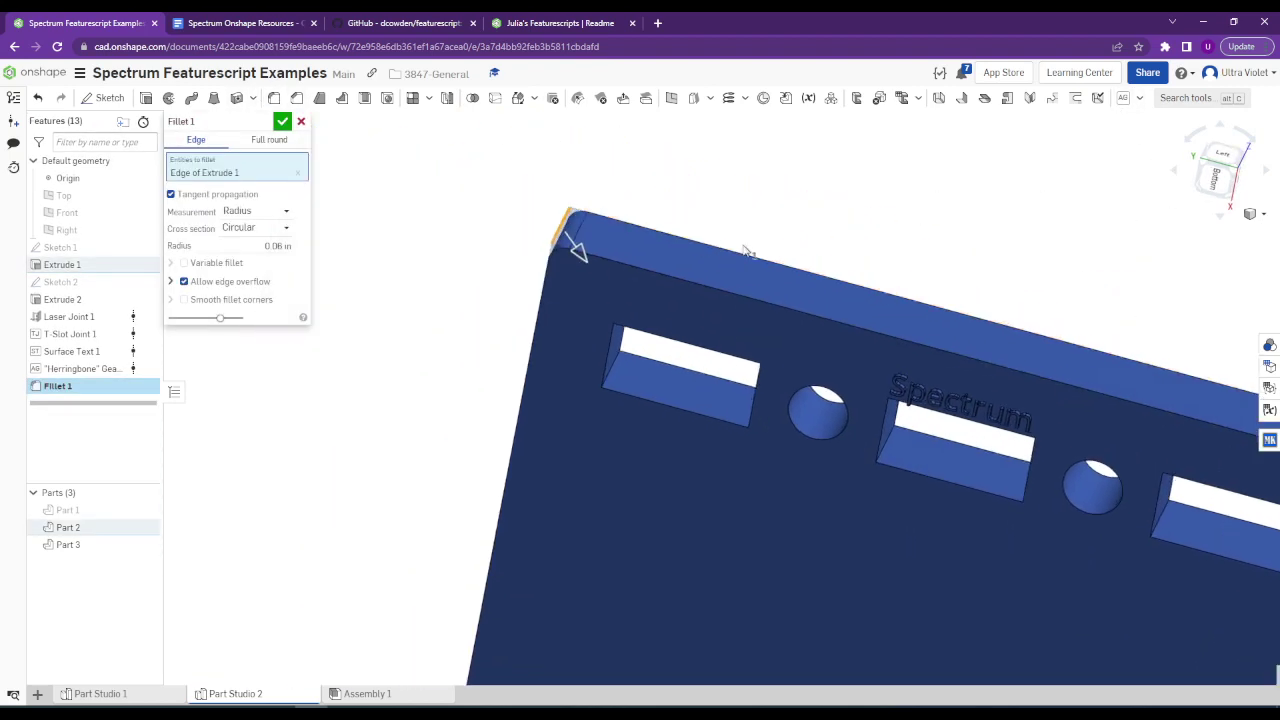
click(300, 121)
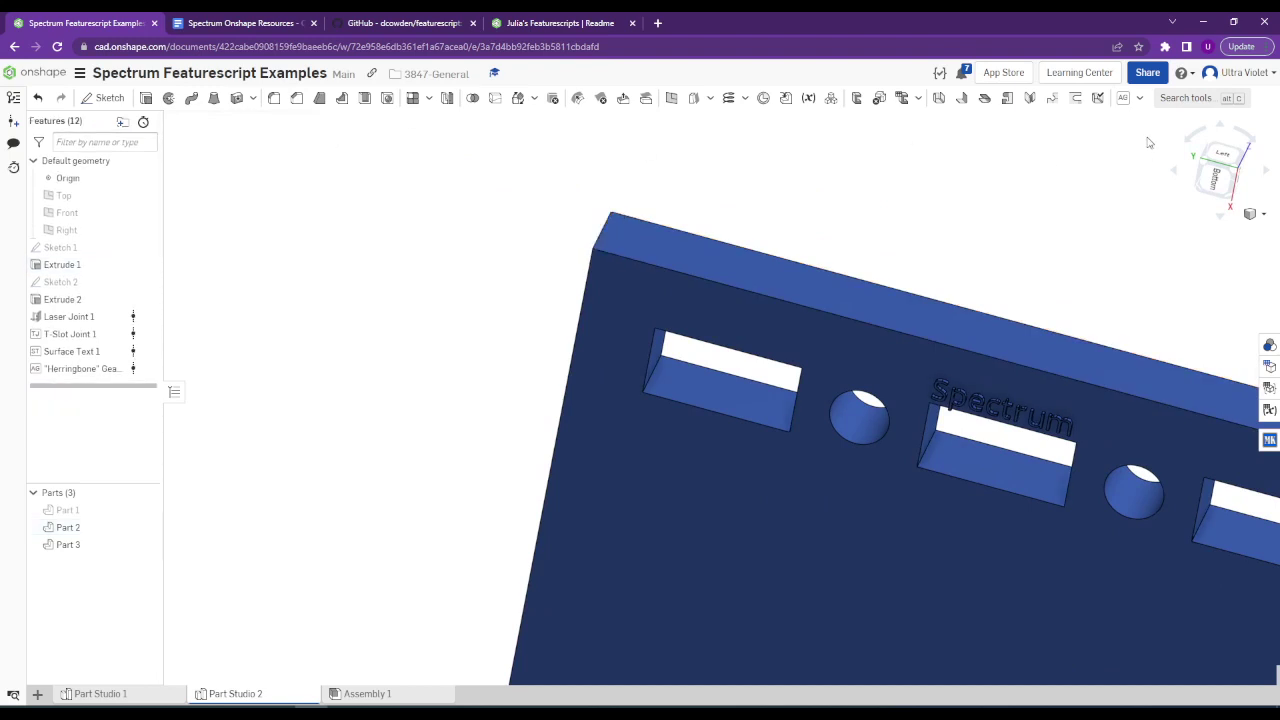
Start Fillet All Edges via a 'fill' search and select the blue plate's front face.
click(1139, 97)
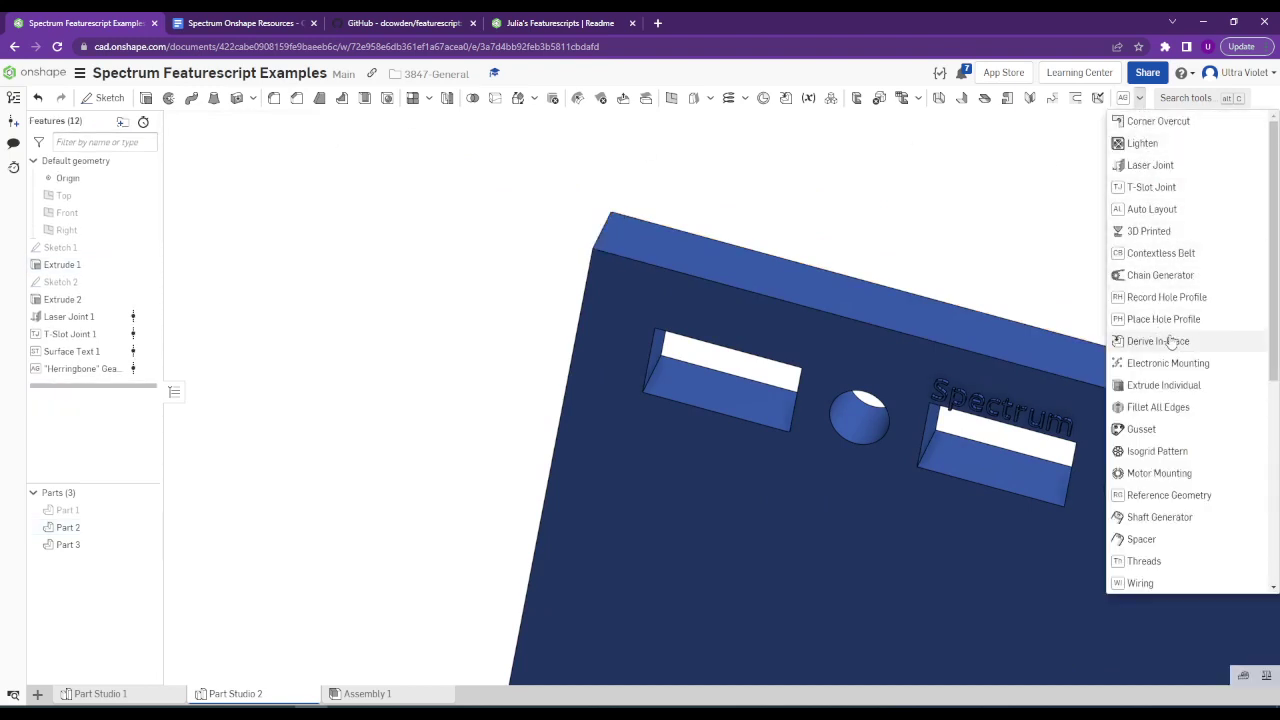
scroll(1172, 341, down, 5)
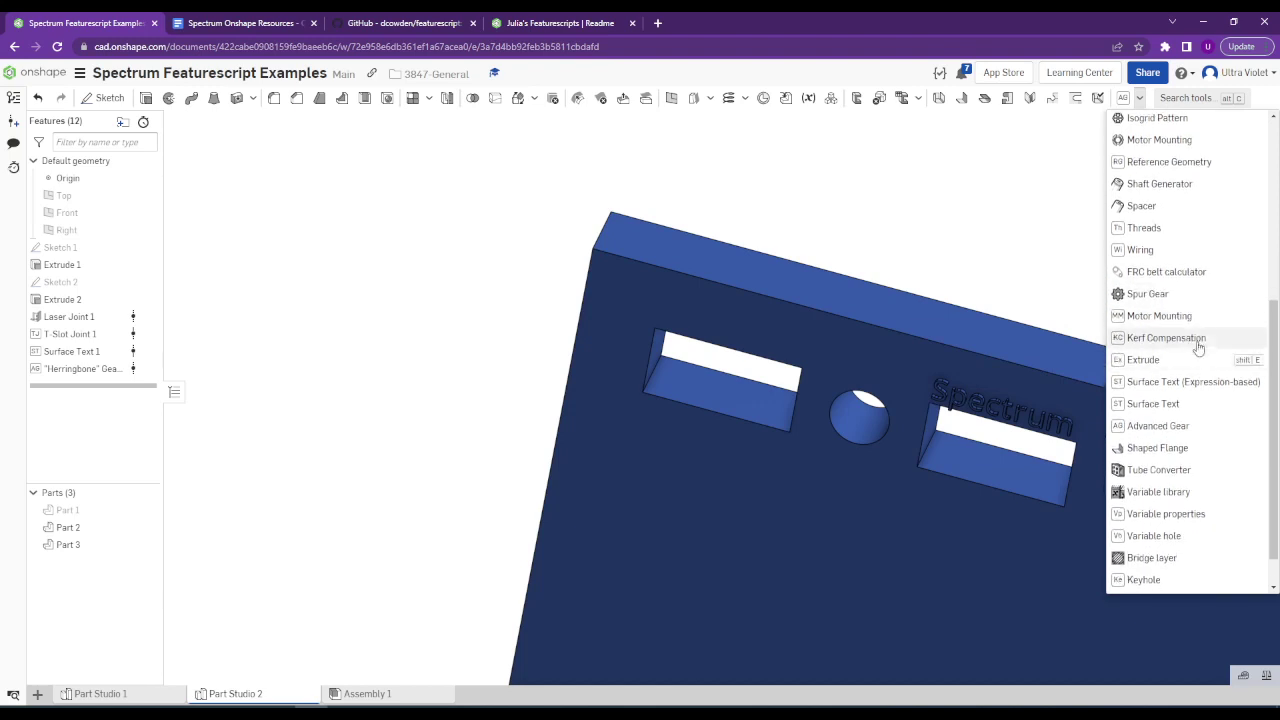
scroll(1192, 320, down, 1)
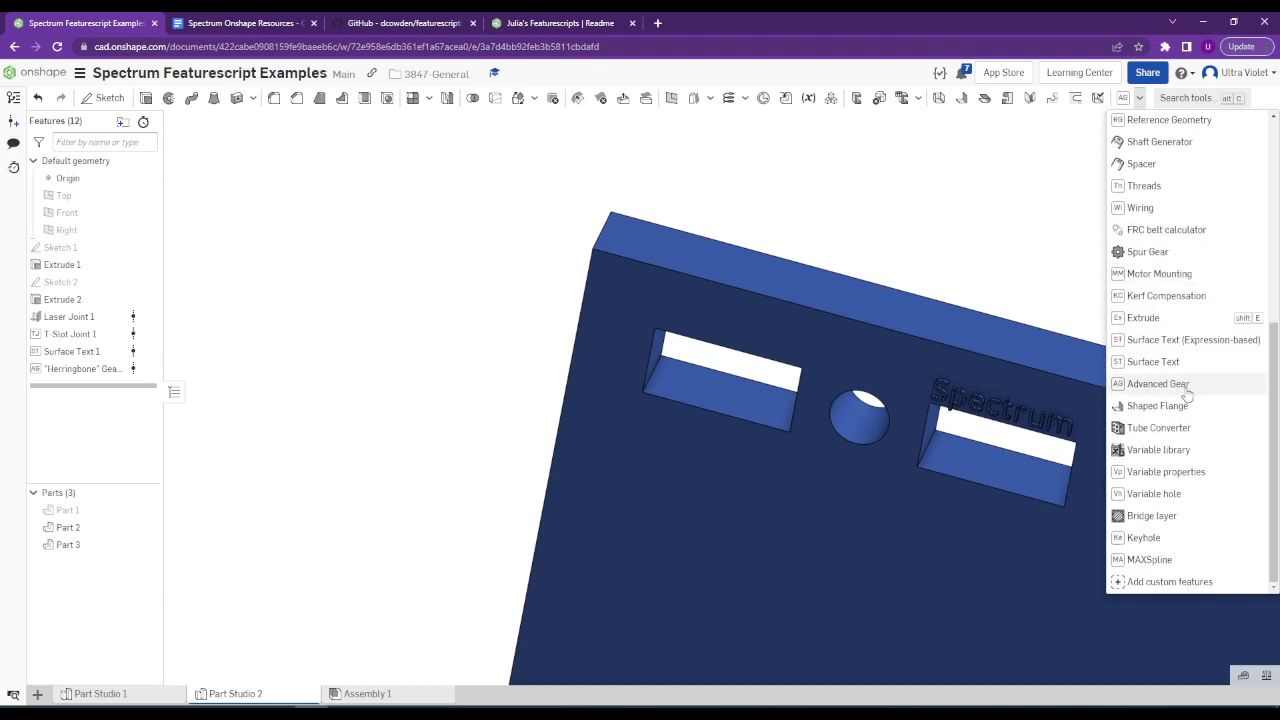
click(1185, 97)
text(fill)
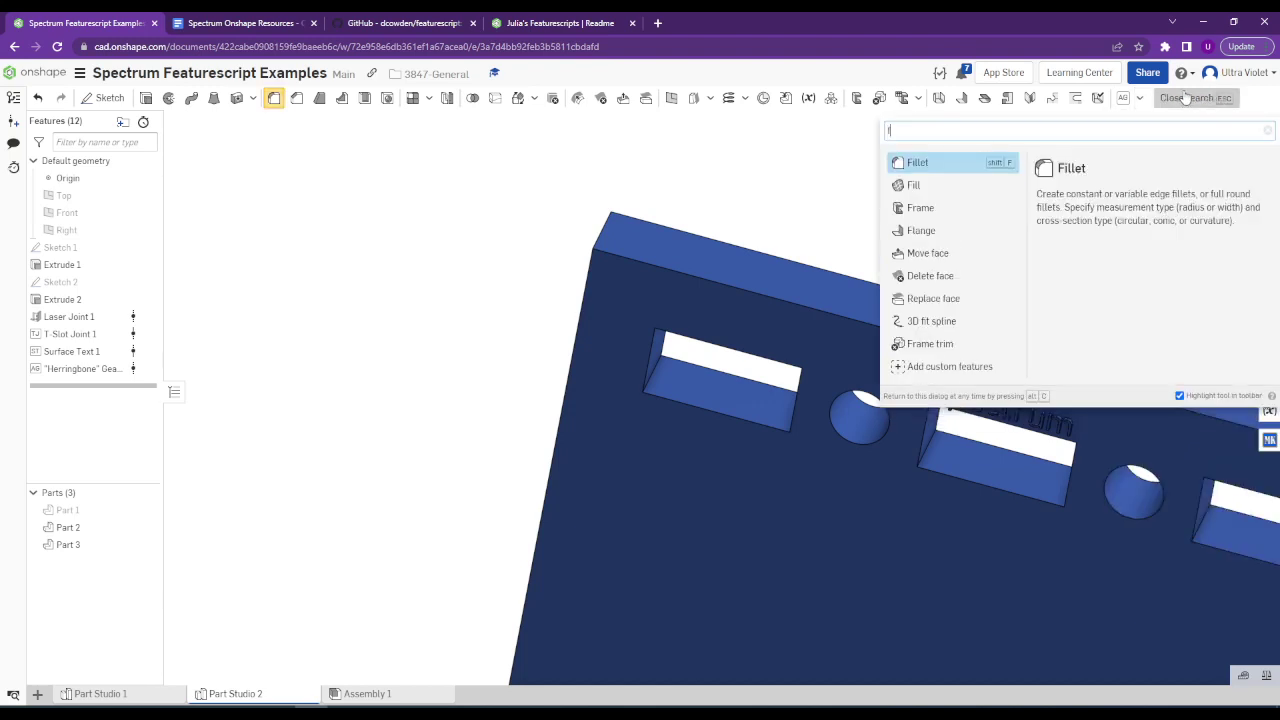
click(960, 209)
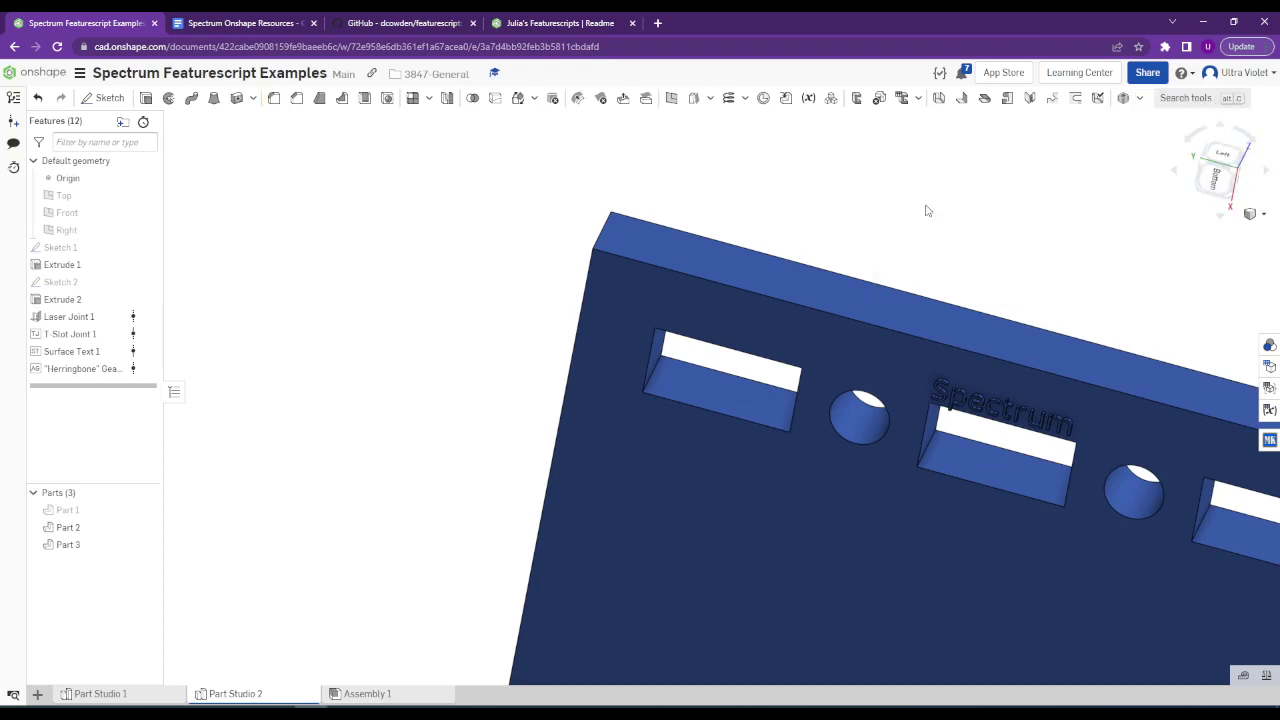
click(603, 470)
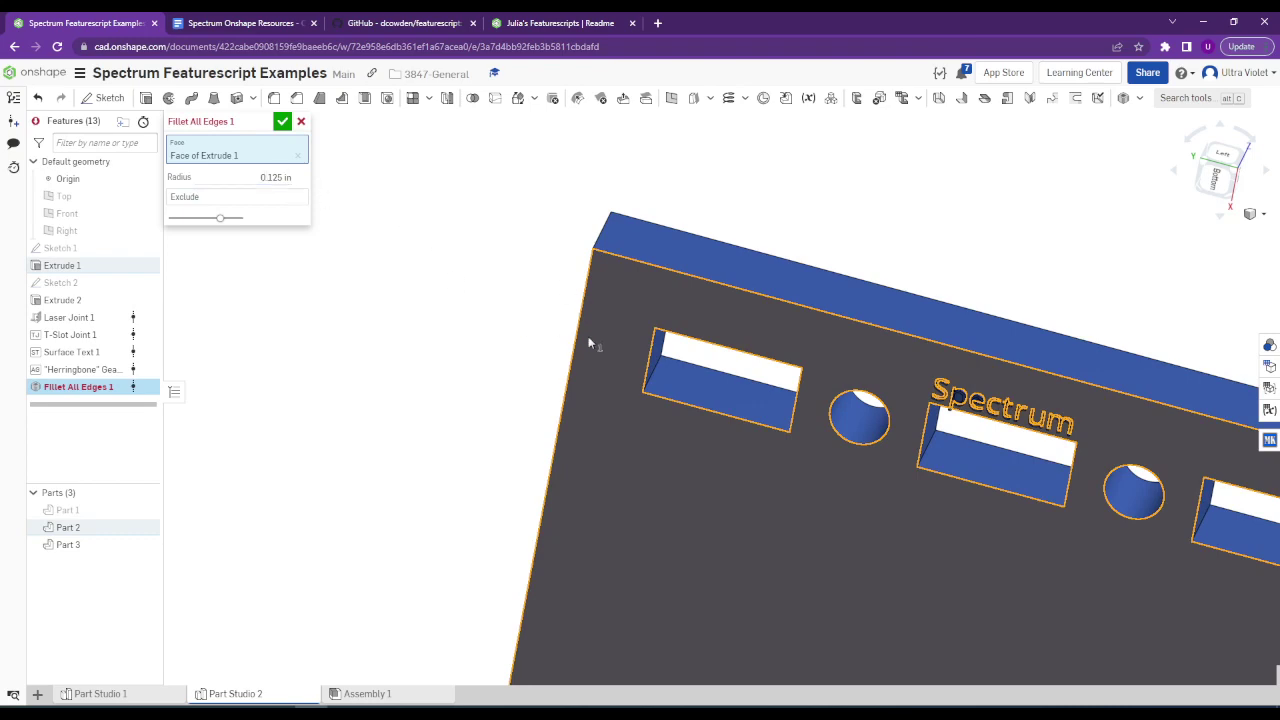
right_drag(588, 343, 620, 320)
scroll(674, 440, down, 5)
right_drag(674, 440, 660, 443)
scroll(608, 292, up, 5)
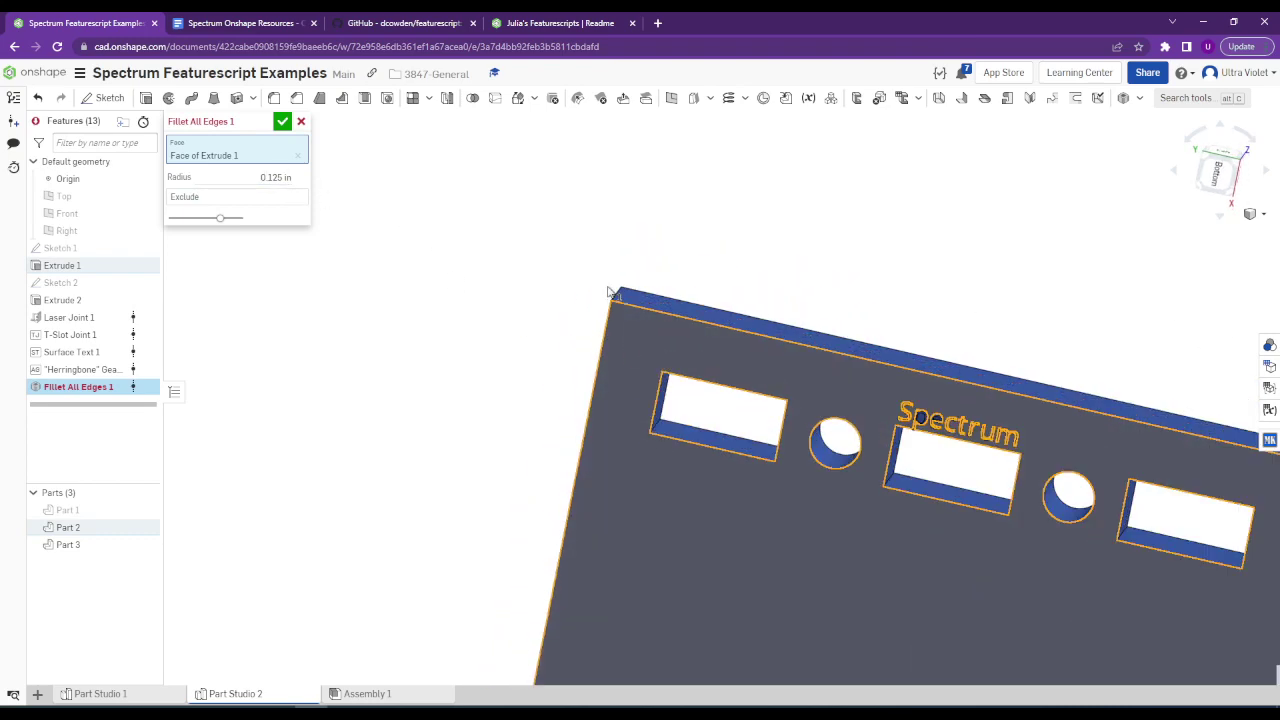
scroll(610, 292, up, 3)
right_drag(646, 343, 620, 320)
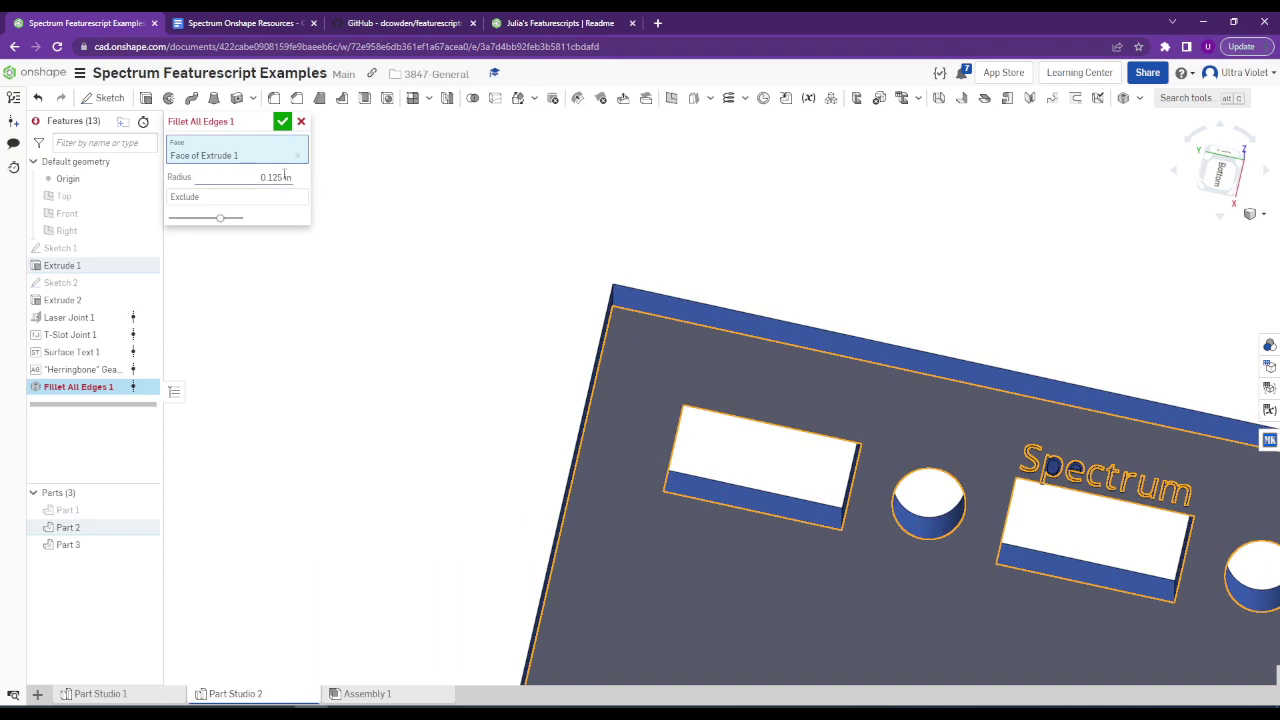
Try a 1/16 in radius, discard the fillet, then show the grey plate and hide the blue one.
click(285, 177)
text(1/16)
key(Tab)
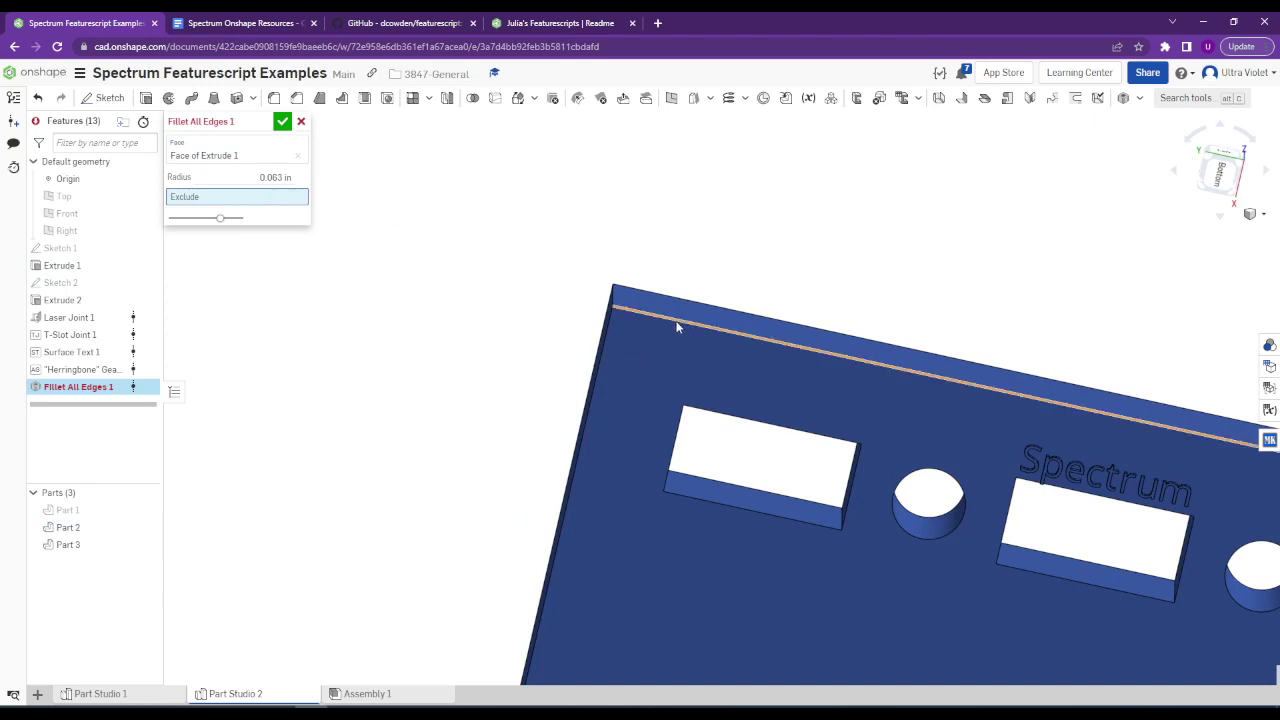
click(270, 153)
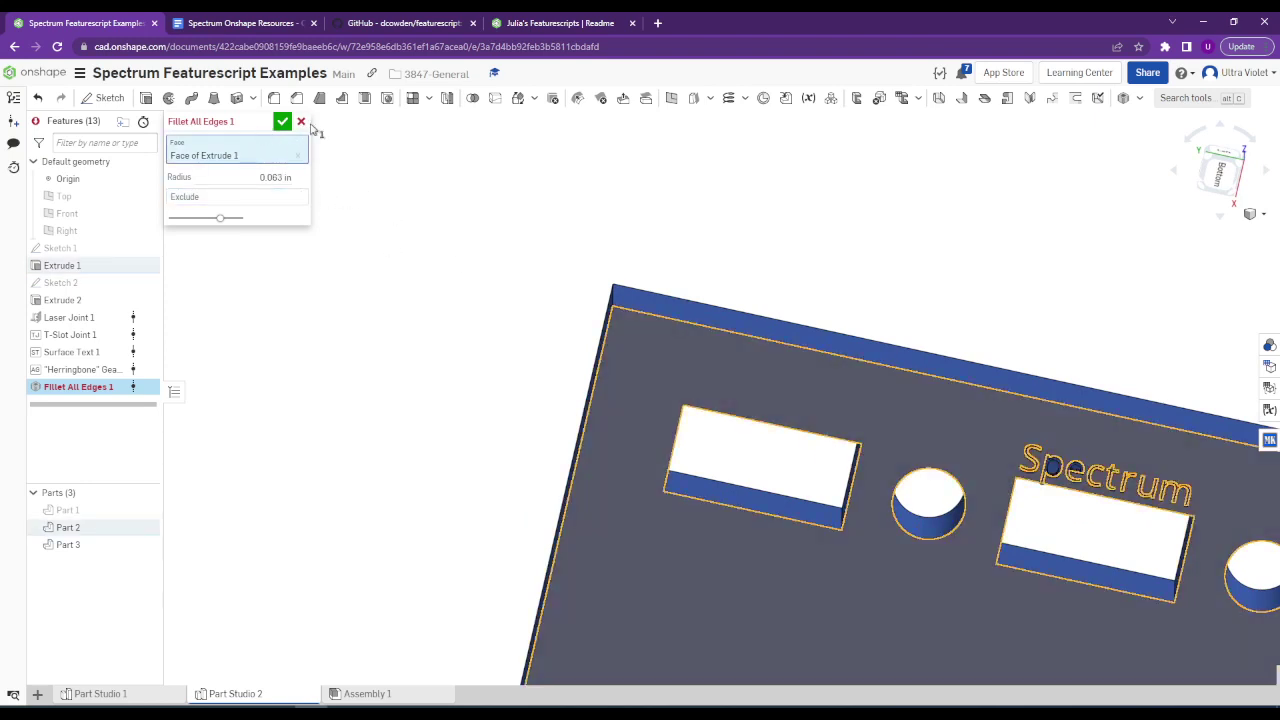
click(301, 121)
click(146, 527)
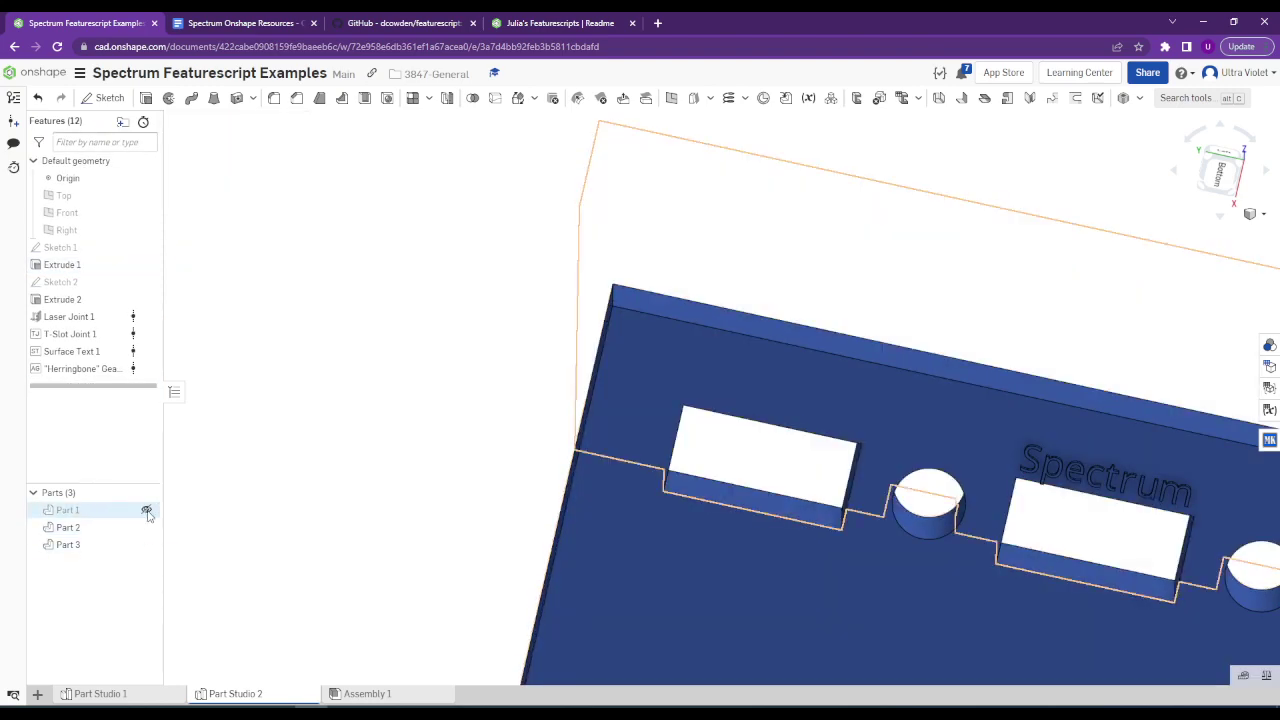
click(146, 527)
right_drag(478, 434, 366, 391)
click(1188, 97)
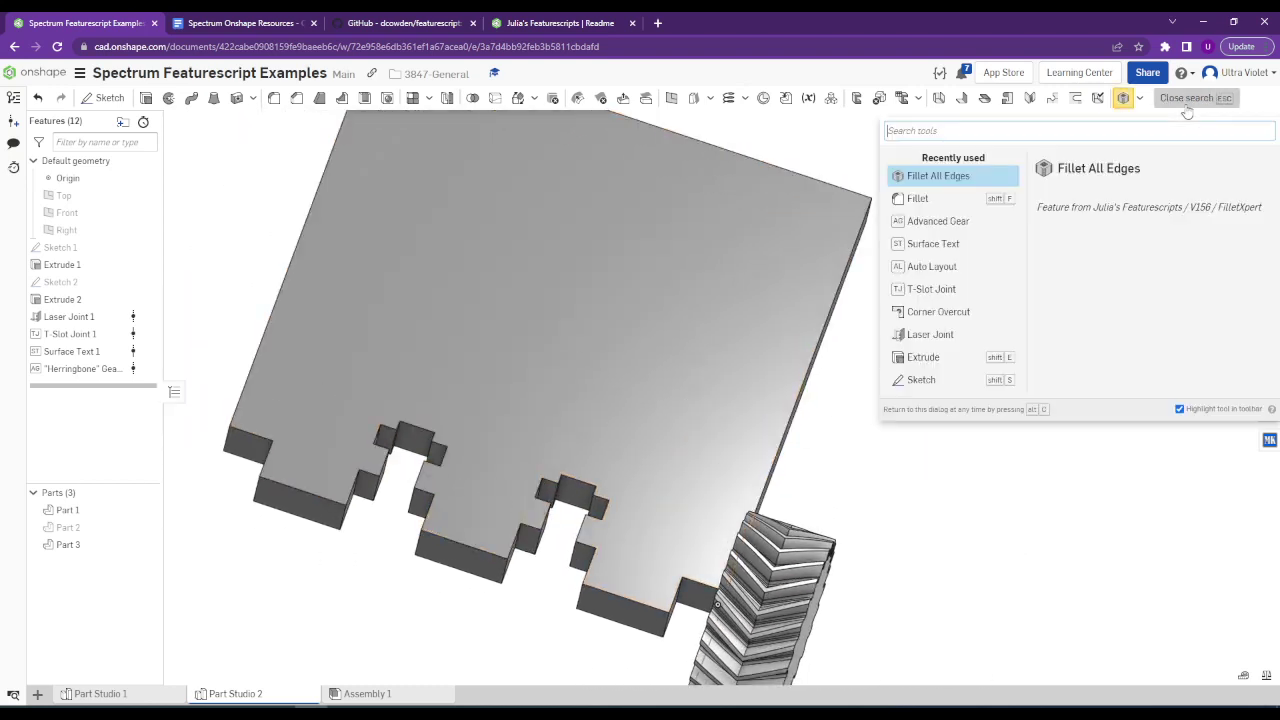
text(fill)
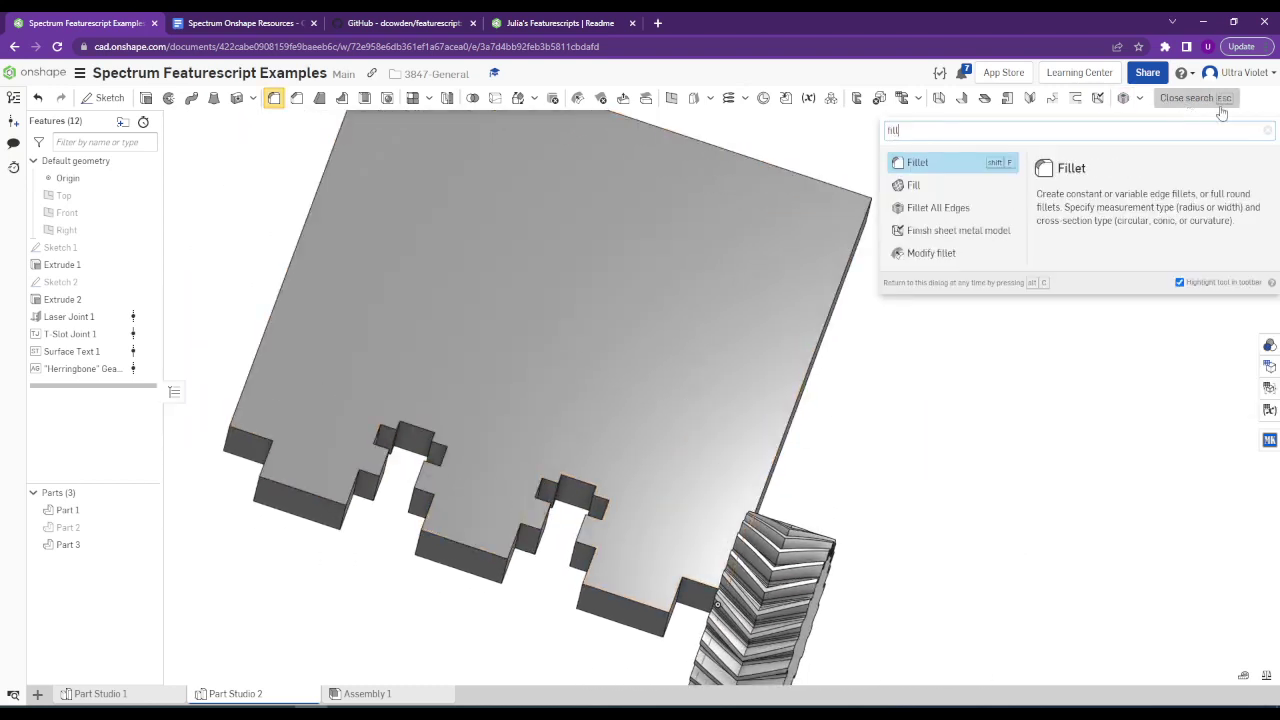
click(950, 207)
click(468, 258)
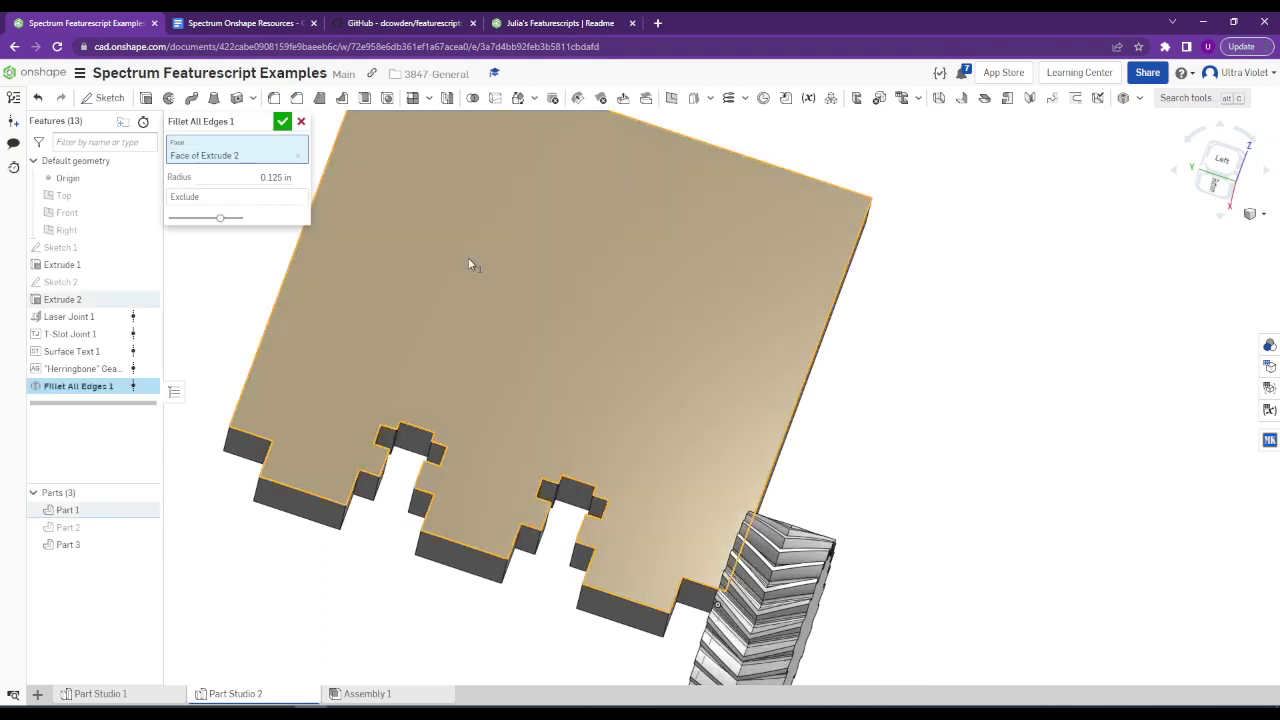
right_drag(472, 277, 537, 303)
click(287, 176)
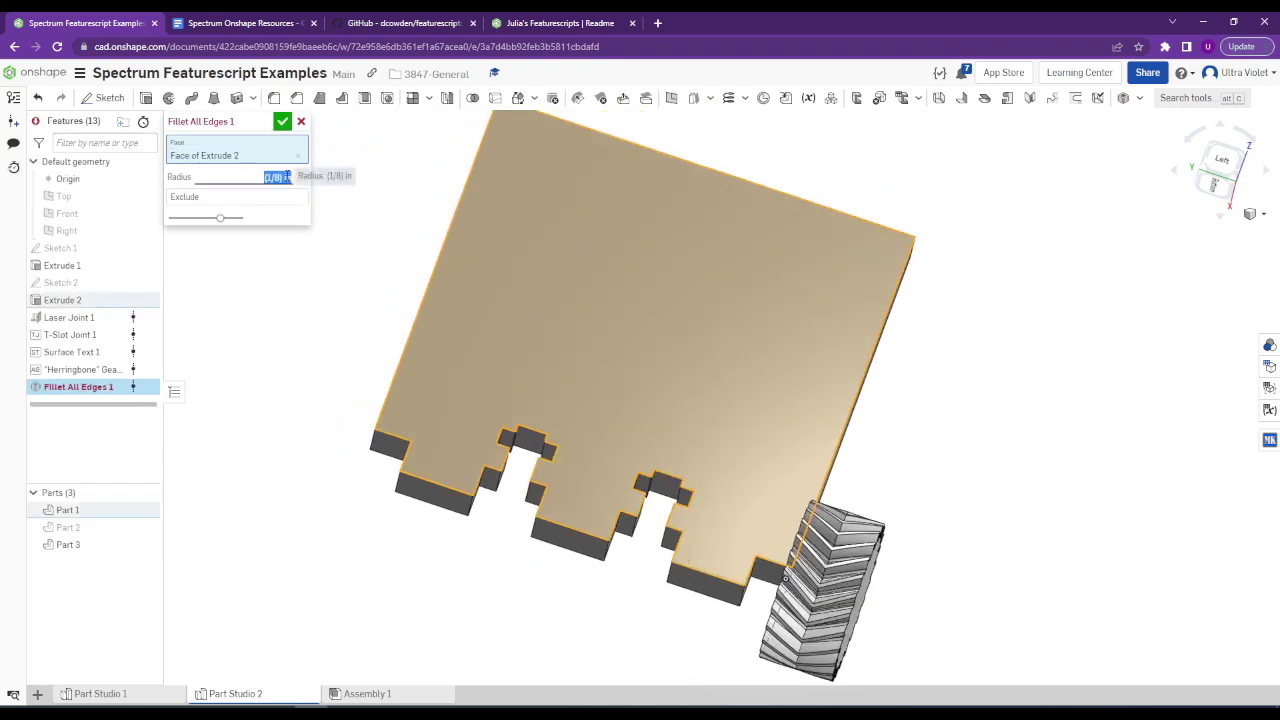
key(BackSpace)
text(1/32)
key(Tab)
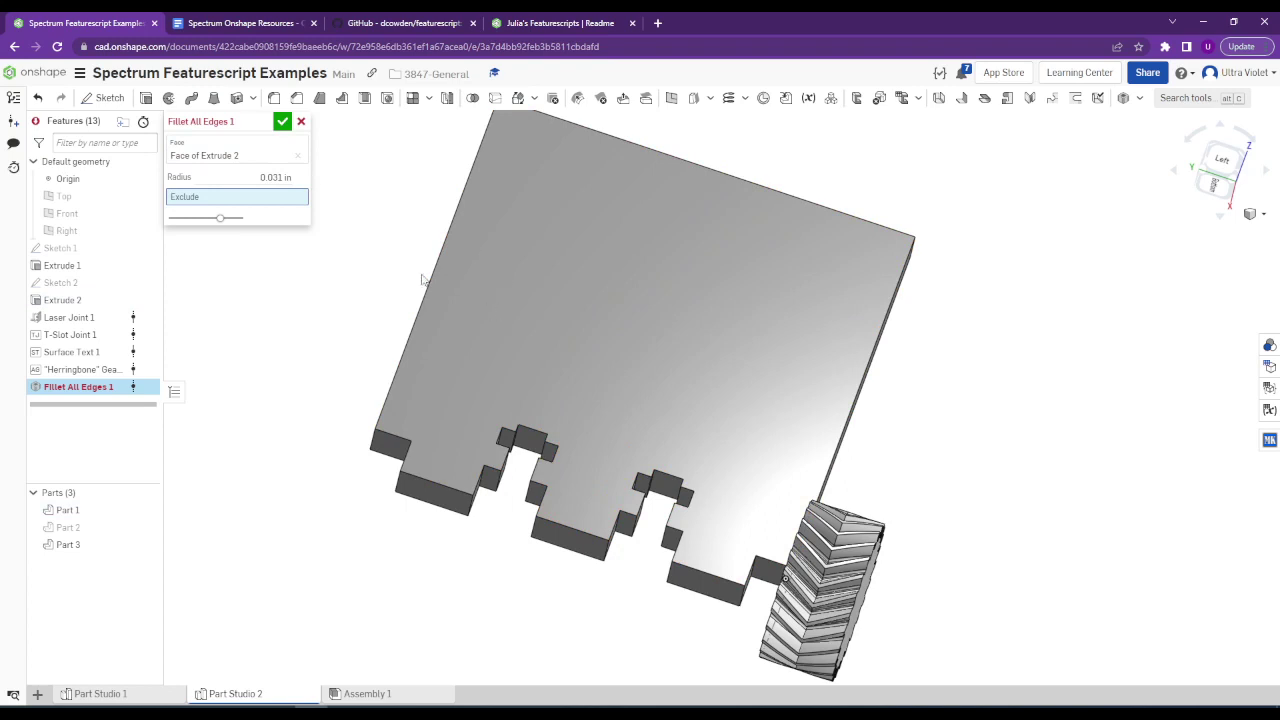
click(253, 156)
right_drag(378, 175, 436, 365)
scroll(420, 340, up, 3)
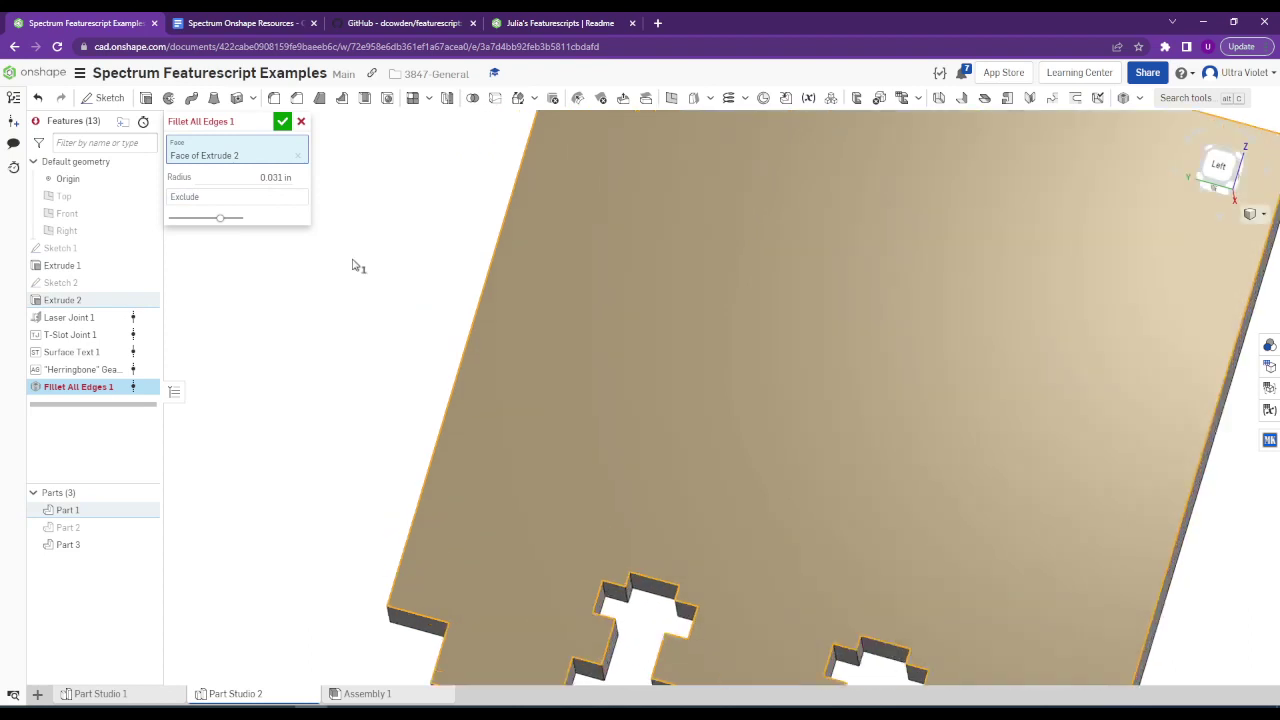
click(300, 177)
text(1/64)
key(Tab)
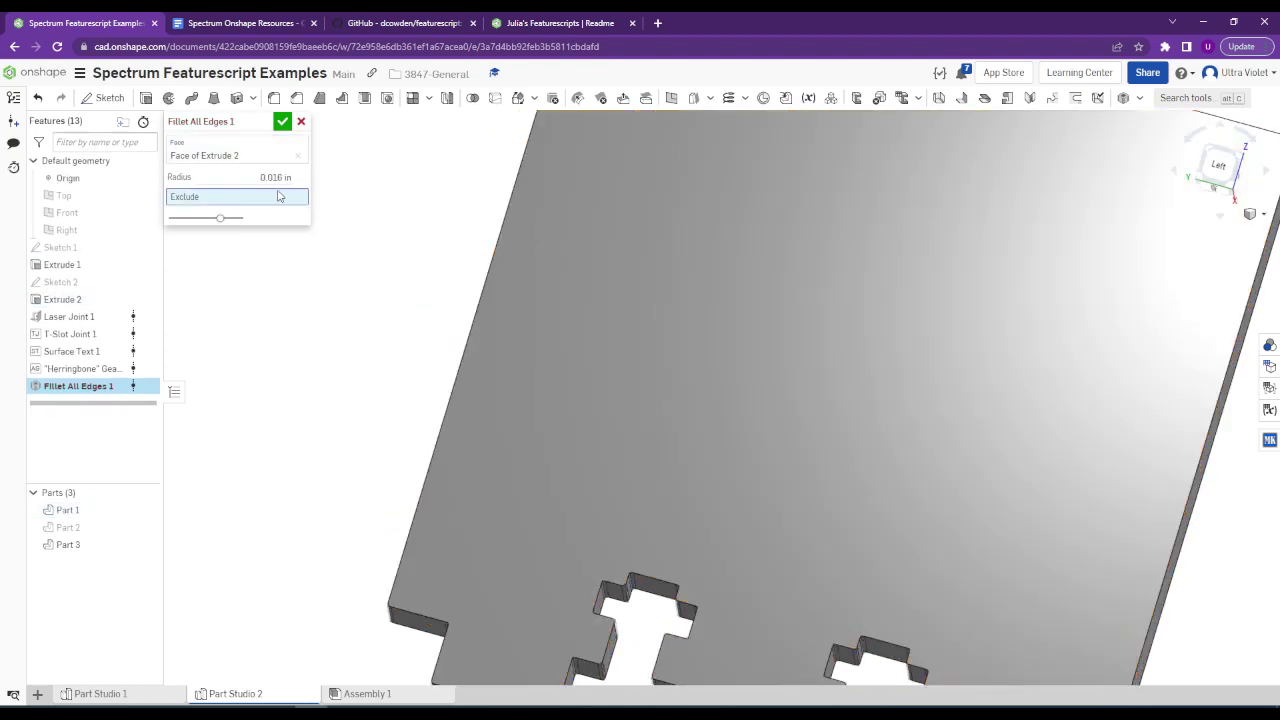
click(300, 121)
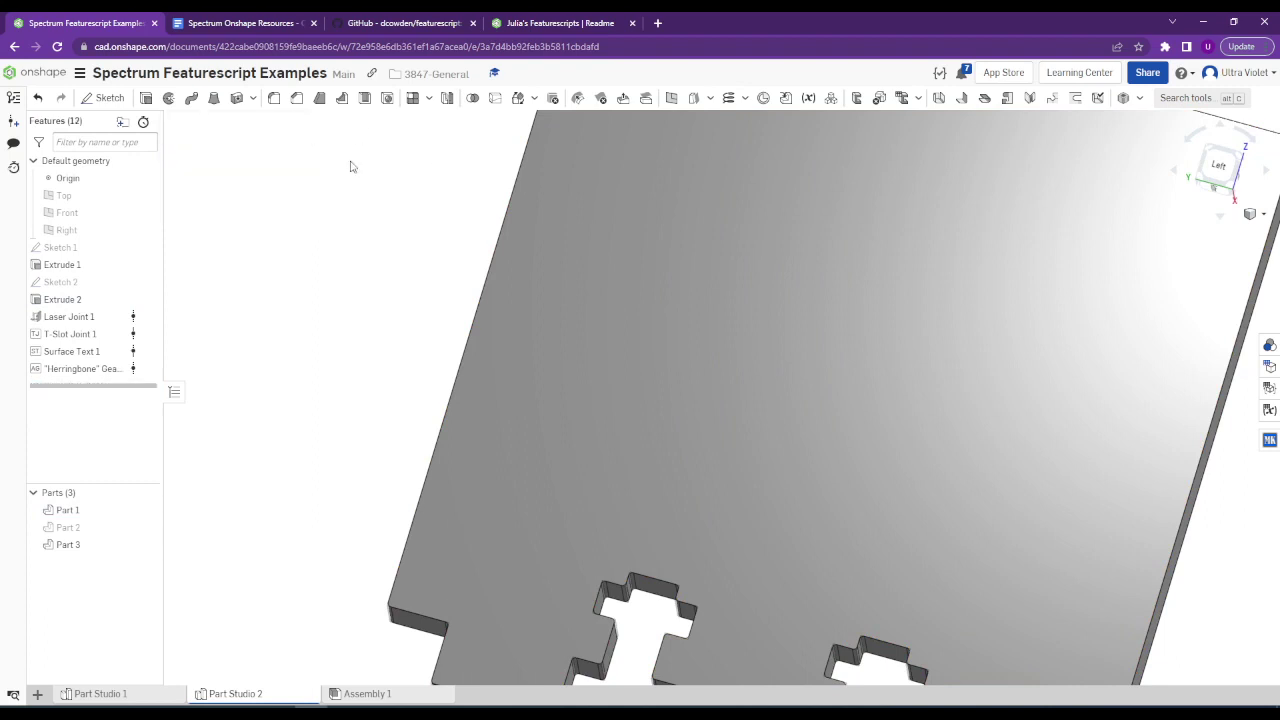
scroll(320, 250, down, 5)
Sketch a corner rectangle on the plate's face and extrude it 1 in into Part 4.
click(103, 97)
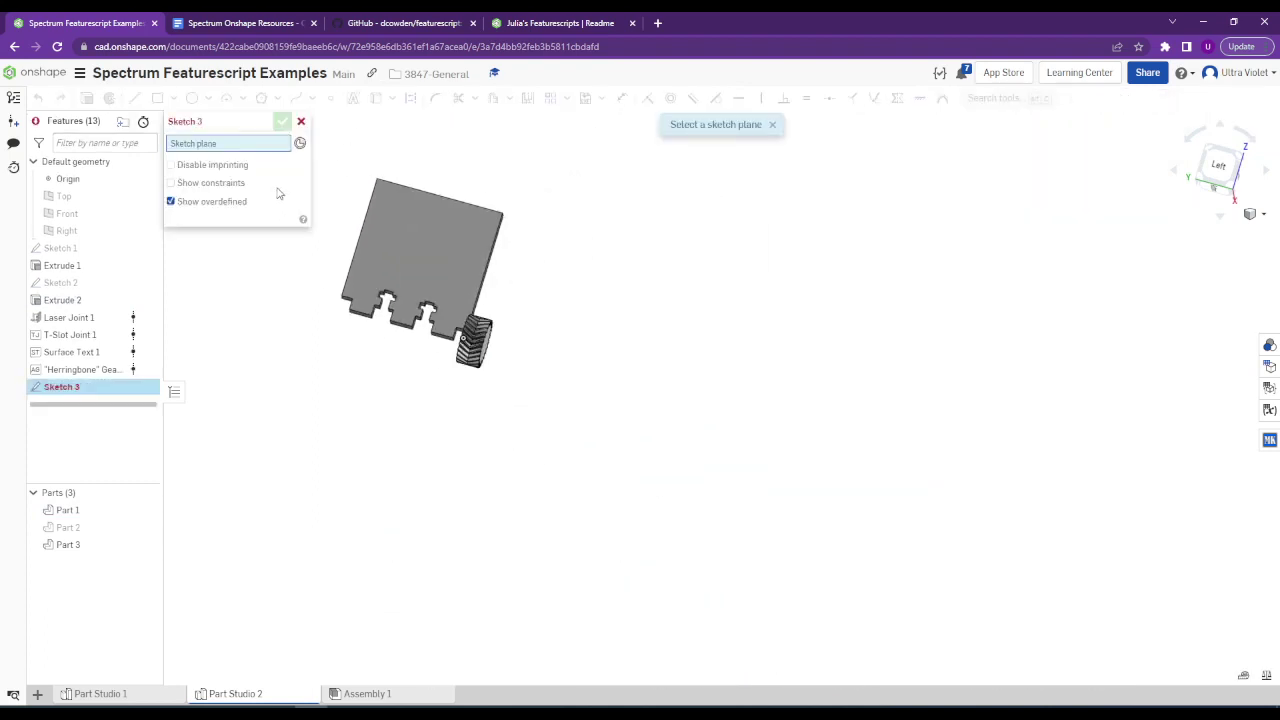
click(454, 224)
click(157, 97)
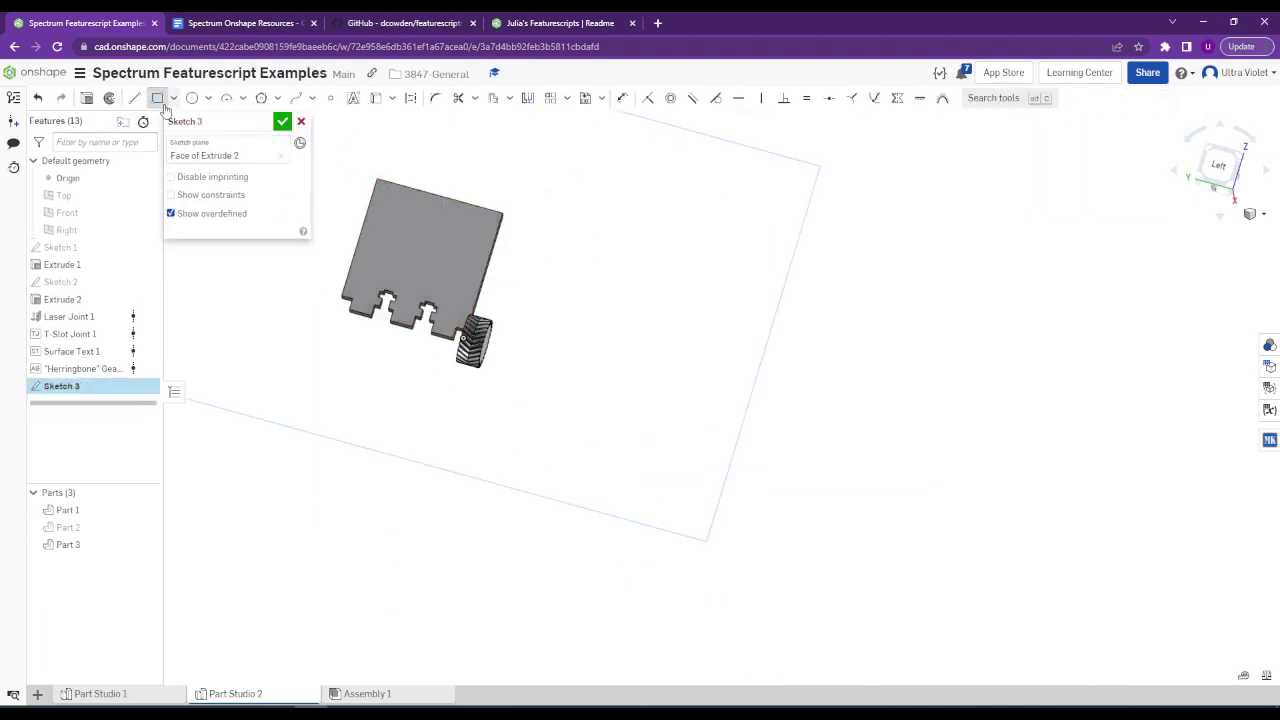
click(634, 279)
click(836, 177)
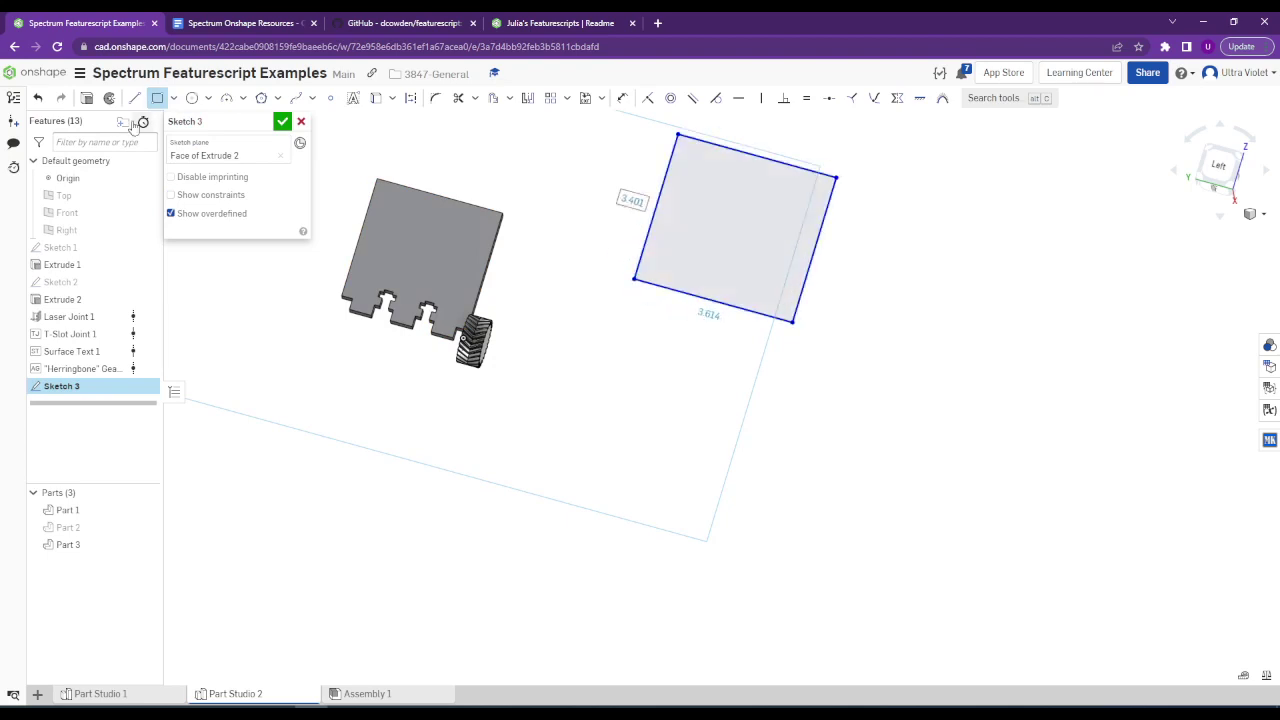
click(86, 97)
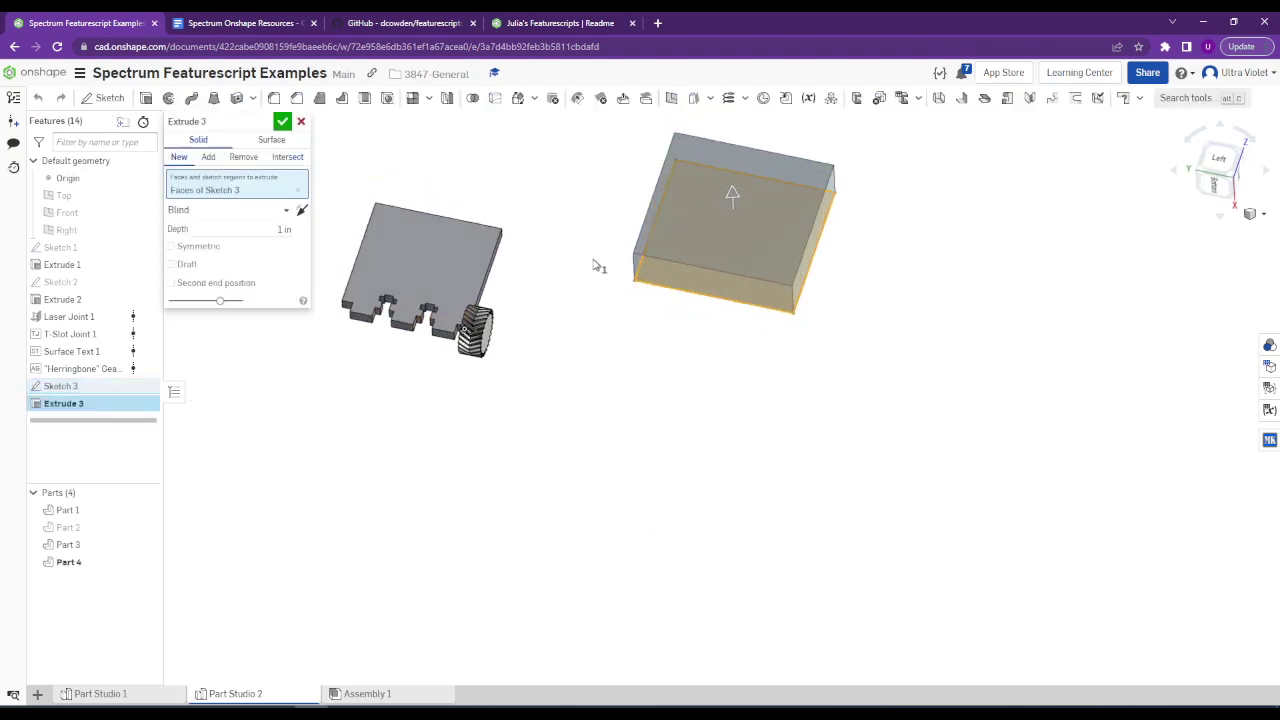
click(282, 121)
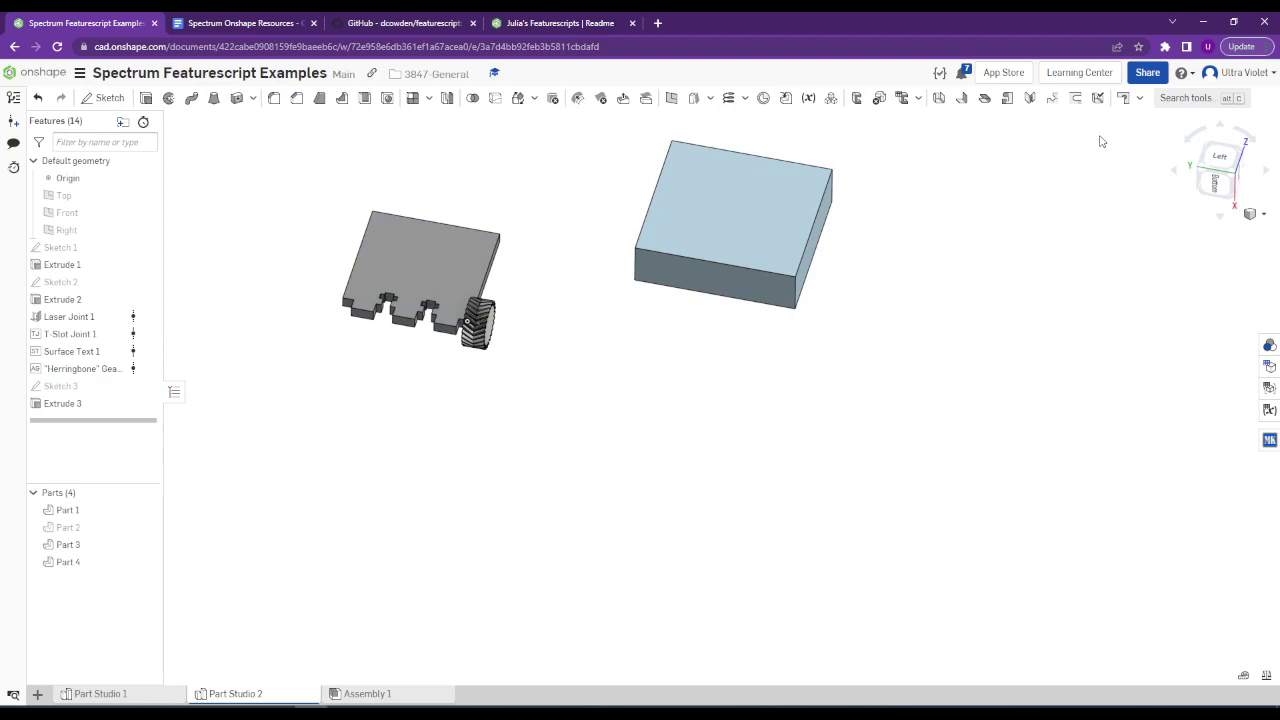
click(1165, 102)
Start Fillet All Edges from the 'fil' search and select the box's top face.
text(fil)
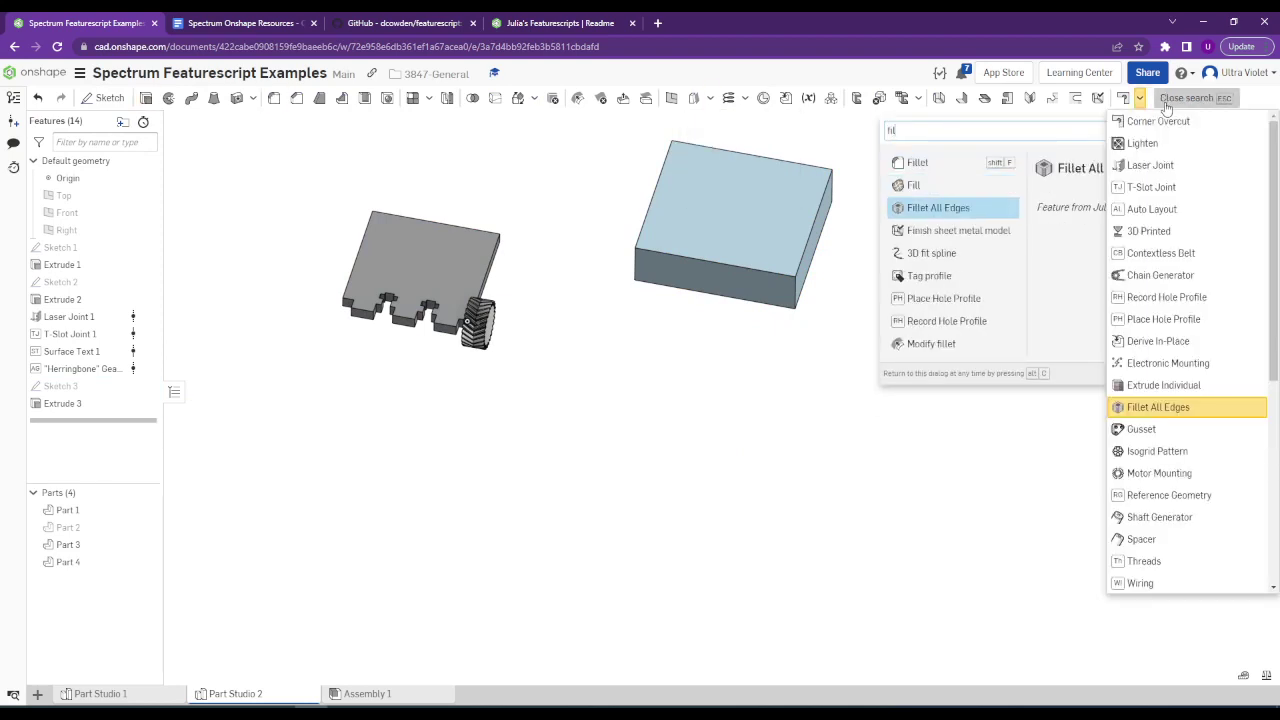
click(938, 207)
click(759, 238)
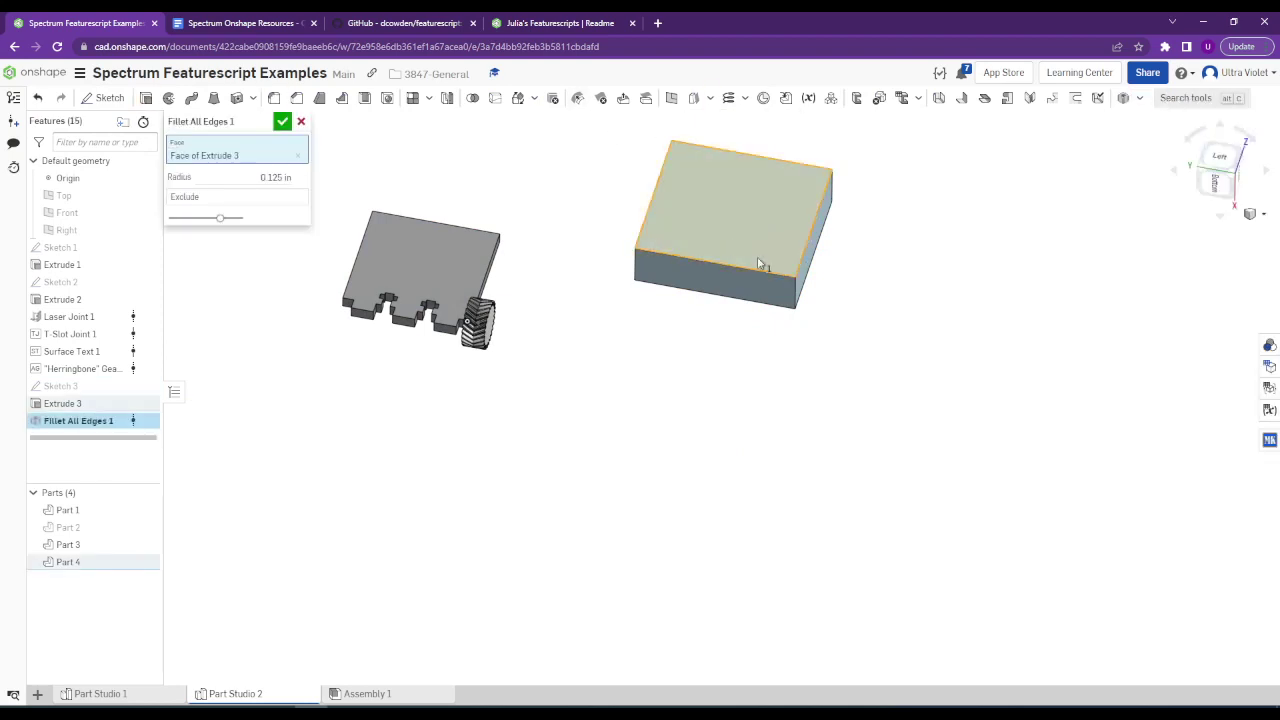
scroll(763, 262, up, 3)
right_drag(763, 254, 700, 437)
scroll(508, 497, down, 3)
scroll(508, 497, up, 5)
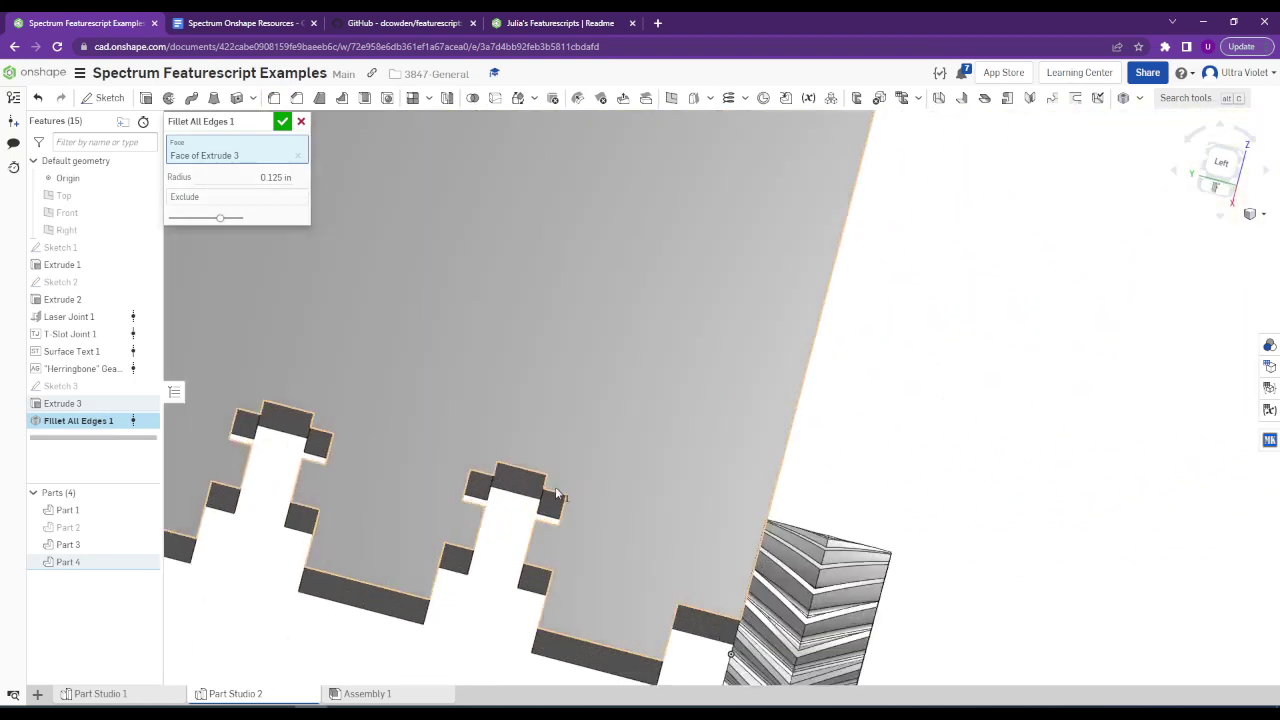
scroll(545, 487, down, 4)
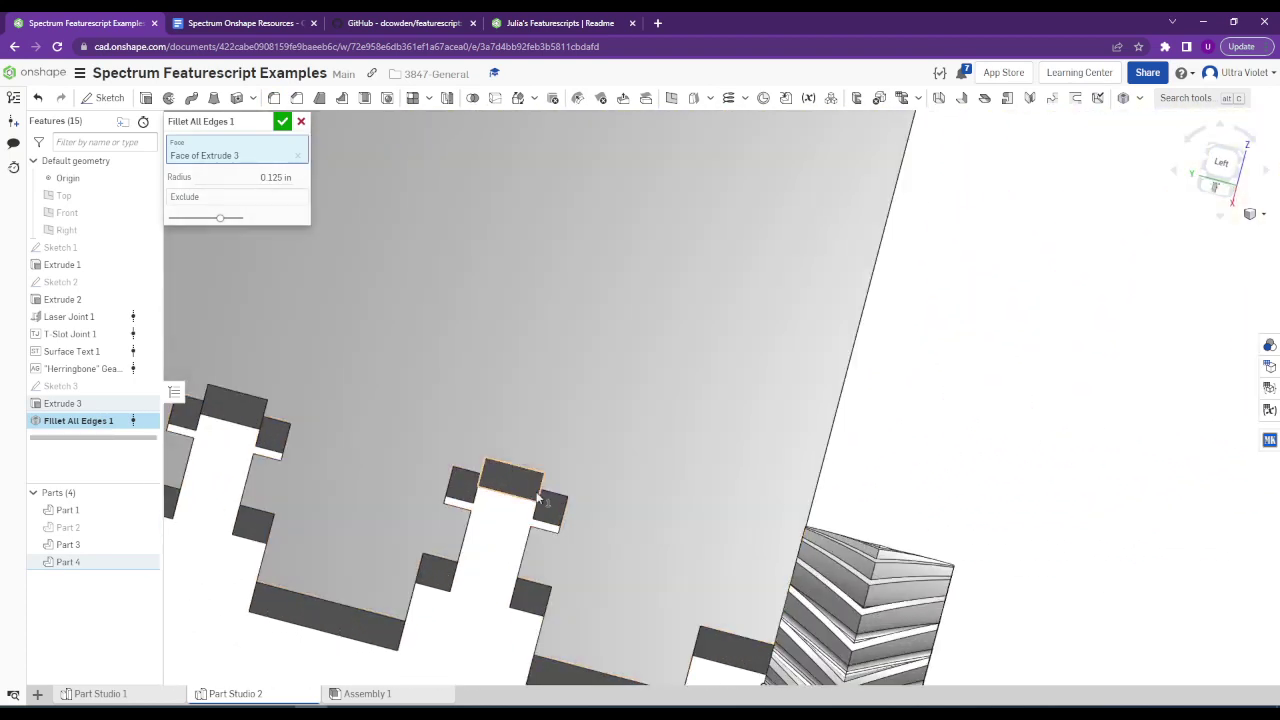
right_drag(591, 493, 580, 335)
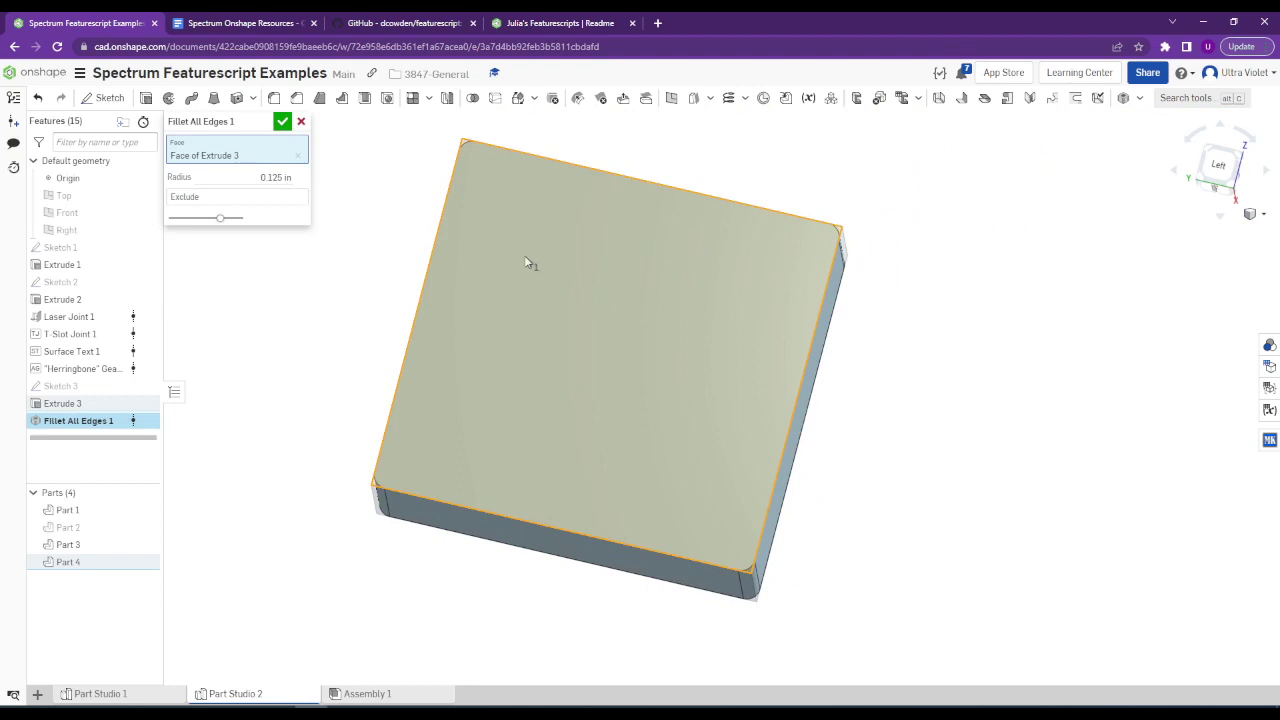
Check the box from several angles and commit the fillet at 0.125 in radius.
scroll(446, 314, down, 5)
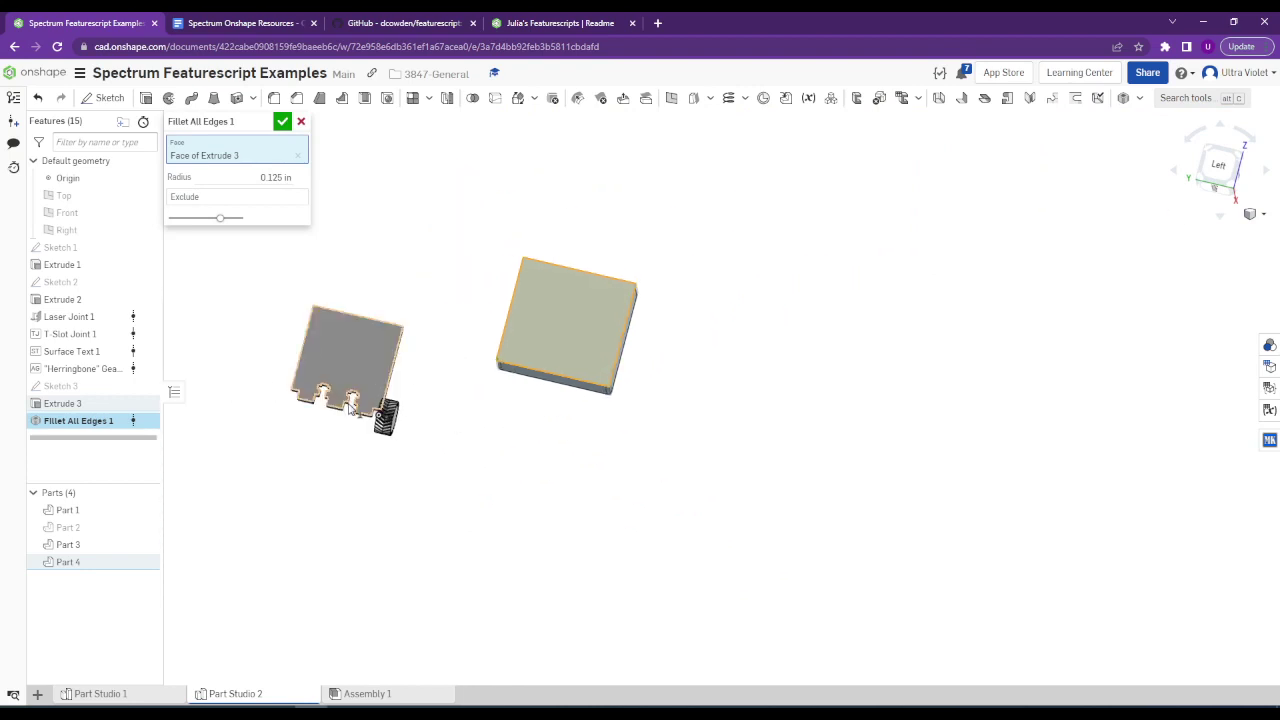
scroll(355, 405, up, 3)
scroll(355, 405, up, 2)
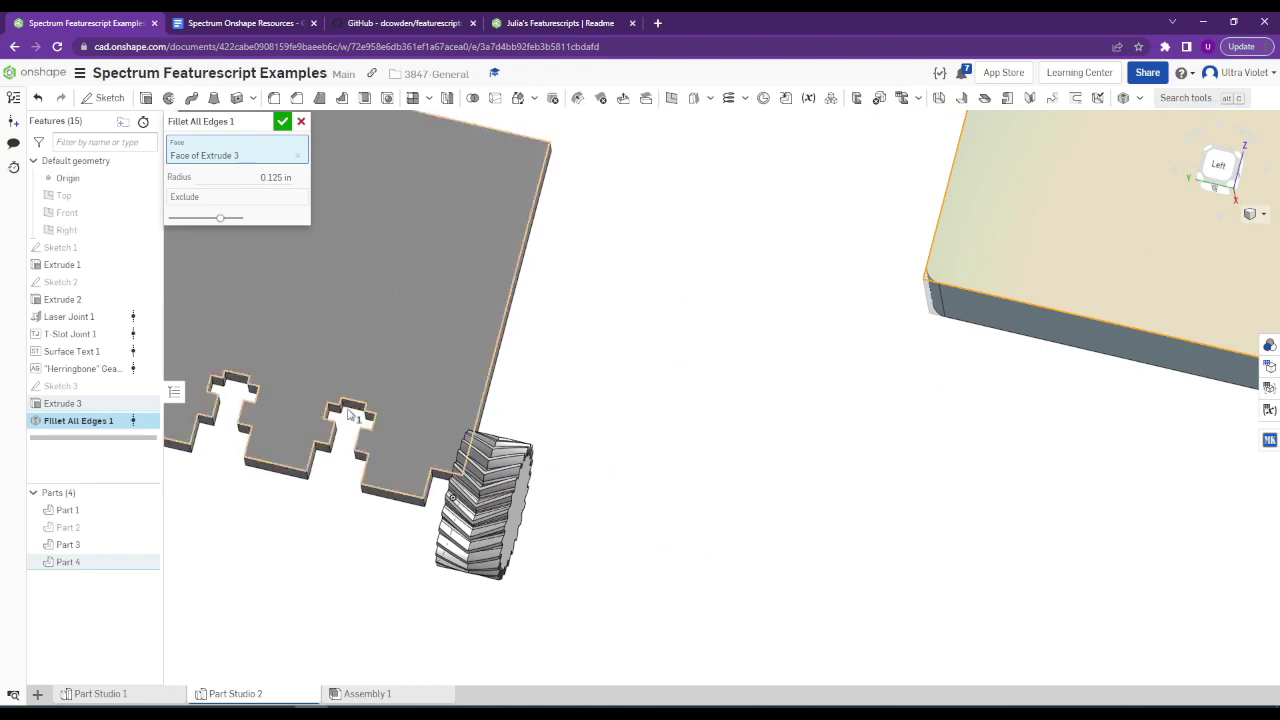
right_drag(395, 412, 505, 248)
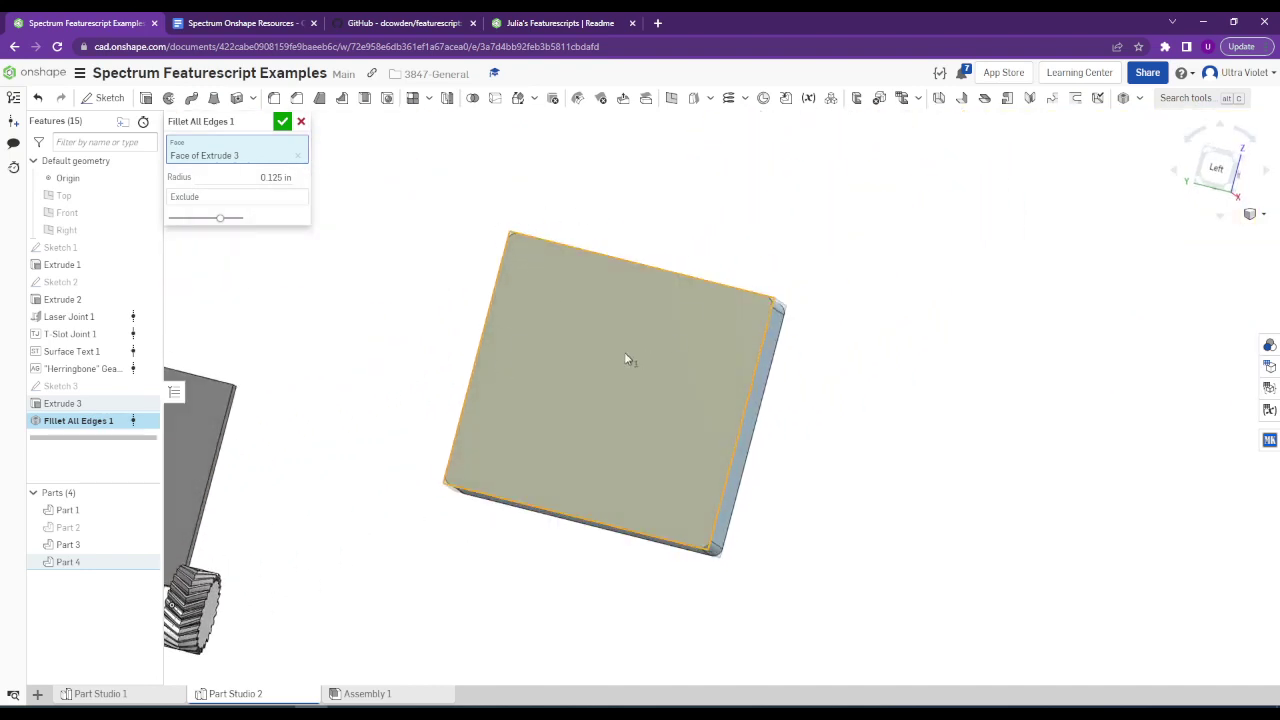
right_drag(745, 343, 740, 350)
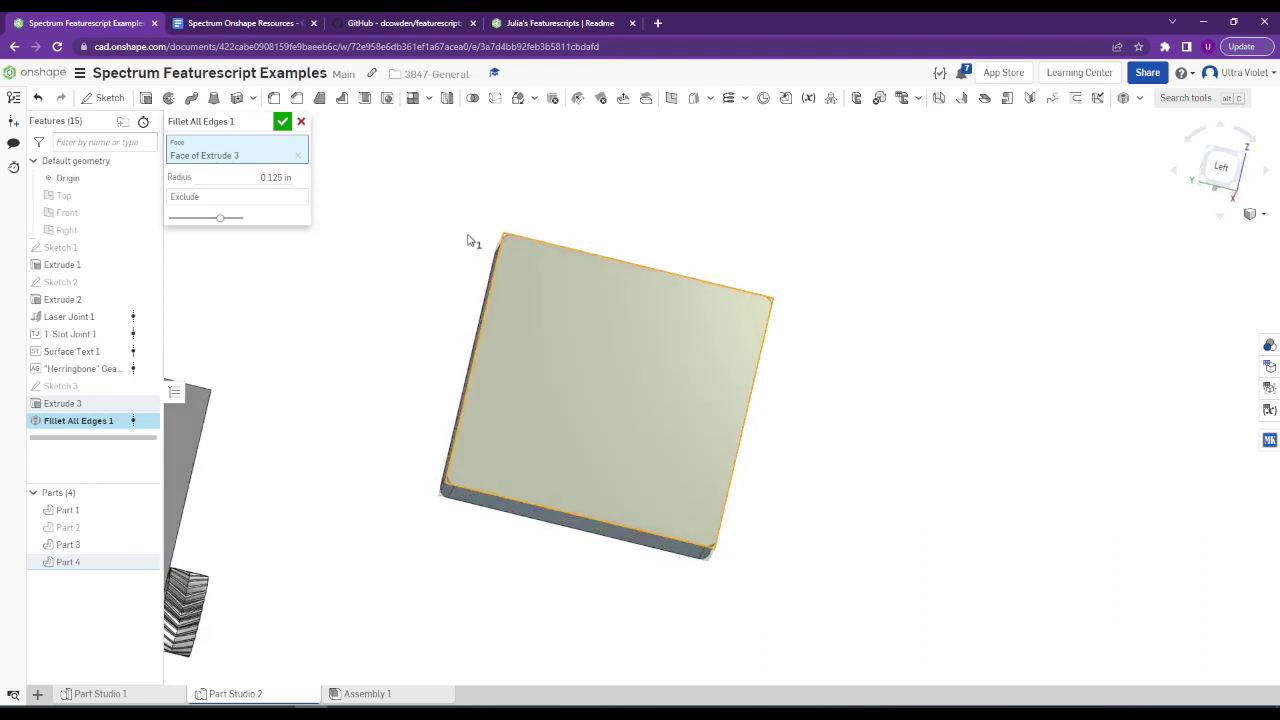
click(283, 122)
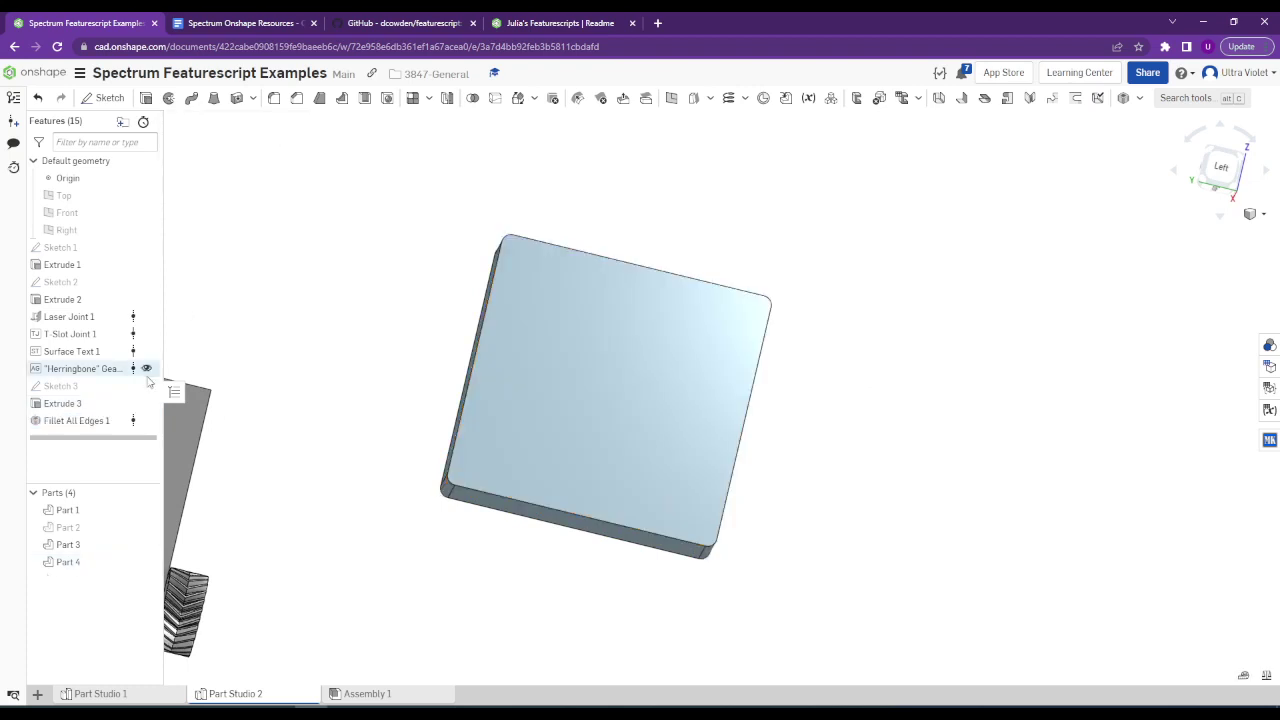
Reopen Sketch 3 and draw a two-segment line cutting across the rectangle's top-left corner.
right_click(110, 387)
click(142, 418)
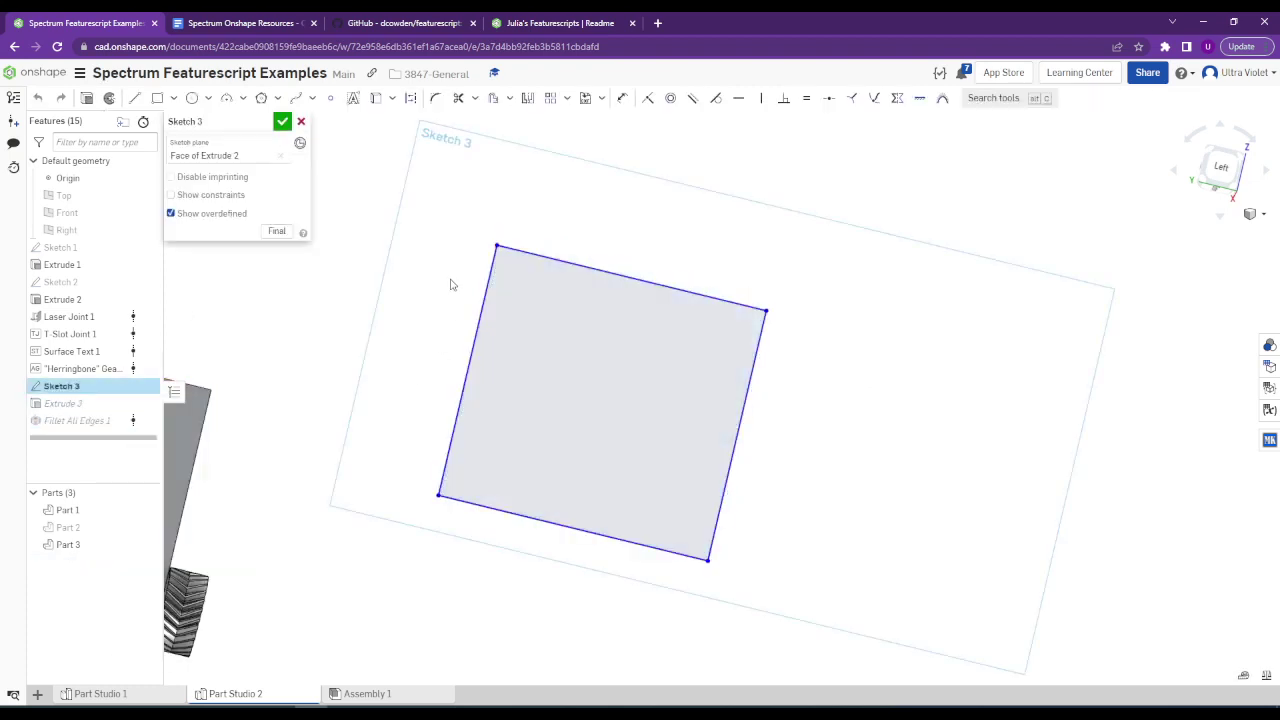
click(134, 97)
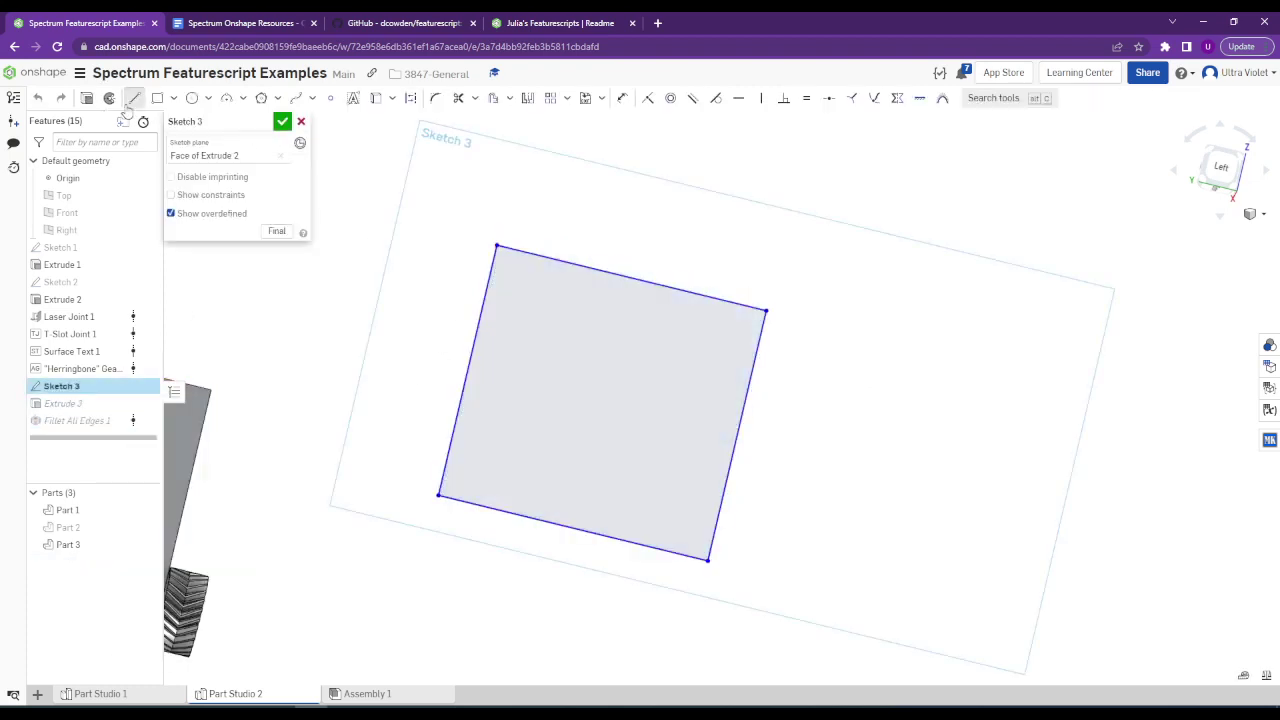
click(466, 371)
click(598, 401)
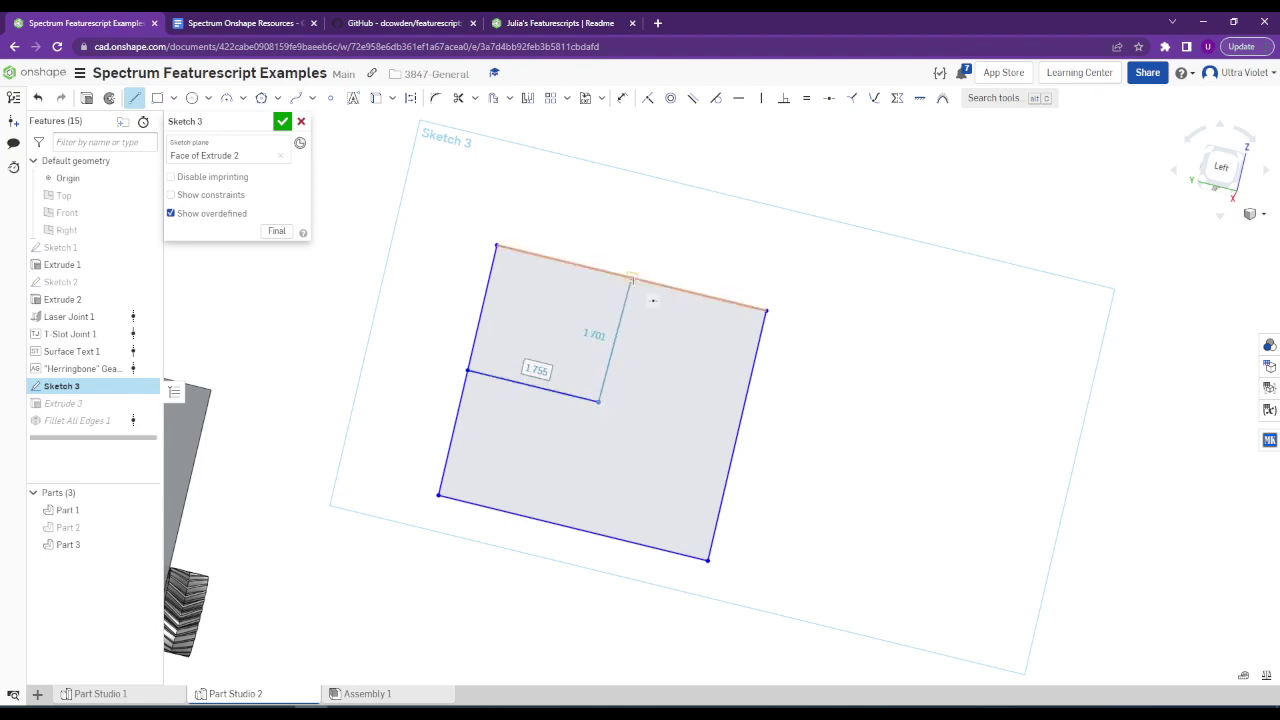
click(630, 279)
key(Escape)
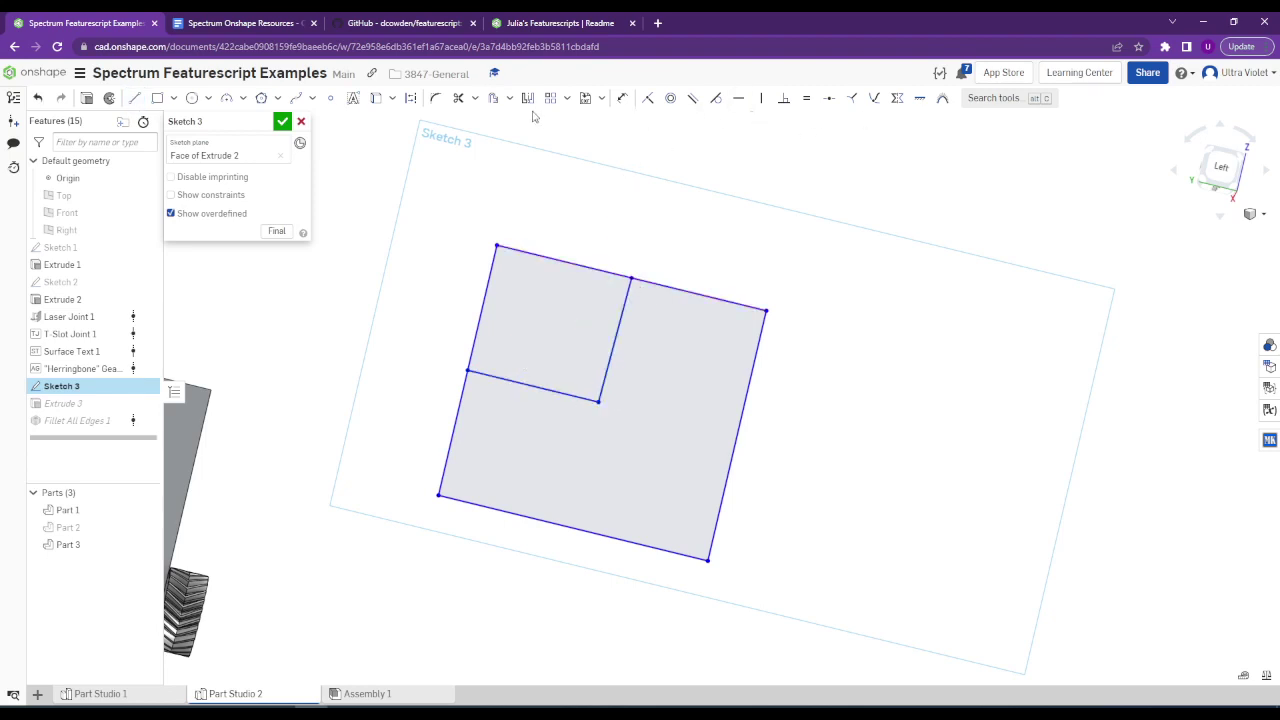
Trim away the top-left corner segments and finish the sketch to rebuild the L-shaped block.
click(458, 97)
drag(551, 248, 550, 288)
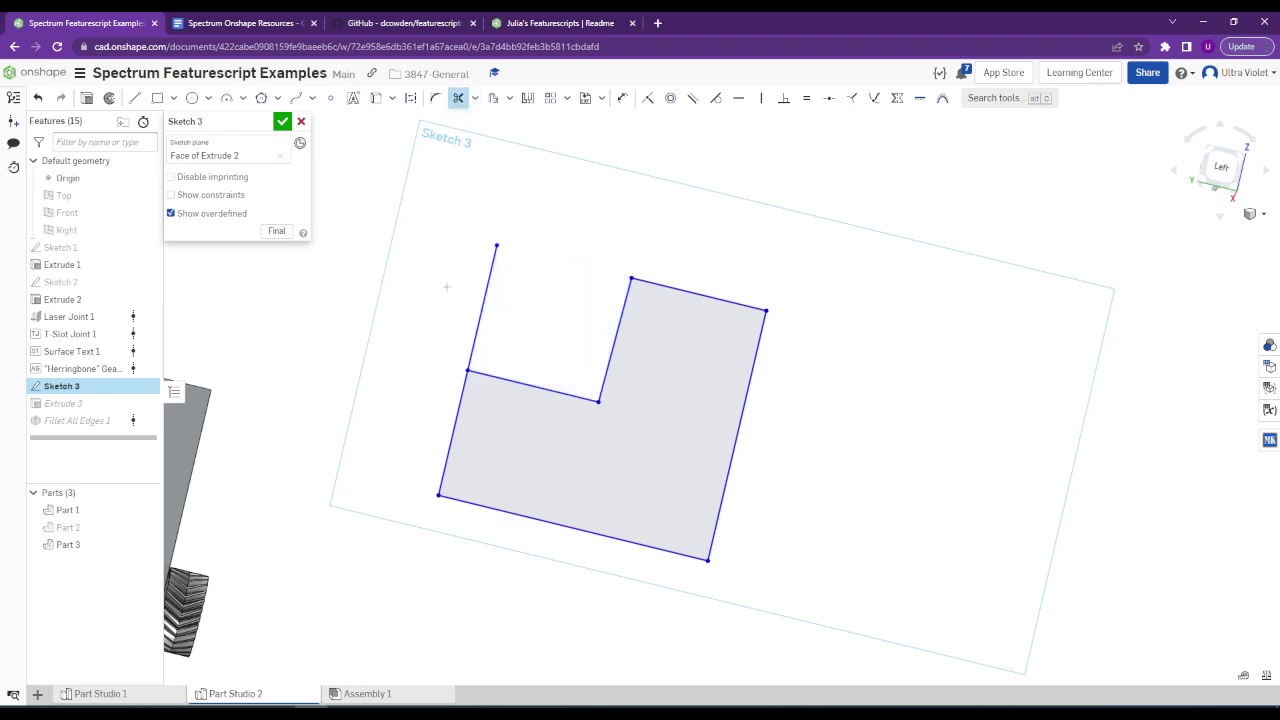
drag(446, 287, 532, 340)
click(283, 121)
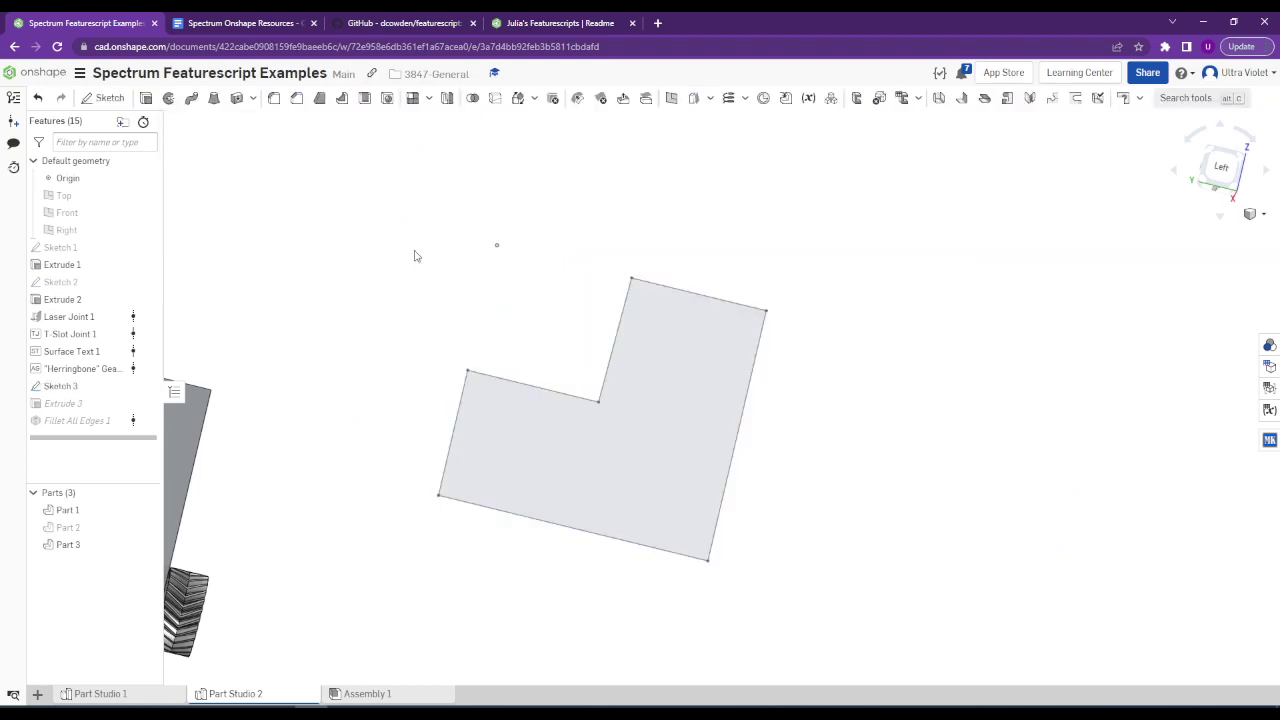
scroll(567, 387, up, 3)
right_drag(567, 387, 580, 440)
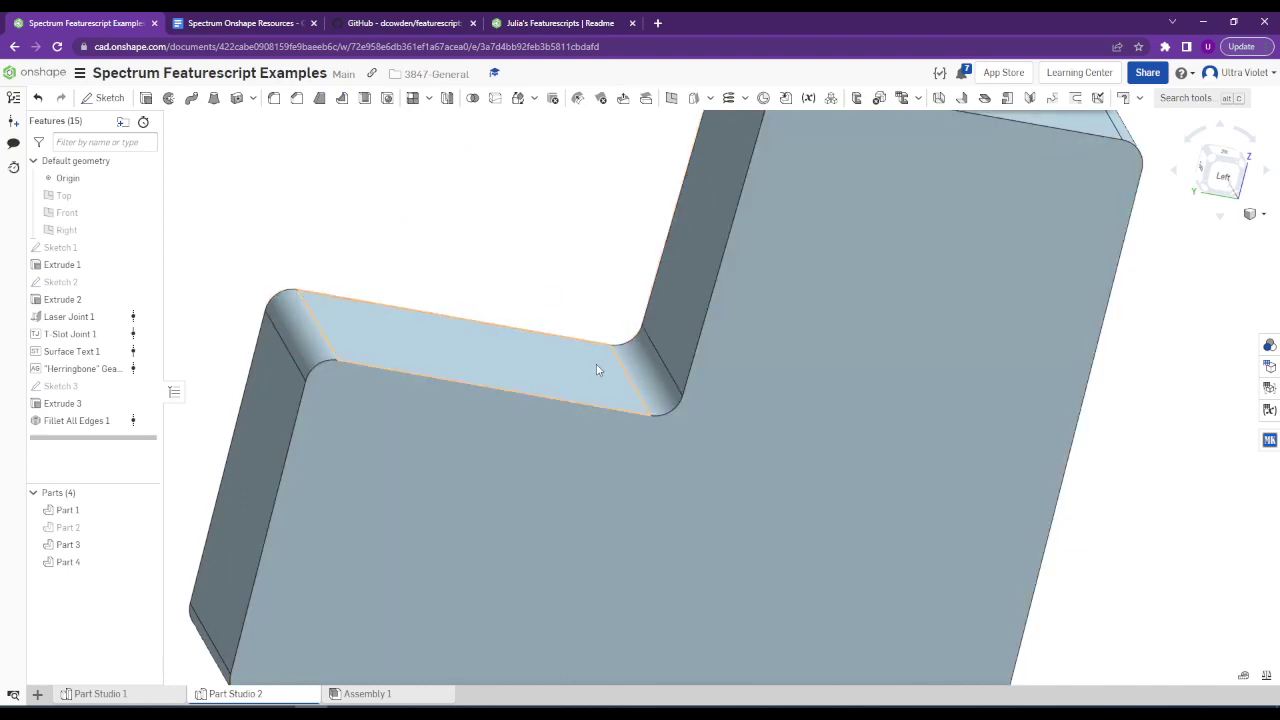
right_drag(597, 366, 560, 375)
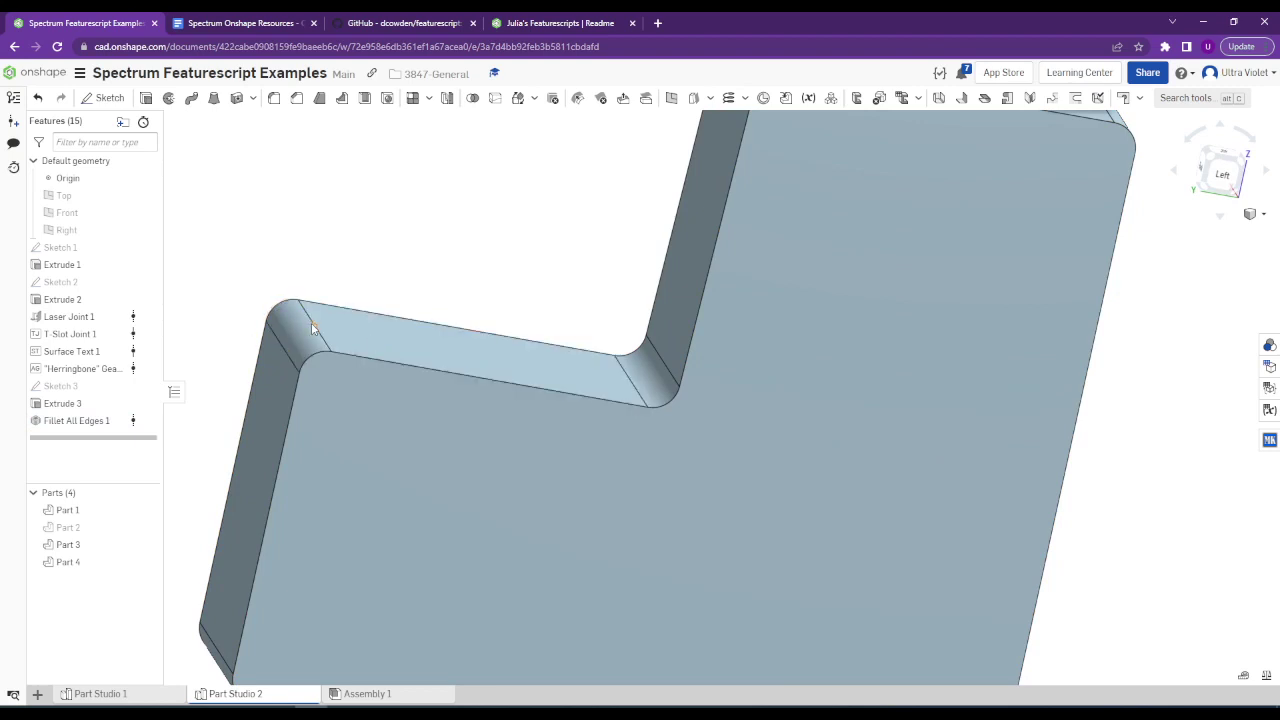
scroll(666, 287, down, 10)
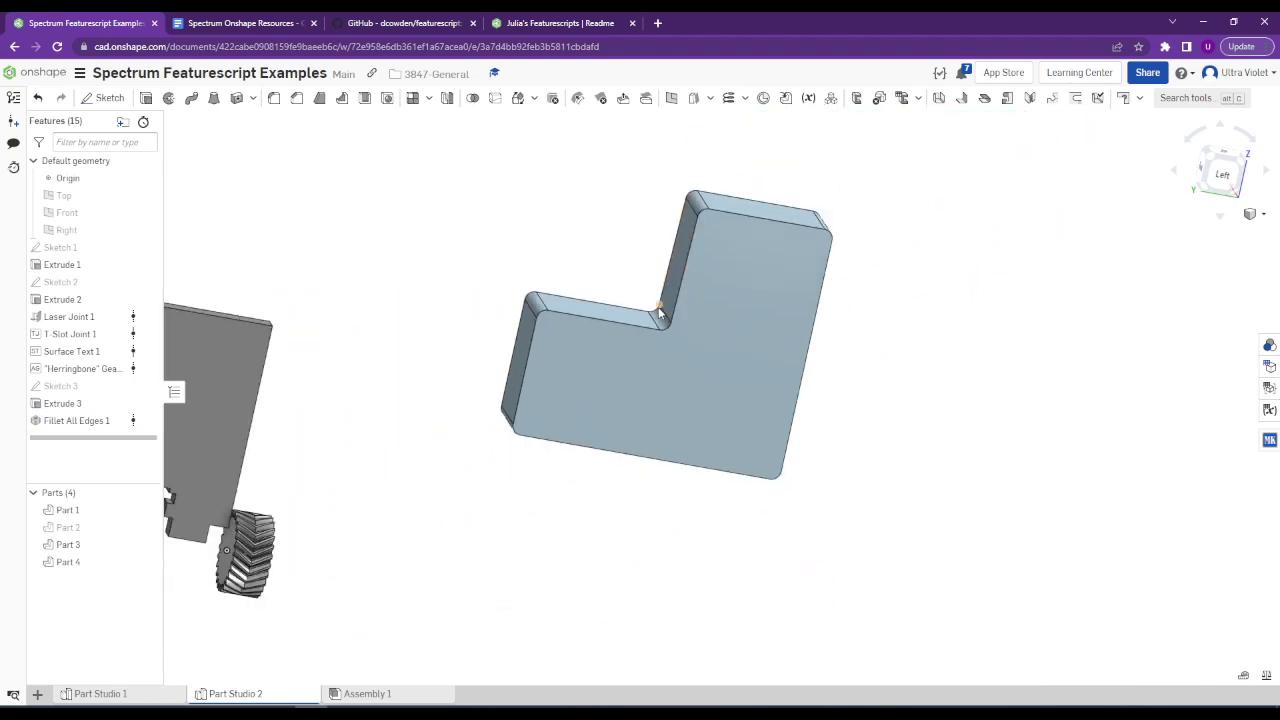
right_drag(657, 308, 501, 384)
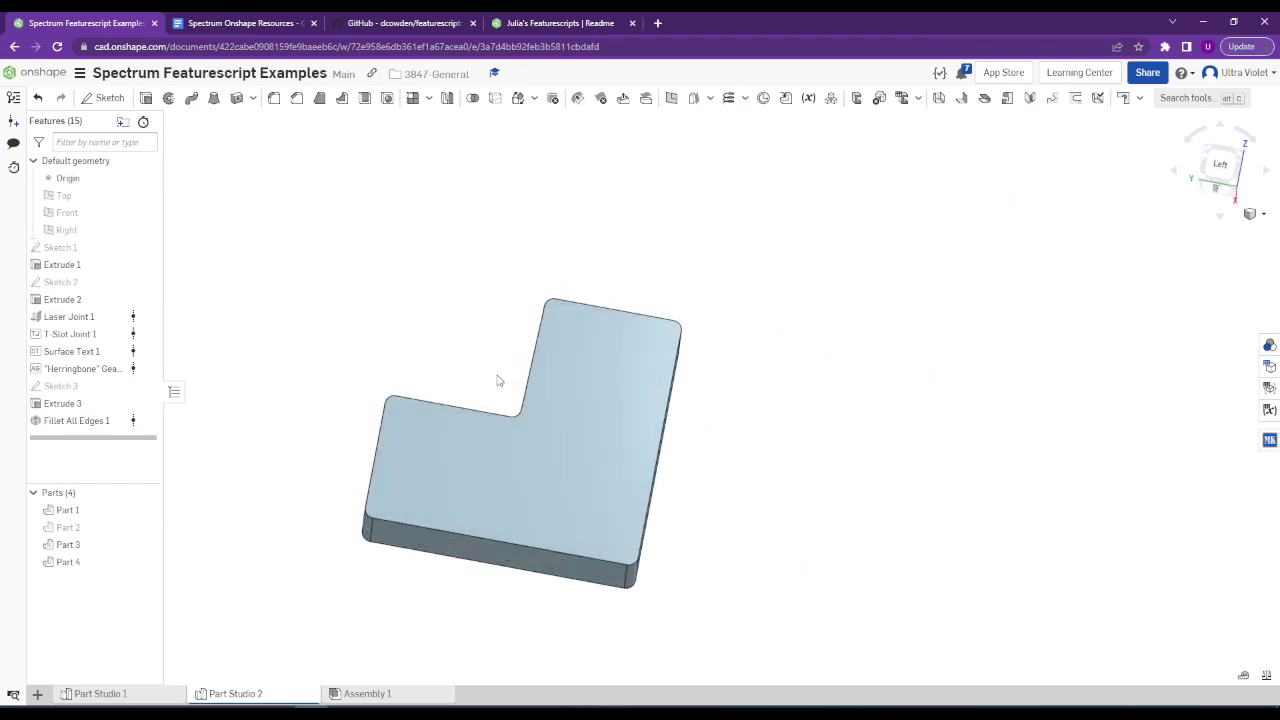
right_drag(498, 380, 513, 457)
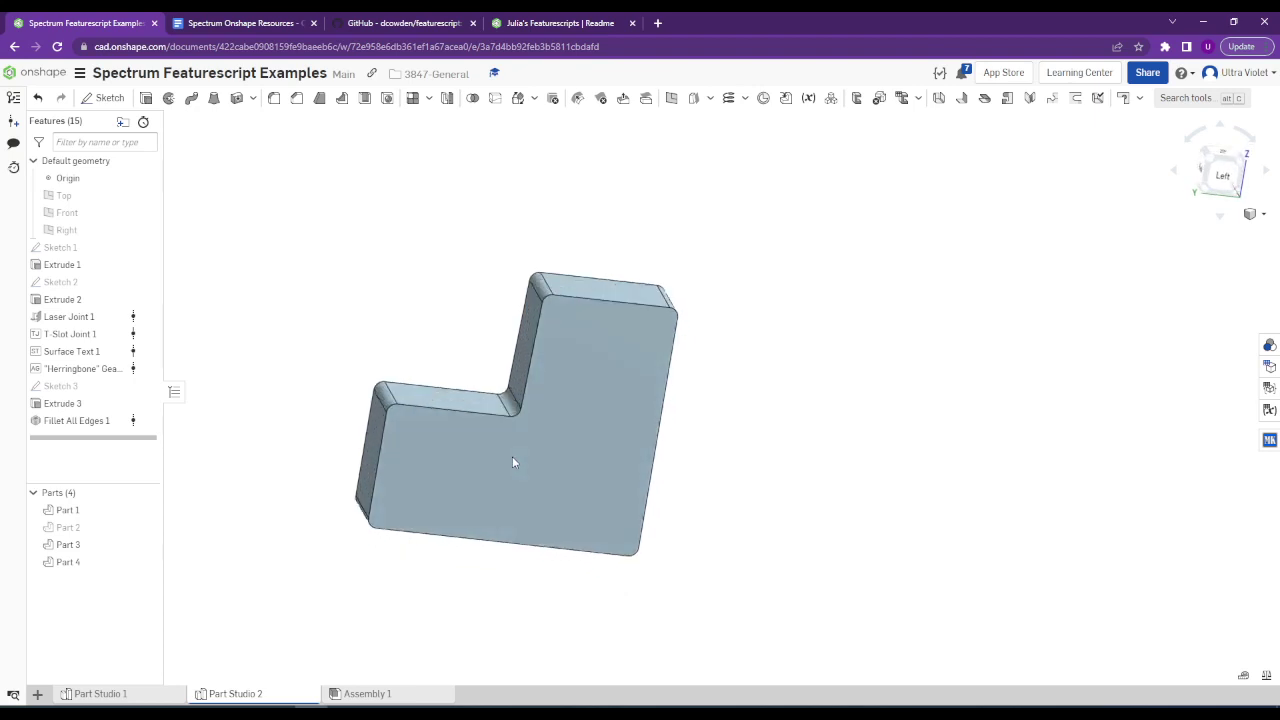
scroll(505, 418, up, 3)
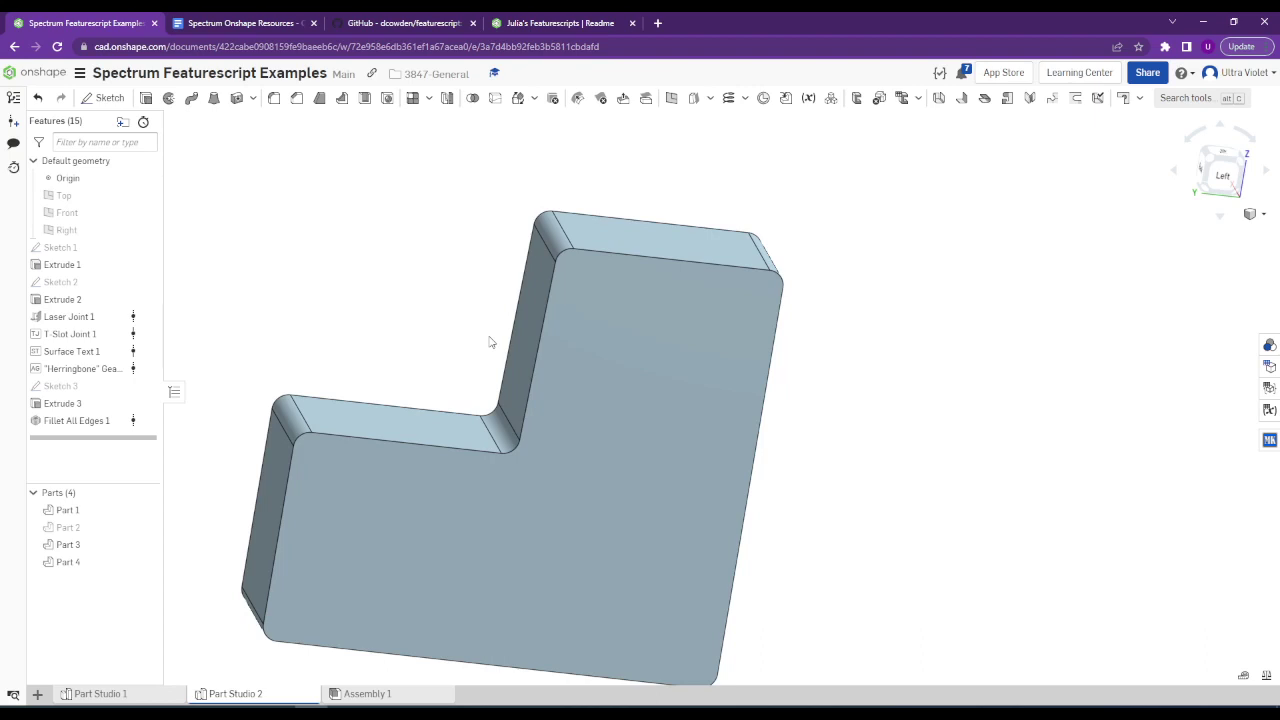
Start the Motor Mounting custom feature from the custom features list on the L-shaped block.
key(Up)
key(Up)
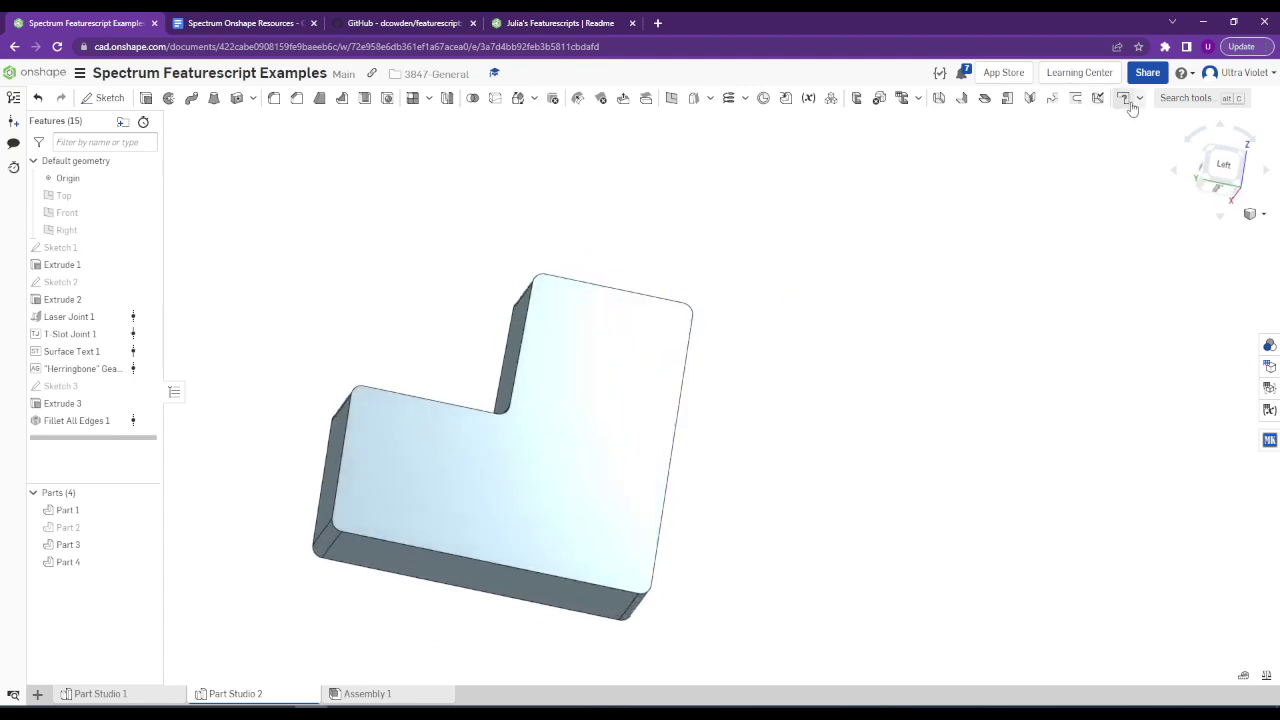
click(1127, 100)
scroll(1150, 365, down, 4)
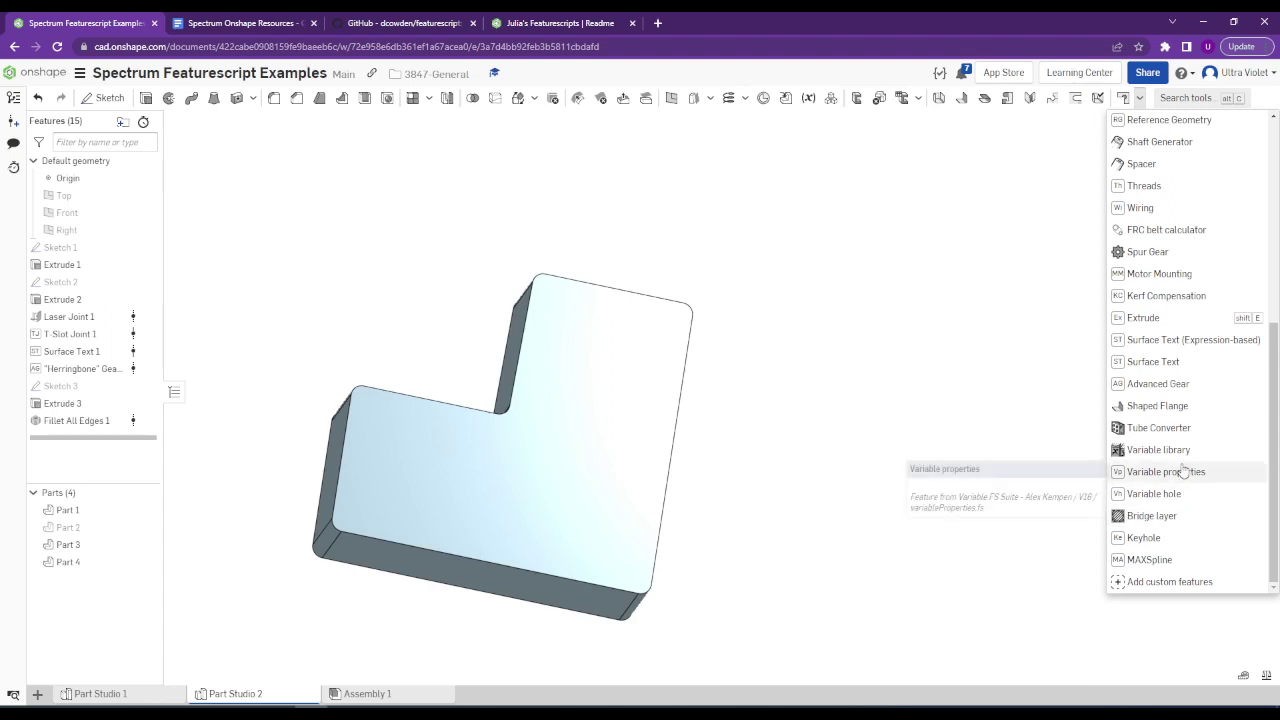
scroll(1183, 478, up, 2)
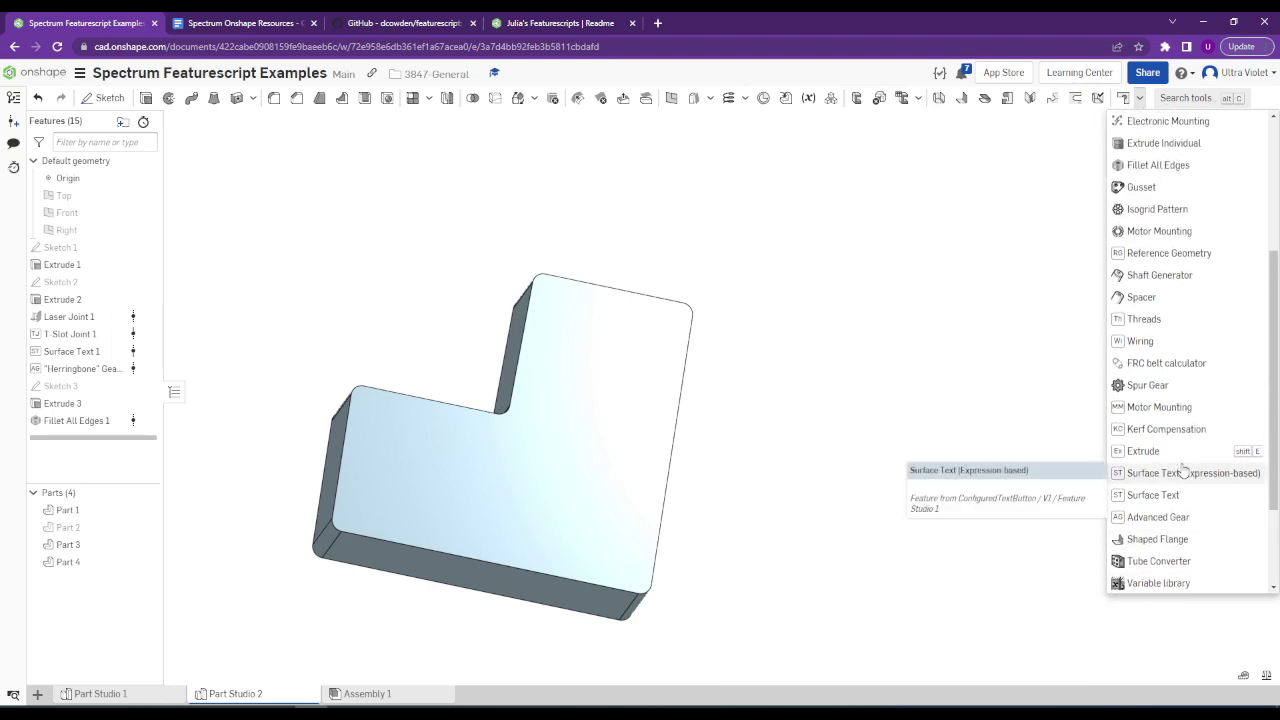
scroll(1183, 470, up, 1)
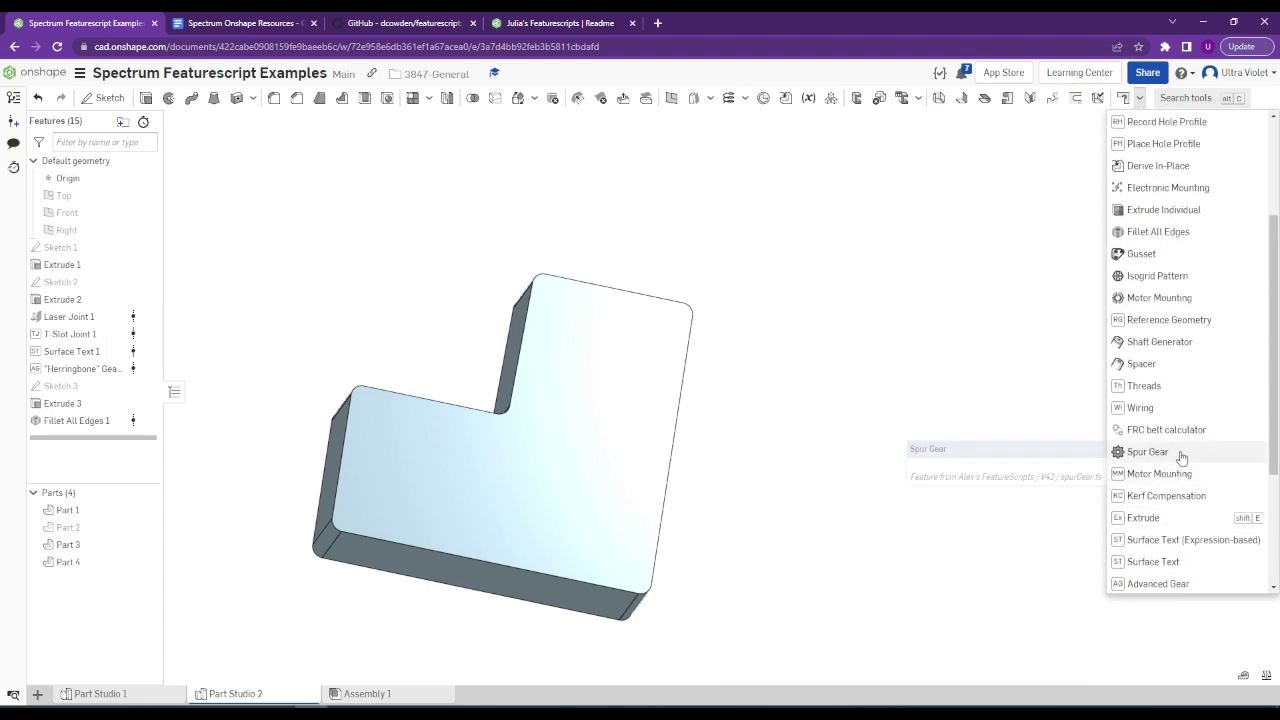
scroll(1181, 457, up, 1)
scroll(1181, 466, up, 1)
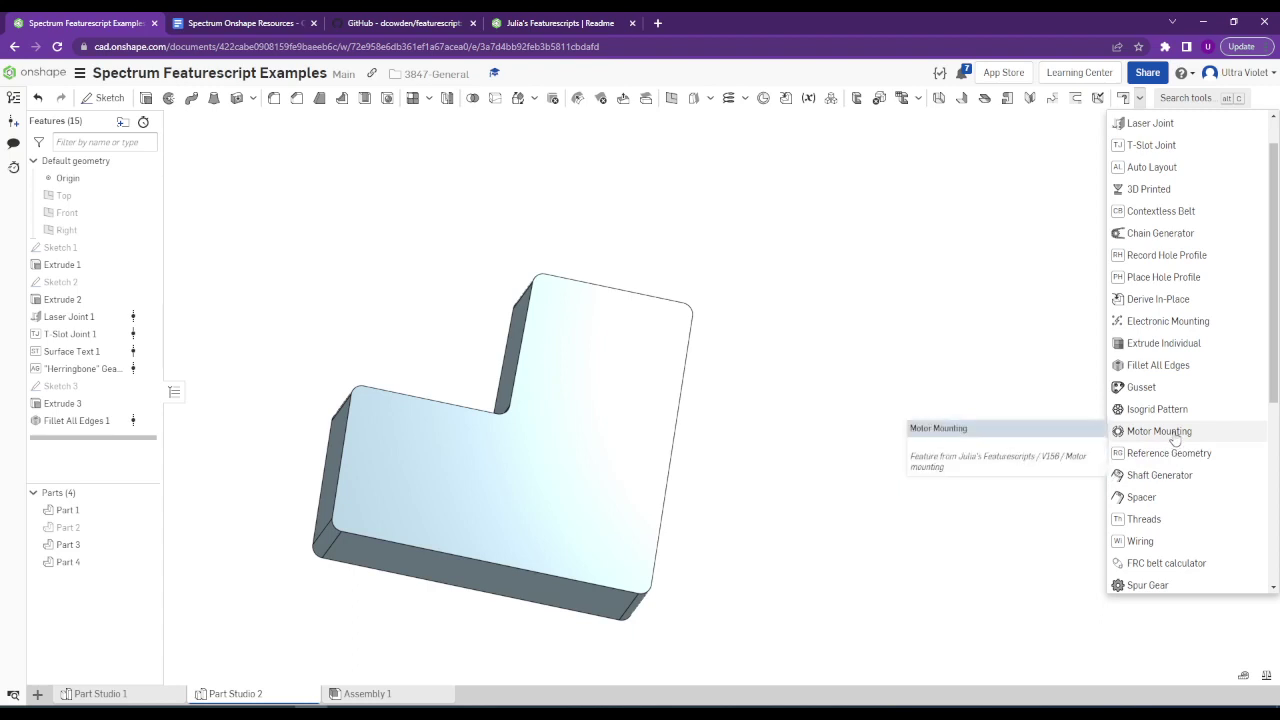
click(1174, 435)
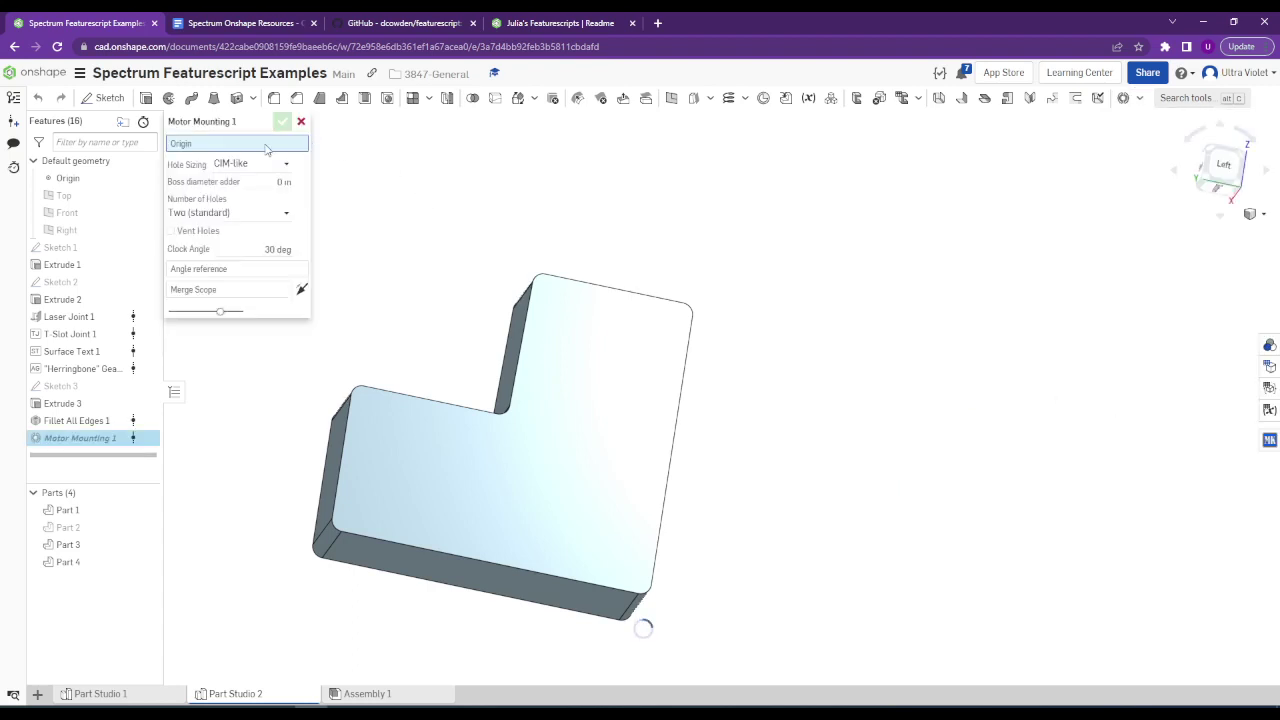
Cancel the trial Motor Mounting and sketch a circle on the face of Extrude 3.
scroll(618, 346, down, 5)
right_drag(618, 346, 595, 392)
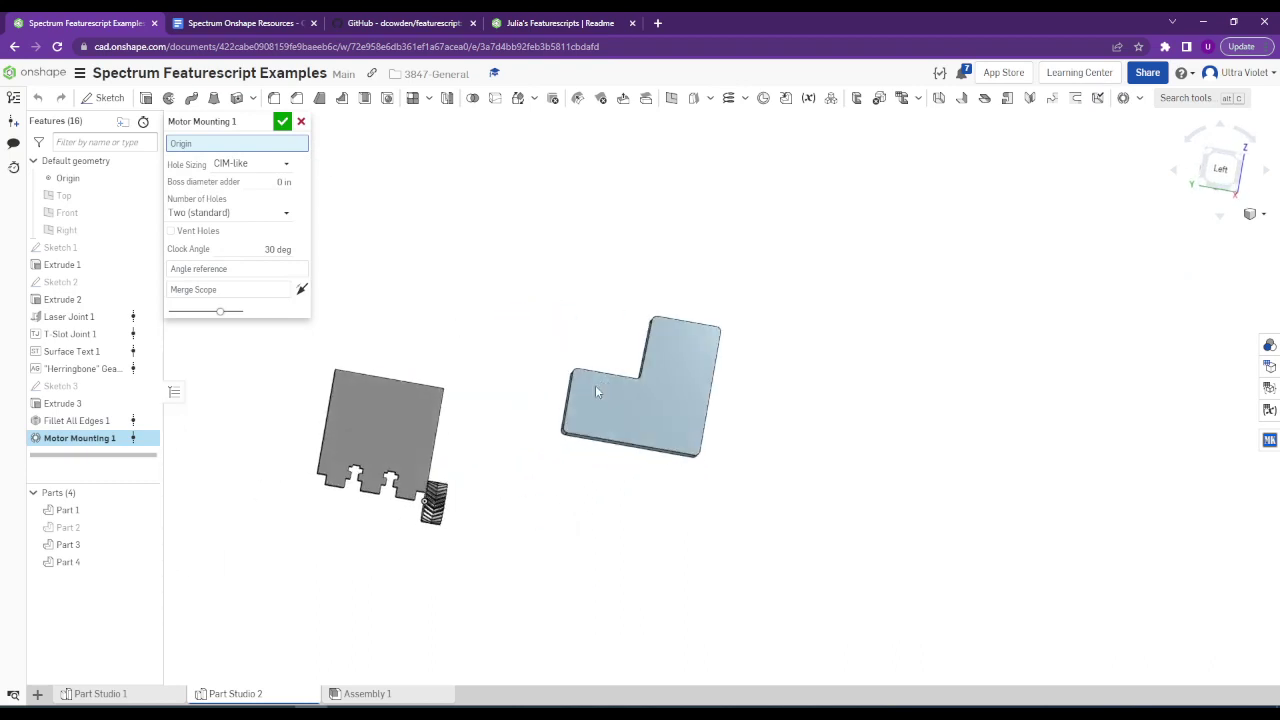
click(300, 121)
click(106, 97)
click(603, 397)
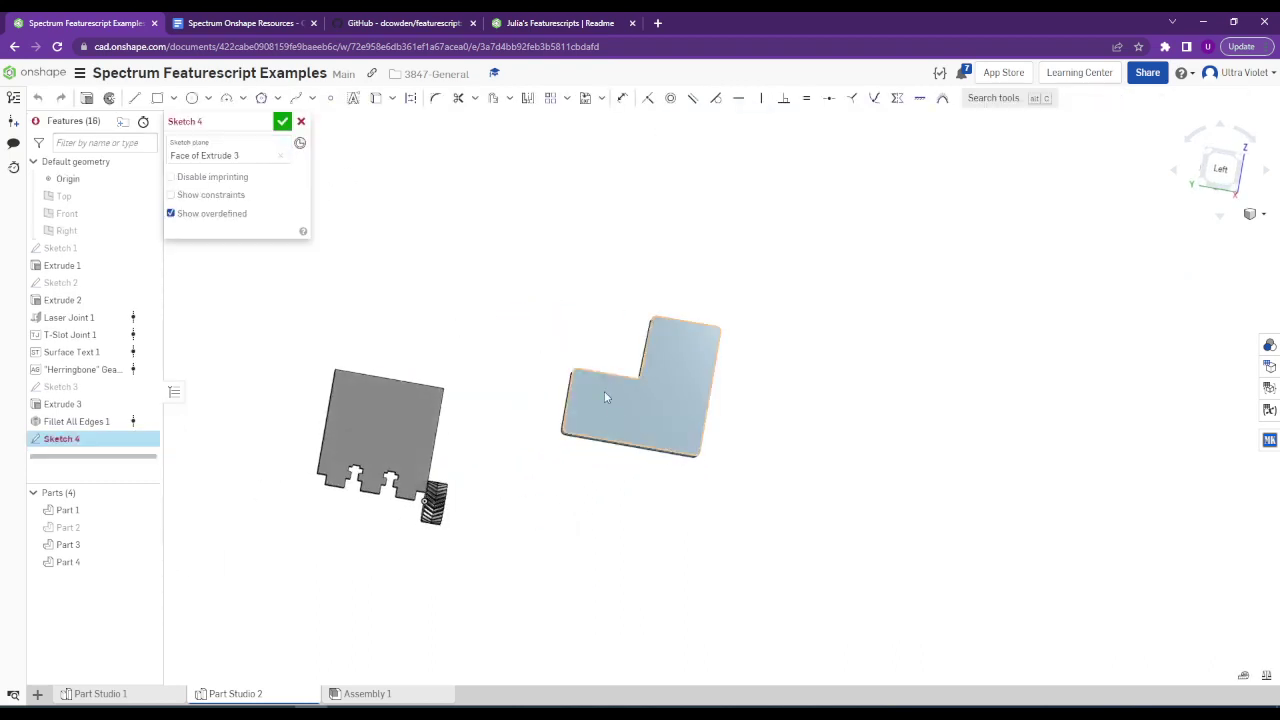
click(192, 97)
click(668, 411)
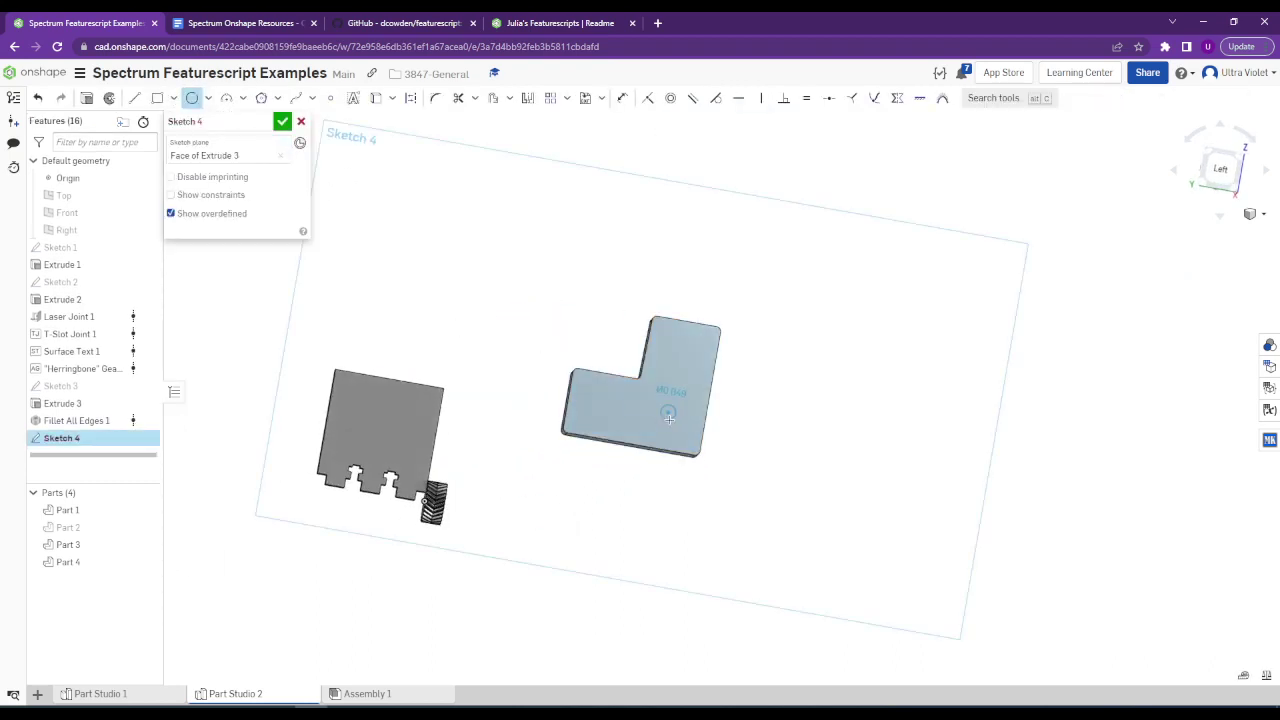
click(670, 423)
Extrude the circle with Remove to cut a hole through the plate.
click(88, 98)
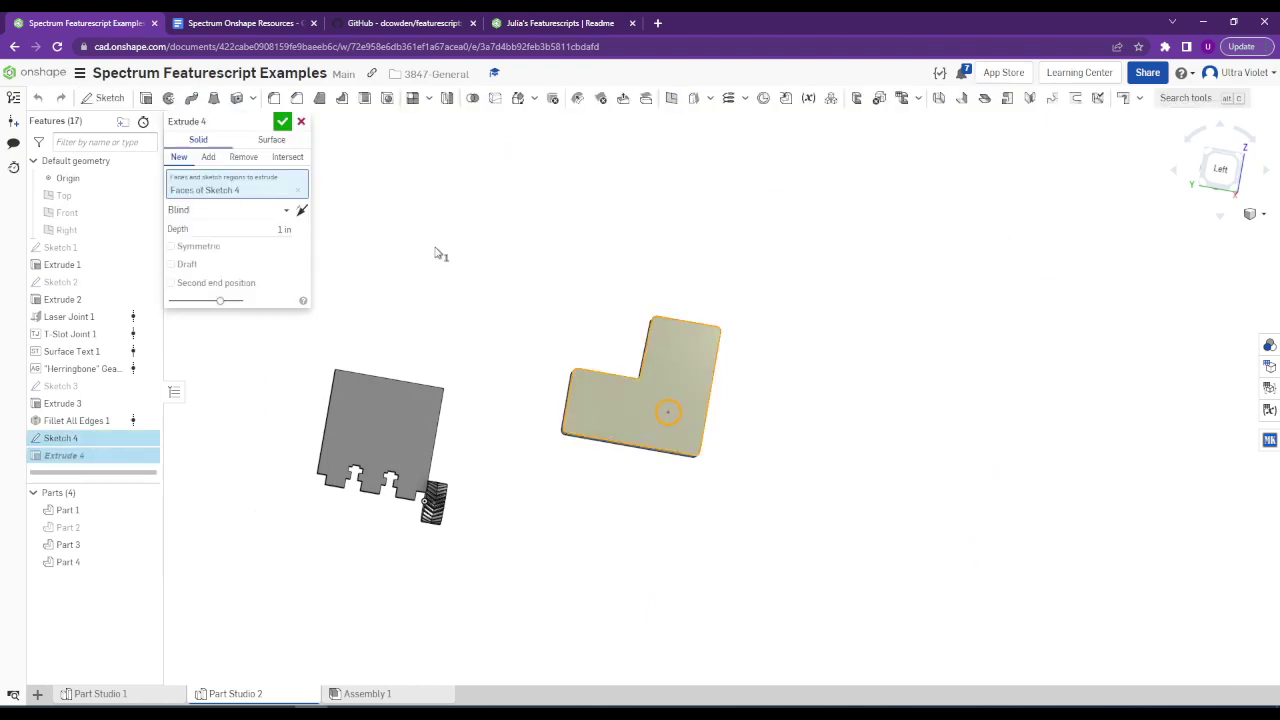
click(275, 213)
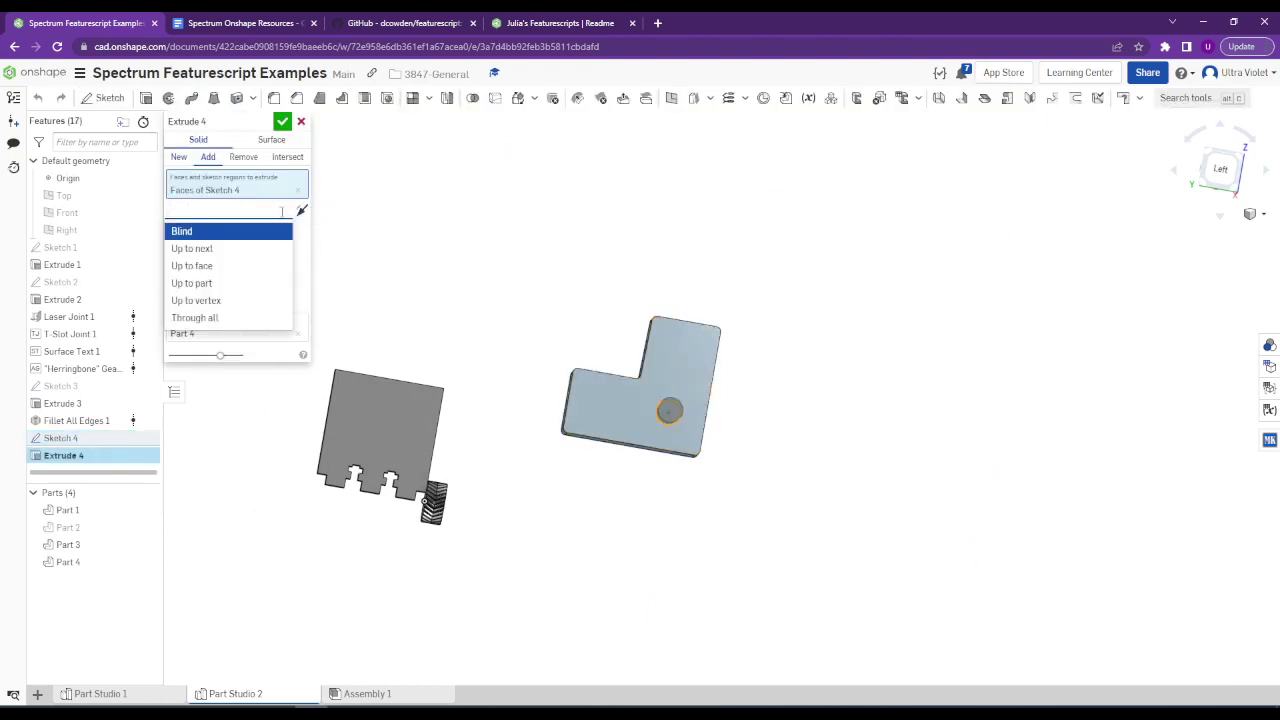
click(243, 157)
click(282, 121)
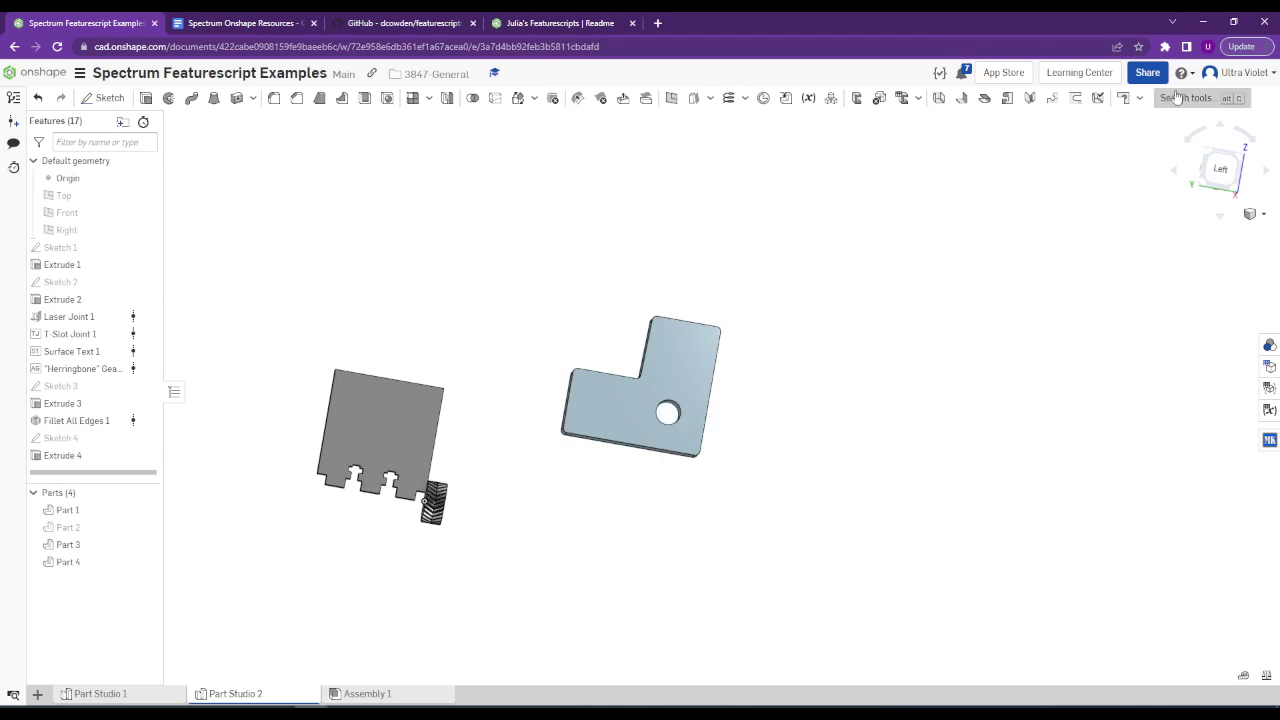
click(1180, 98)
Find Motor Mounting via tool search with 'moto', preview CIM-like sizing, then cancel it.
text(moto)
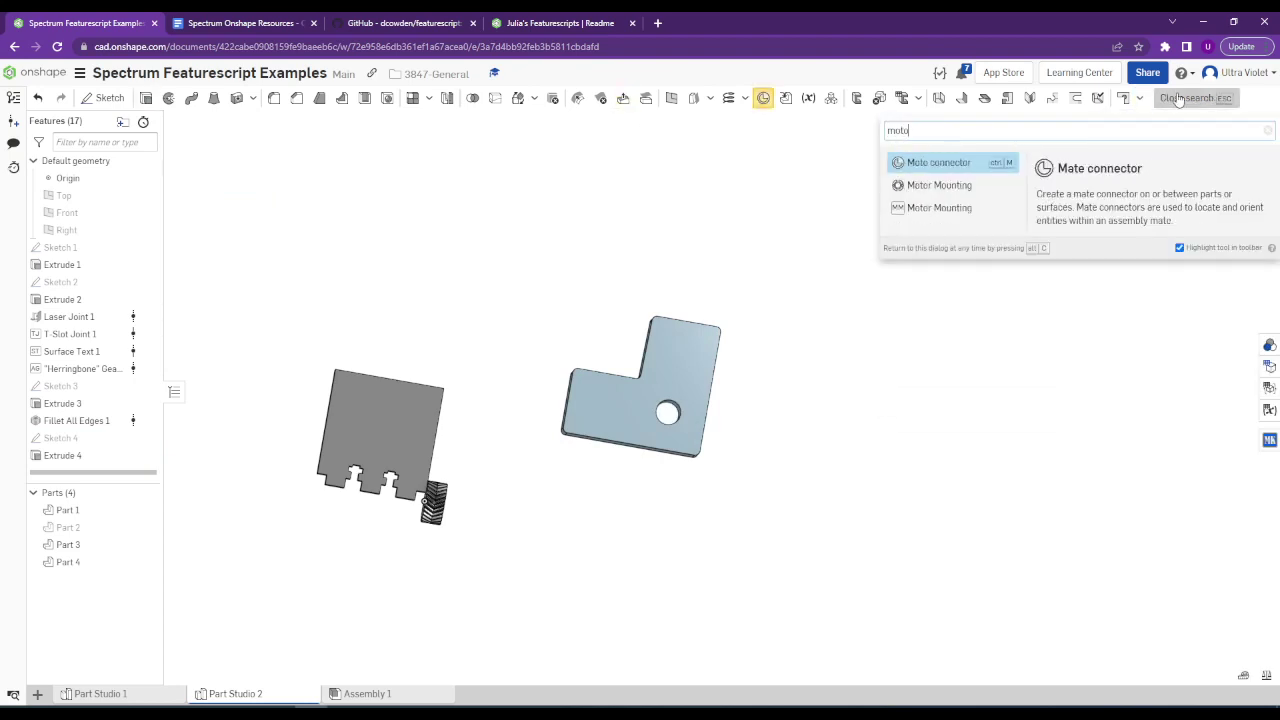
click(960, 186)
click(228, 163)
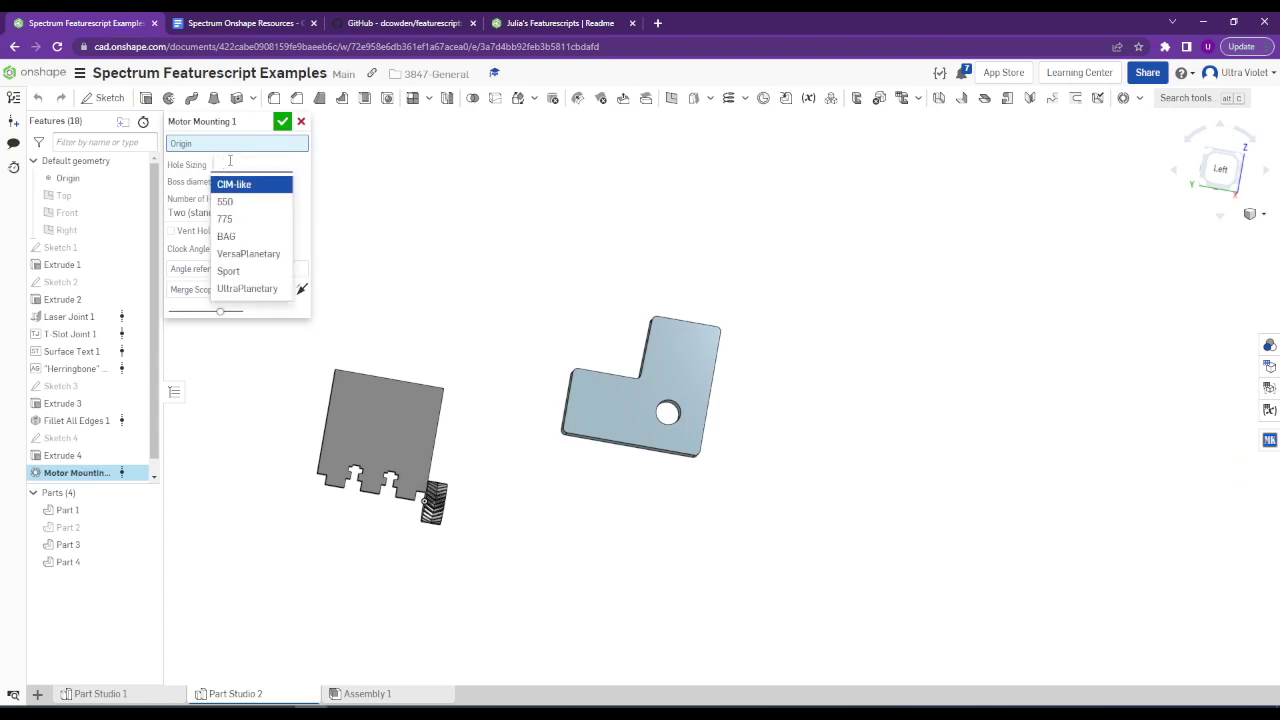
click(287, 162)
scroll(613, 376, up, 3)
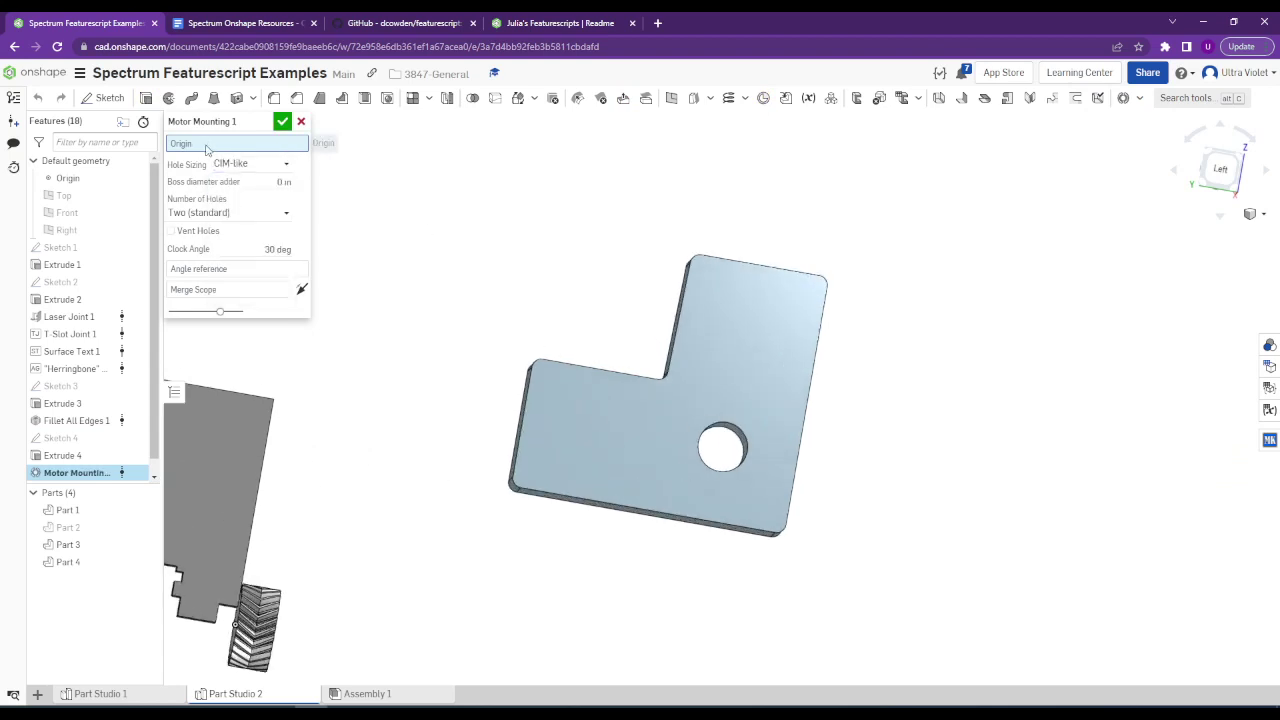
scroll(731, 430, up, 3)
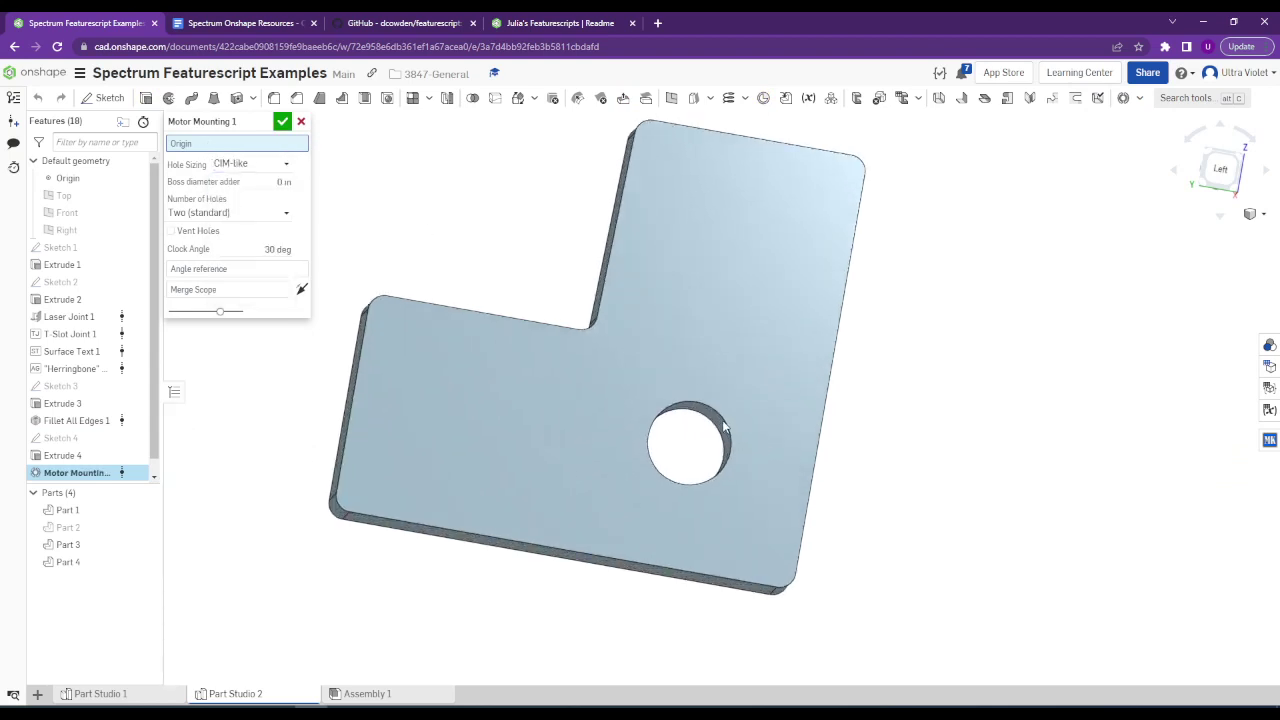
right_drag(744, 450, 681, 485)
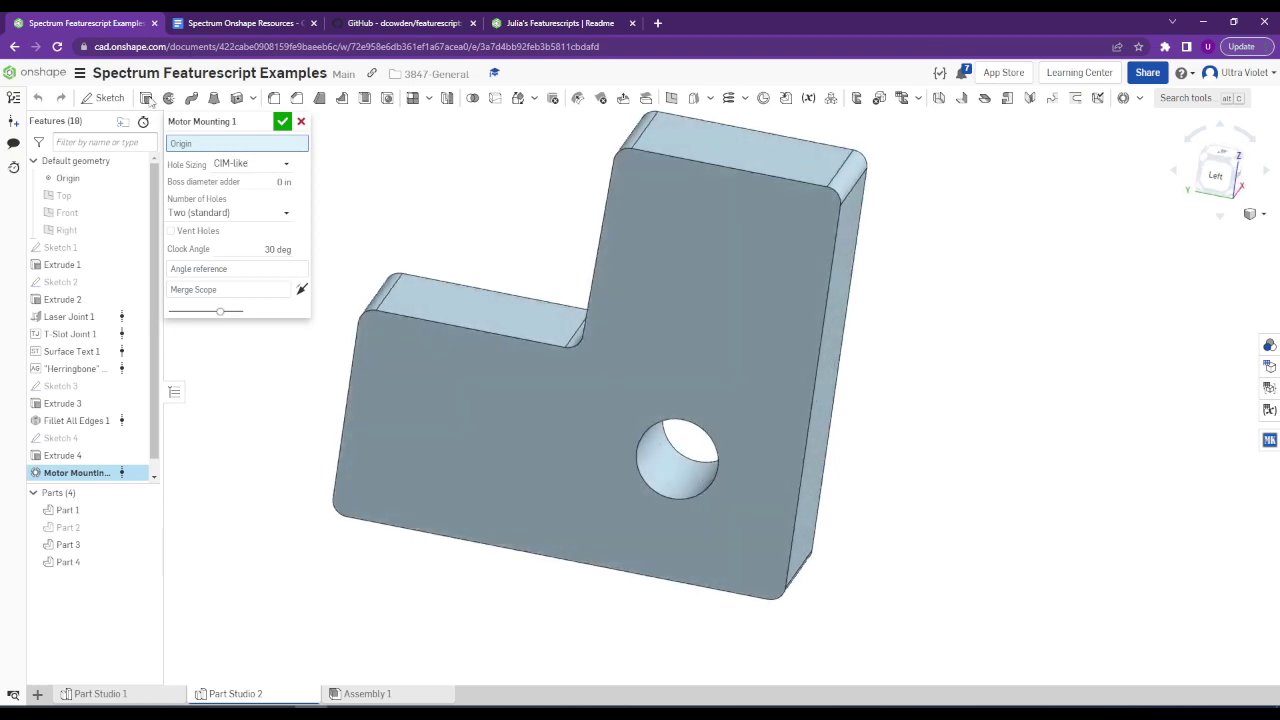
click(301, 121)
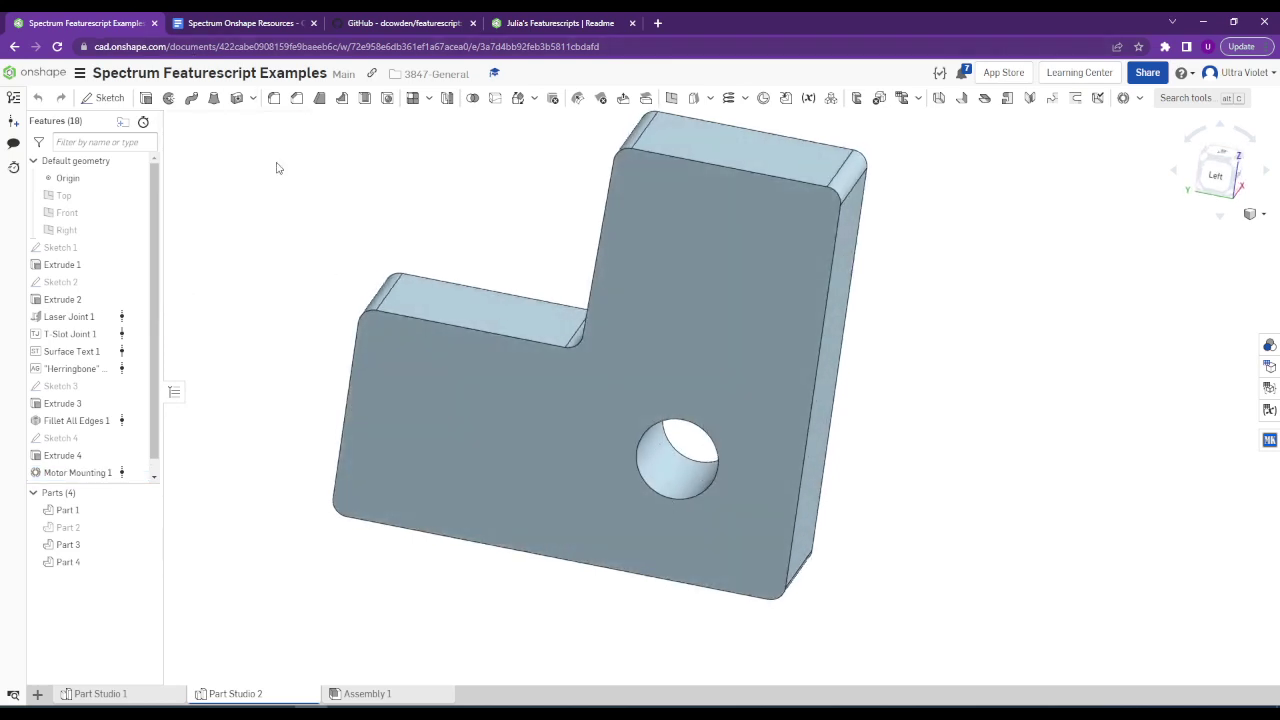
Delete Extrude 4 and start a new Motor Mounting feature.
right_click(96, 458)
click(166, 620)
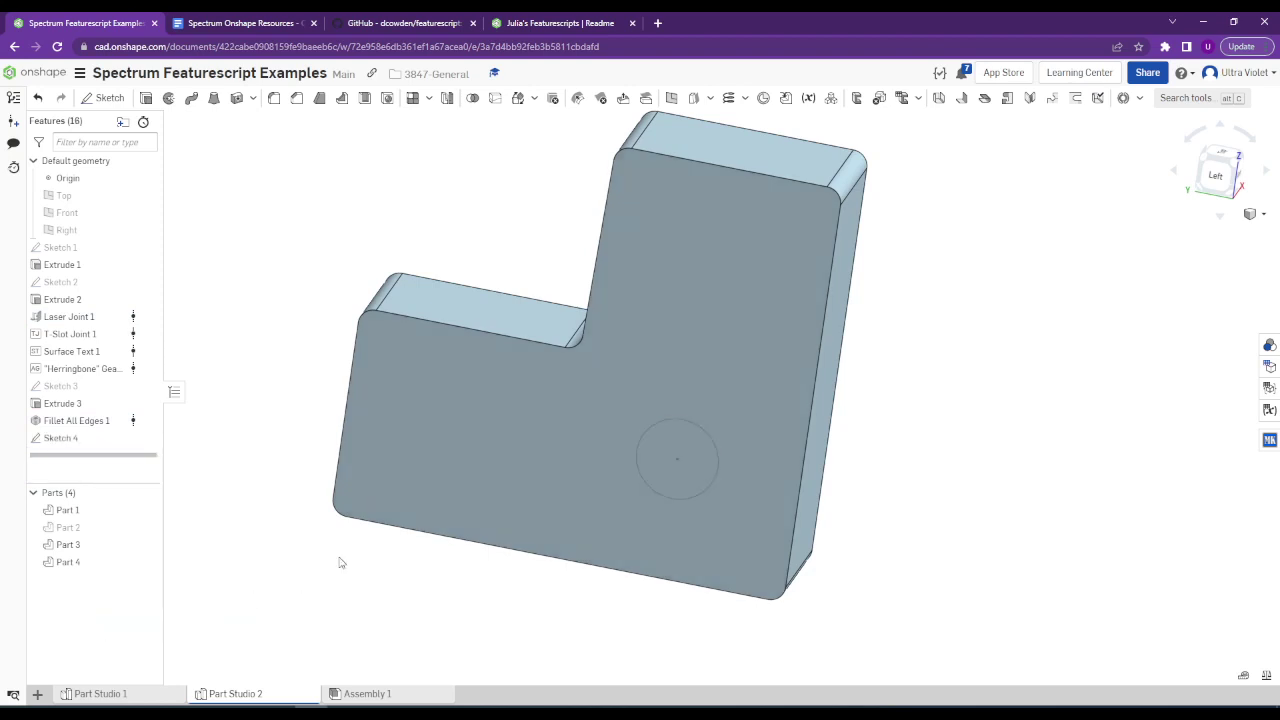
click(1123, 97)
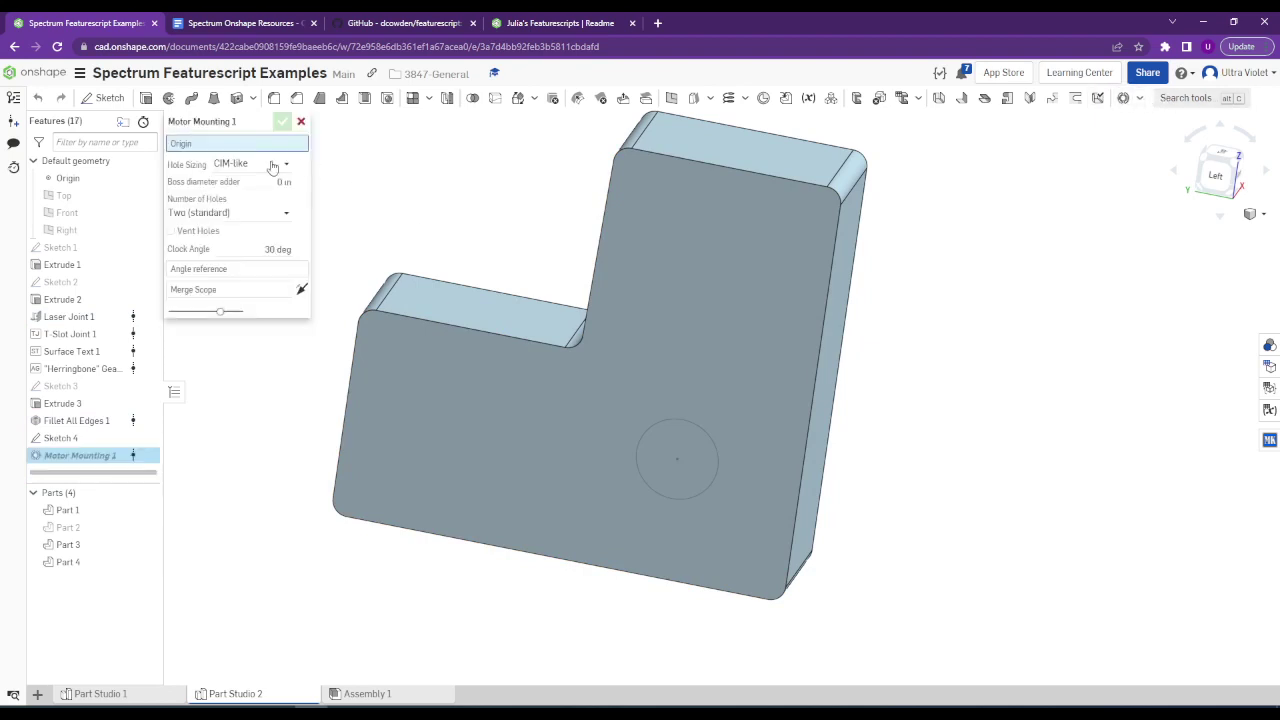
Place the mounting at the Sketch 4 circle centre and merge it into Part 4.
click(678, 460)
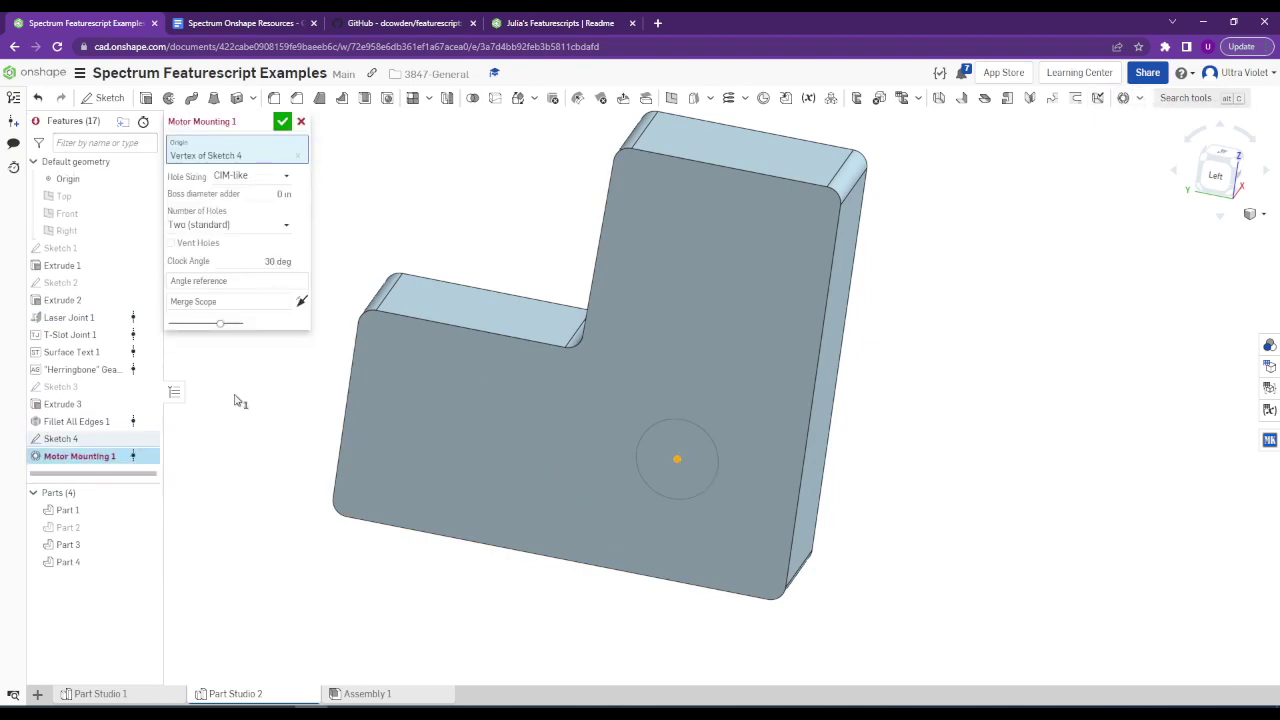
click(251, 301)
click(507, 450)
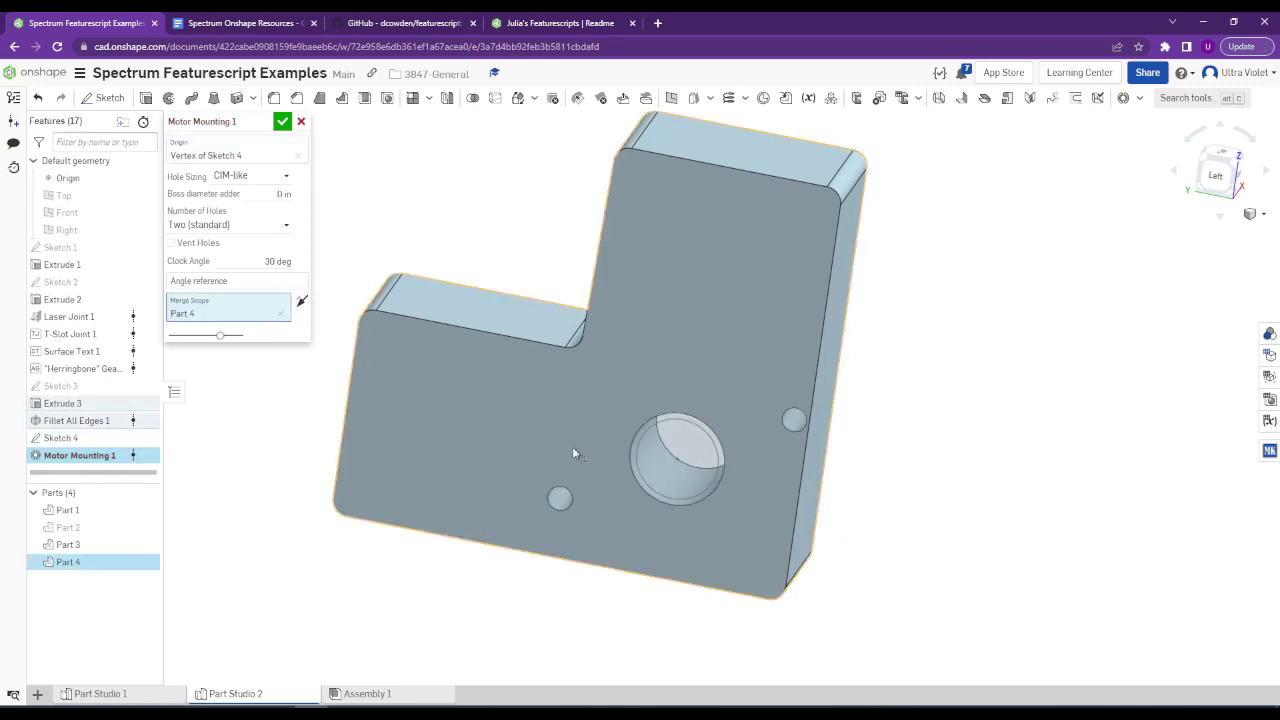
right_drag(572, 446, 320, 290)
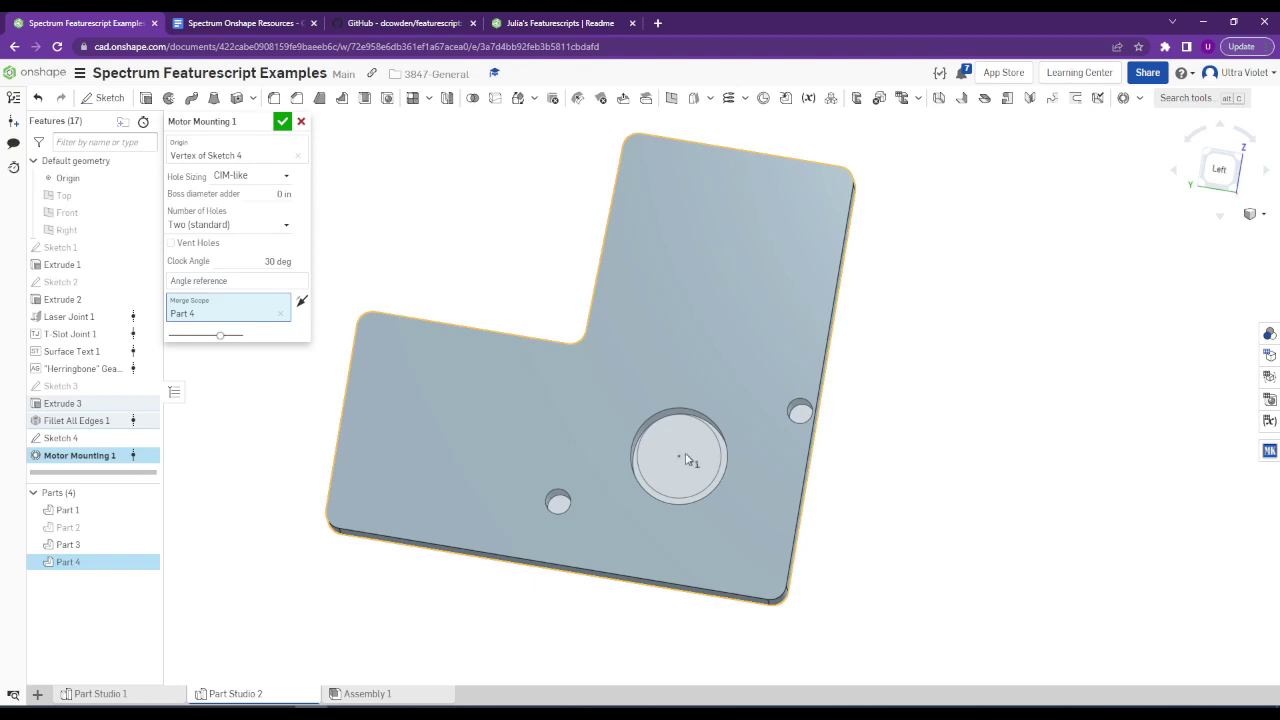
right_drag(712, 462, 655, 479)
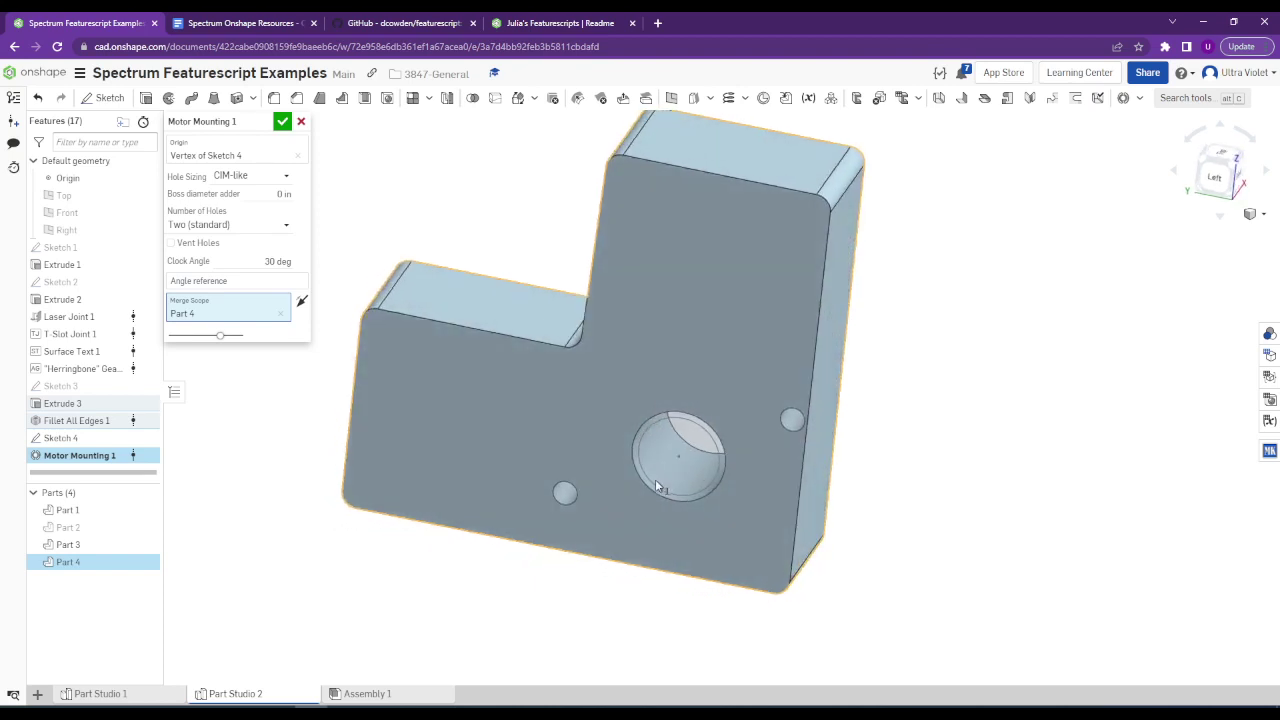
scroll(639, 440, up, 3)
scroll(639, 440, up, 3)
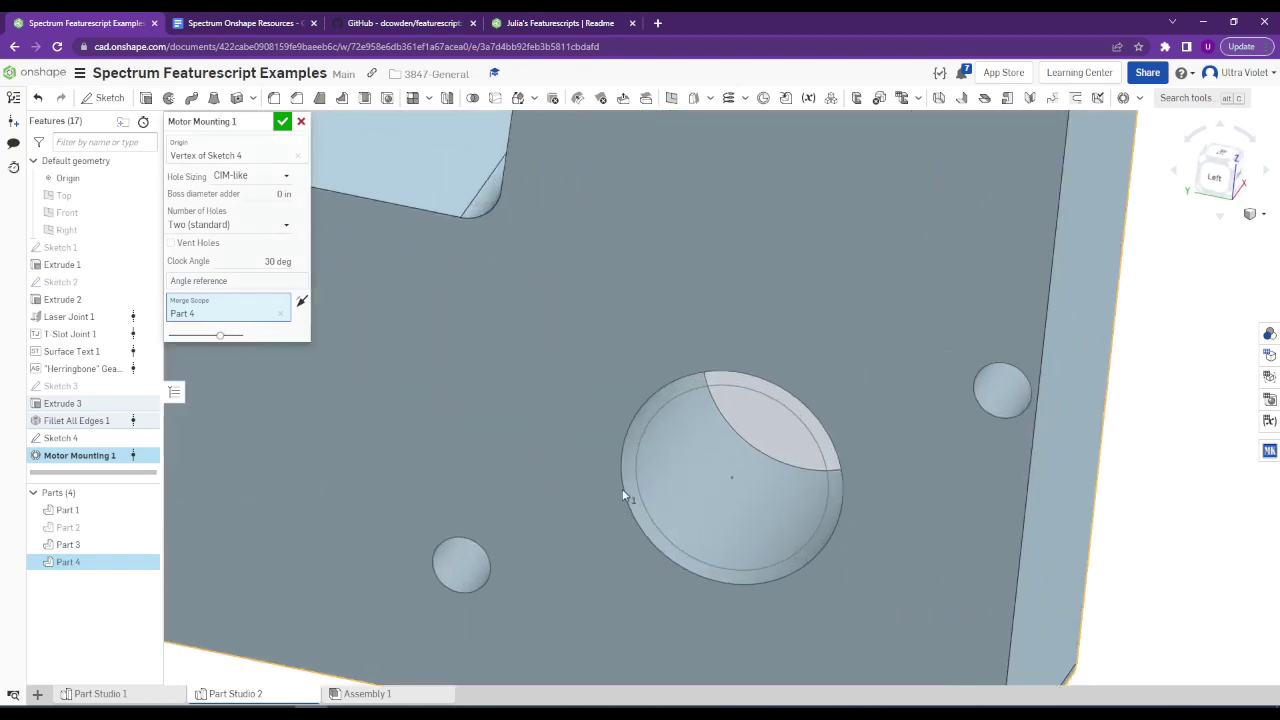
Keep CIM-like hole sizing and set the clock angle to 45 deg.
click(270, 178)
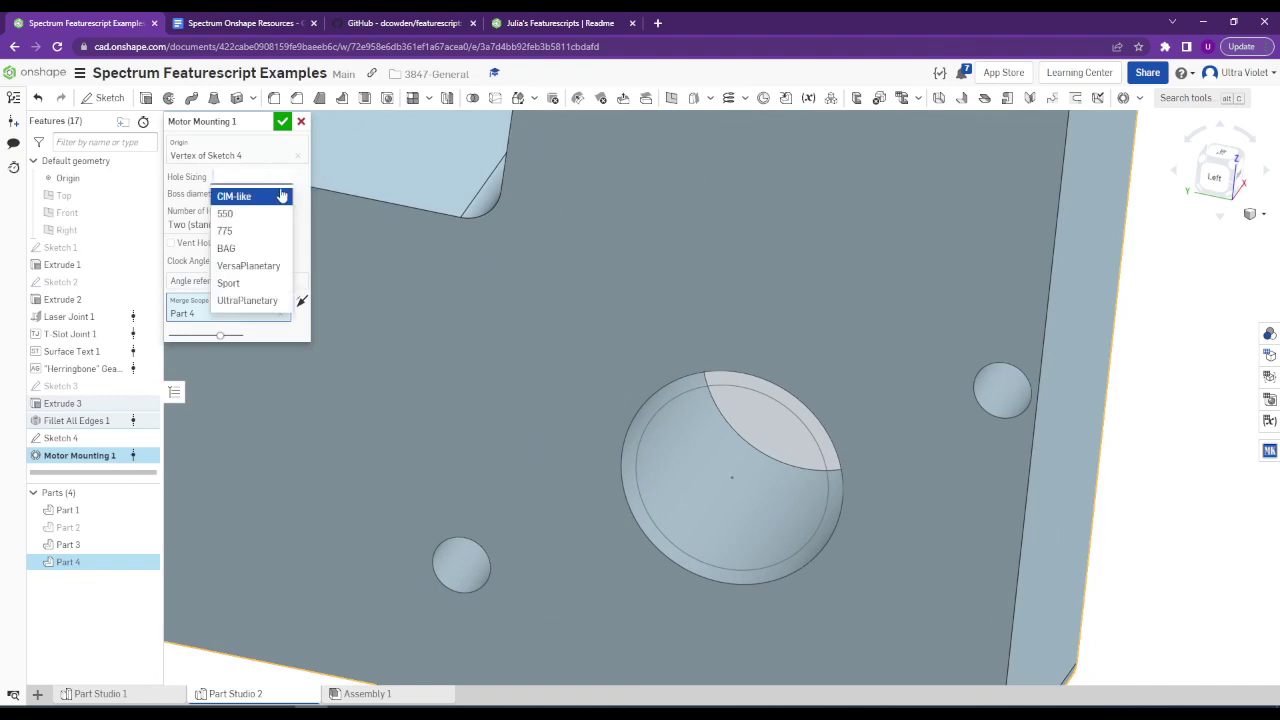
click(289, 181)
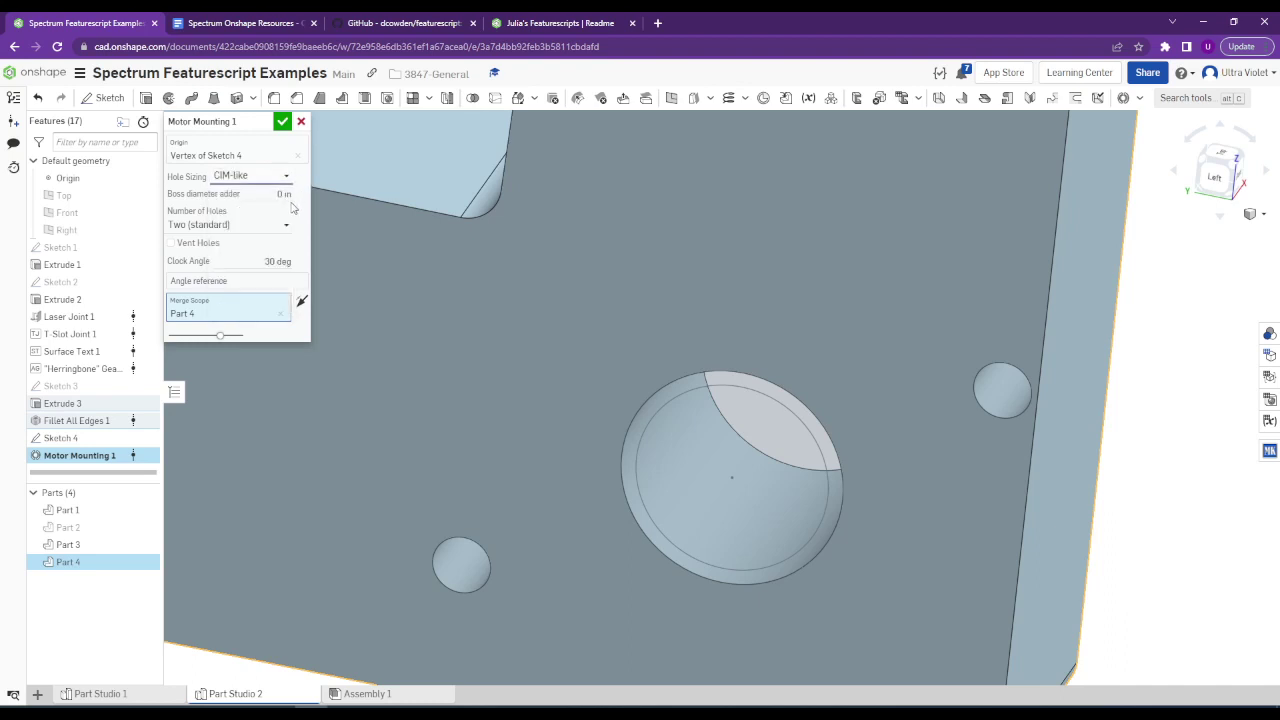
click(275, 259)
text(45)
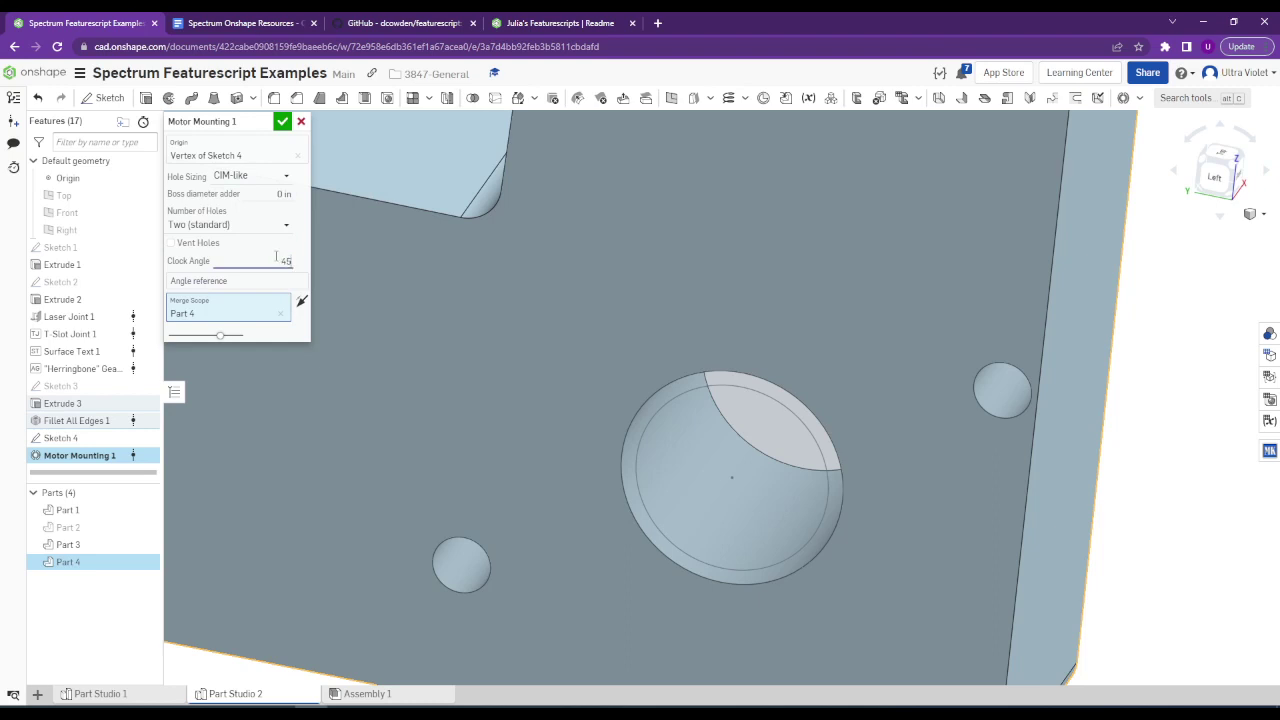
key(Tab)
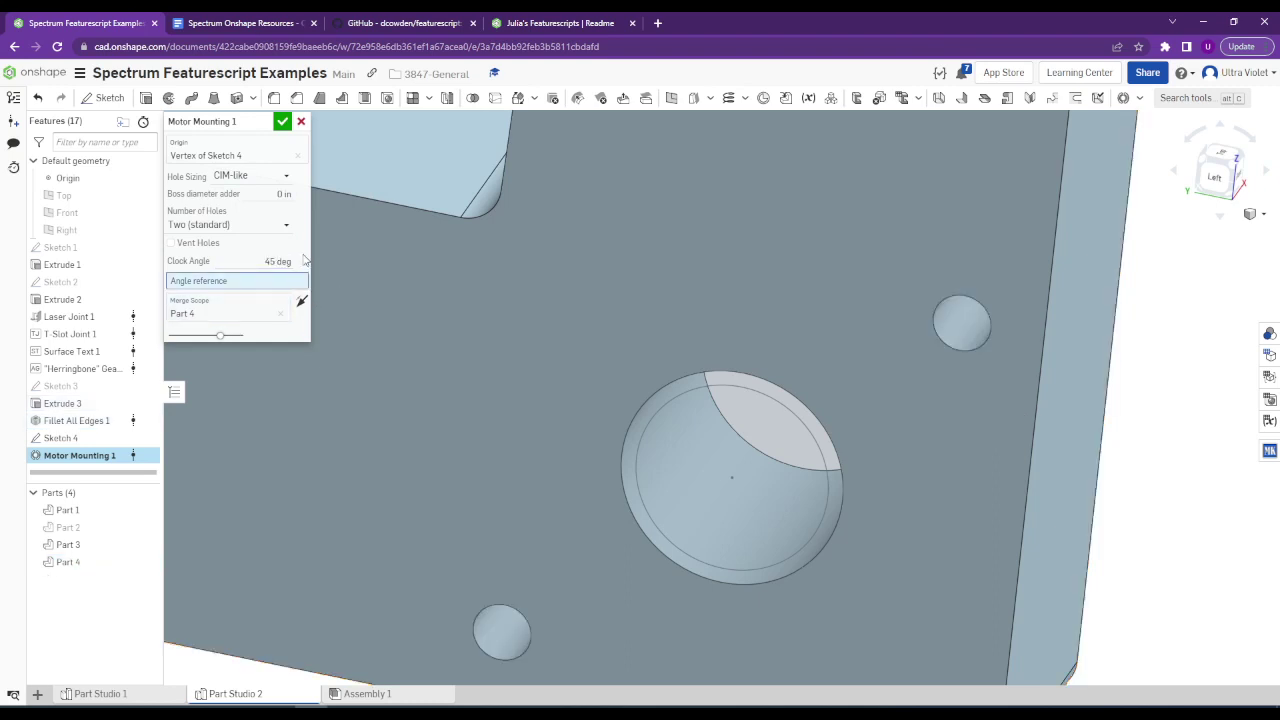
scroll(738, 352, down, 3)
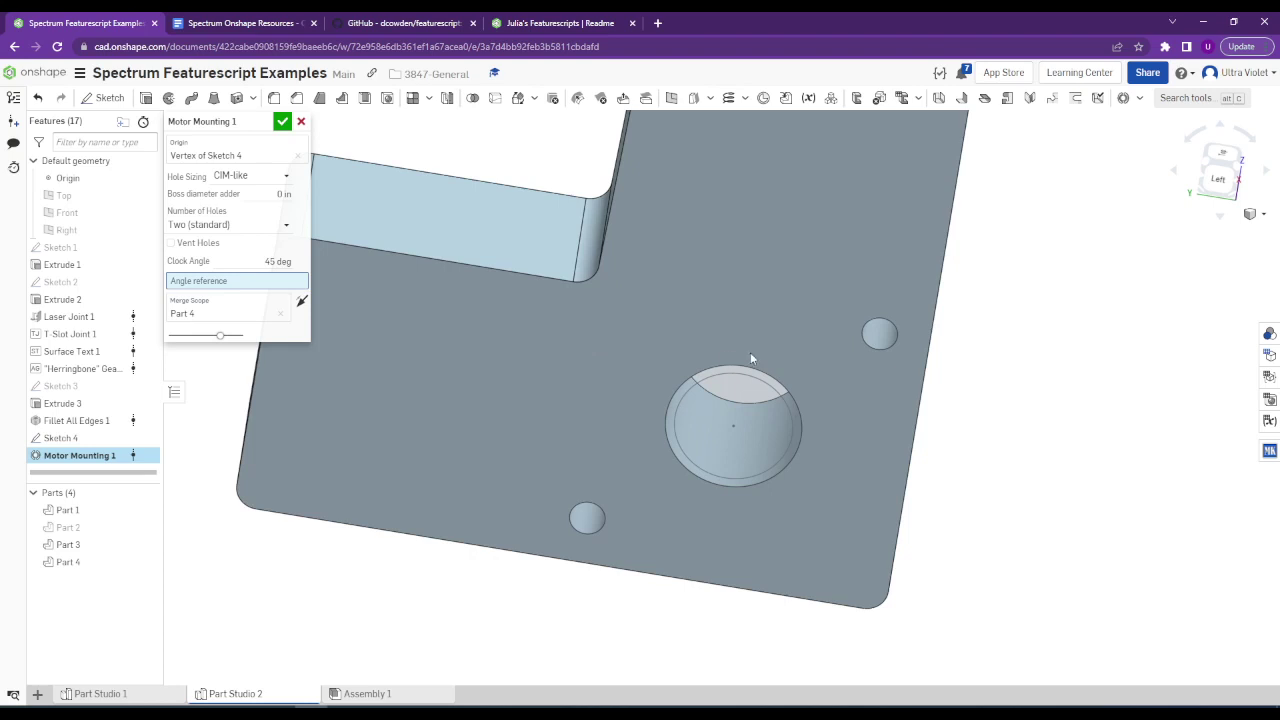
Set Number of Holes to Six (UP and Falcon) and confirm Motor Mounting 1.
click(268, 226)
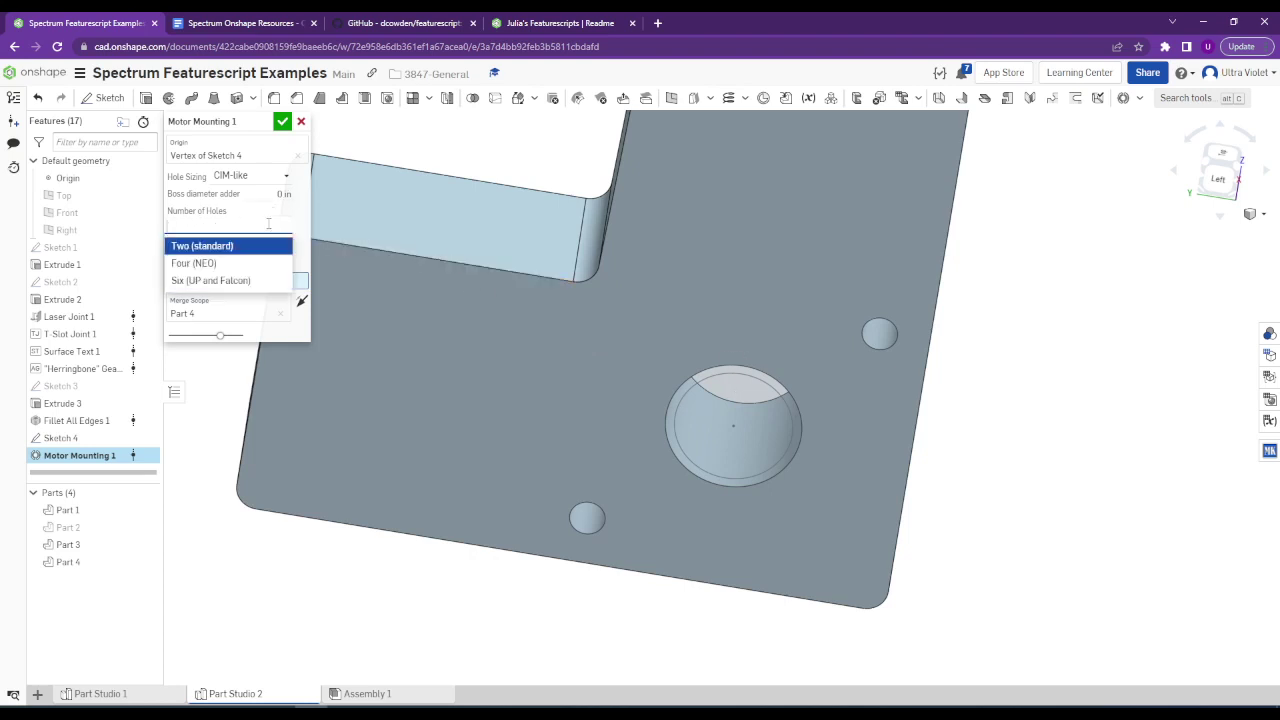
click(238, 283)
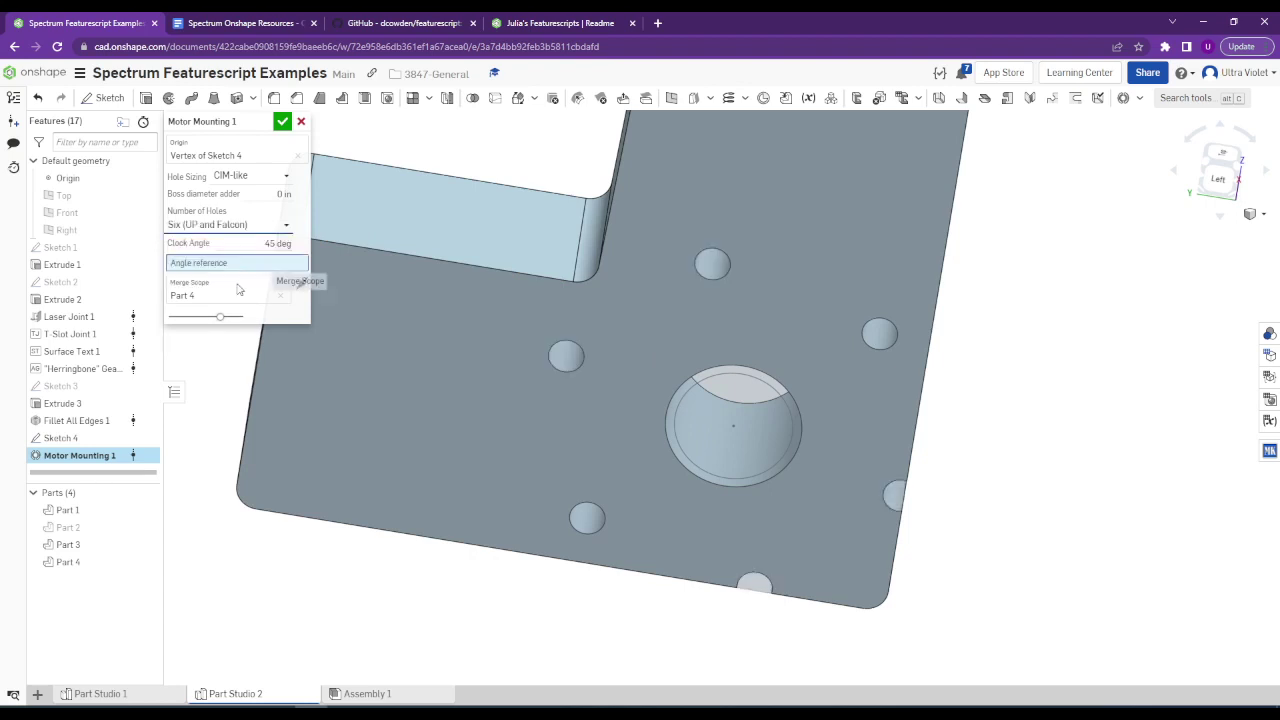
right_drag(856, 493, 867, 465)
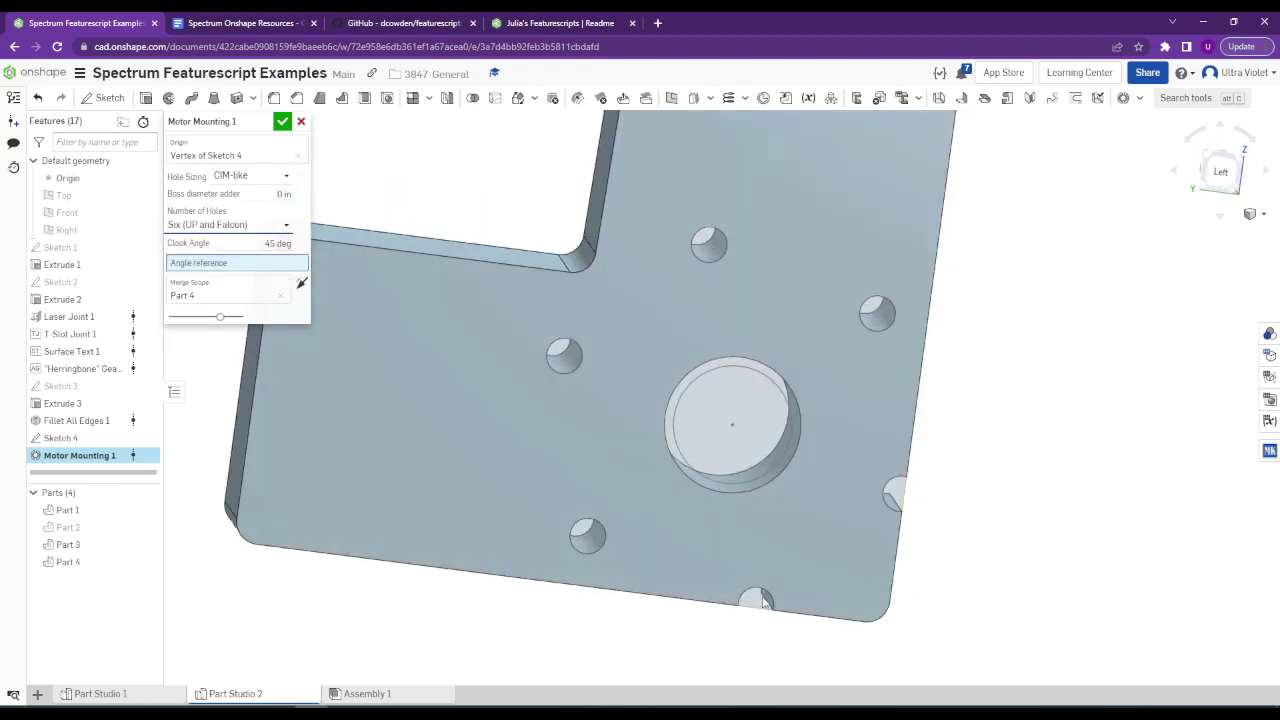
scroll(645, 422, down, 5)
right_drag(645, 422, 720, 432)
scroll(752, 436, up, 5)
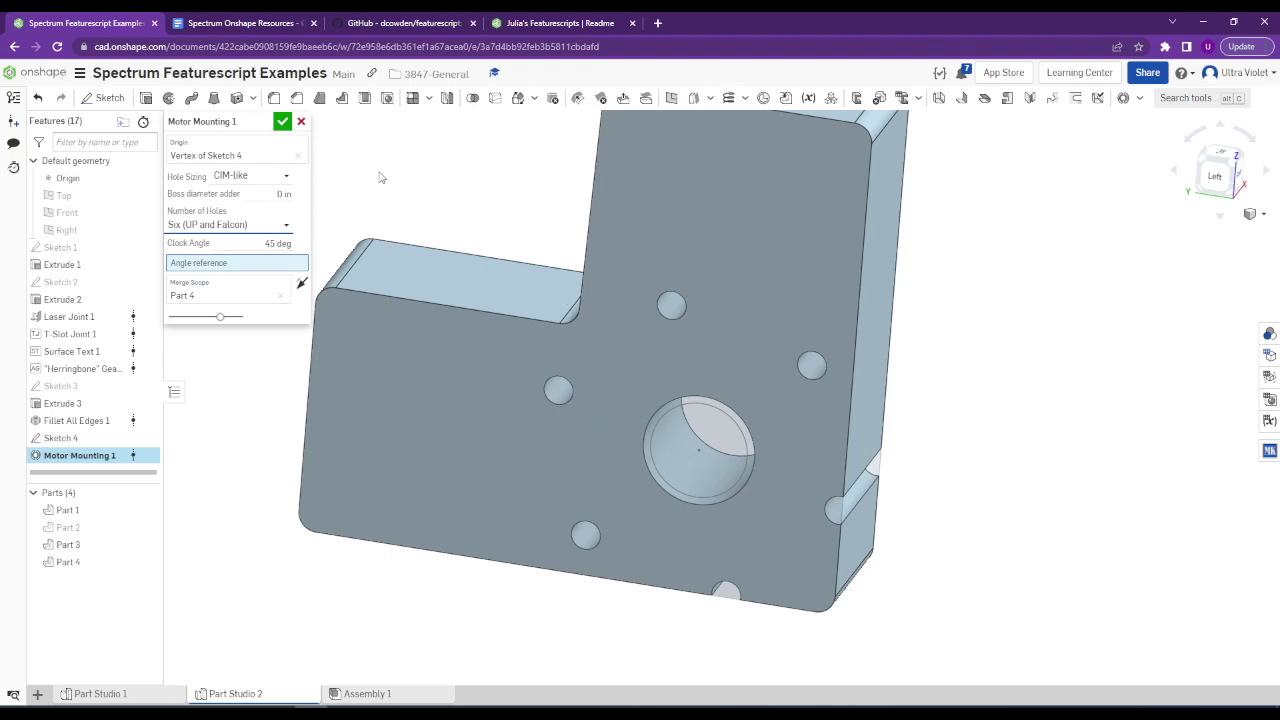
click(267, 178)
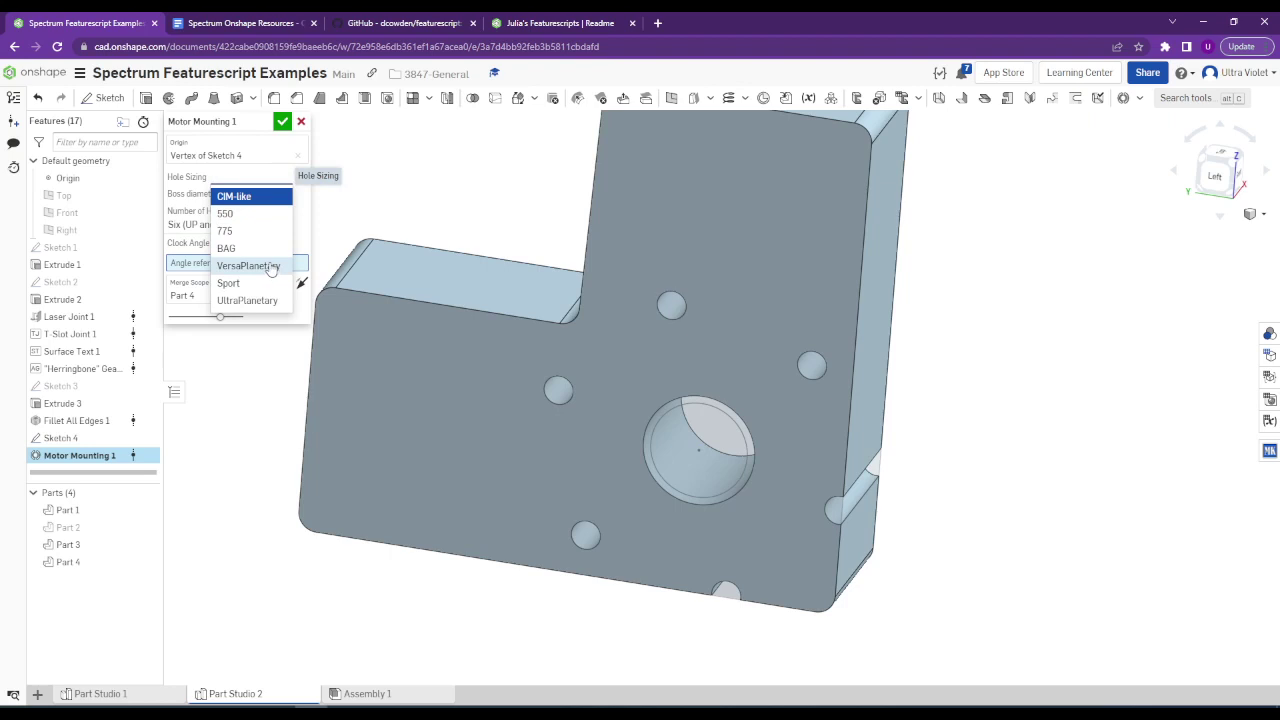
click(262, 196)
click(283, 122)
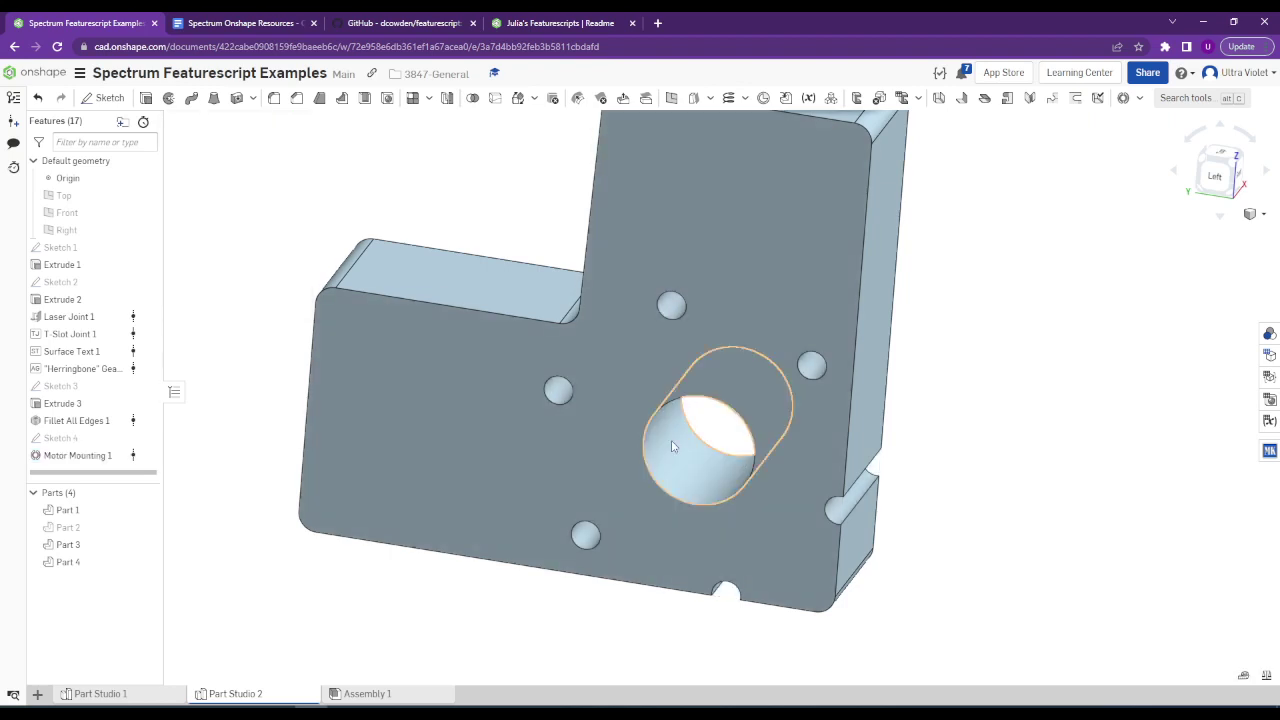
Check the center bore diameter plus the mounting hole size and spacing.
right_drag(690, 445, 666, 457)
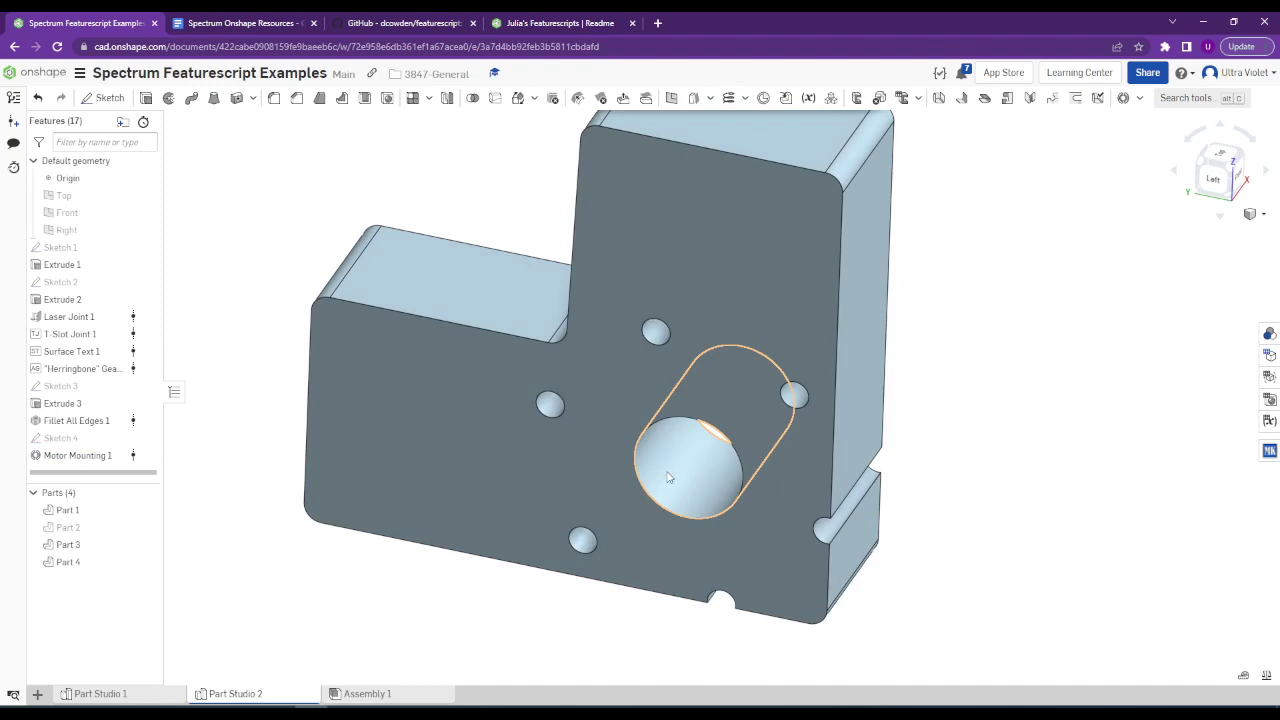
click(663, 486)
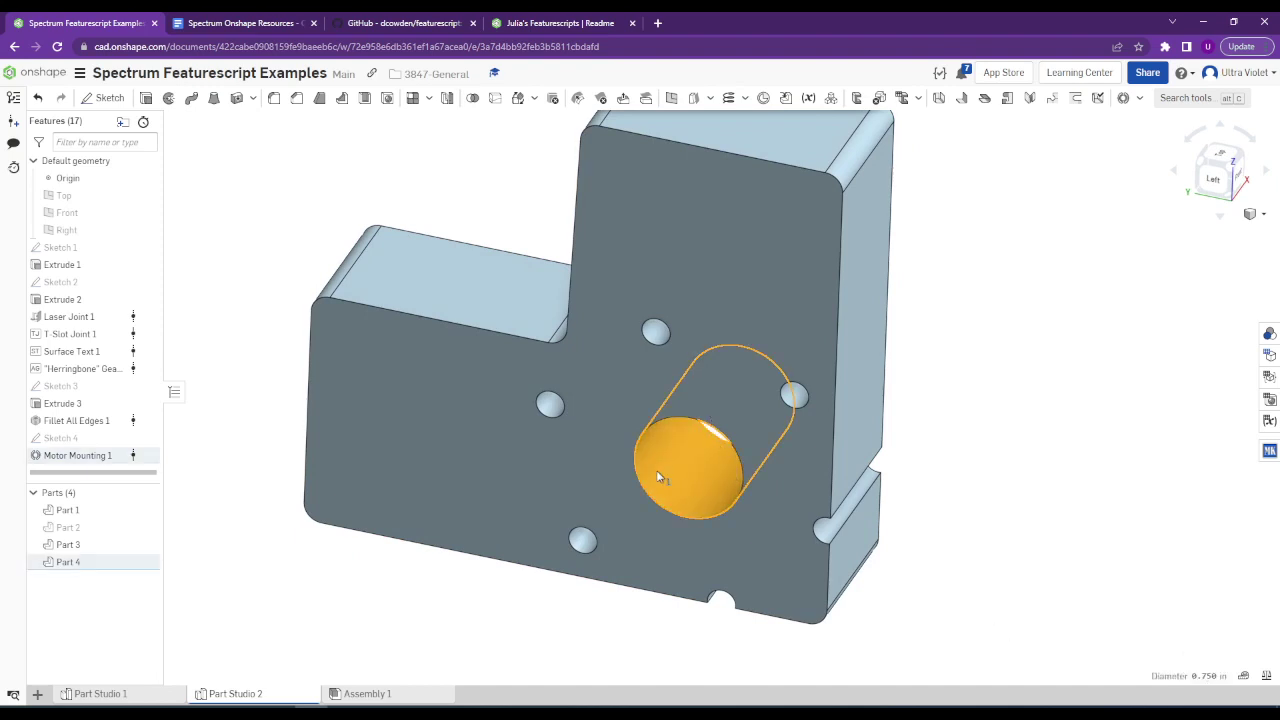
click(580, 642)
click(584, 542)
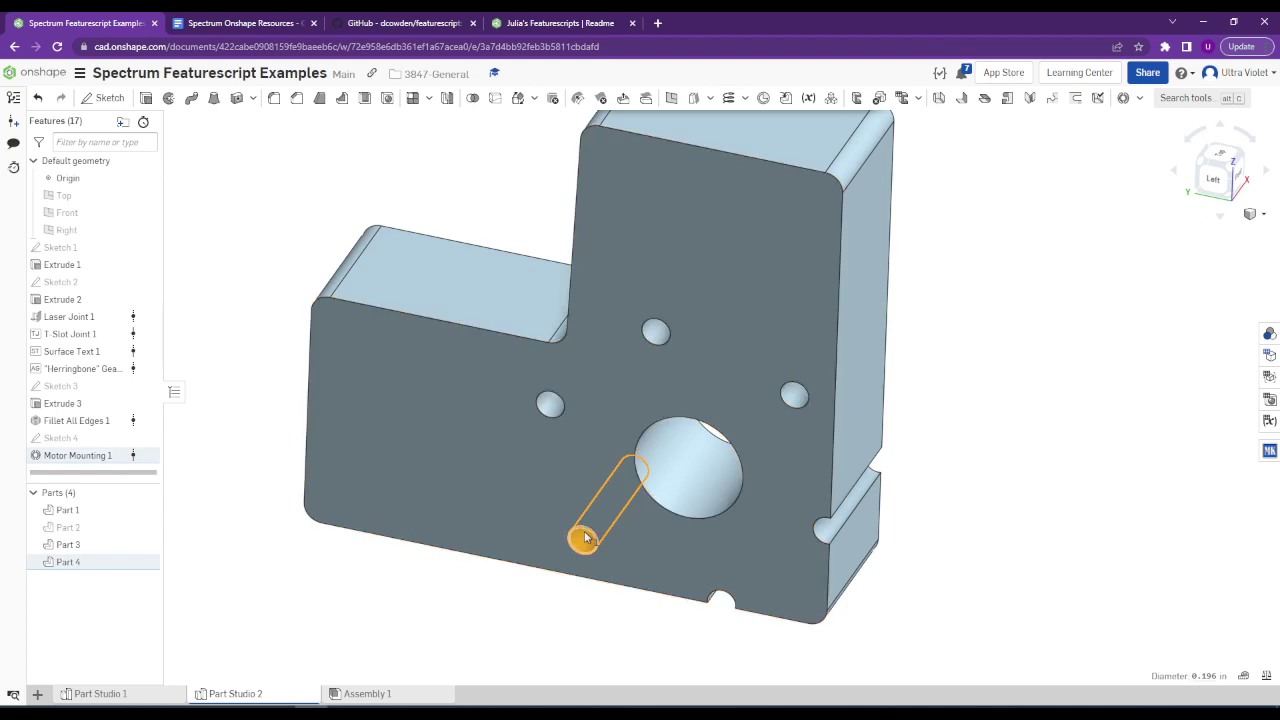
click(793, 397)
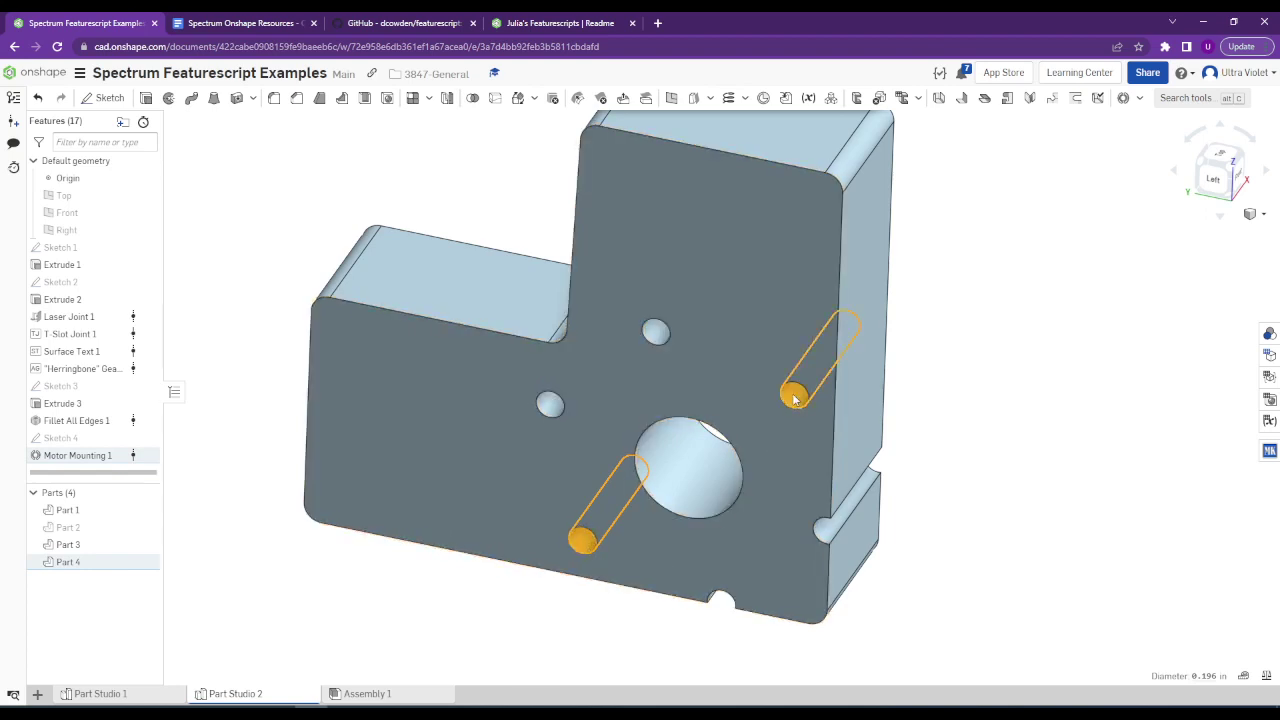
click(1085, 440)
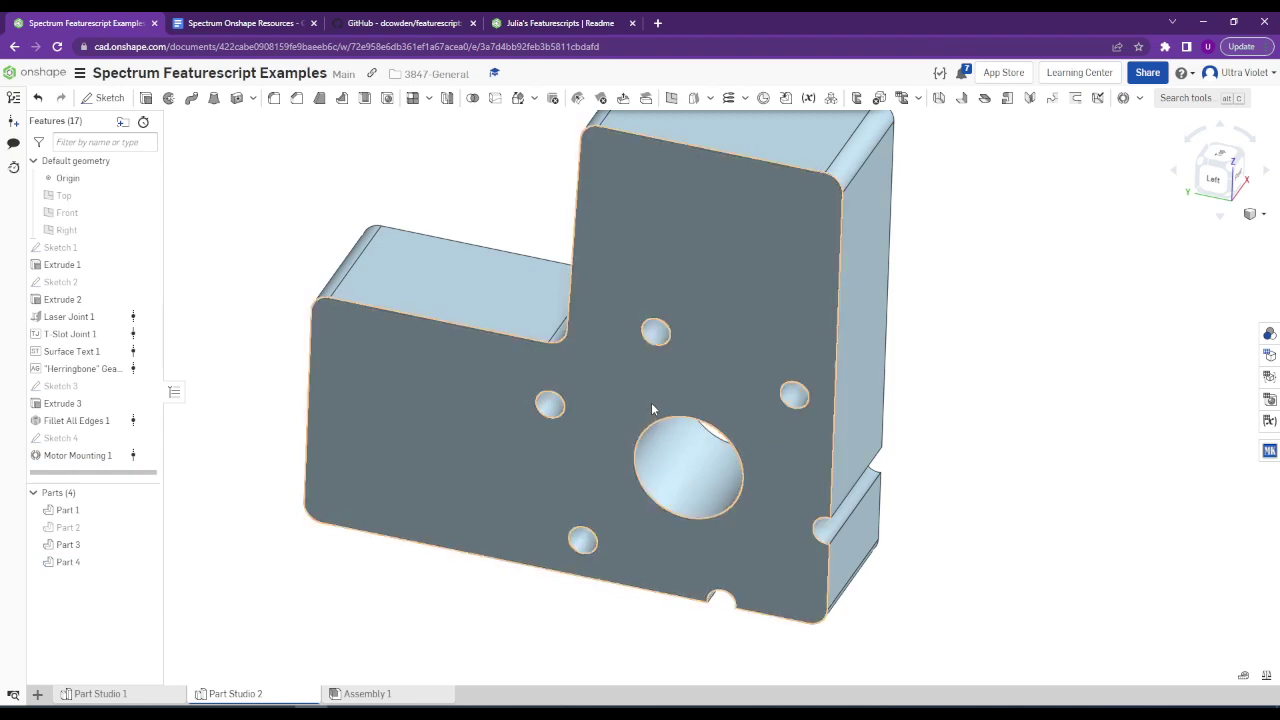
right_drag(773, 394, 707, 459)
click(1140, 98)
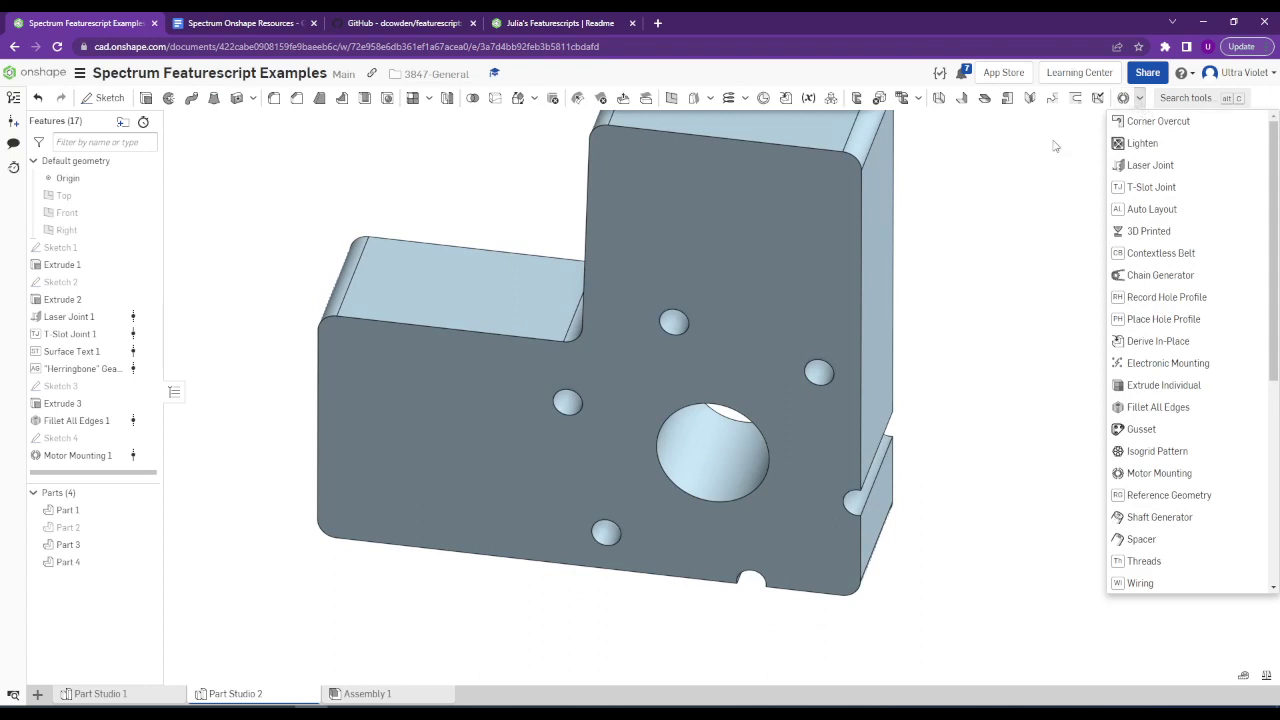
Edit Motor Mounting 1 to use the Four (NEO) hole pattern.
right_click(130, 458)
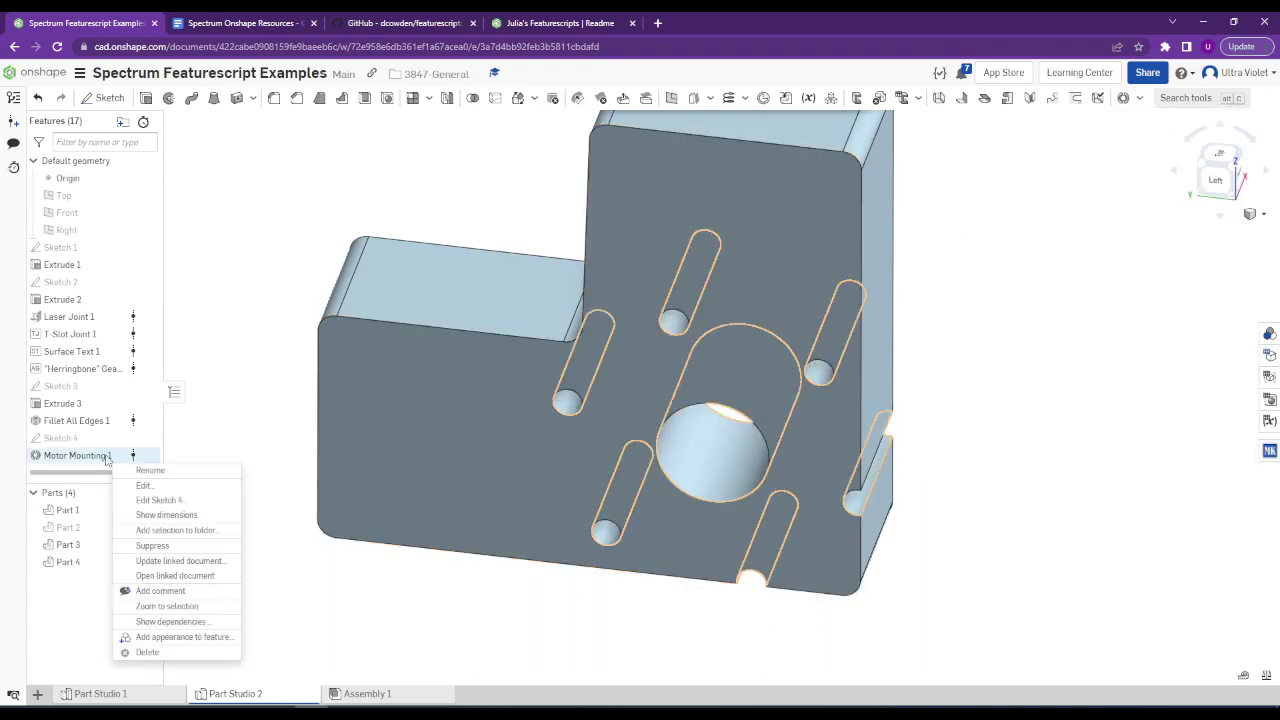
click(140, 484)
click(240, 225)
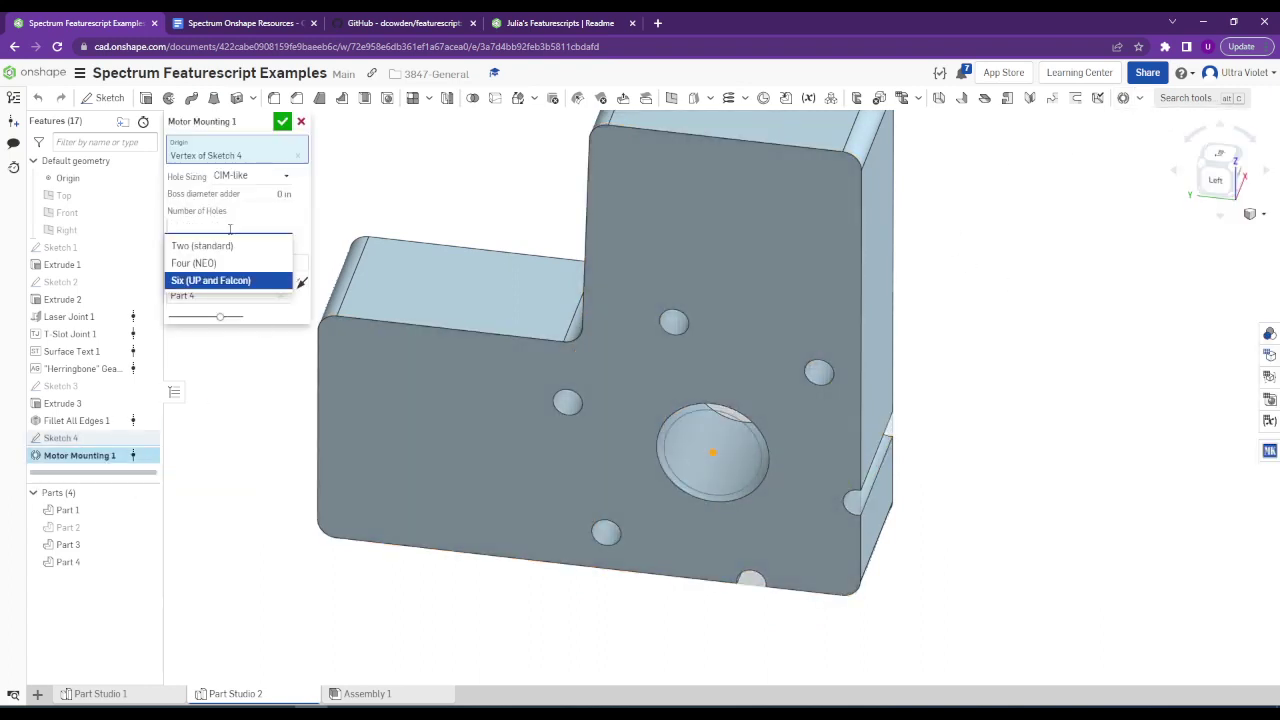
click(230, 264)
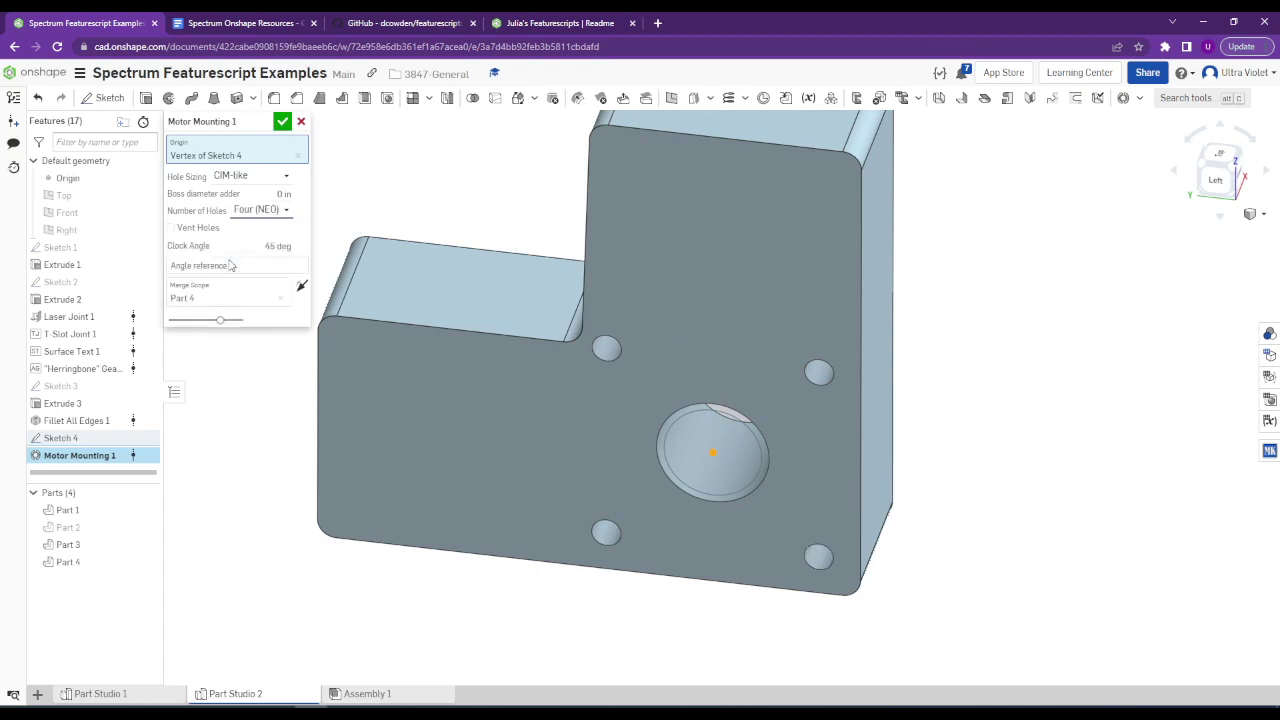
click(283, 121)
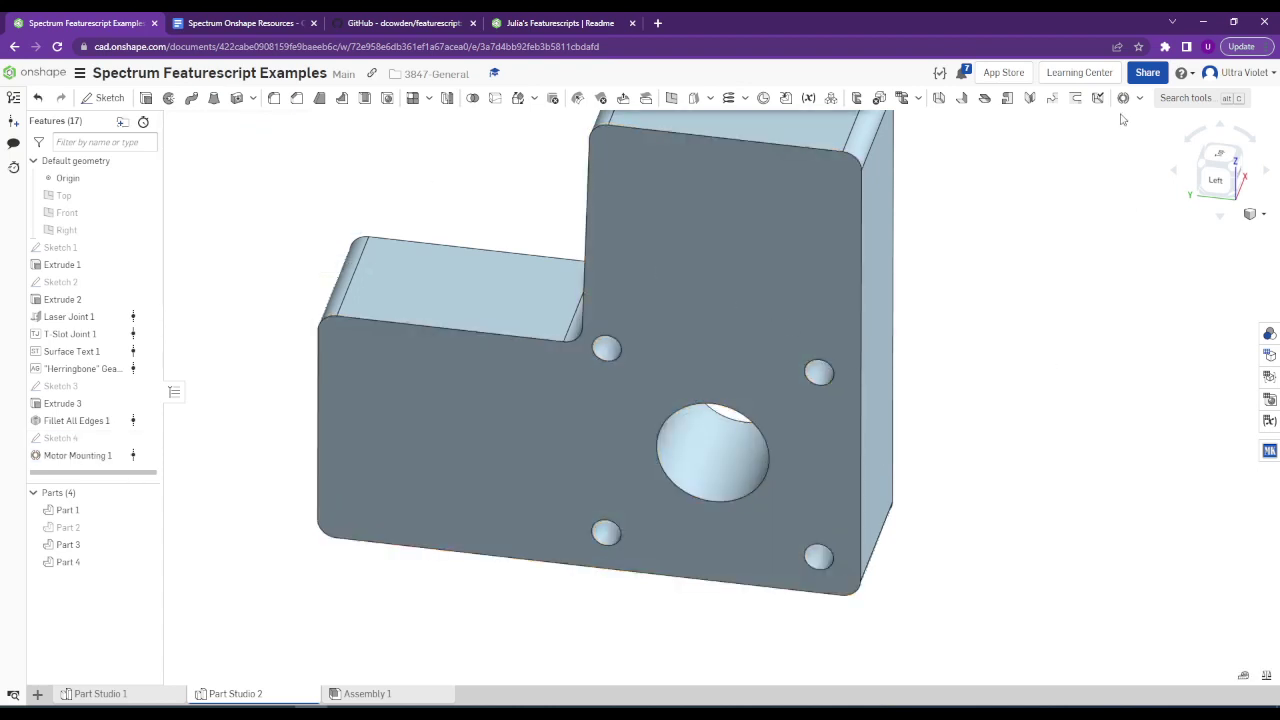
Select a mounting hole to check its diameter.
click(607, 348)
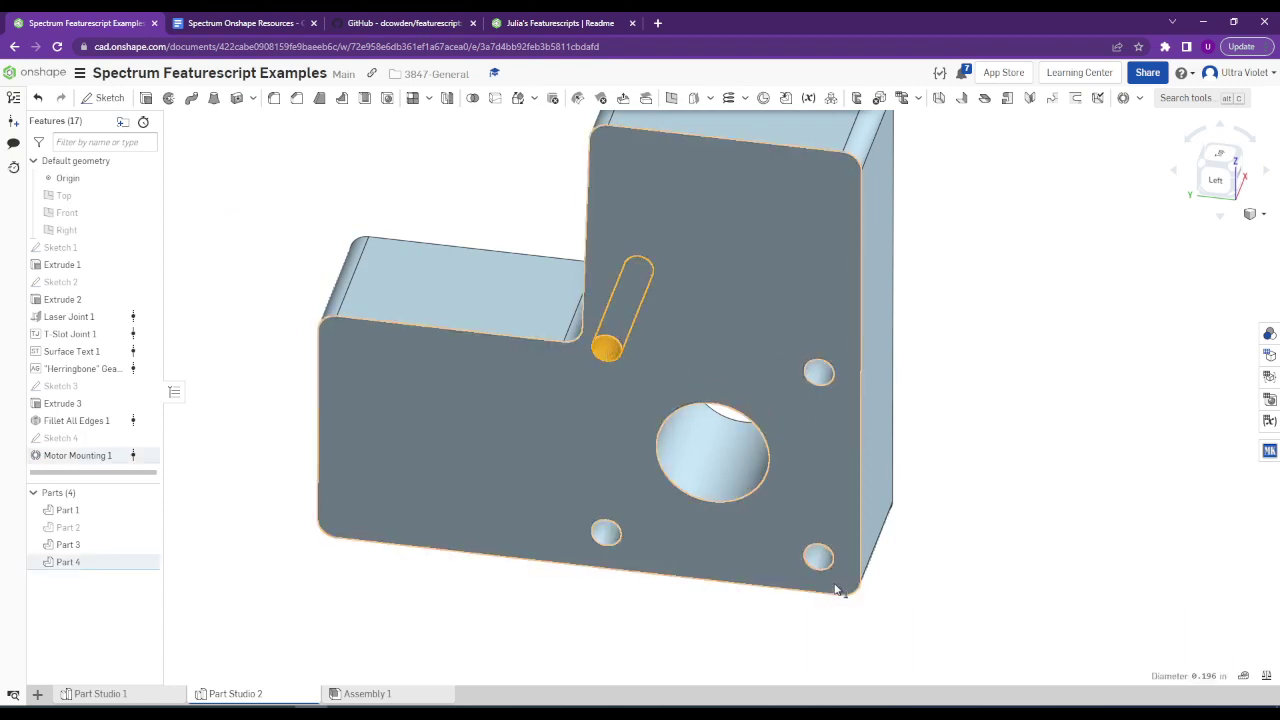
click(1006, 529)
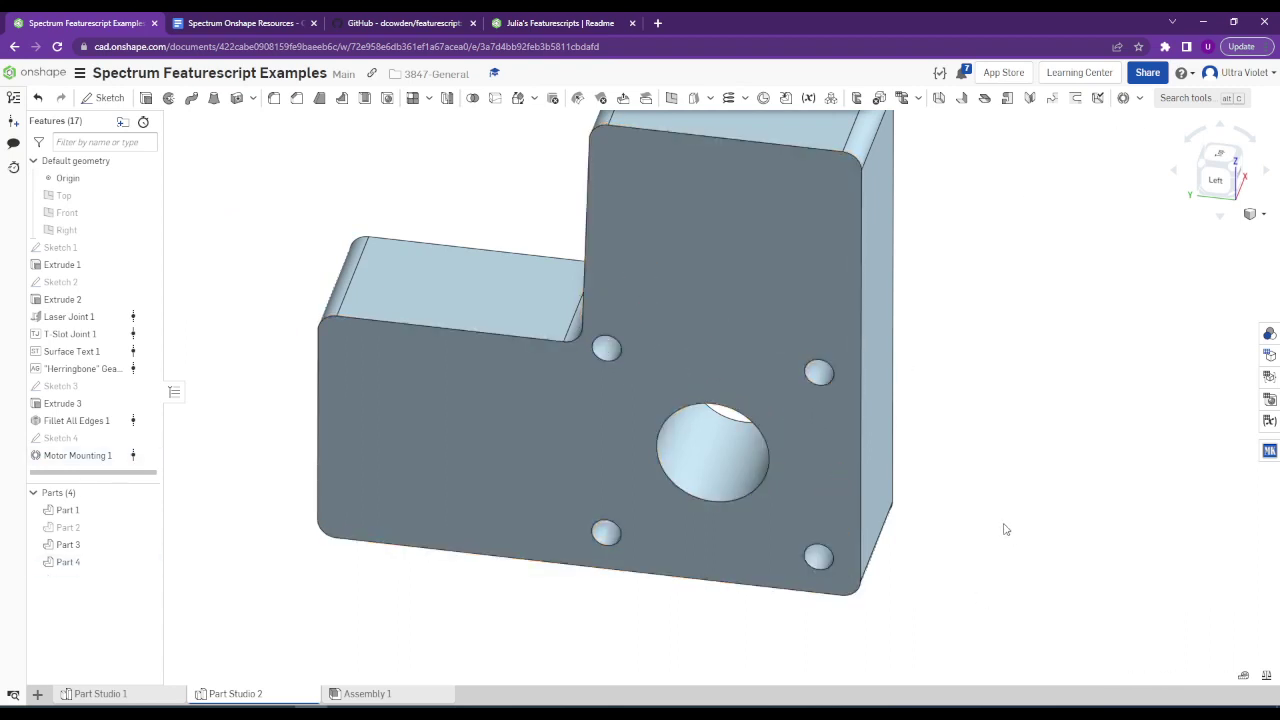
click(1138, 98)
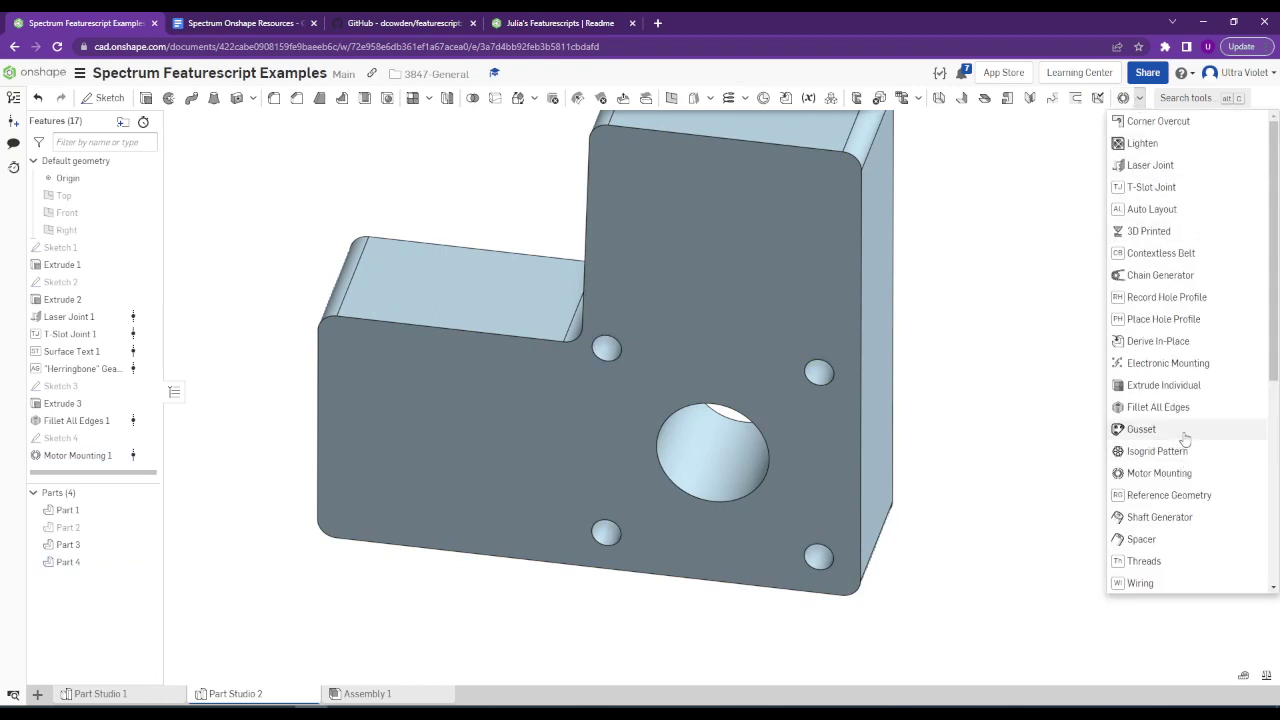
Switch to Part Studio 1 and zoom into the tube frame's left corner.
scroll(1150, 367, down, 5)
scroll(597, 470, down, 3)
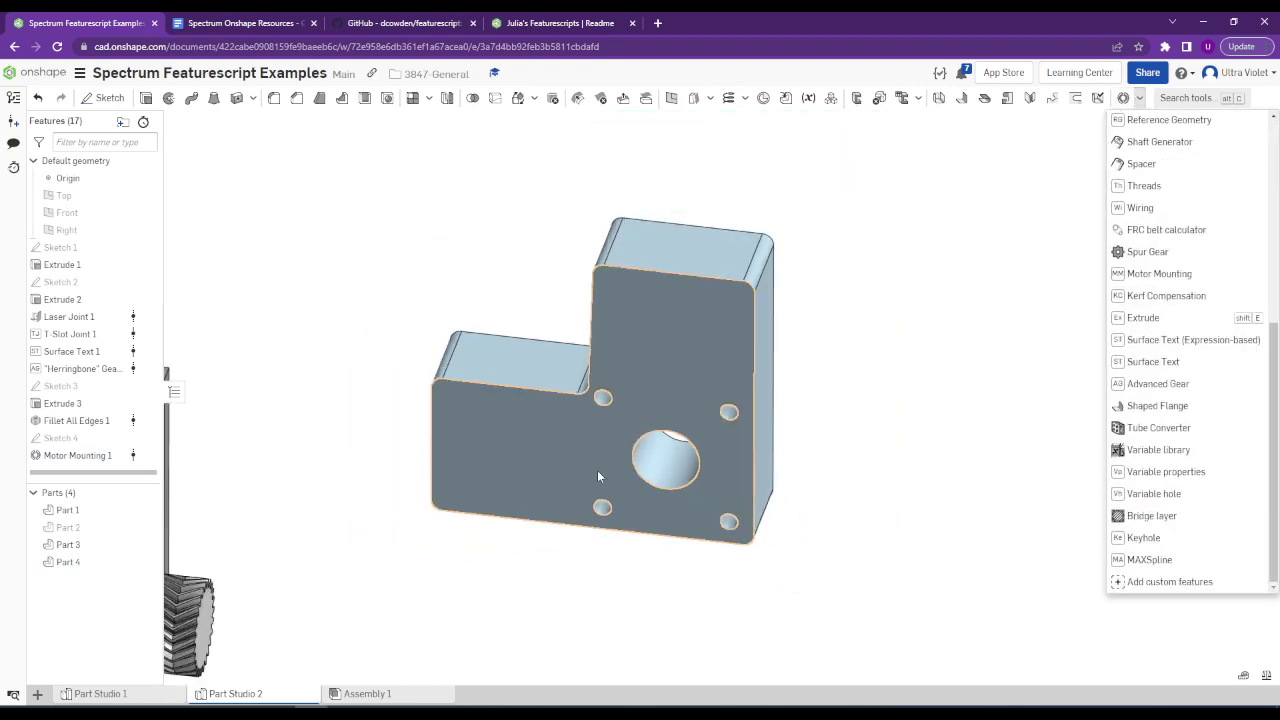
click(100, 693)
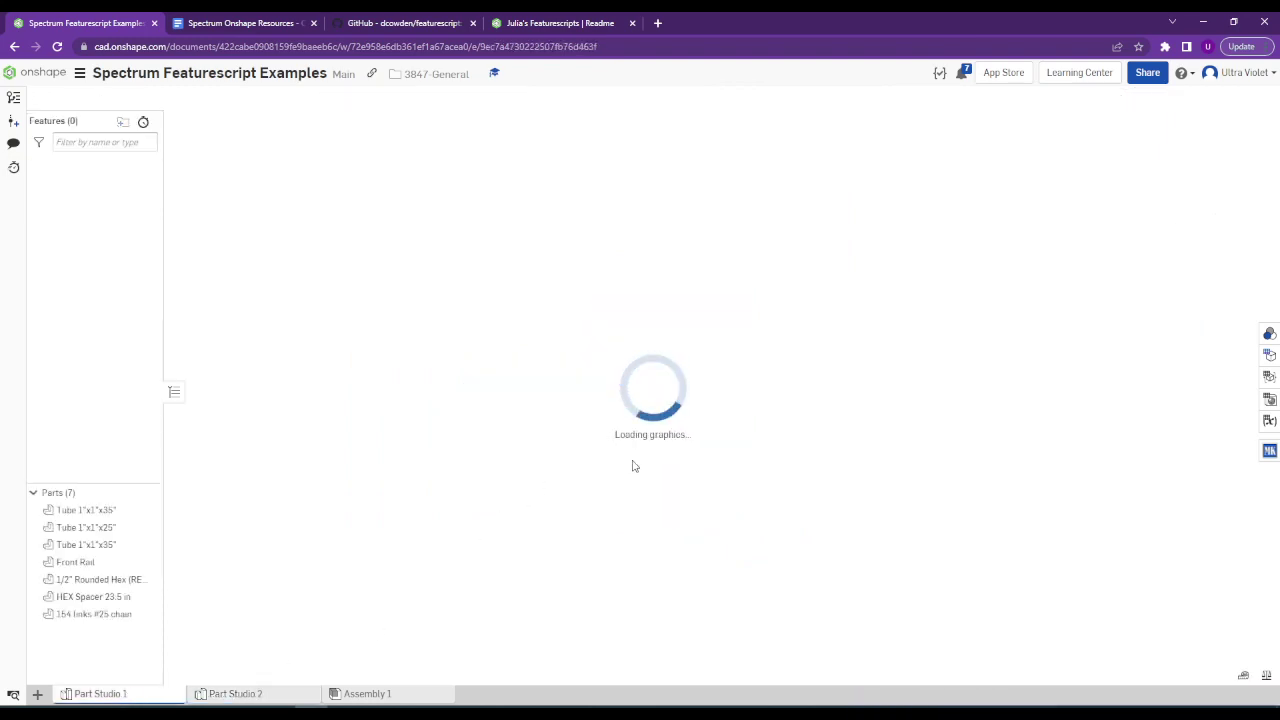
scroll(429, 440, down, 2)
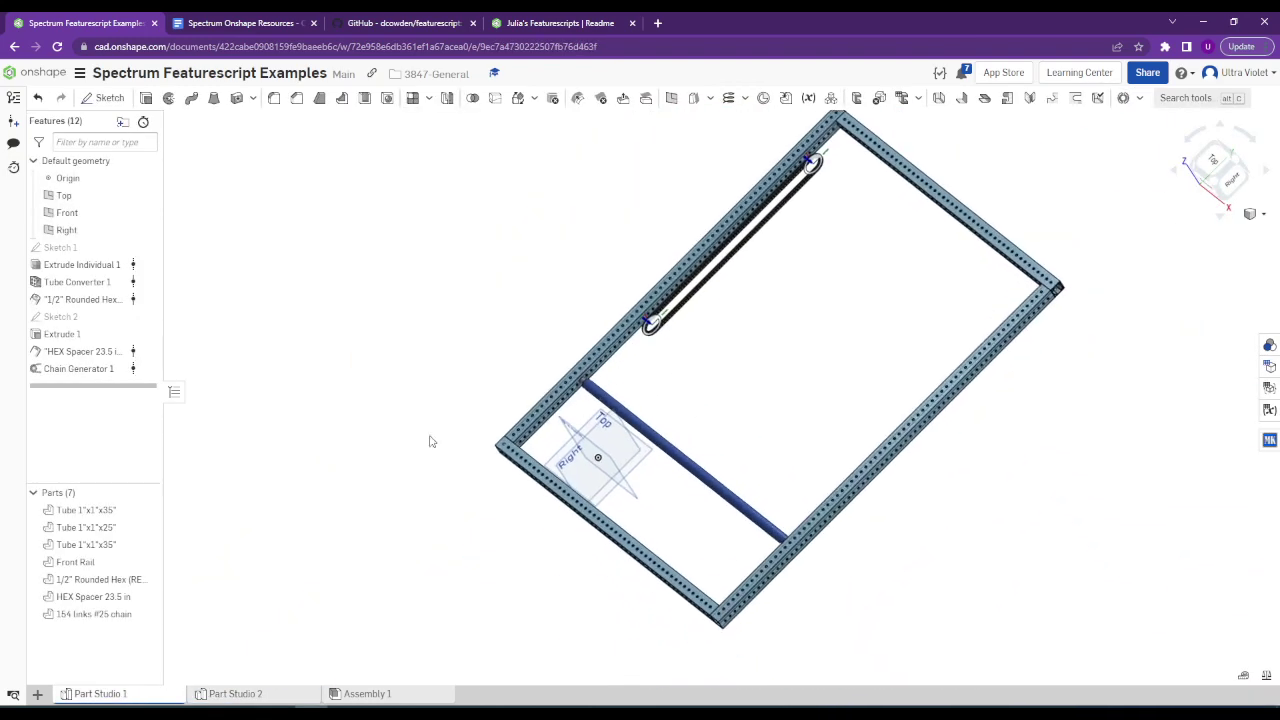
scroll(545, 459, up, 6)
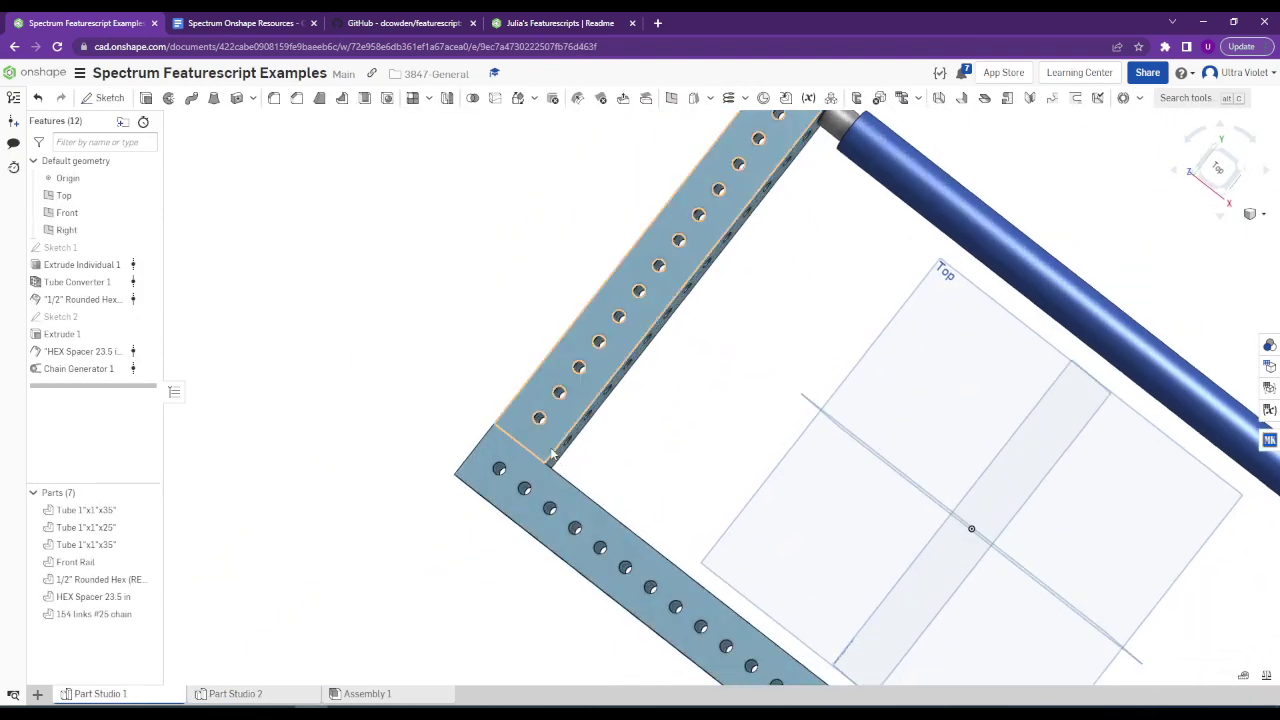
click(1140, 97)
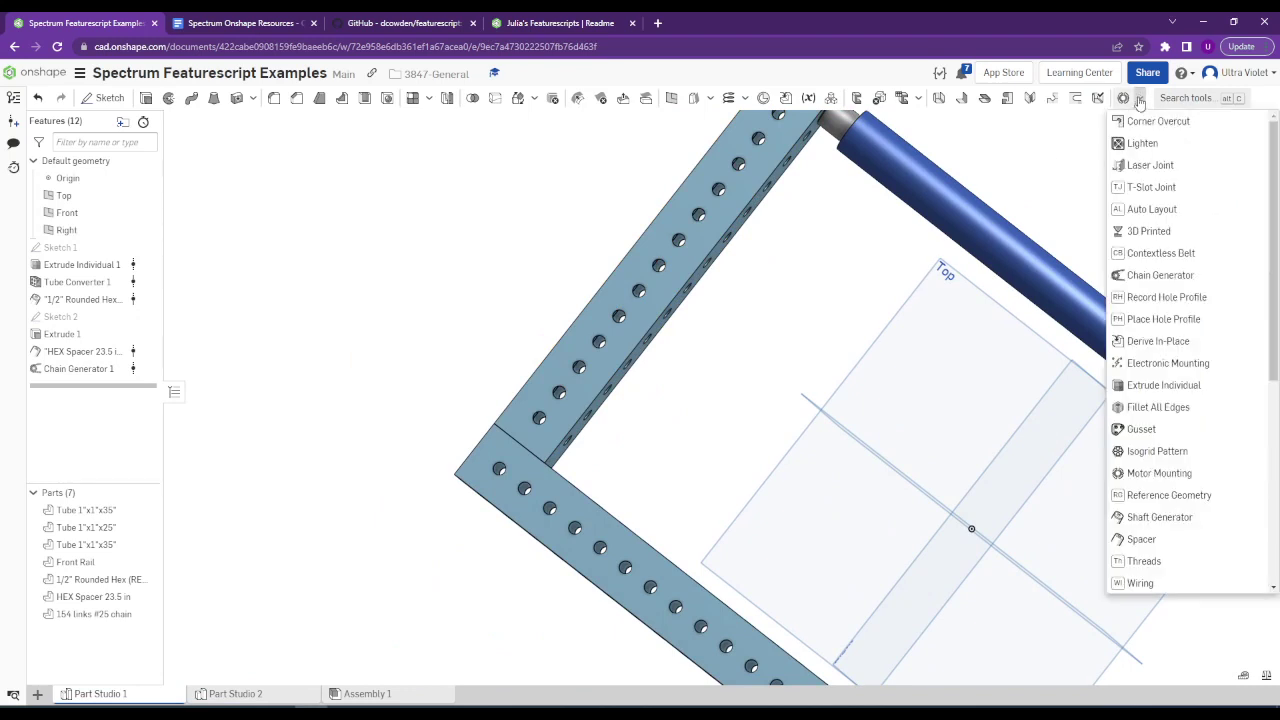
Start a Gusset feature and select five holes along the lower tube.
click(1145, 429)
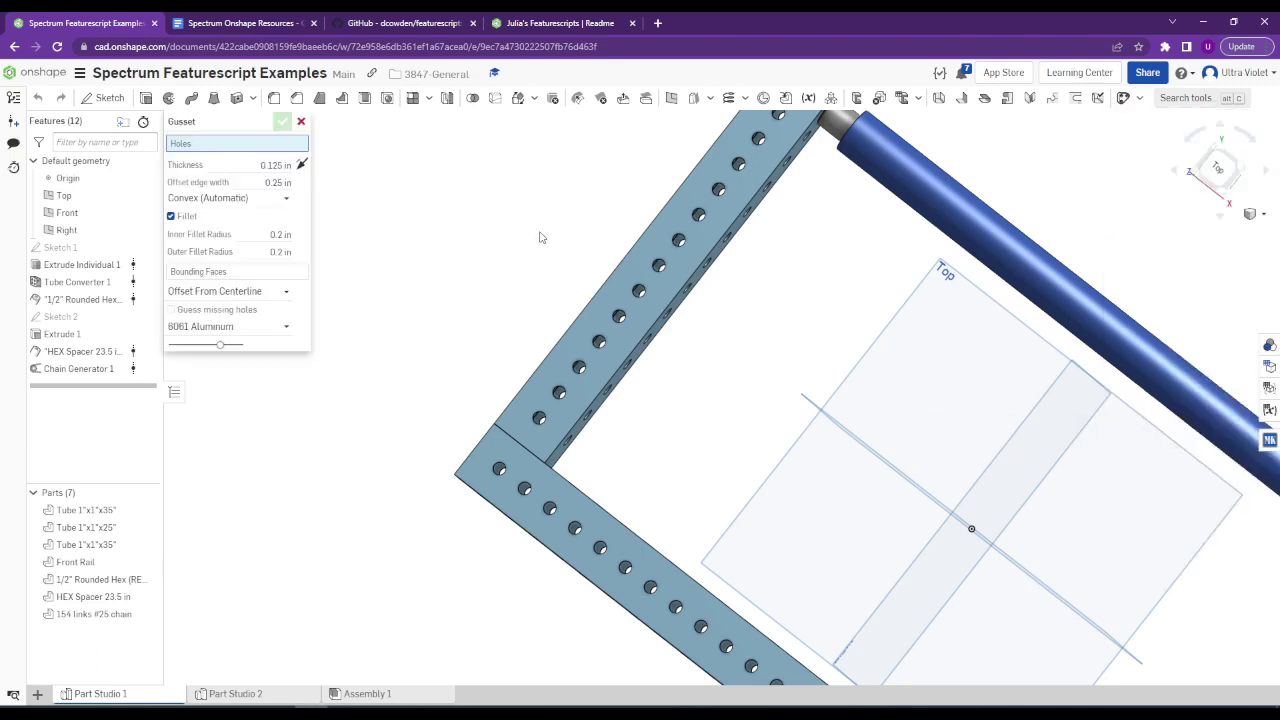
click(497, 472)
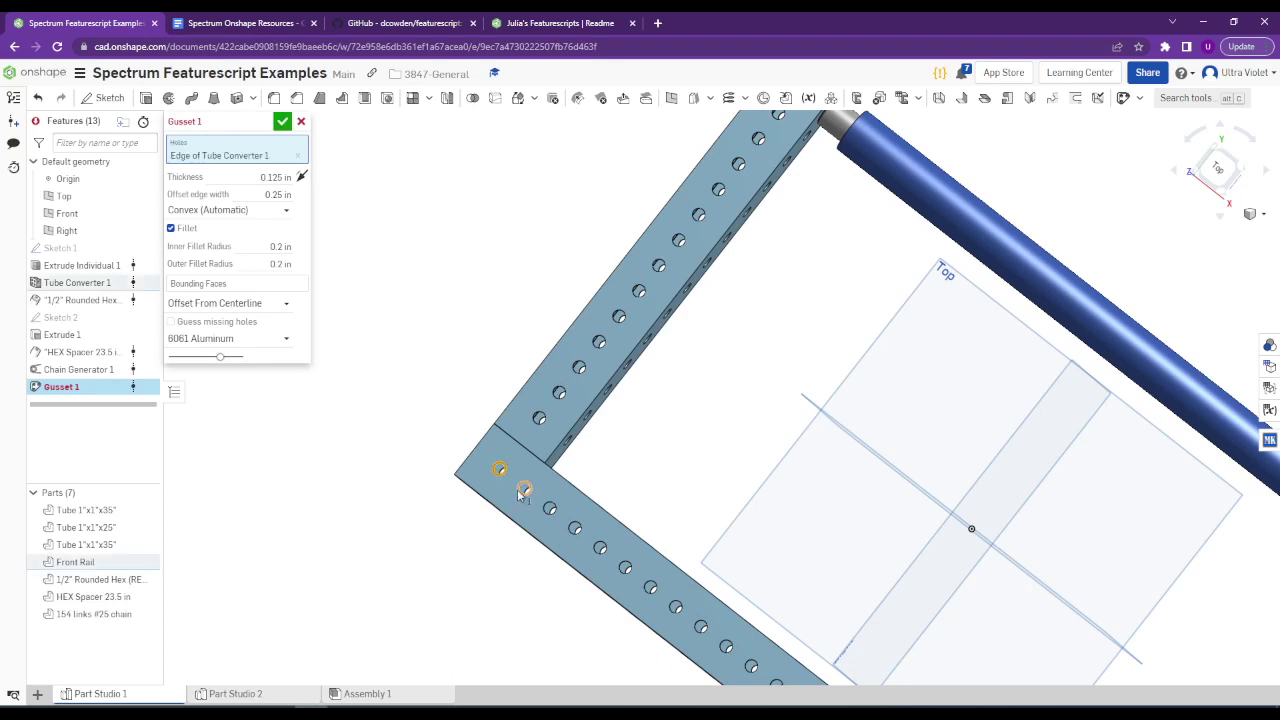
click(524, 488)
click(550, 510)
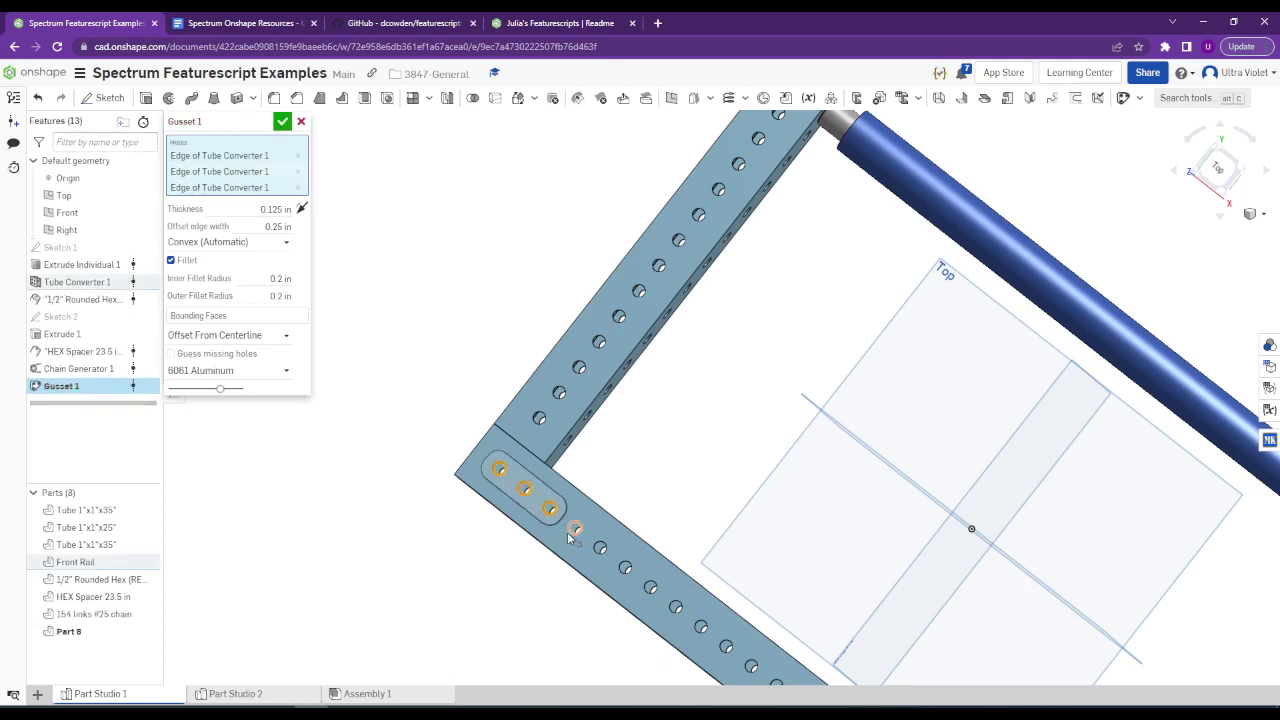
click(575, 528)
click(600, 548)
Add five holes along the upper tube to Gusset 1 and list the gusset types.
click(539, 418)
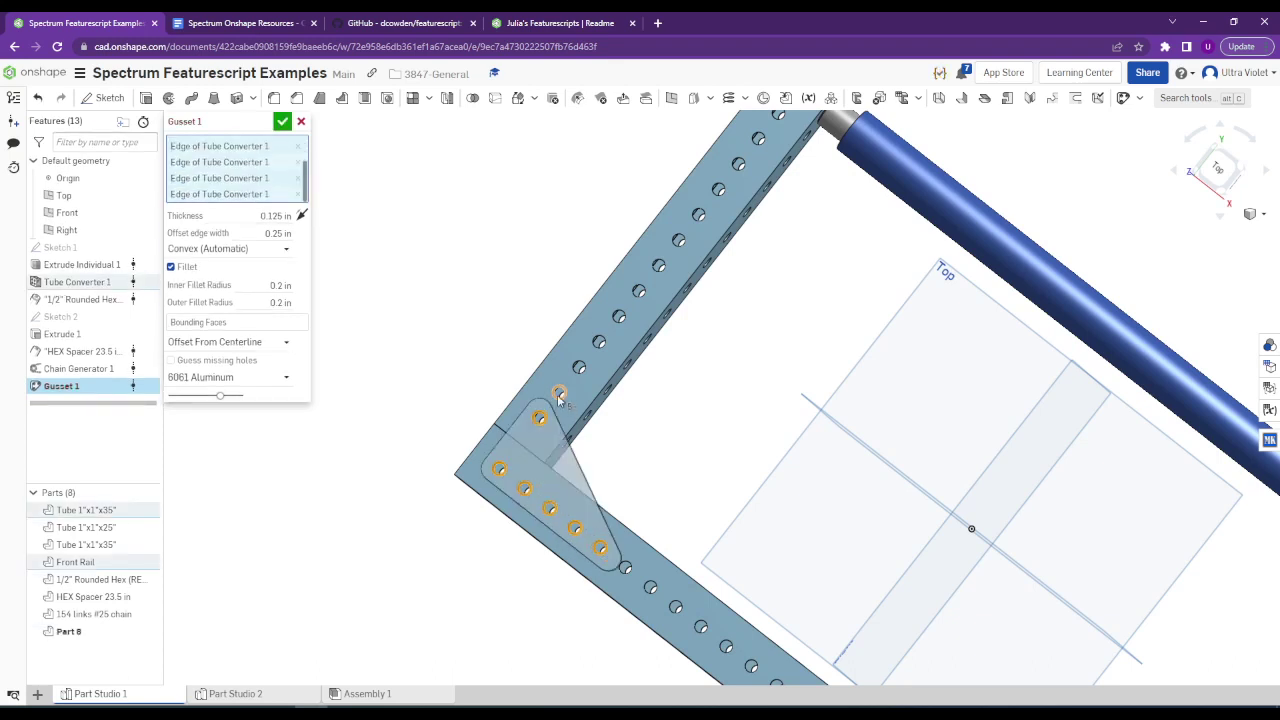
click(559, 391)
click(579, 367)
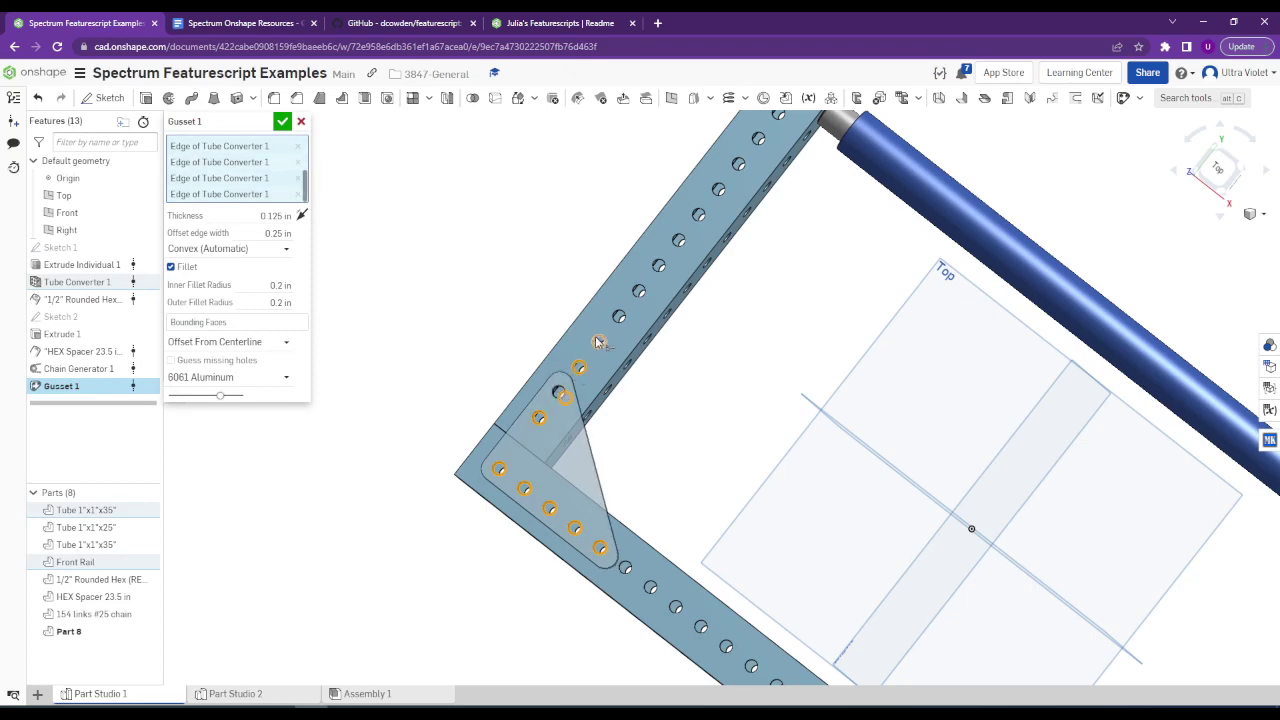
click(599, 342)
click(619, 317)
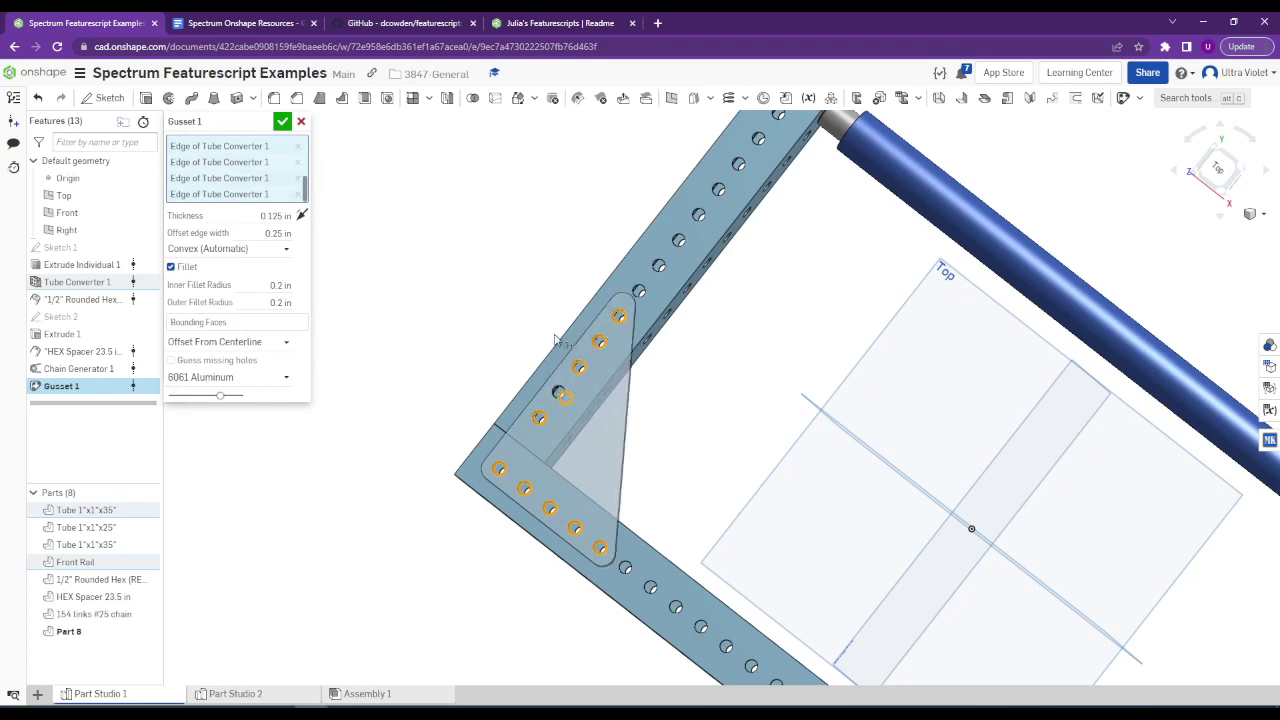
right_drag(449, 329, 458, 334)
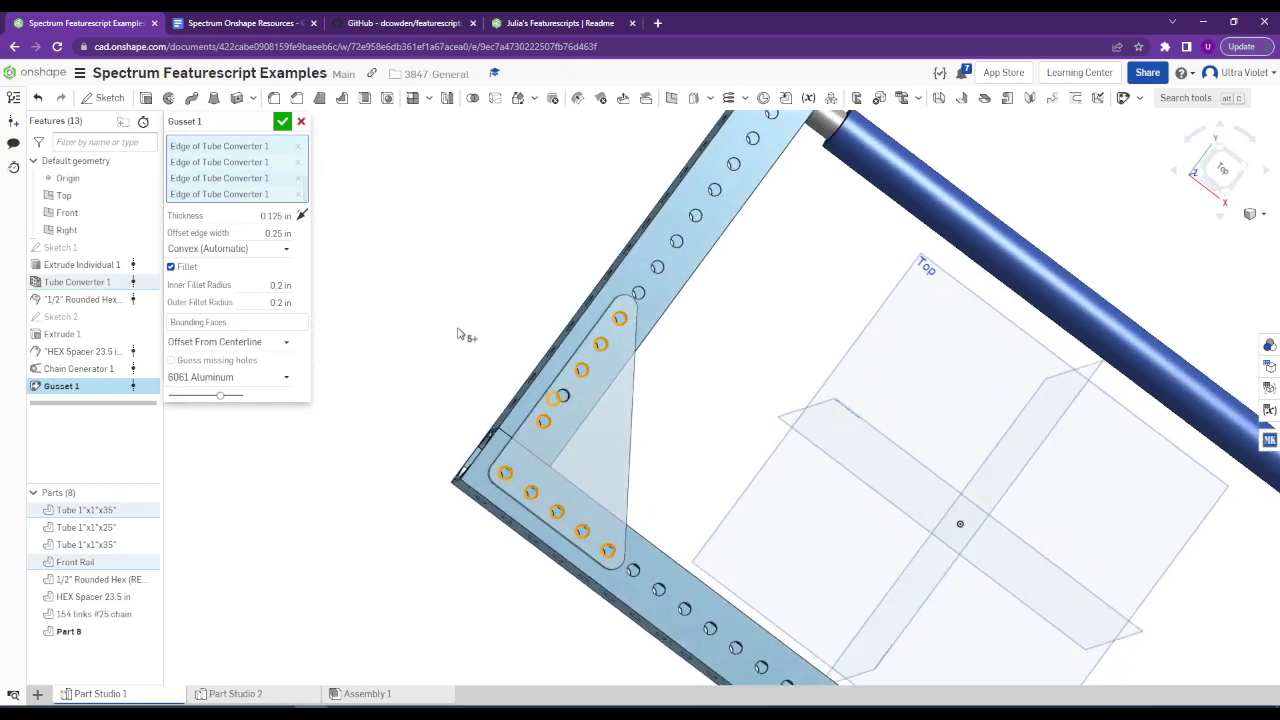
click(256, 248)
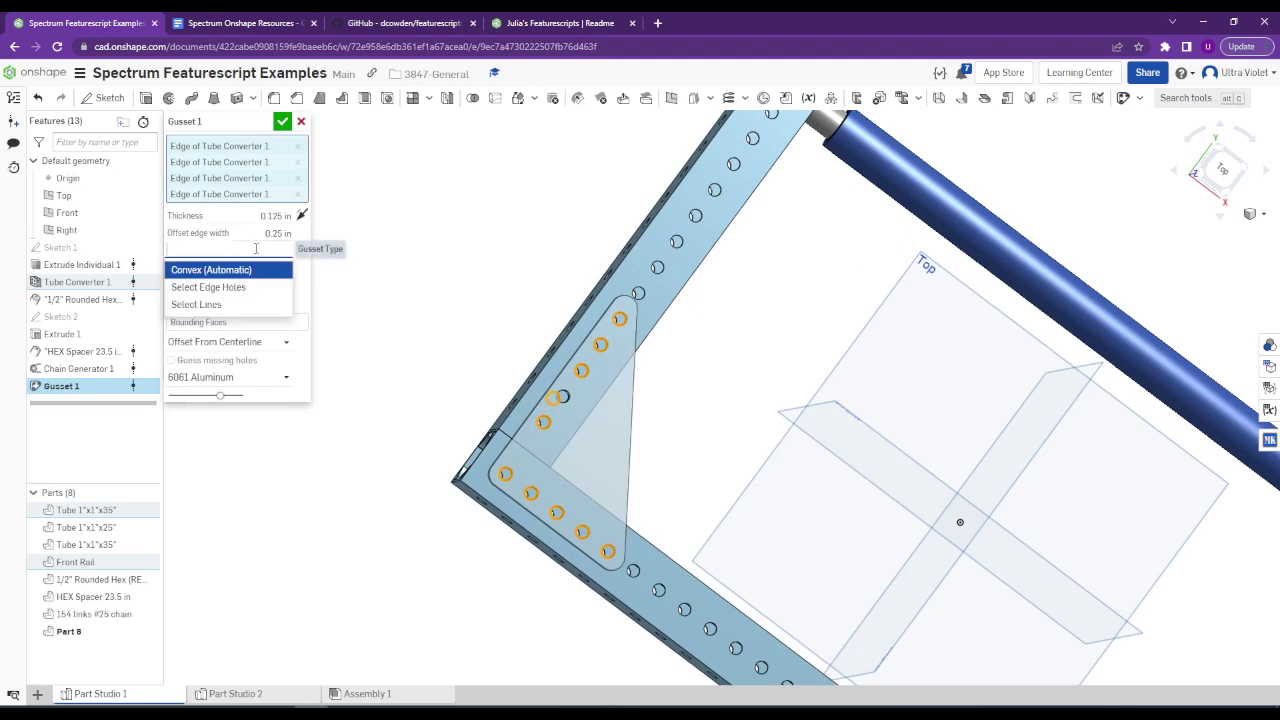
Try the Select Edge Holes and Select Lines gusset types.
click(245, 289)
click(260, 248)
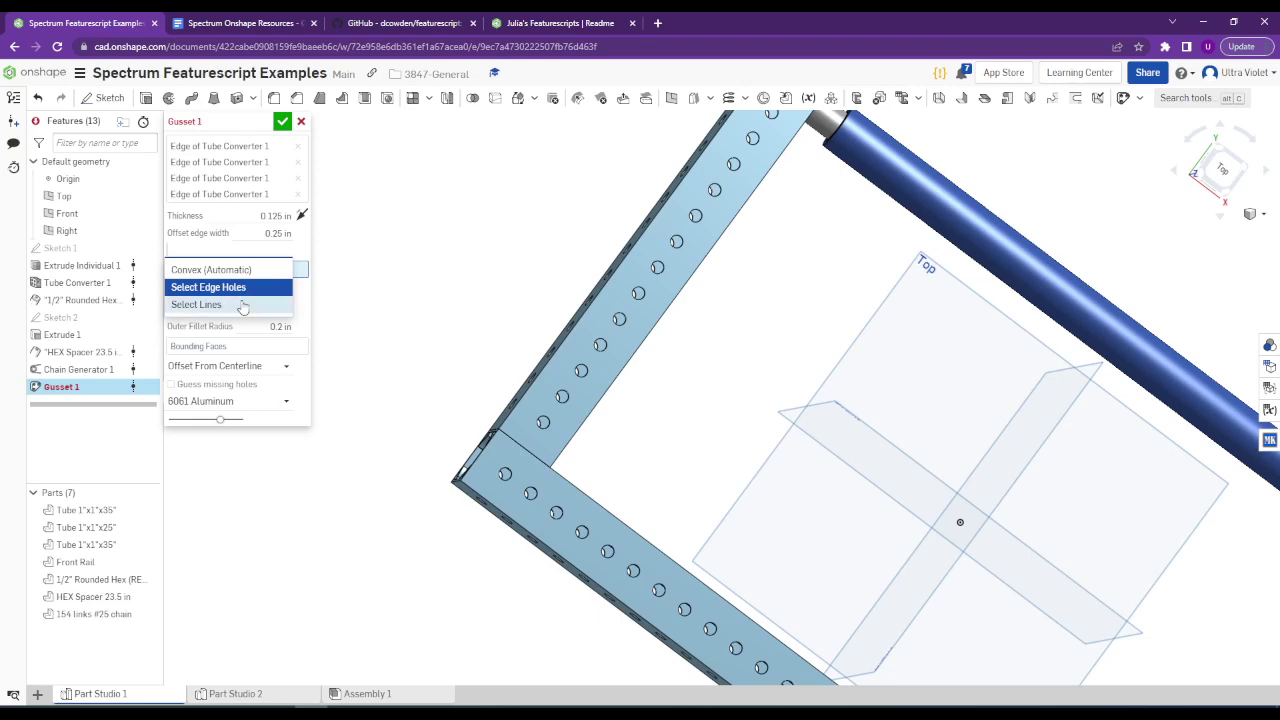
click(242, 303)
right_drag(560, 358, 578, 416)
click(244, 270)
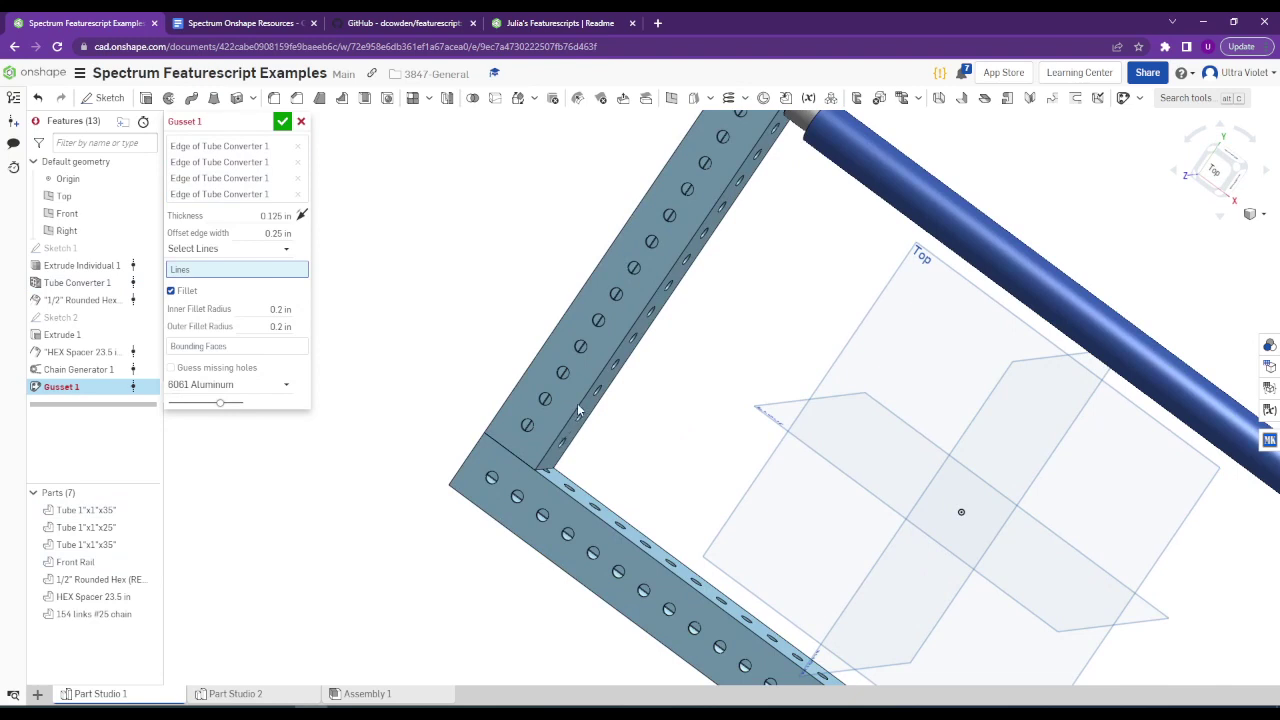
Return the gusset type to Convex (Automatic) and zoom in on the preview.
click(240, 249)
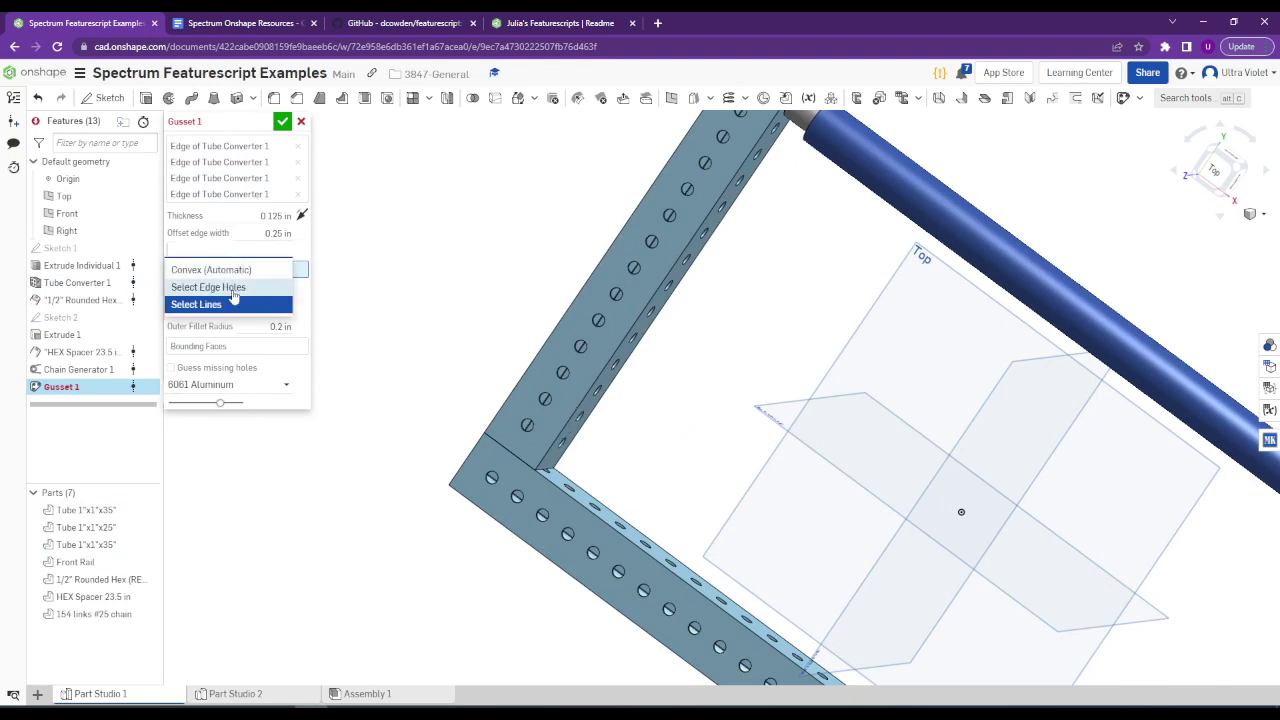
click(232, 290)
click(240, 250)
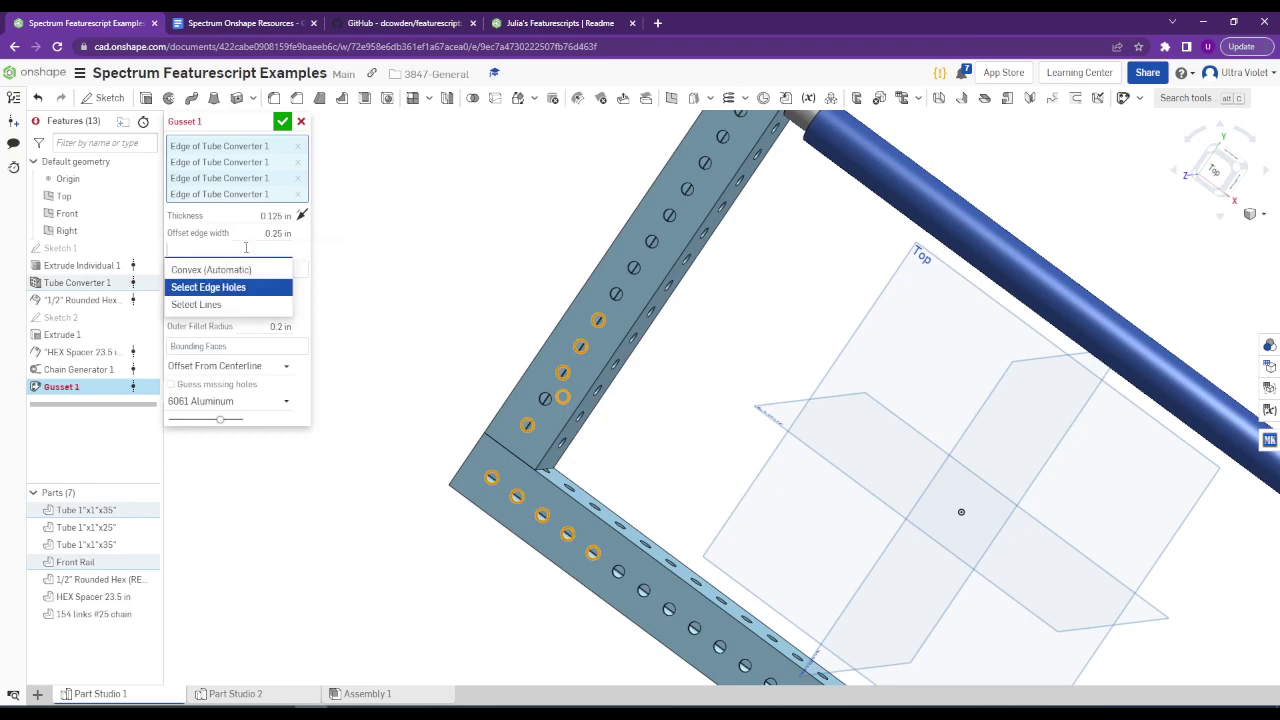
click(253, 266)
right_drag(529, 383, 543, 457)
scroll(560, 466, up, 3)
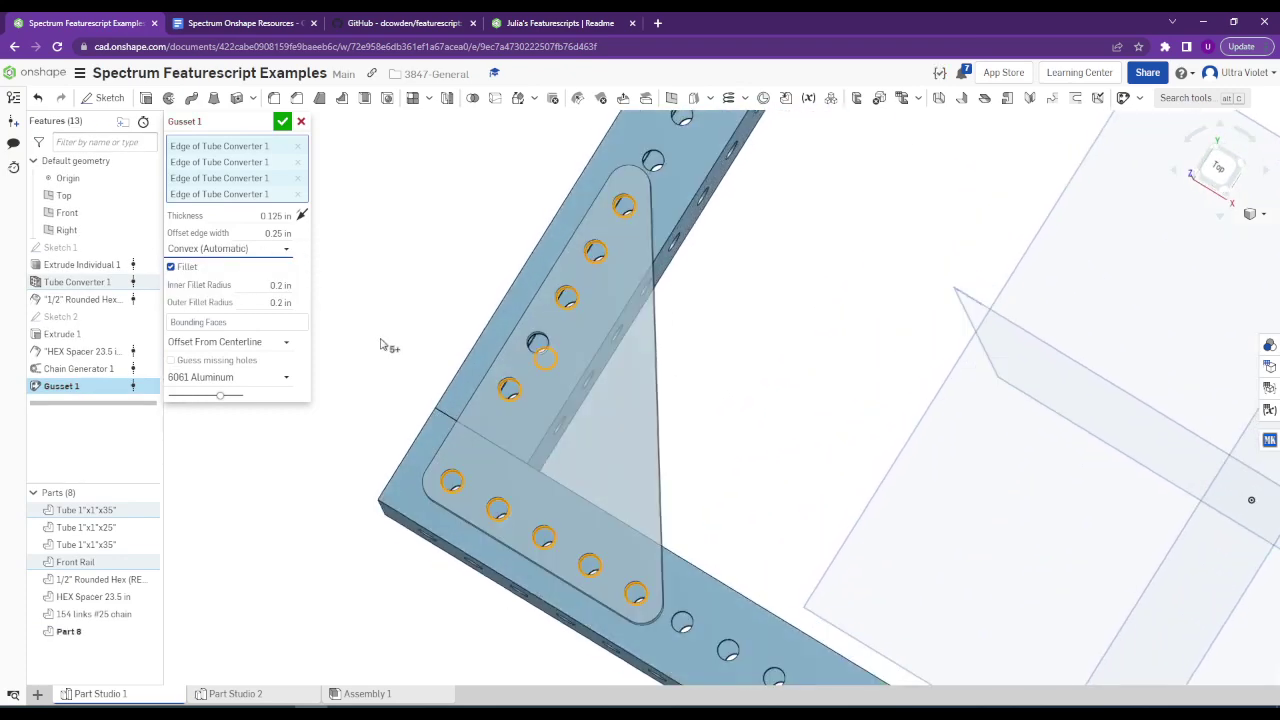
Set the gusset's offset edge width to 0.5 in.
click(278, 233)
text(0.5)
key(Tab)
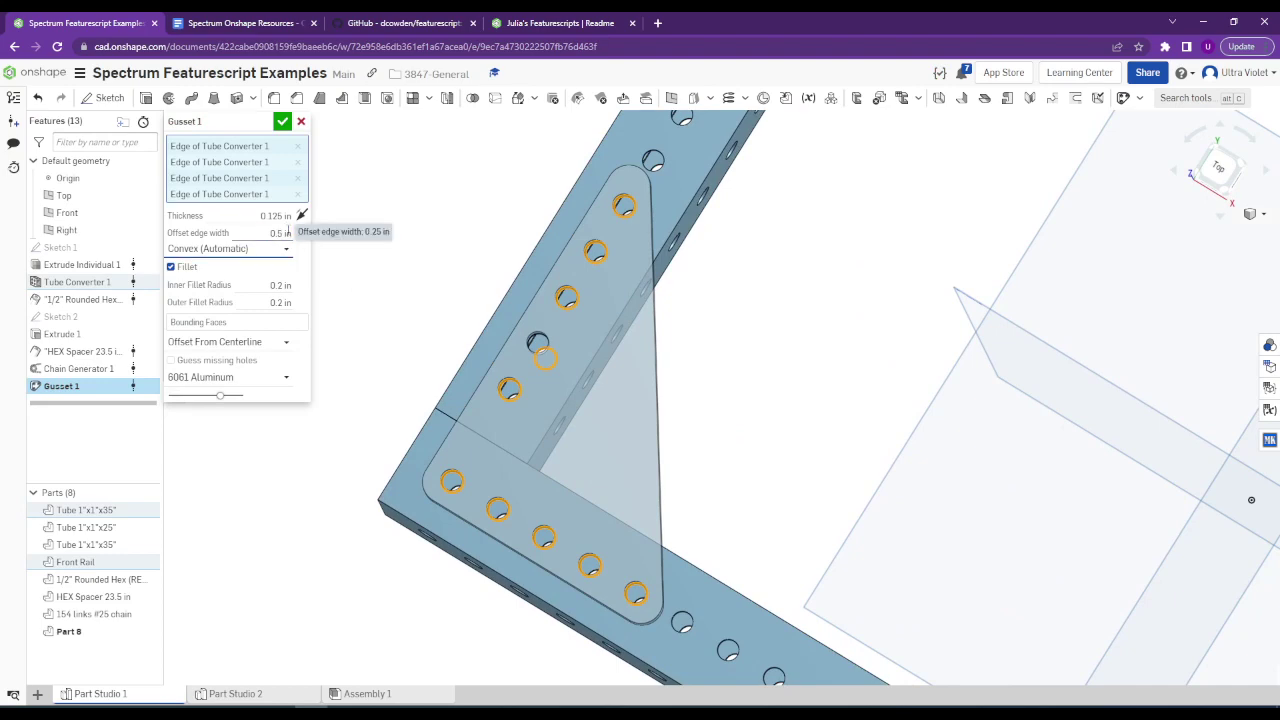
right_drag(470, 390, 500, 305)
scroll(570, 335, up, 4)
scroll(580, 325, down, 3)
scroll(493, 300, up, 3)
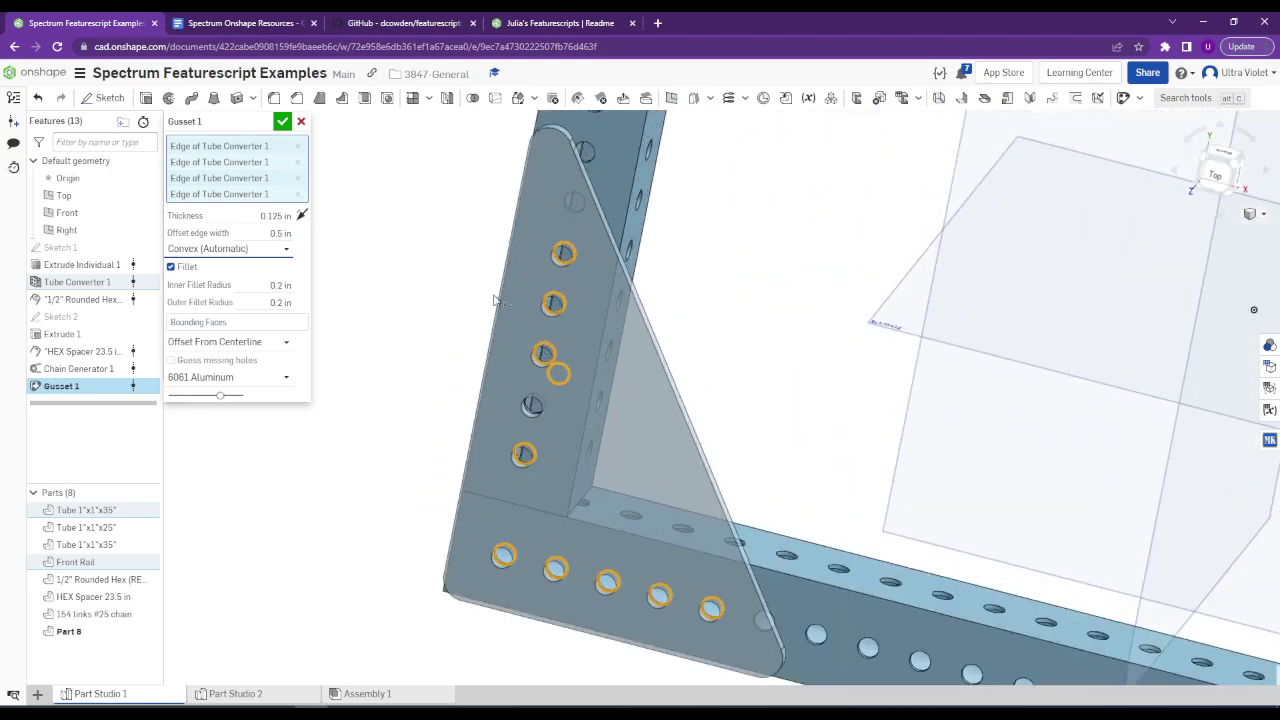
Try Offset From Hole Edge, revert to Offset From Centerline, and accept Gusset 1.
click(272, 342)
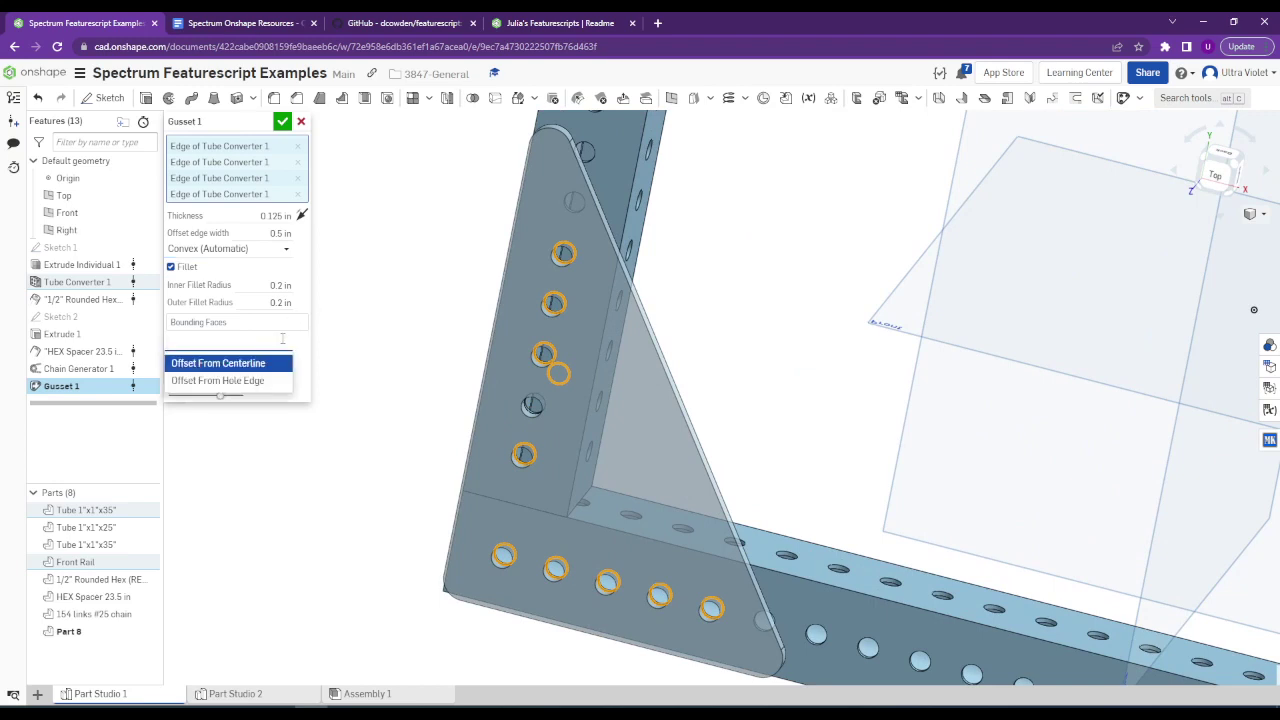
click(264, 381)
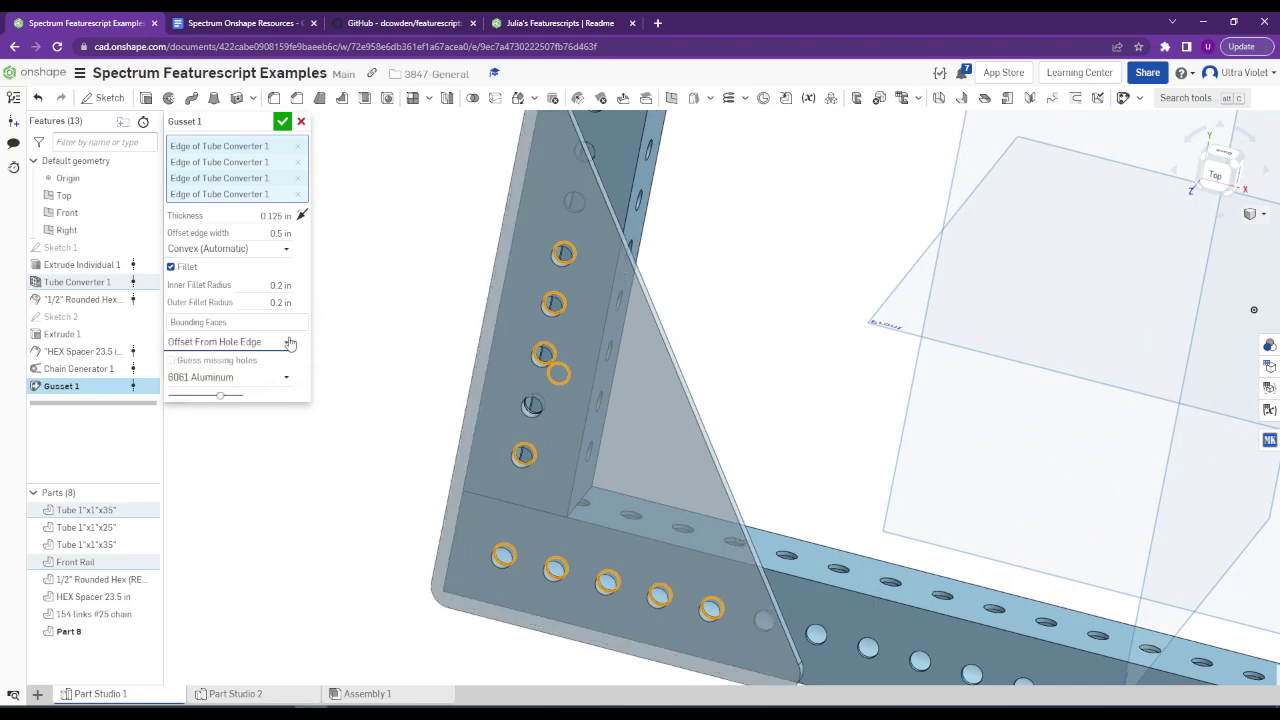
click(289, 343)
click(268, 360)
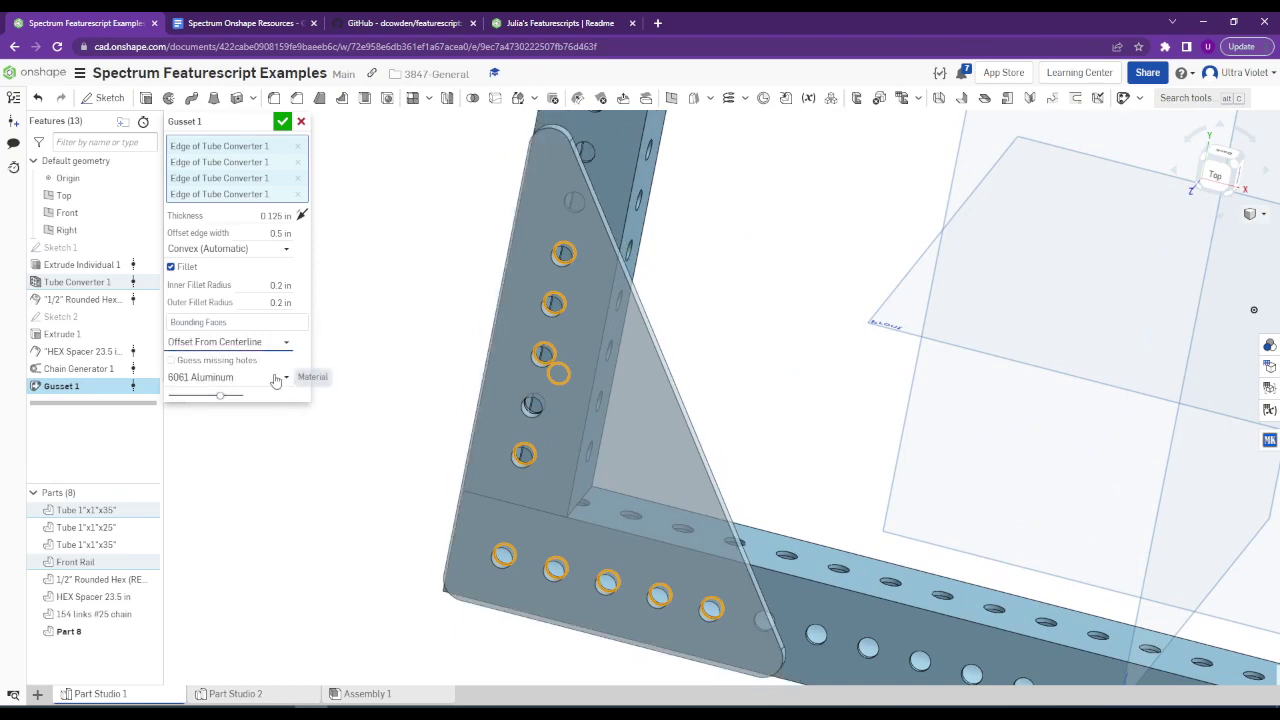
right_drag(641, 413, 258, 386)
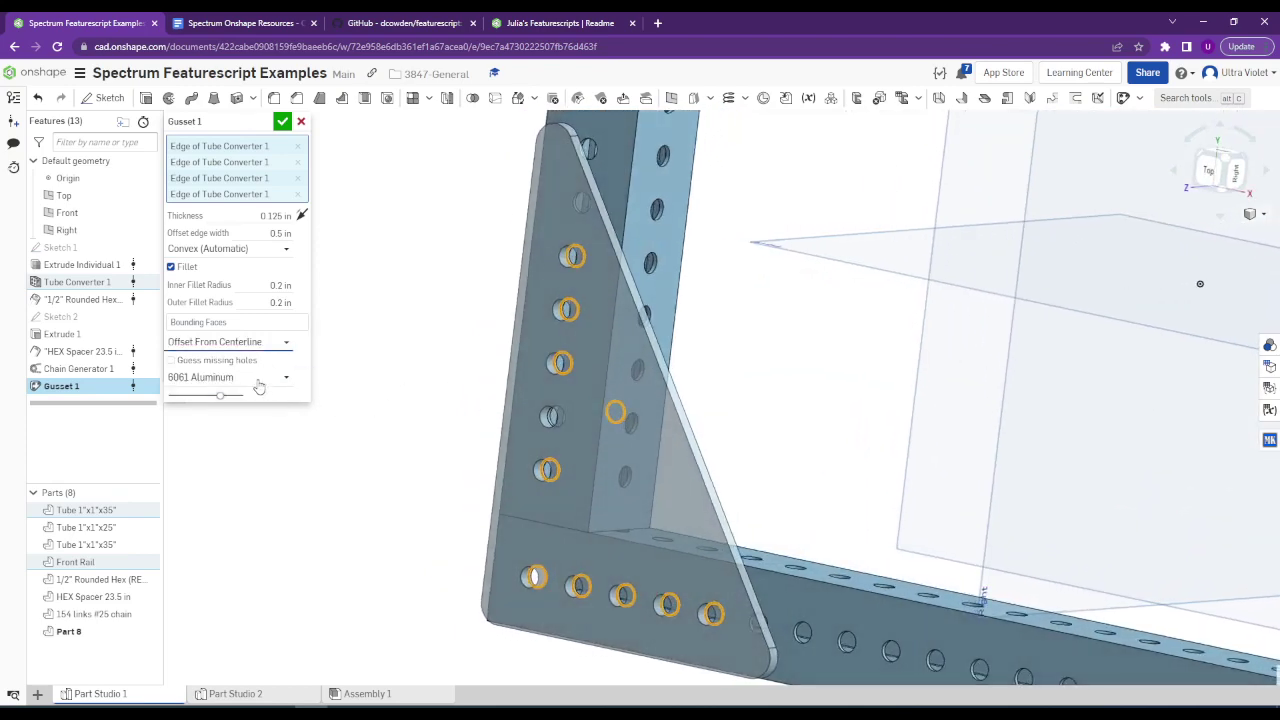
click(282, 121)
click(110, 631)
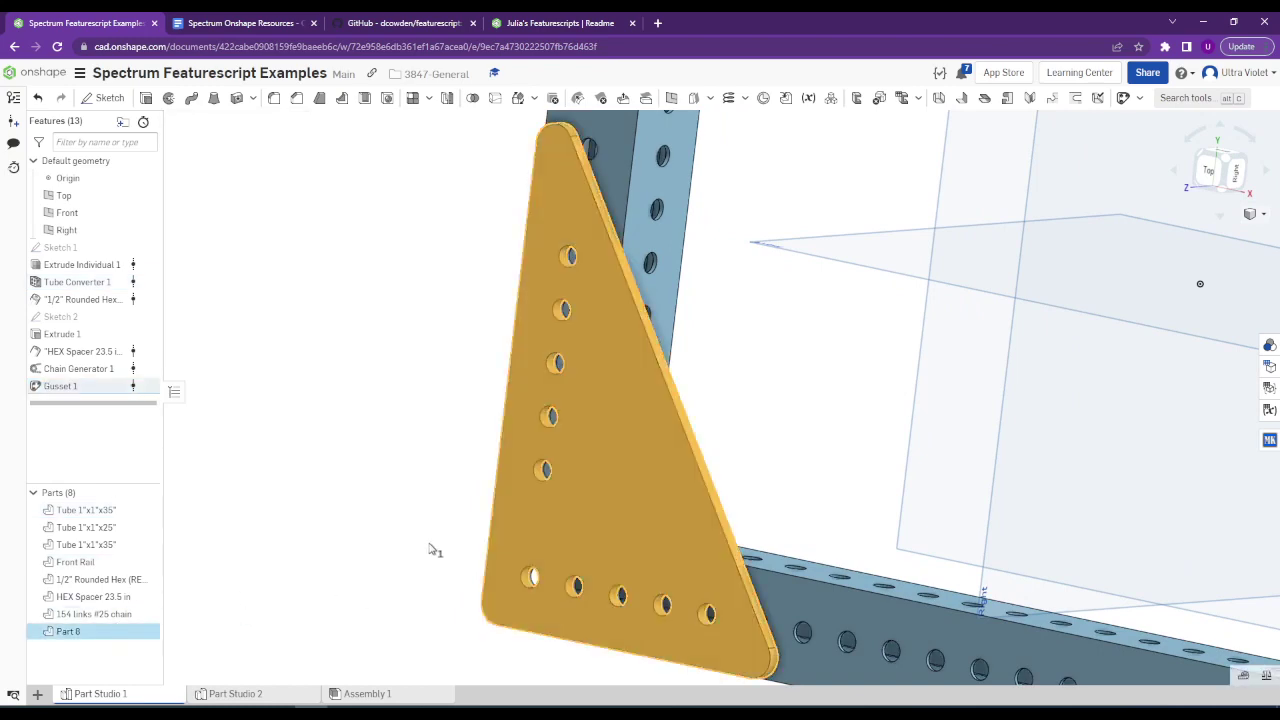
right_drag(428, 549, 549, 523)
right_drag(530, 218, 548, 587)
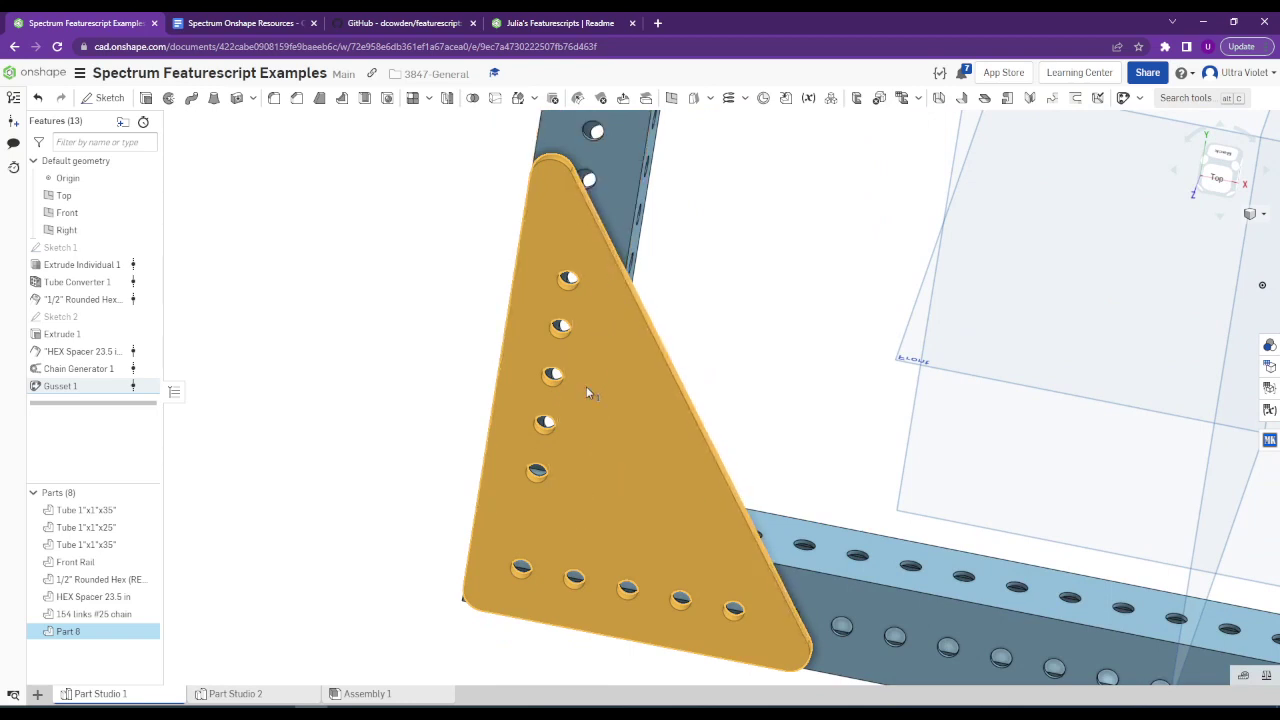
right_drag(400, 480, 421, 450)
right_drag(615, 448, 386, 584)
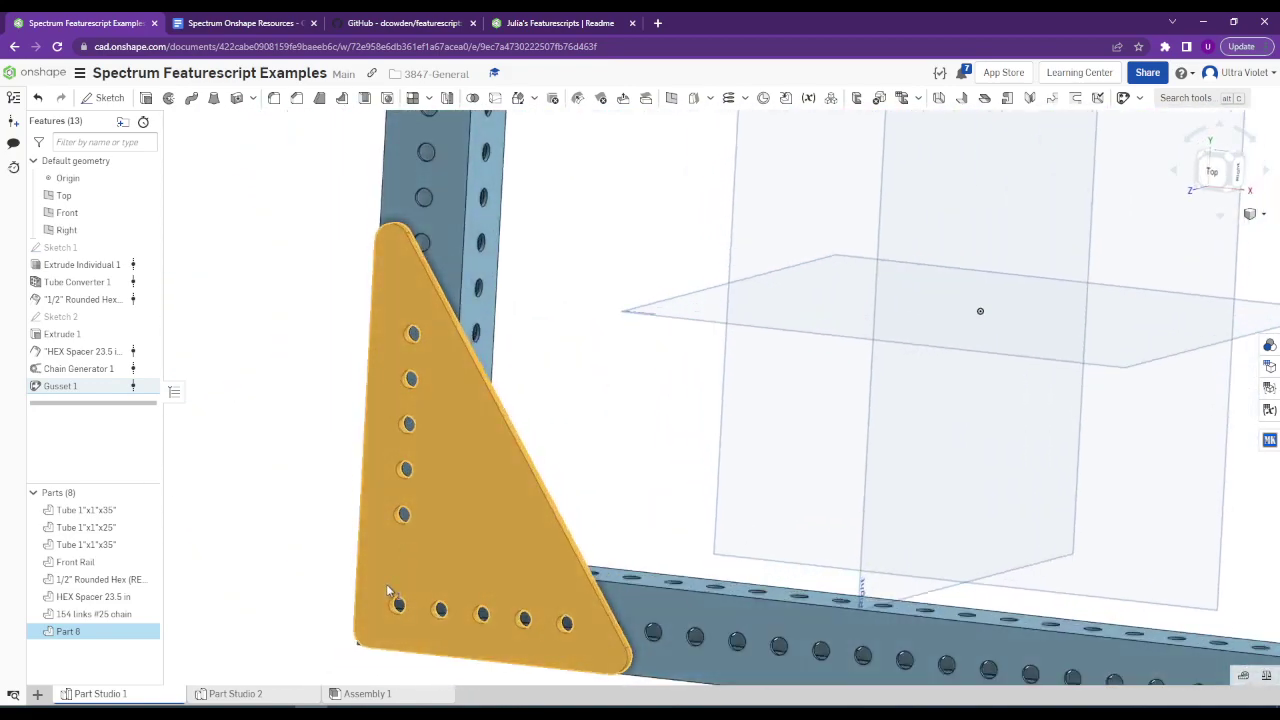
scroll(407, 518, up, 5)
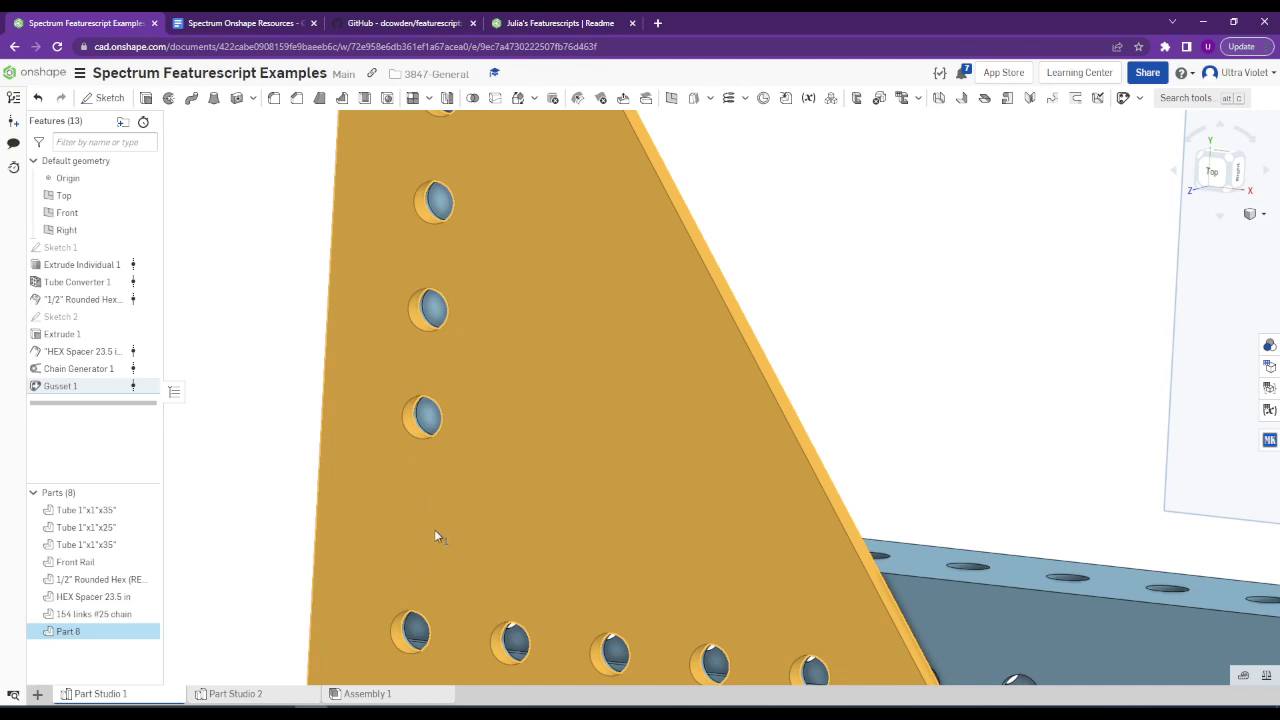
right_drag(437, 534, 458, 500)
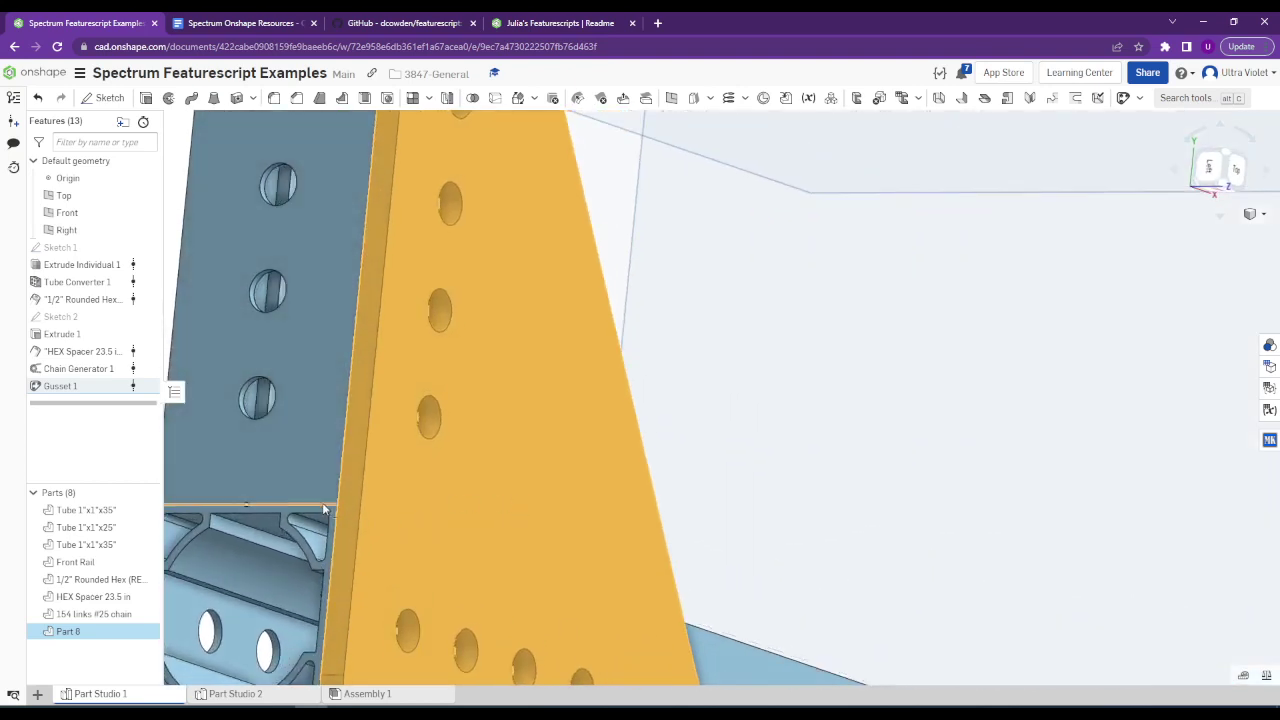
scroll(457, 512, down, 5)
scroll(397, 516, up, 3)
scroll(397, 516, down, 5)
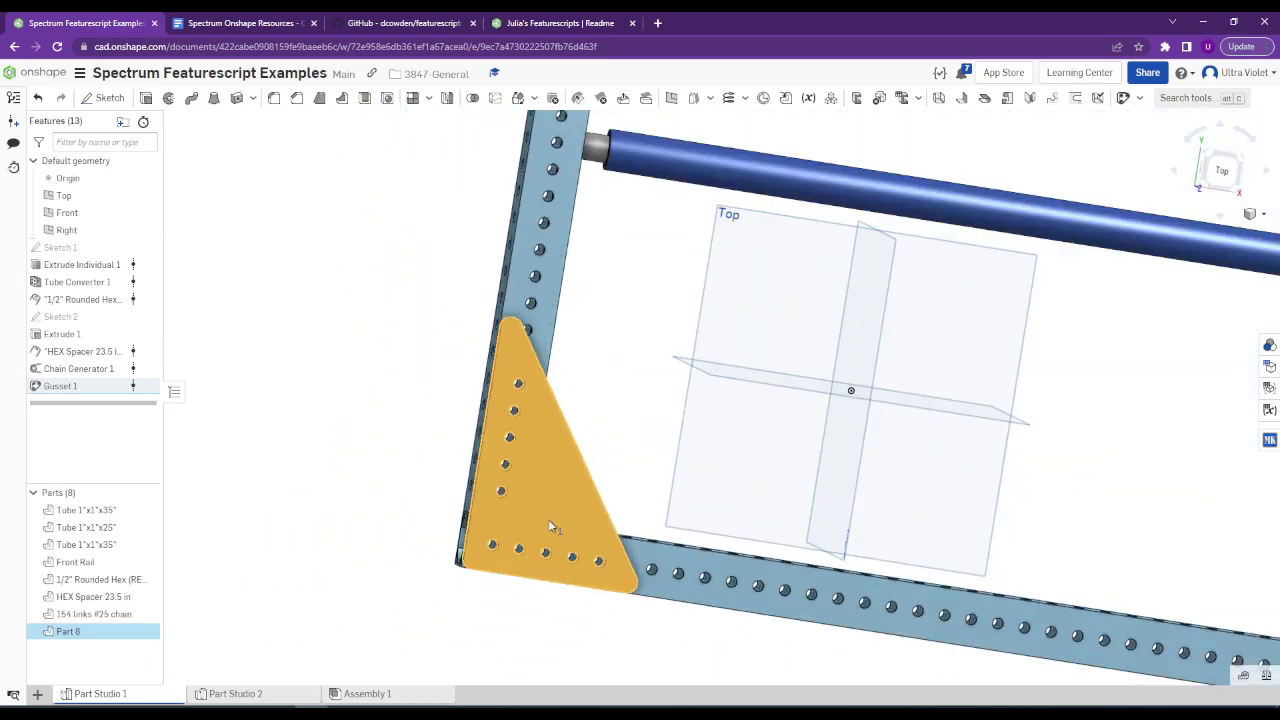
right_drag(551, 528, 606, 478)
click(606, 478)
scroll(528, 552, up, 3)
scroll(466, 520, down, 3)
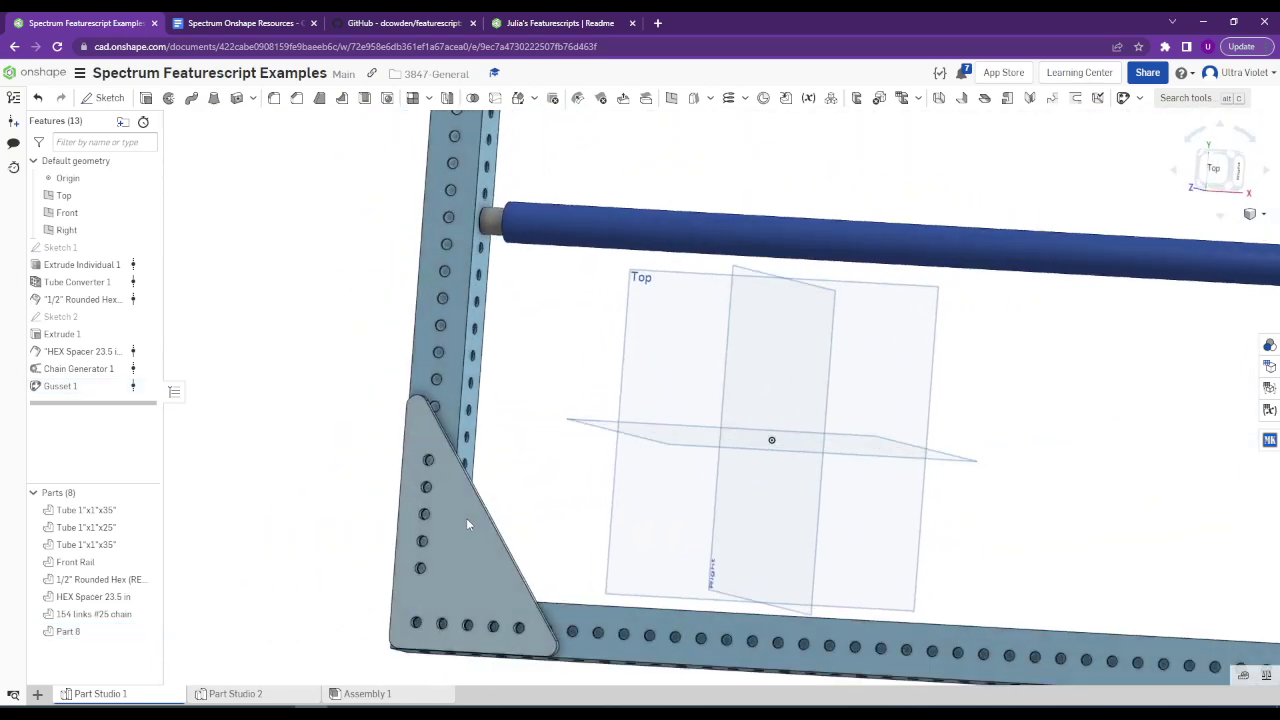
scroll(411, 584, up, 5)
scroll(559, 571, down, 2)
scroll(559, 571, down, 2)
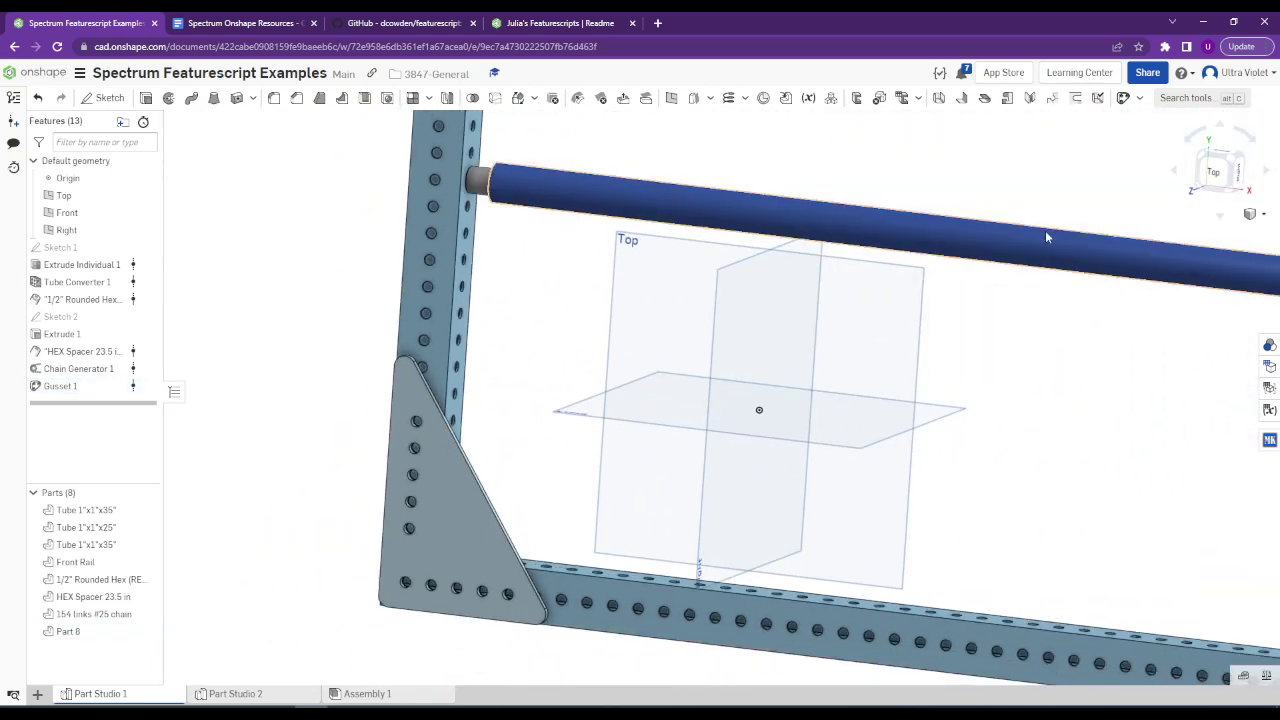
click(1137, 97)
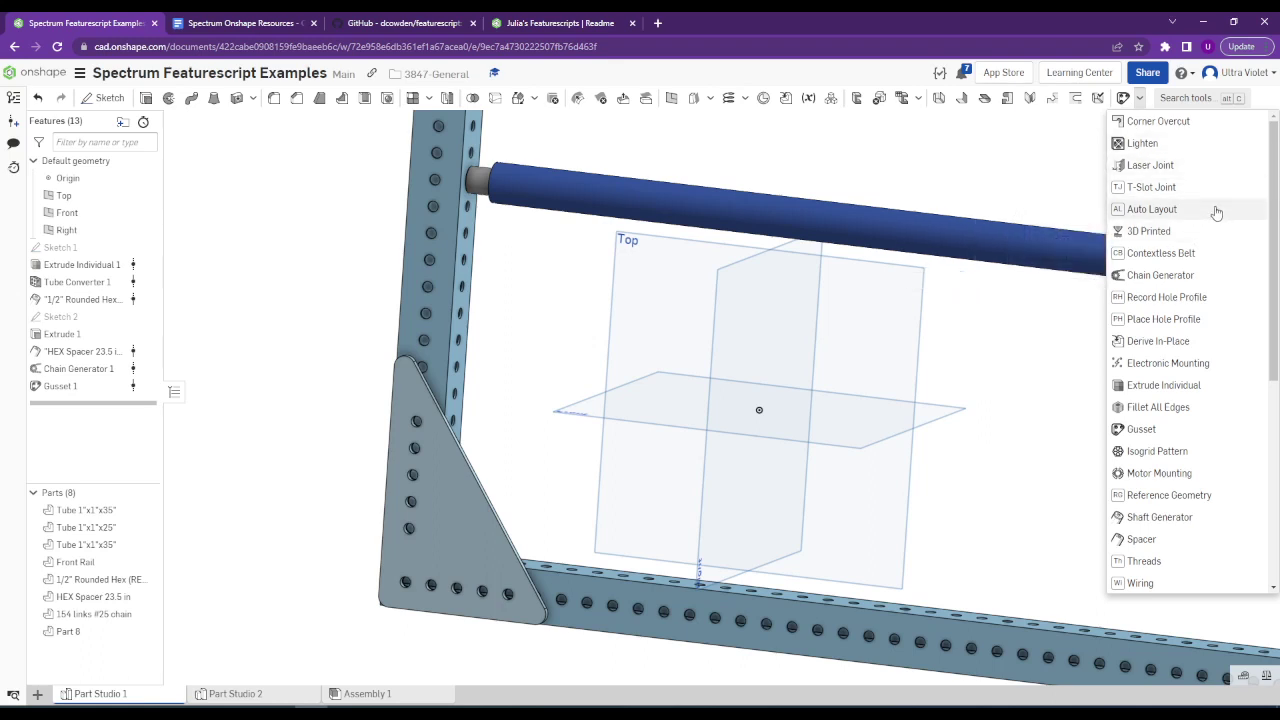
scroll(1214, 250, down, 3)
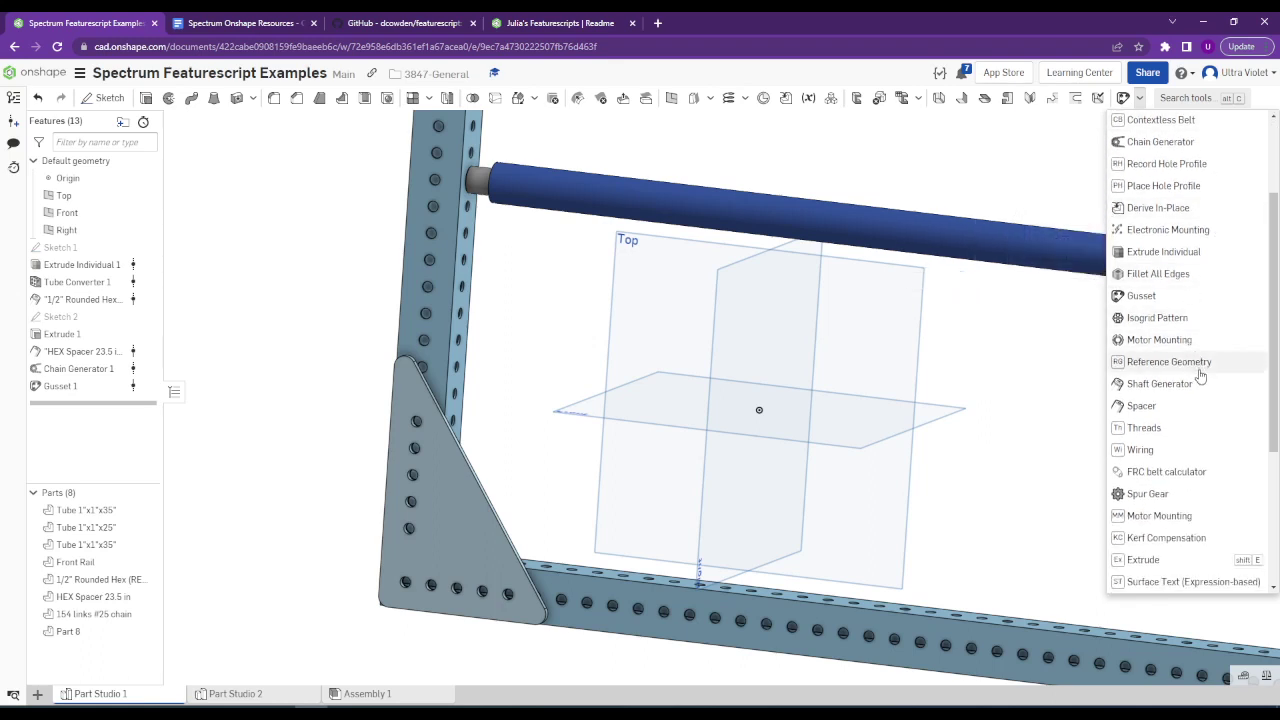
scroll(1200, 378, down, 3)
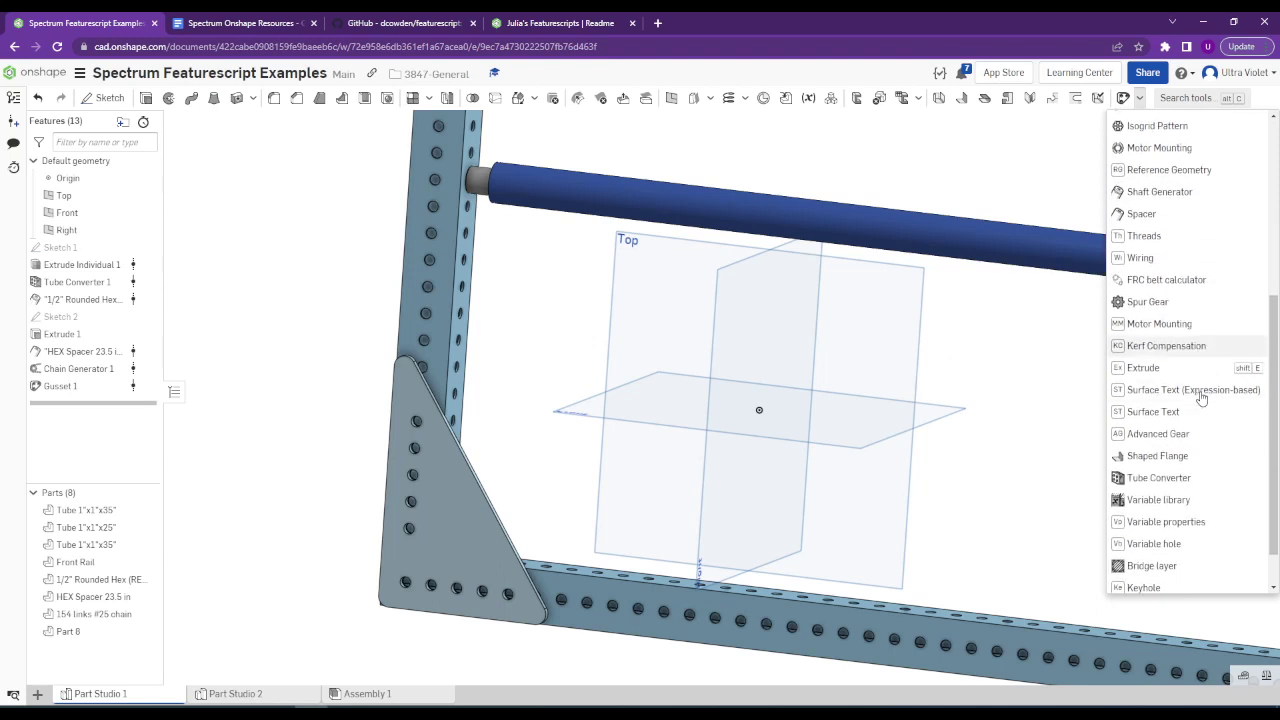
scroll(1201, 396, down, 2)
middle_drag(1051, 543, 958, 541)
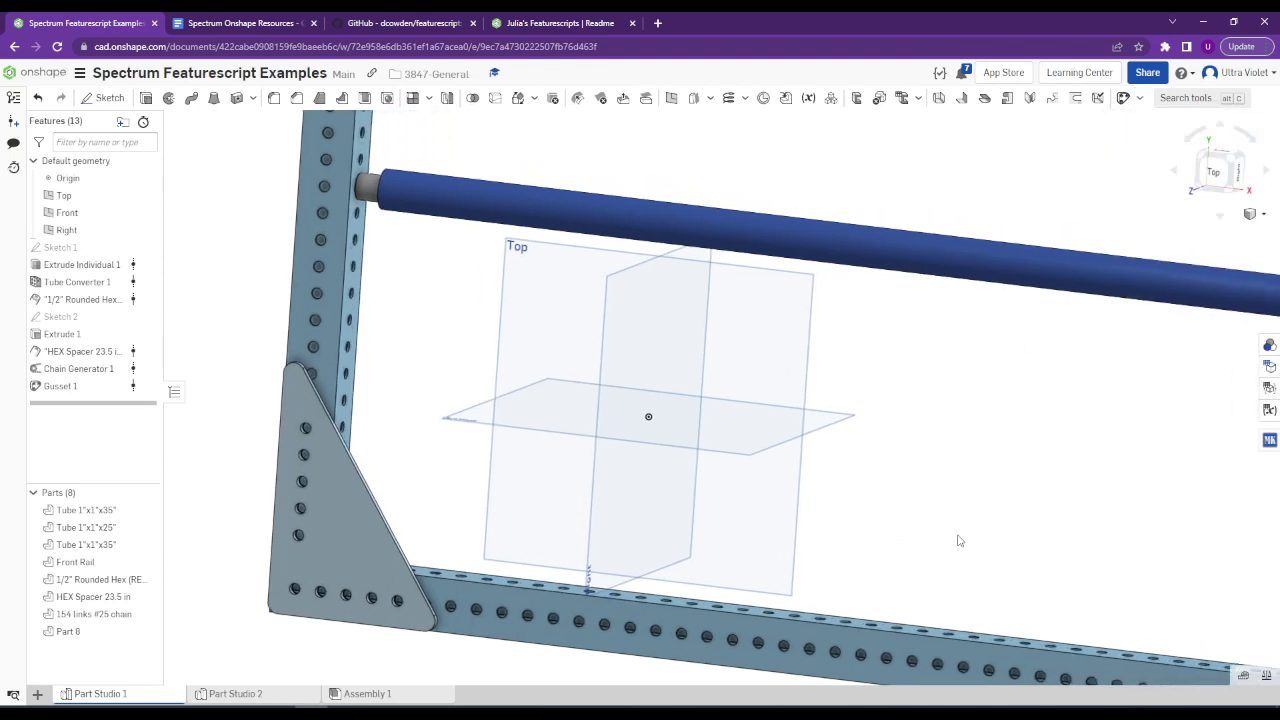
click(1138, 97)
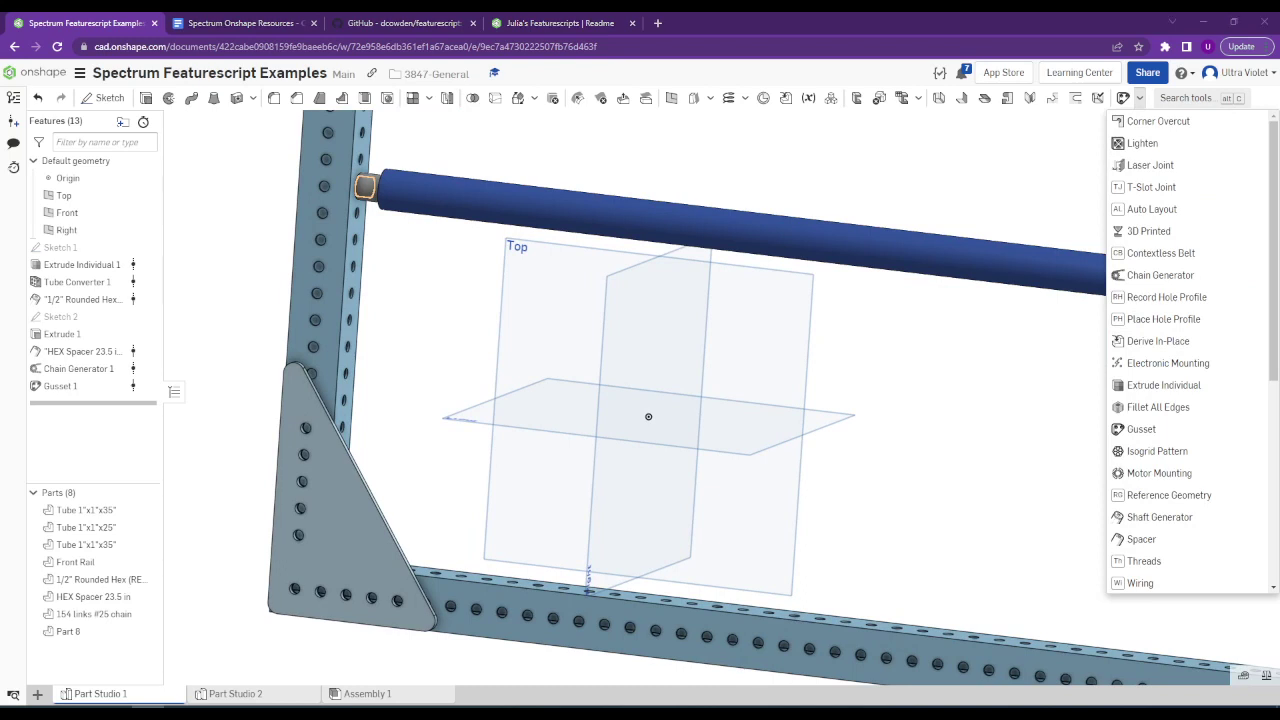
key(f)
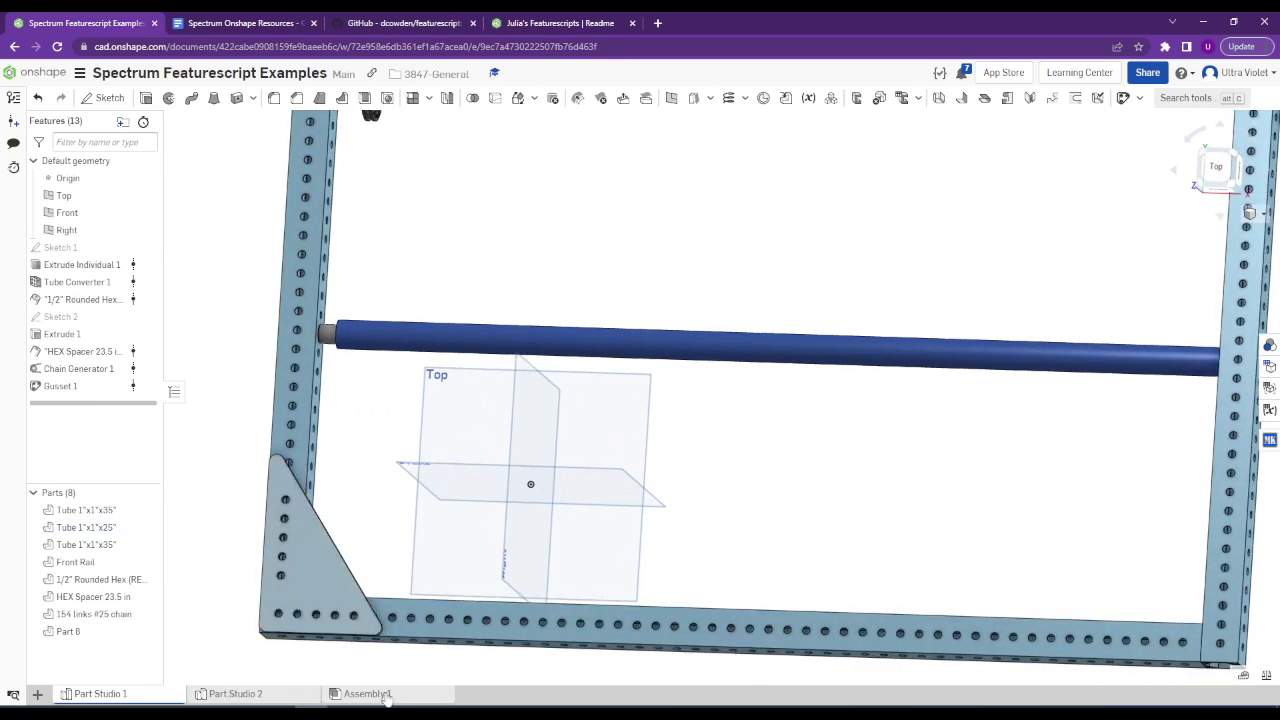
Switch between Part Studio 2 and the frame's part studio, then browse the custom features list.
click(235, 693)
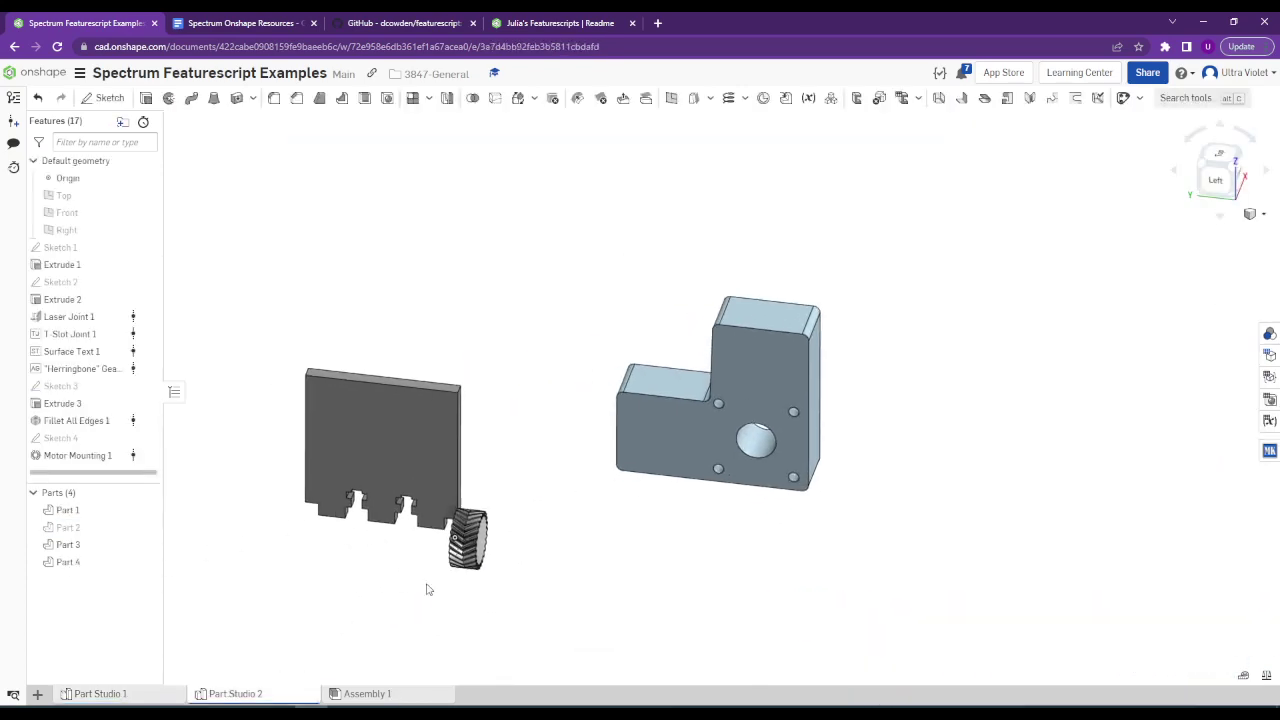
click(118, 697)
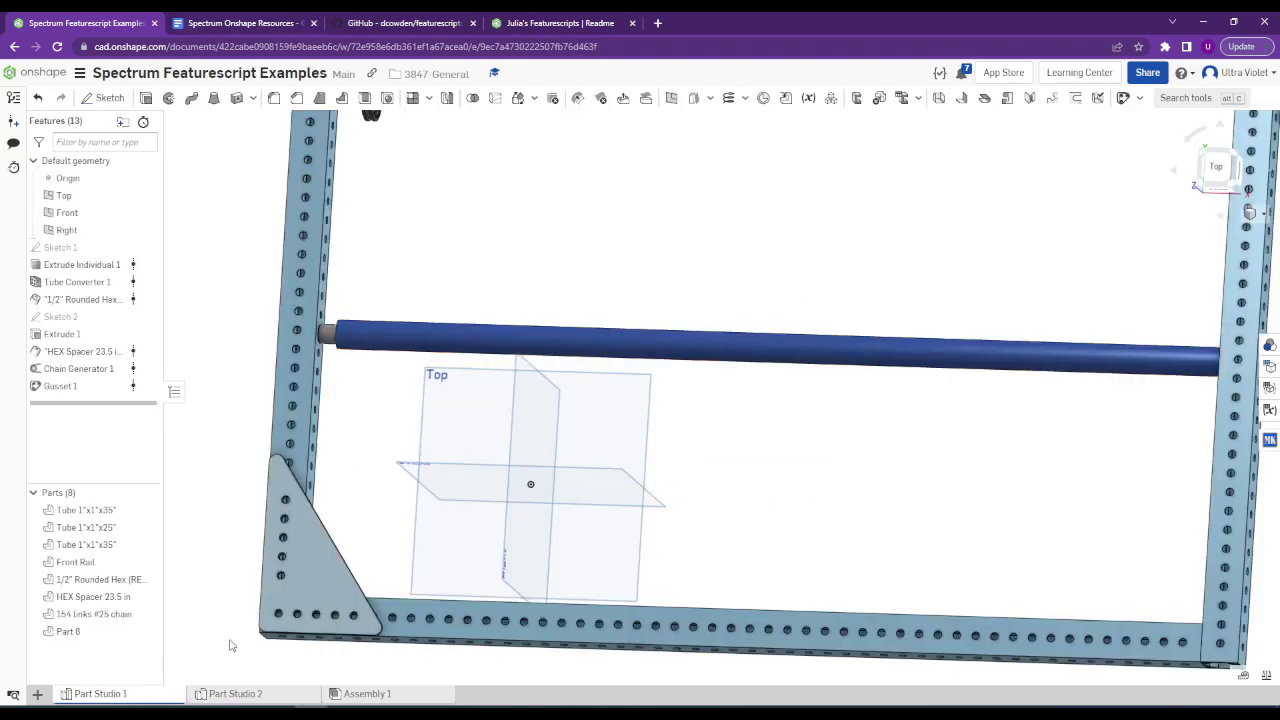
click(1138, 100)
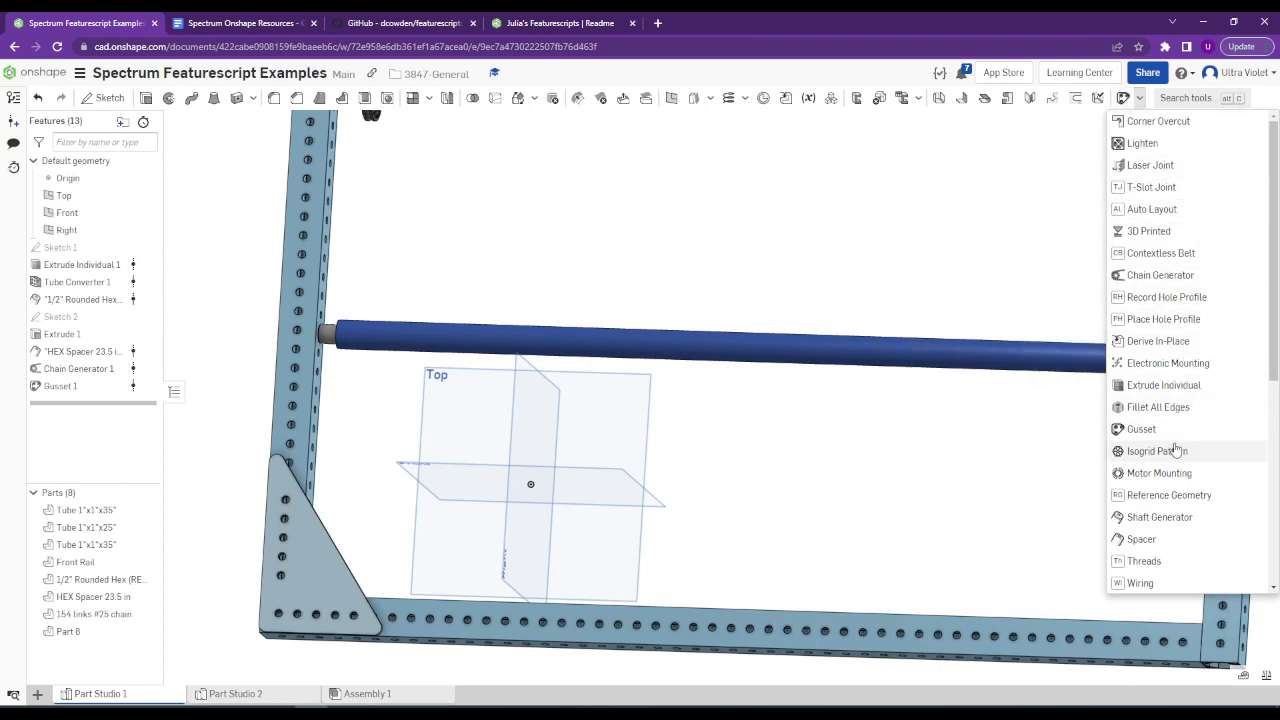
scroll(1178, 452, down, 2)
scroll(1179, 463, down, 1)
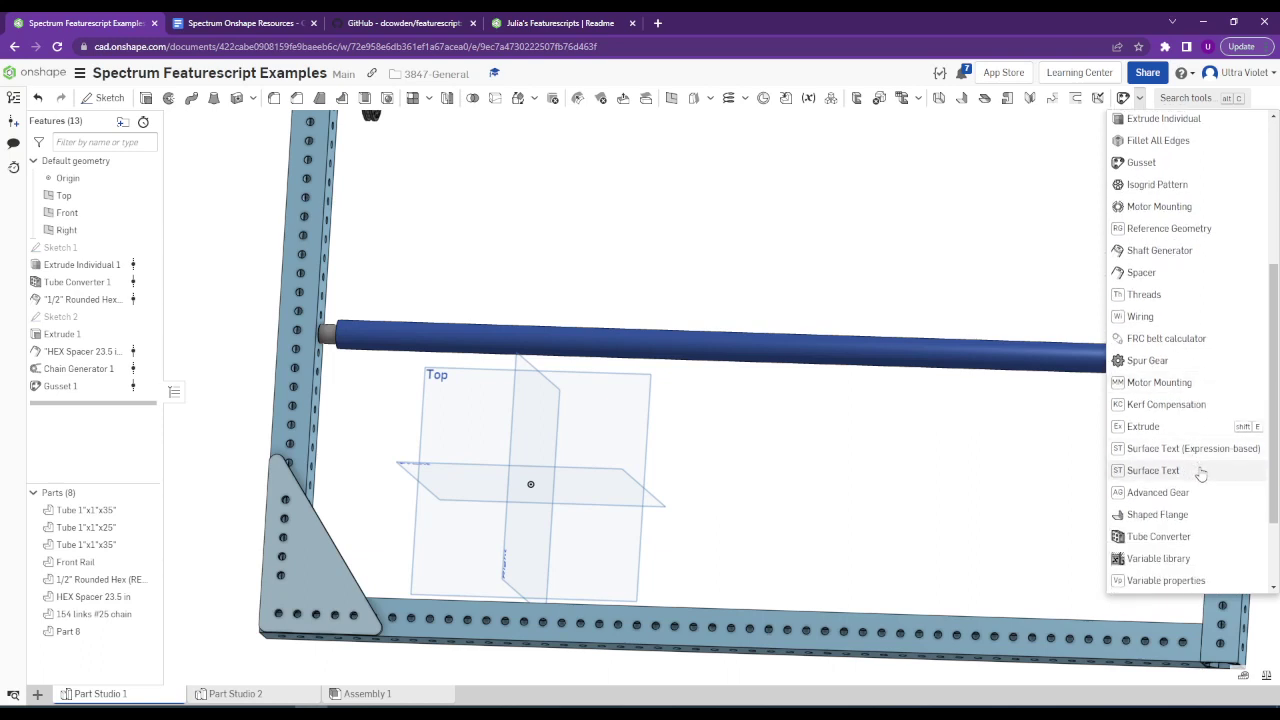
scroll(1204, 479, down, 1)
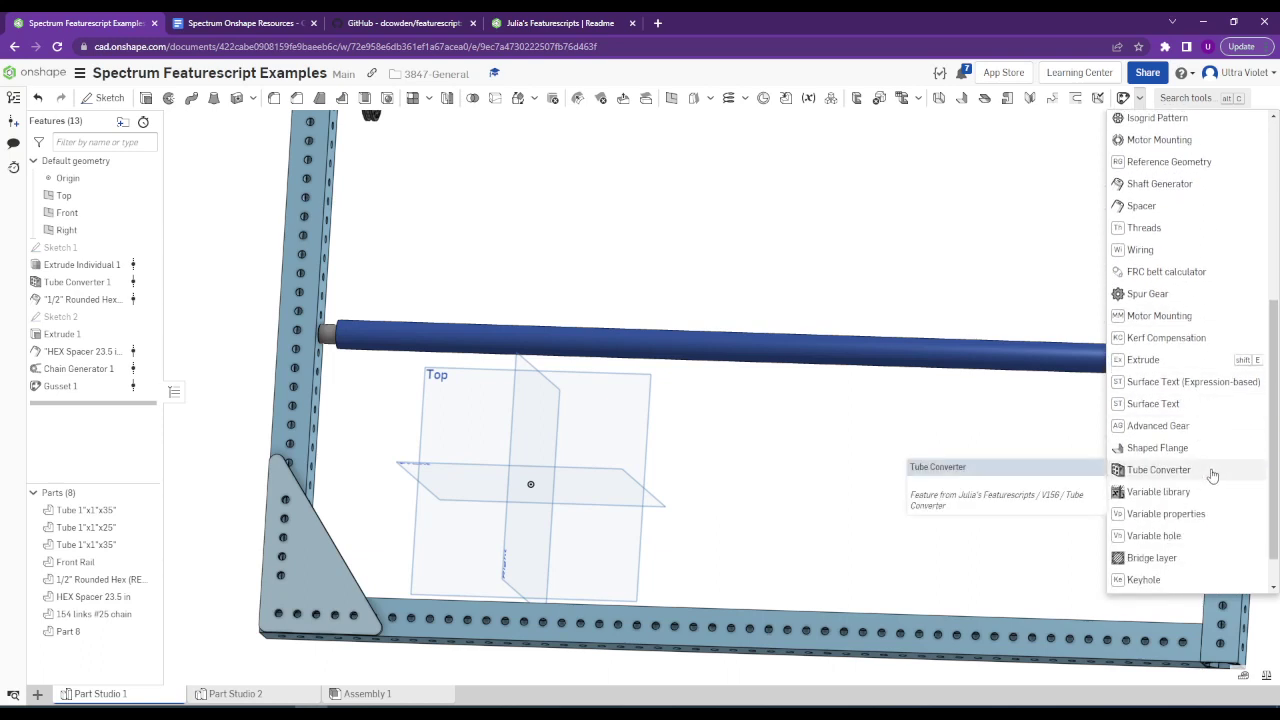
Scroll back through the custom features list and return to Part Studio 2.
scroll(1219, 474, down, 1)
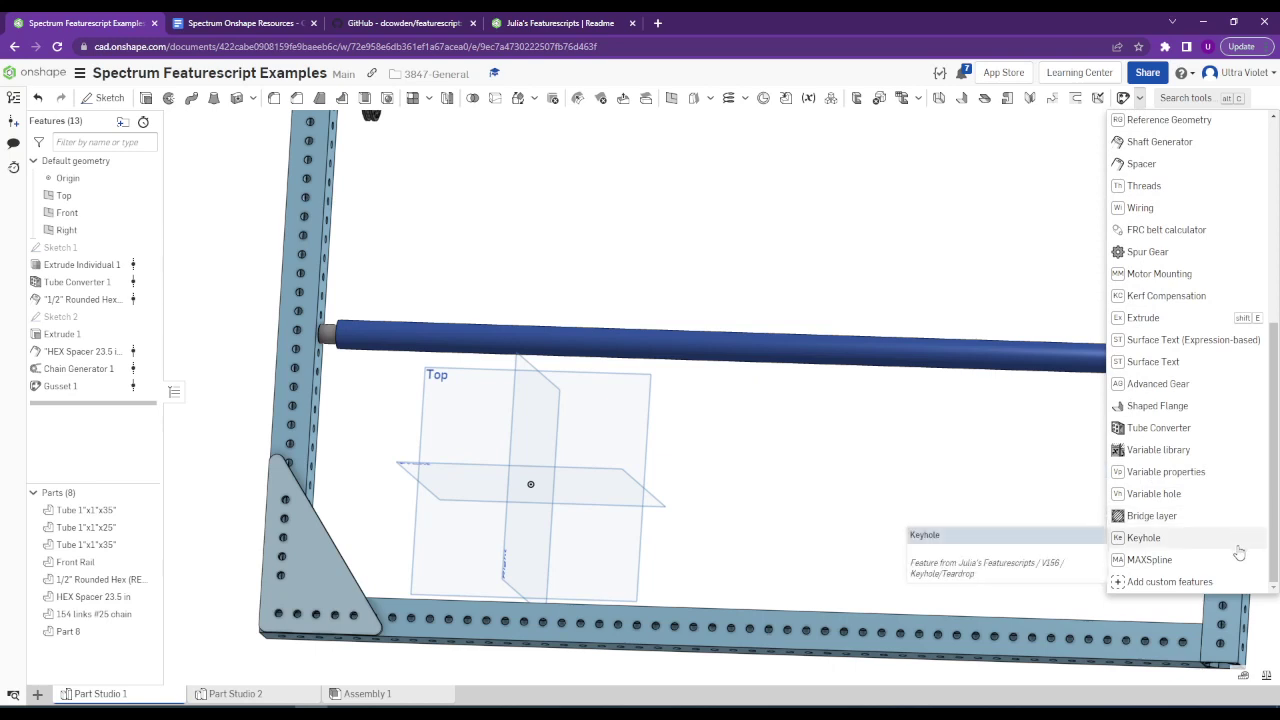
scroll(1248, 505, up, 3)
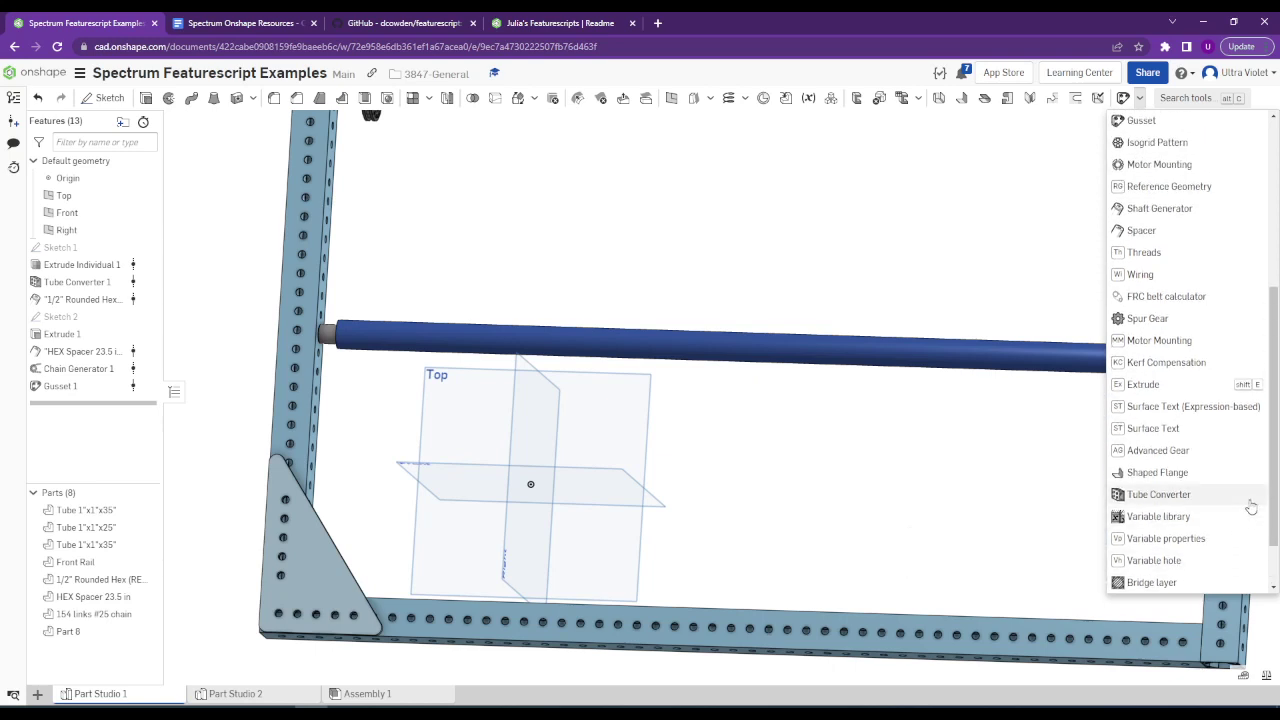
scroll(1245, 498, up, 3)
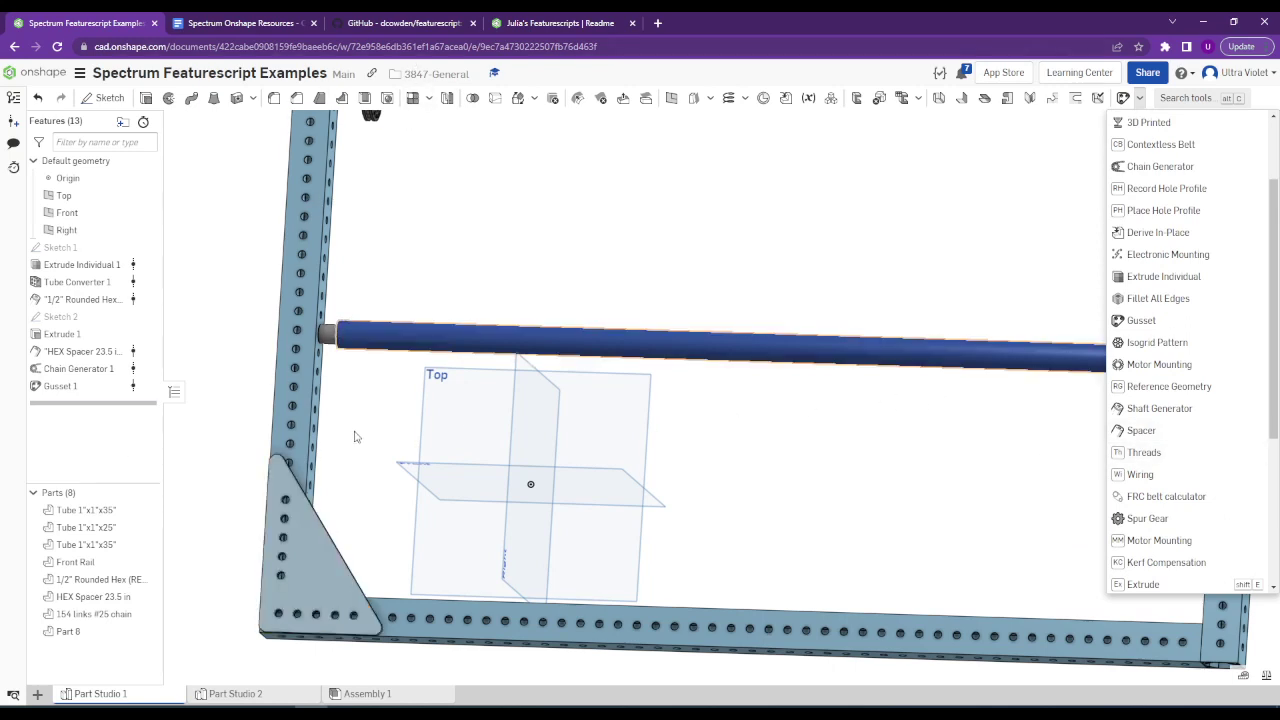
click(245, 691)
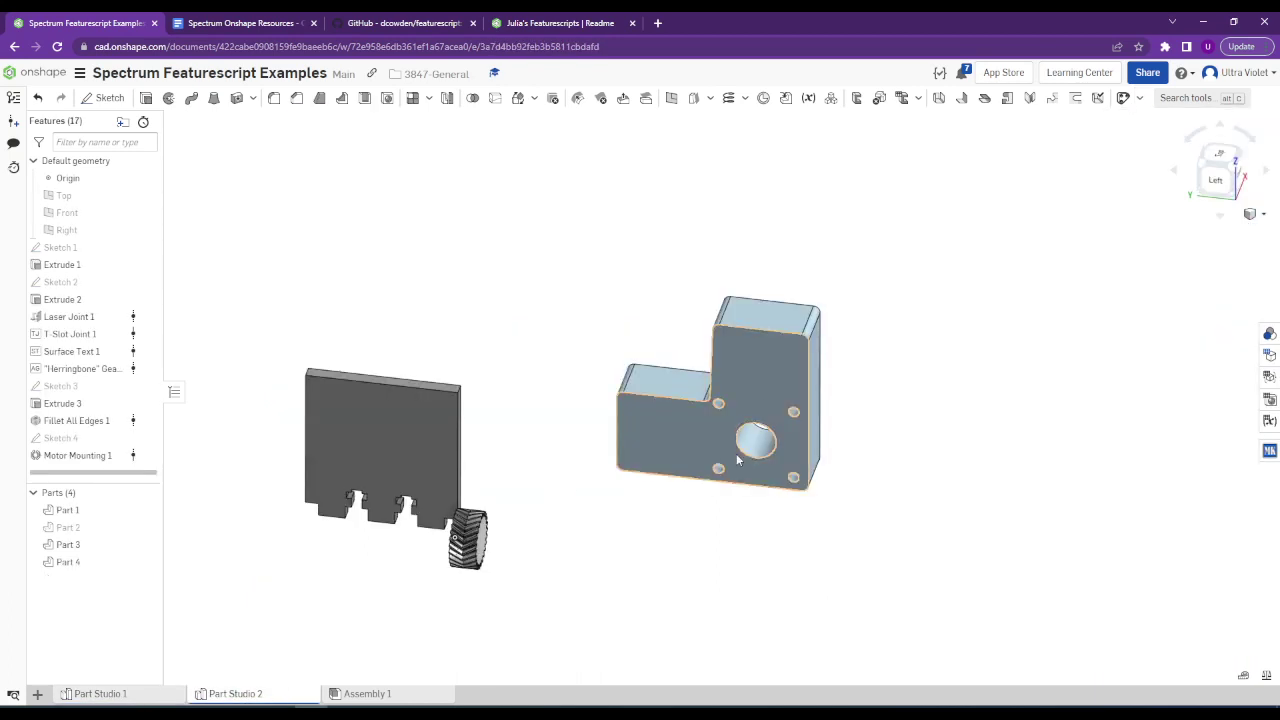
scroll(736, 453, up, 3)
Delete the Motor Mounting 1 feature from the L-shaped bracket.
right_click(86, 459)
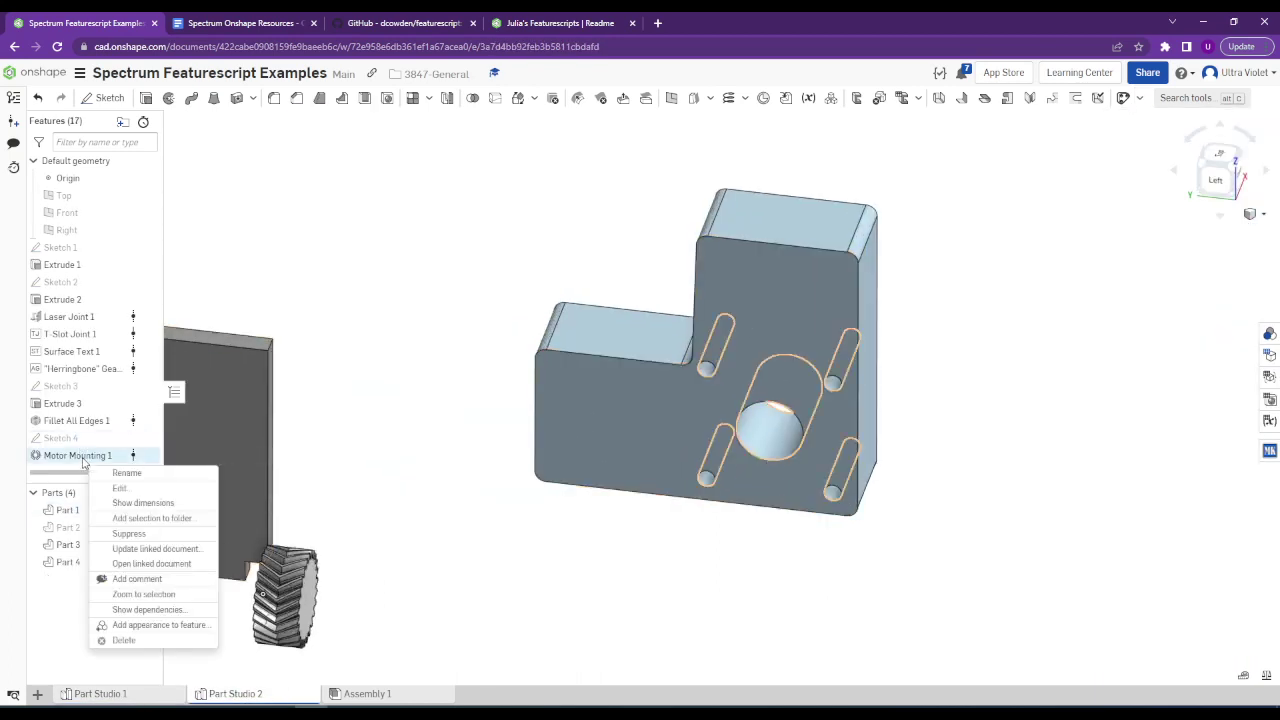
click(122, 640)
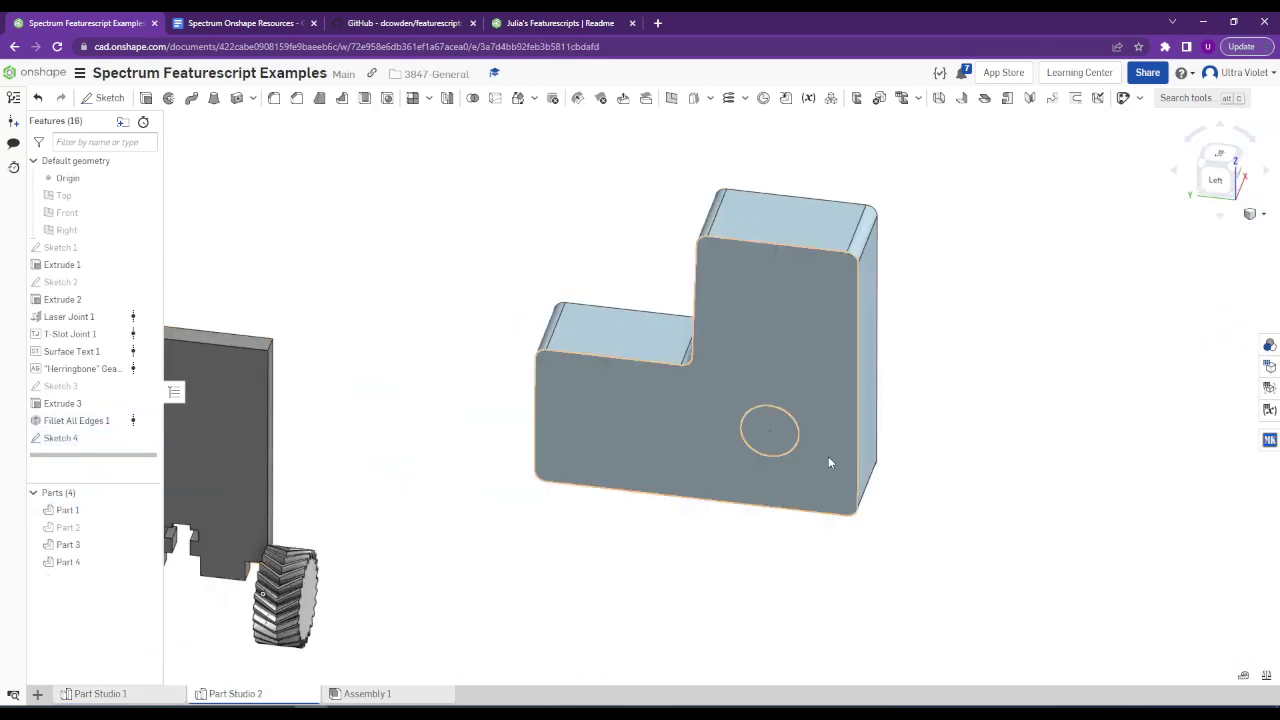
scroll(725, 489, up, 3)
scroll(725, 489, up, 2)
scroll(740, 472, down, 1)
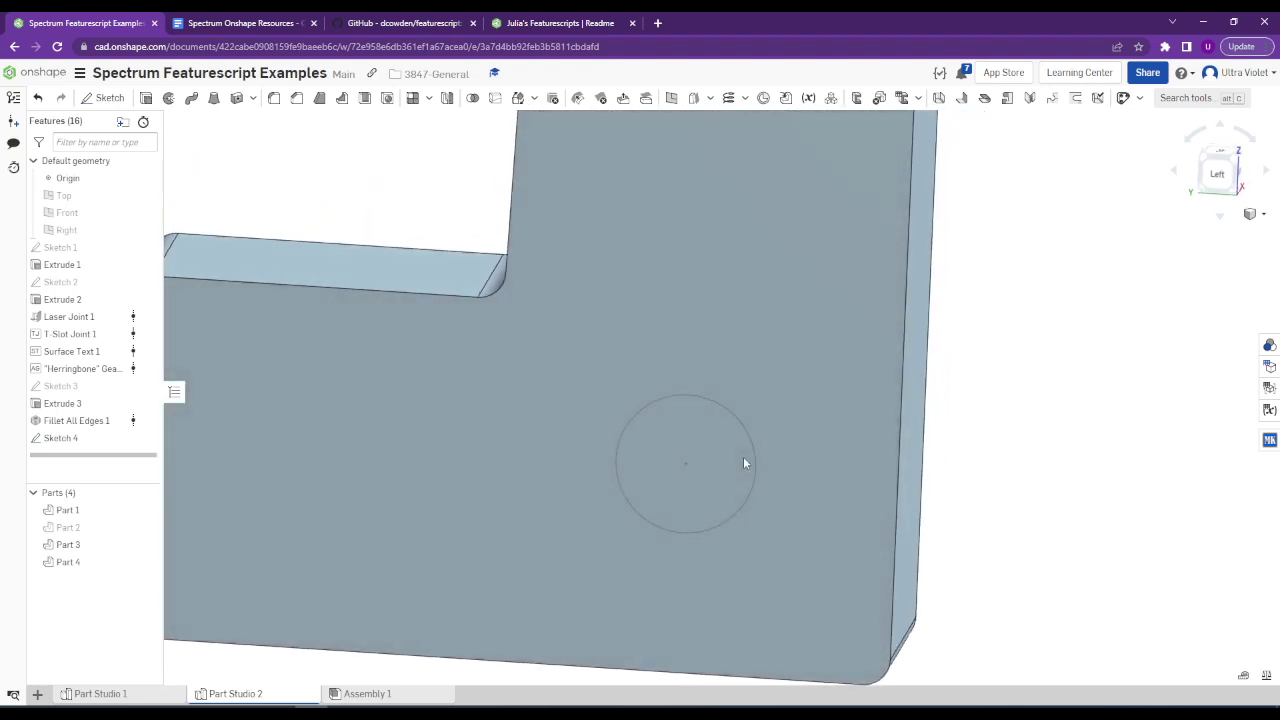
scroll(697, 462, down, 2)
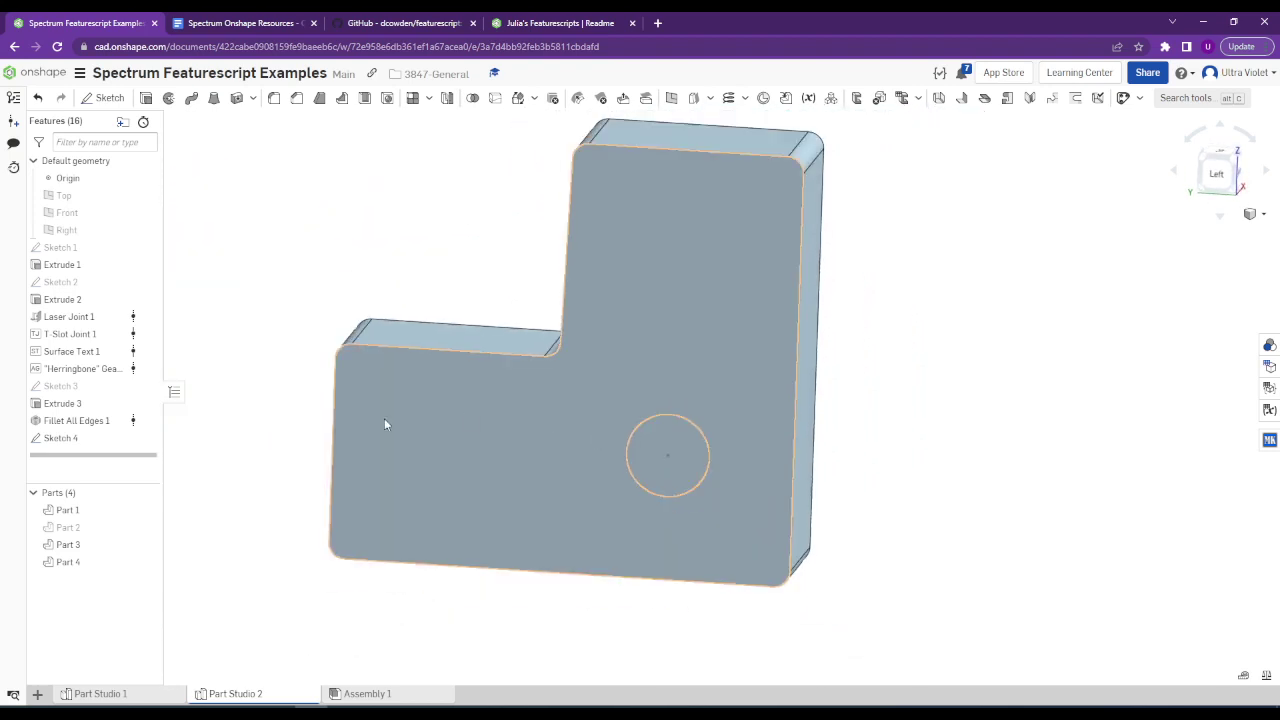
Review Extrude 3 without changes, then start editing Sketch 4.
right_click(80, 404)
click(112, 417)
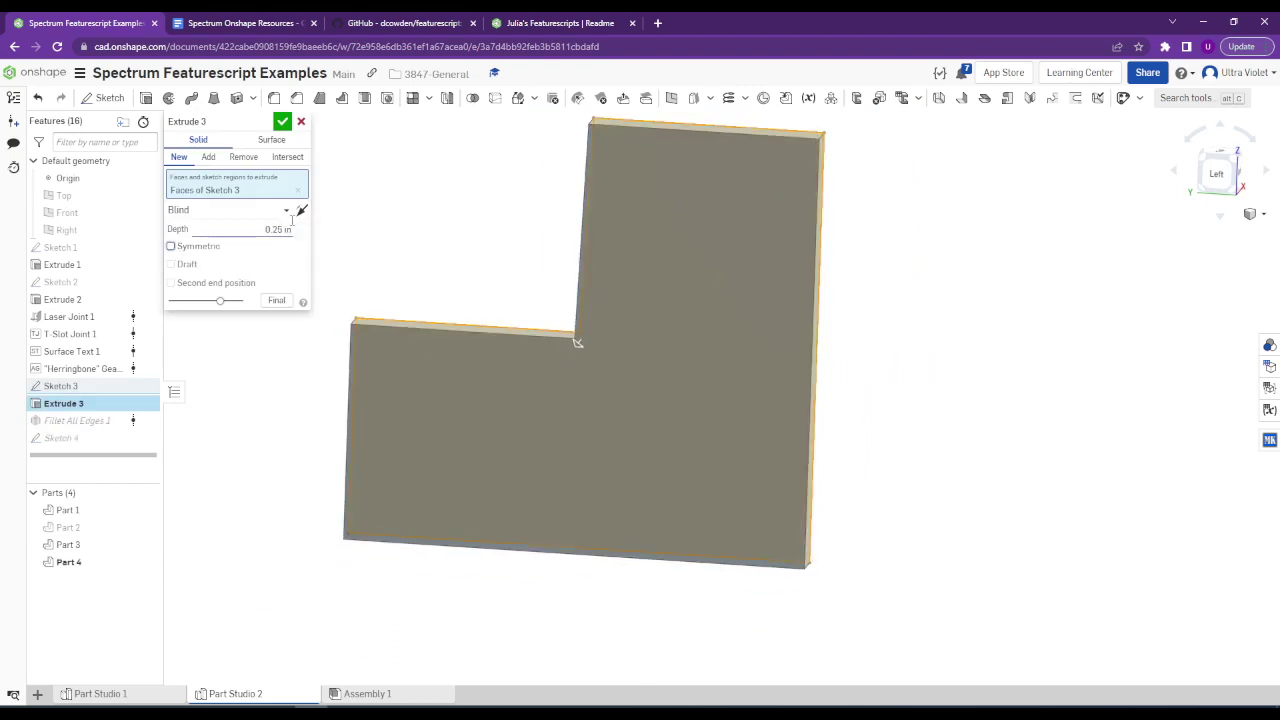
click(283, 121)
scroll(676, 410, down, 2)
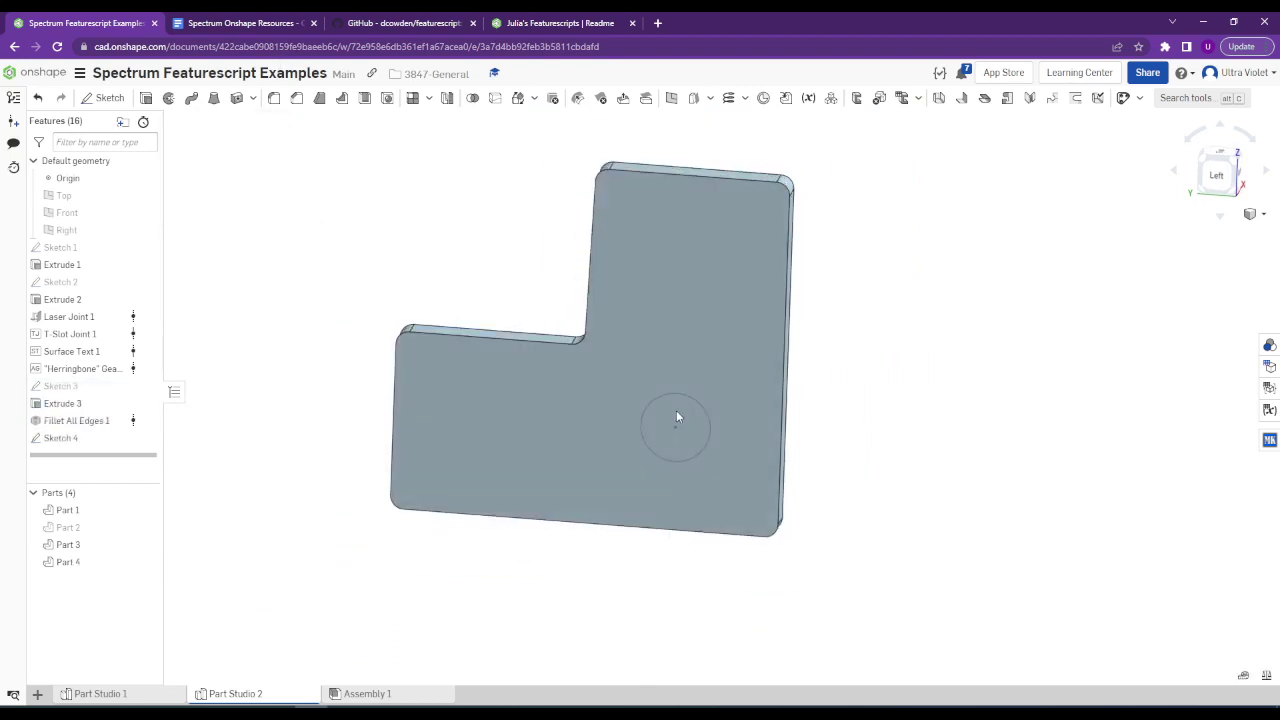
right_click(68, 440)
click(95, 463)
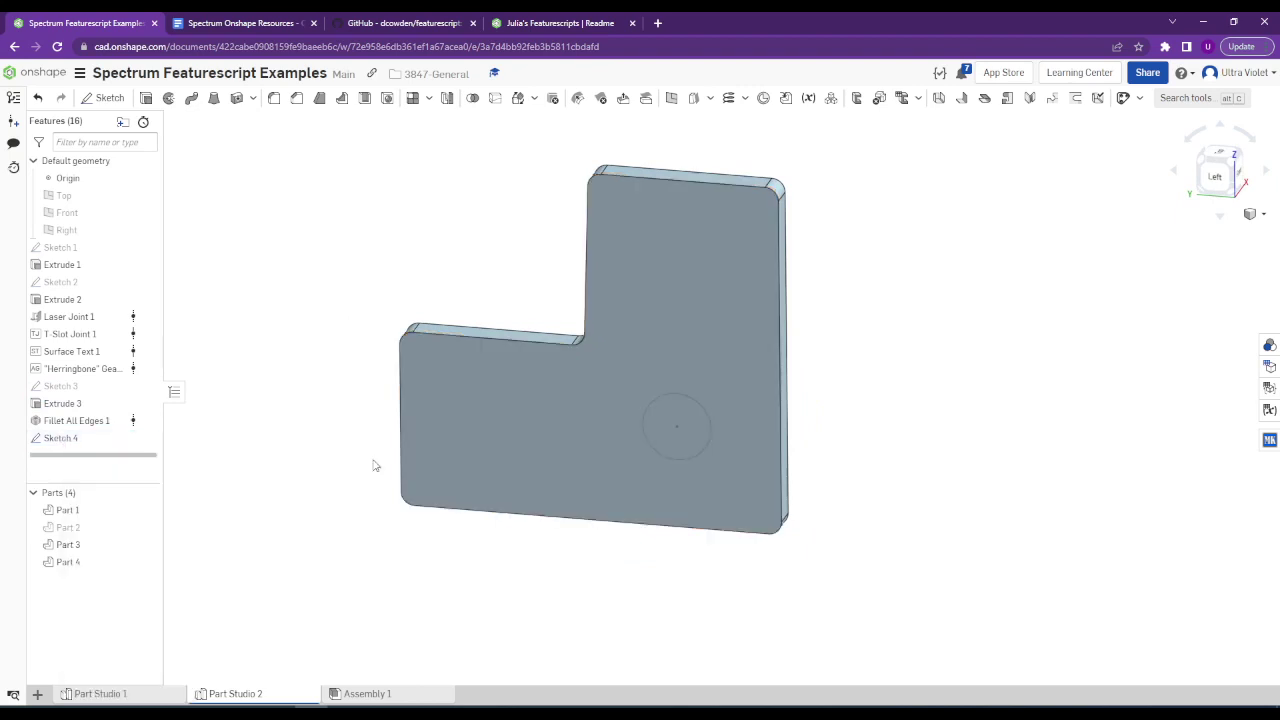
Dimension the Sketch 4 circle centre 1 in from the bottom and right edges, then close the sketch.
key(u)
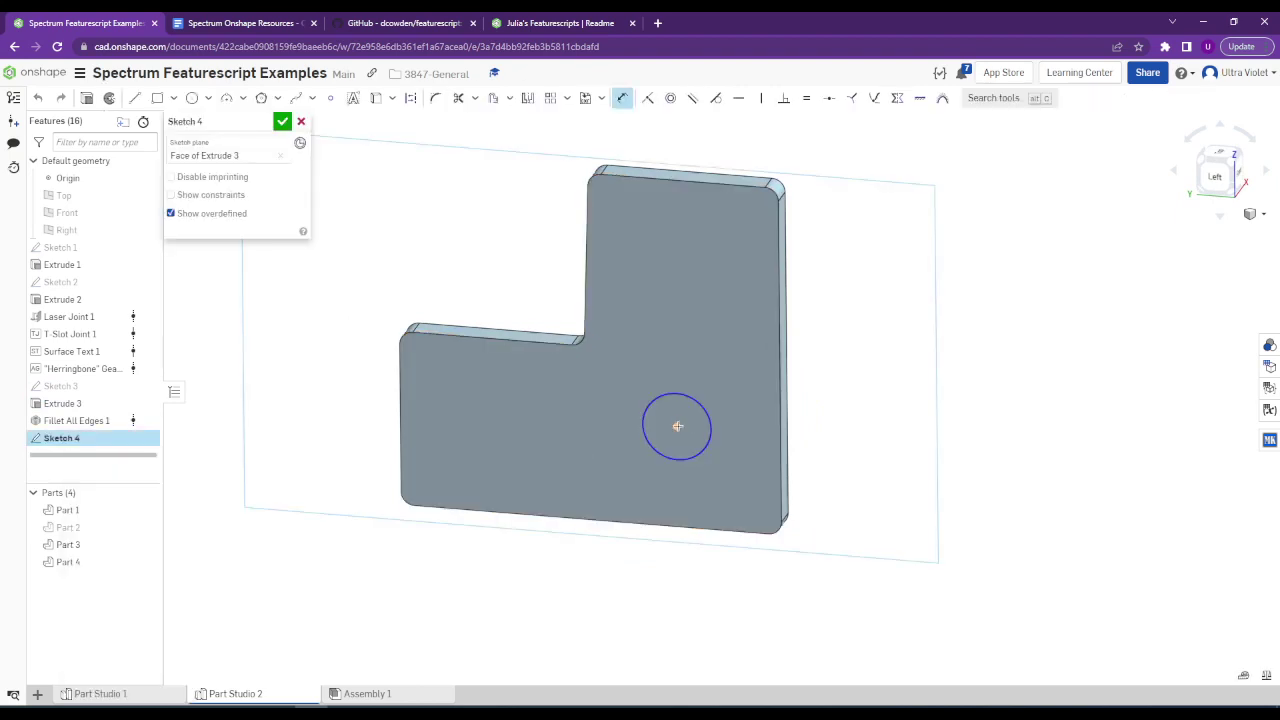
click(650, 519)
click(860, 480)
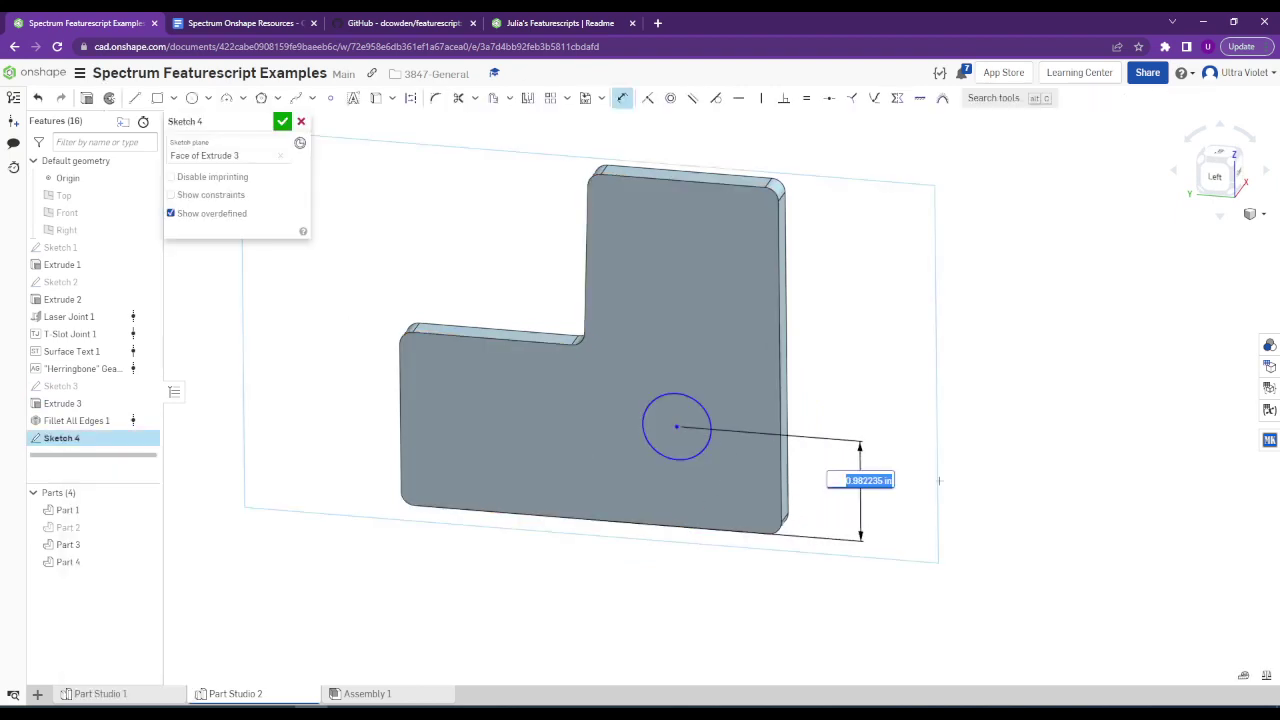
text(1)
key(Return)
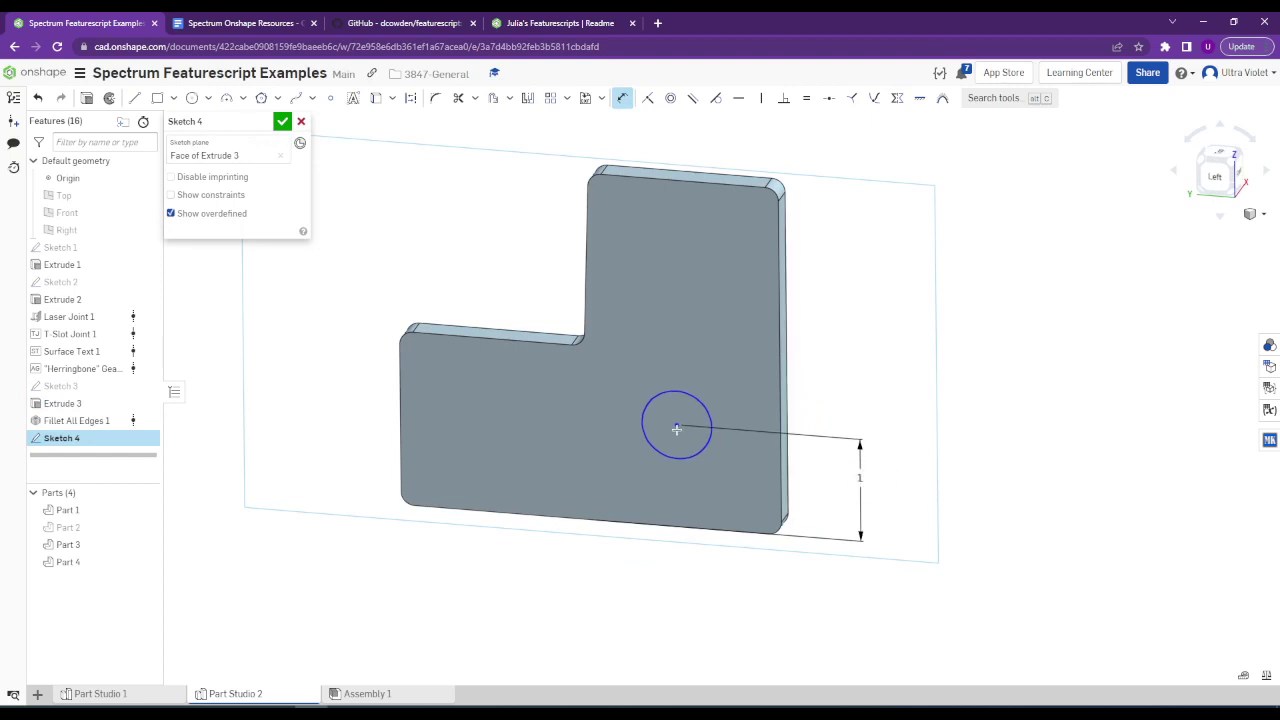
click(775, 413)
click(868, 406)
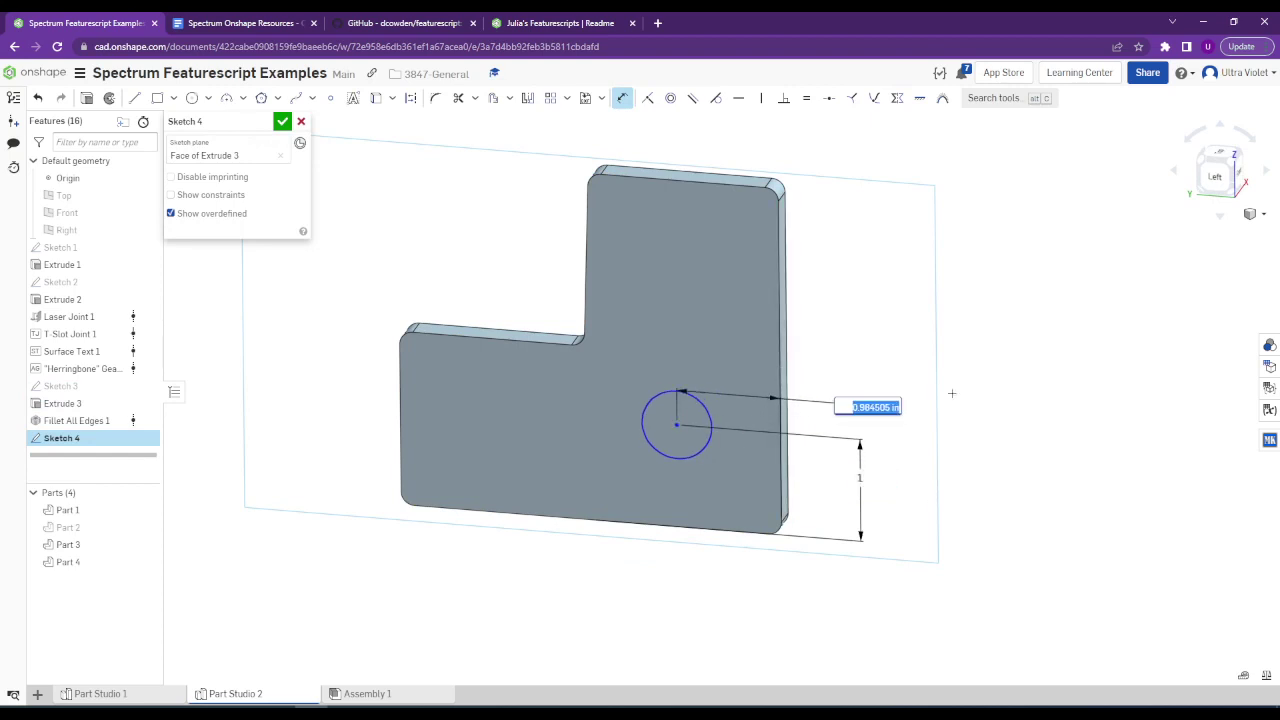
text(1)
key(Return)
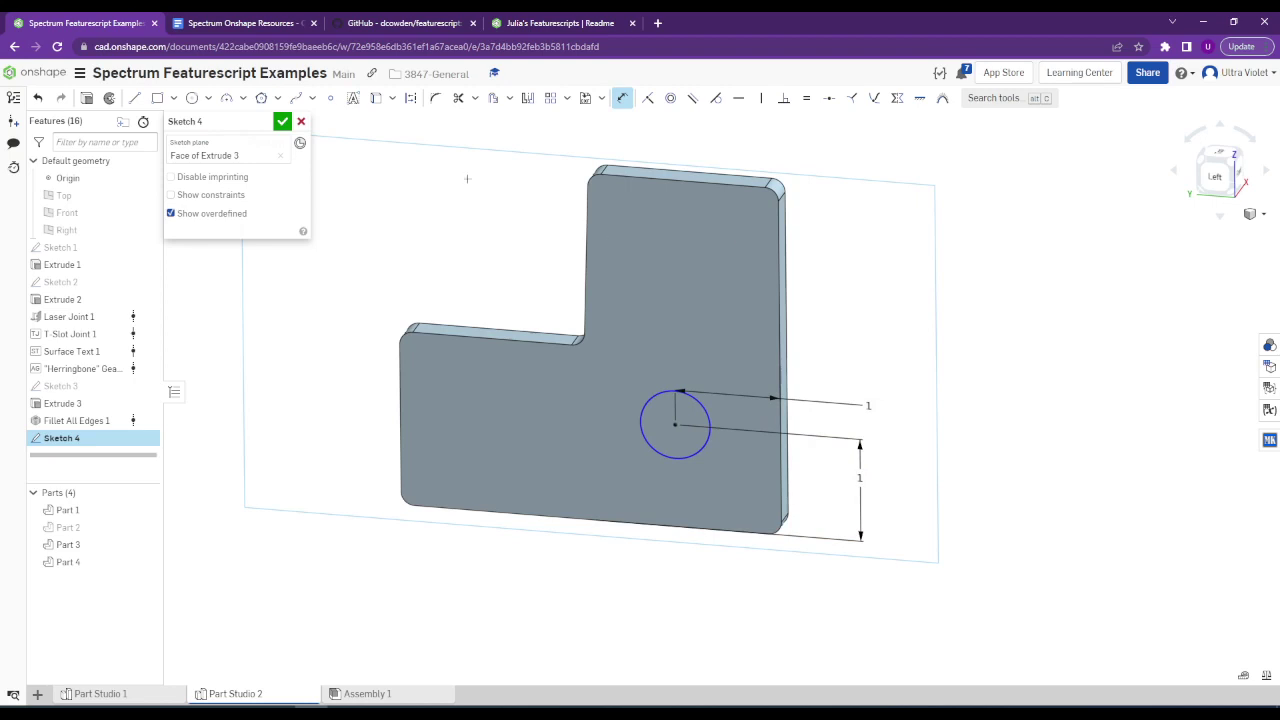
double_click(868, 405)
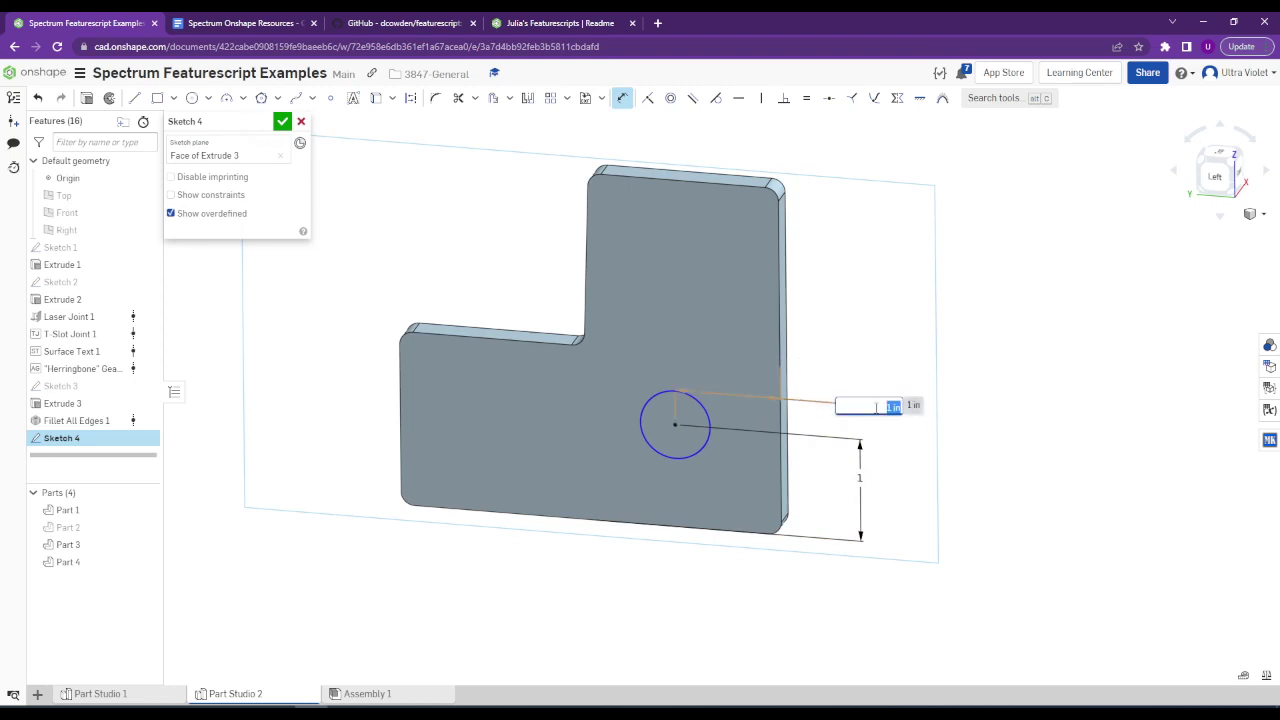
click(282, 121)
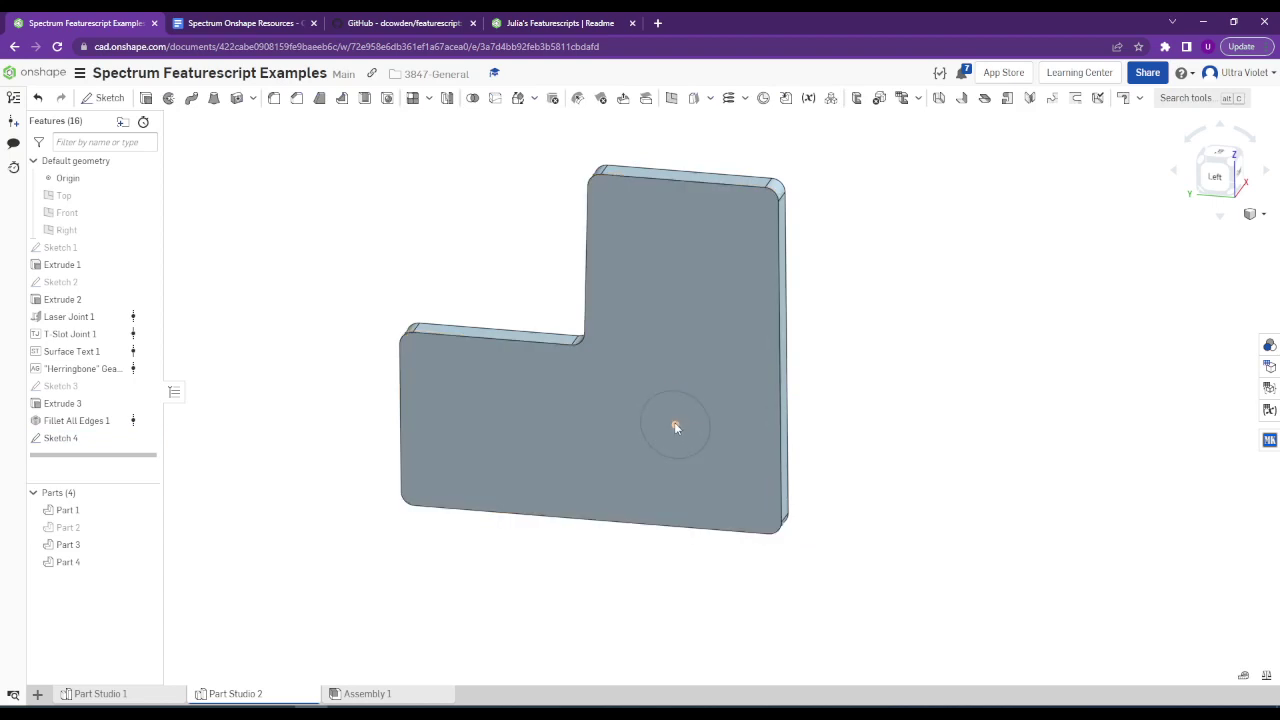
Add a Motor Mounting feature at the Sketch 4 circle centre, merged into Part 4.
click(1182, 100)
text(motor)
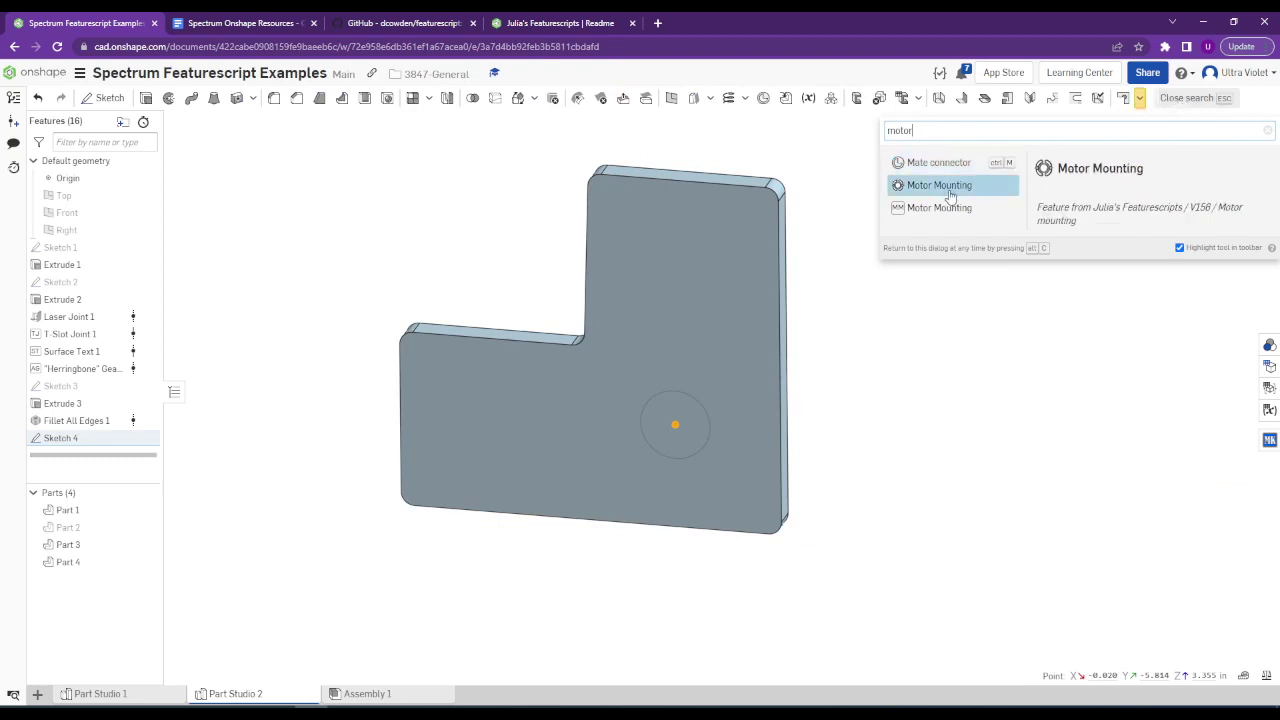
click(940, 186)
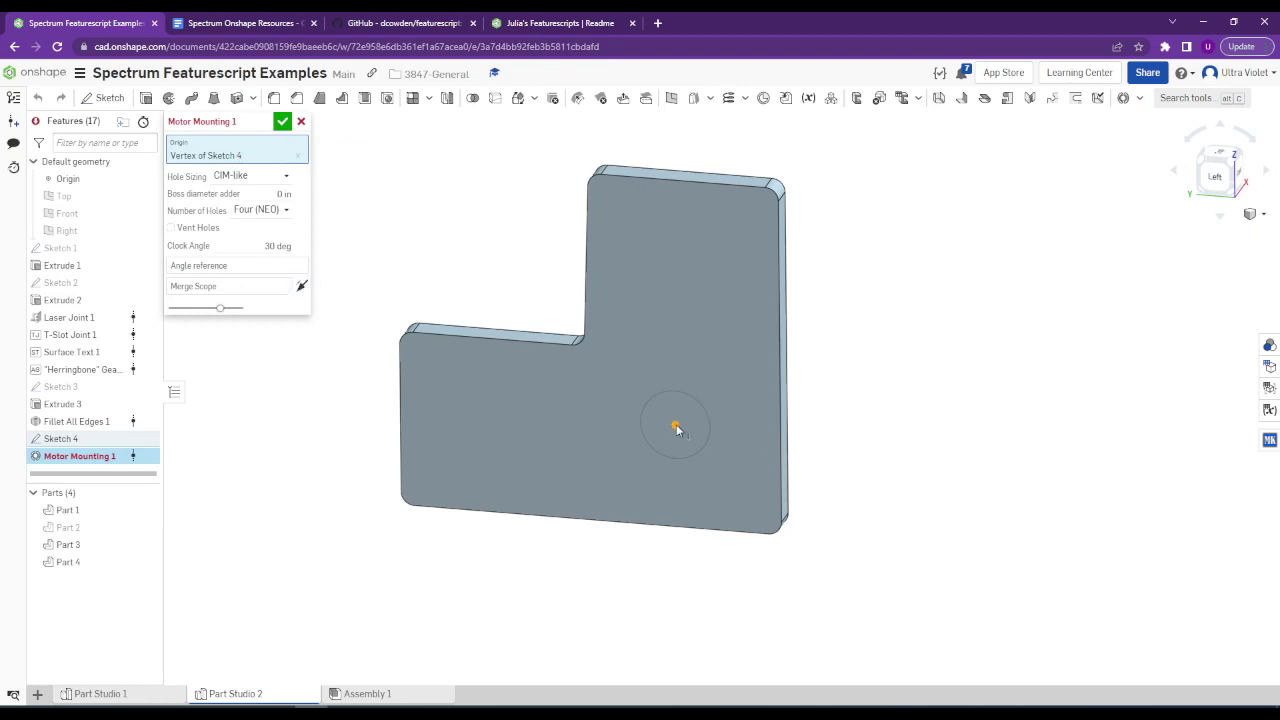
click(297, 156)
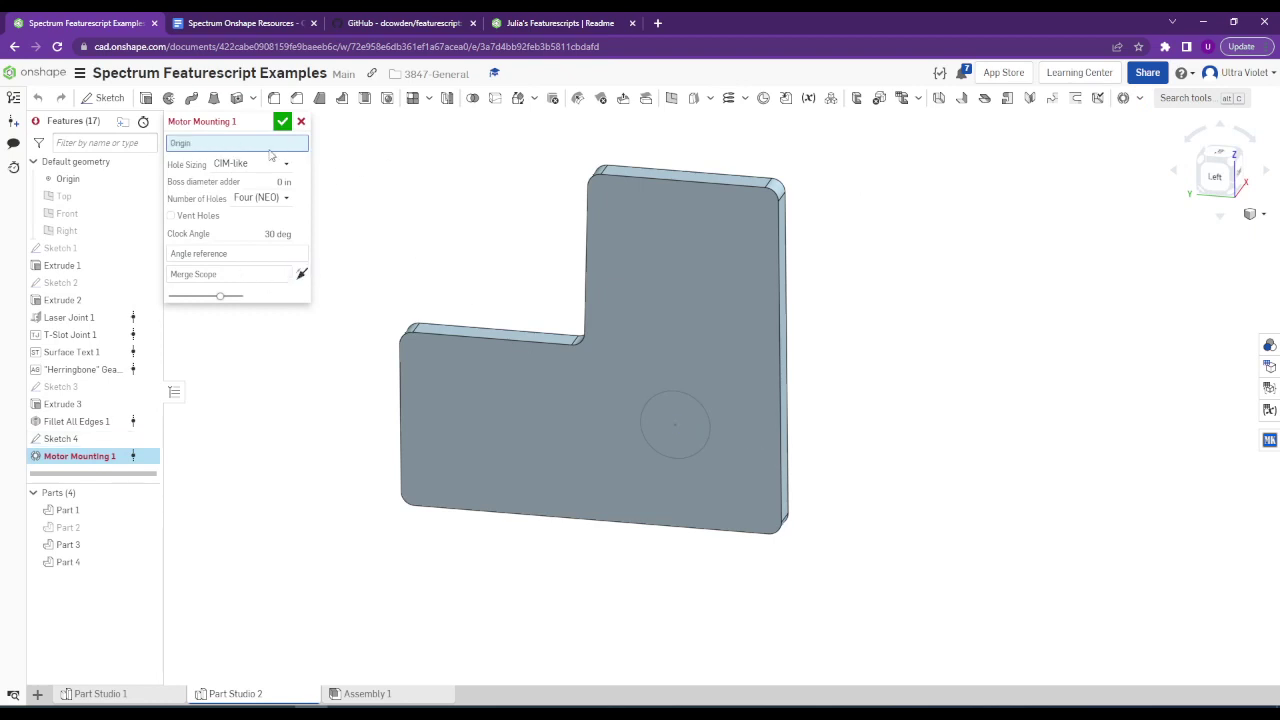
click(675, 426)
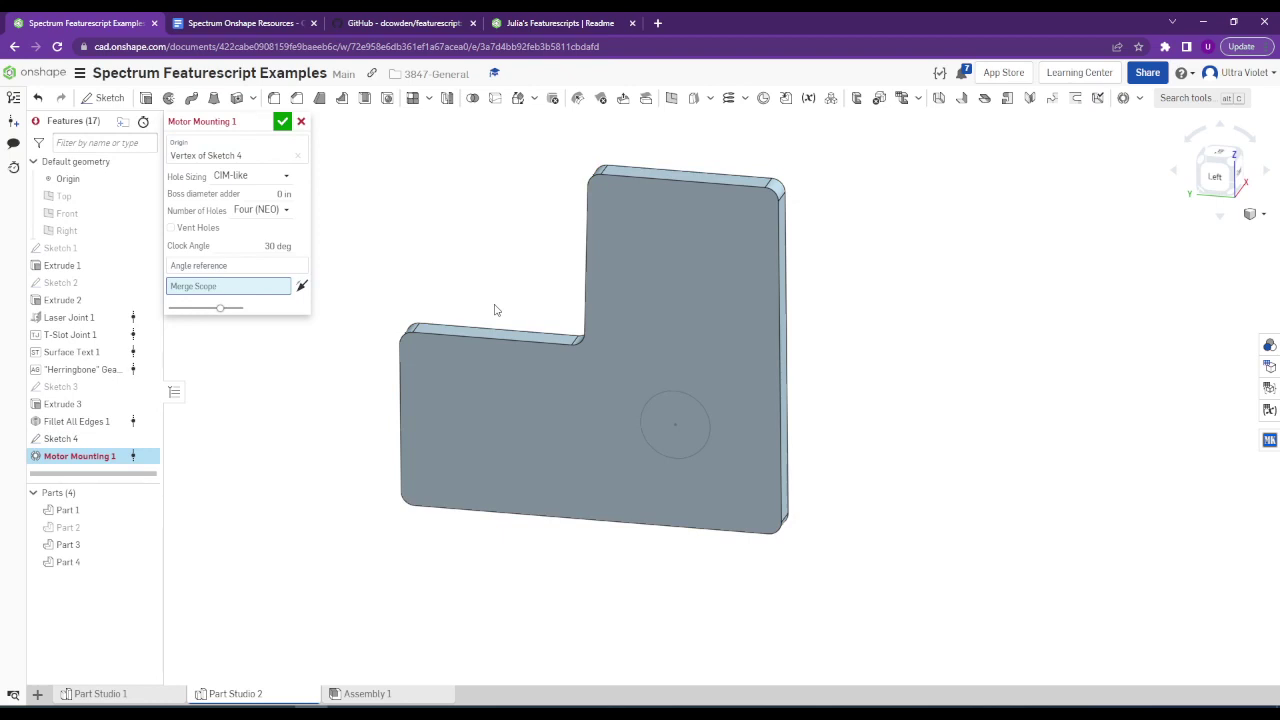
click(592, 388)
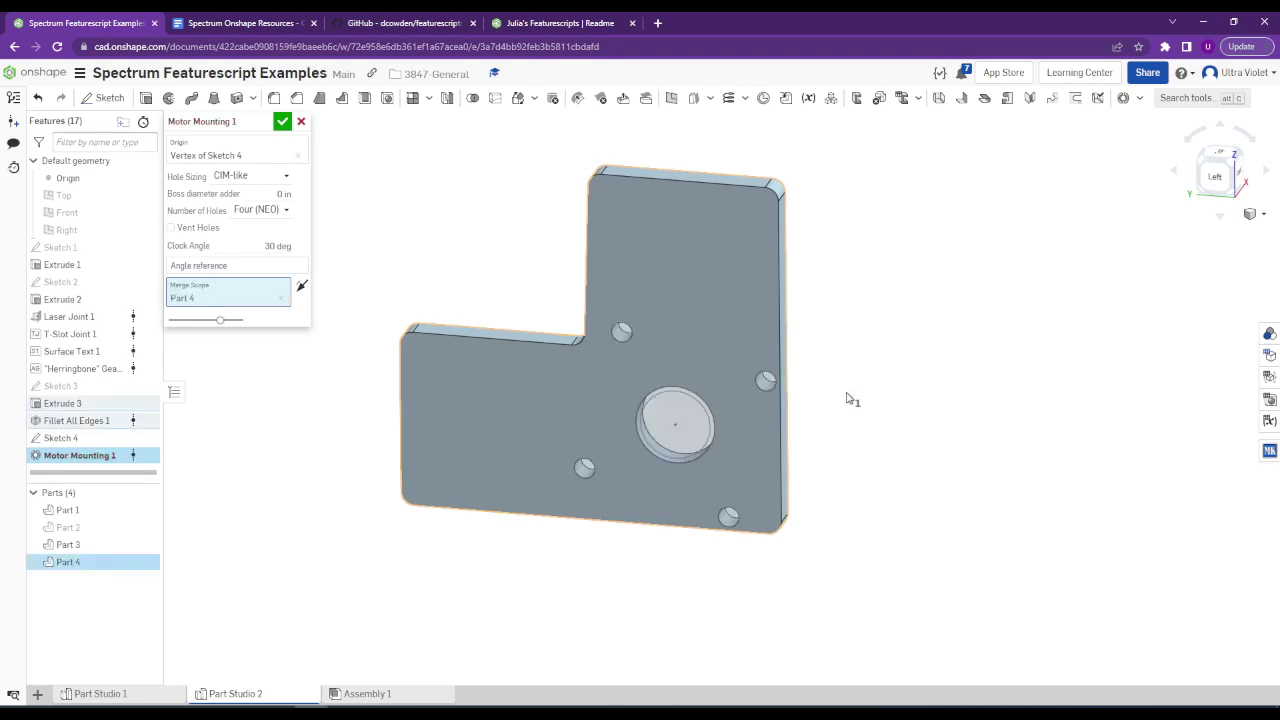
Try the 550, 775, BAG, VersaPlanetary, Sport and UltraPlanetary patterns, then set hole sizing to CIM-like.
click(257, 178)
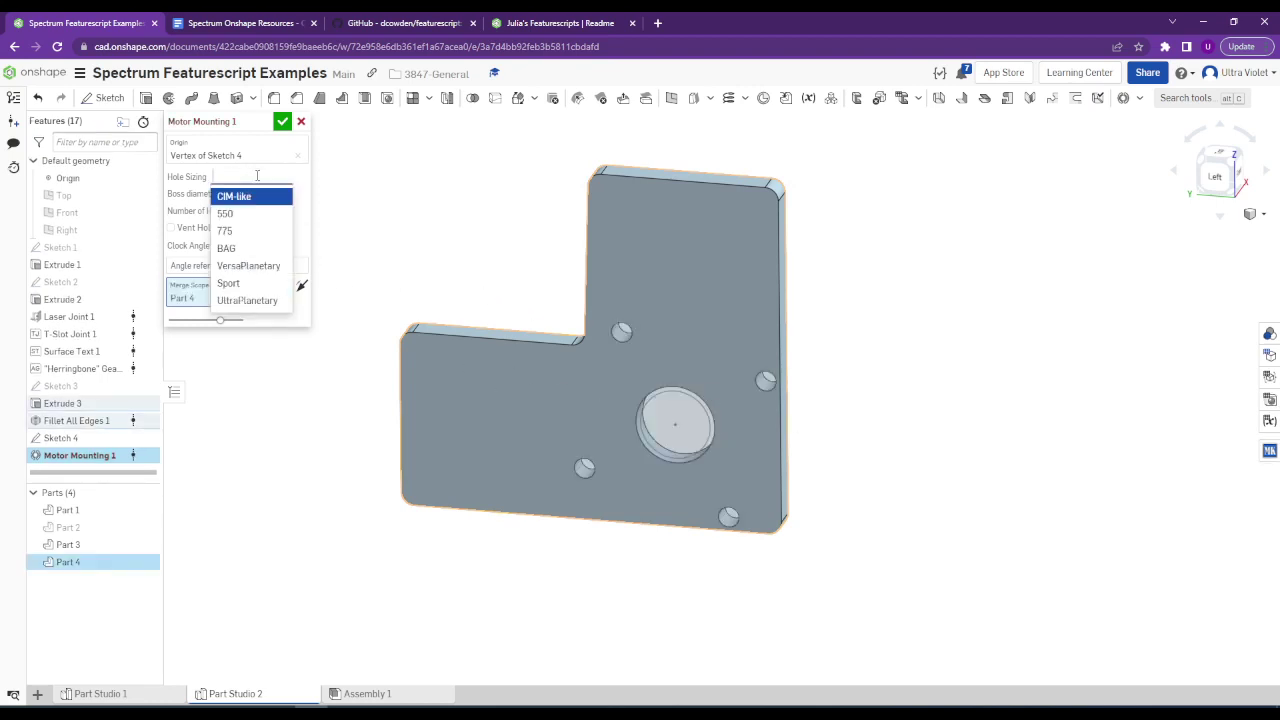
click(257, 211)
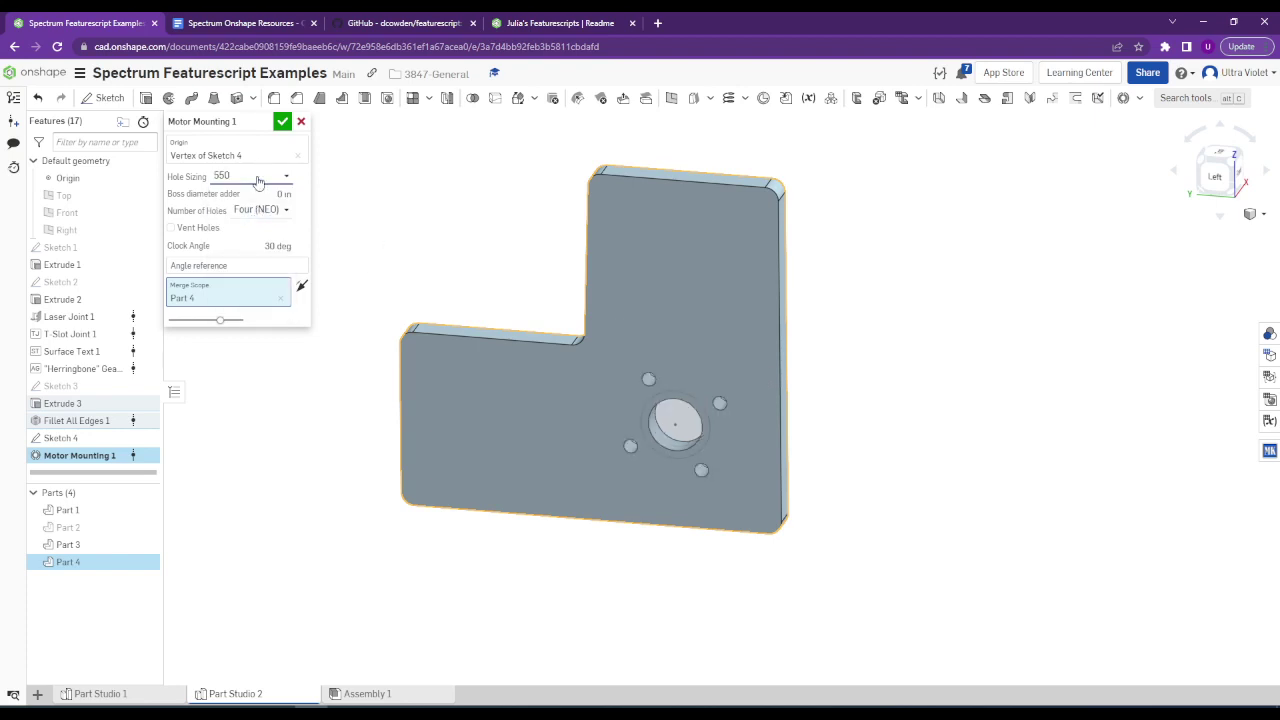
click(257, 179)
click(256, 231)
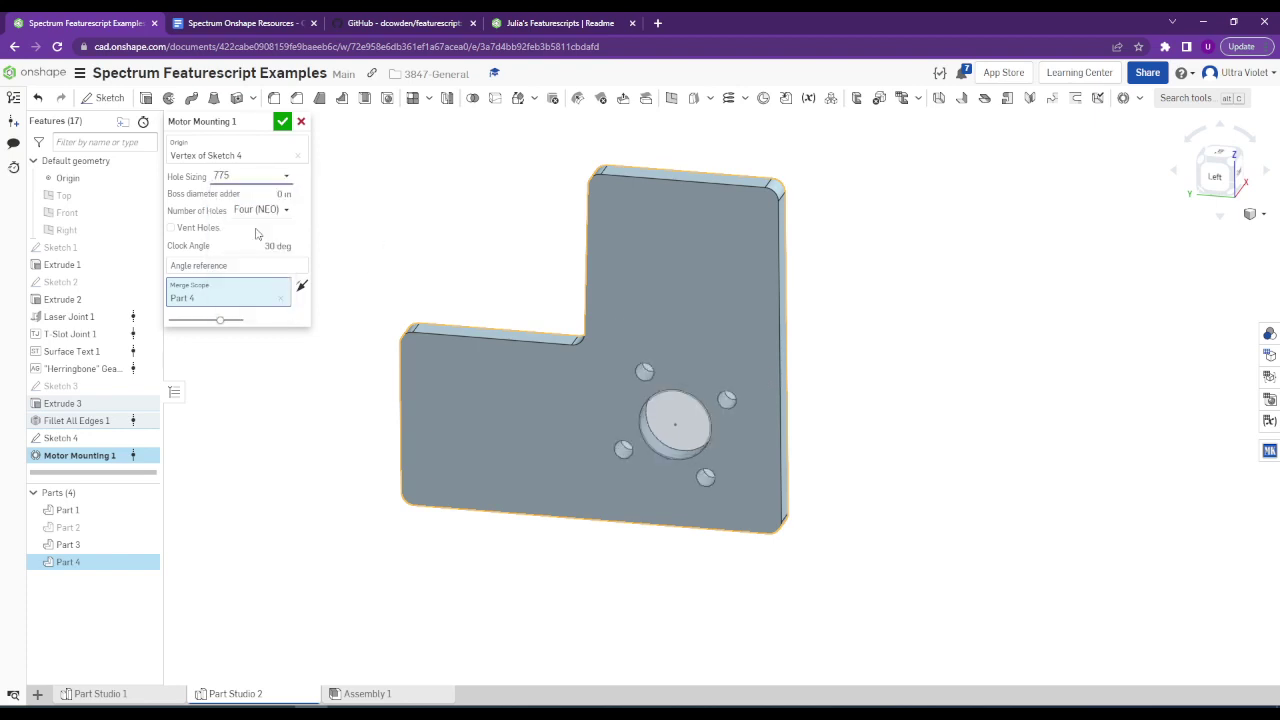
click(269, 179)
click(257, 246)
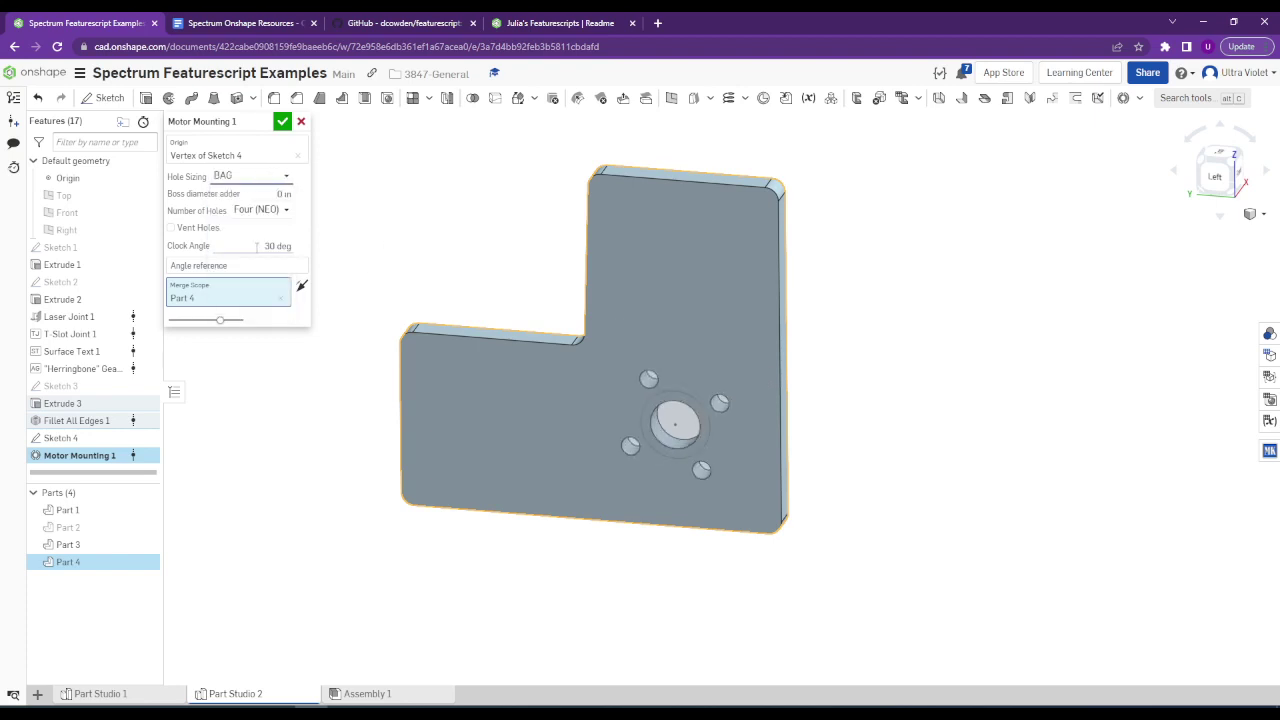
click(260, 178)
click(259, 265)
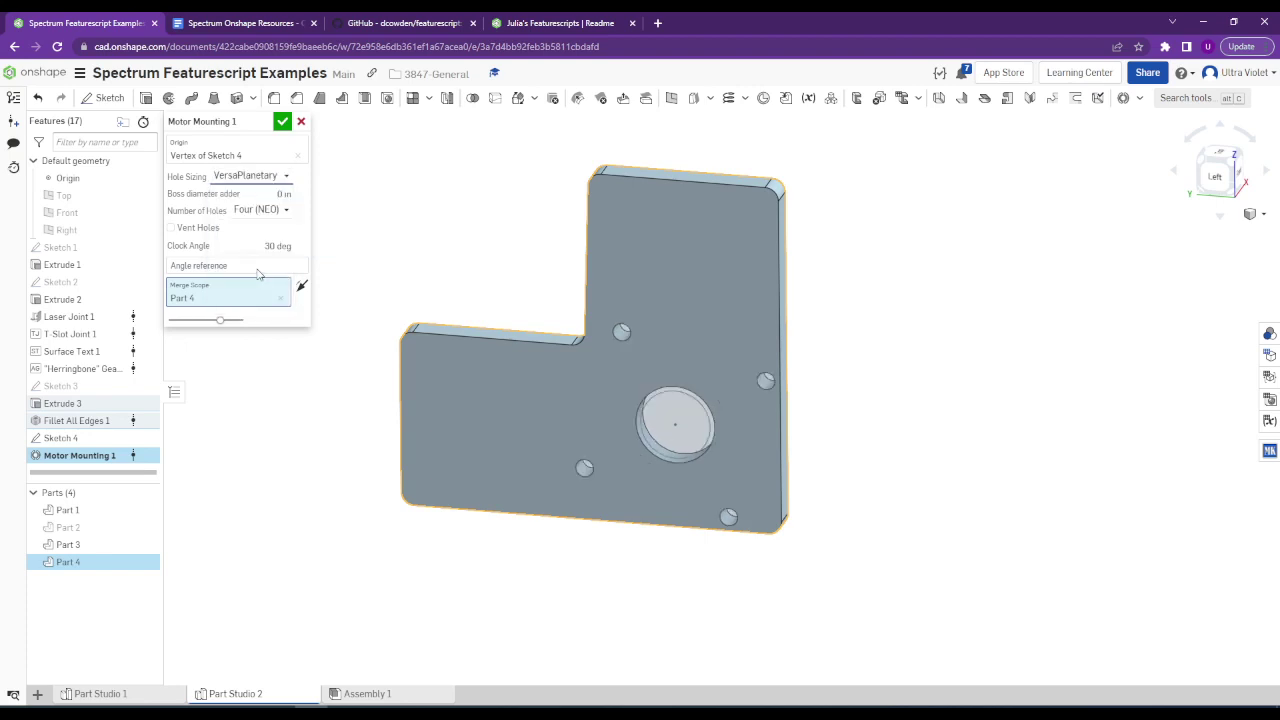
click(268, 180)
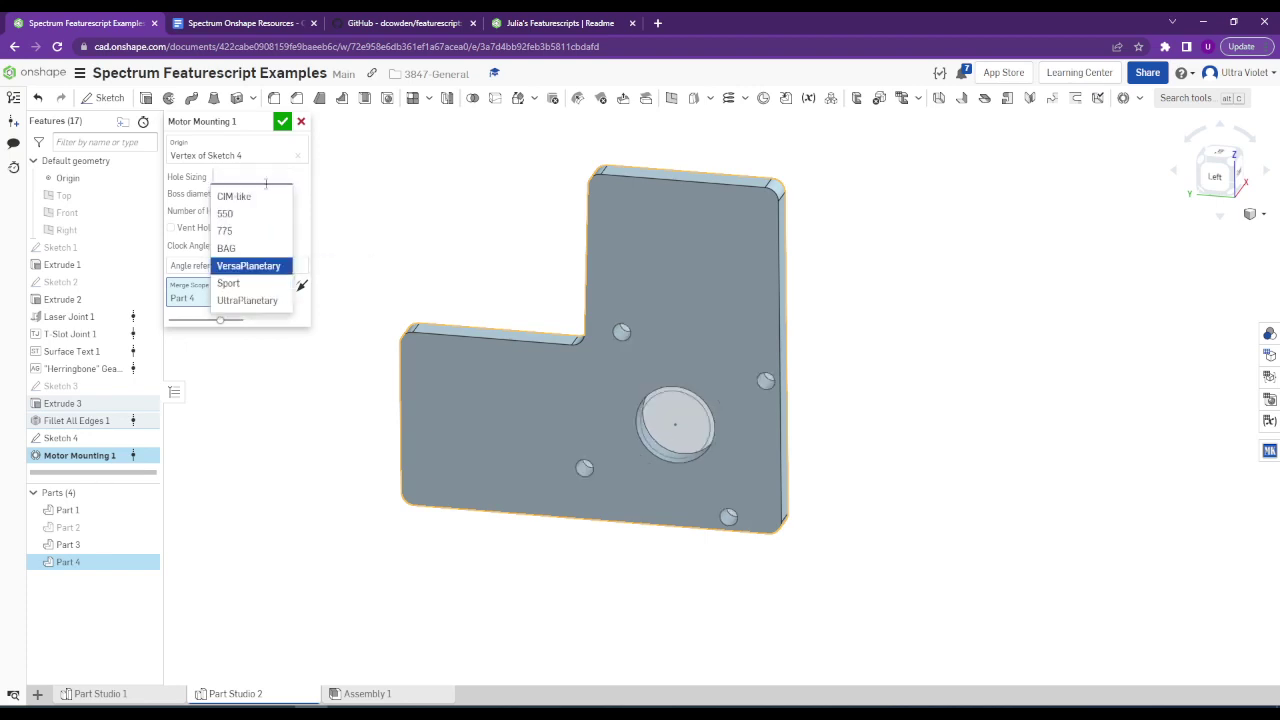
click(260, 285)
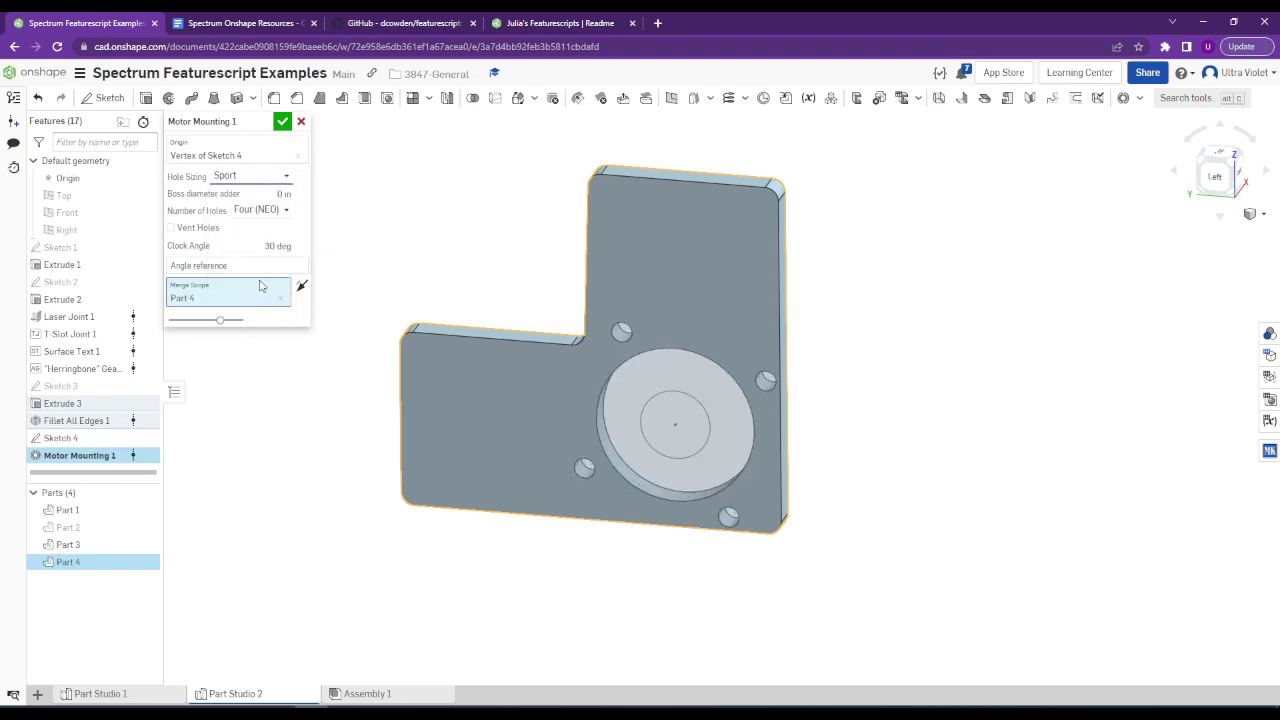
click(253, 180)
click(258, 303)
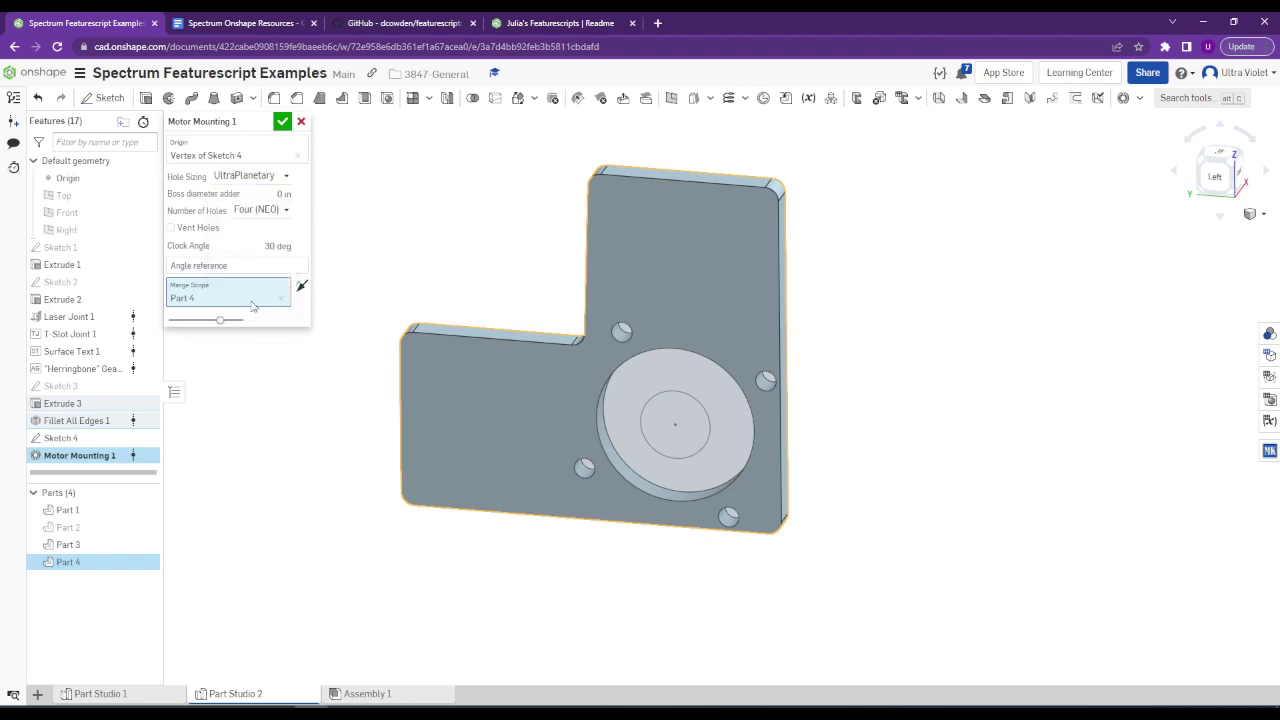
click(252, 176)
click(248, 199)
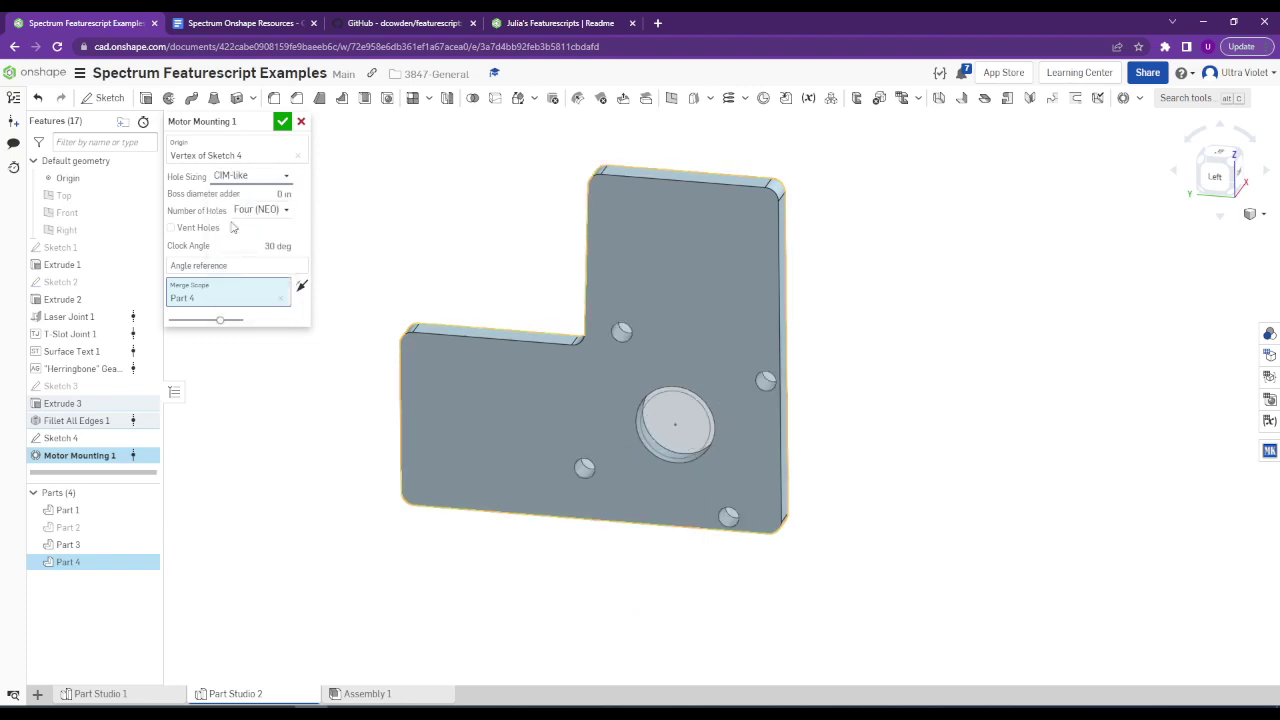
Use six holes (UP and Falcon) and set the clock angle to 90 deg.
click(260, 211)
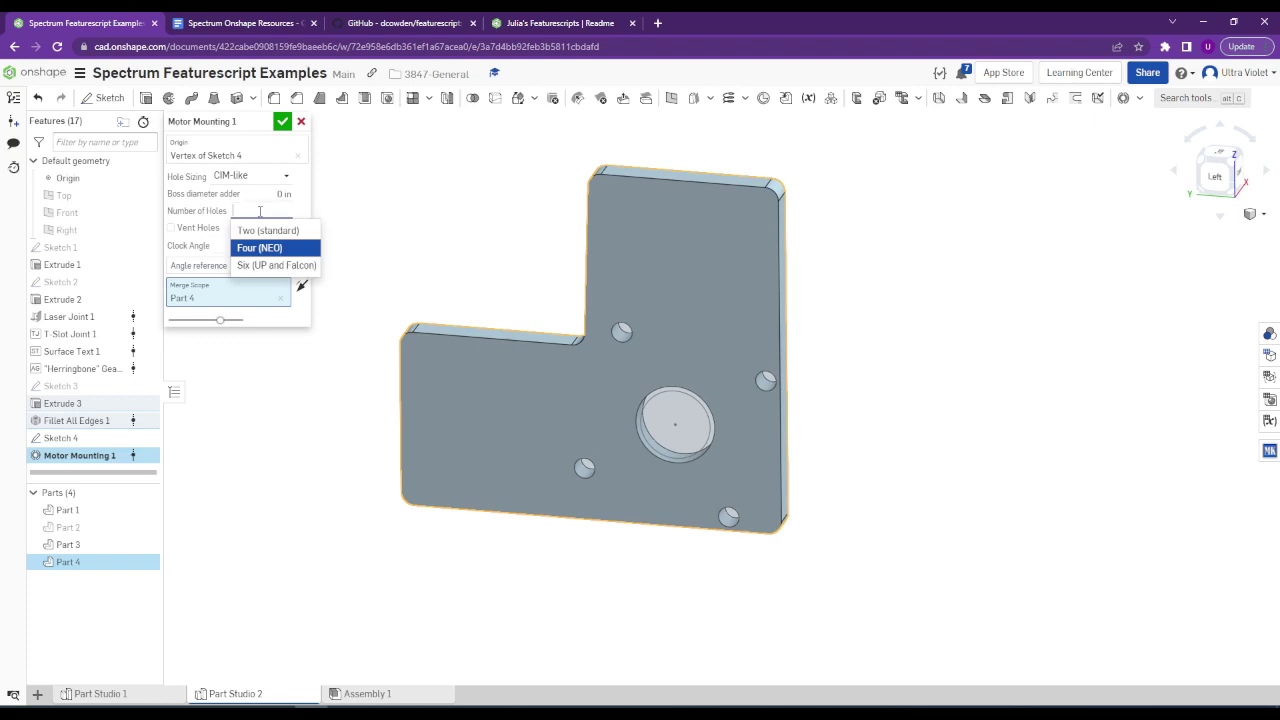
click(270, 265)
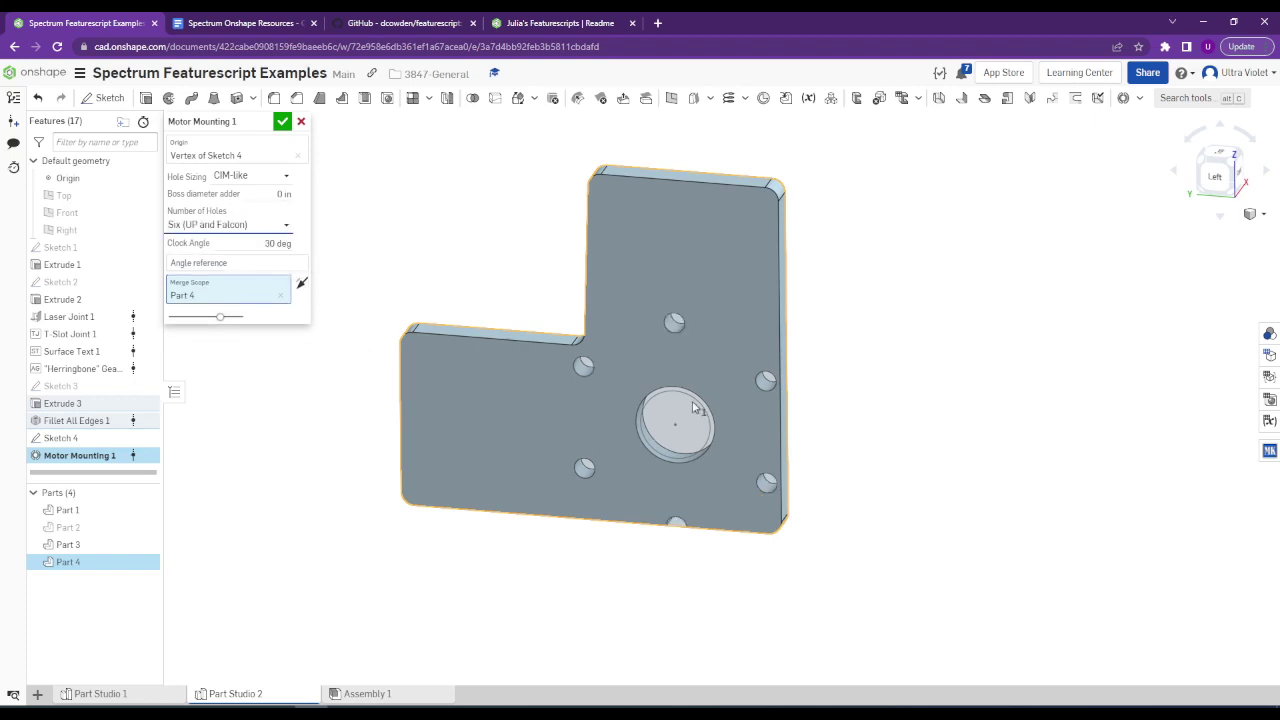
click(284, 245)
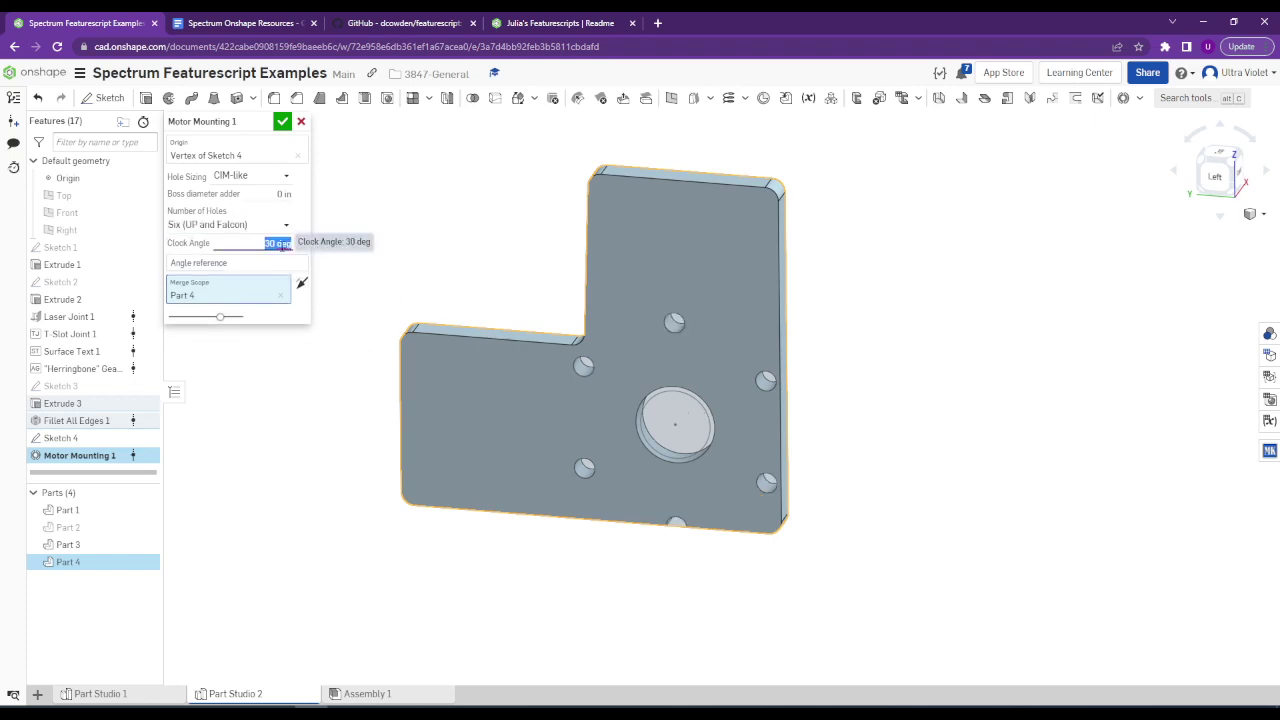
key(Tab)
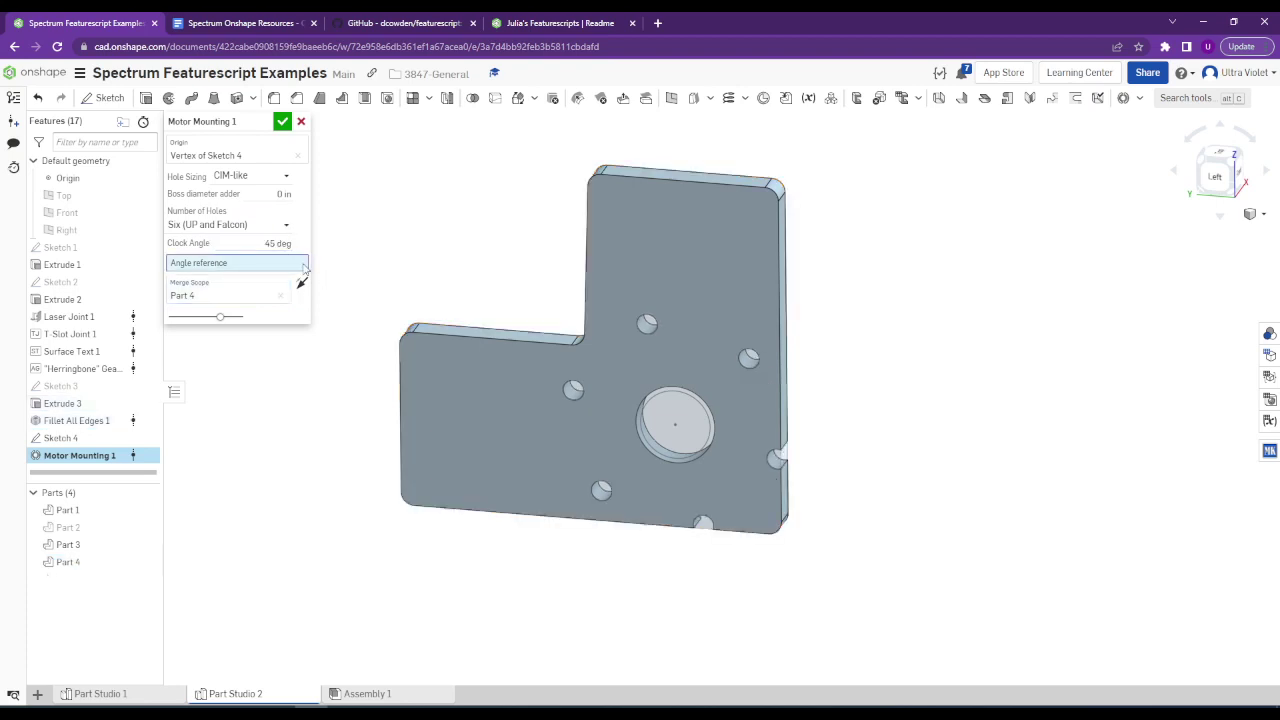
click(285, 244)
text(0)
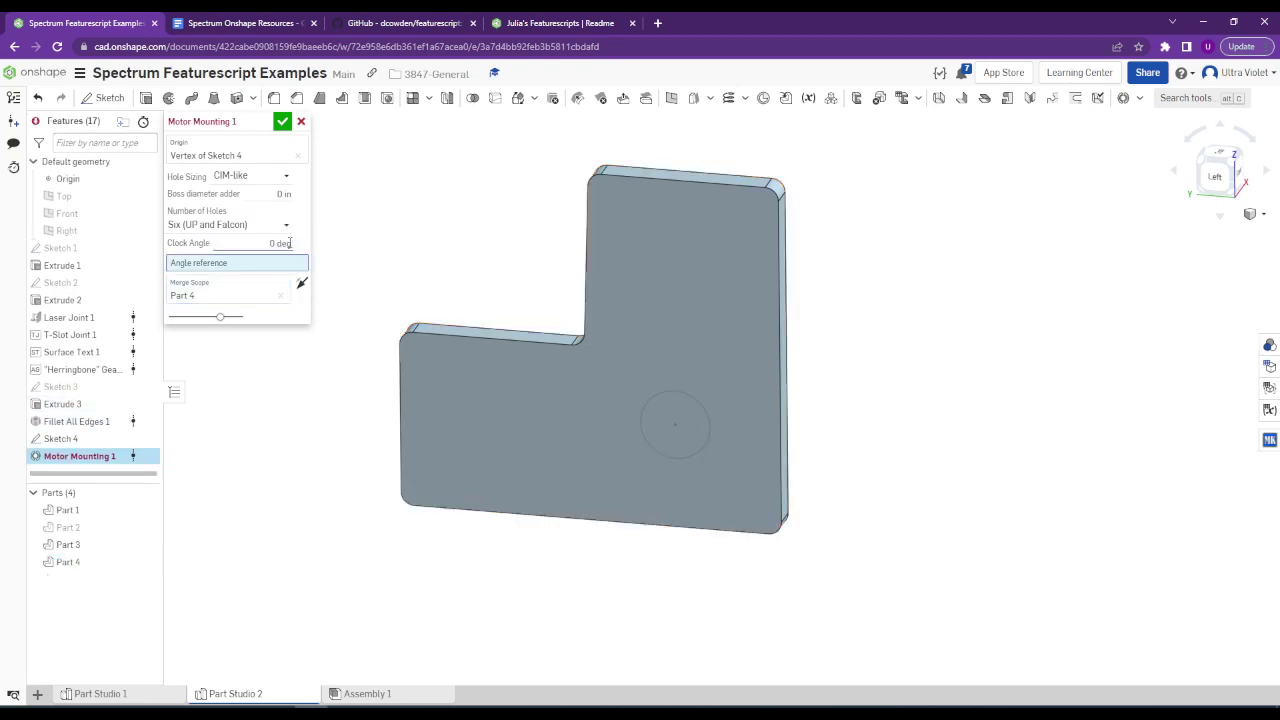
click(284, 244)
text(90)
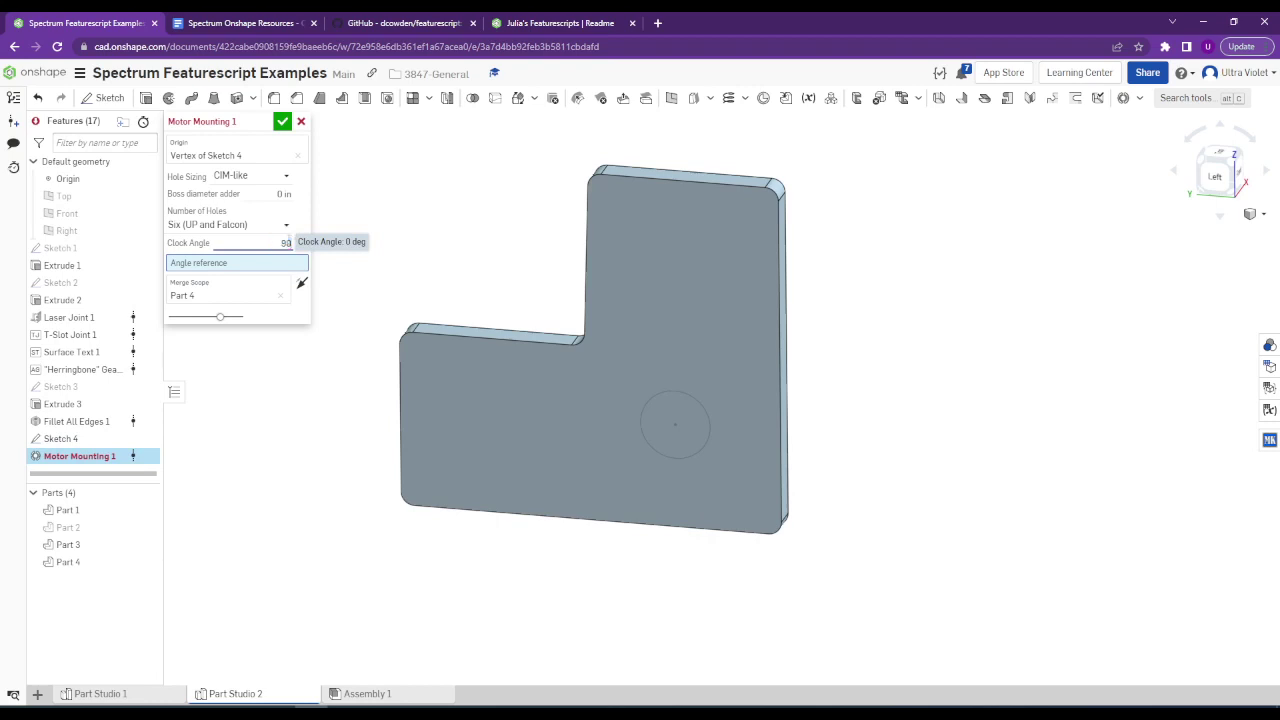
key(Return)
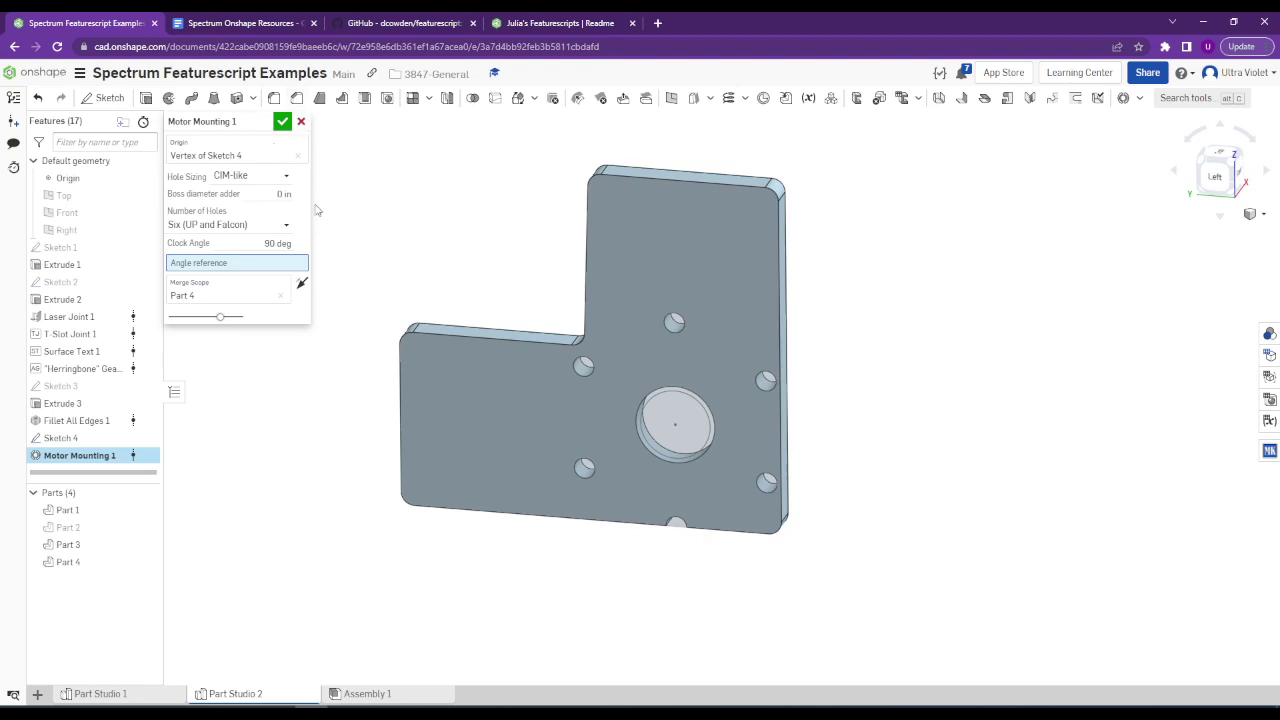
Apply the motor mount and check the 0.750 in centre bore diameter.
click(284, 125)
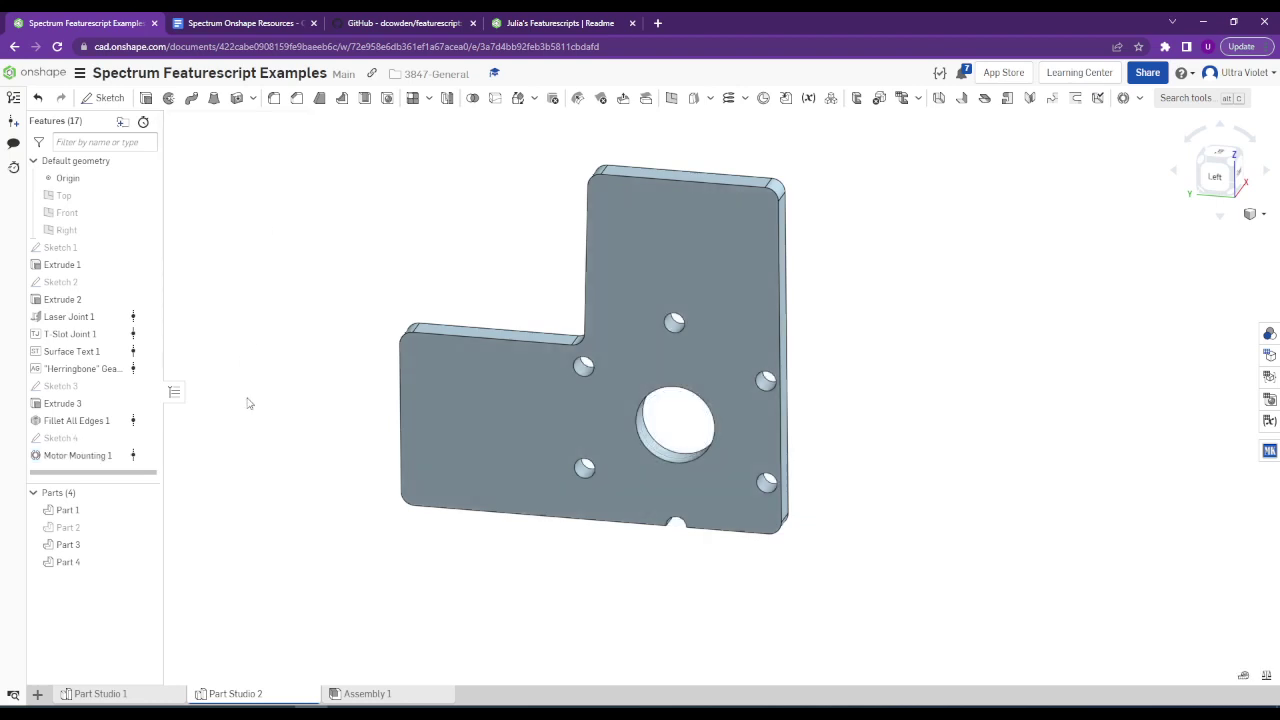
right_drag(728, 398, 692, 454)
scroll(678, 448, up, 3)
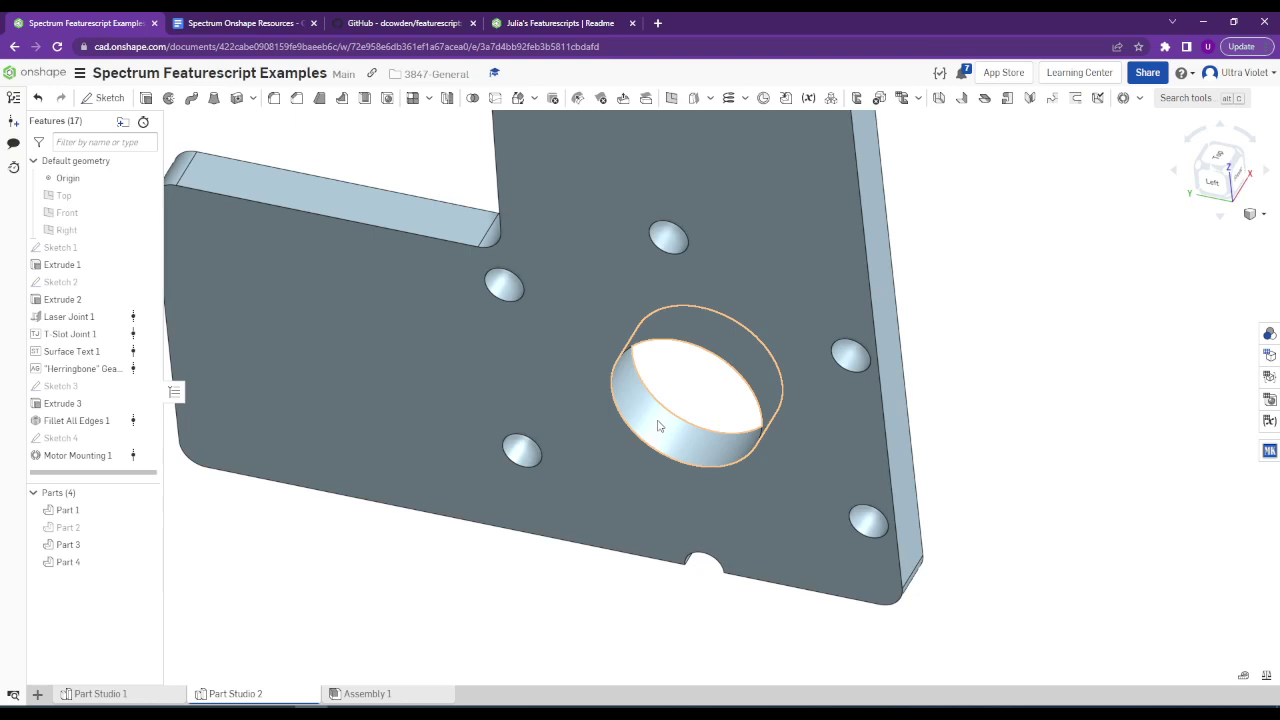
click(661, 423)
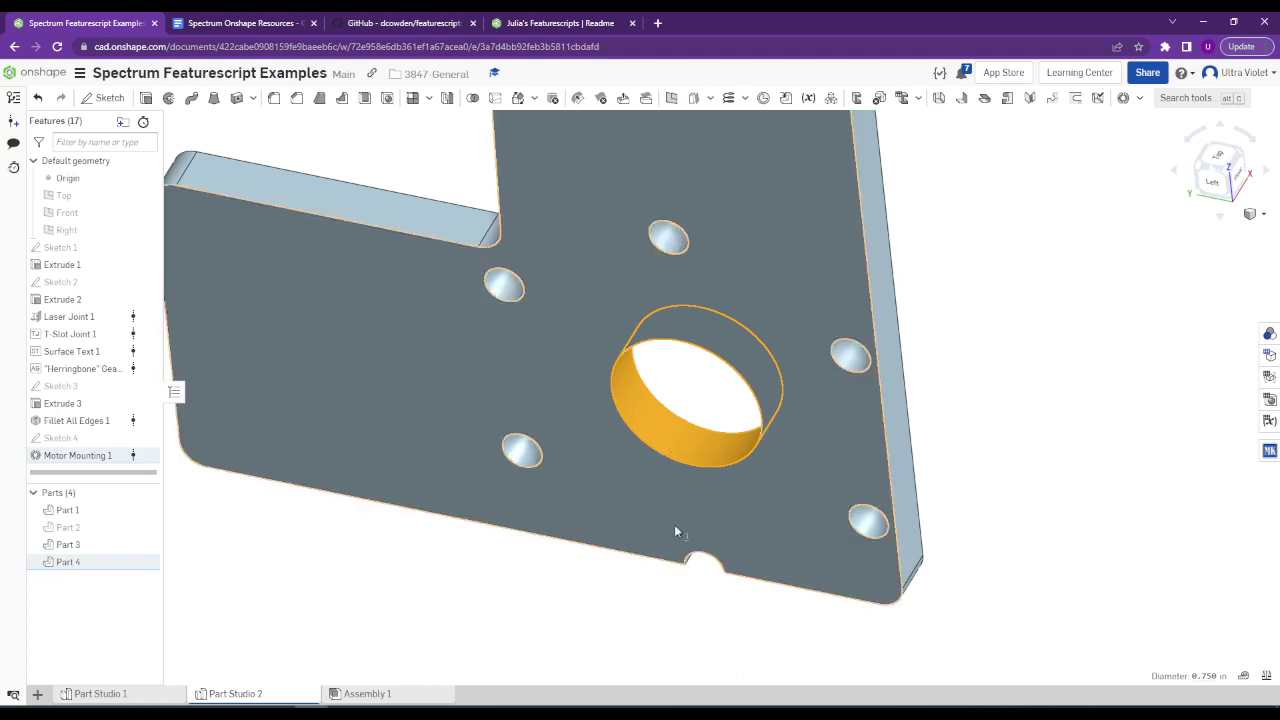
click(551, 643)
Measure the 0.196 in bolt holes and spacing, then open 3847-General in a new tab.
click(522, 442)
click(844, 366)
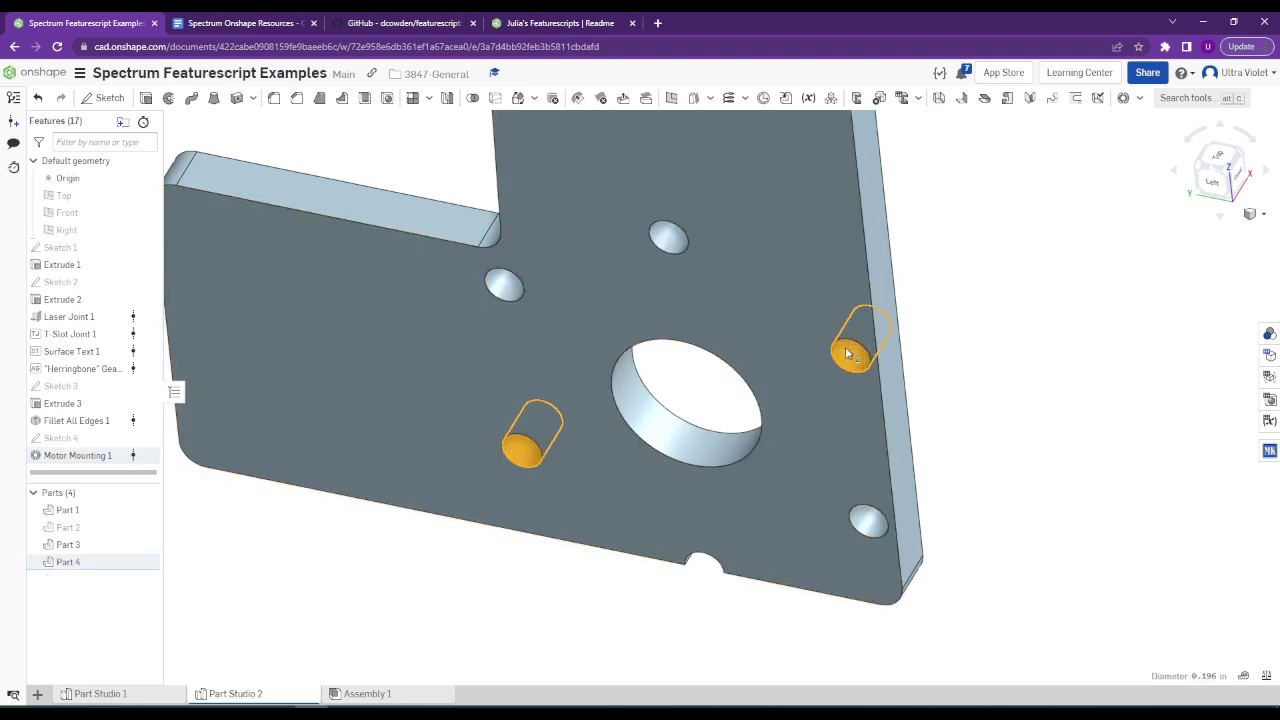
click(990, 443)
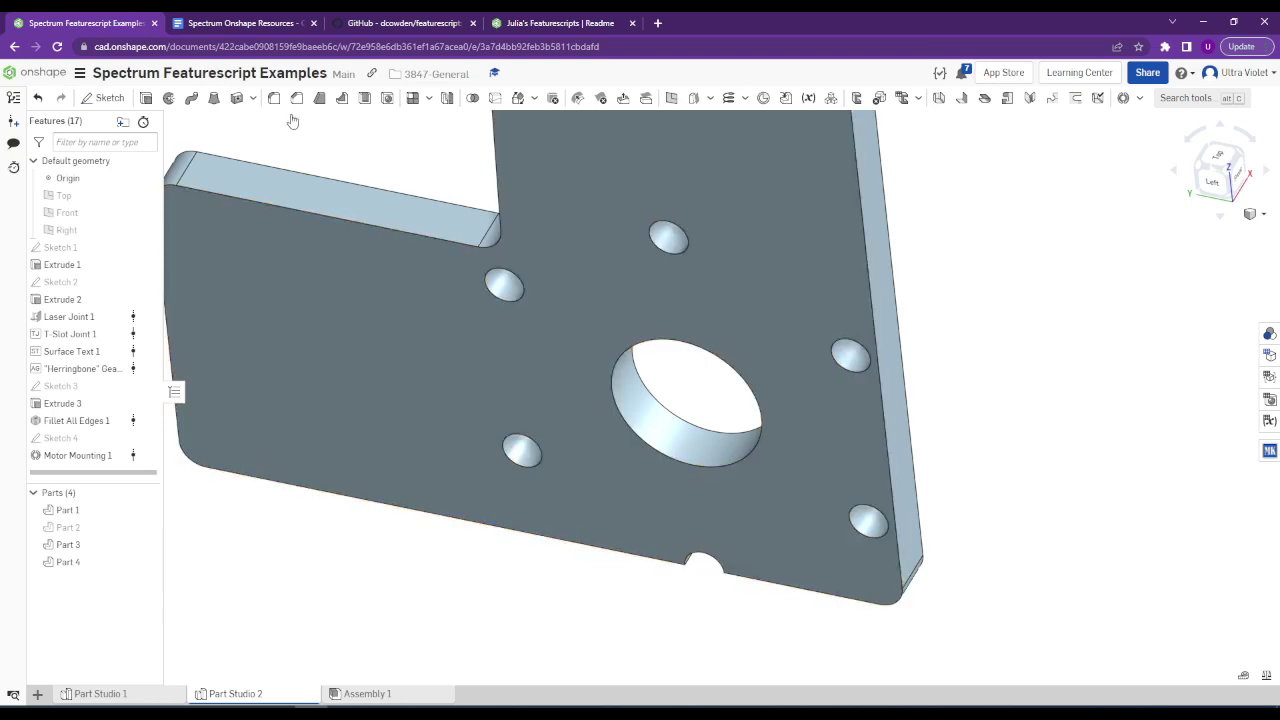
middle_click(424, 85)
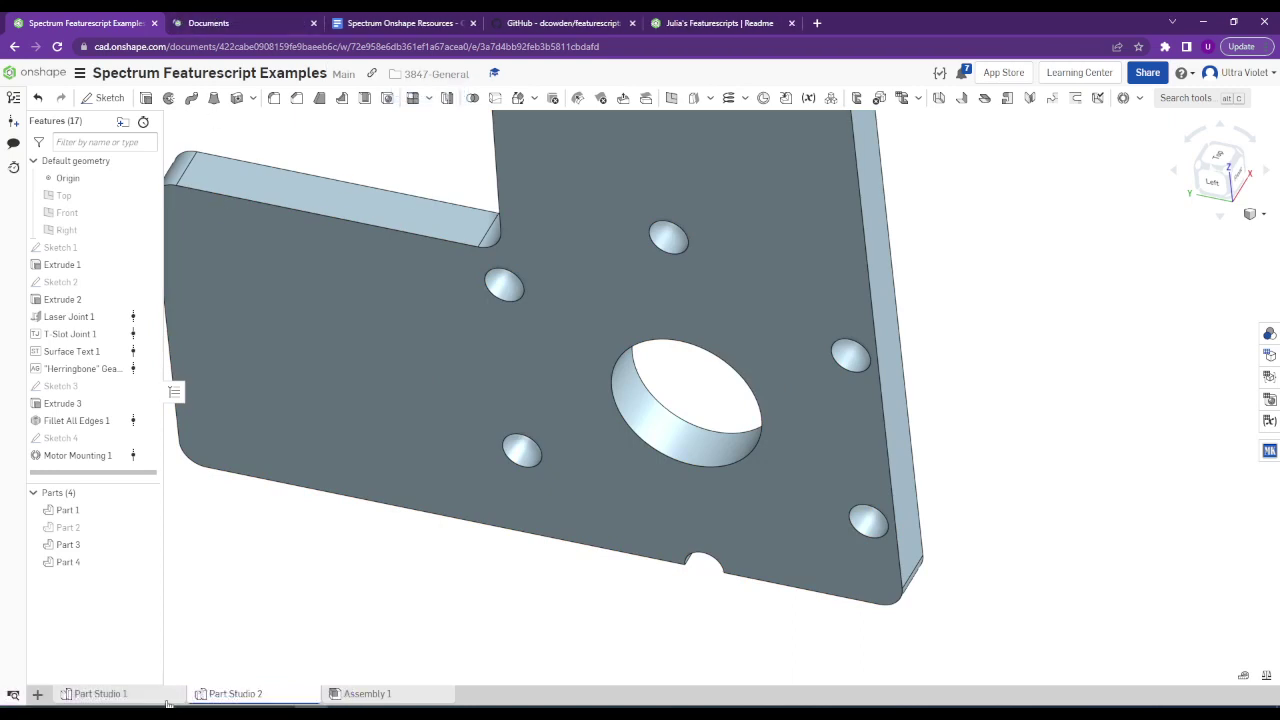
Open Part Studio 1, then switch to the Spectrum Onshape Resources doc and scroll down it.
click(95, 693)
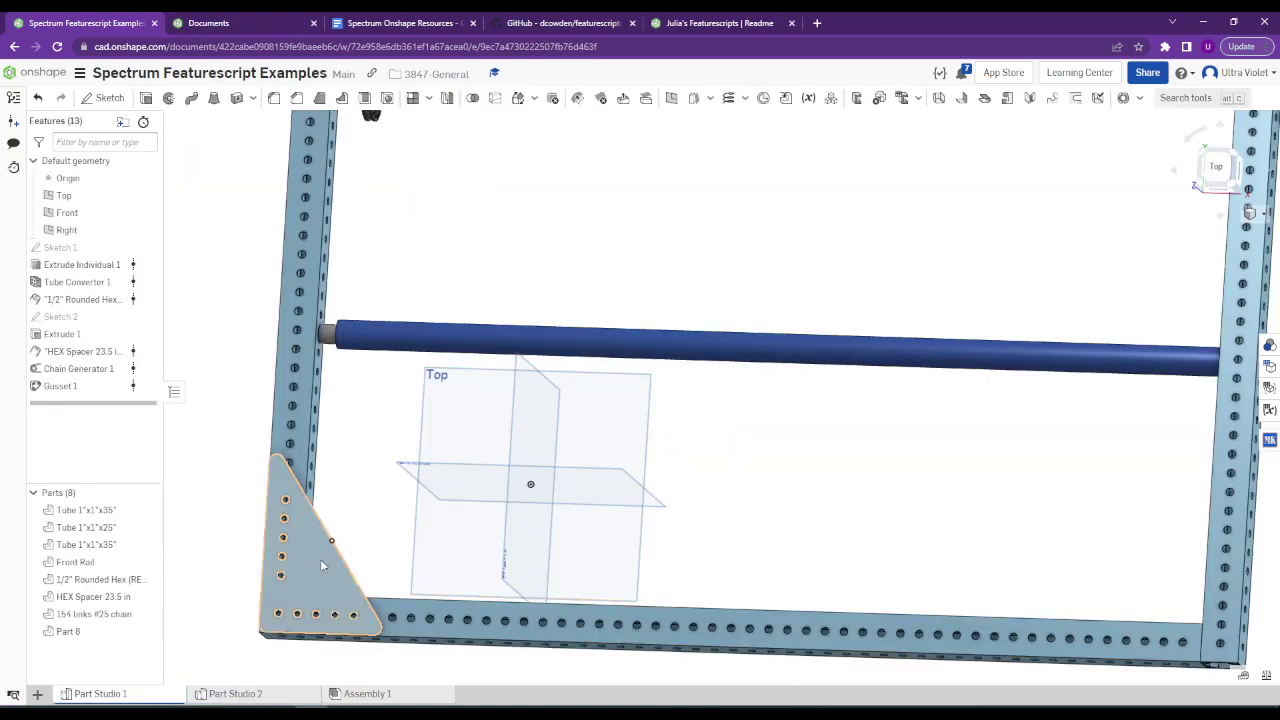
click(210, 22)
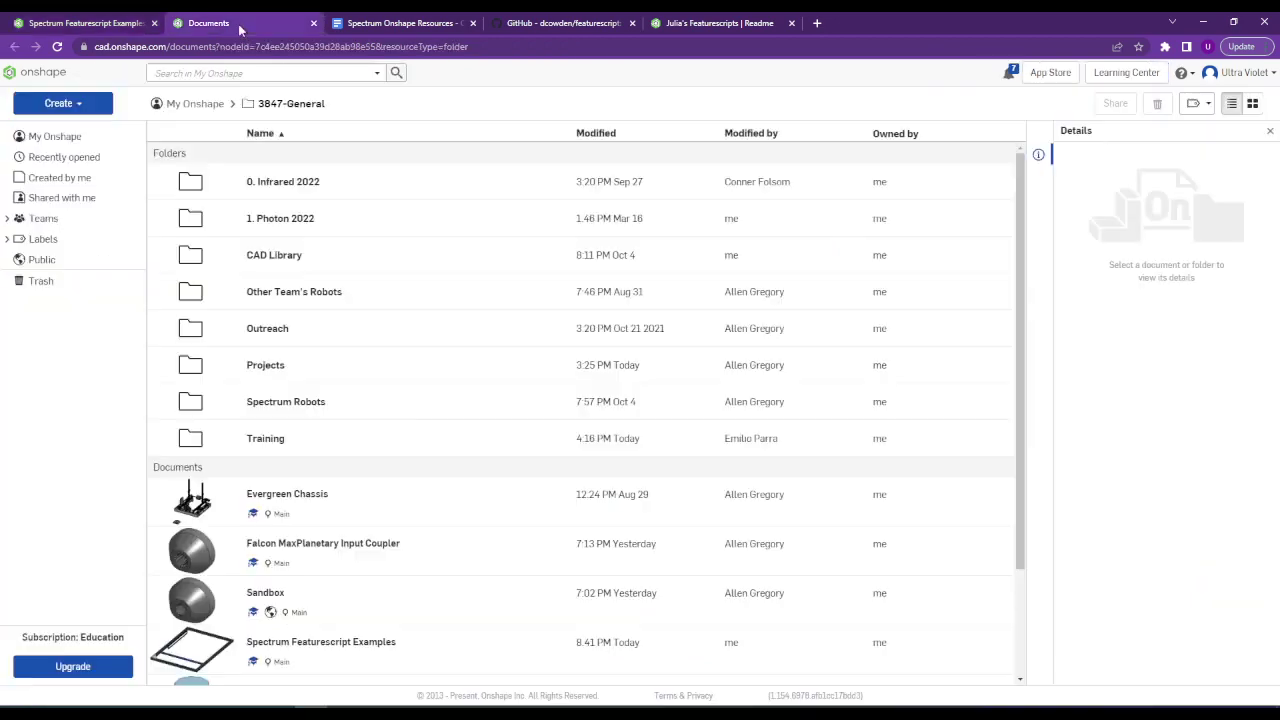
click(400, 22)
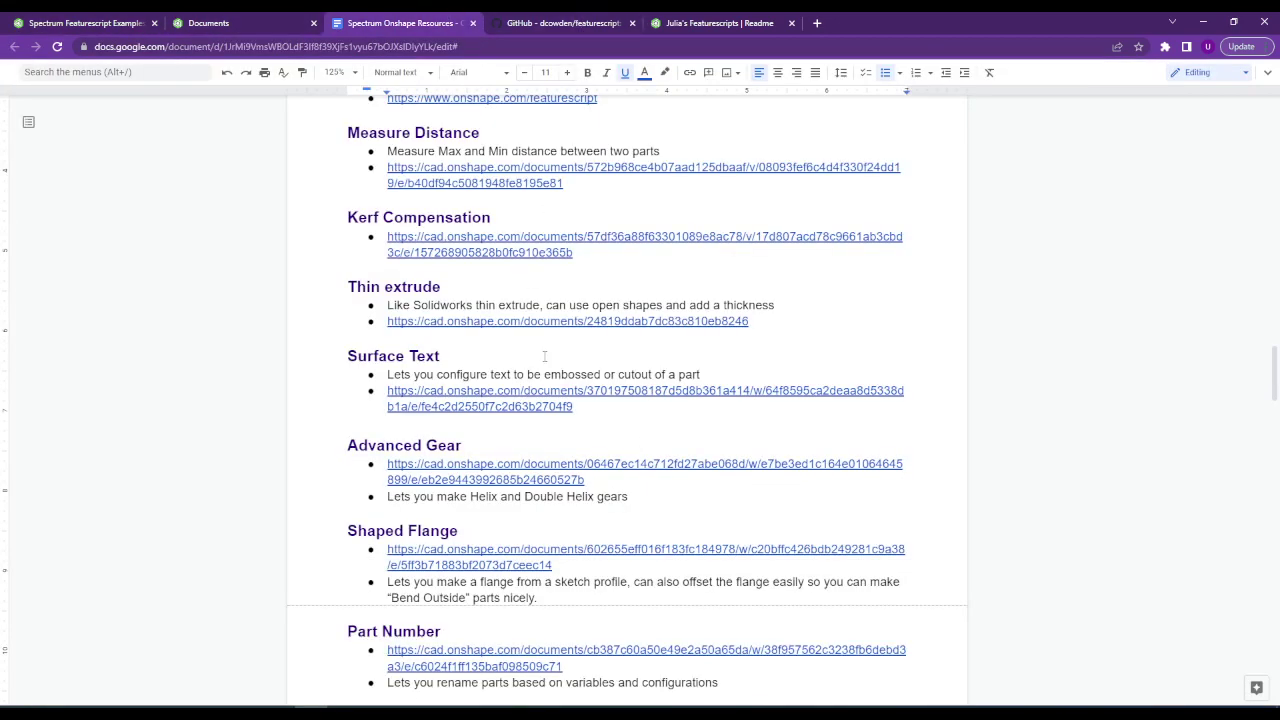
scroll(544, 356, down, 5)
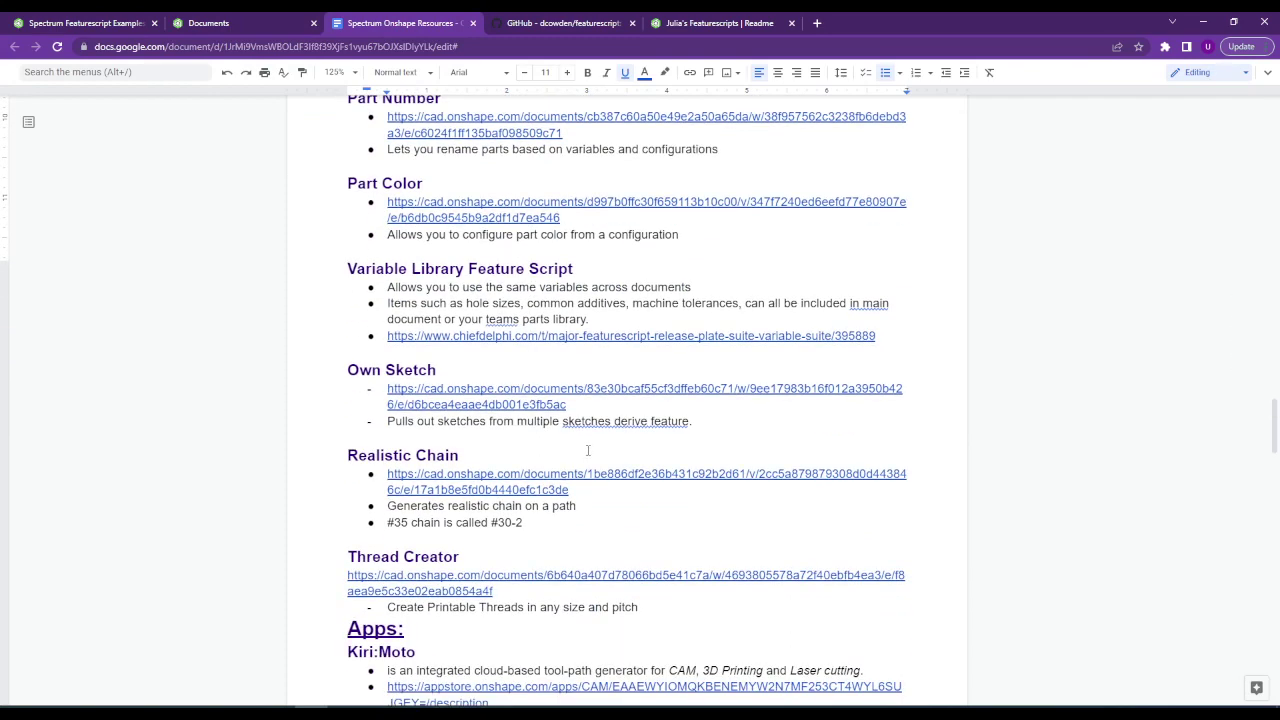
scroll(587, 449, down, 1)
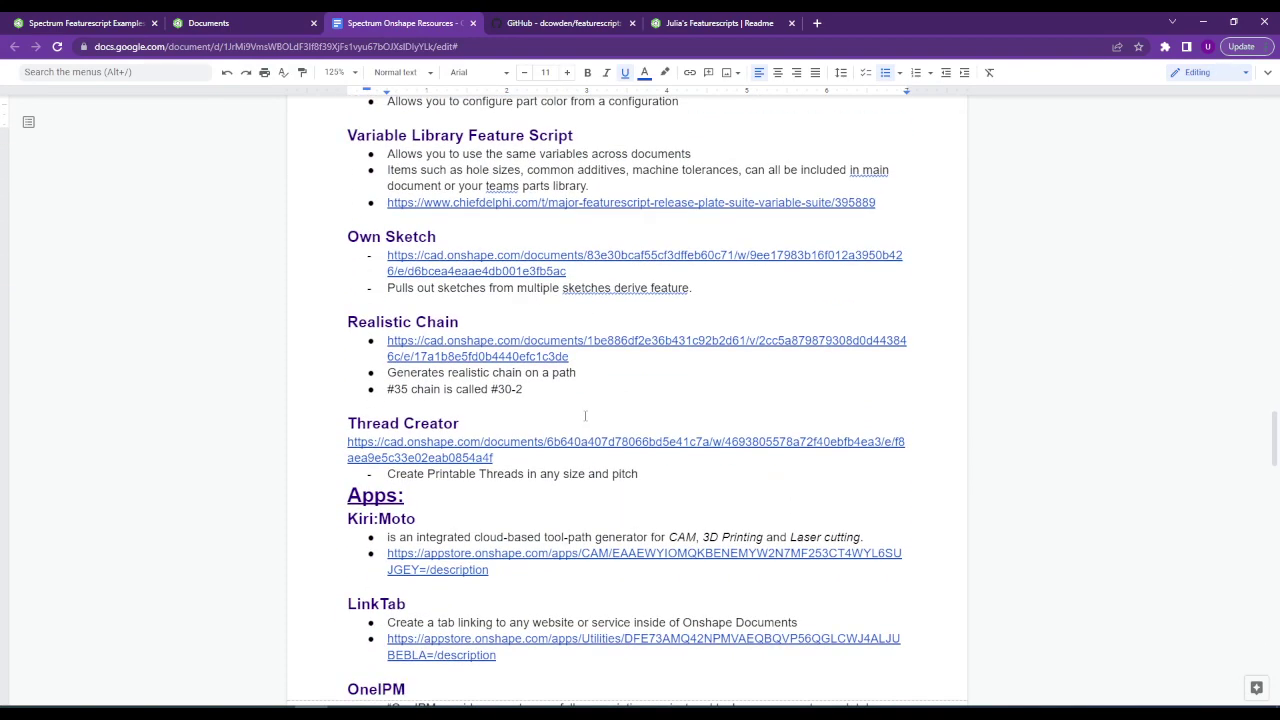
scroll(585, 415, down, 6)
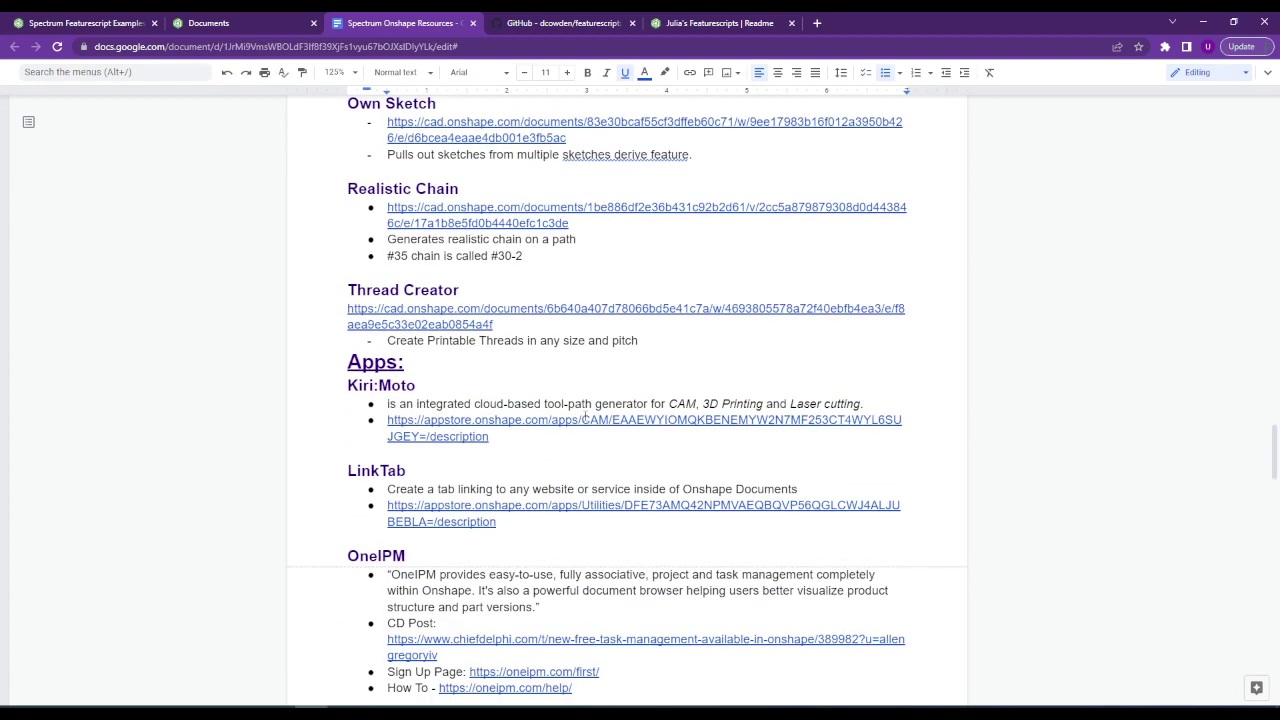
scroll(578, 402, down, 1)
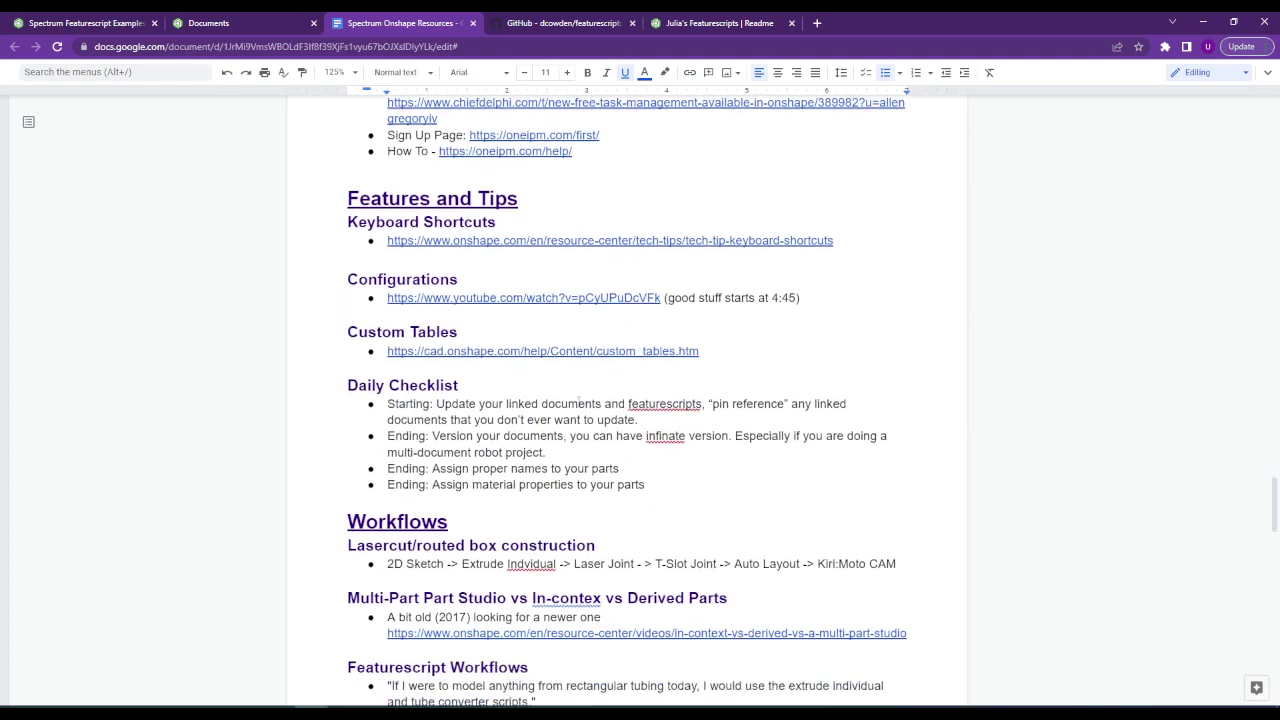
Scroll back through the resources list and return to the Onshape document.
scroll(578, 402, up, 1)
scroll(560, 390, up, 2)
scroll(520, 375, up, 2)
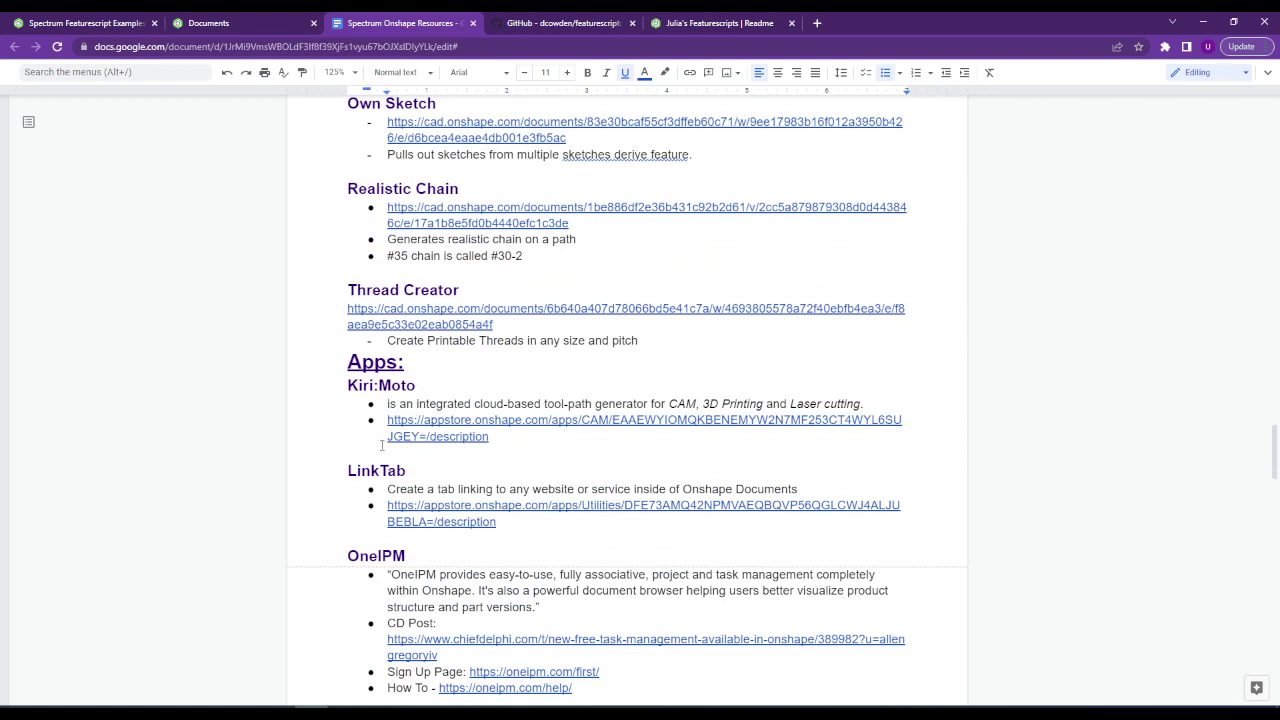
scroll(450, 455, down, 1)
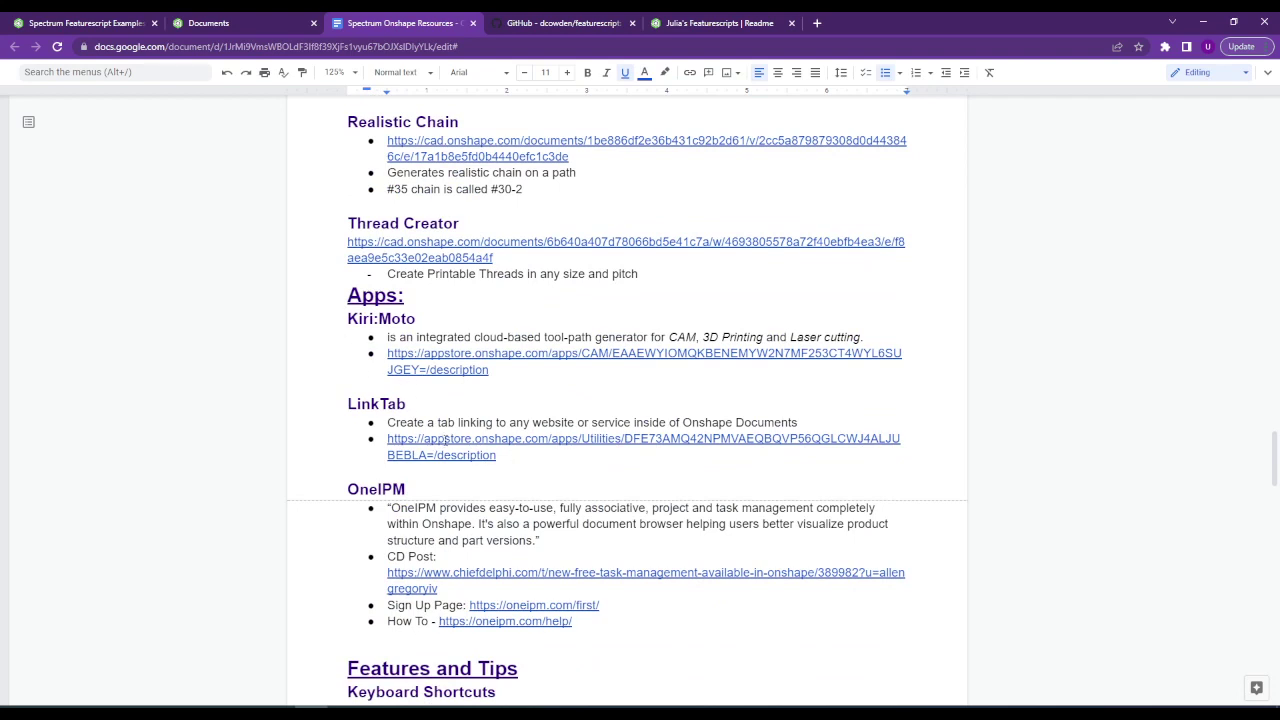
click(97, 28)
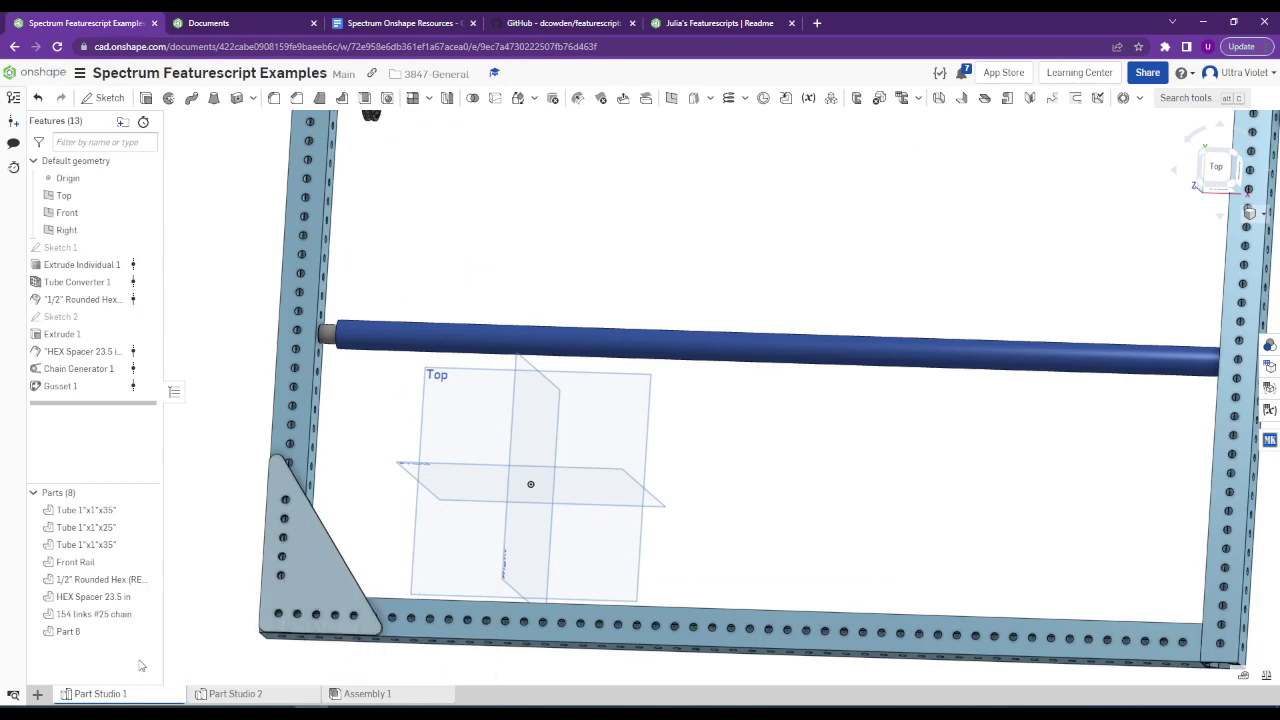
Open and dismiss the insert-element menu, then switch to the Spectrum Onshape Resources doc.
click(37, 695)
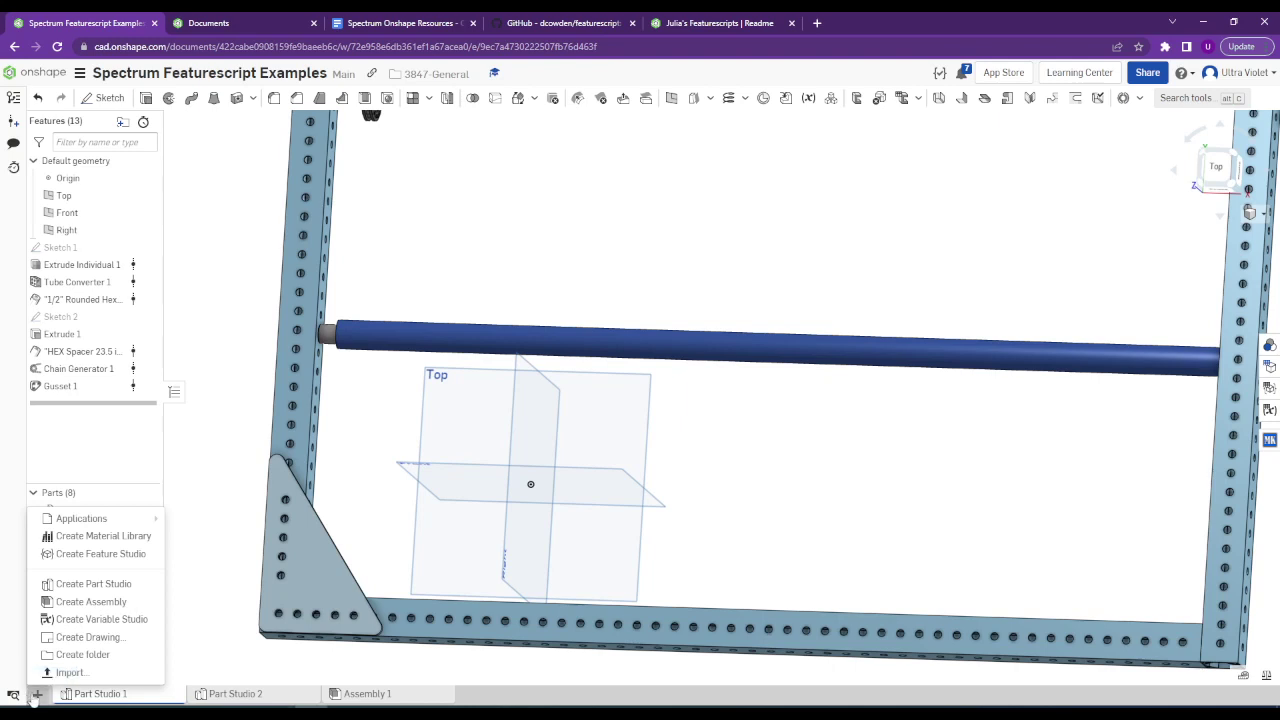
click(37, 696)
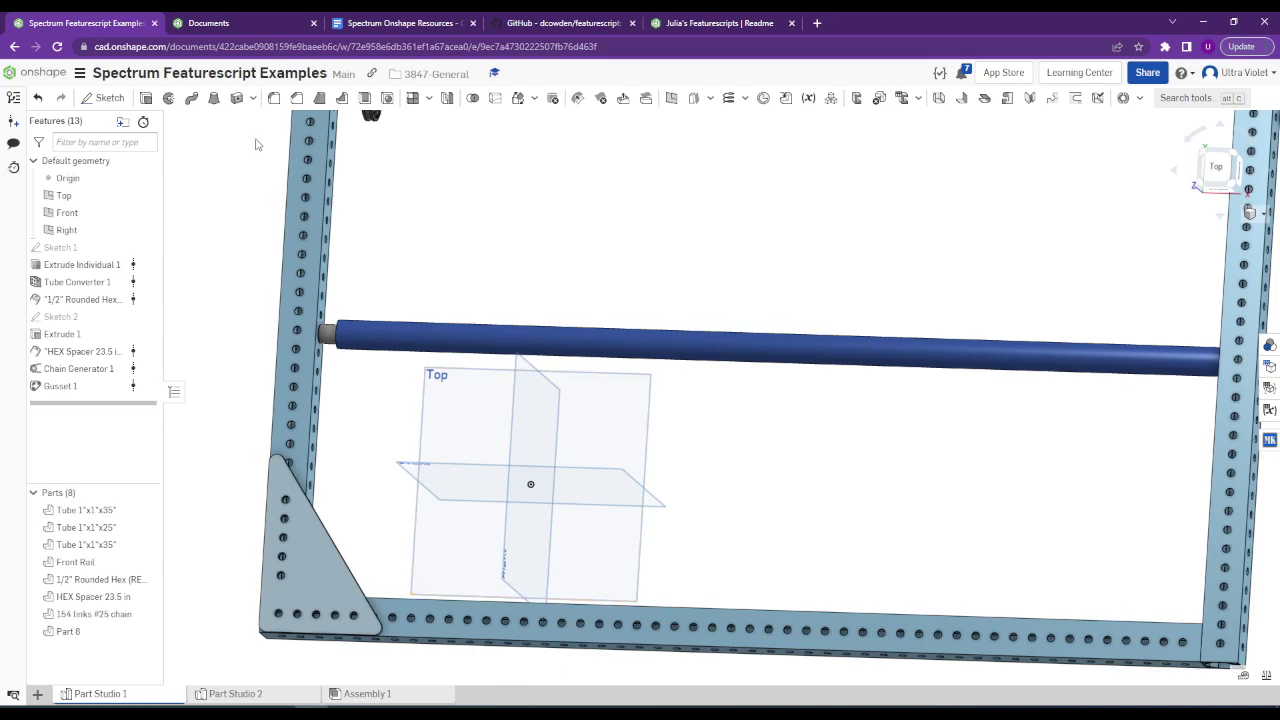
click(318, 20)
click(396, 22)
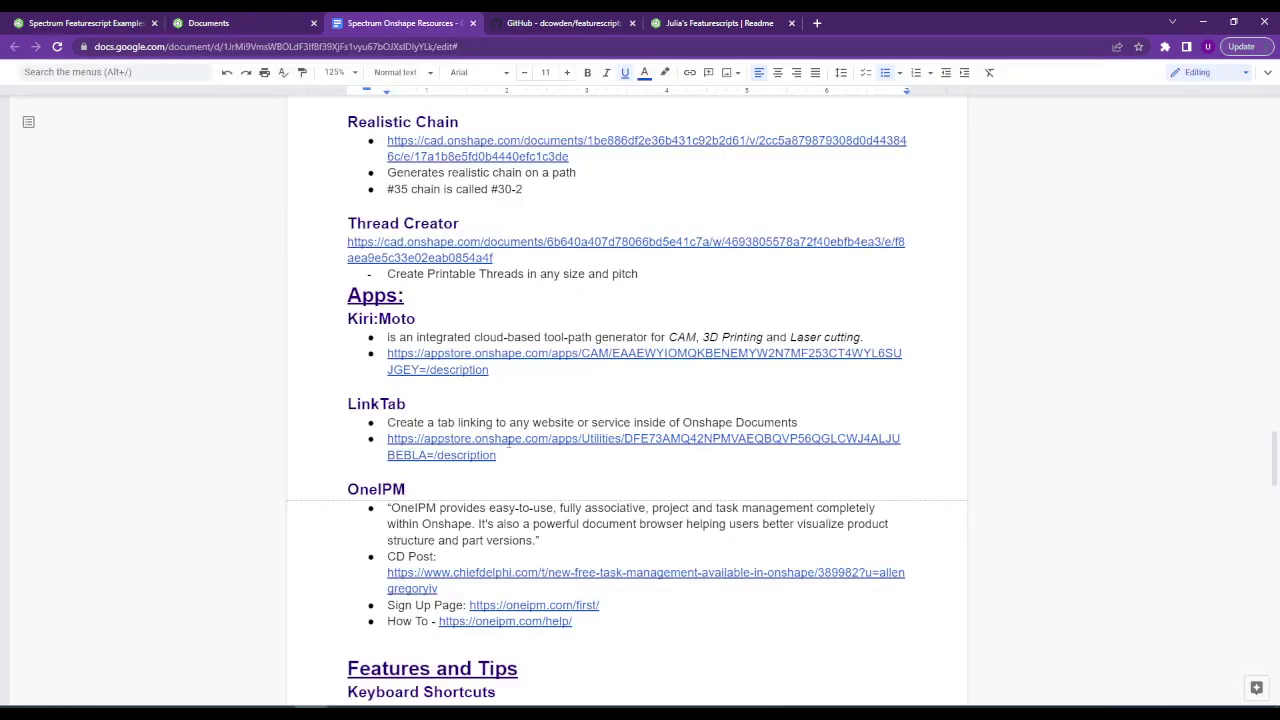
scroll(508, 440, down, 3)
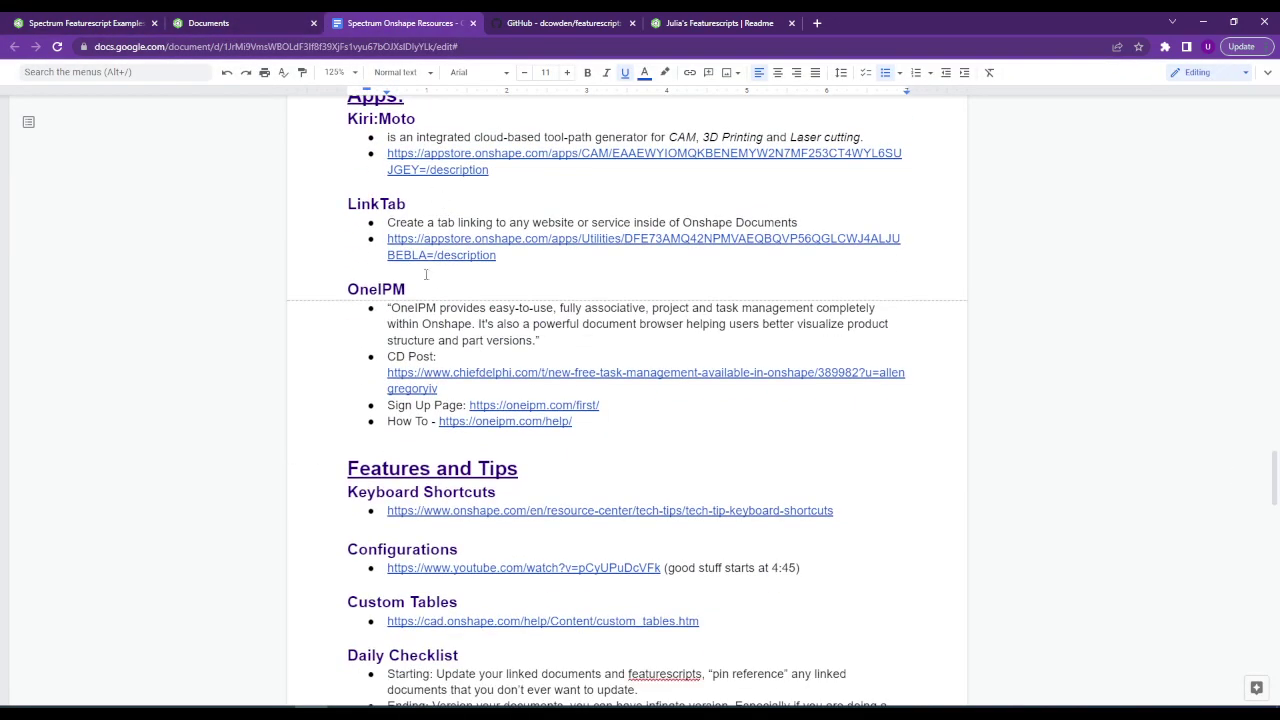
scroll(619, 399, down, 2)
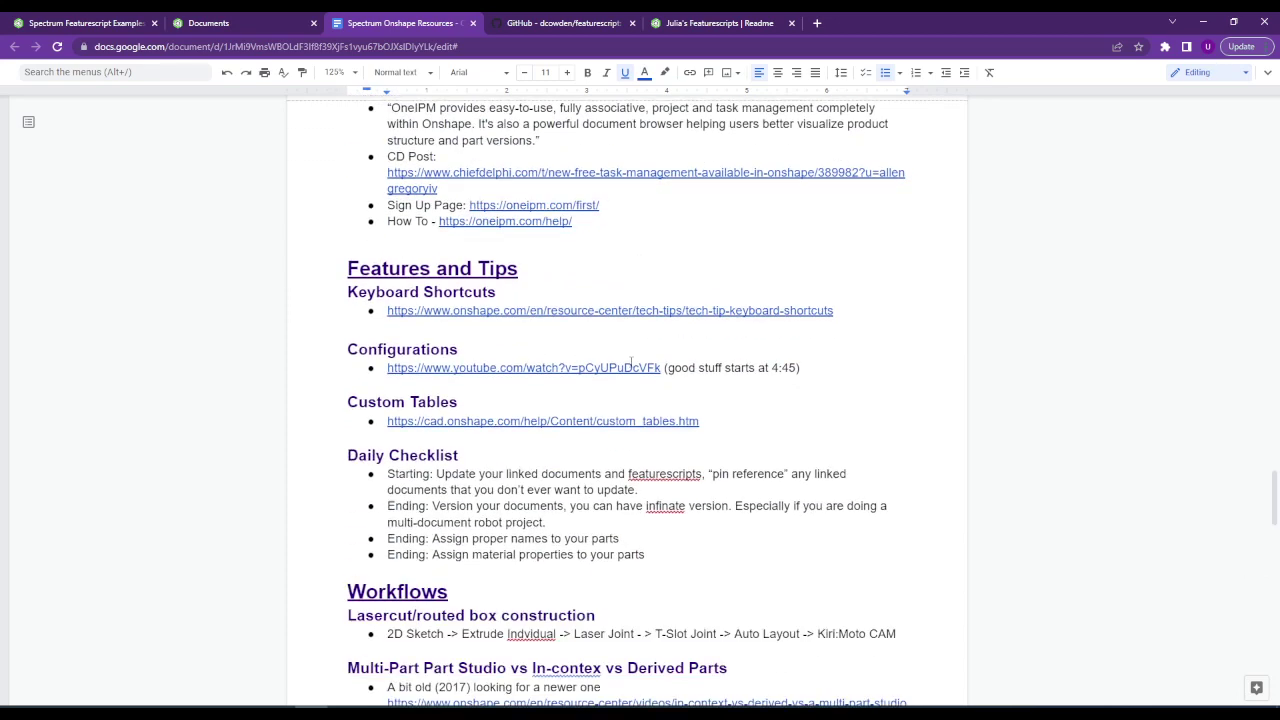
scroll(569, 321, down, 1)
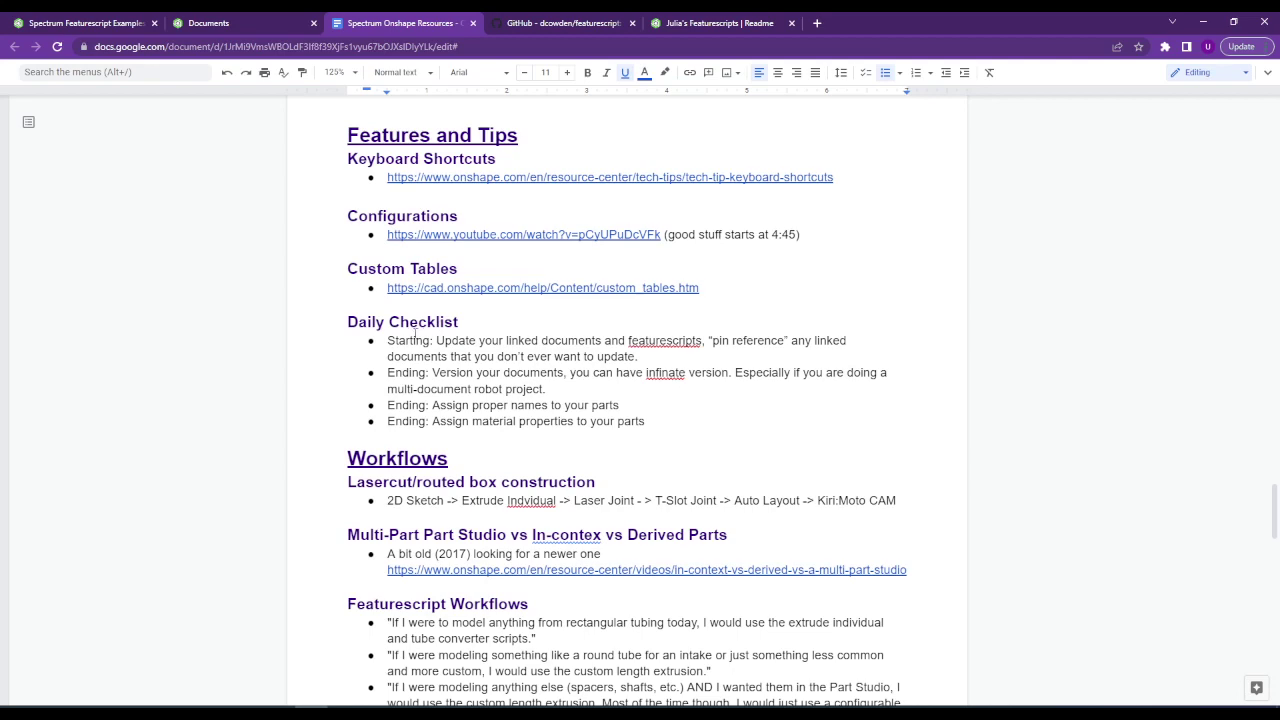
scroll(416, 370, down, 2)
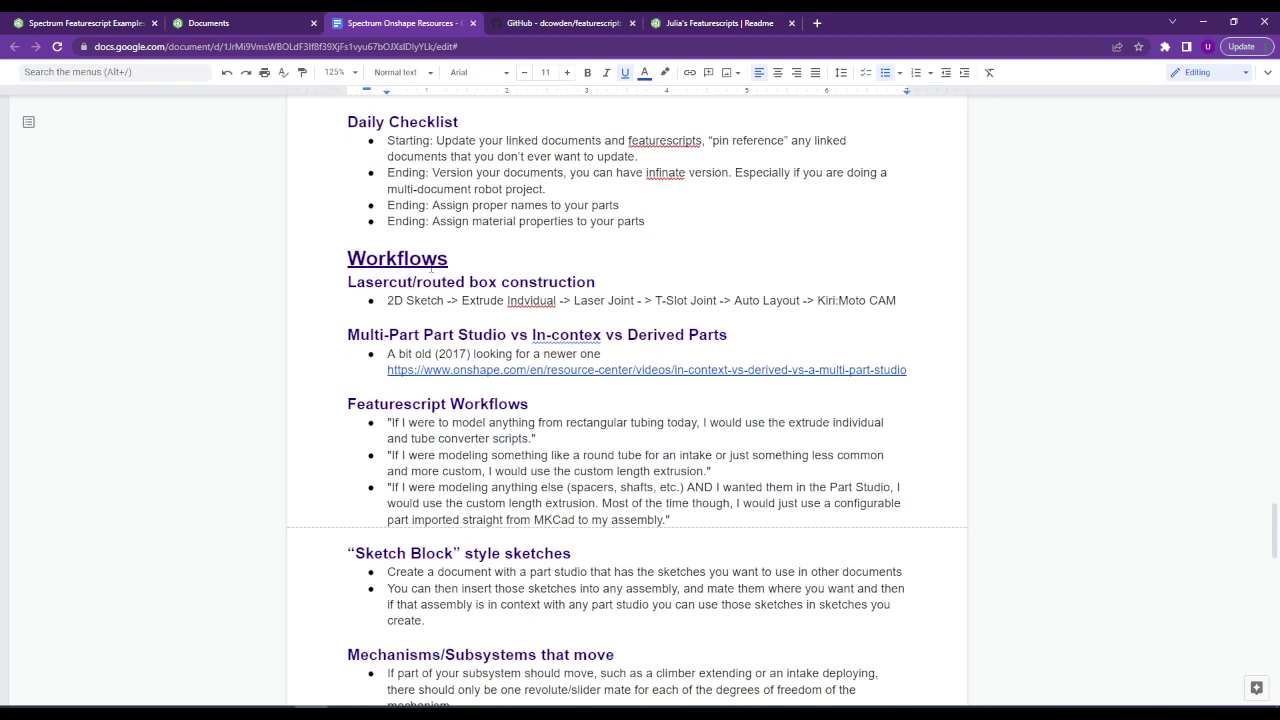
scroll(404, 254, down, 2)
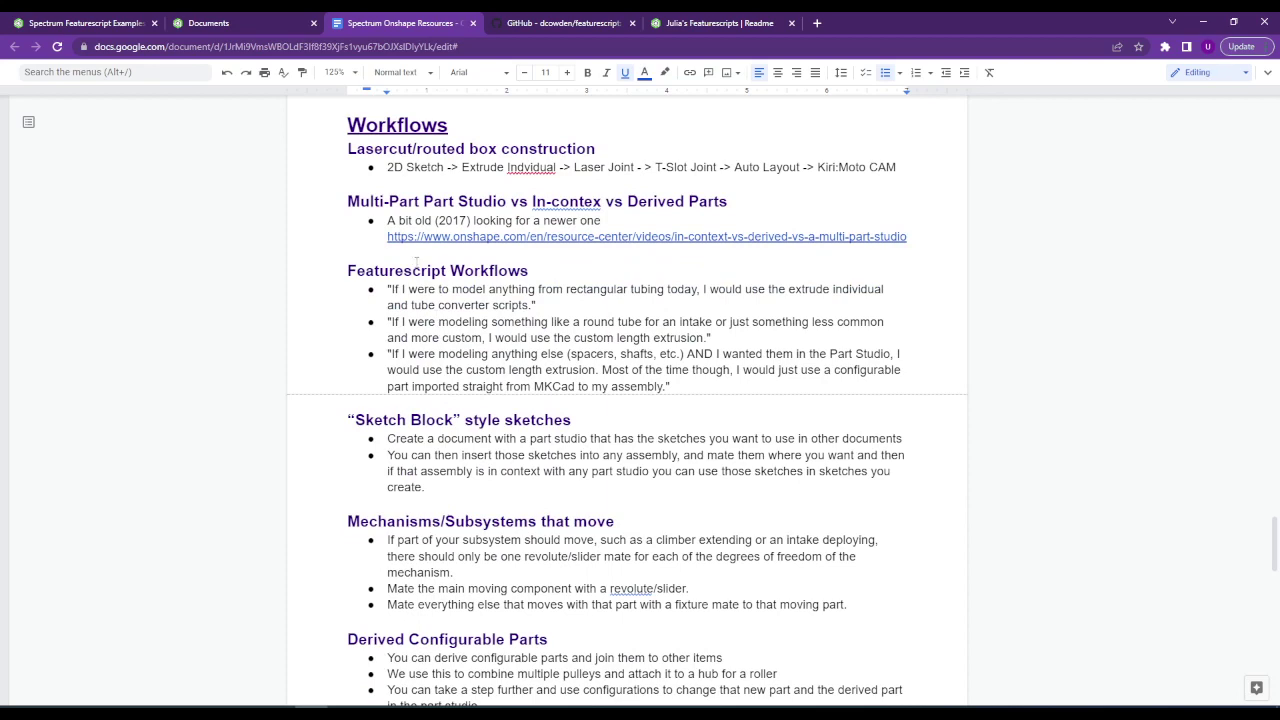
scroll(418, 305, down, 6)
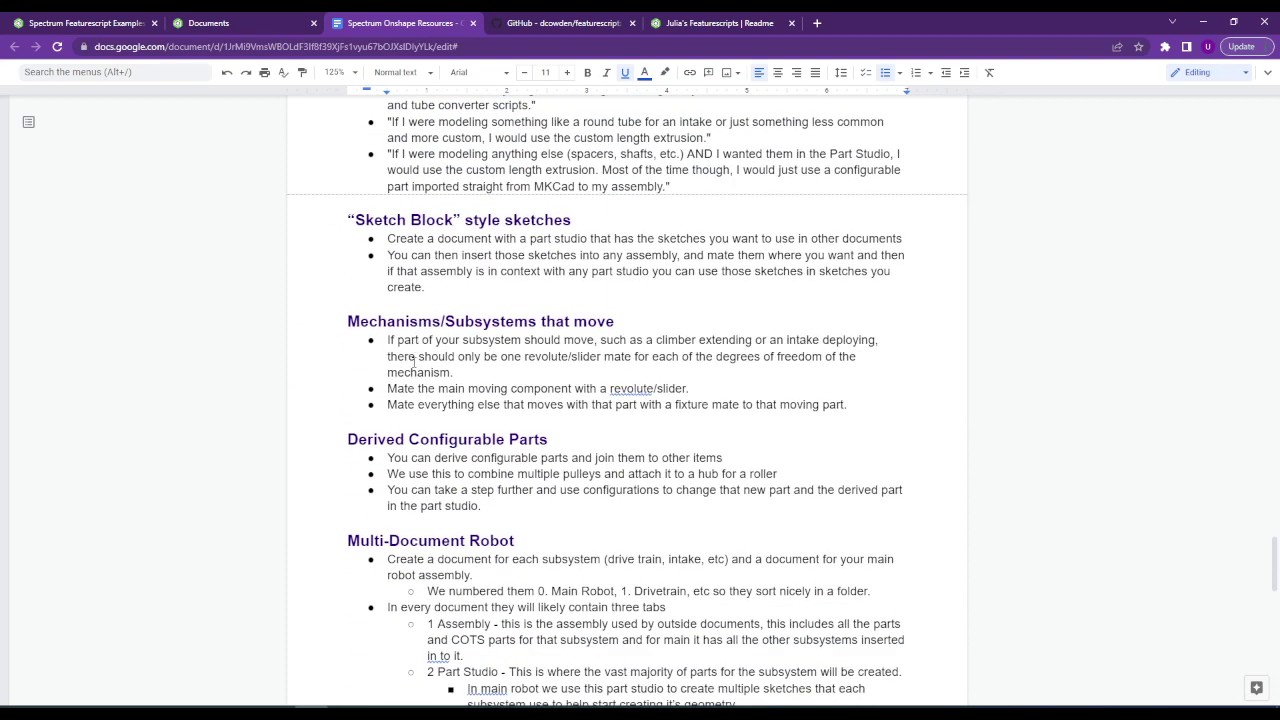
scroll(422, 436, down, 8)
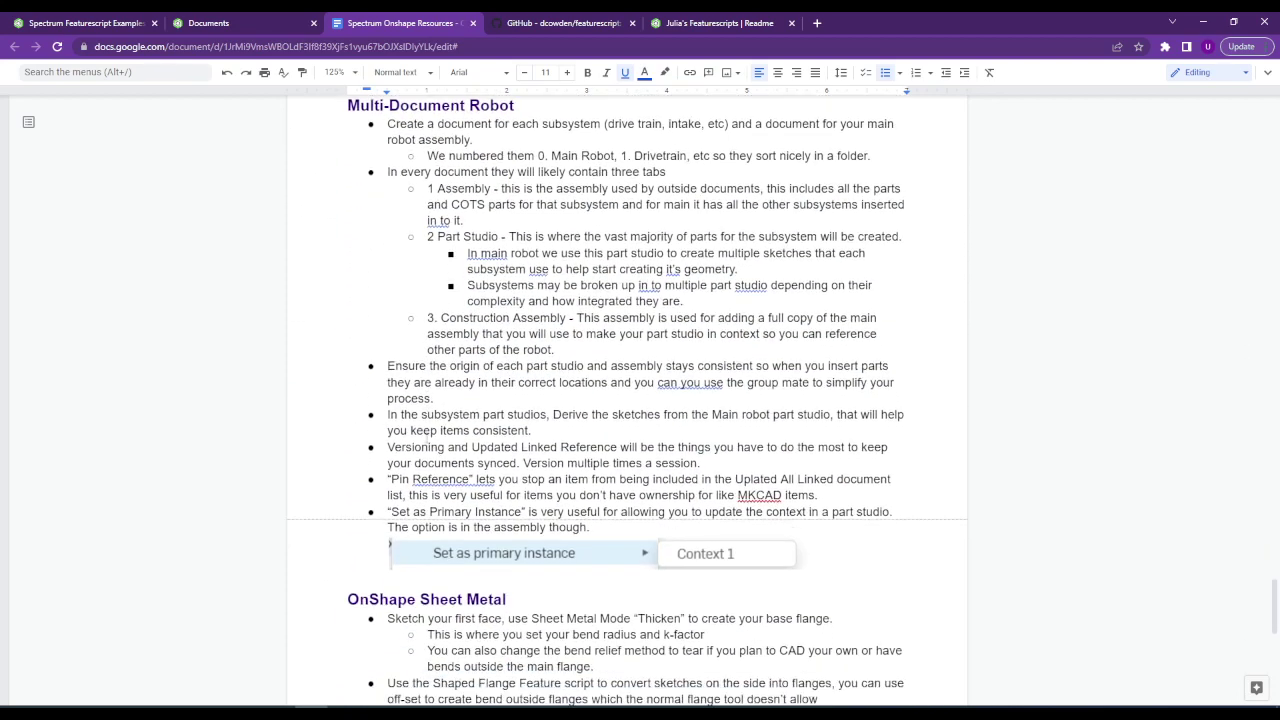
scroll(423, 436, down, 1)
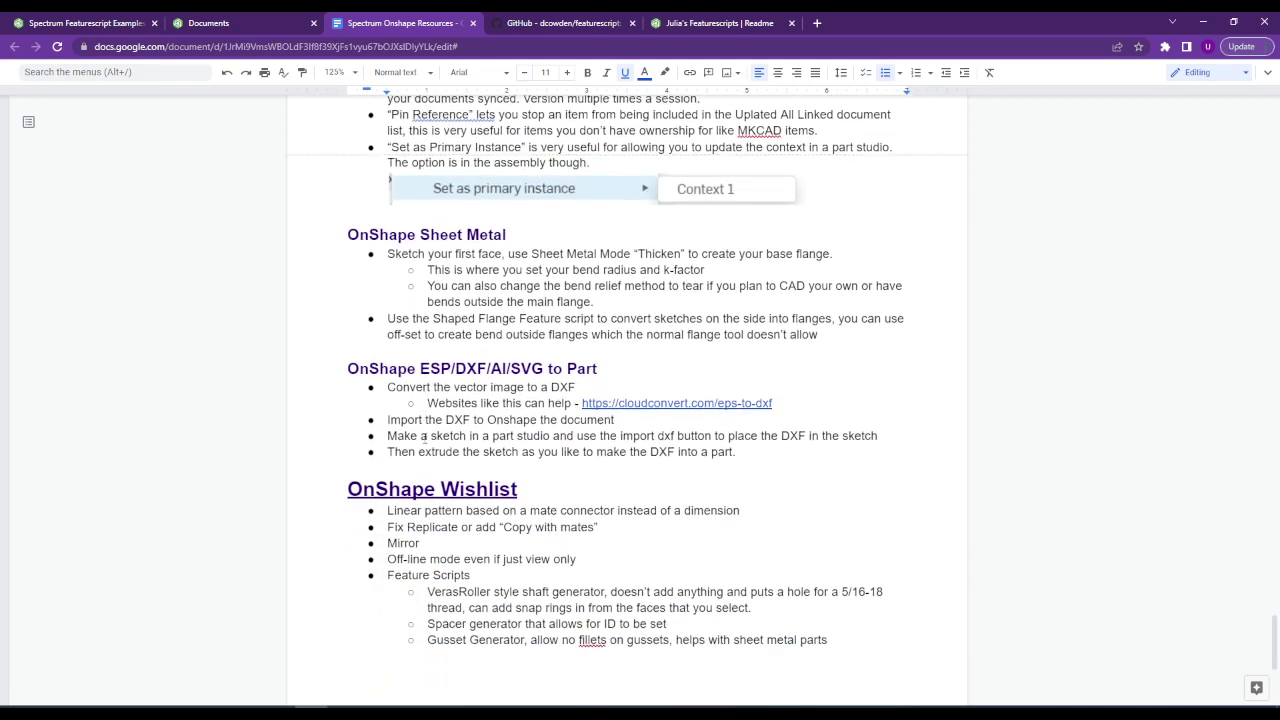
scroll(419, 403, up, 4)
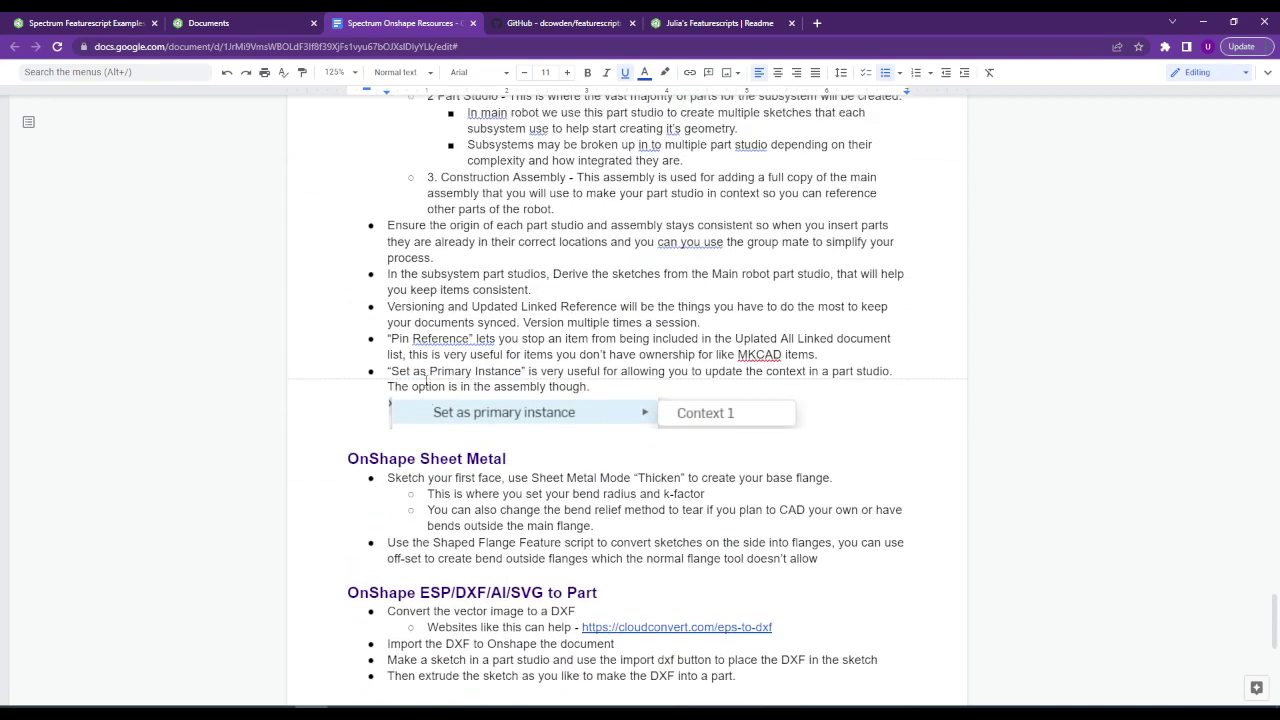
scroll(429, 377, up, 13)
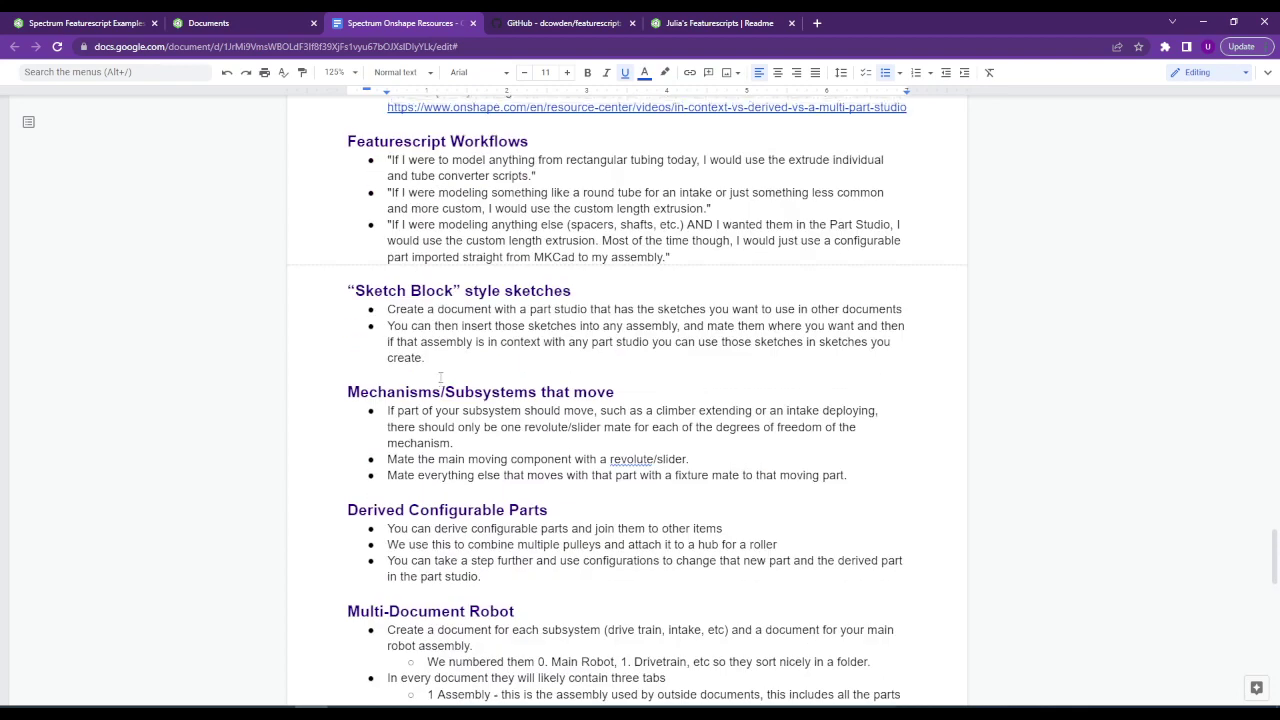
scroll(440, 388, up, 3)
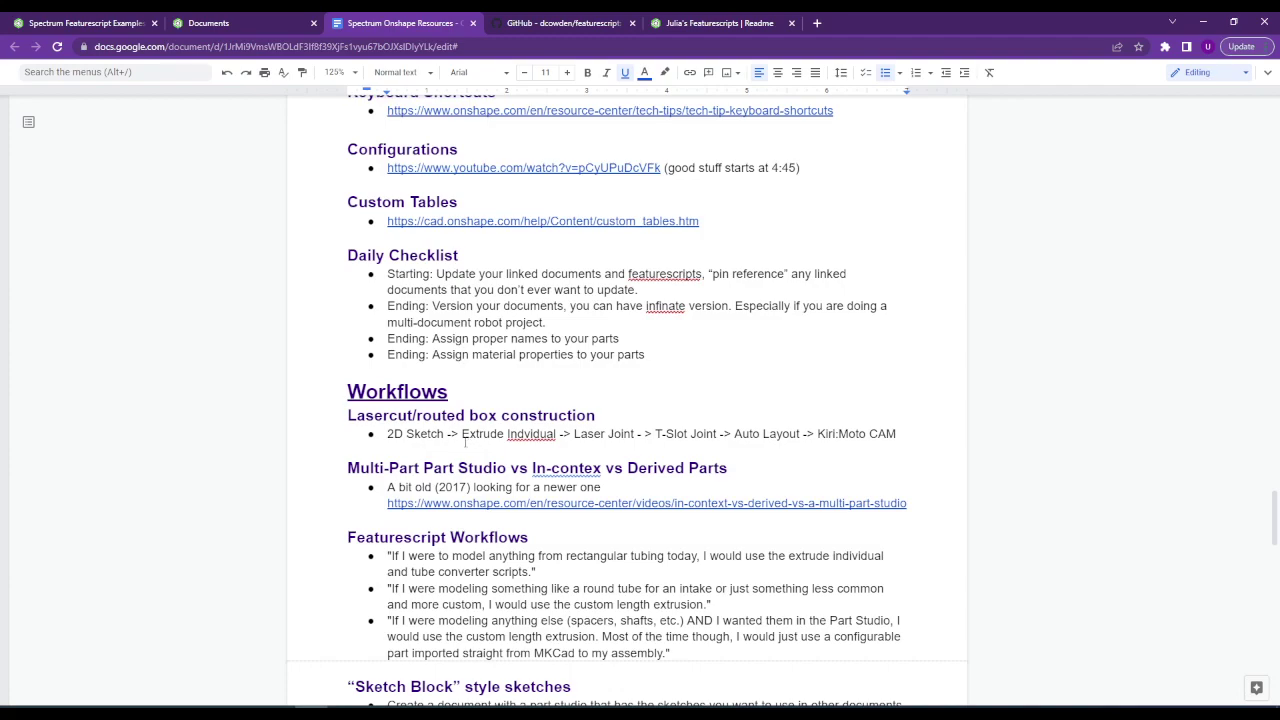
Scroll up the resources doc to the Lighten entry and preview its How To link.
scroll(465, 441, up, 14)
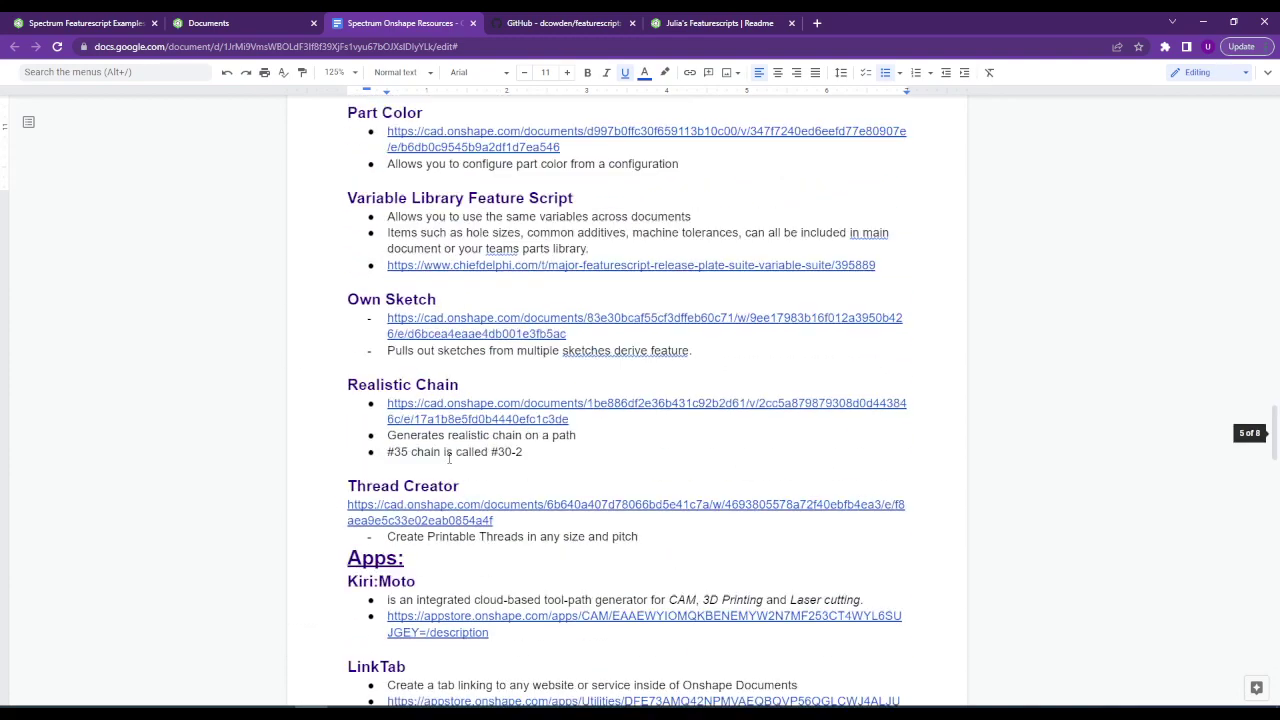
scroll(448, 457, up, 10)
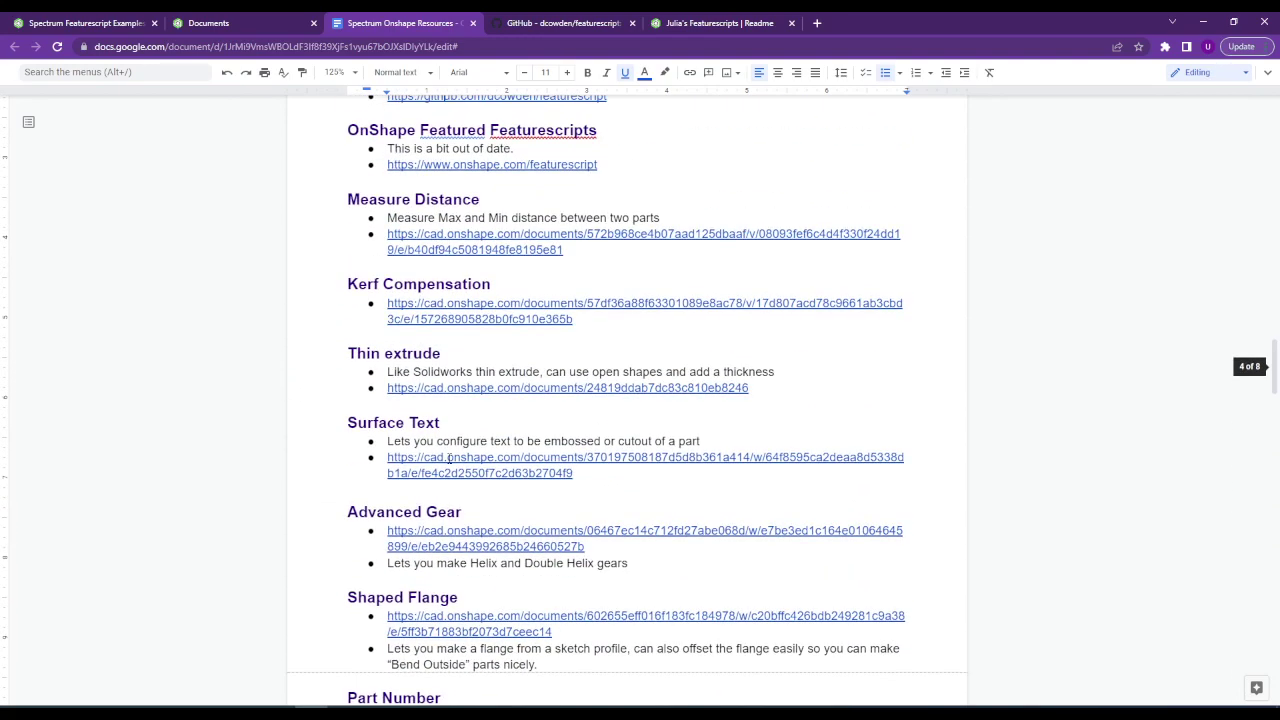
scroll(448, 457, up, 3)
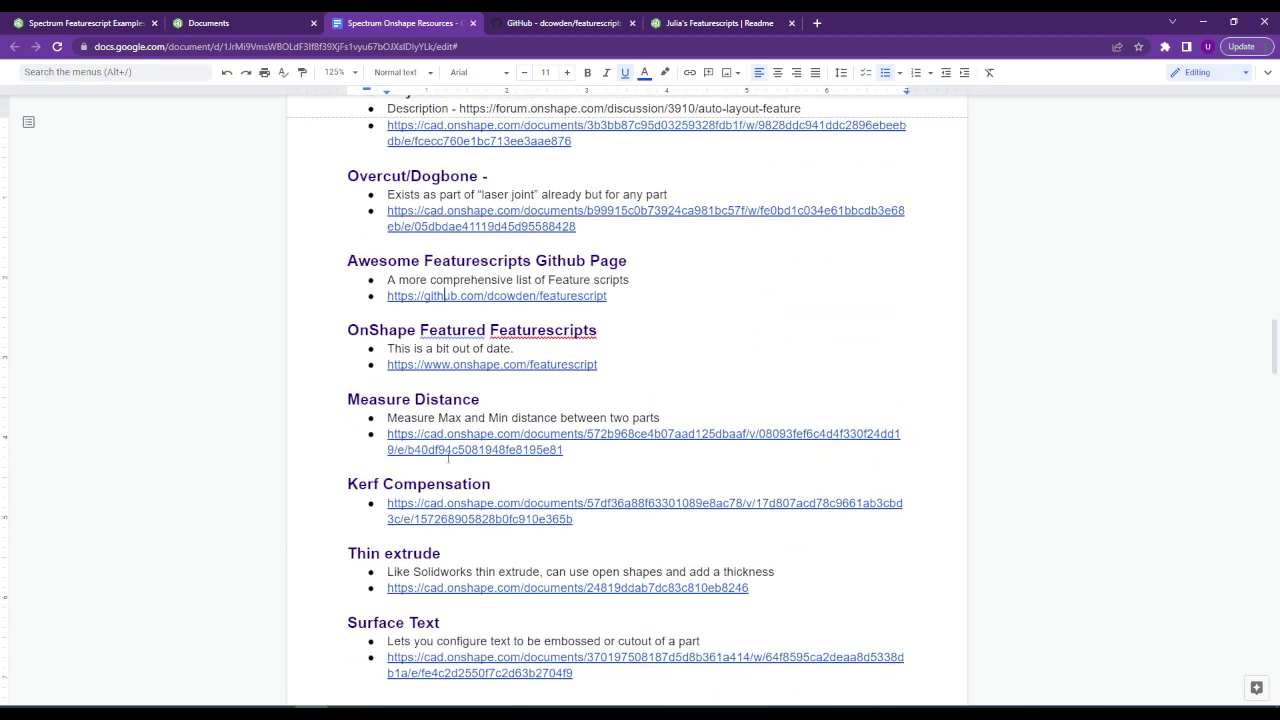
scroll(448, 457, up, 1)
scroll(448, 457, up, 1)
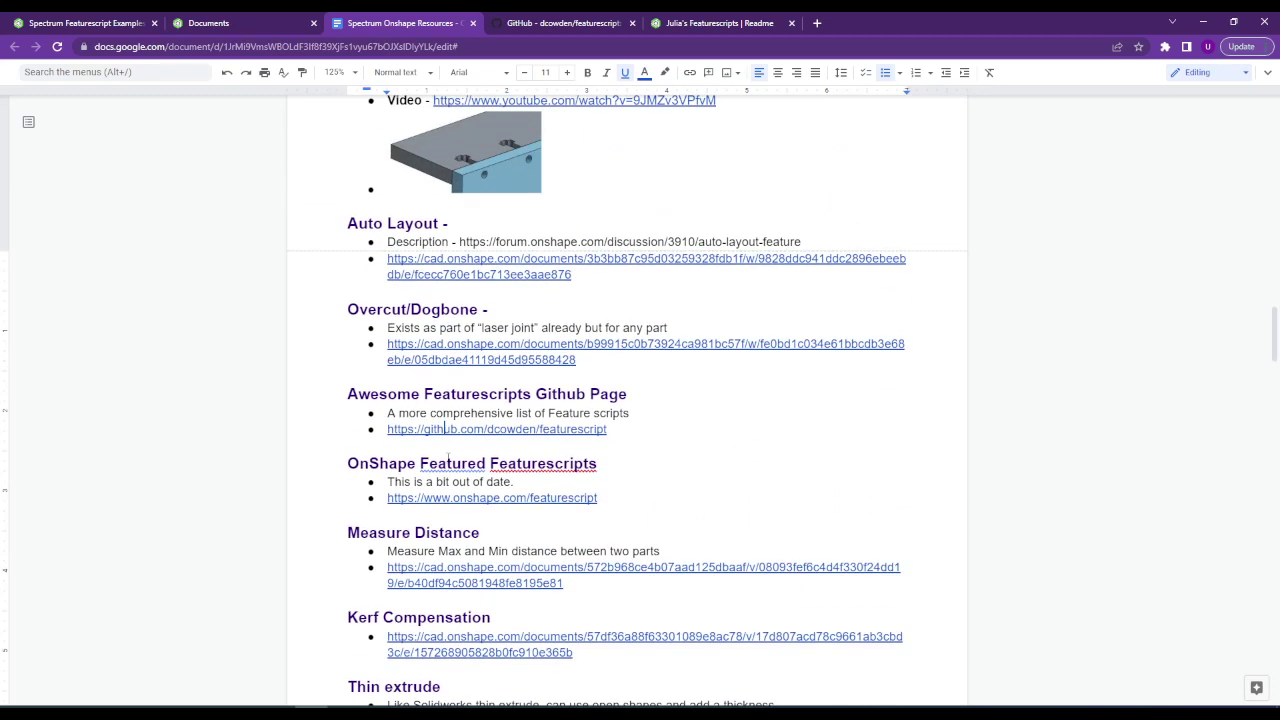
scroll(448, 457, up, 1)
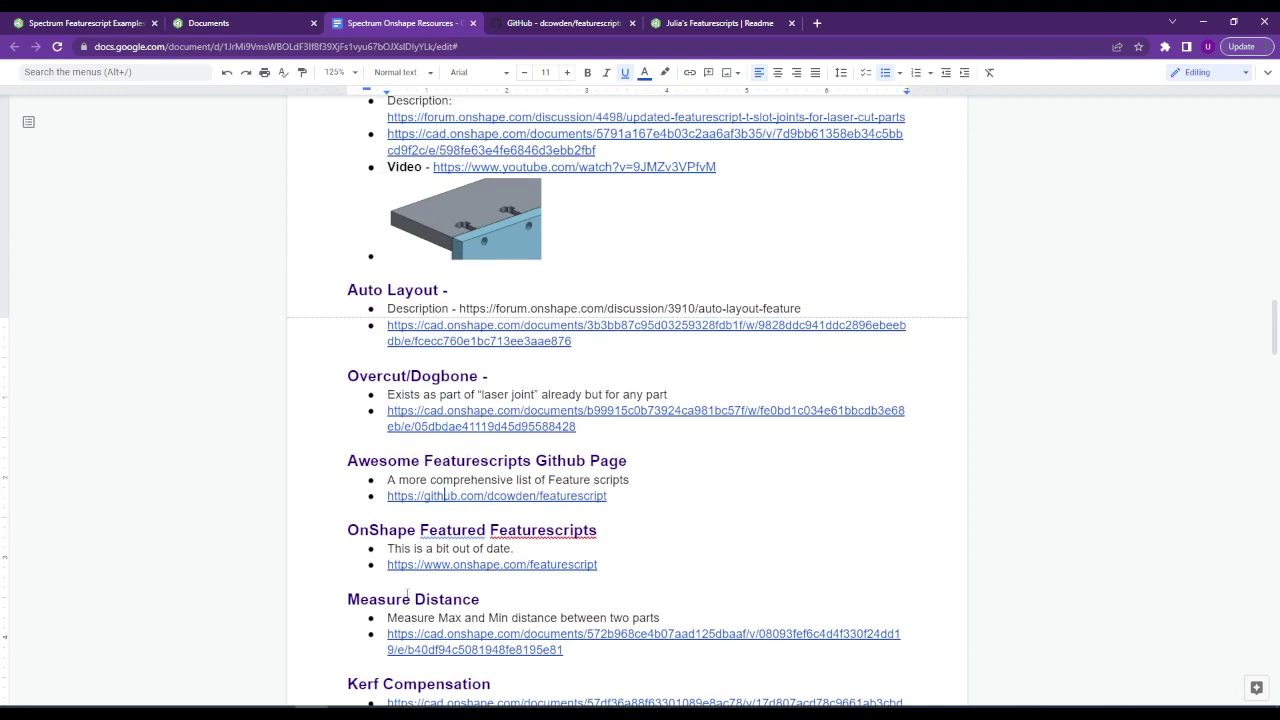
scroll(424, 612, up, 3)
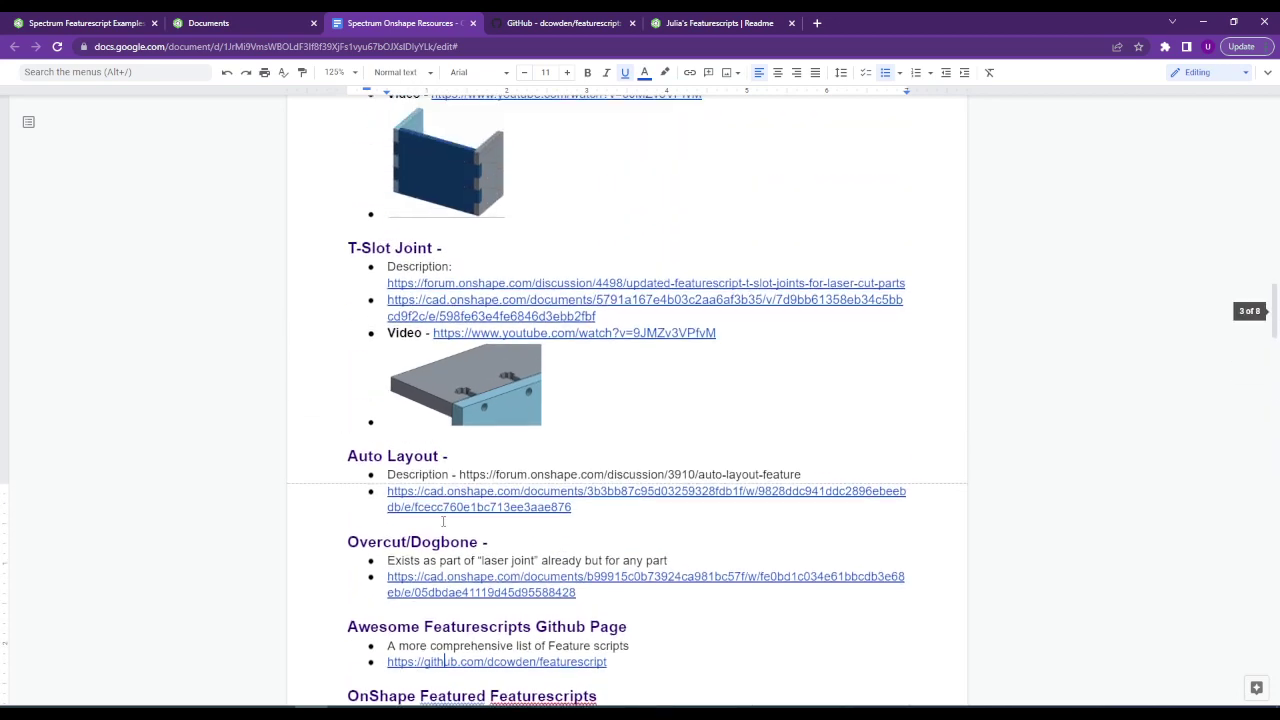
scroll(443, 522, up, 5)
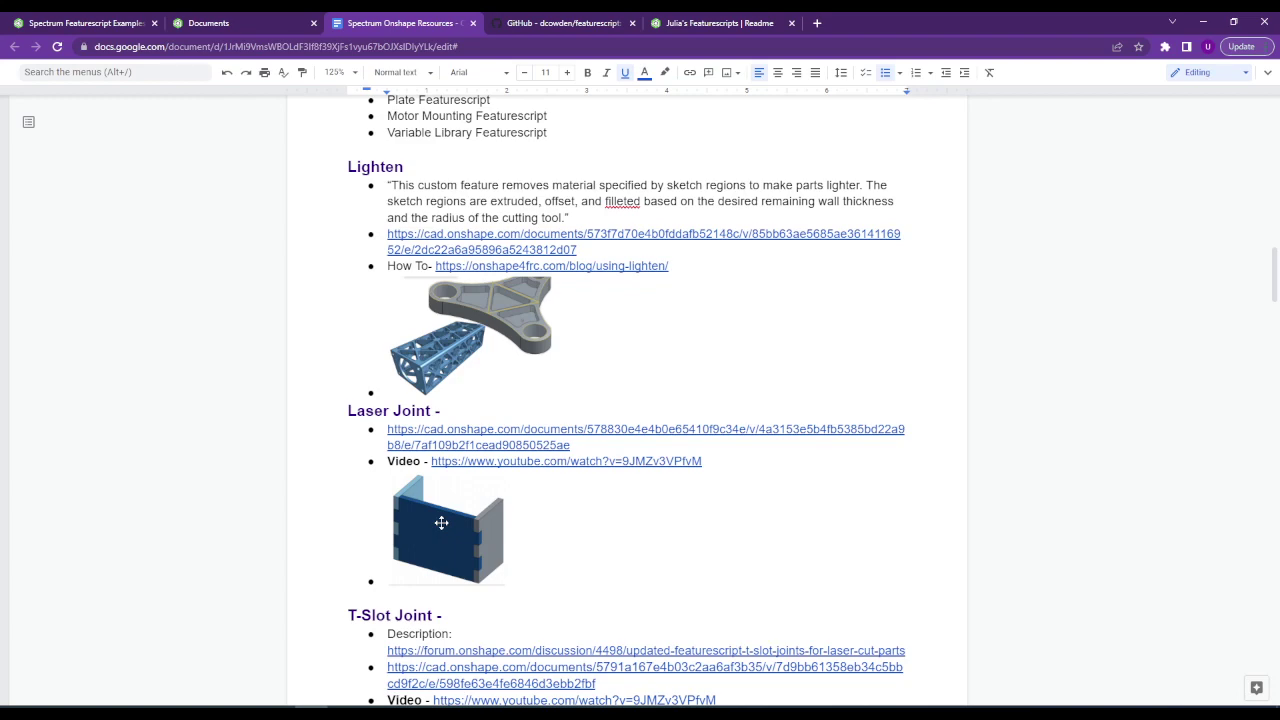
scroll(441, 522, down, 5)
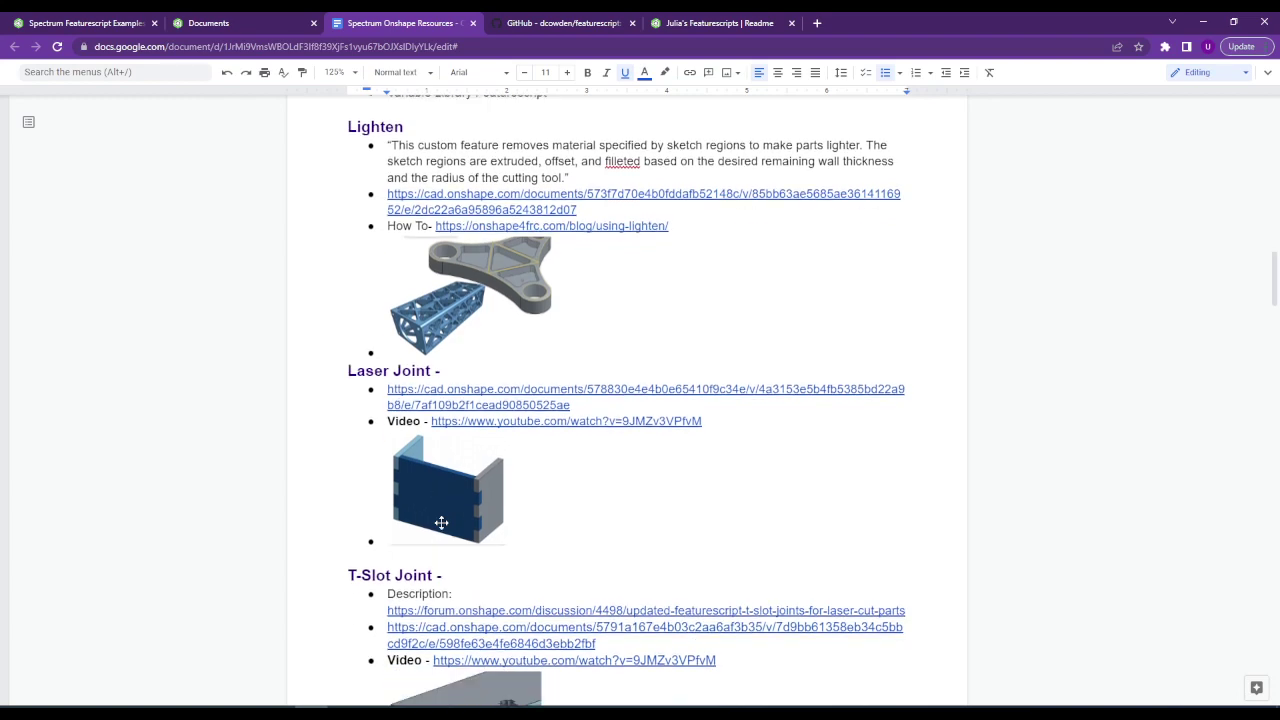
scroll(575, 598, down, 1)
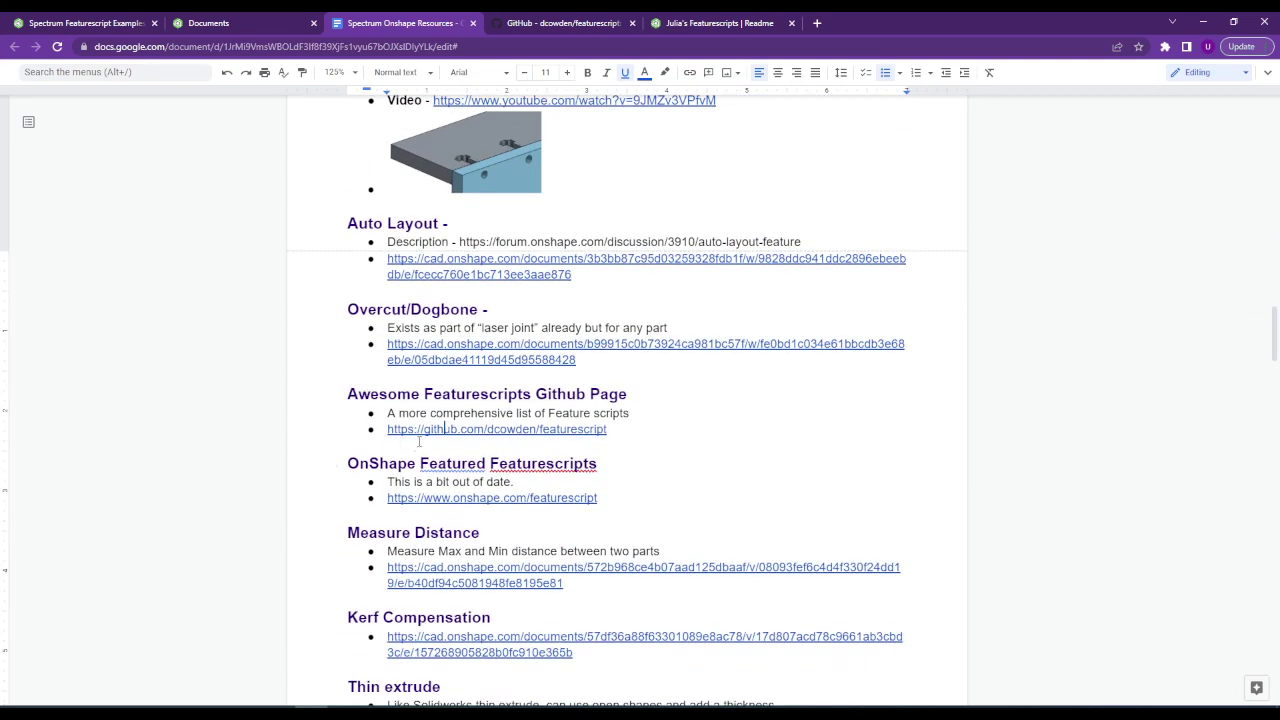
scroll(420, 448, up, 2)
scroll(444, 452, up, 5)
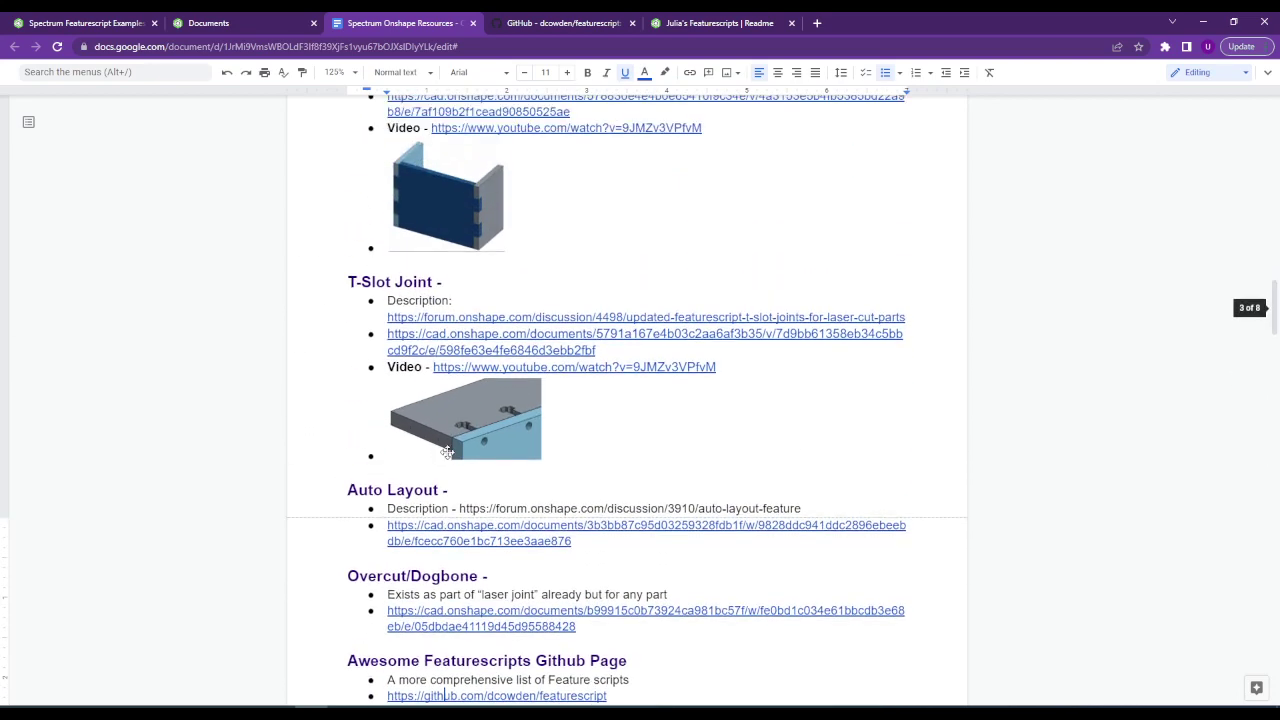
scroll(447, 452, up, 1)
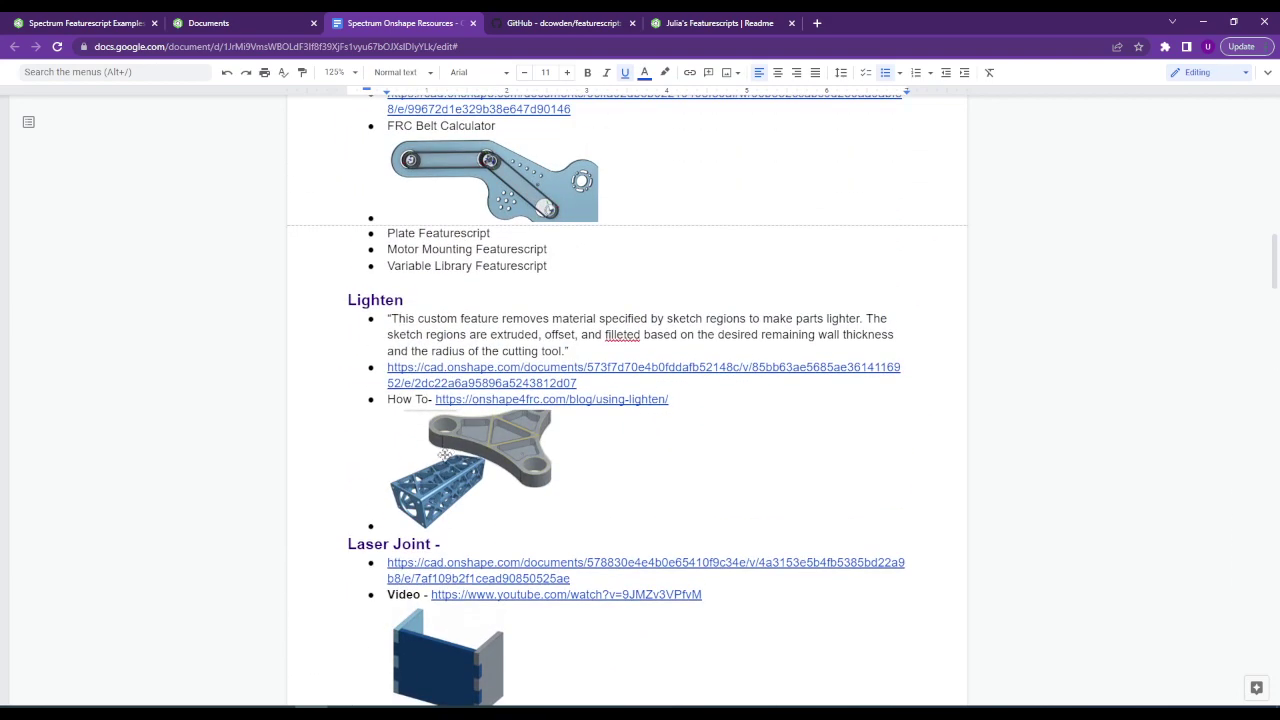
scroll(420, 474, up, 1)
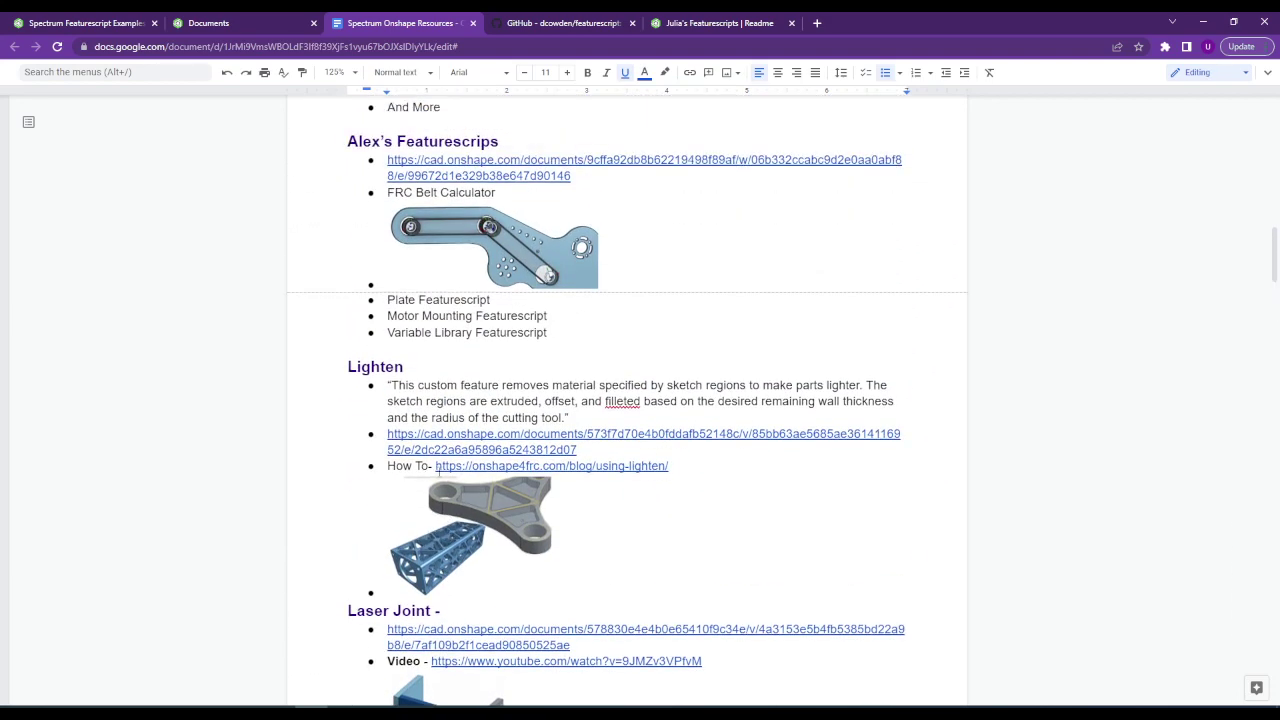
click(473, 466)
Open the 'Using the Lighten Featurescript' blog post in a new tab and read it.
click(503, 487)
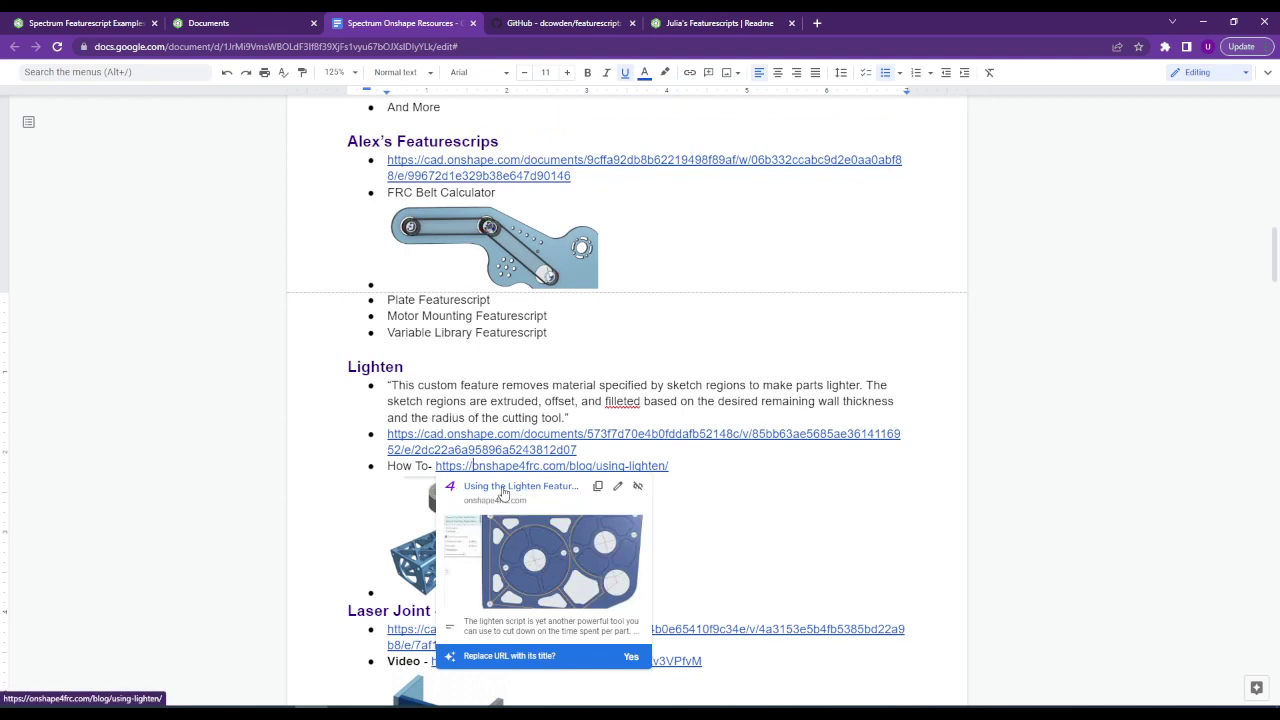
click(531, 24)
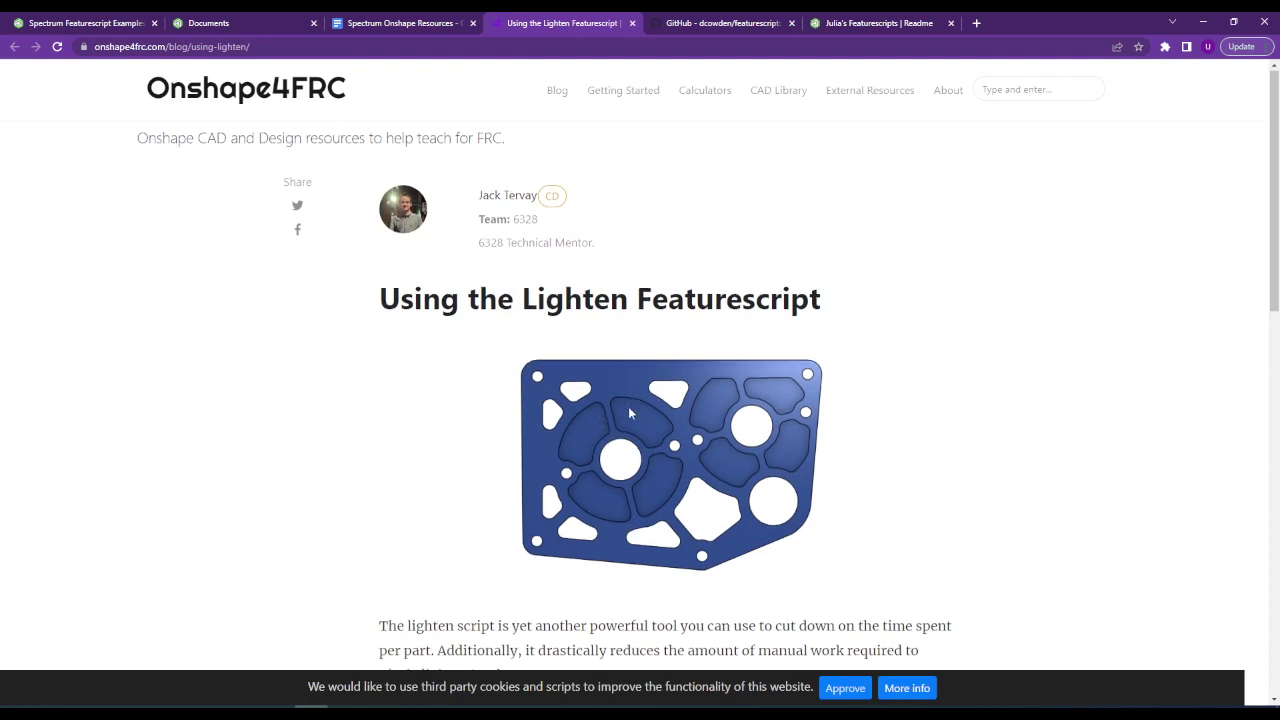
scroll(628, 406, down, 5)
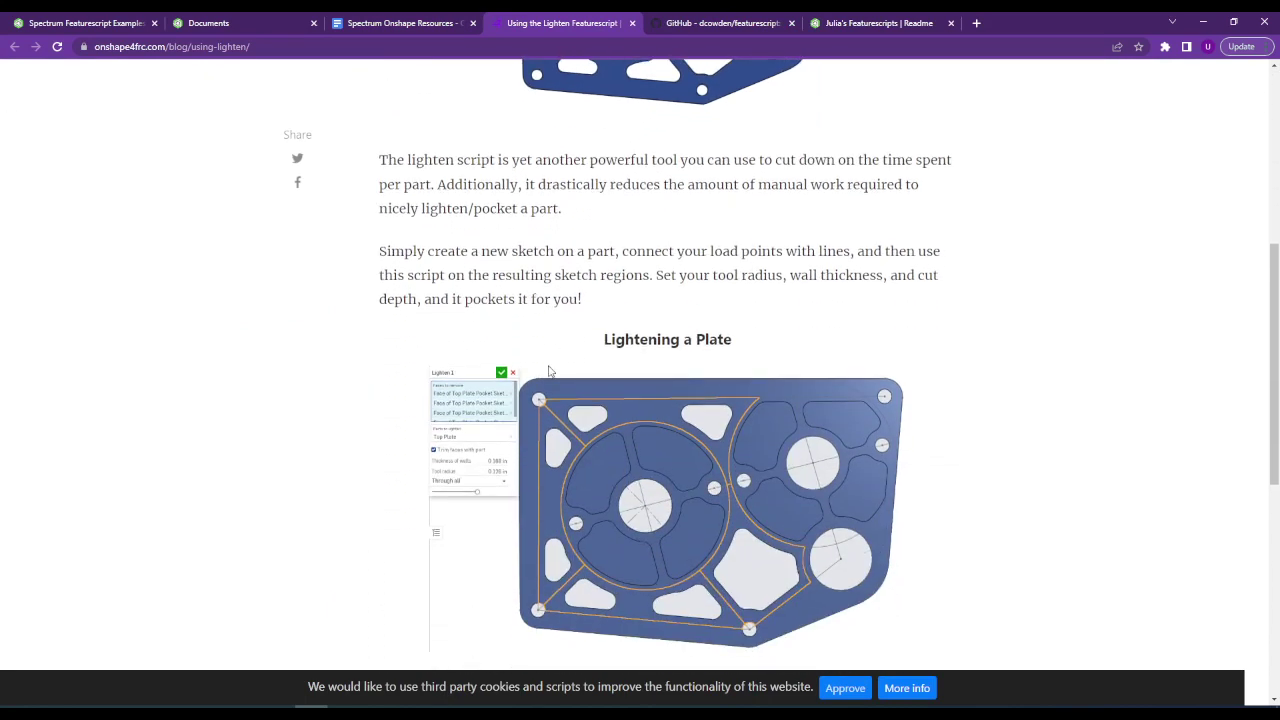
scroll(578, 354, down, 5)
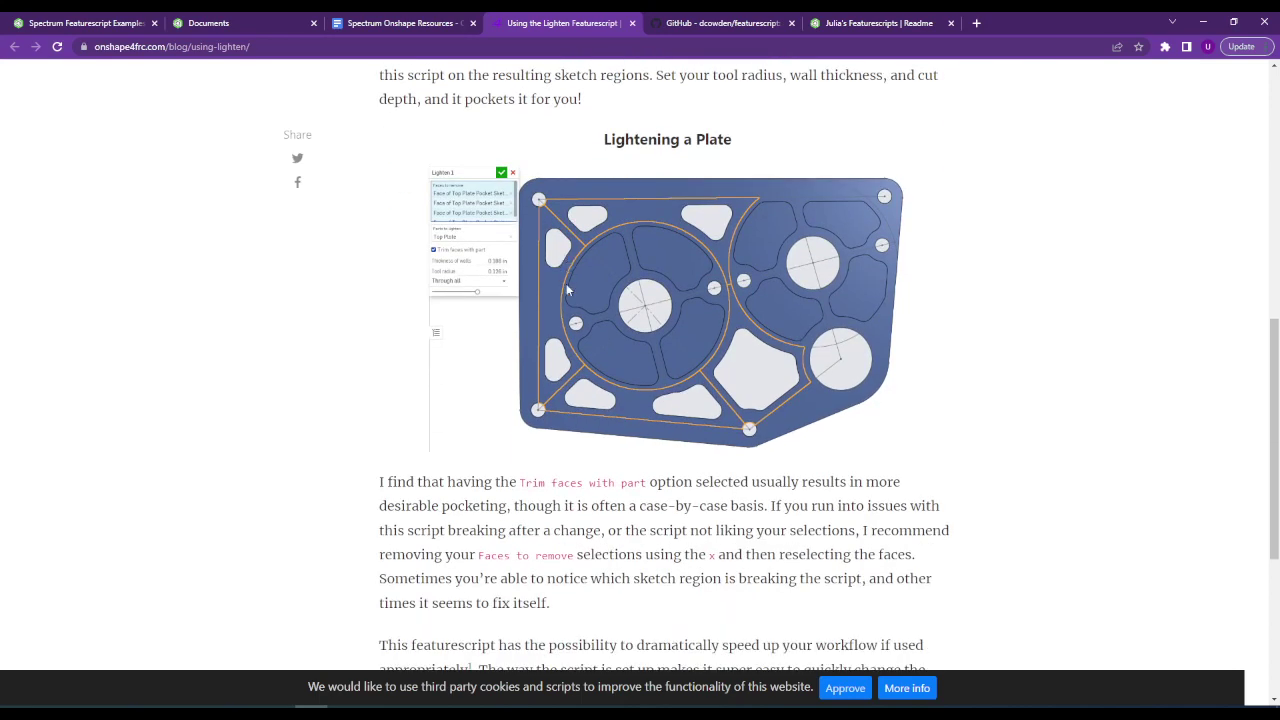
Finish reading the post and return to the resources doc at the Shafts and Spacers entries.
scroll(583, 346, up, 3)
scroll(463, 372, up, 2)
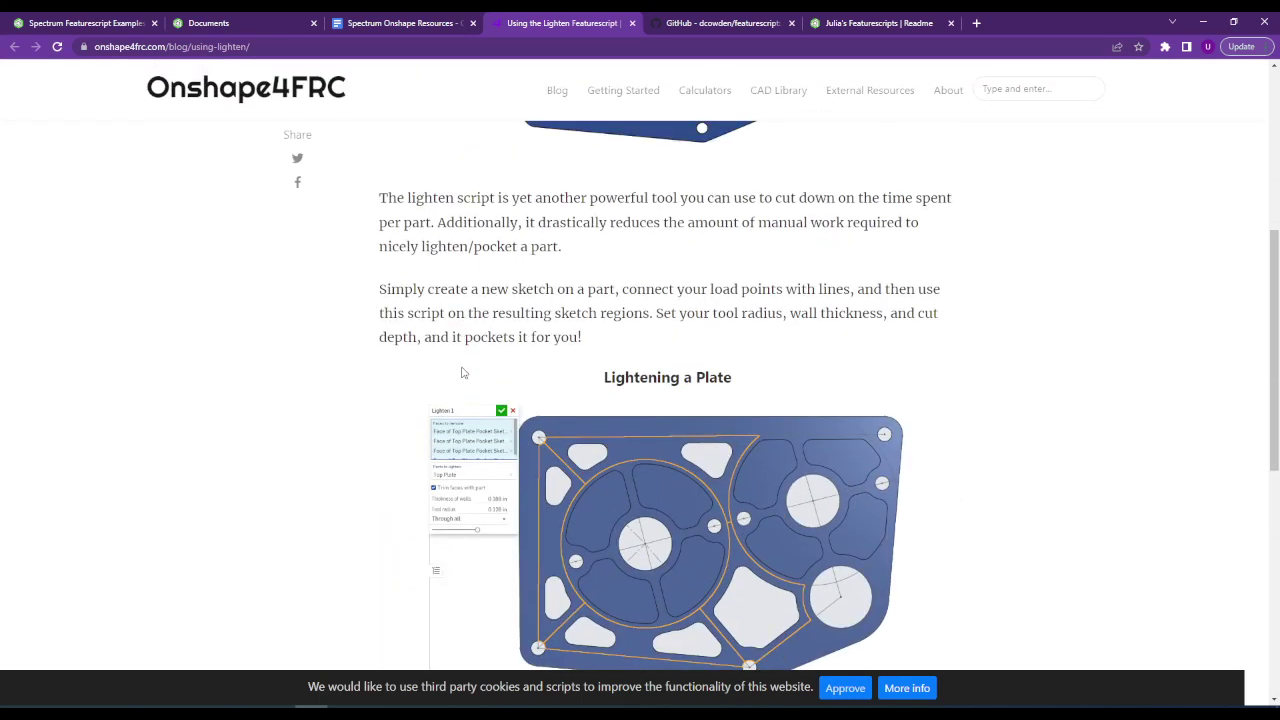
scroll(531, 462, up, 4)
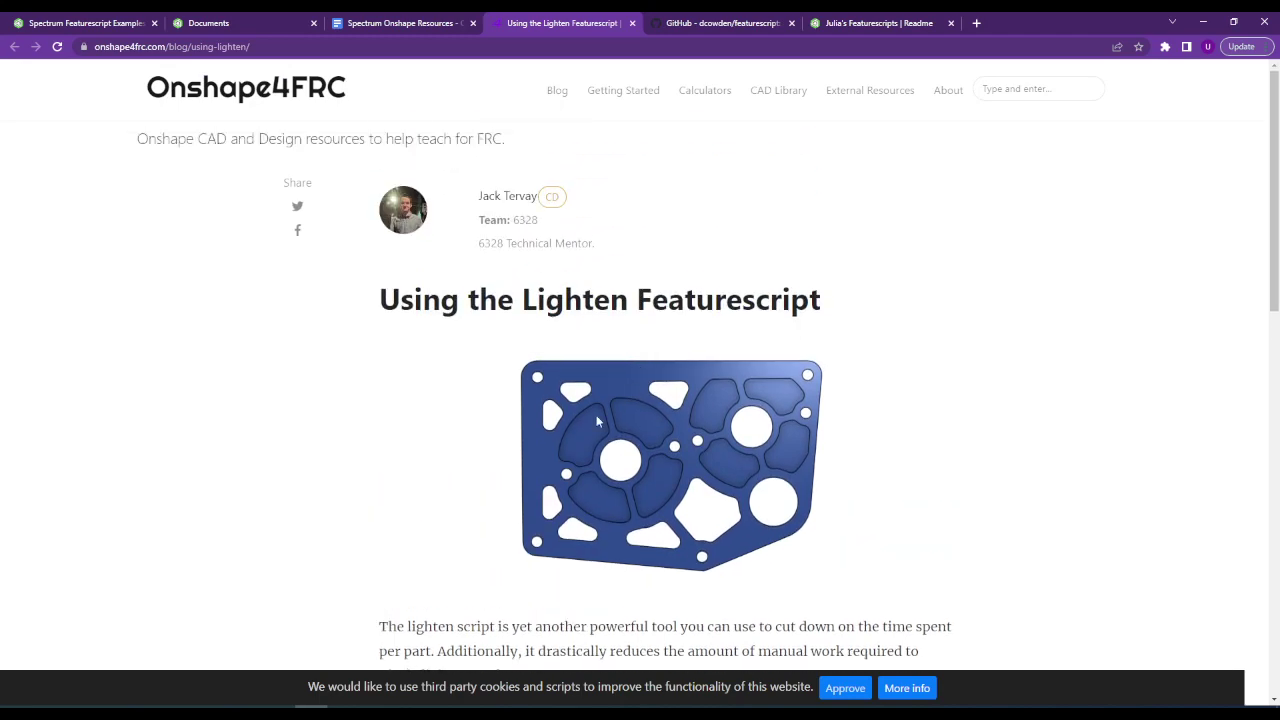
scroll(568, 449, down, 1)
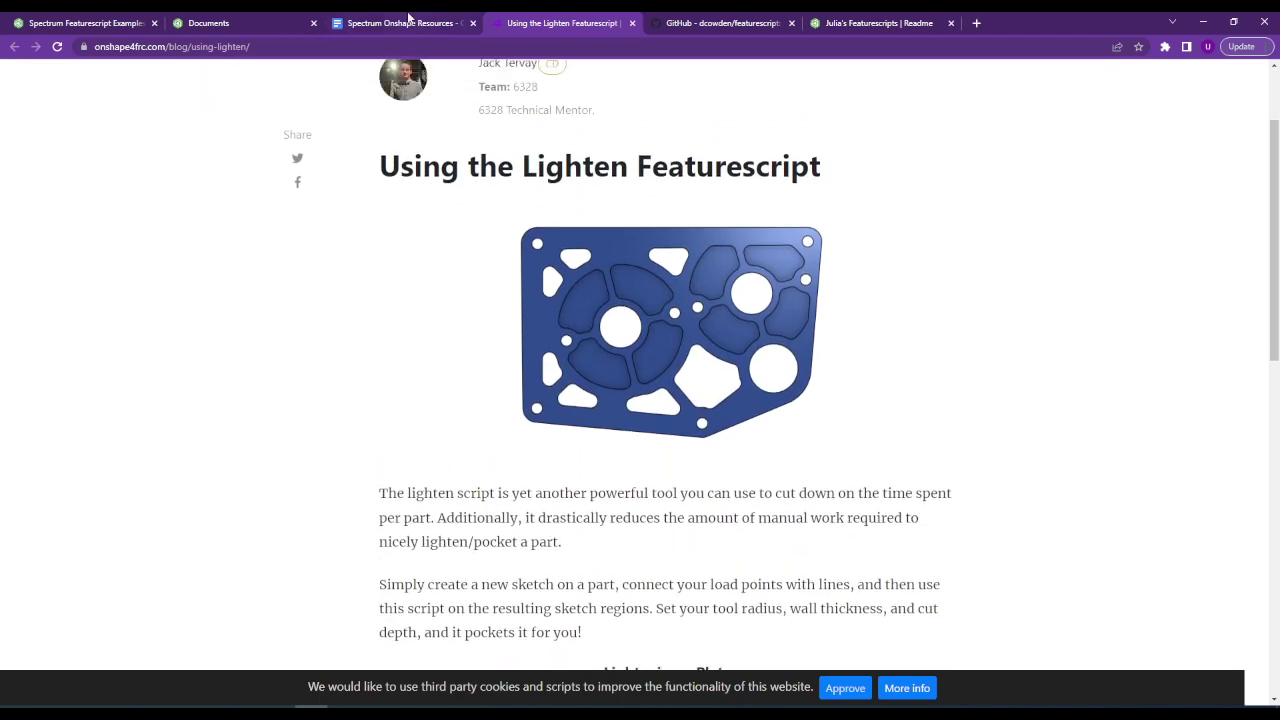
click(466, 25)
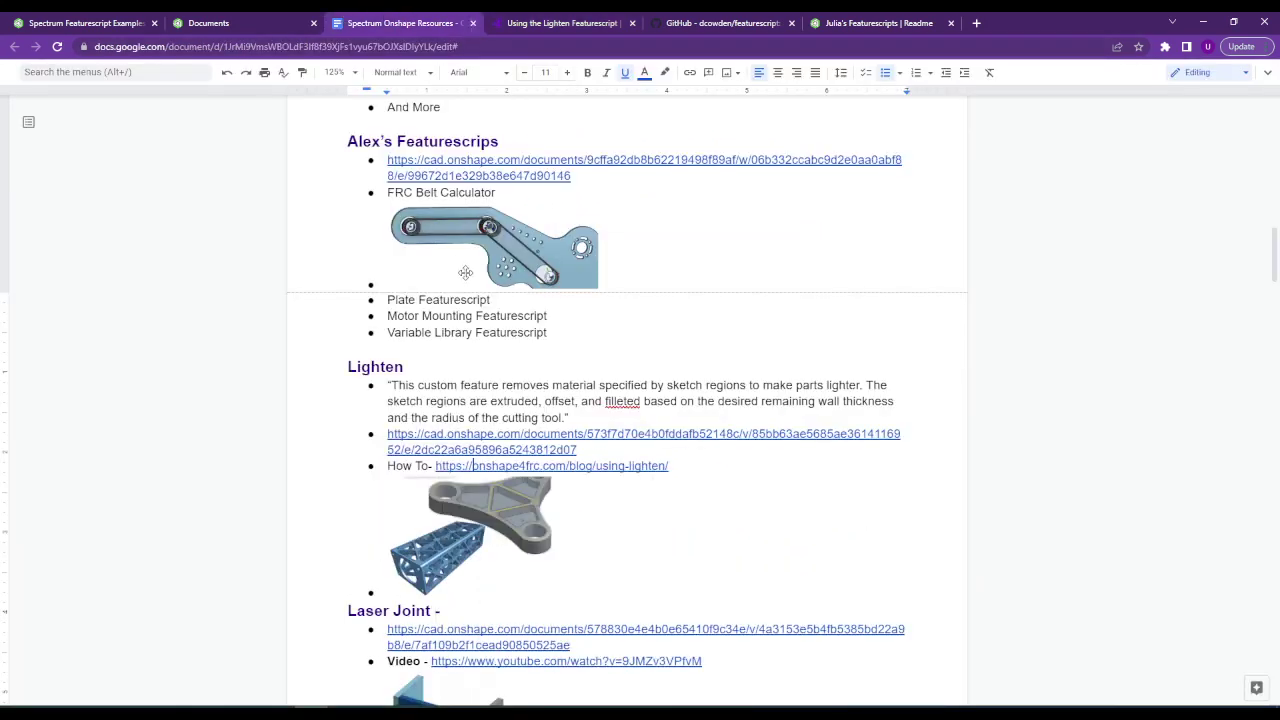
scroll(476, 315, up, 8)
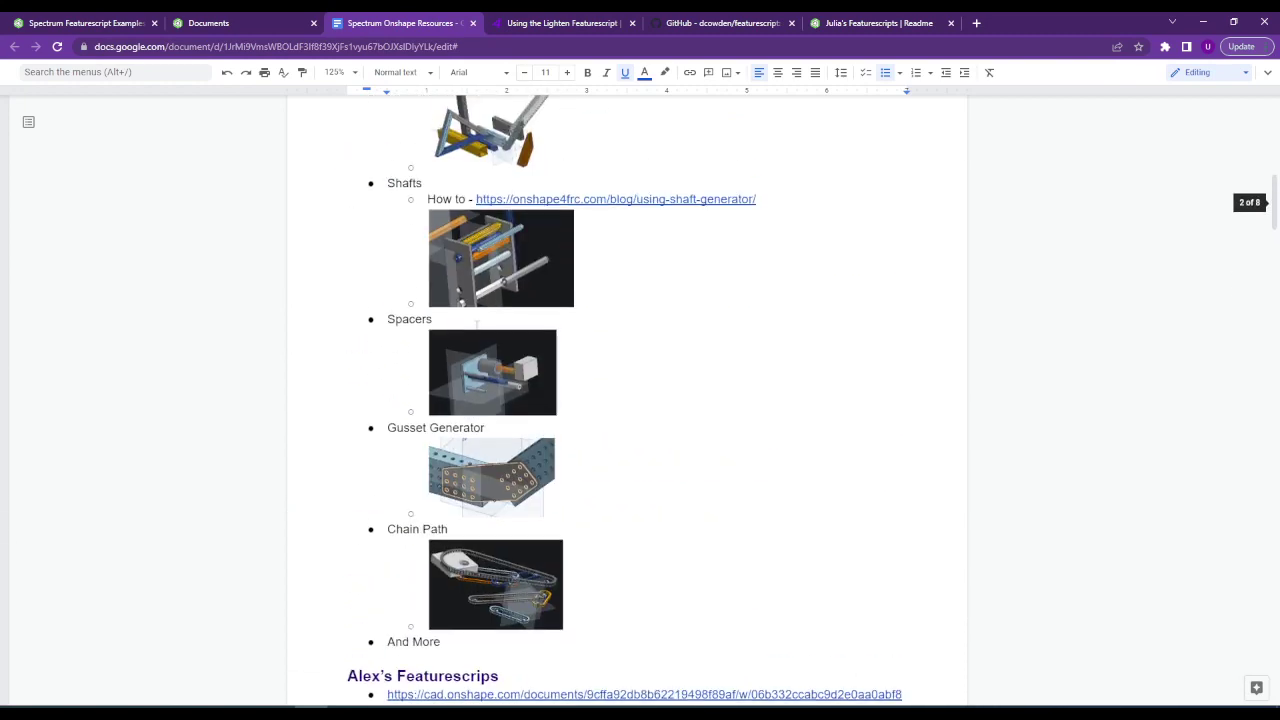
Back in the Part Studio, move the frame model aside and start Sketch 3 on the Top plane.
click(76, 22)
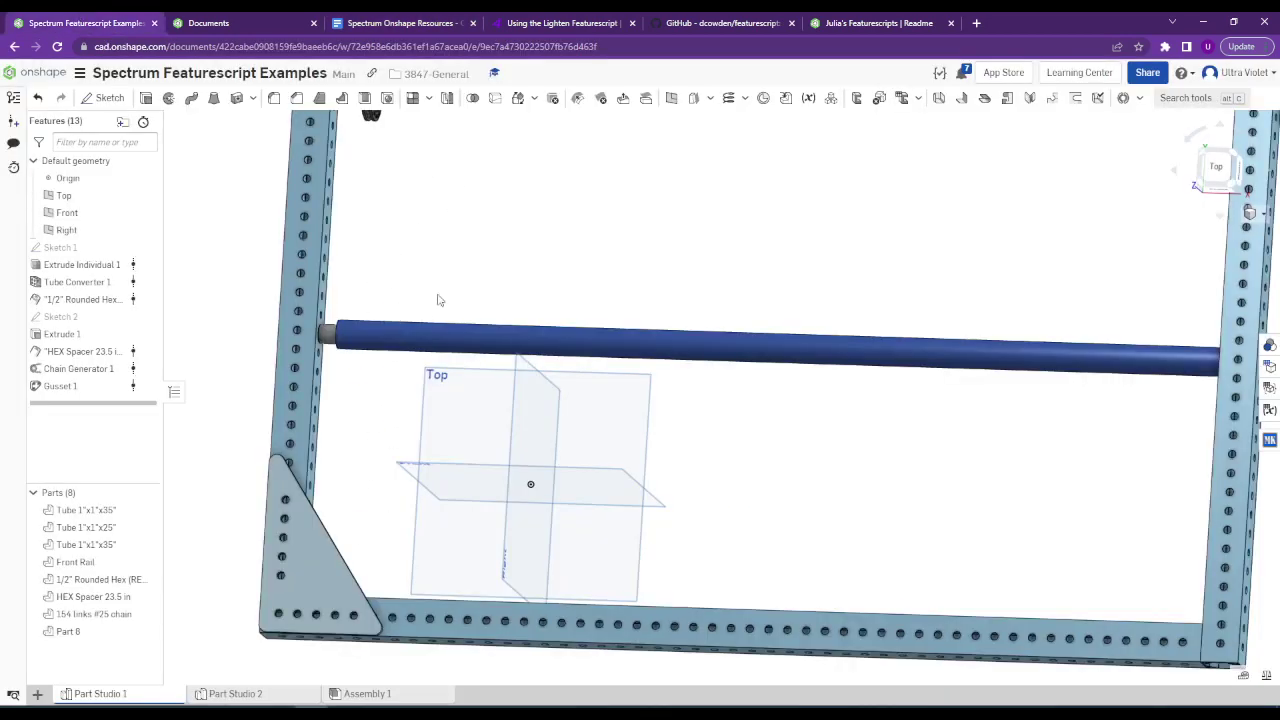
scroll(437, 297, down, 3)
middle_drag(787, 334, 483, 351)
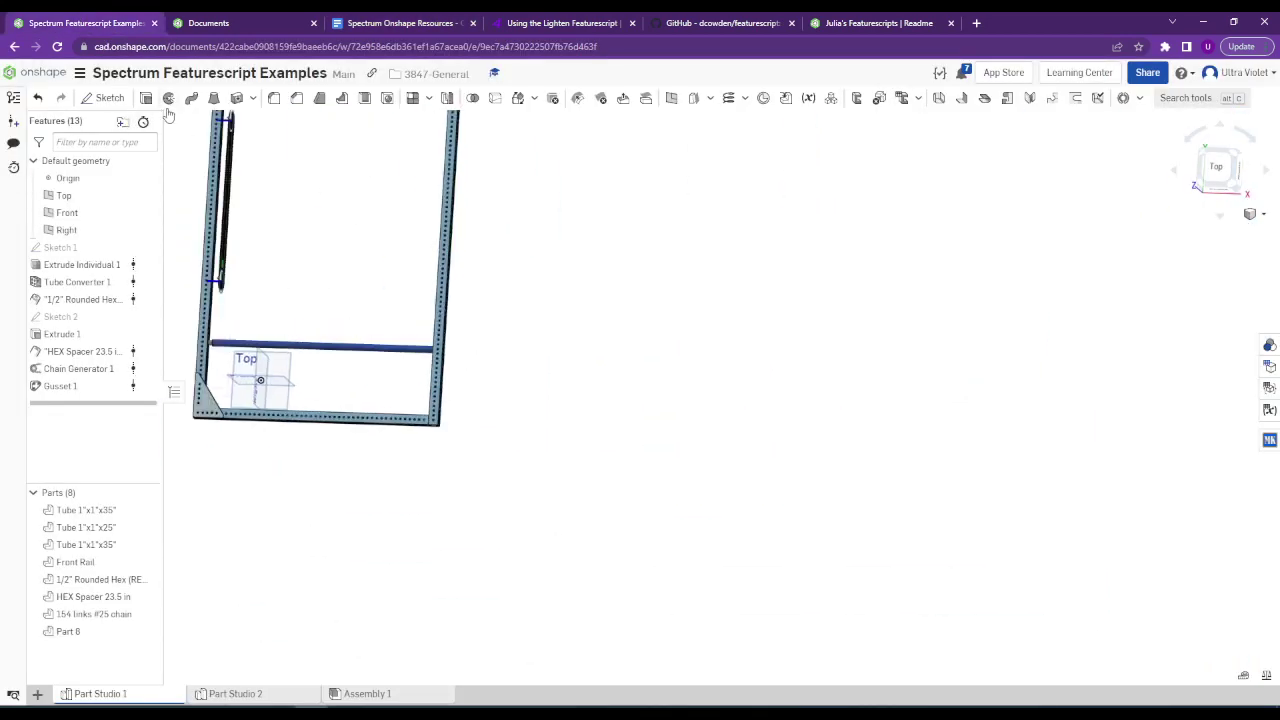
click(85, 97)
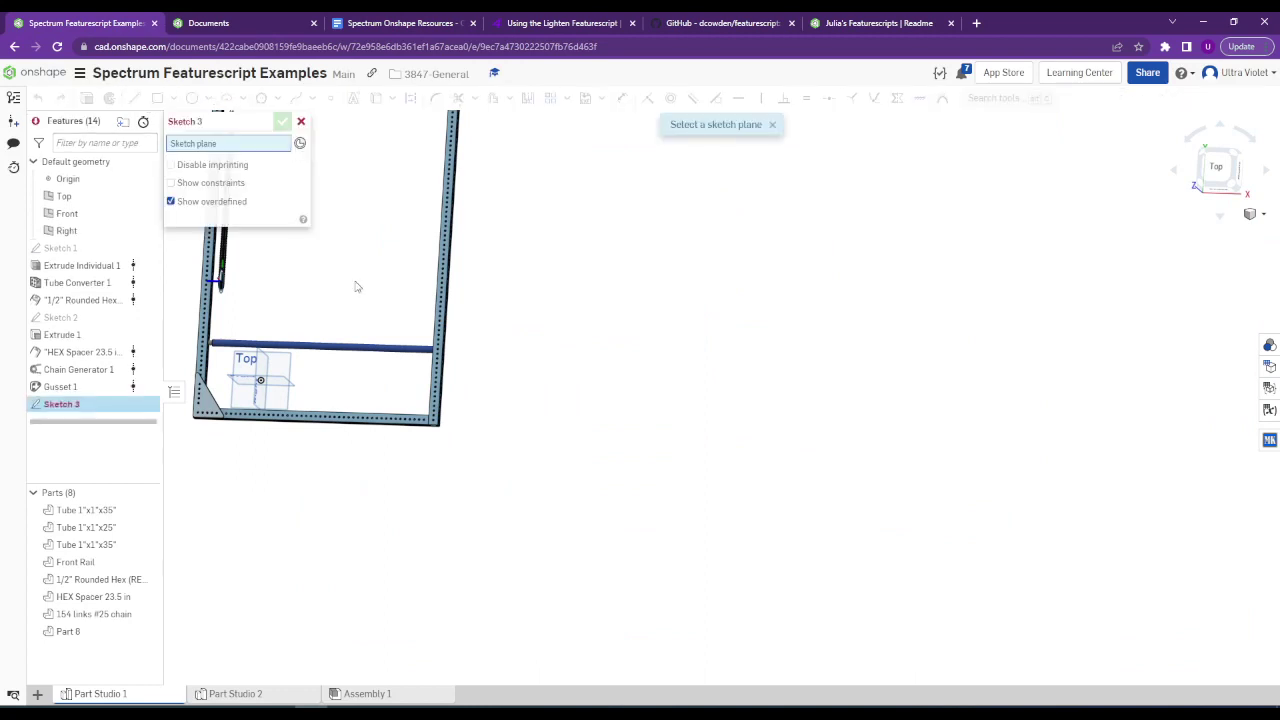
click(285, 367)
Draw a corner rectangle sized 2 by 40.
click(157, 97)
click(526, 414)
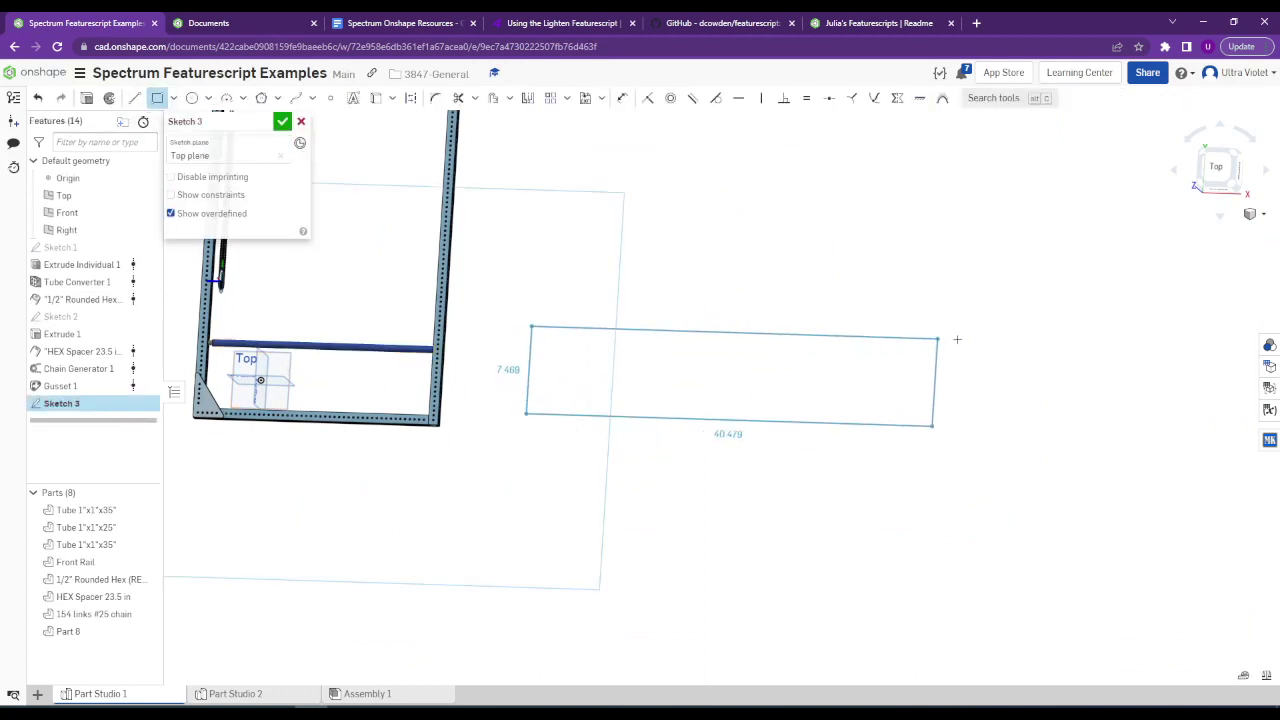
click(1109, 383)
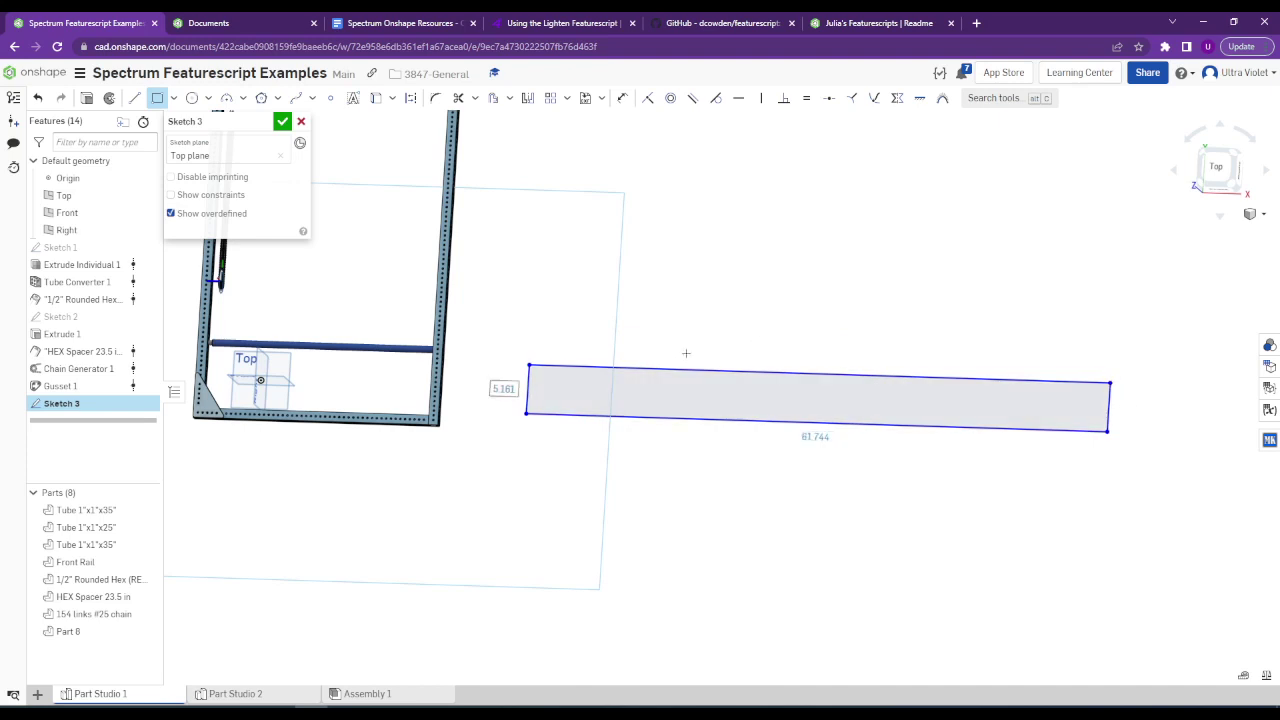
text(7)
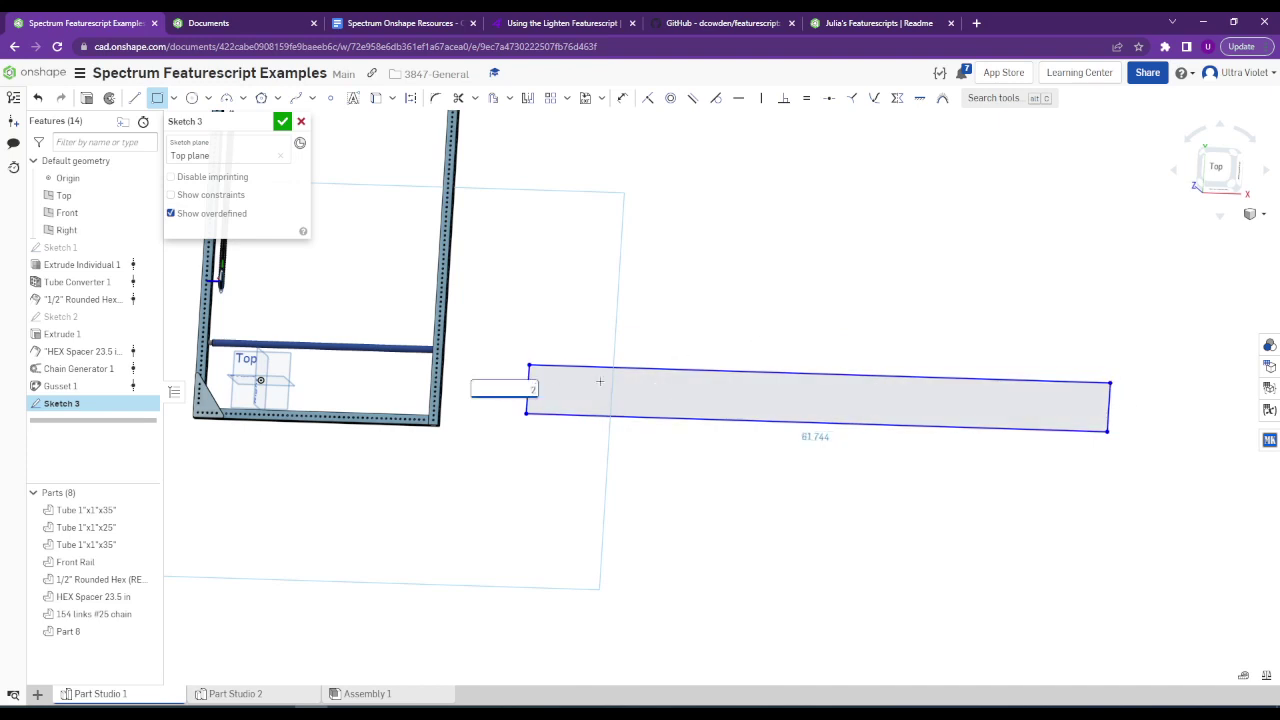
key(Return)
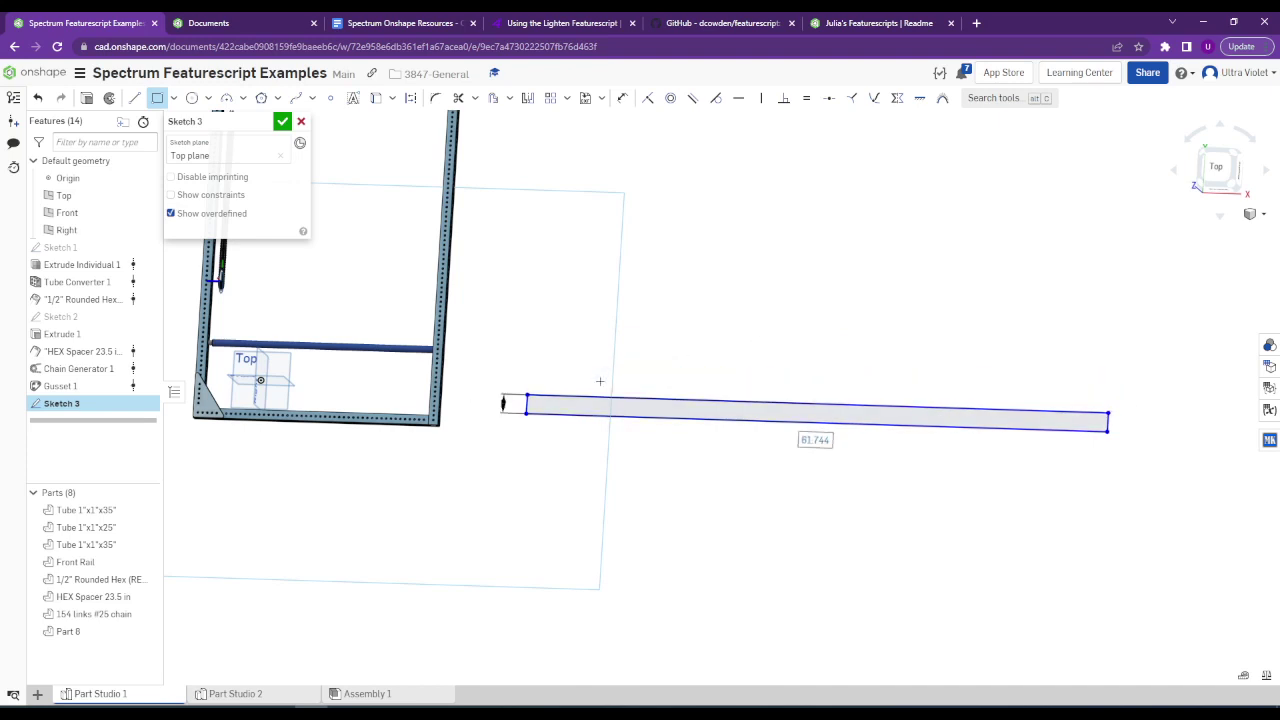
text(40)
key(Return)
key(Escape)
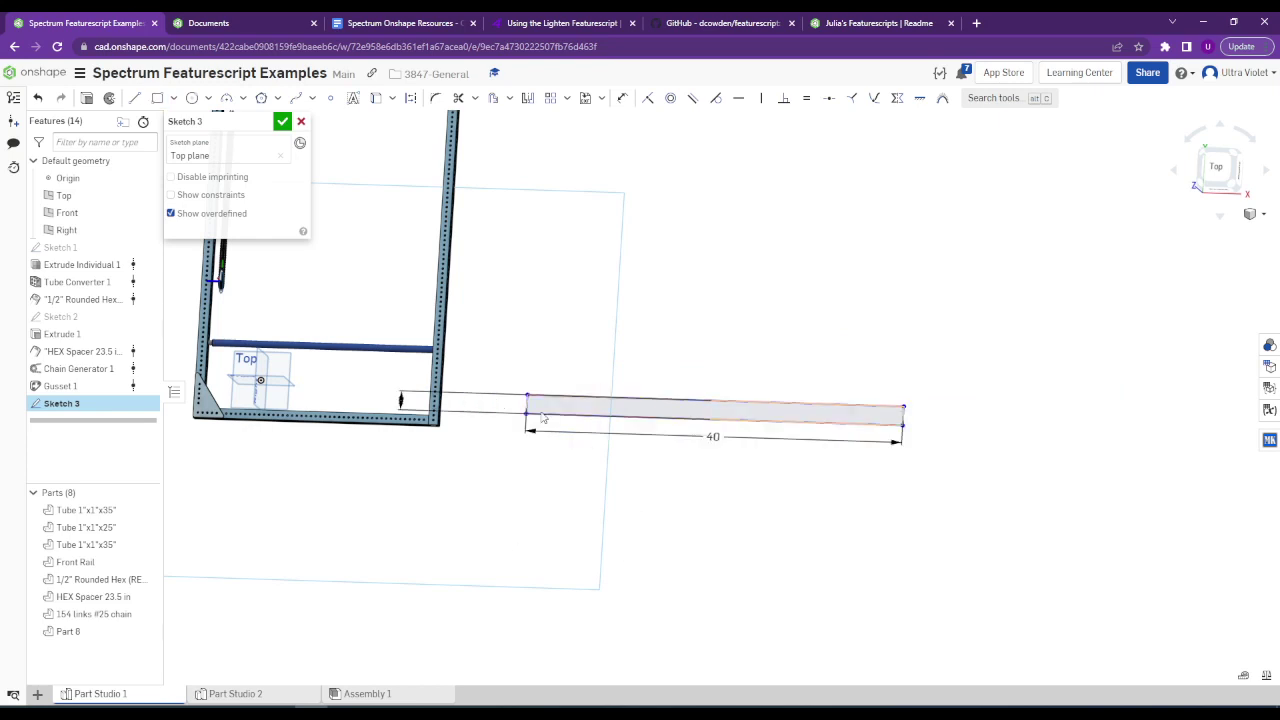
Extrude the rectangle into a new part and edit its depth.
scroll(541, 418, up, 5)
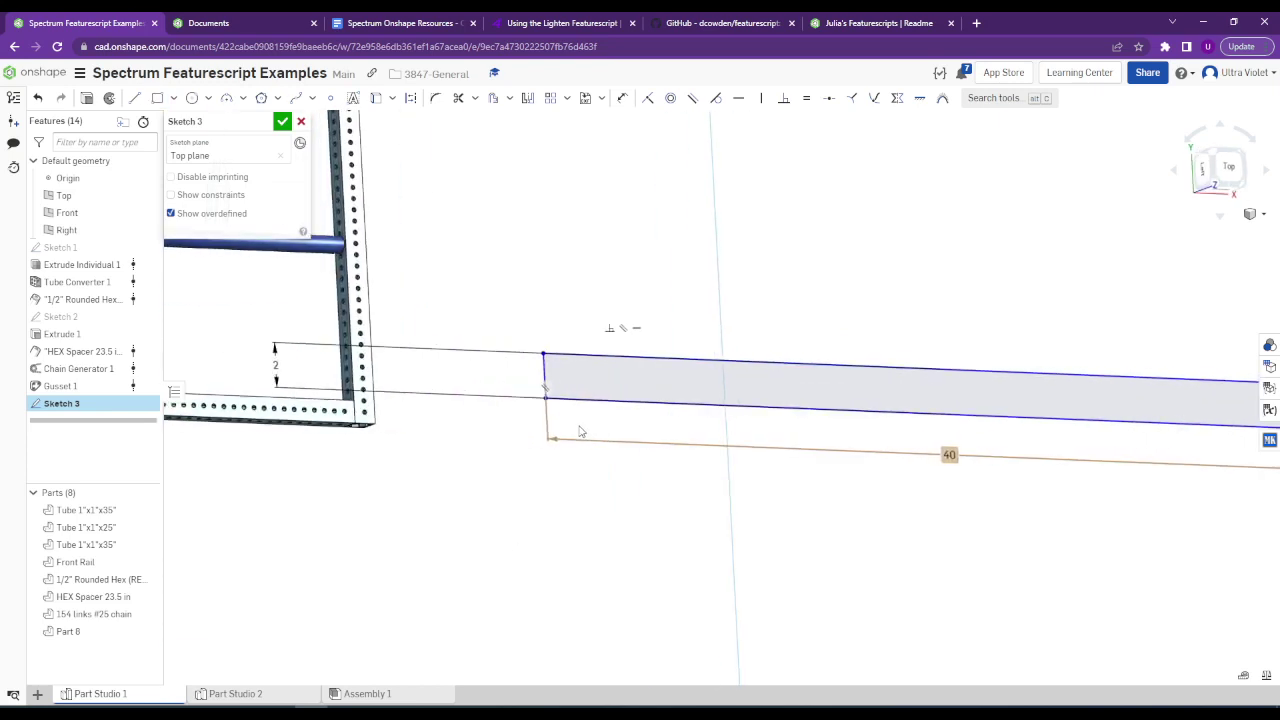
click(86, 97)
click(276, 229)
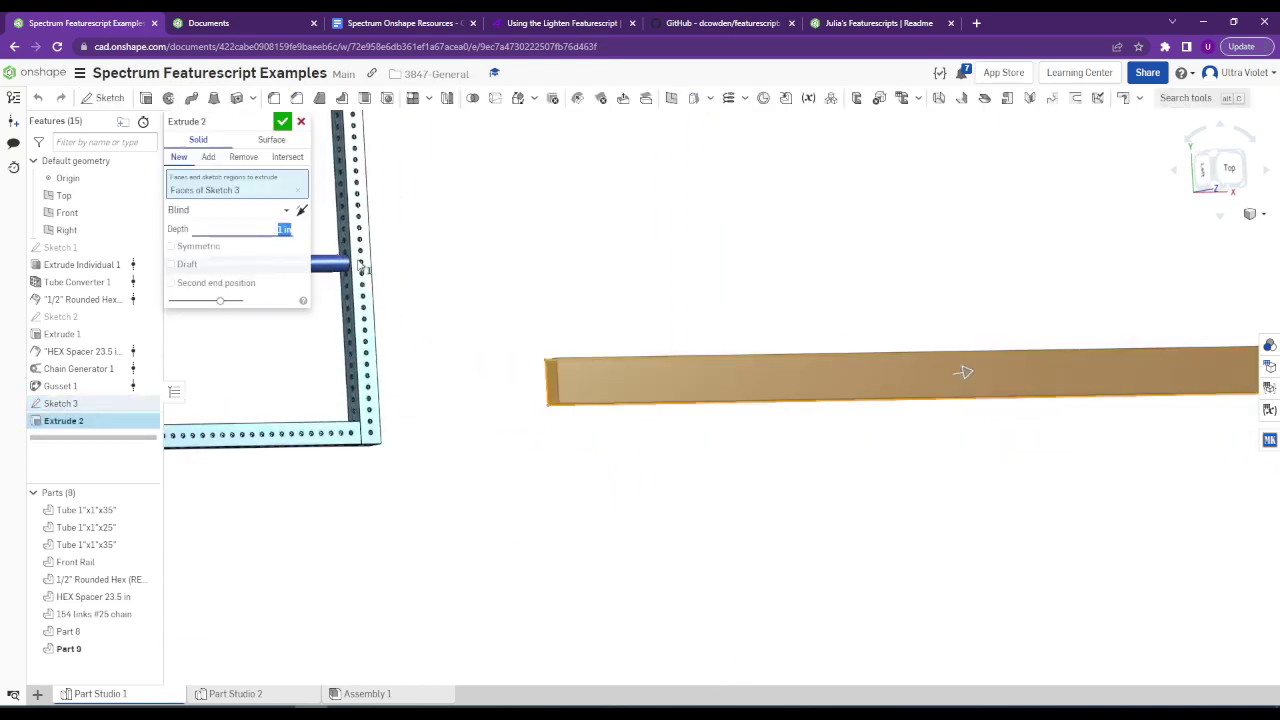
Accept Extrude 2 and start a Tube Converter feature from the tool search.
click(282, 122)
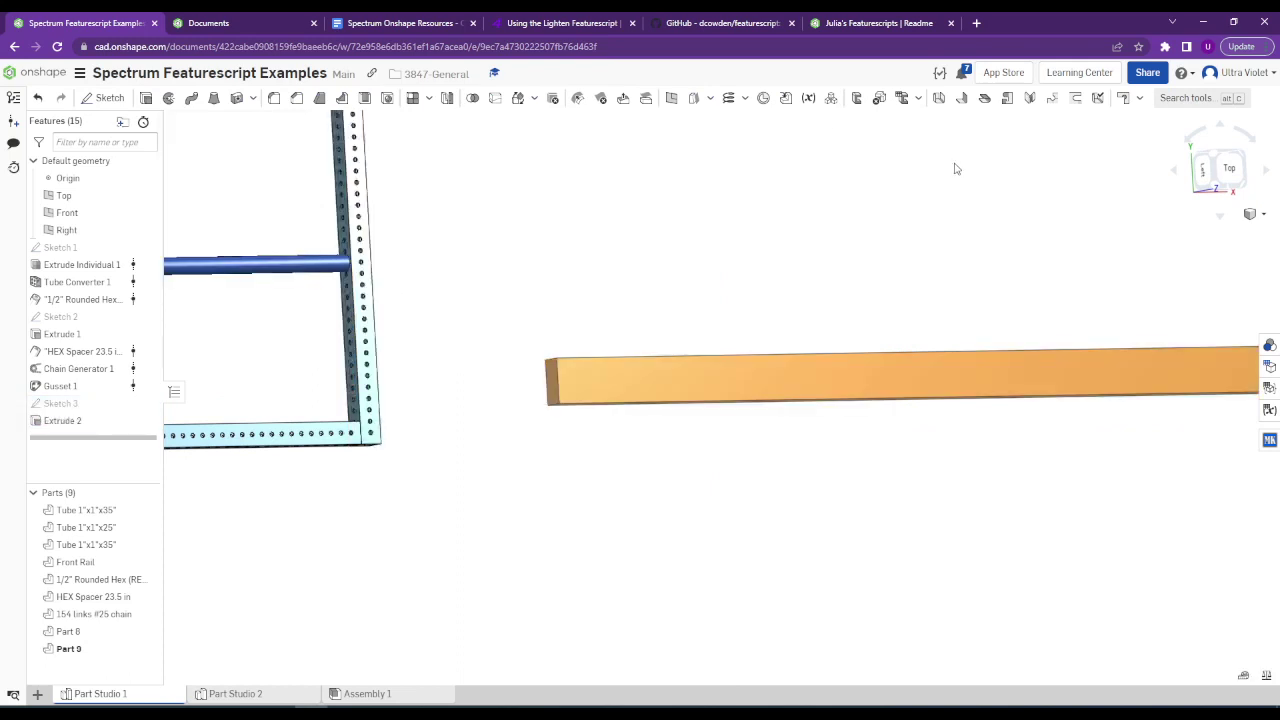
click(1185, 98)
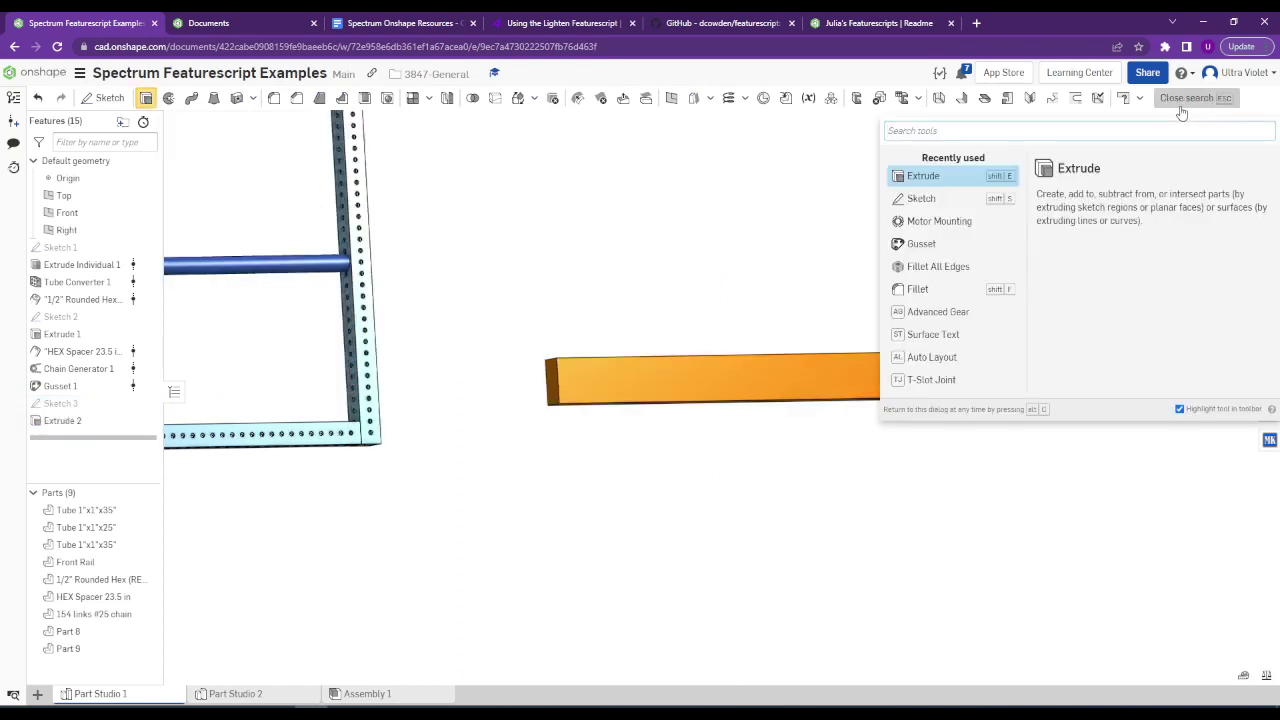
text(tube)
key(Return)
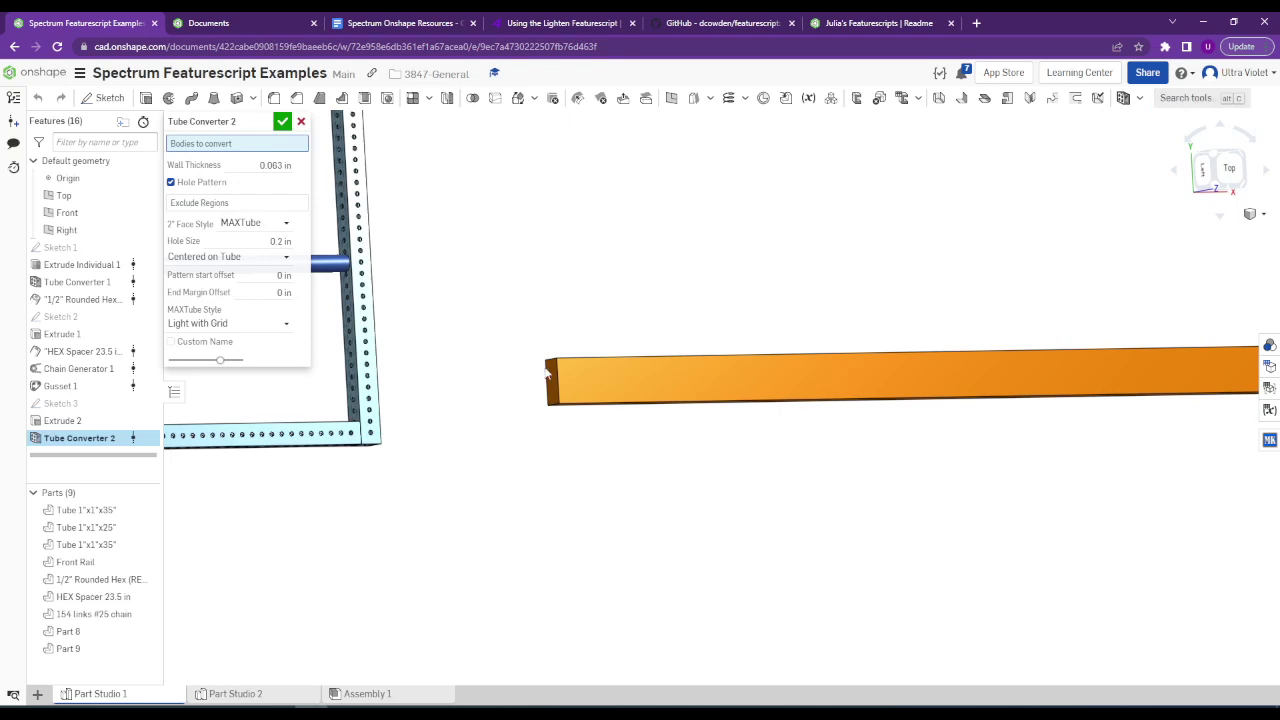
Convert the orange bar into a 2"x1"x40" tube with Versaframe 2" face style.
click(255, 223)
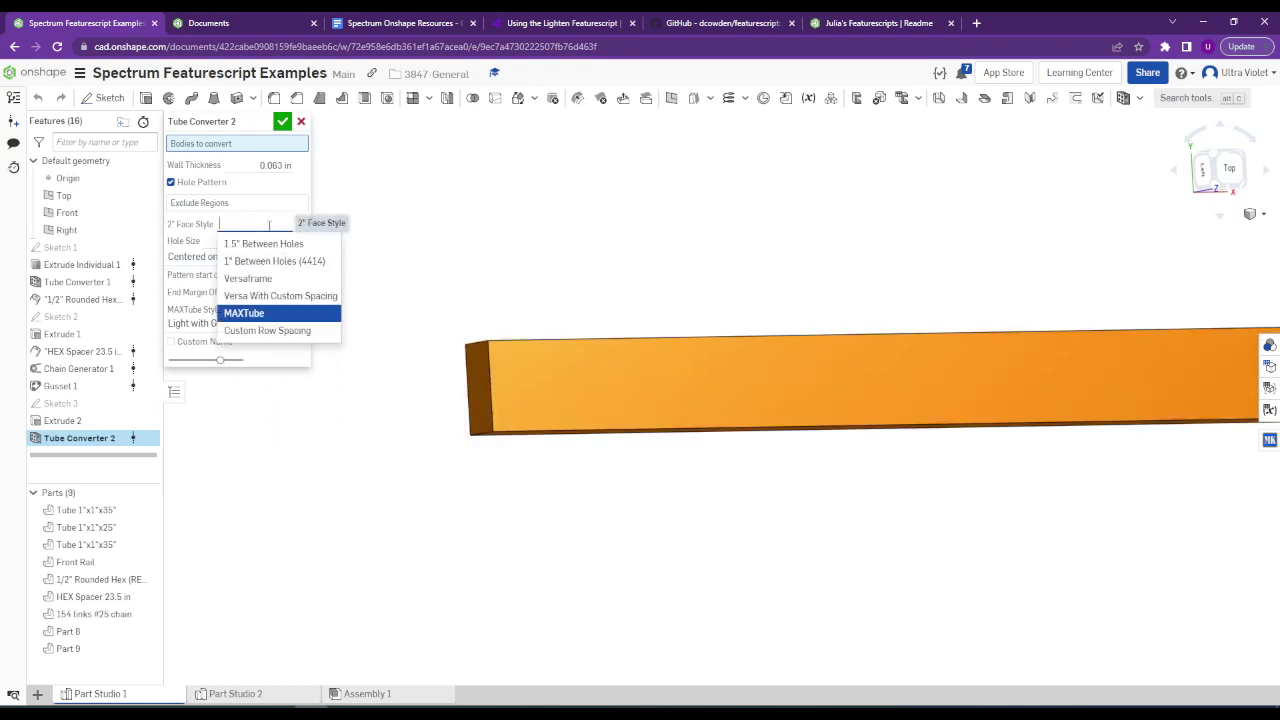
click(243, 311)
click(521, 377)
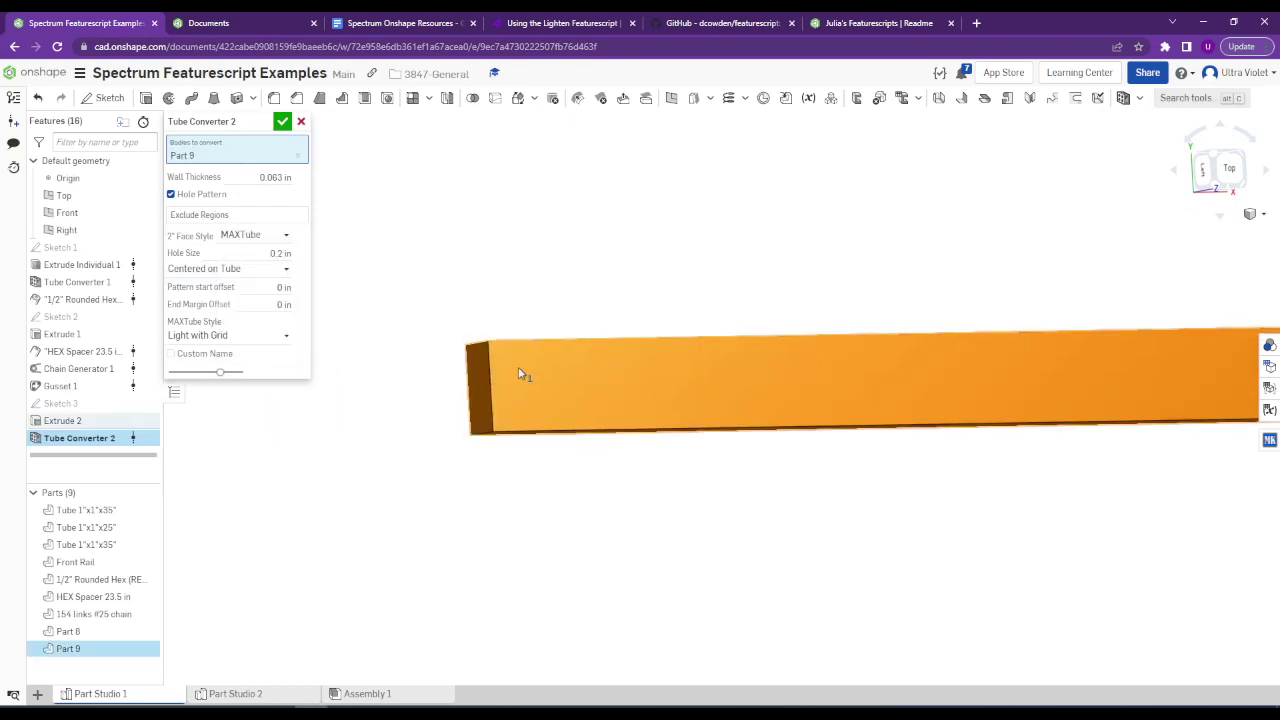
click(252, 238)
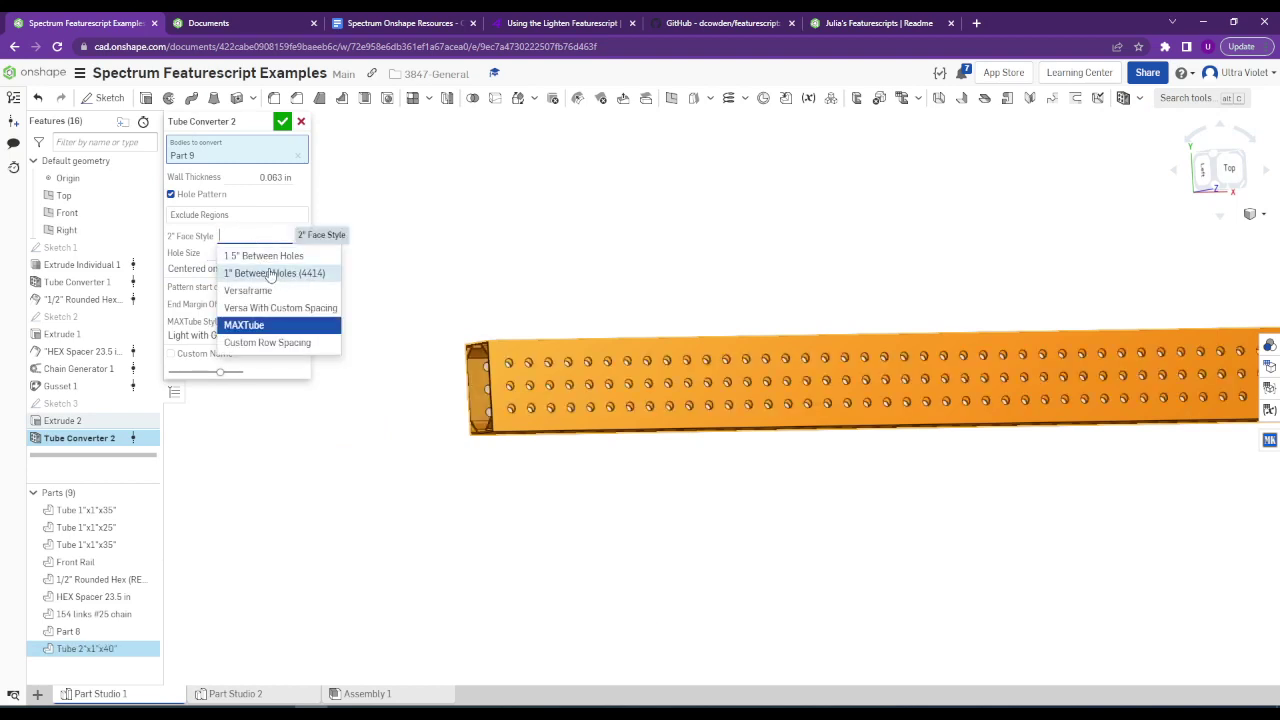
click(276, 289)
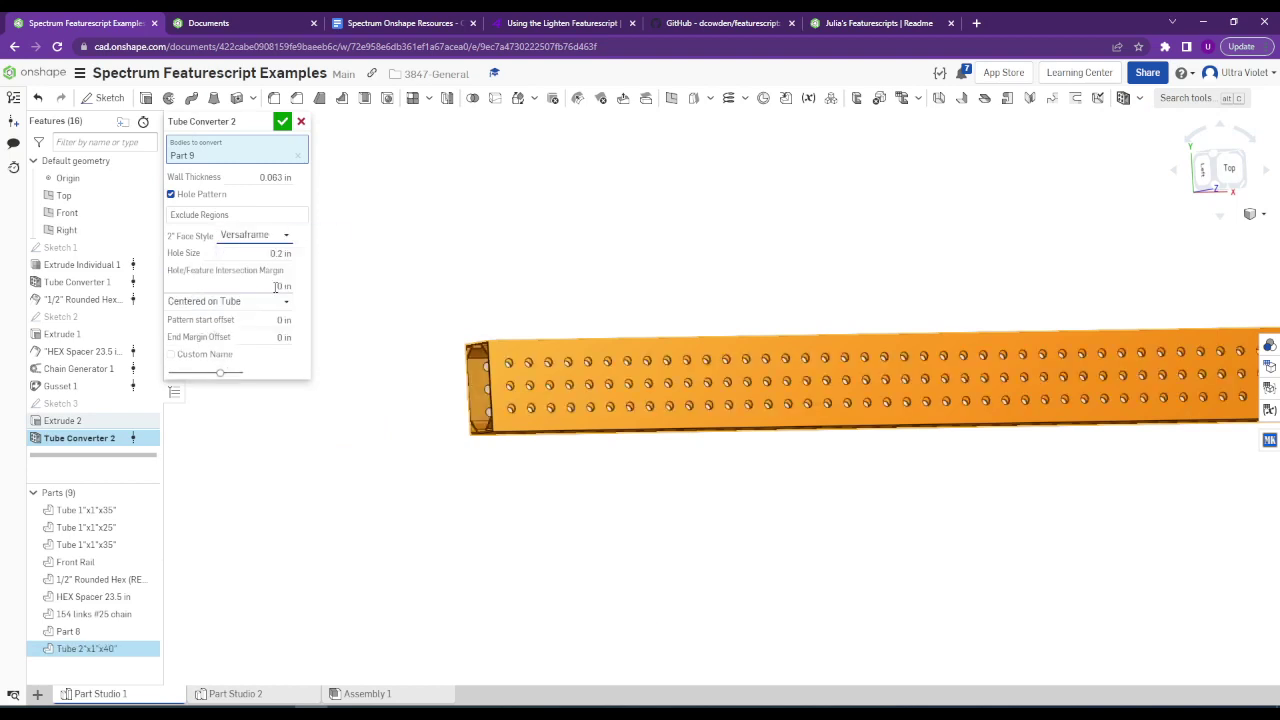
scroll(508, 372, up, 5)
right_drag(509, 394, 625, 380)
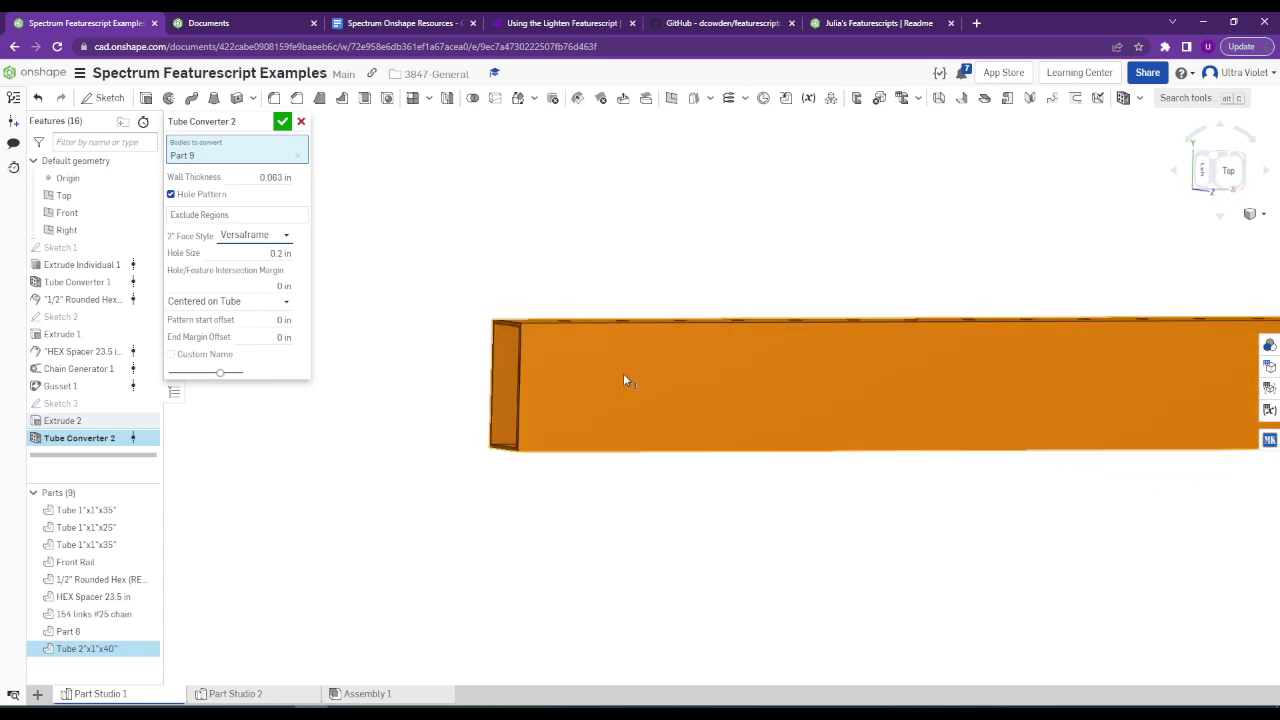
scroll(630, 388, up, 3)
click(283, 121)
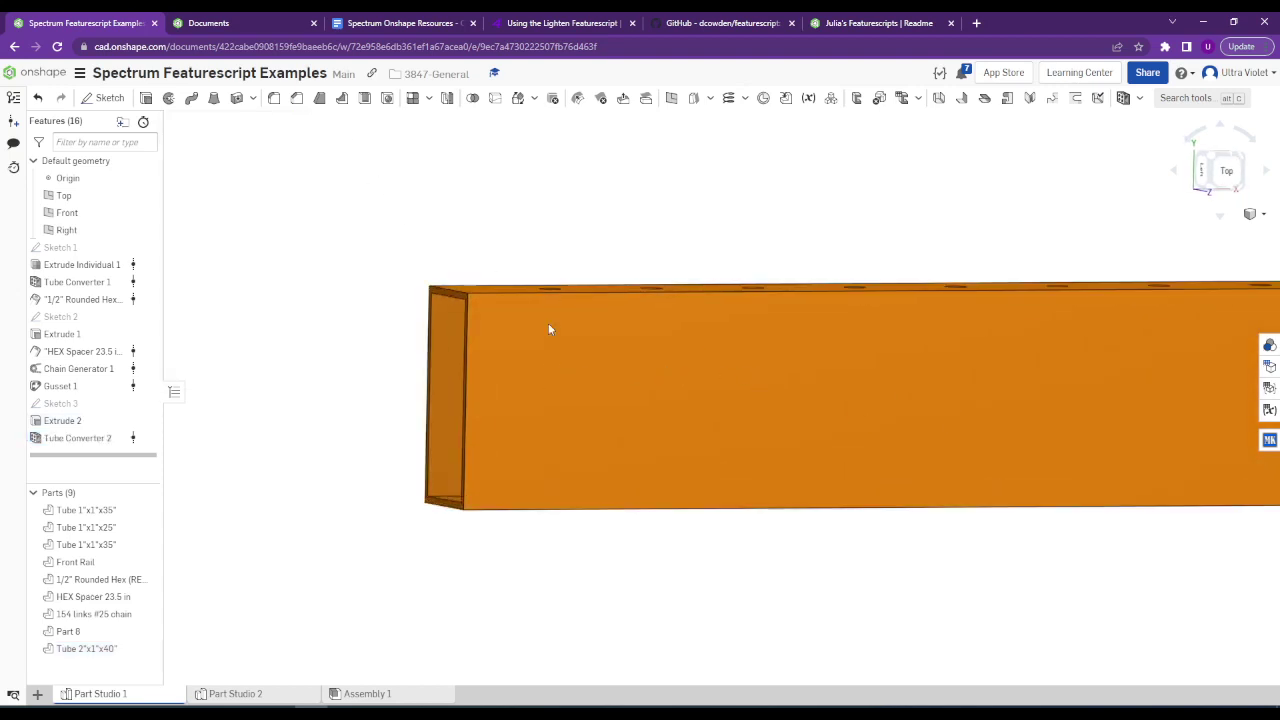
Add an Isogrid Pattern on the tube's front face, with the tube as the lightened body.
click(1225, 105)
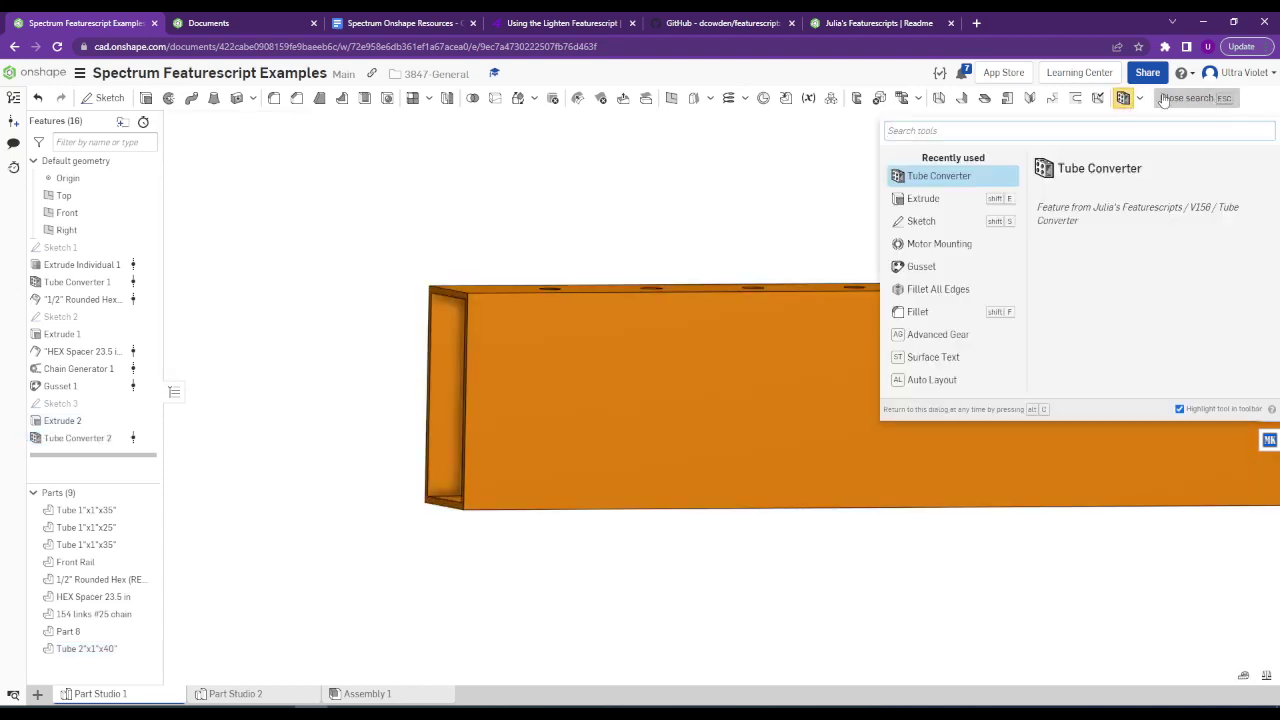
text(iso)
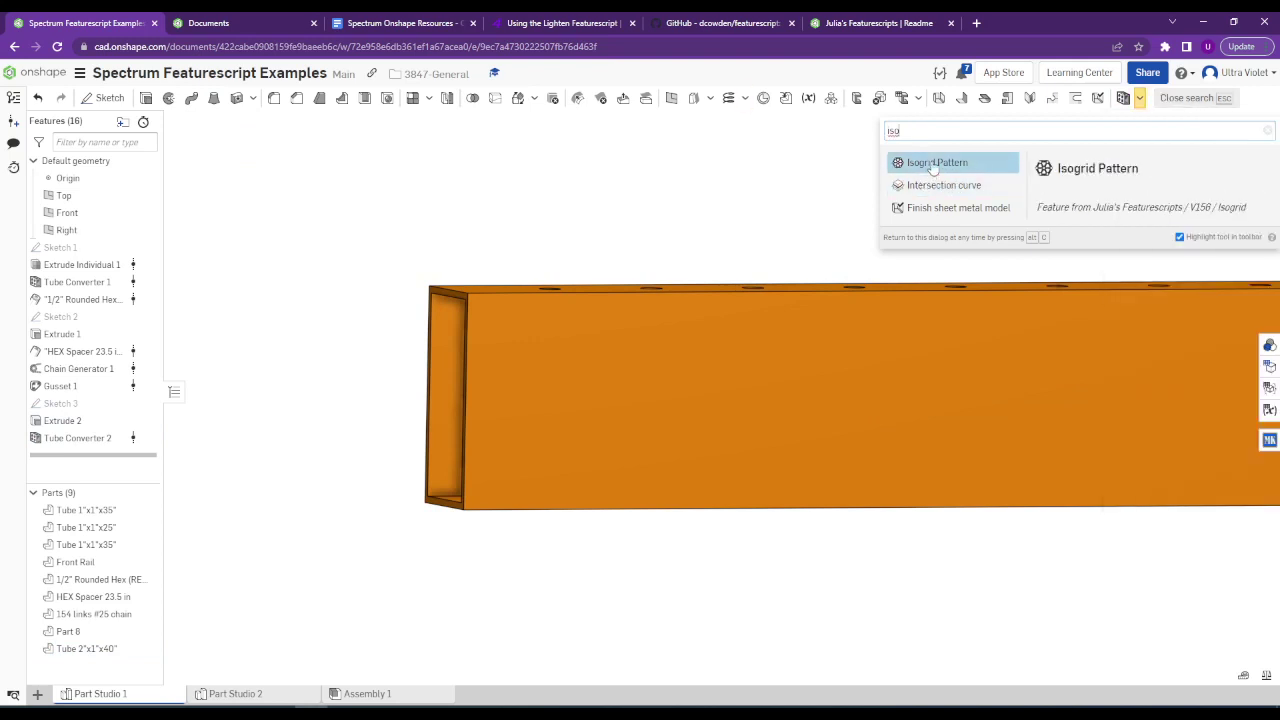
click(933, 164)
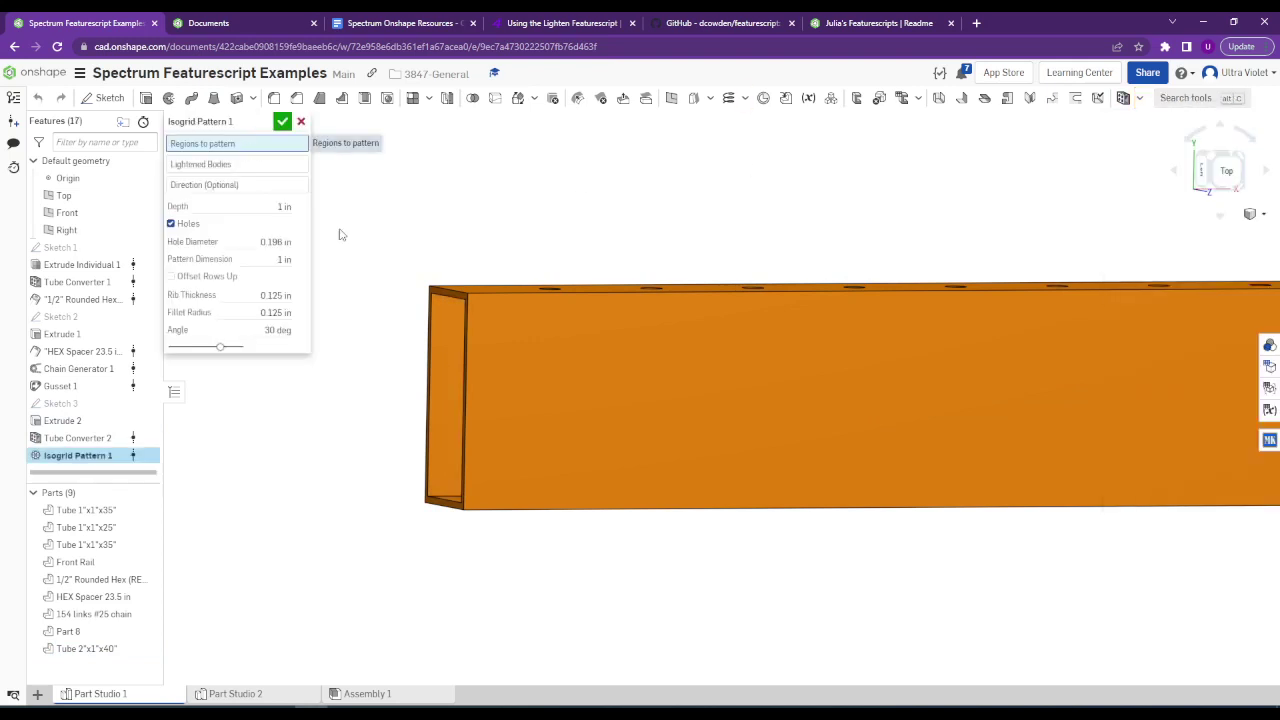
click(537, 379)
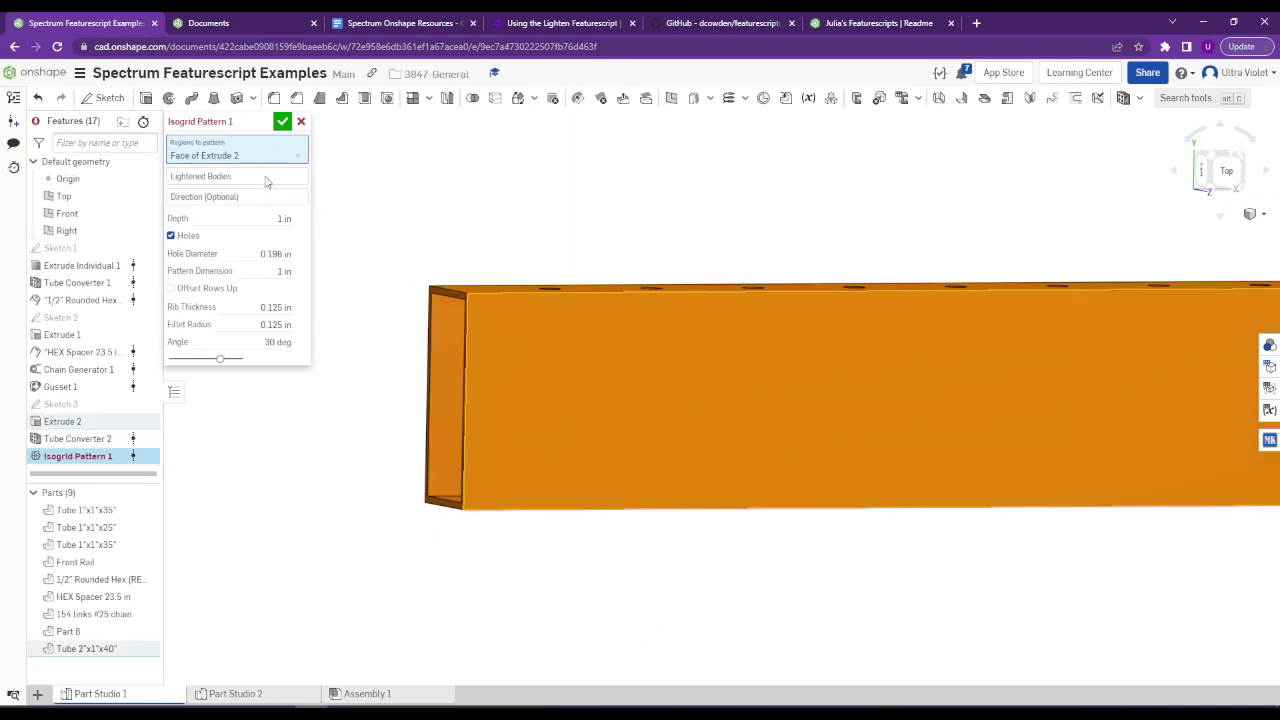
click(266, 179)
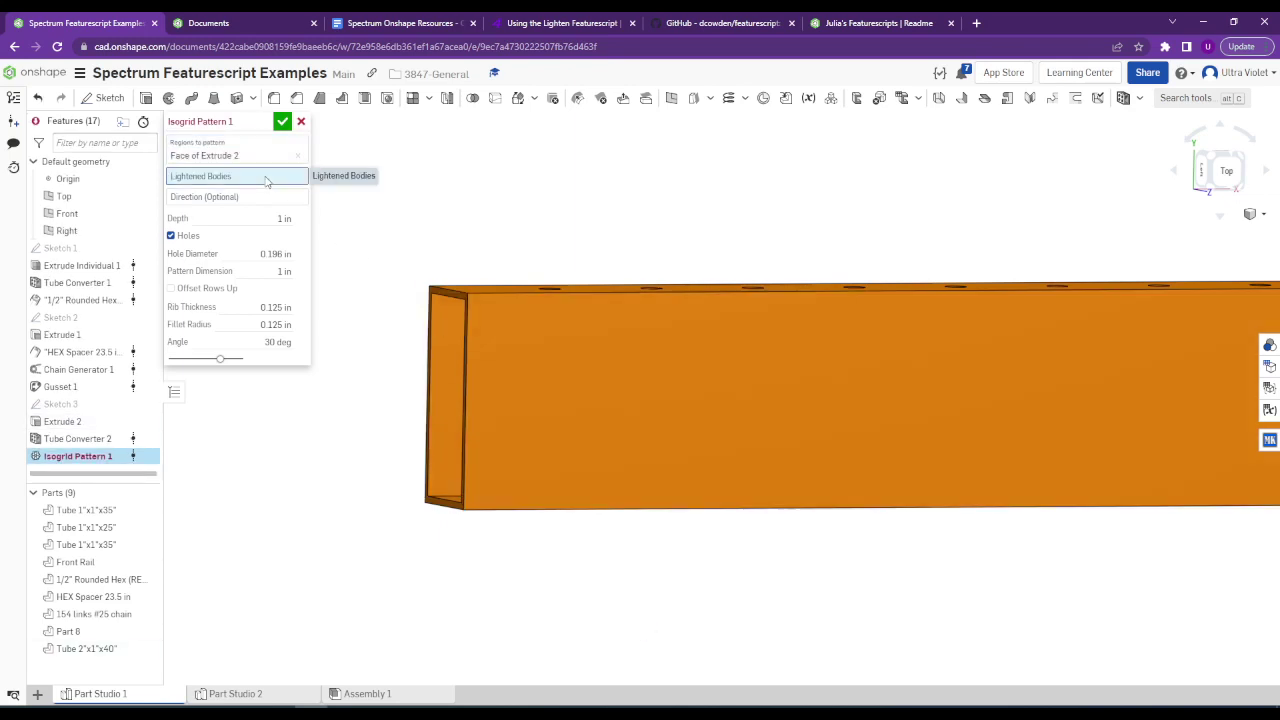
click(484, 477)
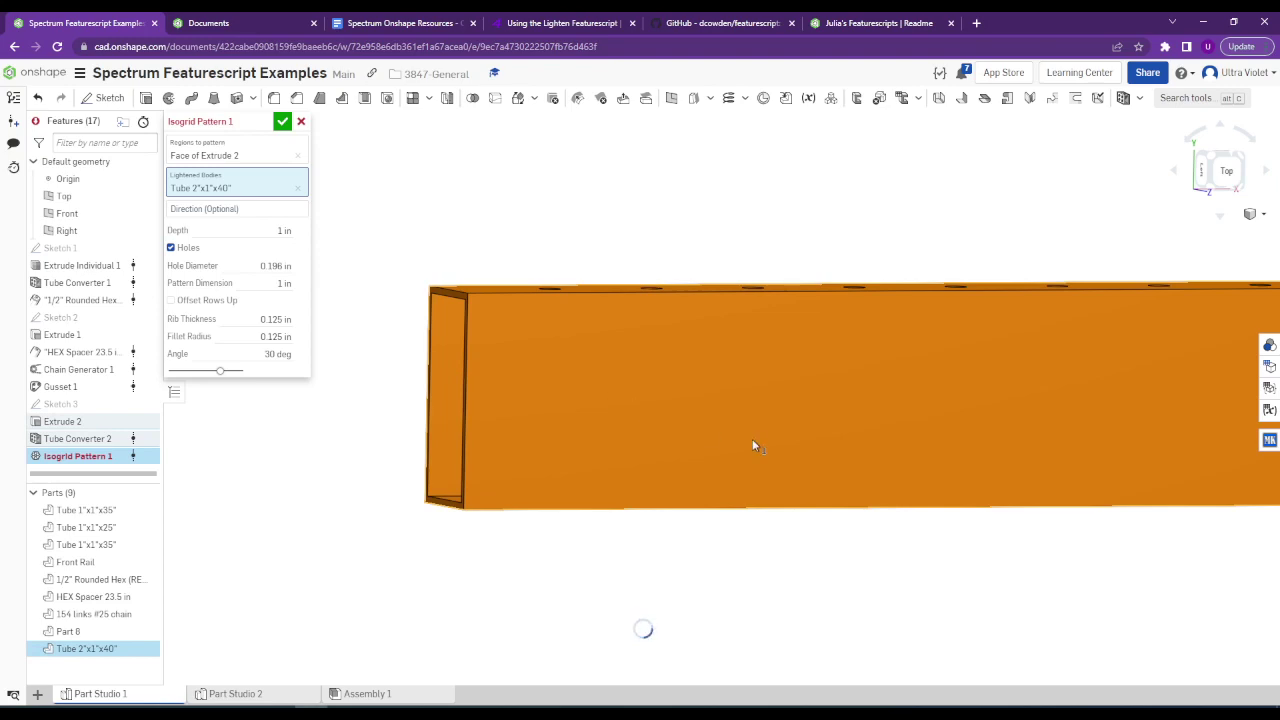
scroll(950, 549, down, 4)
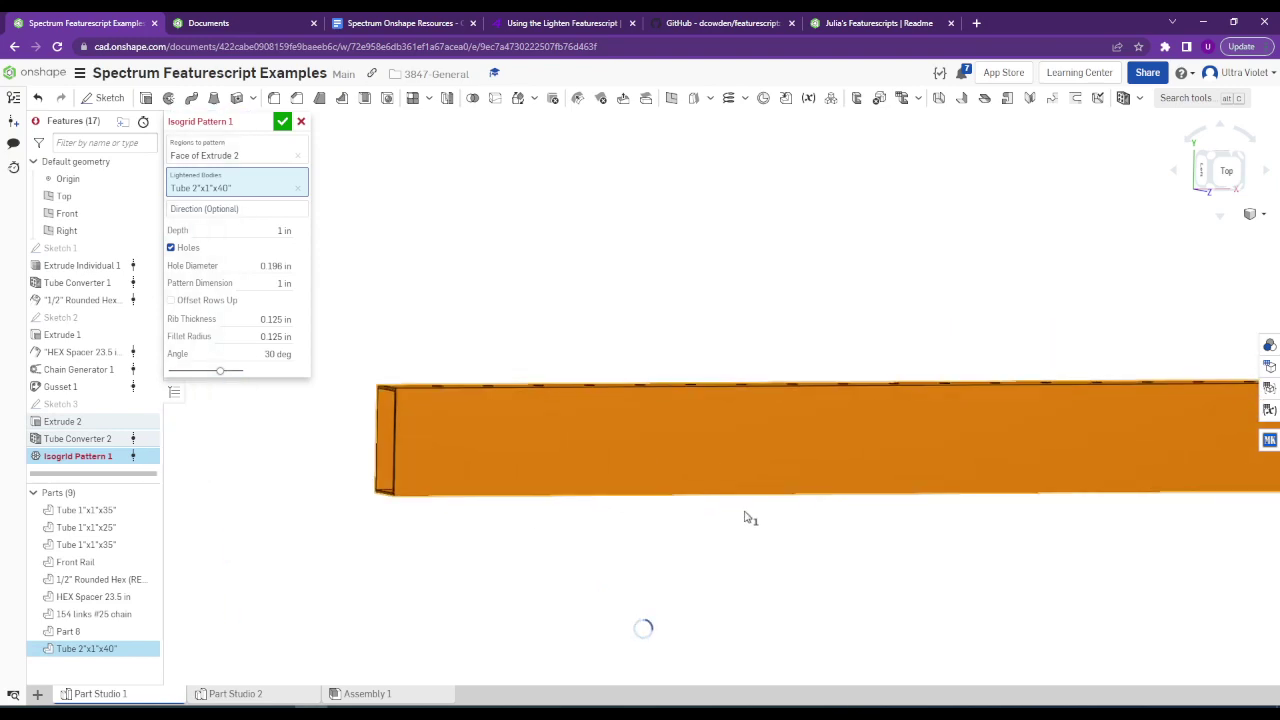
middle_drag(837, 526, 675, 515)
right_drag(675, 515, 785, 517)
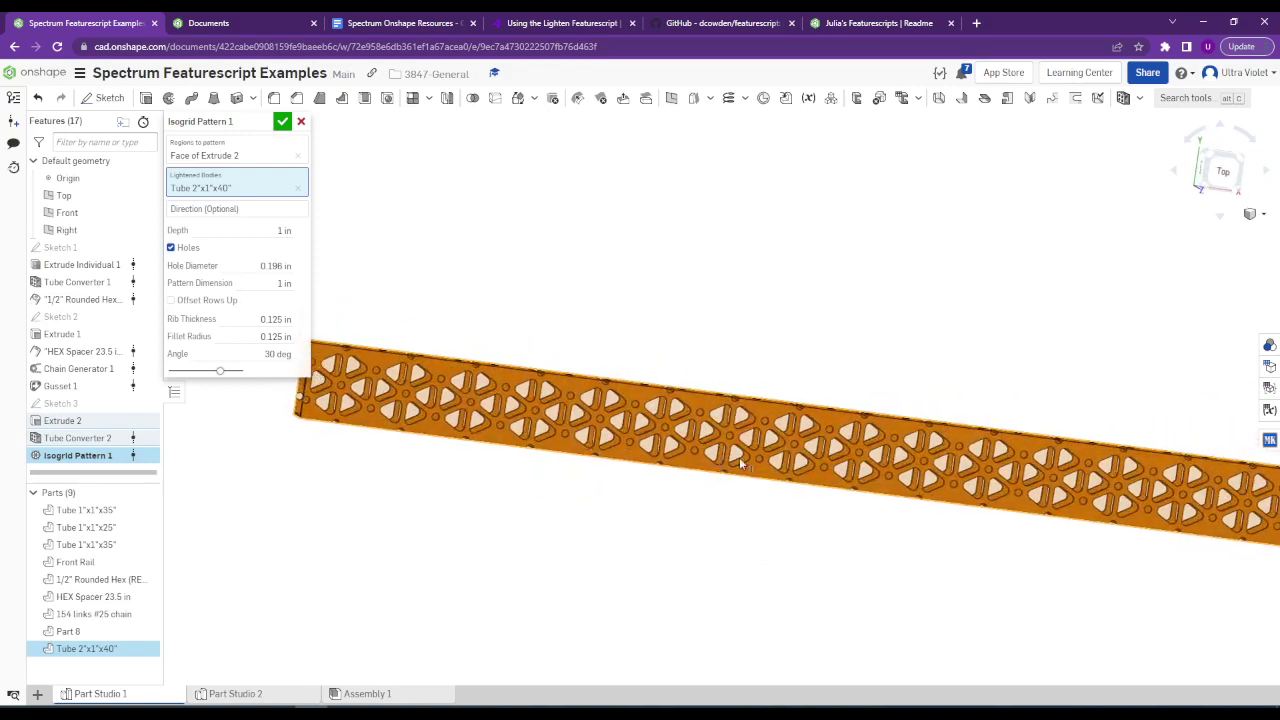
Inspect the pocket preview, then set the isogrid pattern dimension to 2 in.
scroll(497, 412, up, 5)
right_drag(488, 425, 476, 384)
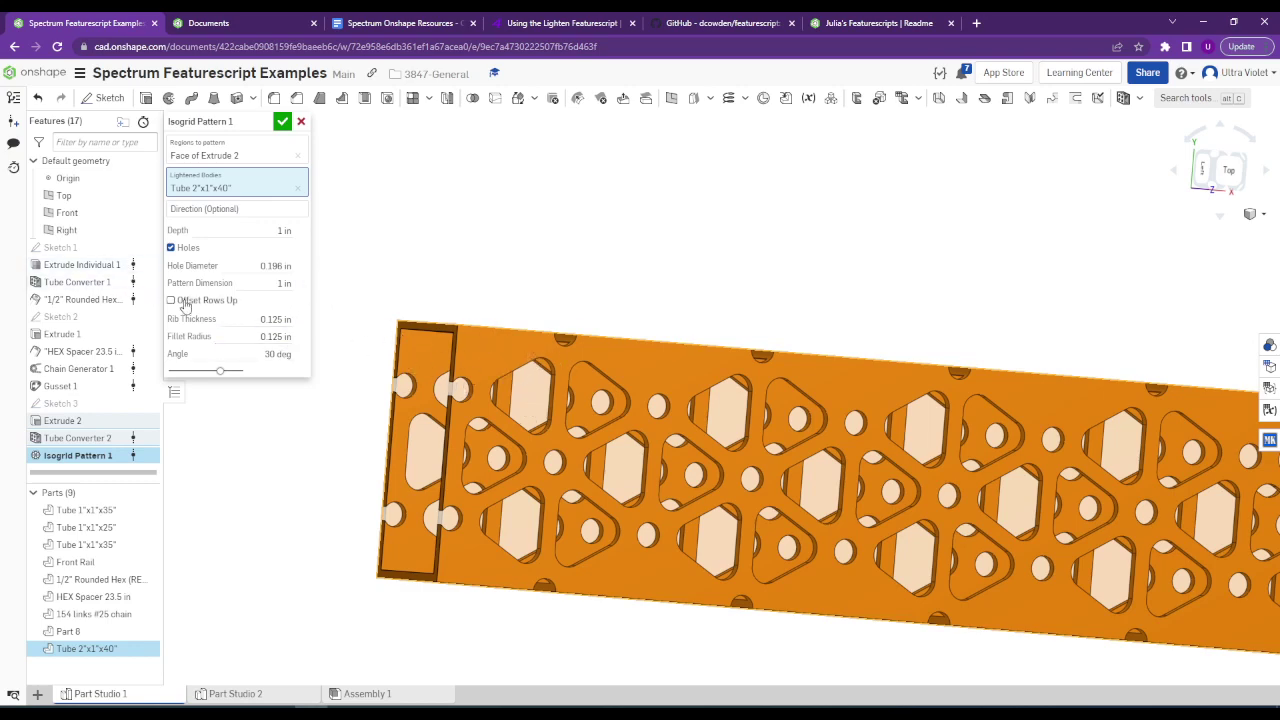
key(shift+7)
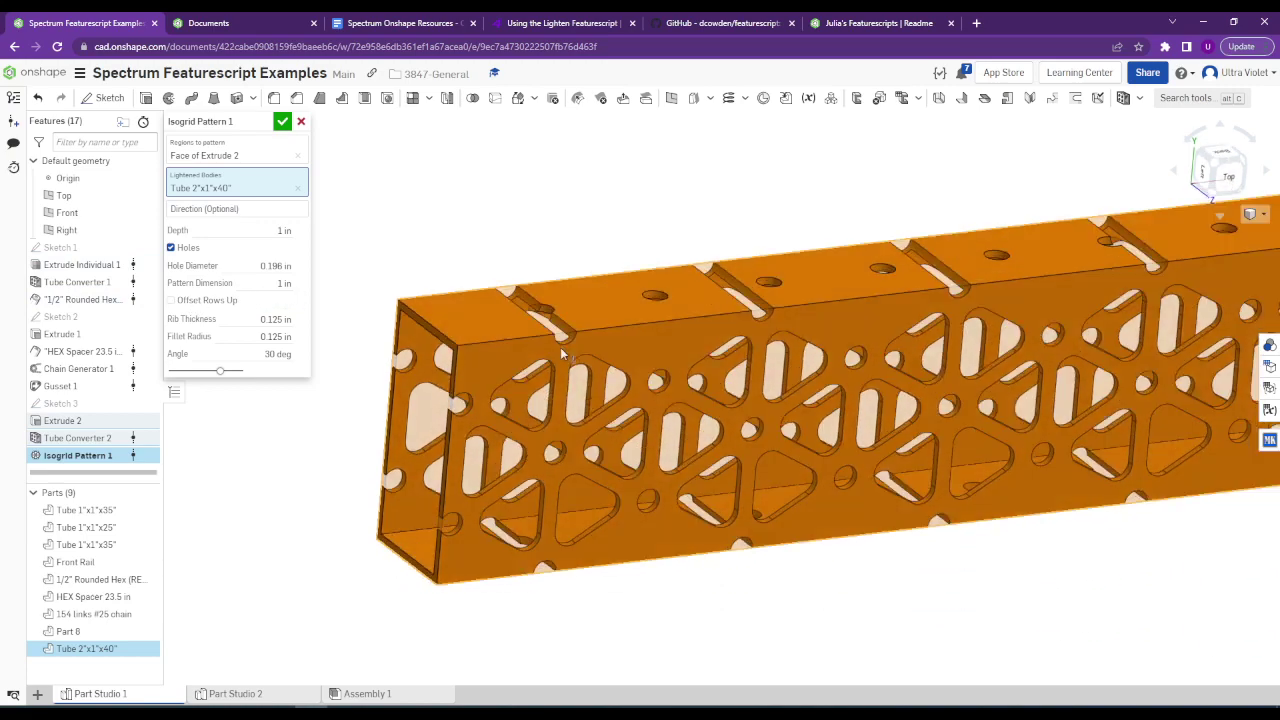
scroll(560, 347, up, 5)
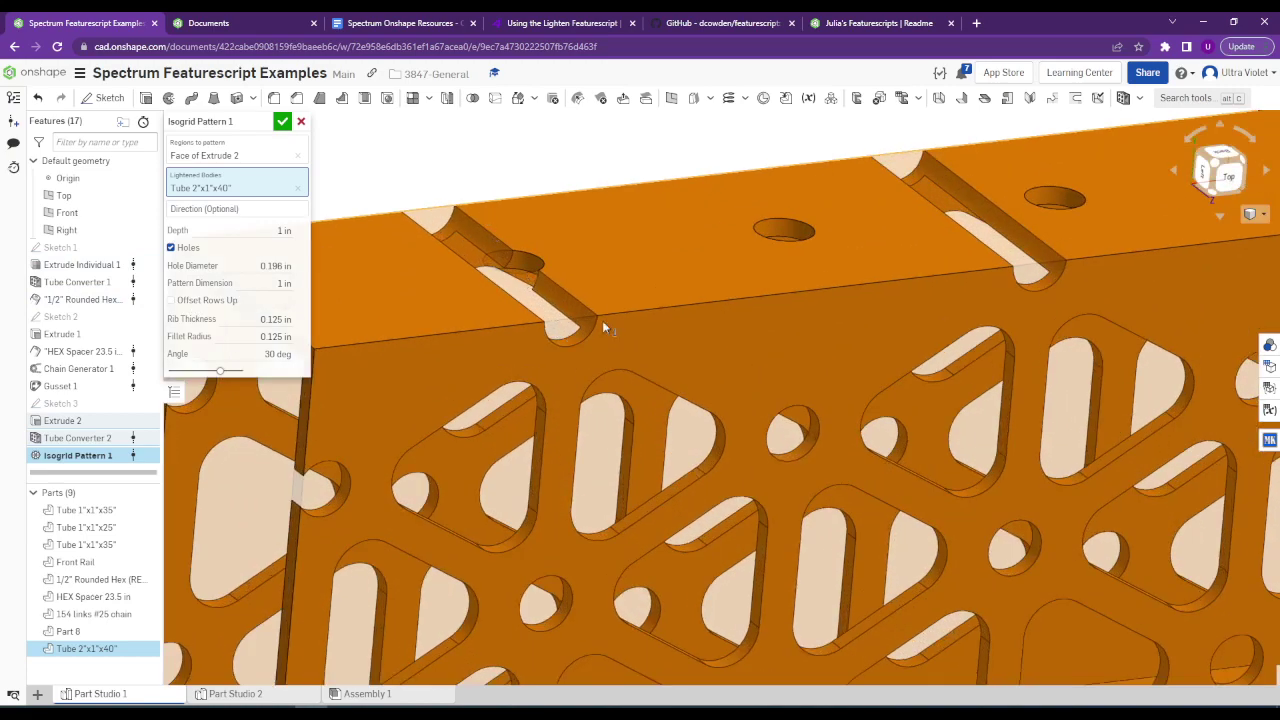
key(shift+5)
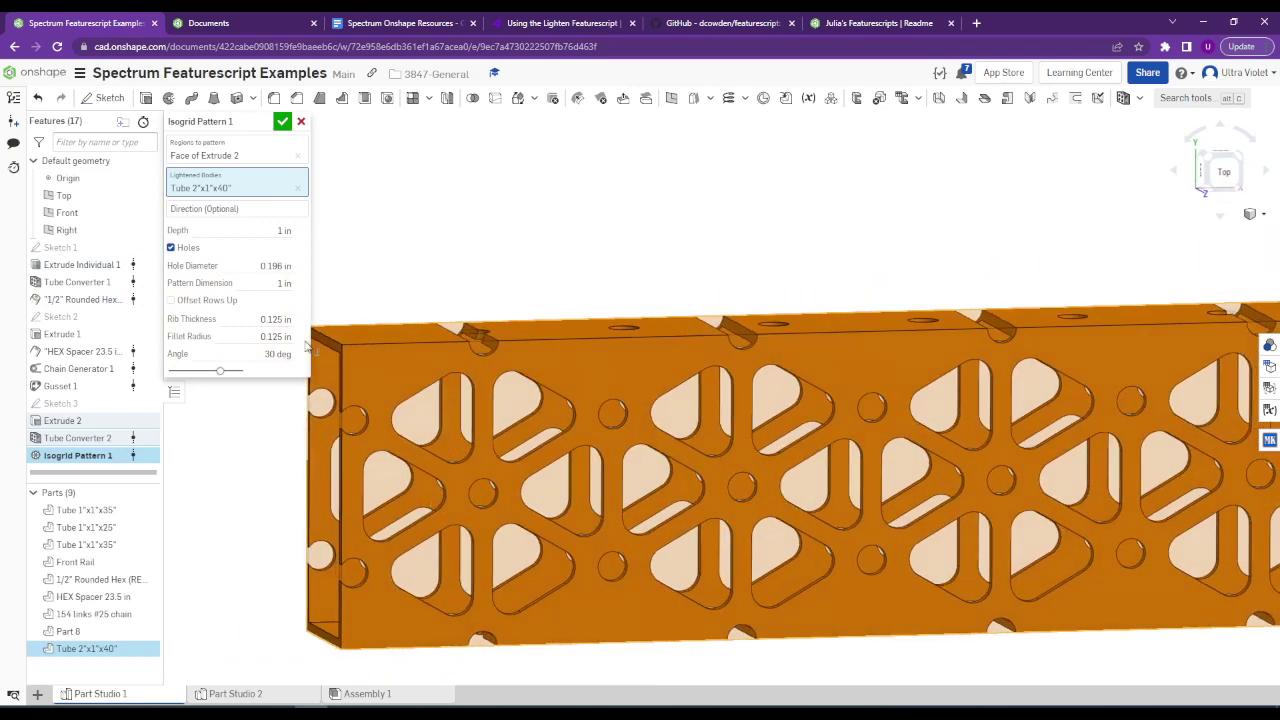
click(287, 283)
text(2)
key(Return)
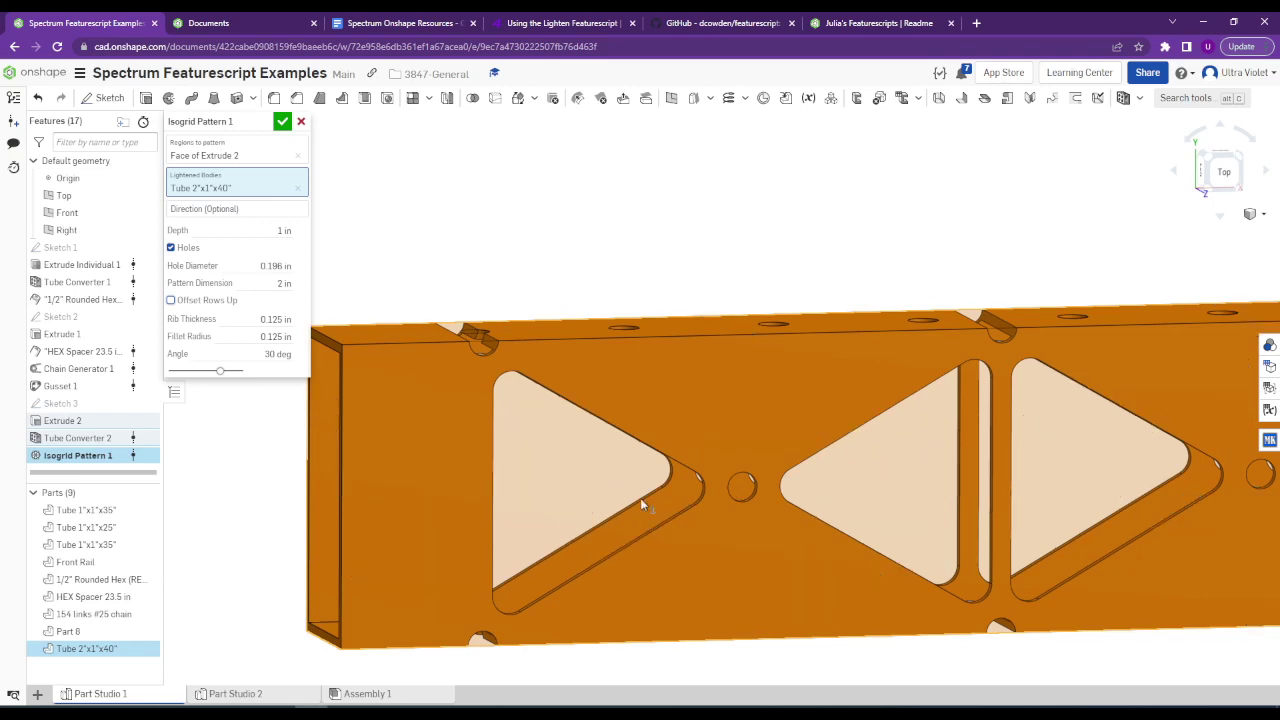
Change the pattern dimension to 0.75 in for denser, smaller pockets.
scroll(745, 490, down, 3)
right_drag(750, 502, 765, 489)
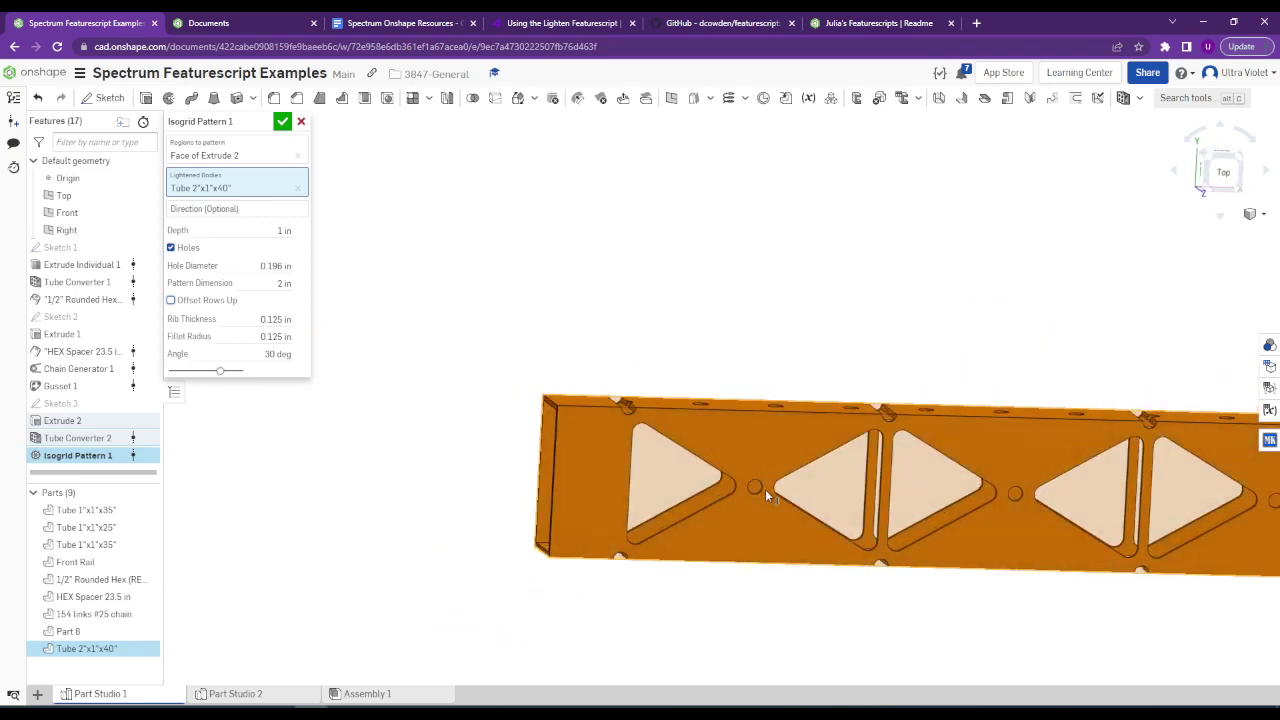
click(284, 283)
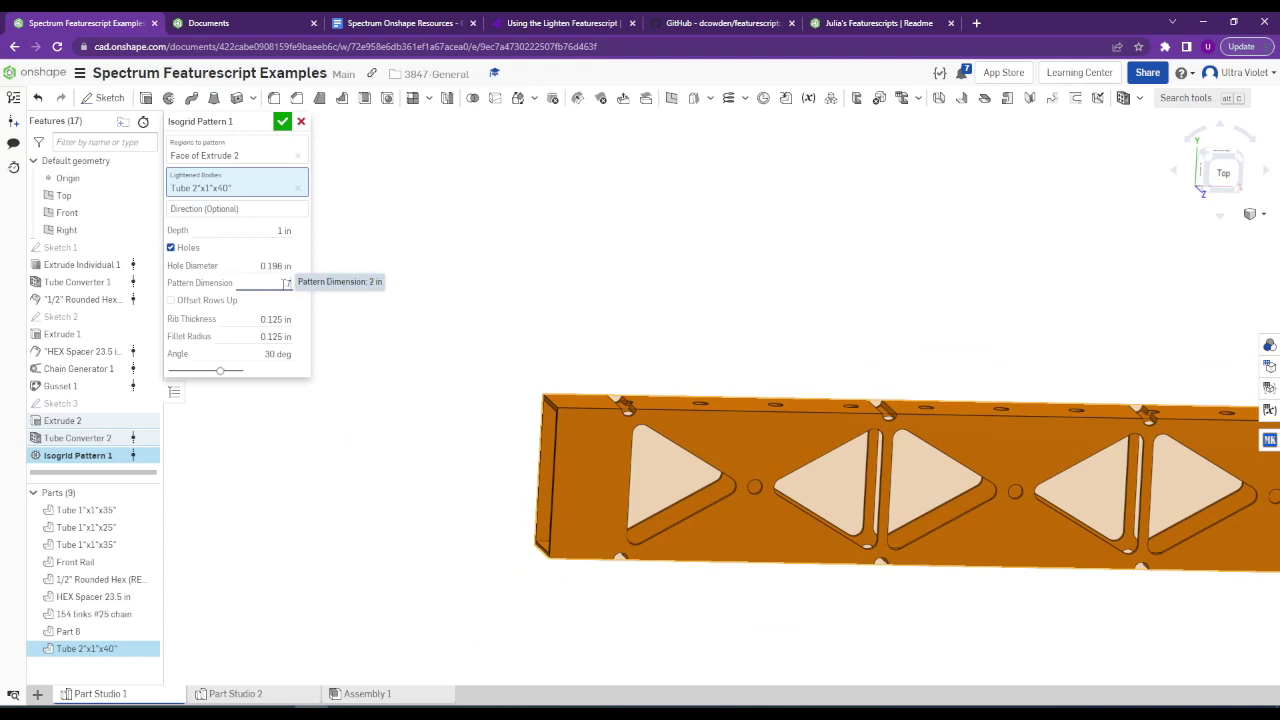
text(.75)
key(Return)
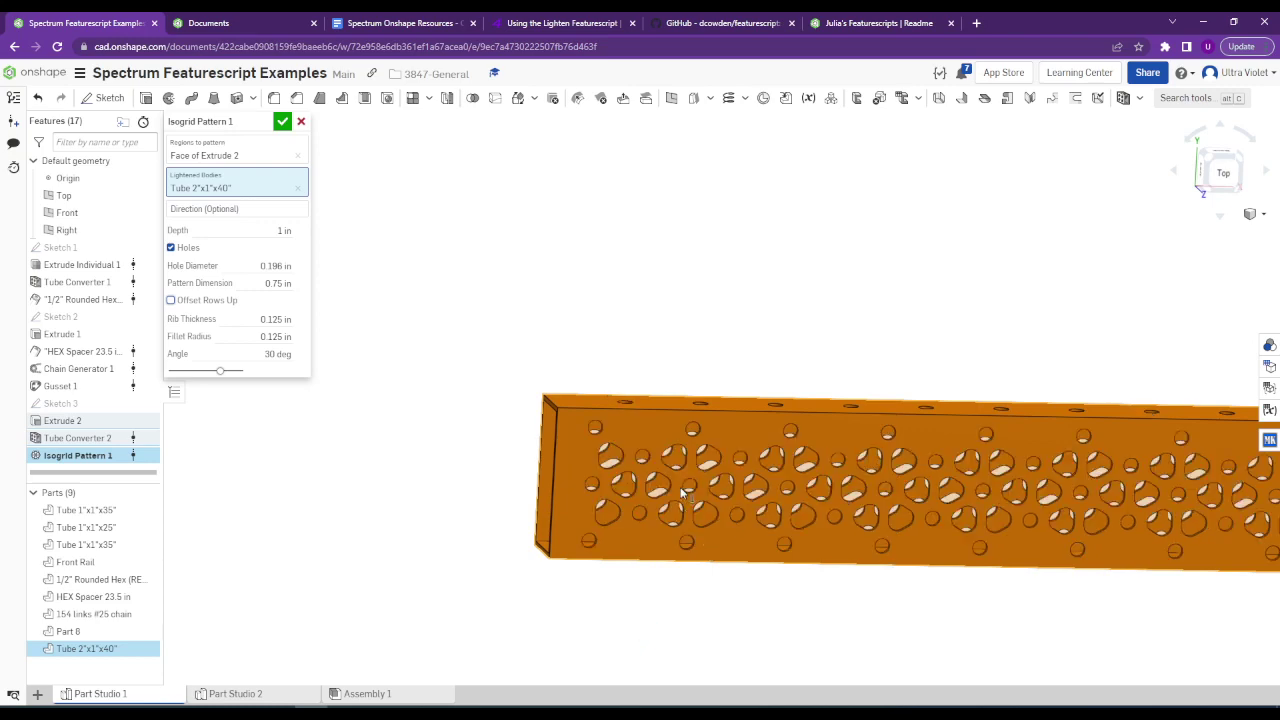
scroll(640, 472, up, 6)
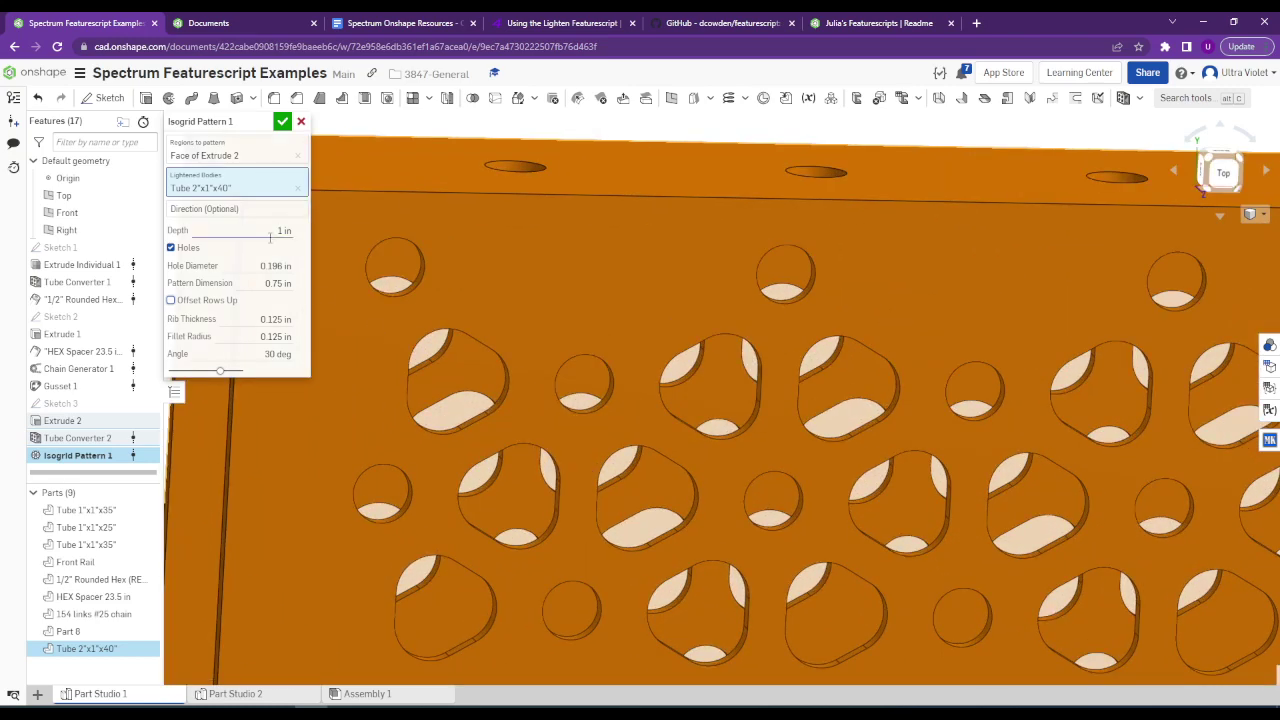
Try pattern dimensions of 1, 0.9 and finally 0.8 in.
click(276, 283)
text(1)
key(Return)
scroll(605, 352, down, 5)
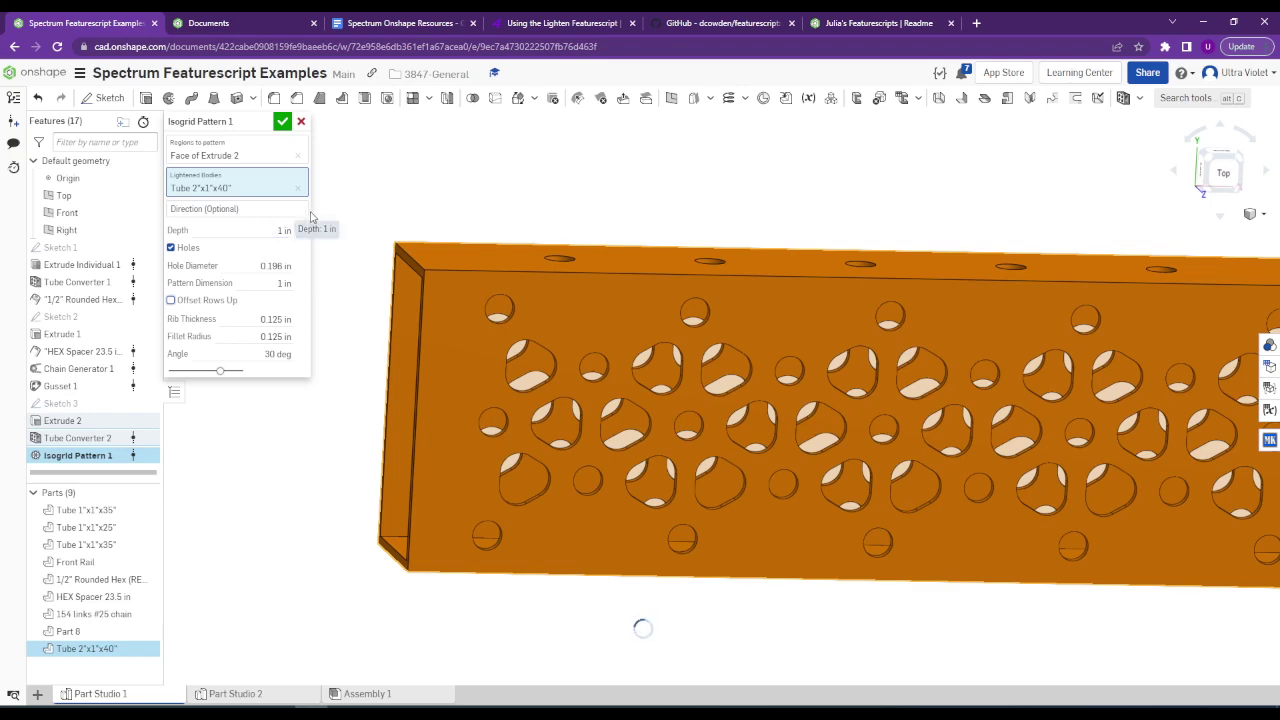
right_drag(581, 436, 383, 334)
click(284, 283)
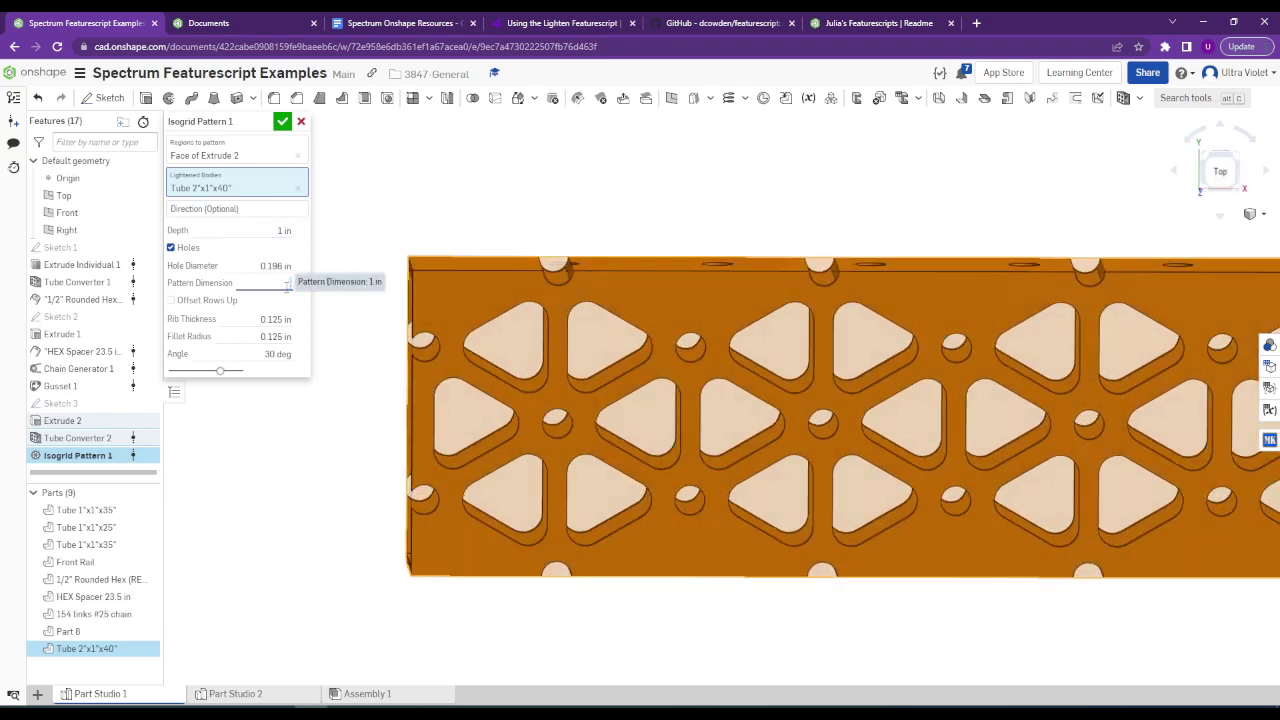
text(0.9)
key(Return)
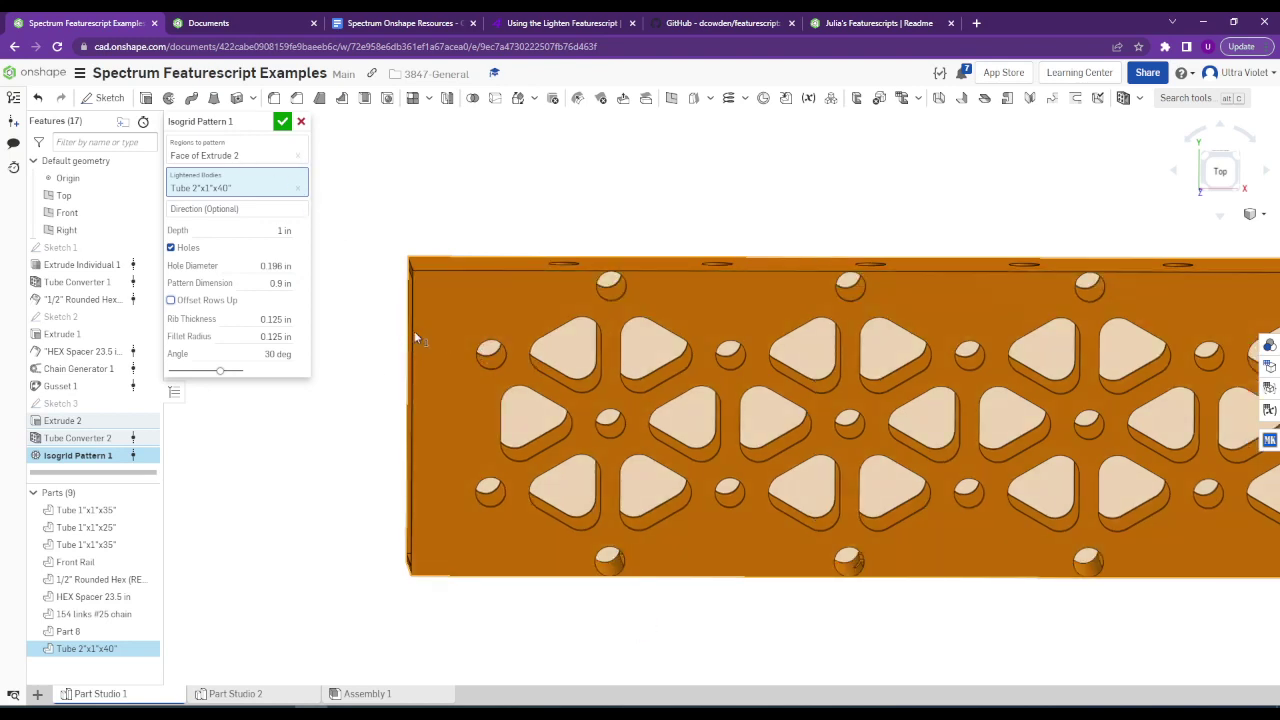
click(279, 283)
text(0.8)
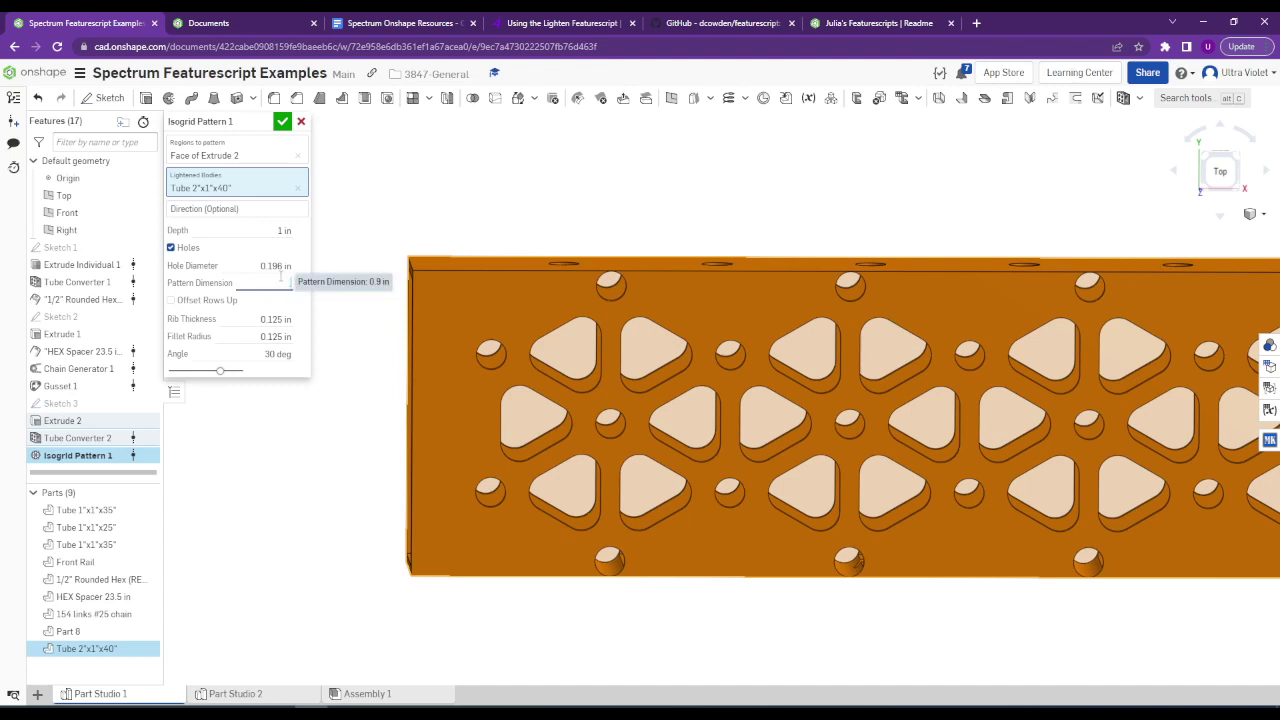
key(Return)
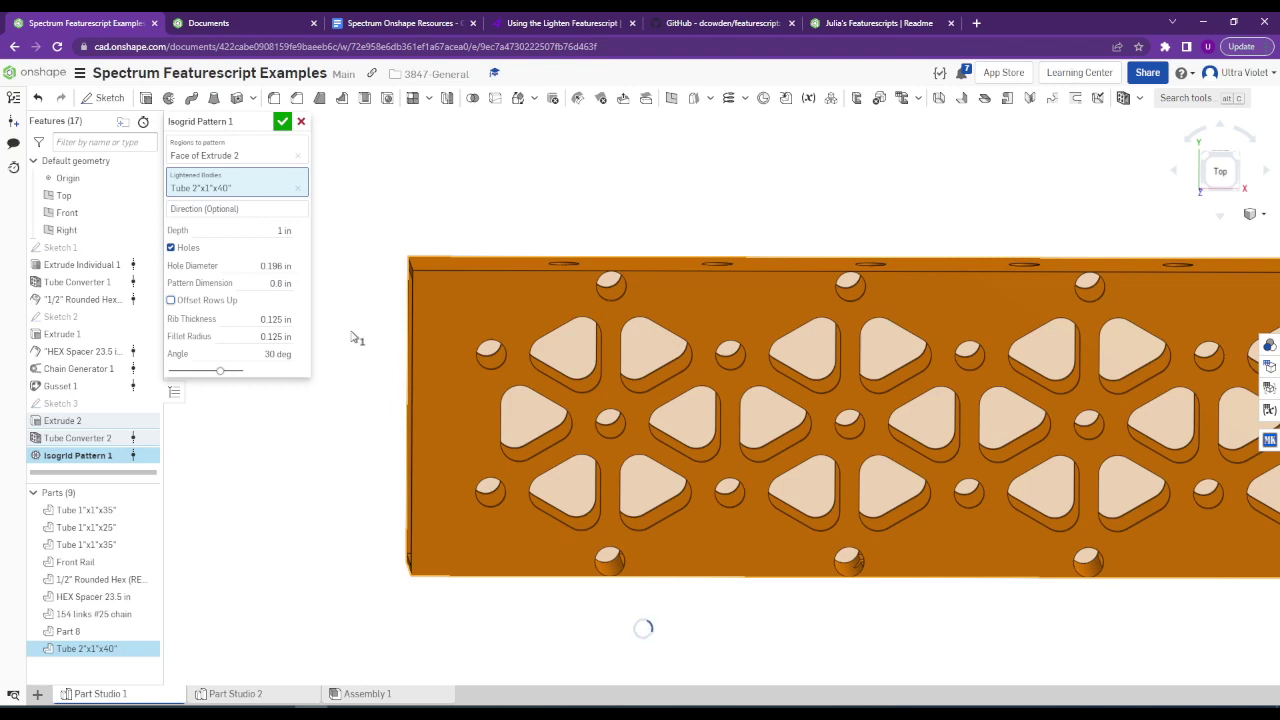
Turn off Holes so only rounded-triangle pockets remain on the tube face.
click(281, 266)
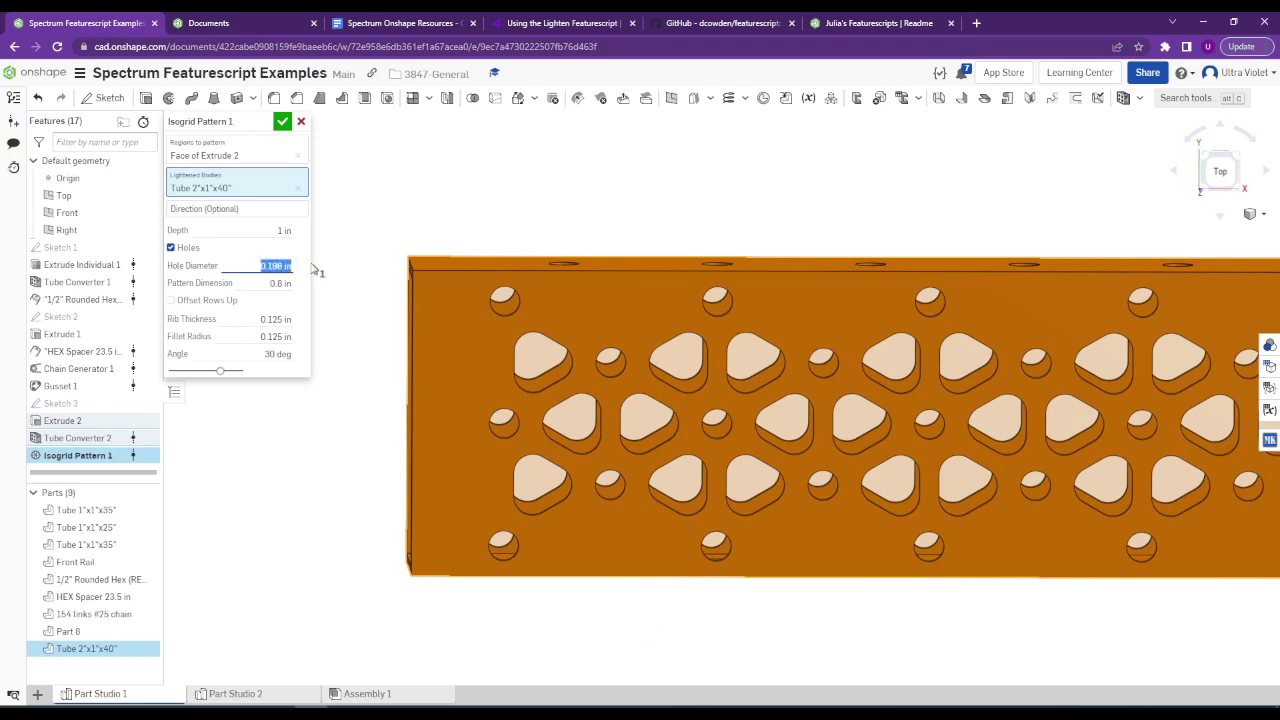
scroll(774, 397, down, 5)
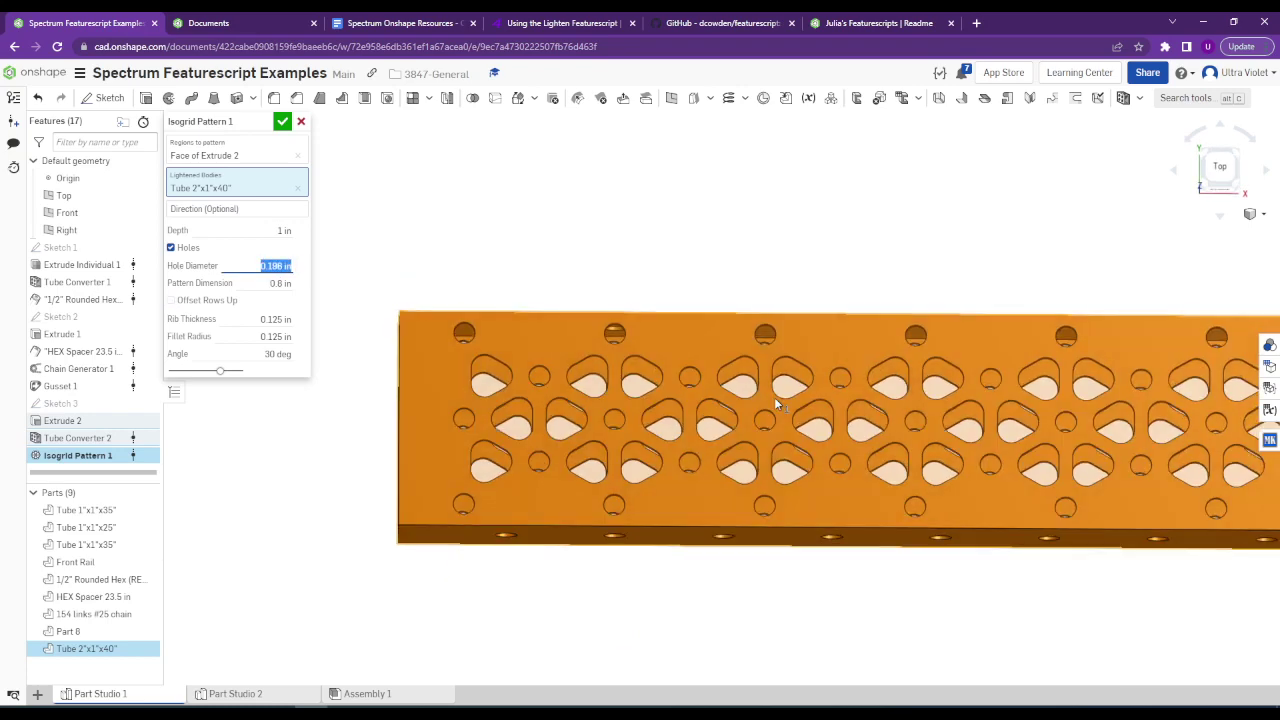
right_drag(774, 397, 700, 402)
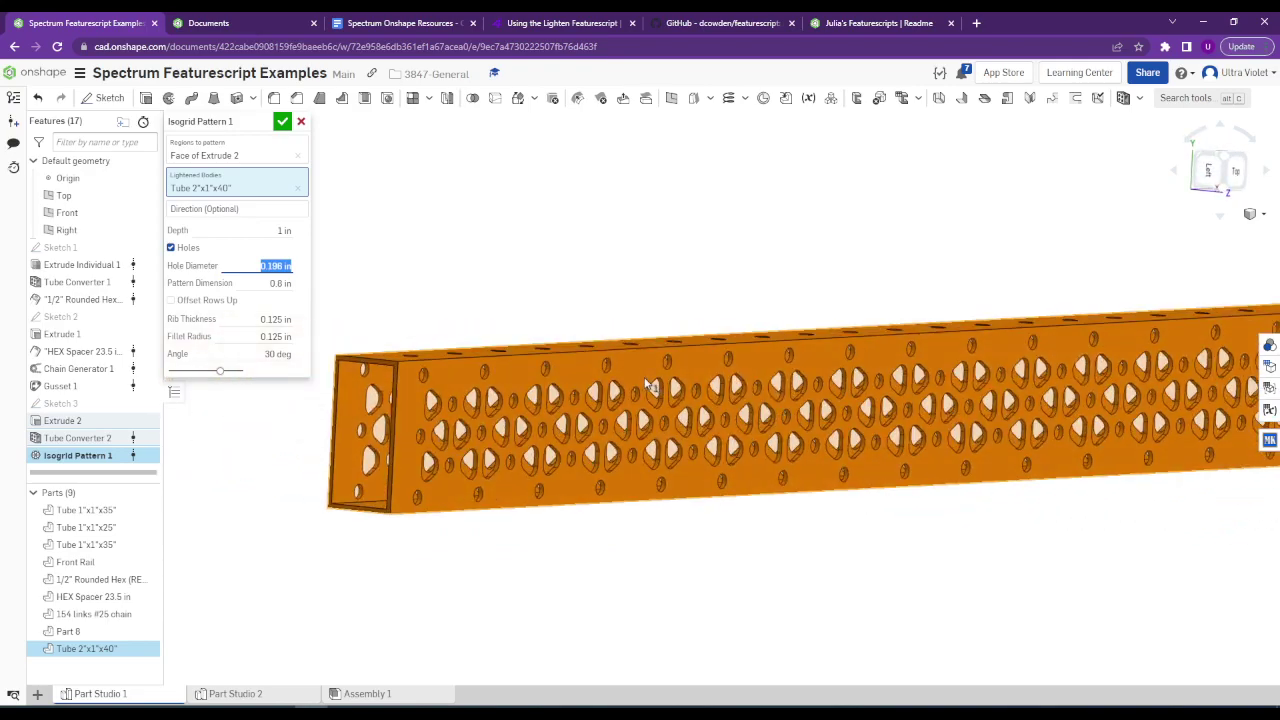
scroll(660, 380, up, 3)
mouse_move(700, 351)
right_down()
mouse_move(754, 349)
mouse_move(679, 355)
right_up()
scroll(679, 355, down, 5)
right_drag(814, 426, 372, 308)
click(186, 249)
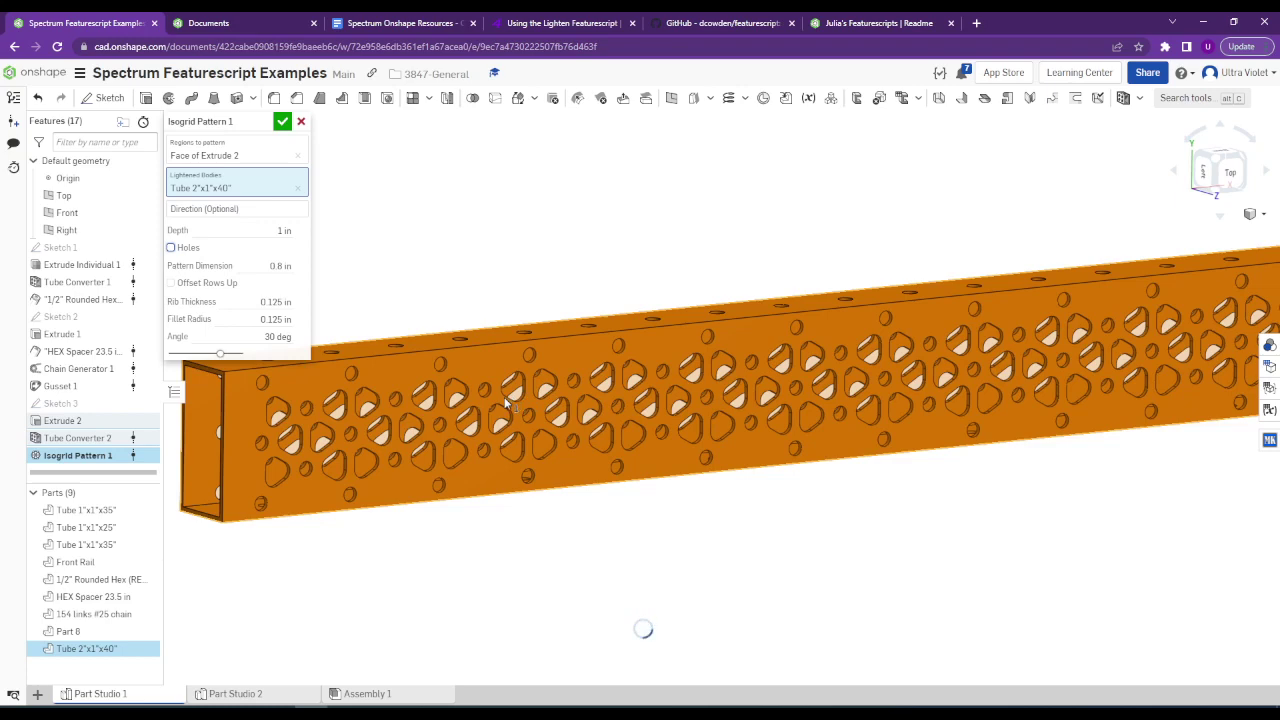
scroll(492, 446, up, 3)
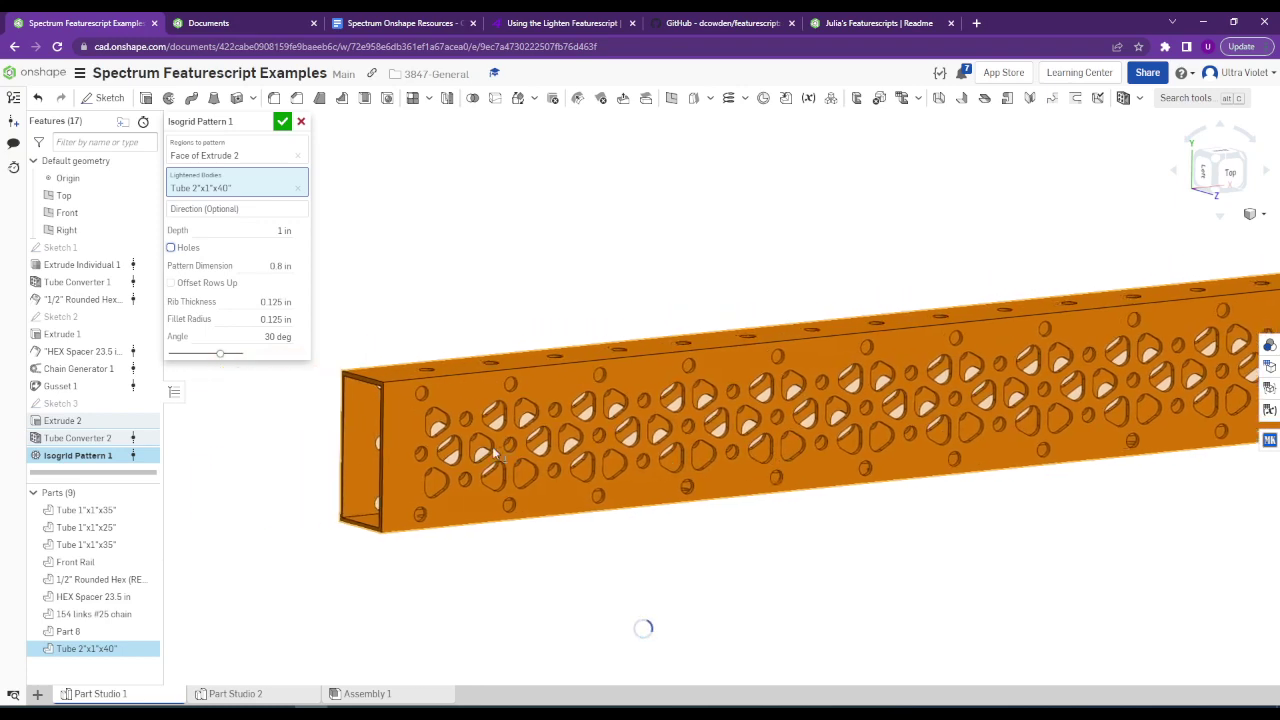
scroll(533, 470, up, 1)
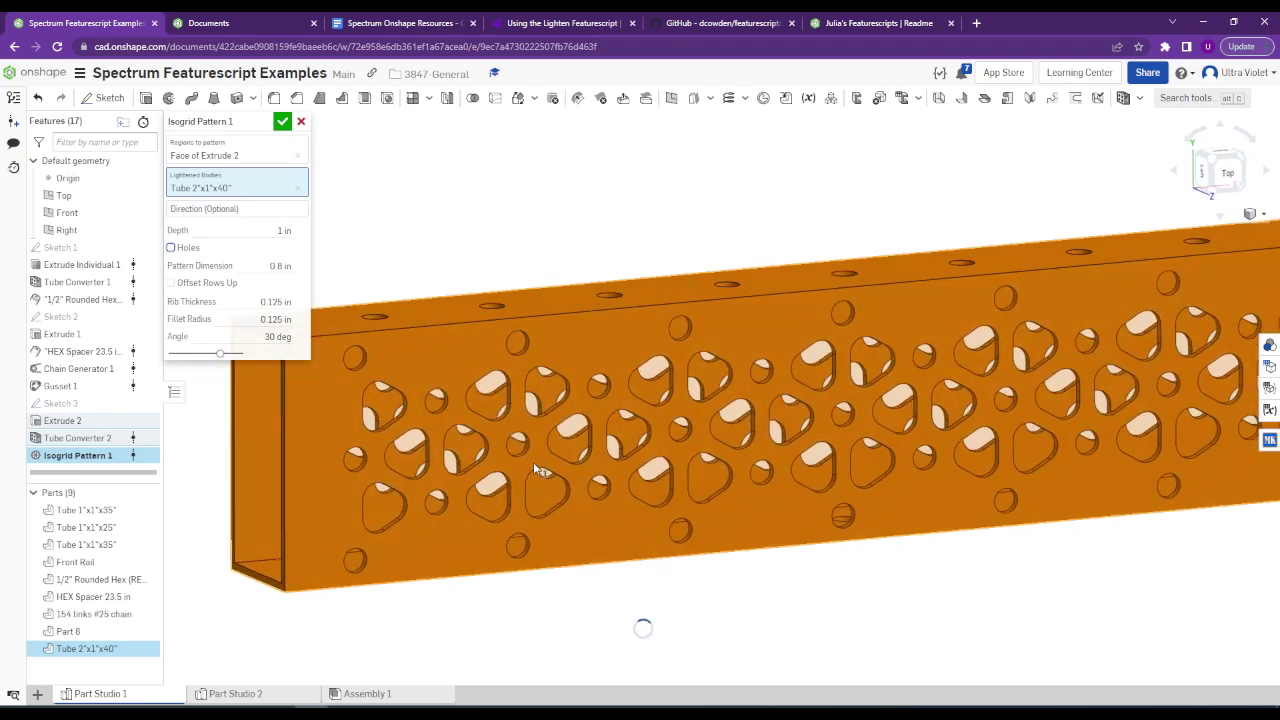
click(280, 266)
Set the pattern dimension back to 1 in and check the tube from several angles.
text(1)
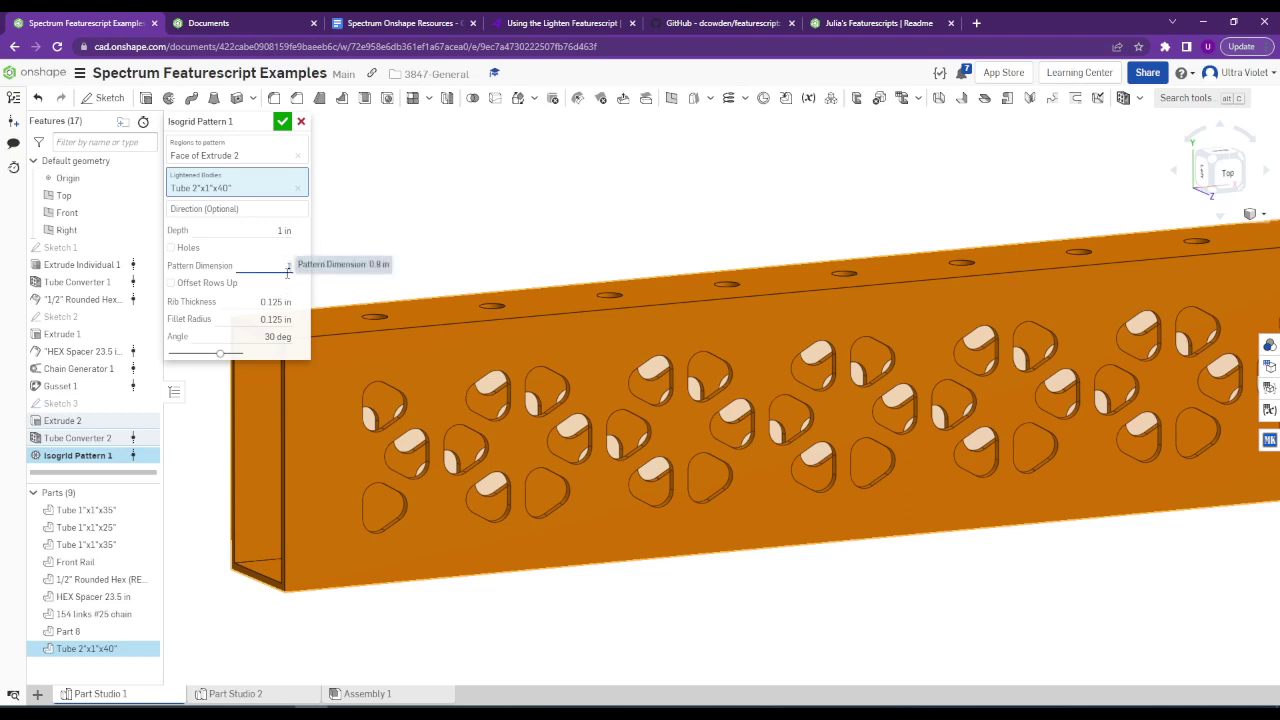
key(Return)
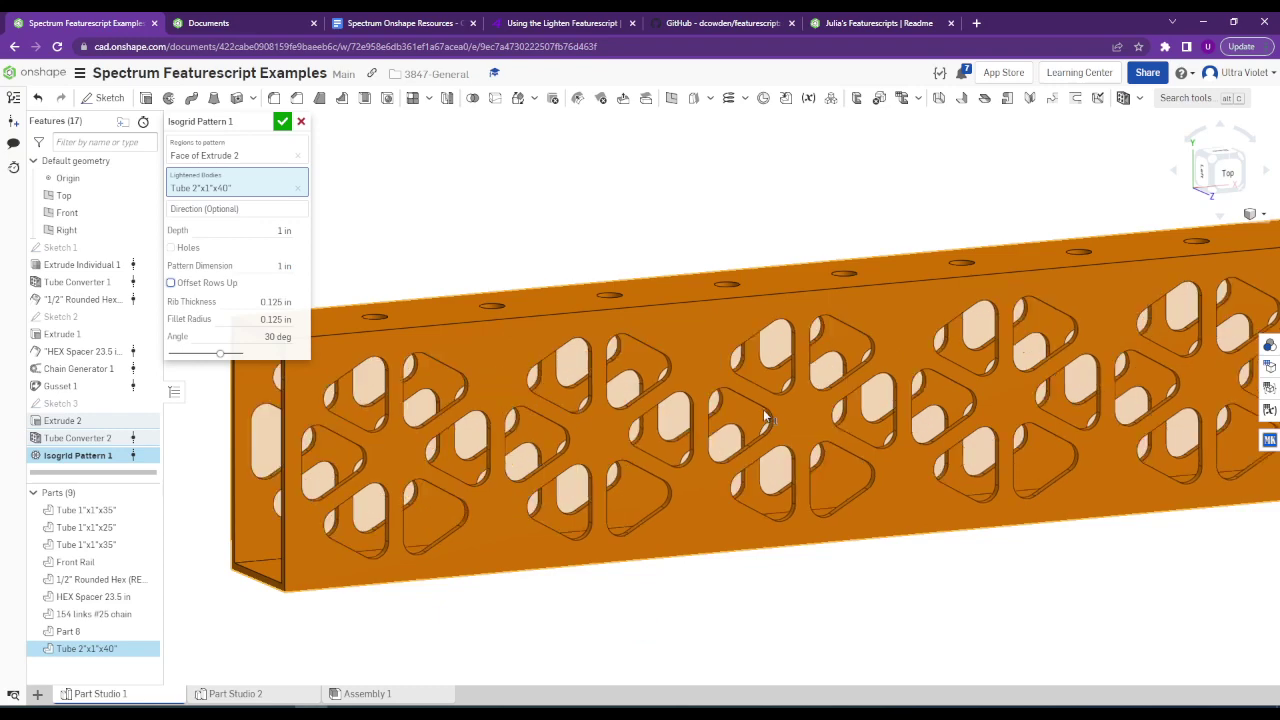
scroll(797, 419, down, 3)
right_drag(570, 422, 543, 395)
scroll(514, 449, up, 6)
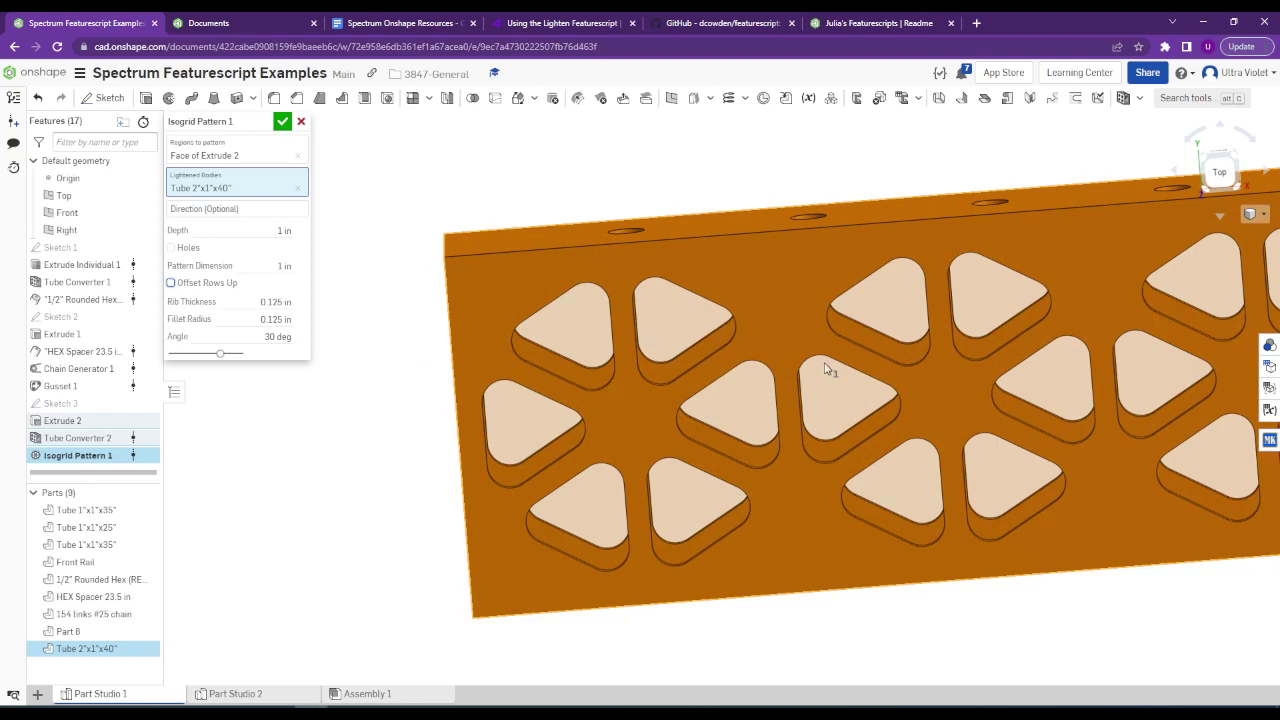
scroll(825, 369, down, 10)
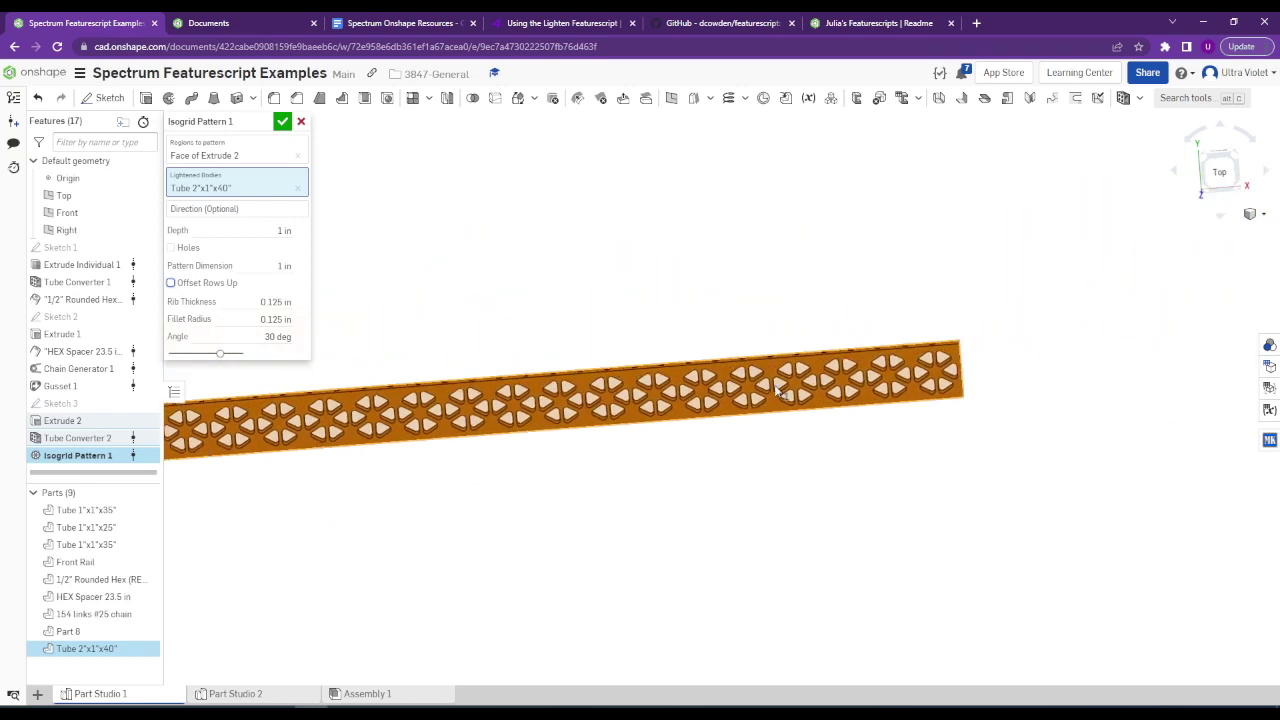
scroll(780, 393, up, 5)
right_drag(780, 393, 877, 385)
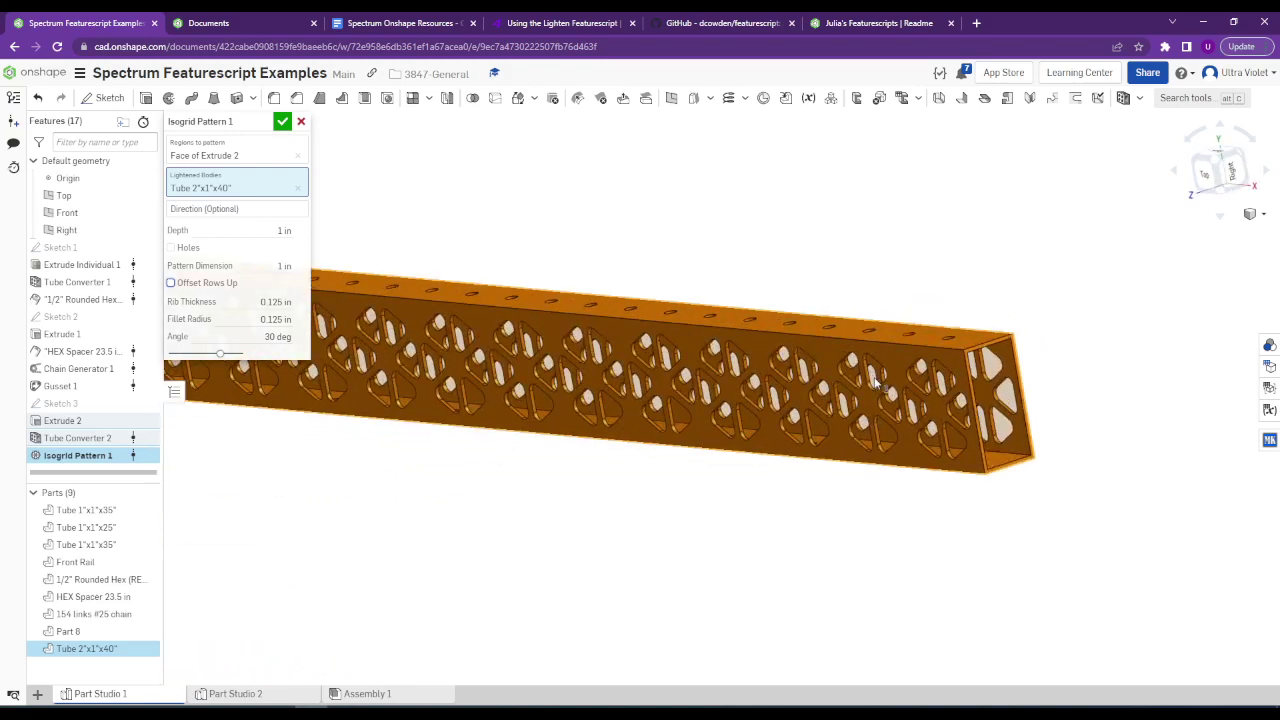
key(shift+5)
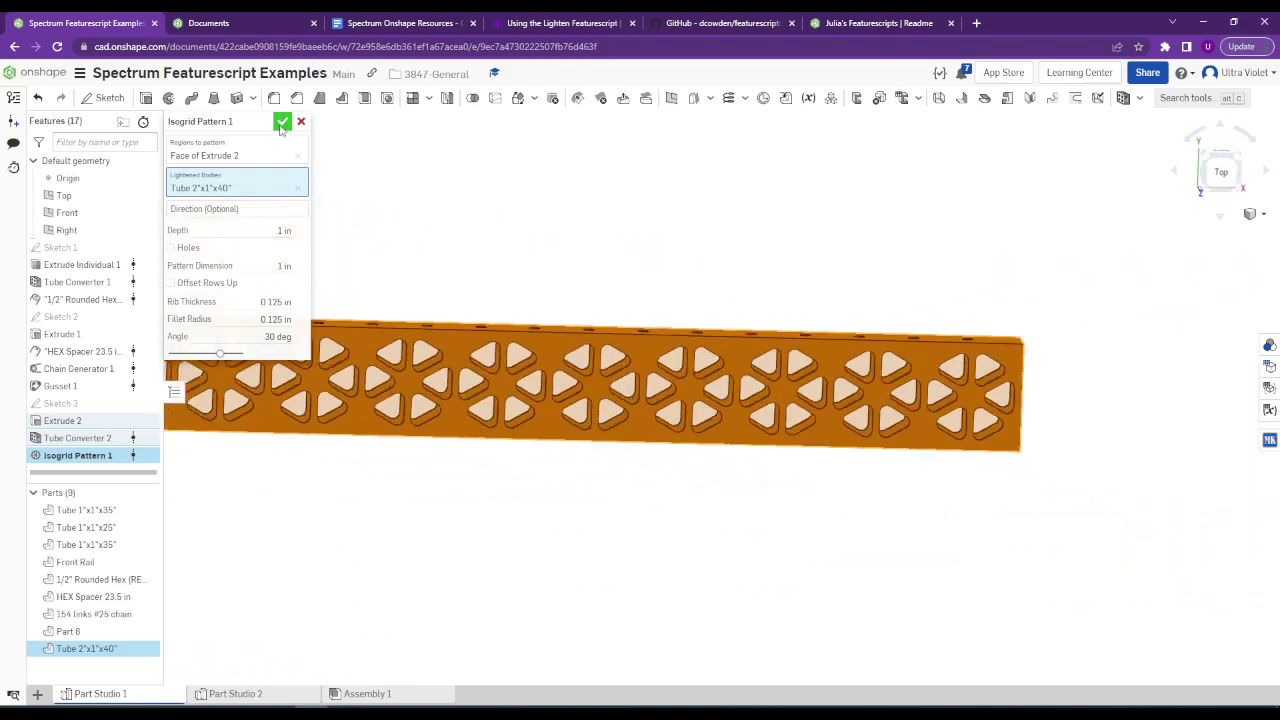
Accept Isogrid Pattern 1 and orbit around the pocketed tube to inspect it.
click(283, 121)
scroll(620, 390, up, 5)
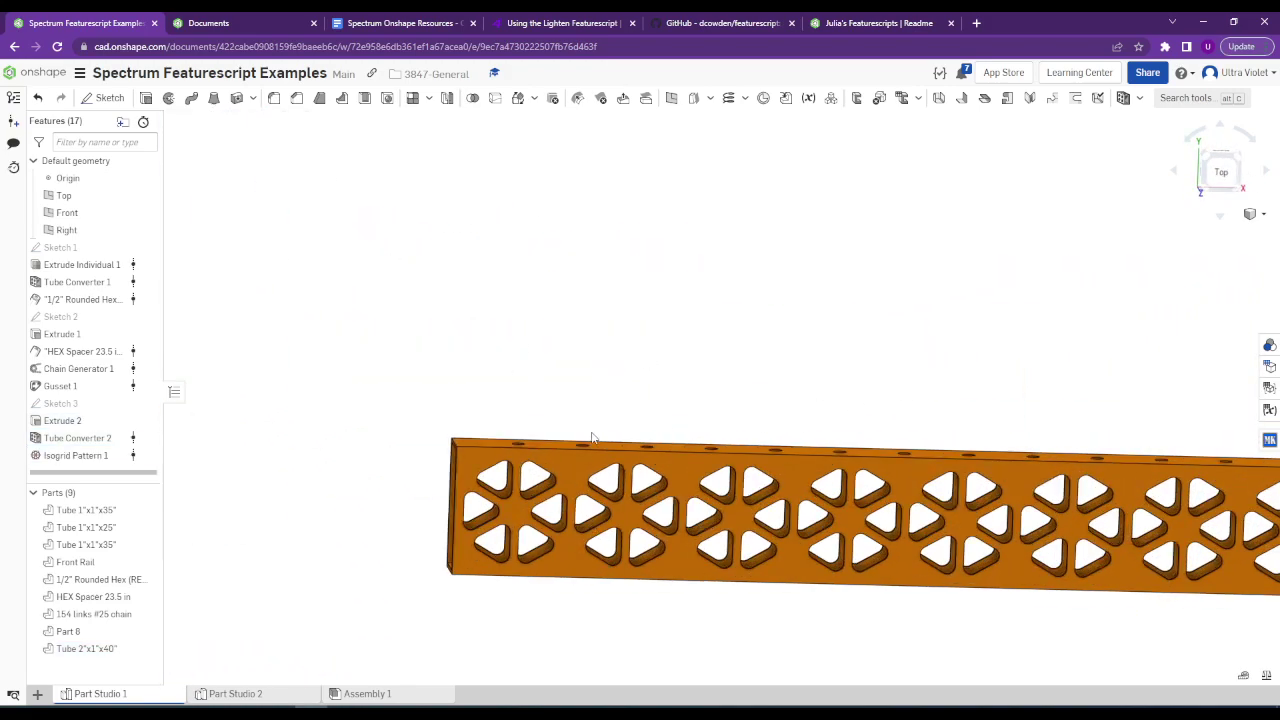
right_drag(592, 437, 521, 527)
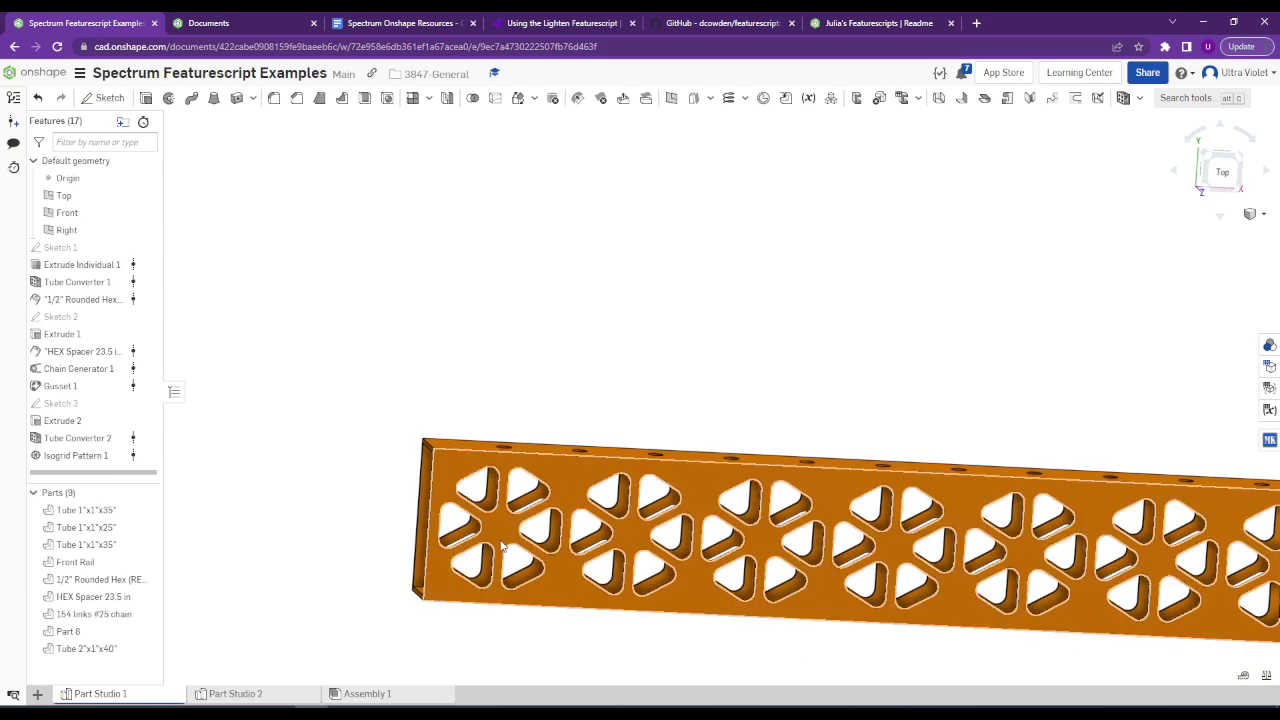
right_drag(503, 546, 422, 530)
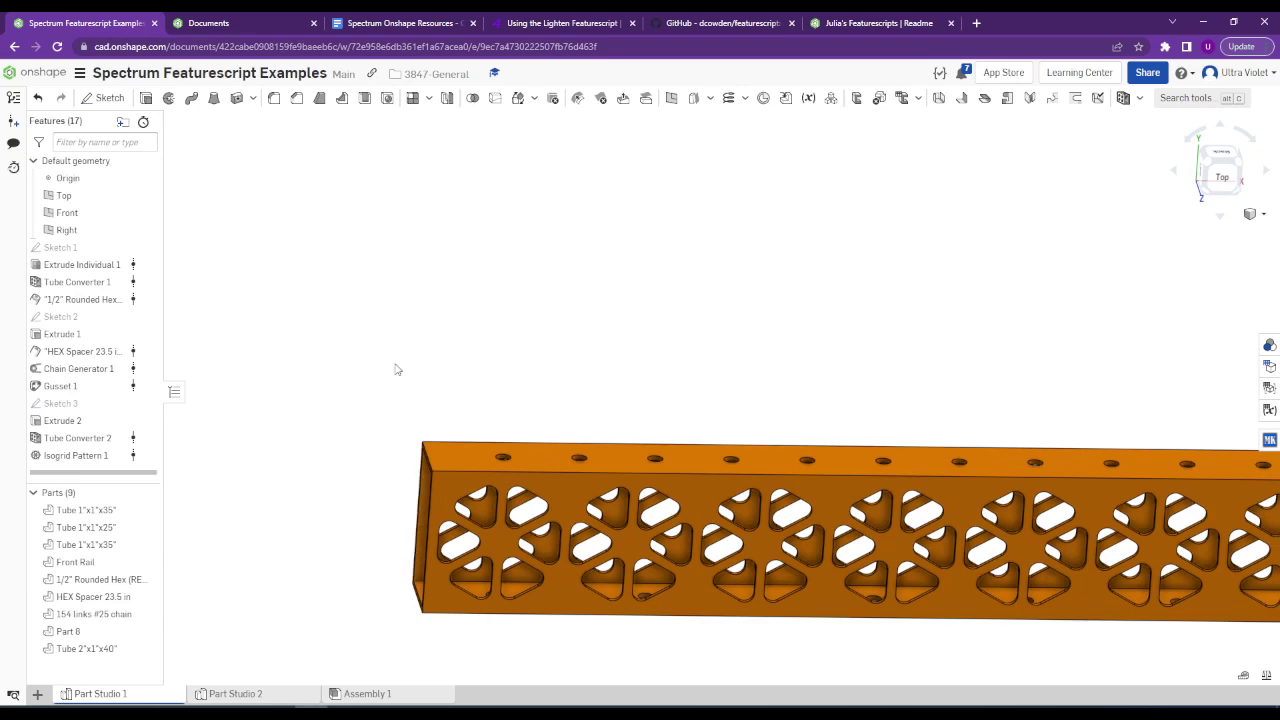
Look over the blue frame model from above, then return to the 3847-General document folder.
scroll(410, 443, down, 5)
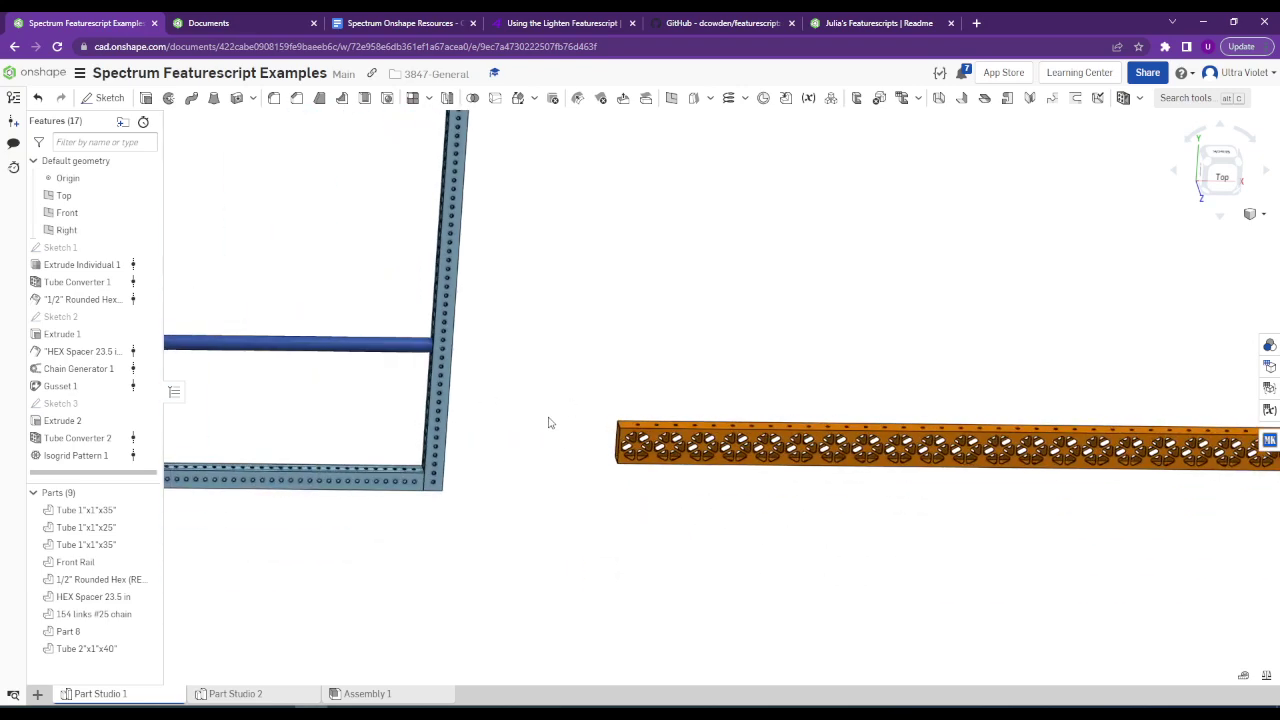
middle_drag(551, 423, 729, 505)
right_drag(729, 505, 577, 388)
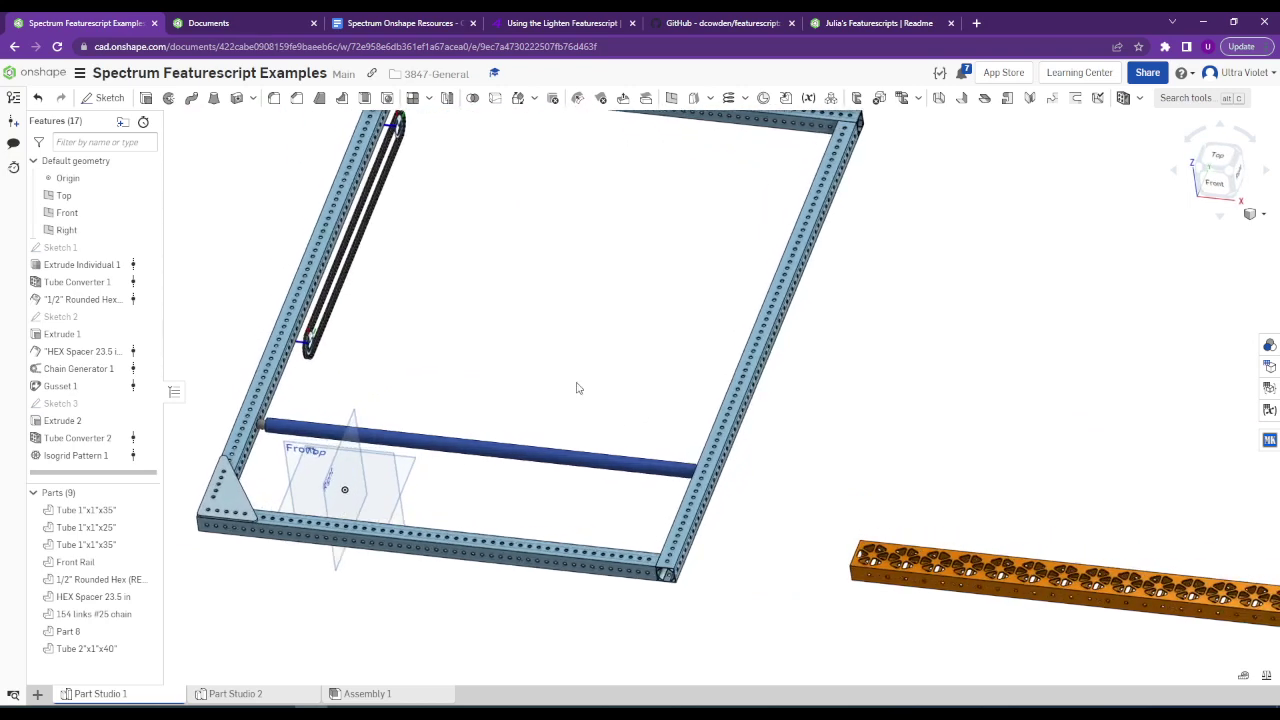
click(249, 20)
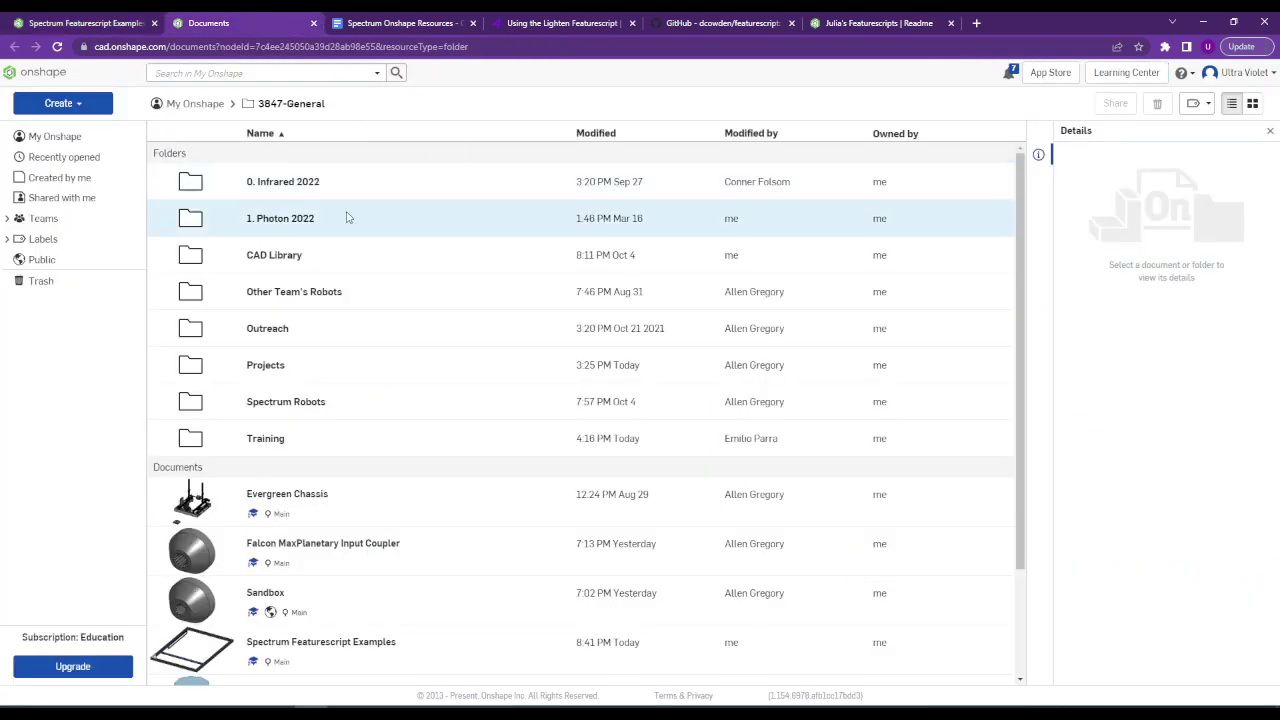
Open the 2. Intake document inside the 0. Infrared 2022 folder.
double_click(312, 186)
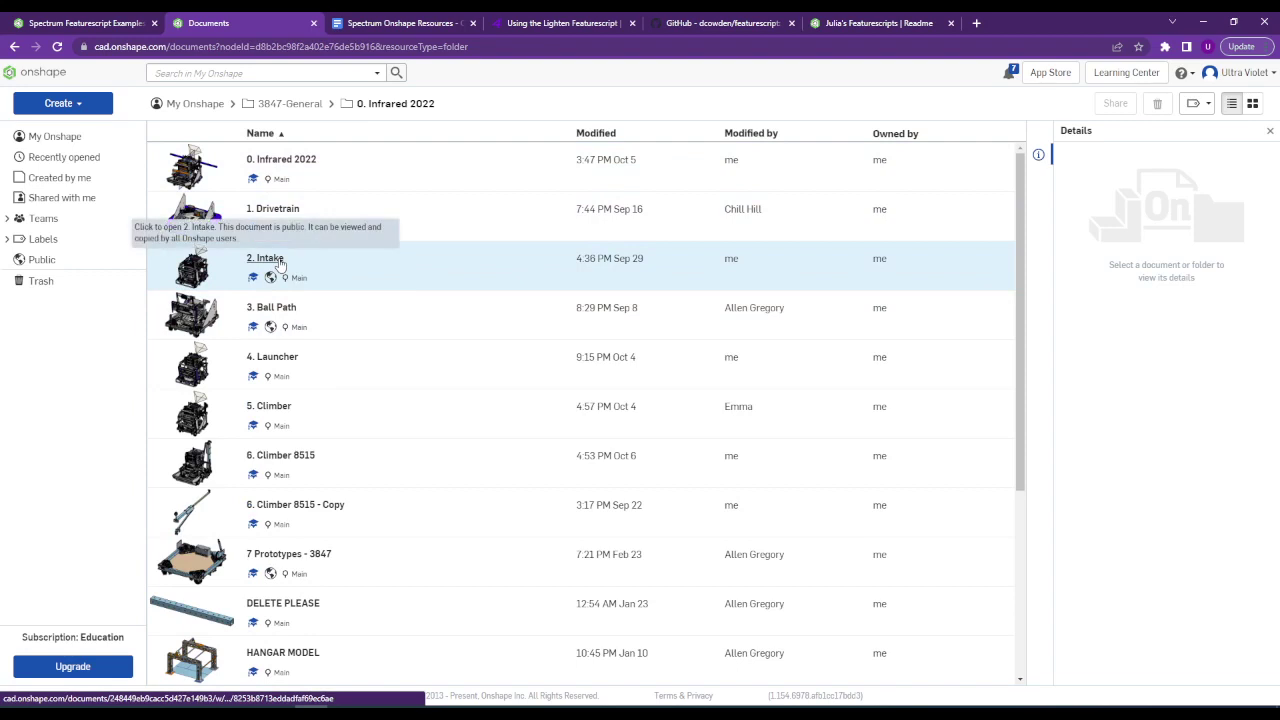
click(268, 258)
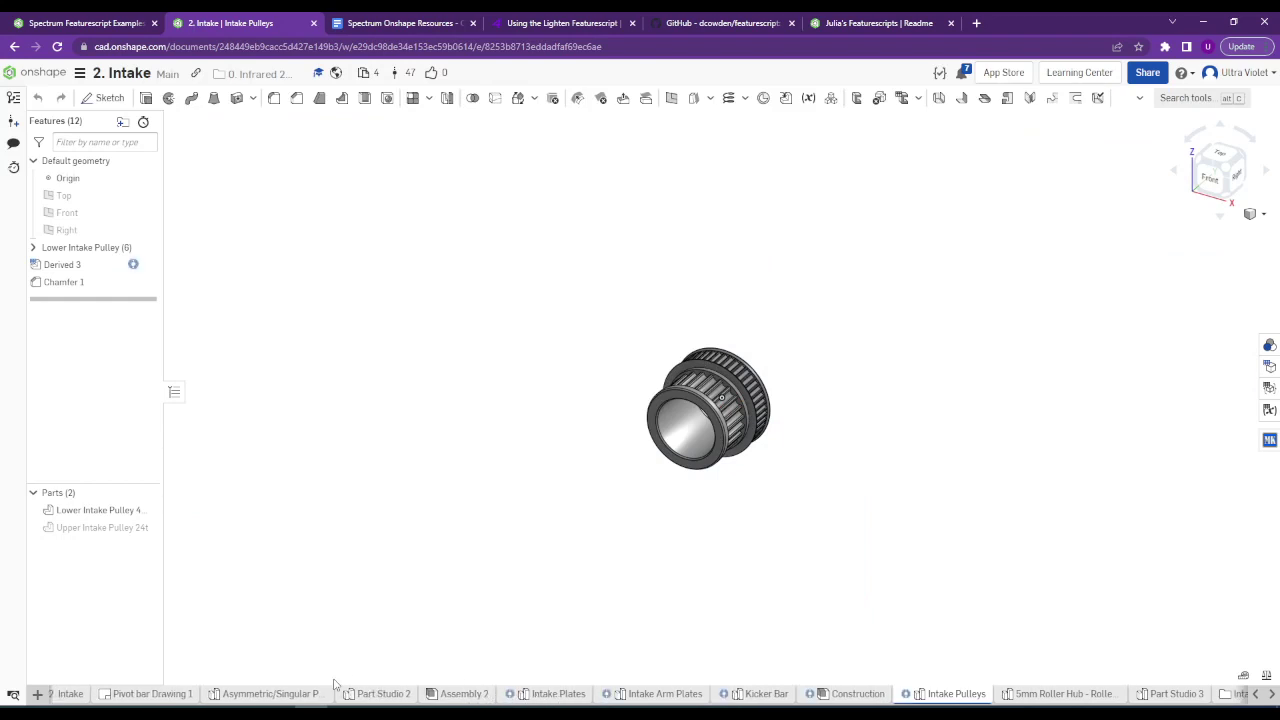
Step through the 2. Intake assembly and Part Studio 2 to the Intake Plates part studio.
click(1256, 694)
click(97, 694)
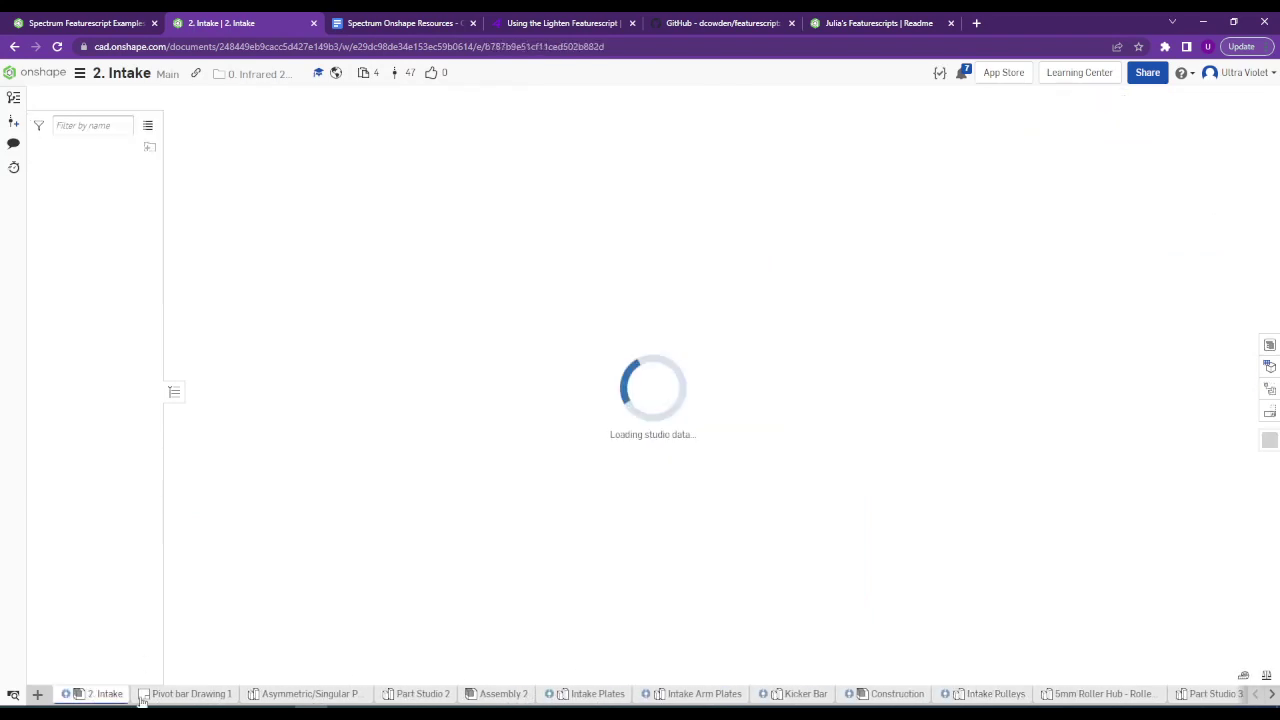
click(438, 696)
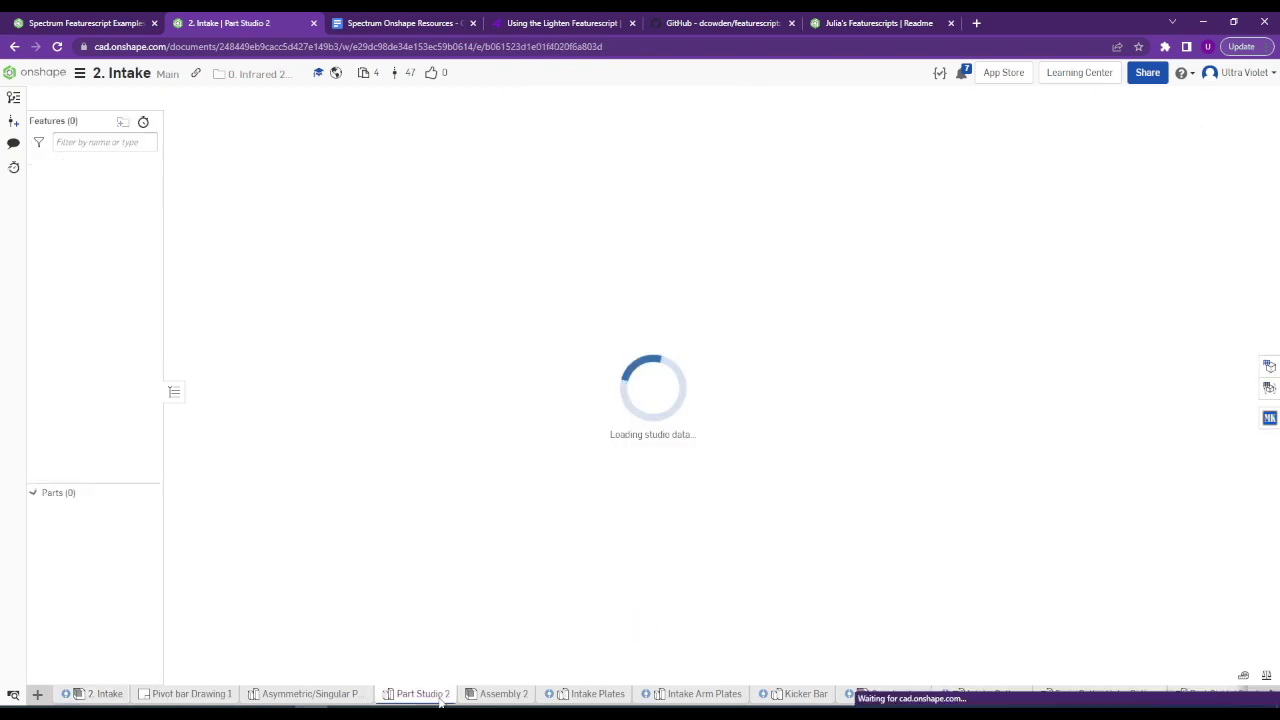
click(598, 694)
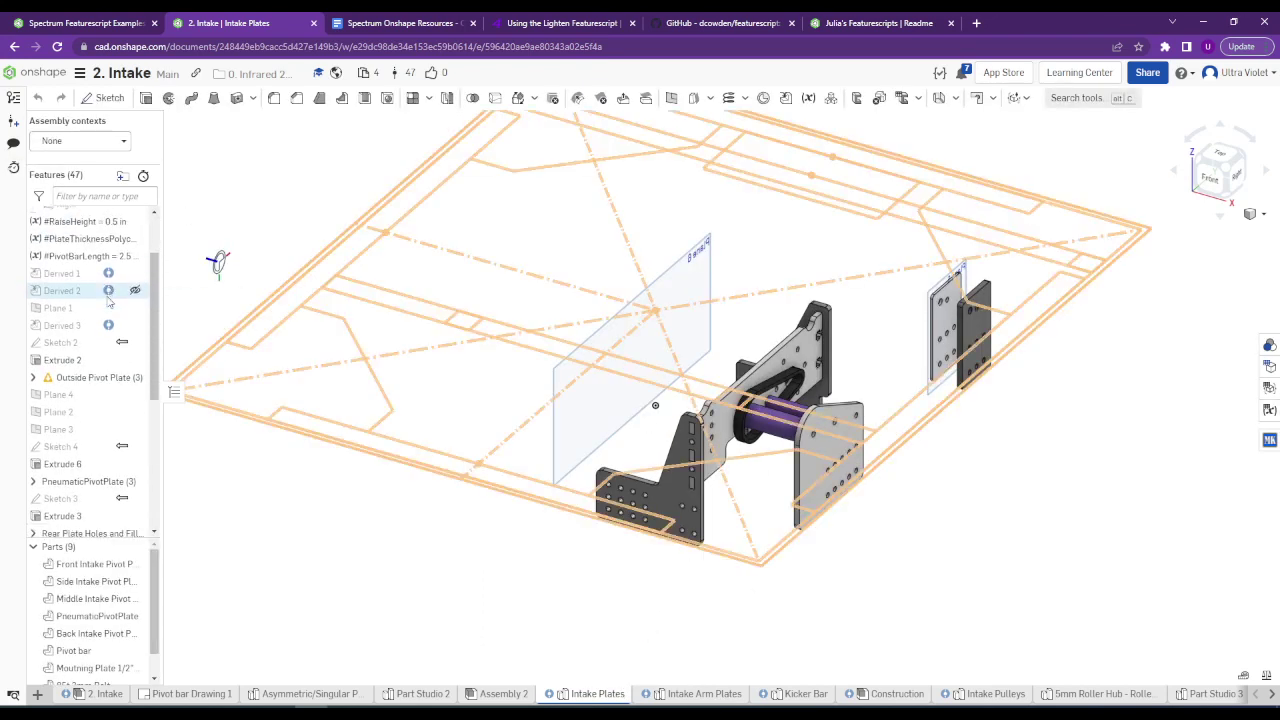
Highlight Laser Joint 1 and inspect the tabs along the plate's edge.
scroll(110, 320, down, 4)
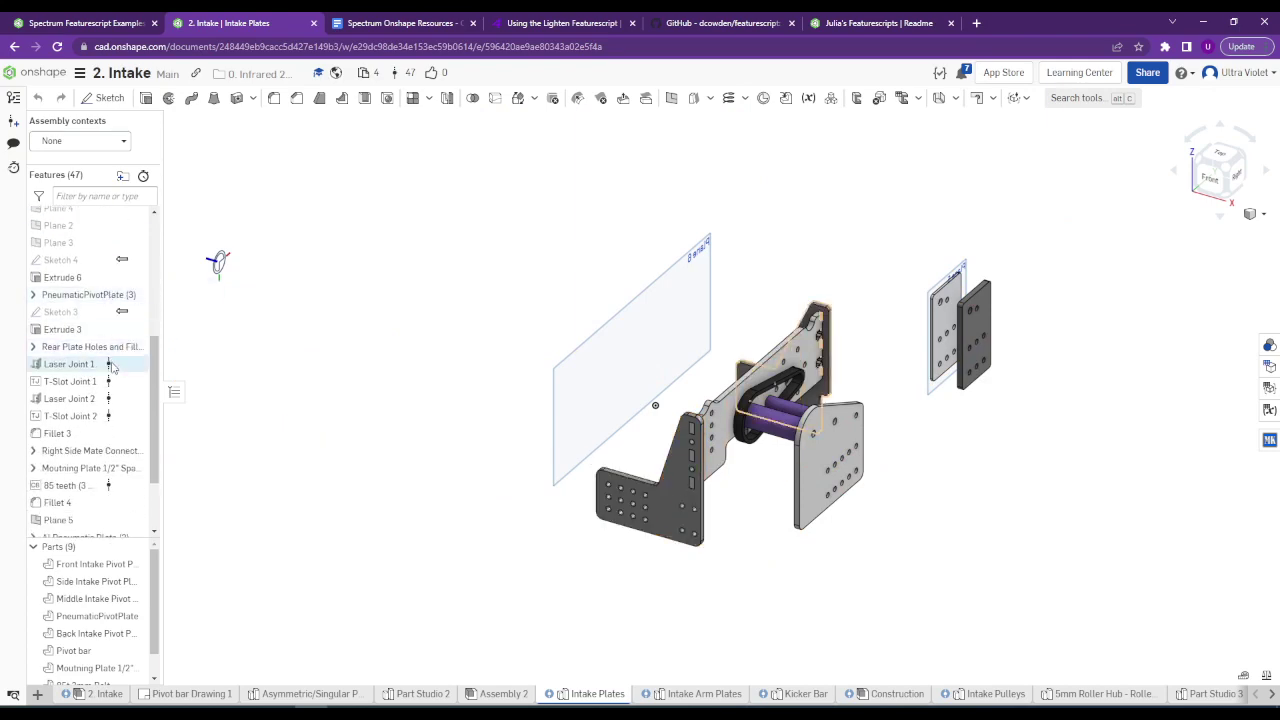
click(113, 368)
scroll(843, 366, up, 5)
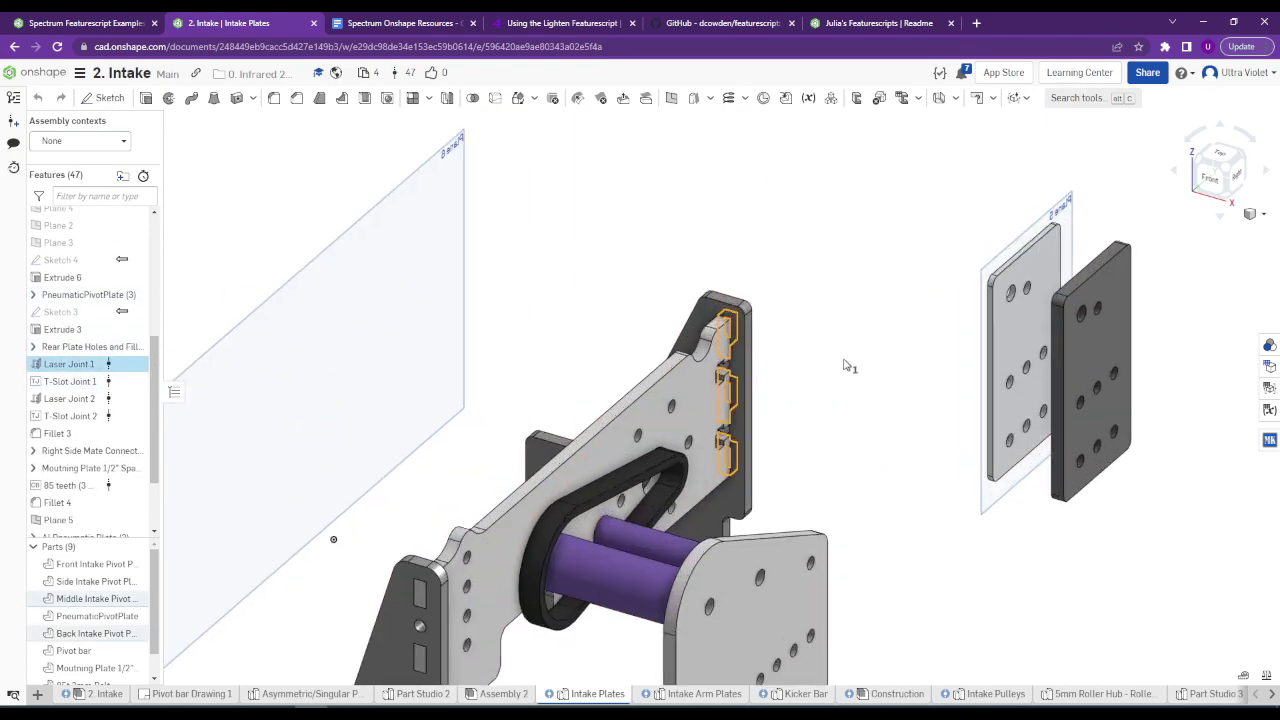
scroll(458, 513, up, 8)
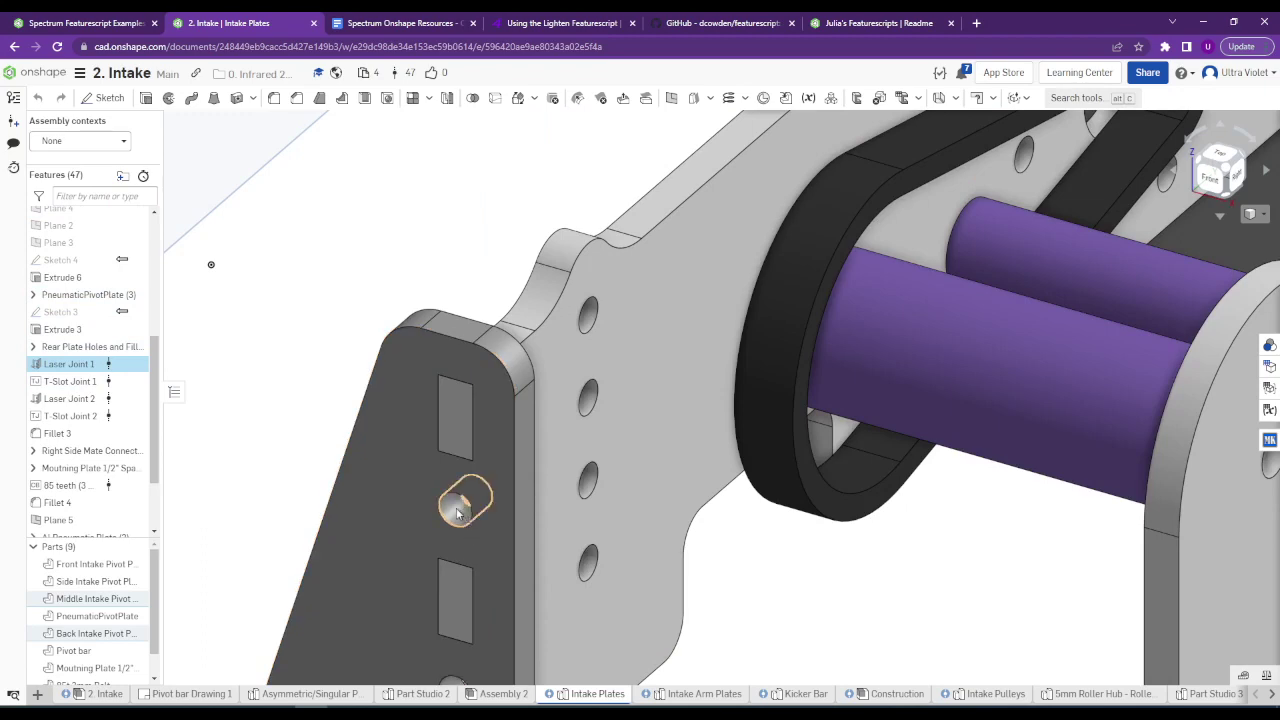
scroll(458, 513, down, 5)
right_drag(460, 500, 476, 397)
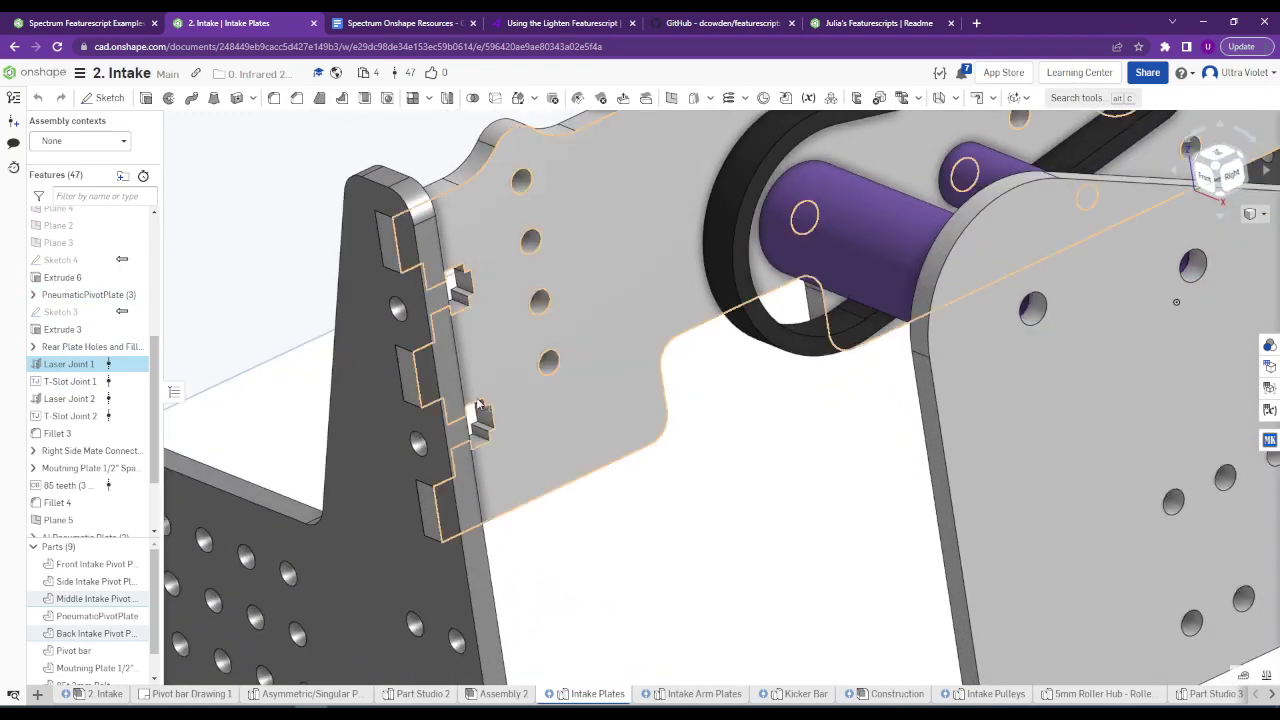
scroll(420, 400, down, 5)
click(571, 463)
scroll(566, 318, up, 6)
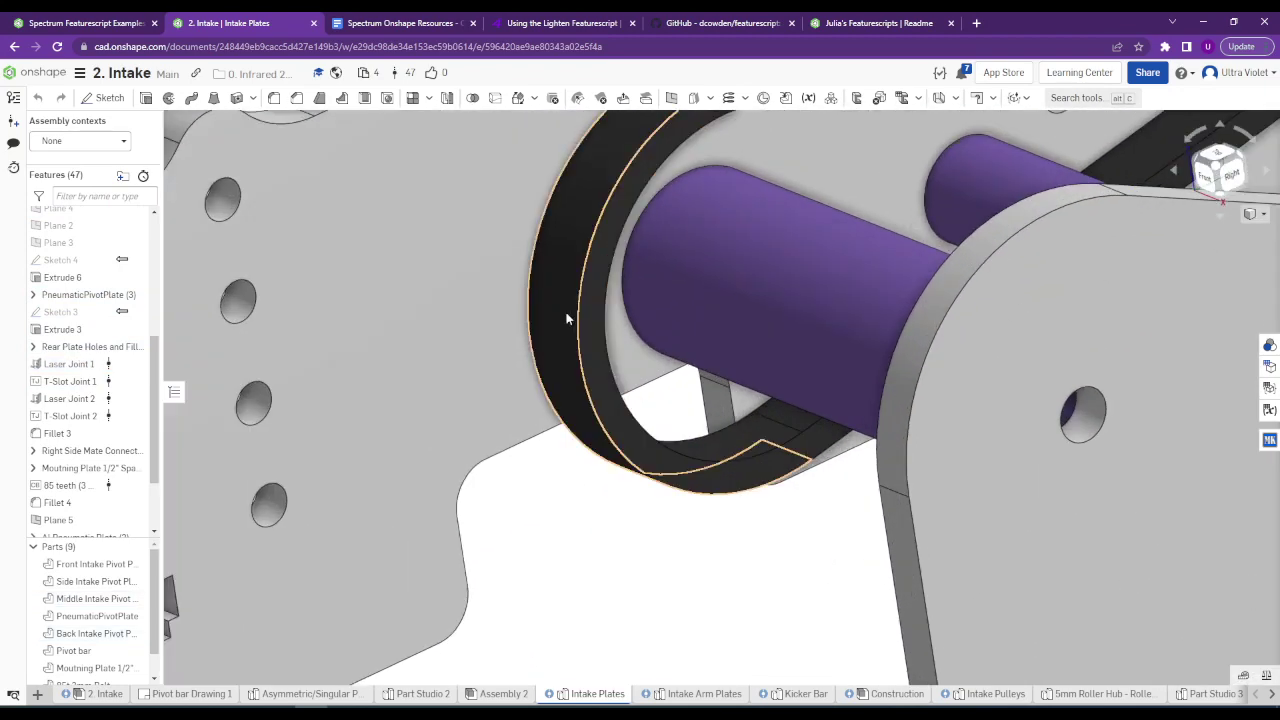
Select the belt ring and review the 85 teeth belt feature's settings without changes.
click(566, 318)
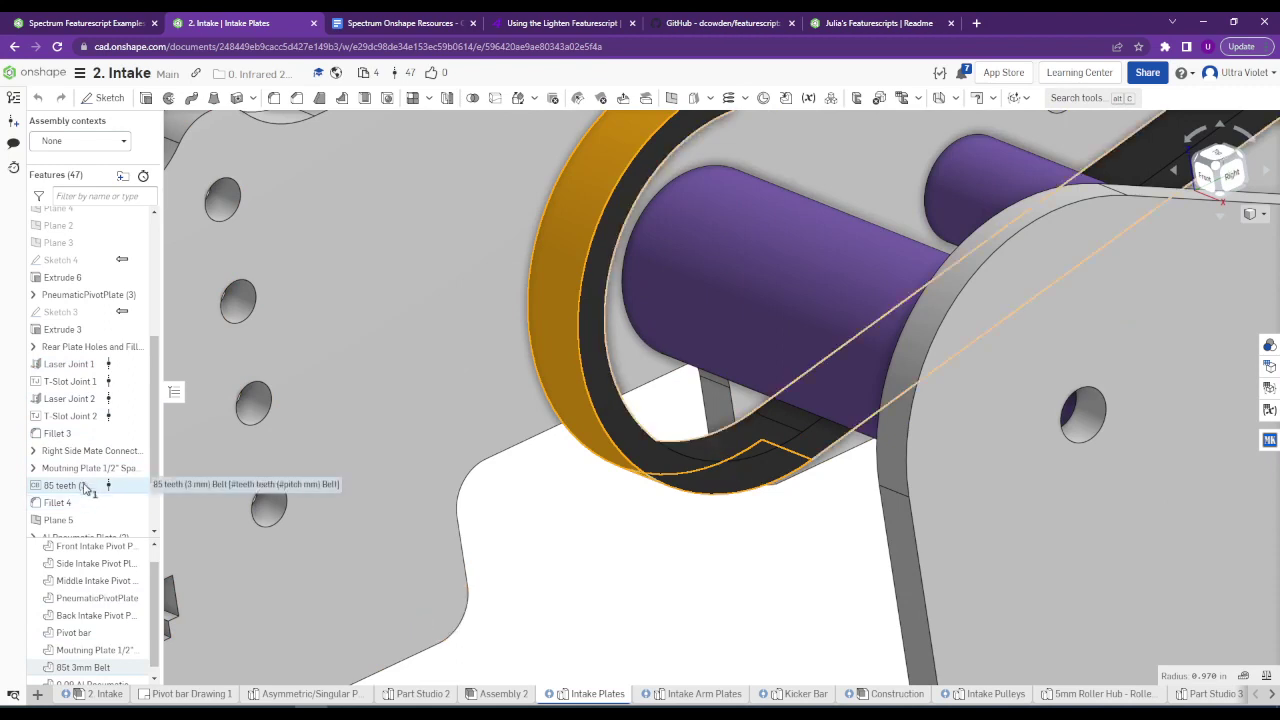
right_click(85, 487)
click(116, 497)
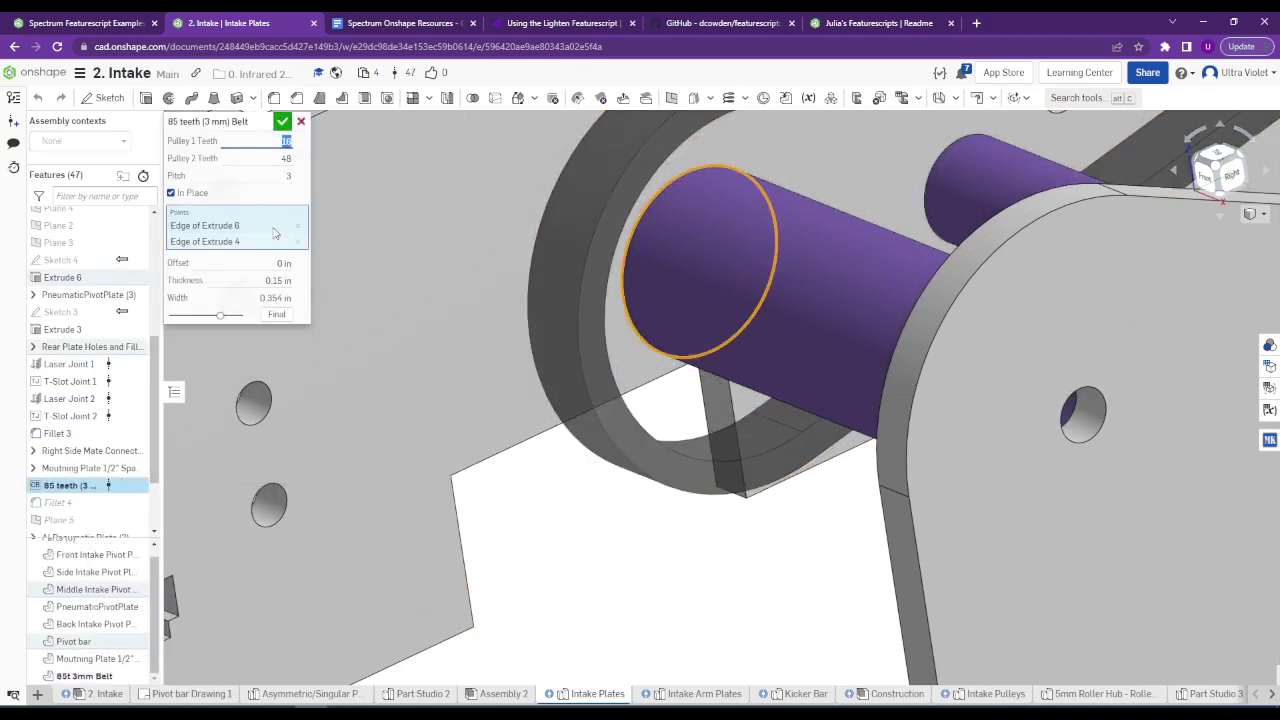
click(282, 121)
scroll(334, 191, down, 5)
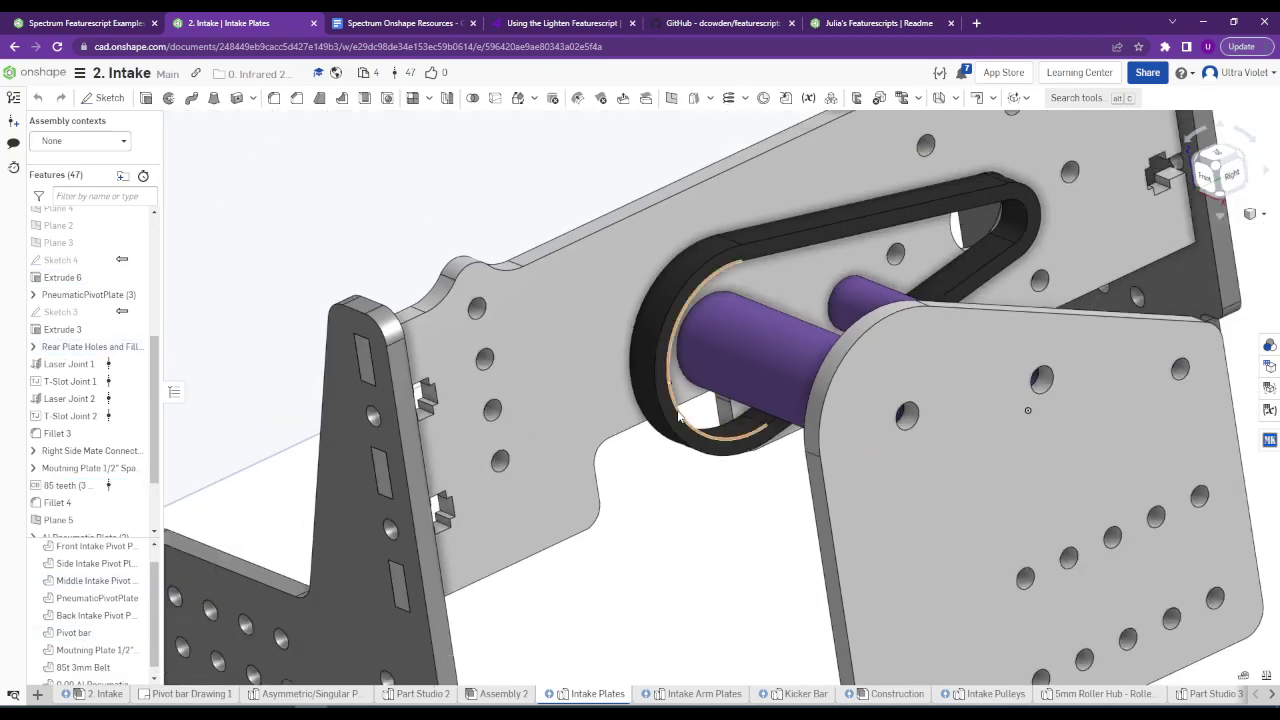
scroll(97, 429, down, 3)
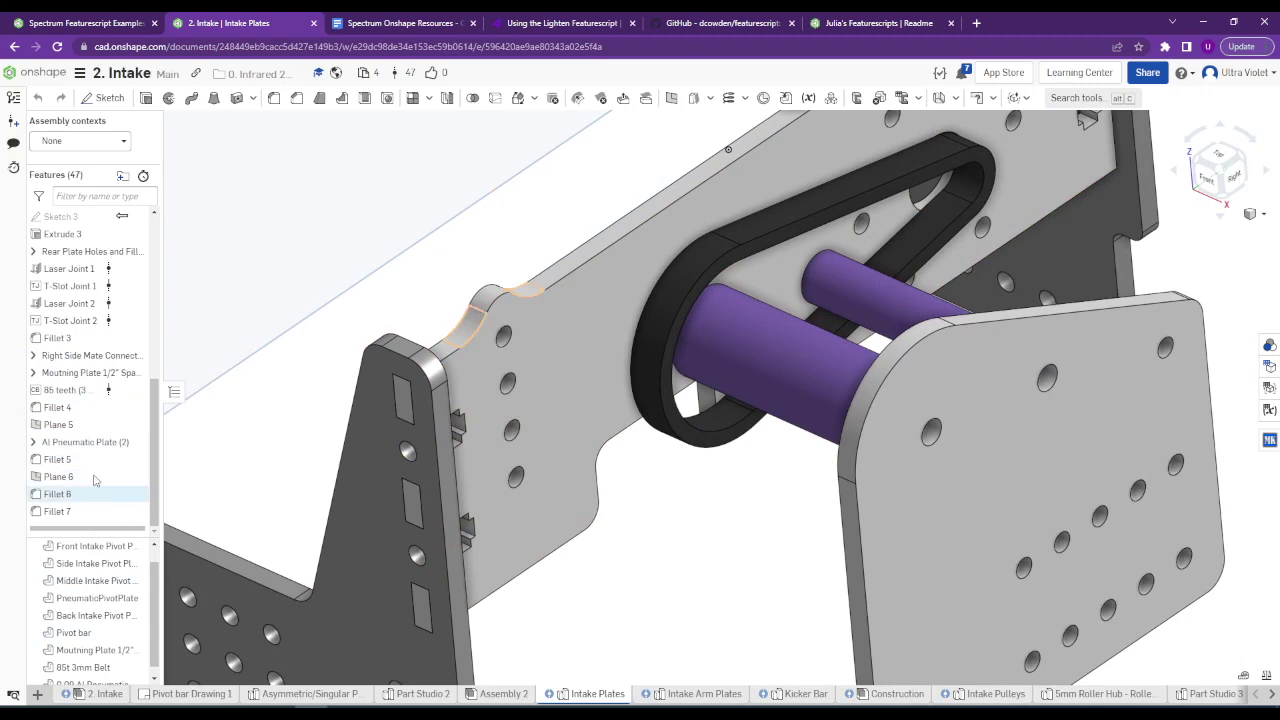
Highlight the 85 teeth belt feature, then move on to the Intake Arm Plates part studio.
click(100, 390)
scroll(105, 388, up, 4)
scroll(100, 395, up, 7)
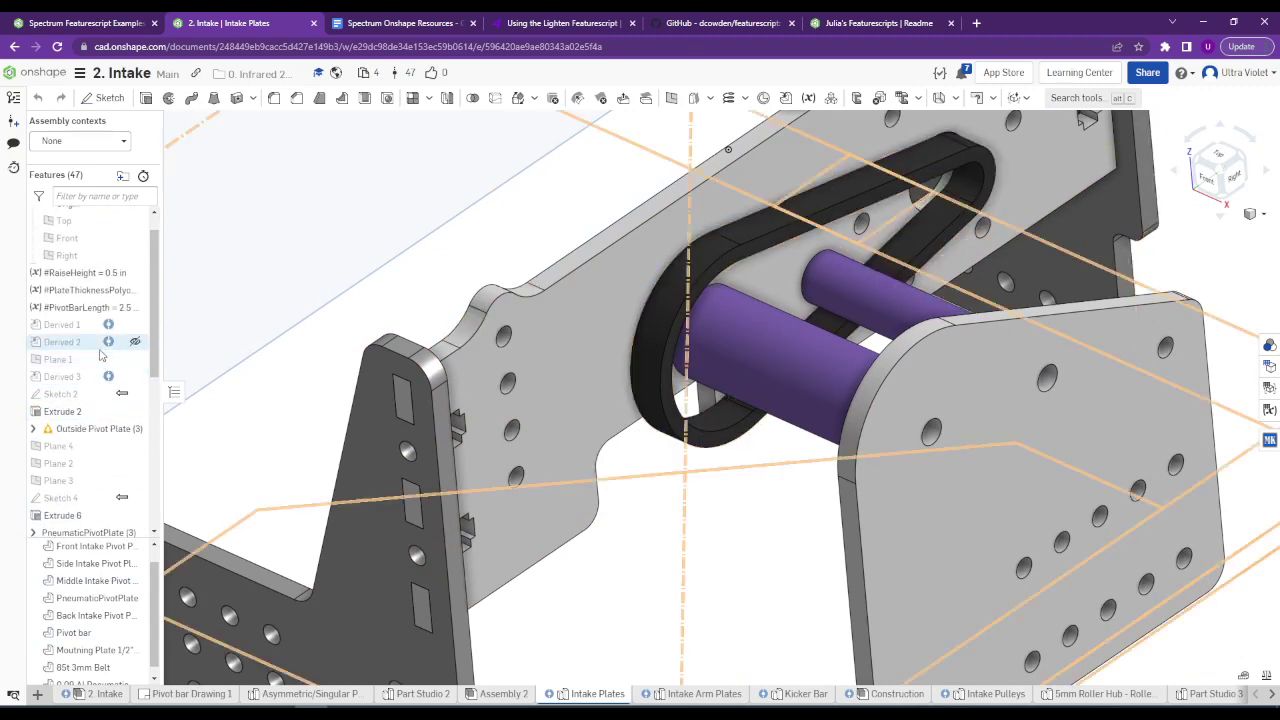
scroll(90, 404, up, 1)
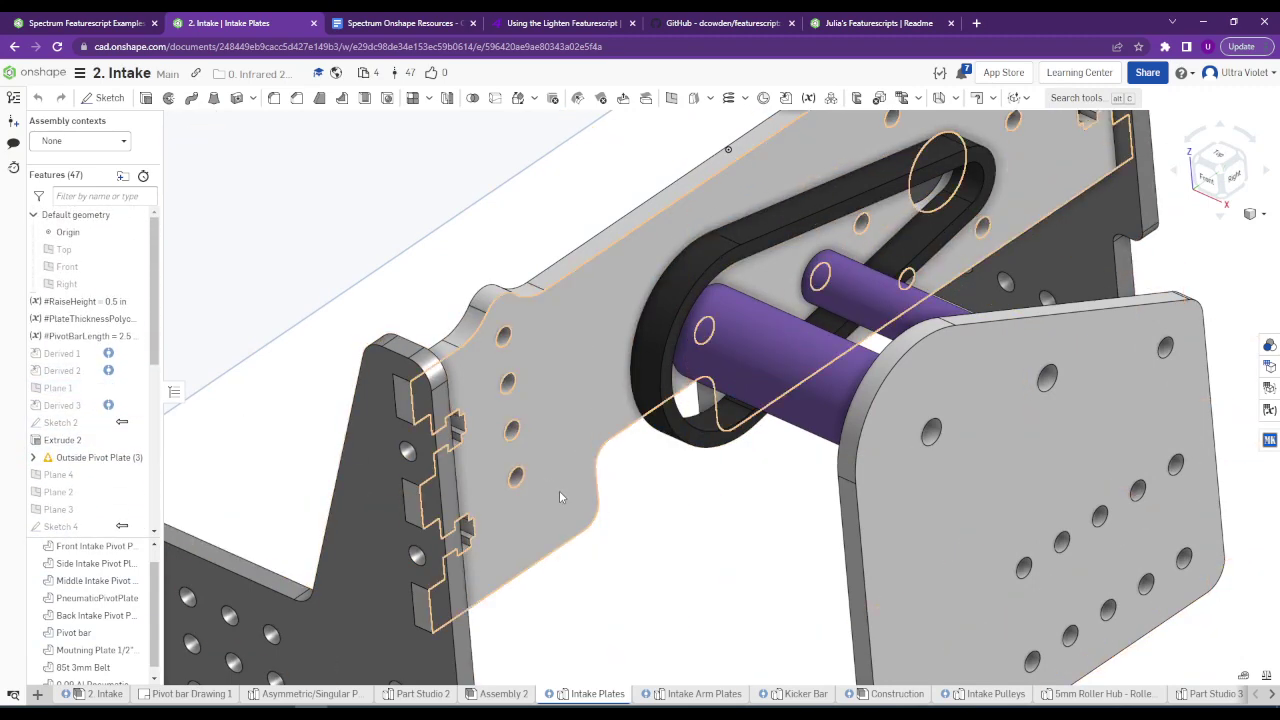
scroll(559, 490, down, 5)
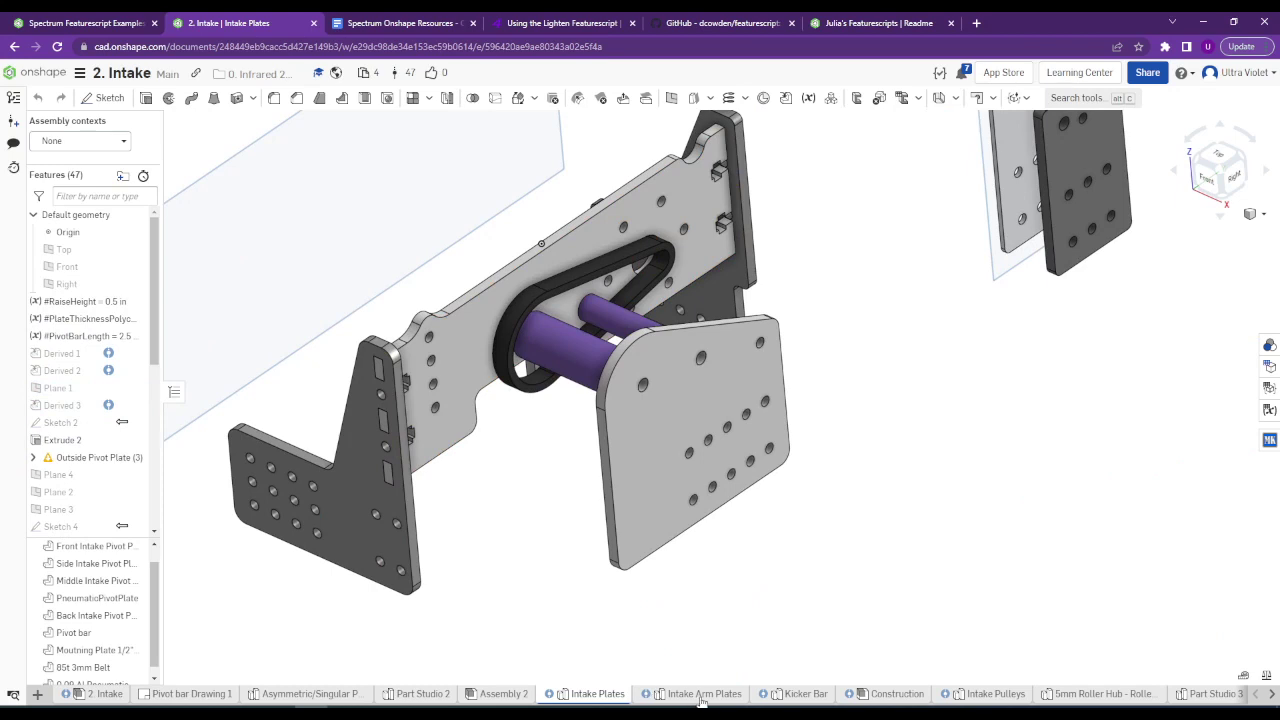
click(701, 699)
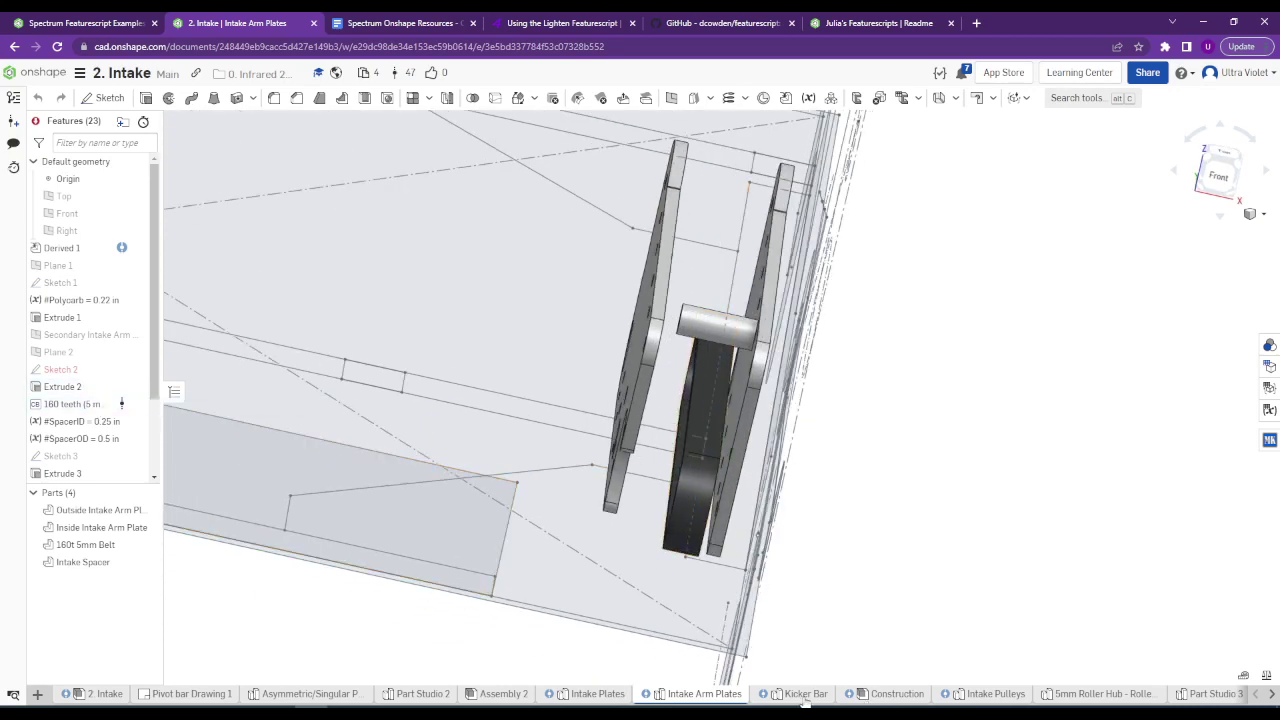
Highlight Derived 1 in Intake Pulleys' Lower Intake Pulley folder, then open the 0. Infrared 2022 folder.
mouse_move(815, 703)
click(990, 693)
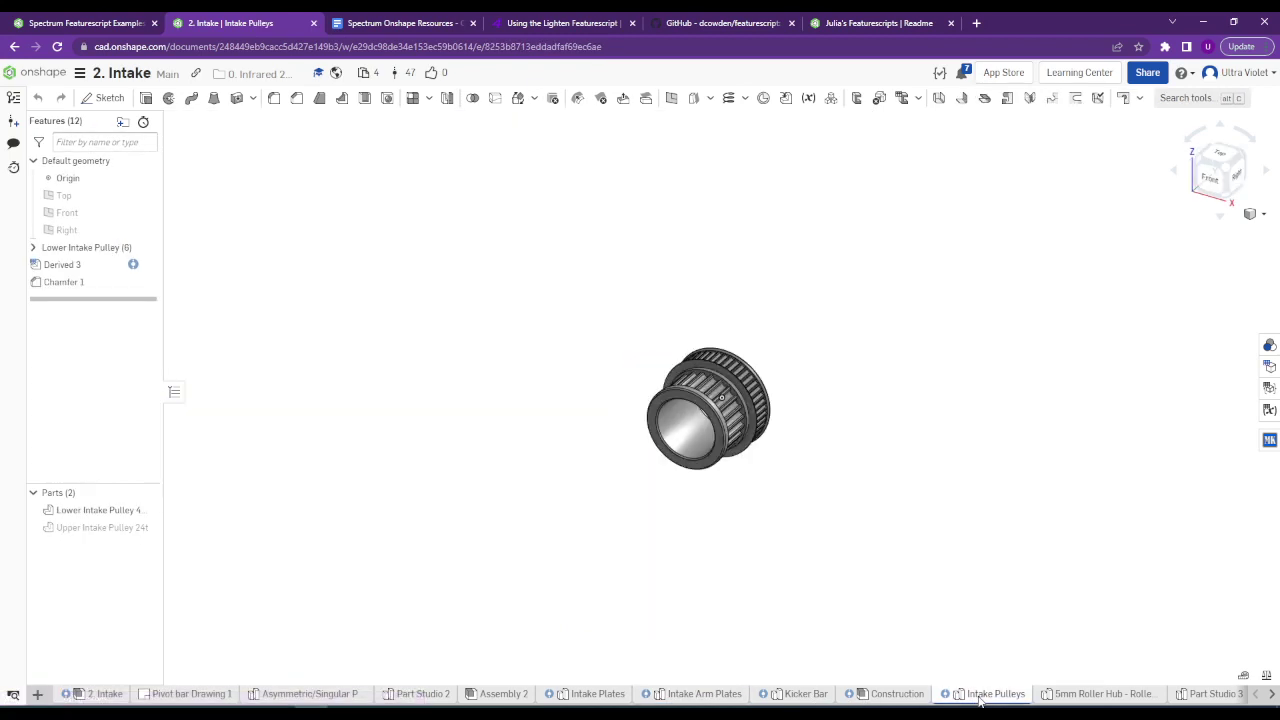
click(34, 248)
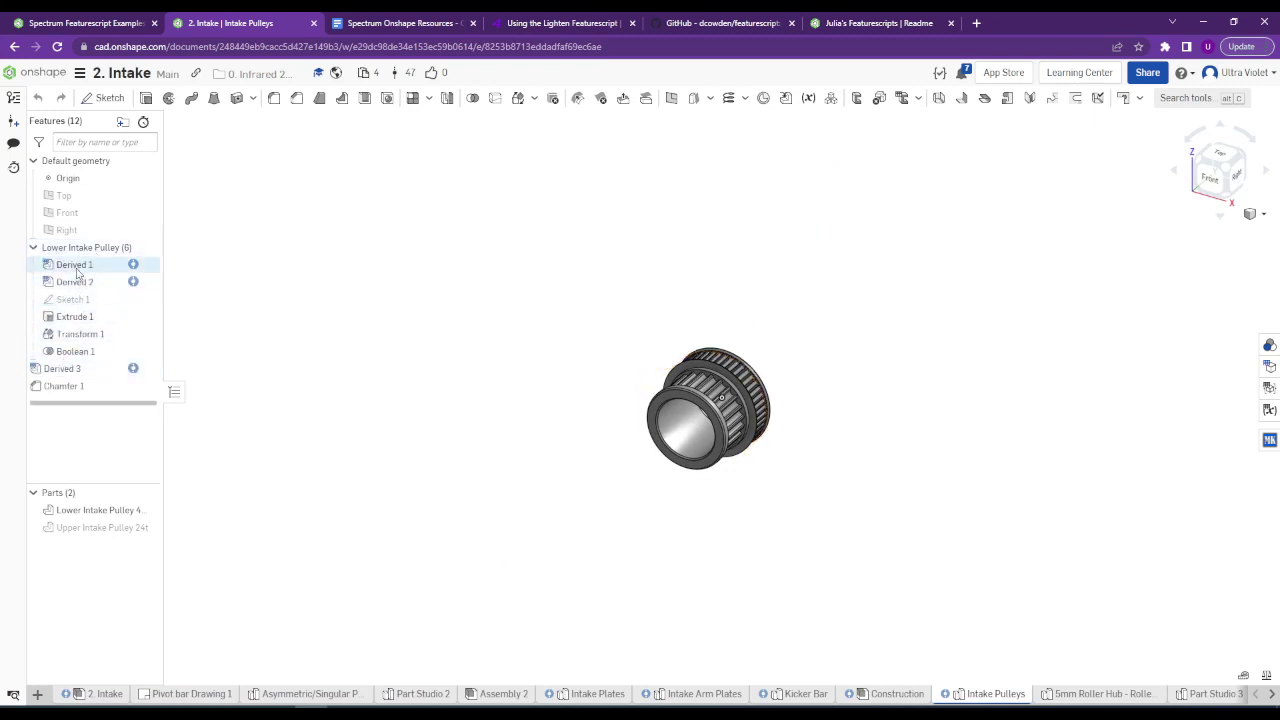
click(75, 265)
click(798, 609)
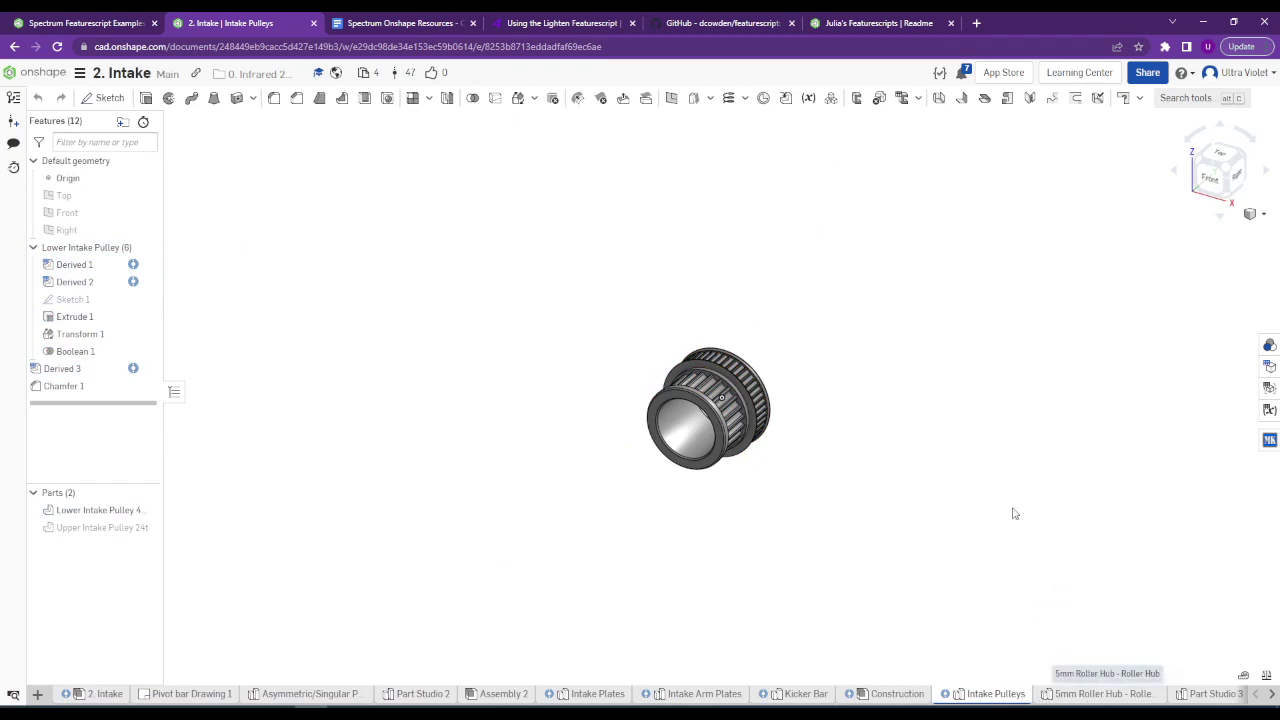
click(254, 79)
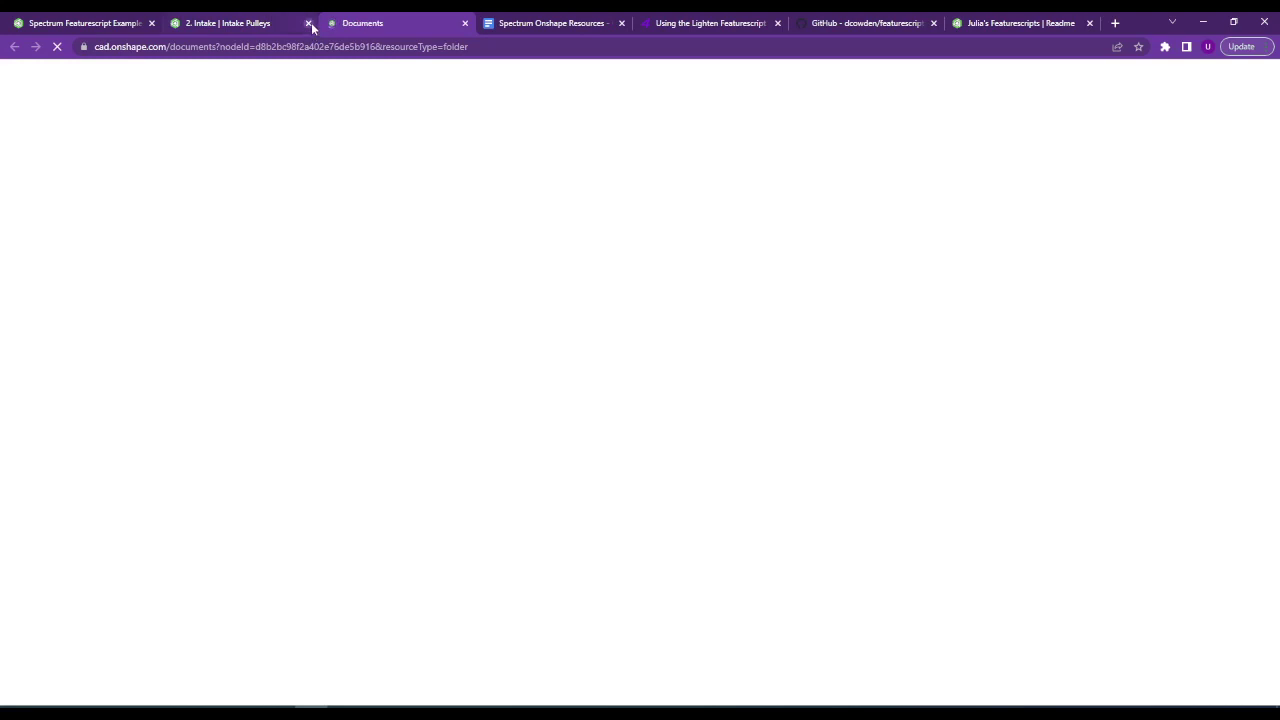
Close the Intake document tab and open 1. Drivetrain in its own browser tab.
click(309, 24)
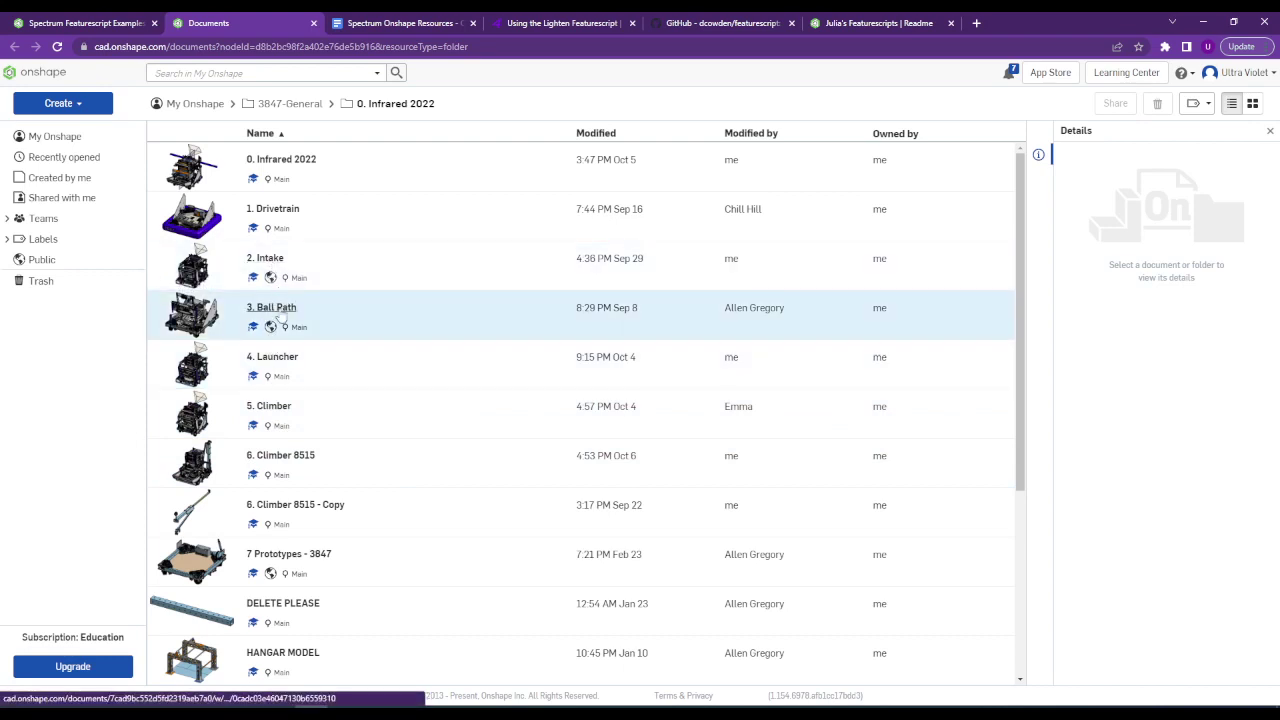
middle_click(290, 212)
click(410, 20)
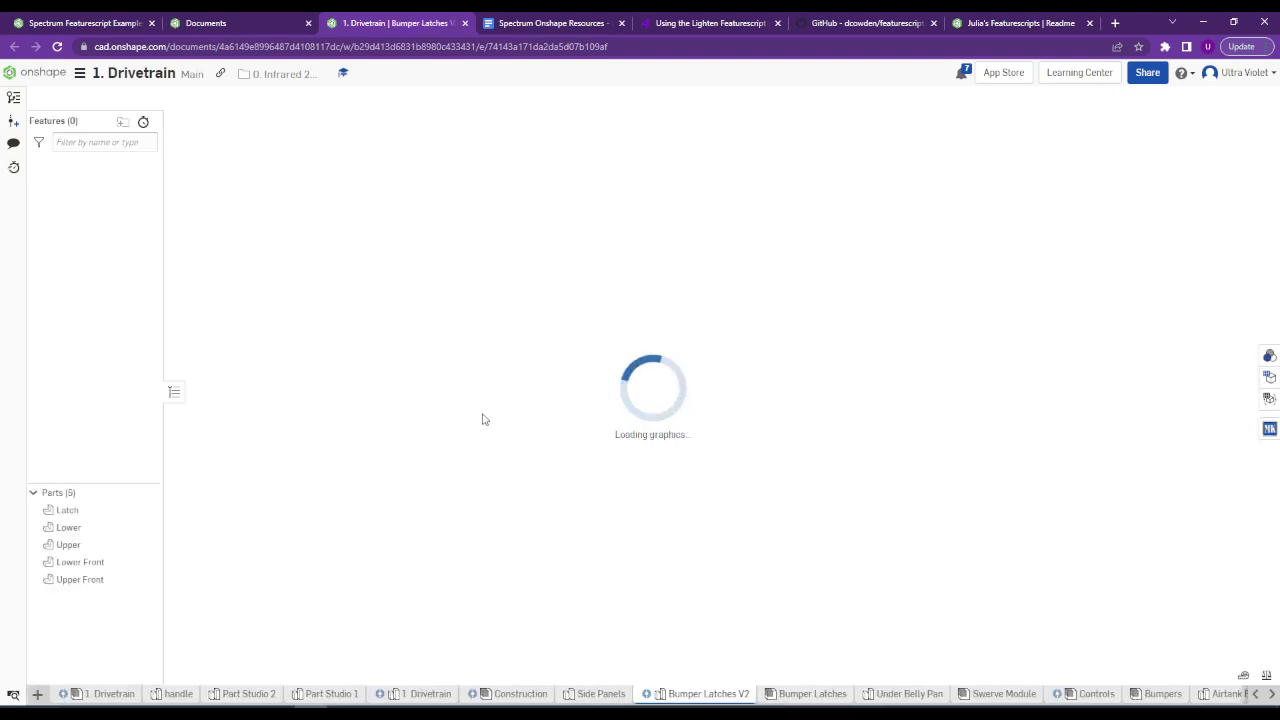
Open the 5. Climber document in a background tab and return to Drivetrain.
key(ctrl+shift+Tab)
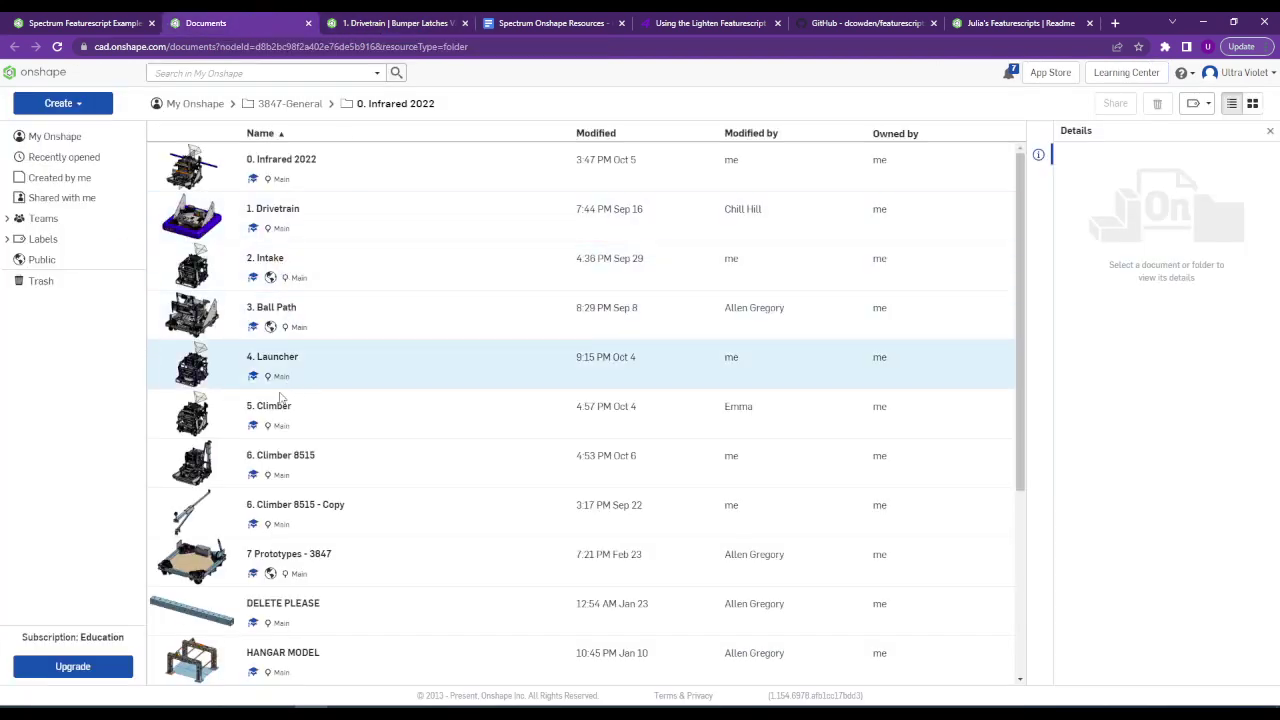
middle_click(272, 405)
click(365, 20)
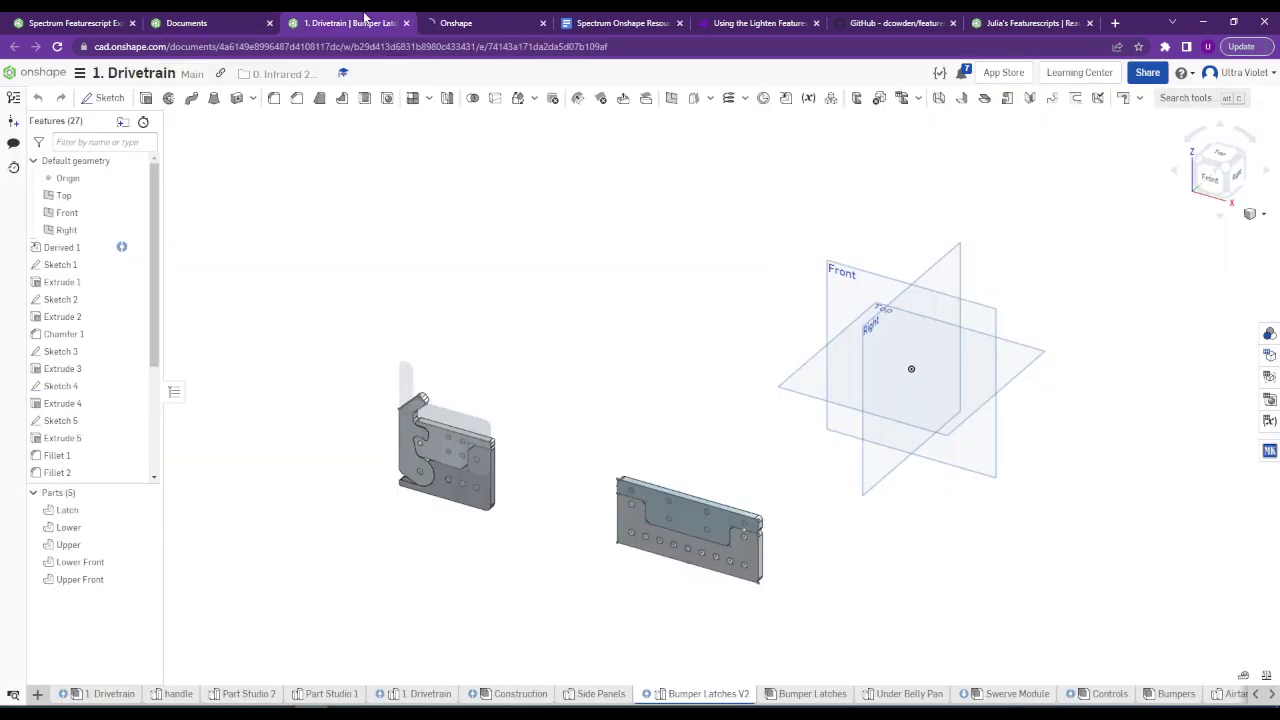
Browse Part Studio 2 and Part Studio 1, then load the 1. Drivetrain assembly.
click(238, 697)
click(331, 697)
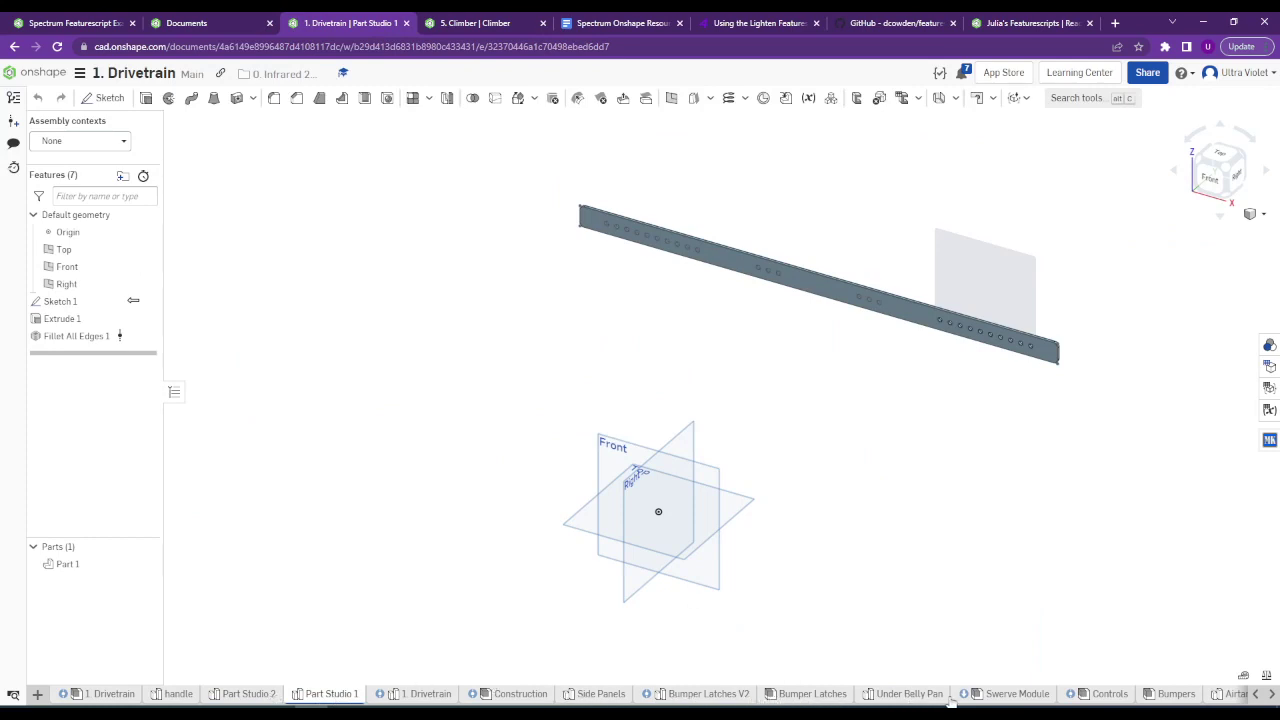
click(1272, 695)
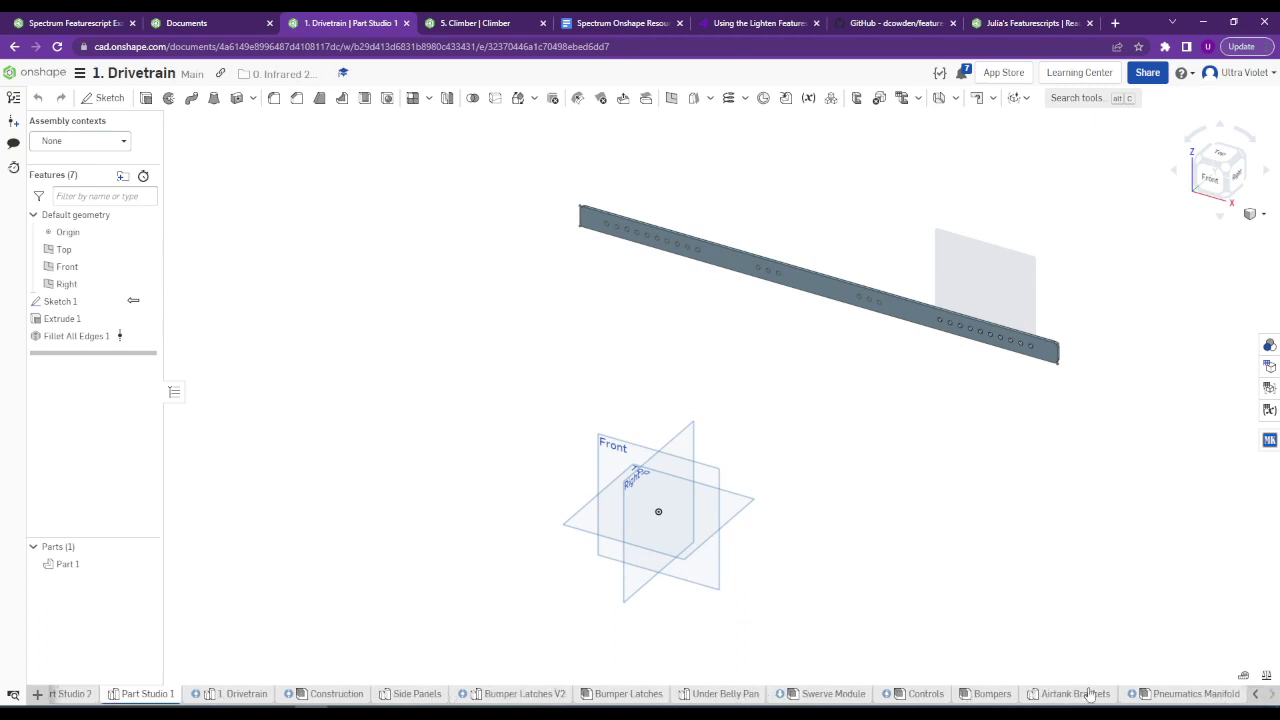
click(237, 696)
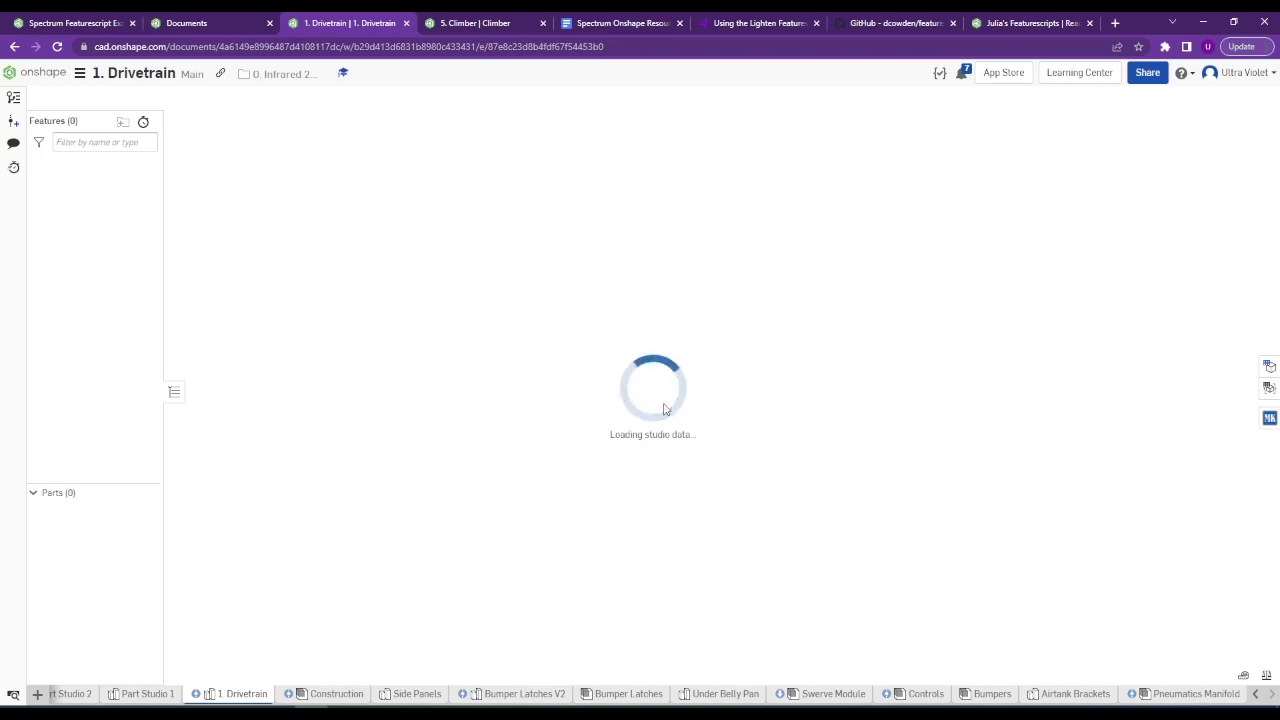
In the 5. Climber document, find the square cross-bar tube's sketch, extrude and tube features.
click(466, 21)
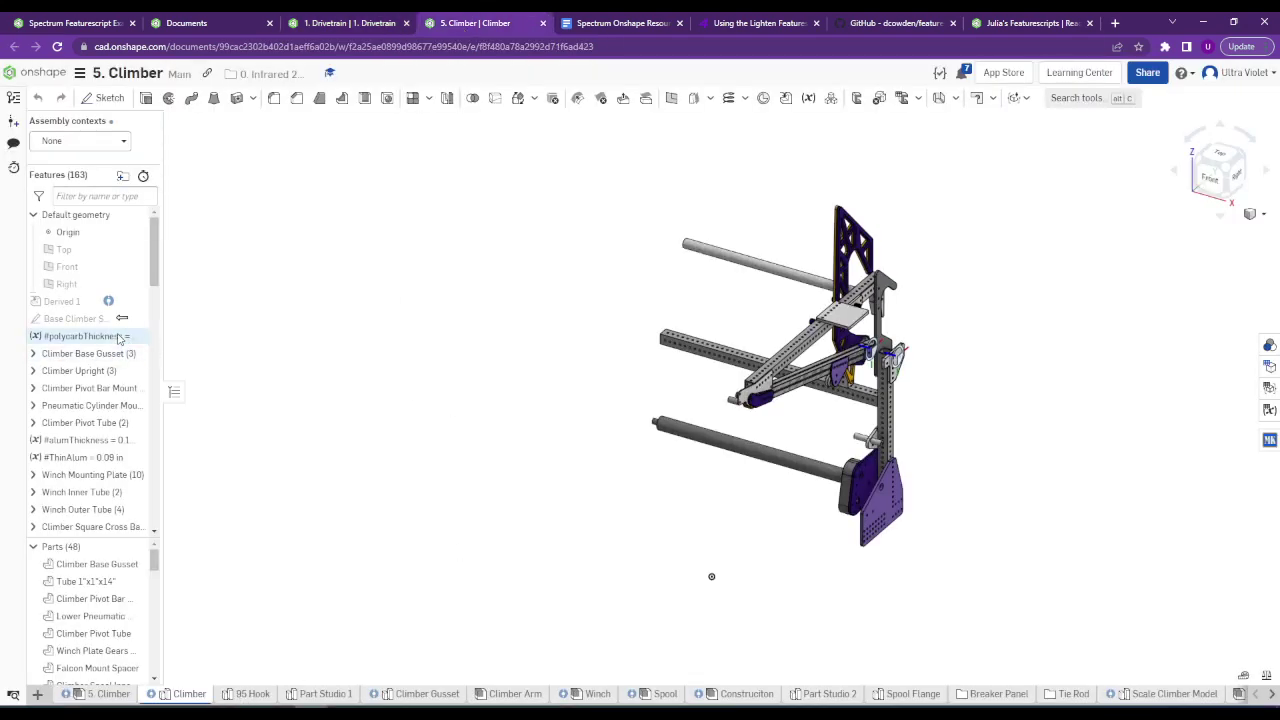
scroll(118, 335, down, 1)
scroll(855, 387, up, 6)
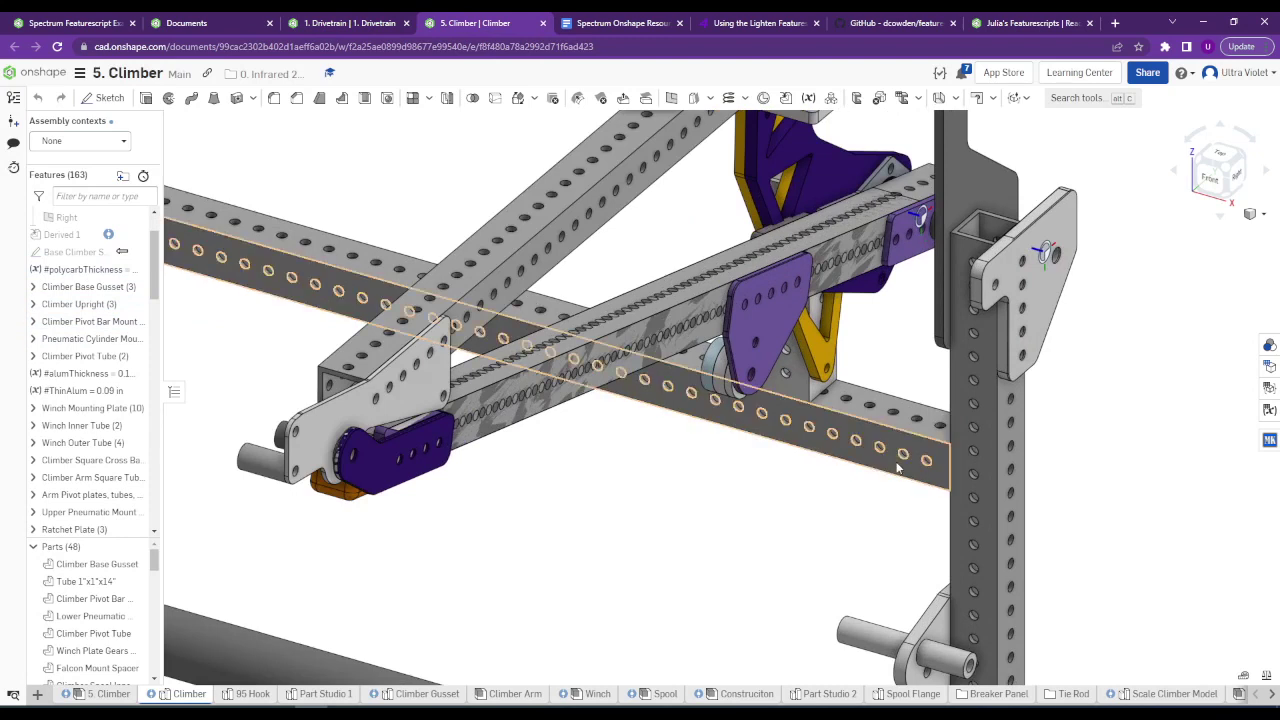
click(897, 470)
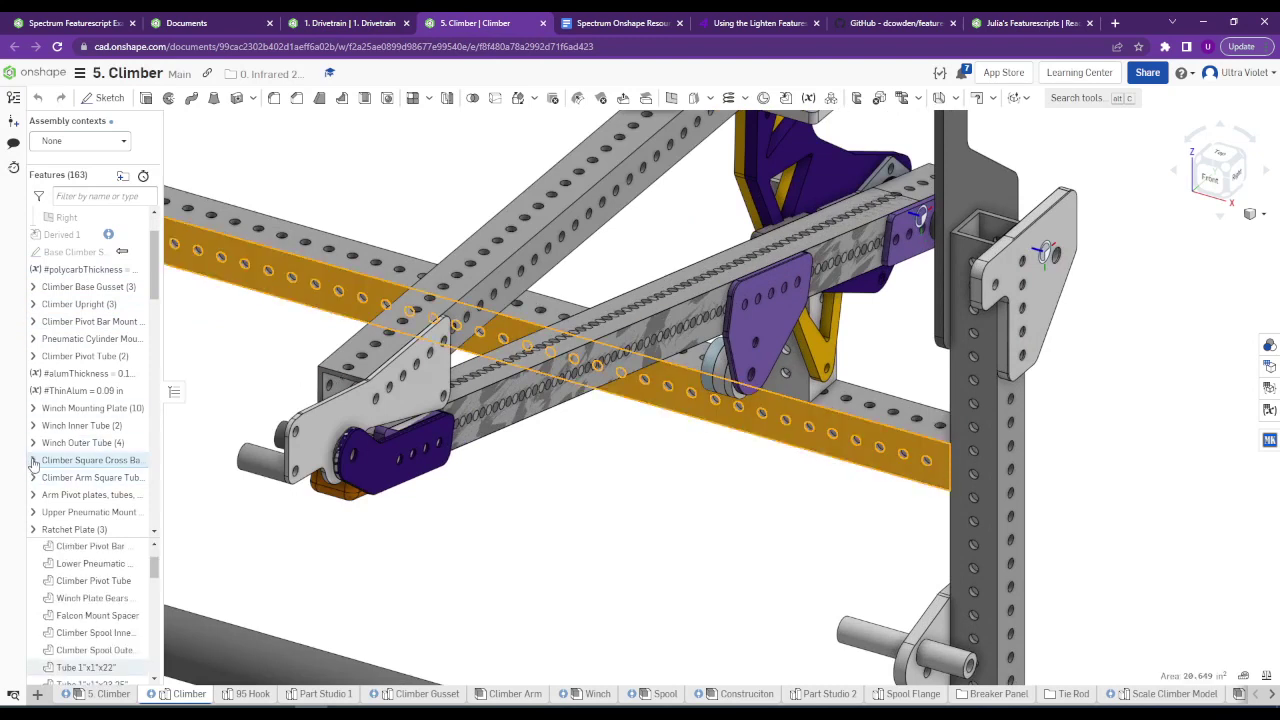
scroll(75, 470, down, 1)
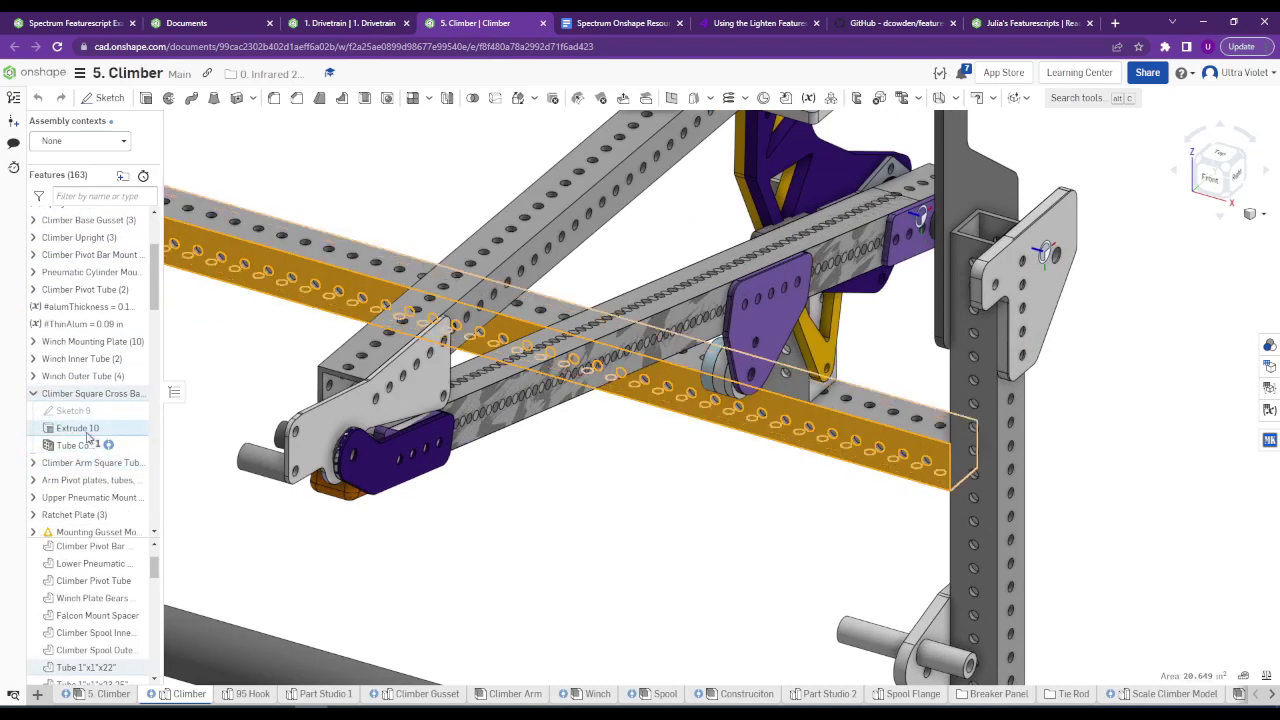
click(394, 566)
scroll(500, 520, down, 5)
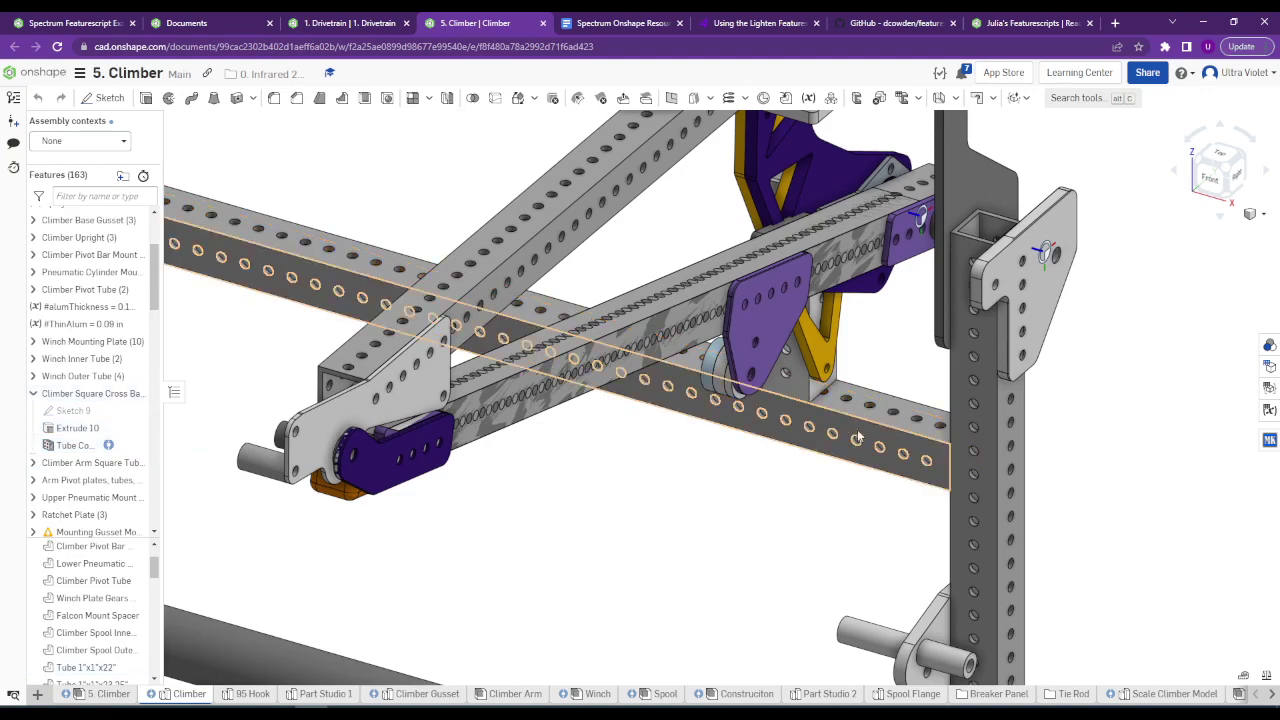
scroll(720, 443, up, 5)
scroll(730, 445, down, 5)
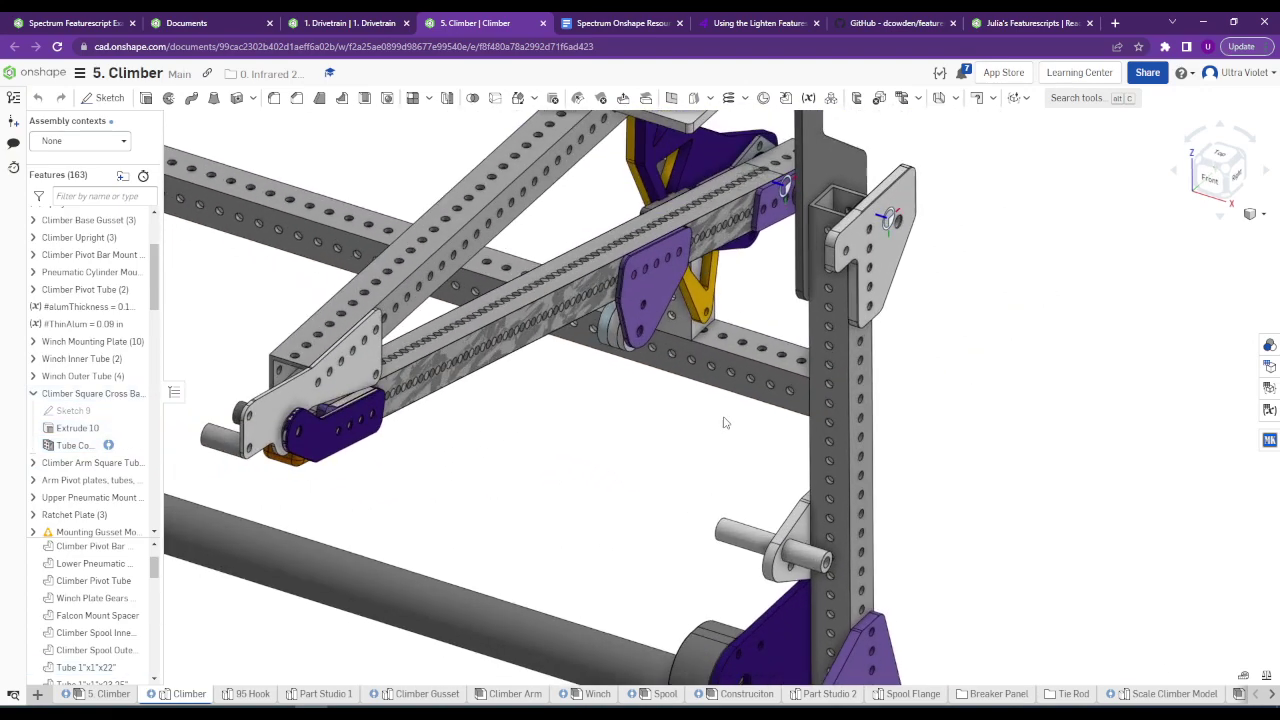
right_drag(650, 400, 618, 361)
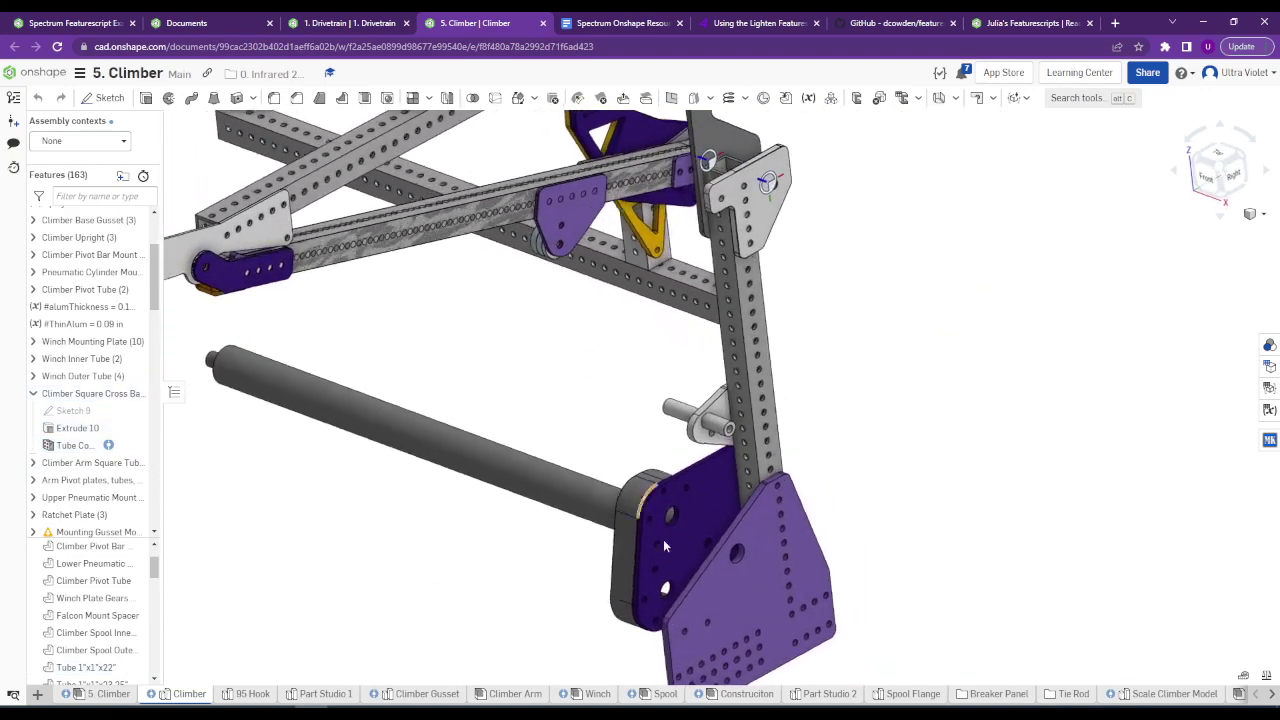
scroll(747, 537, up, 10)
Pick the 0.600 in hole and reveal Sketch 19 in the Winch Mounting Plate group.
click(747, 537)
scroll(747, 537, down, 4)
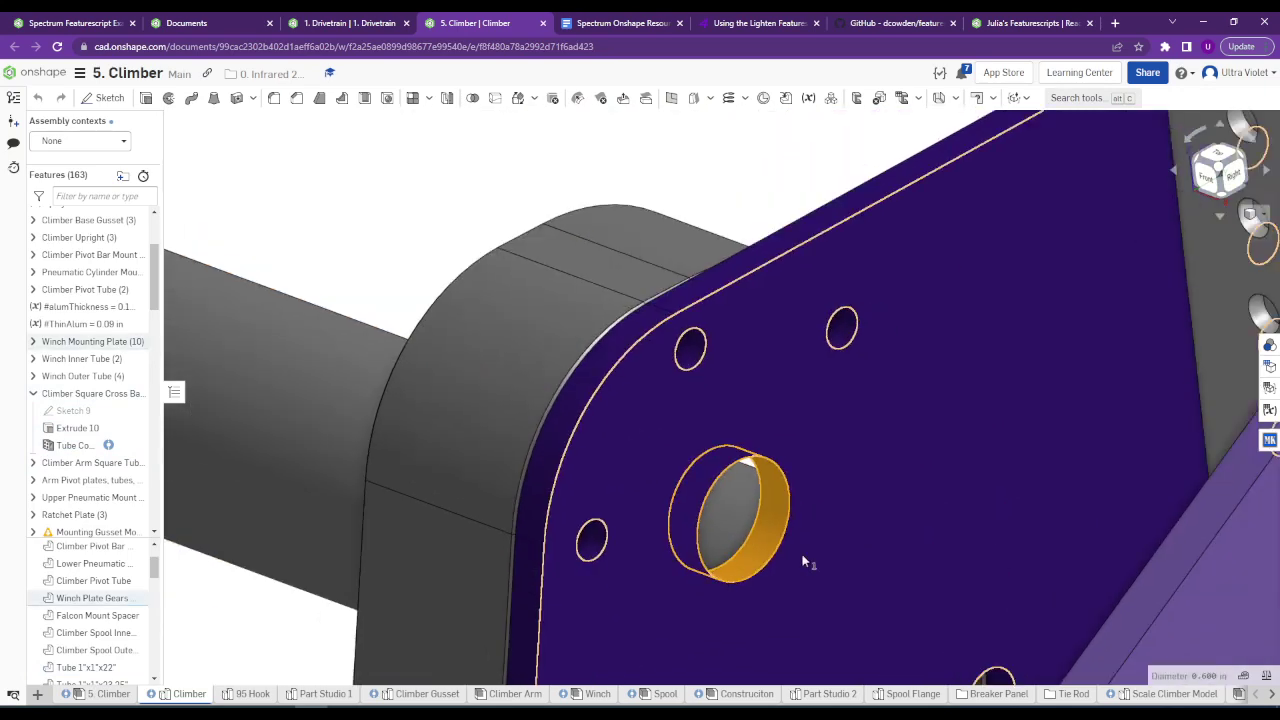
right_drag(808, 560, 460, 331)
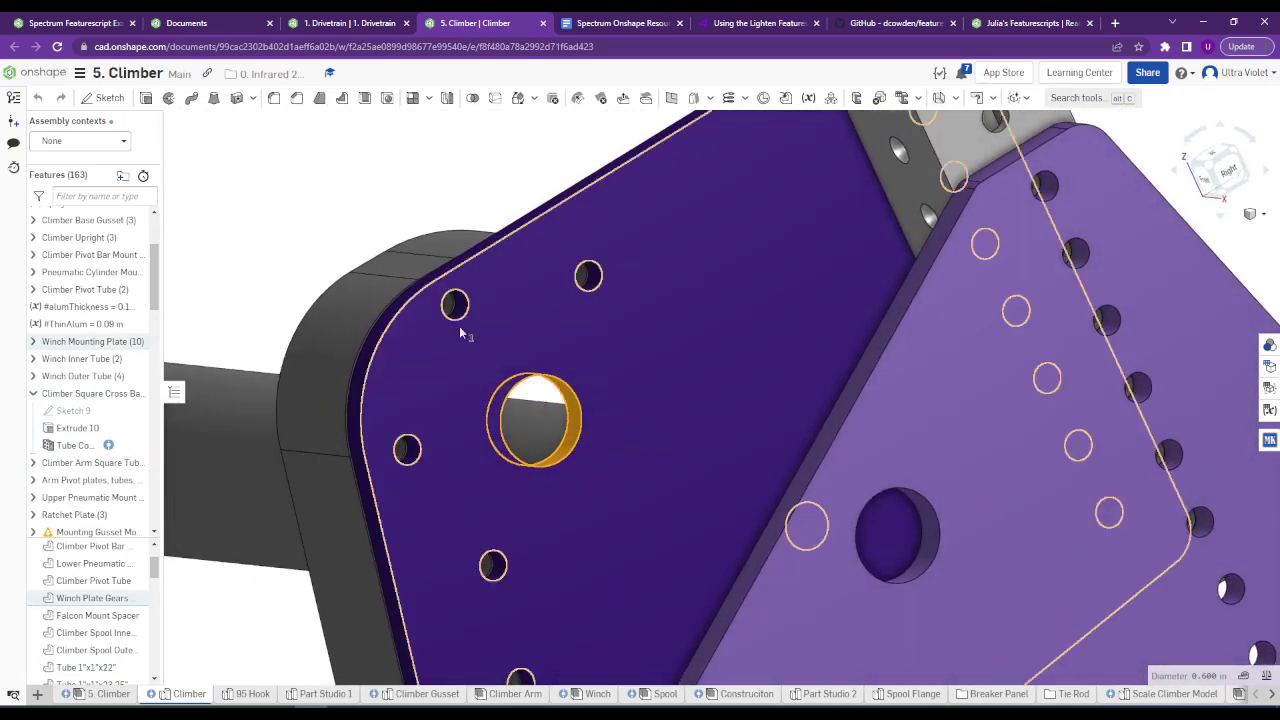
scroll(460, 350, up, 3)
click(33, 341)
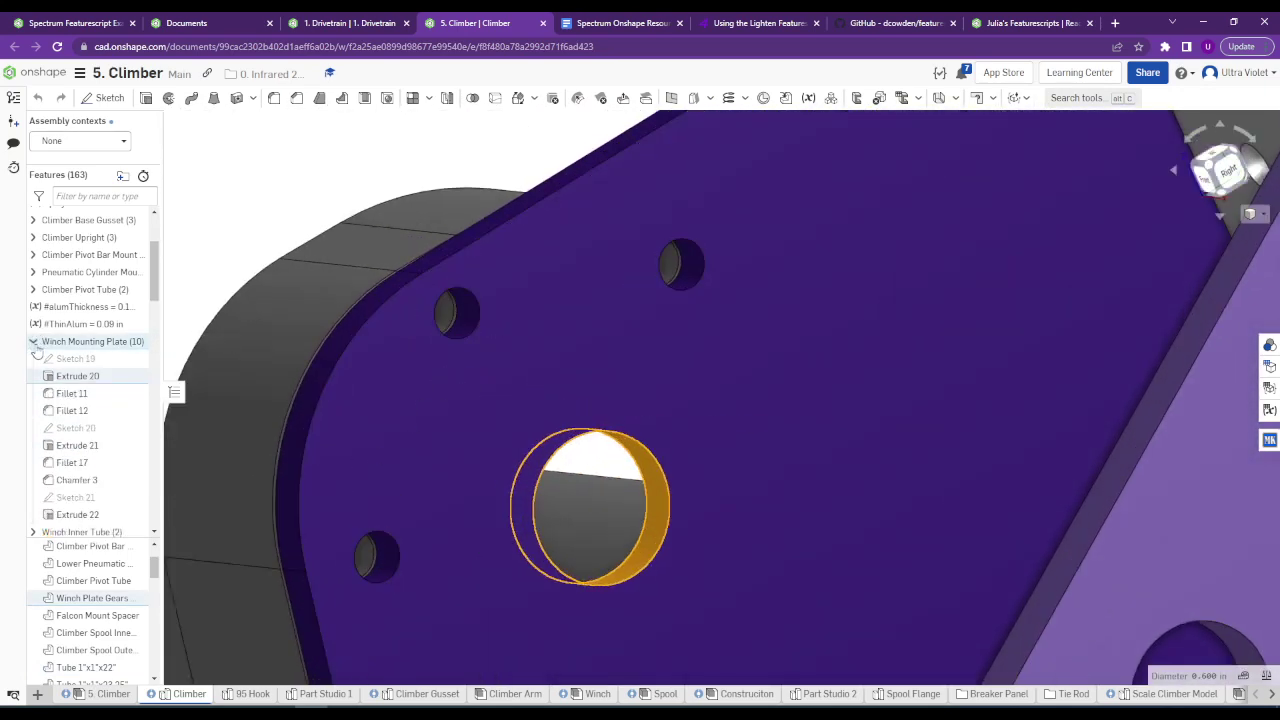
click(75, 358)
scroll(585, 408, down, 5)
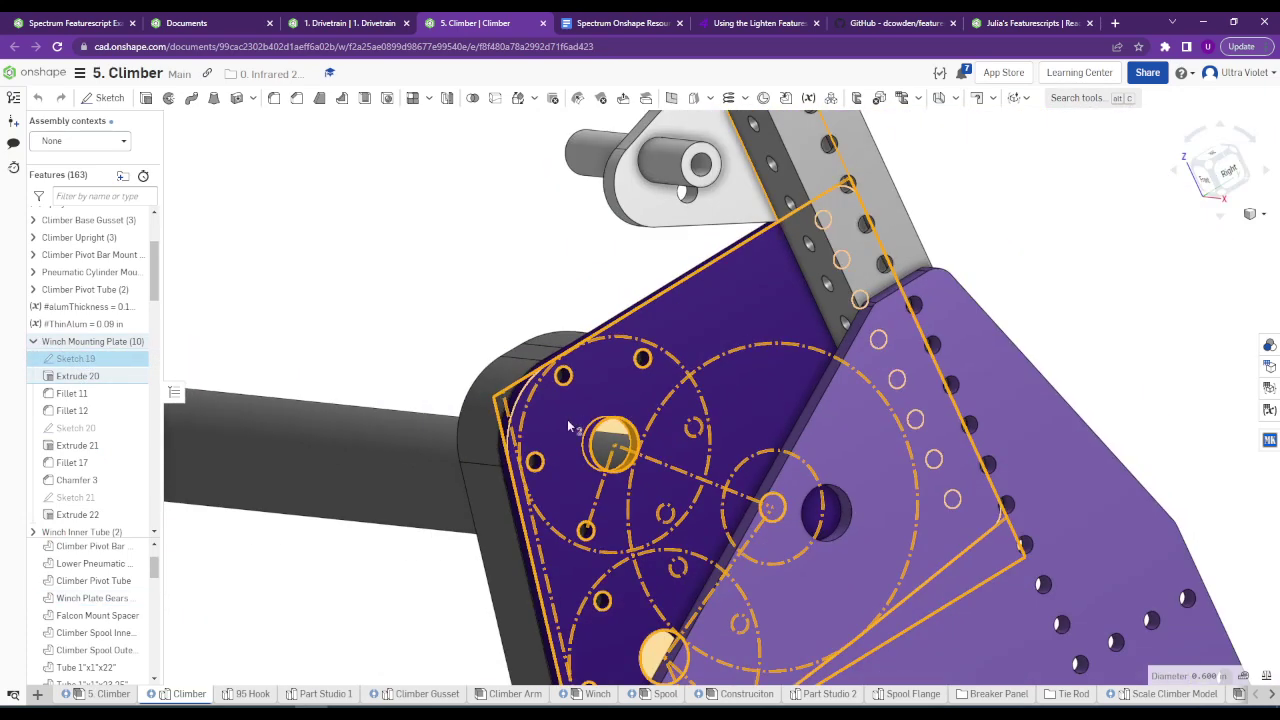
right_drag(628, 418, 622, 455)
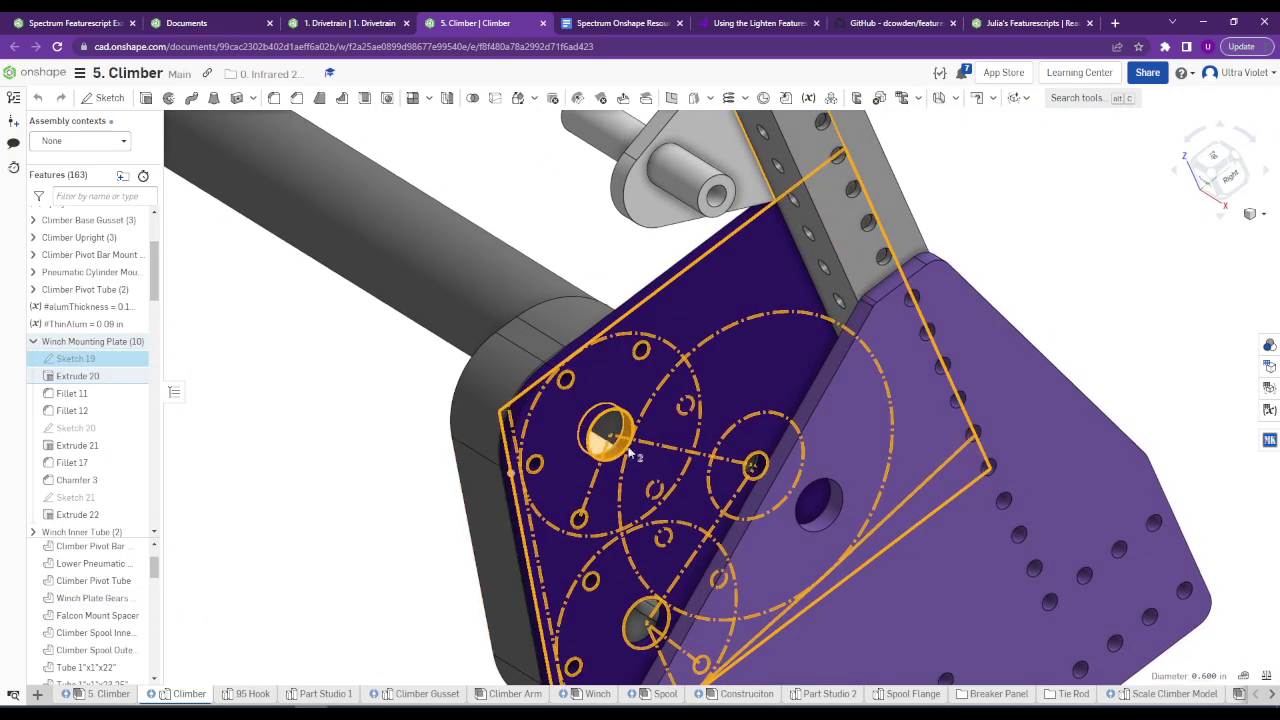
right_click(120, 362)
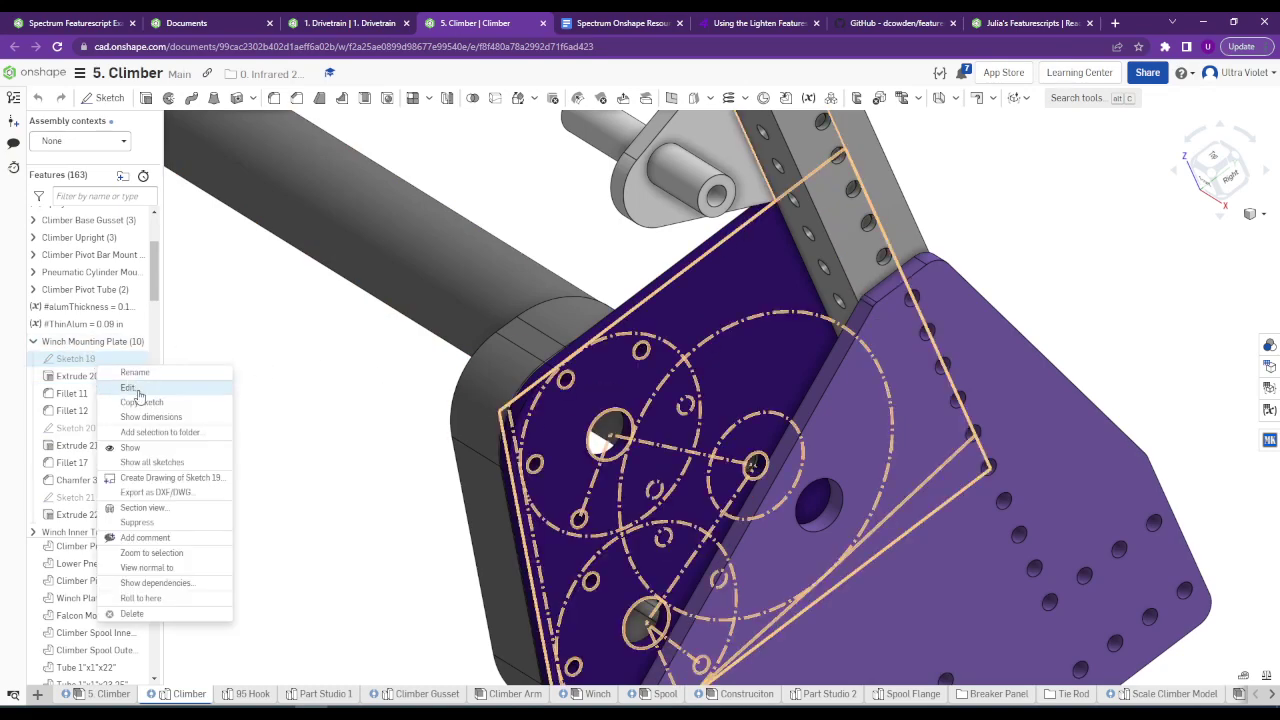
Edit Sketch 19 to view its gear-circle layout normal-to-plane, then exit without changes.
click(135, 388)
scroll(543, 374, up, 5)
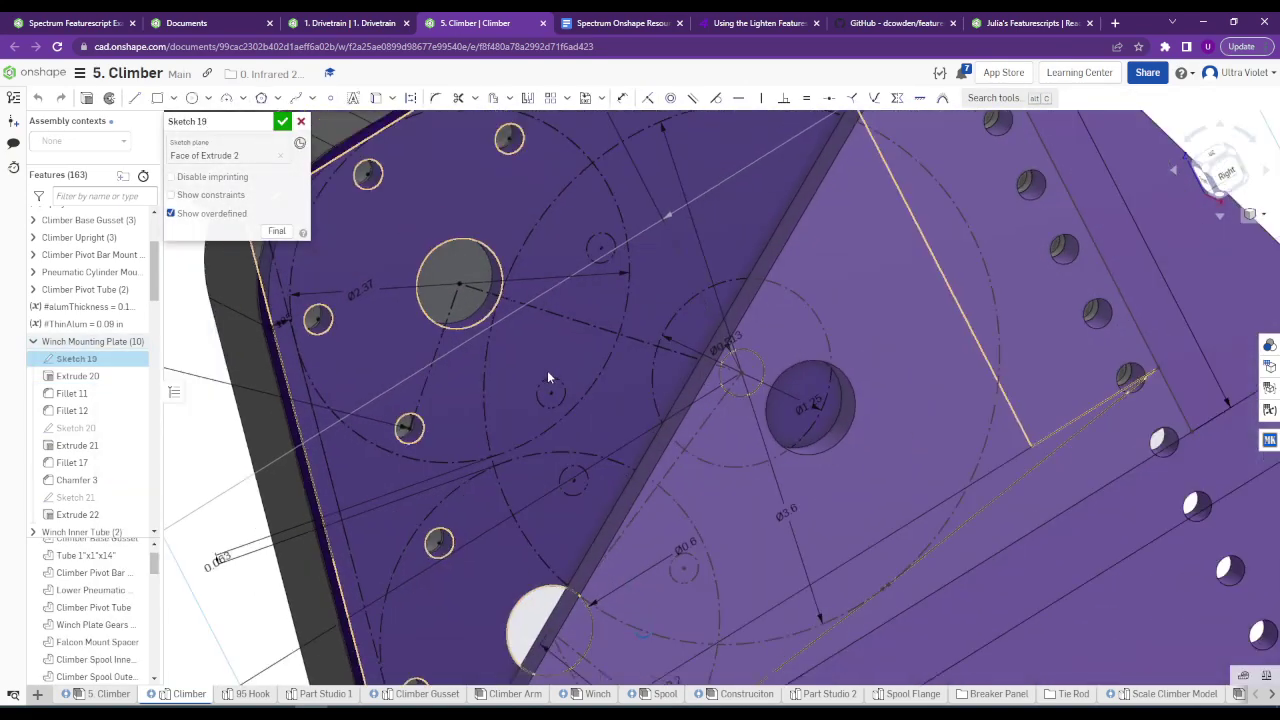
key(n)
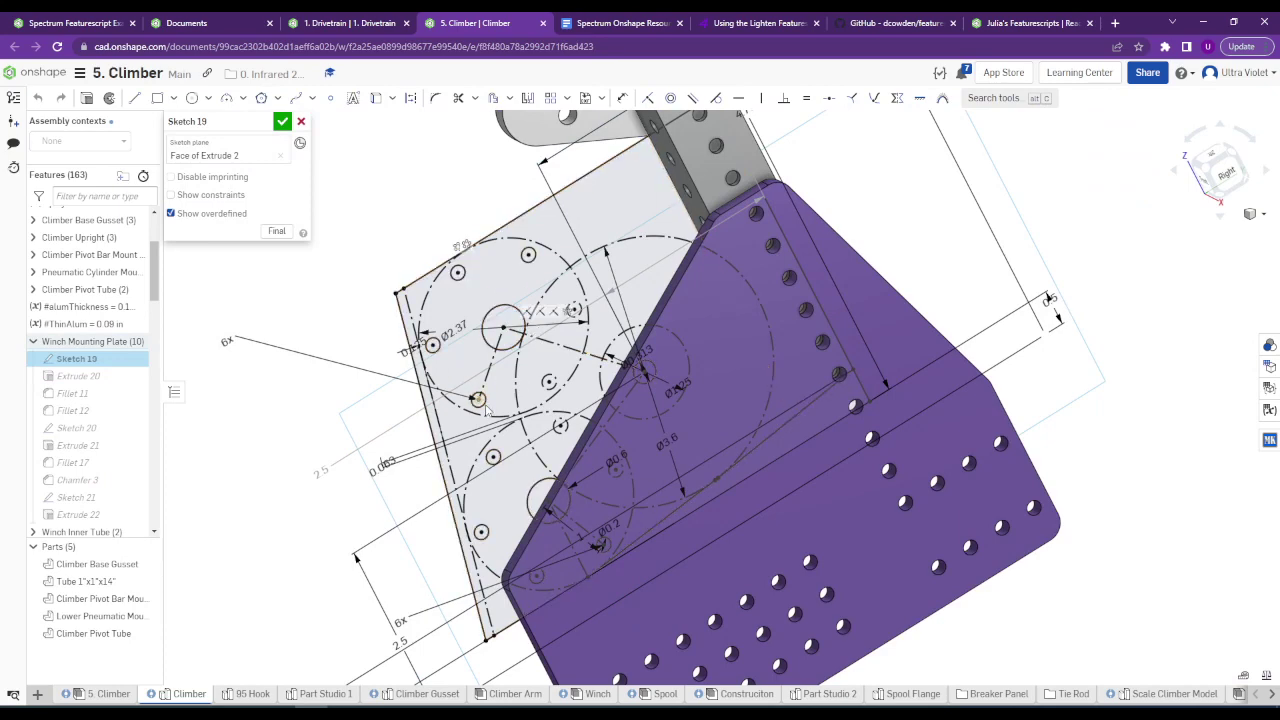
right_drag(660, 385, 566, 405)
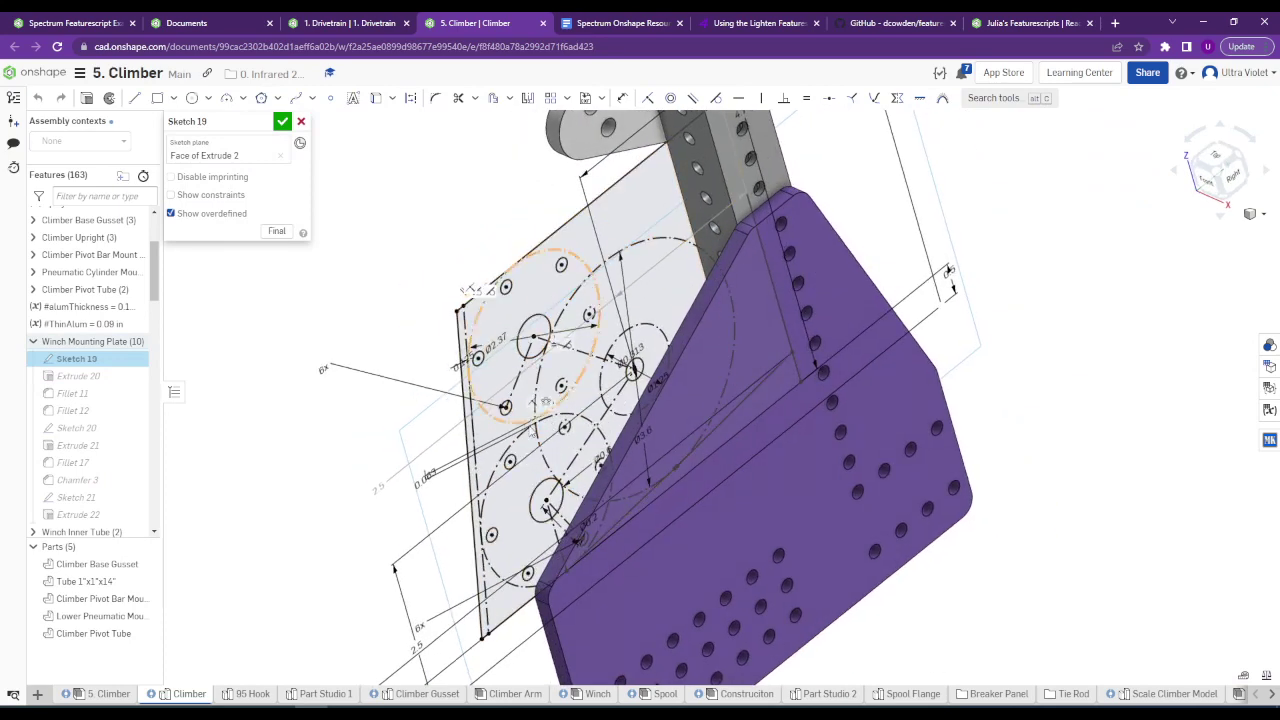
scroll(553, 400, up, 5)
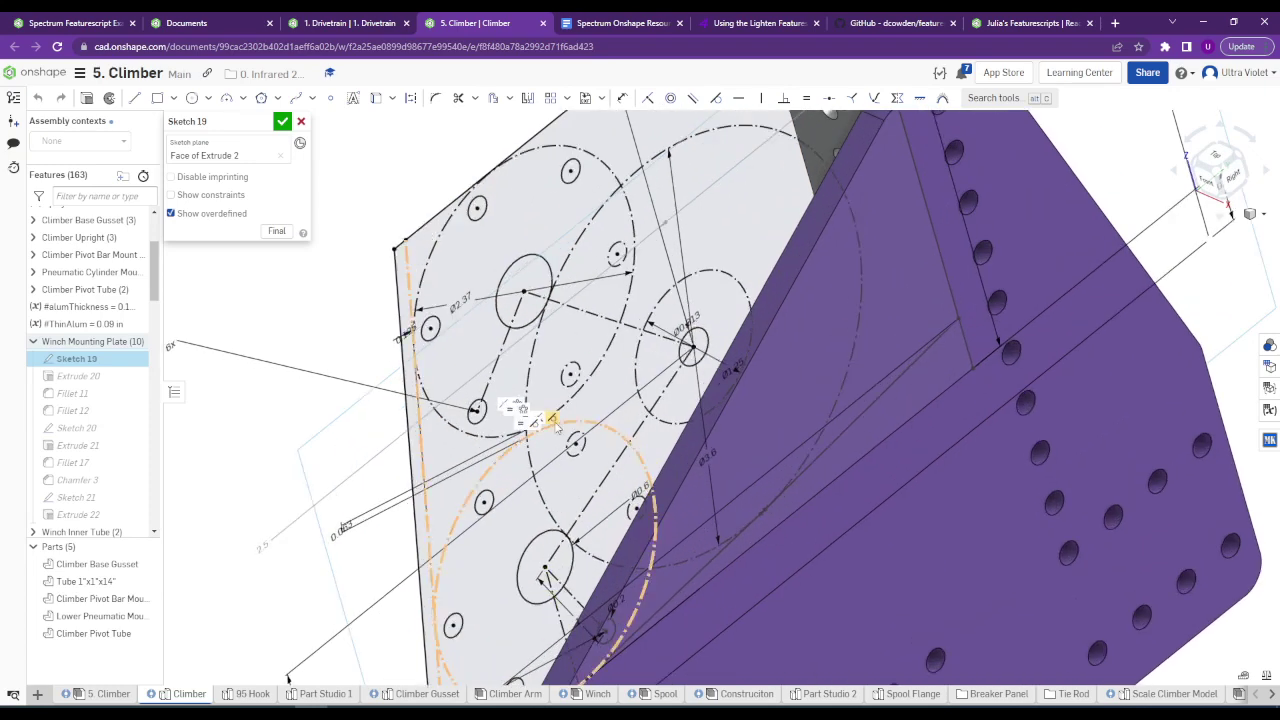
click(282, 122)
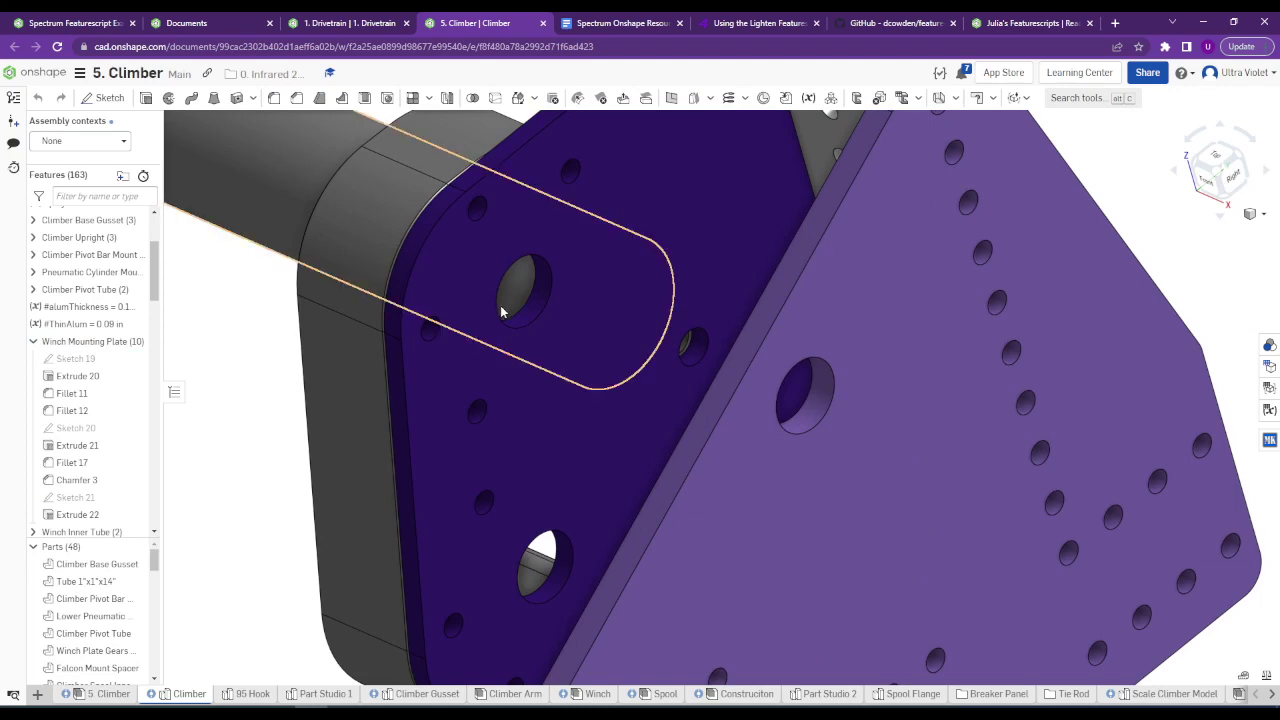
scroll(509, 311, down, 10)
right_drag(491, 357, 633, 273)
scroll(418, 298, up, 8)
In the 1. Drivetrain part studio, expand the Tubes (12) folder and fit the whole drivetrain in view.
key(ctrl+shift+Tab)
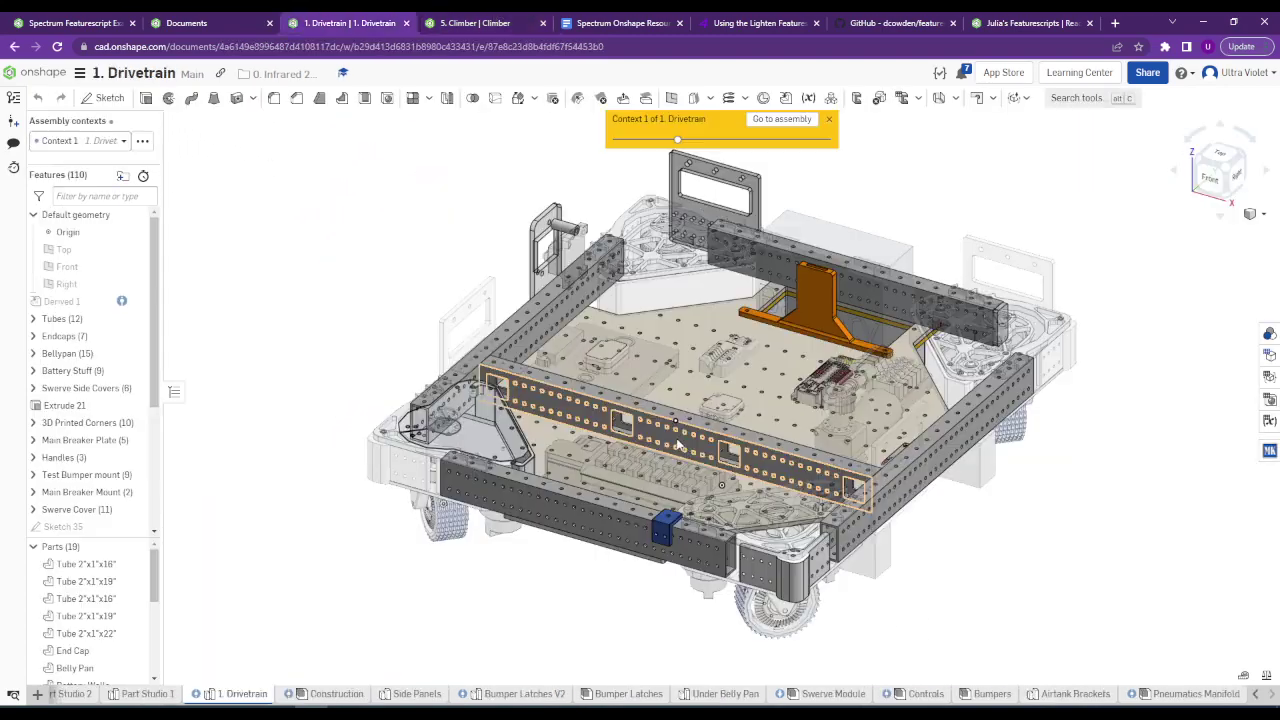
scroll(575, 449, up, 7)
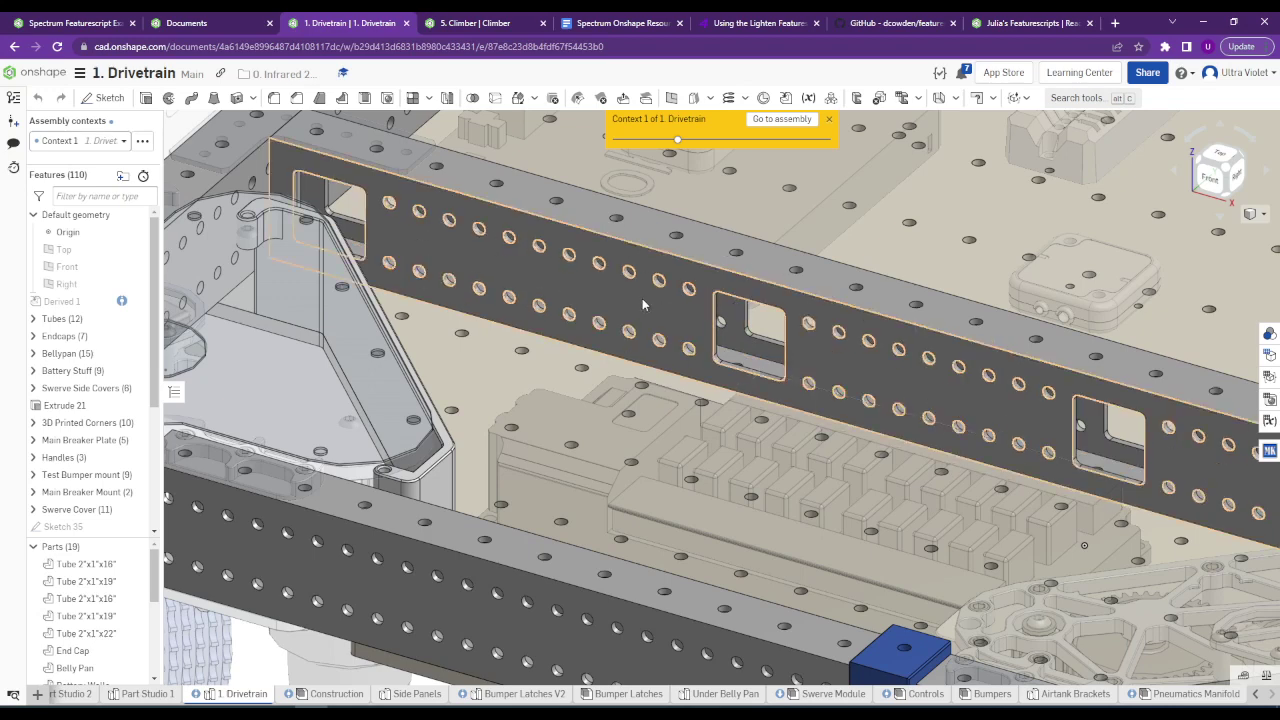
click(34, 319)
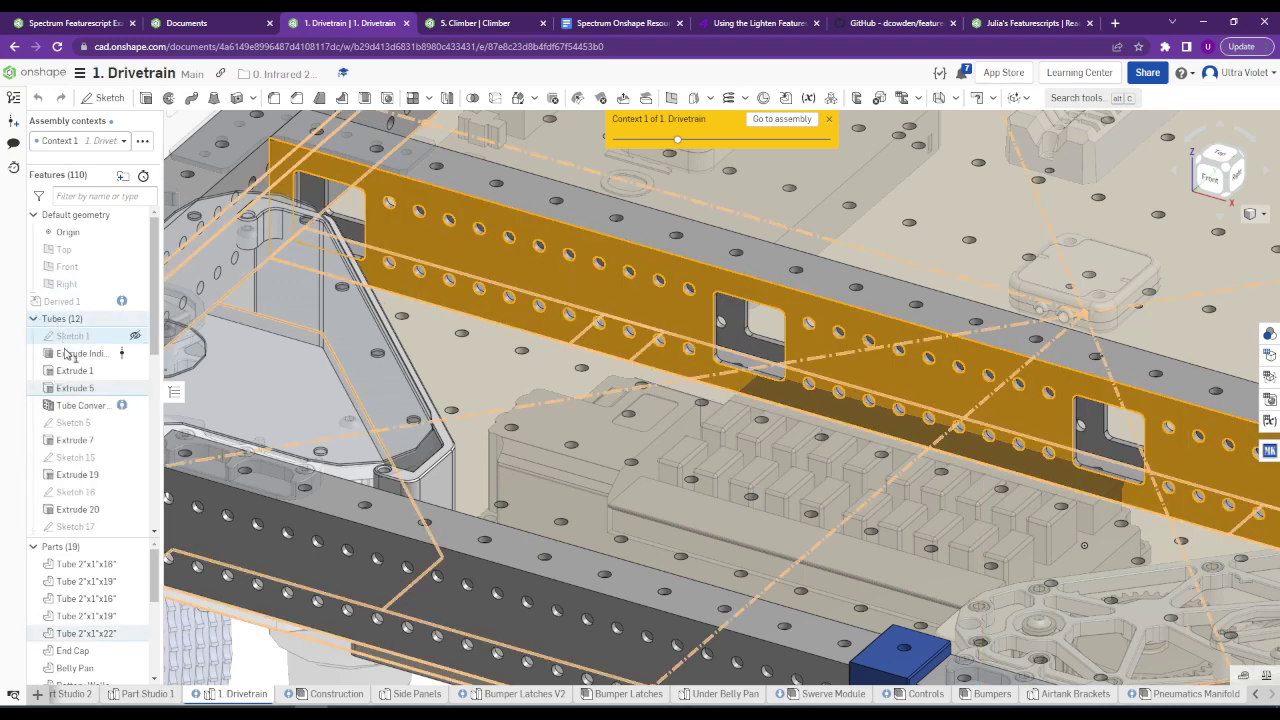
scroll(88, 412, down, 4)
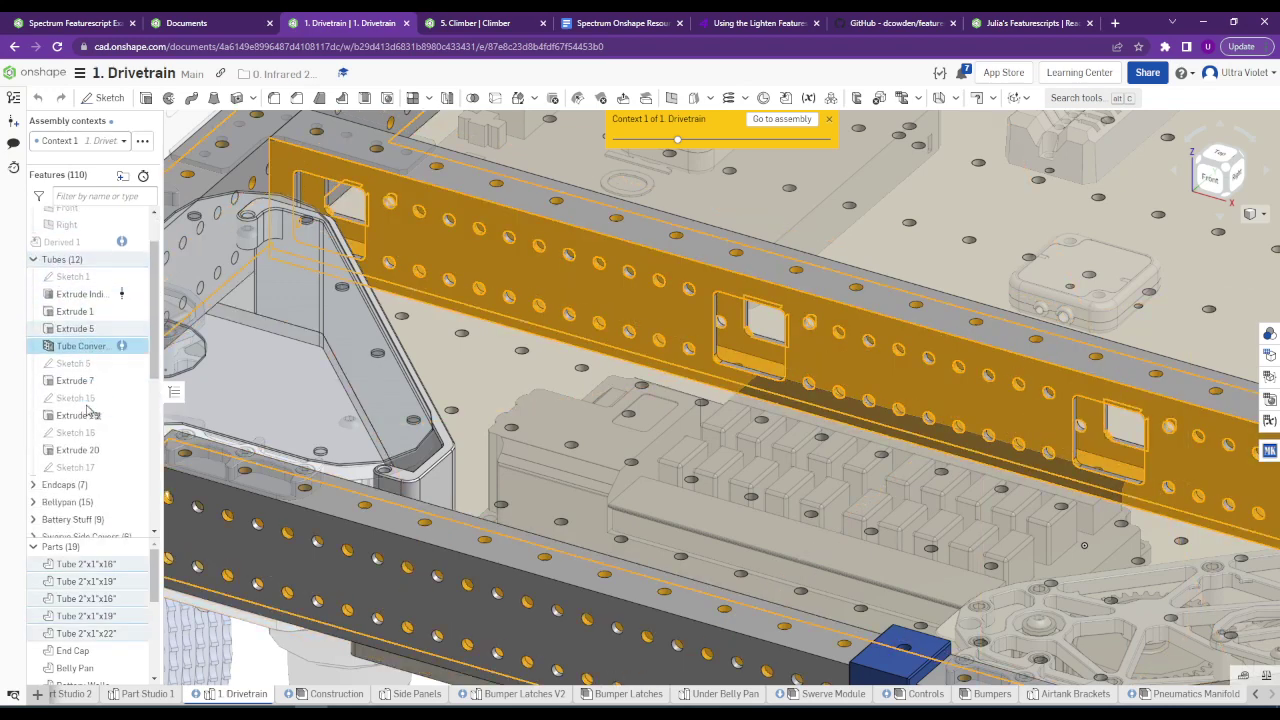
scroll(570, 400, down, 6)
right_drag(563, 413, 510, 515)
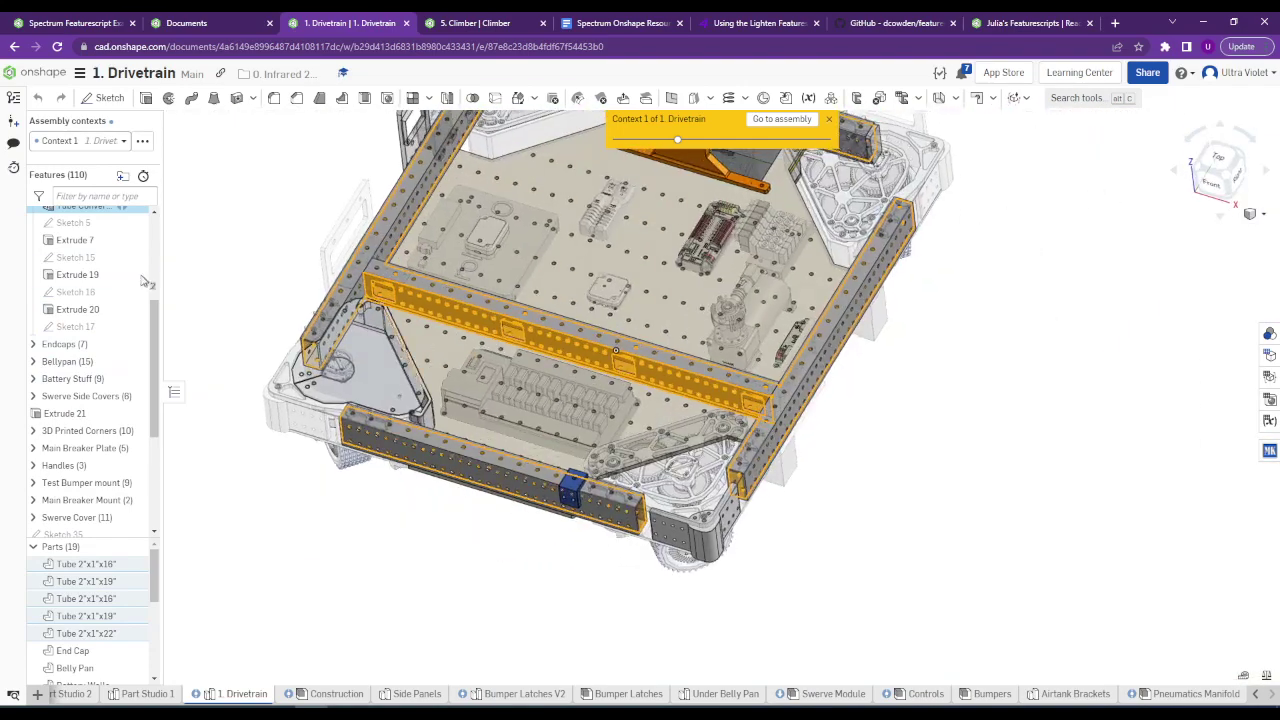
scroll(110, 278, up, 5)
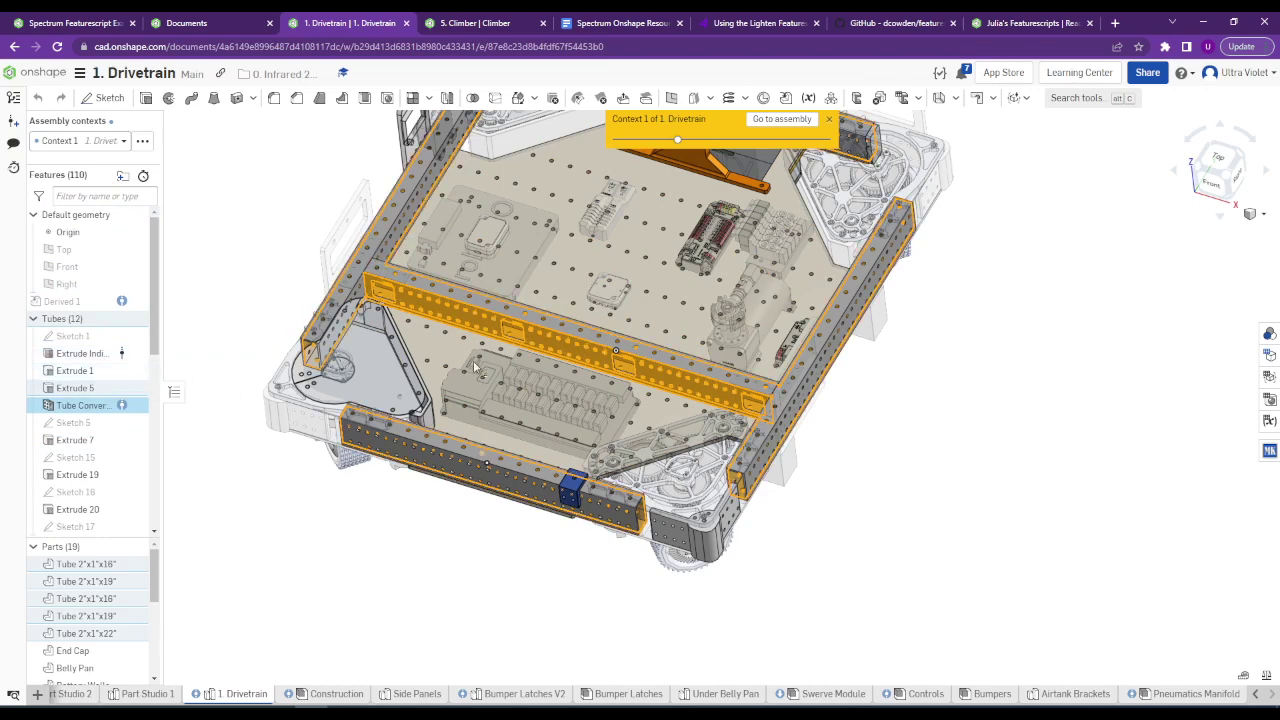
key(f)
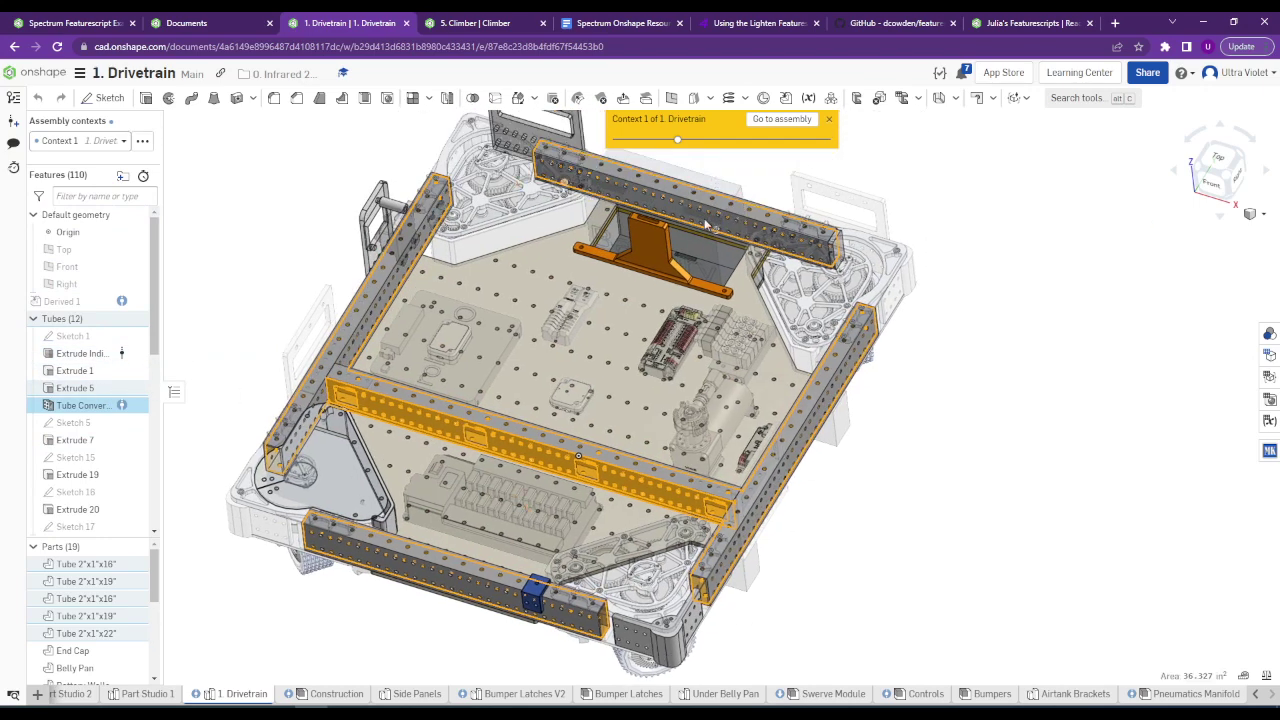
click(206, 417)
scroll(487, 378, up, 8)
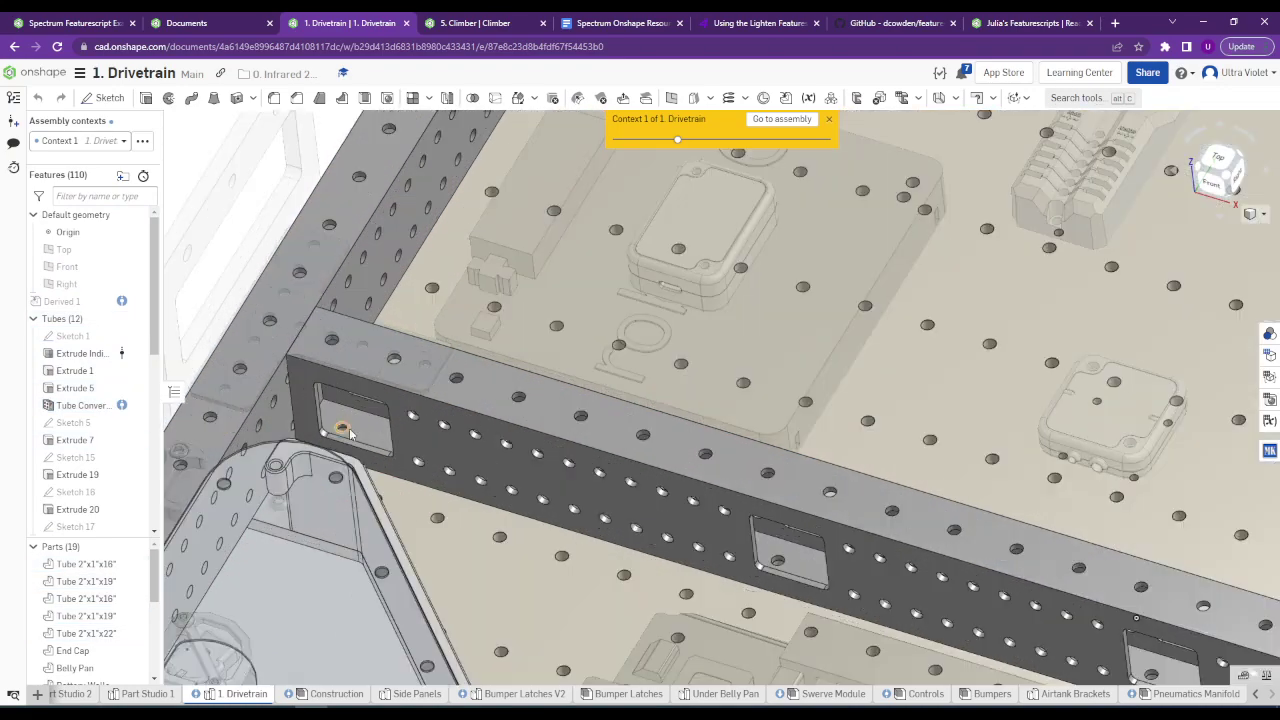
scroll(499, 456, down, 5)
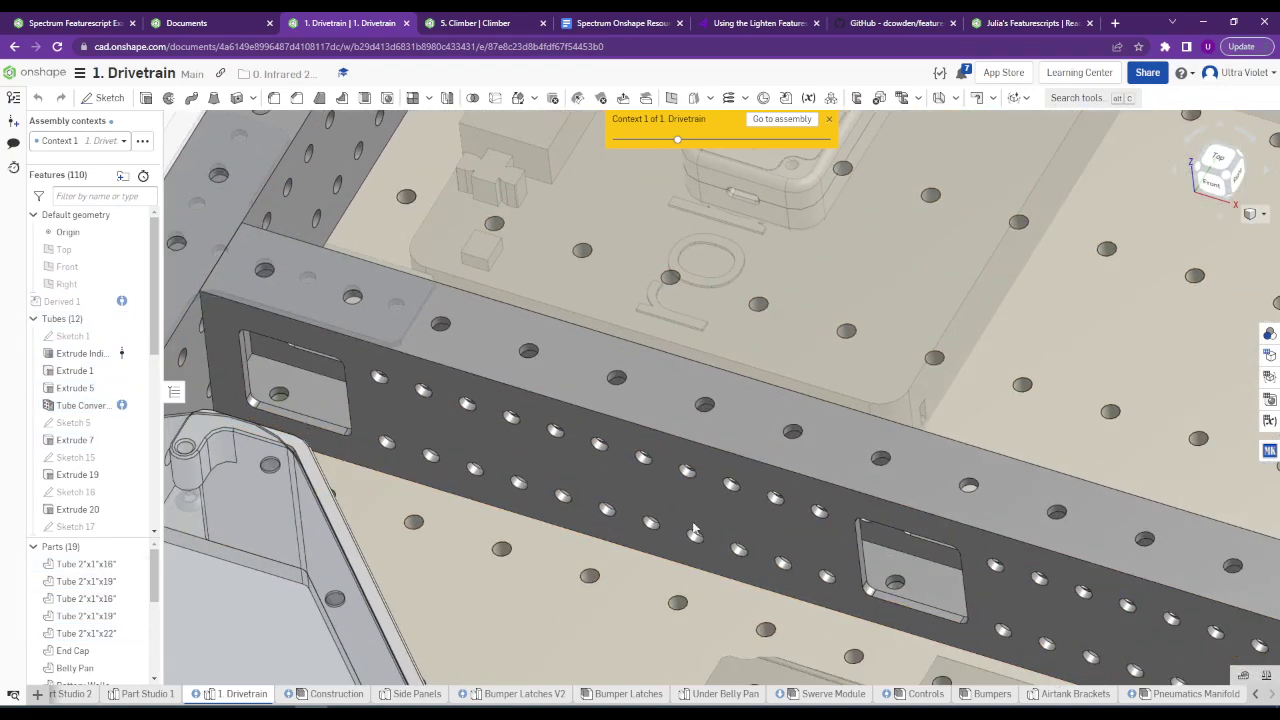
scroll(270, 410, down, 2)
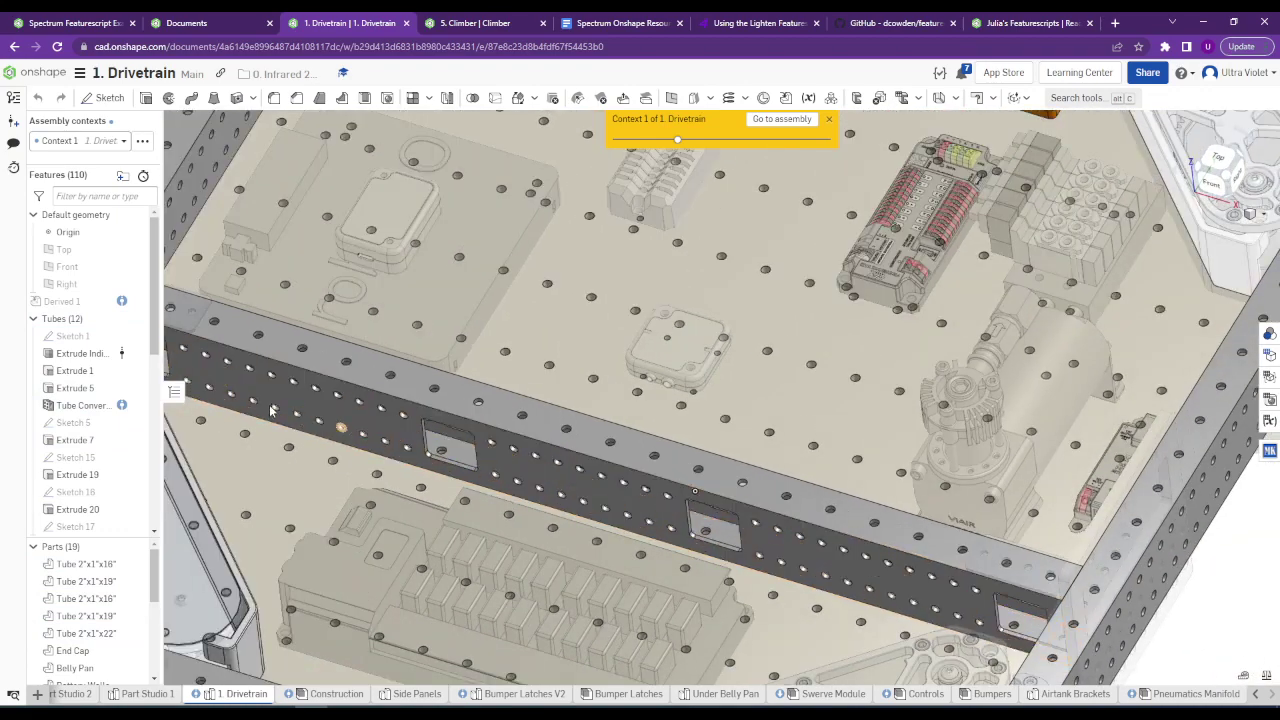
scroll(100, 392, down, 5)
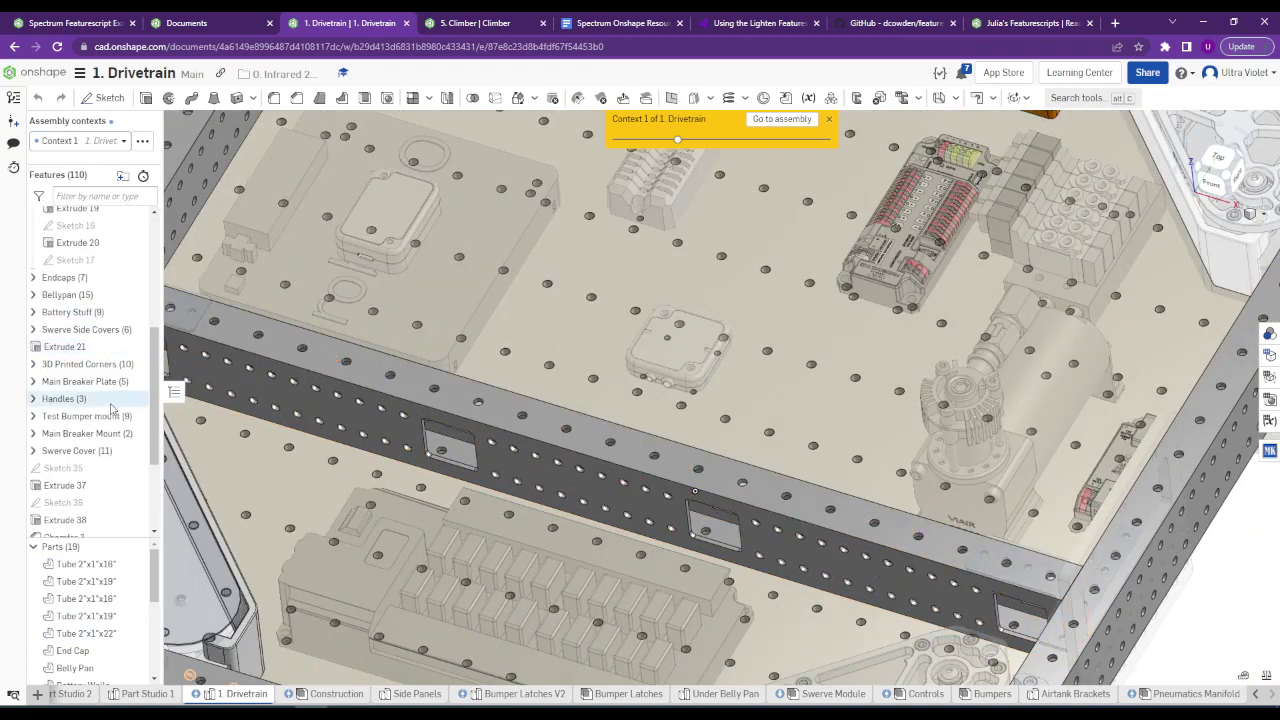
key(f)
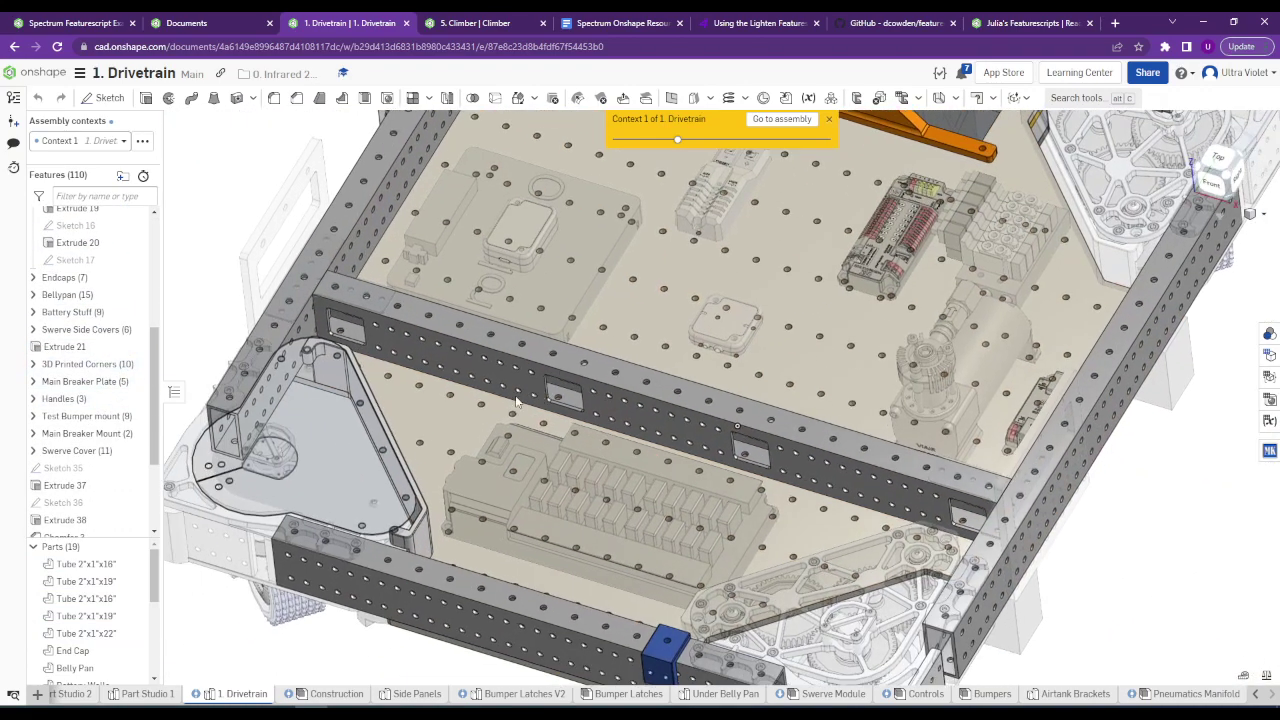
click(33, 364)
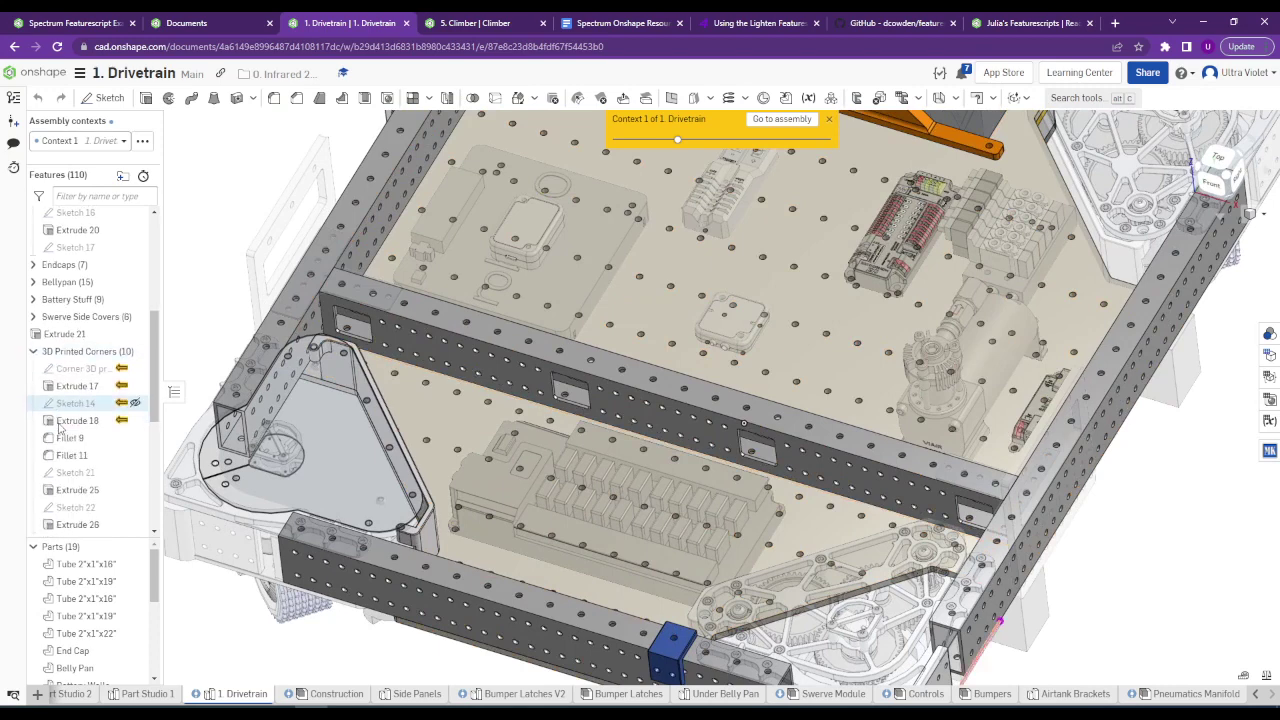
click(33, 364)
scroll(50, 390, down, 2)
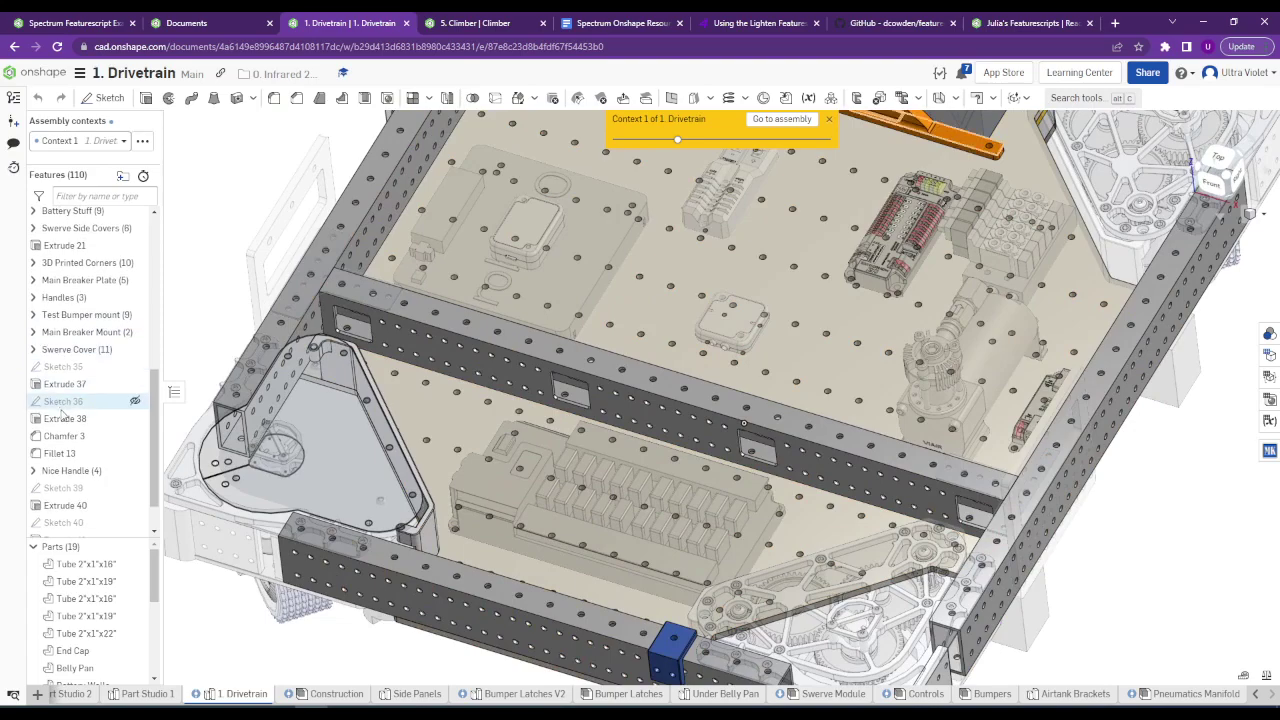
scroll(62, 412, down, 1)
right_drag(230, 560, 368, 535)
scroll(875, 516, up, 5)
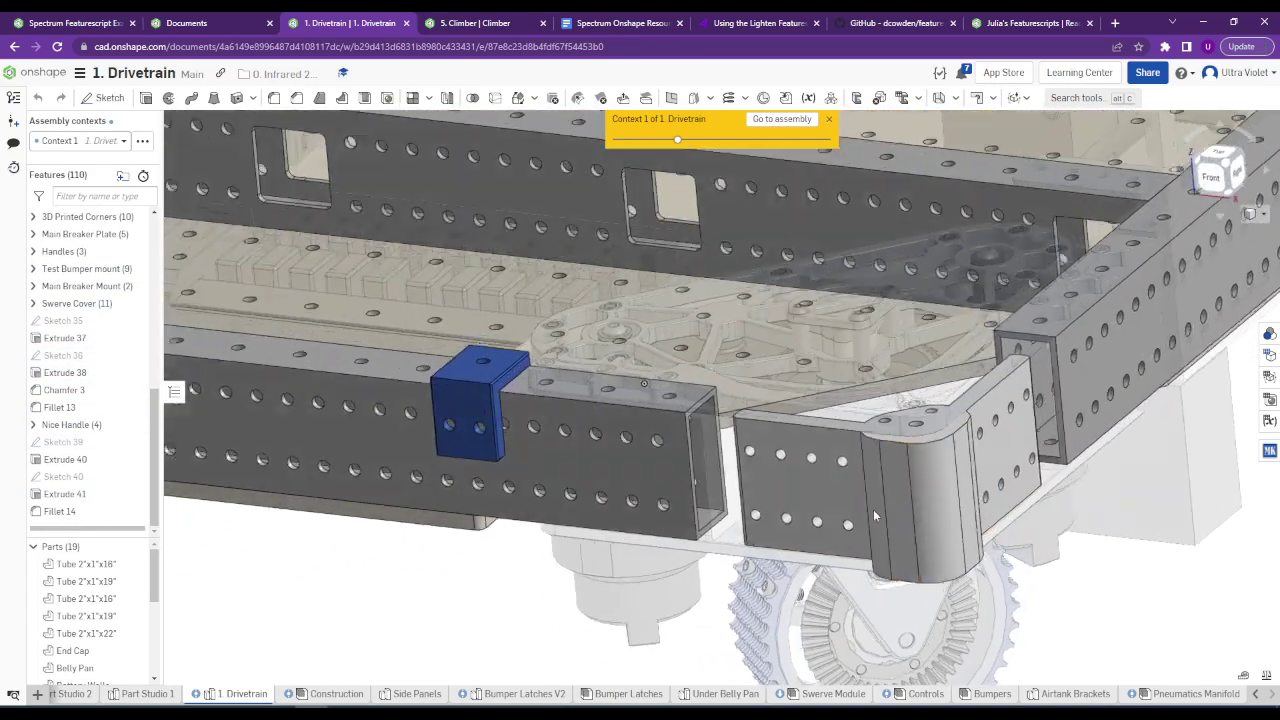
scroll(875, 516, down, 5)
right_drag(875, 516, 407, 366)
scroll(624, 435, down, 5)
scroll(409, 334, up, 5)
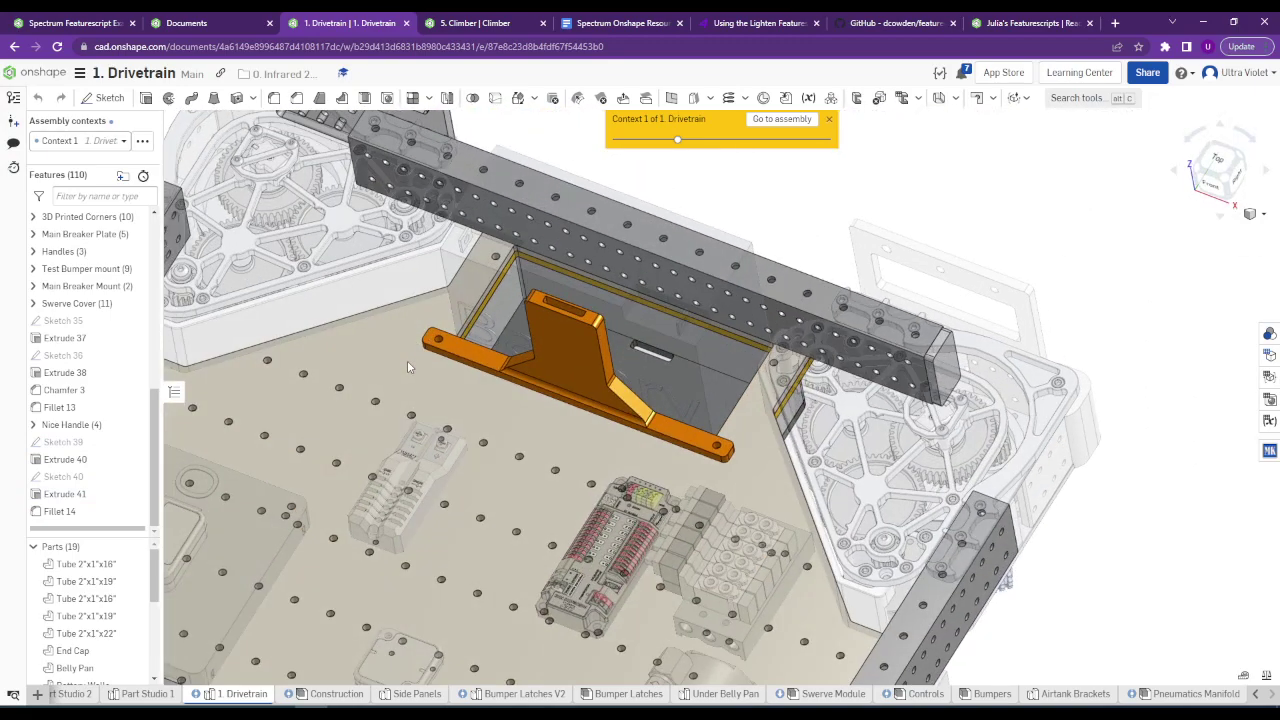
scroll(409, 370, up, 5)
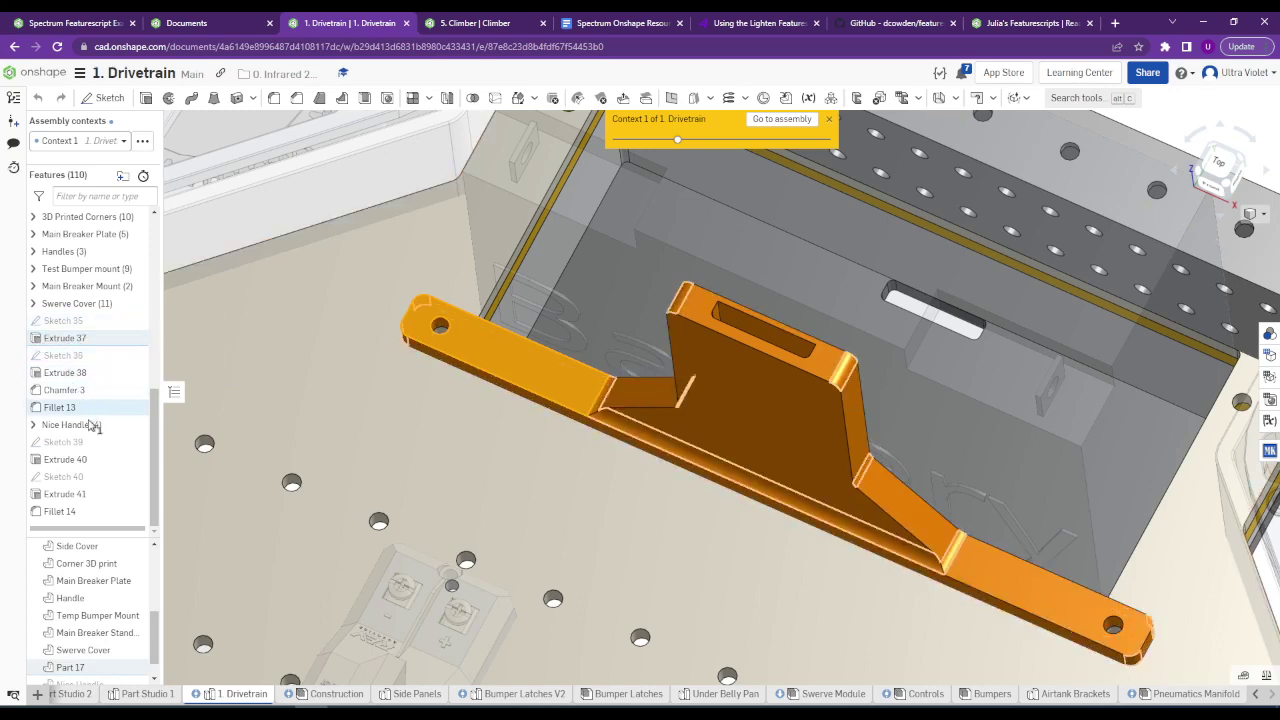
scroll(920, 468, down, 10)
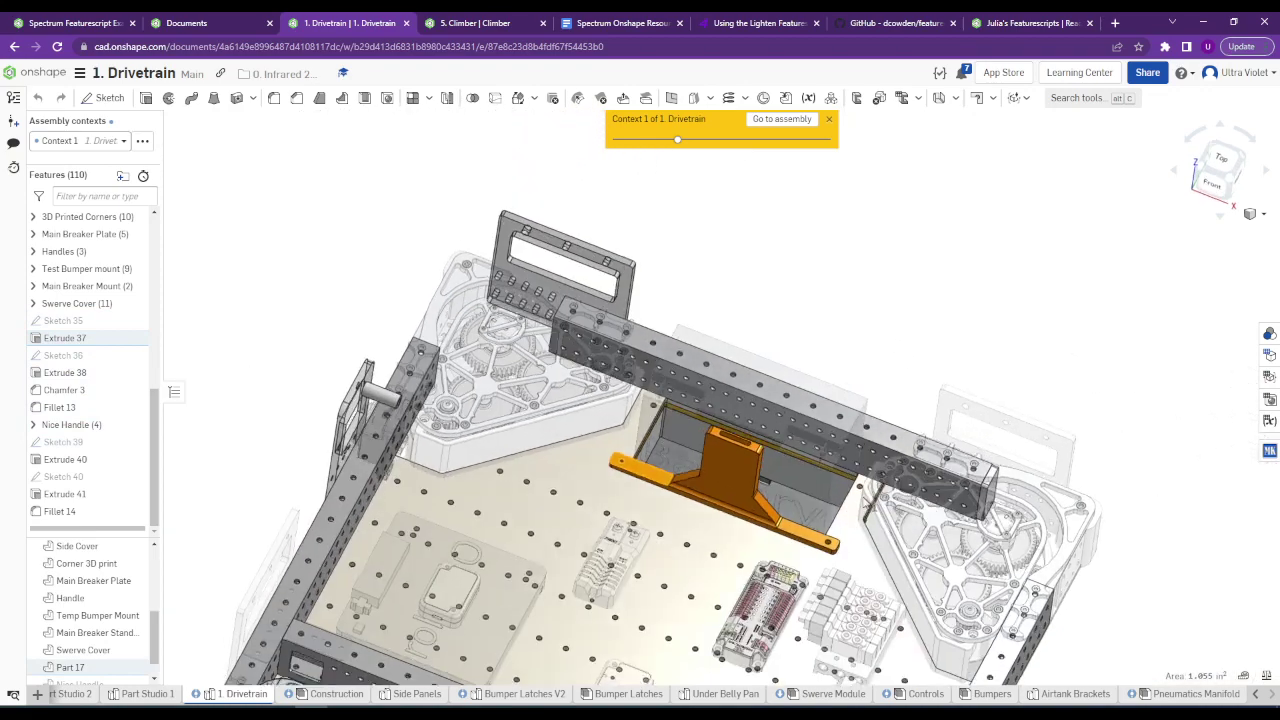
right_drag(760, 455, 681, 452)
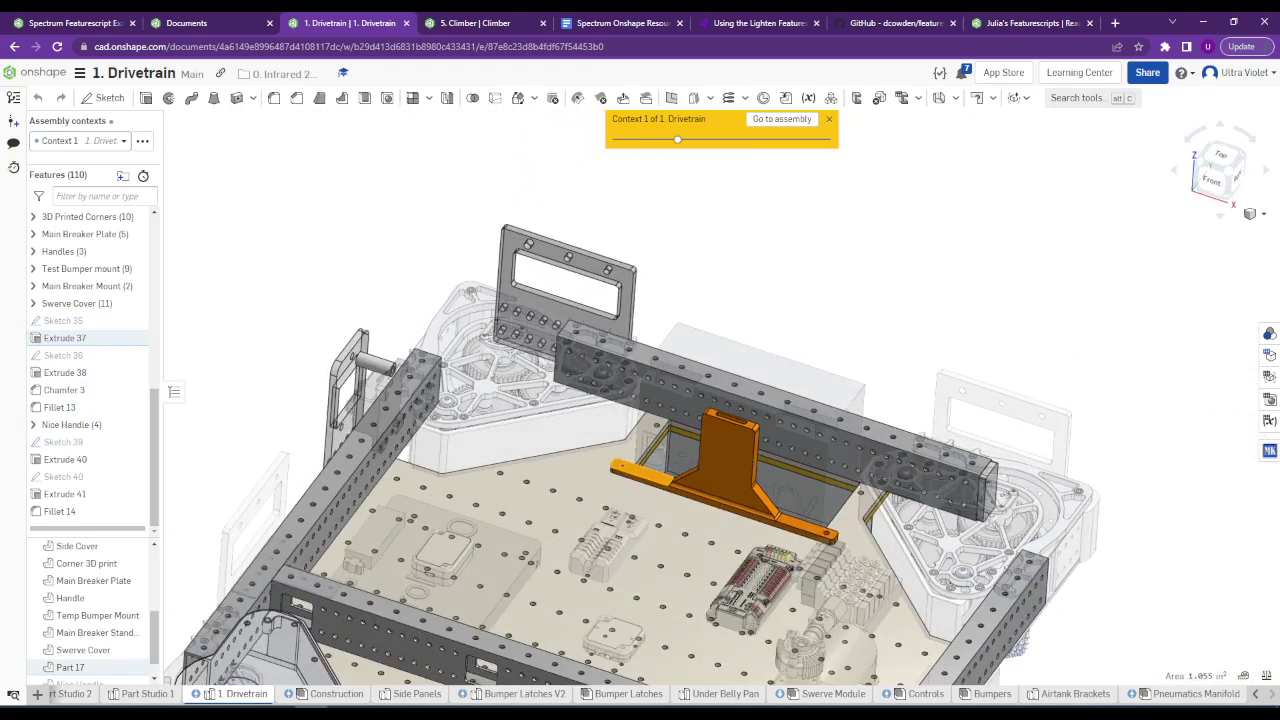